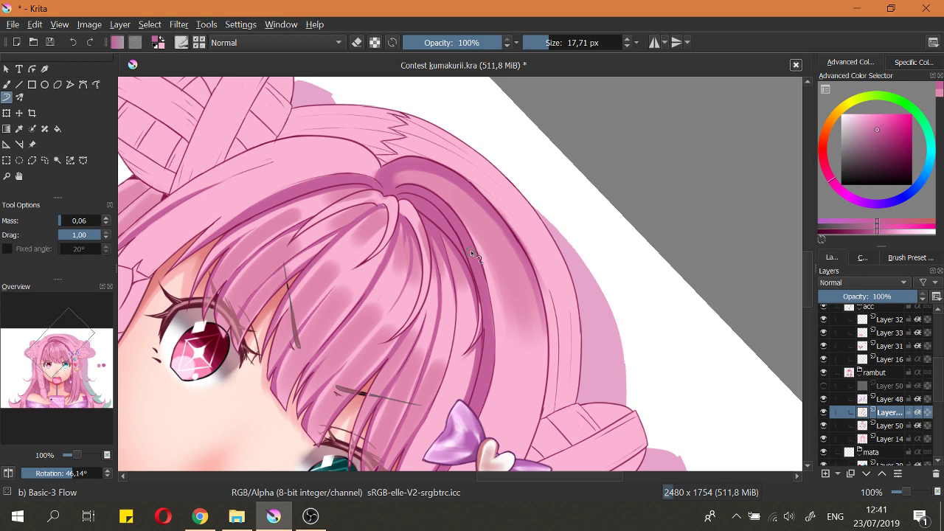
pyautogui.click(317, 521)
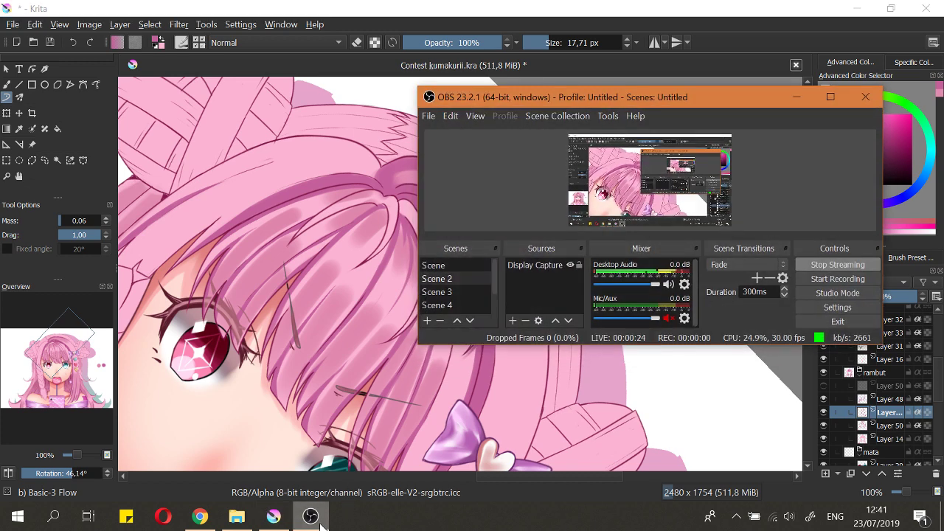
pyautogui.click(317, 521)
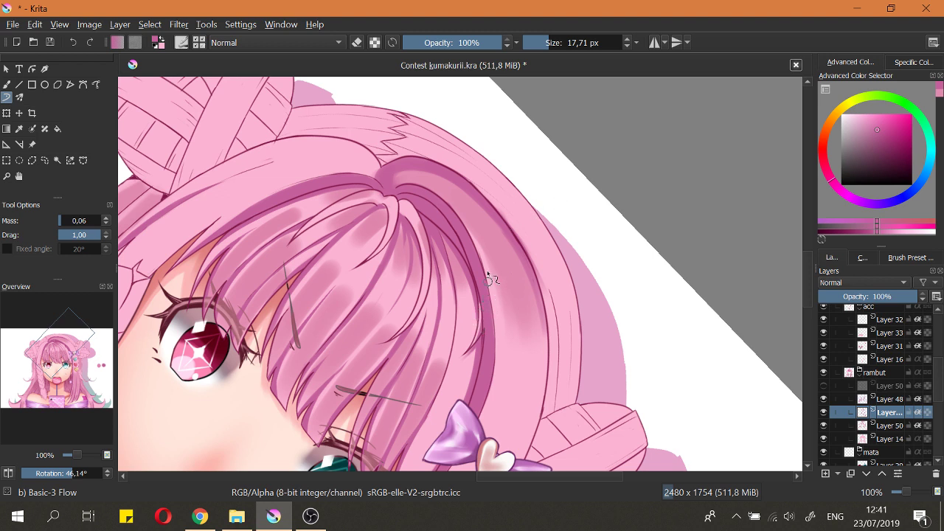
# Step: Paint darker pink shading along the outer edge of the large side-swept hair strand near the crown, alternating with the eraser
pyautogui.moveTo(491, 235); pyautogui.dragTo(531, 195)
pyautogui.moveTo(528, 198); pyautogui.dragTo(534, 223)
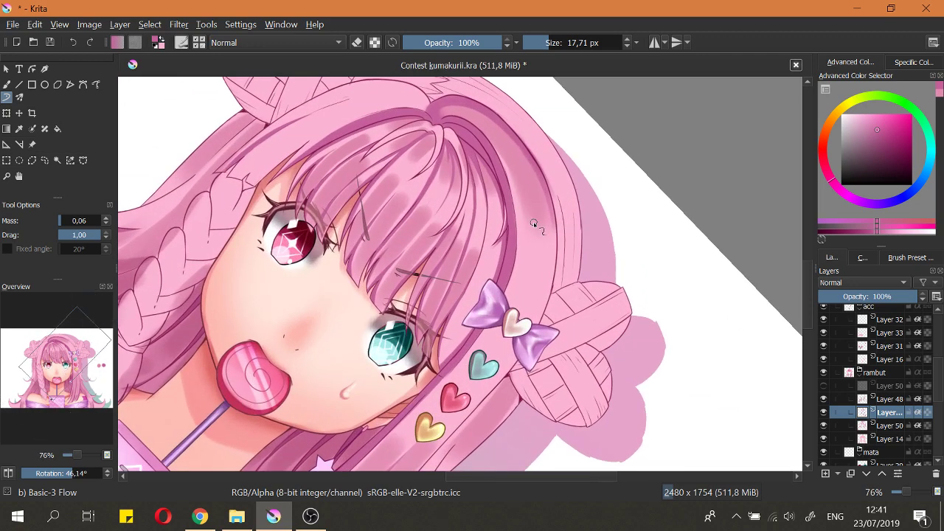
pyautogui.scroll(2, 539, 190)
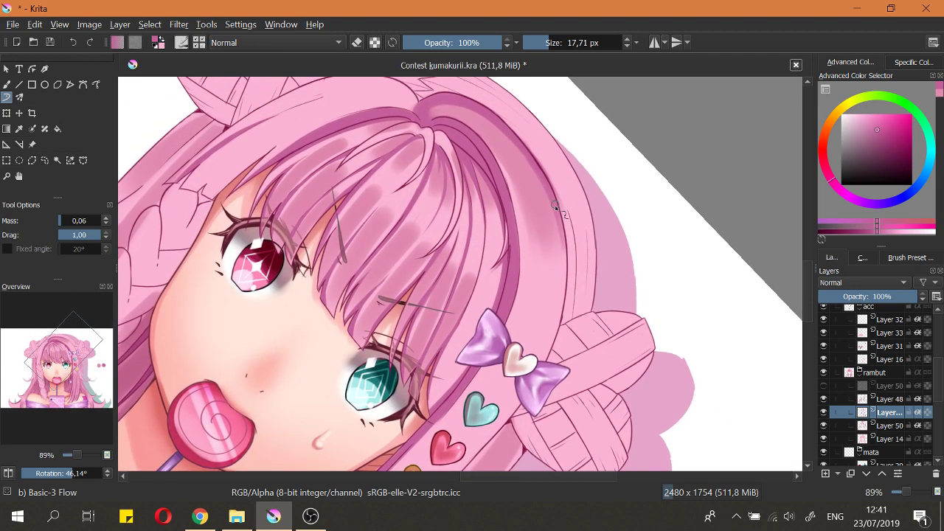
pyautogui.press('e')
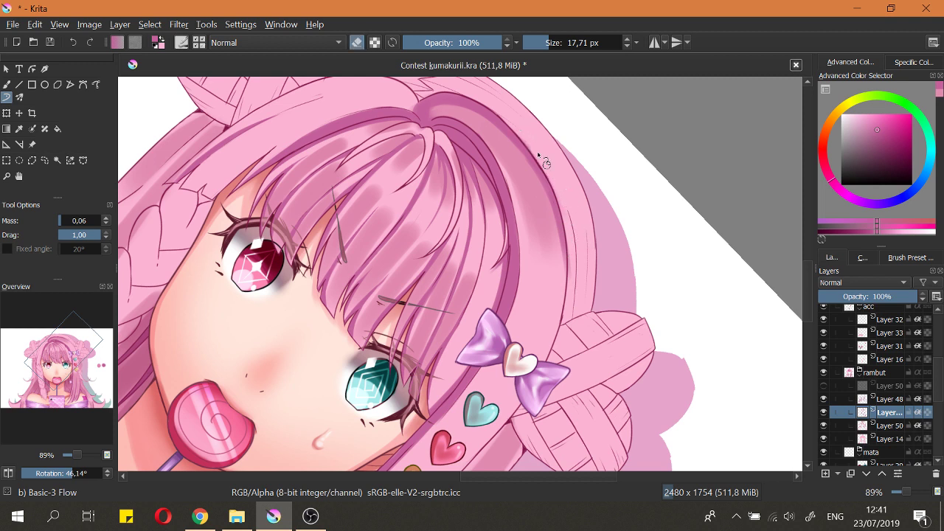
pyautogui.press('e')
pyautogui.moveTo(541, 180); pyautogui.dragTo(555, 223)
pyautogui.moveTo(566, 259)
pyautogui.mouseDown()
pyautogui.moveTo(558, 179)
pyautogui.moveTo(568, 233)
pyautogui.moveTo(536, 172)
pyautogui.moveTo(568, 297)
pyautogui.moveTo(557, 255)
pyautogui.moveTo(575, 219)
pyautogui.moveTo(573, 325)
pyautogui.moveTo(575, 178)
pyautogui.moveTo(578, 261)
pyautogui.mouseUp()
pyautogui.press('e')
pyautogui.press('e')
# Step: Undo the last shading stroke and repaint the dark shadow along the lower outer edge of the side-swept strand, redoing it once
pyautogui.hotkey('ctrl', 'z')
pyautogui.moveTo(578, 174); pyautogui.dragTo(572, 254)
pyautogui.hotkey('ctrl', 'z')
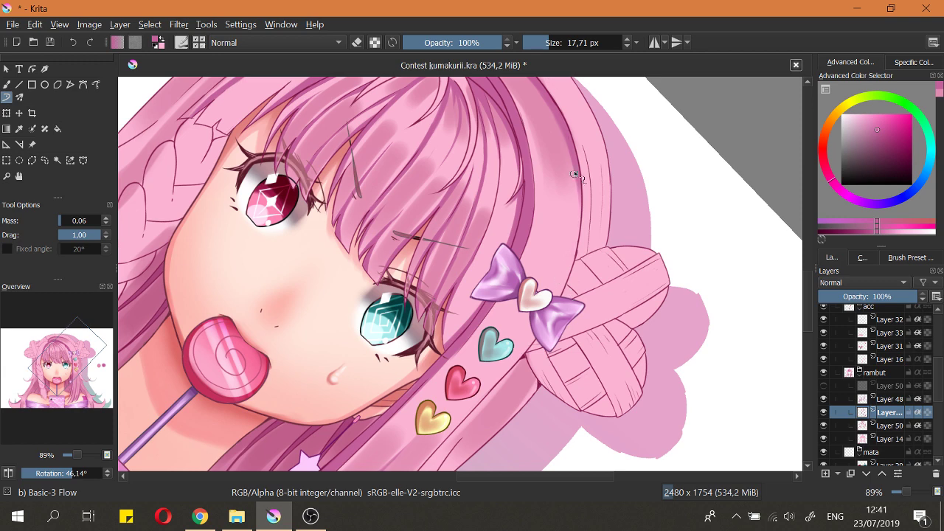
pyautogui.moveTo(577, 174); pyautogui.dragTo(573, 256)
pyautogui.scroll(-3, 562, 220)
pyautogui.press('5')
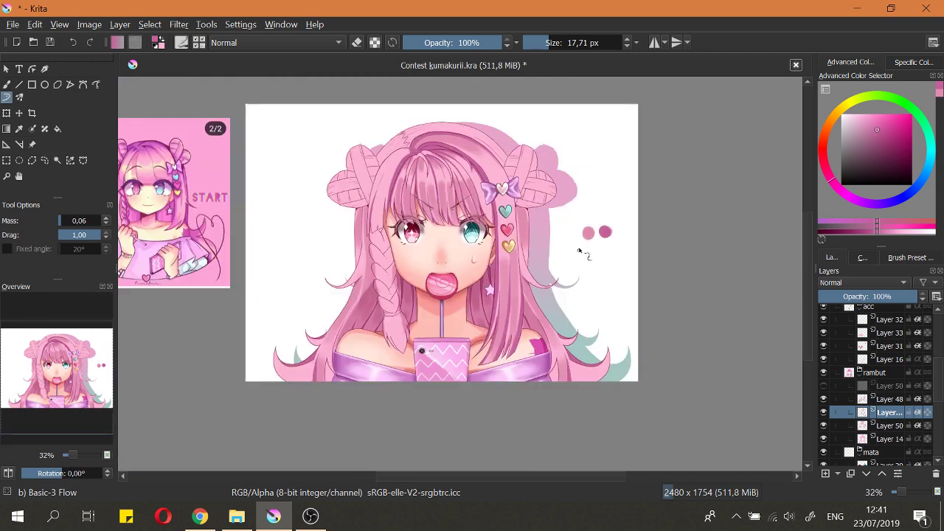
# Step: Mirror the canvas view and paint long dark shading strokes down the edge of the hair strand beside the heart clips
pyautogui.scroll(3, 480, 145)
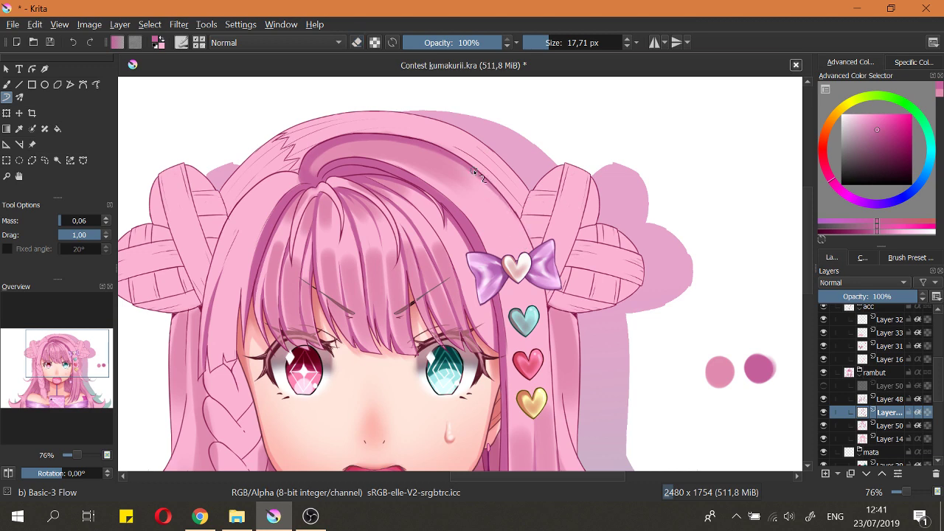
pyautogui.scroll(-3, 477, 186)
pyautogui.moveTo(503, 213); pyautogui.dragTo(509, 189)
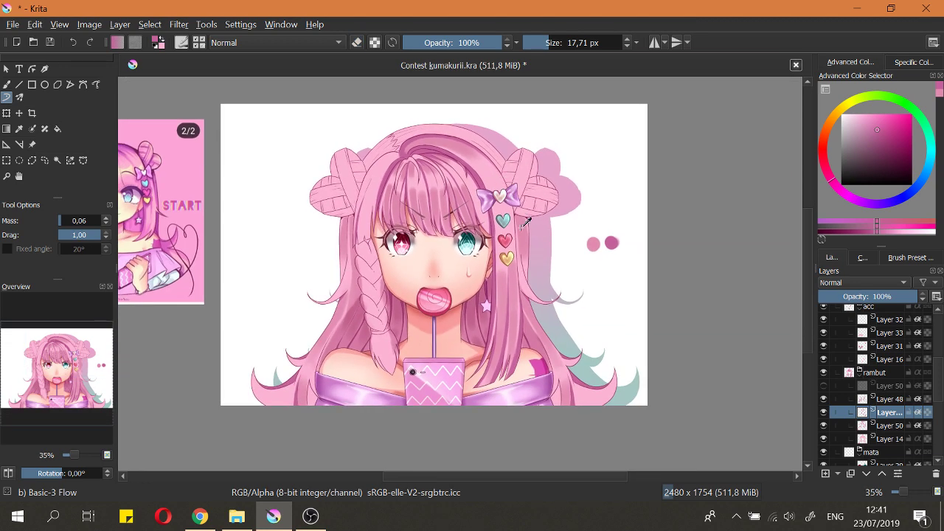
pyautogui.scroll(2, 518, 218)
pyautogui.press('m')
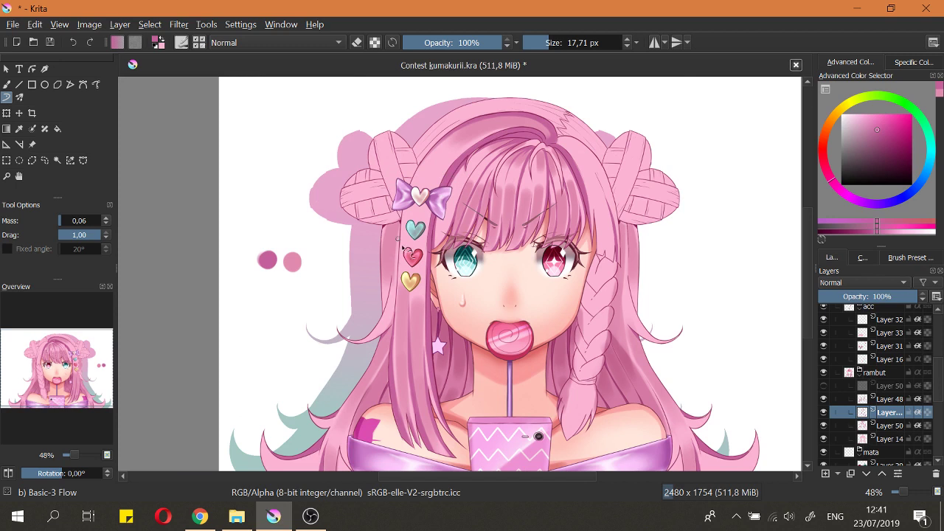
pyautogui.moveTo(402, 225); pyautogui.dragTo(396, 371)
pyautogui.moveTo(397, 292); pyautogui.dragTo(393, 365)
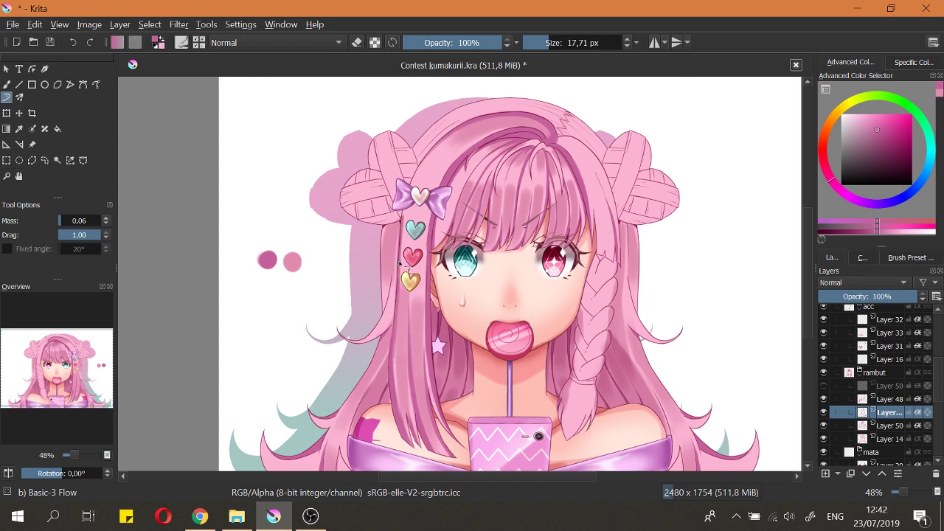
pyautogui.moveTo(398, 262); pyautogui.dragTo(393, 370)
# Step: Erase excess shading along the long hair strand beside and below the heart clips
pyautogui.press('e')
pyautogui.moveTo(388, 314)
pyautogui.mouseDown()
pyautogui.moveTo(398, 273)
pyautogui.moveTo(404, 387)
pyautogui.mouseUp()
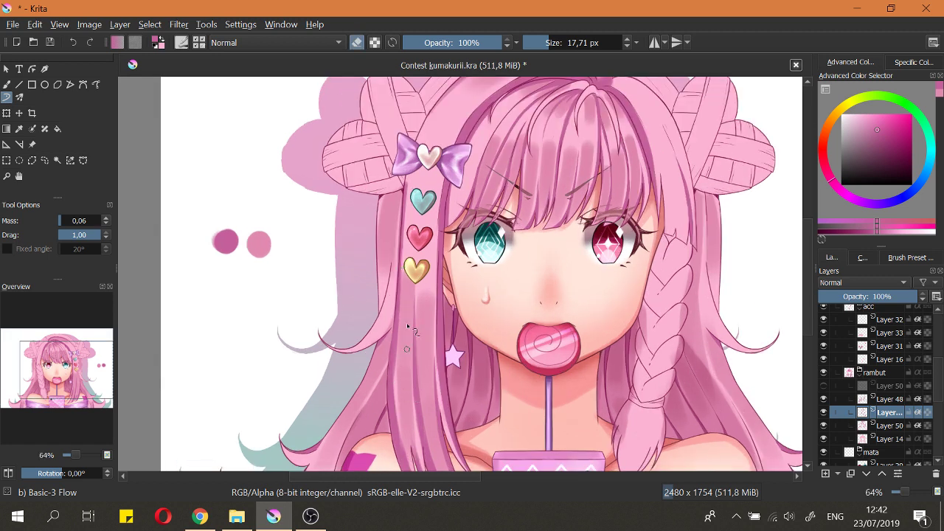
pyautogui.moveTo(404, 247); pyautogui.dragTo(403, 413)
pyautogui.press('e')
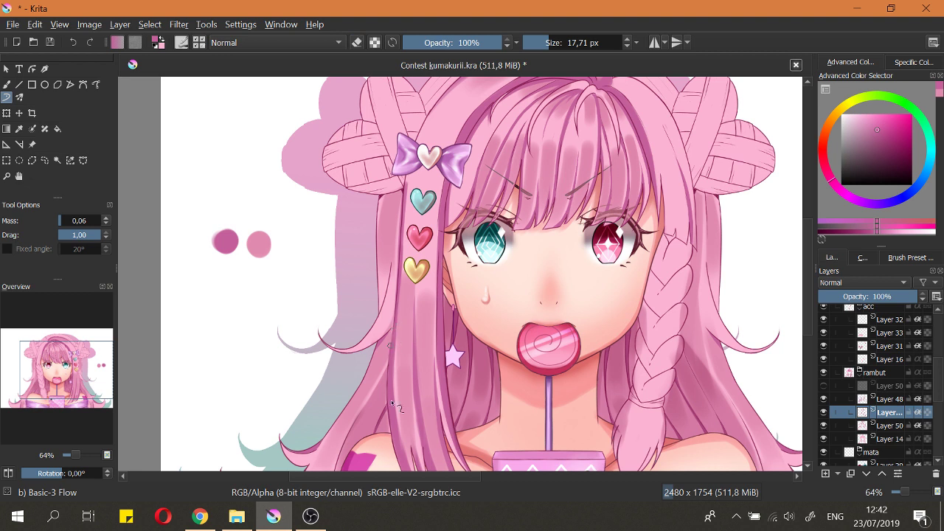
# Step: Darken the lower edge of the heart-clip strand and thin its shading with the eraser from the bow down
pyautogui.moveTo(393, 338); pyautogui.dragTo(398, 430)
pyautogui.scroll(2, 400, 296)
pyautogui.press('e')
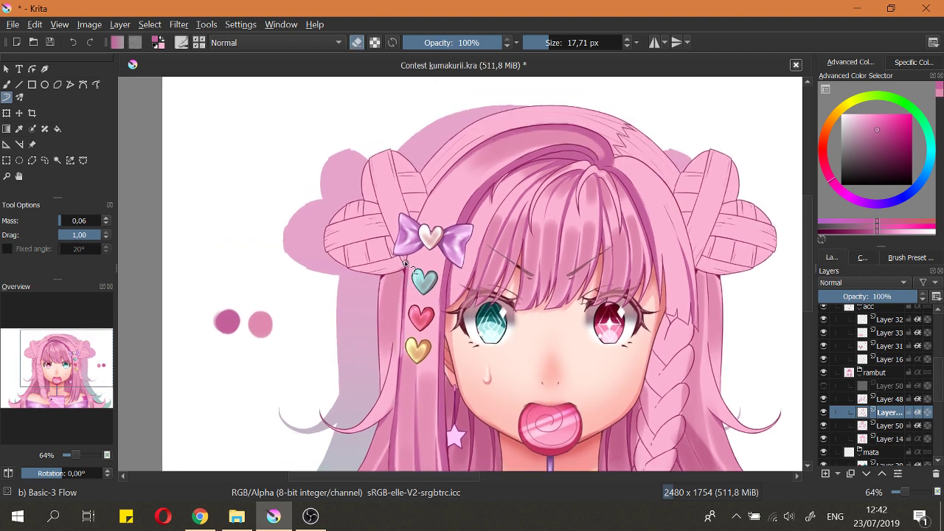
pyautogui.moveTo(405, 263); pyautogui.dragTo(397, 356)
pyautogui.moveTo(403, 258); pyautogui.dragTo(397, 366)
# Step: Reduce the brush to 11.37 px and touch up the strand's dark edge beside the gold heart clip
pyautogui.press('e')
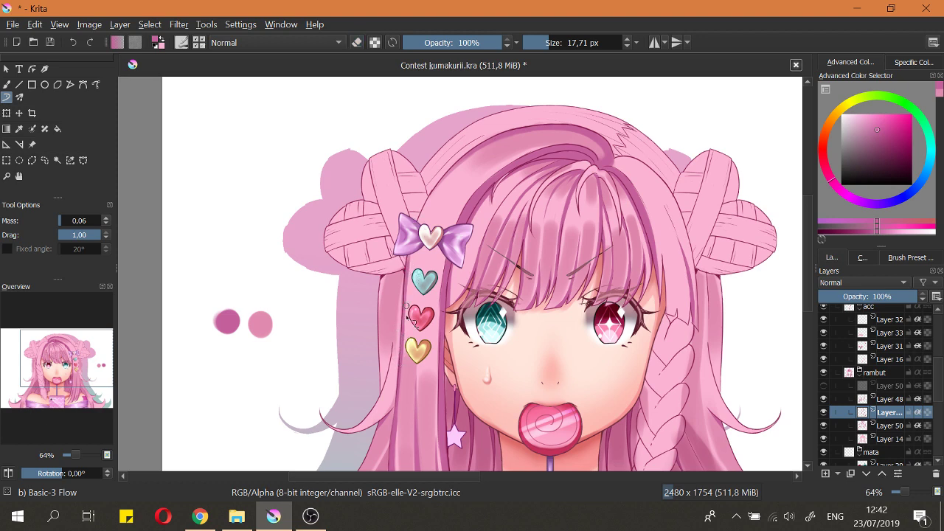
pyautogui.moveTo(401, 355)
pyautogui.mouseDown()
pyautogui.moveTo(402, 320)
pyautogui.moveTo(404, 339)
pyautogui.mouseUp()
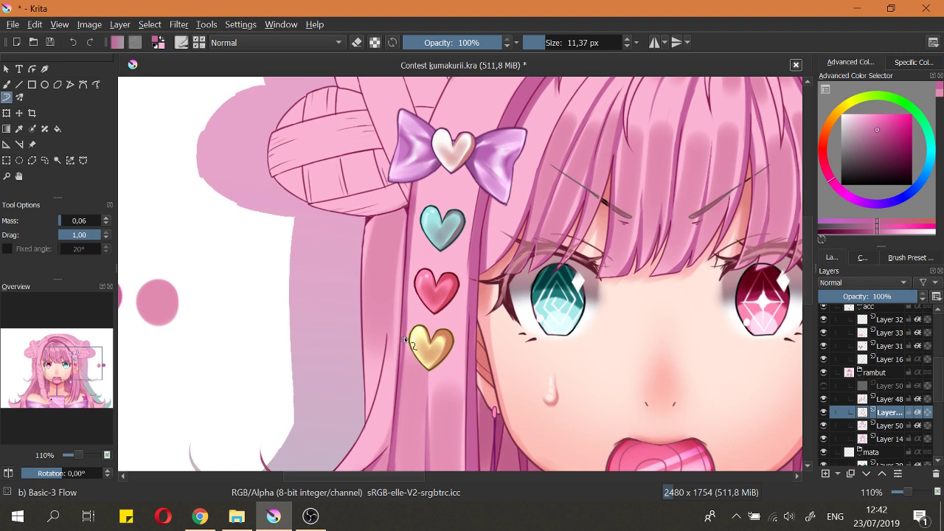
pyautogui.press('e')
pyautogui.scroll(-5, 419, 343)
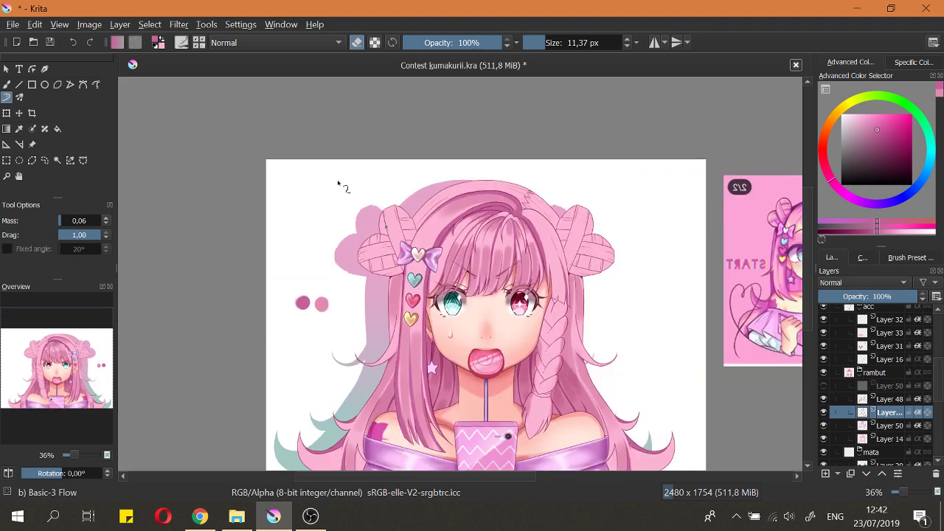
# Step: Unmirror the canvas view and paint a dark shadow along the side-swept strand's outer edge down to the bow
pyautogui.press('m')
pyautogui.scroll(5, 475, 243)
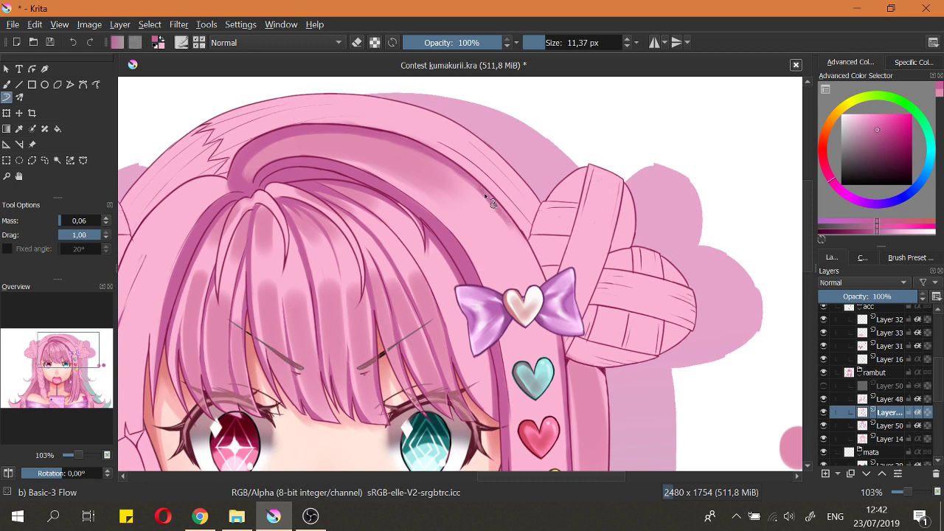
pyautogui.press('e')
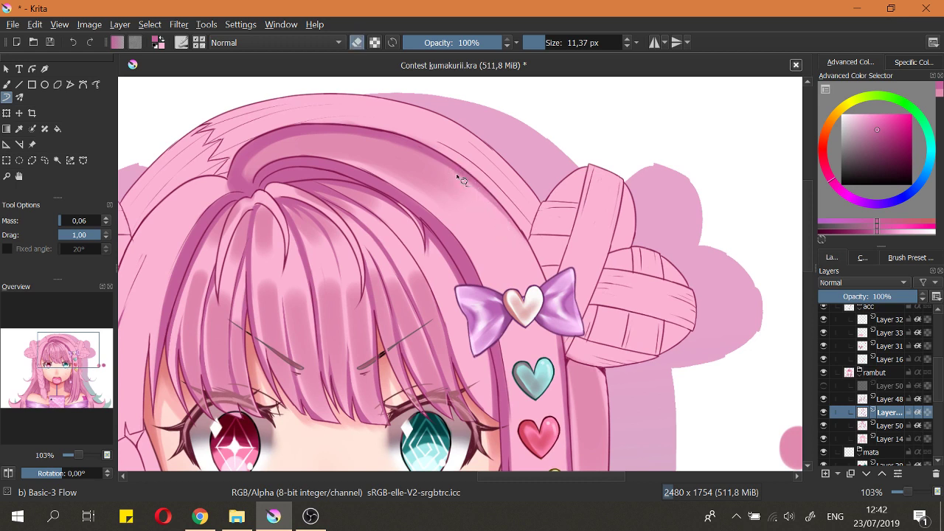
pyautogui.press('e')
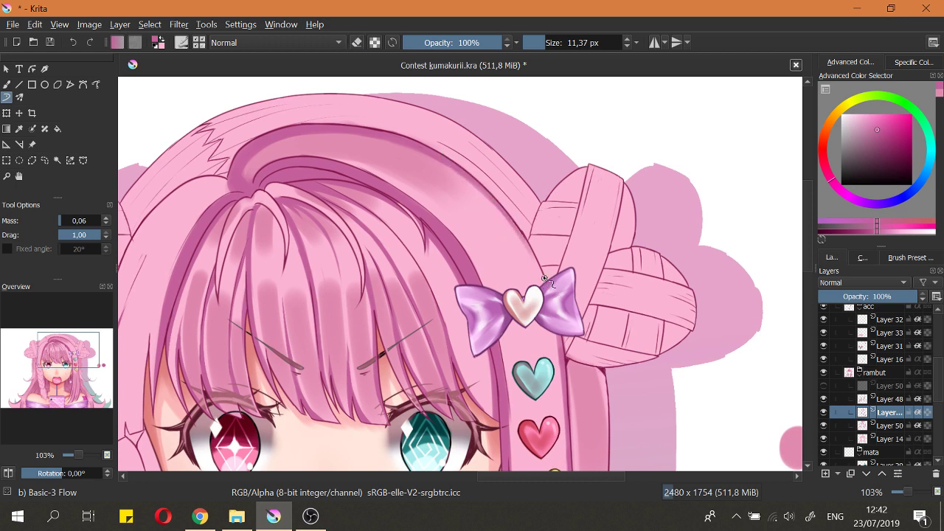
pyautogui.moveTo(476, 182); pyautogui.dragTo(550, 301)
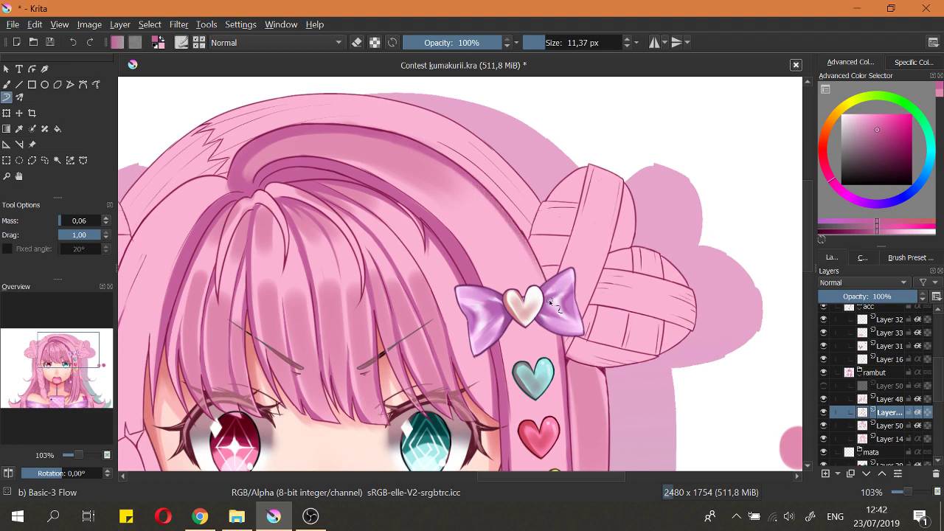
pyautogui.moveTo(534, 260)
pyautogui.mouseDown()
pyautogui.moveTo(549, 301)
pyautogui.moveTo(528, 222)
pyautogui.mouseUp()
pyautogui.scroll(-4, 528, 221)
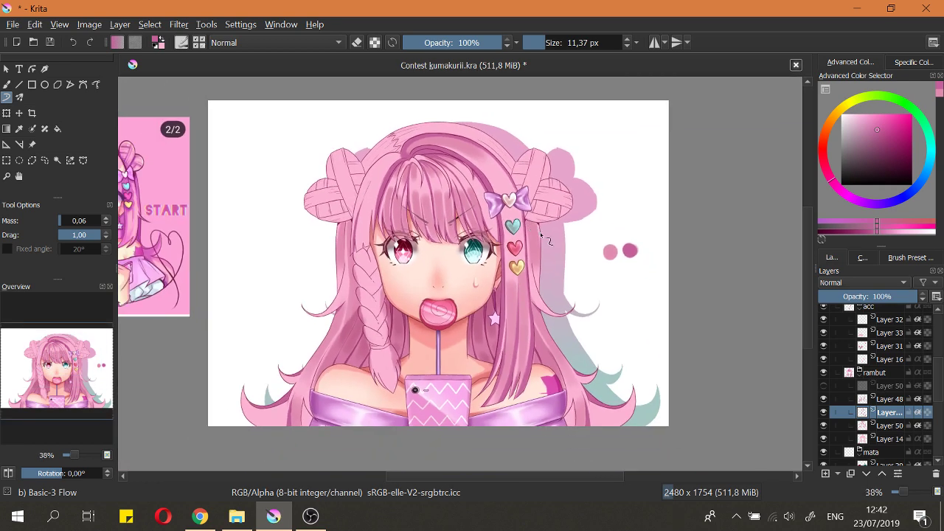
# Step: Set the eraser size to 22.47 px and check the side-swept strand's shading above the bow
pyautogui.scroll(4, 544, 225)
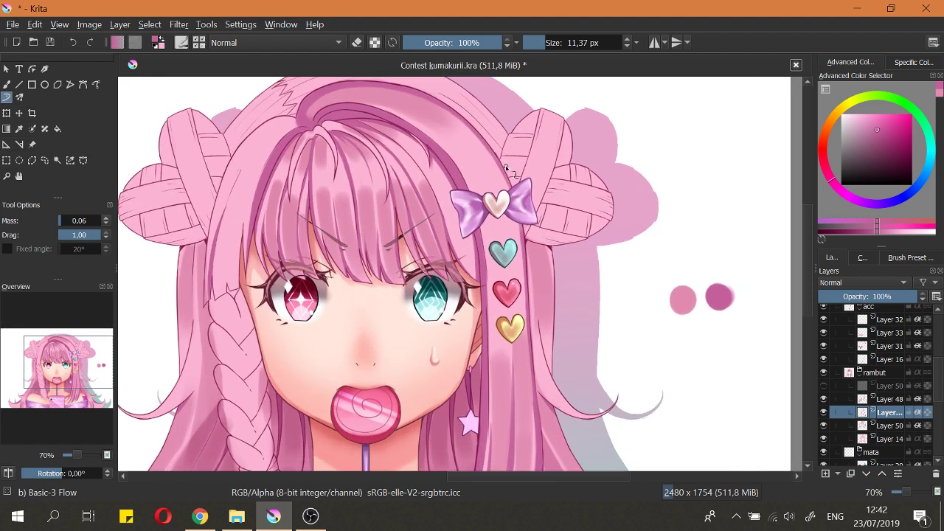
pyautogui.scroll(-4, 518, 212)
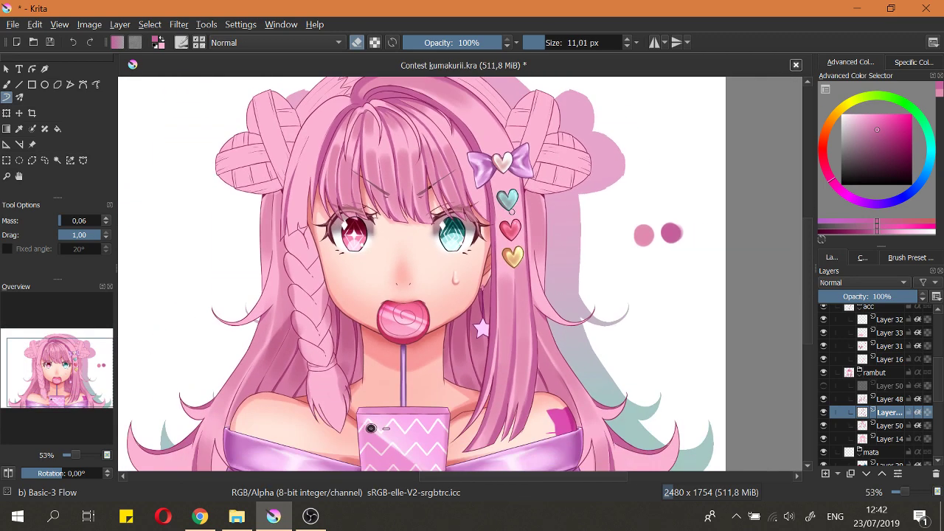
pyautogui.keyDown('shift'); pyautogui.moveTo(512, 212); pyautogui.dragTo(518, 211); pyautogui.keyUp('shift')
pyautogui.scroll(-2, 514, 225)
pyautogui.scroll(3, 496, 144)
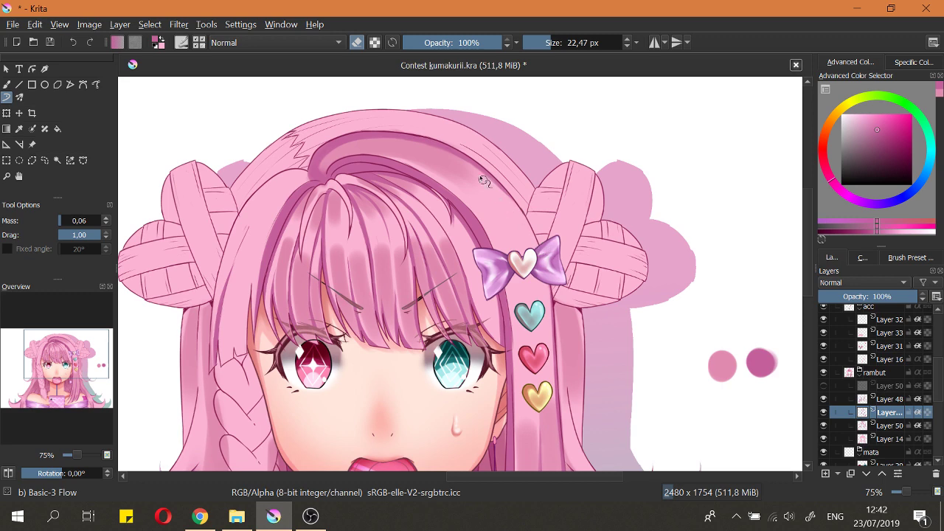
pyautogui.scroll(-3, 517, 217)
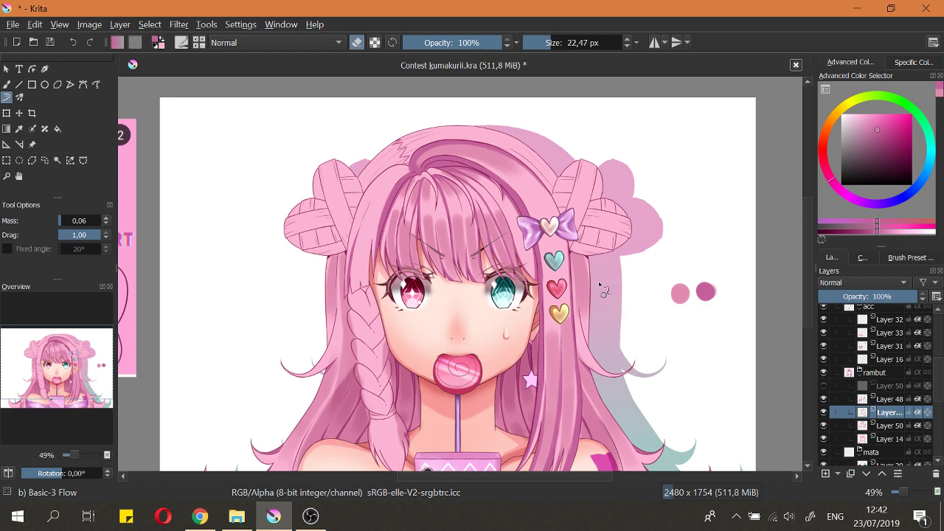
# Step: Rotate the canvas view and refine the strand's shading beside the bow with a 14.63 px brush and eraser
pyautogui.moveTo(622, 171); pyautogui.dragTo(351, 183)
pyautogui.scroll(3, 354, 162)
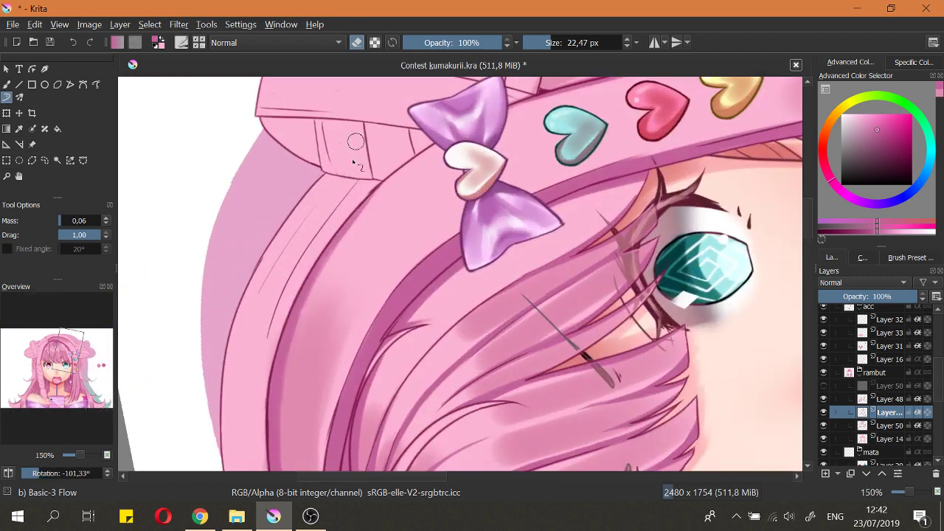
pyautogui.press('e')
pyautogui.press('[')
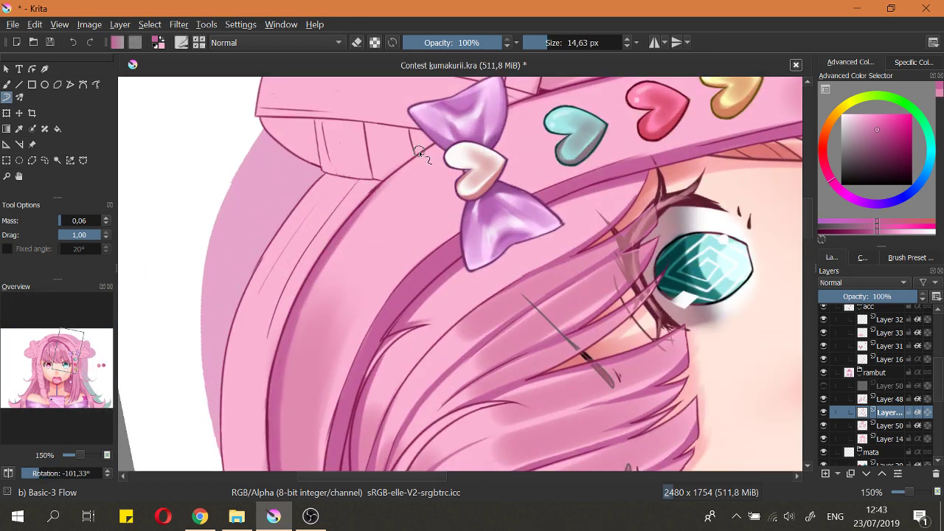
pyautogui.press('e')
pyautogui.moveTo(340, 229)
pyautogui.mouseDown()
pyautogui.moveTo(387, 186)
pyautogui.moveTo(362, 214)
pyautogui.mouseUp()
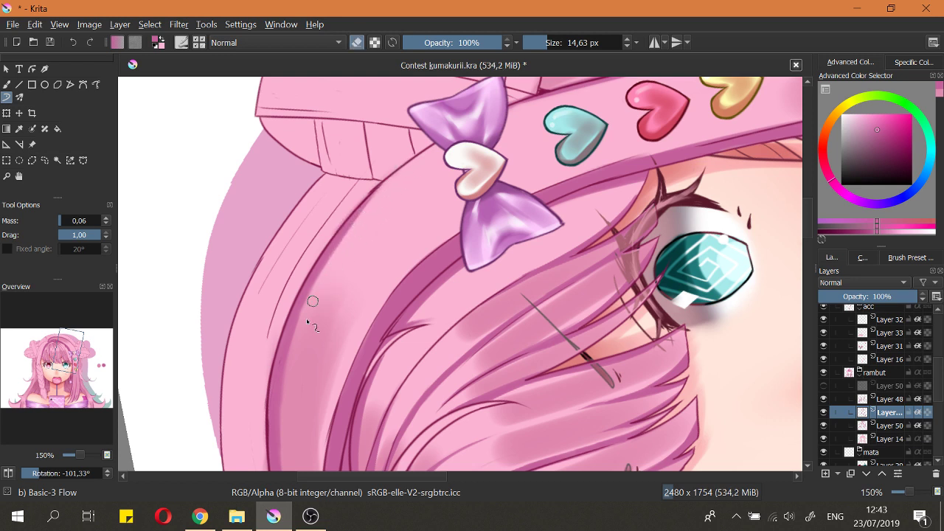
pyautogui.press('e')
pyautogui.scroll(-1, 338, 284)
pyautogui.moveTo(370, 266); pyautogui.dragTo(376, 264)
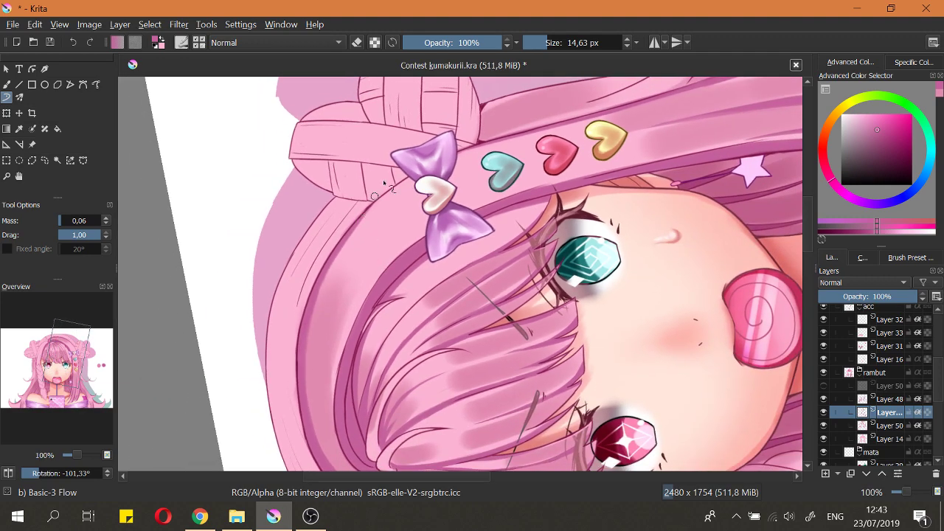
# Step: Reset the canvas rotation and examine the hair shading at several zoom levels
pyautogui.press('5')
pyautogui.scroll(-2, 560, 140)
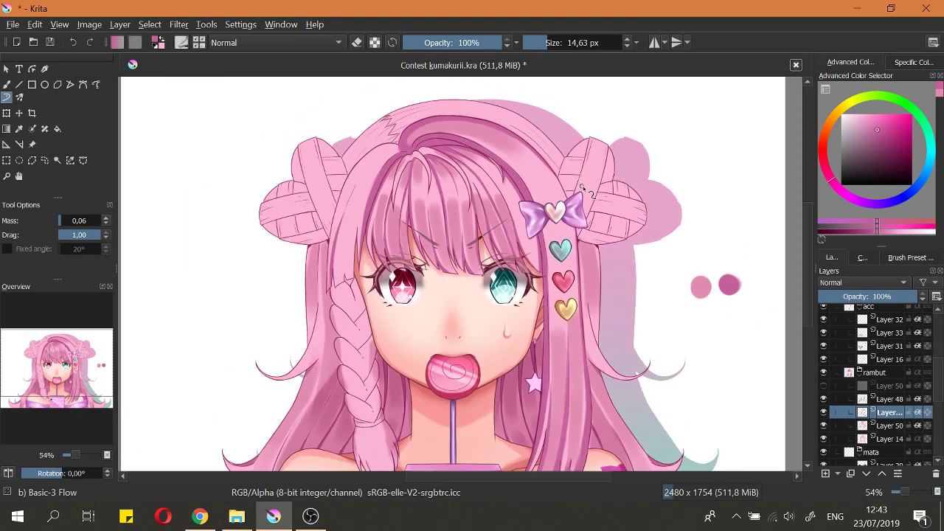
pyautogui.scroll(3, 573, 148)
pyautogui.scroll(-1, 567, 147)
pyautogui.scroll(-3, 571, 166)
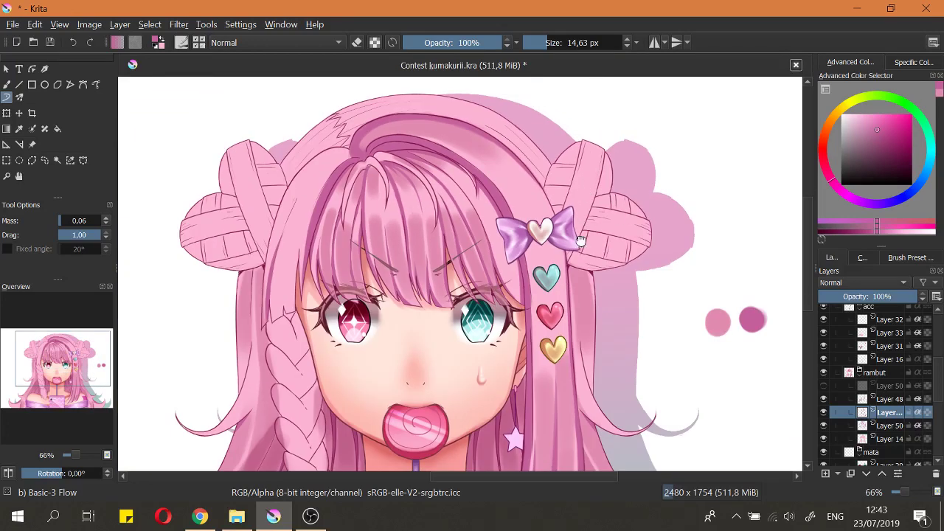
pyautogui.scroll(1, 579, 164)
pyautogui.scroll(-3, 590, 195)
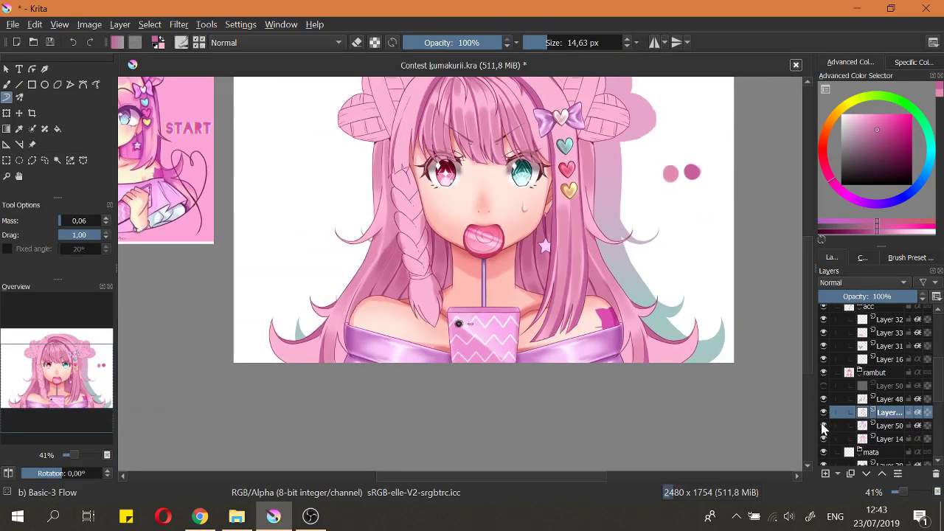
# Step: Hide Layer 50 below the active layer and toggle the active layer's visibility to compare the hair shading
pyautogui.click(824, 426)
pyautogui.click(825, 414)
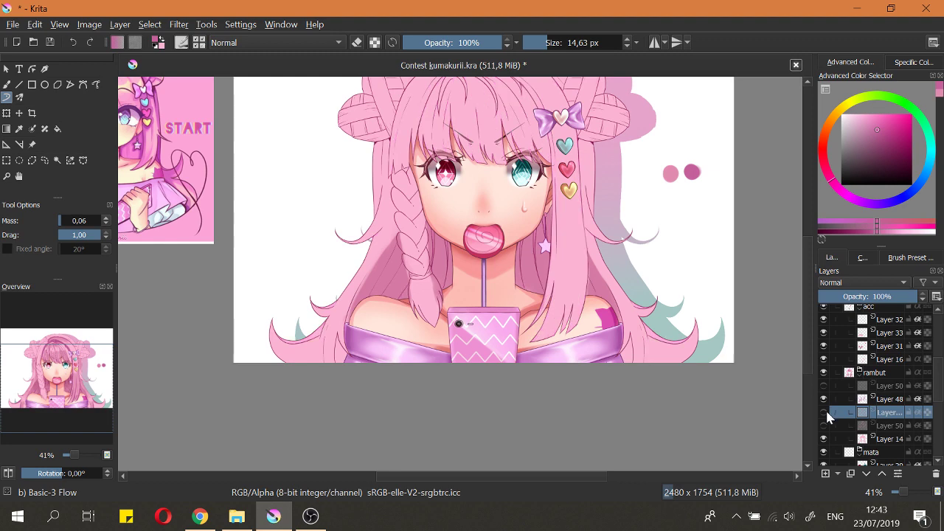
pyautogui.click(824, 415)
pyautogui.click(824, 413)
pyautogui.click(825, 413)
pyautogui.moveTo(725, 362); pyautogui.dragTo(741, 401)
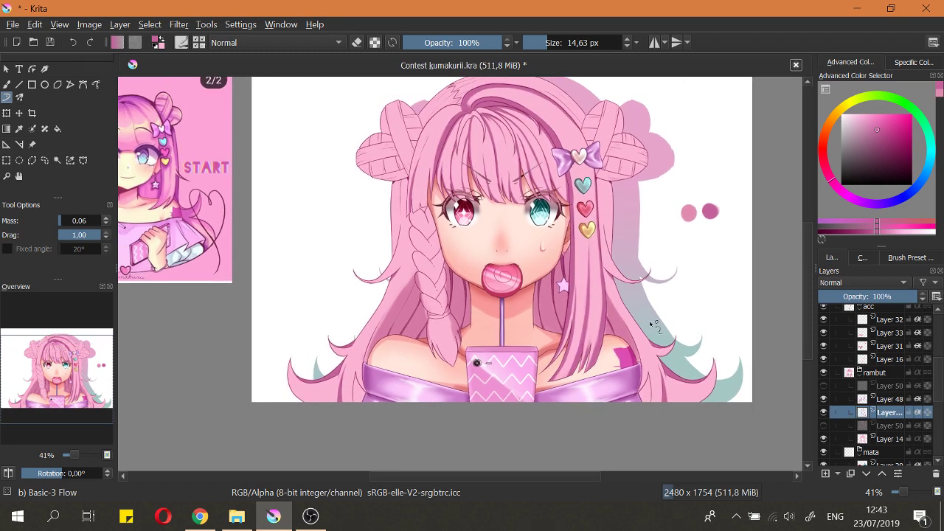
# Step: Paint dark pink shading strokes down the long hair lock between the braid and the shoulder
pyautogui.scroll(3, 635, 318)
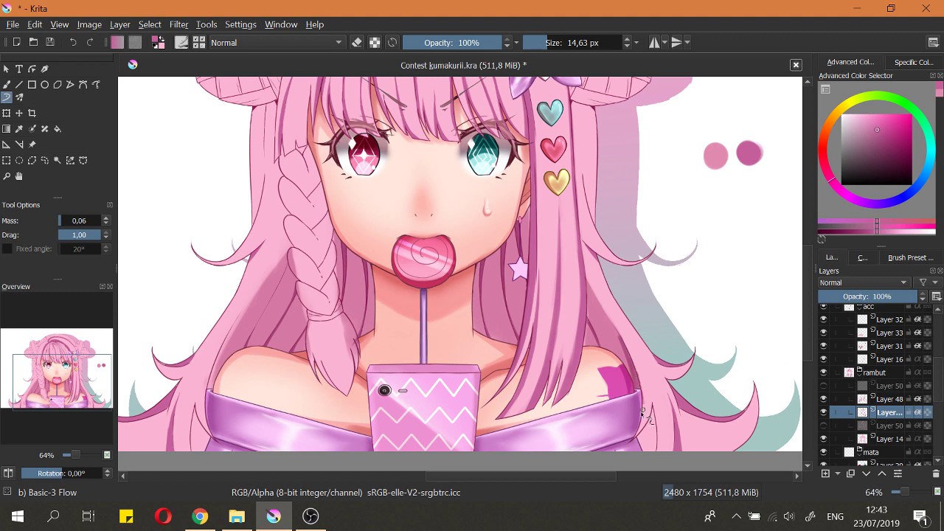
pyautogui.press('e')
pyautogui.moveTo(618, 425); pyautogui.dragTo(700, 393)
pyautogui.moveTo(360, 311); pyautogui.dragTo(345, 304)
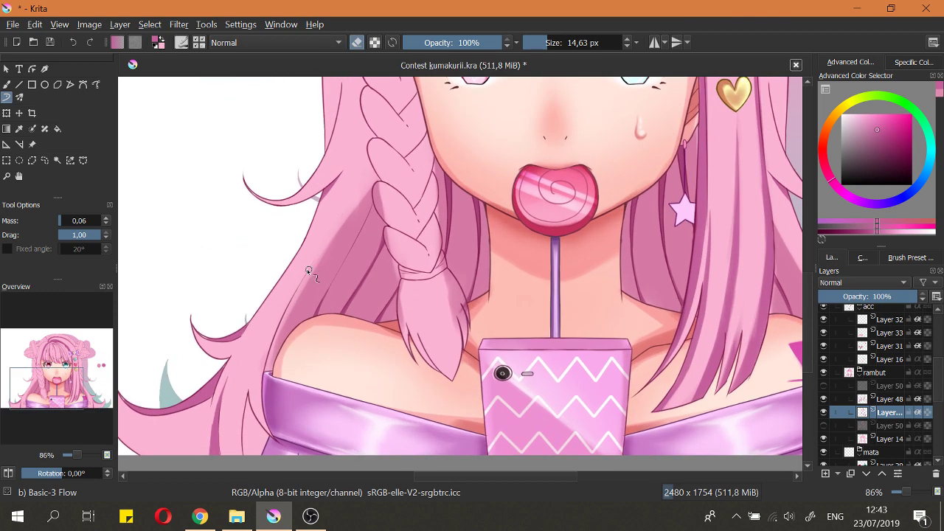
pyautogui.press('e')
pyautogui.moveTo(312, 267)
pyautogui.mouseDown()
pyautogui.moveTo(278, 336)
pyautogui.moveTo(271, 402)
pyautogui.mouseUp()
pyautogui.moveTo(277, 341); pyautogui.dragTo(267, 394)
pyautogui.moveTo(281, 322); pyautogui.dragTo(259, 401)
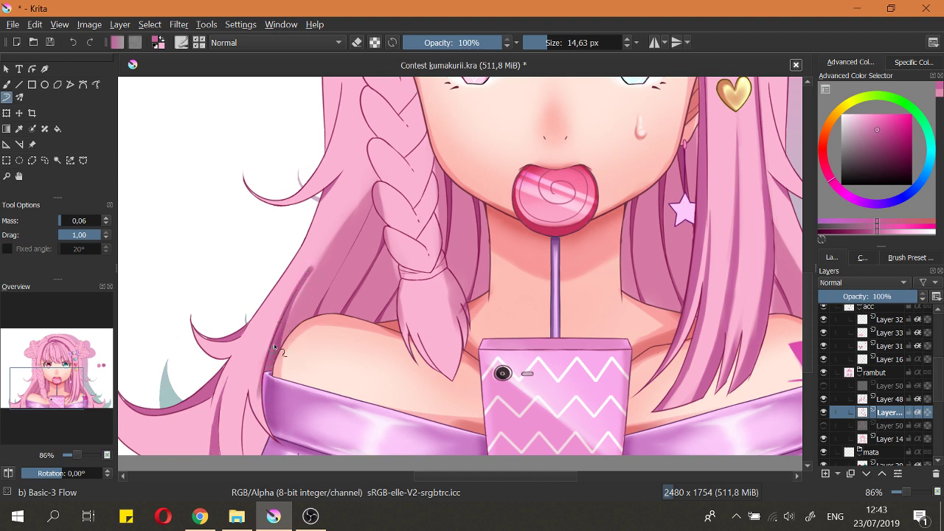
# Step: Undo the last shading stroke and thin the shoulder-side lock's shading with the eraser
pyautogui.hotkey('ctrl', 'z')
pyautogui.press('e')
pyautogui.moveTo(318, 260)
pyautogui.mouseDown()
pyautogui.moveTo(280, 345)
pyautogui.moveTo(305, 312)
pyautogui.moveTo(317, 258)
pyautogui.moveTo(251, 388)
pyautogui.mouseUp()
pyautogui.moveTo(265, 343); pyautogui.dragTo(273, 330)
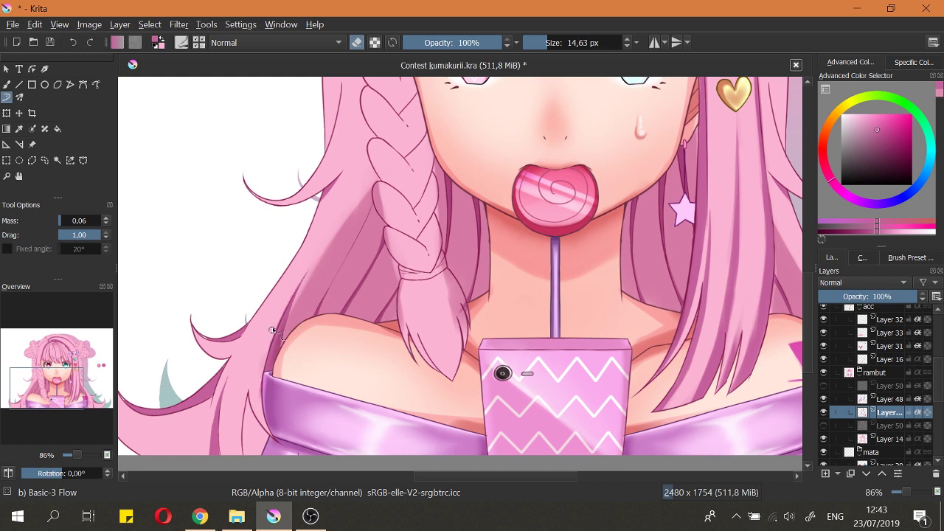
# Step: Shade the lower hair tips beside the sleeve on the braid side with thin dark pink strokes and clean them with the eraser
pyautogui.moveTo(247, 437); pyautogui.dragTo(275, 382)
pyautogui.press('e')
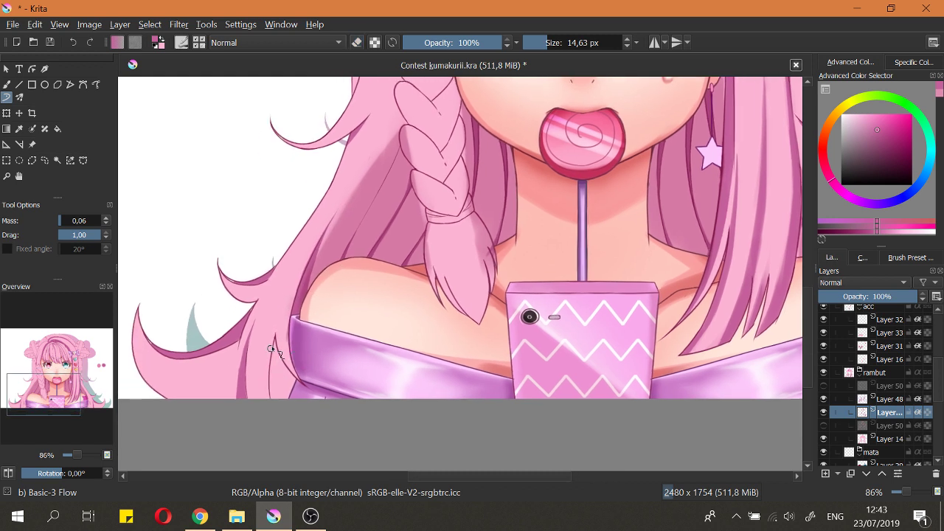
pyautogui.moveTo(273, 343); pyautogui.dragTo(289, 424)
pyautogui.hotkey('ctrl', 'z')
pyautogui.moveTo(275, 342)
pyautogui.mouseDown()
pyautogui.moveTo(285, 434)
pyautogui.moveTo(272, 415)
pyautogui.mouseUp()
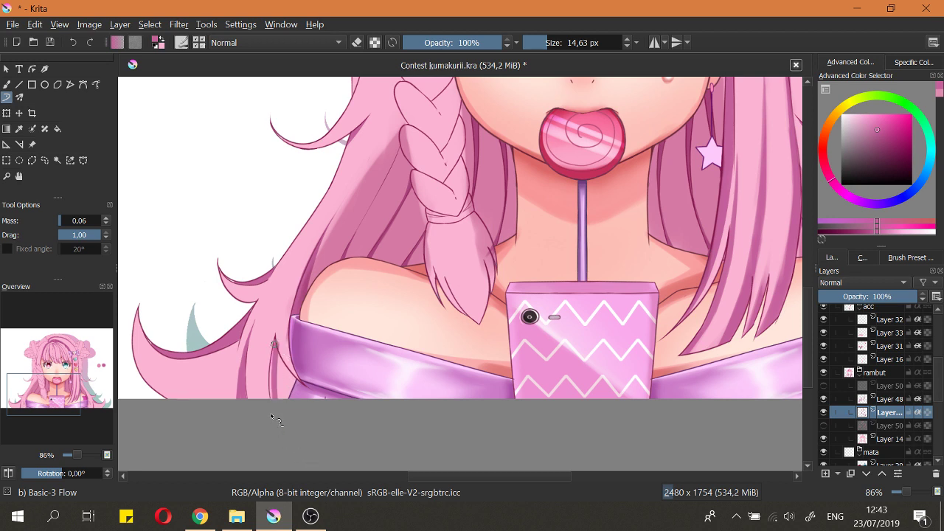
pyautogui.moveTo(275, 355); pyautogui.dragTo(275, 387)
pyautogui.moveTo(292, 431)
pyautogui.mouseDown()
pyautogui.moveTo(311, 418)
pyautogui.moveTo(304, 395)
pyautogui.mouseUp()
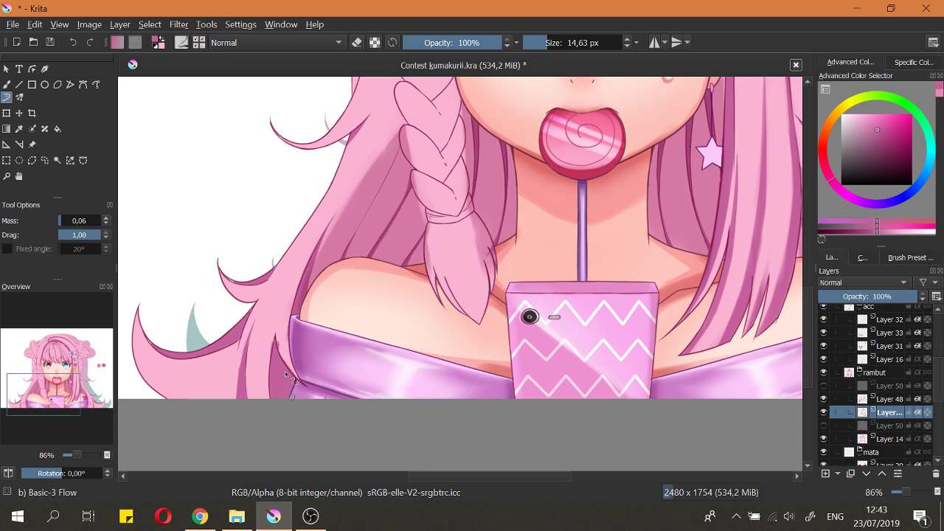
pyautogui.press('e')
pyautogui.moveTo(273, 329)
pyautogui.mouseDown()
pyautogui.moveTo(272, 406)
pyautogui.moveTo(310, 382)
pyautogui.mouseUp()
pyautogui.scroll(3, 463, 317)
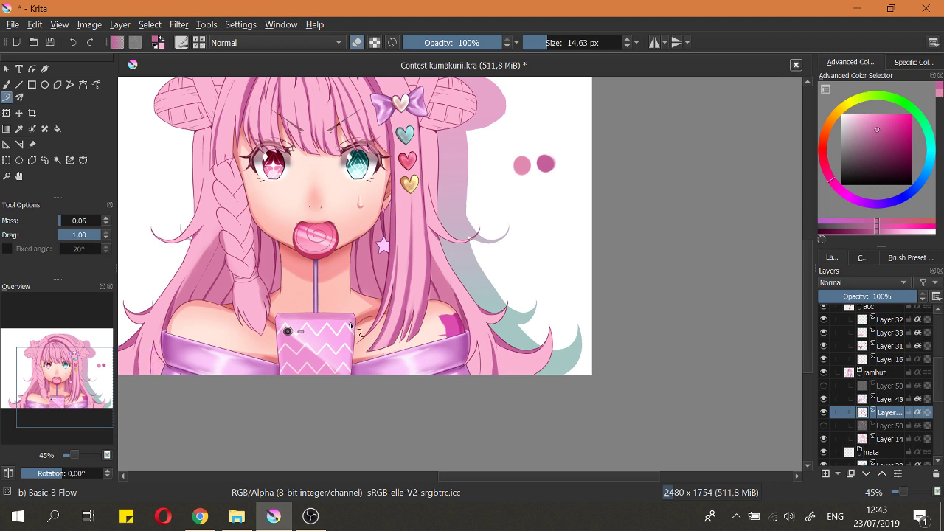
# Step: Sample the light pink swatch color and show Layer 50 below Layer 47
pyautogui.moveTo(368, 324); pyautogui.dragTo(404, 325)
pyautogui.moveTo(499, 219); pyautogui.dragTo(523, 247)
pyautogui.keyDown('ctrl'); pyautogui.click(581, 193); pyautogui.keyUp('ctrl')
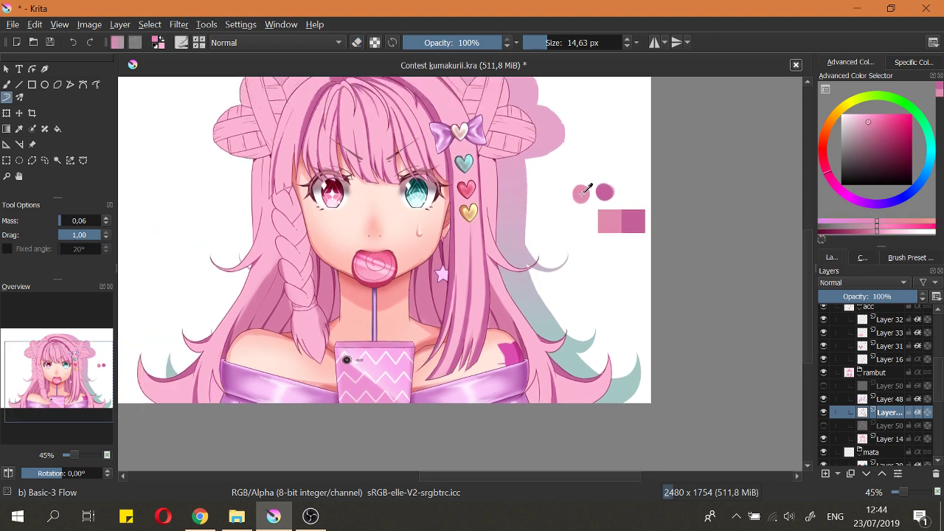
pyautogui.click(824, 425)
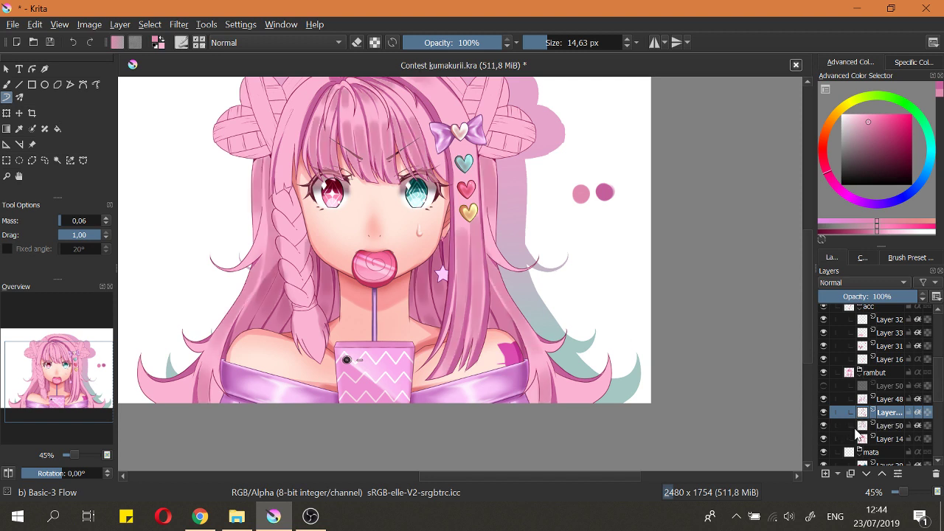
# Step: Set Layer 48's blending mode to Normal and sample the muted lilac of the back-hair shading
pyautogui.click(829, 399)
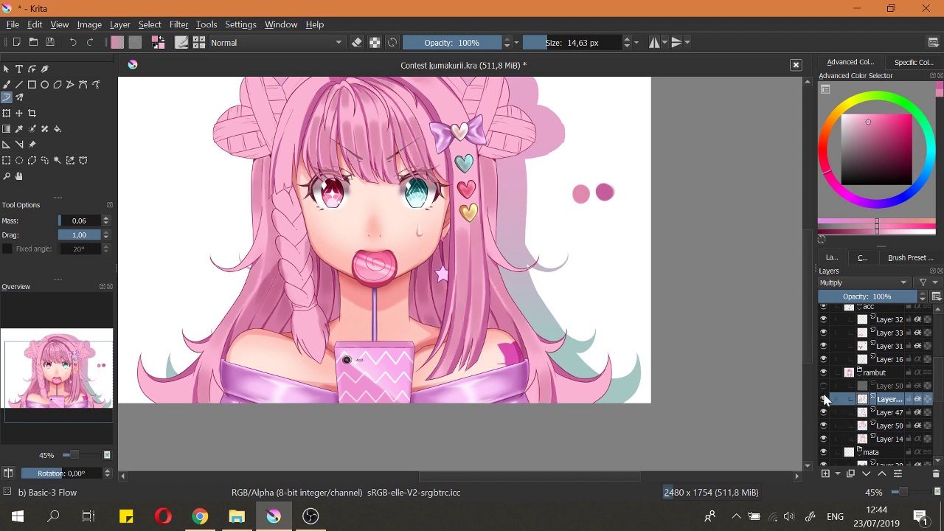
pyautogui.click(863, 282)
pyautogui.click(841, 328)
pyautogui.scroll(3, 427, 284)
pyautogui.keyDown('ctrl'); pyautogui.click(458, 361); pyautogui.keyUp('ctrl')
pyautogui.scroll(-3, 464, 310)
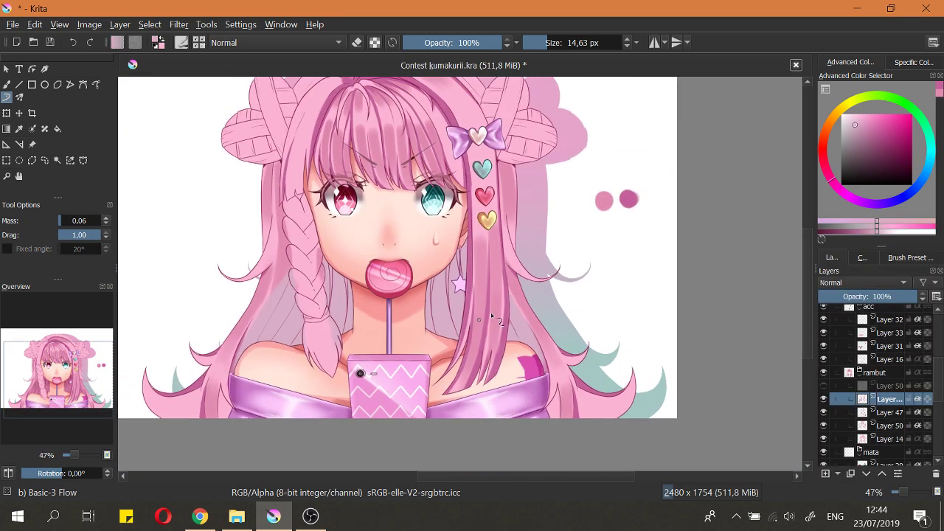
# Step: Paint a muted lilac test swatch above the two pink swatches with a 79.05 px brush
pyautogui.moveTo(465, 310); pyautogui.dragTo(442, 352)
pyautogui.scroll(2, 570, 274)
pyautogui.moveTo(602, 278)
pyautogui.mouseDown()
pyautogui.moveTo(624, 278)
pyautogui.moveTo(607, 266)
pyautogui.mouseUp()
pyautogui.moveTo(588, 184); pyautogui.dragTo(586, 192)
pyautogui.click(860, 441)
pyautogui.scroll(2, 568, 204)
pyautogui.hotkey('ctrl', 'z')
pyautogui.press('b')
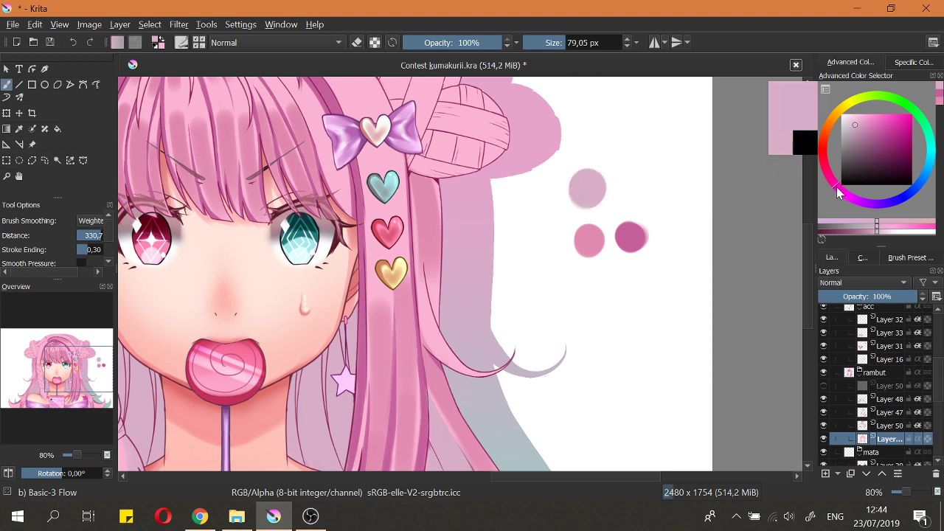
# Step: Shift the color's hue toward purple and paint a lilac swatch below the pink ones with a 92.55 px brush
pyautogui.scroll(-3, 594, 239)
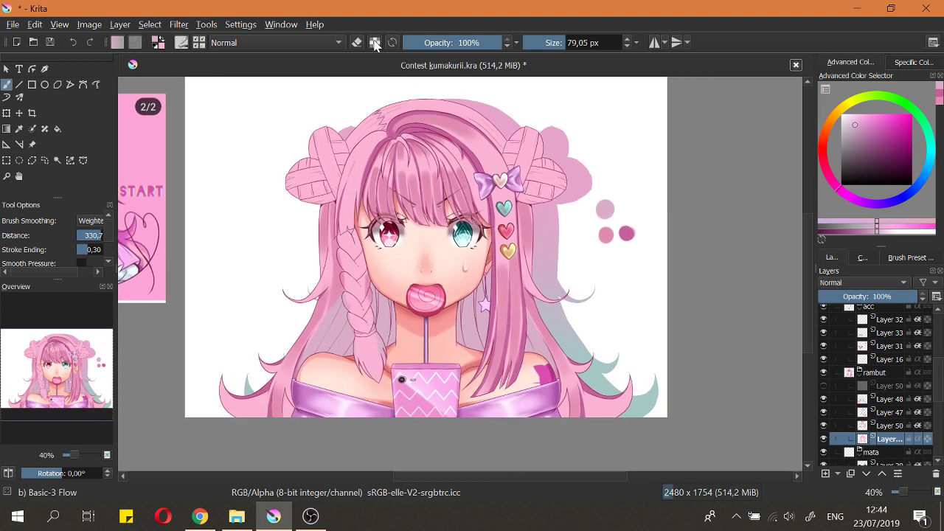
pyautogui.click(374, 44)
pyautogui.moveTo(359, 296); pyautogui.dragTo(428, 292)
pyautogui.moveTo(842, 193); pyautogui.dragTo(846, 197)
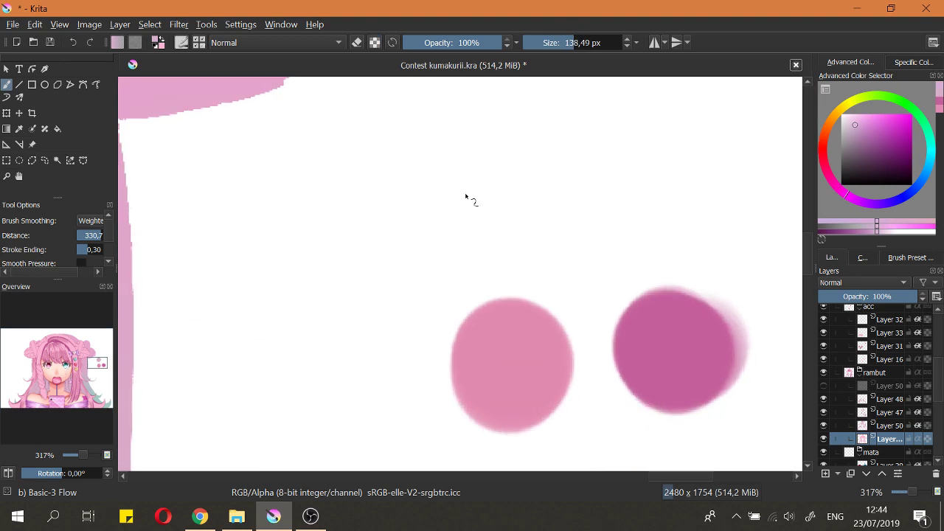
pyautogui.scroll(-3, 466, 207)
pyautogui.scroll(1, 518, 350)
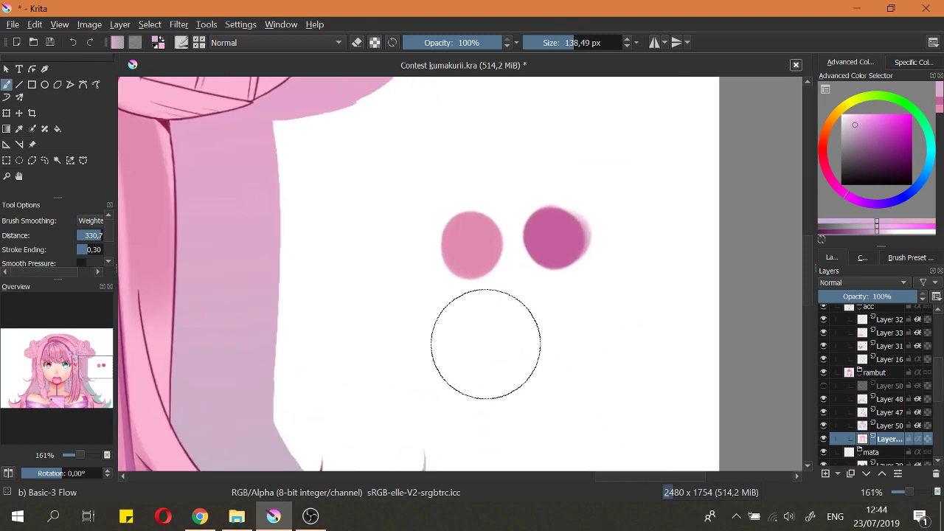
pyautogui.moveTo(486, 345)
pyautogui.keyDown('shift'); pyautogui.mouseDown()
pyautogui.moveTo(464, 343)
pyautogui.moveTo(490, 338)
pyautogui.mouseUp(); pyautogui.keyUp('shift')
pyautogui.keyDown('ctrl'); pyautogui.click(480, 333); pyautogui.keyUp('ctrl')
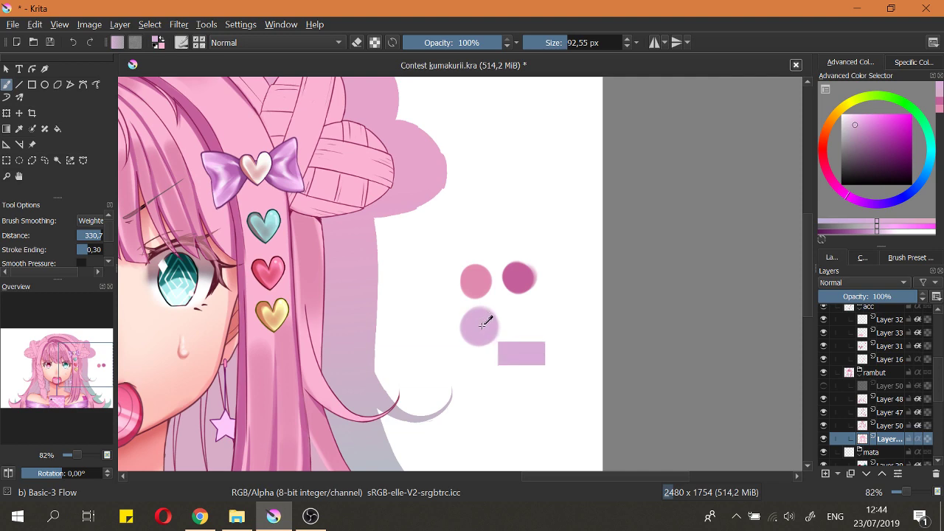
# Step: Turn on alpha preservation, enlarge the brush to 337.30 px and try painting lilac over the braid on Layer 14
pyautogui.scroll(-4, 476, 316)
pyautogui.moveTo(473, 310); pyautogui.dragTo(525, 239)
pyautogui.moveTo(402, 315); pyautogui.dragTo(431, 316)
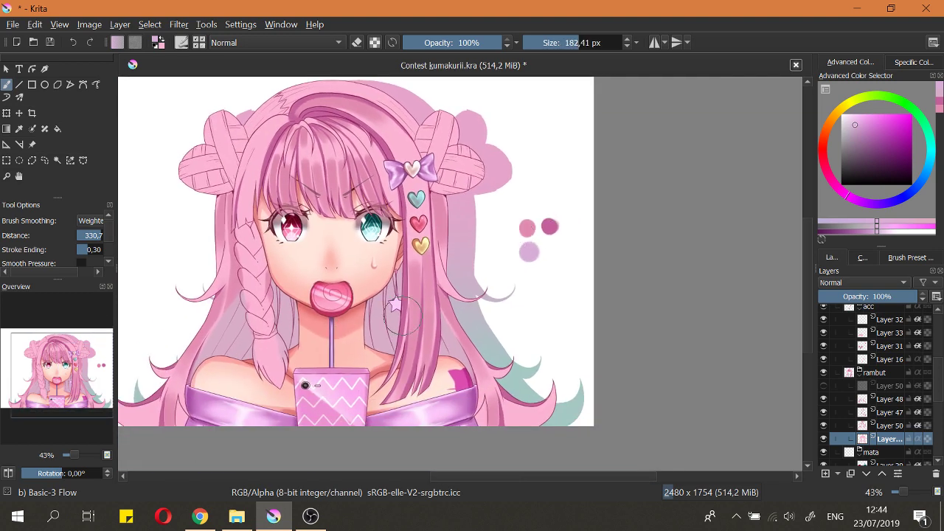
pyautogui.click(374, 41)
pyautogui.moveTo(250, 338); pyautogui.dragTo(289, 337)
pyautogui.moveTo(284, 254); pyautogui.dragTo(222, 357)
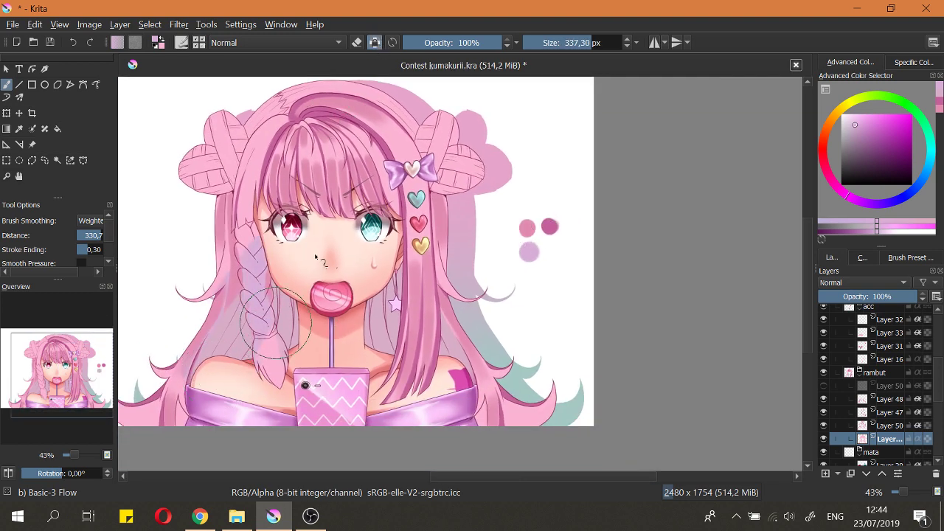
pyautogui.hotkey('ctrl', 'z')
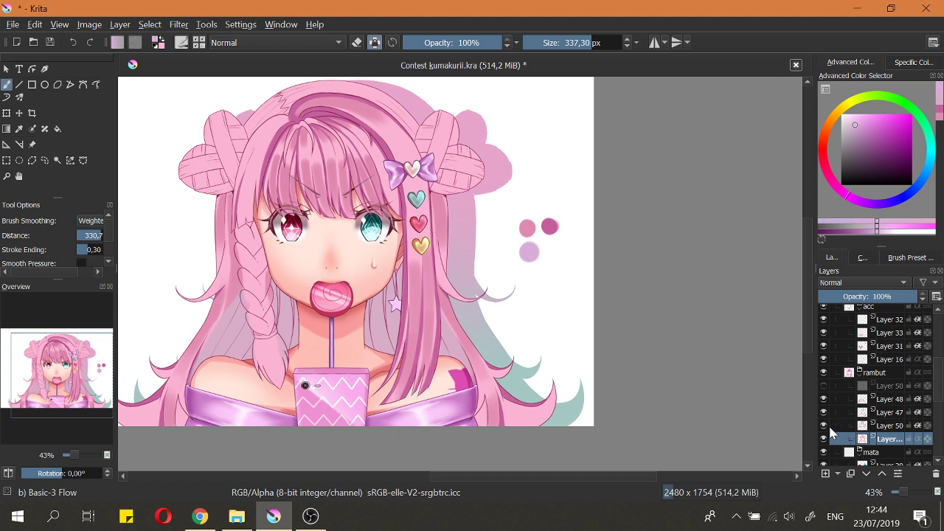
# Step: Toggle the visibility of both Layer 50 layers and Layer 48 to compare the hair shading
pyautogui.click(824, 426)
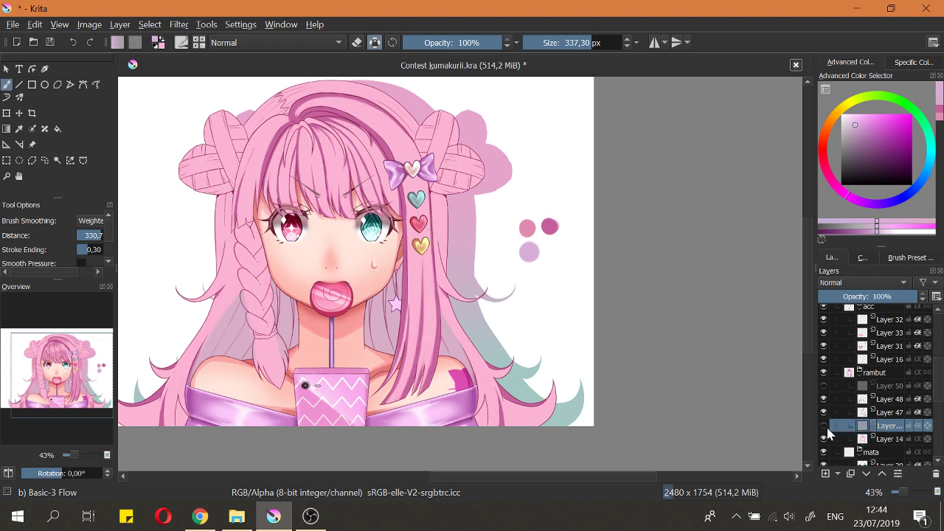
pyautogui.click(826, 427)
pyautogui.click(829, 401)
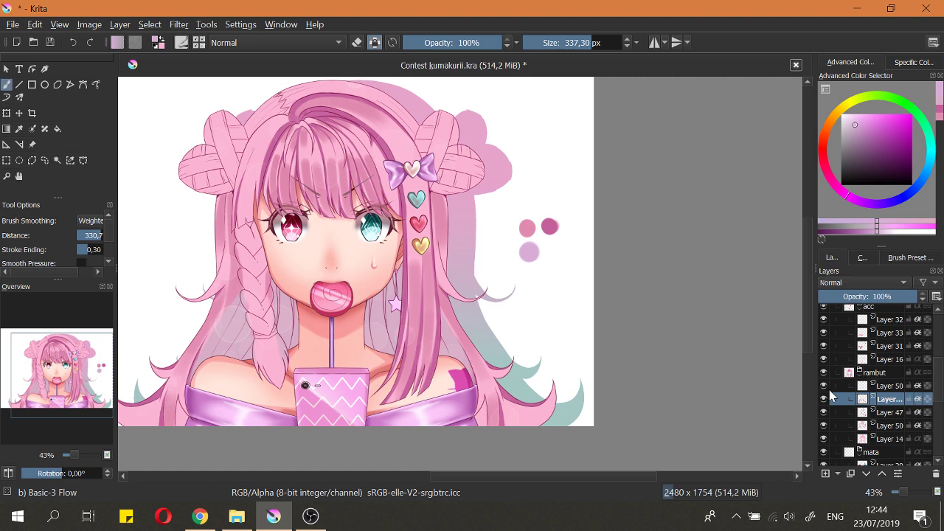
pyautogui.click(831, 387)
pyautogui.click(825, 399)
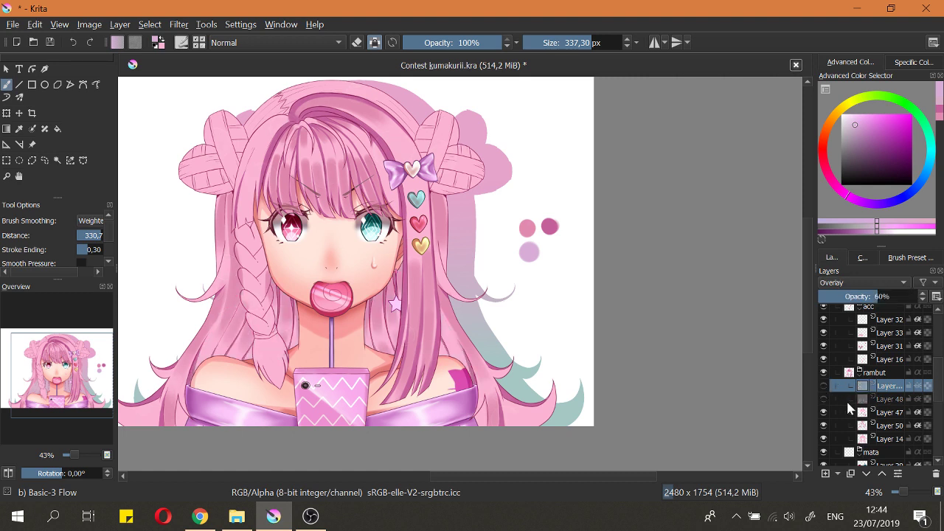
# Step: On Layer 48, tint the back-hair shading lilac and set the layer's blending mode to Multiply
pyautogui.click(845, 402)
pyautogui.click(826, 402)
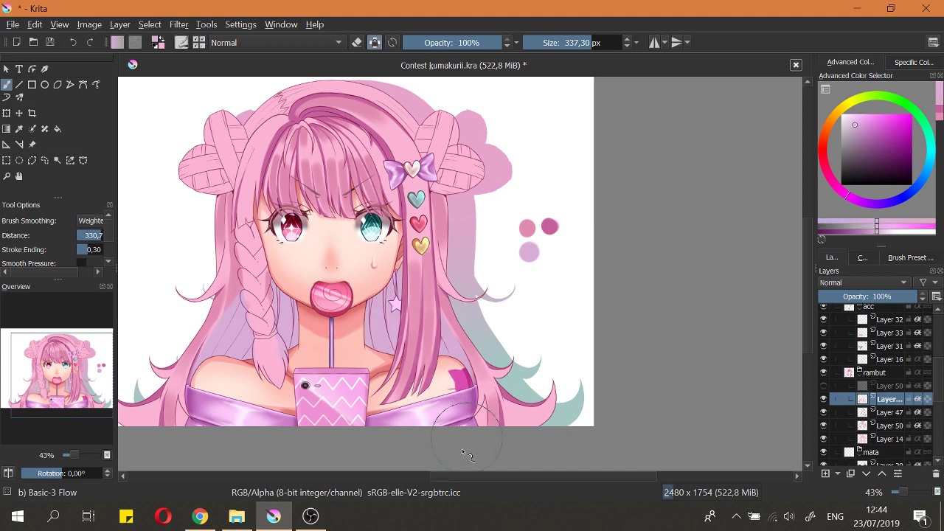
pyautogui.click(837, 284)
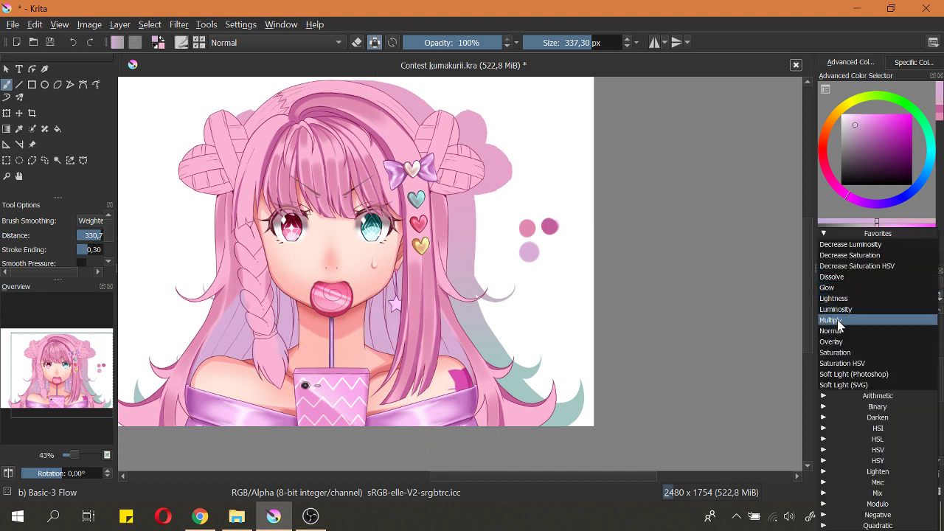
pyautogui.click(840, 324)
pyautogui.moveTo(556, 278); pyautogui.dragTo(663, 257)
pyautogui.moveTo(643, 261); pyautogui.dragTo(643, 303)
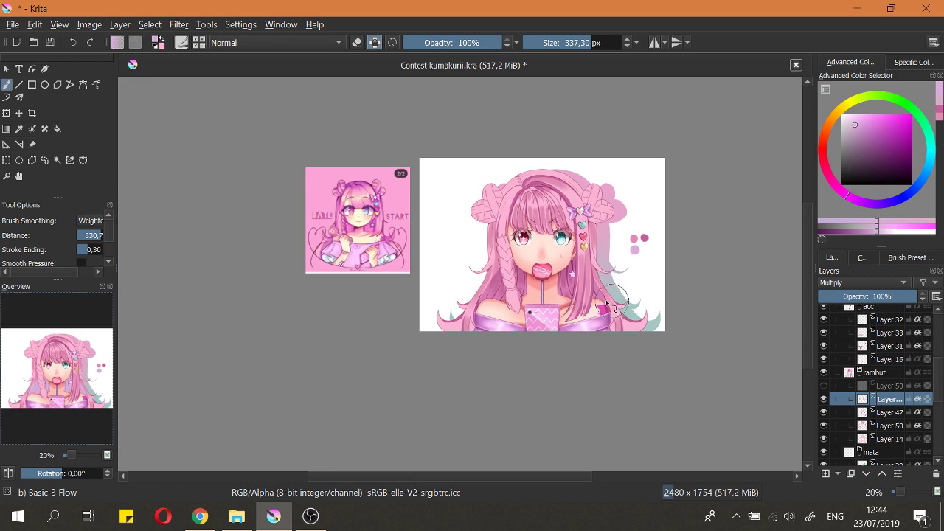
pyautogui.press('2')
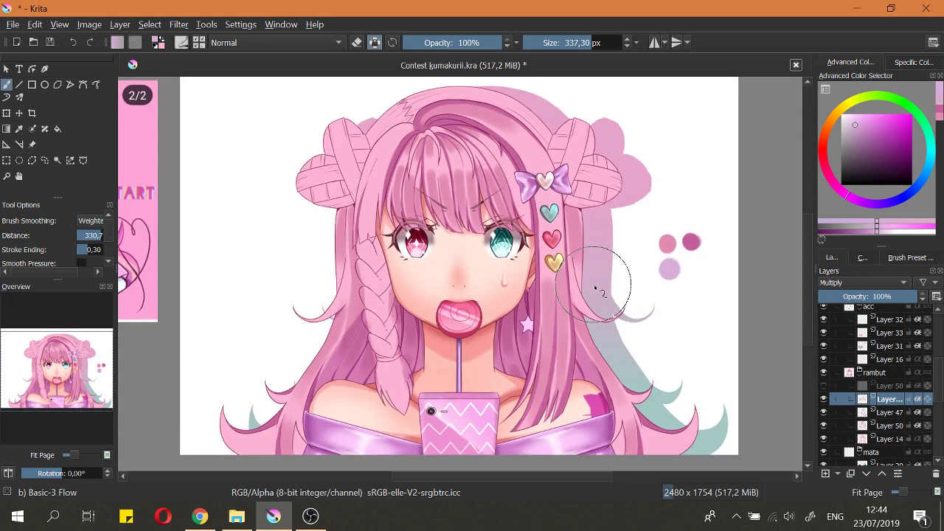
pyautogui.moveTo(604, 327); pyautogui.dragTo(606, 343)
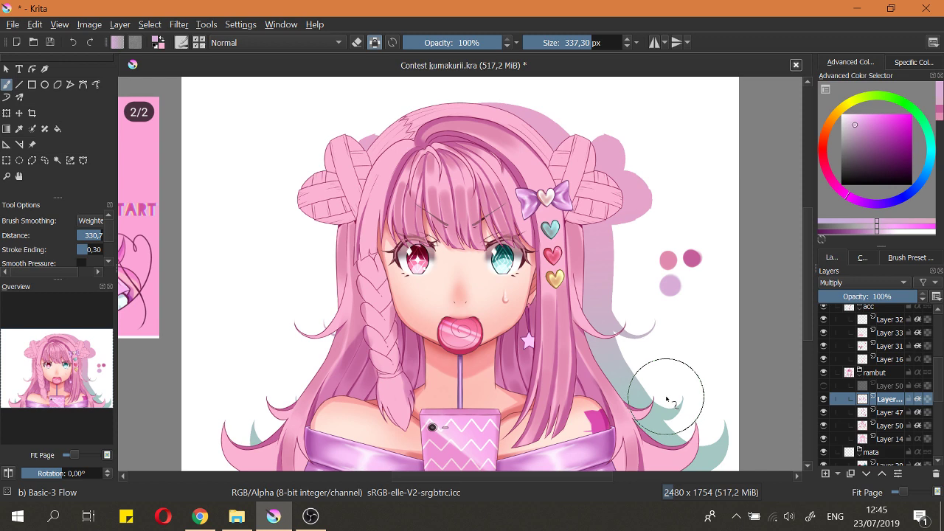
# Step: Turn off alpha preservation, reduce the brush to 36.48 px and enable horizontal mirror painting
pyautogui.scroll(4, 584, 393)
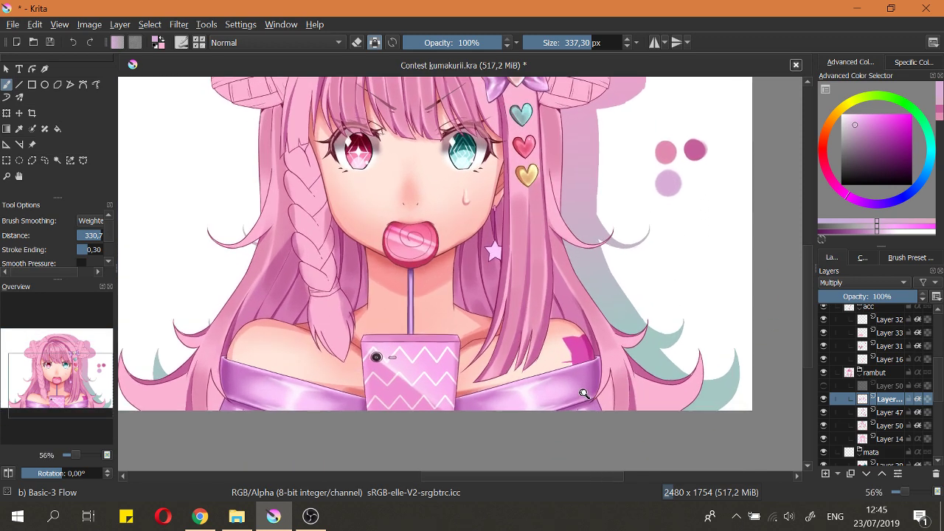
pyautogui.moveTo(584, 393); pyautogui.dragTo(583, 386)
pyautogui.moveTo(604, 407); pyautogui.dragTo(509, 318)
pyautogui.click(375, 46)
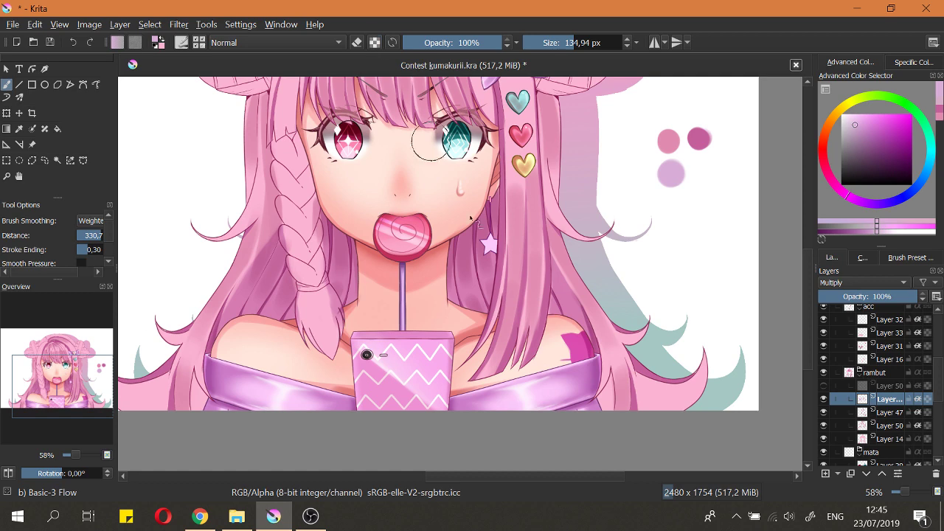
pyautogui.moveTo(572, 406)
pyautogui.mouseDown()
pyautogui.moveTo(594, 386)
pyautogui.moveTo(604, 396)
pyautogui.moveTo(578, 395)
pyautogui.mouseUp()
pyautogui.moveTo(617, 355); pyautogui.dragTo(682, 317)
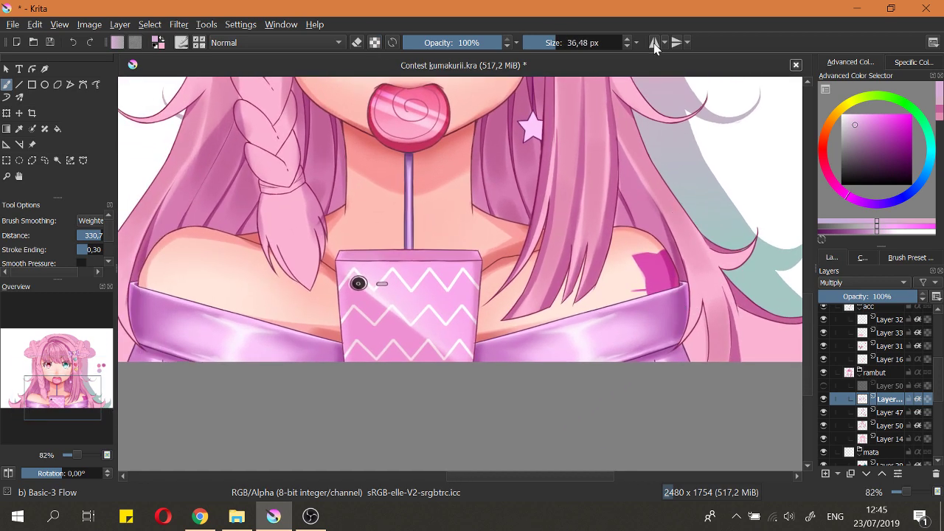
pyautogui.click(654, 42)
# Step: Paint mirrored lilac shading on the lower hair lock beside the sleeve with a 19.06 px brush and save the document
pyautogui.scroll(1, 696, 332)
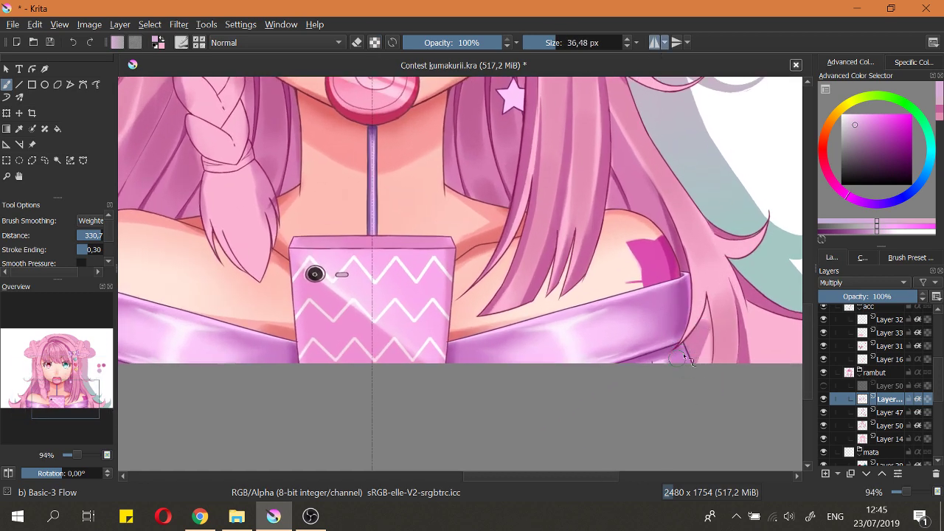
pyautogui.moveTo(706, 326)
pyautogui.mouseDown()
pyautogui.moveTo(695, 326)
pyautogui.moveTo(701, 386)
pyautogui.mouseUp()
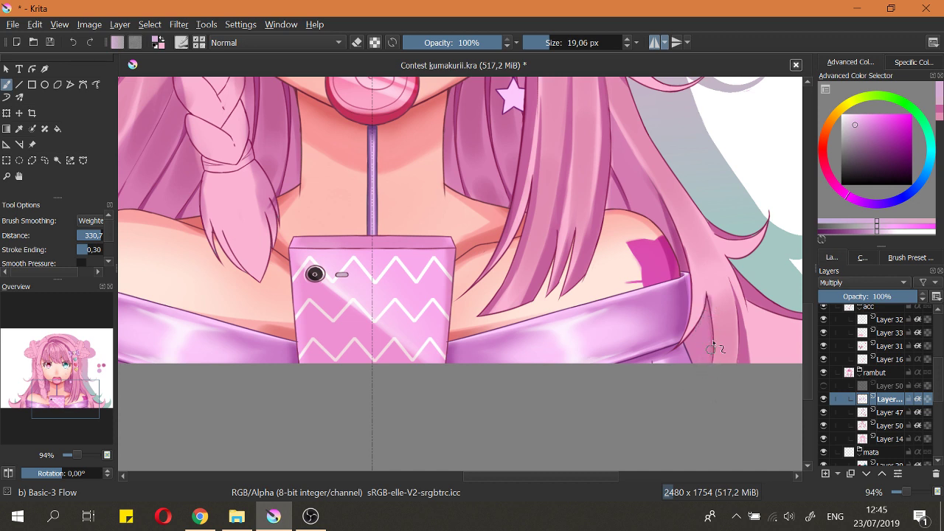
pyautogui.press('e')
pyautogui.press('2')
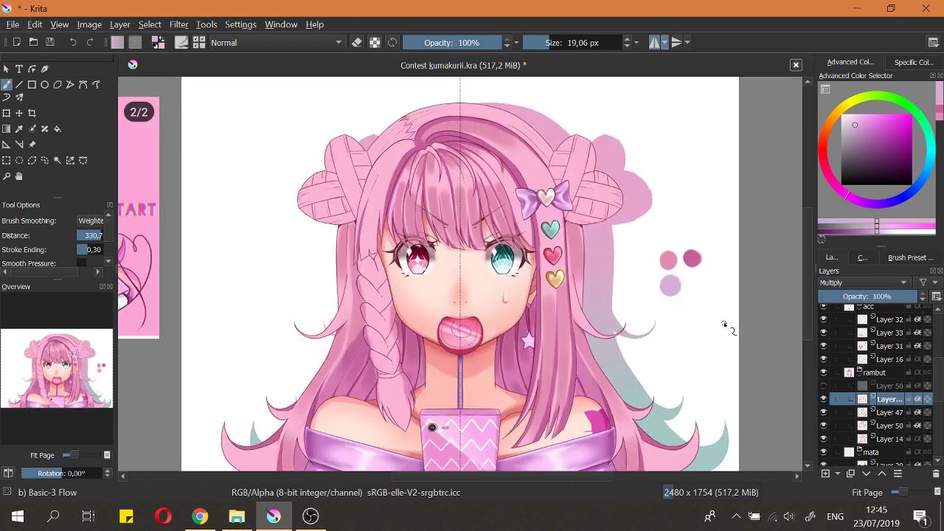
pyautogui.hotkey('ctrl', 's')
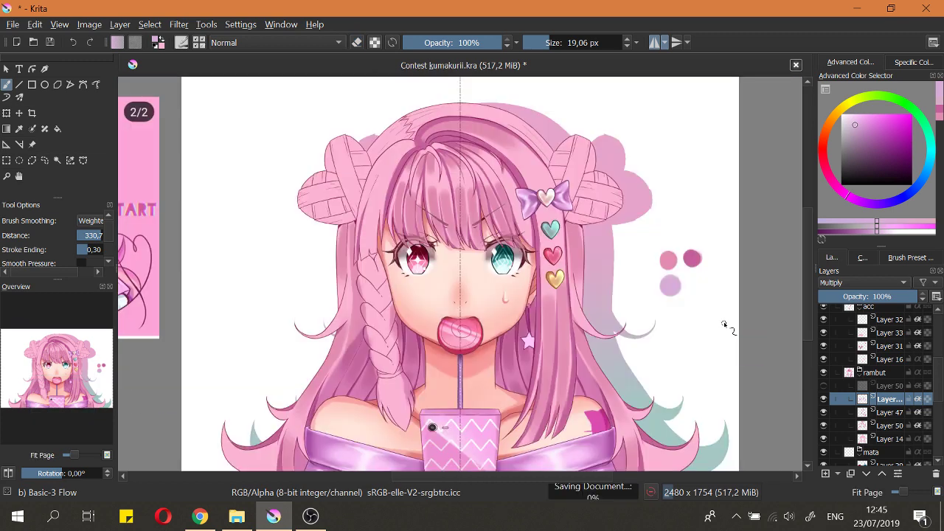
# Step: Try to paint mirrored lilac shading on the lower hair lock beside the sleeve with the 19.06 px brush
pyautogui.scroll(-2, 701, 318)
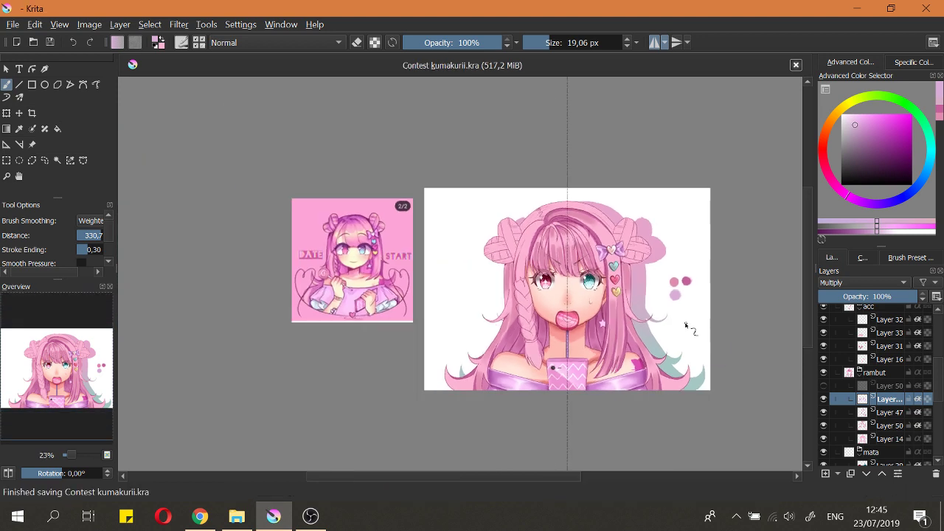
pyautogui.press('2')
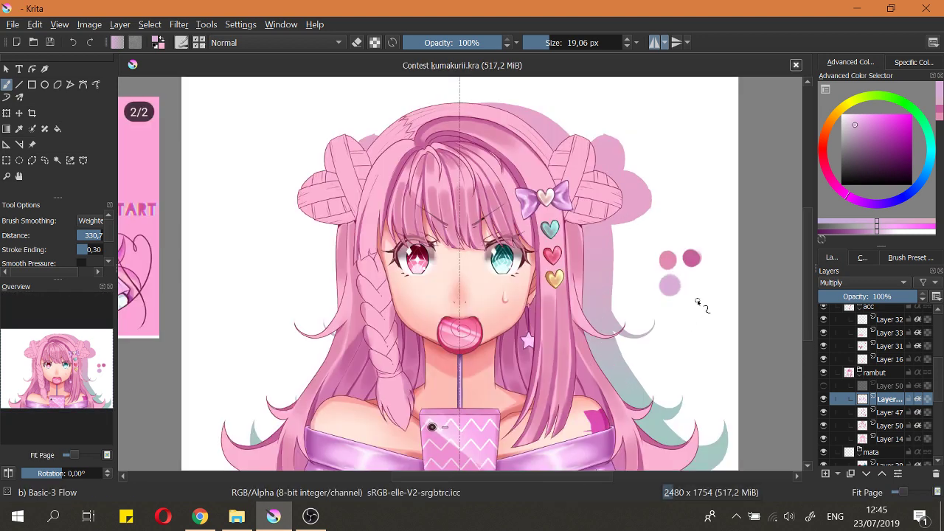
pyautogui.moveTo(550, 343); pyautogui.dragTo(562, 346)
pyautogui.press('2')
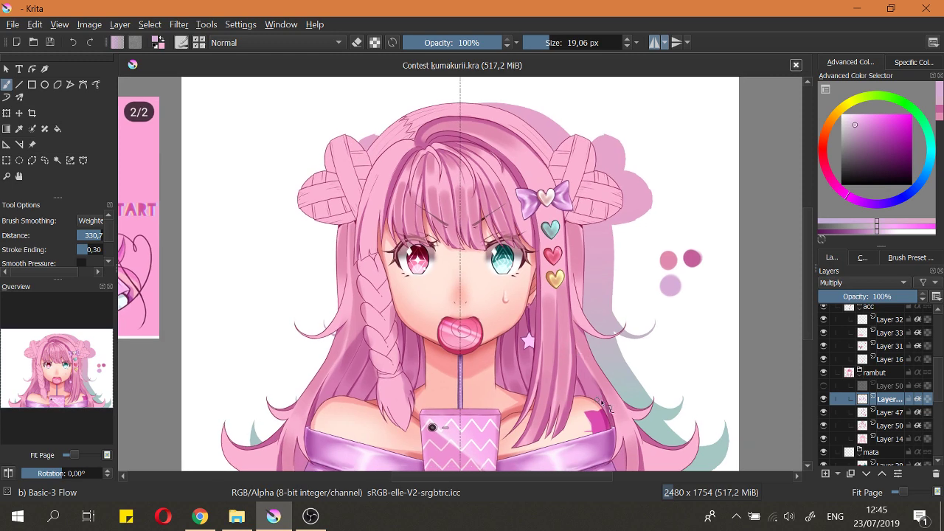
pyautogui.moveTo(599, 397); pyautogui.dragTo(572, 327)
pyautogui.scroll(4, 598, 392)
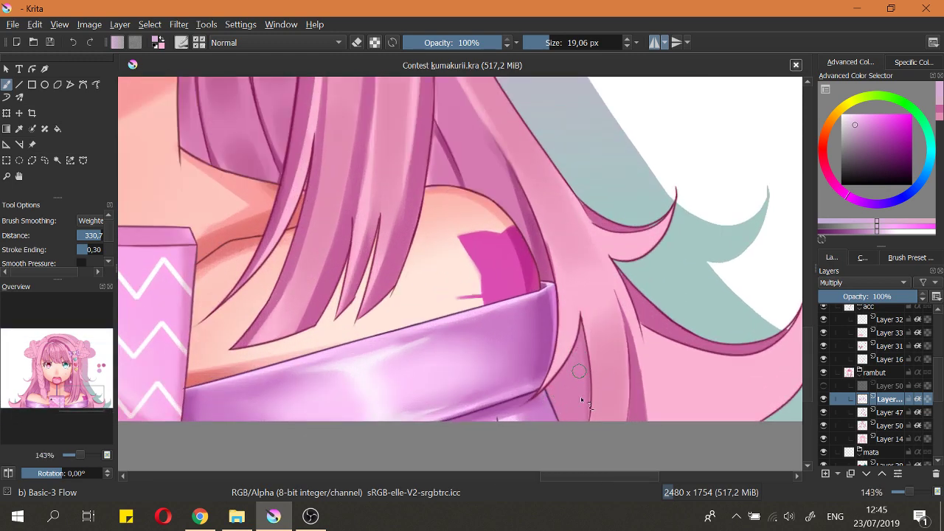
pyautogui.moveTo(588, 391); pyautogui.dragTo(508, 350)
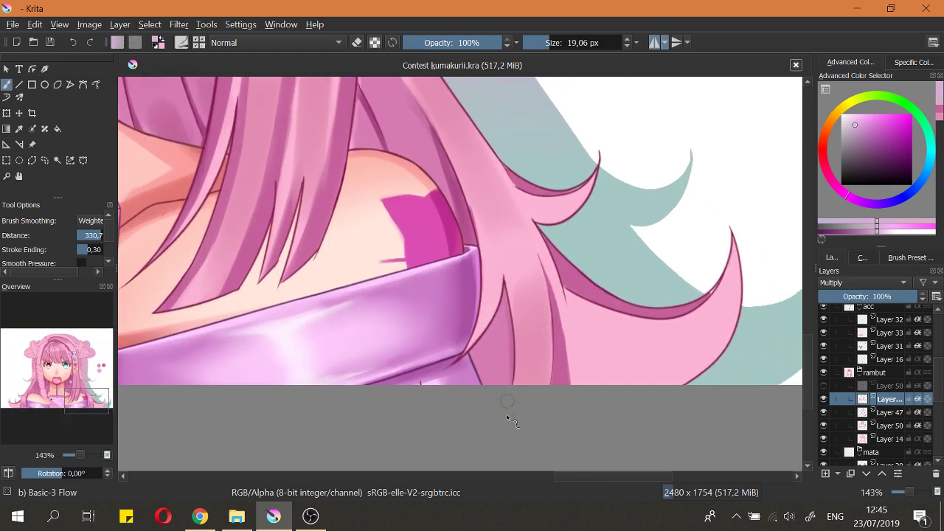
pyautogui.moveTo(599, 339)
pyautogui.mouseDown()
pyautogui.moveTo(649, 375)
pyautogui.moveTo(749, 287)
pyautogui.moveTo(721, 343)
pyautogui.moveTo(594, 378)
pyautogui.mouseUp()
pyautogui.hotkey('ctrl', 'z')
pyautogui.hotkey('ctrl', 'z')
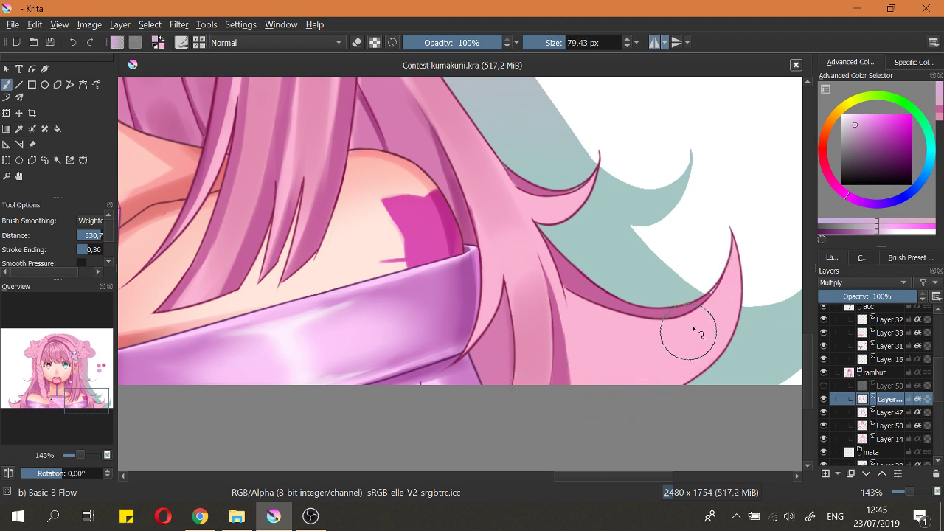
# Step: Shade the flared lower hair lock with long lilac strokes, using the Dynamic Brush tool at 79.43 px
pyautogui.press('d')
pyautogui.moveTo(752, 267); pyautogui.dragTo(628, 352)
pyautogui.hotkey('ctrl', 'z')
pyautogui.moveTo(749, 265); pyautogui.dragTo(585, 369)
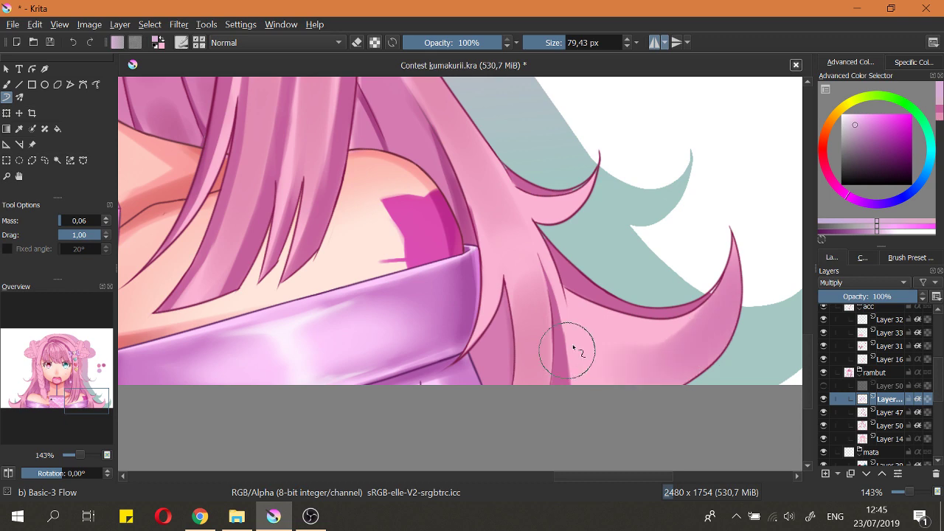
pyautogui.hotkey('ctrl', 'z')
pyautogui.moveTo(751, 260)
pyautogui.mouseDown()
pyautogui.moveTo(548, 398)
pyautogui.moveTo(528, 355)
pyautogui.mouseUp()
pyautogui.moveTo(636, 284)
pyautogui.mouseDown()
pyautogui.moveTo(651, 332)
pyautogui.moveTo(668, 347)
pyautogui.mouseUp()
pyautogui.moveTo(658, 312); pyautogui.dragTo(661, 285)
pyautogui.hotkey('ctrl', 'z')
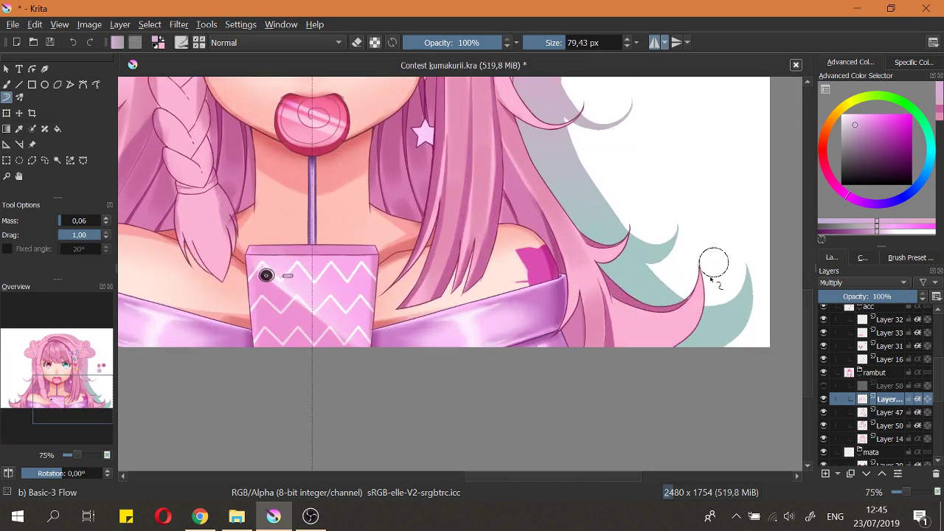
pyautogui.moveTo(714, 264); pyautogui.dragTo(608, 373)
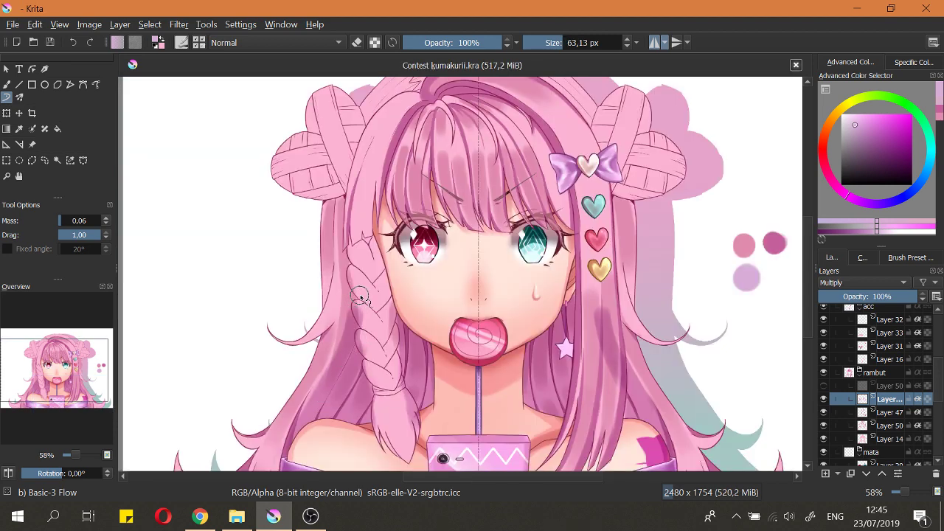
# Step: Turn off horizontal mirror painting and put the 63.13 px brush in eraser mode
pyautogui.press('e')
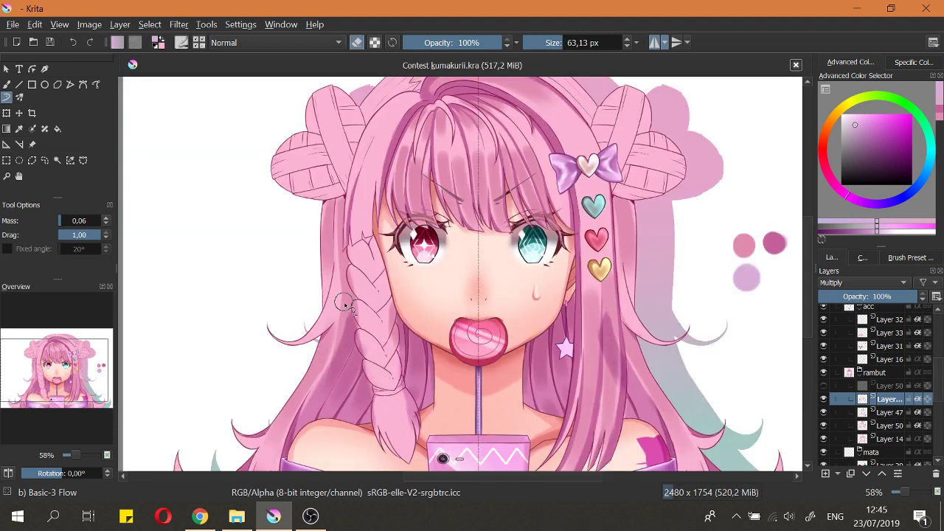
pyautogui.press('e')
pyautogui.scroll(-3, 373, 310)
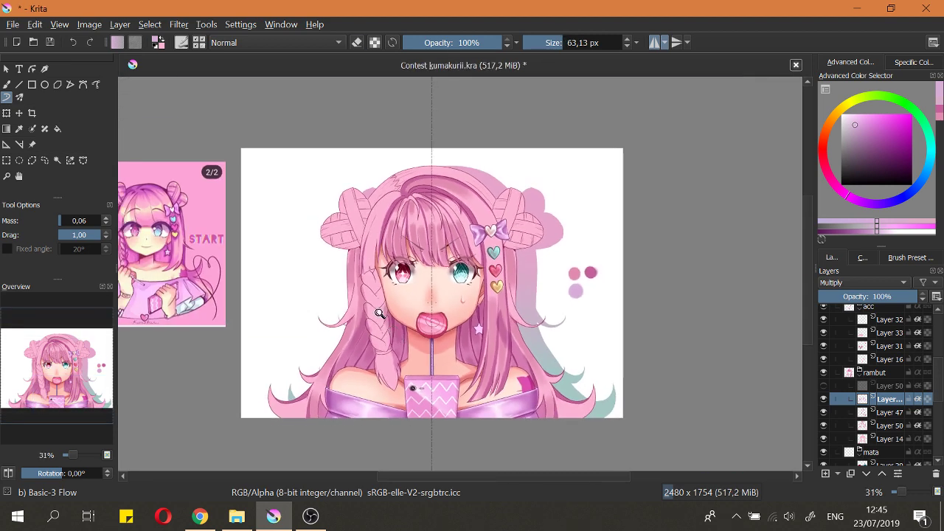
pyautogui.scroll(1, 385, 315)
pyautogui.click(653, 43)
pyautogui.scroll(2, 538, 325)
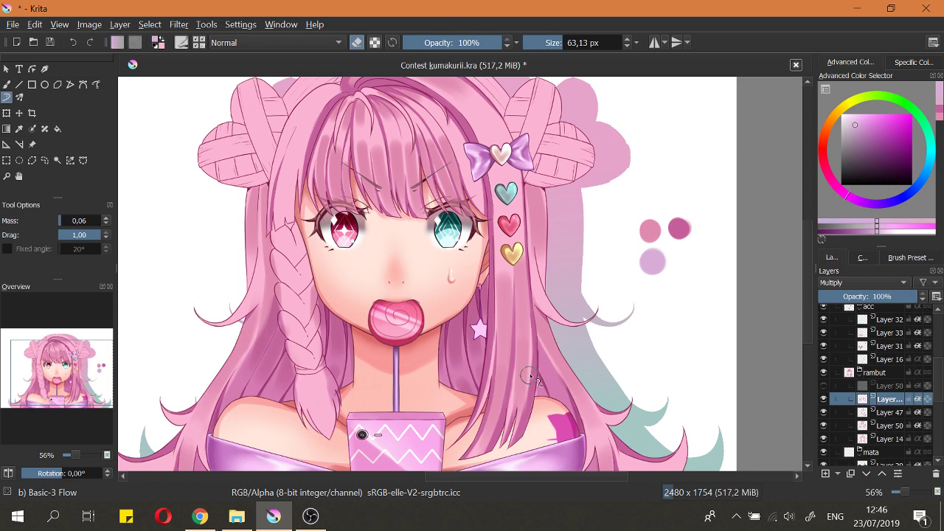
# Step: Erase stray shading from the upper braid and the strand above it with the 63.13 px eraser
pyautogui.scroll(-5, 531, 339)
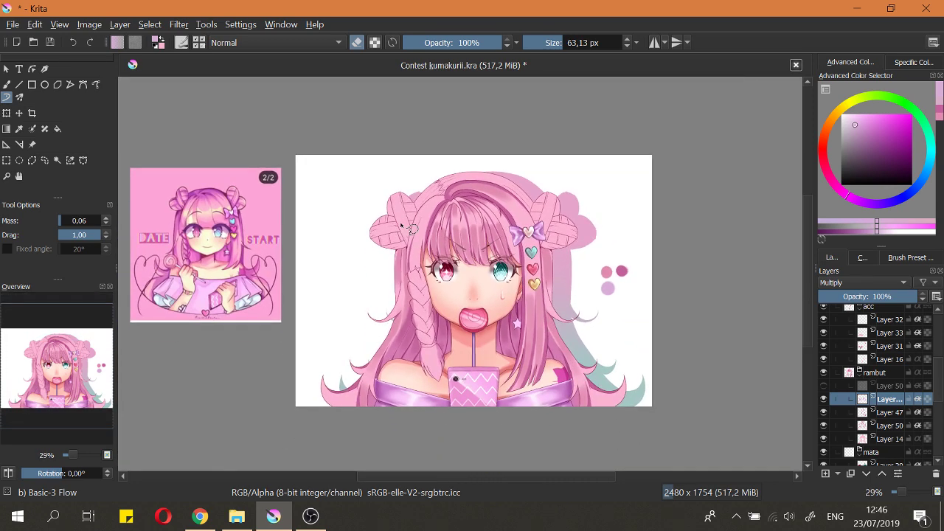
pyautogui.scroll(5, 447, 270)
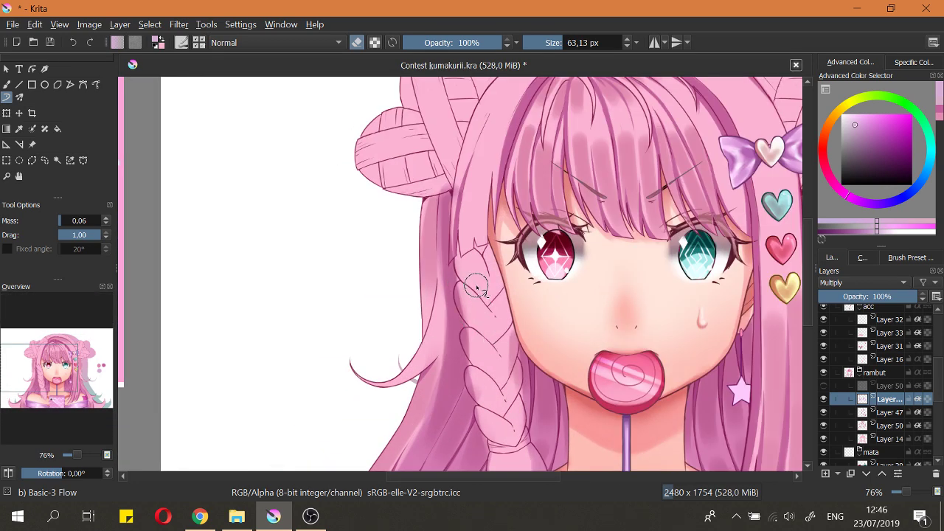
pyautogui.moveTo(466, 293); pyautogui.dragTo(497, 336)
pyautogui.moveTo(467, 221); pyautogui.dragTo(475, 290)
pyautogui.moveTo(465, 210)
pyautogui.mouseDown()
pyautogui.moveTo(472, 280)
pyautogui.moveTo(463, 260)
pyautogui.mouseUp()
# Step: Clean up the shading along the braid's outer edge using a 17.82 px eraser, then a 35.01 px one
pyautogui.scroll(2, 462, 255)
pyautogui.scroll(1, 462, 225)
pyautogui.press('[')
pyautogui.press('[')
pyautogui.press('[')
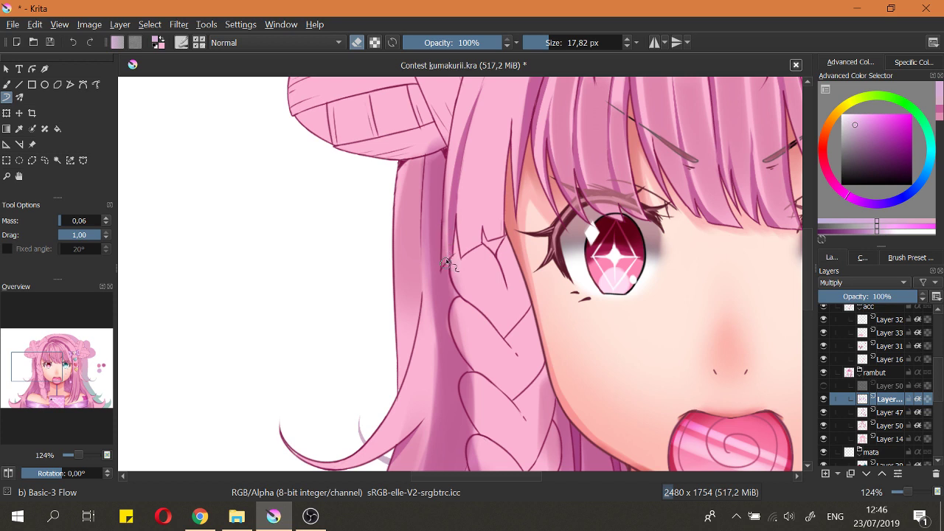
pyautogui.moveTo(462, 320); pyautogui.dragTo(460, 218)
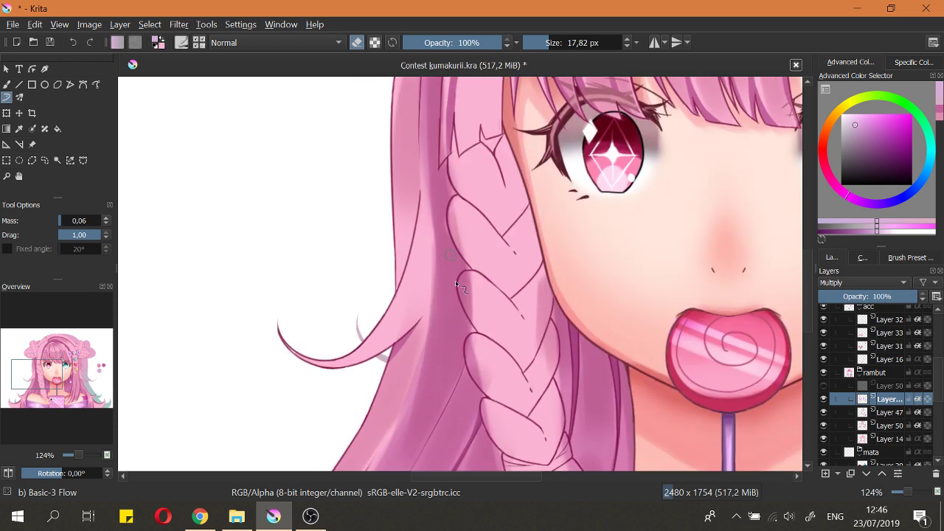
pyautogui.moveTo(467, 296)
pyautogui.mouseDown()
pyautogui.moveTo(483, 289)
pyautogui.moveTo(490, 331)
pyautogui.mouseUp()
pyautogui.hotkey('ctrl', 'z')
pyautogui.moveTo(477, 283)
pyautogui.mouseDown()
pyautogui.moveTo(501, 369)
pyautogui.moveTo(478, 357)
pyautogui.moveTo(521, 414)
pyautogui.moveTo(511, 382)
pyautogui.moveTo(472, 359)
pyautogui.mouseUp()
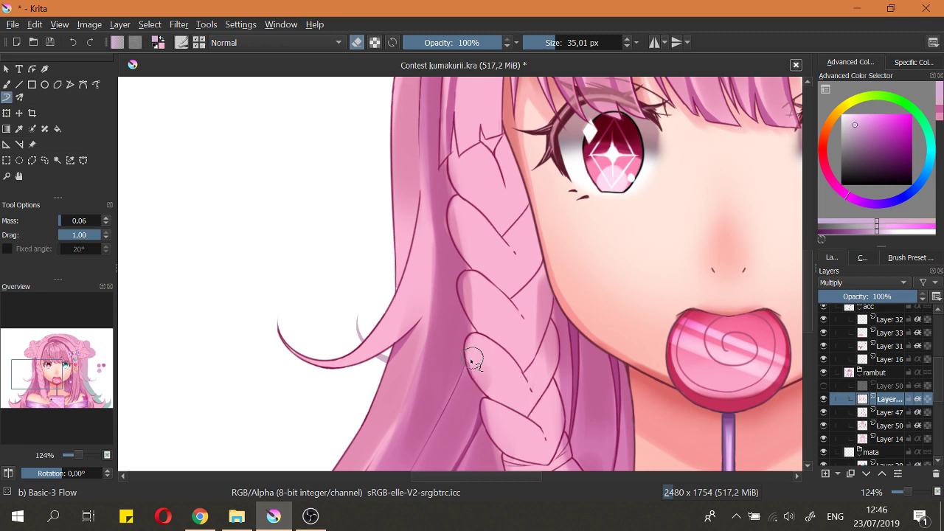
# Step: Shade the back hair beneath the bun above the braid with an 18.98 px brush and refine it with a 34.63 px eraser
pyautogui.scroll(-7, 472, 360)
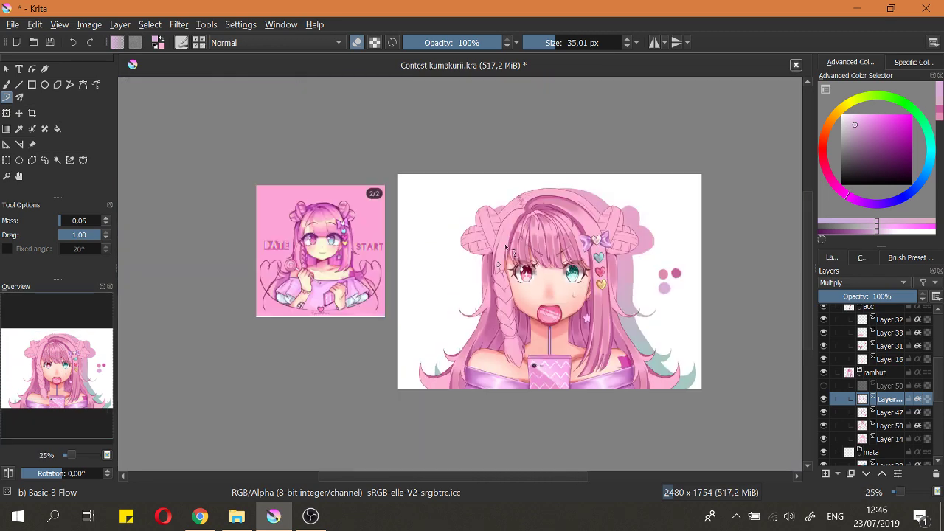
pyautogui.scroll(3, 551, 200)
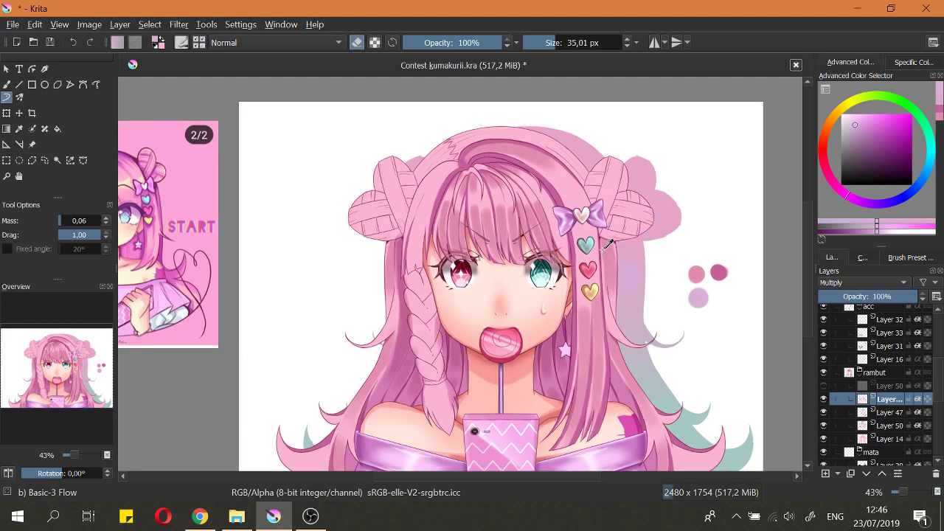
pyautogui.scroll(2, 609, 243)
pyautogui.press('[')
pyautogui.press('[')
pyautogui.press('[')
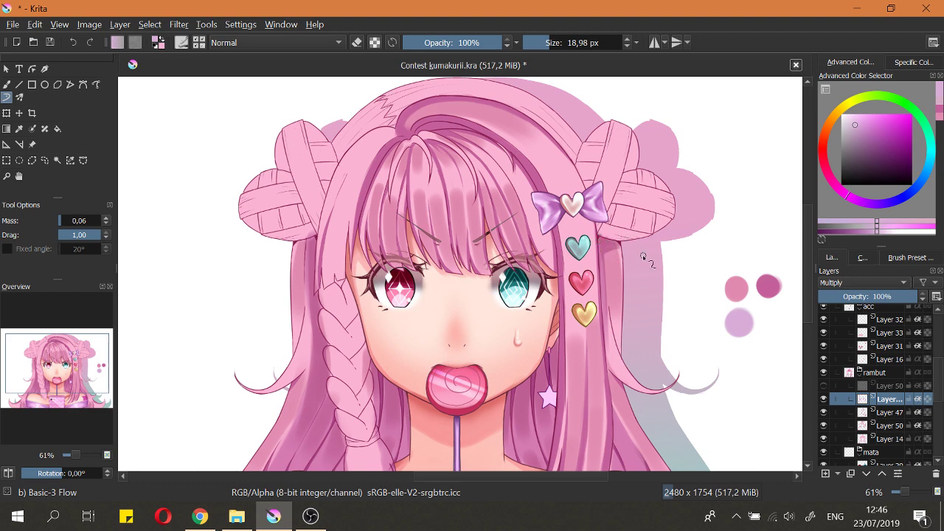
pyautogui.scroll(1, 643, 256)
pyautogui.scroll(2, 326, 270)
pyautogui.press(']')
pyautogui.press(']')
pyautogui.press(']')
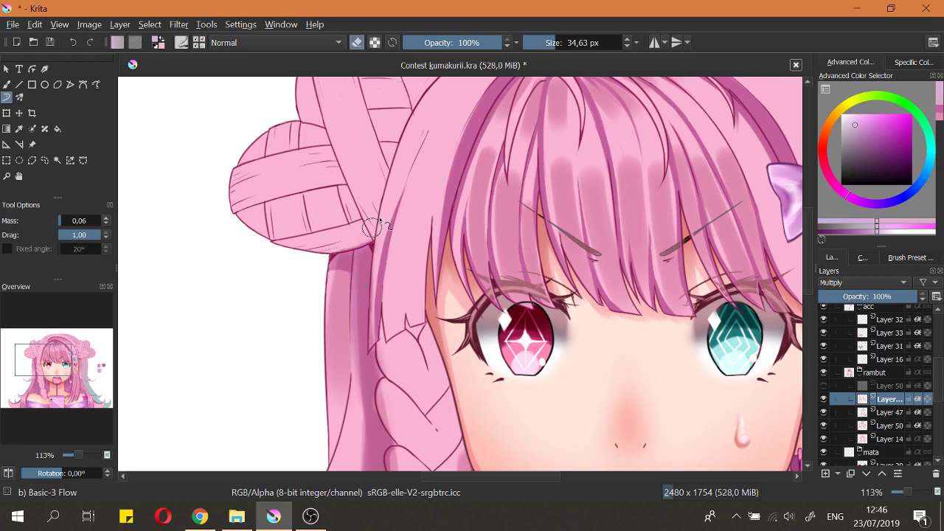
# Step: Paint and soften a lilac shadow on the back hair beneath the bun beside the bow at 34.63 px
pyautogui.scroll(-3, 361, 242)
pyautogui.scroll(3, 593, 243)
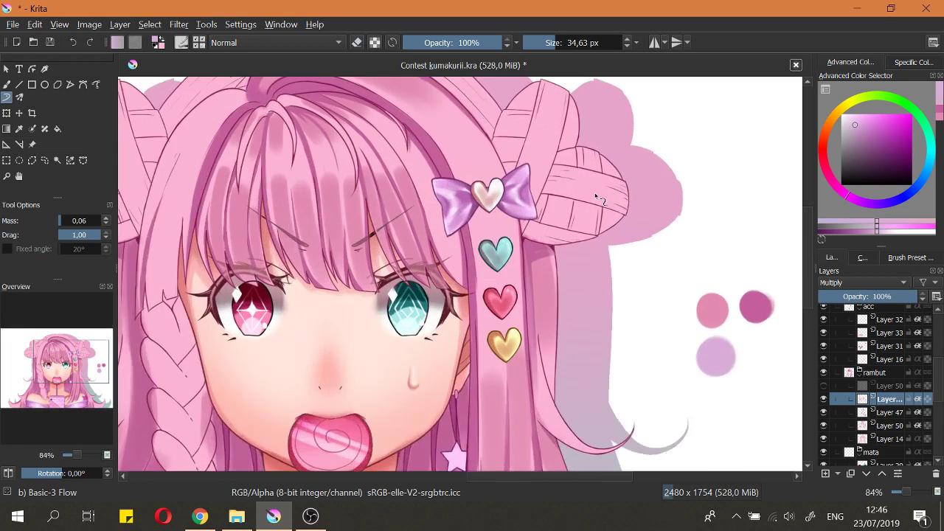
pyautogui.scroll(1, 534, 239)
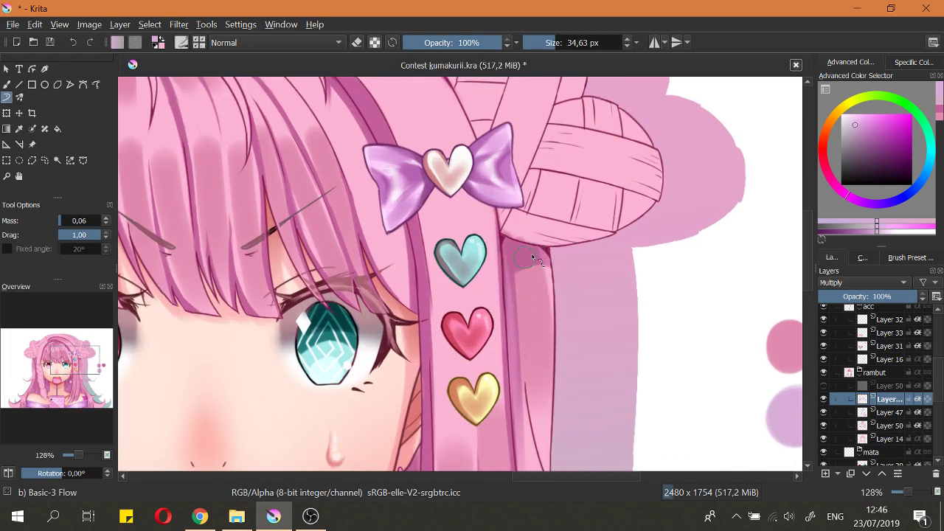
pyautogui.scroll(-5, 533, 257)
pyautogui.scroll(5, 535, 261)
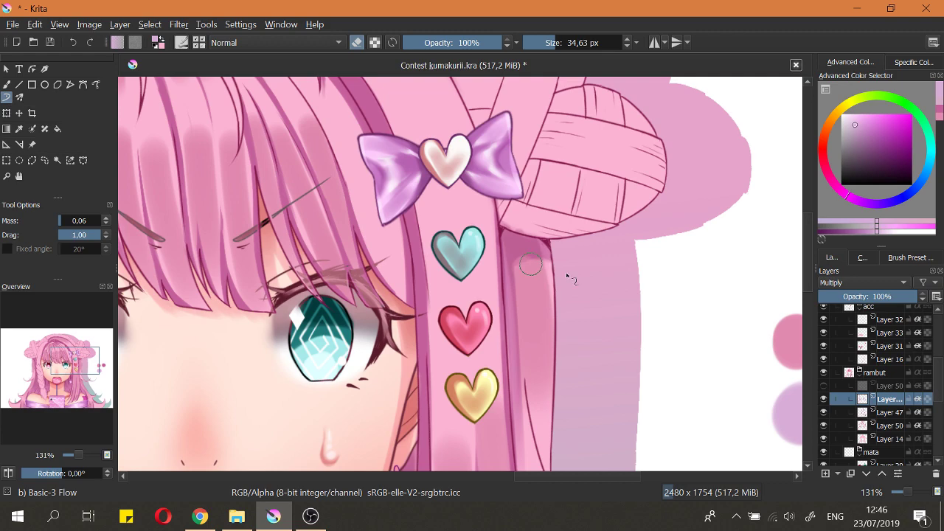
pyautogui.scroll(-5, 539, 262)
pyautogui.scroll(4, 373, 238)
pyautogui.scroll(-6, 372, 238)
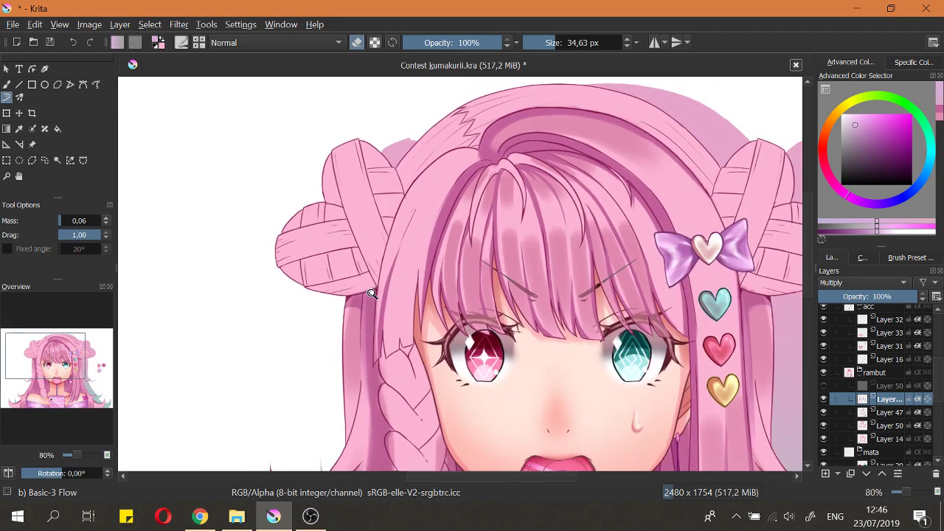
pyautogui.scroll(5, 418, 359)
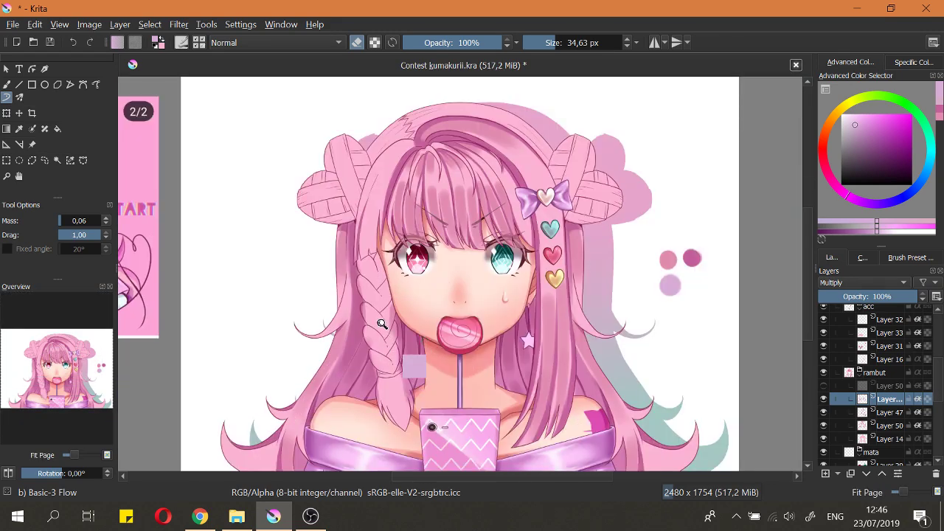
# Step: Try an erasing stroke on the back hair beside the braid, undo it and return to painting mode
pyautogui.scroll(1, 332, 360)
pyautogui.moveTo(330, 343); pyautogui.dragTo(289, 431)
pyautogui.hotkey('ctrl', 'z')
pyautogui.press('e')
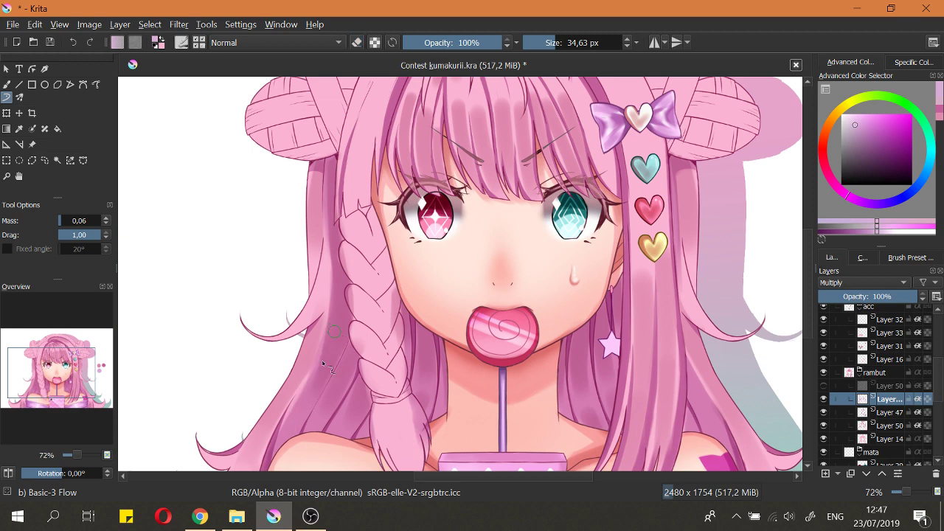
# Step: Select the lower Layer 50 and toggle its visibility off and on to compare the hair shading
pyautogui.scroll(-4, 443, 309)
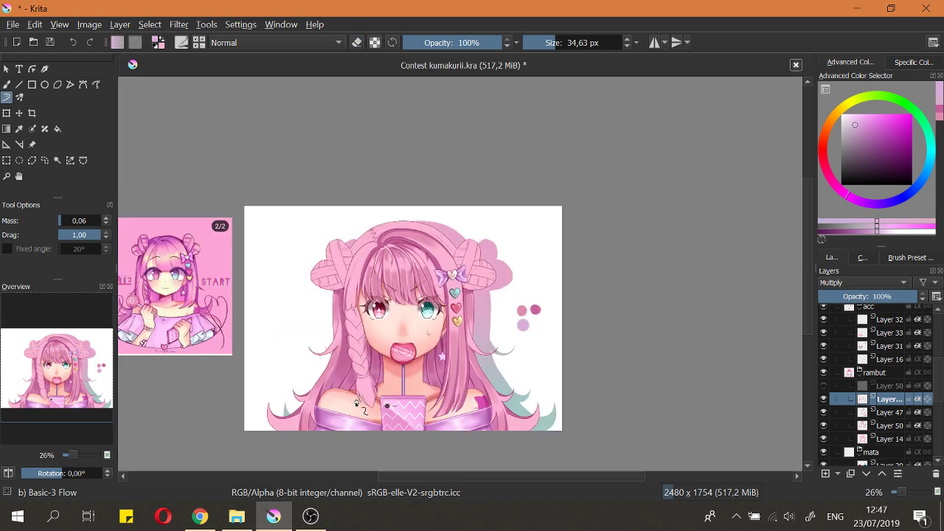
pyautogui.scroll(2, 472, 295)
pyautogui.scroll(-2, 504, 307)
pyautogui.scroll(-1, 505, 309)
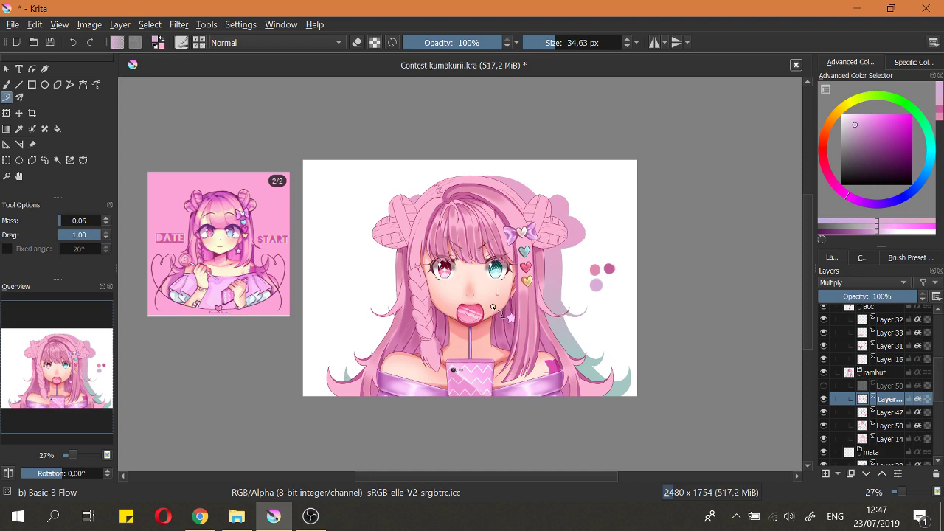
pyautogui.scroll(5, 493, 306)
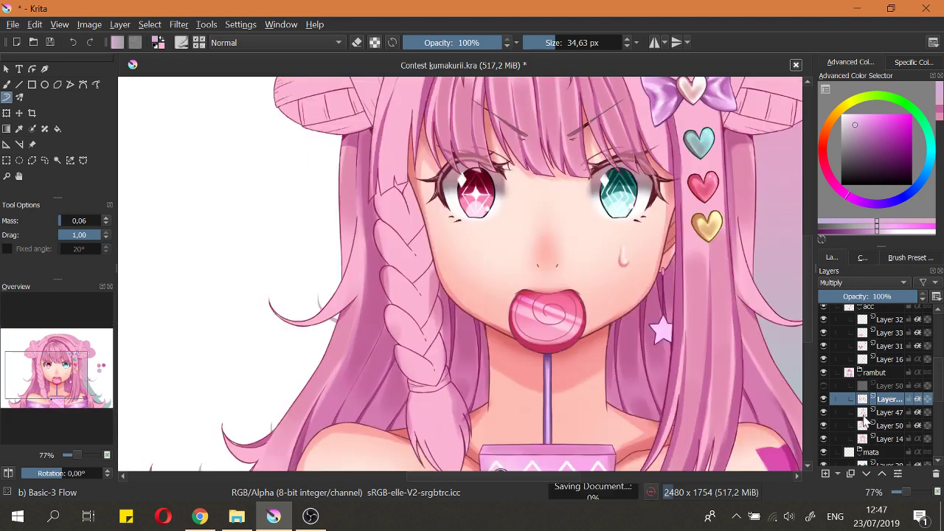
pyautogui.click(893, 425)
pyautogui.click(824, 426)
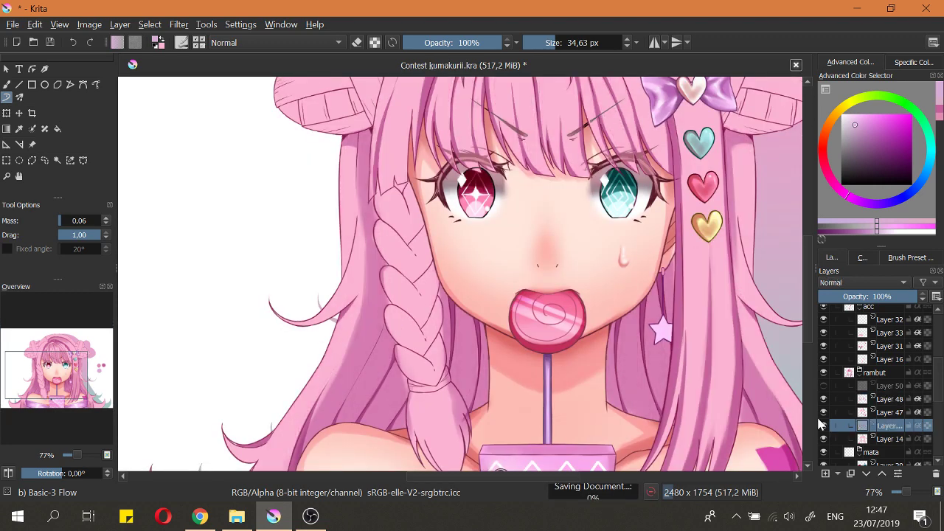
pyautogui.click(824, 426)
# Step: On the lower Layer 50, erase excess shading from the braid segments with a 34.63 px eraser and save the document
pyautogui.scroll(2, 438, 270)
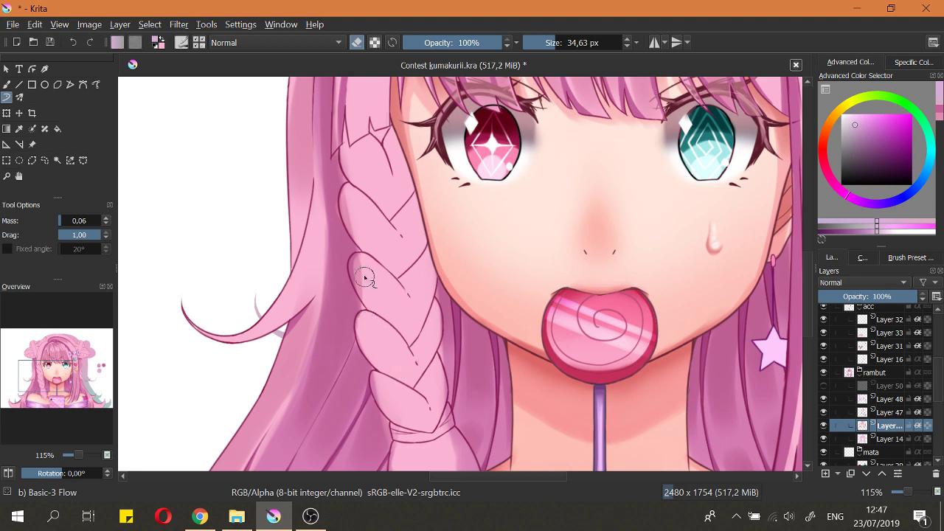
pyautogui.moveTo(367, 259)
pyautogui.mouseDown()
pyautogui.moveTo(361, 291)
pyautogui.moveTo(404, 312)
pyautogui.mouseUp()
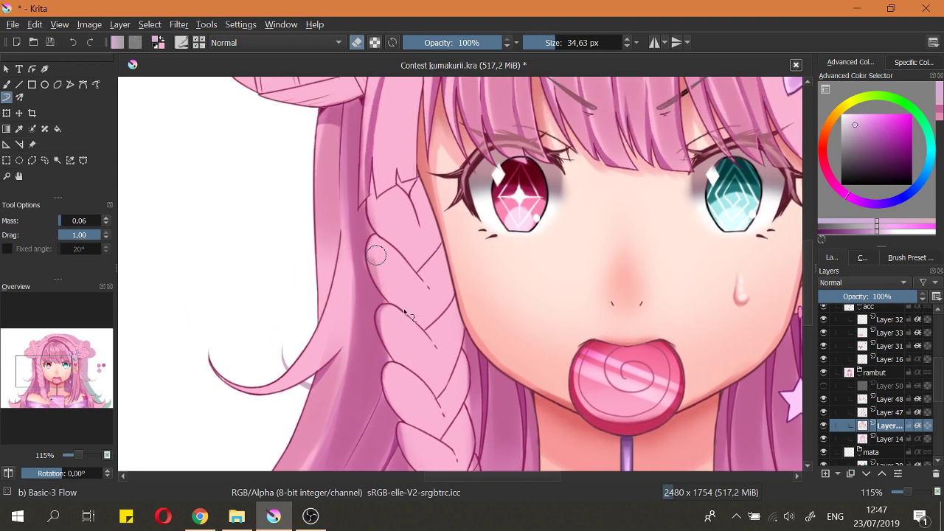
pyautogui.moveTo(376, 255); pyautogui.dragTo(378, 267)
pyautogui.scroll(-4, 398, 310)
pyautogui.press('2')
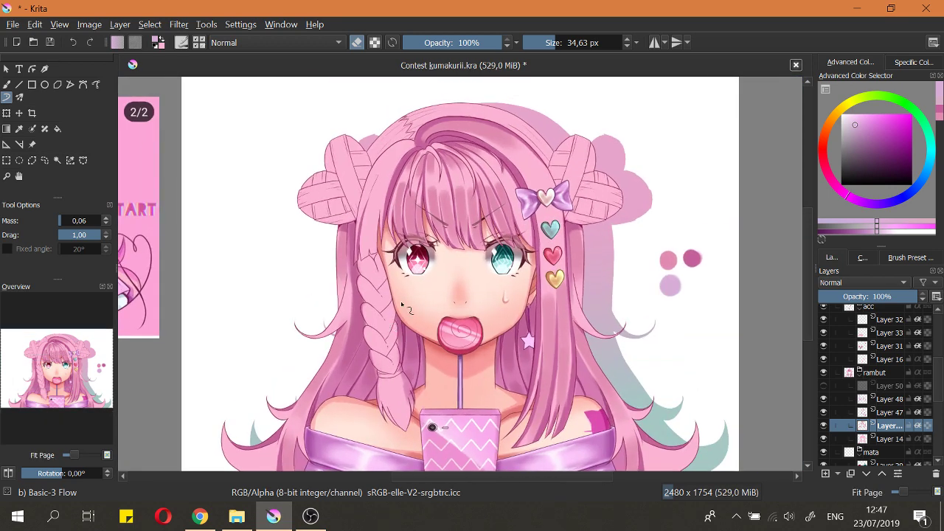
pyautogui.hotkey('ctrl', 's')
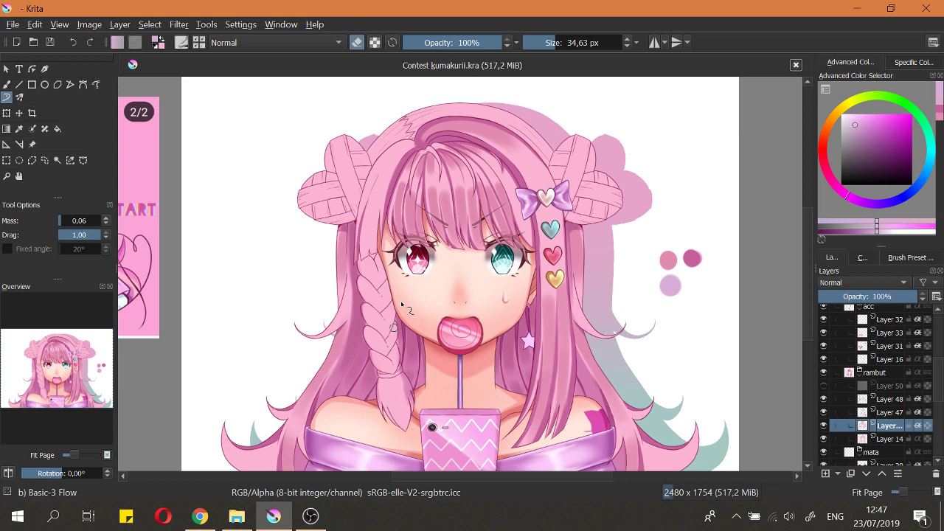
# Step: Select Layer 47 and toggle its visibility off and on to compare the hair shading
pyautogui.scroll(-3, 521, 216)
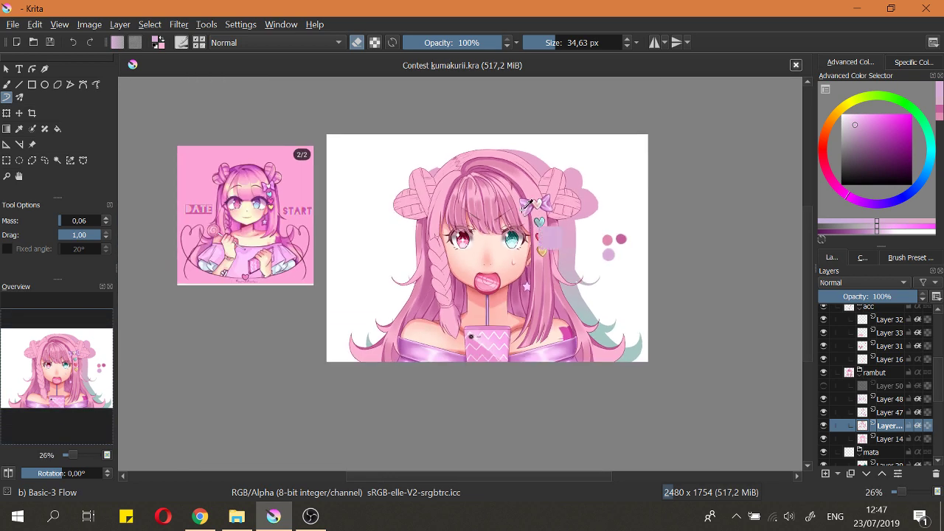
pyautogui.scroll(3, 516, 207)
pyautogui.moveTo(517, 207); pyautogui.dragTo(526, 223)
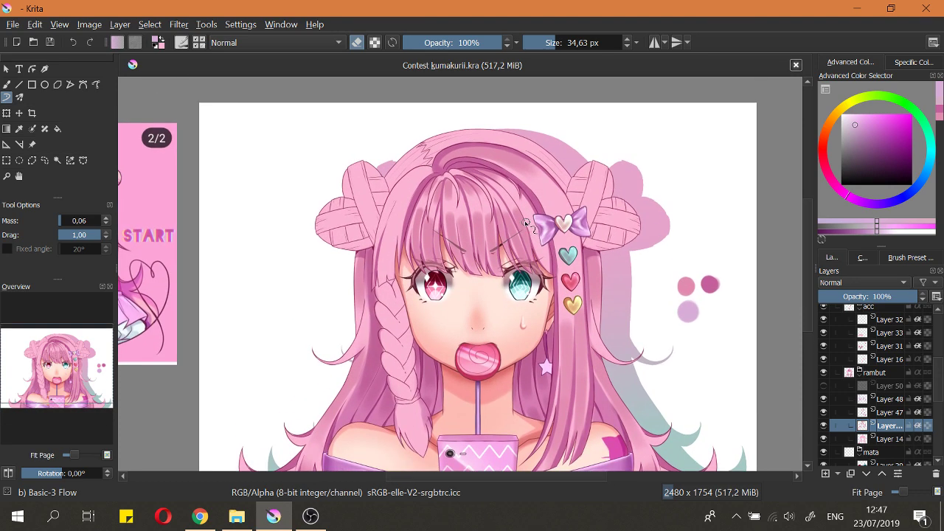
pyautogui.scroll(-3, 526, 224)
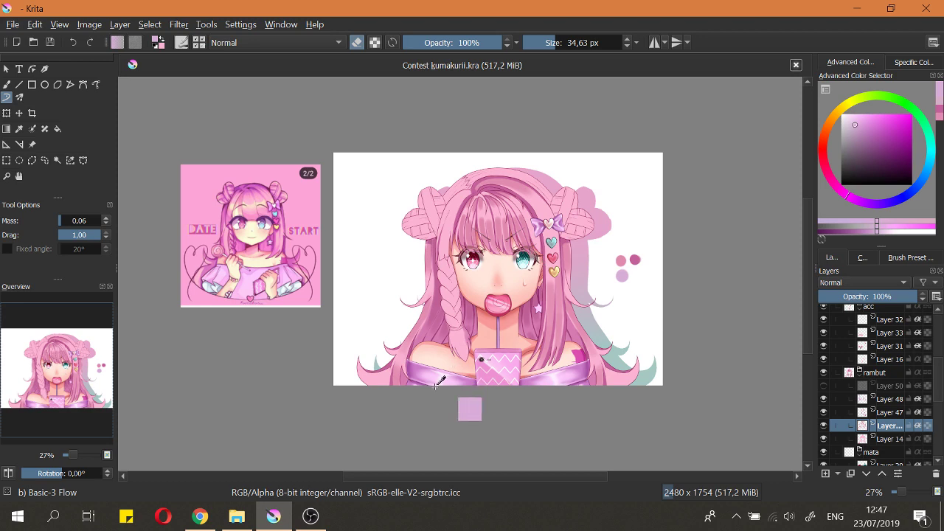
pyautogui.scroll(3, 414, 356)
pyautogui.moveTo(410, 381); pyautogui.dragTo(395, 365)
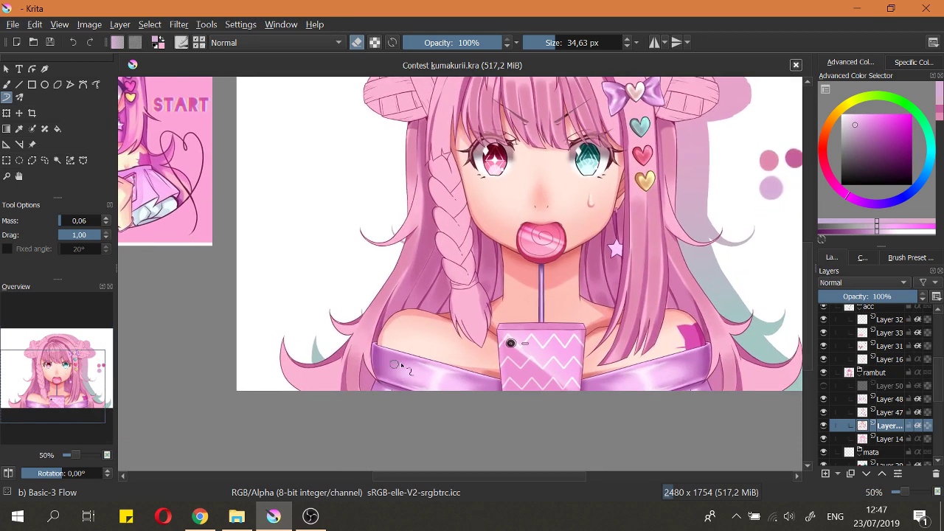
pyautogui.click(859, 415)
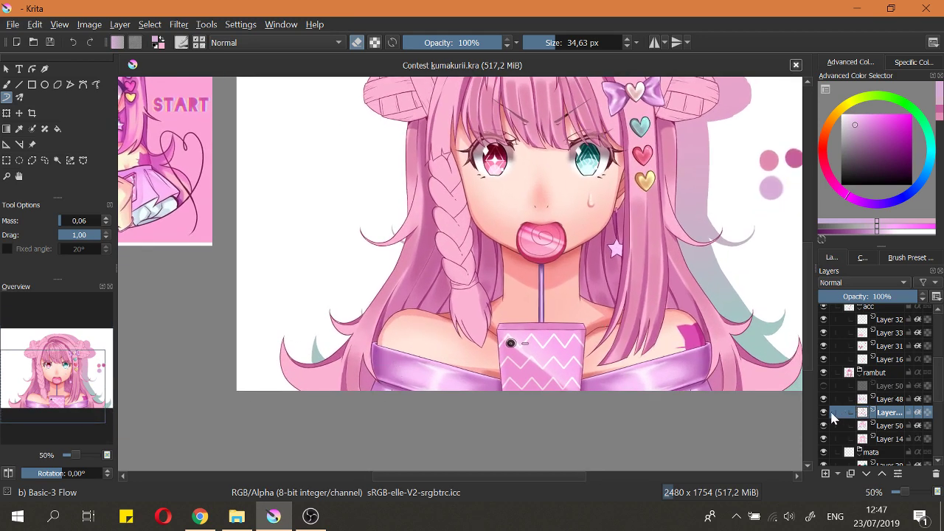
pyautogui.click(825, 413)
pyautogui.click(826, 413)
# Step: Sample the dark pink swatch, enable horizontal mirroring, shade the hair ends beside the sleeves at 23.27 px, and save
pyautogui.moveTo(597, 349); pyautogui.dragTo(516, 367)
pyautogui.keyDown('ctrl'); pyautogui.click(715, 178); pyautogui.keyUp('ctrl')
pyautogui.click(655, 43)
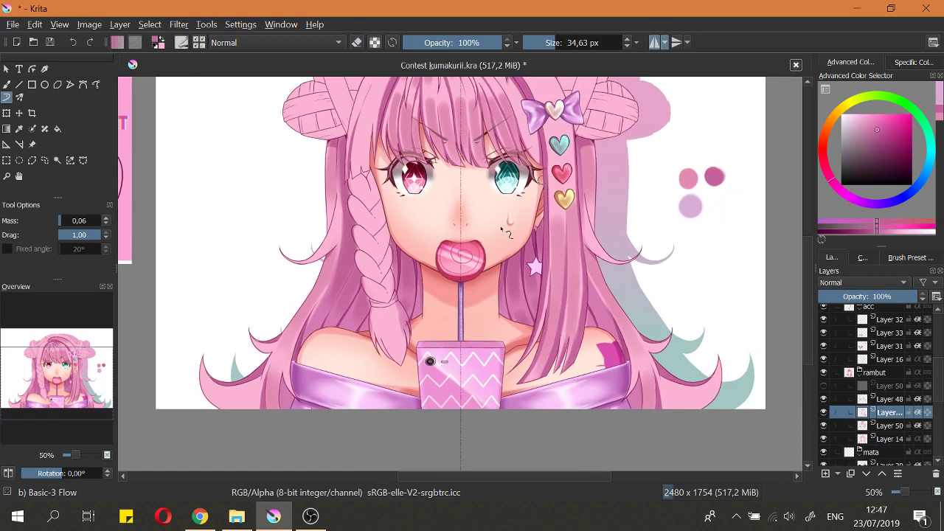
pyautogui.scroll(3, 353, 358)
pyautogui.moveTo(236, 419)
pyautogui.mouseDown()
pyautogui.moveTo(322, 350)
pyautogui.moveTo(325, 373)
pyautogui.mouseUp()
pyautogui.hotkey('ctrl', 'z')
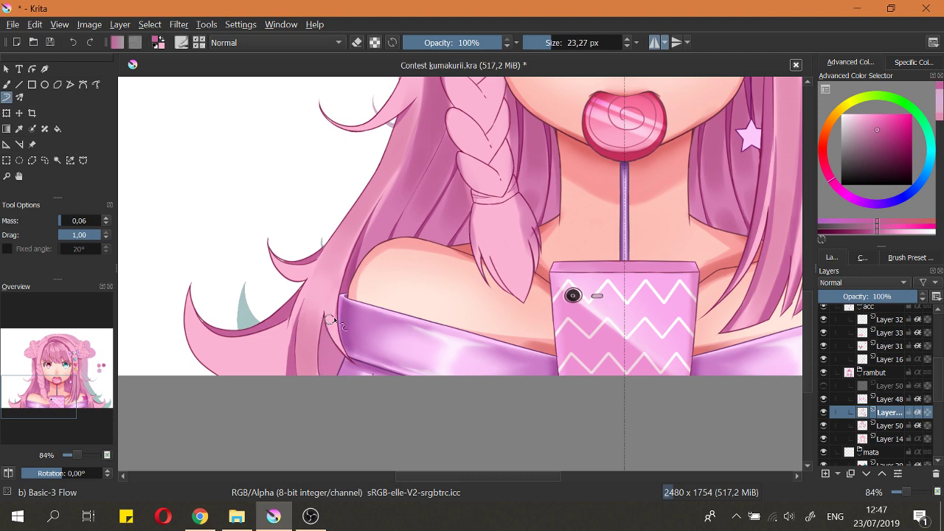
pyautogui.moveTo(349, 323)
pyautogui.mouseDown()
pyautogui.moveTo(352, 369)
pyautogui.moveTo(318, 309)
pyautogui.moveTo(325, 395)
pyautogui.mouseUp()
pyautogui.hotkey('ctrl', 's')
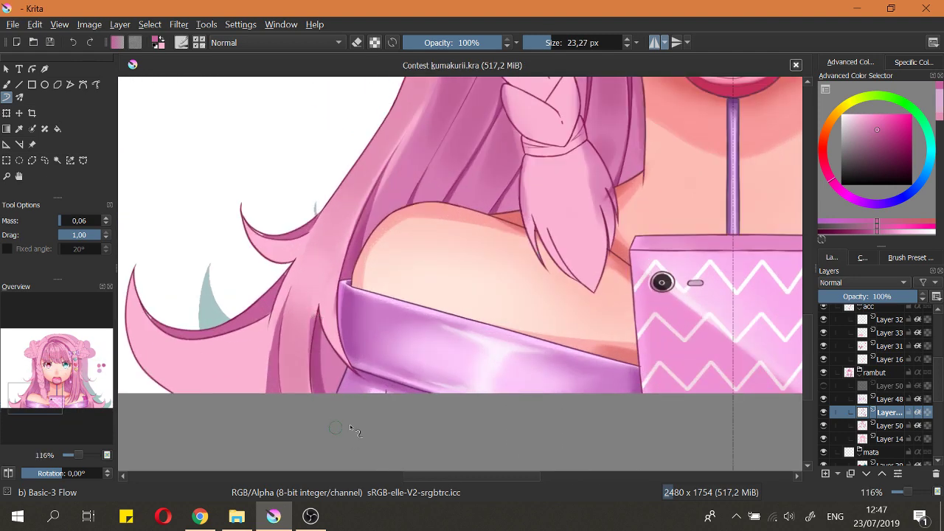
# Step: Erase excess mirrored shading from the hair ends beside both sleeves with a 23.27 px eraser and save the document
pyautogui.hotkey('ctrl', 'z')
pyautogui.moveTo(320, 316)
pyautogui.mouseDown()
pyautogui.moveTo(309, 388)
pyautogui.moveTo(337, 436)
pyautogui.mouseUp()
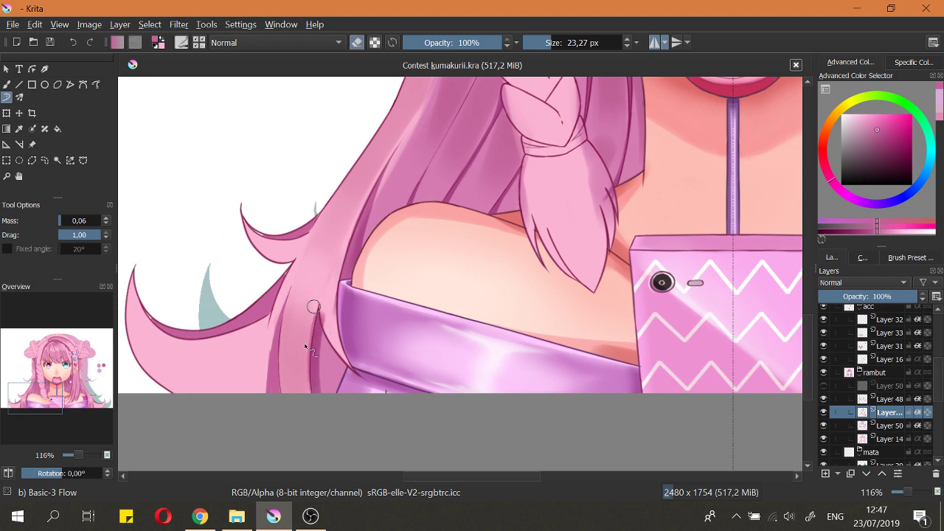
pyautogui.scroll(-1, 346, 382)
pyautogui.scroll(-5, 346, 382)
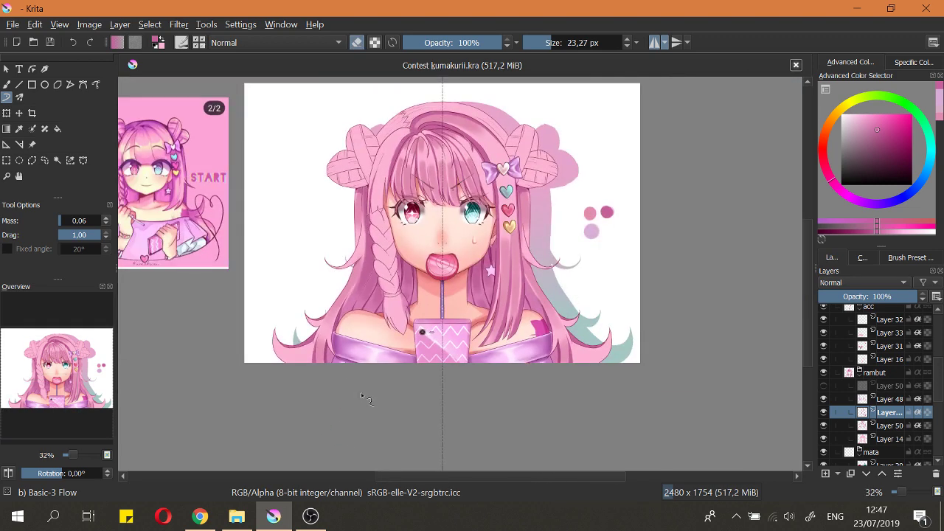
pyautogui.scroll(5, 367, 399)
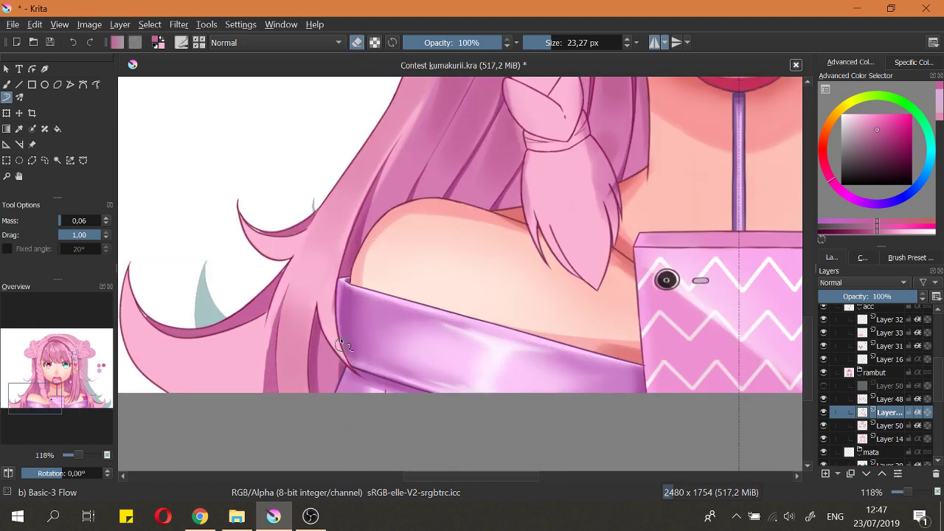
pyautogui.scroll(-2, 342, 345)
pyautogui.scroll(2, 334, 325)
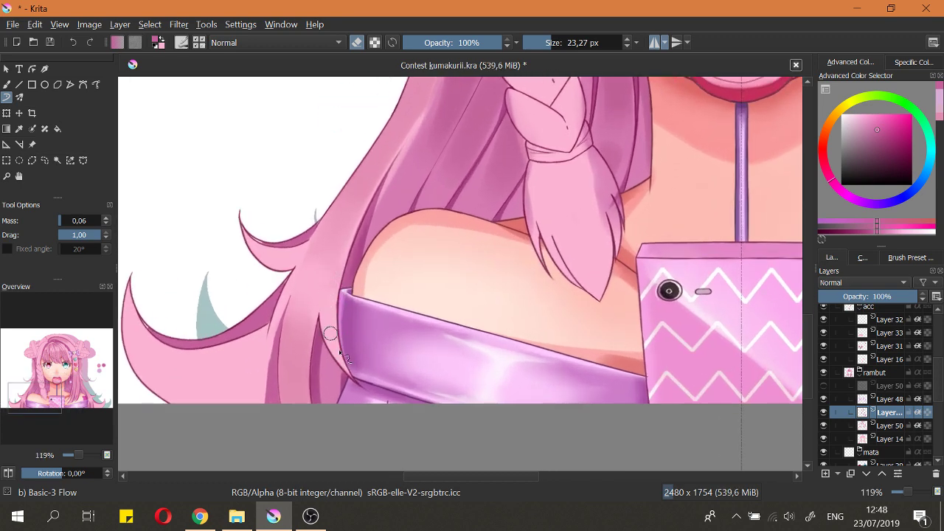
pyautogui.scroll(-4, 355, 357)
pyautogui.scroll(5, 737, 314)
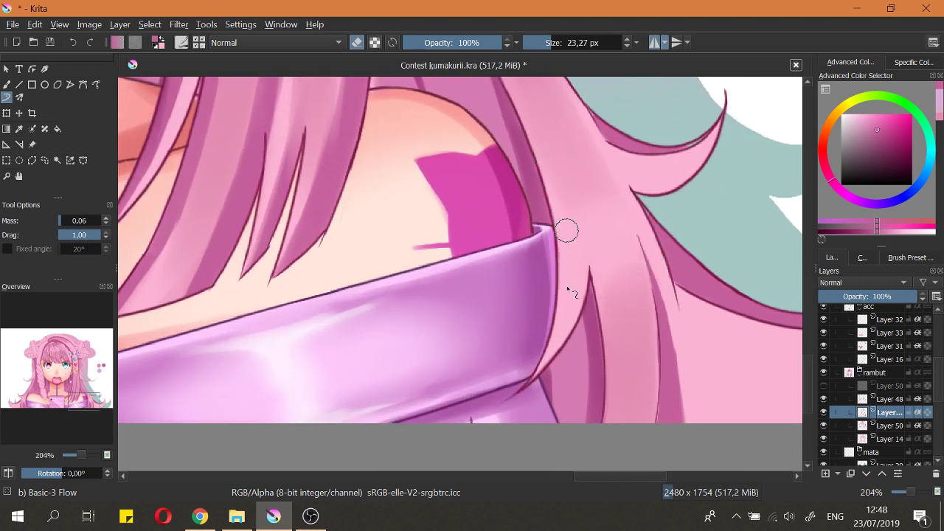
pyautogui.scroll(-5, 524, 189)
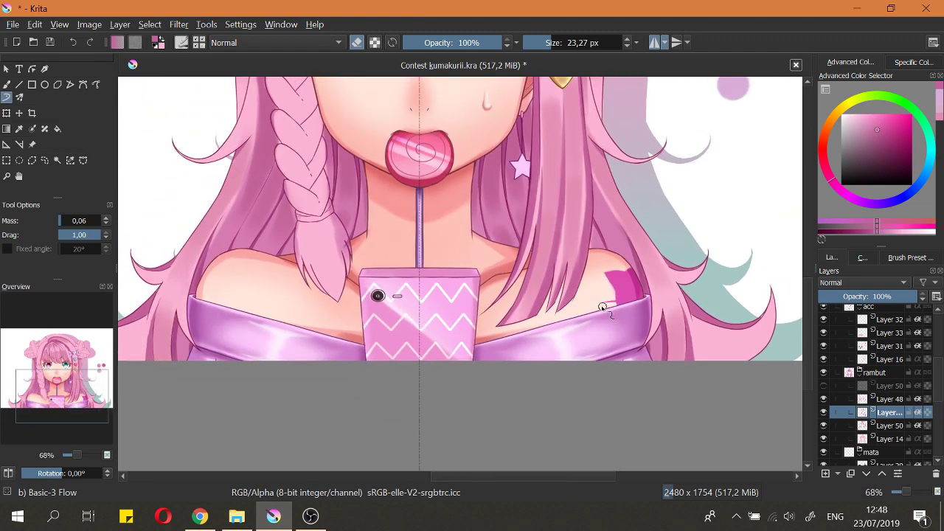
pyautogui.press('2')
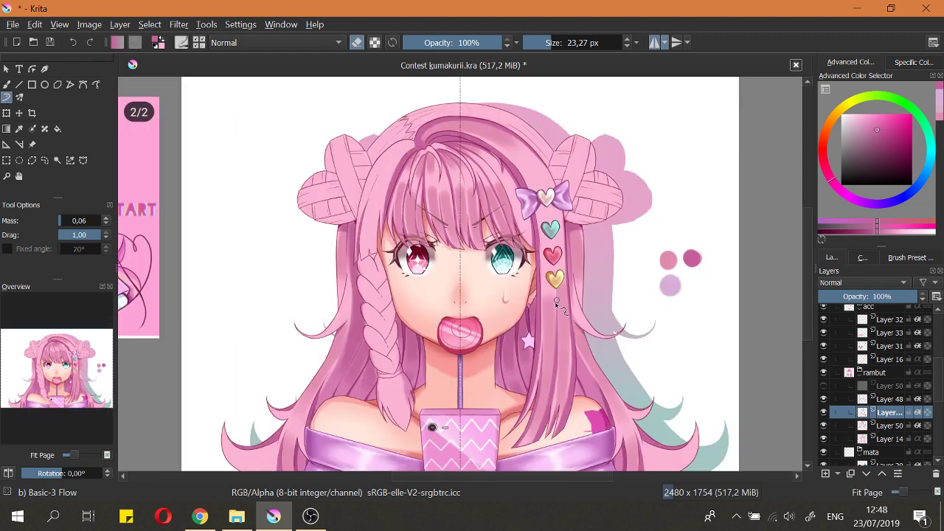
pyautogui.hotkey('ctrl', 's')
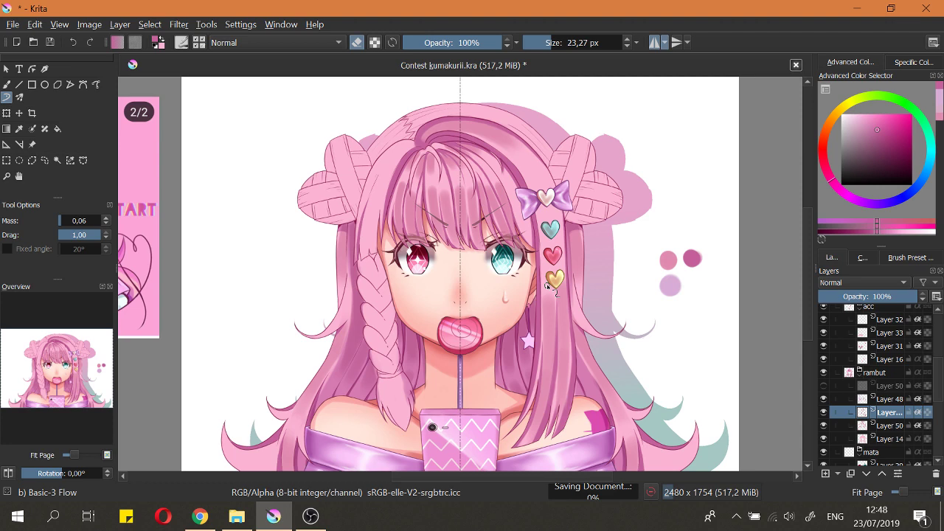
# Step: Examine the hair shading across the whole illustration at several zoom levels and with the canvas rotated, then reset the rotation
pyautogui.scroll(1, 547, 287)
pyautogui.press('2')
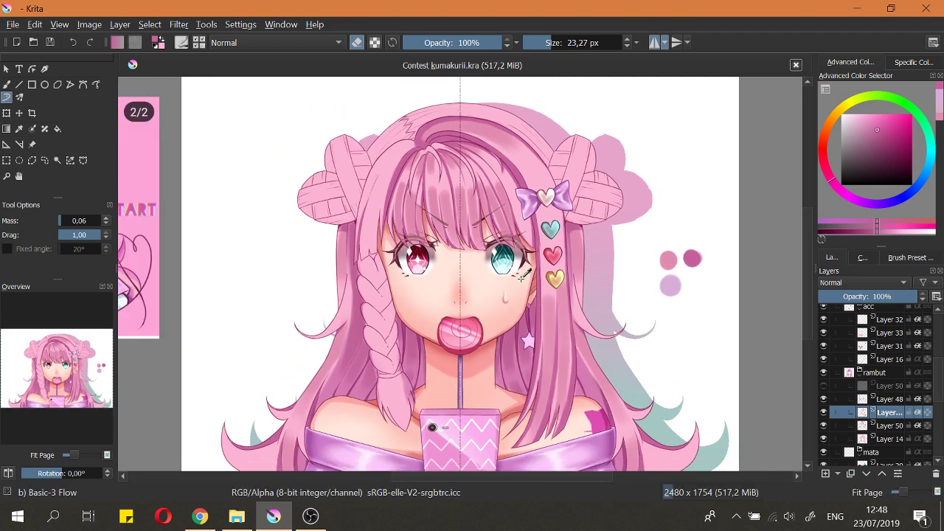
pyautogui.scroll(-1, 525, 298)
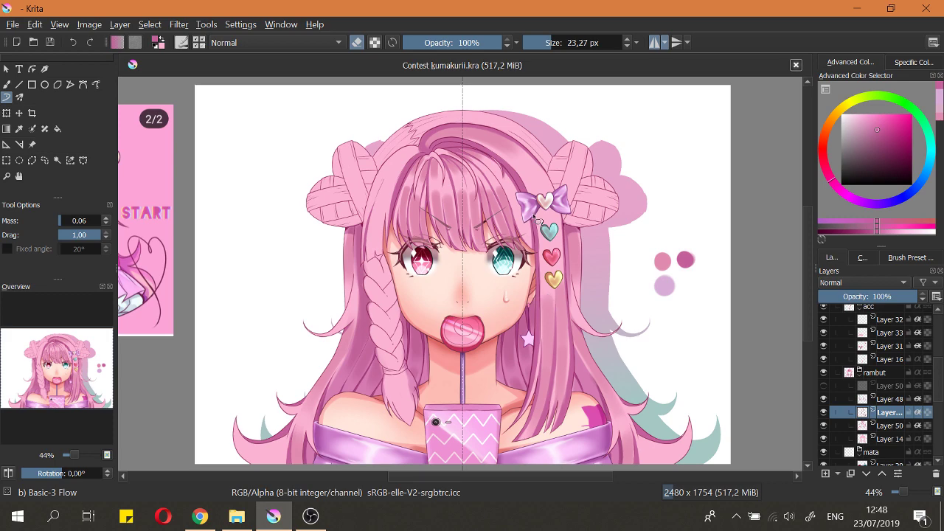
pyautogui.moveTo(538, 219); pyautogui.dragTo(542, 241)
pyautogui.moveTo(588, 197); pyautogui.dragTo(549, 264)
pyautogui.scroll(1, 556, 268)
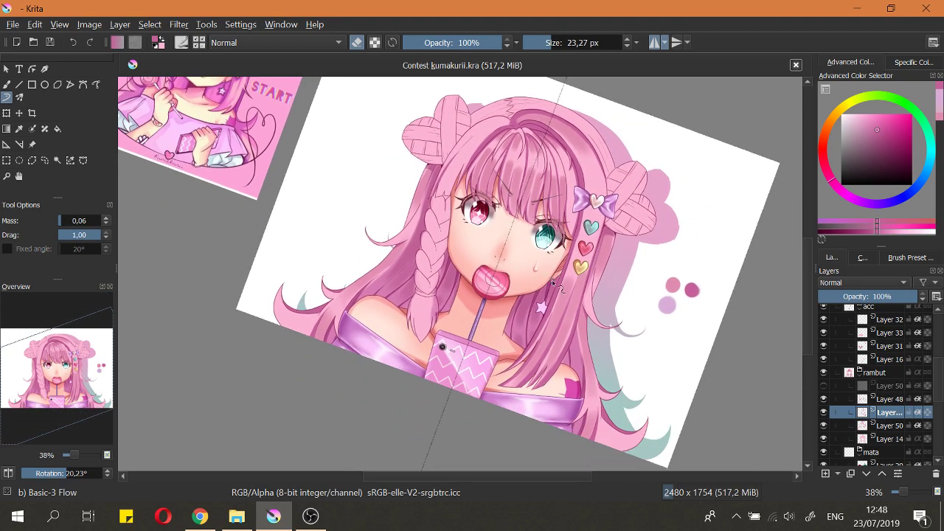
pyautogui.scroll(2, 555, 292)
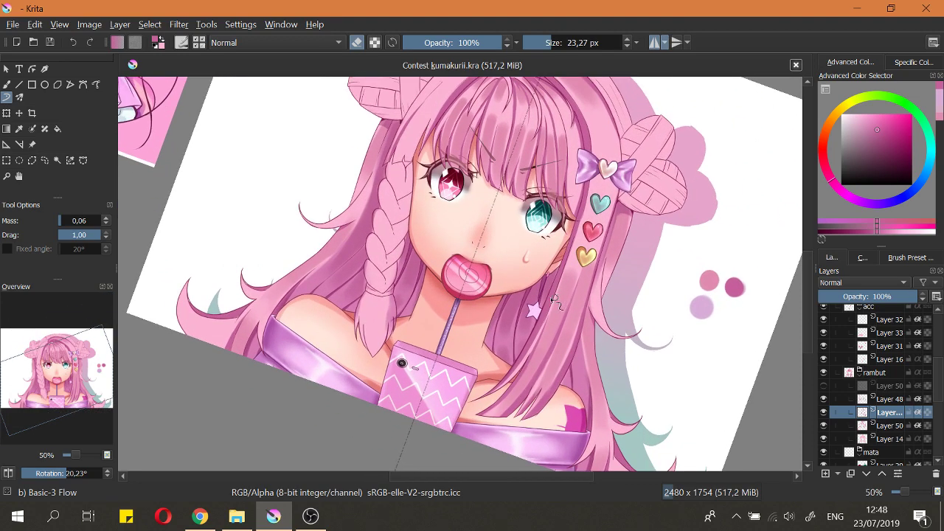
pyautogui.press('5')
pyautogui.scroll(-4, 523, 248)
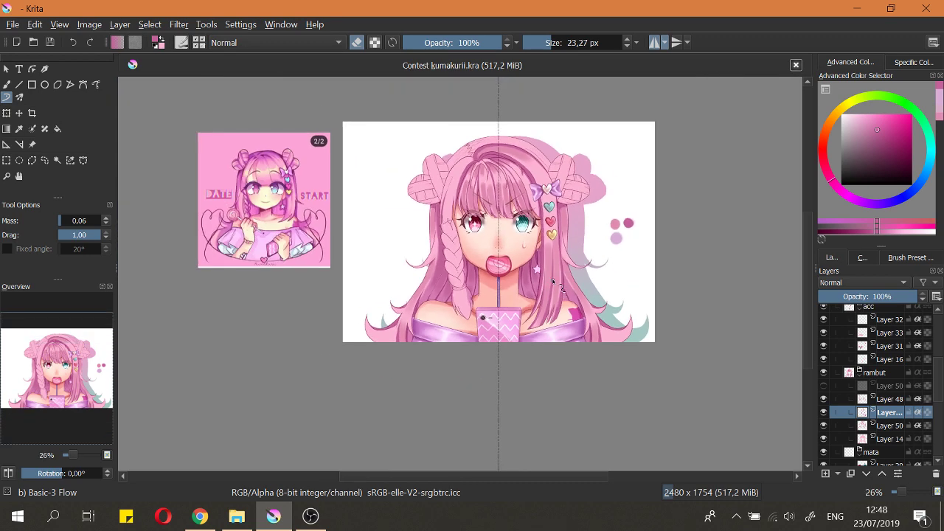
pyautogui.scroll(4, 509, 221)
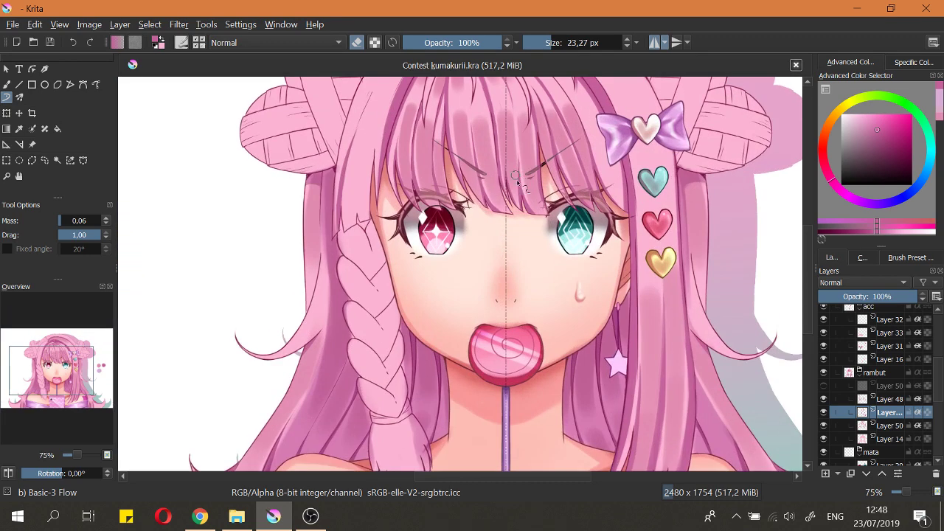
# Step: Return to painting with the dark pink swatch at a 22.94 px brush size and turn off horizontal mirroring
pyautogui.moveTo(588, 233); pyautogui.dragTo(478, 190)
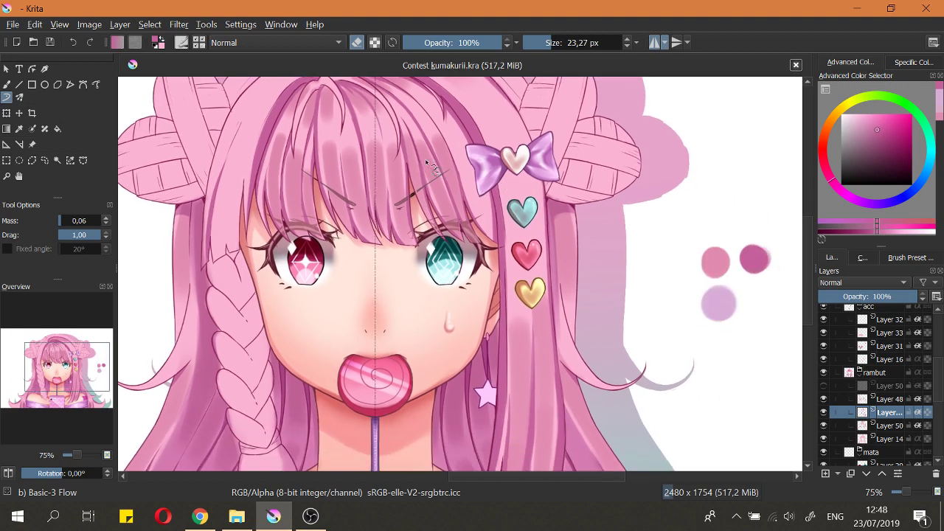
pyautogui.keyDown('ctrl'); pyautogui.click(746, 255); pyautogui.keyUp('ctrl')
pyautogui.moveTo(459, 222); pyautogui.dragTo(559, 228)
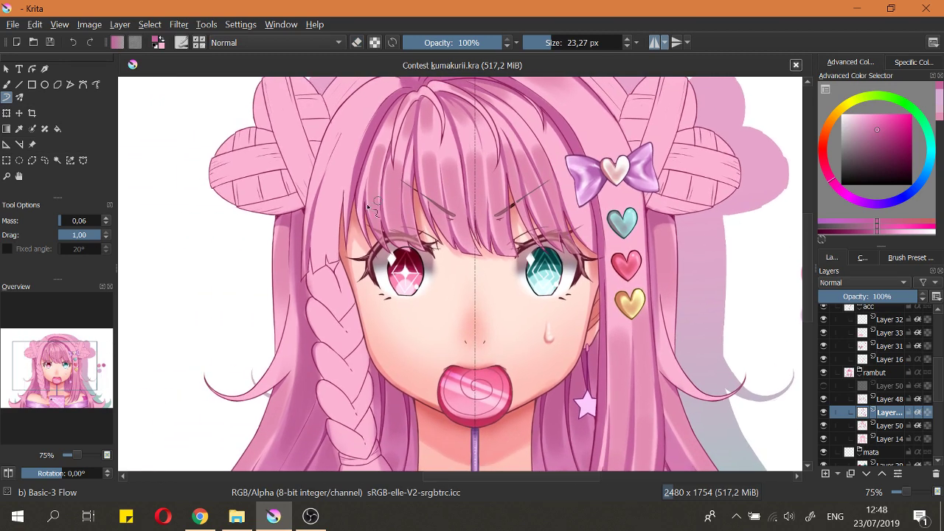
pyautogui.moveTo(377, 201); pyautogui.dragTo(413, 252)
pyautogui.moveTo(365, 223); pyautogui.dragTo(357, 223)
pyautogui.press(']')
pyautogui.press(']')
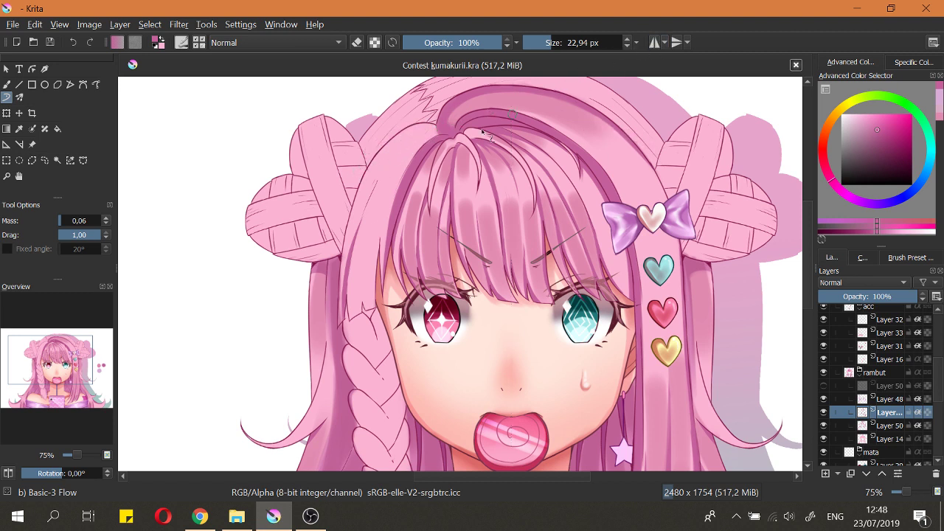
pyautogui.click(654, 42)
# Step: Paint a dark pink shadow along the upper outer edge of the lock above the braid, undoing the unwanted strokes
pyautogui.moveTo(379, 156); pyautogui.dragTo(357, 258)
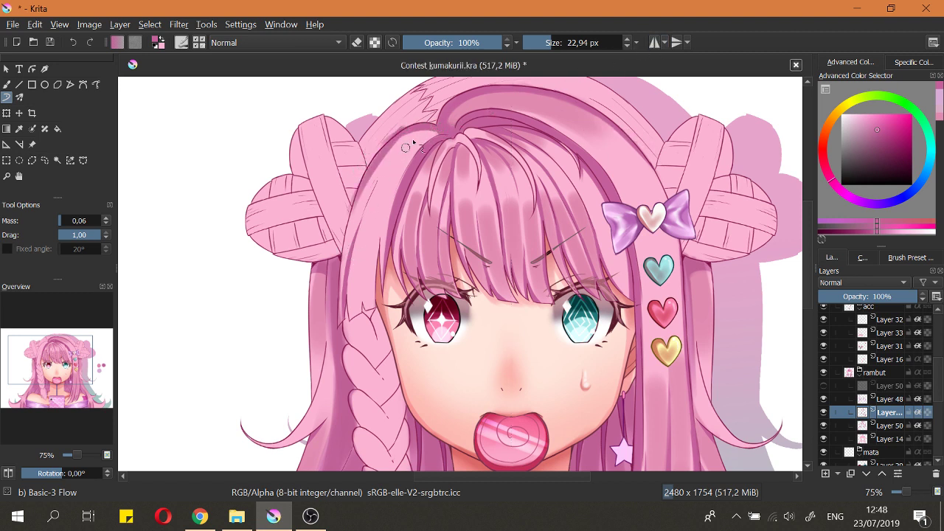
pyautogui.hotkey('ctrl', 'z')
pyautogui.moveTo(410, 137)
pyautogui.mouseDown()
pyautogui.moveTo(384, 149)
pyautogui.moveTo(354, 257)
pyautogui.mouseUp()
pyautogui.moveTo(385, 145)
pyautogui.mouseDown()
pyautogui.moveTo(369, 170)
pyautogui.moveTo(340, 301)
pyautogui.mouseUp()
pyautogui.hotkey('ctrl', 'z')
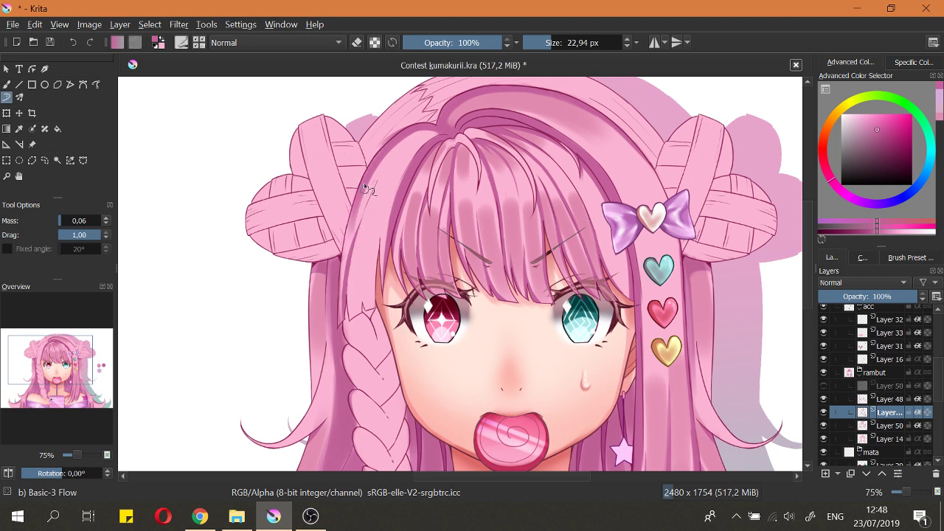
# Step: Extend the dark pink shadow down the outer edge of the lock beneath the bun to the start of the braid
pyautogui.moveTo(367, 164); pyautogui.dragTo(344, 297)
pyautogui.hotkey('ctrl', 'z')
pyautogui.moveTo(371, 163); pyautogui.dragTo(351, 253)
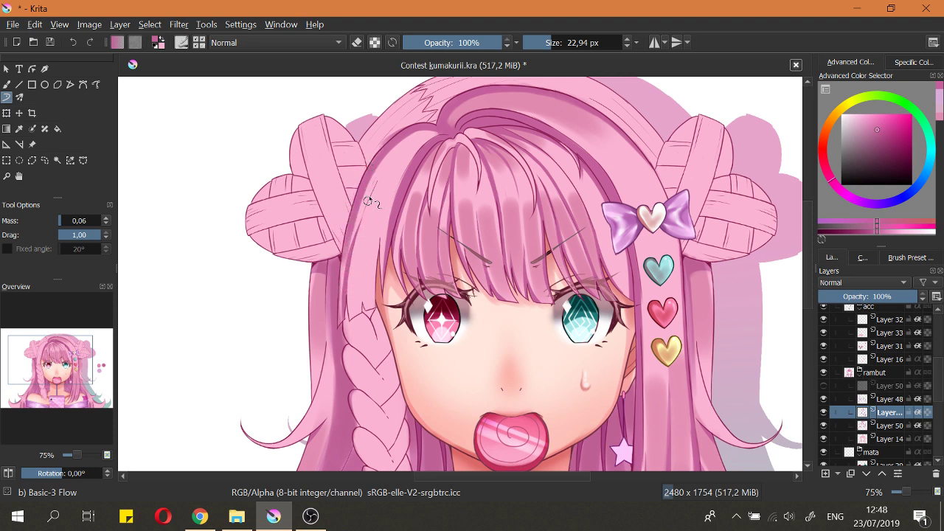
pyautogui.moveTo(348, 219); pyautogui.dragTo(340, 329)
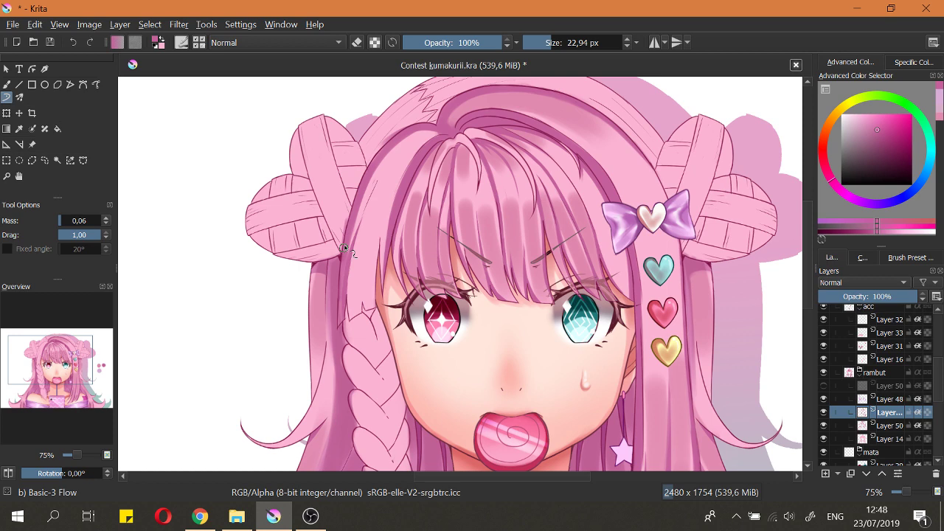
pyautogui.moveTo(343, 254); pyautogui.dragTo(339, 354)
pyautogui.moveTo(338, 310); pyautogui.dragTo(349, 265)
# Step: Toggle Layer 47 off and on to compare, and erase excess shading from the lock's edge beneath the bun
pyautogui.click(824, 413)
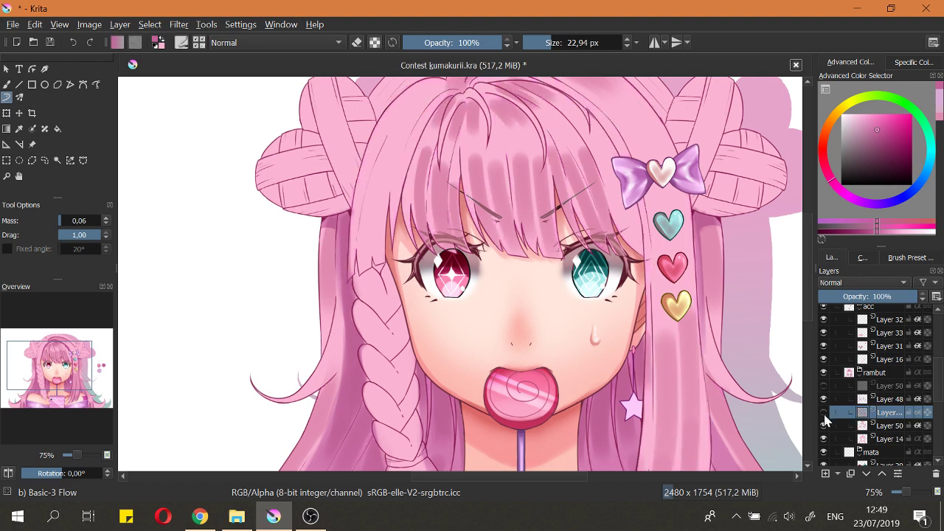
pyautogui.click(824, 413)
pyautogui.press('e')
pyautogui.moveTo(347, 228); pyautogui.dragTo(343, 292)
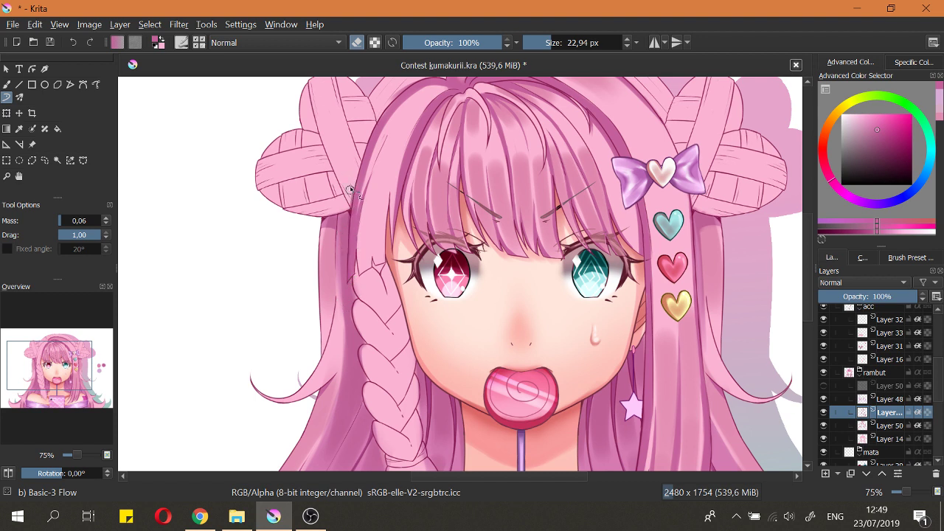
pyautogui.scroll(2, 353, 193)
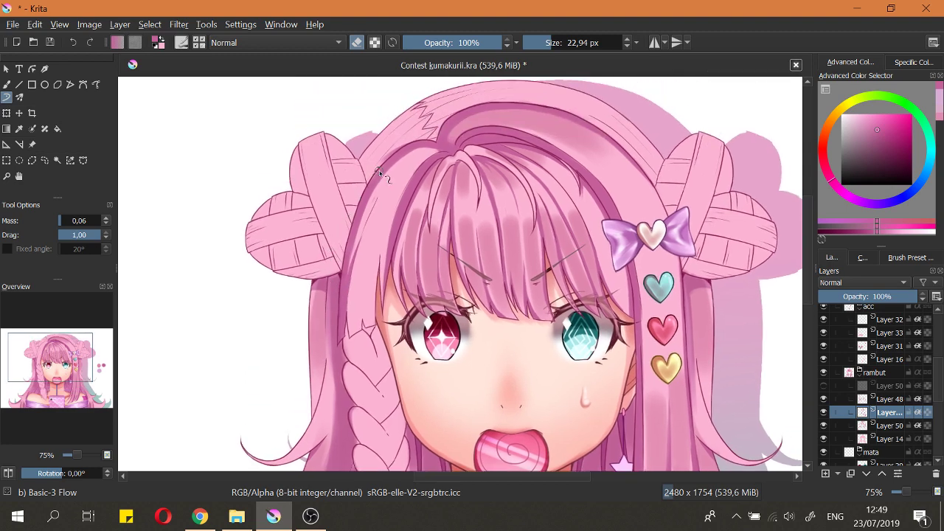
# Step: Try a shadow stroke at the top of the lock near the parting, undo it, and erase excess shading along the lock
pyautogui.press('e')
pyautogui.moveTo(403, 155); pyautogui.dragTo(441, 148)
pyautogui.hotkey('ctrl', 'z')
pyautogui.scroll(3, 420, 127)
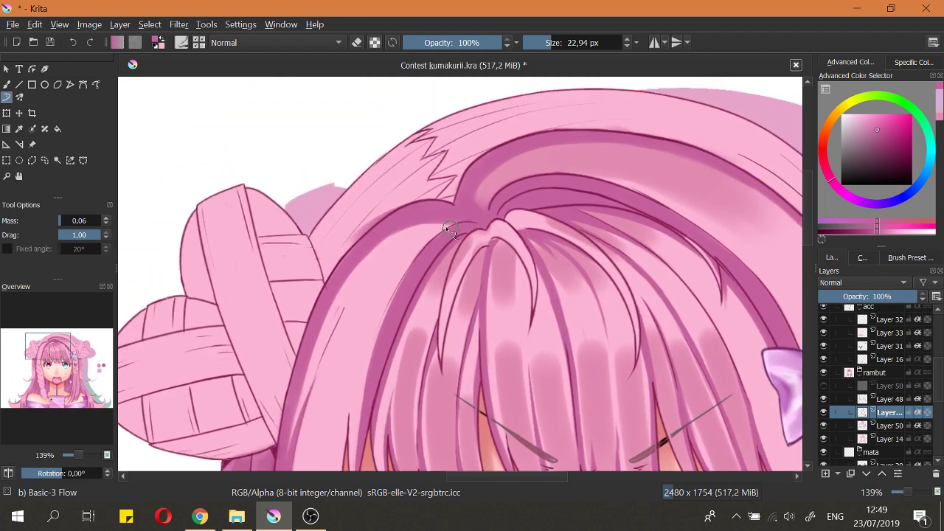
pyautogui.press('e')
pyautogui.moveTo(357, 236); pyautogui.dragTo(385, 216)
pyautogui.moveTo(346, 298); pyautogui.dragTo(388, 153)
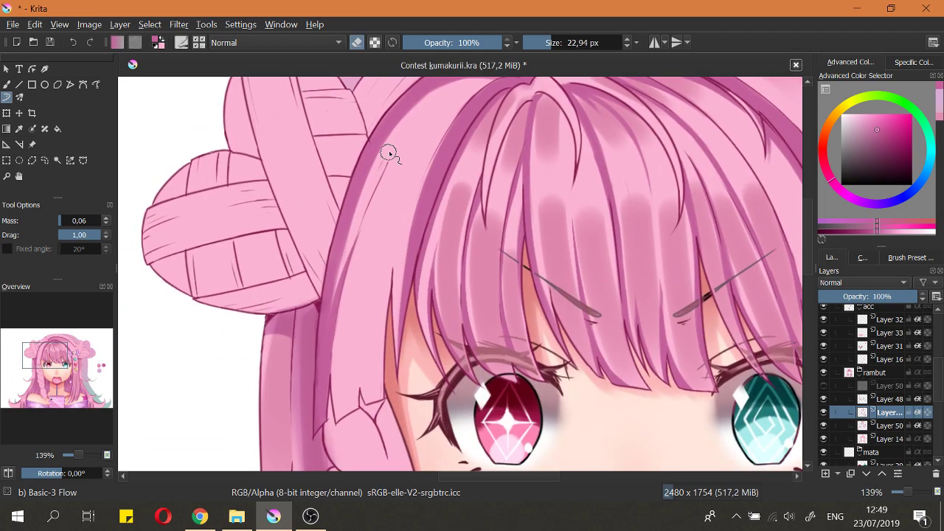
# Step: Paint a dark pink shadow down the lock above the braid, undoing unwanted strokes, and erase the excess along its inner side
pyautogui.press('e')
pyautogui.moveTo(380, 243); pyautogui.dragTo(413, 322)
pyautogui.moveTo(395, 263)
pyautogui.mouseDown()
pyautogui.moveTo(389, 195)
pyautogui.moveTo(369, 234)
pyautogui.moveTo(368, 200)
pyautogui.moveTo(358, 304)
pyautogui.mouseUp()
pyautogui.hotkey('ctrl', 'z')
pyautogui.moveTo(368, 199); pyautogui.dragTo(360, 305)
pyautogui.hotkey('ctrl', 'z')
pyautogui.moveTo(363, 227); pyautogui.dragTo(361, 294)
pyautogui.hotkey('ctrl', 'z')
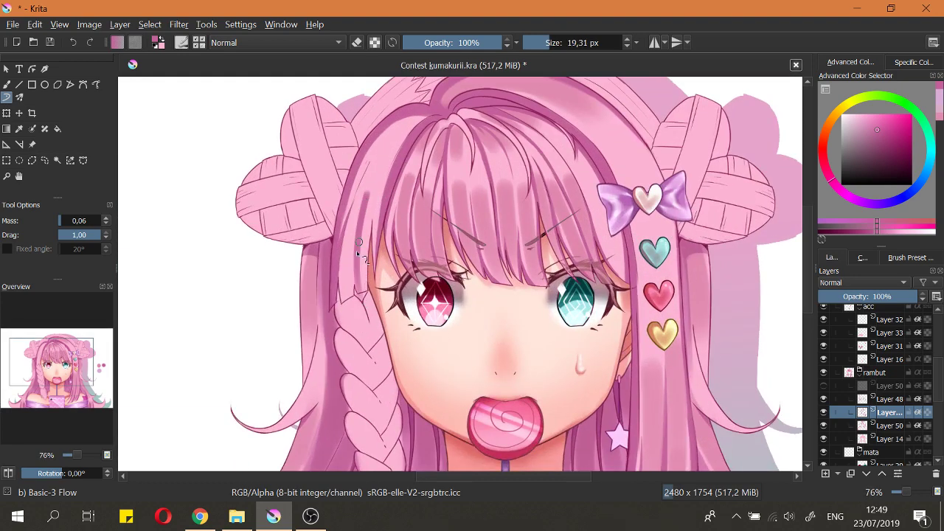
pyautogui.moveTo(362, 256); pyautogui.dragTo(358, 298)
pyautogui.press('e')
pyautogui.moveTo(371, 183)
pyautogui.mouseDown()
pyautogui.moveTo(366, 309)
pyautogui.moveTo(367, 191)
pyautogui.moveTo(370, 298)
pyautogui.mouseUp()
pyautogui.press('e')
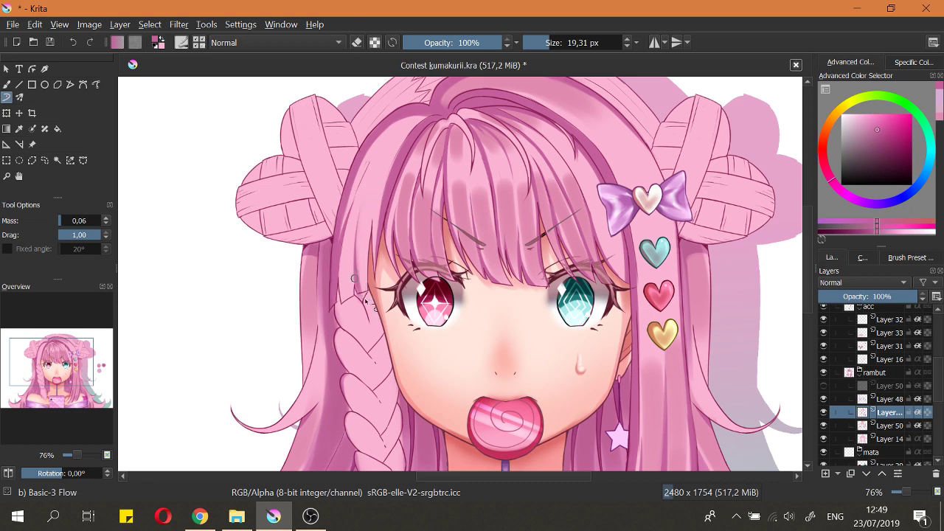
# Step: Paint a thin dark pink shadow down the face-side strand of the lock with a brush of about 14 px, redoing unwanted strokes
pyautogui.scroll(2, 361, 288)
pyautogui.press('e')
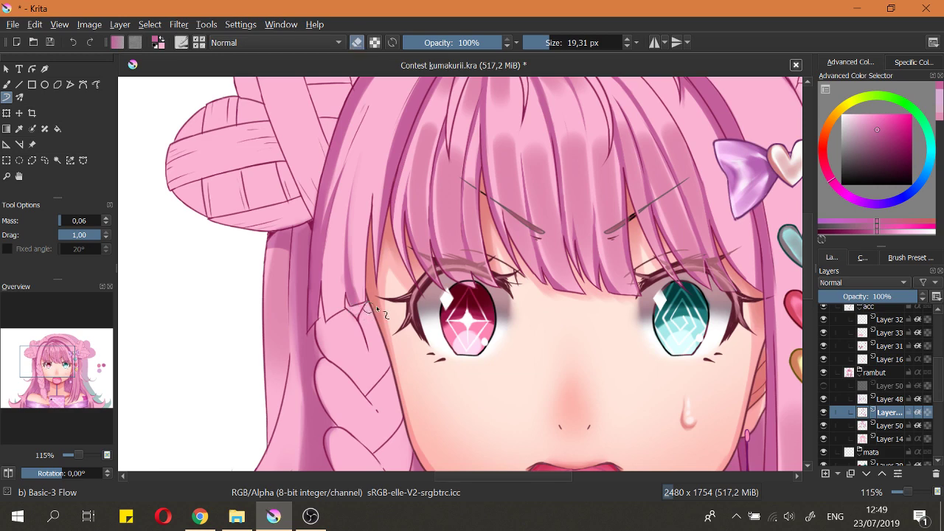
pyautogui.press('e')
pyautogui.press('[')
pyautogui.scroll(-3, 356, 305)
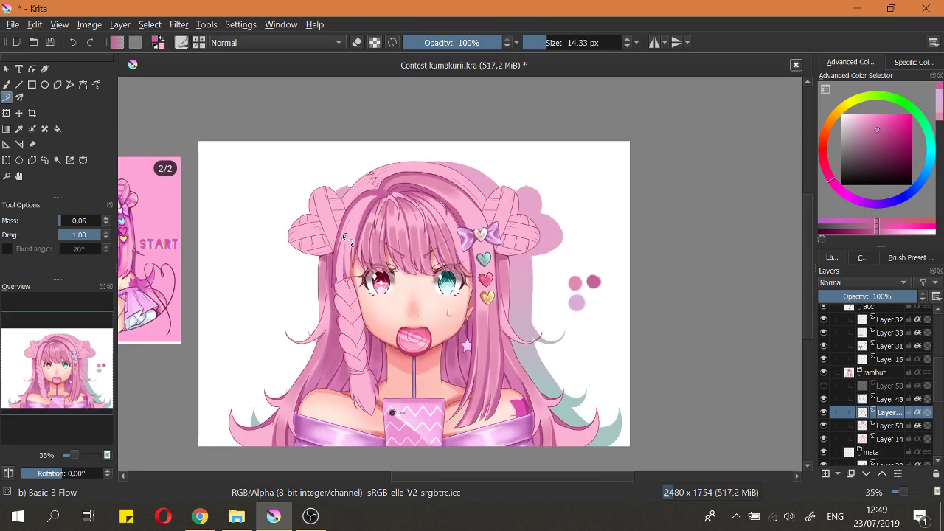
pyautogui.scroll(3, 345, 237)
pyautogui.moveTo(380, 212); pyautogui.dragTo(366, 314)
pyautogui.hotkey('ctrl', 'z')
pyautogui.moveTo(393, 176)
pyautogui.mouseDown()
pyautogui.moveTo(362, 252)
pyautogui.moveTo(362, 329)
pyautogui.mouseUp()
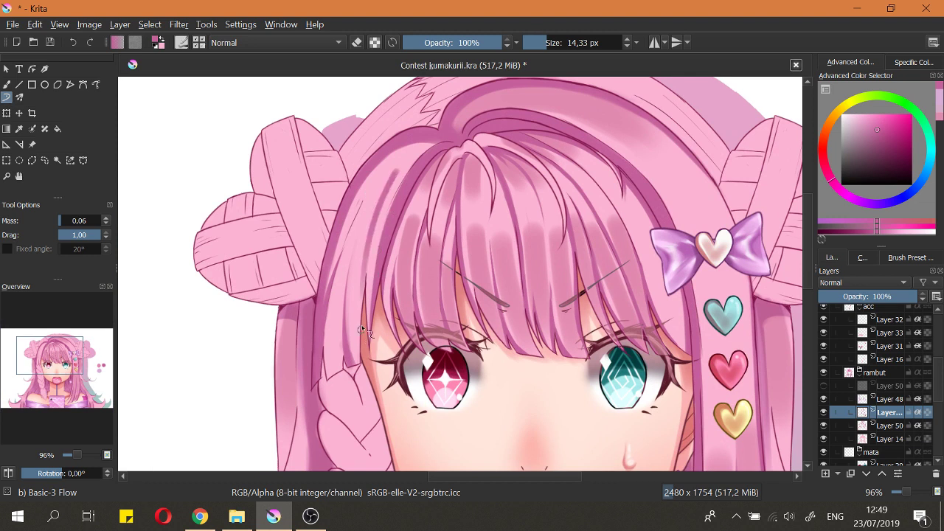
pyautogui.hotkey('ctrl', 'z')
pyautogui.moveTo(392, 174); pyautogui.dragTo(369, 332)
pyautogui.hotkey('ctrl', 'z')
pyautogui.moveTo(391, 172)
pyautogui.mouseDown()
pyautogui.moveTo(366, 301)
pyautogui.moveTo(365, 265)
pyautogui.moveTo(360, 289)
pyautogui.moveTo(358, 353)
pyautogui.mouseUp()
# Step: Erase the upper end and edge of the new shadow on the face-side strand so it tapers
pyautogui.press('e')
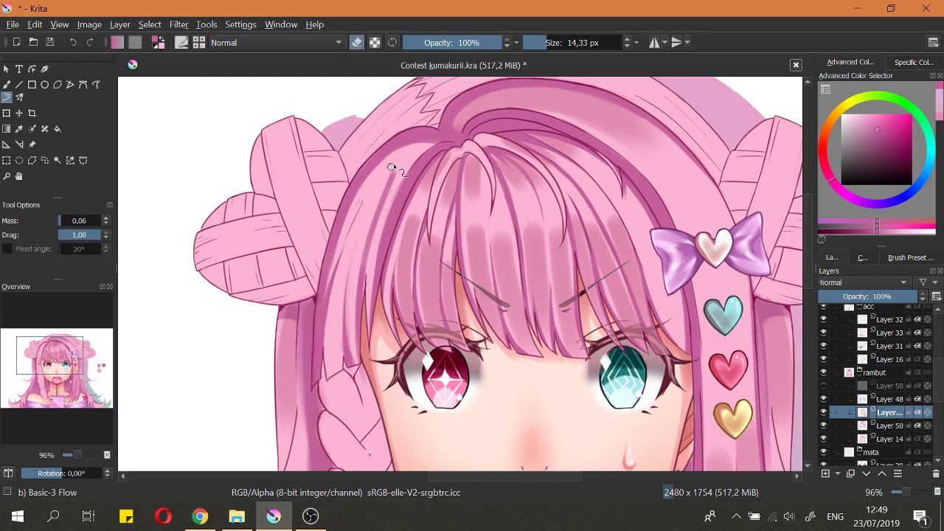
pyautogui.moveTo(403, 158); pyautogui.dragTo(379, 233)
pyautogui.moveTo(398, 174); pyautogui.dragTo(370, 288)
pyautogui.moveTo(382, 205); pyautogui.dragTo(370, 312)
pyautogui.press('e')
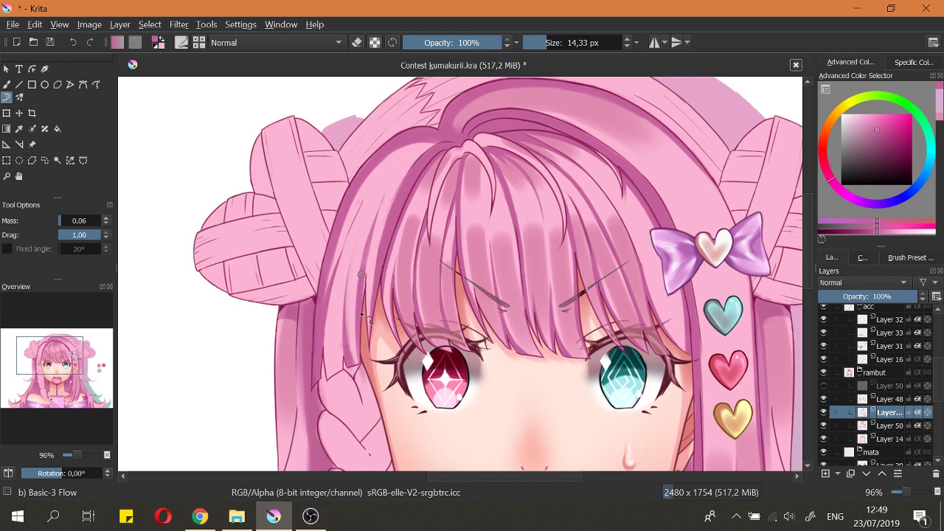
# Step: Deepen the shadow along the face-side strand with thin strokes beside its line art
pyautogui.moveTo(370, 274)
pyautogui.mouseDown()
pyautogui.moveTo(367, 239)
pyautogui.moveTo(363, 310)
pyautogui.mouseUp()
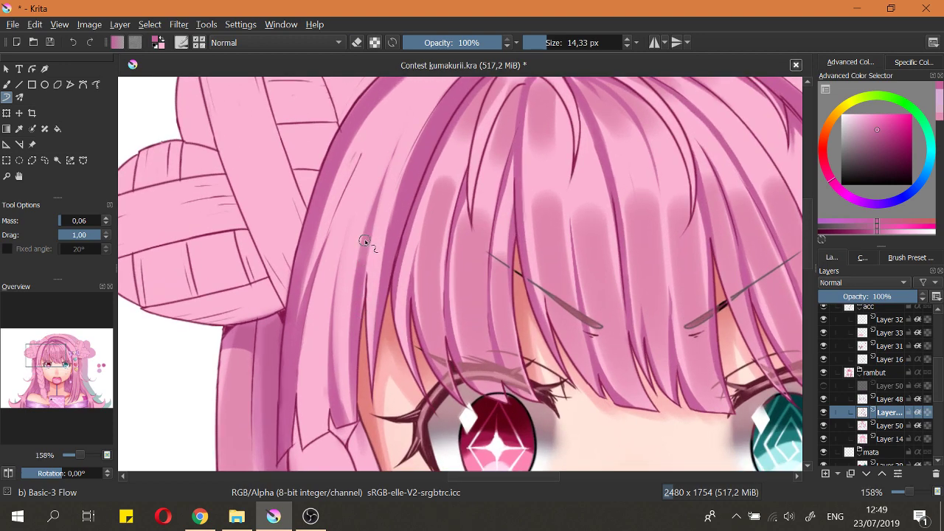
pyautogui.moveTo(367, 239); pyautogui.dragTo(363, 321)
pyautogui.moveTo(373, 207); pyautogui.dragTo(359, 321)
pyautogui.moveTo(342, 252)
pyautogui.mouseDown()
pyautogui.moveTo(345, 295)
pyautogui.moveTo(348, 206)
pyautogui.moveTo(339, 251)
pyautogui.mouseUp()
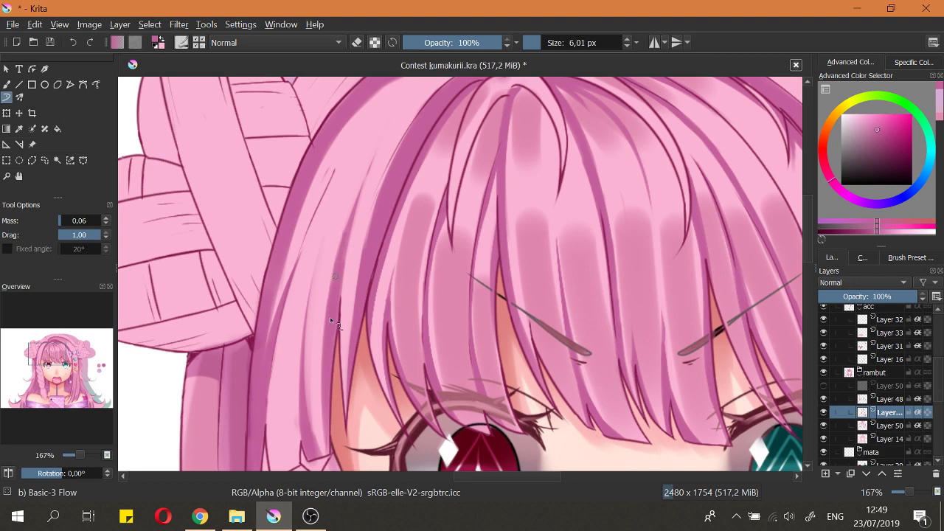
pyautogui.press(']')
pyautogui.scroll(-5, 338, 263)
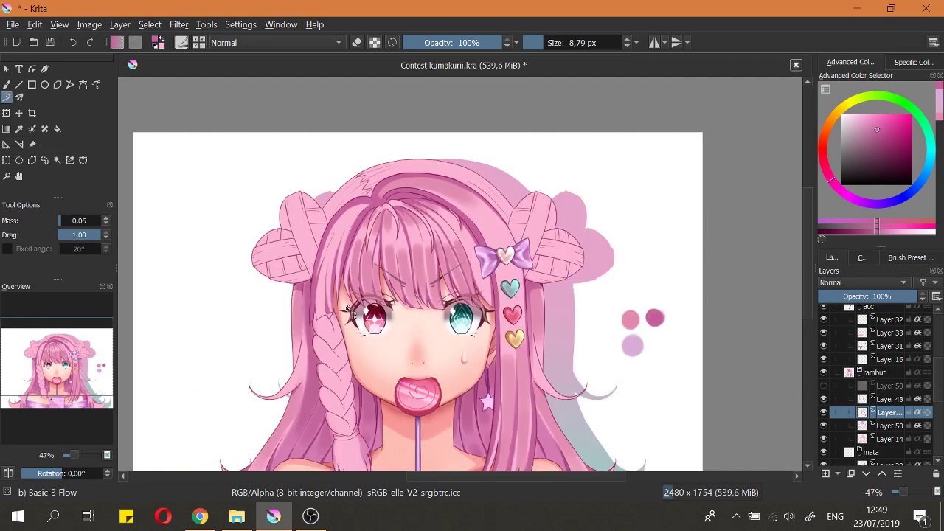
# Step: Erase excess shading near the lower tip of the face-side strand, undoing the unwanted eraser strokes
pyautogui.scroll(4, 326, 238)
pyautogui.press('e')
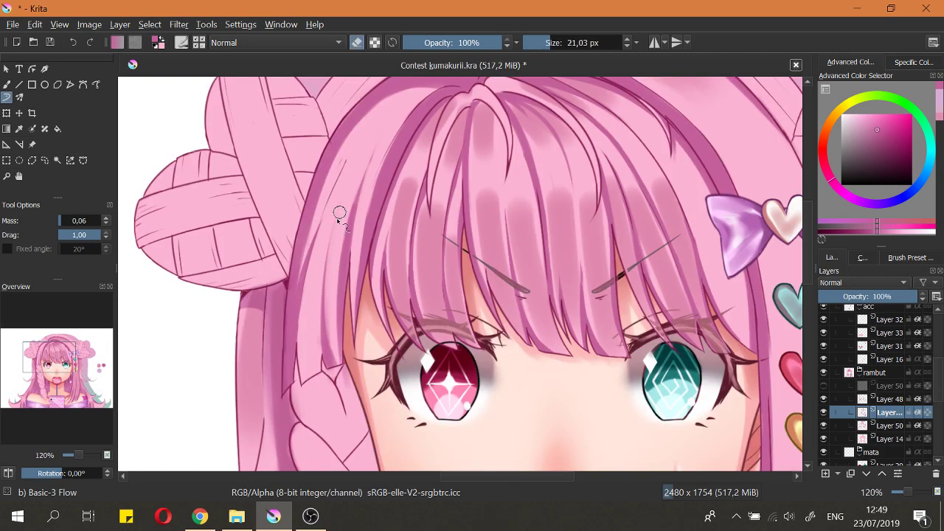
pyautogui.moveTo(325, 299); pyautogui.dragTo(344, 374)
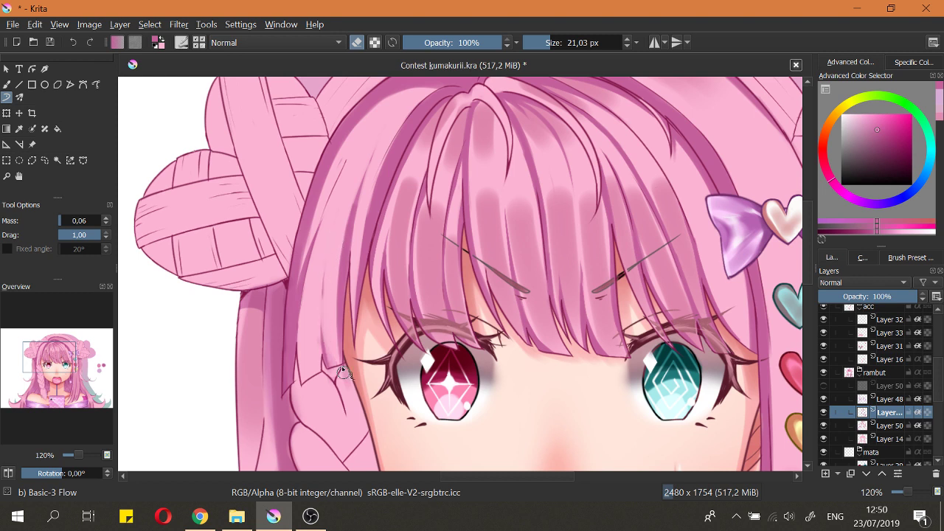
pyautogui.hotkey('ctrl', 'z')
pyautogui.press('[')
pyautogui.moveTo(329, 302); pyautogui.dragTo(339, 356)
pyautogui.hotkey('ctrl', 'z')
pyautogui.press('[')
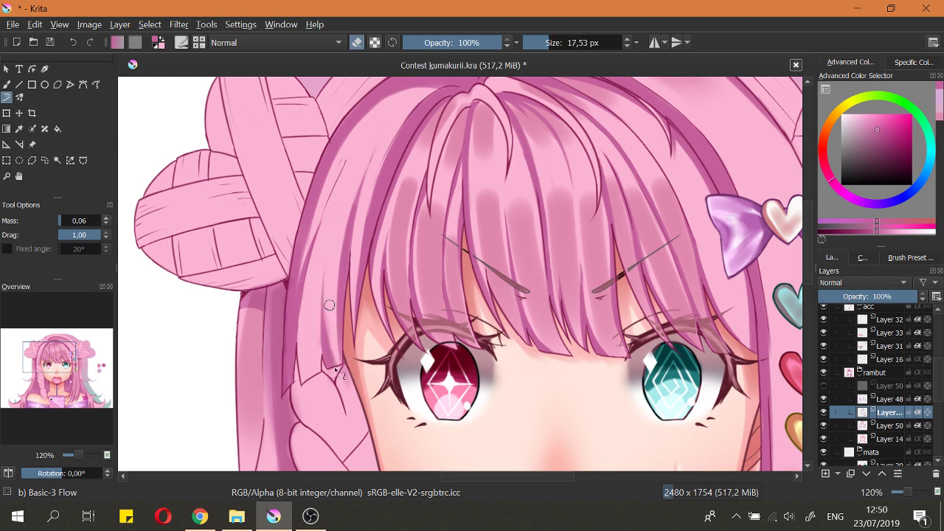
pyautogui.moveTo(329, 306); pyautogui.dragTo(346, 371)
pyautogui.scroll(-5, 333, 359)
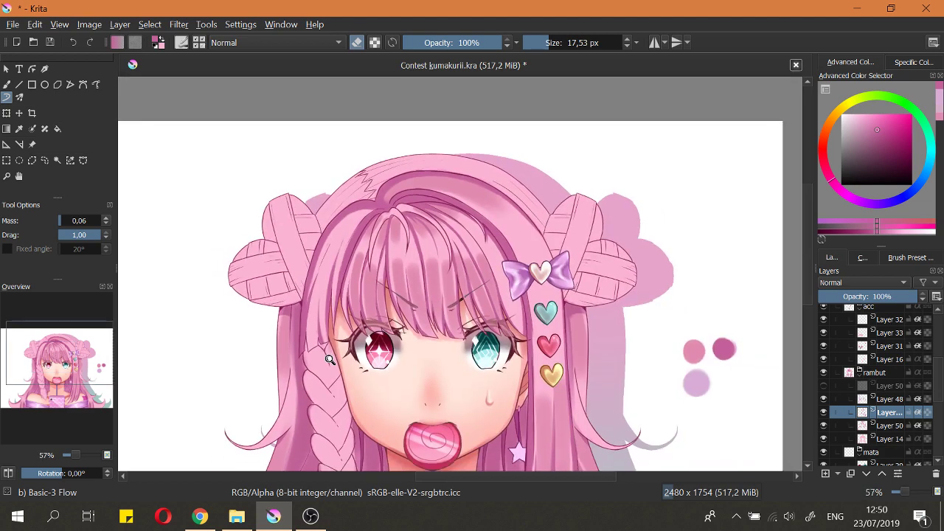
pyautogui.scroll(6, 335, 342)
# Step: Paint a shadow along the strand's edge next to the face, and erase the excess around the strand ends above the braid
pyautogui.press('e')
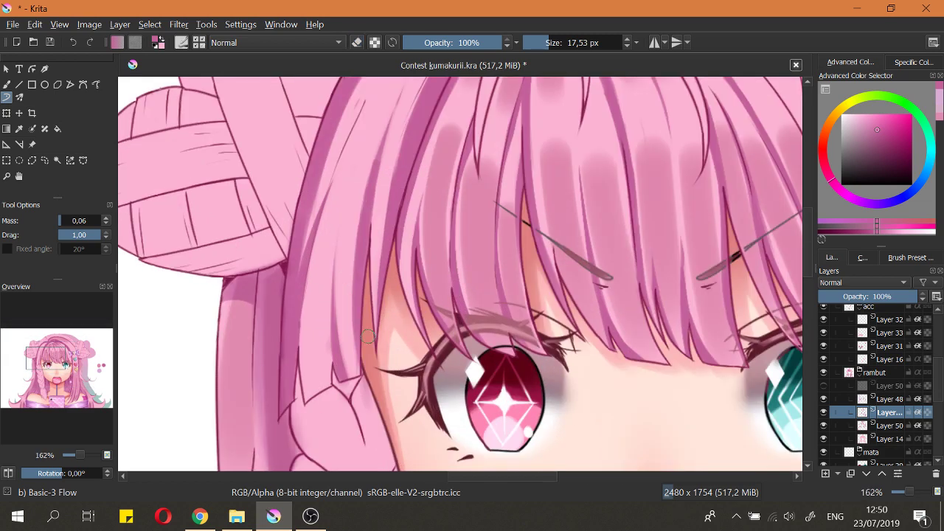
pyautogui.moveTo(360, 323); pyautogui.dragTo(373, 427)
pyautogui.hotkey('ctrl', 'z')
pyautogui.moveTo(358, 323); pyautogui.dragTo(379, 419)
pyautogui.press('e')
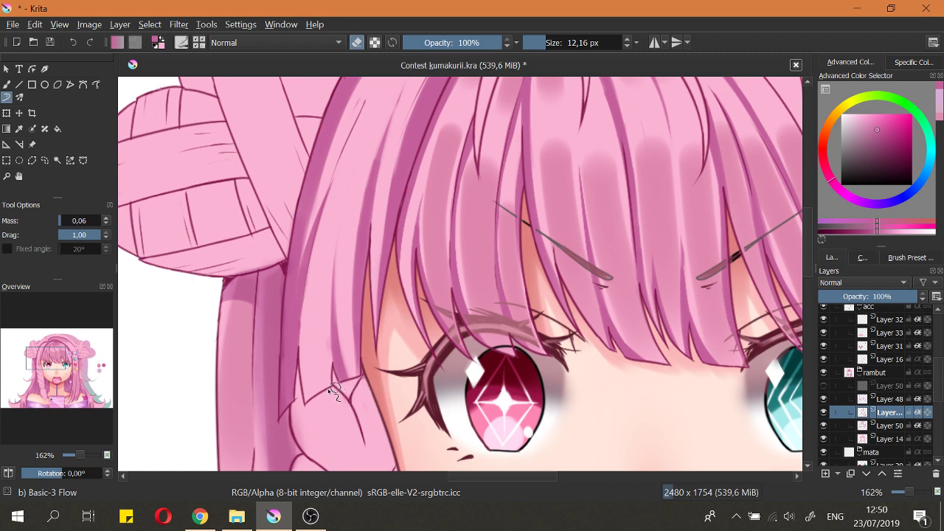
pyautogui.moveTo(340, 383); pyautogui.dragTo(370, 376)
pyautogui.moveTo(323, 340); pyautogui.dragTo(330, 369)
pyautogui.press('e')
pyautogui.scroll(-4, 321, 311)
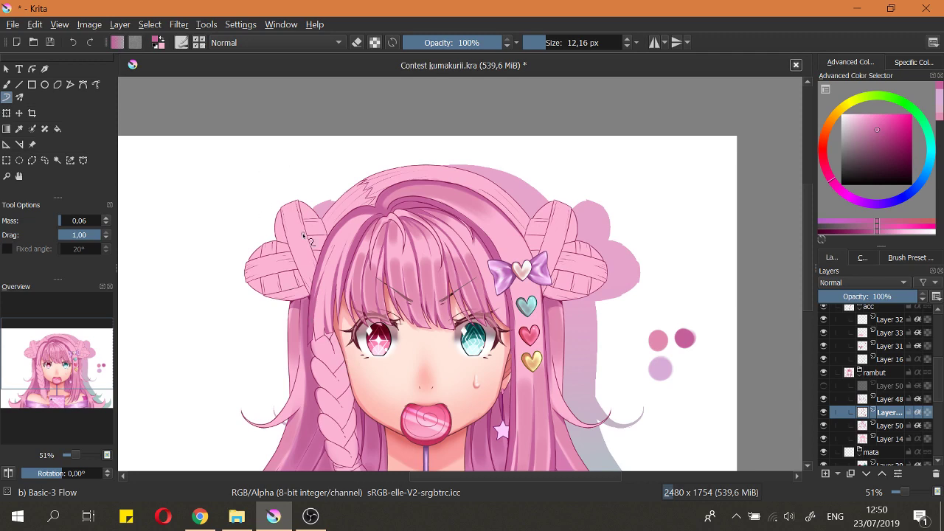
# Step: Shade the pointed strand tip directly above the braid in dark pink and clean up its edge with the eraser
pyautogui.scroll(5, 283, 320)
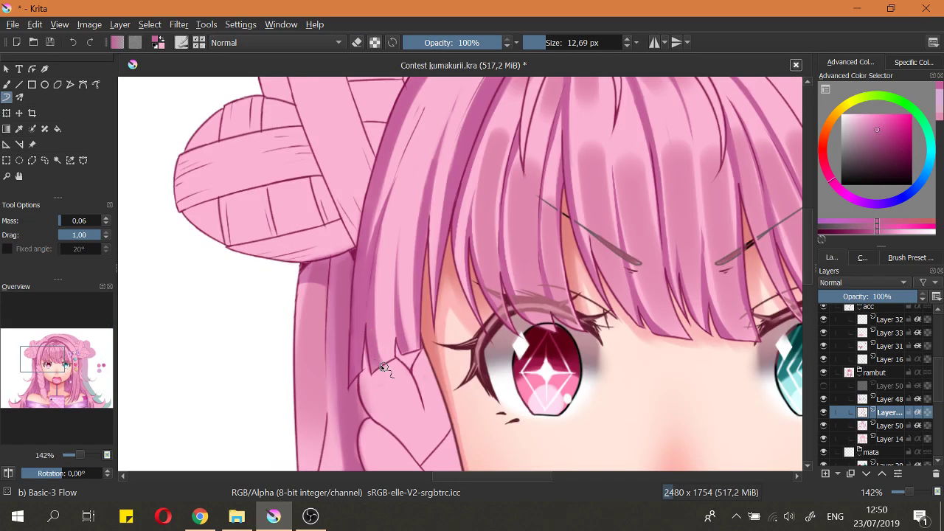
pyautogui.scroll(2, 382, 367)
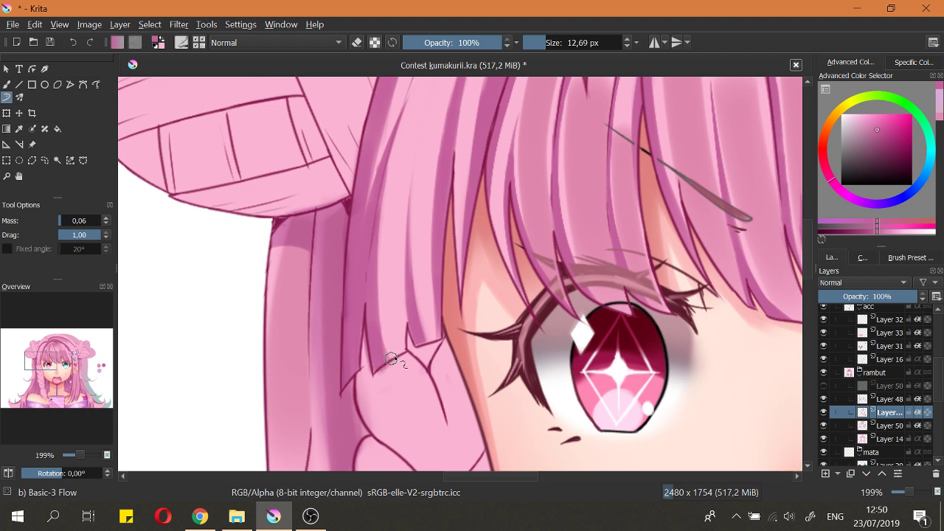
pyautogui.press('e')
pyautogui.scroll(1, 373, 328)
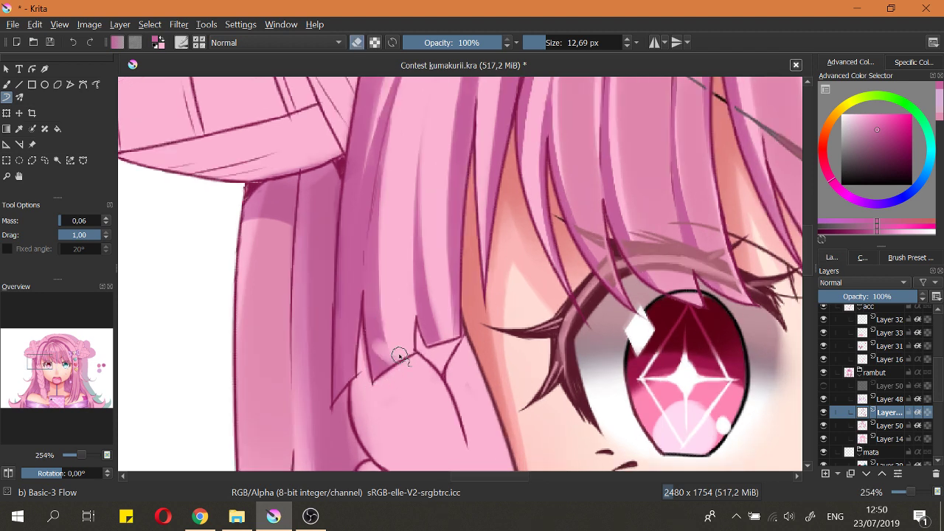
pyautogui.press('e')
pyautogui.press('[')
pyautogui.press('e')
pyautogui.press('e')
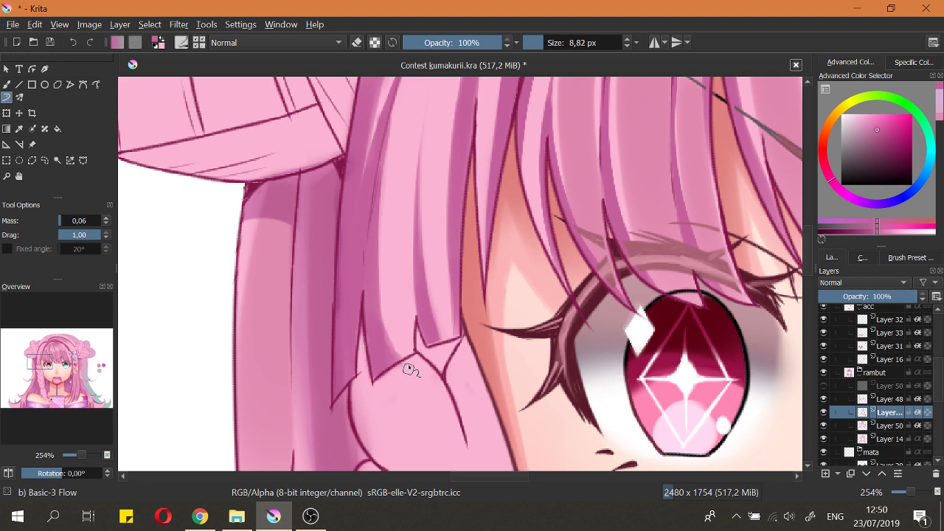
pyautogui.scroll(-6, 408, 370)
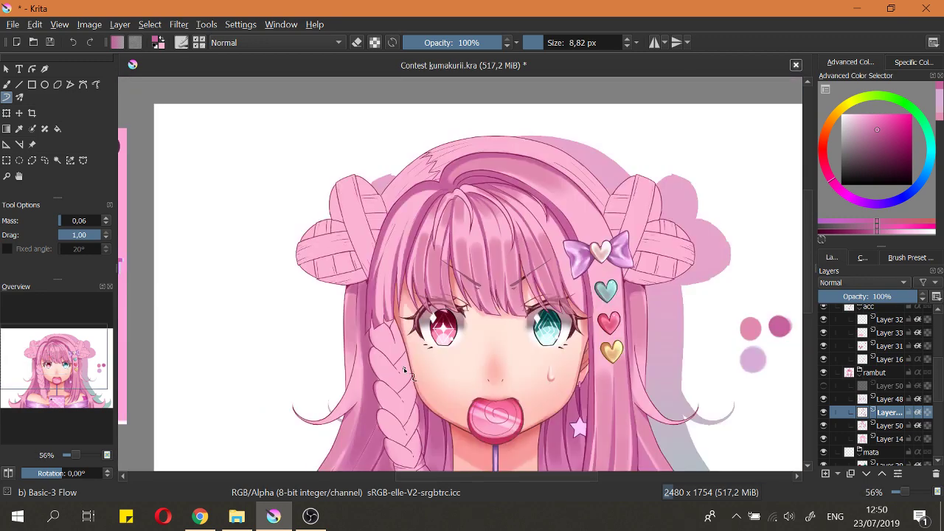
# Step: Try reworking the shadow along the outer edge of the lock beneath the bun, and undo the strokes
pyautogui.moveTo(374, 379); pyautogui.dragTo(380, 268)
pyautogui.moveTo(381, 226); pyautogui.dragTo(392, 226)
pyautogui.moveTo(380, 210); pyautogui.dragTo(392, 261)
pyautogui.scroll(4, 392, 261)
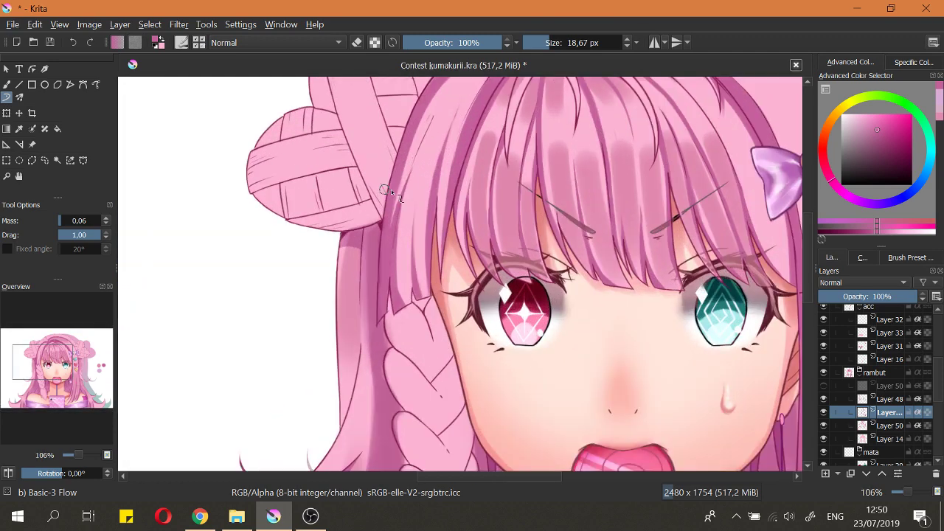
pyautogui.press('[')
pyautogui.hotkey('ctrl', 'z')
pyautogui.press('e')
pyautogui.moveTo(419, 126)
pyautogui.mouseDown()
pyautogui.moveTo(389, 226)
pyautogui.moveTo(392, 282)
pyautogui.mouseUp()
pyautogui.hotkey('ctrl', 'z')
pyautogui.moveTo(421, 124)
pyautogui.mouseDown()
pyautogui.moveTo(378, 271)
pyautogui.moveTo(421, 124)
pyautogui.moveTo(397, 180)
pyautogui.moveTo(381, 315)
pyautogui.mouseUp()
pyautogui.hotkey('ctrl', 'z')
pyautogui.hotkey('ctrl', 'z')
# Step: Erase the inner side of the lock's outer-edge shadow from near the parting down past the bun to thin it
pyautogui.moveTo(390, 215); pyautogui.dragTo(381, 315)
pyautogui.moveTo(377, 259); pyautogui.dragTo(387, 328)
pyautogui.moveTo(417, 217); pyautogui.dragTo(409, 140)
pyautogui.moveTo(388, 280); pyautogui.dragTo(398, 281)
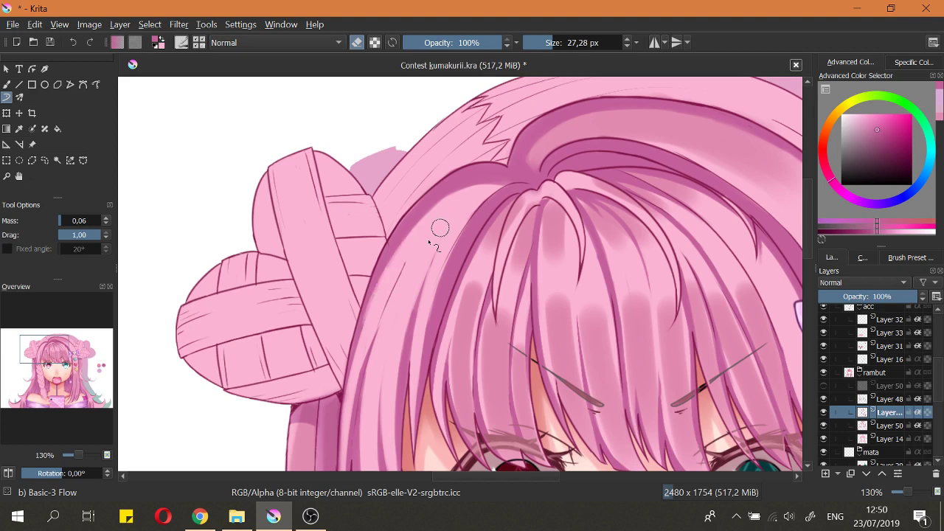
pyautogui.hotkey('ctrl', 'z')
pyautogui.moveTo(371, 327); pyautogui.dragTo(434, 209)
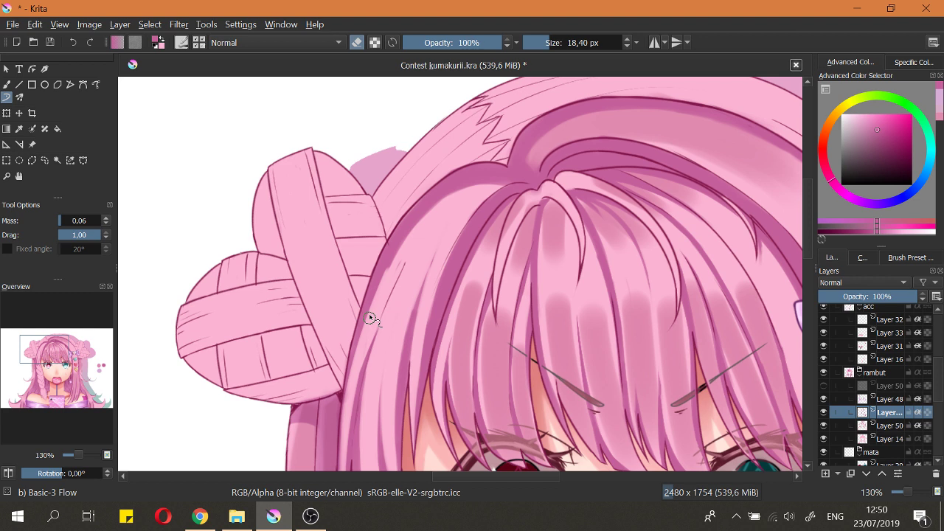
pyautogui.moveTo(477, 188)
pyautogui.mouseDown()
pyautogui.moveTo(391, 266)
pyautogui.moveTo(351, 380)
pyautogui.mouseUp()
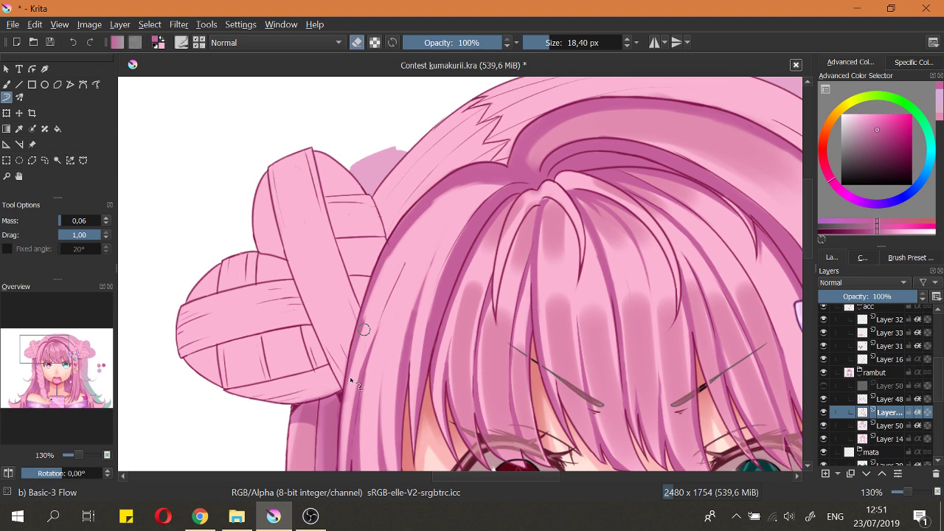
pyautogui.moveTo(364, 329); pyautogui.dragTo(431, 209)
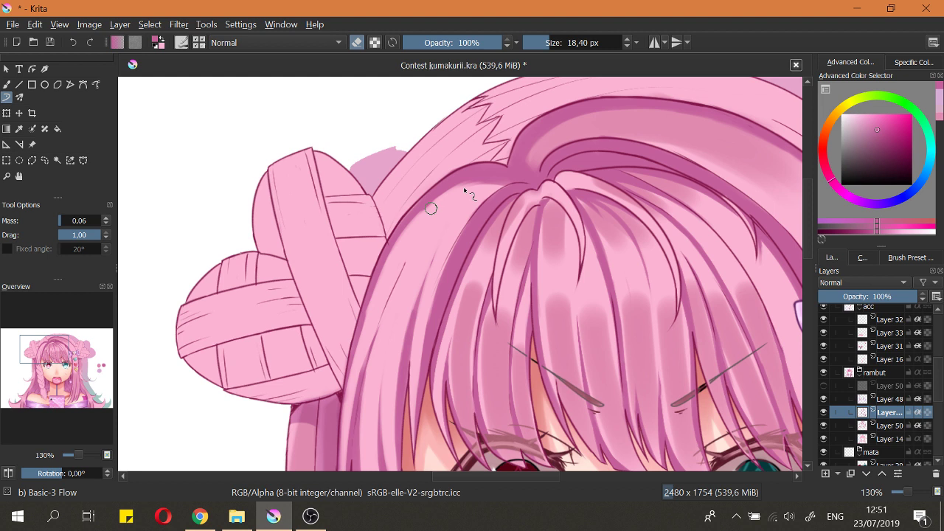
# Step: Touch up the lock's outer-edge shadow beside the bun, and check the shading against the whole illustration
pyautogui.press('e')
pyautogui.scroll(1, 353, 295)
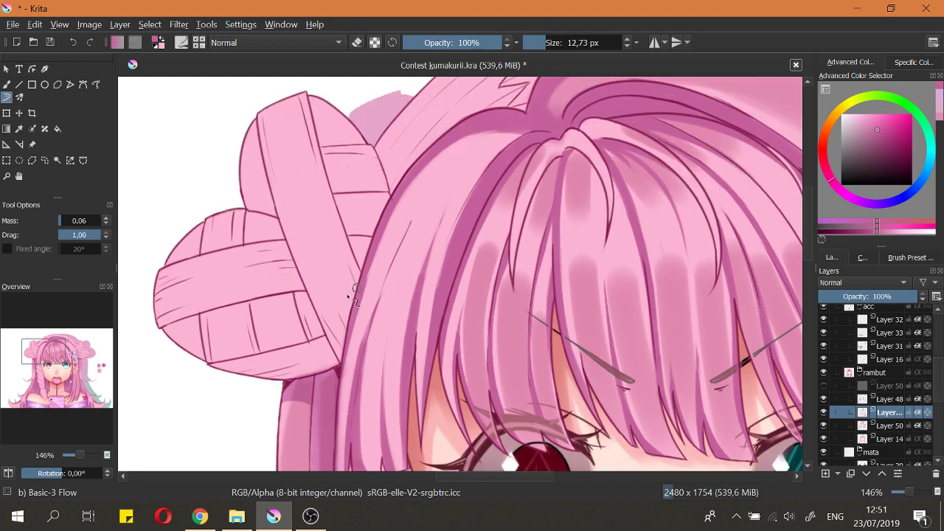
pyautogui.press('e')
pyautogui.scroll(-5, 391, 280)
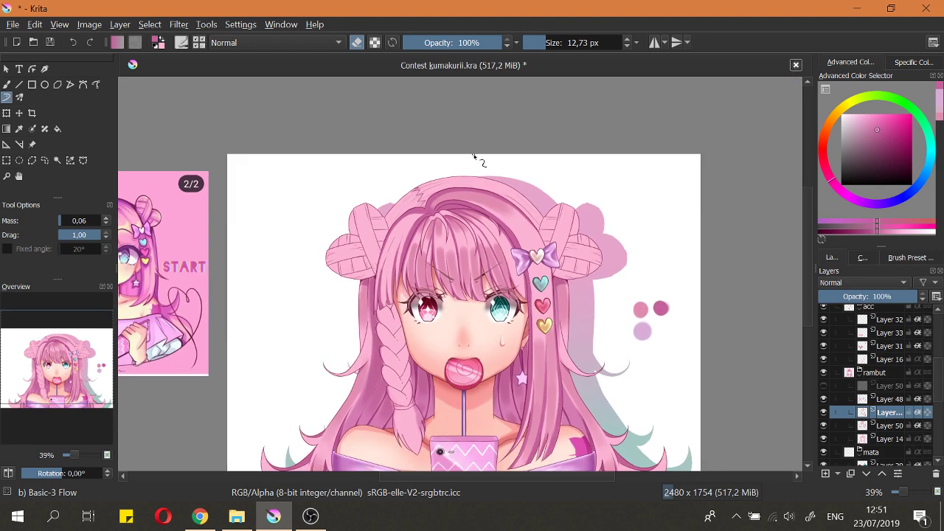
pyautogui.scroll(4, 430, 231)
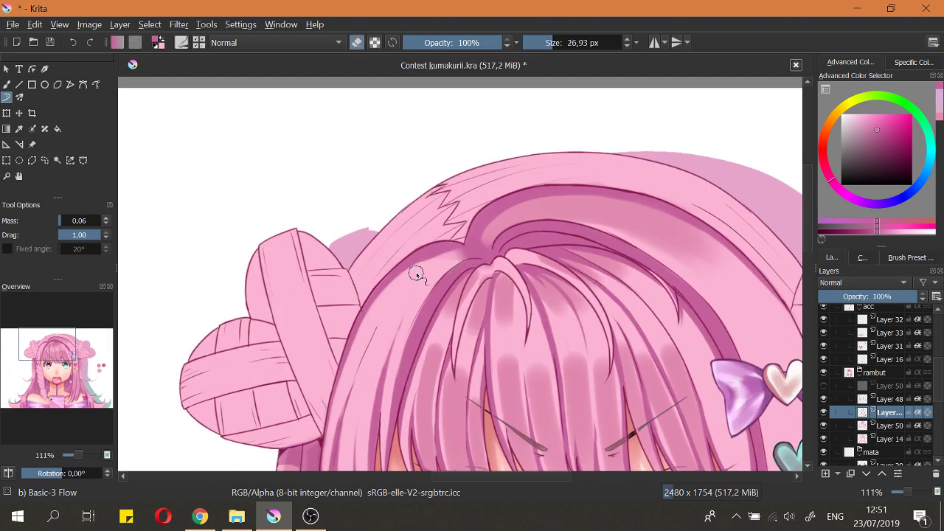
pyautogui.scroll(-2, 478, 281)
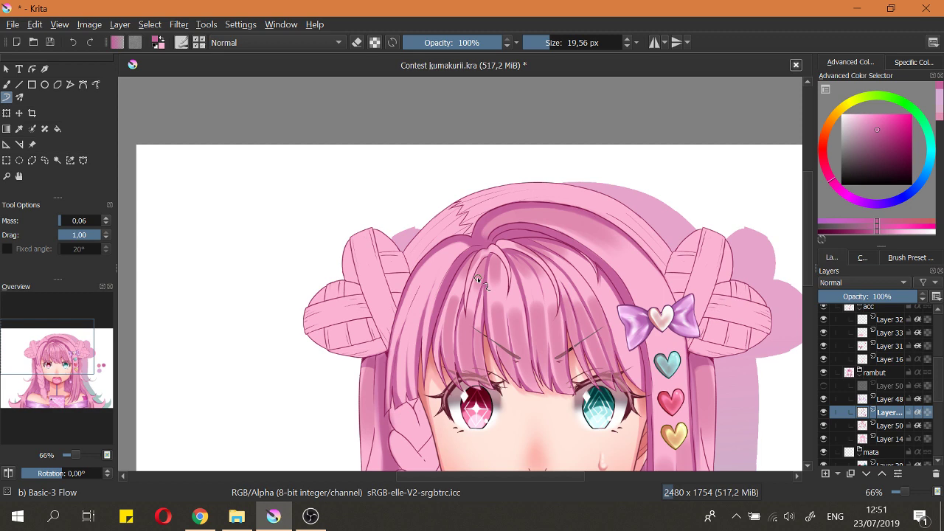
pyautogui.press('2')
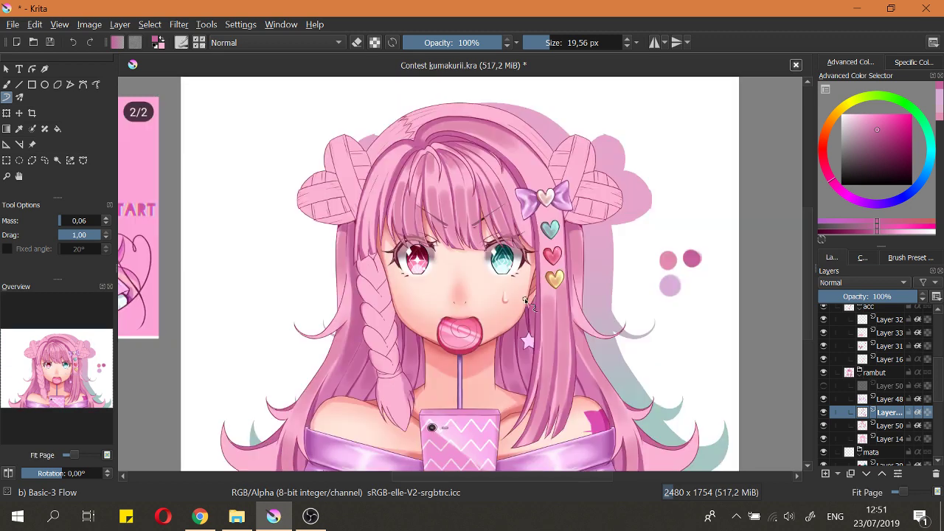
pyautogui.scroll(2, 394, 259)
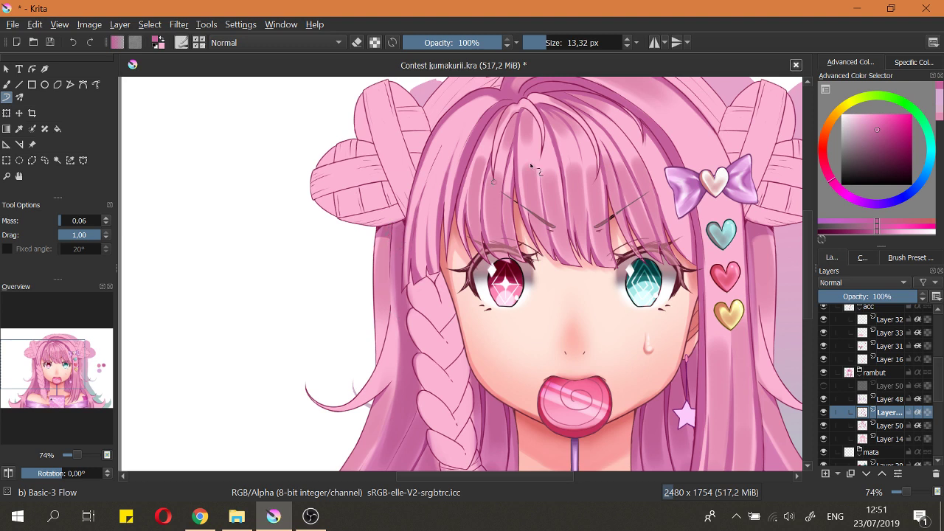
# Step: Turn on horizontal mirror painting and shade the outer strand from beneath the bun down beside the braid in dark pink
pyautogui.click(655, 42)
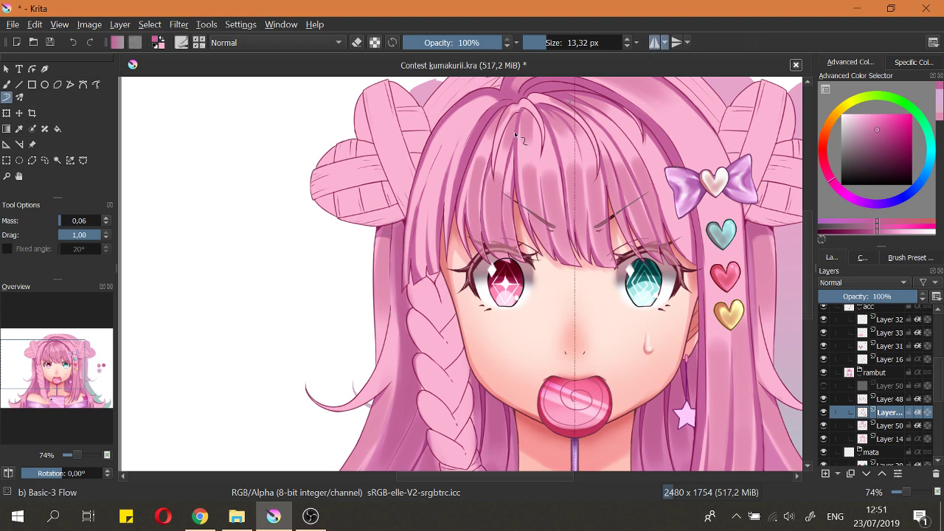
pyautogui.moveTo(394, 227); pyautogui.dragTo(390, 266)
pyautogui.hotkey('ctrl', 'z')
pyautogui.moveTo(385, 225); pyautogui.dragTo(388, 310)
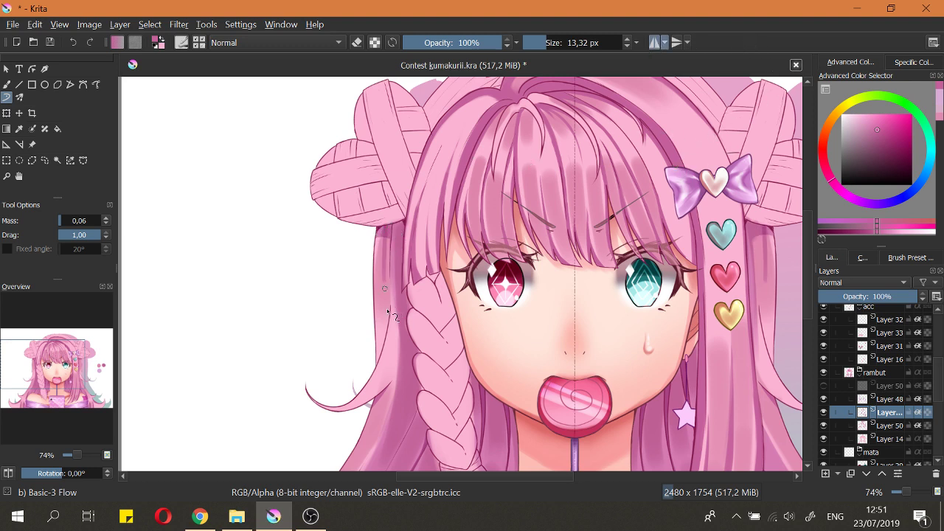
pyautogui.hotkey('ctrl', 'z')
pyautogui.moveTo(389, 224)
pyautogui.mouseDown()
pyautogui.moveTo(379, 374)
pyautogui.moveTo(389, 309)
pyautogui.moveTo(378, 346)
pyautogui.mouseUp()
pyautogui.hotkey('ctrl', 'z')
pyautogui.hotkey('ctrl', 'shift', 'z')
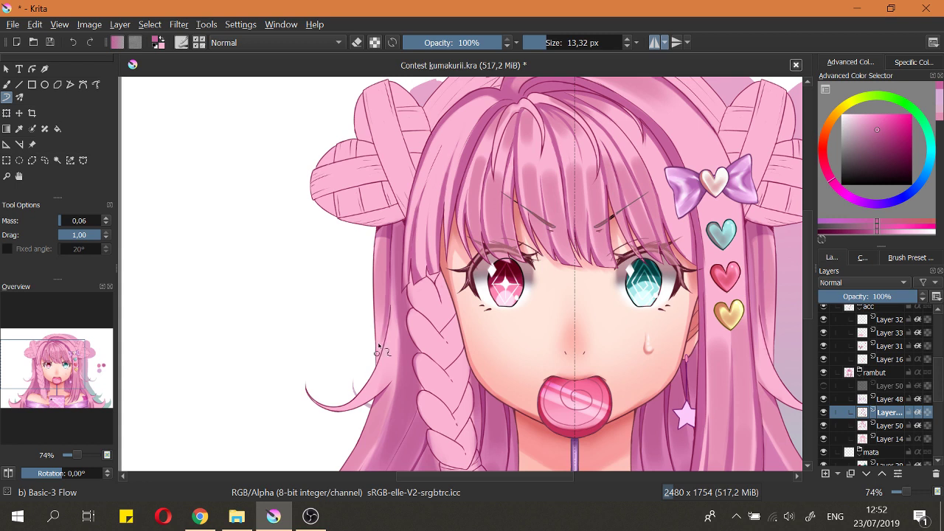
# Step: Build up the dark pink shadow along the outer strand's edge, down to where it begins curling outward
pyautogui.scroll(2, 378, 349)
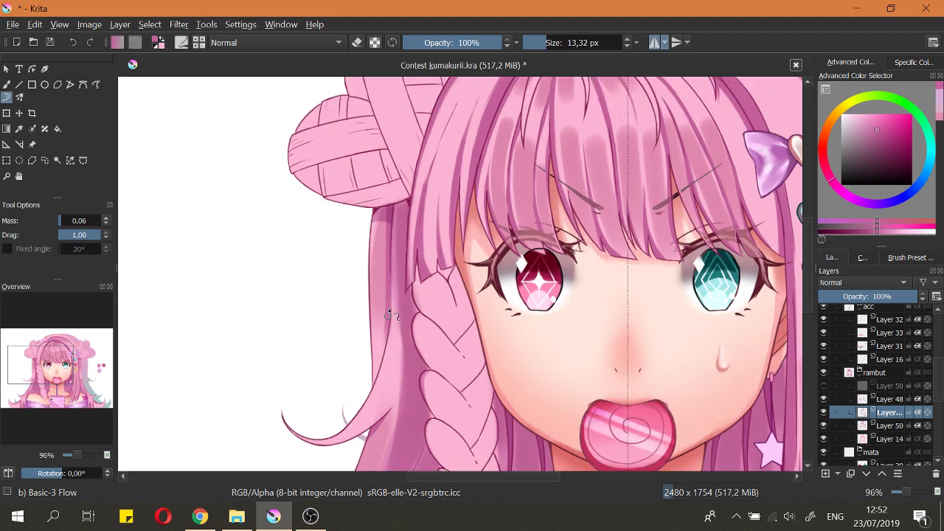
pyautogui.moveTo(383, 362); pyautogui.dragTo(381, 372)
pyautogui.hotkey('ctrl', 'z')
pyautogui.moveTo(379, 270); pyautogui.dragTo(384, 386)
pyautogui.moveTo(382, 262); pyautogui.dragTo(382, 388)
# Step: Refine the shadow along the outer strand's inner line beneath the bun, and check both mirrored sides of the hair
pyautogui.press('e')
pyautogui.scroll(3, 384, 214)
pyautogui.press('e')
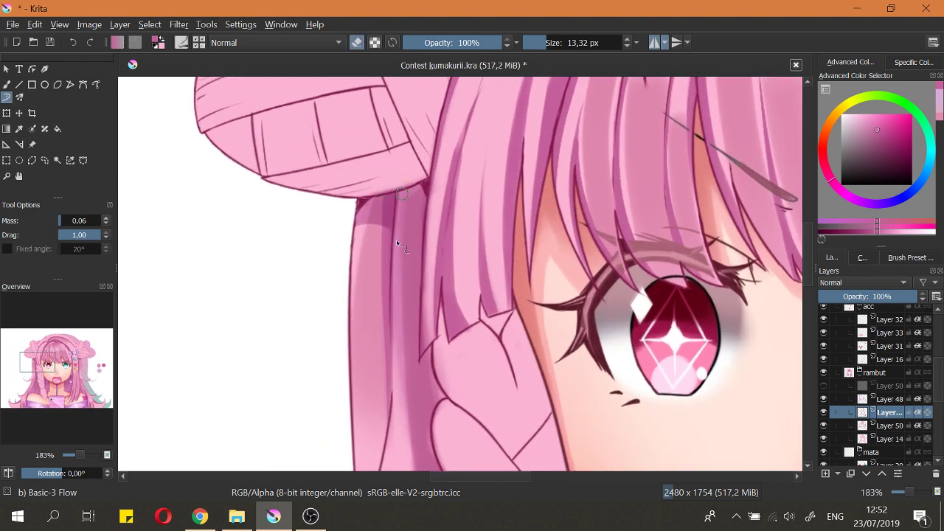
pyautogui.press('e')
pyautogui.moveTo(395, 210)
pyautogui.mouseDown()
pyautogui.moveTo(393, 377)
pyautogui.moveTo(385, 304)
pyautogui.moveTo(388, 289)
pyautogui.moveTo(393, 397)
pyautogui.mouseUp()
pyautogui.scroll(-5, 390, 372)
pyautogui.scroll(4, 530, 204)
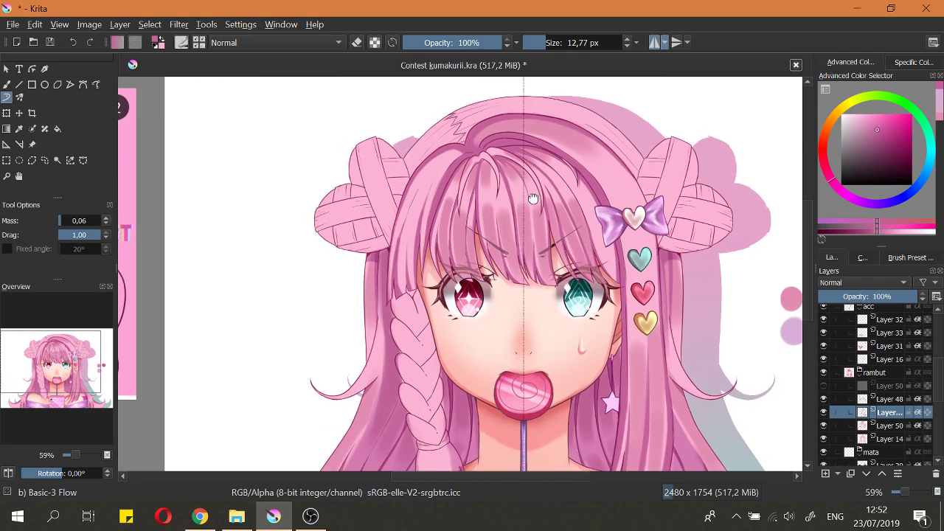
pyautogui.scroll(-2, 646, 223)
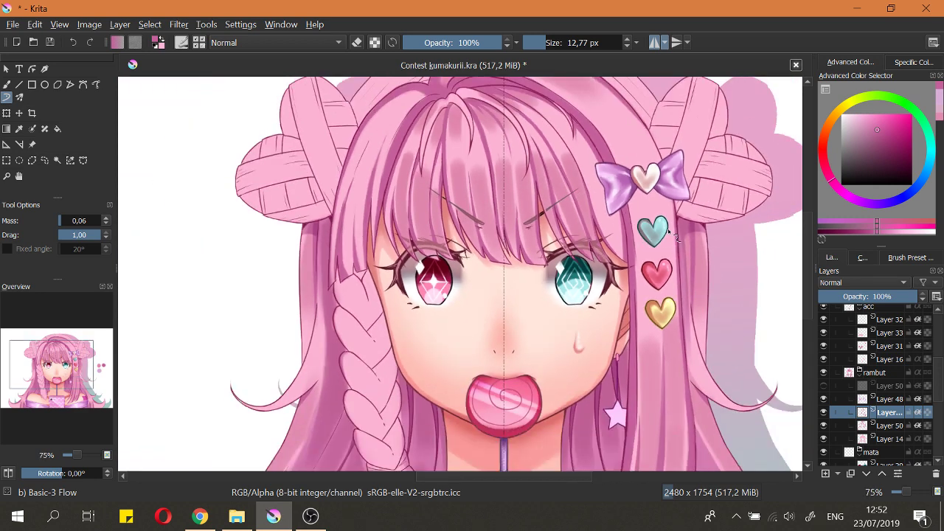
pyautogui.scroll(-1, 669, 231)
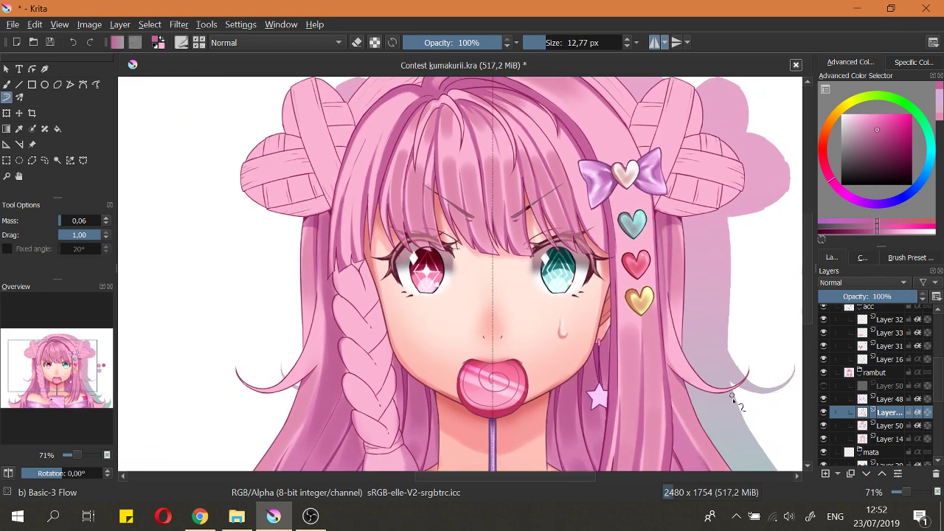
# Step: Sample the lavender swatch beside the figure and make Layer 48, set to Multiply, the active layer
pyautogui.moveTo(642, 330); pyautogui.dragTo(491, 295)
pyautogui.keyDown('ctrl'); pyautogui.click(668, 276); pyautogui.keyUp('ctrl')
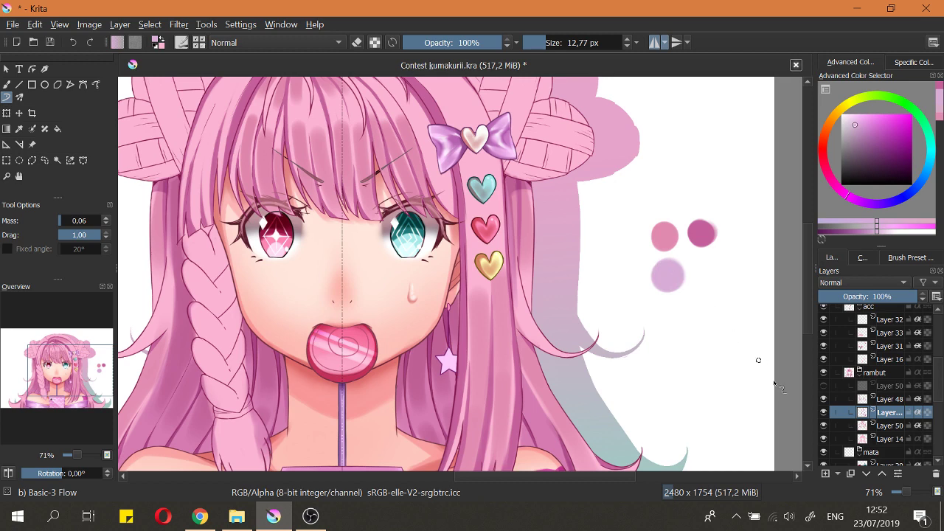
pyautogui.click(823, 427)
pyautogui.click(824, 426)
pyautogui.doubleClick(885, 426)
pyautogui.click(864, 402)
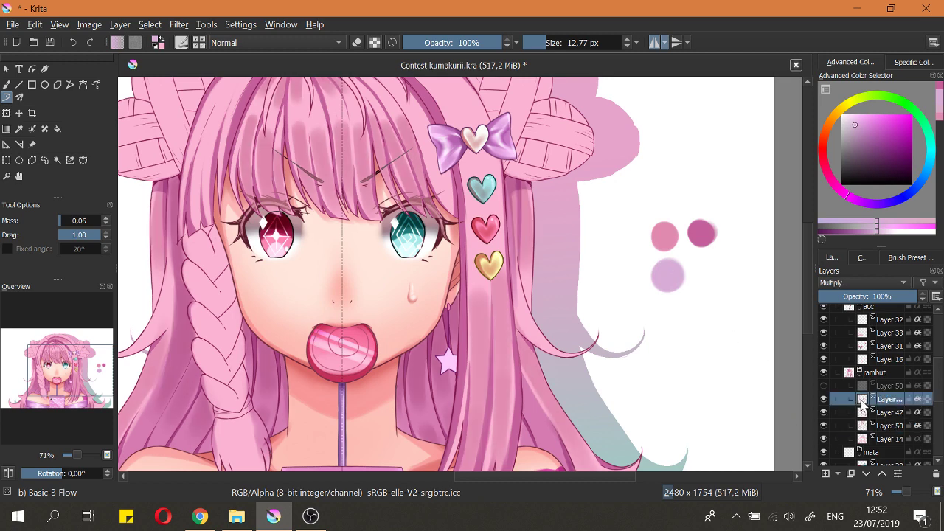
pyautogui.hotkey('ctrl', 'z')
# Step: Try shading the outer strand beside the heart clips in lavender on Layer 48, and undo the strokes
pyautogui.moveTo(496, 196)
pyautogui.mouseDown()
pyautogui.moveTo(544, 188)
pyautogui.moveTo(537, 258)
pyautogui.mouseUp()
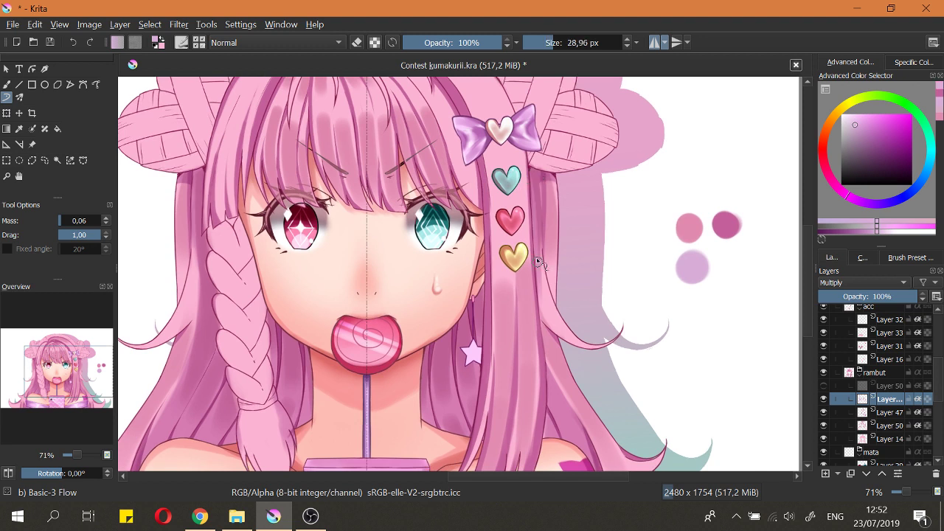
pyautogui.scroll(1, 545, 200)
pyautogui.moveTo(547, 183); pyautogui.dragTo(550, 233)
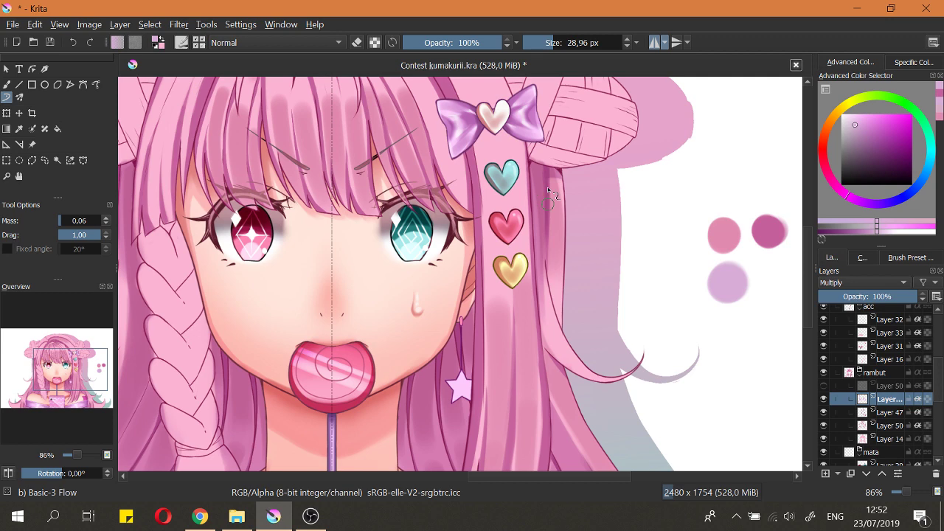
pyautogui.hotkey('ctrl', 'z')
pyautogui.press('e')
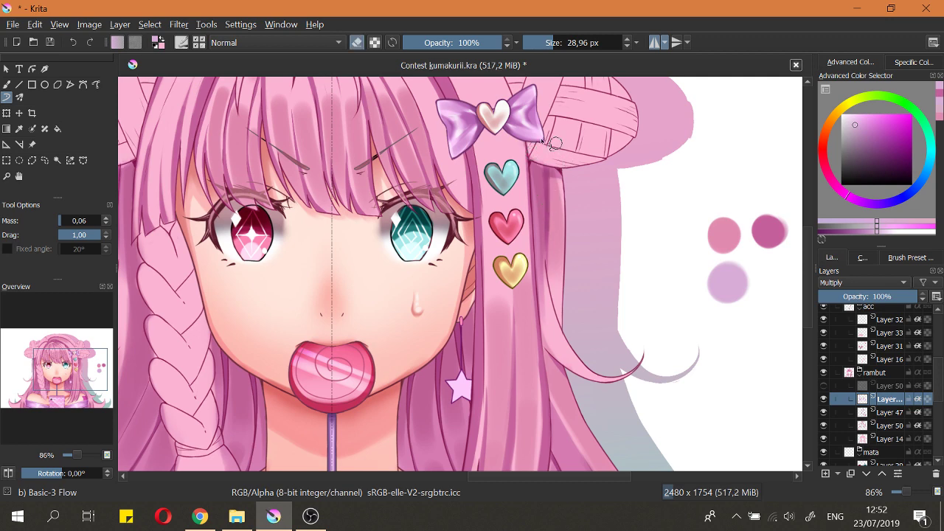
pyautogui.scroll(-4, 535, 156)
pyautogui.scroll(3, 539, 168)
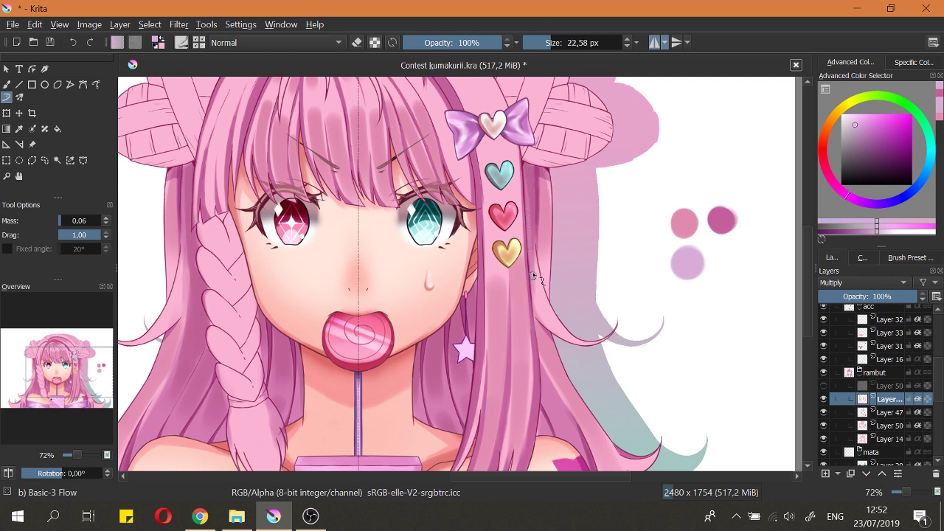
pyautogui.press('[')
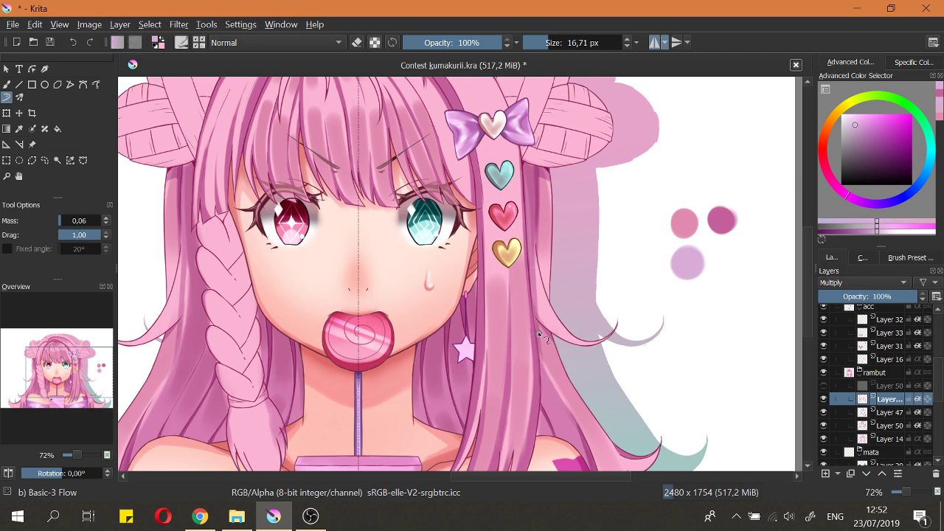
pyautogui.scroll(-3, 522, 218)
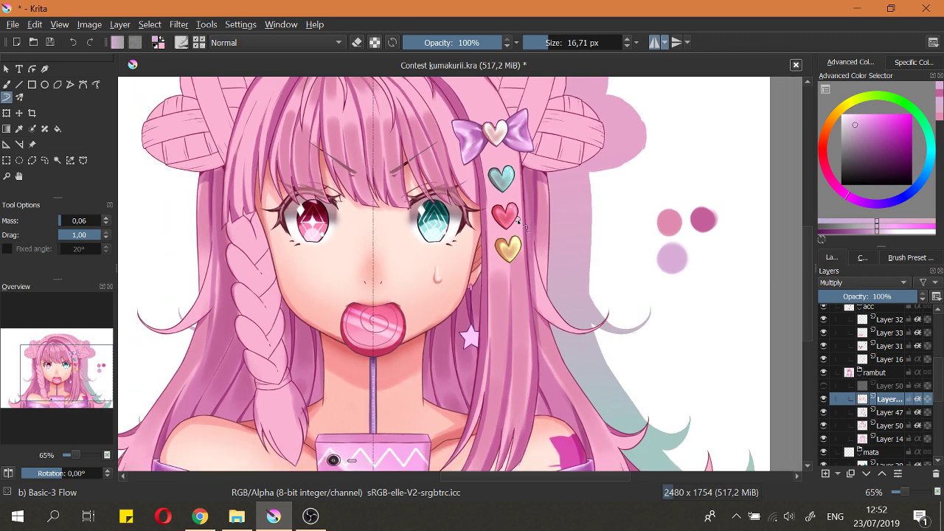
pyautogui.hotkey('ctrl', 'z')
pyautogui.hotkey('ctrl', 'z')
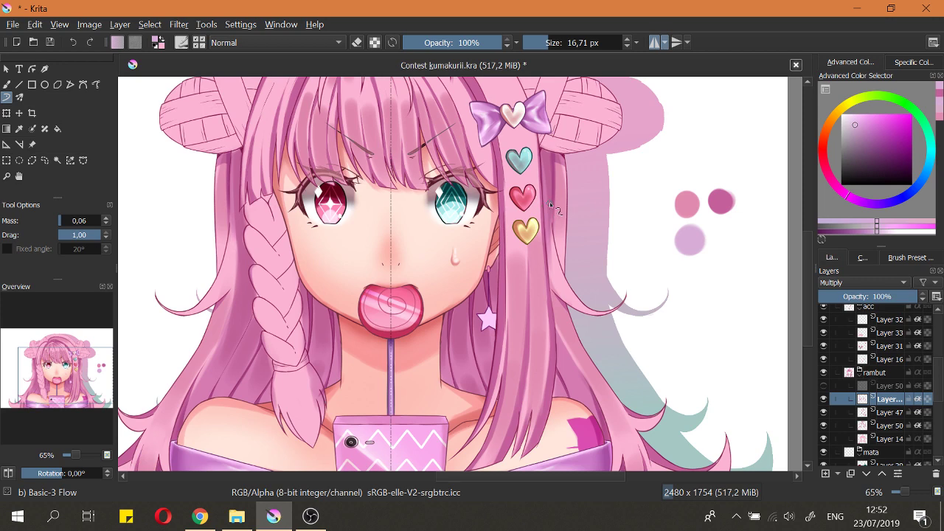
# Step: Try erasing along the edge of the outer strand beside the heart clips with a larger brush, and undo it
pyautogui.scroll(2, 551, 230)
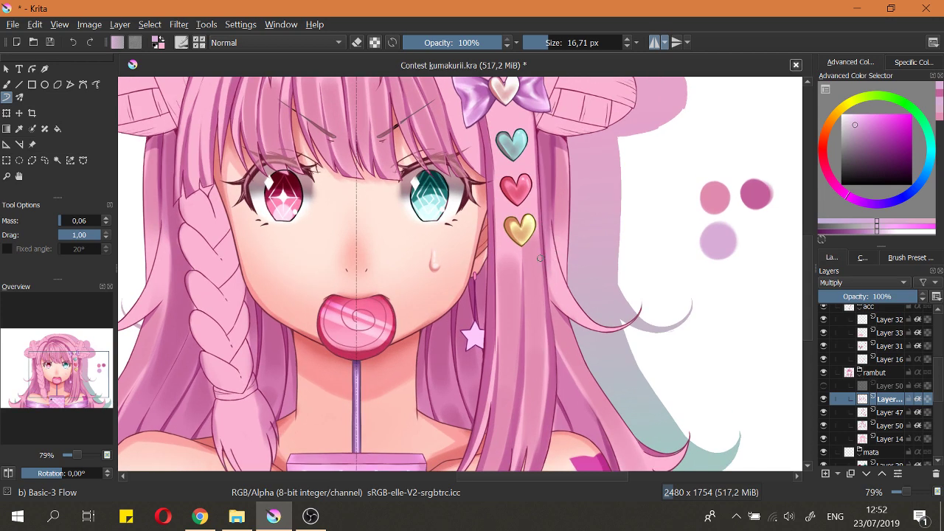
pyautogui.moveTo(546, 254); pyautogui.dragTo(554, 257)
pyautogui.press('e')
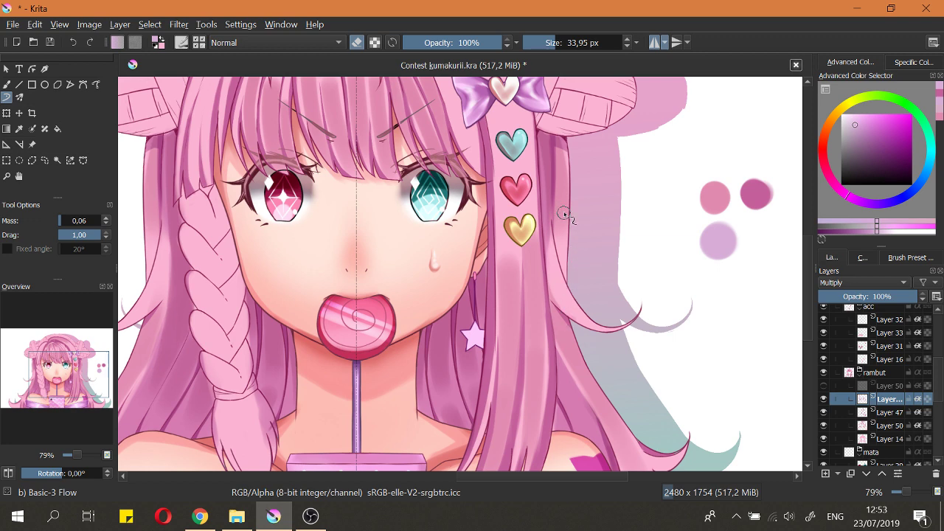
pyautogui.moveTo(568, 214); pyautogui.dragTo(561, 275)
pyautogui.scroll(-3, 540, 208)
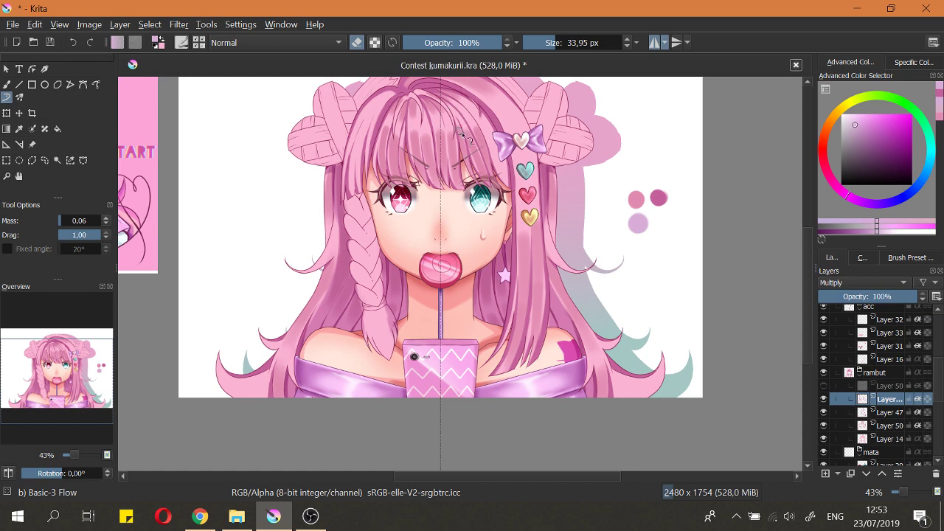
pyautogui.hotkey('ctrl', 'z')
# Step: Save the document and check the whole illustration at an angle, resetting the canvas rotation and fitting the page
pyautogui.scroll(-2, 540, 207)
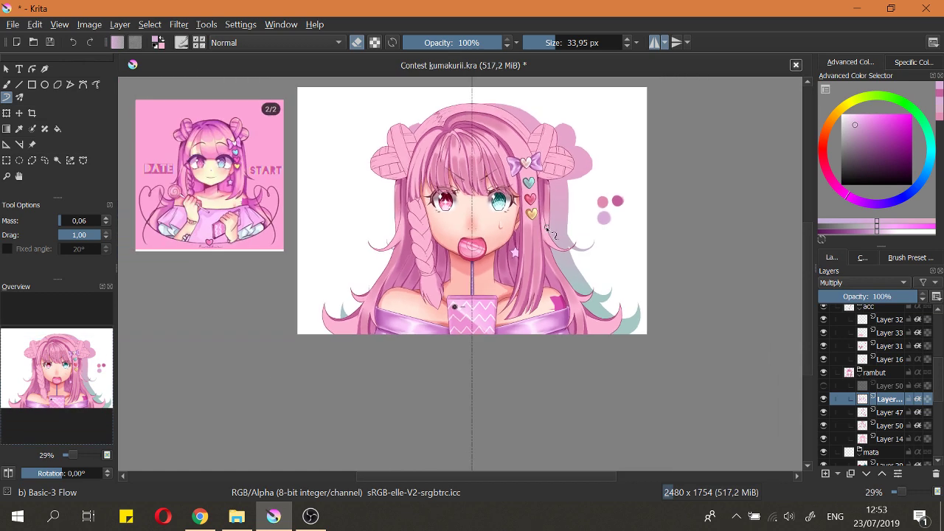
pyautogui.hotkey('ctrl', 's')
pyautogui.press('2')
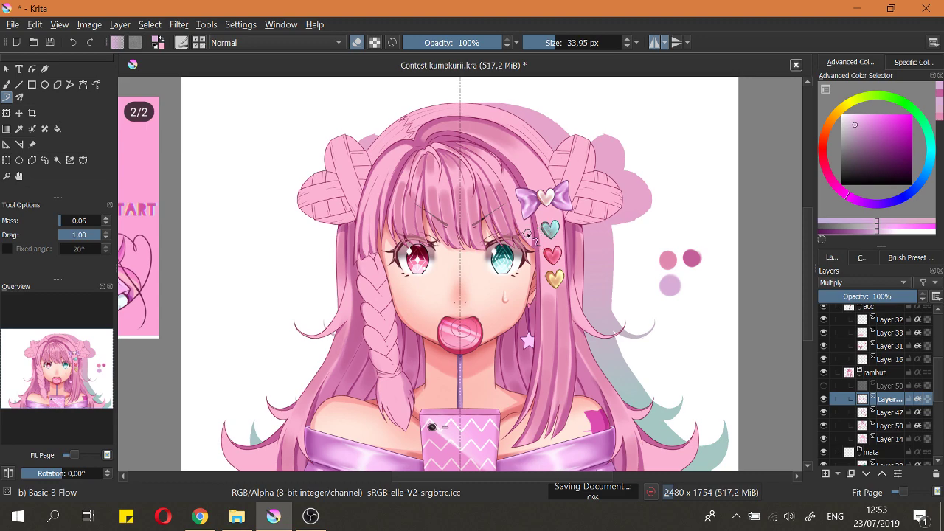
pyautogui.scroll(-1, 528, 235)
pyautogui.moveTo(532, 248)
pyautogui.mouseDown()
pyautogui.moveTo(538, 194)
pyautogui.moveTo(431, 148)
pyautogui.moveTo(649, 247)
pyautogui.mouseUp()
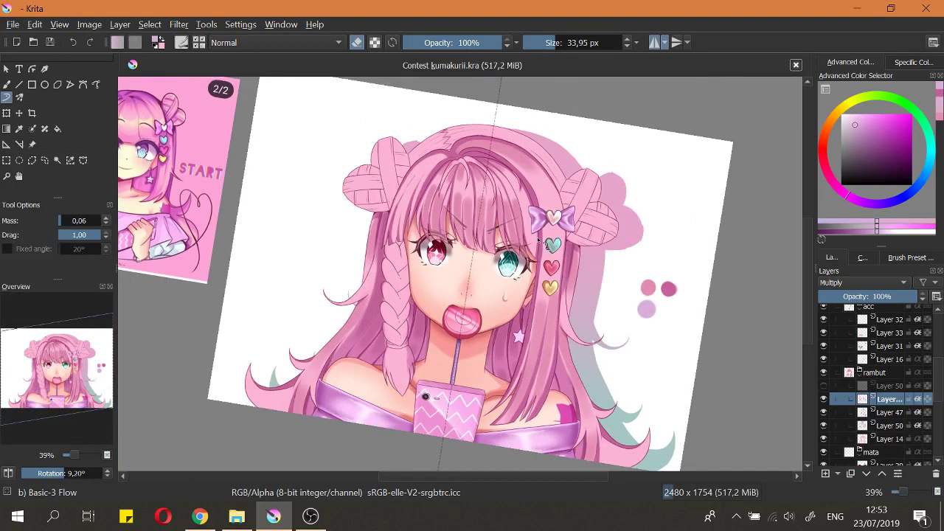
pyautogui.moveTo(548, 244); pyautogui.dragTo(546, 253)
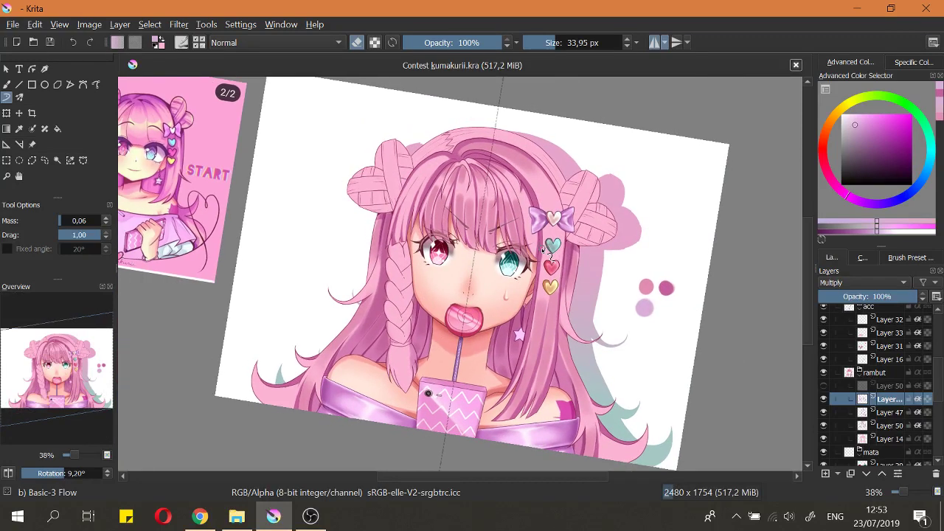
pyautogui.press('5')
pyautogui.press('2')
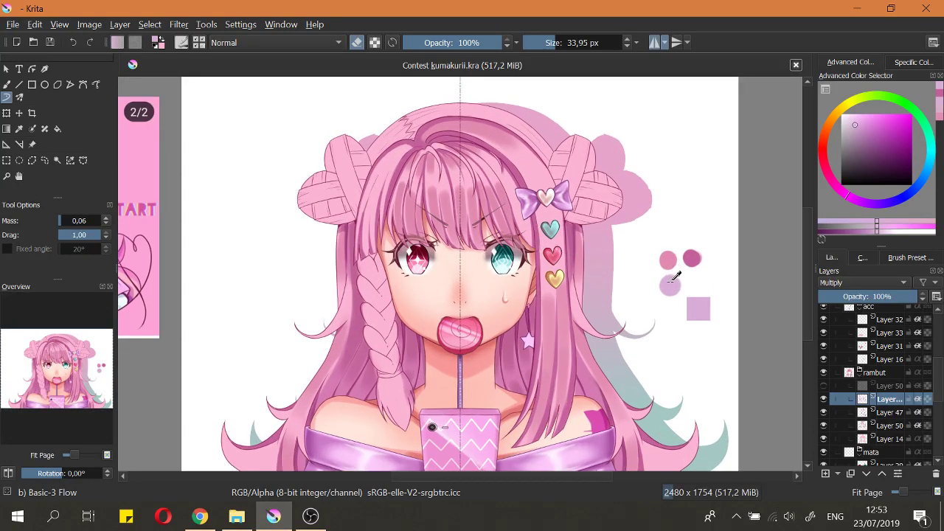
# Step: Sample the dark pink swatch and try shading the outer strand beside the braid on the Multiply layer
pyautogui.keyDown('ctrl'); pyautogui.click(693, 256); pyautogui.keyUp('ctrl')
pyautogui.moveTo(504, 297); pyautogui.dragTo(536, 287)
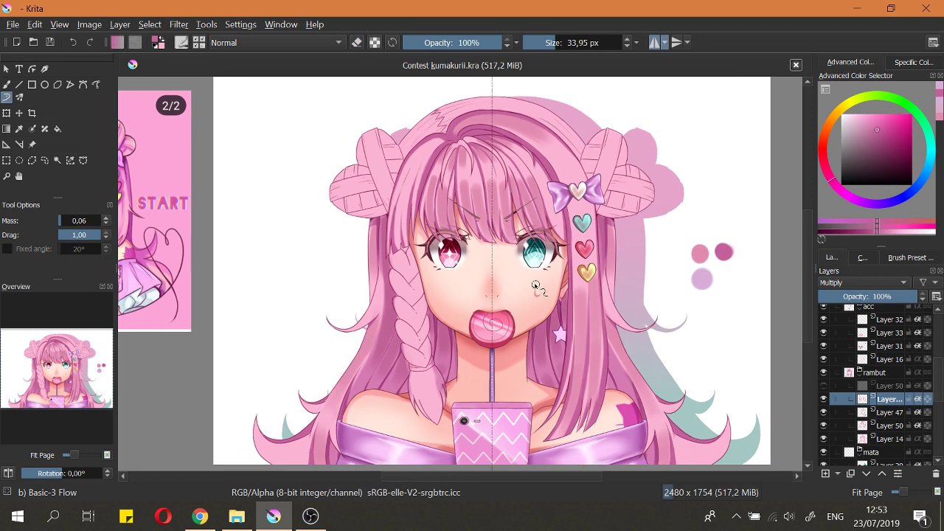
pyautogui.moveTo(400, 307)
pyautogui.mouseDown()
pyautogui.moveTo(382, 273)
pyautogui.moveTo(379, 302)
pyautogui.mouseUp()
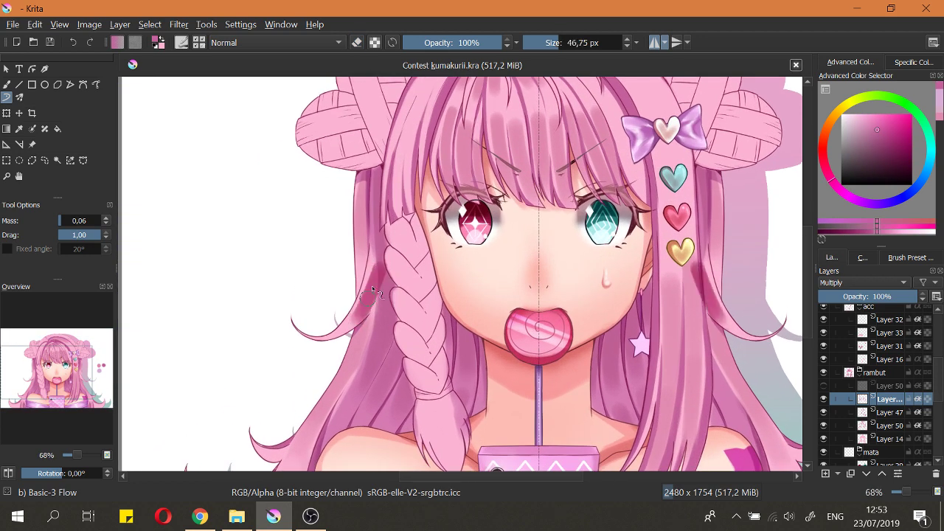
pyautogui.scroll(-2, 341, 316)
pyautogui.scroll(-1, 573, 337)
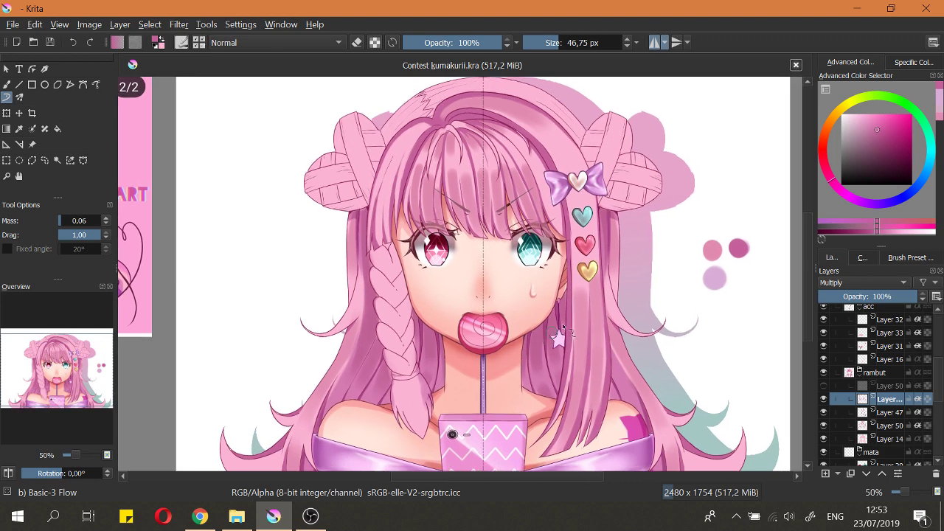
# Step: Compare the hair shading by hiding and showing Layer 50 and Layer 47, and make Layer 47 active
pyautogui.click(860, 429)
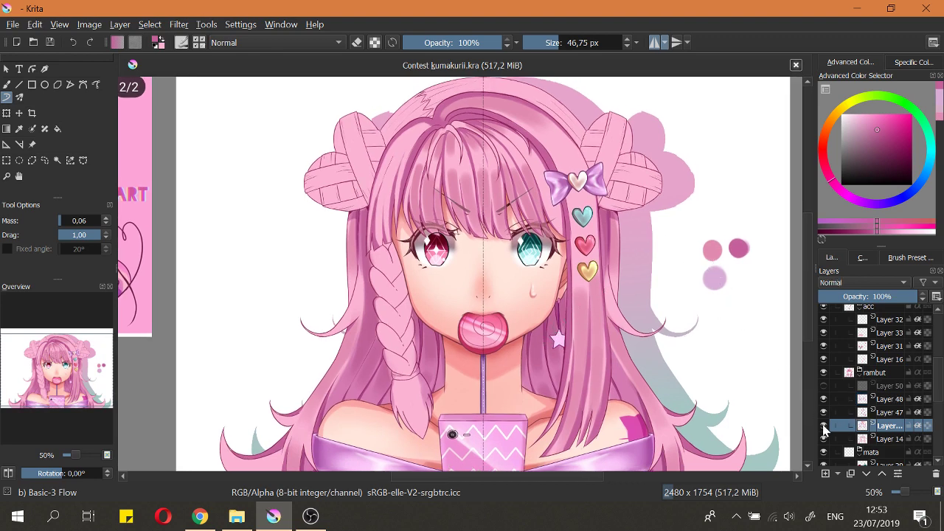
pyautogui.click(824, 426)
pyautogui.click(824, 426)
pyautogui.click(847, 413)
pyautogui.click(824, 412)
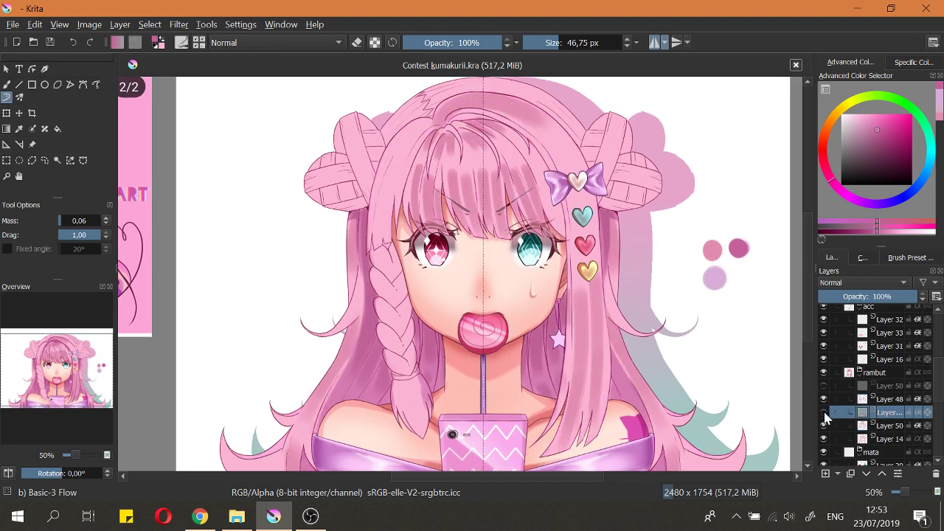
pyautogui.click(823, 412)
# Step: Shade the underside of the upper curled hair tip beside the braid on Layer 47, reducing the brush to 21,10 px
pyautogui.scroll(1, 415, 294)
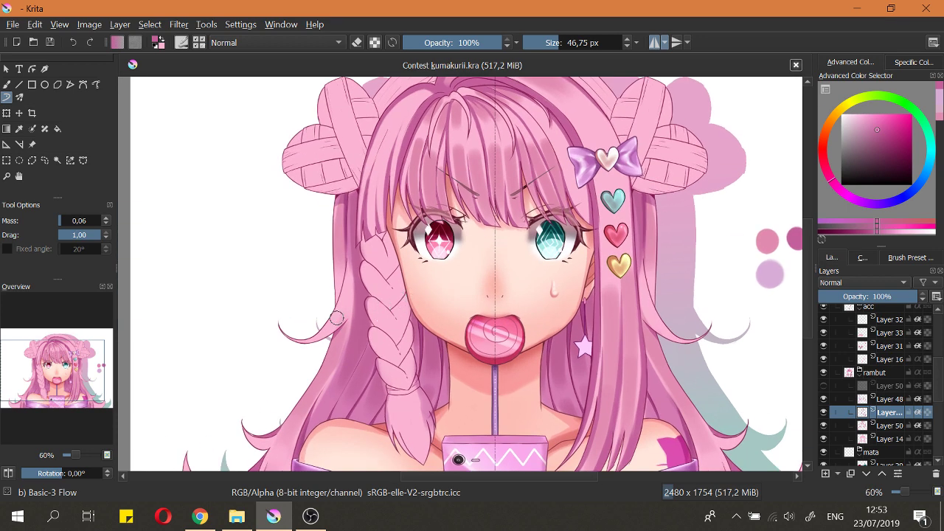
pyautogui.keyDown('shift'); pyautogui.moveTo(346, 333); pyautogui.dragTo(337, 329); pyautogui.keyUp('shift')
pyautogui.scroll(2, 337, 328)
pyautogui.moveTo(262, 338); pyautogui.dragTo(331, 319)
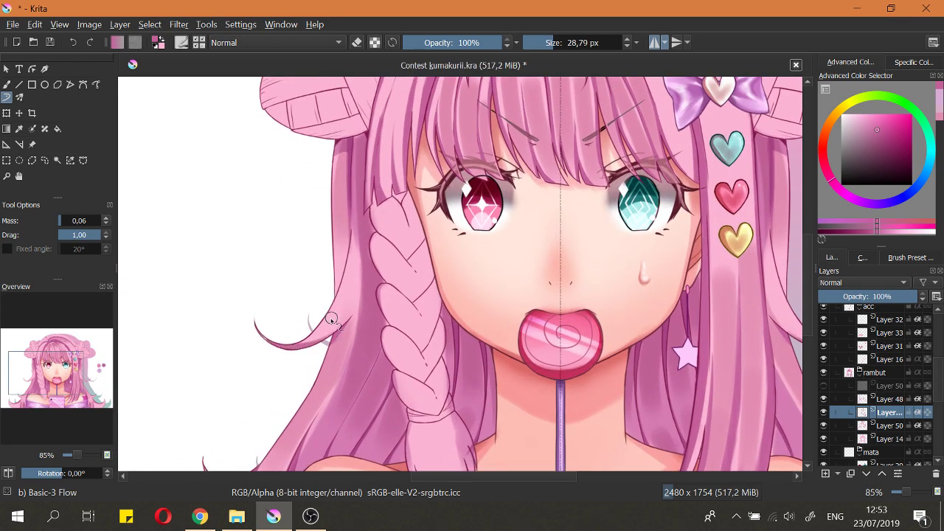
pyautogui.press('[')
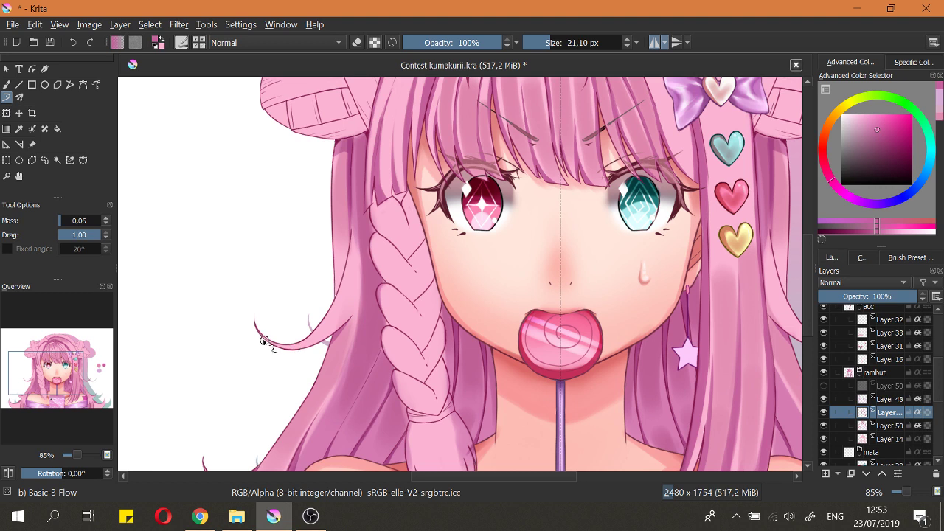
pyautogui.moveTo(264, 340)
pyautogui.mouseDown()
pyautogui.moveTo(319, 352)
pyautogui.moveTo(348, 313)
pyautogui.moveTo(325, 330)
pyautogui.moveTo(352, 310)
pyautogui.mouseUp()
pyautogui.hotkey('ctrl', 'z')
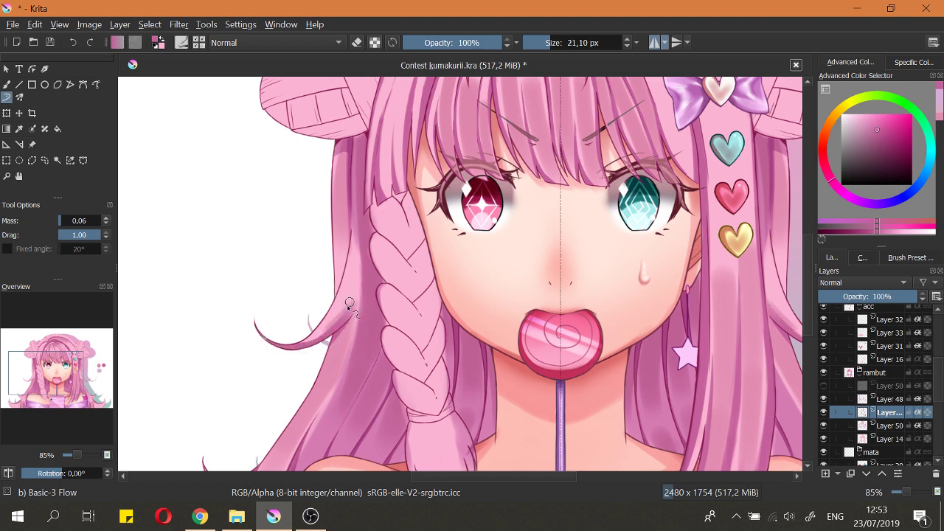
# Step: Refine the dark pink shadow where the upper curled tip joins the outer strand, using a 16,52 px brush
pyautogui.press('e')
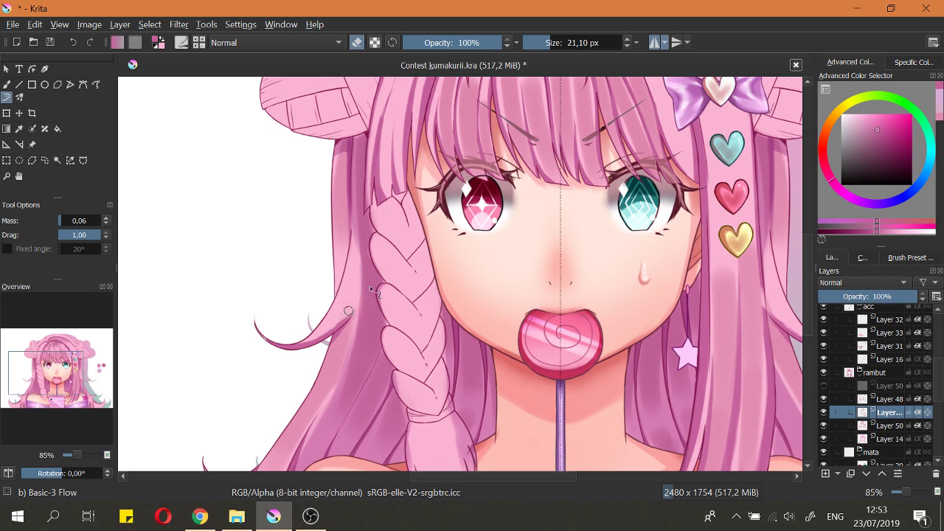
pyautogui.scroll(2, 309, 336)
pyautogui.press('e')
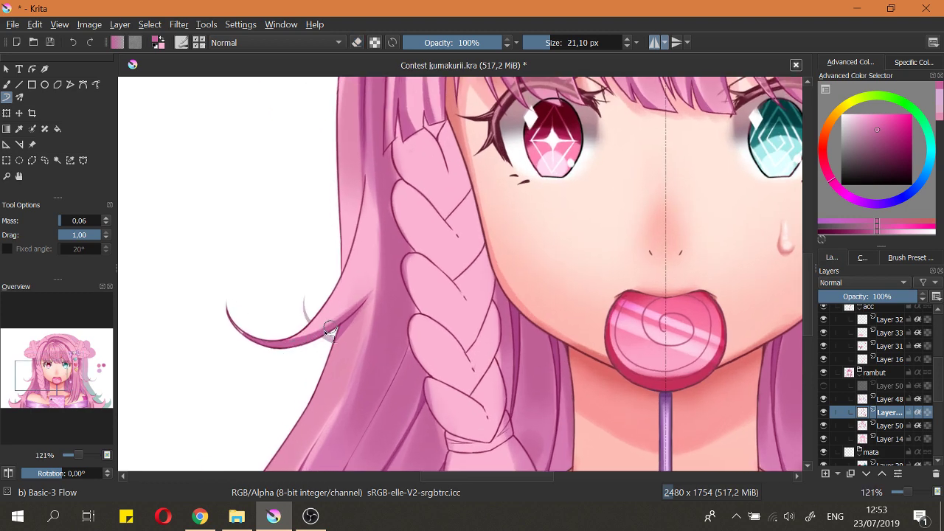
pyautogui.moveTo(291, 344)
pyautogui.mouseDown()
pyautogui.moveTo(352, 314)
pyautogui.moveTo(330, 328)
pyautogui.moveTo(357, 313)
pyautogui.mouseUp()
pyautogui.scroll(-5, 270, 355)
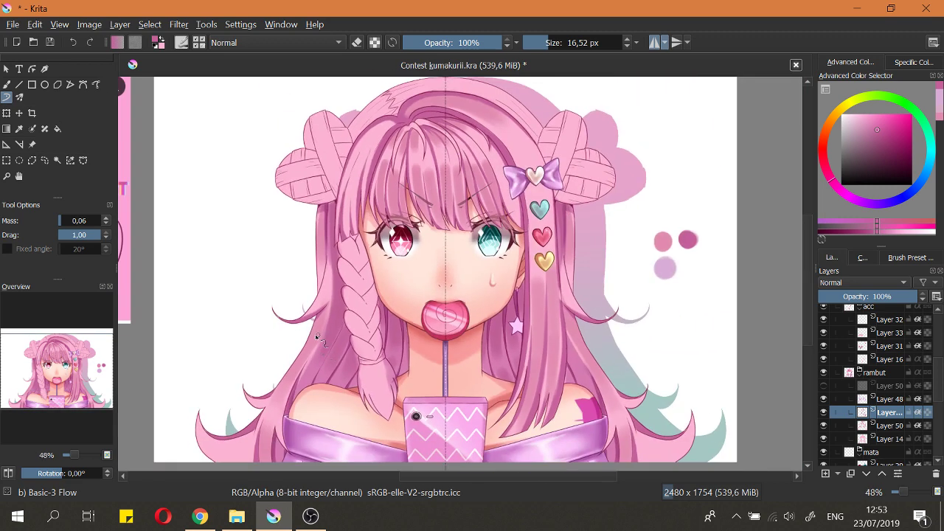
# Step: Shade the small middle curled tip above the shoulder in dark pink with the 16,52 px brush
pyautogui.scroll(-1, 318, 336)
pyautogui.scroll(4, 317, 332)
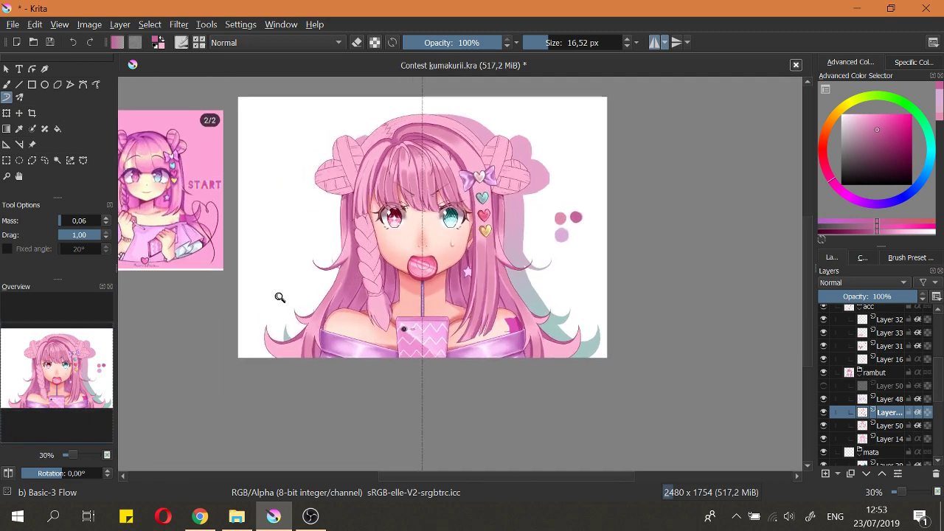
pyautogui.scroll(-3, 316, 317)
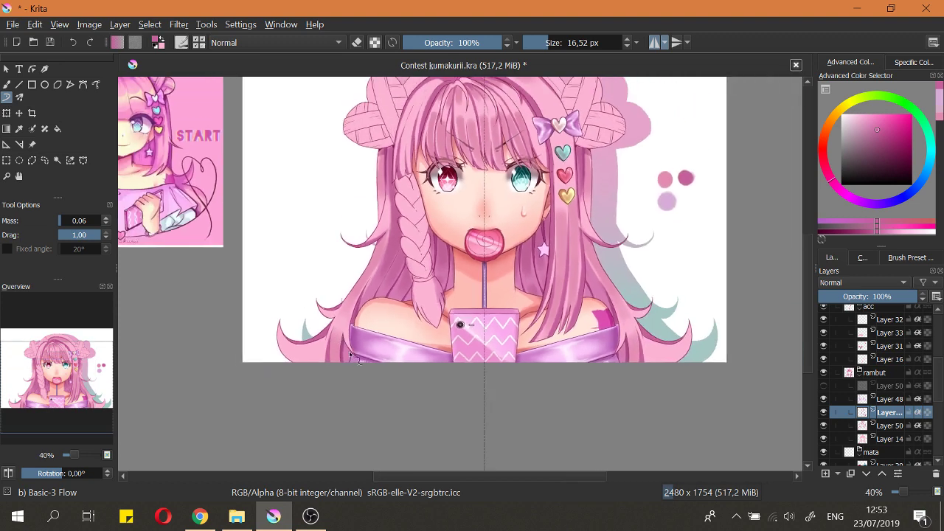
pyautogui.scroll(3, 309, 239)
pyautogui.scroll(3, 310, 239)
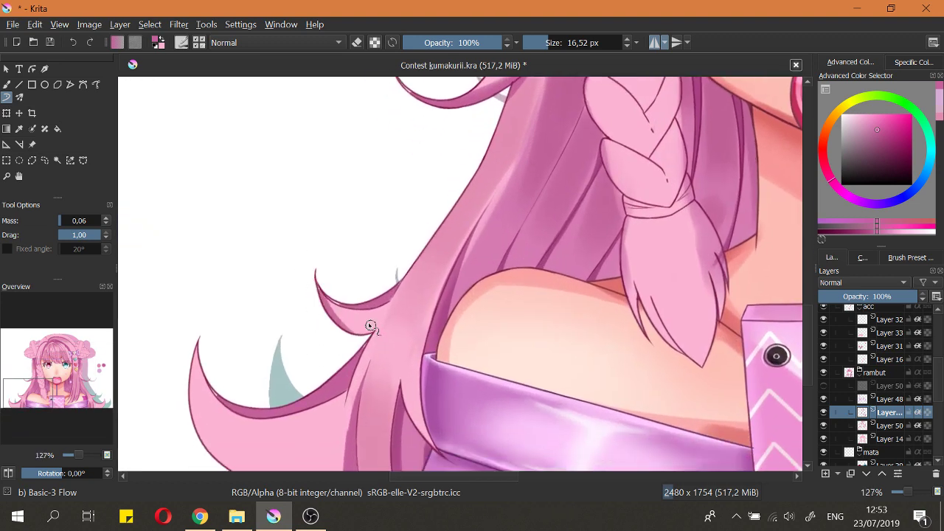
pyautogui.moveTo(317, 279)
pyautogui.mouseDown()
pyautogui.moveTo(339, 328)
pyautogui.moveTo(370, 321)
pyautogui.mouseUp()
pyautogui.scroll(-4, 320, 301)
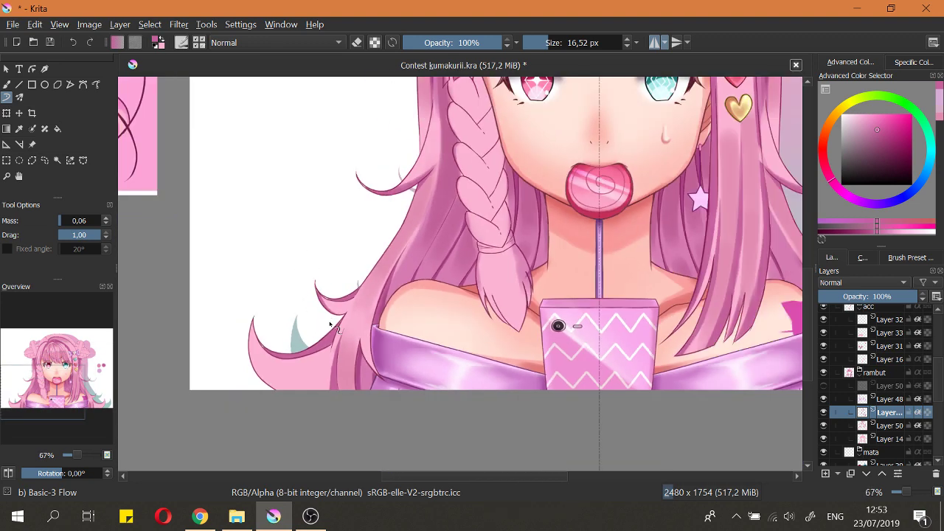
# Step: Try shading the lowest curled tip on Layer 47 with a 31,04 px brush, and undo the strokes
pyautogui.scroll(2, 324, 317)
pyautogui.keyDown('shift'); pyautogui.moveTo(255, 310); pyautogui.dragTo(261, 310); pyautogui.keyUp('shift')
pyautogui.moveTo(261, 277)
pyautogui.mouseDown()
pyautogui.moveTo(263, 334)
pyautogui.moveTo(263, 267)
pyautogui.mouseUp()
pyautogui.hotkey('ctrl', 'z')
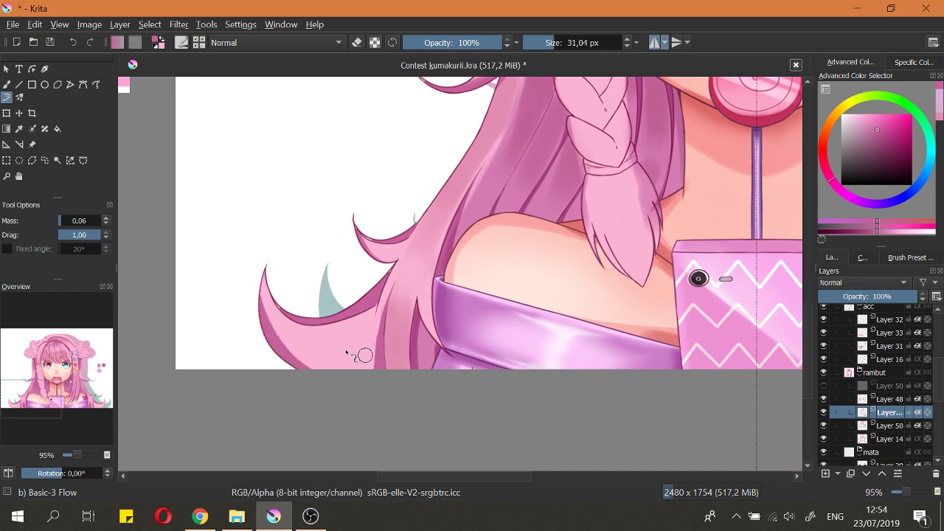
pyautogui.hotkey('ctrl', 'z')
pyautogui.moveTo(263, 337); pyautogui.dragTo(370, 376)
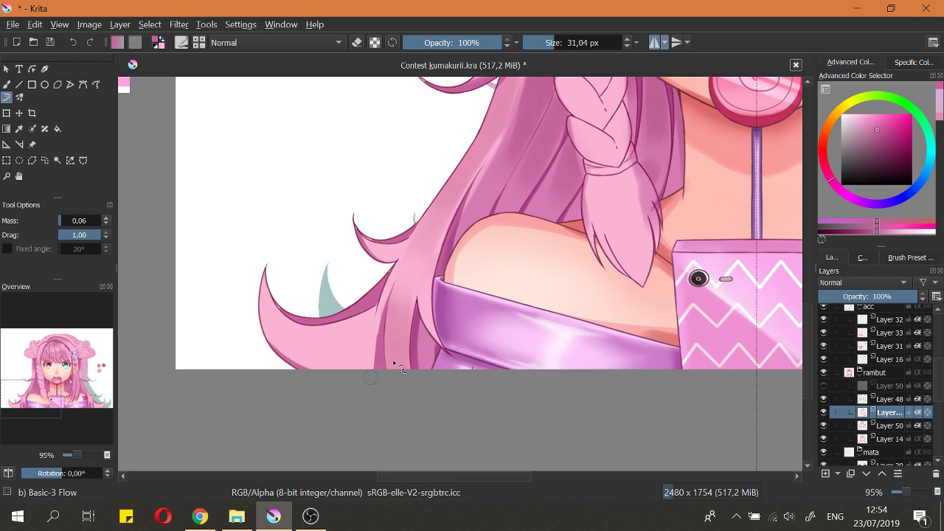
pyautogui.moveTo(292, 284)
pyautogui.mouseDown()
pyautogui.moveTo(325, 320)
pyautogui.moveTo(267, 242)
pyautogui.mouseUp()
pyautogui.moveTo(277, 260)
pyautogui.mouseDown()
pyautogui.moveTo(272, 328)
pyautogui.moveTo(290, 366)
pyautogui.mouseUp()
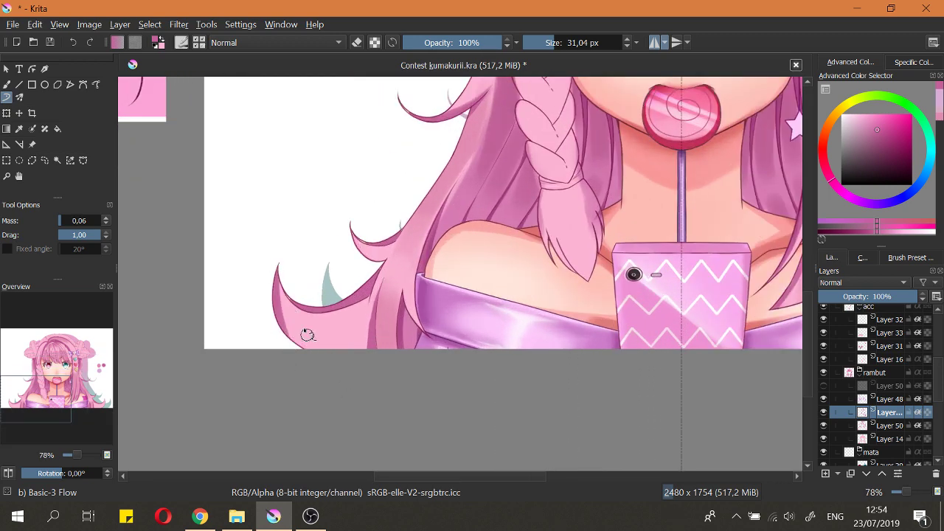
pyautogui.hotkey('ctrl', 'z')
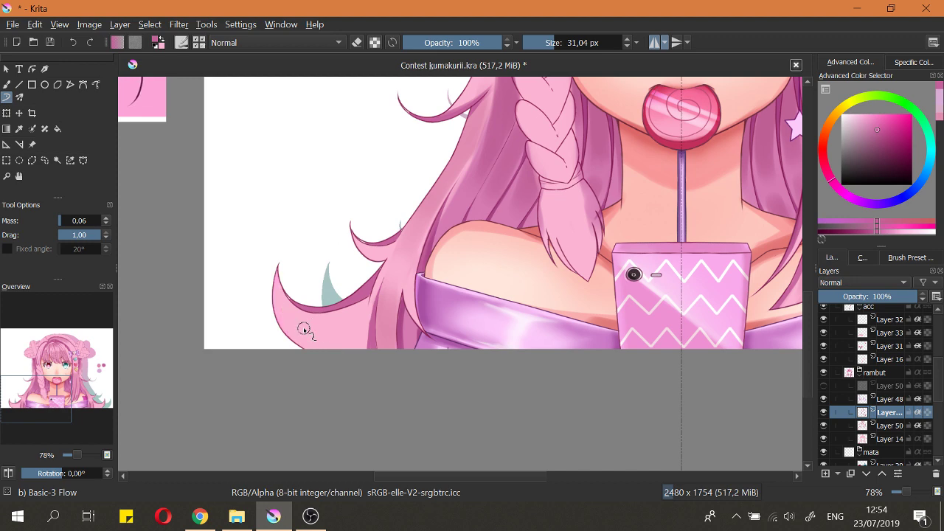
# Step: Fit the page and compare the overall hair shading with the reference picture
pyautogui.scroll(-5, 304, 330)
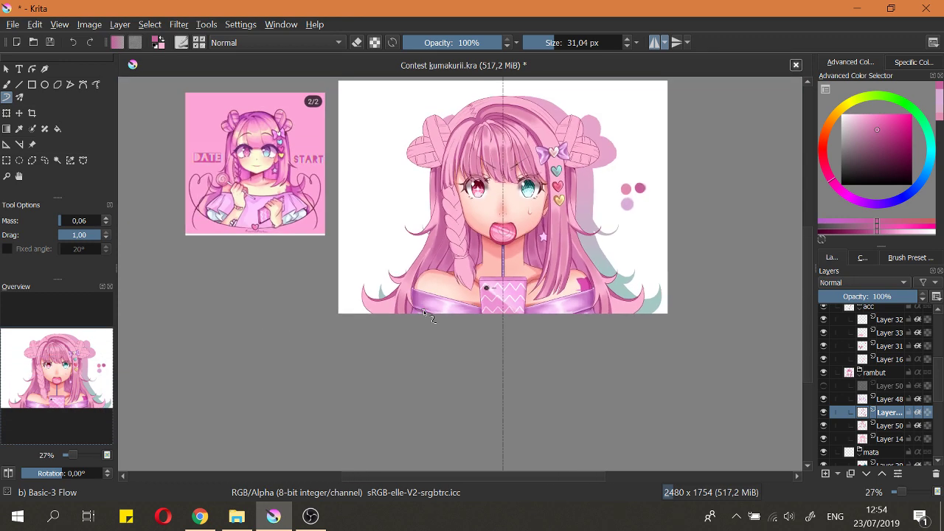
pyautogui.press('2')
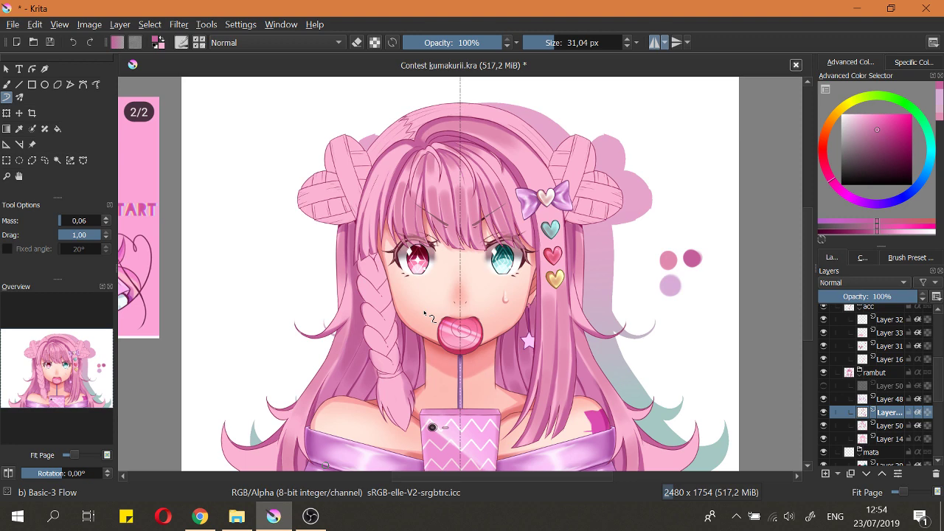
pyautogui.moveTo(399, 365); pyautogui.dragTo(588, 316)
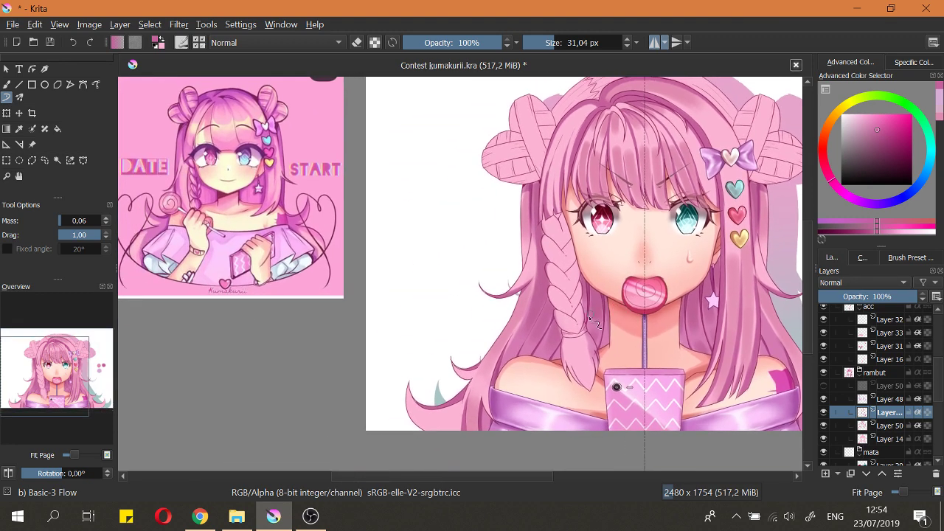
pyautogui.moveTo(565, 356); pyautogui.dragTo(559, 335)
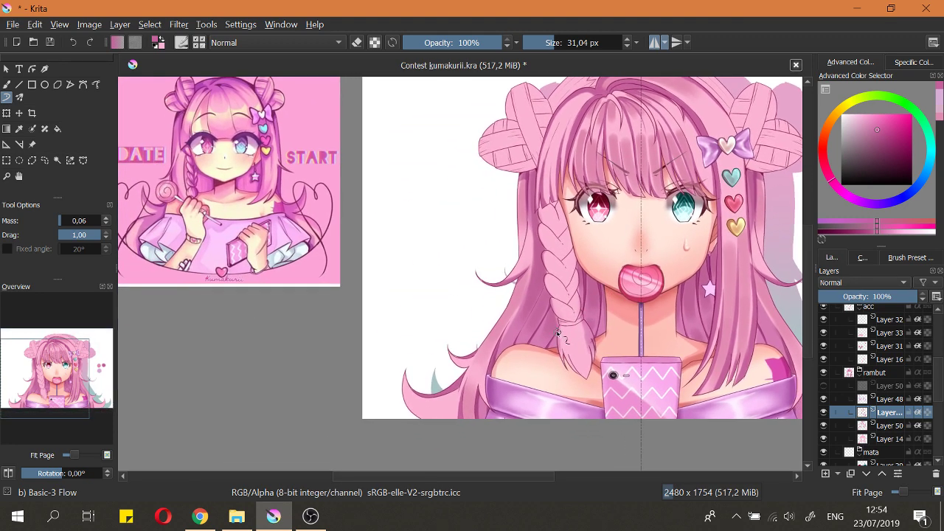
pyautogui.moveTo(464, 403); pyautogui.dragTo(438, 368)
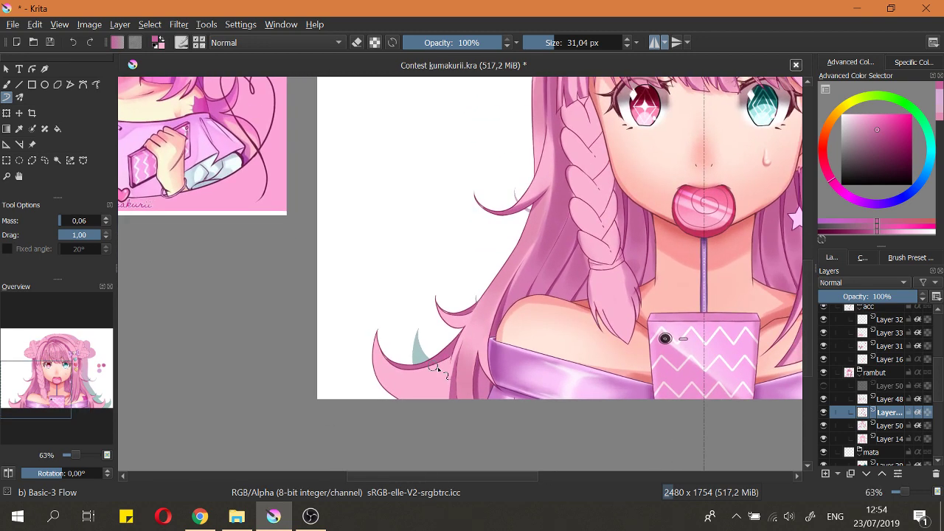
pyautogui.moveTo(527, 294); pyautogui.dragTo(539, 311)
# Step: Sample the lavender swatch and shade the lowest curled tip on Multiply Layer 48 with a 49,17 px brush
pyautogui.click(848, 401)
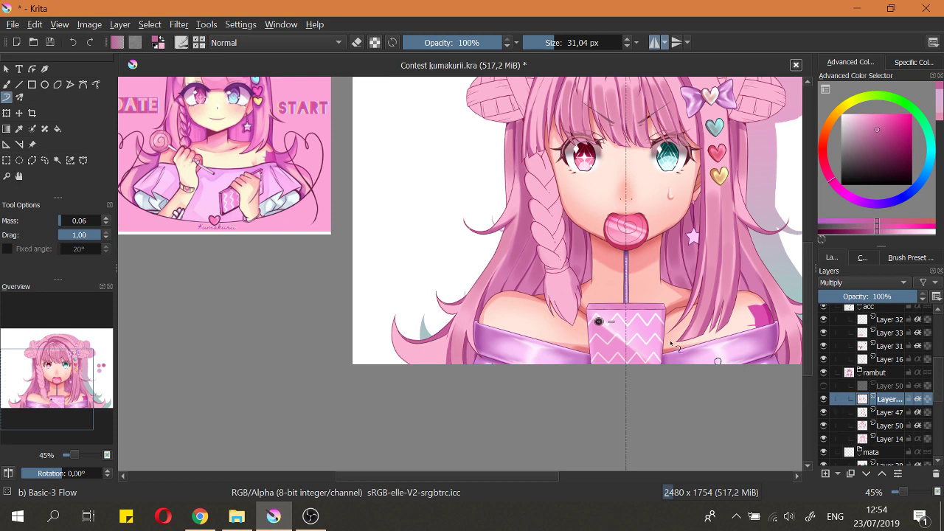
pyautogui.moveTo(668, 342); pyautogui.dragTo(526, 363)
pyautogui.keyDown('ctrl'); pyautogui.click(692, 204); pyautogui.keyUp('ctrl')
pyautogui.moveTo(247, 342)
pyautogui.mouseDown()
pyautogui.moveTo(247, 329)
pyautogui.moveTo(293, 393)
pyautogui.moveTo(342, 390)
pyautogui.moveTo(281, 343)
pyautogui.moveTo(332, 378)
pyautogui.moveTo(350, 360)
pyautogui.mouseUp()
pyautogui.hotkey('ctrl', 'z')
pyautogui.hotkey('ctrl', 'z')
pyautogui.moveTo(257, 334)
pyautogui.mouseDown()
pyautogui.moveTo(312, 363)
pyautogui.moveTo(347, 351)
pyautogui.mouseUp()
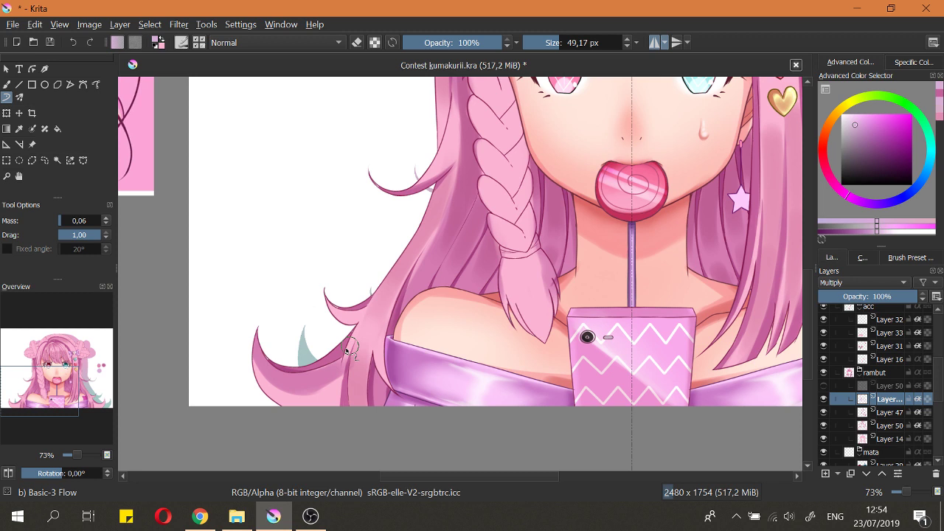
# Step: Shade the middle curled tip in lavender and deepen the lowest tip's shadow with a 35,42 px brush
pyautogui.keyDown('shift'); pyautogui.moveTo(359, 317); pyautogui.dragTo(352, 317); pyautogui.keyUp('shift')
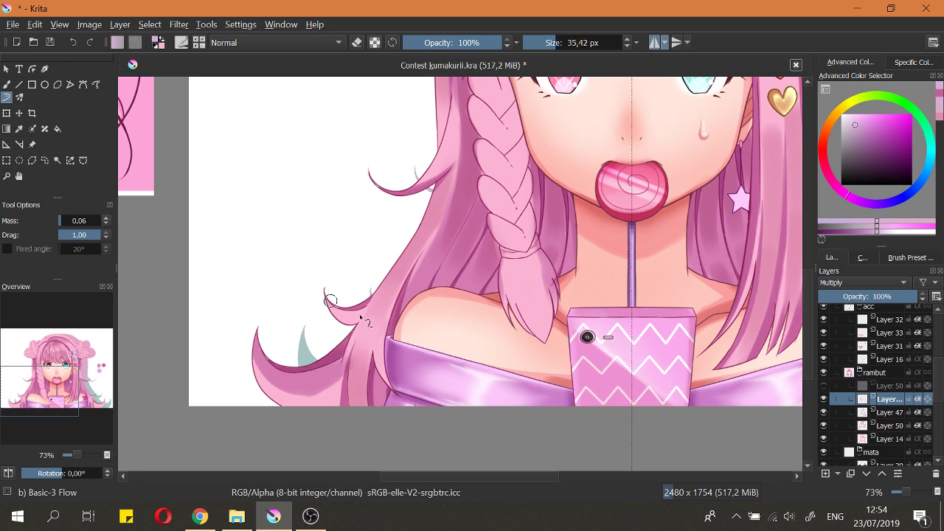
pyautogui.moveTo(330, 301); pyautogui.dragTo(373, 297)
pyautogui.press('e')
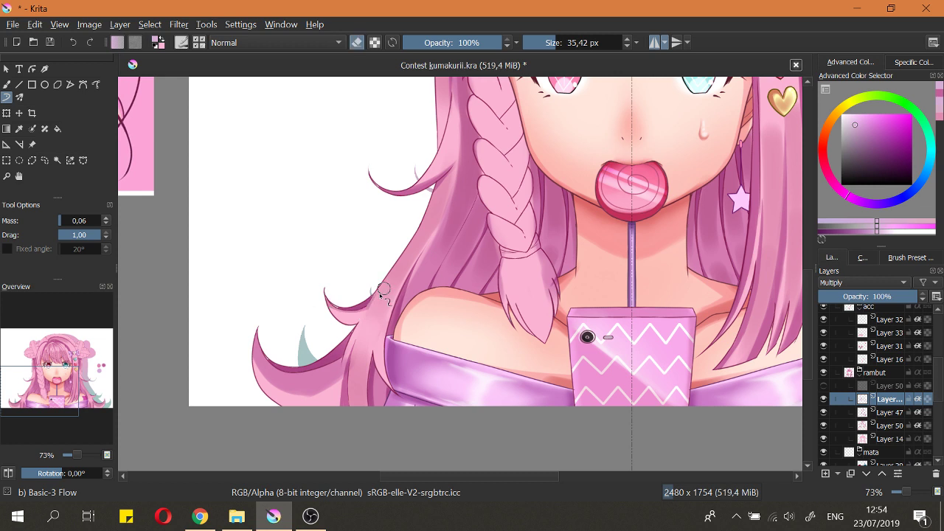
pyautogui.press('e')
pyautogui.moveTo(342, 381); pyautogui.dragTo(293, 389)
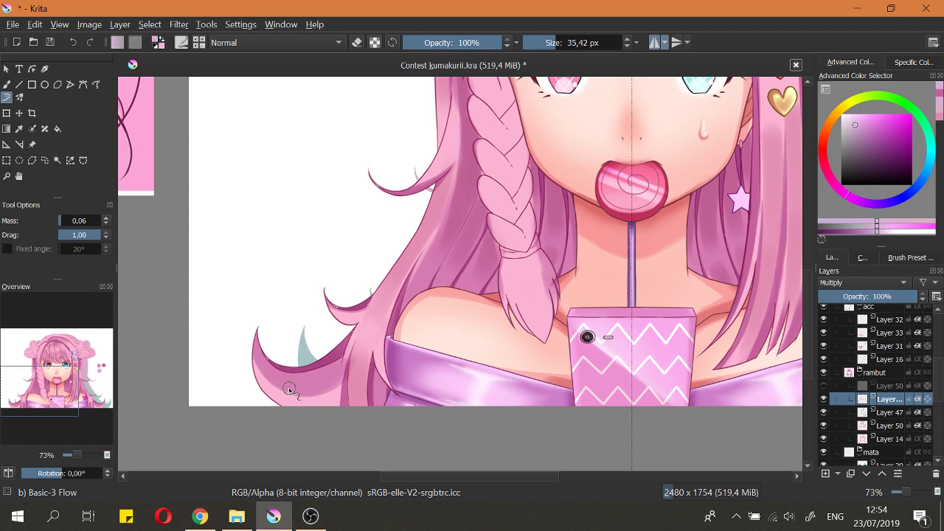
pyautogui.press('e')
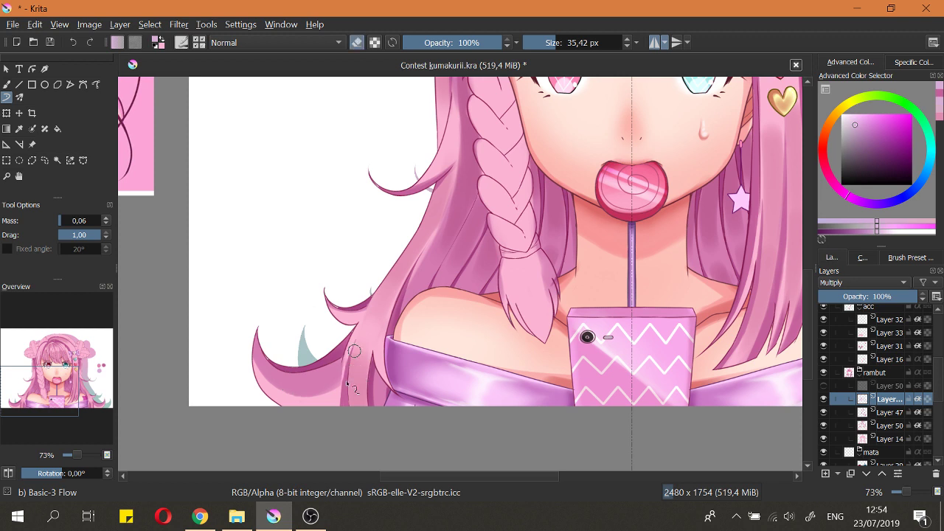
pyautogui.press('e')
# Step: Add lavender shading on the upper outer strand, turn off horizontal mirroring, and shade the hair beneath the yellow heart clip
pyautogui.moveTo(411, 189)
pyautogui.mouseDown()
pyautogui.moveTo(386, 261)
pyautogui.moveTo(426, 225)
pyautogui.mouseUp()
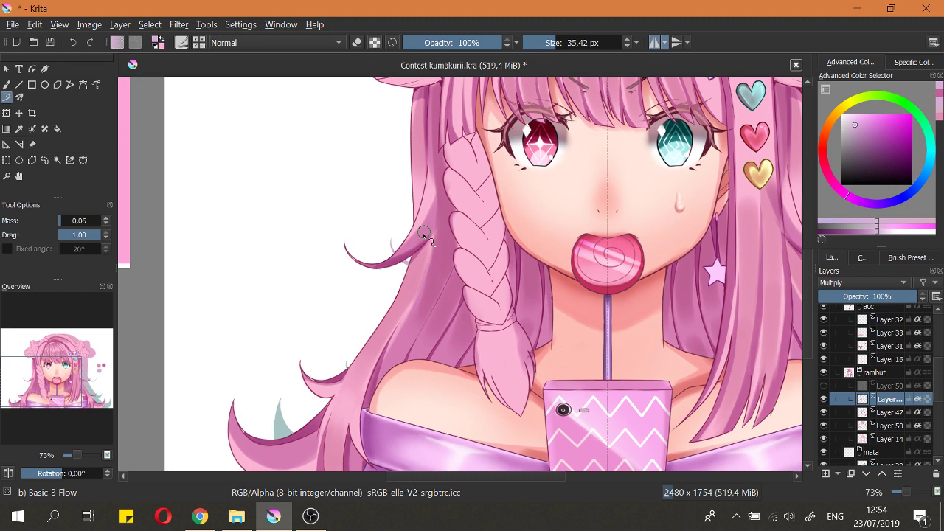
pyautogui.moveTo(368, 228); pyautogui.dragTo(291, 247)
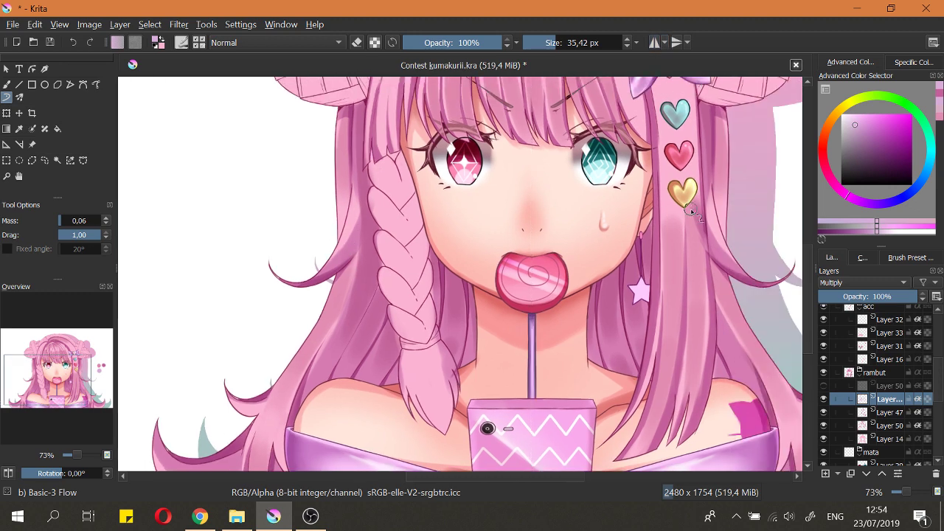
pyautogui.moveTo(696, 205); pyautogui.dragTo(697, 243)
pyautogui.moveTo(631, 235); pyautogui.dragTo(582, 182)
pyautogui.moveTo(582, 181)
pyautogui.mouseDown()
pyautogui.moveTo(599, 219)
pyautogui.moveTo(626, 234)
pyautogui.mouseUp()
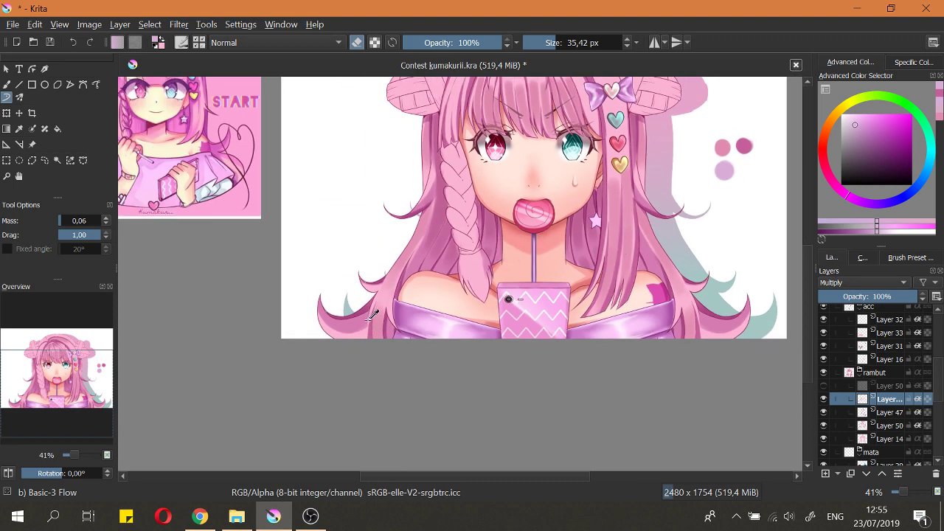
pyautogui.moveTo(367, 325); pyautogui.dragTo(360, 312)
pyautogui.moveTo(398, 343); pyautogui.dragTo(403, 368)
pyautogui.press('e')
# Step: Sample the pink swatch, make the lower Layer 50 active, and compare the curled tips with it hidden and shown
pyautogui.keyDown('ctrl'); pyautogui.click(726, 161); pyautogui.keyUp('ctrl')
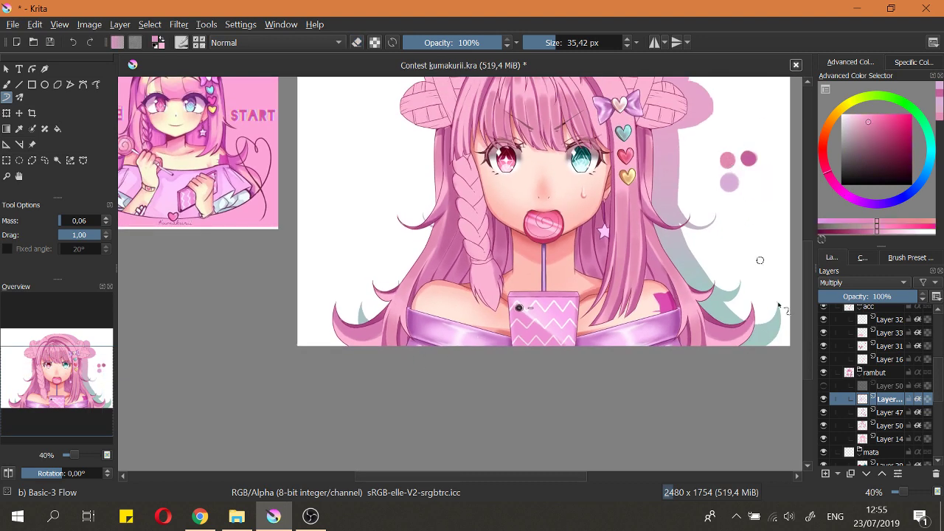
pyautogui.click(849, 427)
pyautogui.click(825, 426)
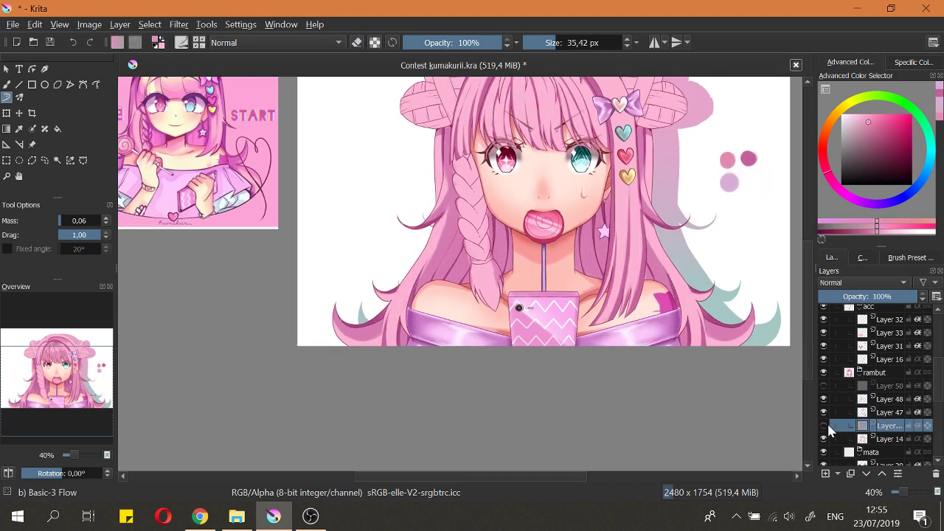
pyautogui.moveTo(399, 355); pyautogui.dragTo(370, 312)
pyautogui.moveTo(327, 285); pyautogui.dragTo(369, 326)
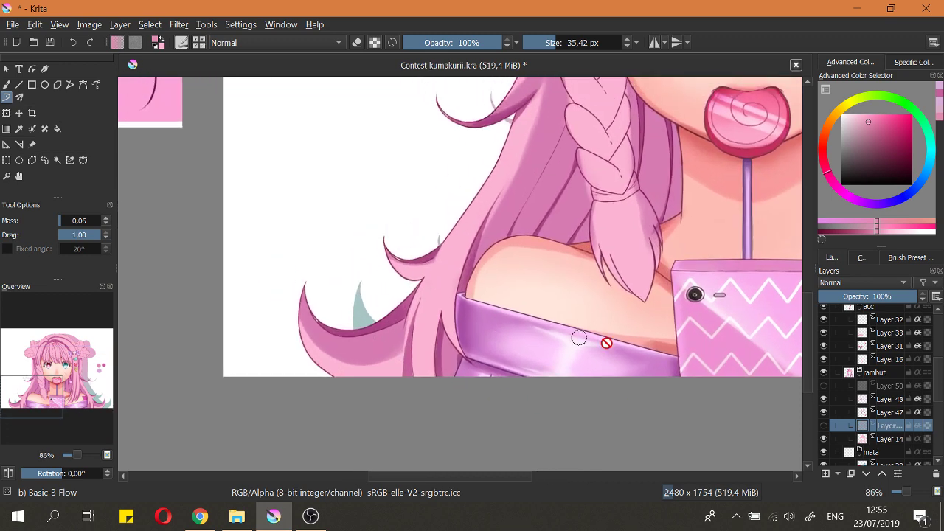
pyautogui.click(824, 425)
# Step: Turn horizontal mirroring back on and shade the lowest curled tip on Layer 50 in pink with a 102,40 px brush
pyautogui.moveTo(345, 378)
pyautogui.keyDown('shift'); pyautogui.mouseDown()
pyautogui.moveTo(371, 378)
pyautogui.moveTo(394, 344)
pyautogui.moveTo(350, 361)
pyautogui.moveTo(406, 342)
pyautogui.mouseUp(); pyautogui.keyUp('shift')
pyautogui.hotkey('ctrl', 'z')
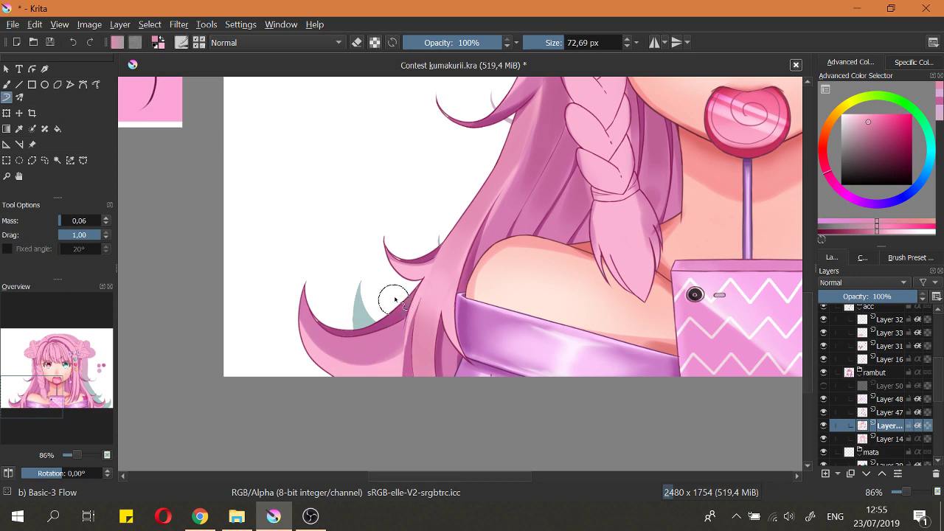
pyautogui.moveTo(389, 295); pyautogui.dragTo(400, 344)
pyautogui.click(653, 43)
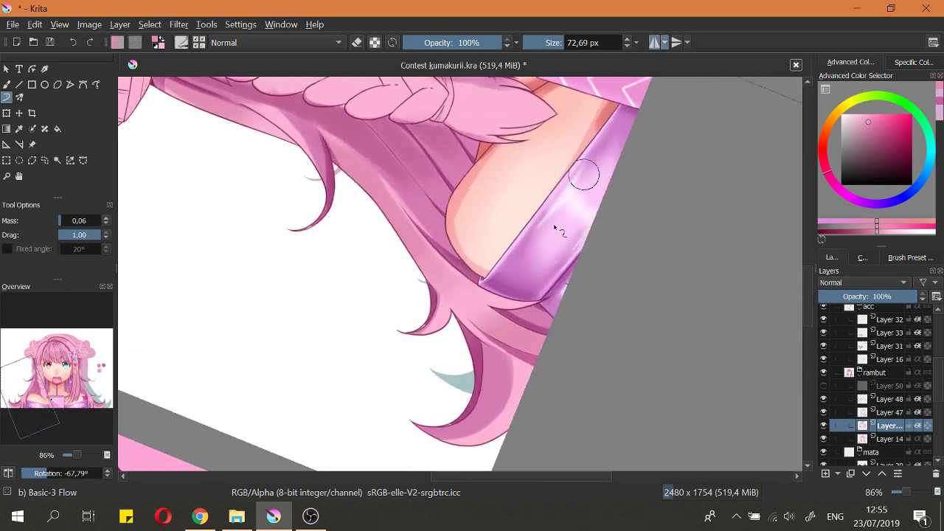
pyautogui.press(']')
pyautogui.press(']')
pyautogui.moveTo(512, 362); pyautogui.dragTo(500, 421)
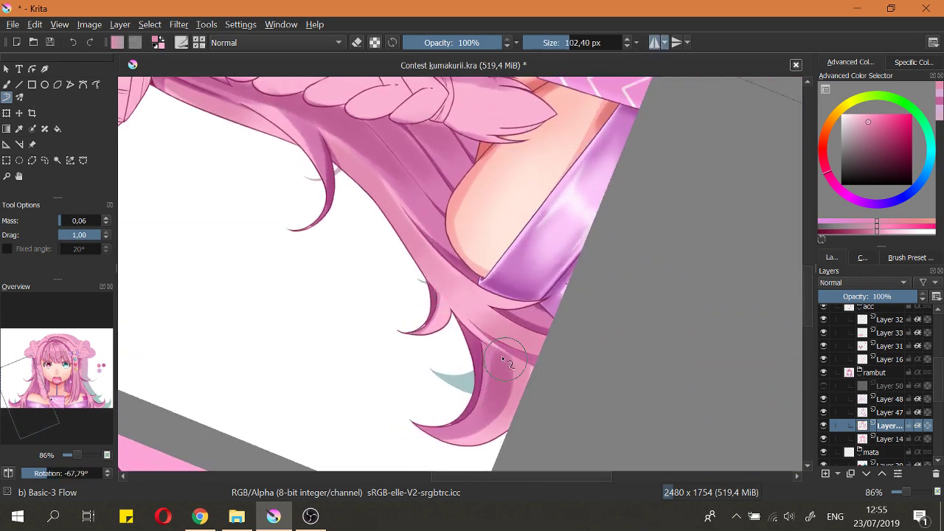
# Step: Shade the inner side of the middle curled tip in pink on the lower Layer 50 with a 45,02 px brush
pyautogui.keyDown('ctrl'); pyautogui.moveTo(509, 346); pyautogui.dragTo(504, 436); pyautogui.keyUp('ctrl')
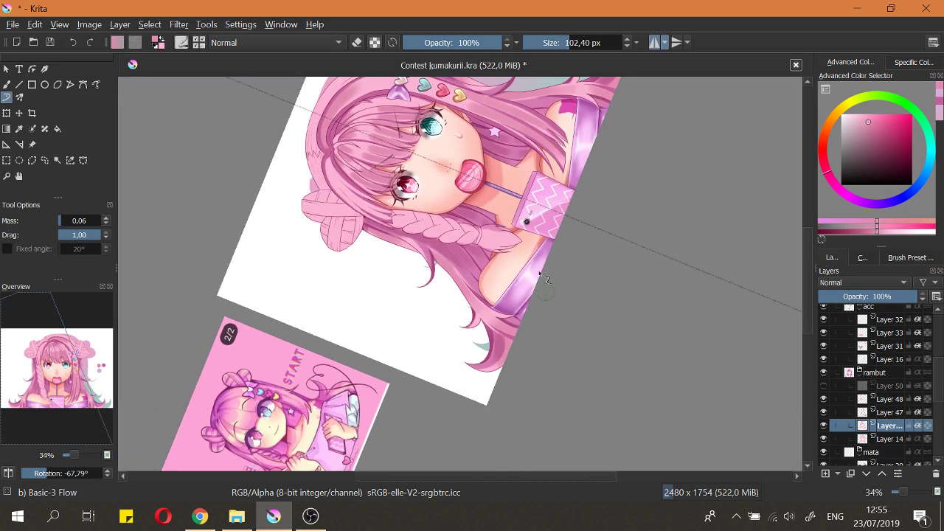
pyautogui.keyDown('ctrl'); pyautogui.moveTo(509, 365); pyautogui.dragTo(486, 310); pyautogui.keyUp('ctrl')
pyautogui.moveTo(484, 376)
pyautogui.keyDown('ctrl'); pyautogui.mouseDown()
pyautogui.moveTo(485, 350)
pyautogui.moveTo(469, 350)
pyautogui.moveTo(473, 396)
pyautogui.mouseUp(); pyautogui.keyUp('ctrl')
pyautogui.keyDown('ctrl'); pyautogui.moveTo(531, 350); pyautogui.dragTo(540, 401); pyautogui.keyUp('ctrl')
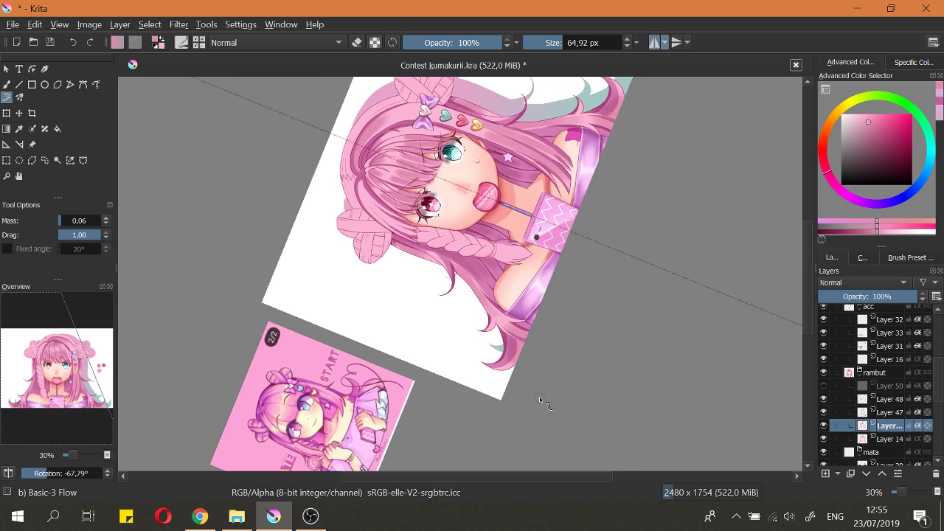
pyautogui.moveTo(526, 363)
pyautogui.keyDown('ctrl'); pyautogui.mouseDown()
pyautogui.moveTo(484, 316)
pyautogui.moveTo(523, 382)
pyautogui.moveTo(540, 327)
pyautogui.moveTo(534, 380)
pyautogui.mouseUp(); pyautogui.keyUp('ctrl')
pyautogui.press('e')
pyautogui.moveTo(500, 326)
pyautogui.keyDown('ctrl'); pyautogui.mouseDown()
pyautogui.moveTo(496, 297)
pyautogui.moveTo(483, 297)
pyautogui.mouseUp(); pyautogui.keyUp('ctrl')
pyautogui.press('e')
pyautogui.moveTo(484, 324); pyautogui.dragTo(447, 346)
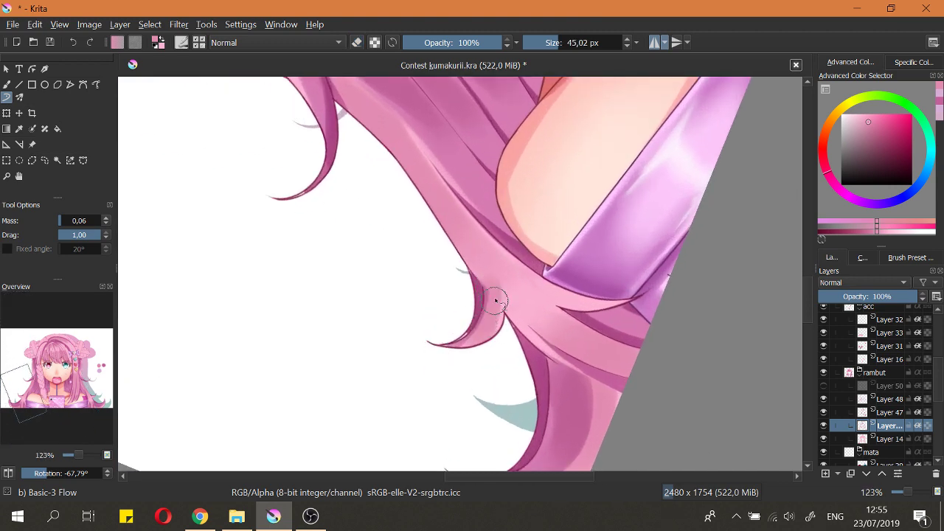
pyautogui.moveTo(497, 300); pyautogui.dragTo(457, 381)
pyautogui.moveTo(497, 298); pyautogui.dragTo(430, 362)
pyautogui.hotkey('ctrl', 'z')
pyautogui.moveTo(498, 299)
pyautogui.mouseDown()
pyautogui.moveTo(462, 346)
pyautogui.moveTo(479, 337)
pyautogui.mouseUp()
pyautogui.hotkey('ctrl', 'z')
# Step: Erase a little of the shading at the base of the middle curled tip and save the illustration
pyautogui.press('e')
pyautogui.moveTo(505, 295); pyautogui.dragTo(505, 297)
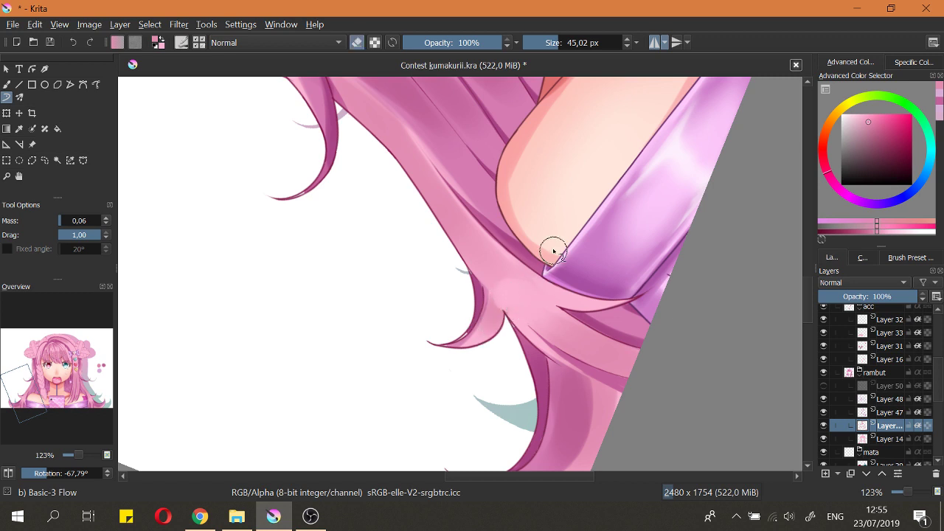
pyautogui.scroll(-3, 555, 251)
pyautogui.press('5')
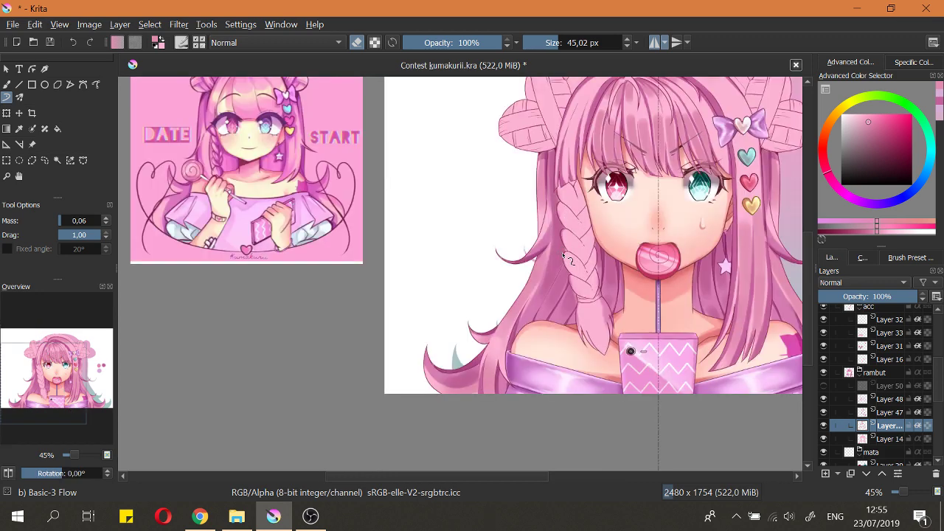
pyautogui.scroll(-2, 568, 251)
pyautogui.hotkey('ctrl', 's')
pyautogui.press('3')
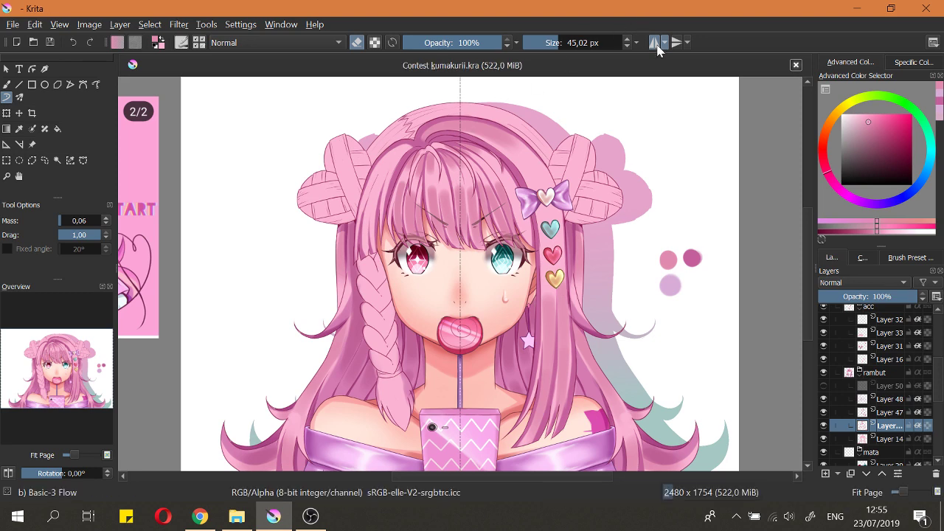
# Step: Turn off horizontal mirroring and switch from erasing back to painting with a 58,63 px brush for the bangs
pyautogui.click(656, 46)
pyautogui.scroll(5, 397, 163)
pyautogui.moveTo(378, 168)
pyautogui.keyDown('shift'); pyautogui.mouseDown()
pyautogui.moveTo(409, 159)
pyautogui.moveTo(397, 146)
pyautogui.moveTo(363, 214)
pyautogui.mouseUp(); pyautogui.keyUp('shift')
pyautogui.press('e')
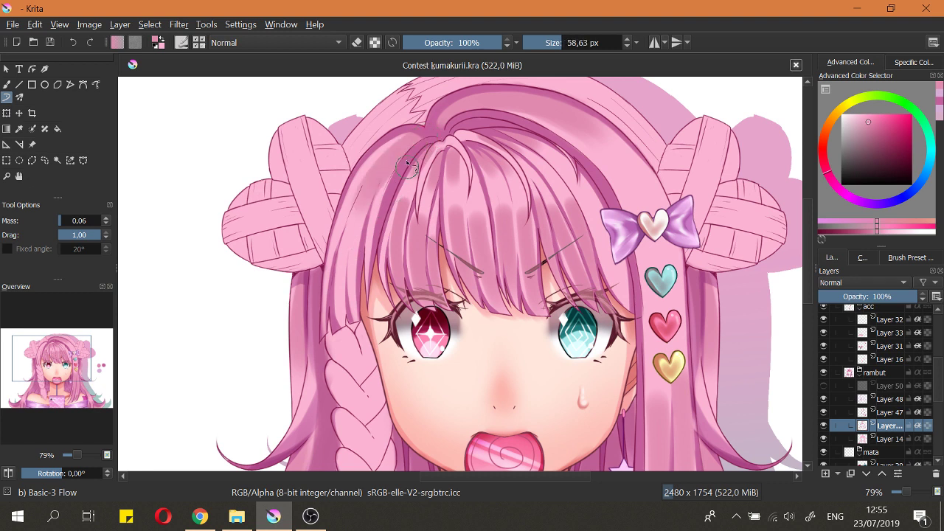
pyautogui.hotkey('ctrl', 'z')
pyautogui.moveTo(404, 148)
pyautogui.keyDown('shift'); pyautogui.mouseDown()
pyautogui.moveTo(415, 146)
pyautogui.moveTo(353, 248)
pyautogui.mouseUp(); pyautogui.keyUp('shift')
pyautogui.hotkey('ctrl', 'z')
pyautogui.moveTo(422, 138)
pyautogui.keyDown('shift'); pyautogui.mouseDown()
pyautogui.moveTo(352, 241)
pyautogui.moveTo(377, 173)
pyautogui.moveTo(347, 233)
pyautogui.moveTo(351, 302)
pyautogui.mouseUp(); pyautogui.keyUp('shift')
pyautogui.hotkey('ctrl', 'z')
pyautogui.hotkey('ctrl', 'z')
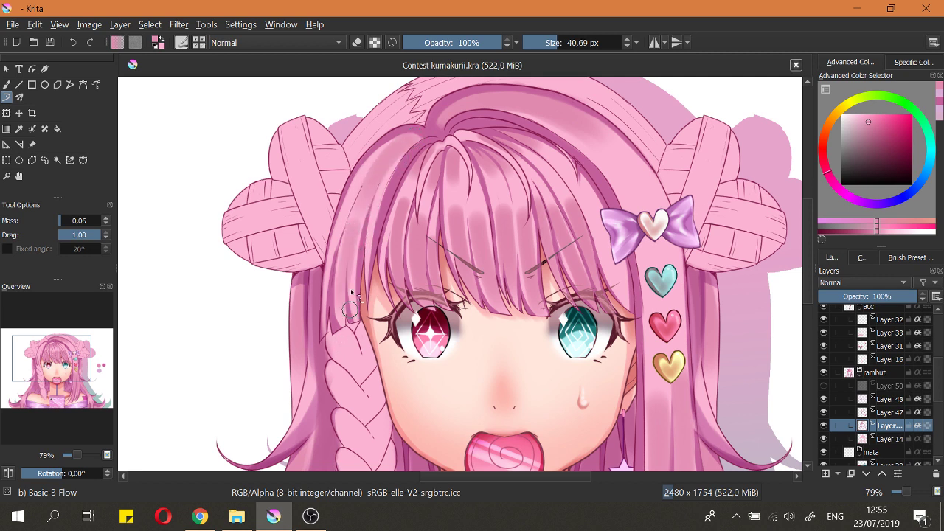
pyautogui.hotkey('ctrl', 'z')
# Step: Shade the outer strands on the left side of the bangs in pink with a 27,95 px brush, undoing the last stroke
pyautogui.press('[')
pyautogui.hotkey('ctrl', 'shift', 'z')
pyautogui.press('[')
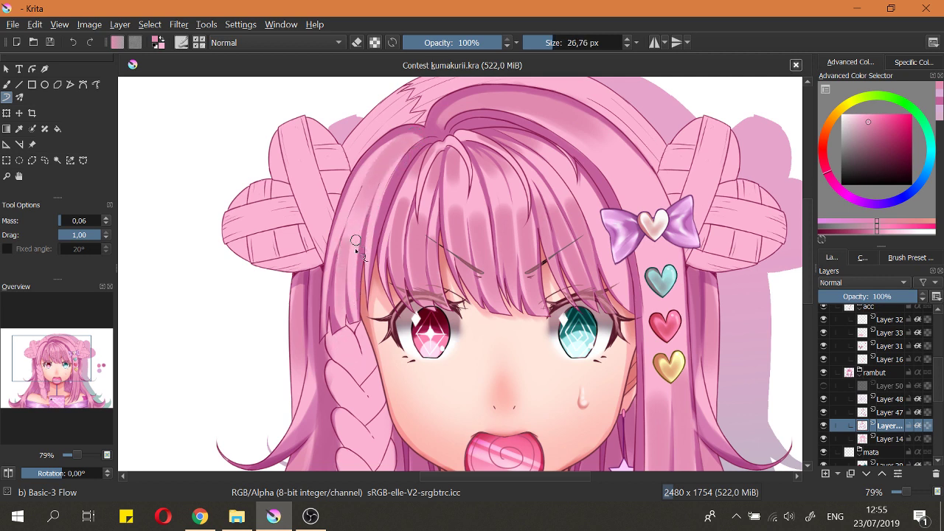
pyautogui.hotkey('ctrl', 'shift', 'z')
pyautogui.hotkey('ctrl', 'z')
pyautogui.press('[')
pyautogui.moveTo(356, 228); pyautogui.dragTo(351, 304)
pyautogui.moveTo(376, 207)
pyautogui.keyDown('shift'); pyautogui.mouseDown()
pyautogui.moveTo(372, 260)
pyautogui.moveTo(343, 236)
pyautogui.mouseUp(); pyautogui.keyUp('shift')
pyautogui.moveTo(351, 194); pyautogui.dragTo(327, 292)
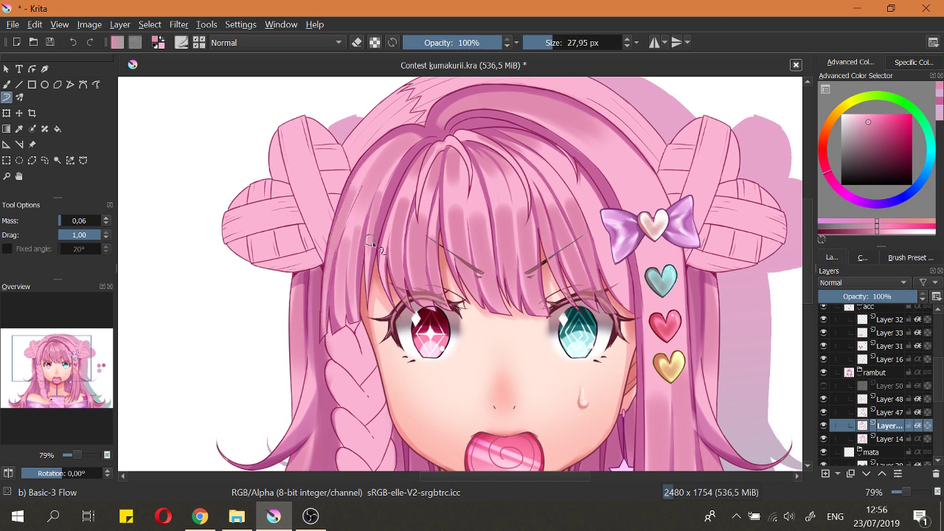
pyautogui.hotkey('ctrl', 'z')
# Step: Try to shade the right side of the bangs in pink with a 51 px brush
pyautogui.press(']')
pyautogui.press(']')
pyautogui.press(']')
pyautogui.press(']')
pyautogui.moveTo(590, 196)
pyautogui.mouseDown()
pyautogui.moveTo(629, 296)
pyautogui.moveTo(575, 198)
pyautogui.mouseUp()
pyautogui.hotkey('ctrl', 'z')
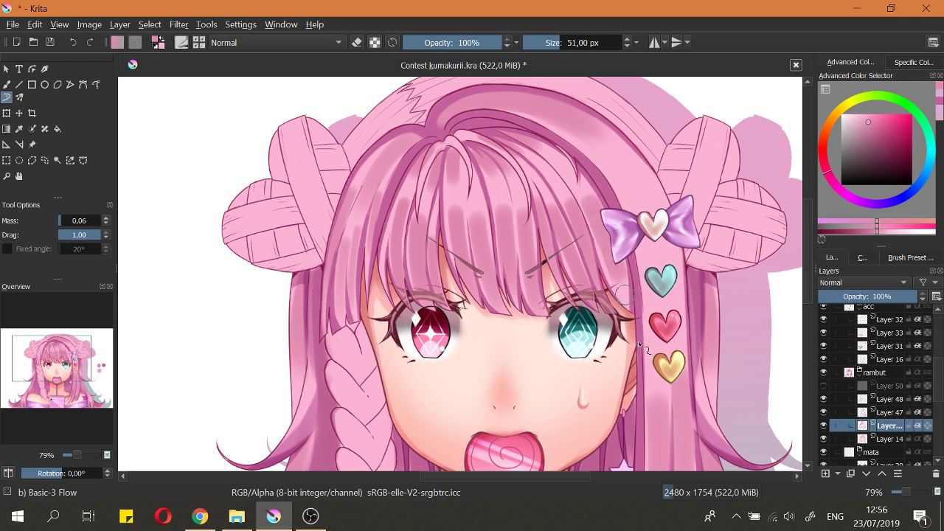
# Step: Set the brush to 39,39 px for the bangs and save the illustration
pyautogui.press('[')
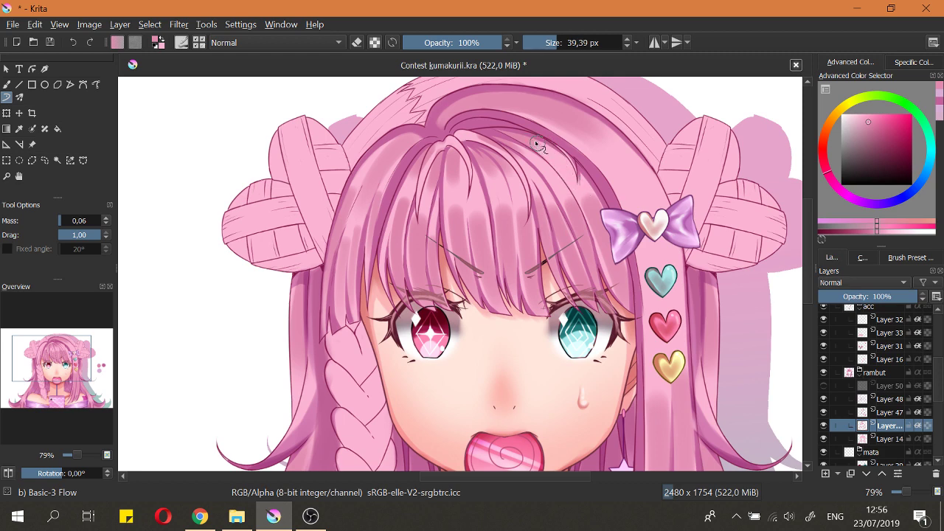
pyautogui.scroll(-4, 538, 153)
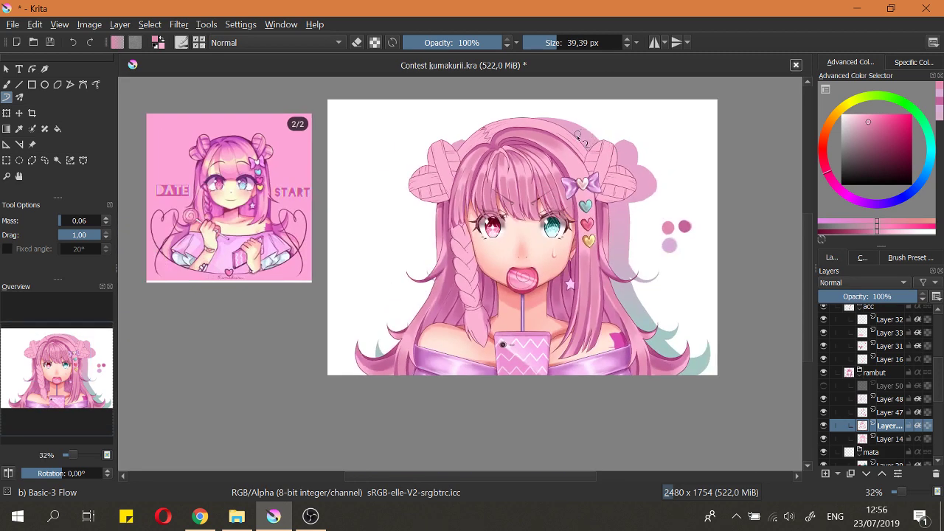
pyautogui.hotkey('ctrl', 's')
# Step: Refine the shading on the outer left bangs, erasing at 47,71 px and repainting in pink at 20,06 px
pyautogui.scroll(2, 503, 163)
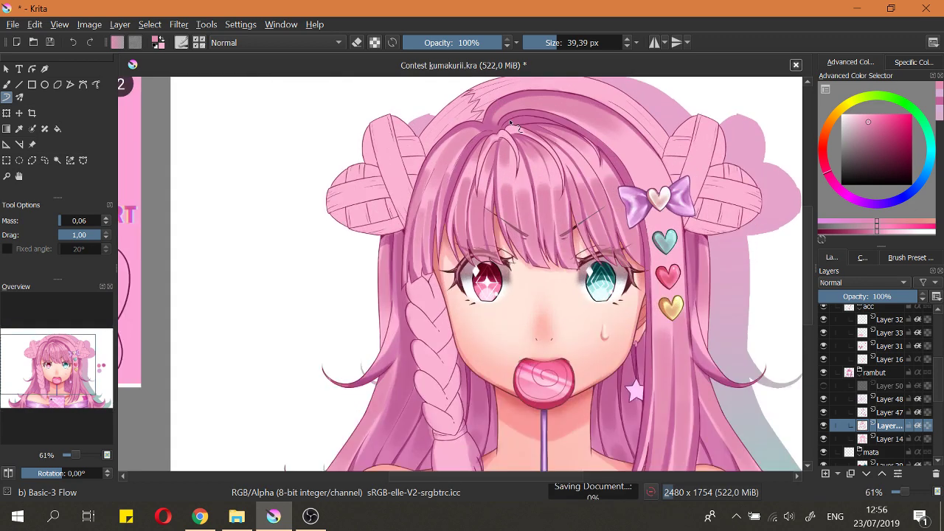
pyautogui.scroll(2, 510, 123)
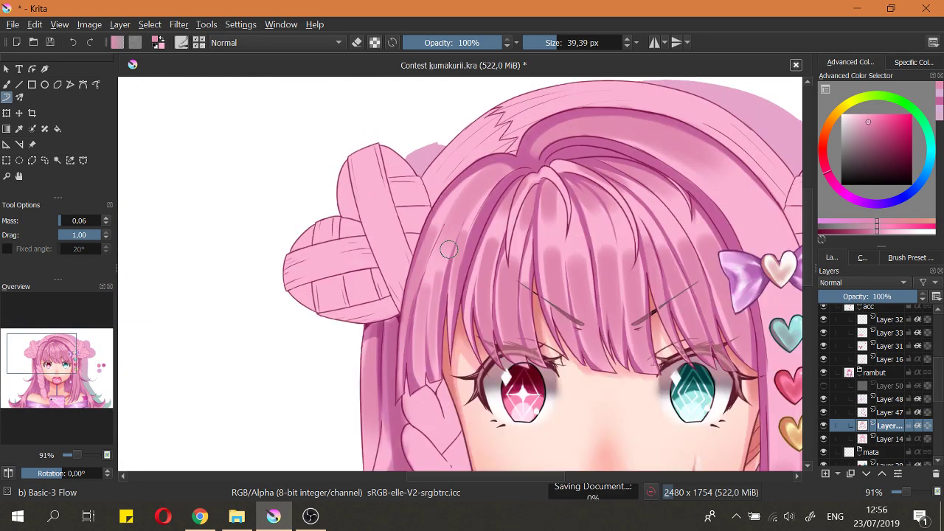
pyautogui.press('e')
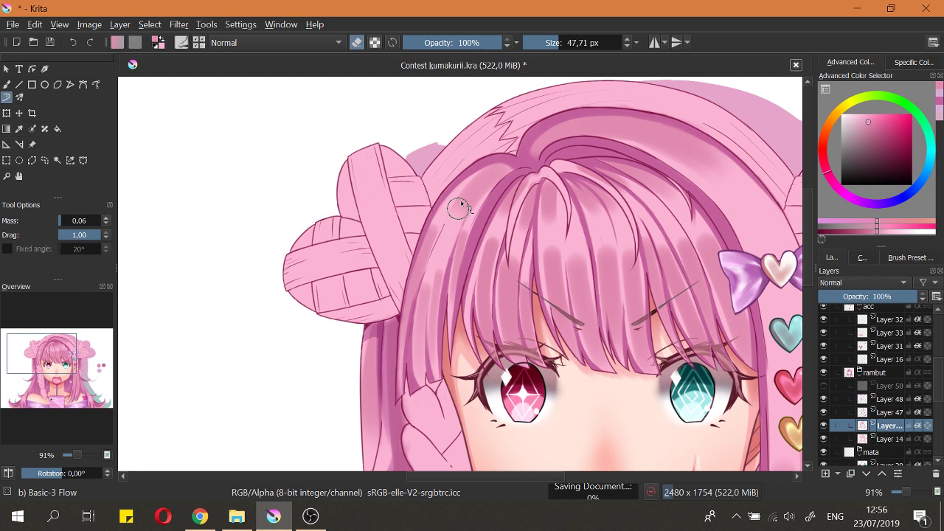
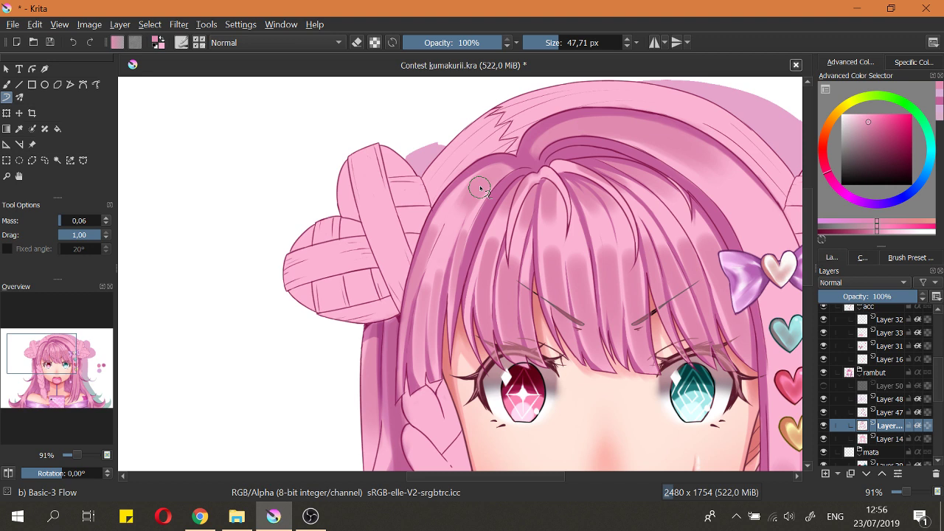
pyautogui.press('[')
pyautogui.press('[')
pyautogui.press('[')
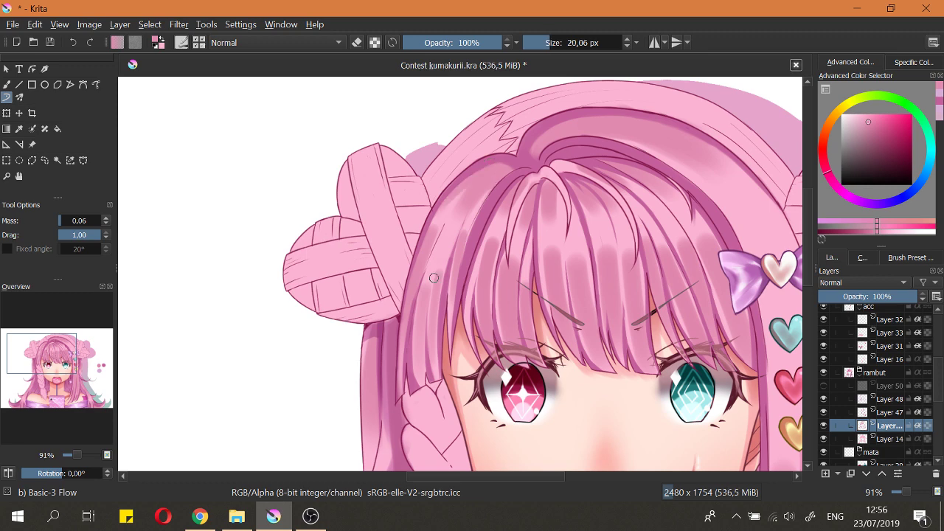
pyautogui.press('[')
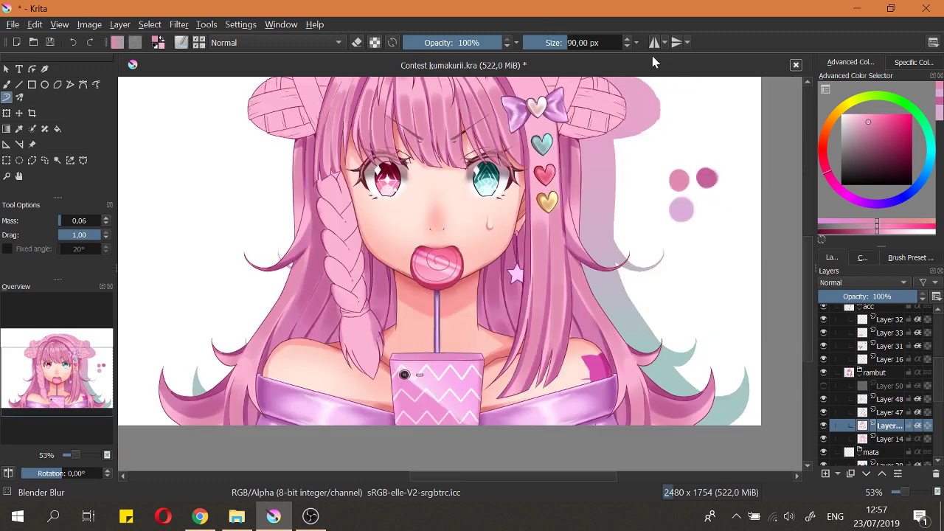
# Step: Turn on horizontal mirroring and soften the shading around the curled tips with Blender Blur at 55,68 and 29,26 px
pyautogui.click(655, 42)
pyautogui.scroll(2, 636, 360)
pyautogui.press('[')
pyautogui.press('[')
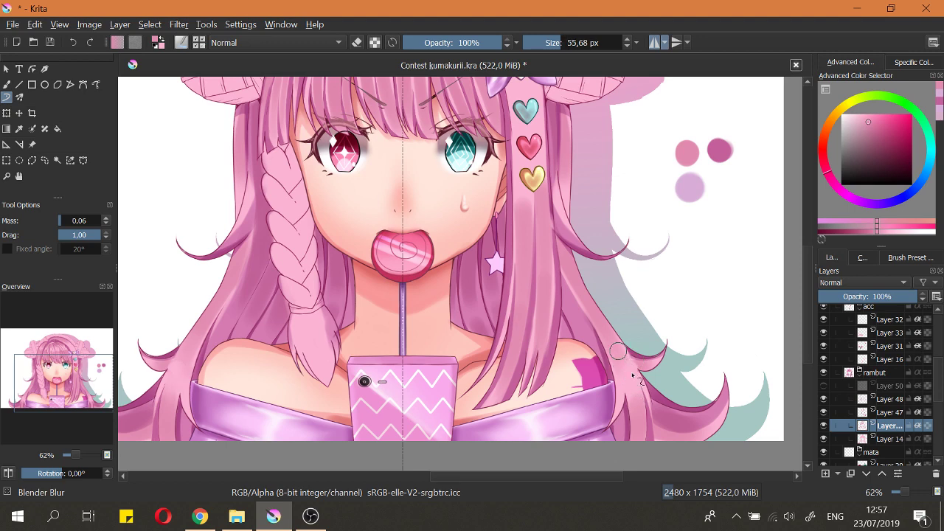
pyautogui.scroll(4, 635, 378)
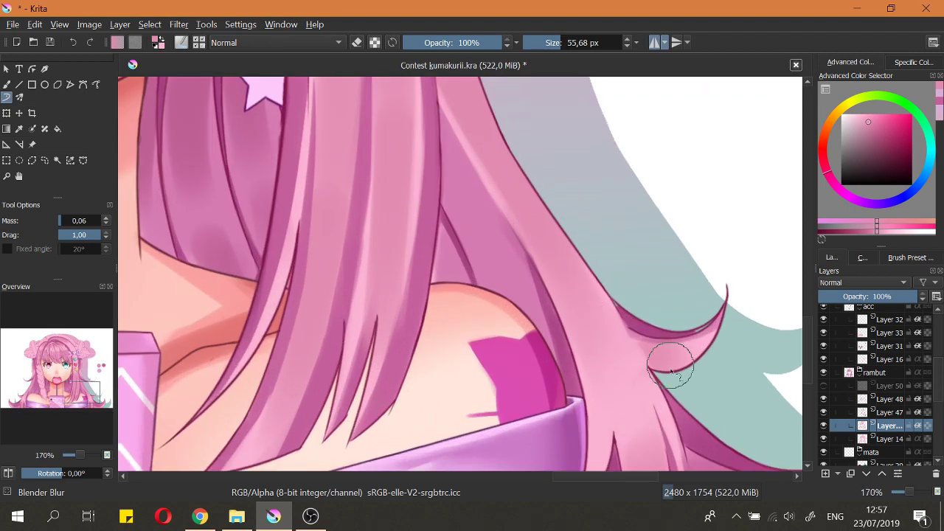
pyautogui.press('[')
pyautogui.press('[')
pyautogui.scroll(-4, 628, 399)
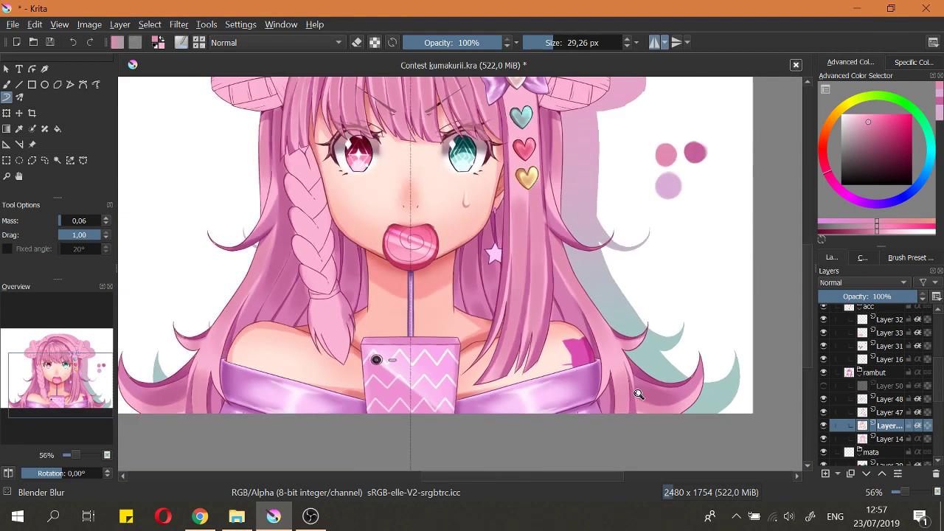
pyautogui.scroll(1, 621, 360)
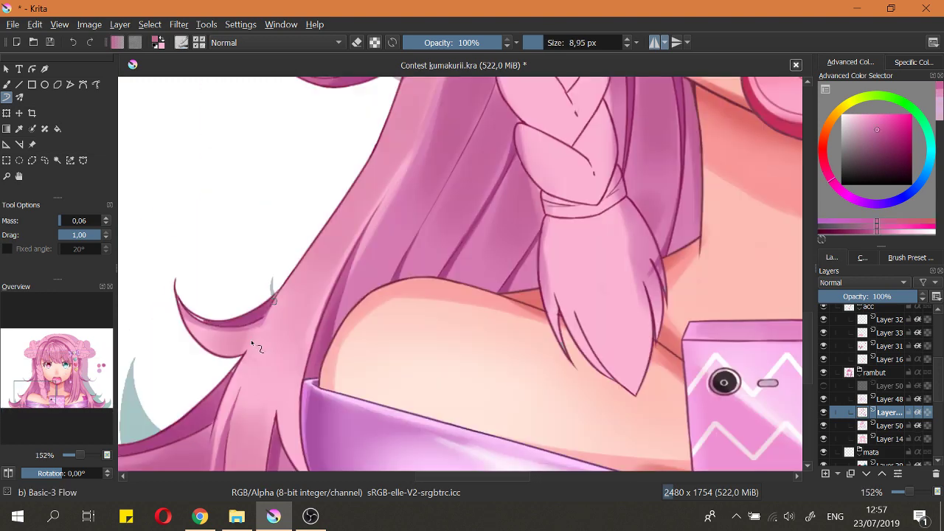
# Step: Paint a thin dark pink shadow at the base of the middle curled tip on Layer 47 with an 8,95 px Basic-3 Flow brush
pyautogui.moveTo(253, 344); pyautogui.dragTo(266, 311)
pyautogui.moveTo(246, 365); pyautogui.dragTo(263, 316)
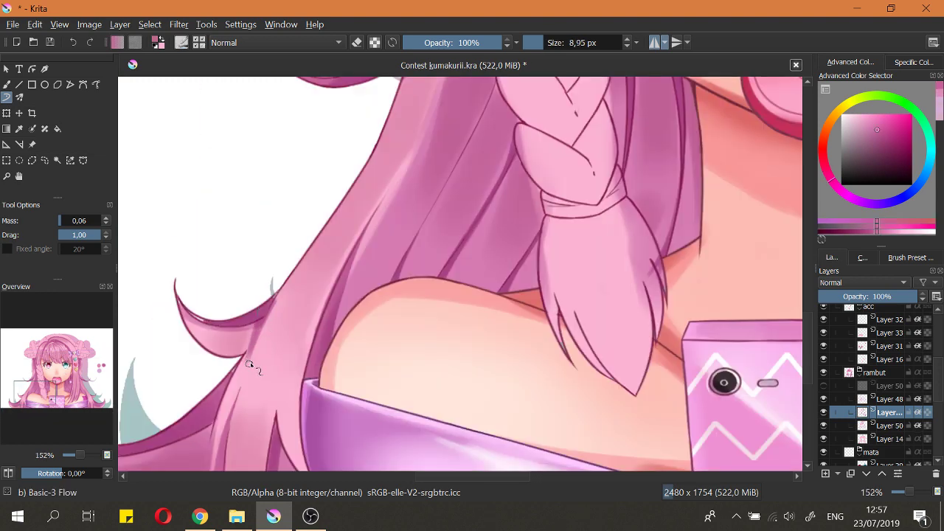
pyautogui.press('e')
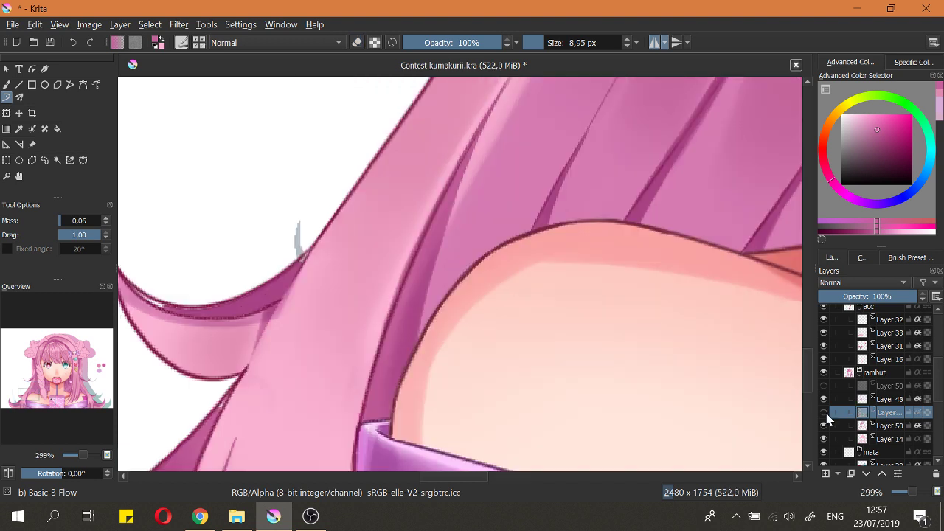
# Step: Compare the hair's curled tips with Layer 47 hidden and shown
pyautogui.click(825, 415)
pyautogui.click(825, 416)
pyautogui.click(825, 416)
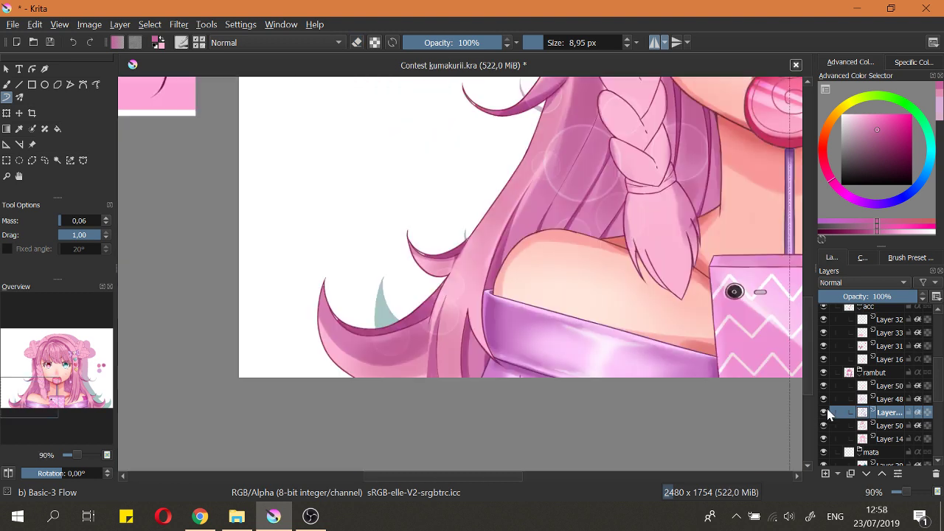
pyautogui.click(825, 414)
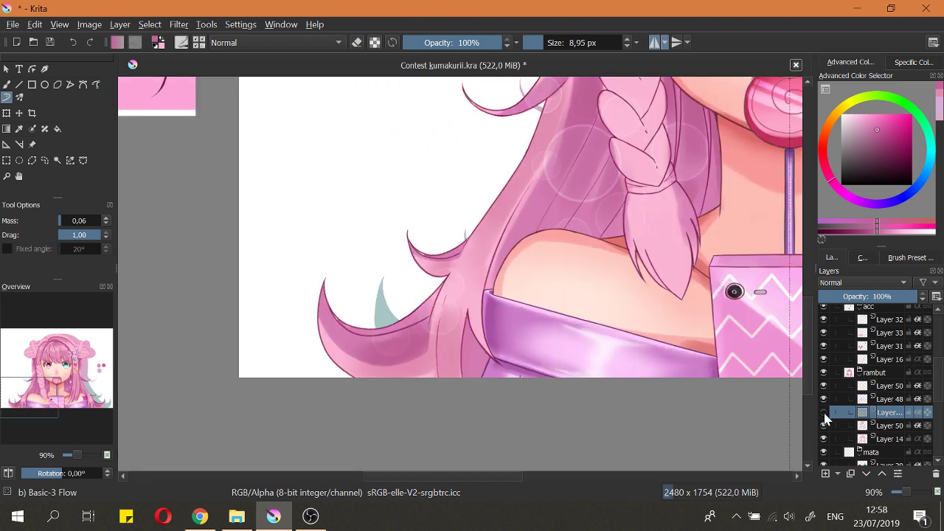
pyautogui.click(824, 415)
# Step: Compare the outer hair strands with Layer 48 hidden and shown, and do the same again for Layer 47
pyautogui.click(866, 401)
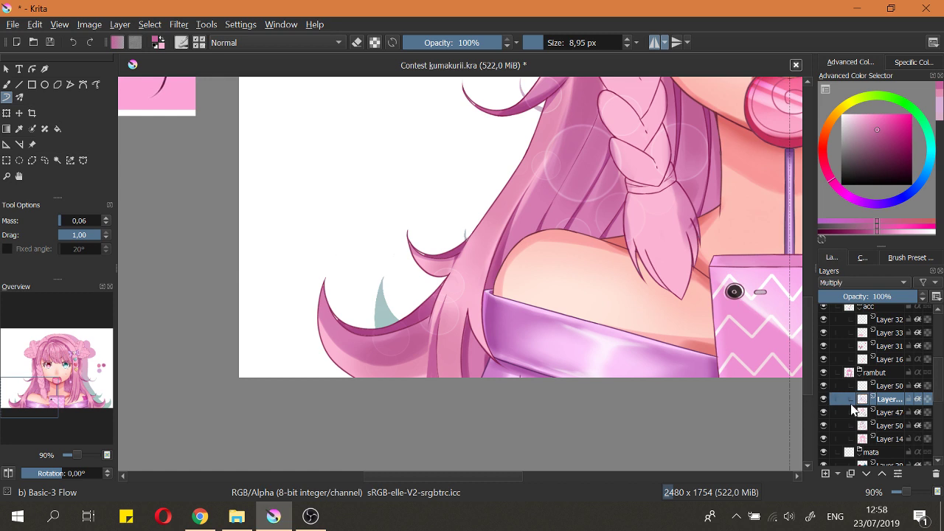
pyautogui.click(824, 401)
pyautogui.click(824, 399)
pyautogui.click(833, 412)
pyautogui.click(823, 412)
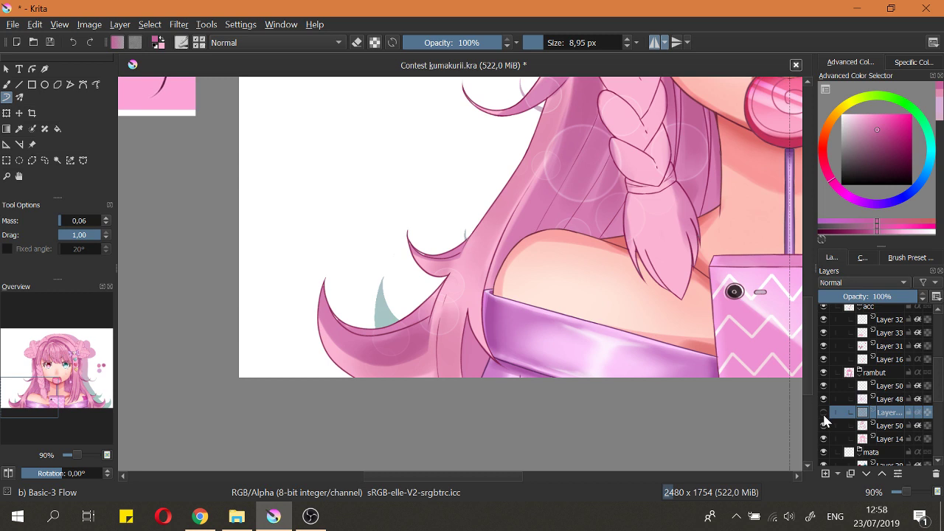
pyautogui.click(824, 412)
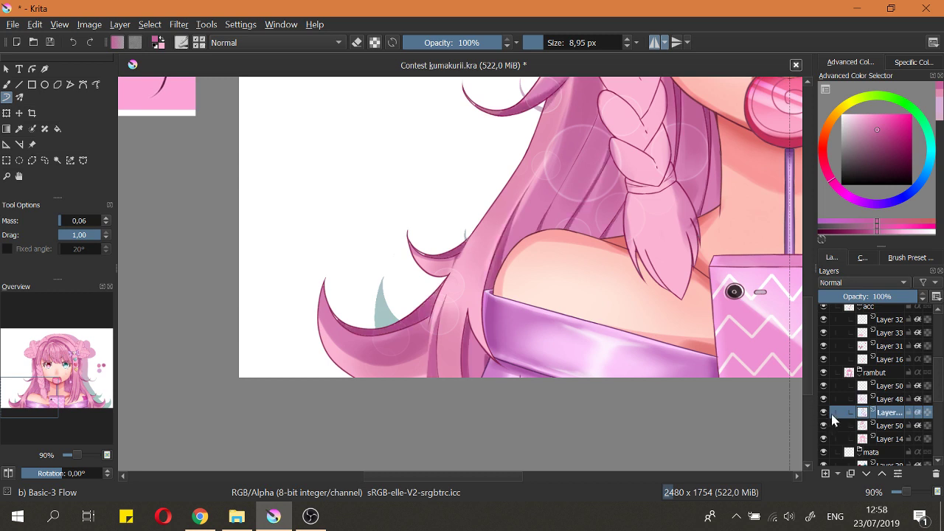
pyautogui.click(824, 412)
pyautogui.click(824, 412)
# Step: Examine the whole illustration and the hair around the shoulder and curled tips at several zoom levels
pyautogui.moveTo(586, 282); pyautogui.dragTo(529, 362)
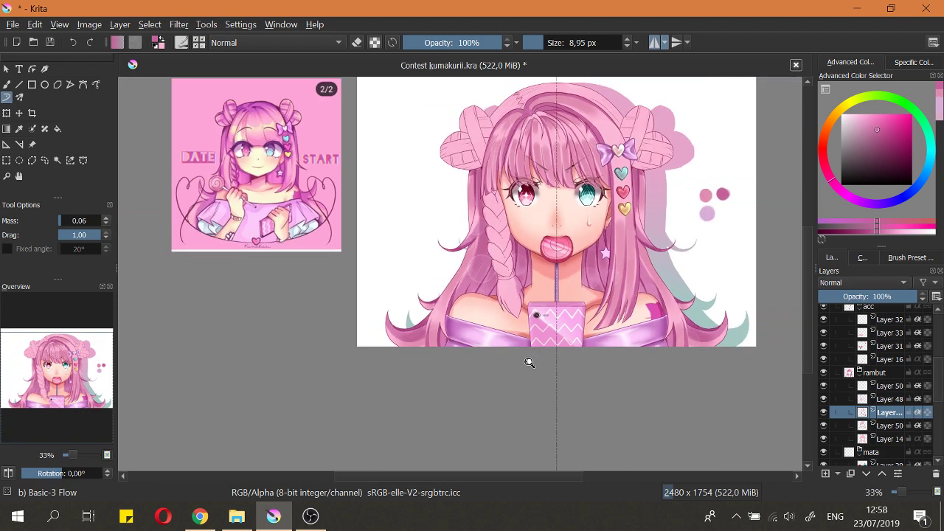
pyautogui.press('2')
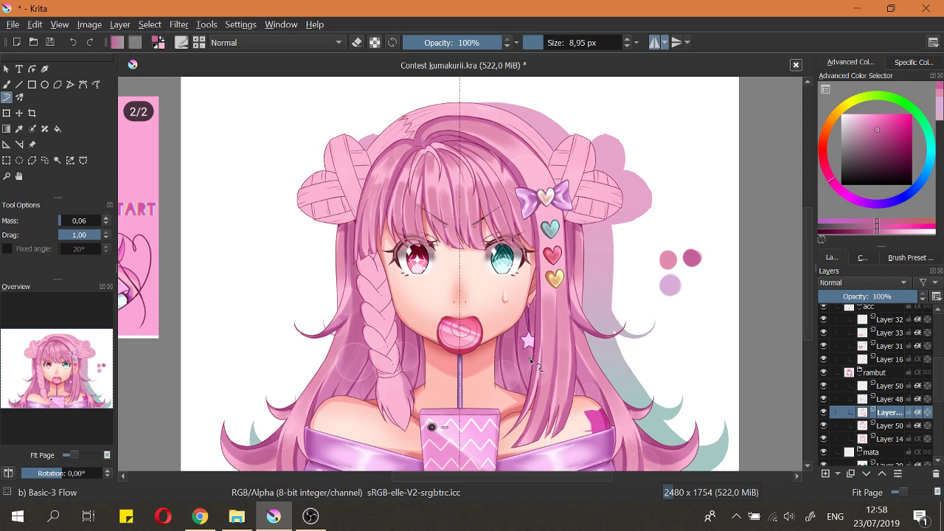
pyautogui.moveTo(532, 362); pyautogui.dragTo(618, 387)
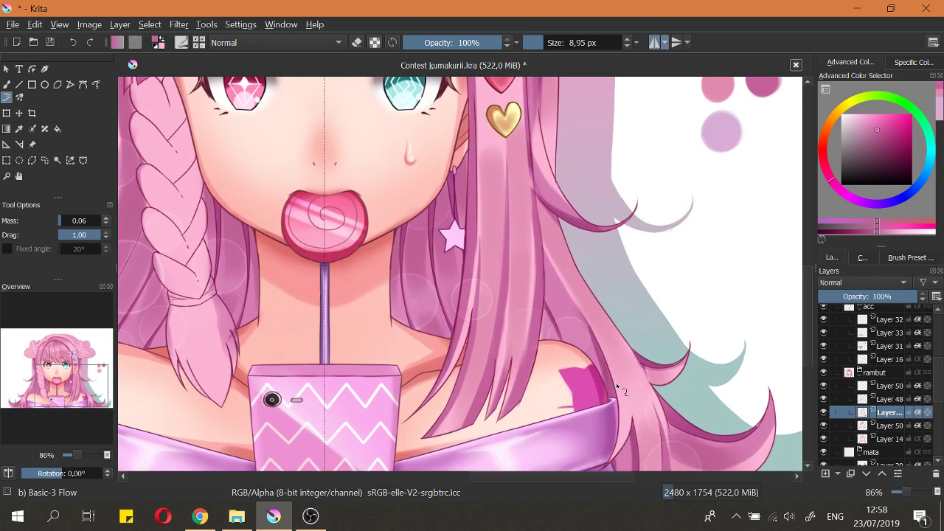
pyautogui.press('2')
pyautogui.press('1')
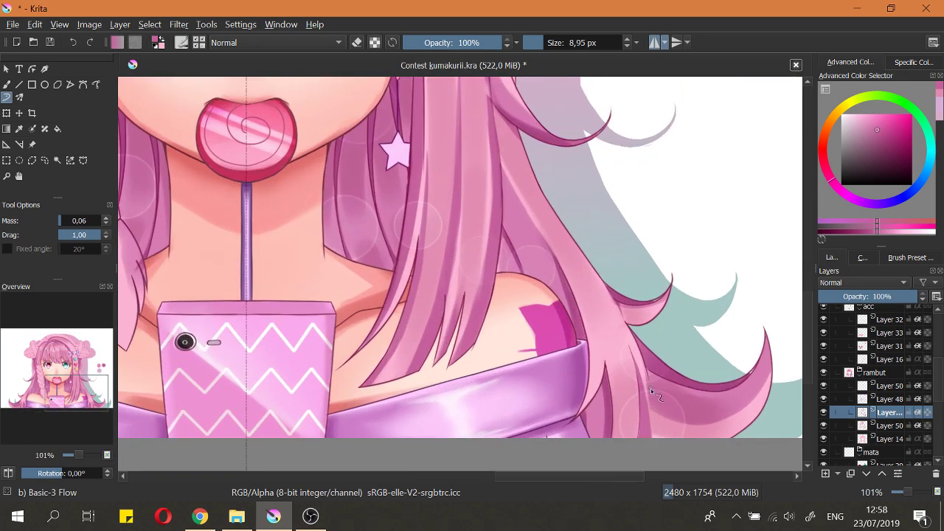
pyautogui.moveTo(669, 389)
pyautogui.mouseDown()
pyautogui.moveTo(667, 402)
pyautogui.moveTo(677, 394)
pyautogui.mouseUp()
pyautogui.moveTo(657, 317); pyautogui.dragTo(681, 391)
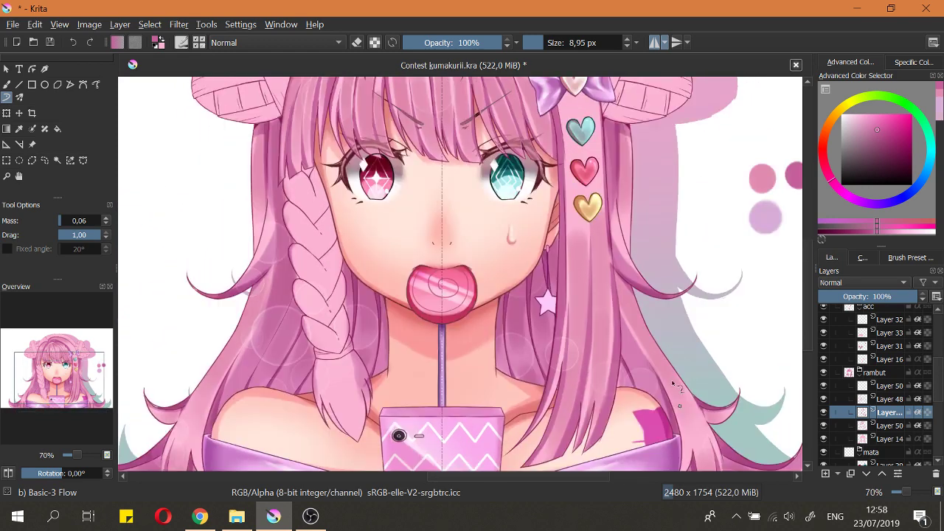
# Step: Examine the outer hair strands beside the shoulder, close up and in the whole illustration
pyautogui.moveTo(654, 337); pyautogui.dragTo(689, 438)
pyautogui.moveTo(660, 298)
pyautogui.mouseDown()
pyautogui.moveTo(669, 354)
pyautogui.moveTo(590, 317)
pyautogui.mouseUp()
pyautogui.press('2')
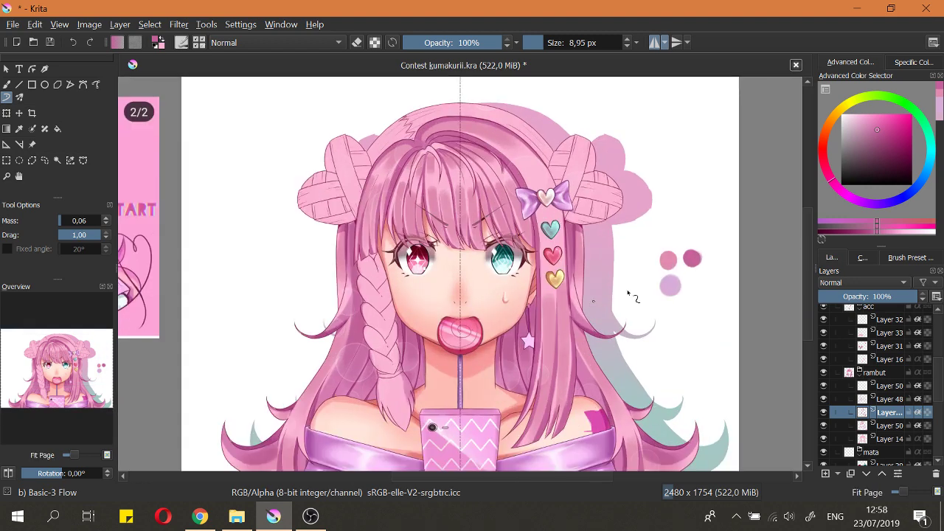
pyautogui.moveTo(557, 351); pyautogui.dragTo(561, 324)
pyautogui.scroll(3, 585, 327)
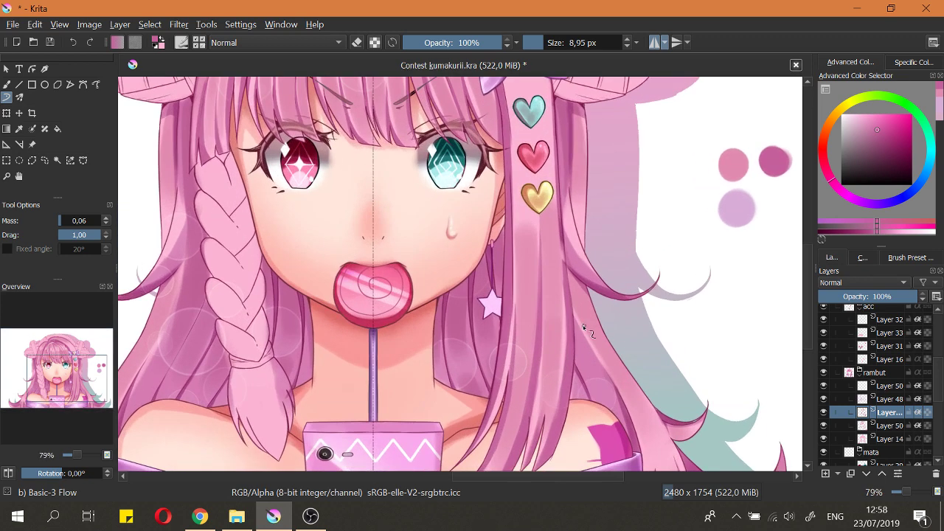
pyautogui.scroll(-2, 590, 307)
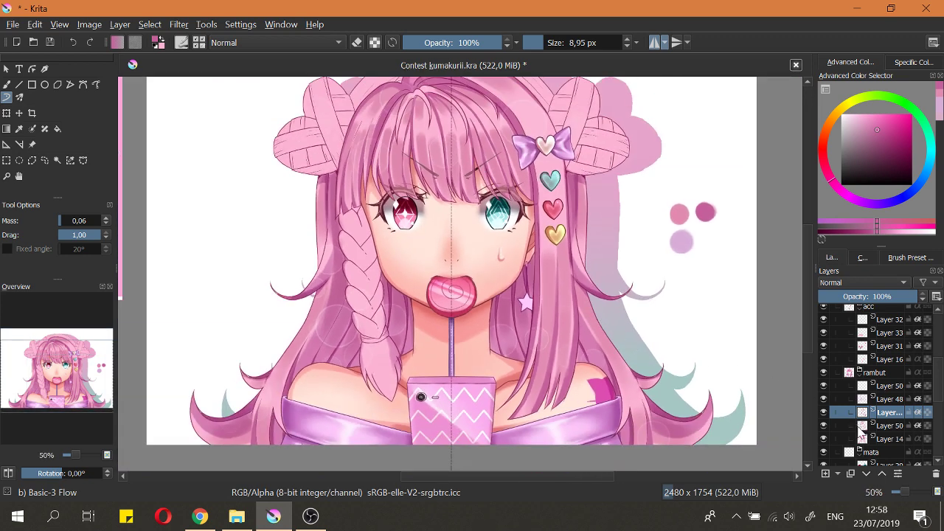
# Step: Paint a soft pink shadow along the outer strand above the shoulder on the lower Layer 50 with a 47,60 px Basic-3 Flow brush
pyautogui.click(860, 432)
pyautogui.click(823, 426)
pyautogui.click(824, 426)
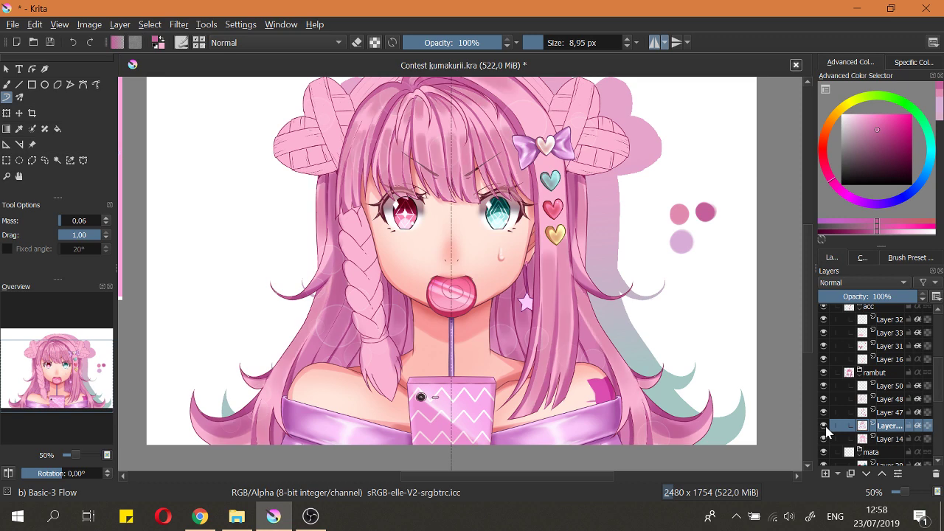
pyautogui.keyDown('ctrl'); pyautogui.click(677, 218); pyautogui.keyUp('ctrl')
pyautogui.scroll(1, 608, 280)
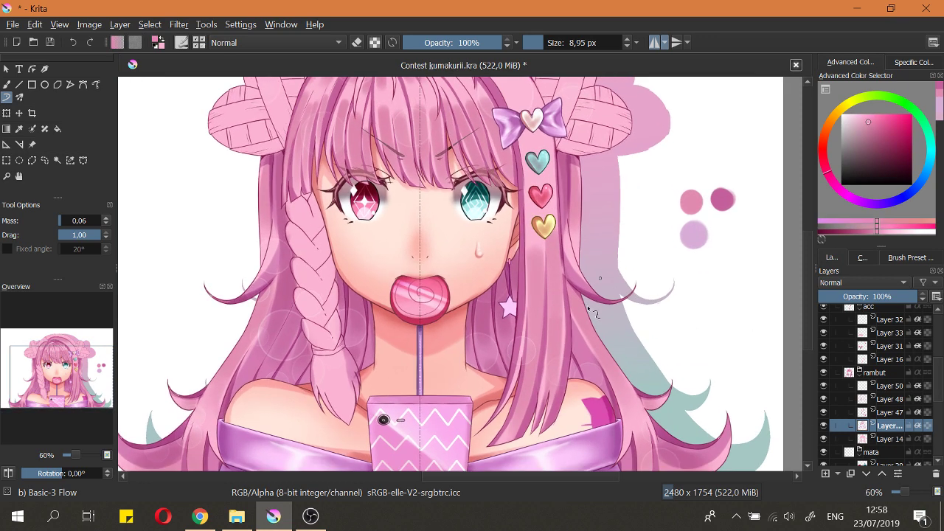
pyautogui.moveTo(573, 320)
pyautogui.mouseDown()
pyautogui.moveTo(588, 320)
pyautogui.moveTo(591, 359)
pyautogui.mouseUp()
pyautogui.scroll(1, 590, 324)
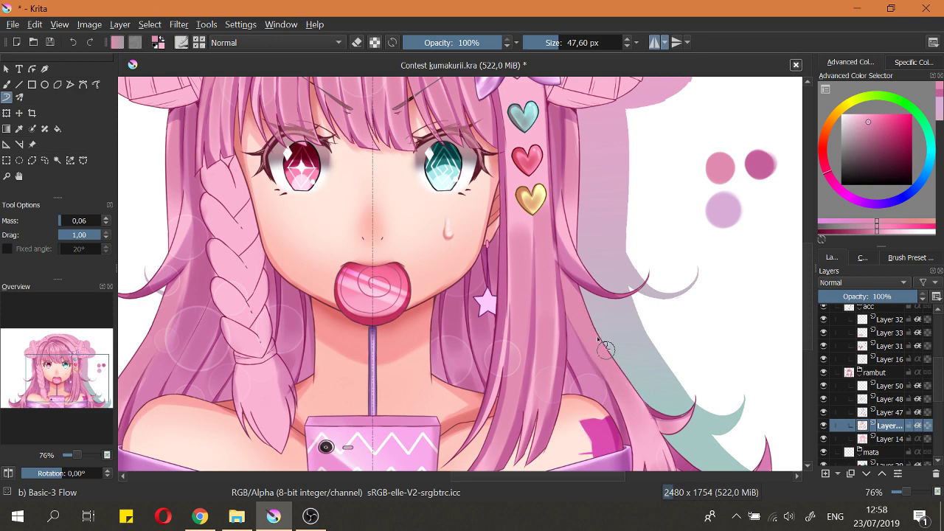
pyautogui.scroll(-4, 619, 376)
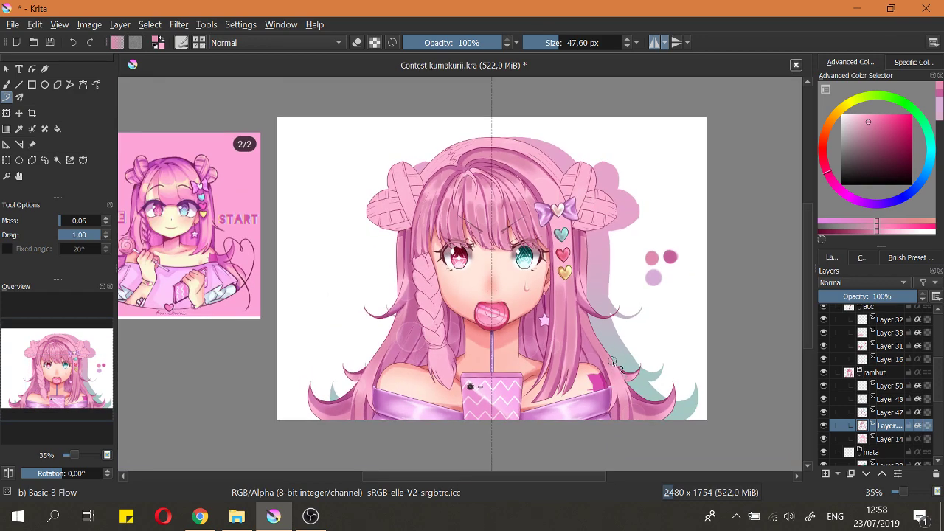
pyautogui.scroll(3, 614, 363)
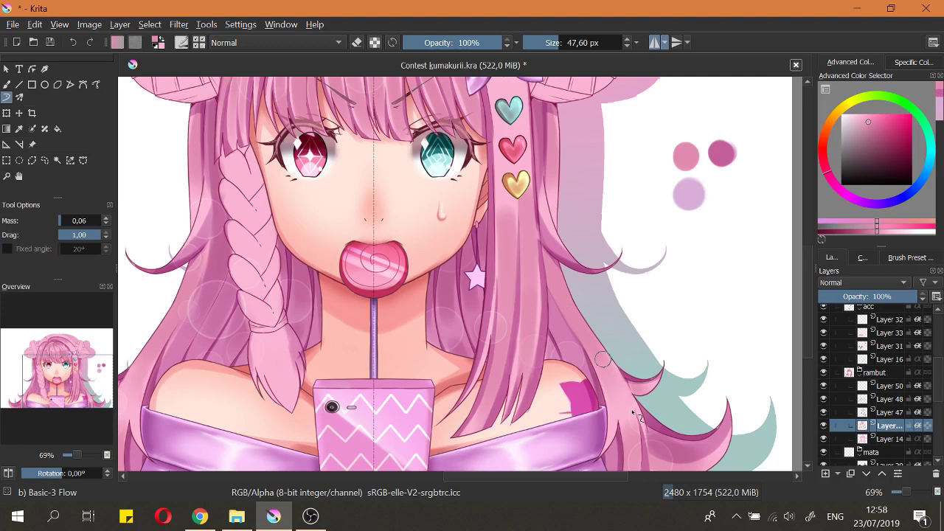
pyautogui.scroll(-1, 596, 348)
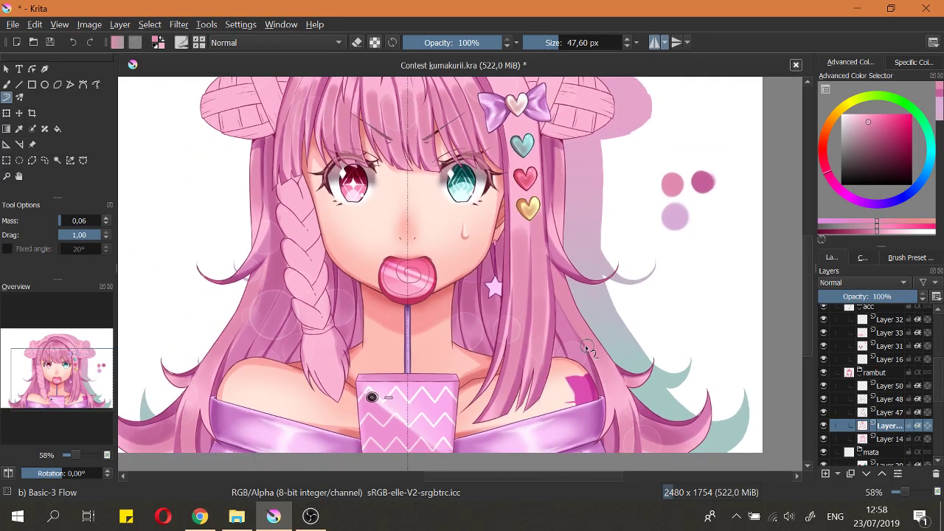
pyautogui.press('2')
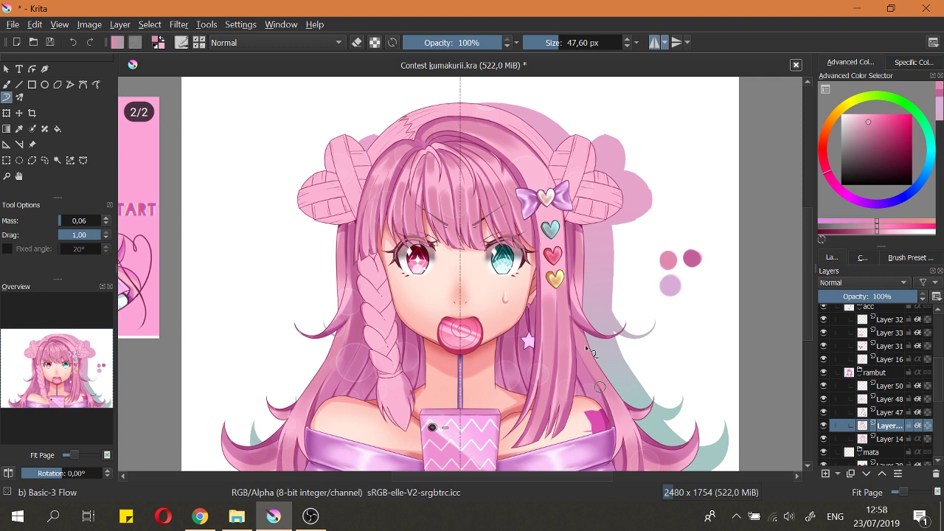
pyautogui.moveTo(652, 433); pyautogui.dragTo(657, 397)
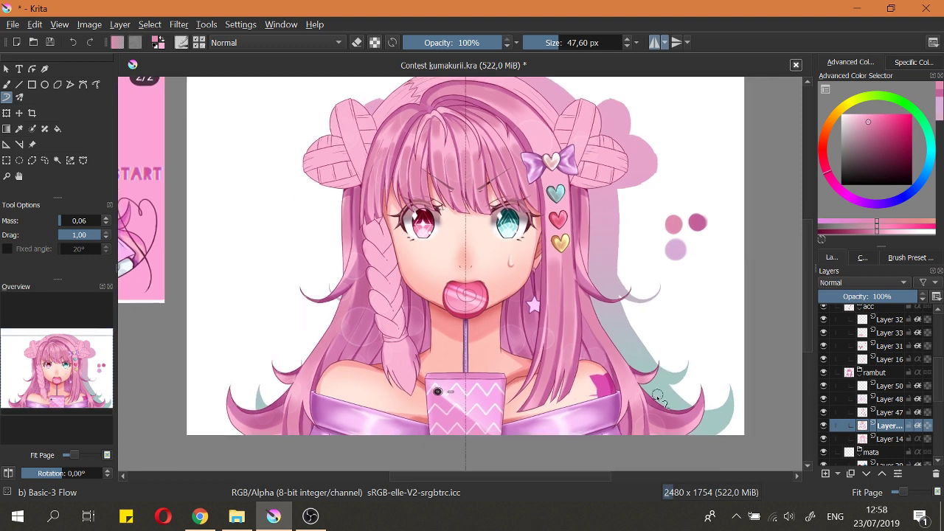
# Step: Pick the dark pink swatch colour and select Layer 47, hiding it to check which hair shadows it holds
pyautogui.keyDown('ctrl'); pyautogui.click(697, 223); pyautogui.keyUp('ctrl')
pyautogui.moveTo(860, 426); pyautogui.dragTo(860, 417)
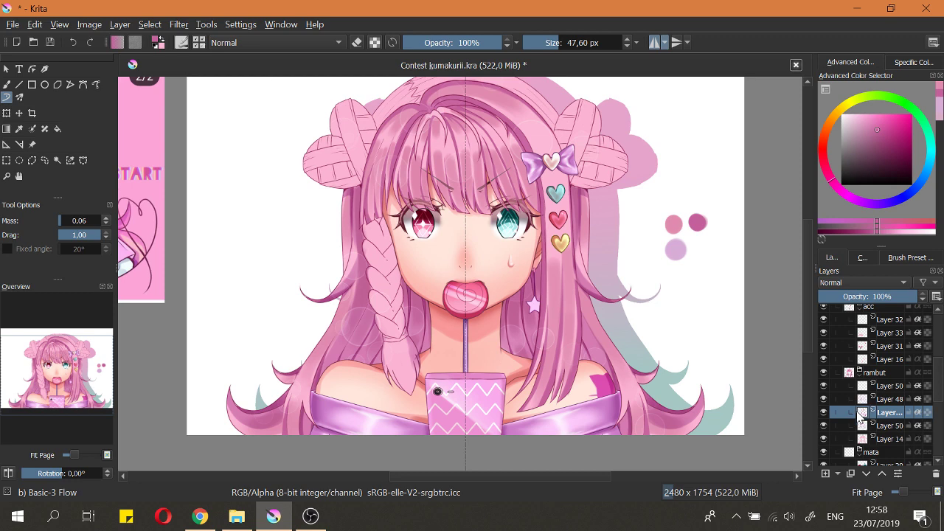
pyautogui.click(854, 397)
pyautogui.click(860, 423)
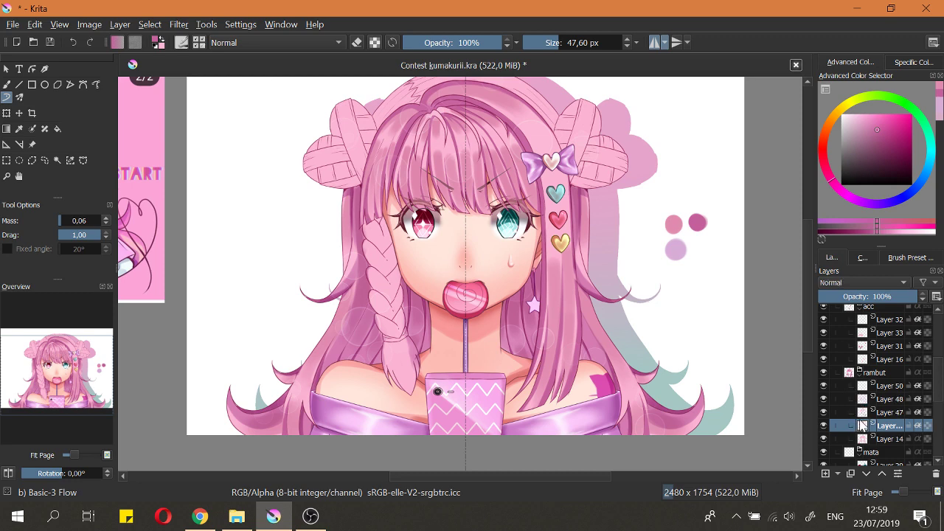
pyautogui.moveTo(860, 419); pyautogui.dragTo(828, 413)
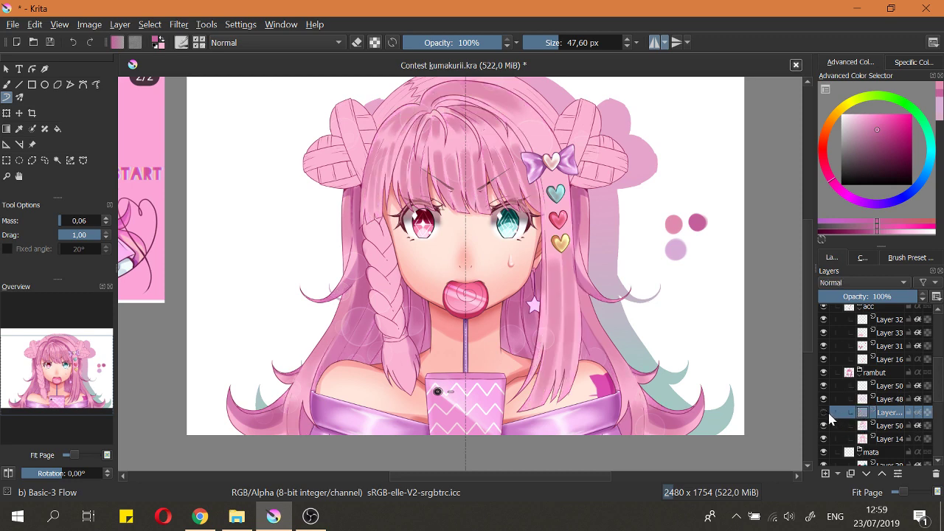
# Step: Paint a thin dark pink shadow down the outer strand beside the shoulder on Layer 47 at 11,84 px and trim it with the eraser
pyautogui.moveTo(618, 389); pyautogui.dragTo(633, 354)
pyautogui.press('m')
pyautogui.moveTo(369, 324)
pyautogui.mouseDown()
pyautogui.moveTo(332, 317)
pyautogui.moveTo(348, 325)
pyautogui.moveTo(300, 295)
pyautogui.mouseUp()
pyautogui.press('m')
pyautogui.scroll(3, 627, 299)
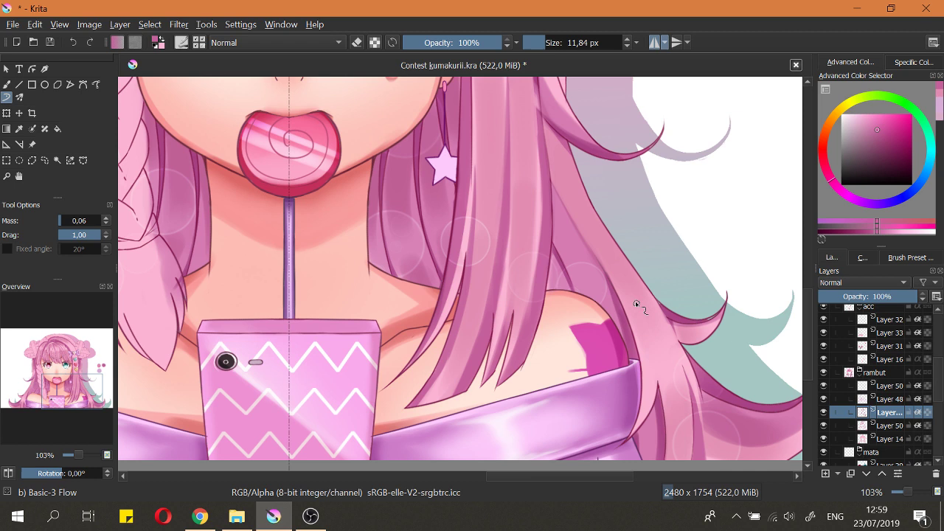
pyautogui.moveTo(635, 304)
pyautogui.mouseDown()
pyautogui.moveTo(675, 447)
pyautogui.moveTo(664, 499)
pyautogui.mouseUp()
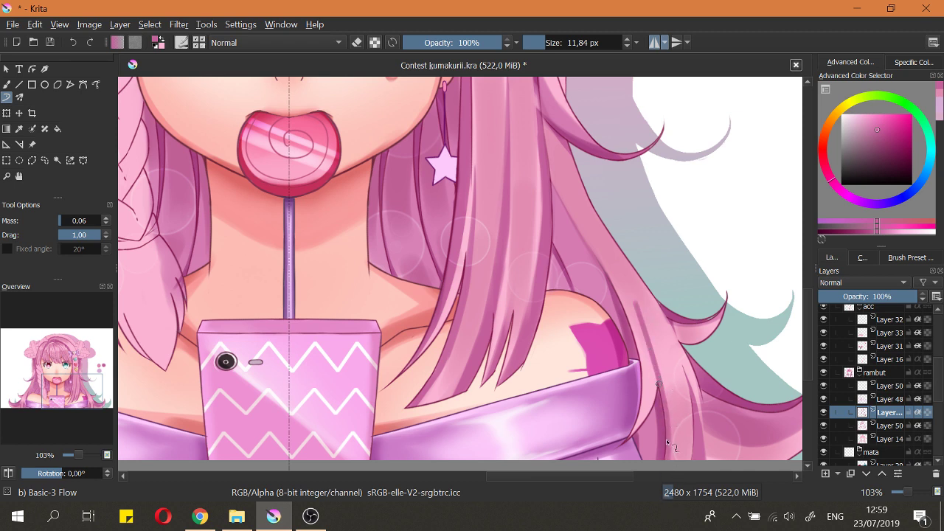
pyautogui.press('e')
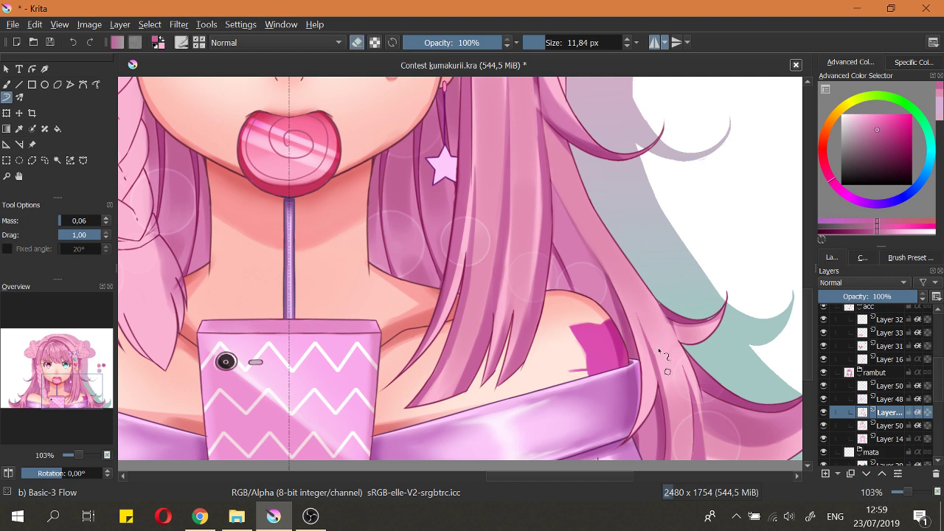
pyautogui.scroll(-3, 653, 369)
pyautogui.scroll(3, 648, 347)
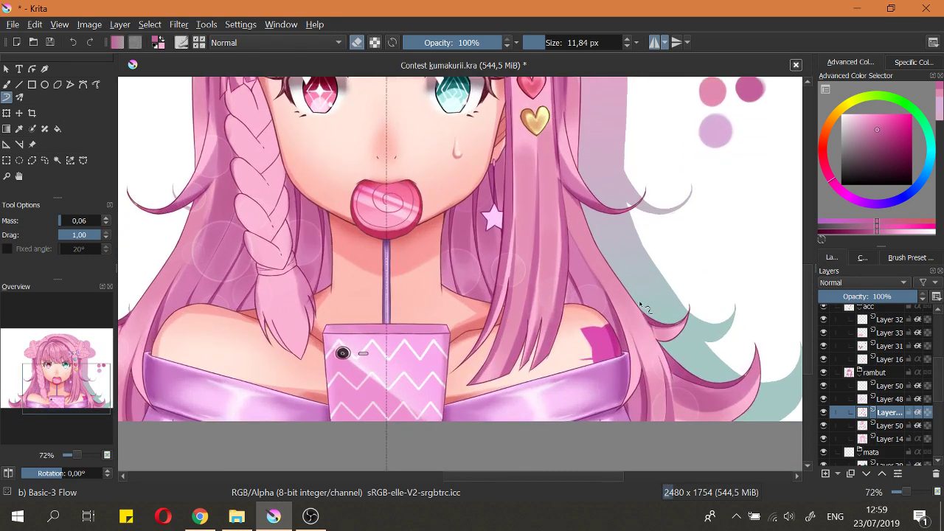
pyautogui.press('e')
pyautogui.moveTo(626, 300); pyautogui.dragTo(677, 432)
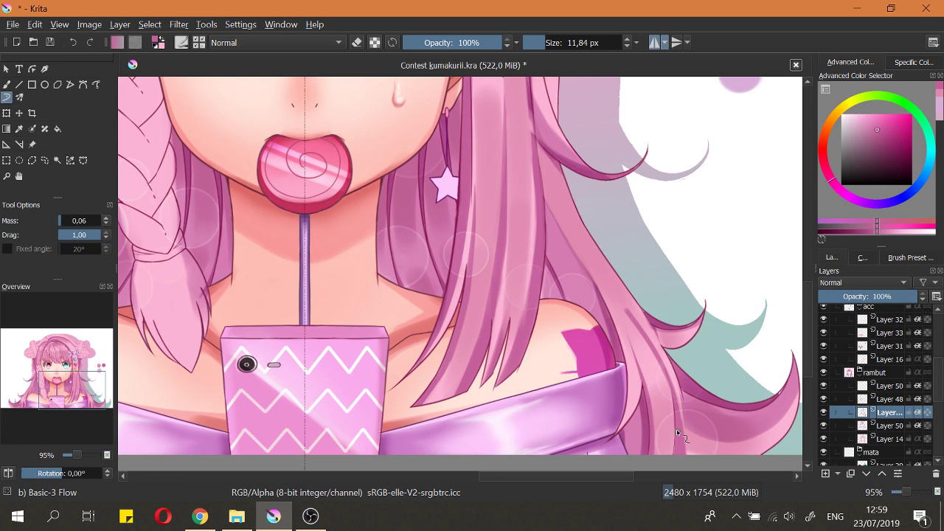
pyautogui.moveTo(629, 310); pyautogui.dragTo(666, 384)
pyautogui.hotkey('ctrl', 'z')
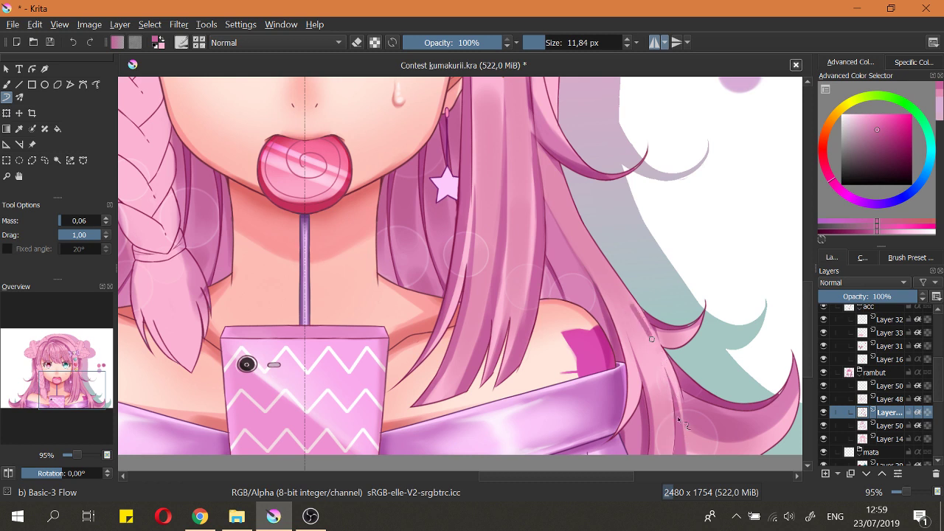
pyautogui.moveTo(634, 313)
pyautogui.mouseDown()
pyautogui.moveTo(667, 373)
pyautogui.moveTo(678, 443)
pyautogui.mouseUp()
pyautogui.hotkey('ctrl', 'z')
pyautogui.hotkey('ctrl', 'z')
pyautogui.moveTo(630, 307)
pyautogui.mouseDown()
pyautogui.moveTo(678, 397)
pyautogui.moveTo(670, 441)
pyautogui.mouseUp()
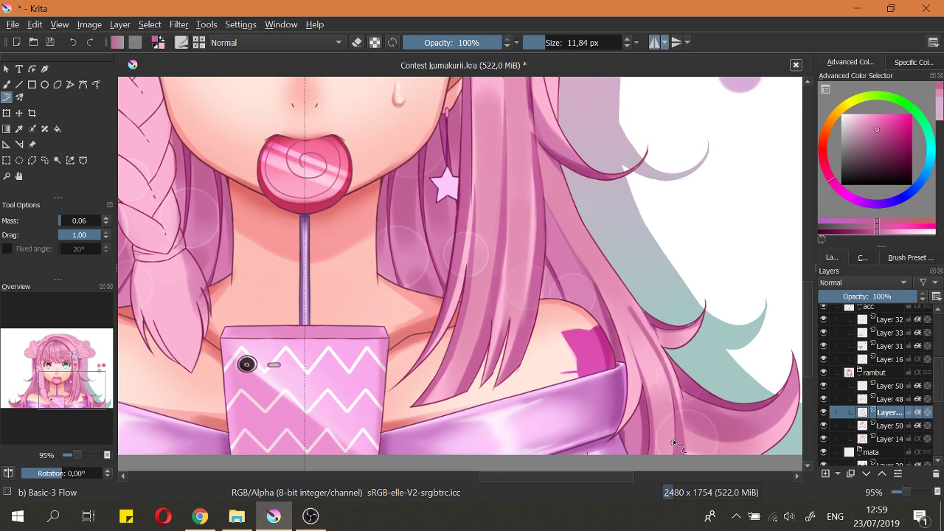
pyautogui.hotkey('ctrl', 'z')
# Step: Draw long dark pink shadow lines from the base of the middle curled tip down the outer strand on Layer 47 at 11,84 px
pyautogui.moveTo(632, 315)
pyautogui.mouseDown()
pyautogui.moveTo(672, 400)
pyautogui.moveTo(668, 469)
pyautogui.mouseUp()
pyautogui.moveTo(656, 357); pyautogui.dragTo(675, 465)
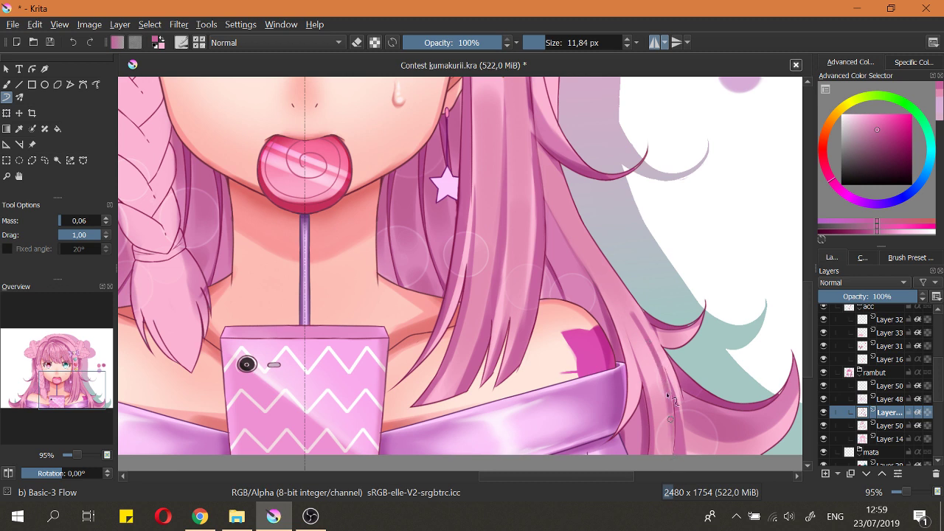
pyautogui.hotkey('ctrl', 'z')
pyautogui.moveTo(634, 314); pyautogui.dragTo(678, 476)
pyautogui.moveTo(671, 440); pyautogui.dragTo(670, 483)
pyautogui.moveTo(663, 364)
pyautogui.mouseDown()
pyautogui.moveTo(672, 399)
pyautogui.moveTo(672, 447)
pyautogui.moveTo(665, 371)
pyautogui.moveTo(669, 479)
pyautogui.moveTo(653, 357)
pyautogui.moveTo(668, 397)
pyautogui.moveTo(675, 497)
pyautogui.mouseUp()
pyautogui.hotkey('ctrl', 'z')
pyautogui.press('e')
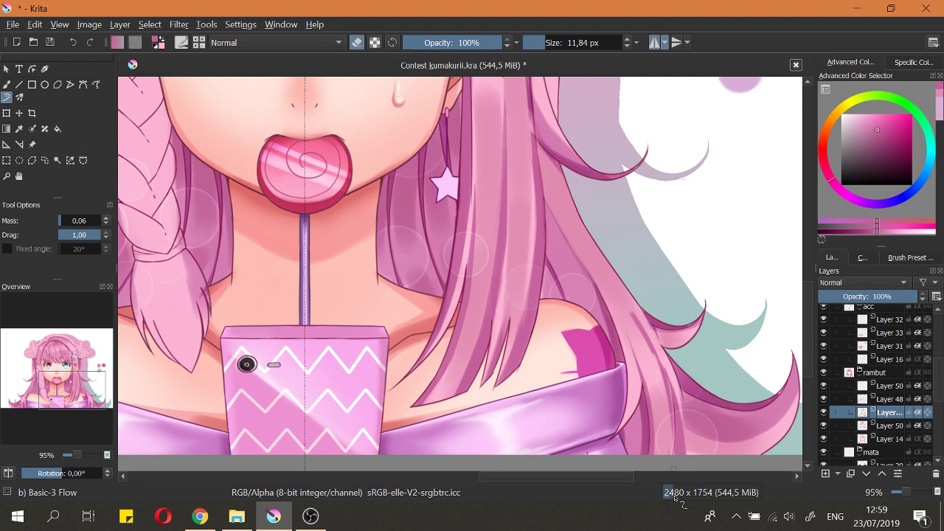
pyautogui.press('e')
# Step: Save the illustration
pyautogui.scroll(1, 644, 358)
pyautogui.scroll(-4, 651, 369)
pyautogui.press('2')
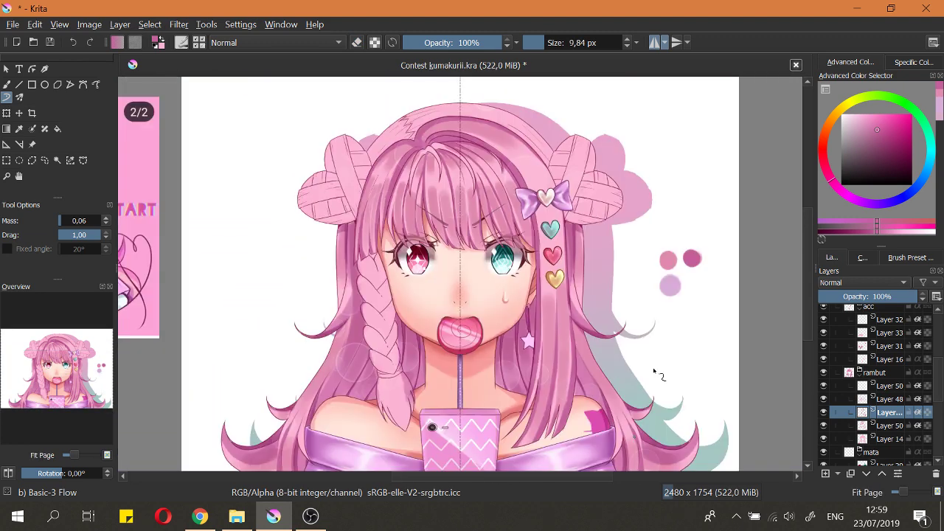
pyautogui.hotkey('ctrl', 's')
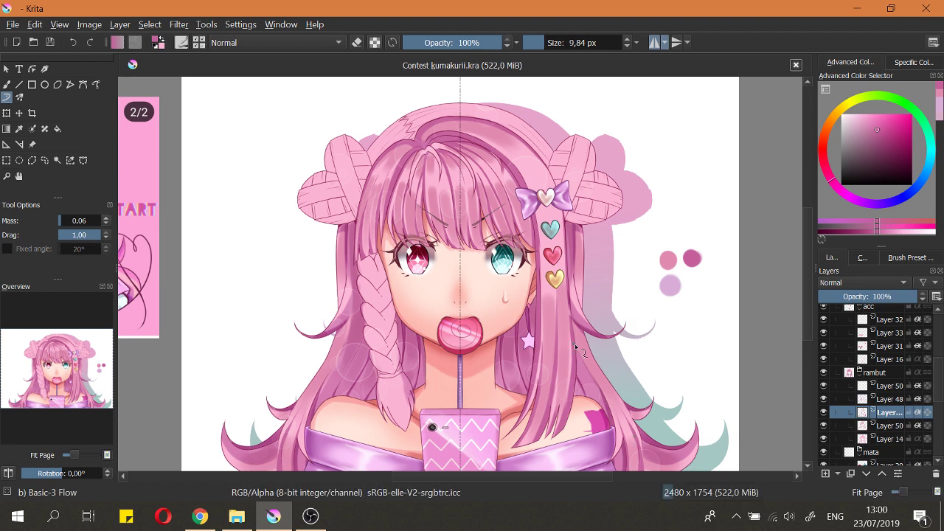
# Step: Lighten the shading of the outer strand above the shoulder on the lower Layer 50 with a 23,12 px eraser, undoing the last stroke
pyautogui.moveTo(576, 346); pyautogui.dragTo(594, 360)
pyautogui.moveTo(596, 288)
pyautogui.mouseDown()
pyautogui.moveTo(628, 360)
pyautogui.moveTo(598, 287)
pyautogui.mouseUp()
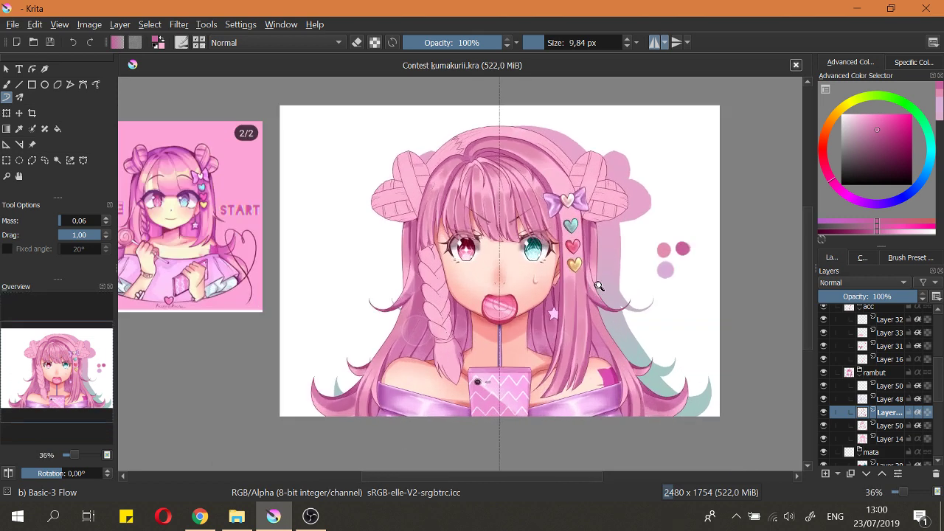
pyautogui.scroll(3, 598, 286)
pyautogui.click(860, 429)
pyautogui.moveTo(593, 326); pyautogui.dragTo(642, 408)
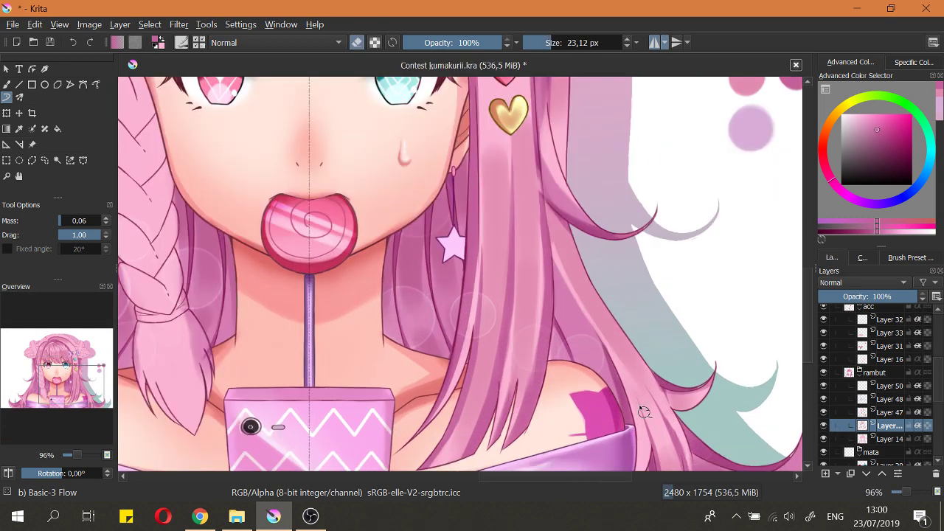
pyautogui.hotkey('ctrl', 'z')
# Step: Save the Contest kumakurii.kra file again and look over the whole illustration
pyautogui.scroll(-3, 610, 362)
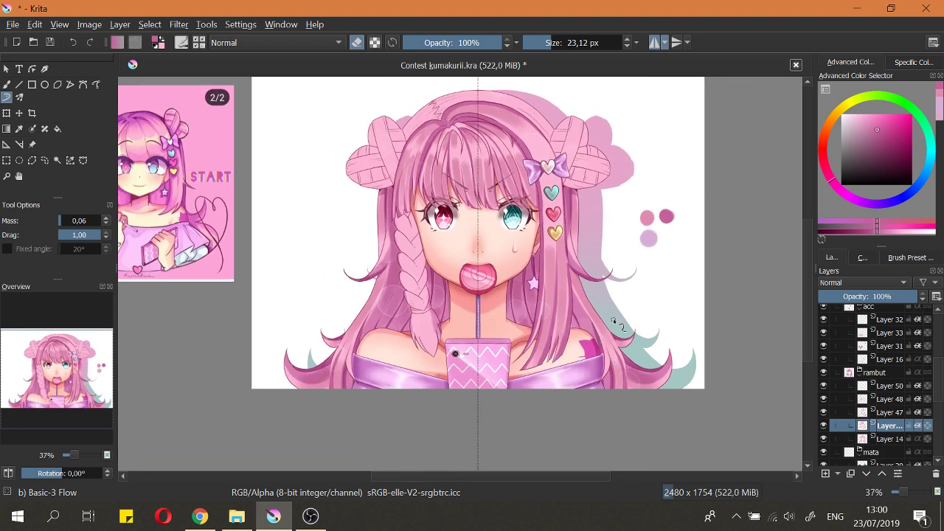
pyautogui.press('2')
pyautogui.hotkey('ctrl', 's')
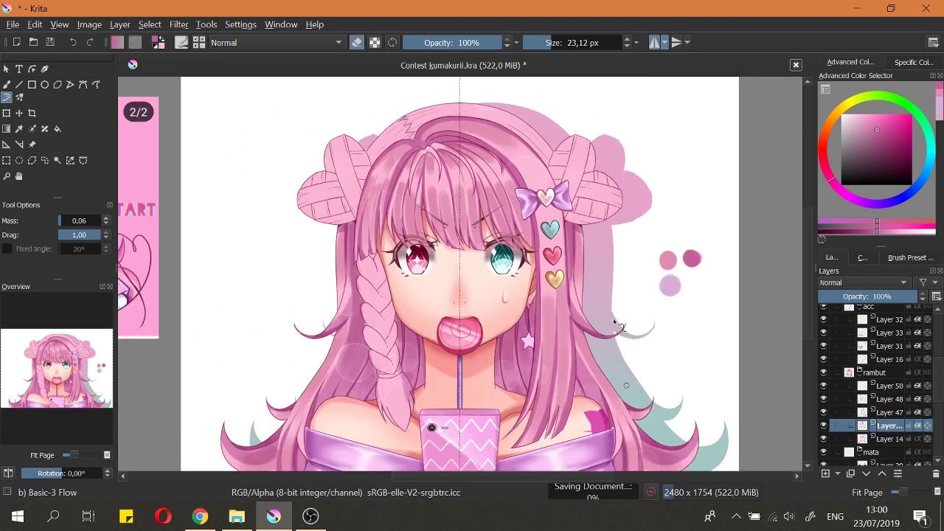
pyautogui.scroll(-1, 518, 195)
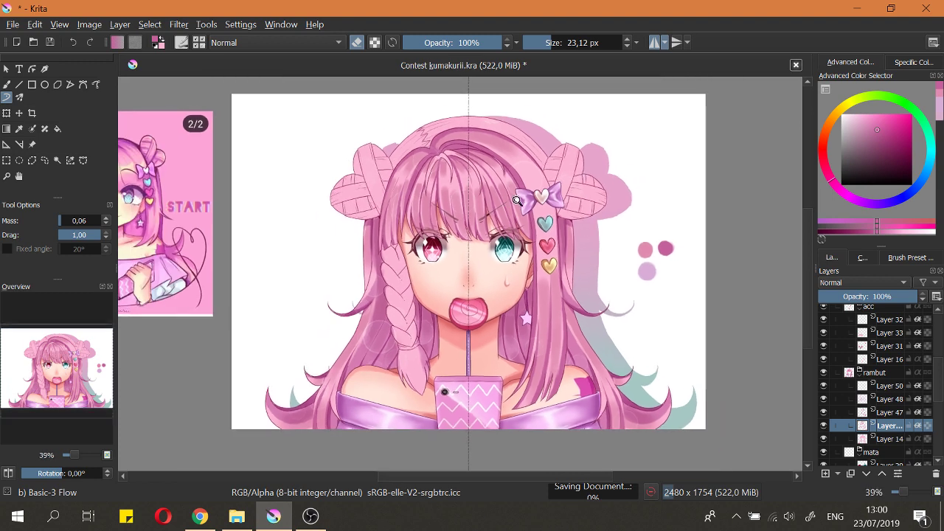
pyautogui.moveTo(535, 182); pyautogui.dragTo(527, 163)
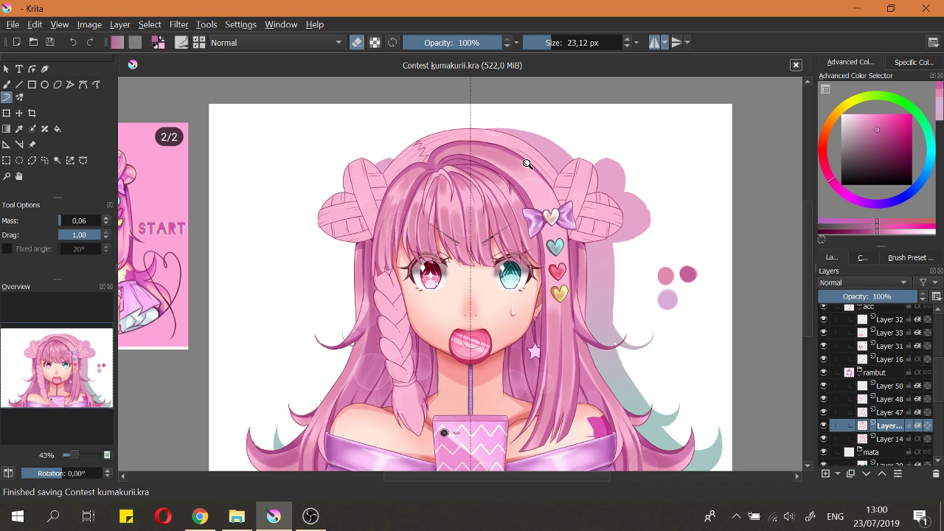
# Step: Blend pink along the crown strand above the bow on the lower Layer 50 with a 55,19 px brush, sampling a lighter pink
pyautogui.scroll(1, 527, 163)
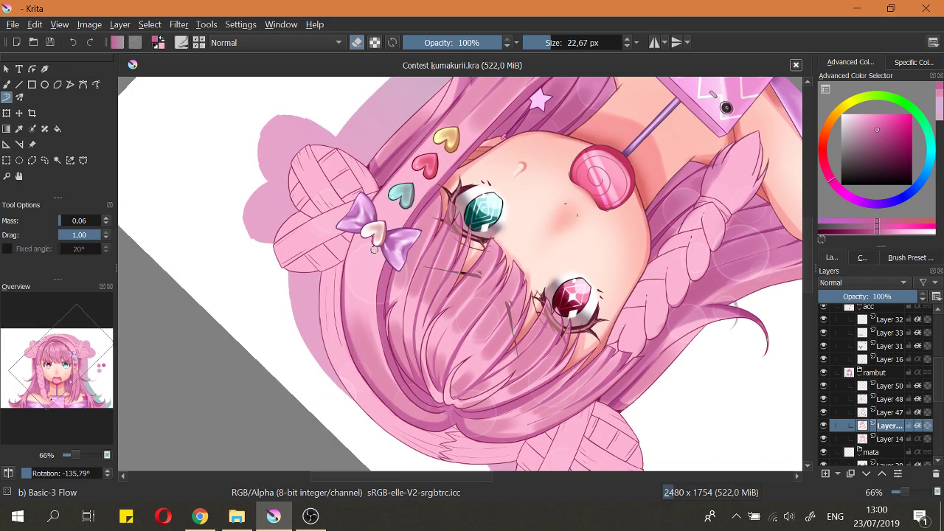
pyautogui.press('e')
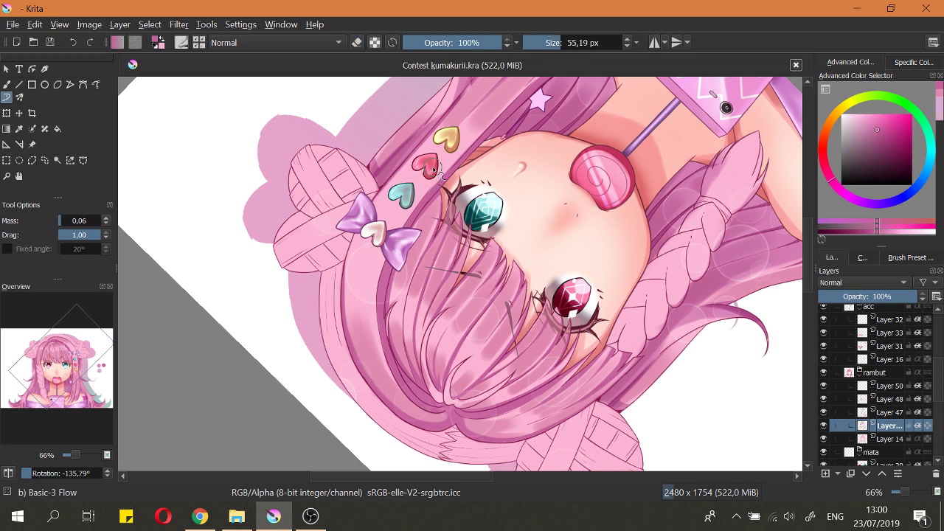
pyautogui.moveTo(416, 253); pyautogui.dragTo(390, 430)
pyautogui.keyDown('ctrl'); pyautogui.click(287, 219); pyautogui.keyUp('ctrl')
pyautogui.moveTo(365, 318)
pyautogui.mouseDown()
pyautogui.moveTo(426, 191)
pyautogui.moveTo(399, 371)
pyautogui.mouseUp()
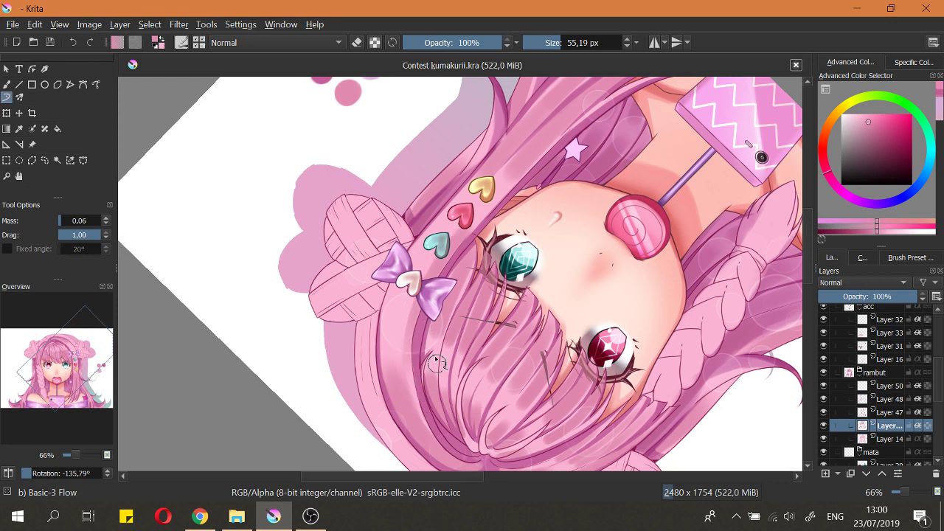
pyautogui.press('5')
pyautogui.press('[')
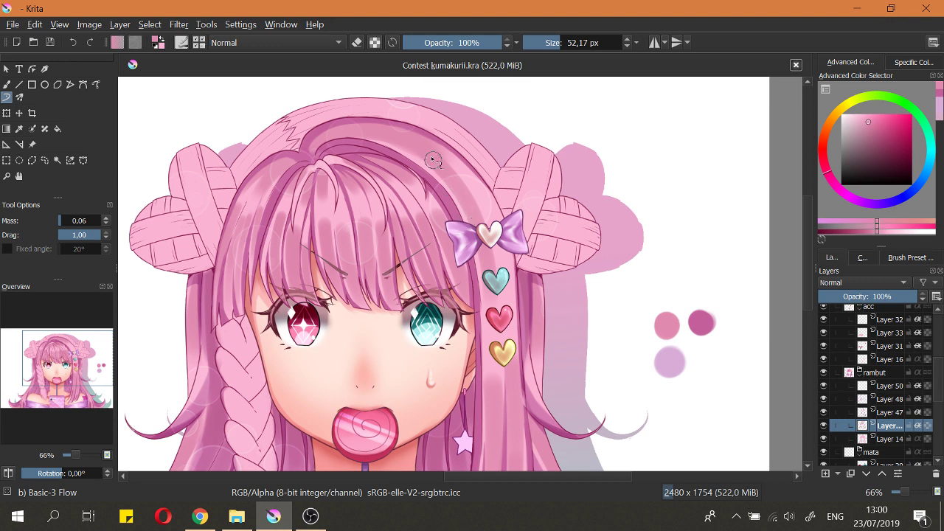
# Step: Blend light pink over the strand under the heart clips with a 48,22 px brush and save the file
pyautogui.press('[')
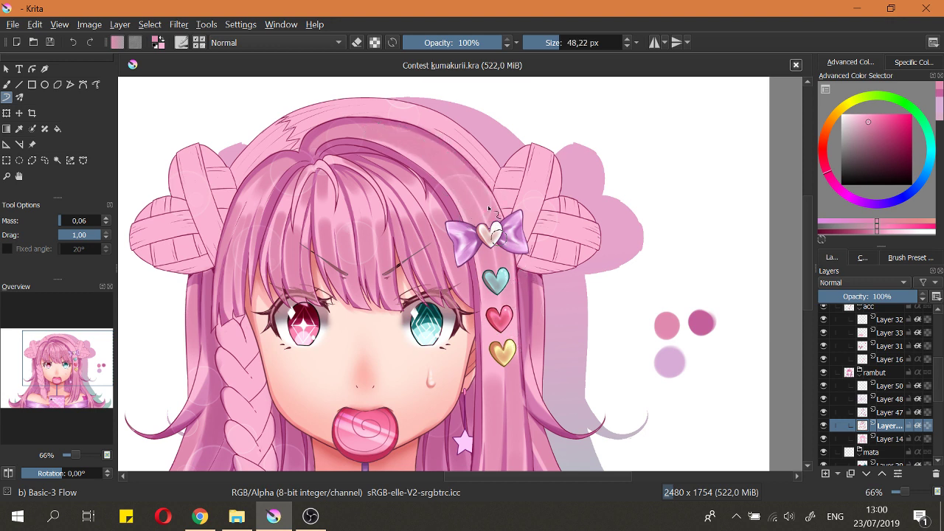
pyautogui.moveTo(514, 270); pyautogui.dragTo(510, 303)
pyautogui.scroll(-4, 451, 205)
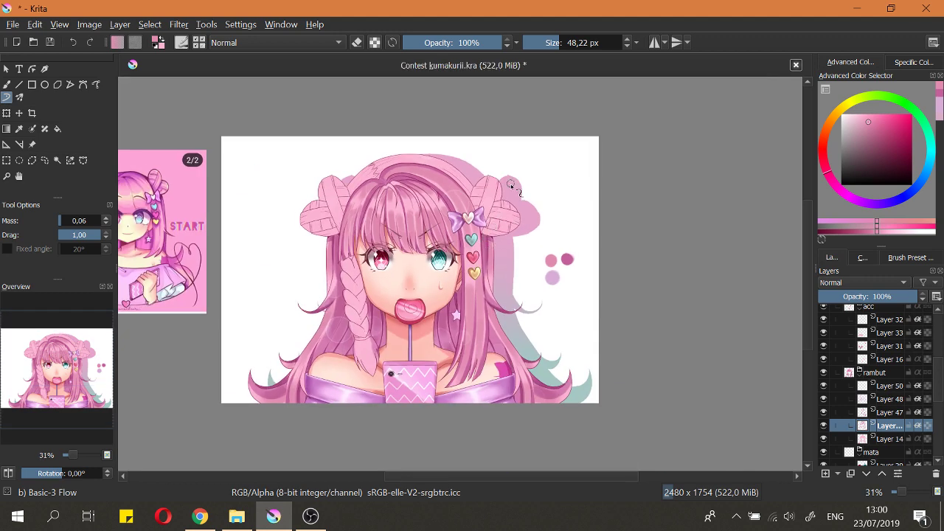
pyautogui.press('ctrl')
pyautogui.hotkey('ctrl', 's')
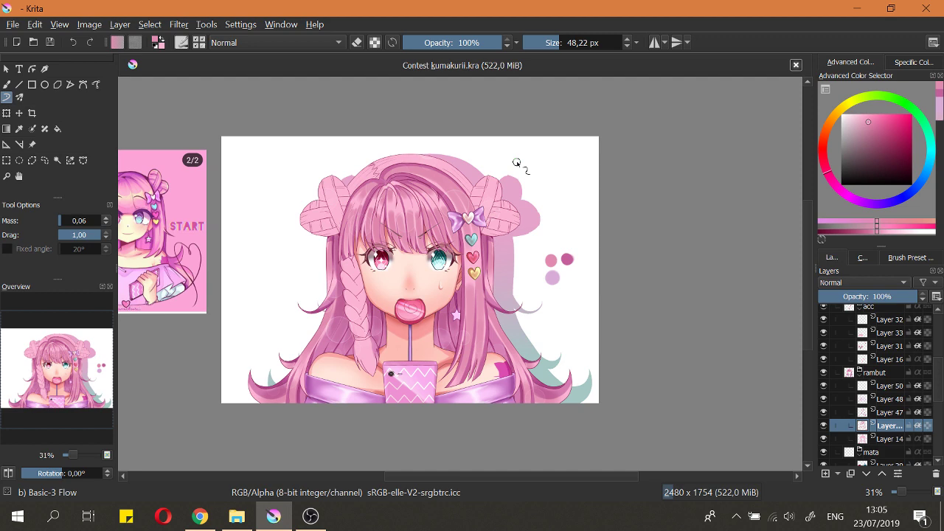
# Step: Compare the hair shading with the lower Layer 50 and Layer 48 hidden and shown, and select Layer 48
pyautogui.moveTo(468, 279); pyautogui.dragTo(489, 298)
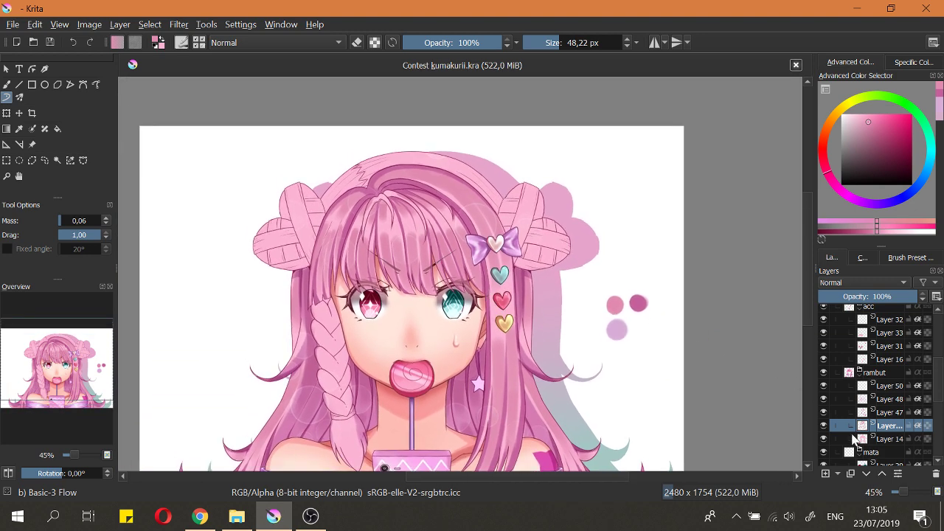
pyautogui.click(823, 426)
pyautogui.click(823, 426)
pyautogui.click(859, 399)
pyautogui.click(823, 399)
pyautogui.click(823, 399)
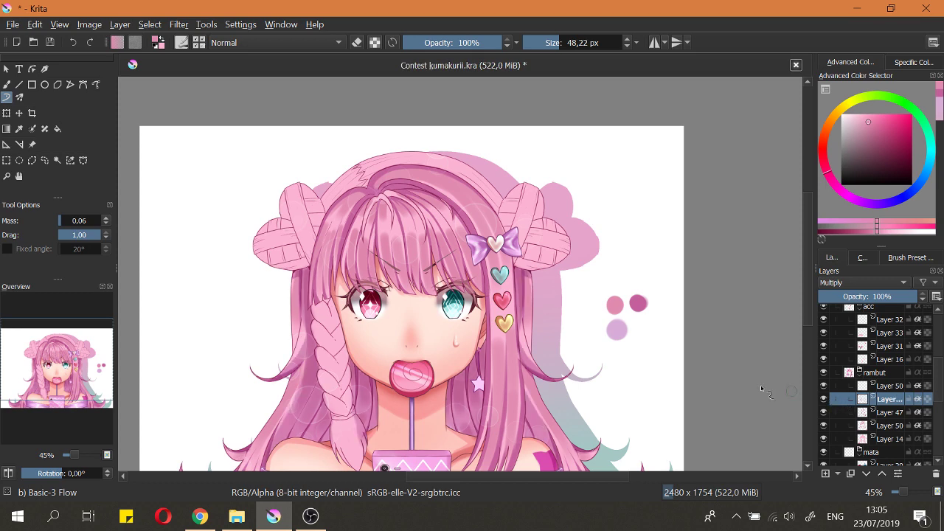
# Step: Shade the strands at the crown parting with sampled lavender on Layer 48 at 24,56 px, undoing the first attempts
pyautogui.keyDown('ctrl'); pyautogui.click(616, 327); pyautogui.keyUp('ctrl')
pyautogui.scroll(3, 446, 164)
pyautogui.moveTo(304, 205)
pyautogui.mouseDown()
pyautogui.moveTo(340, 178)
pyautogui.moveTo(401, 198)
pyautogui.moveTo(327, 199)
pyautogui.moveTo(327, 190)
pyautogui.moveTo(371, 175)
pyautogui.mouseUp()
pyautogui.hotkey('ctrl', 'z')
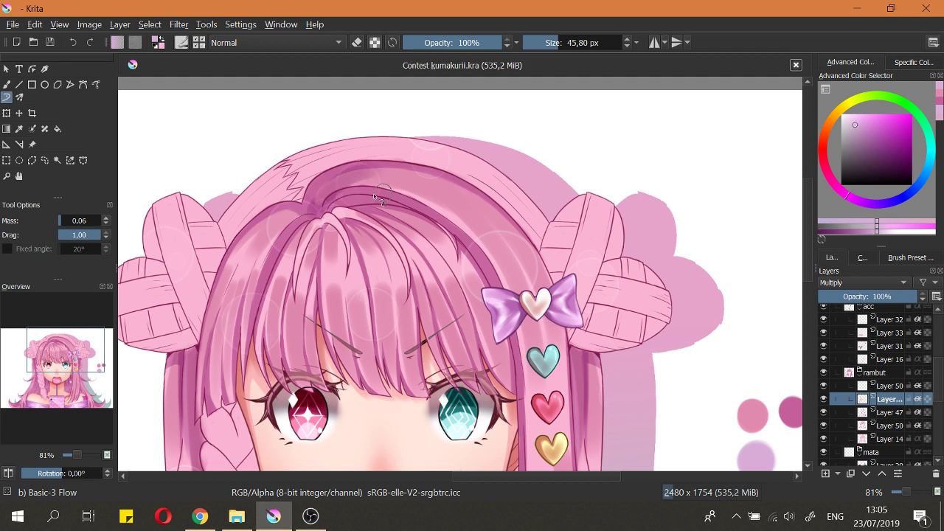
pyautogui.hotkey('ctrl', 'z')
pyautogui.keyDown('shift'); pyautogui.moveTo(323, 211); pyautogui.dragTo(320, 210); pyautogui.keyUp('shift')
pyautogui.moveTo(308, 203)
pyautogui.mouseDown()
pyautogui.moveTo(326, 221)
pyautogui.moveTo(301, 210)
pyautogui.moveTo(319, 223)
pyautogui.moveTo(358, 214)
pyautogui.moveTo(350, 206)
pyautogui.moveTo(339, 208)
pyautogui.moveTo(385, 212)
pyautogui.moveTo(340, 202)
pyautogui.mouseUp()
pyautogui.hotkey('ctrl', 'z')
pyautogui.moveTo(331, 209); pyautogui.dragTo(391, 206)
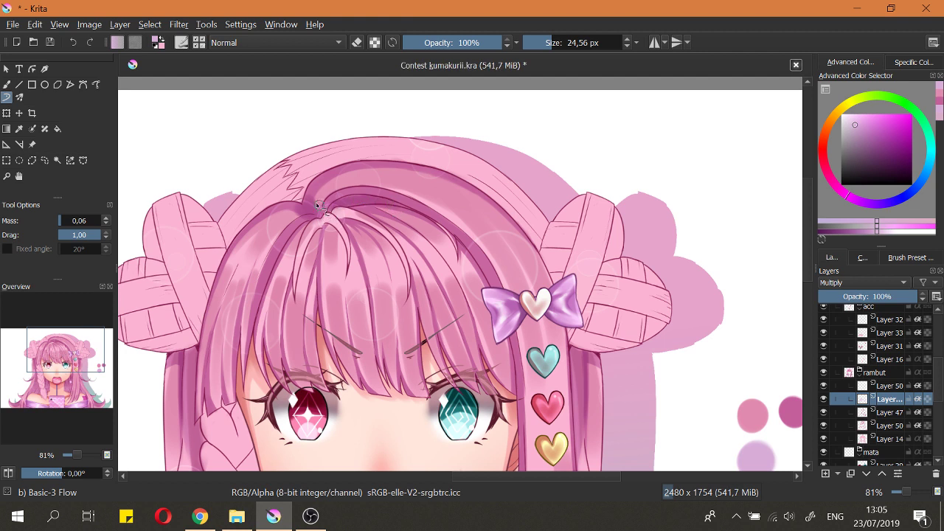
# Step: Shade the bang roots beside the parting in lavender and soften them with the eraser, undoing the last stroke
pyautogui.moveTo(282, 203)
pyautogui.mouseDown()
pyautogui.moveTo(317, 216)
pyautogui.moveTo(305, 219)
pyautogui.mouseUp()
pyautogui.press('e')
pyautogui.moveTo(316, 222); pyautogui.dragTo(287, 209)
pyautogui.press('e')
pyautogui.moveTo(318, 199)
pyautogui.mouseDown()
pyautogui.moveTo(320, 187)
pyautogui.moveTo(403, 193)
pyautogui.mouseUp()
pyautogui.press('e')
pyautogui.press('e')
pyautogui.hotkey('ctrl', 'z')
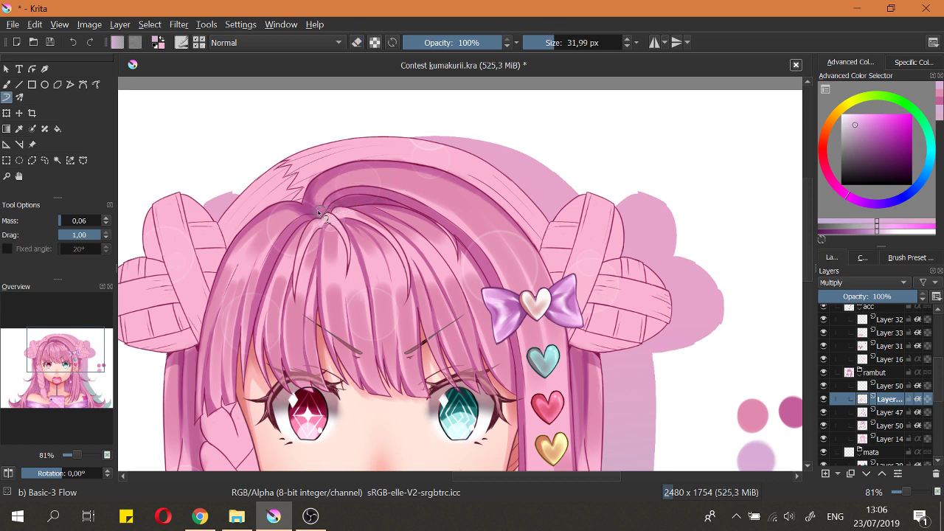
# Step: Redraw the lavender shadow from the parting along the crown strand at 31,99 px and save the file
pyautogui.moveTo(320, 209)
pyautogui.mouseDown()
pyautogui.moveTo(347, 170)
pyautogui.moveTo(429, 183)
pyautogui.mouseUp()
pyautogui.hotkey('ctrl', 'z')
pyautogui.moveTo(320, 206)
pyautogui.mouseDown()
pyautogui.moveTo(405, 175)
pyautogui.moveTo(436, 190)
pyautogui.moveTo(345, 188)
pyautogui.moveTo(318, 210)
pyautogui.moveTo(377, 173)
pyautogui.mouseUp()
pyautogui.hotkey('ctrl', 'z')
pyautogui.hotkey('ctrl', 'shift', 'z')
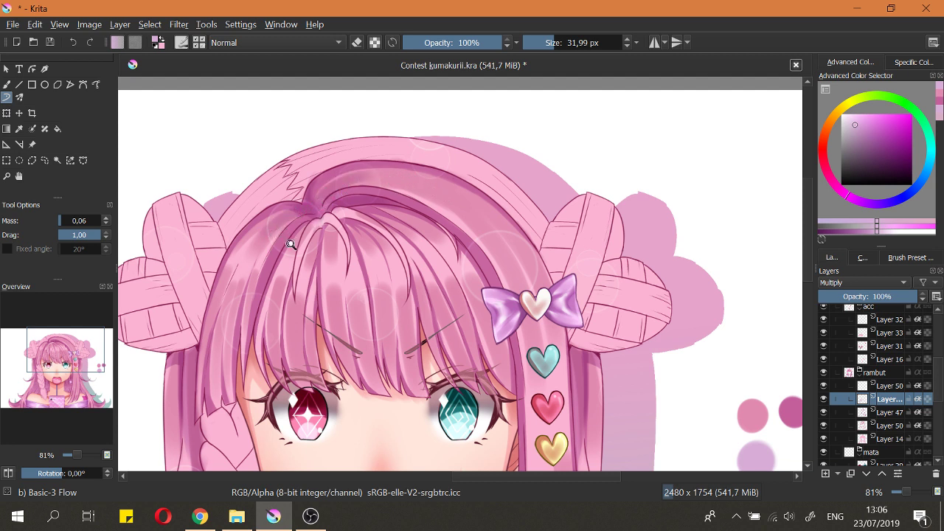
pyautogui.scroll(-1, 308, 240)
pyautogui.hotkey('ctrl', 's')
pyautogui.press('2')
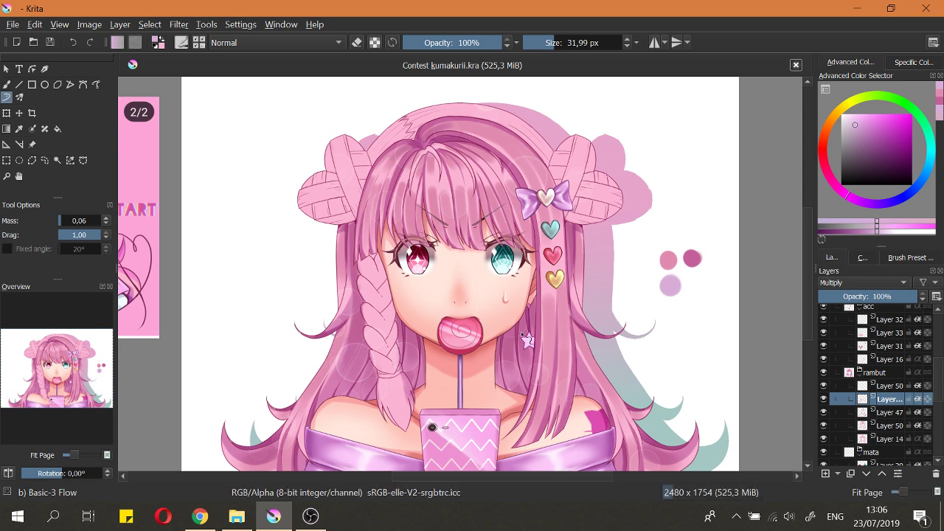
# Step: Lighten the Layer 48 shading on the outer strand beside the braid with a 31,99 px eraser
pyautogui.scroll(1, 525, 338)
pyautogui.click(824, 399)
pyautogui.click(824, 399)
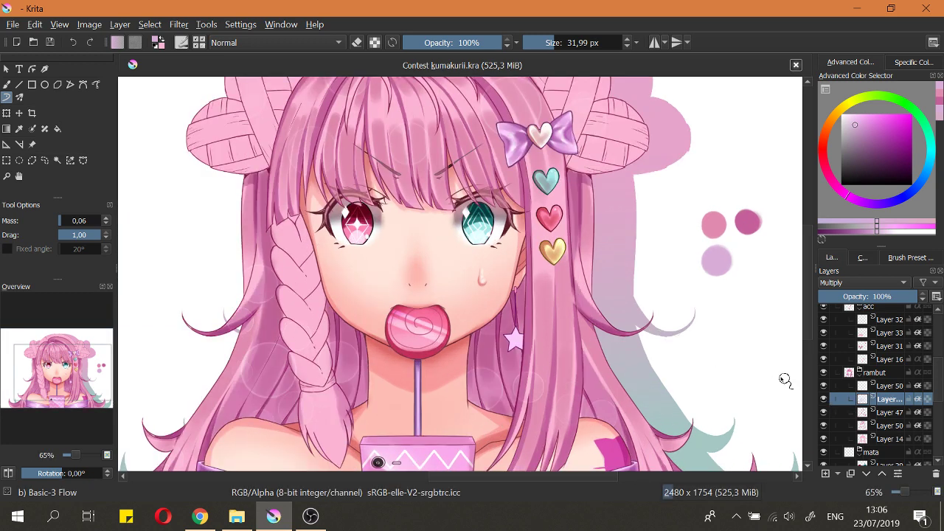
pyautogui.scroll(2, 574, 286)
pyautogui.press('e')
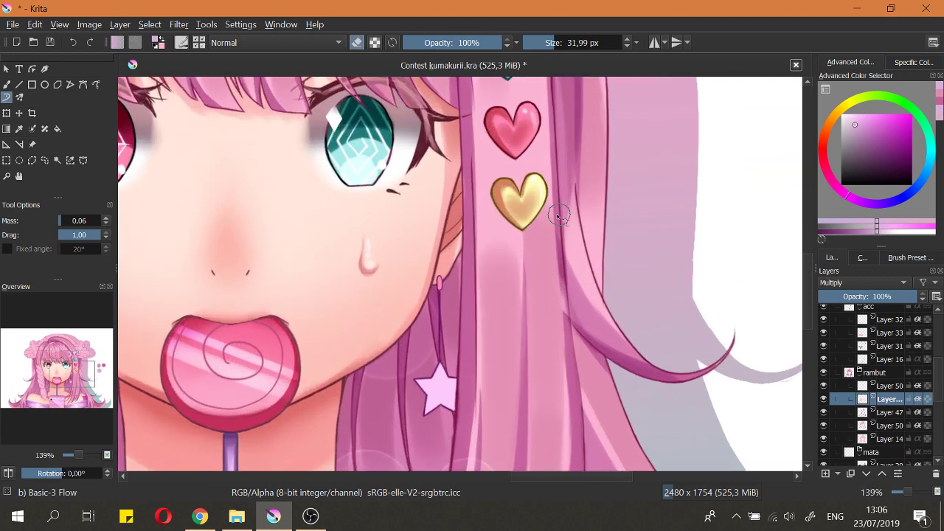
pyautogui.scroll(-5, 558, 295)
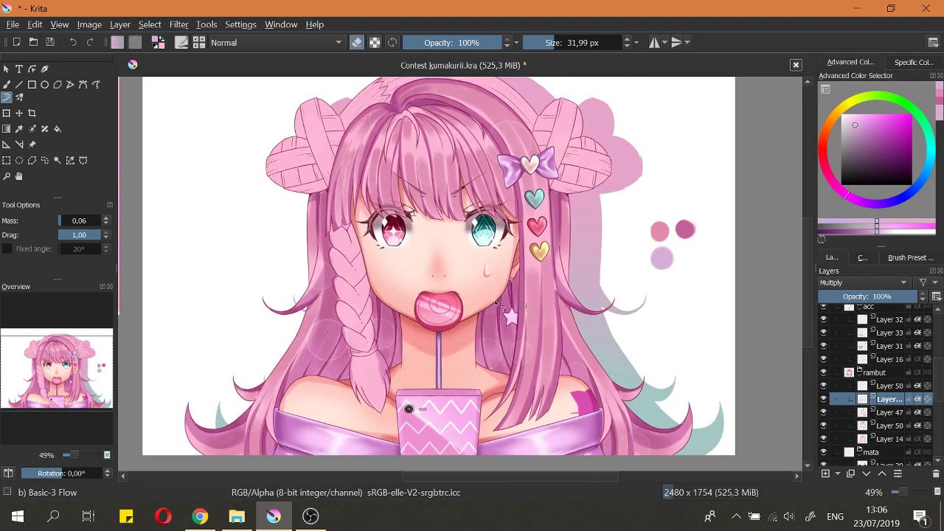
pyautogui.scroll(5, 300, 215)
pyautogui.moveTo(377, 227); pyautogui.dragTo(380, 253)
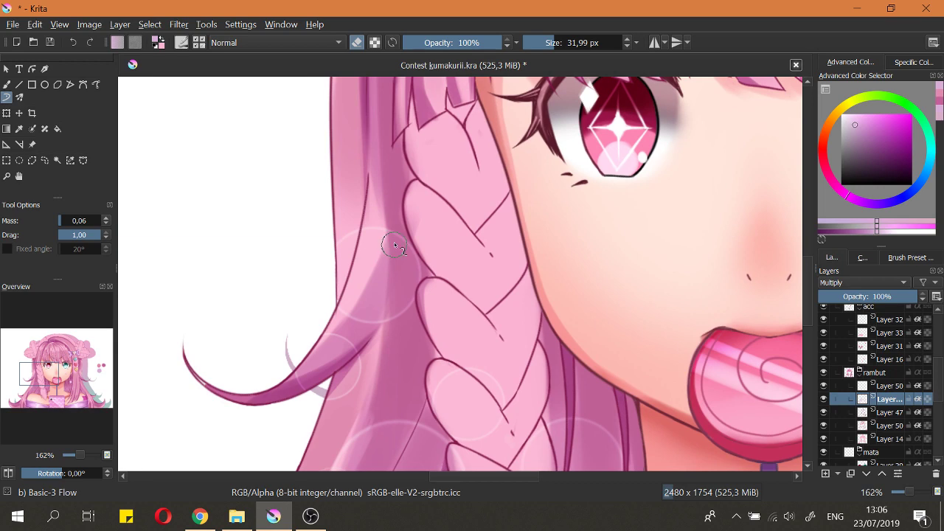
pyautogui.moveTo(392, 218); pyautogui.dragTo(401, 280)
pyautogui.scroll(-5, 395, 254)
pyautogui.scroll(2, 706, 267)
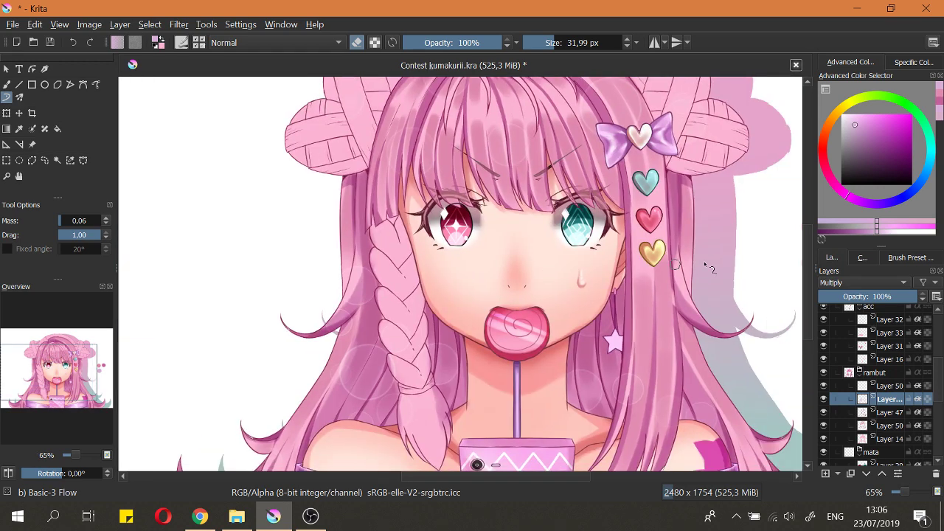
pyautogui.scroll(2, 664, 302)
pyautogui.scroll(3, 658, 316)
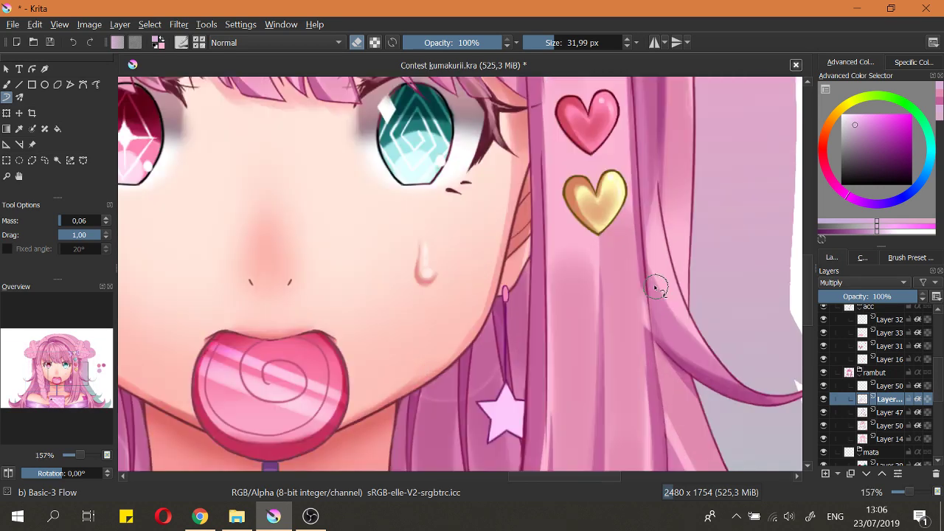
pyautogui.scroll(-4, 697, 238)
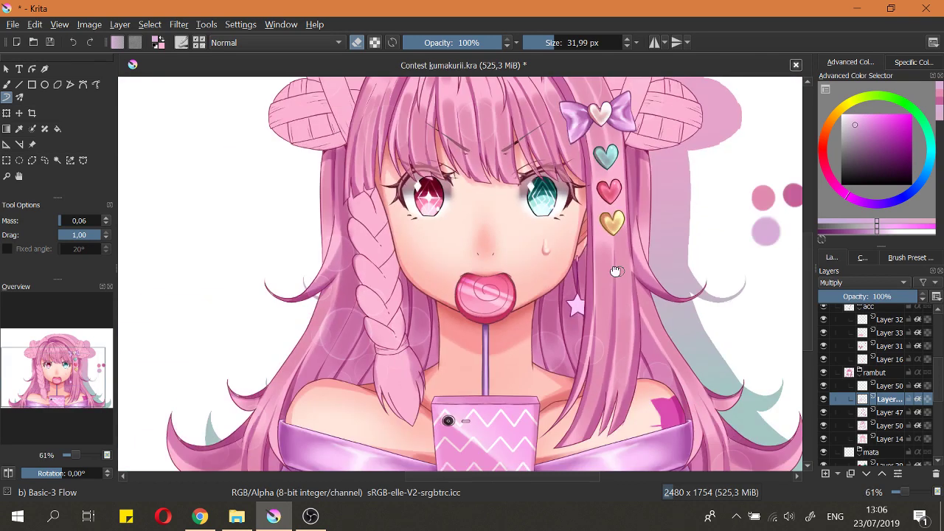
# Step: Draw a dark pink shadow line below the yellow heart clip where the outer strand emerges, on Layer 47 at 13,34 px
pyautogui.scroll(1, 652, 216)
pyautogui.keyDown('ctrl'); pyautogui.click(651, 218); pyautogui.keyUp('ctrl')
pyautogui.keyDown('ctrl'); pyautogui.click(677, 214); pyautogui.keyUp('ctrl')
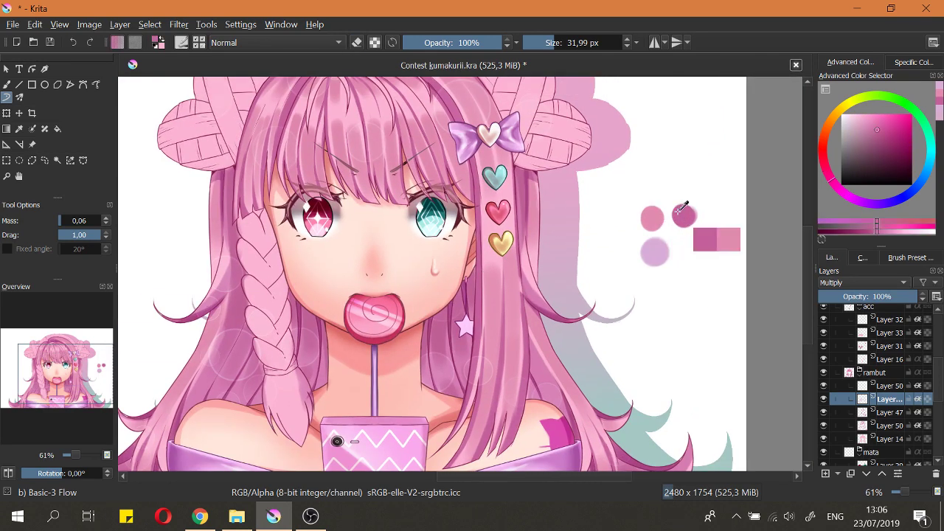
pyautogui.scroll(1, 696, 342)
pyautogui.click(860, 413)
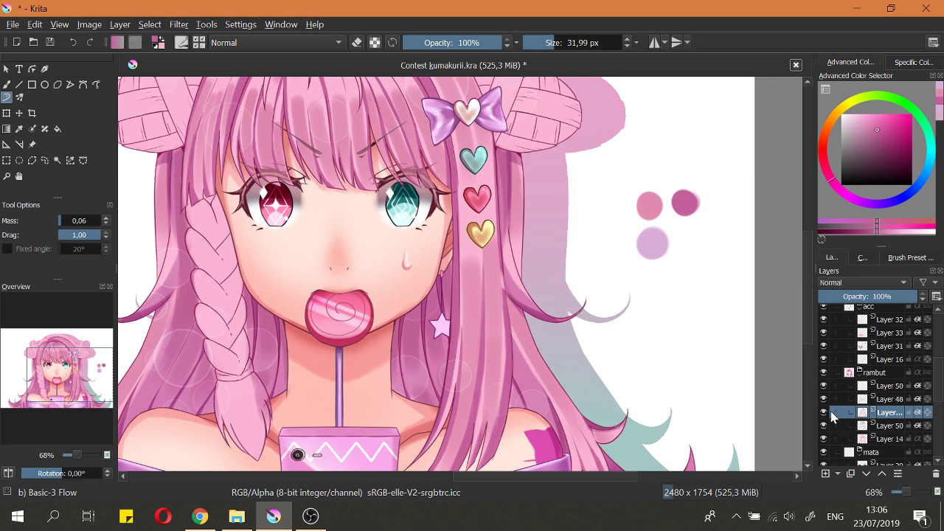
pyautogui.click(823, 413)
pyautogui.click(824, 414)
pyautogui.scroll(3, 497, 287)
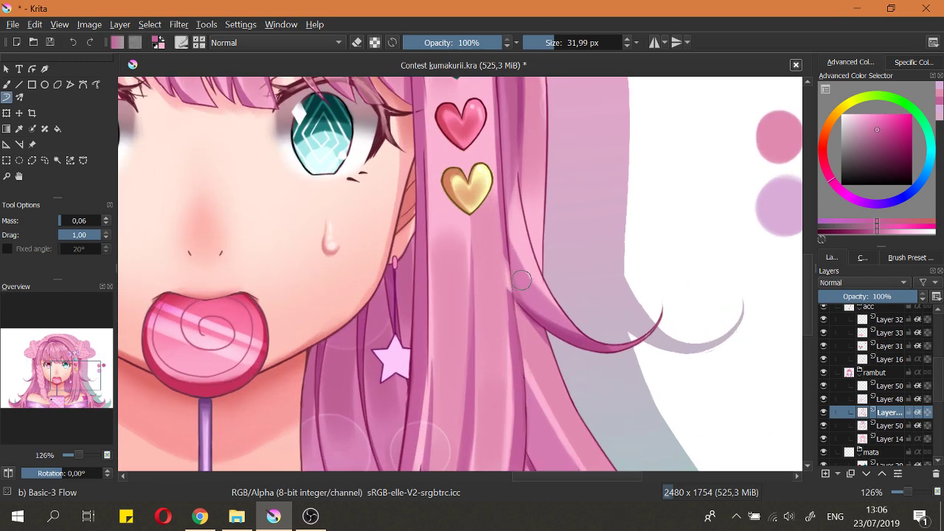
pyautogui.moveTo(523, 280); pyautogui.dragTo(504, 258)
pyautogui.moveTo(508, 248); pyautogui.dragTo(520, 357)
pyautogui.hotkey('ctrl', 'z')
pyautogui.moveTo(506, 251); pyautogui.dragTo(517, 358)
pyautogui.hotkey('ctrl', 'z')
pyautogui.moveTo(507, 264); pyautogui.dragTo(517, 340)
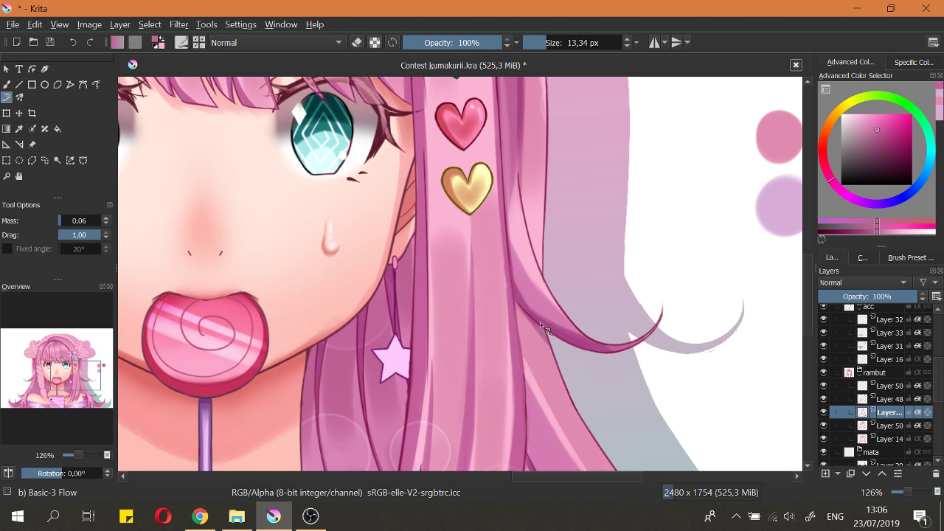
# Step: Refine the dark pink shadow at the base of the outer curled strand at 10,56 px and save the file
pyautogui.press('[')
pyautogui.moveTo(512, 280); pyautogui.dragTo(521, 304)
pyautogui.scroll(-4, 504, 268)
pyautogui.press('2')
pyautogui.hotkey('ctrl', 's')
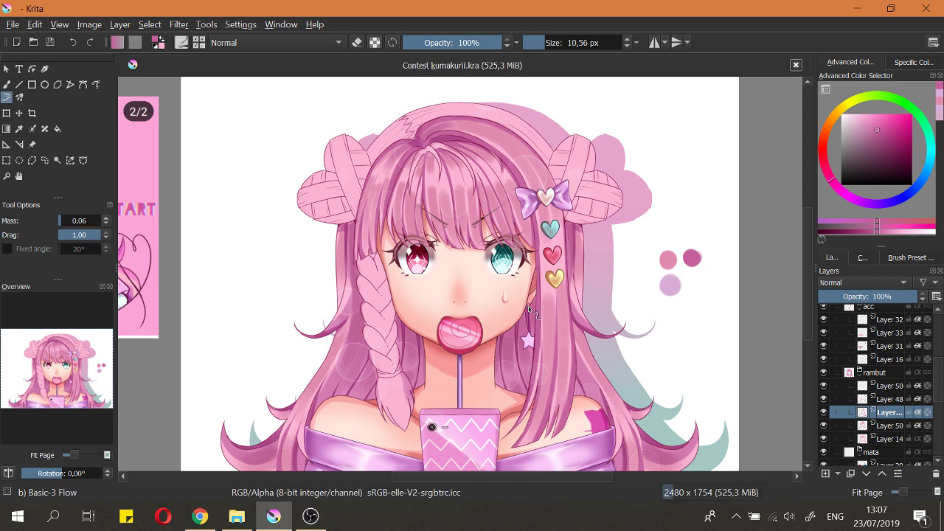
pyautogui.scroll(-3, 772, 316)
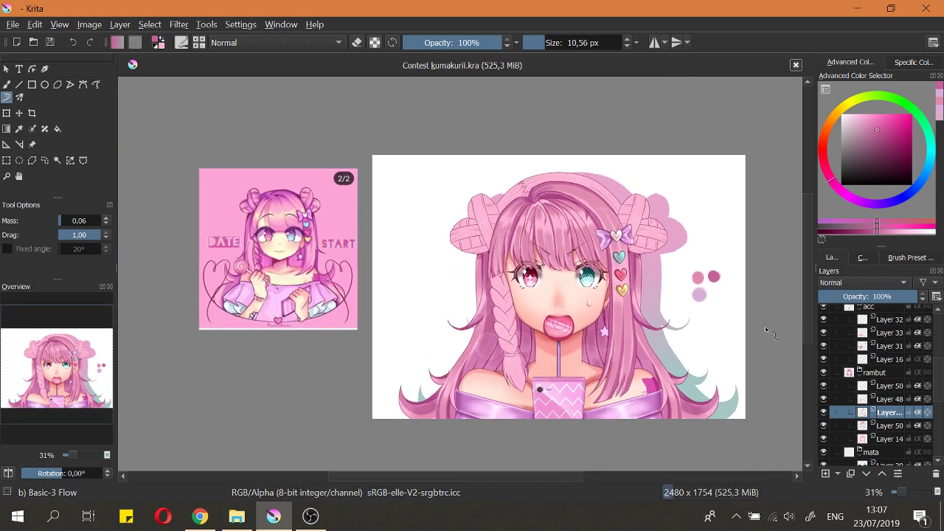
pyautogui.press('2')
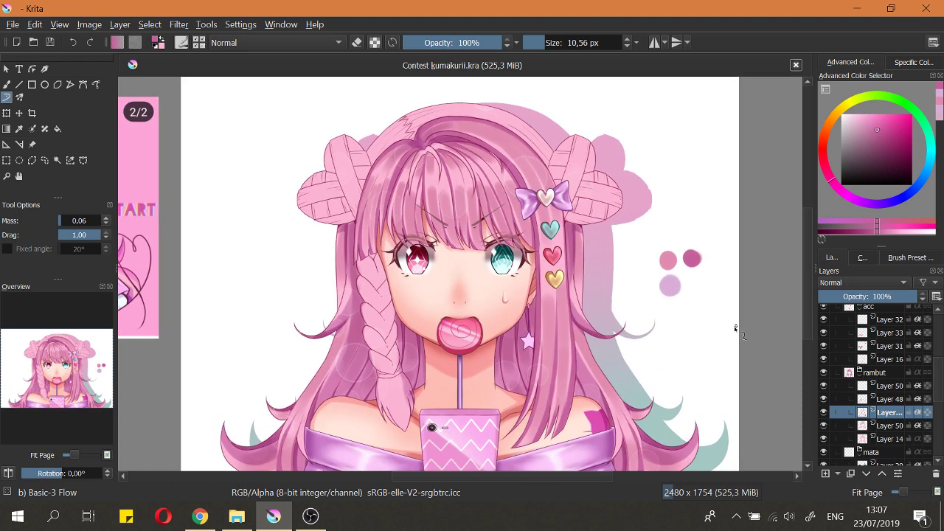
# Step: Add a new paint layer above the upper Layer 50 in the rambut group
pyautogui.click(857, 388)
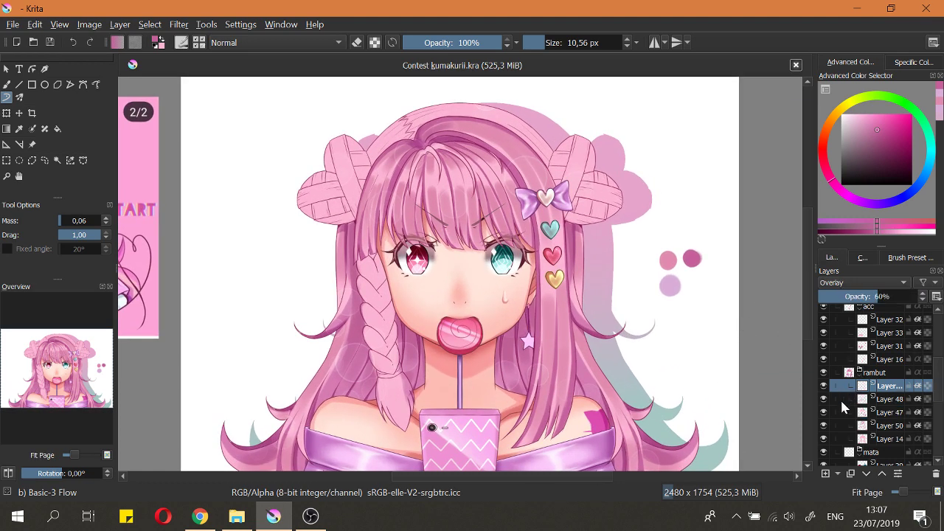
pyautogui.click(856, 399)
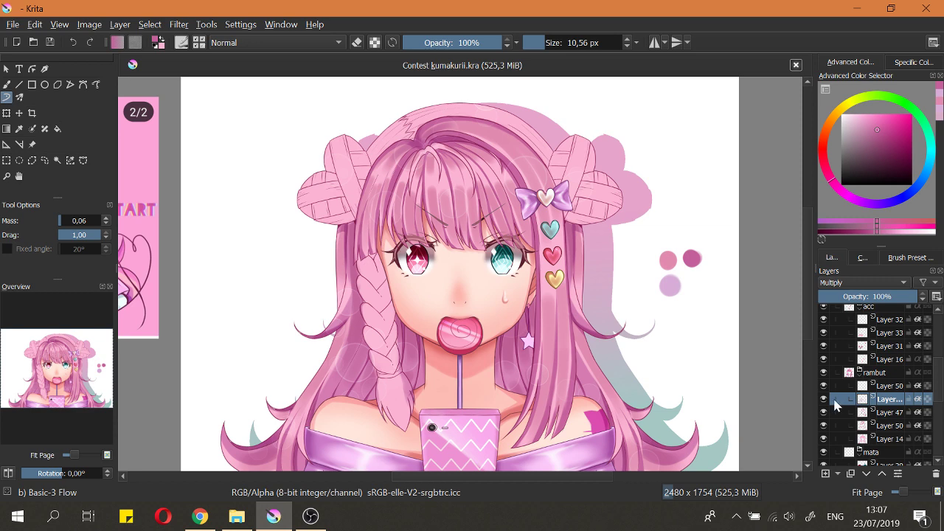
pyautogui.click(864, 388)
pyautogui.click(826, 473)
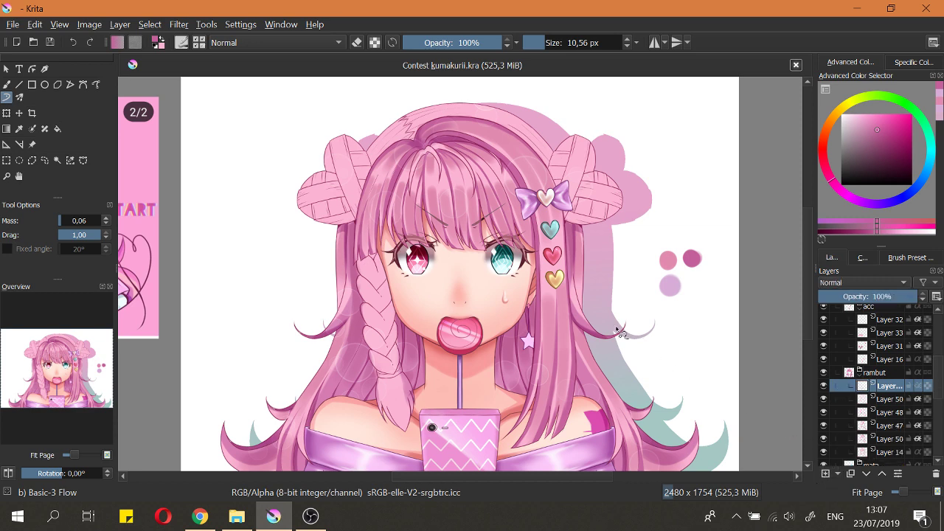
# Step: Sample the outer strand's light pink, turn on horizontal mirroring and choose the Ink gpen 25 brush preset
pyautogui.scroll(2, 592, 303)
pyautogui.keyDown('ctrl'); pyautogui.click(560, 303); pyautogui.keyUp('ctrl')
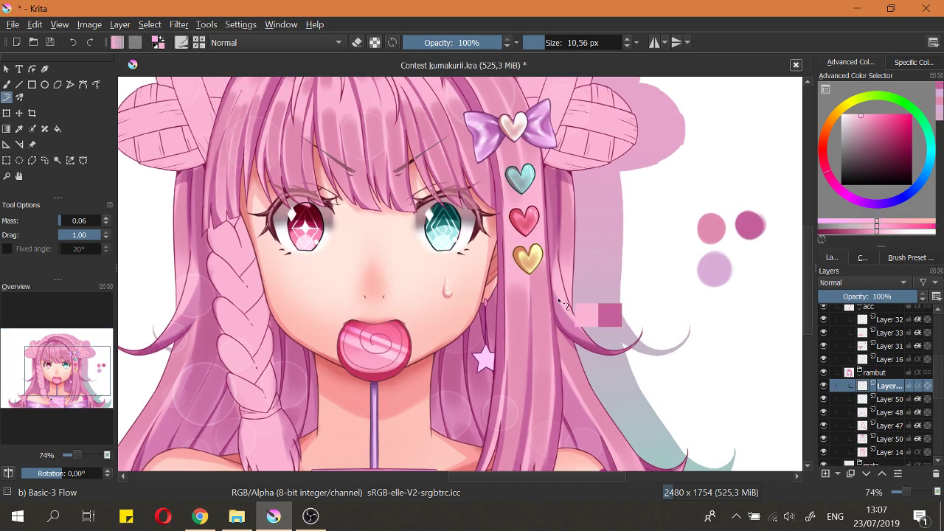
pyautogui.moveTo(578, 361); pyautogui.dragTo(588, 310)
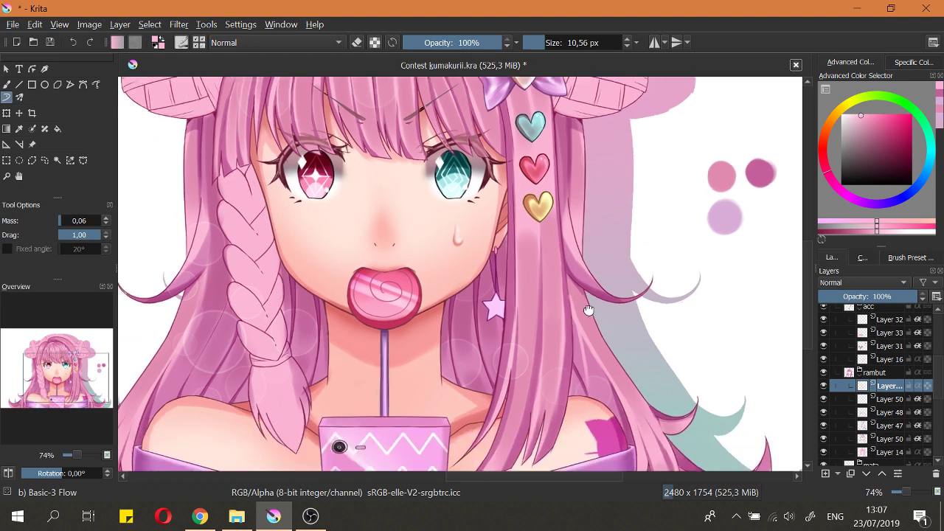
pyautogui.click(654, 42)
pyautogui.press(']')
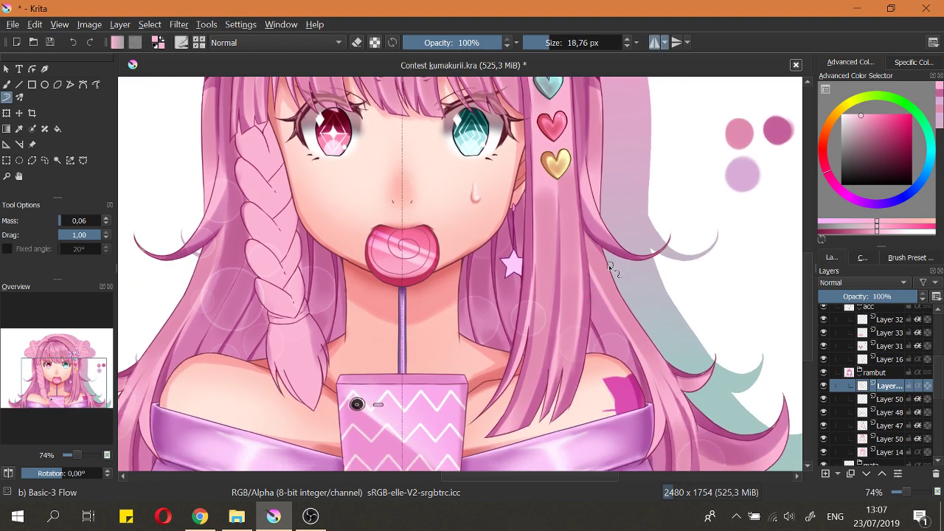
pyautogui.rightClick(609, 268)
pyautogui.click(576, 313)
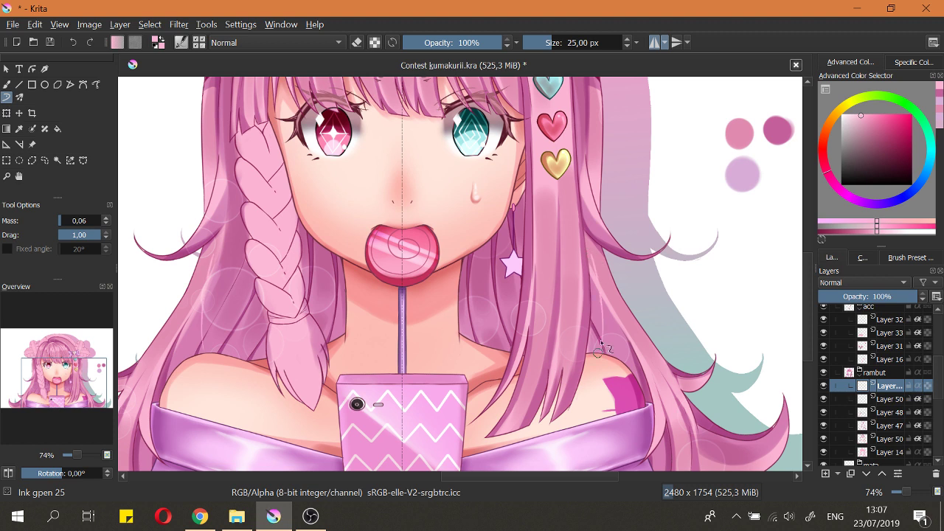
# Step: Undo the last stroke, paint mirrored light pink streaks on the outer hair above the shoulder at 64,90 px, and trim them with the eraser
pyautogui.hotkey('ctrl', 'z')
pyautogui.moveTo(605, 287); pyautogui.dragTo(624, 287)
pyautogui.moveTo(587, 253); pyautogui.dragTo(592, 351)
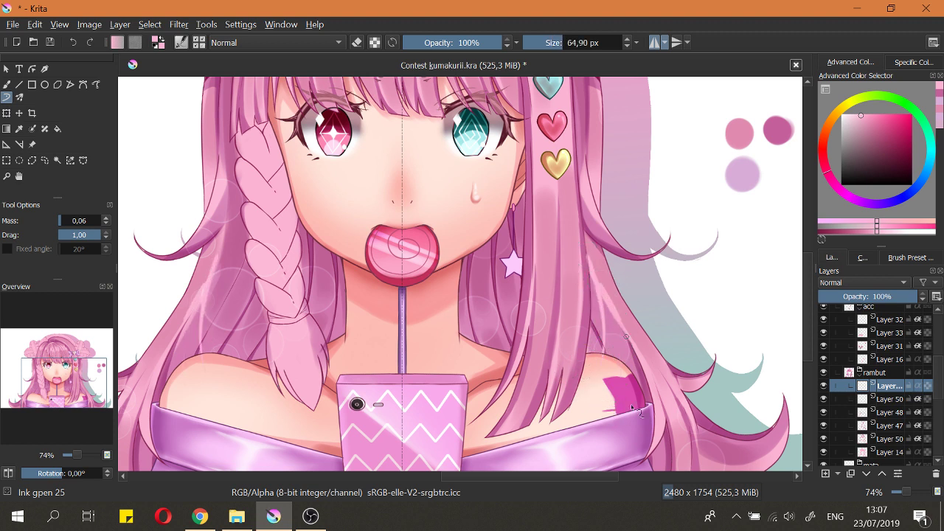
pyautogui.scroll(-3, 619, 346)
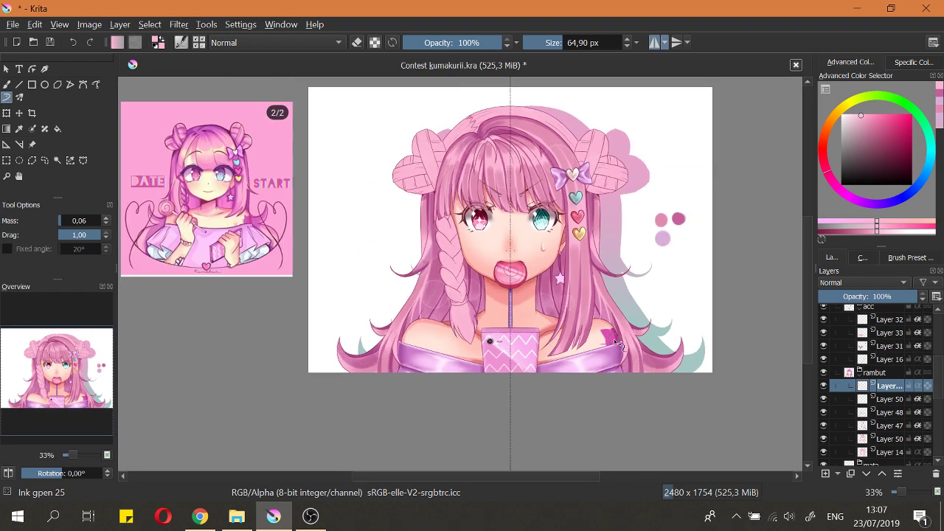
pyautogui.scroll(3, 616, 343)
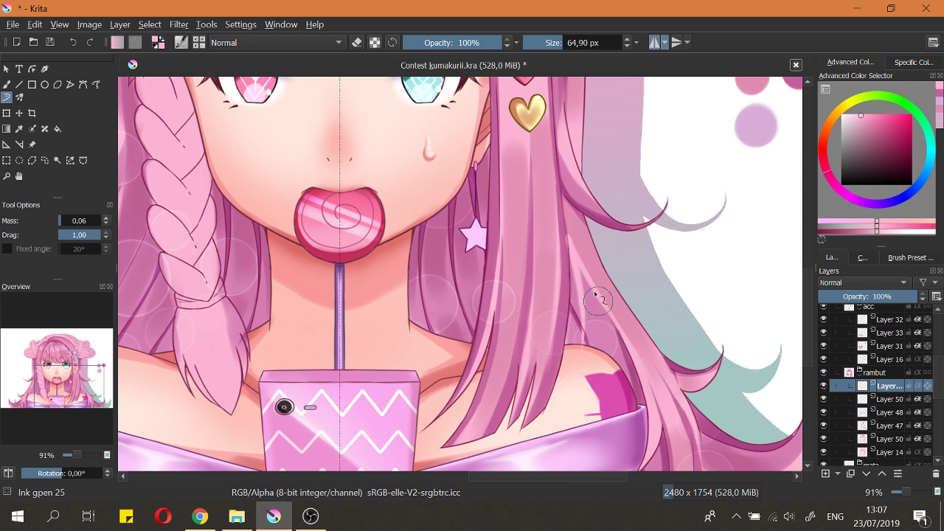
pyautogui.press('e')
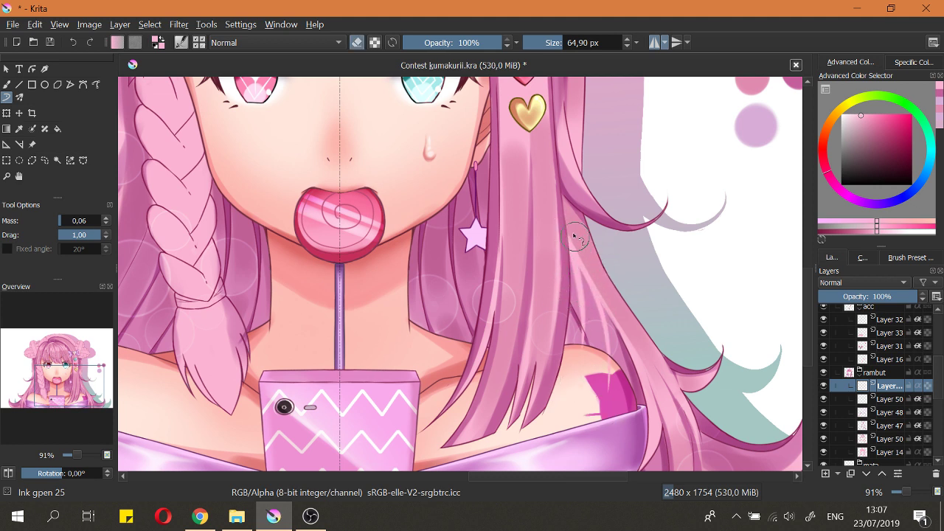
pyautogui.scroll(-3, 634, 341)
pyautogui.scroll(1, 654, 236)
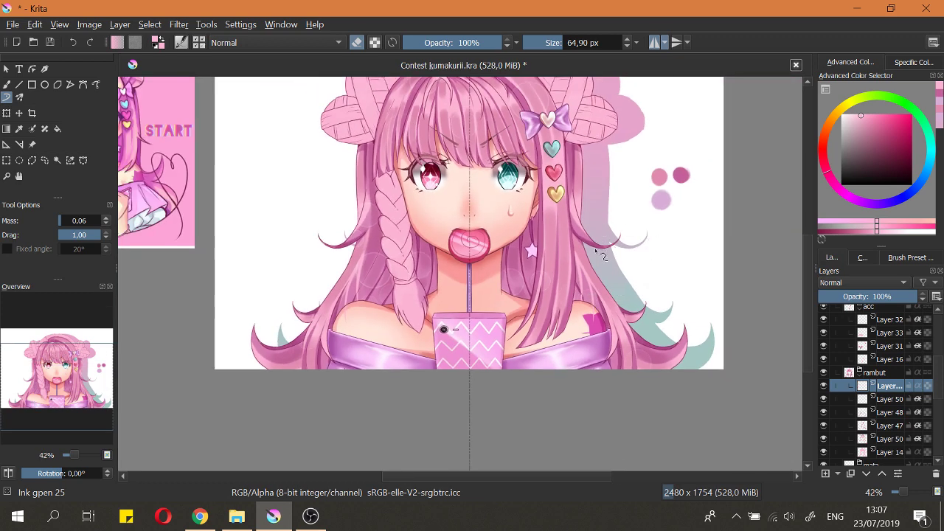
pyautogui.scroll(2, 605, 280)
pyautogui.press('e')
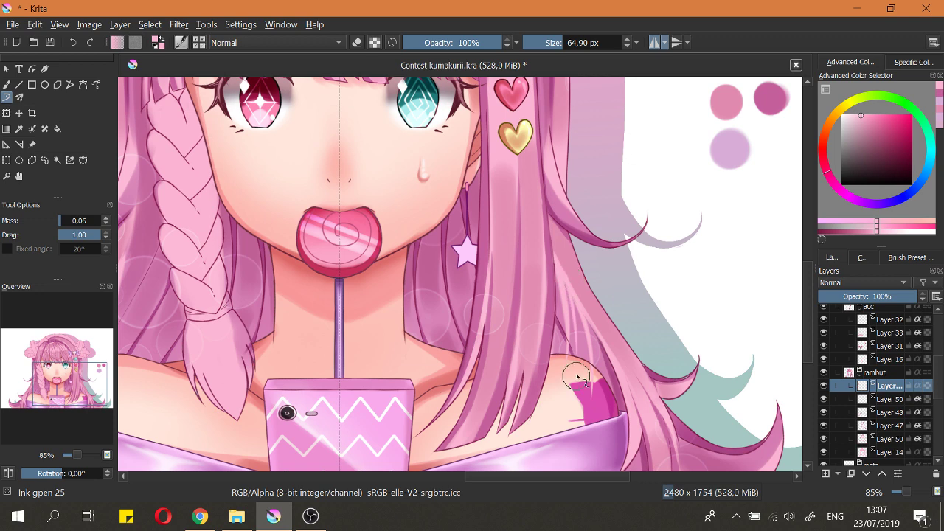
# Step: Undo the last streak and redraw it as a long tapering light pink strand running down towards the shoulder
pyautogui.hotkey('ctrl', 'z')
pyautogui.moveTo(566, 287); pyautogui.dragTo(590, 368)
pyautogui.hotkey('ctrl', 'z')
pyautogui.moveTo(566, 275); pyautogui.dragTo(590, 385)
pyautogui.scroll(-4, 565, 290)
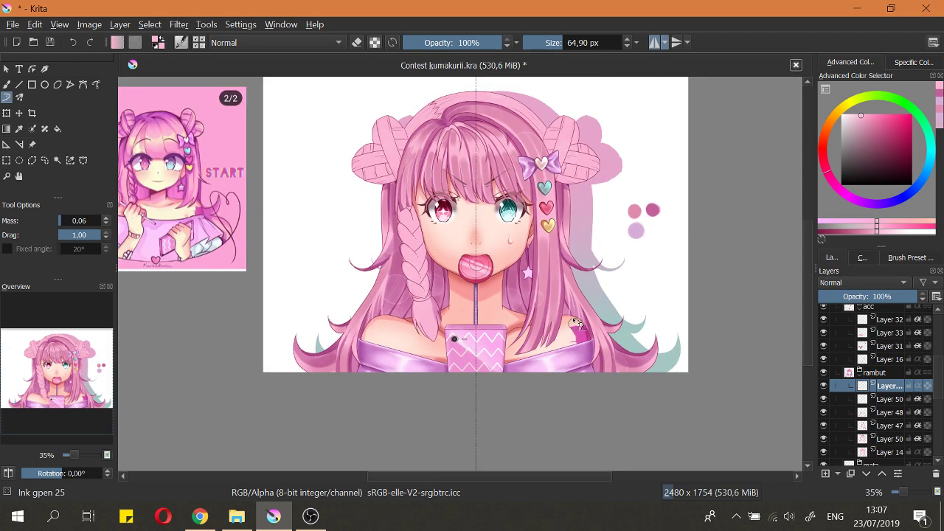
pyautogui.scroll(4, 606, 325)
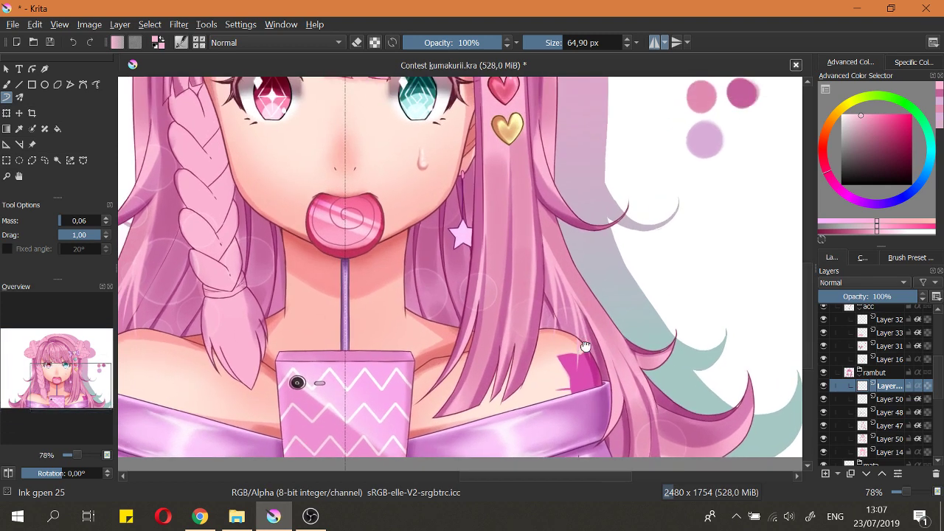
pyautogui.scroll(-2, 606, 304)
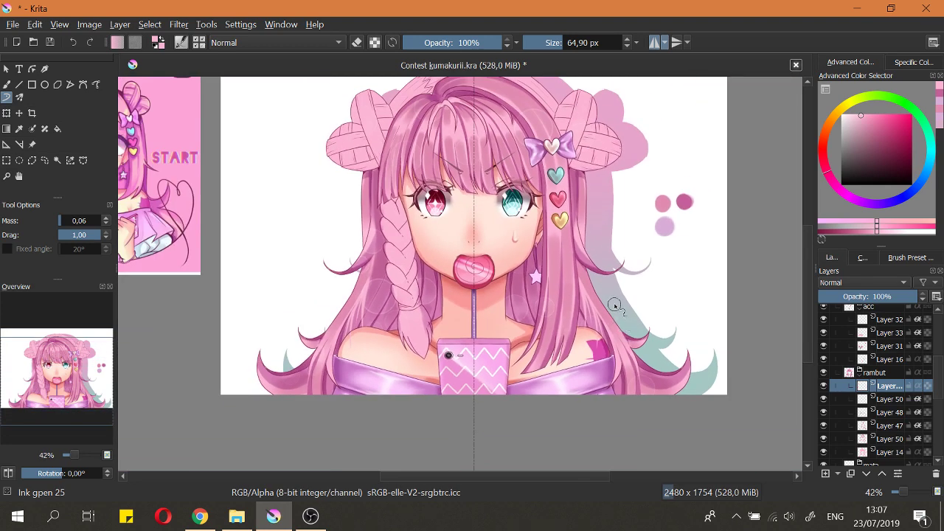
pyautogui.scroll(3, 609, 304)
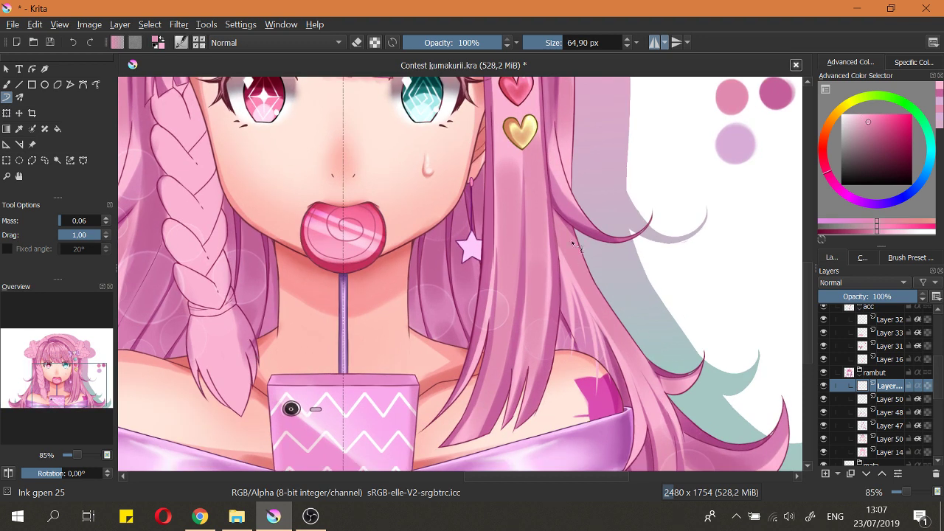
# Step: Blend the light pink streaks into the hair with a sampled pink, using the Basic-3 Flow brush at 66,09 px with alpha preserved
pyautogui.rightClick(582, 241)
pyautogui.click(547, 196)
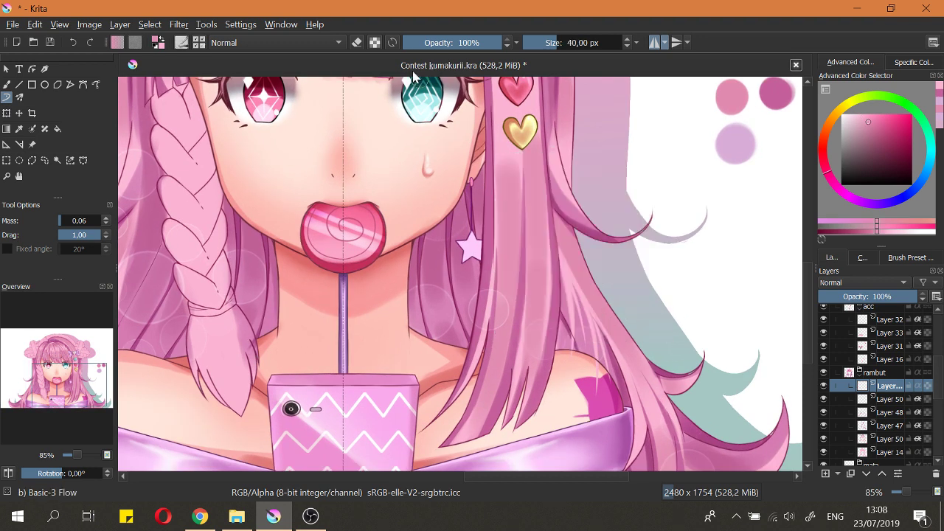
pyautogui.moveTo(573, 264)
pyautogui.mouseDown()
pyautogui.moveTo(585, 263)
pyautogui.moveTo(617, 336)
pyautogui.mouseUp()
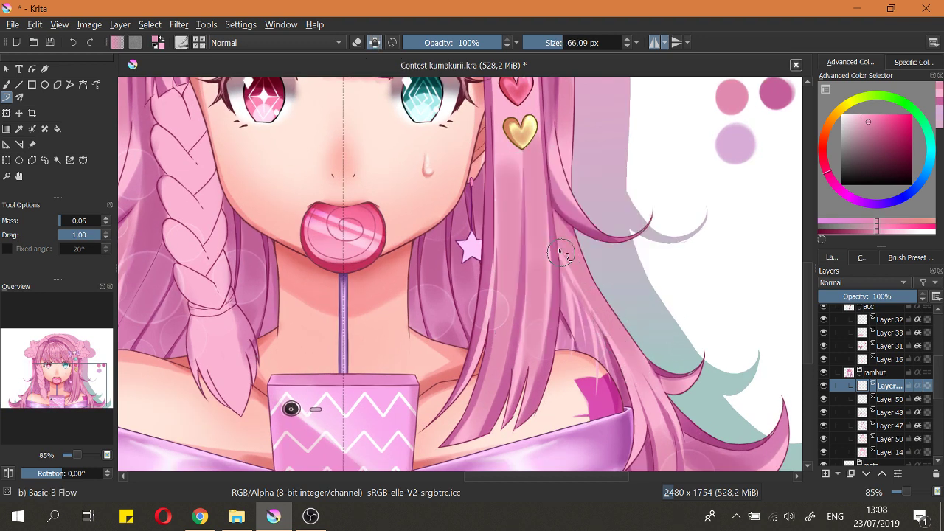
pyautogui.hotkey('ctrl', 'z')
pyautogui.moveTo(567, 251); pyautogui.dragTo(643, 380)
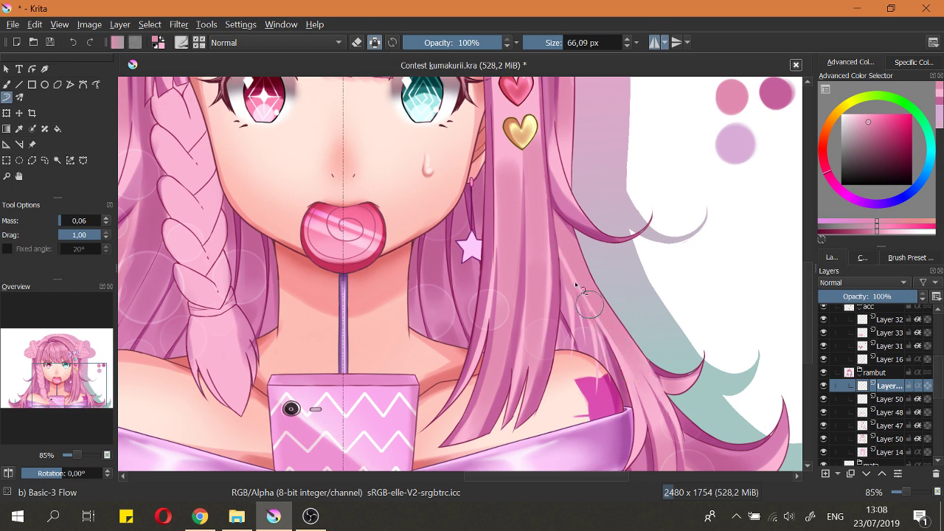
pyautogui.scroll(-3, 580, 282)
pyautogui.scroll(3, 581, 233)
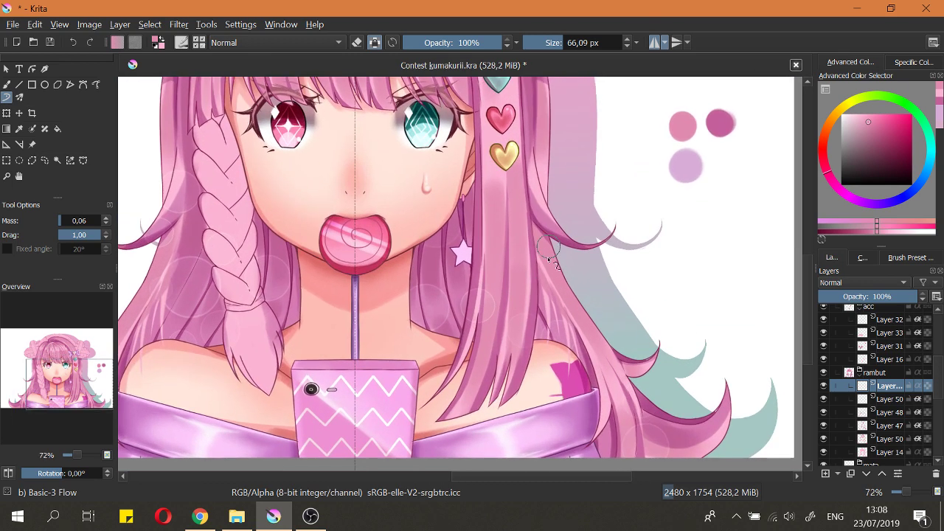
# Step: Soften the upper ends of the light pink streaks on the outer hair with the brush at 50,44 px
pyautogui.moveTo(549, 278)
pyautogui.mouseDown()
pyautogui.moveTo(540, 278)
pyautogui.moveTo(583, 347)
pyautogui.mouseUp()
pyautogui.hotkey('ctrl', 'z')
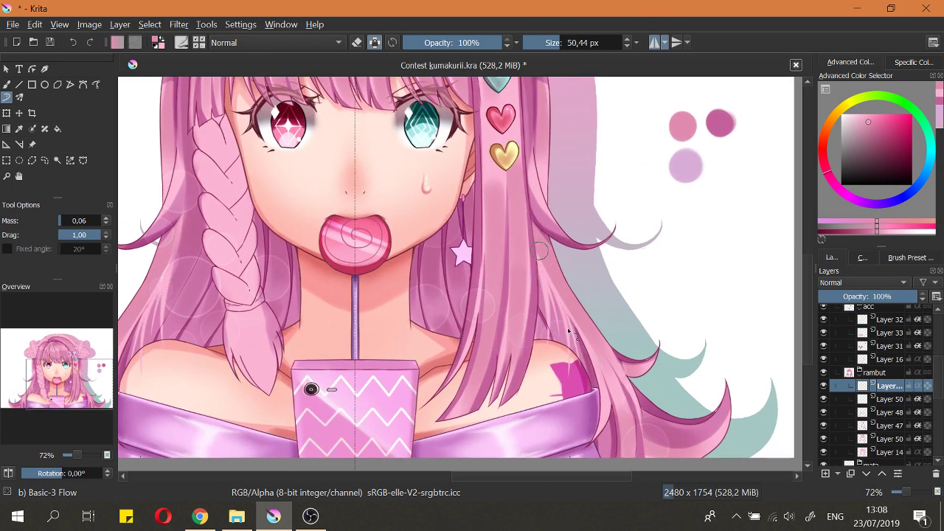
pyautogui.moveTo(542, 251); pyautogui.dragTo(590, 354)
pyautogui.scroll(3, 537, 225)
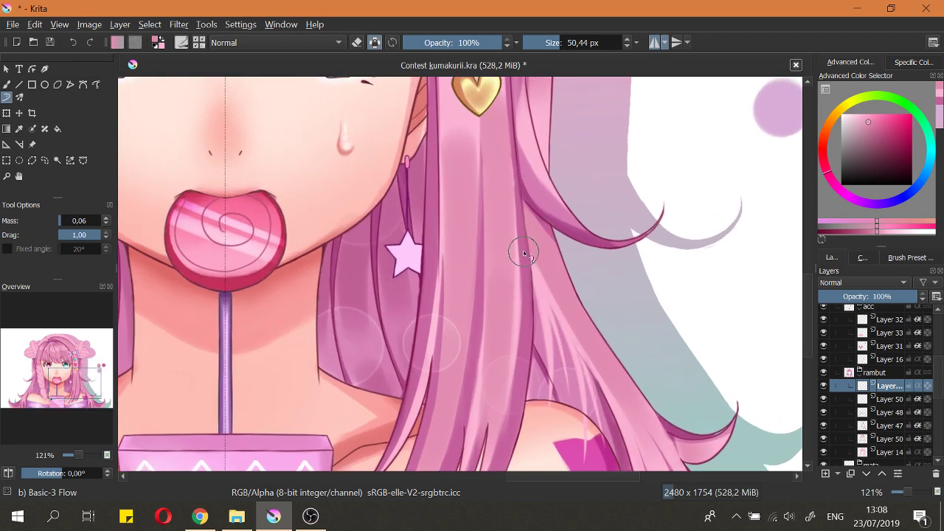
pyautogui.scroll(-5, 544, 278)
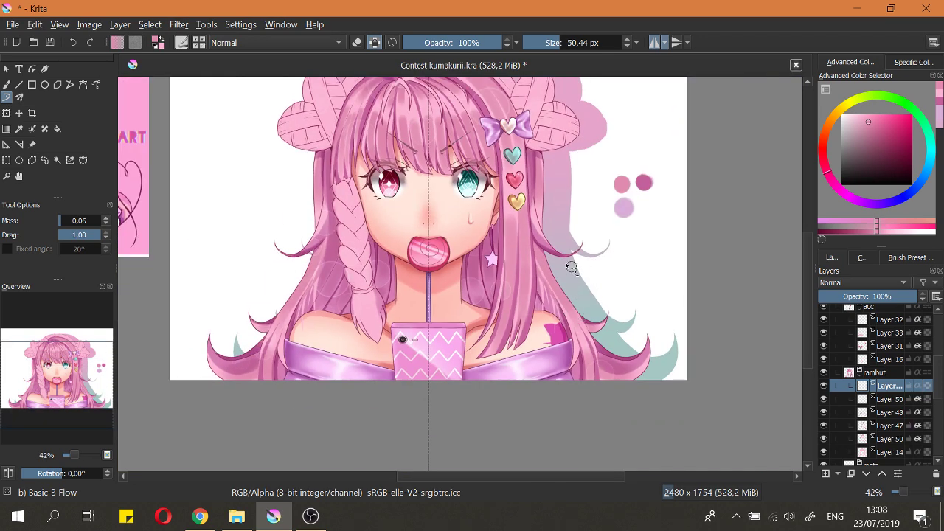
pyautogui.scroll(1, 550, 255)
# Step: Select the lower Layer 50 in the rambut group and toggle its visibility to check its shading against the whole illustration
pyautogui.click(864, 440)
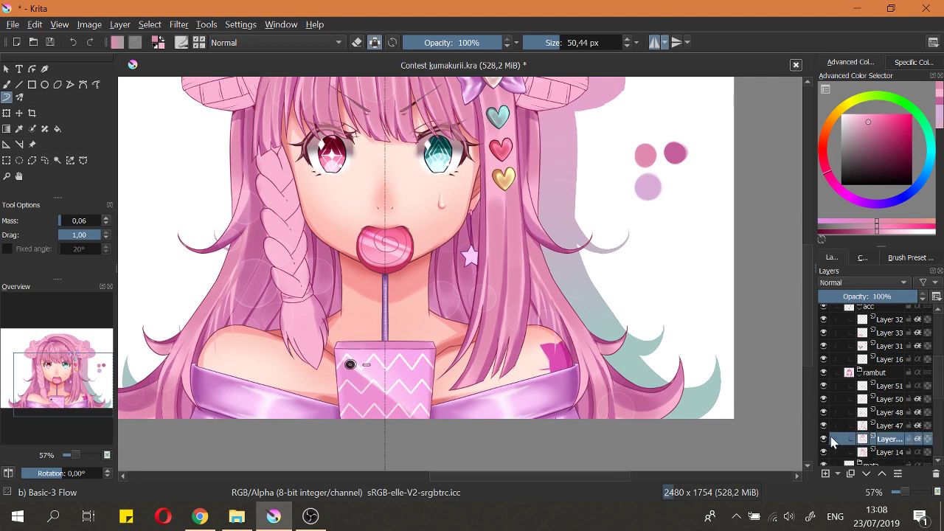
pyautogui.click(824, 439)
pyautogui.click(824, 439)
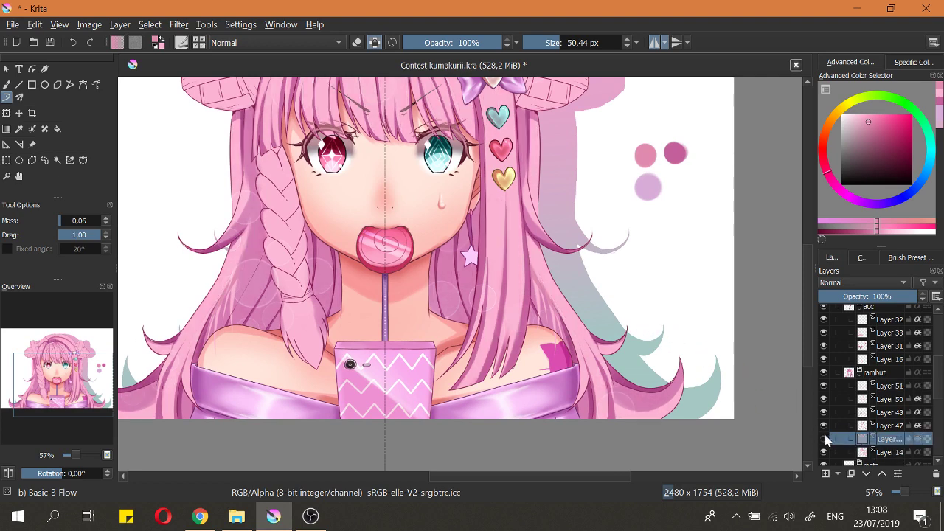
pyautogui.scroll(2, 547, 265)
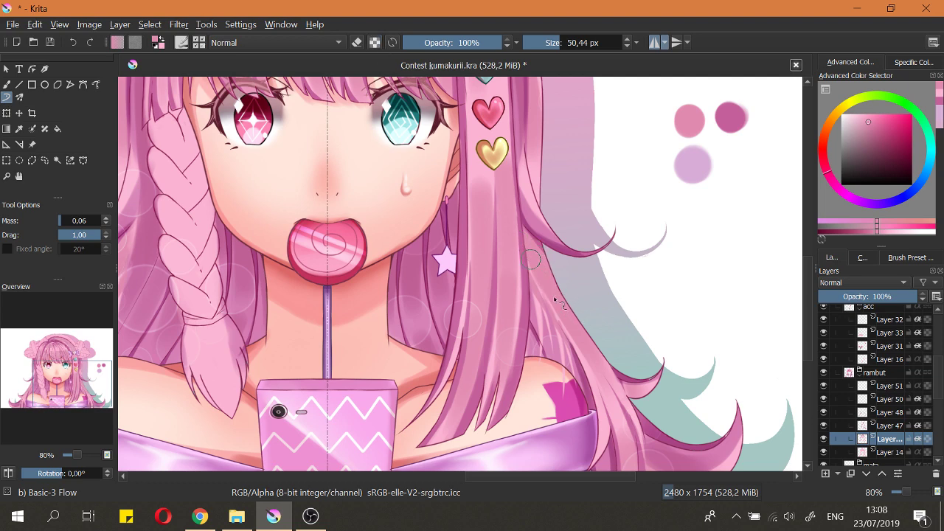
pyautogui.scroll(-3, 528, 227)
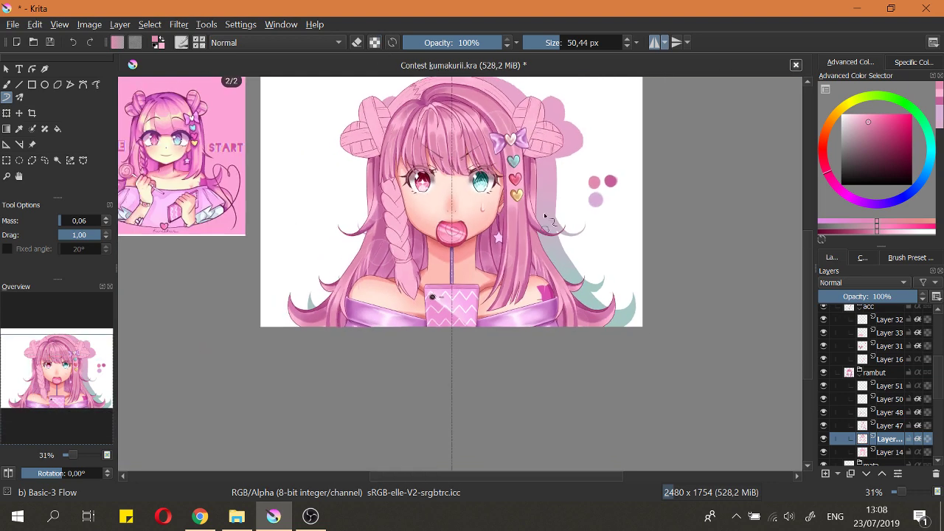
pyautogui.press('2')
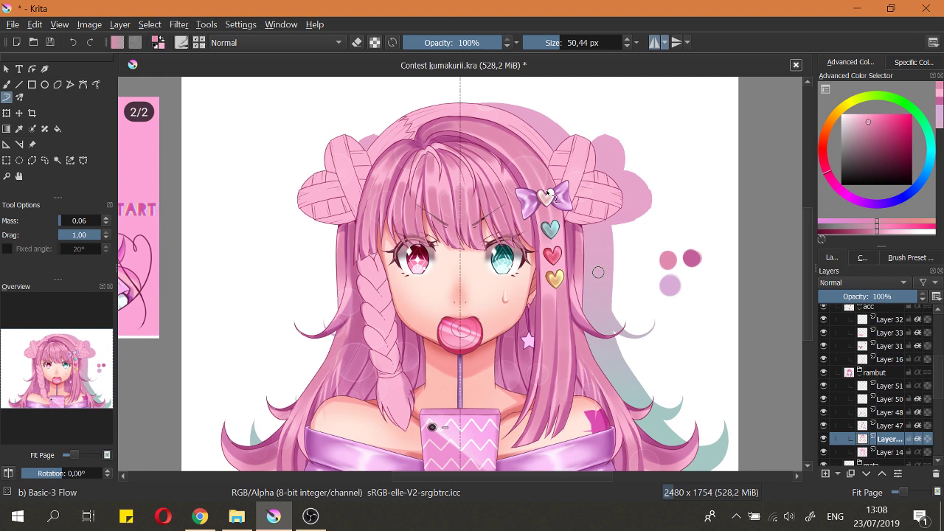
pyautogui.moveTo(513, 223)
pyautogui.mouseDown()
pyautogui.moveTo(522, 201)
pyautogui.moveTo(553, 231)
pyautogui.moveTo(545, 240)
pyautogui.mouseUp()
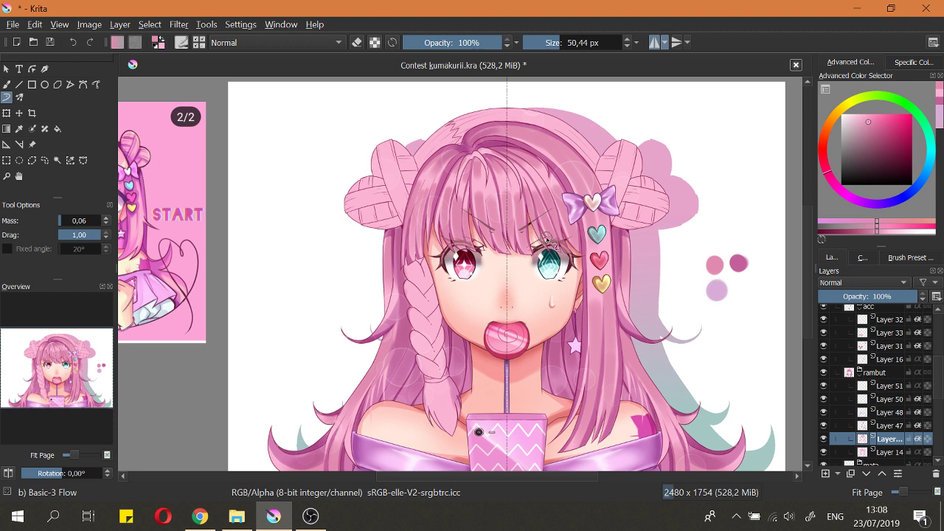
pyautogui.scroll(-2, 546, 243)
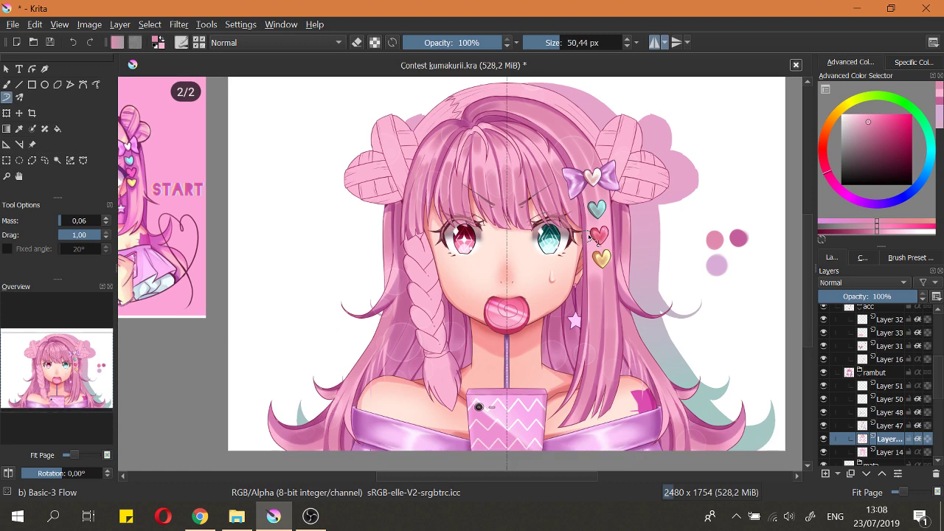
# Step: Turn off horizontal mirroring, then paint and erase pink shading on the hair outside the braid's lower end, at 64,68 px and 49,02 px
pyautogui.click(654, 42)
pyautogui.scroll(3, 384, 367)
pyautogui.keyDown('shift'); pyautogui.moveTo(413, 383); pyautogui.dragTo(420, 378); pyautogui.keyUp('shift')
pyautogui.press('e')
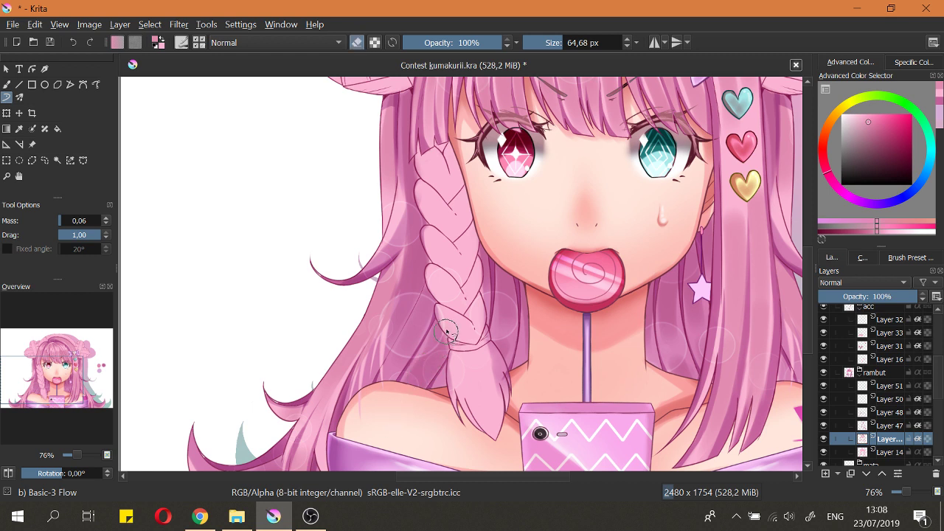
pyautogui.press('e')
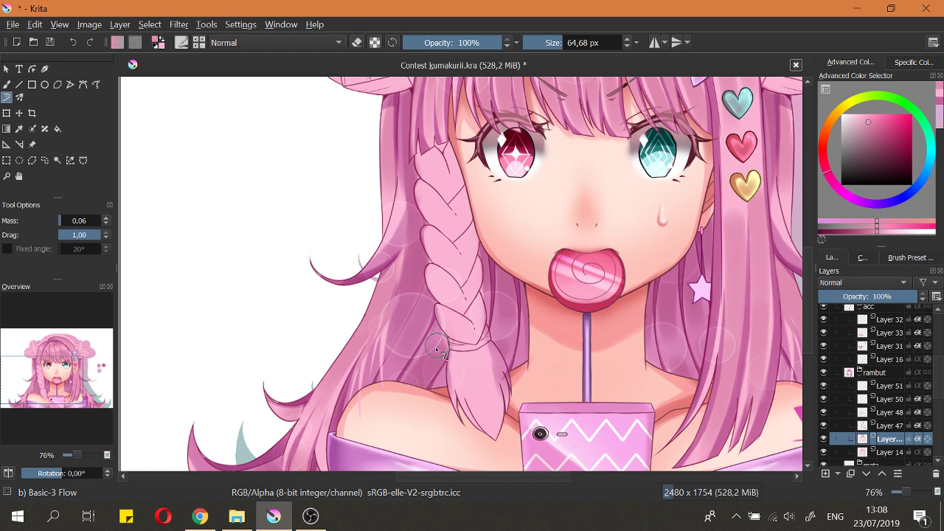
pyautogui.moveTo(426, 355)
pyautogui.mouseDown()
pyautogui.moveTo(392, 414)
pyautogui.moveTo(454, 348)
pyautogui.moveTo(404, 435)
pyautogui.mouseUp()
pyautogui.press('e')
pyautogui.moveTo(453, 359); pyautogui.dragTo(390, 443)
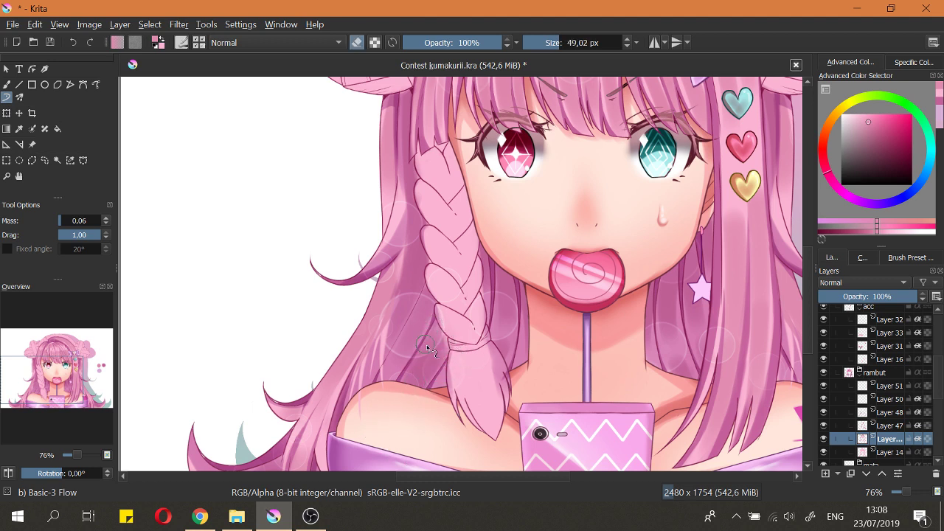
# Step: Paint pink shading around the braid's tie at 43,66 px and undo the last stroke
pyautogui.press('[')
pyautogui.press('[')
pyautogui.press(']')
pyautogui.press('e')
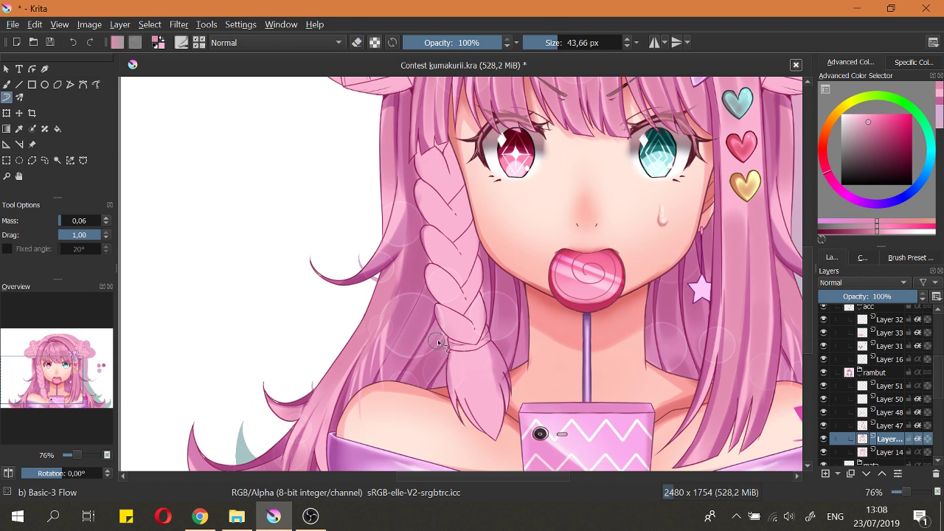
pyautogui.moveTo(434, 348)
pyautogui.mouseDown()
pyautogui.moveTo(403, 395)
pyautogui.moveTo(432, 357)
pyautogui.moveTo(483, 350)
pyautogui.mouseUp()
pyautogui.moveTo(487, 351)
pyautogui.mouseDown()
pyautogui.moveTo(464, 414)
pyautogui.moveTo(503, 355)
pyautogui.moveTo(506, 331)
pyautogui.moveTo(506, 353)
pyautogui.mouseUp()
pyautogui.hotkey('ctrl', 'z')
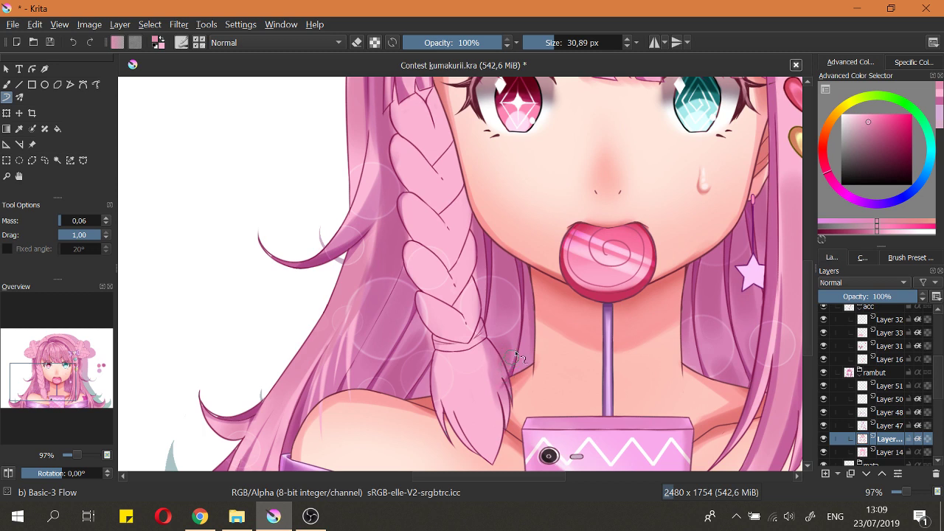
# Step: Rework the shading of the hair between the braid and the neck, alternating between painting and erasing up to 46,04 px
pyautogui.press('e')
pyautogui.press('e')
pyautogui.moveTo(529, 326); pyautogui.dragTo(527, 363)
pyautogui.press('e')
pyautogui.press('e')
pyautogui.press('e')
pyautogui.press('e')
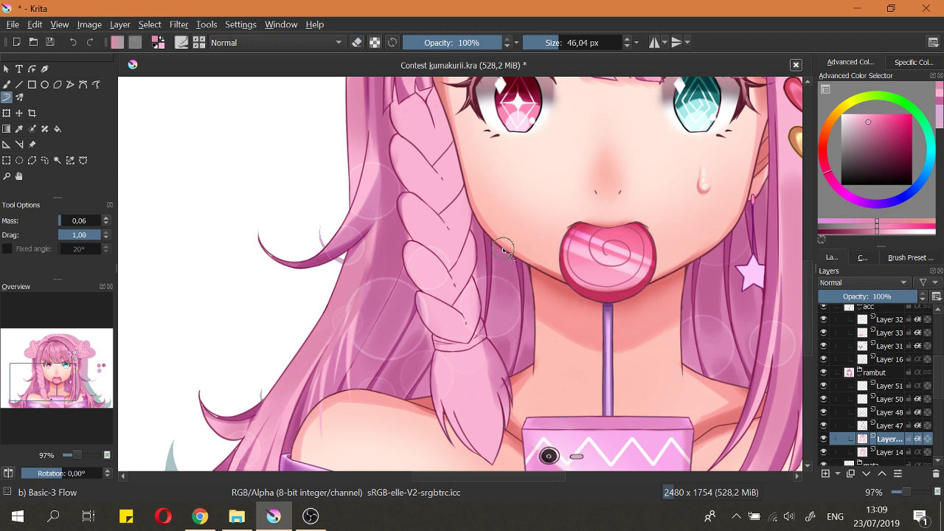
# Step: Reduce the brush to 11,31 px and touch up the shading where the hair meets the shoulder behind the braid's end
pyautogui.press('[')
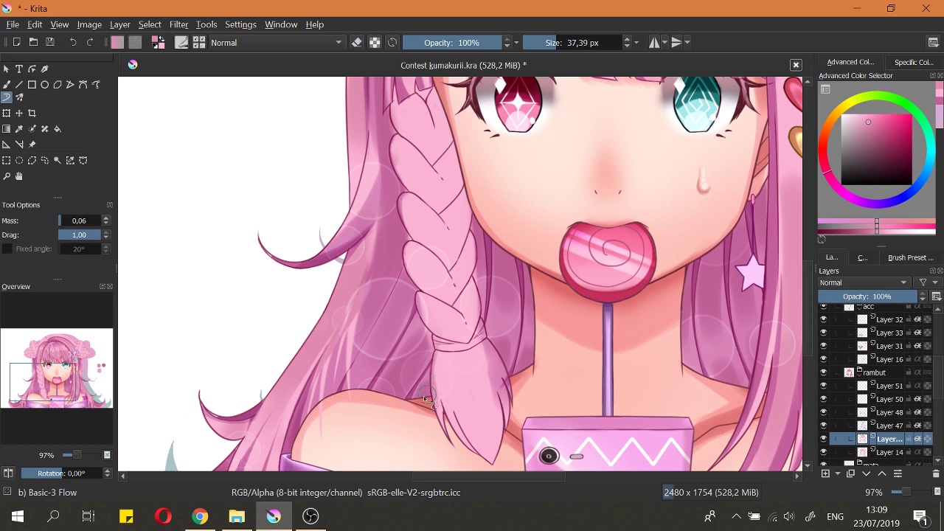
pyautogui.press('[')
pyautogui.press('[')
pyautogui.press('[')
pyautogui.press('[')
pyautogui.press('[')
pyautogui.press('[')
pyautogui.scroll(2, 427, 398)
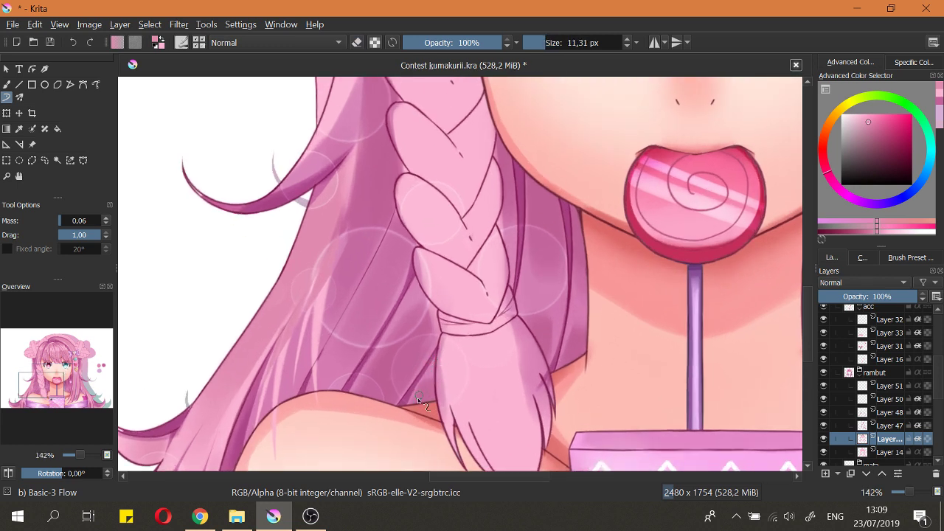
pyautogui.scroll(-3, 465, 273)
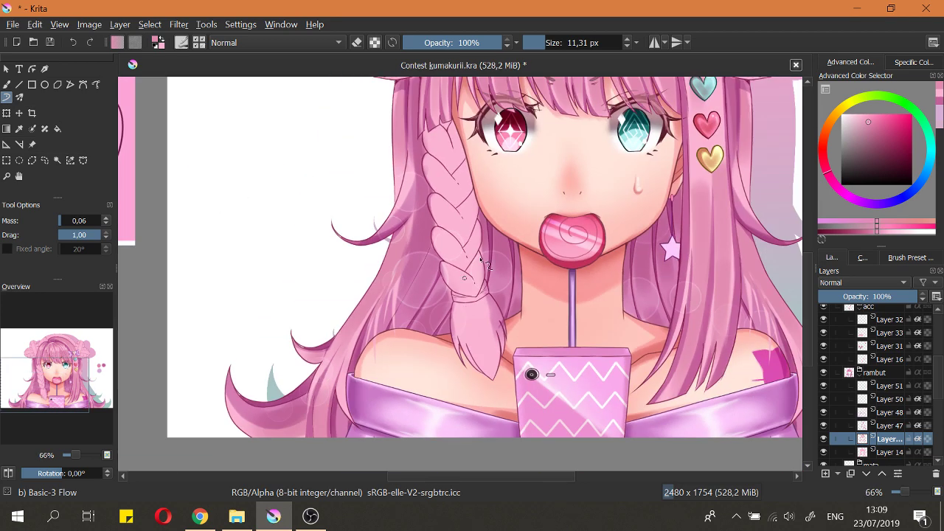
# Step: Enlarge the brush to 31,70 px and bring the hair between the braid and the cheek into position for shading
pyautogui.scroll(1, 472, 243)
pyautogui.press(']')
pyautogui.press(']')
pyautogui.press(']')
pyautogui.press(']')
pyautogui.press(']')
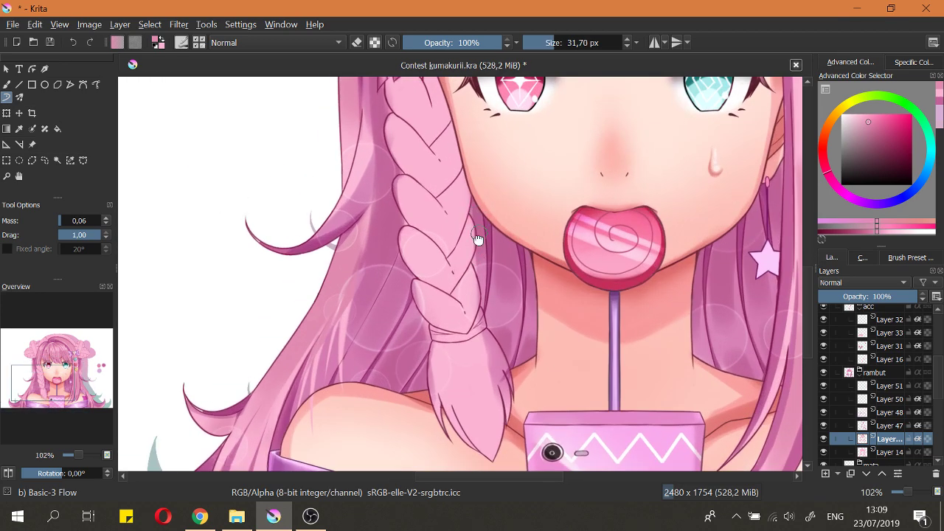
pyautogui.moveTo(478, 214); pyautogui.dragTo(452, 253)
# Step: Refine the shading of the hair along the braid's edges with the brush at 12,24 px and 17,83 px
pyautogui.press('[')
pyautogui.press('[')
pyautogui.press('[')
pyautogui.press('[')
pyautogui.press('[')
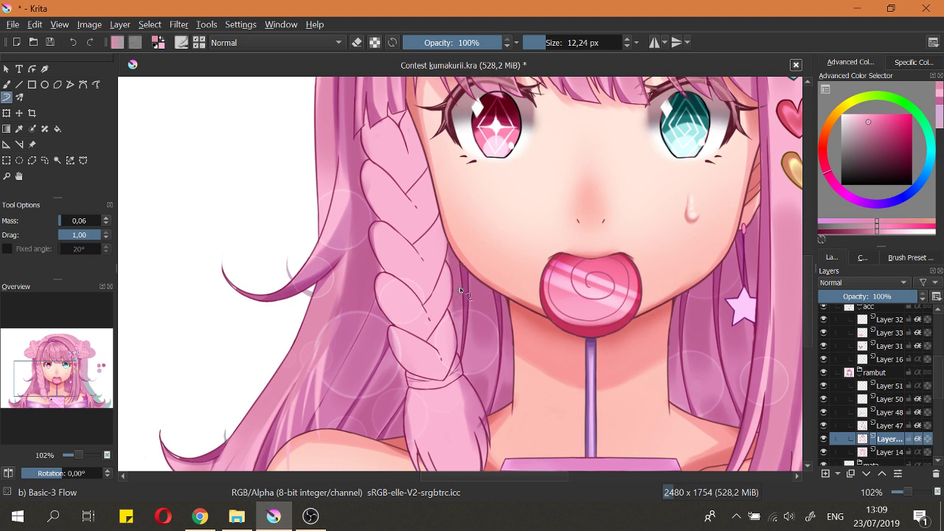
pyautogui.press(']')
pyautogui.press(']')
pyautogui.moveTo(394, 342); pyautogui.dragTo(413, 359)
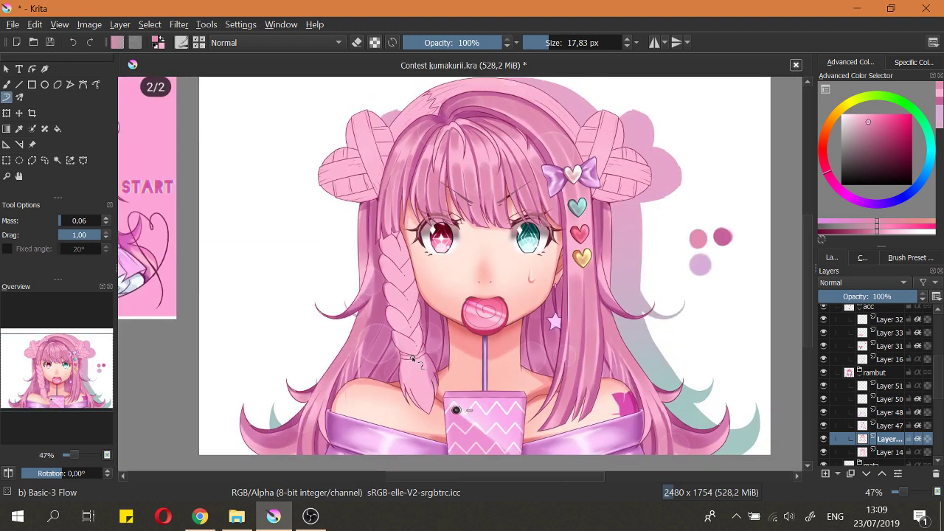
# Step: Shade the hair behind the star earring with a 20 px brush and save the drawing
pyautogui.moveTo(555, 273); pyautogui.dragTo(554, 253)
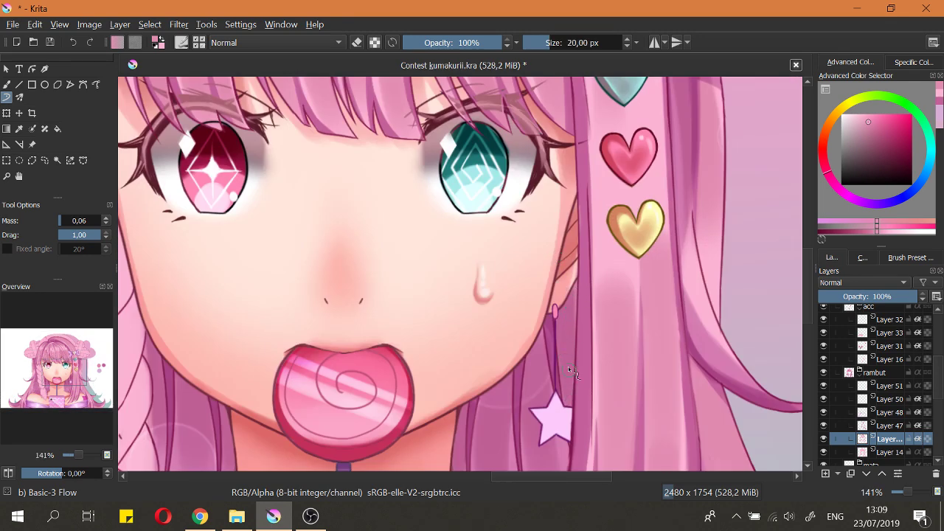
pyautogui.moveTo(567, 367); pyautogui.dragTo(565, 248)
pyautogui.moveTo(561, 311); pyautogui.dragTo(584, 372)
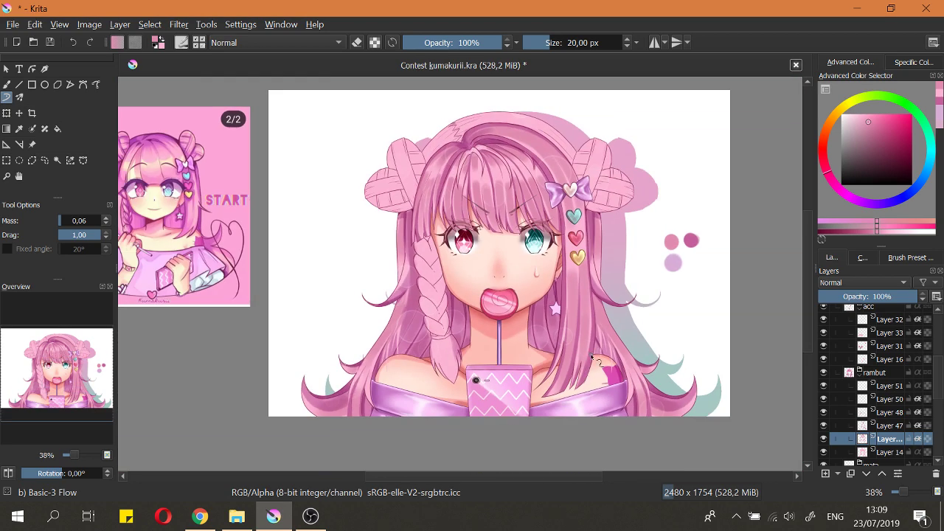
pyautogui.hotkey('ctrl', 's')
pyautogui.hotkey('ctrl', 'shift', '0')
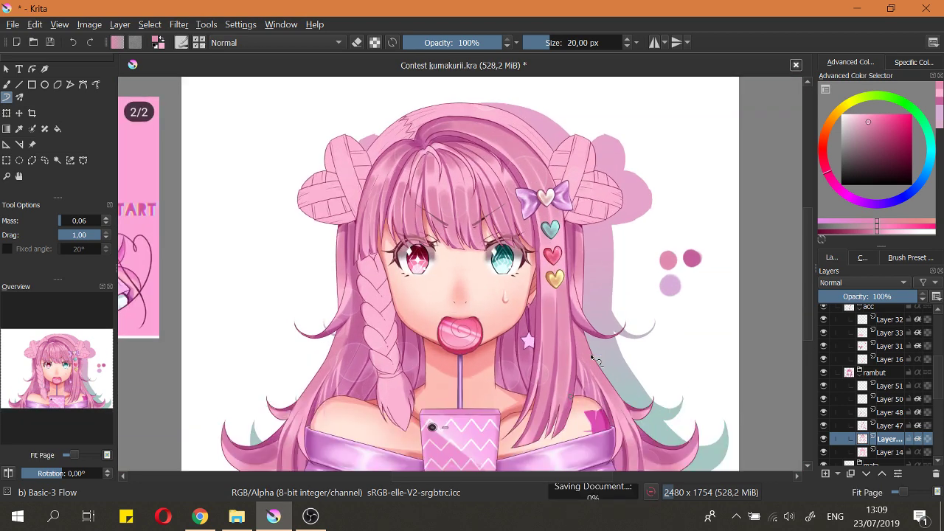
# Step: Review the whole illustration at different zoom levels and rotations, comparing it with the reference picture
pyautogui.moveTo(620, 210); pyautogui.dragTo(611, 226)
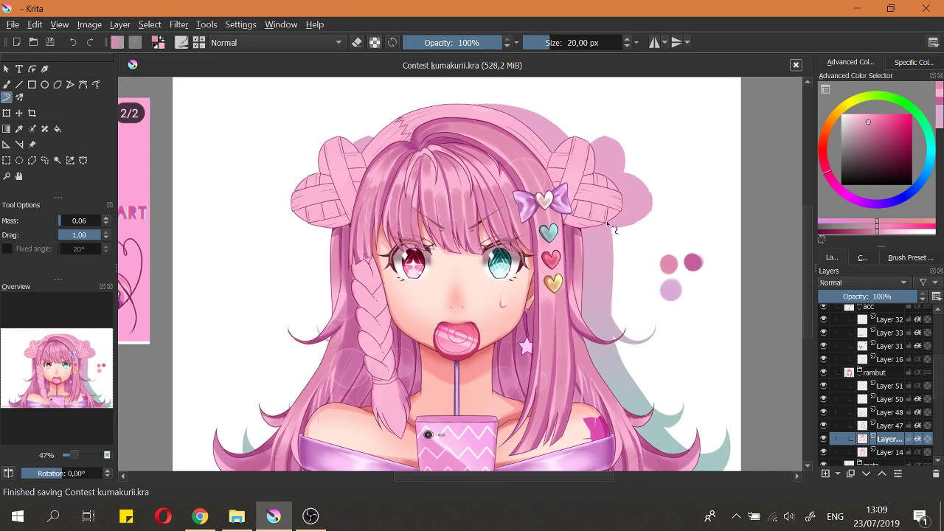
pyautogui.scroll(-1, 605, 230)
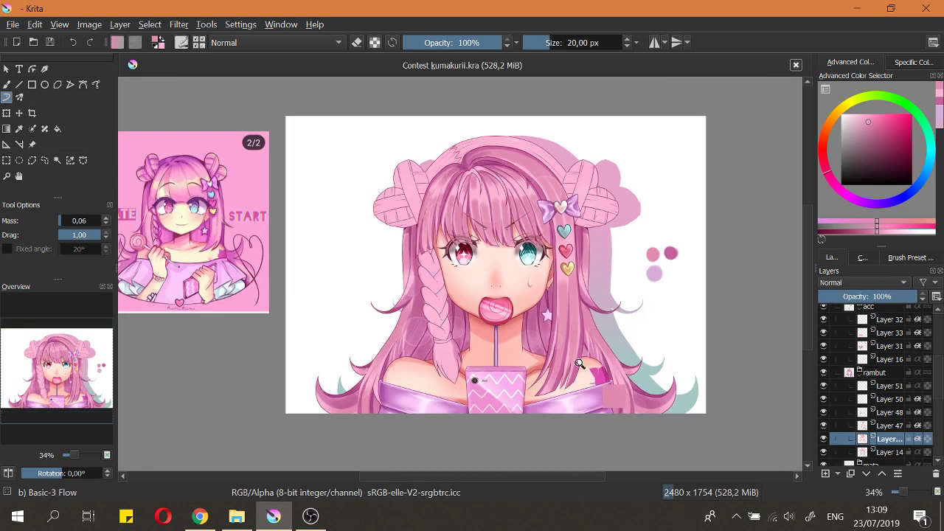
pyautogui.scroll(2, 579, 345)
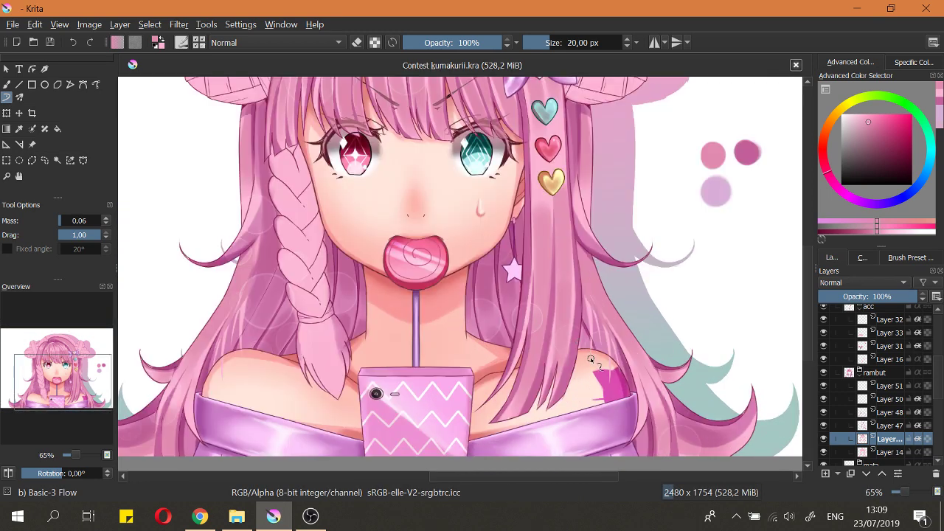
pyautogui.scroll(-2, 590, 359)
pyautogui.moveTo(634, 228); pyautogui.dragTo(642, 380)
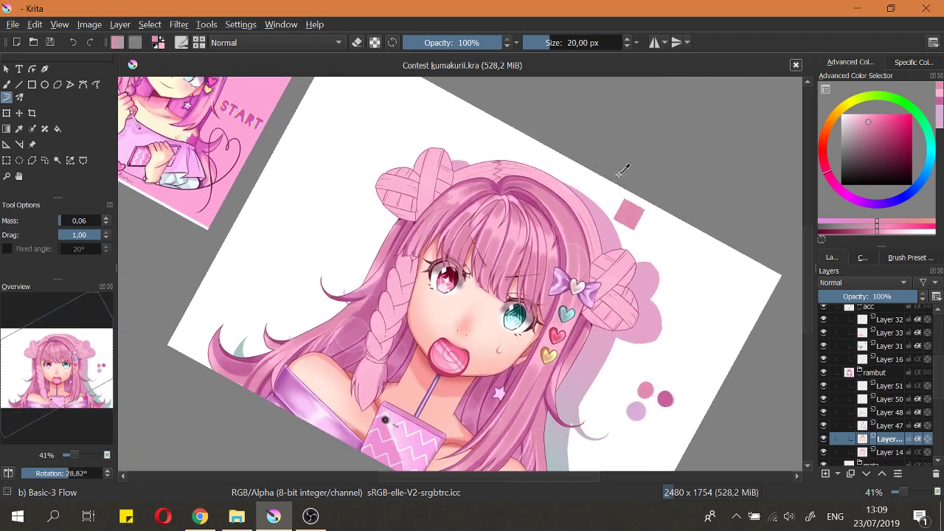
pyautogui.scroll(2, 605, 158)
pyautogui.moveTo(497, 156); pyautogui.dragTo(574, 231)
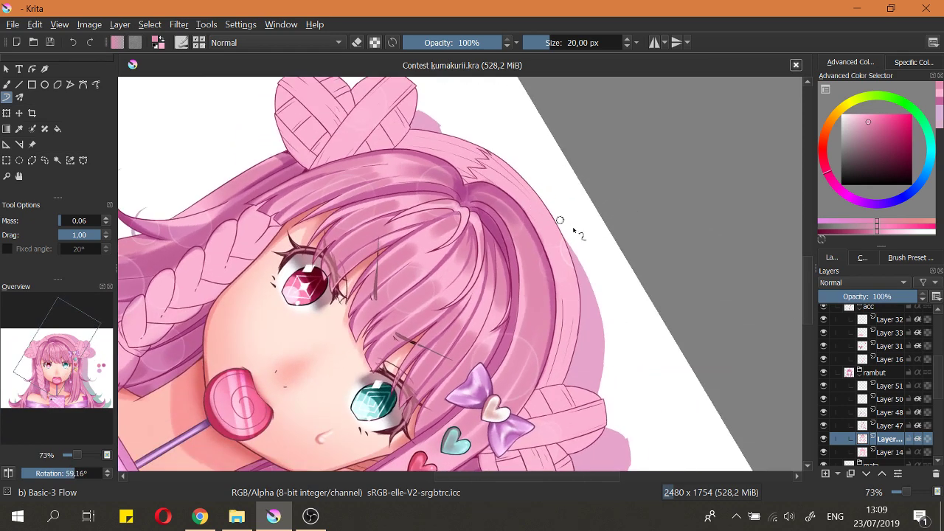
pyautogui.scroll(-3, 516, 214)
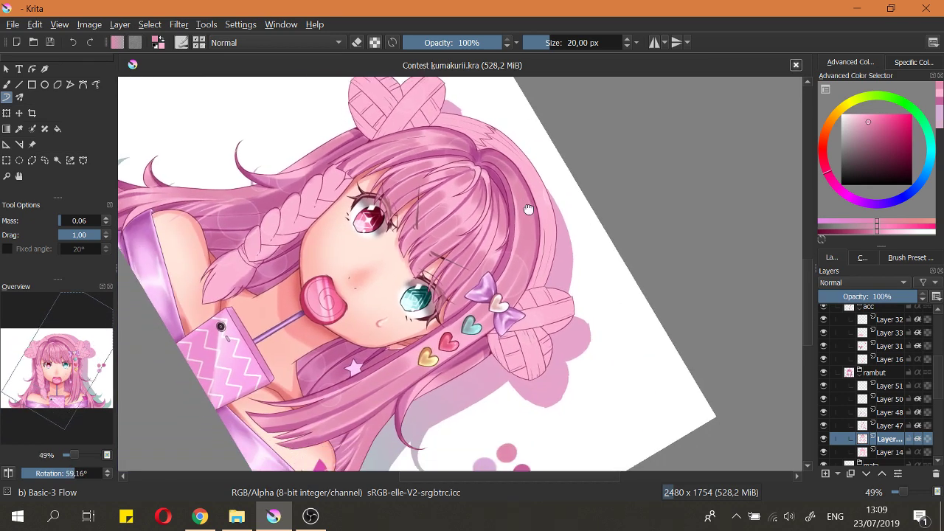
pyautogui.press('5')
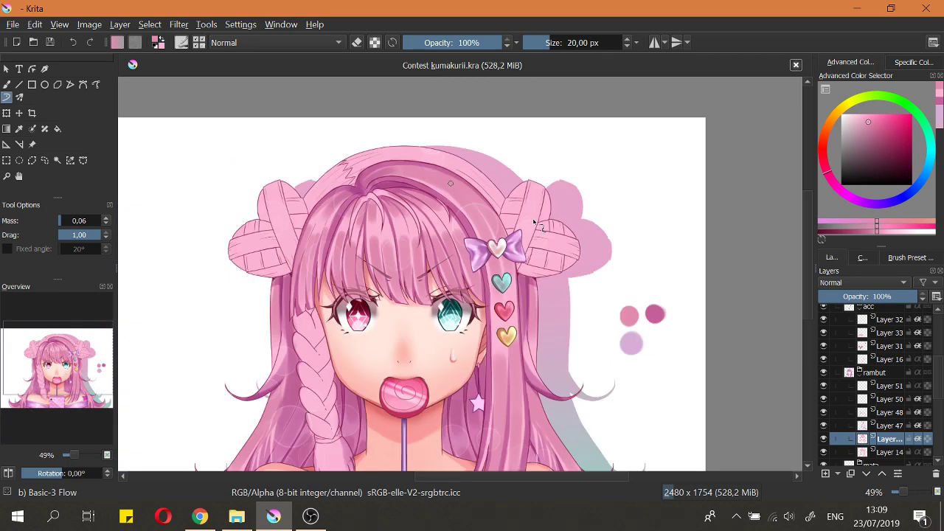
pyautogui.press('2')
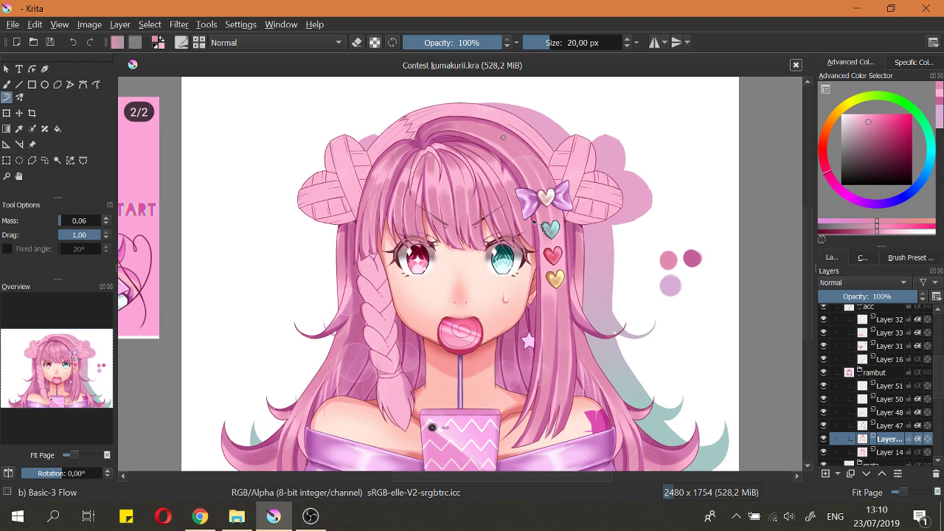
pyautogui.scroll(-3, 533, 220)
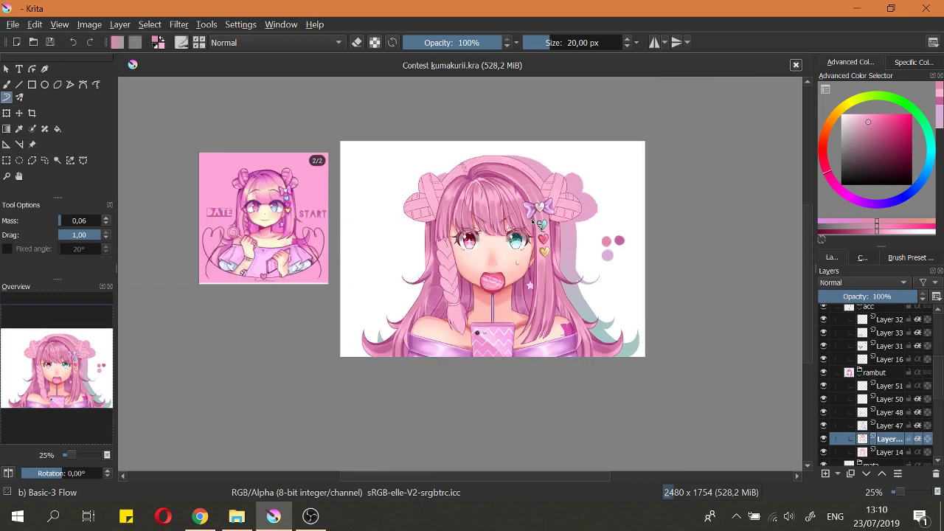
pyautogui.scroll(1, 514, 200)
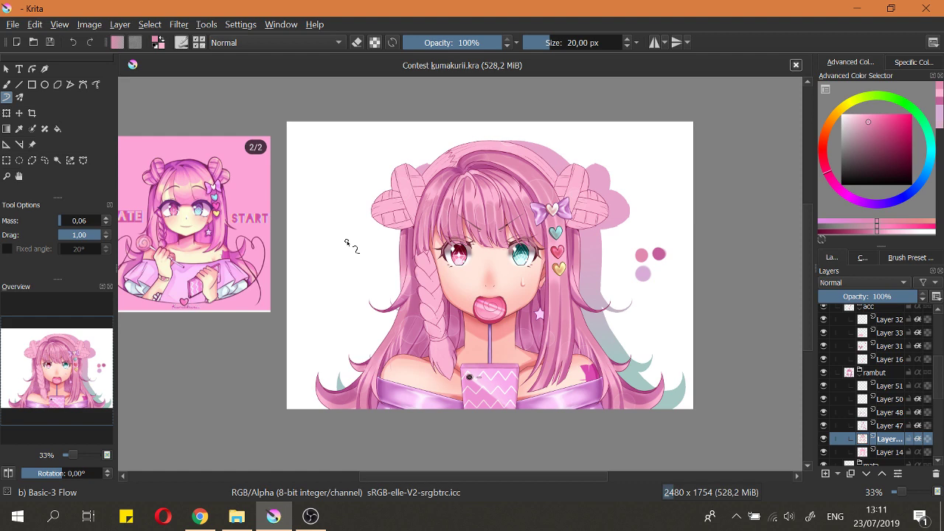
# Step: Pick the dark pink swatch as the painting colour and make Layer 47 in the rambut group active
pyautogui.scroll(2, 502, 153)
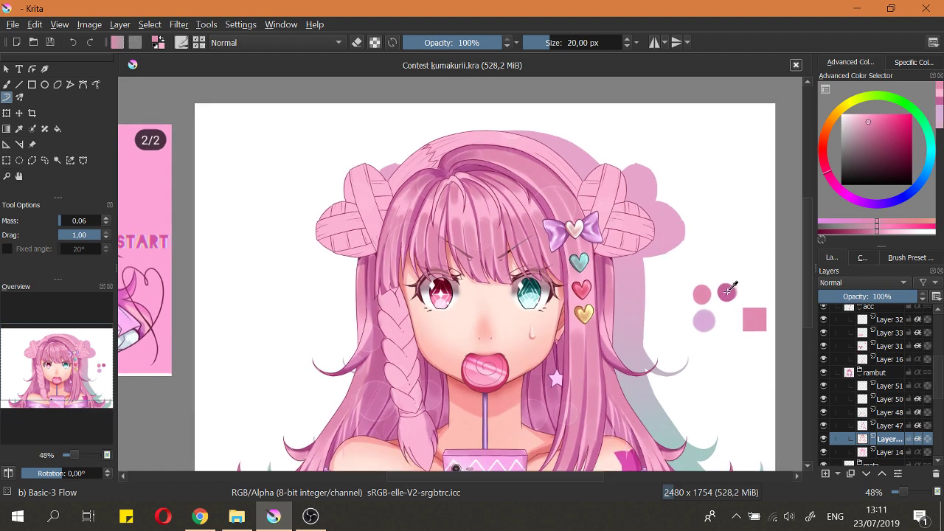
pyautogui.keyDown('ctrl'); pyautogui.click(725, 293); pyautogui.keyUp('ctrl')
pyautogui.moveTo(885, 455); pyautogui.dragTo(857, 401)
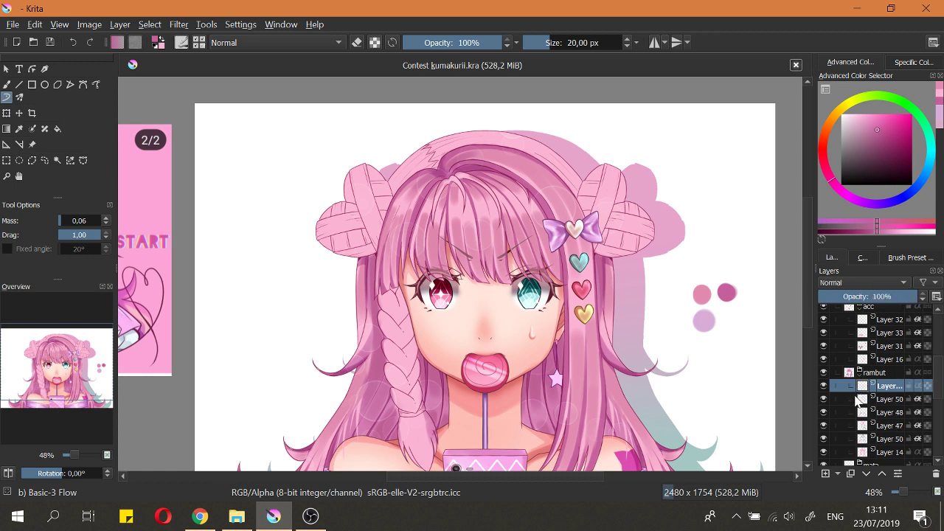
pyautogui.click(857, 401)
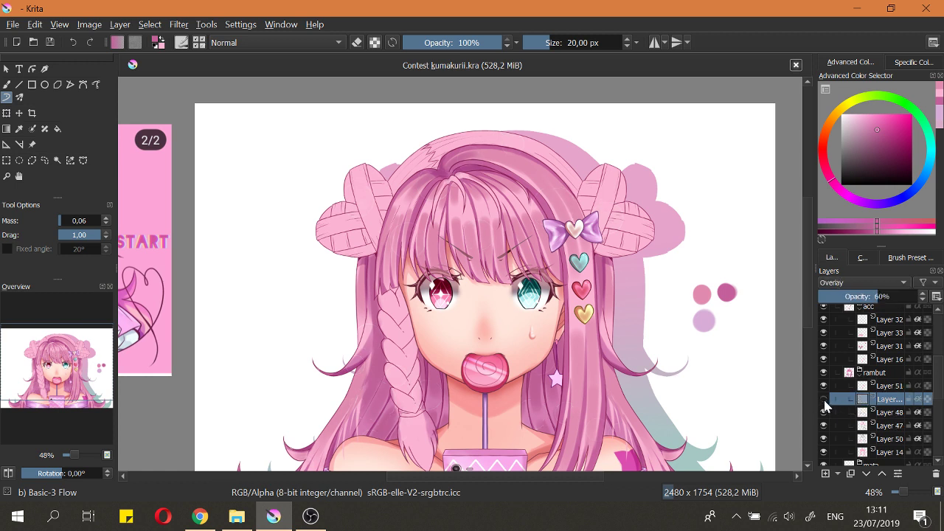
pyautogui.click(848, 426)
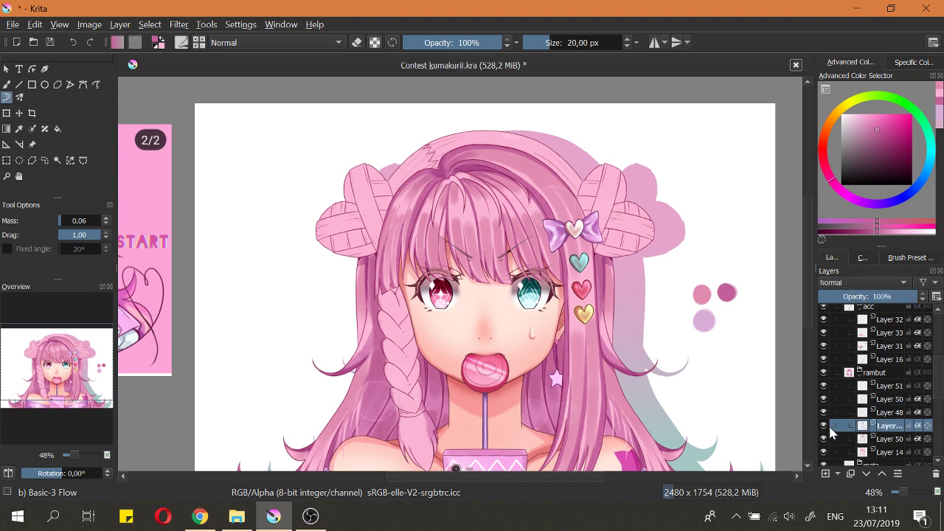
pyautogui.click(824, 427)
pyautogui.click(823, 427)
# Step: Paint a dark pink shadow strand from the zigzag parting along the light hair band over the crown
pyautogui.moveTo(458, 191); pyautogui.dragTo(474, 240)
pyautogui.scroll(2, 468, 188)
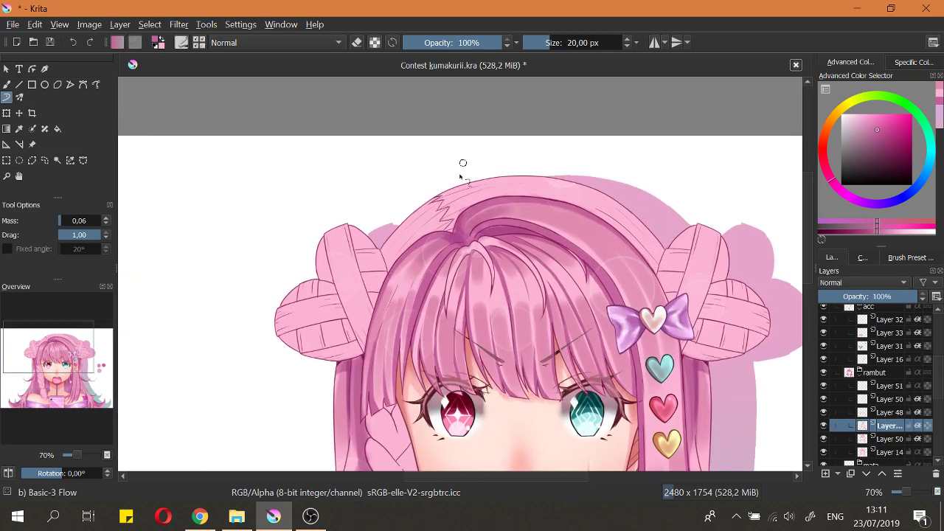
pyautogui.scroll(1, 449, 213)
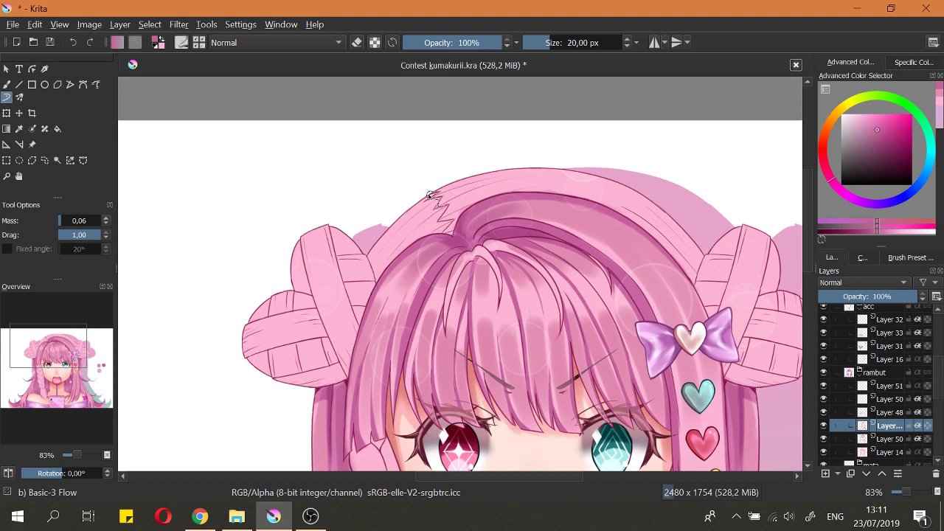
pyautogui.moveTo(437, 204); pyautogui.dragTo(519, 174)
pyautogui.hotkey('ctrl', 'z')
pyautogui.moveTo(440, 202)
pyautogui.mouseDown()
pyautogui.moveTo(519, 171)
pyautogui.moveTo(559, 180)
pyautogui.moveTo(435, 210)
pyautogui.moveTo(554, 177)
pyautogui.moveTo(579, 193)
pyautogui.moveTo(437, 208)
pyautogui.moveTo(584, 183)
pyautogui.moveTo(476, 193)
pyautogui.moveTo(449, 206)
pyautogui.mouseUp()
pyautogui.hotkey('ctrl', 'z')
pyautogui.press('e')
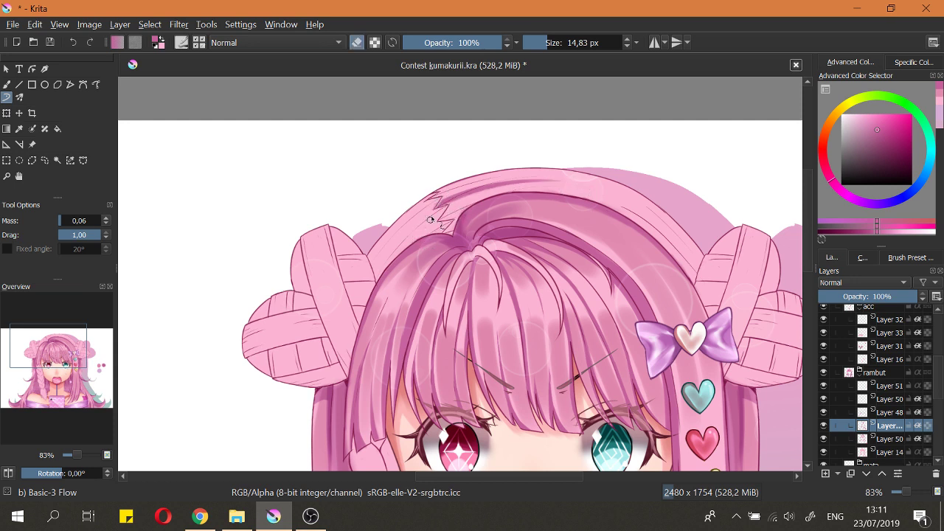
# Step: Paint dark pink shadow strands from the zigzag parting down towards the left hair bun
pyautogui.press('e')
pyautogui.moveTo(443, 207); pyautogui.dragTo(394, 255)
pyautogui.hotkey('ctrl', 'z')
pyautogui.moveTo(443, 206)
pyautogui.mouseDown()
pyautogui.moveTo(390, 256)
pyautogui.moveTo(386, 279)
pyautogui.mouseUp()
pyautogui.hotkey('ctrl', 'z')
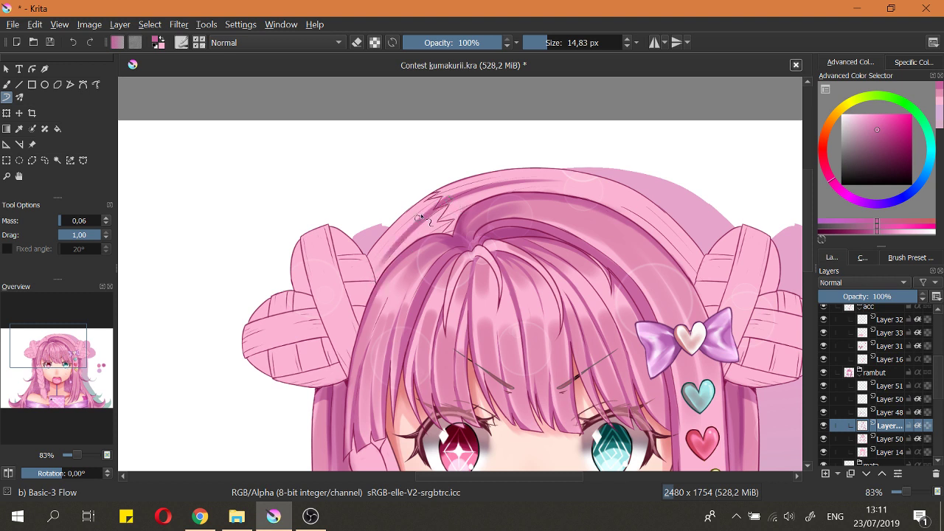
# Step: Trim the new shadow strands between the zigzag parting and the left bun with the eraser
pyautogui.press('e')
pyautogui.moveTo(428, 210); pyautogui.dragTo(367, 301)
pyautogui.hotkey('ctrl', 'z')
pyautogui.moveTo(429, 199)
pyautogui.mouseDown()
pyautogui.moveTo(357, 318)
pyautogui.moveTo(365, 287)
pyautogui.mouseUp()
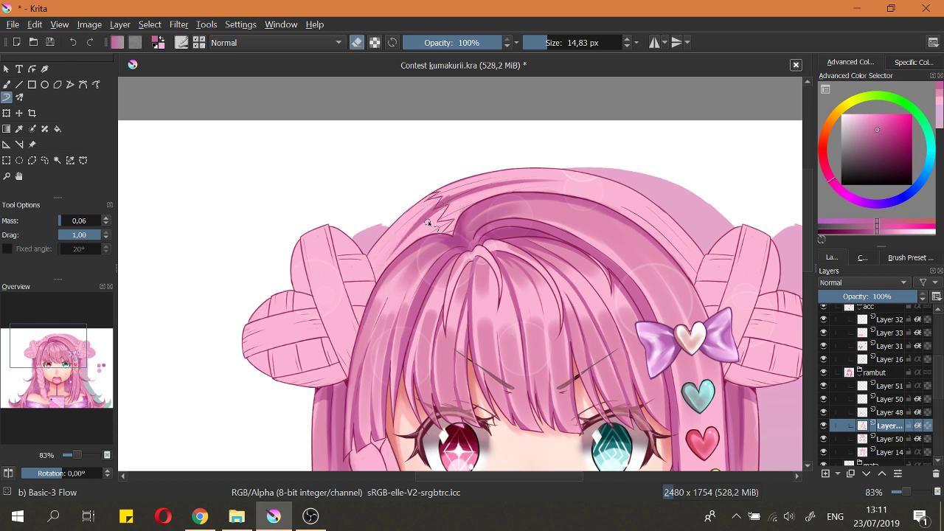
pyautogui.hotkey('ctrl', 'z')
pyautogui.moveTo(439, 193); pyautogui.dragTo(357, 305)
pyautogui.moveTo(384, 264)
pyautogui.mouseDown()
pyautogui.moveTo(471, 177)
pyautogui.moveTo(366, 291)
pyautogui.mouseUp()
pyautogui.hotkey('ctrl', 'z')
pyautogui.hotkey('ctrl', 'z')
pyautogui.moveTo(457, 196)
pyautogui.mouseDown()
pyautogui.moveTo(388, 247)
pyautogui.moveTo(361, 287)
pyautogui.moveTo(401, 237)
pyautogui.moveTo(364, 294)
pyautogui.mouseUp()
# Step: Paint shadow strands around the lower point of the zigzag parting and along the curve of the crown
pyautogui.press('e')
pyautogui.hotkey('ctrl', 'z')
pyautogui.moveTo(449, 223)
pyautogui.mouseDown()
pyautogui.moveTo(410, 252)
pyautogui.moveTo(423, 239)
pyautogui.mouseUp()
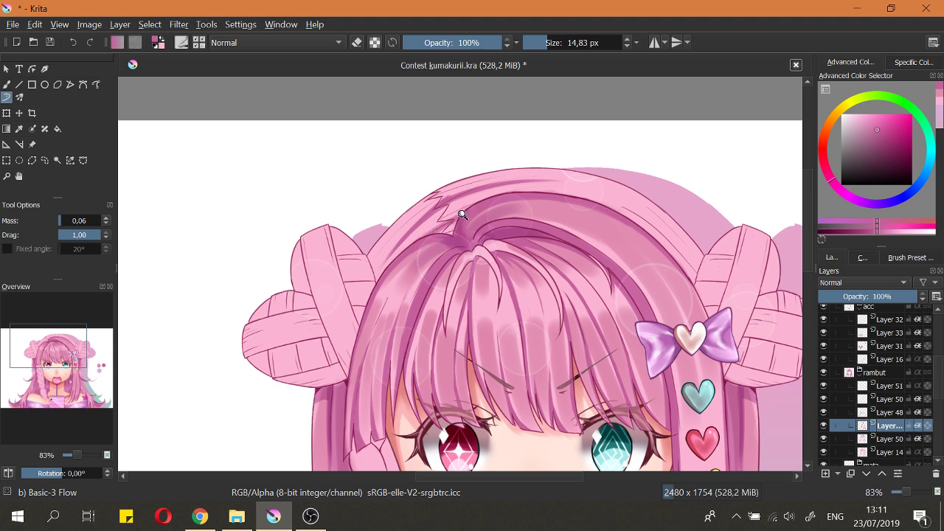
pyautogui.moveTo(463, 215); pyautogui.dragTo(472, 192)
pyautogui.press('e')
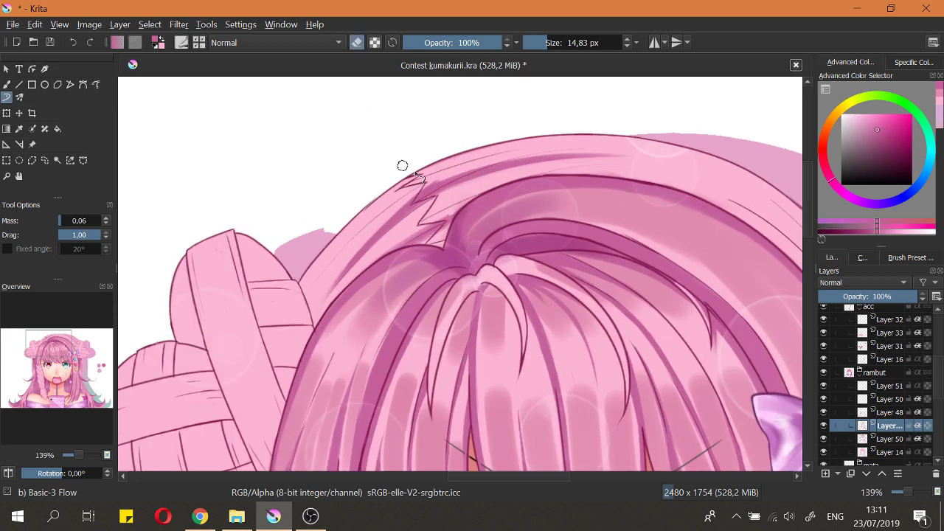
pyautogui.press('e')
pyautogui.hotkey('ctrl', 'z')
pyautogui.moveTo(422, 226); pyautogui.dragTo(562, 167)
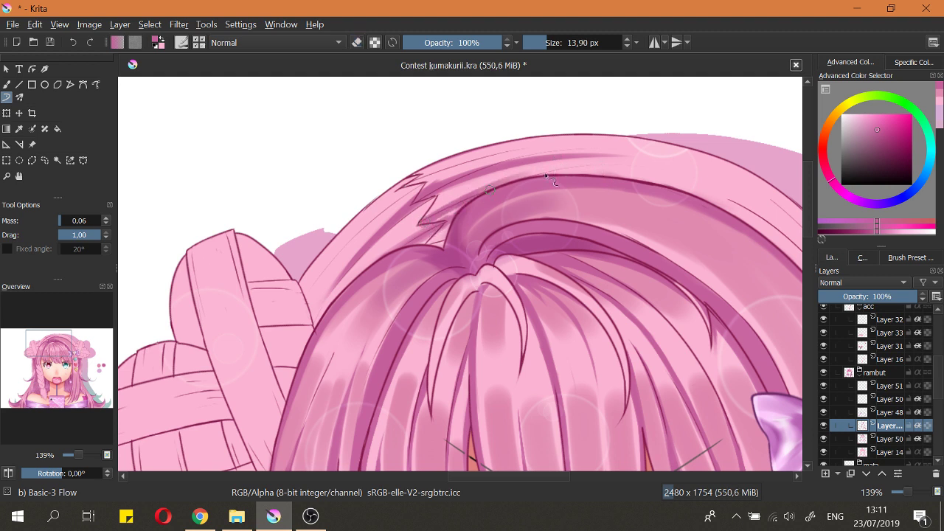
# Step: Refine the shading beside the zigzag parting with thinner strands, using a smaller brush
pyautogui.press('e')
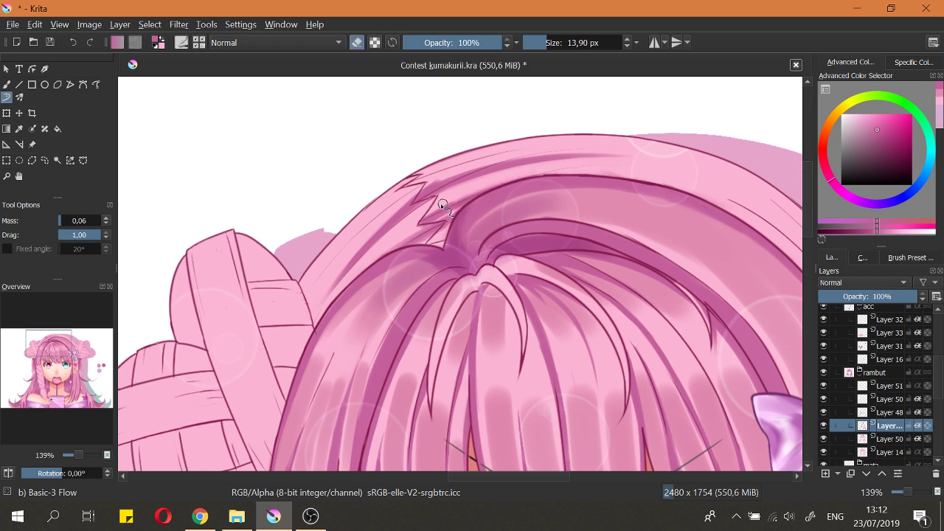
pyautogui.press('e')
pyautogui.moveTo(473, 201); pyautogui.dragTo(467, 202)
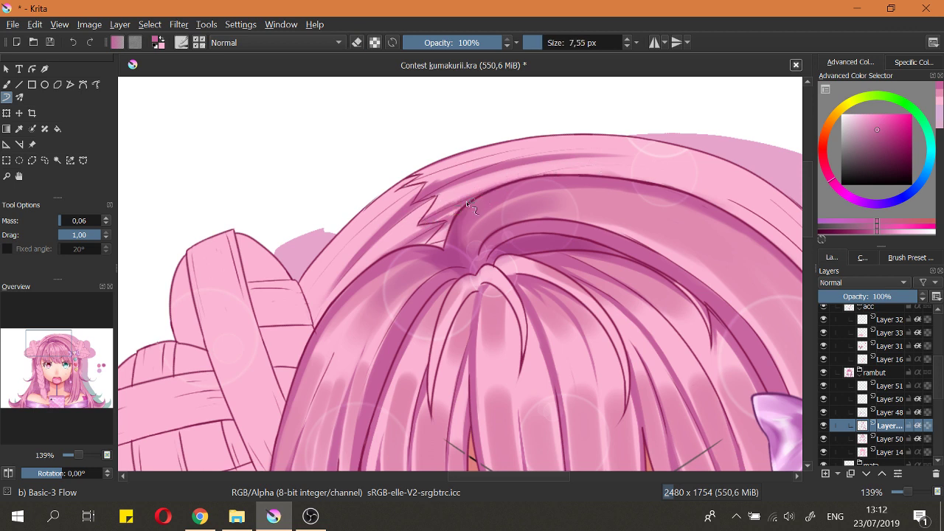
pyautogui.moveTo(422, 226); pyautogui.dragTo(375, 256)
pyautogui.hotkey('ctrl', 'z')
pyautogui.moveTo(421, 226)
pyautogui.mouseDown()
pyautogui.moveTo(399, 277)
pyautogui.moveTo(419, 225)
pyautogui.moveTo(464, 196)
pyautogui.moveTo(505, 187)
pyautogui.moveTo(396, 233)
pyautogui.moveTo(514, 192)
pyautogui.moveTo(536, 196)
pyautogui.mouseUp()
pyautogui.hotkey('ctrl', 'z')
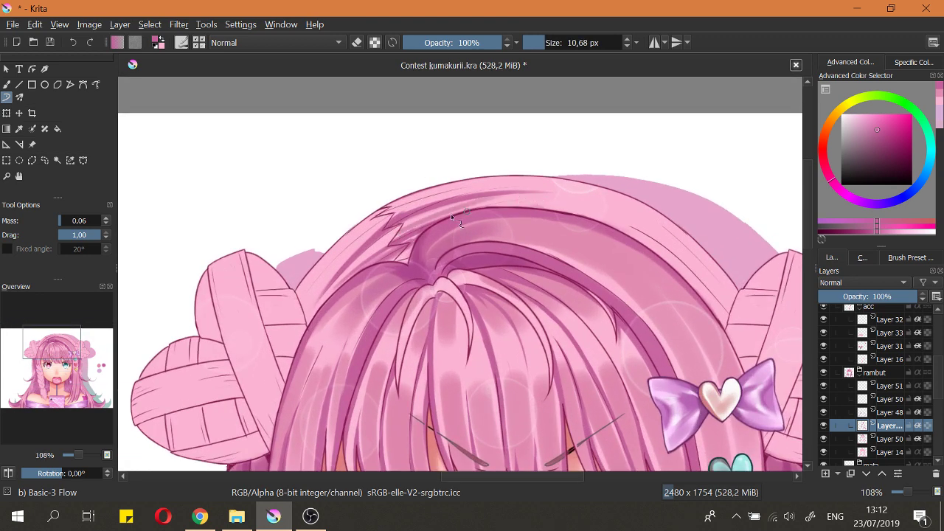
pyautogui.hotkey('ctrl', 'z')
# Step: Paint longer shadow strands across the zigzag parting, following the light hair band down to the left bun
pyautogui.moveTo(469, 208); pyautogui.dragTo(379, 245)
pyautogui.hotkey('ctrl', 'z')
pyautogui.moveTo(520, 193)
pyautogui.mouseDown()
pyautogui.moveTo(400, 231)
pyautogui.moveTo(363, 261)
pyautogui.mouseUp()
pyautogui.hotkey('ctrl', 'z')
pyautogui.moveTo(503, 195); pyautogui.dragTo(349, 268)
pyautogui.moveTo(377, 232)
pyautogui.mouseDown()
pyautogui.moveTo(378, 262)
pyautogui.moveTo(406, 174)
pyautogui.mouseUp()
pyautogui.moveTo(378, 218)
pyautogui.mouseDown()
pyautogui.moveTo(378, 263)
pyautogui.moveTo(393, 176)
pyautogui.moveTo(384, 201)
pyautogui.moveTo(307, 273)
pyautogui.mouseUp()
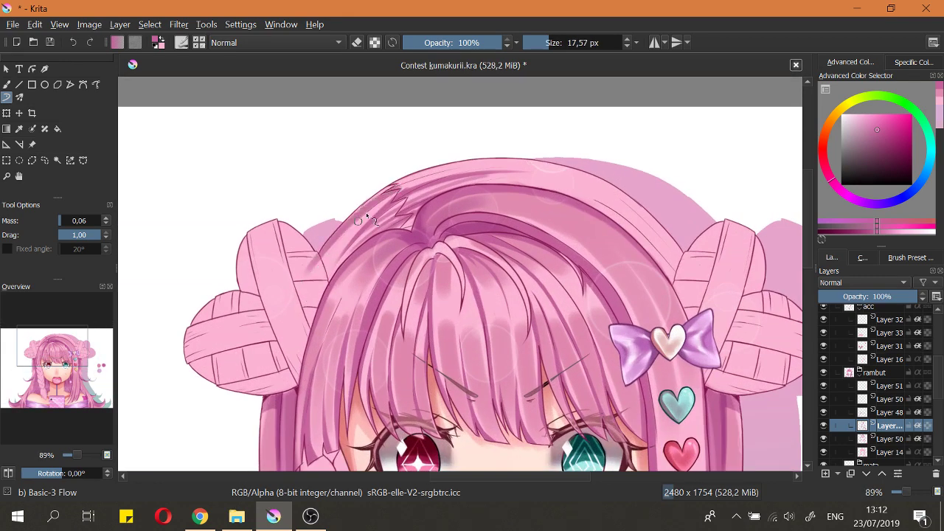
# Step: Rework the shadow on the left part of the hair band and erase the excess near the bun
pyautogui.hotkey('ctrl', 'z')
pyautogui.moveTo(399, 185); pyautogui.dragTo(351, 215)
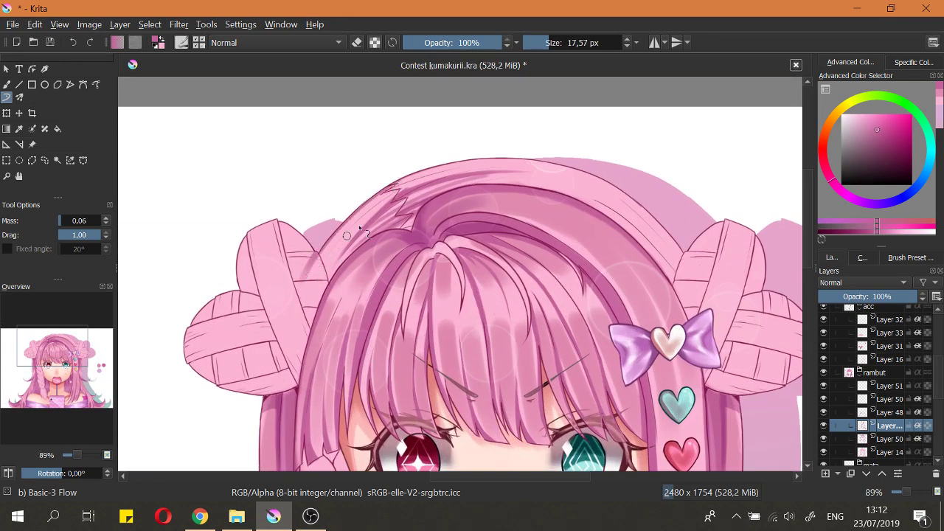
pyautogui.moveTo(399, 187); pyautogui.dragTo(317, 271)
pyautogui.hotkey('ctrl', 'z')
pyautogui.press('e')
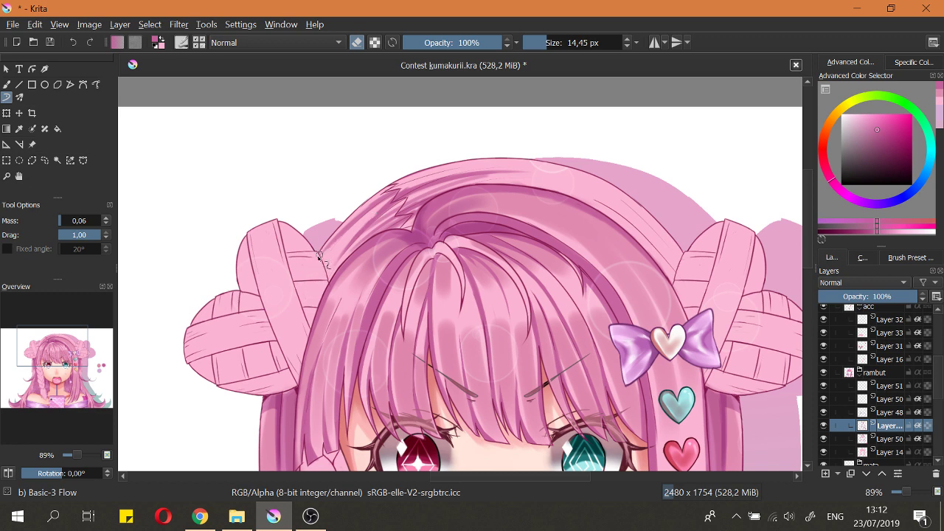
pyautogui.moveTo(360, 209); pyautogui.dragTo(314, 270)
# Step: Taper the ends of the shadow strands left of the zigzag parting with the eraser at about 12.49 px
pyautogui.scroll(2, 350, 229)
pyautogui.moveTo(404, 187); pyautogui.dragTo(321, 265)
pyautogui.hotkey('ctrl', 'z')
pyautogui.moveTo(383, 214); pyautogui.dragTo(381, 214)
pyautogui.moveTo(340, 238); pyautogui.dragTo(391, 186)
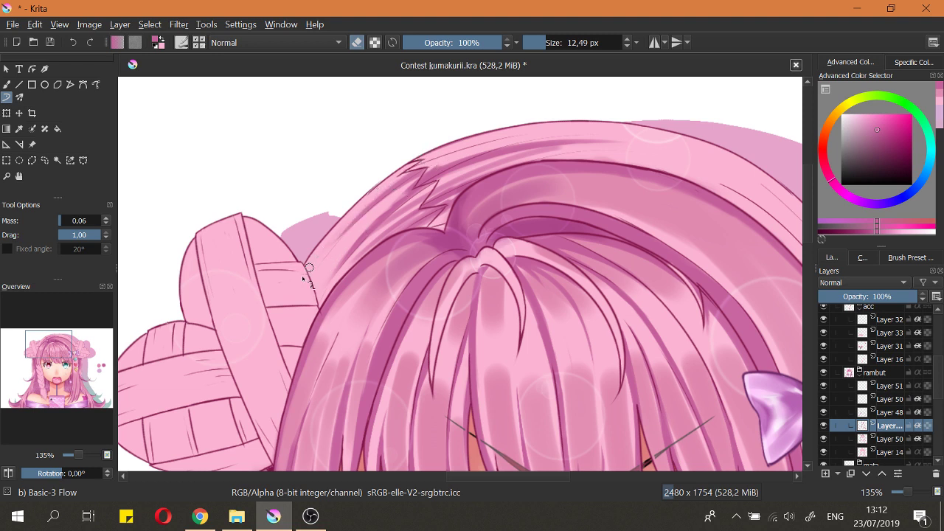
pyautogui.scroll(-3, 388, 188)
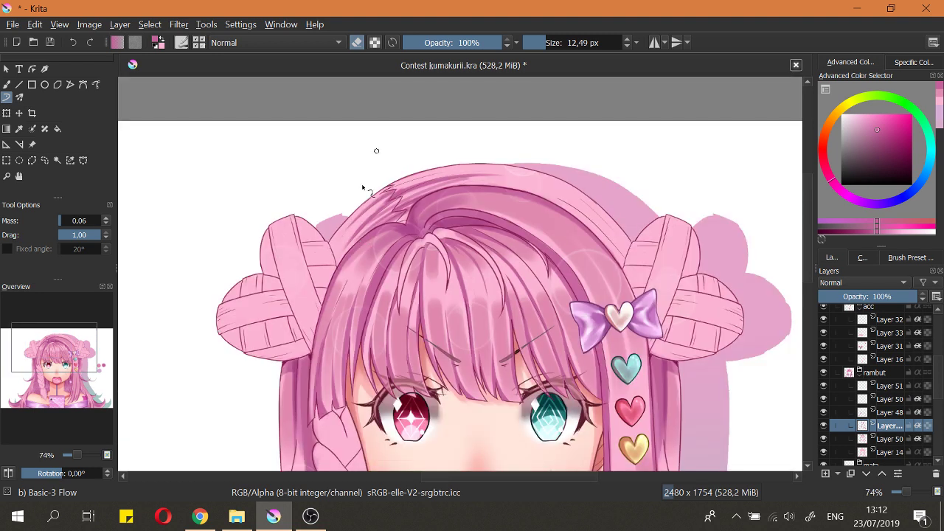
# Step: Refine the shadow strands between the zigzag parting and the left bun with the brush and eraser at 5.43 px
pyautogui.press('e')
pyautogui.scroll(3, 344, 195)
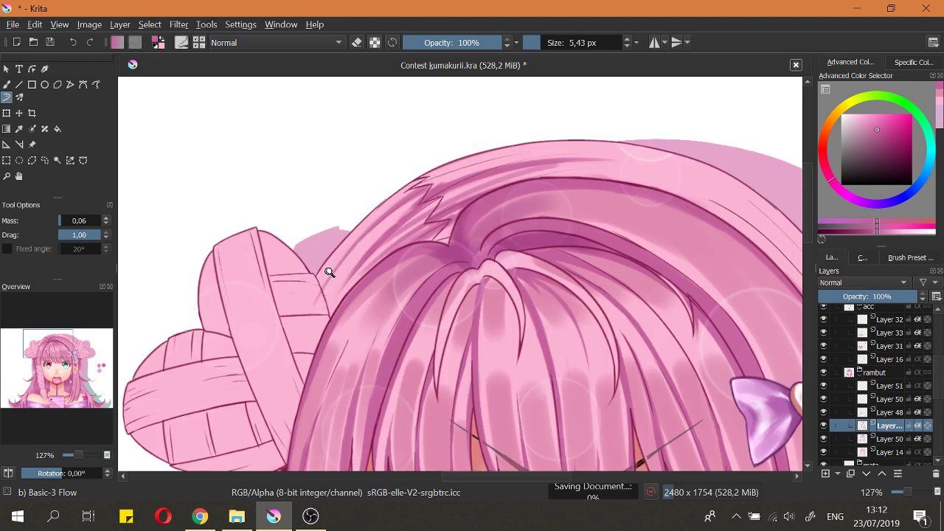
pyautogui.scroll(2, 334, 274)
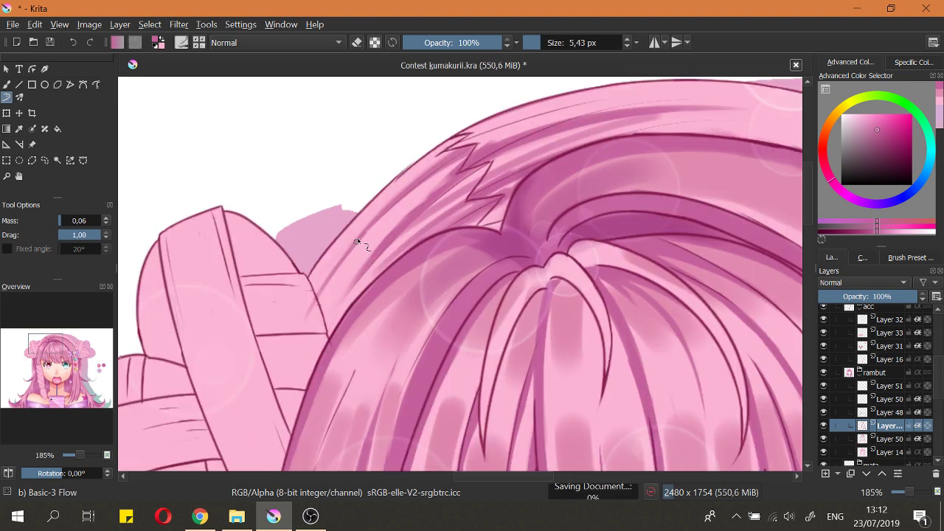
pyautogui.moveTo(356, 241)
pyautogui.mouseDown()
pyautogui.moveTo(331, 270)
pyautogui.moveTo(359, 222)
pyautogui.mouseUp()
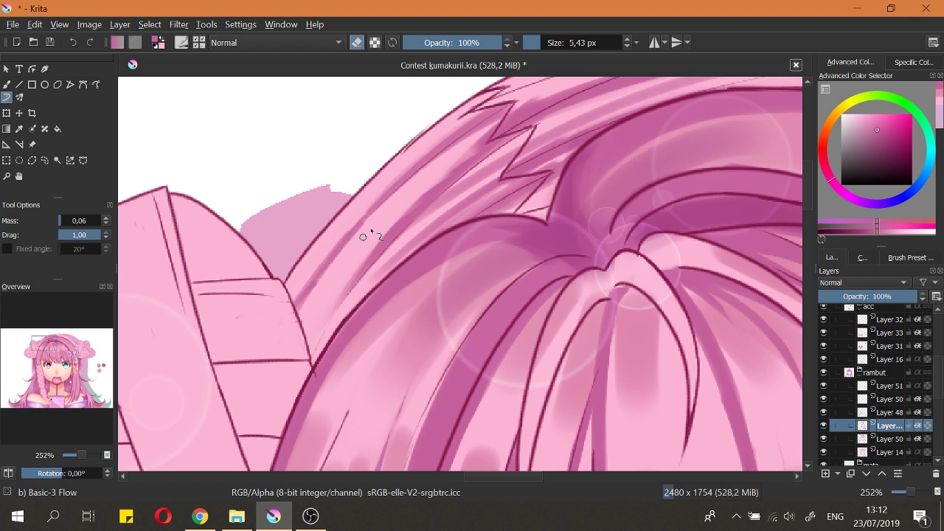
pyautogui.press('e')
pyautogui.press('e')
pyautogui.press('e')
pyautogui.moveTo(367, 274); pyautogui.dragTo(345, 317)
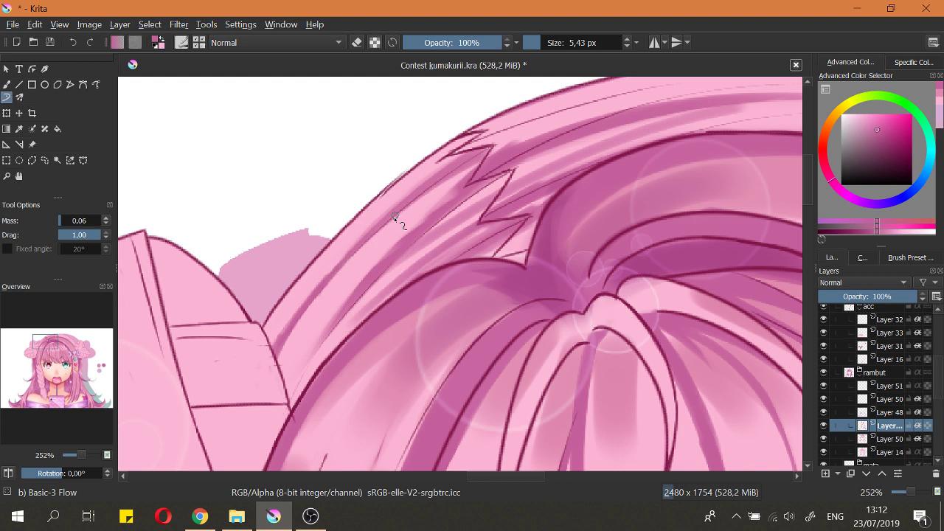
pyautogui.moveTo(357, 243); pyautogui.dragTo(287, 329)
pyautogui.moveTo(330, 269); pyautogui.dragTo(334, 314)
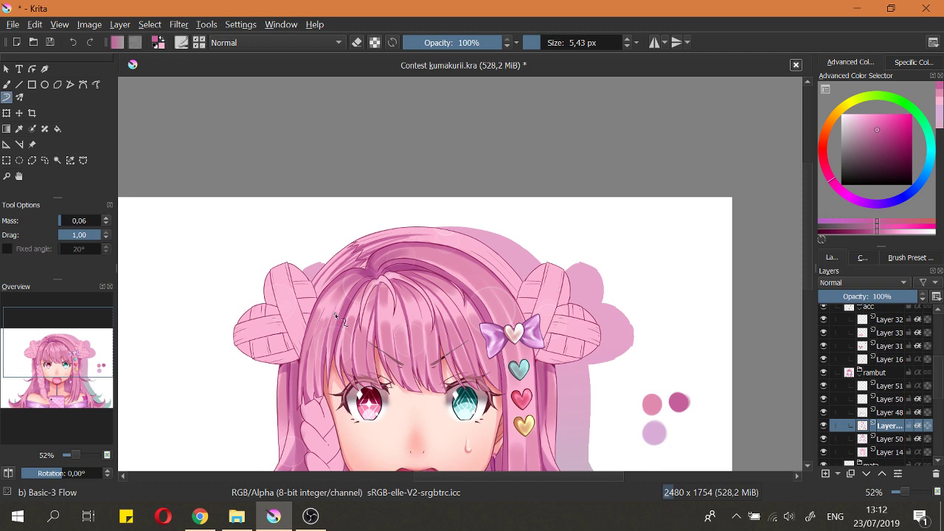
pyautogui.moveTo(336, 317); pyautogui.dragTo(524, 239)
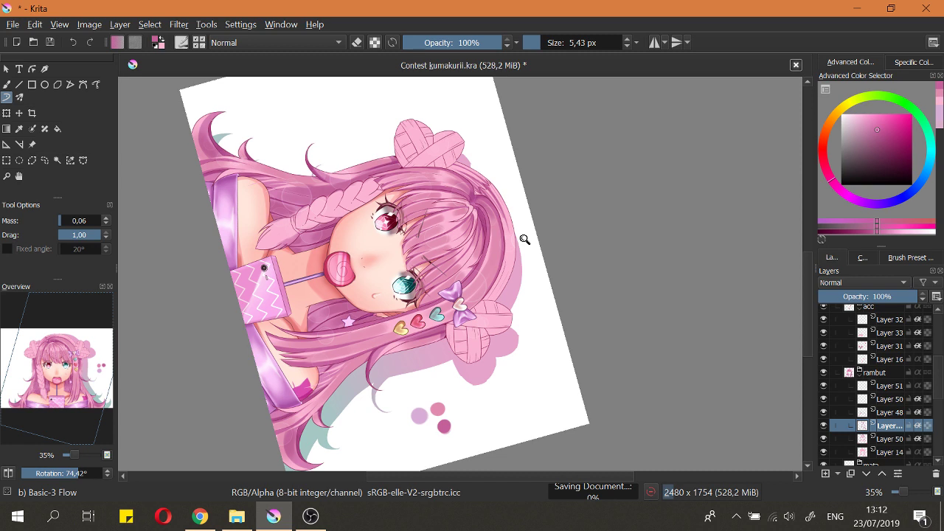
pyautogui.moveTo(525, 239); pyautogui.dragTo(492, 356)
pyautogui.moveTo(486, 211); pyautogui.dragTo(494, 334)
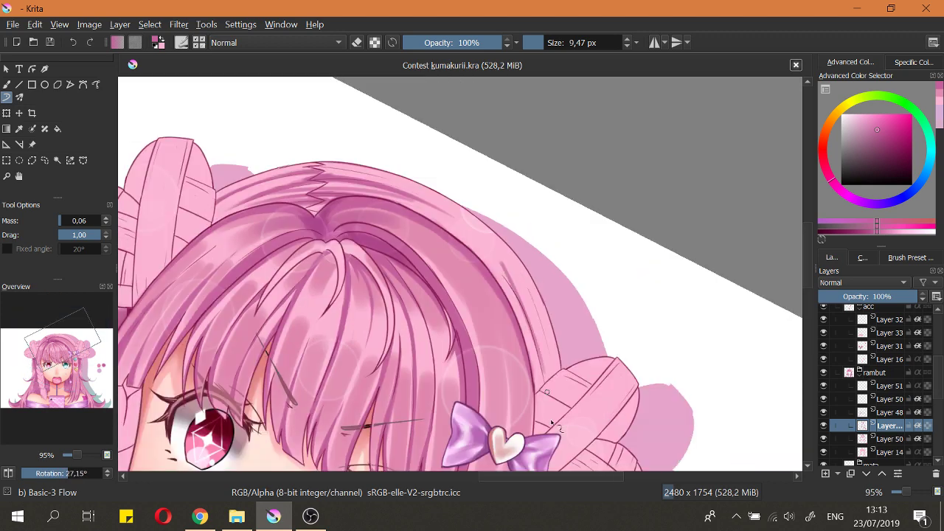
pyautogui.hotkey('ctrl', 'z')
pyautogui.moveTo(495, 256); pyautogui.dragTo(548, 394)
pyautogui.hotkey('ctrl', 'z')
pyautogui.moveTo(496, 258); pyautogui.dragTo(547, 397)
pyautogui.hotkey('ctrl', 'z')
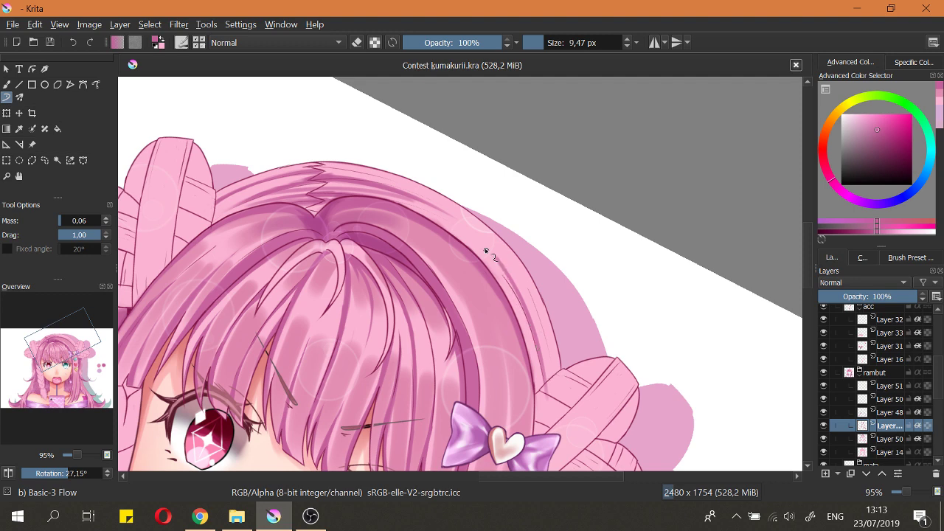
# Step: Paint a dark pink shadow strand along the right side of the hair band down to the right bun at 9.47 px
pyautogui.moveTo(484, 246); pyautogui.dragTo(551, 376)
pyautogui.moveTo(531, 320); pyautogui.dragTo(547, 384)
pyautogui.scroll(-3, 521, 324)
pyautogui.moveTo(527, 317); pyautogui.dragTo(533, 298)
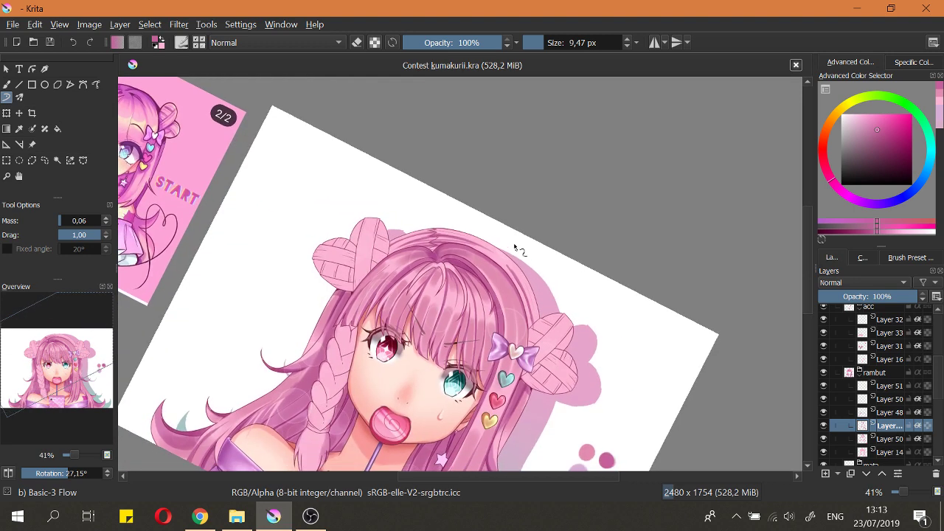
pyautogui.press('5')
pyautogui.moveTo(482, 213); pyautogui.dragTo(451, 177)
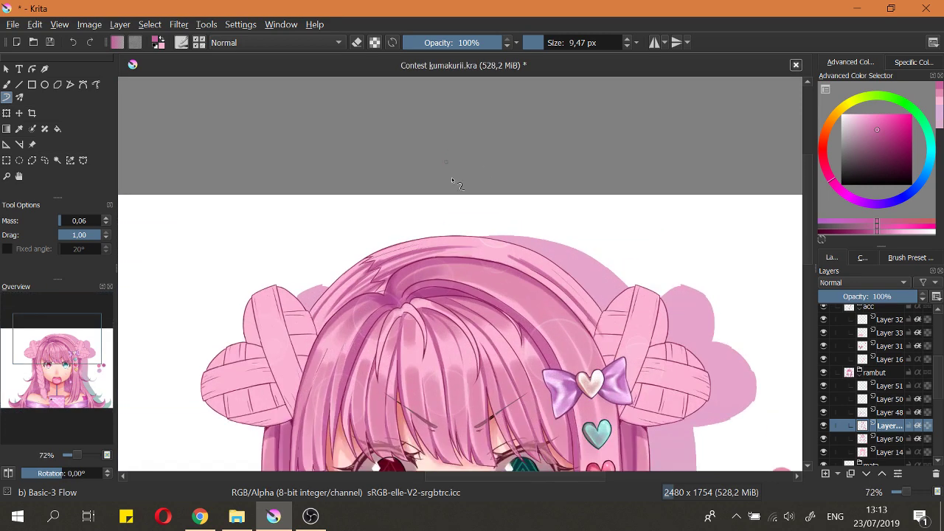
# Step: Thin and taper the new shadow strand on the right side of the hair band with the eraser at 9.47 px
pyautogui.moveTo(501, 196); pyautogui.dragTo(532, 247)
pyautogui.moveTo(534, 333); pyautogui.dragTo(520, 310)
pyautogui.press('e')
pyautogui.moveTo(493, 269); pyautogui.dragTo(500, 284)
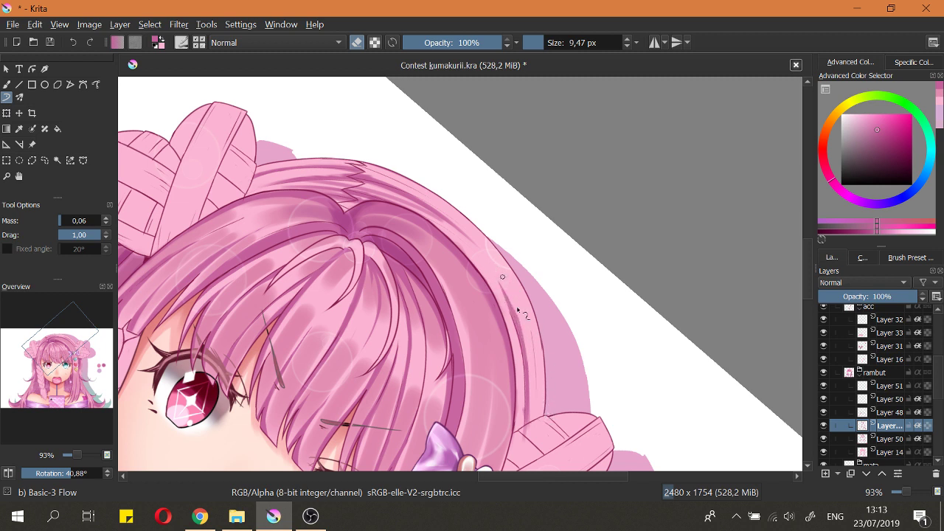
pyautogui.scroll(2, 521, 319)
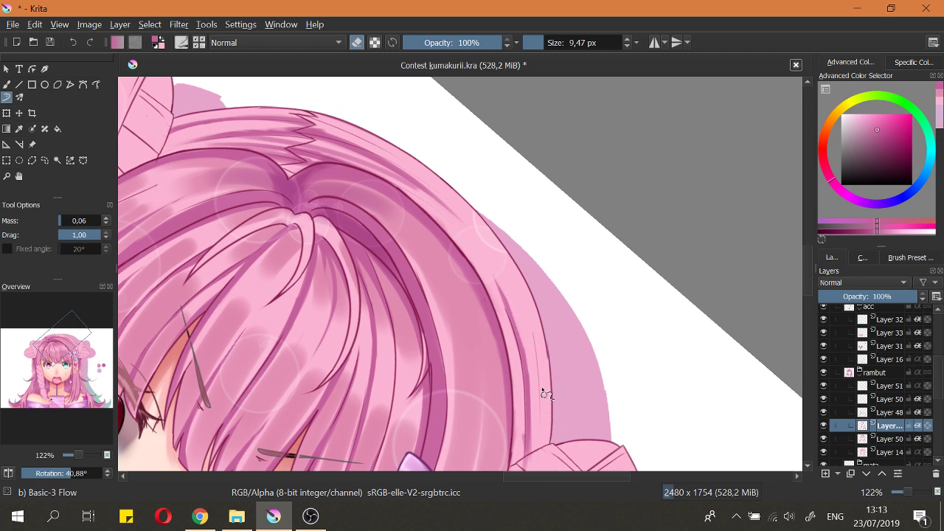
pyautogui.moveTo(509, 299); pyautogui.dragTo(539, 388)
pyautogui.moveTo(541, 322)
pyautogui.mouseDown()
pyautogui.moveTo(553, 286)
pyautogui.moveTo(543, 348)
pyautogui.mouseUp()
# Step: Deepen the inner shadow strand on the hair band down to where it meets the right bun
pyautogui.press('e')
pyautogui.moveTo(518, 273); pyautogui.dragTo(541, 368)
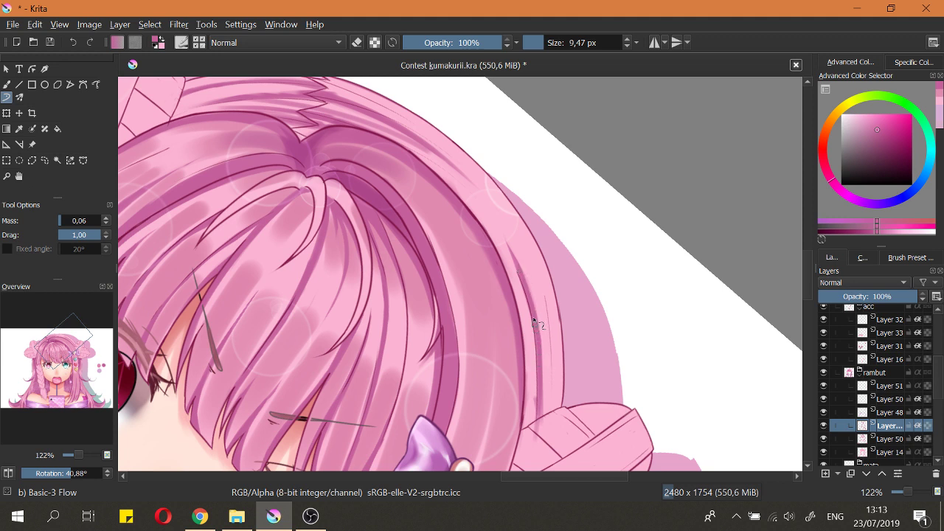
pyautogui.moveTo(536, 321); pyautogui.dragTo(538, 421)
pyautogui.press('e')
pyautogui.press('e')
pyautogui.press('5')
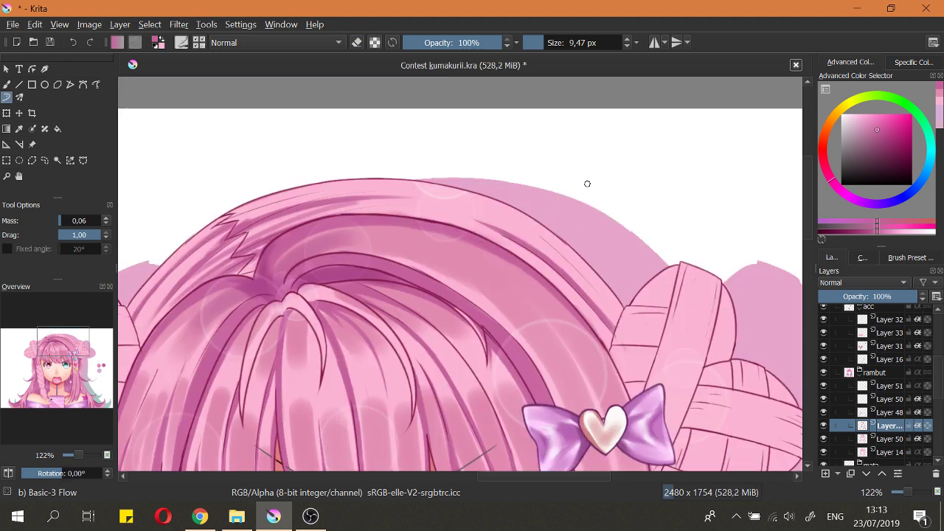
# Step: Extend the inner shadow strand from the right side of the hair band up toward the crown and refine its end
pyautogui.moveTo(588, 183); pyautogui.dragTo(331, 263)
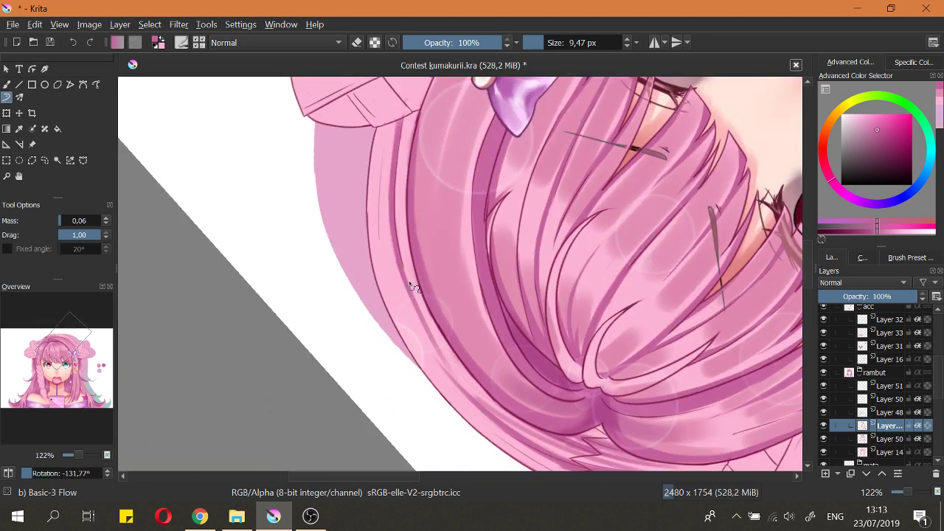
pyautogui.moveTo(484, 402); pyautogui.dragTo(485, 403)
pyautogui.hotkey('ctrl', 'z')
pyautogui.moveTo(403, 265); pyautogui.dragTo(487, 402)
pyautogui.press('e')
pyautogui.press('e')
pyautogui.moveTo(410, 299); pyautogui.dragTo(470, 390)
pyautogui.press('5')
pyautogui.moveTo(537, 227)
pyautogui.mouseDown()
pyautogui.moveTo(560, 269)
pyautogui.moveTo(619, 266)
pyautogui.moveTo(616, 301)
pyautogui.mouseUp()
pyautogui.moveTo(584, 261); pyautogui.dragTo(554, 282)
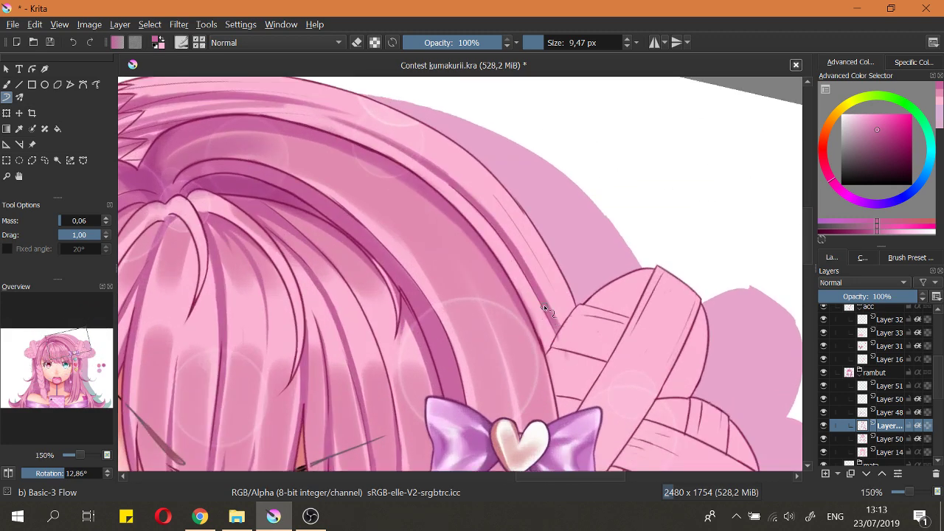
# Step: Paint a second shadow strand near the outer edge of the hair band, ending at the right bun
pyautogui.scroll(-3, 553, 321)
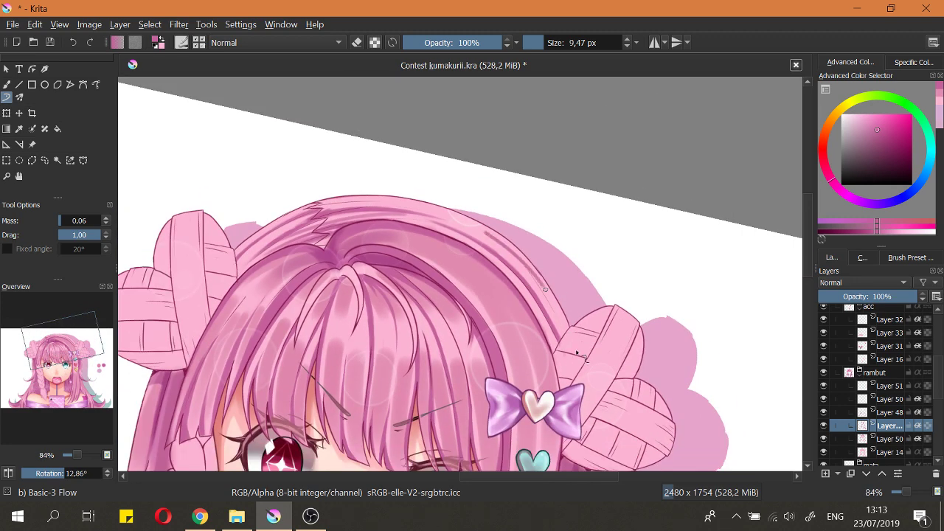
pyautogui.moveTo(506, 246); pyautogui.dragTo(575, 359)
pyautogui.scroll(3, 564, 325)
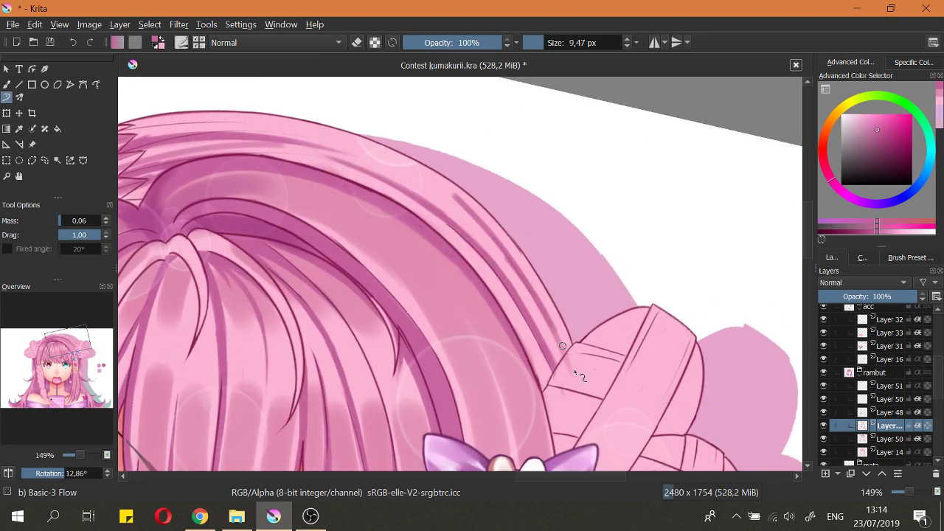
pyautogui.moveTo(575, 373)
pyautogui.mouseDown()
pyautogui.moveTo(522, 274)
pyautogui.moveTo(564, 350)
pyautogui.mouseUp()
# Step: Taper the outer shadow strand beside the right bun with the eraser at 9.47 px
pyautogui.scroll(-5, 546, 281)
pyautogui.moveTo(546, 234); pyautogui.dragTo(384, 226)
pyautogui.scroll(3, 409, 264)
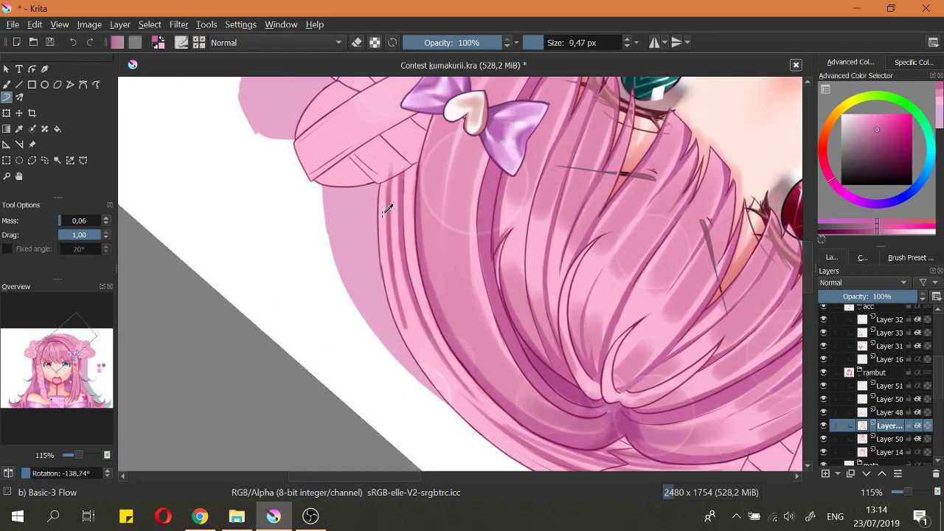
pyautogui.press('e')
pyautogui.moveTo(385, 291); pyautogui.dragTo(402, 310)
pyautogui.moveTo(395, 241); pyautogui.dragTo(408, 299)
pyautogui.scroll(2, 406, 155)
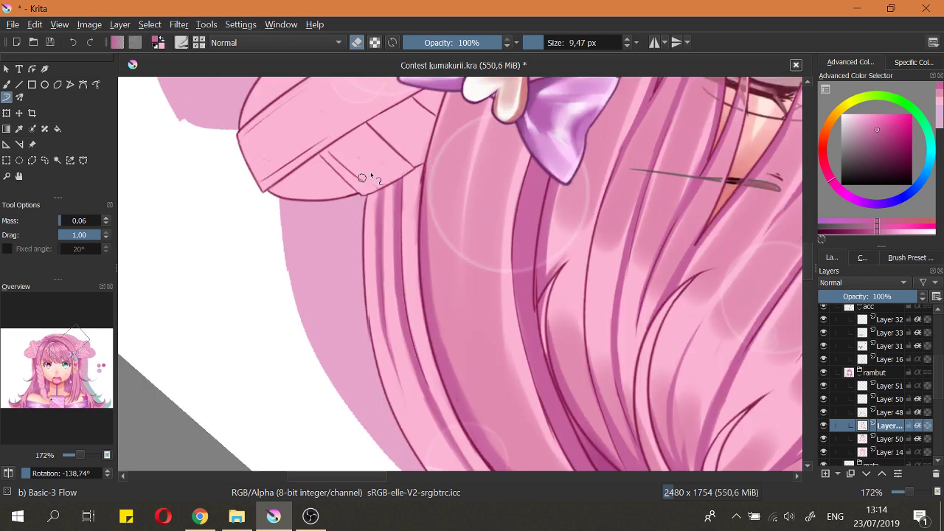
pyautogui.scroll(-3, 372, 214)
pyautogui.scroll(3, 377, 224)
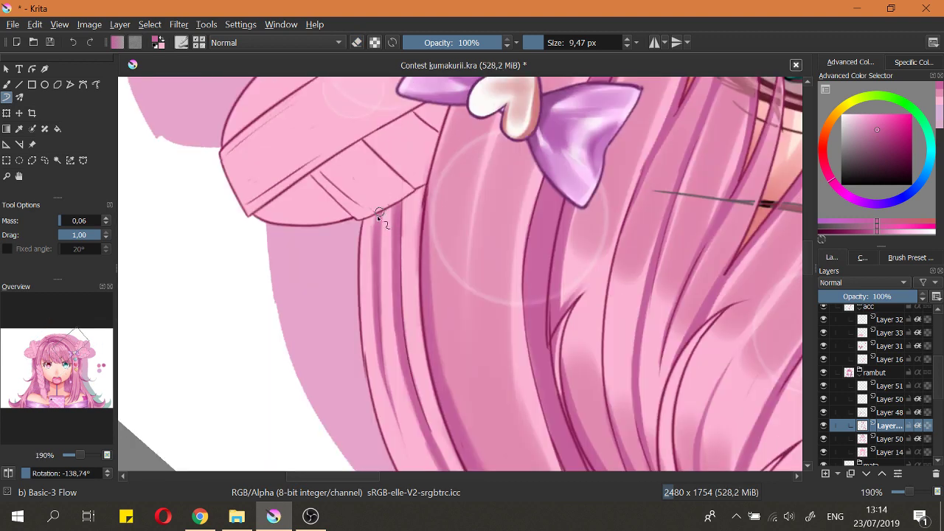
# Step: Redo the long shadow stroke along the outer side of the hair band, from near the right bun toward the crown
pyautogui.scroll(-3, 399, 282)
pyautogui.scroll(2, 413, 293)
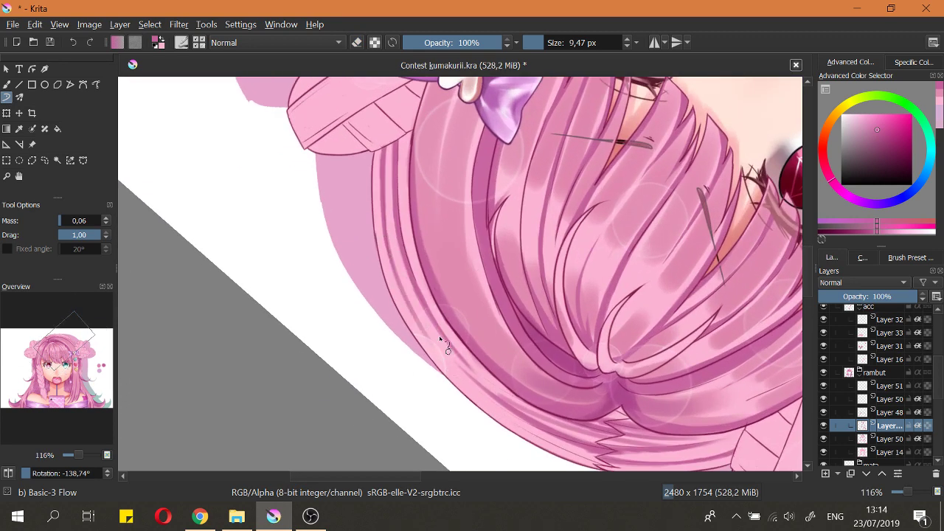
pyautogui.press('e')
pyautogui.hotkey('ctrl', 'z')
pyautogui.moveTo(391, 242)
pyautogui.mouseDown()
pyautogui.moveTo(452, 373)
pyautogui.moveTo(408, 307)
pyautogui.moveTo(529, 407)
pyautogui.mouseUp()
pyautogui.press('e')
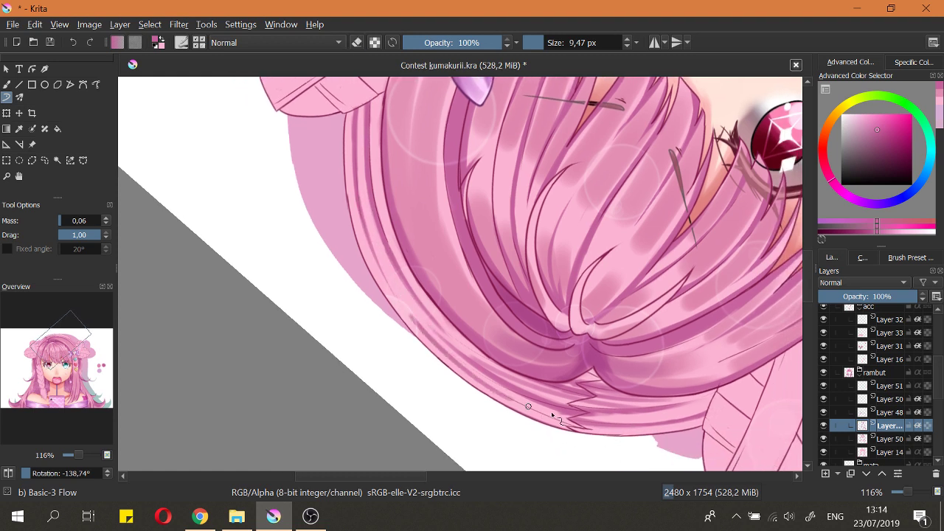
# Step: Paint shadow strands along the outer edge of the hair band up to the zigzag parting, redoing the unsatisfactory strokes
pyautogui.moveTo(448, 360)
pyautogui.mouseDown()
pyautogui.moveTo(482, 387)
pyautogui.moveTo(574, 424)
pyautogui.mouseUp()
pyautogui.hotkey('ctrl', 'z')
pyautogui.moveTo(472, 375)
pyautogui.mouseDown()
pyautogui.moveTo(508, 402)
pyautogui.moveTo(567, 423)
pyautogui.mouseUp()
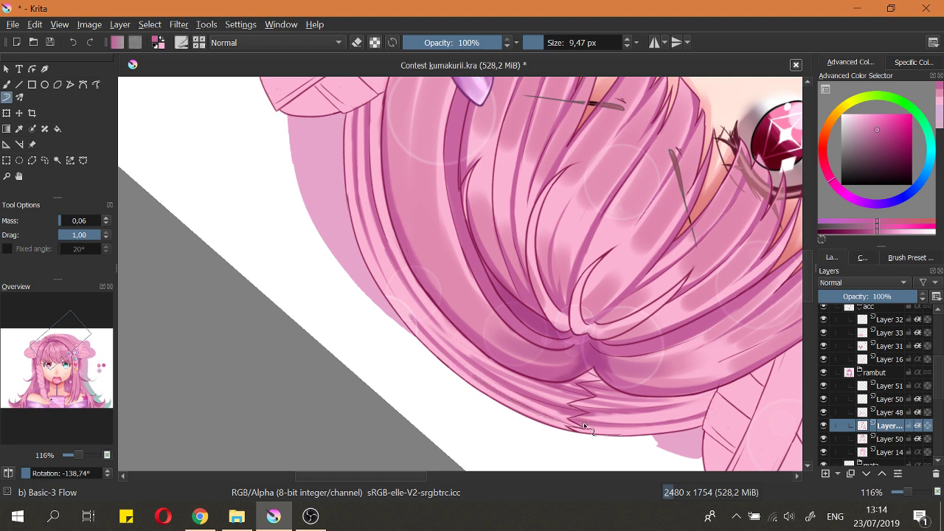
pyautogui.hotkey('ctrl', 'z')
pyautogui.moveTo(473, 375); pyautogui.dragTo(596, 435)
pyautogui.moveTo(512, 401); pyautogui.dragTo(595, 438)
# Step: Erase and touch up the ends of the shadow strands on the hair band right of the zigzag parting
pyautogui.press('e')
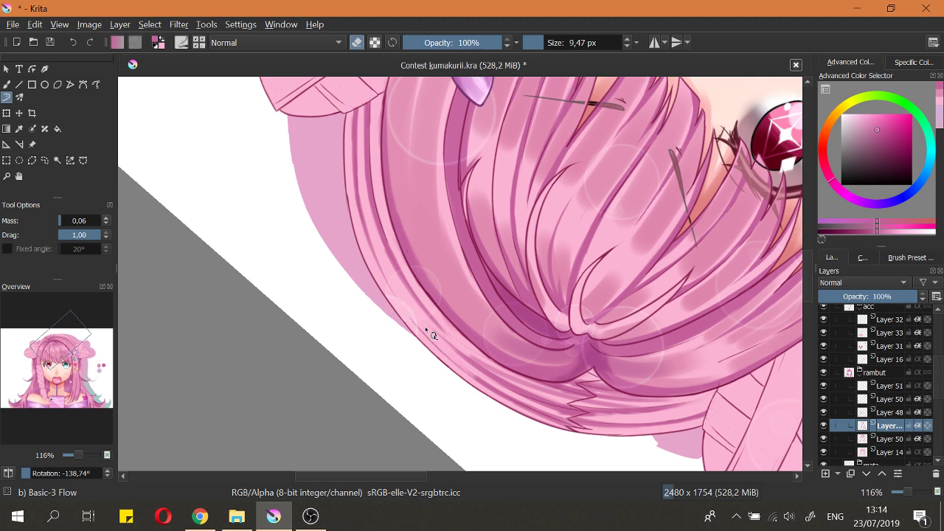
pyautogui.scroll(3, 471, 367)
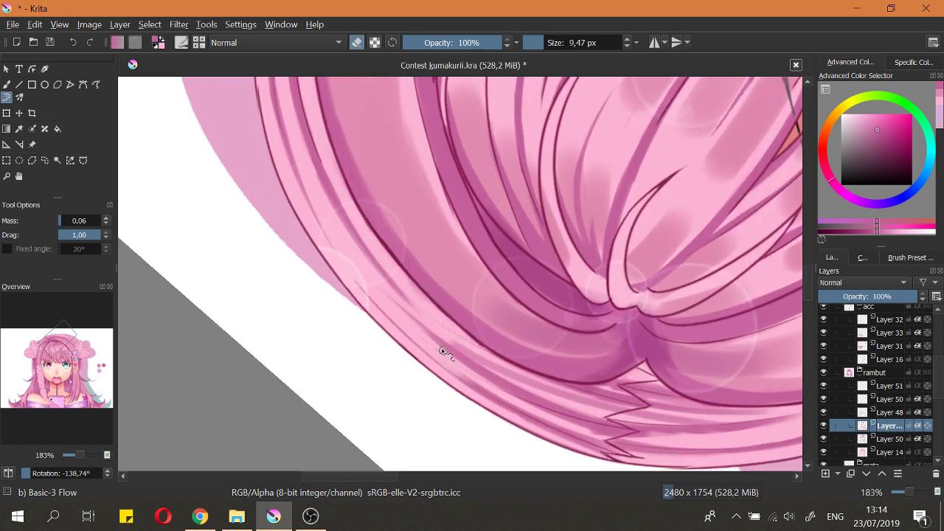
pyautogui.press('e')
pyautogui.press('e')
pyautogui.press('e')
pyautogui.press('5')
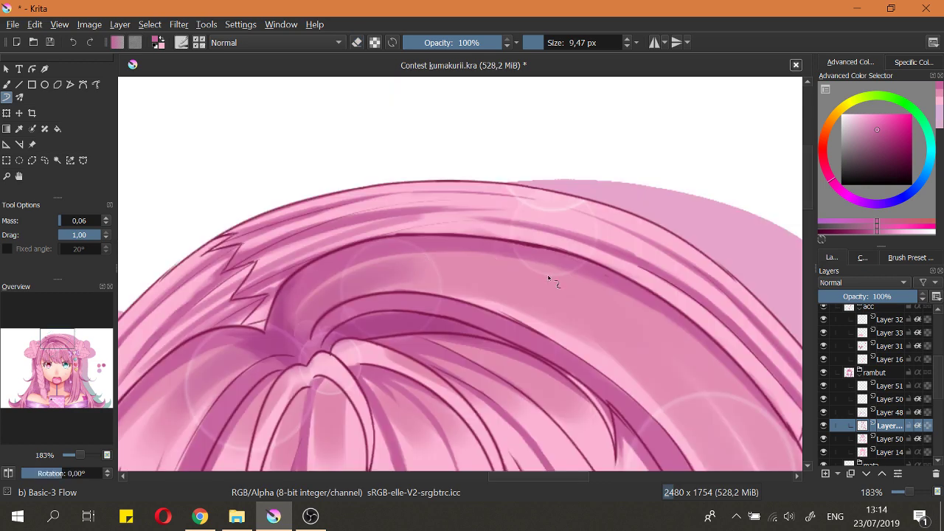
# Step: Refine the shadow strands on the hair band beside the right bun with the brush at 7.87 px
pyautogui.scroll(-5, 549, 279)
pyautogui.scroll(4, 594, 326)
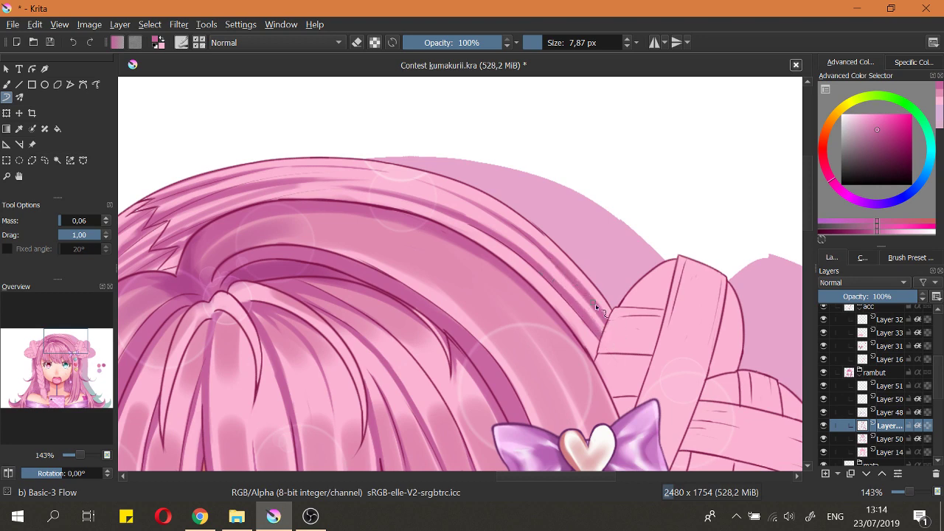
pyautogui.keyDown('ctrl'); pyautogui.scroll(2, 590, 320); pyautogui.keyUp('ctrl')
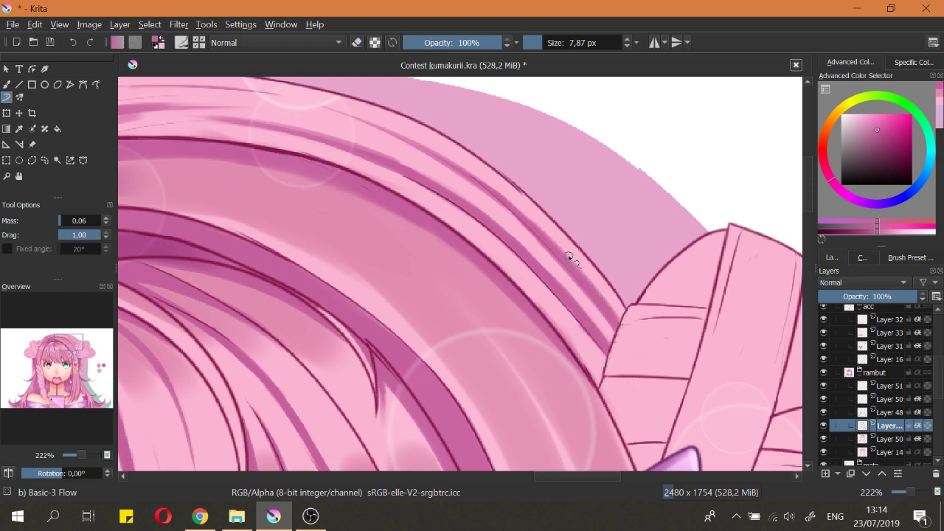
pyautogui.keyDown('ctrl'); pyautogui.scroll(-4, 639, 362); pyautogui.keyUp('ctrl')
pyautogui.moveTo(590, 245); pyautogui.dragTo(468, 331)
pyautogui.moveTo(439, 226); pyautogui.dragTo(441, 286)
pyautogui.press('5')
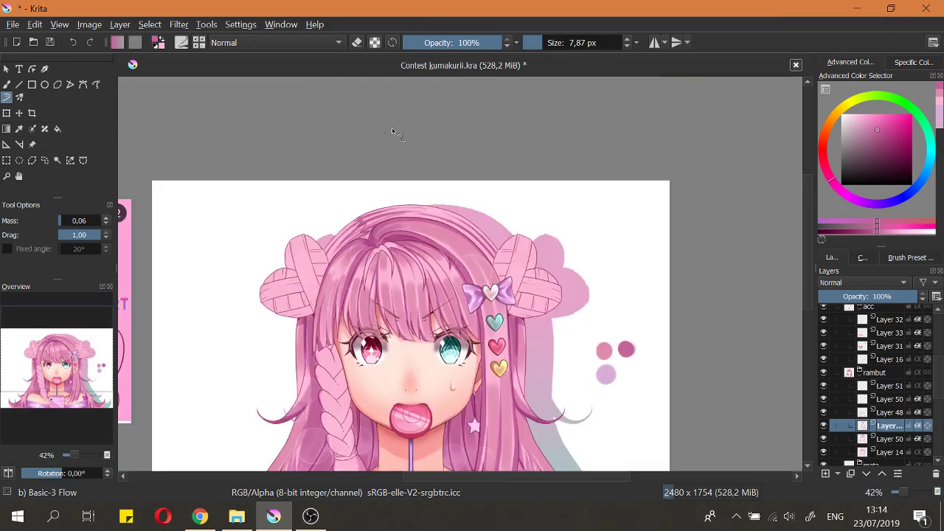
# Step: Enlarge the brush to 10.23 px and save the illustration
pyautogui.keyDown('ctrl'); pyautogui.scroll(4, 503, 253); pyautogui.keyUp('ctrl')
pyautogui.press(']')
pyautogui.press(']')
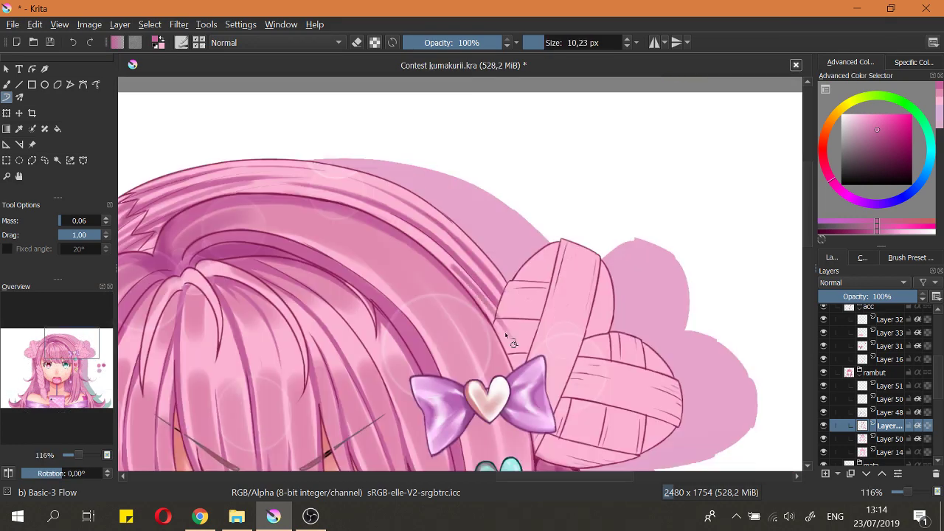
pyautogui.moveTo(506, 337); pyautogui.dragTo(513, 244)
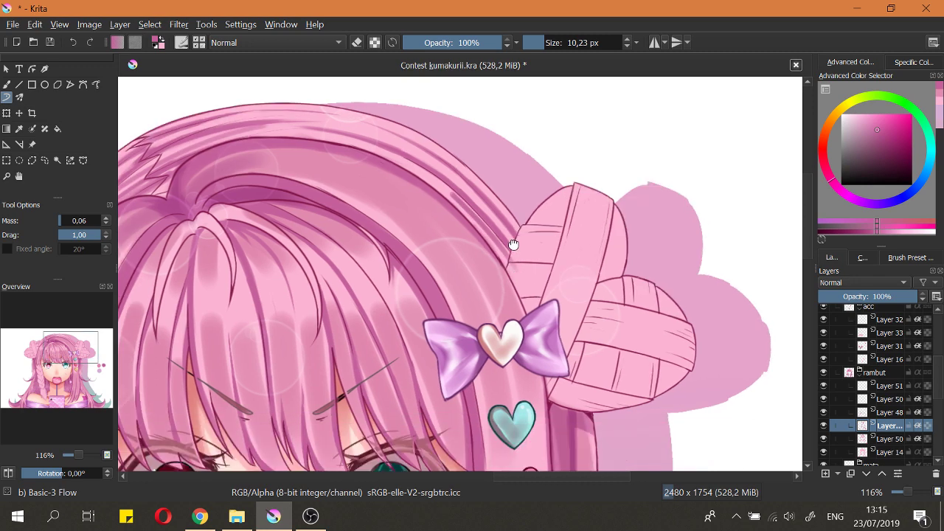
pyautogui.keyDown('ctrl'); pyautogui.scroll(-4, 513, 244); pyautogui.keyUp('ctrl')
pyautogui.keyDown('ctrl'); pyautogui.scroll(-1, 581, 216); pyautogui.keyUp('ctrl')
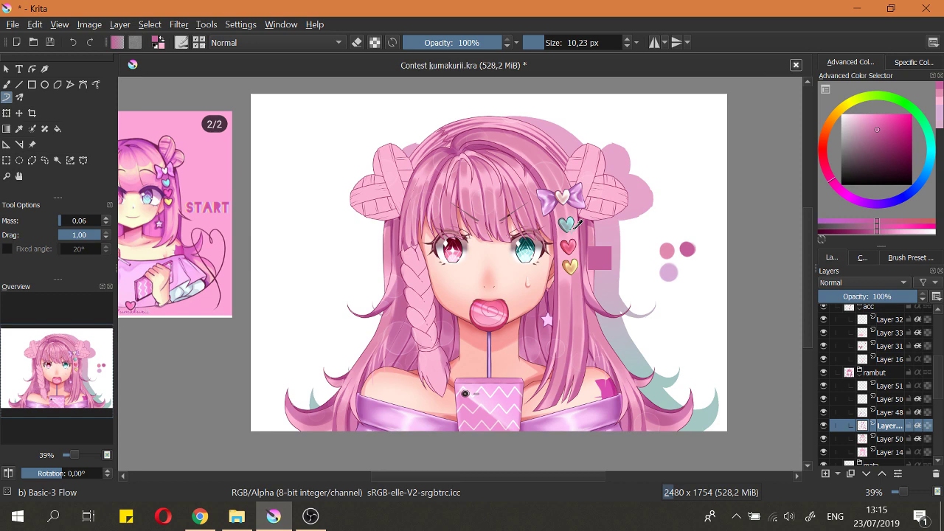
pyautogui.hotkey('ctrl', 's')
pyautogui.moveTo(575, 224); pyautogui.dragTo(536, 333)
pyautogui.moveTo(563, 243); pyautogui.dragTo(563, 283)
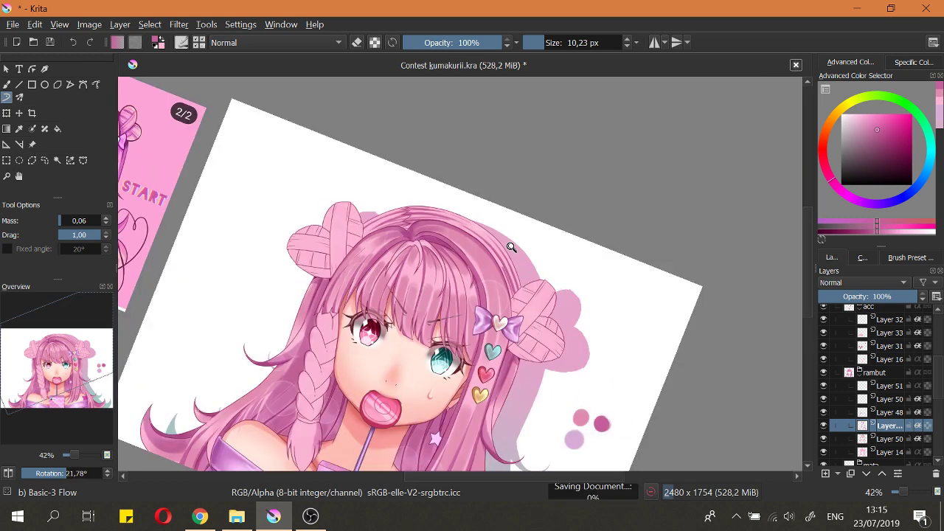
pyautogui.moveTo(510, 245); pyautogui.dragTo(492, 192)
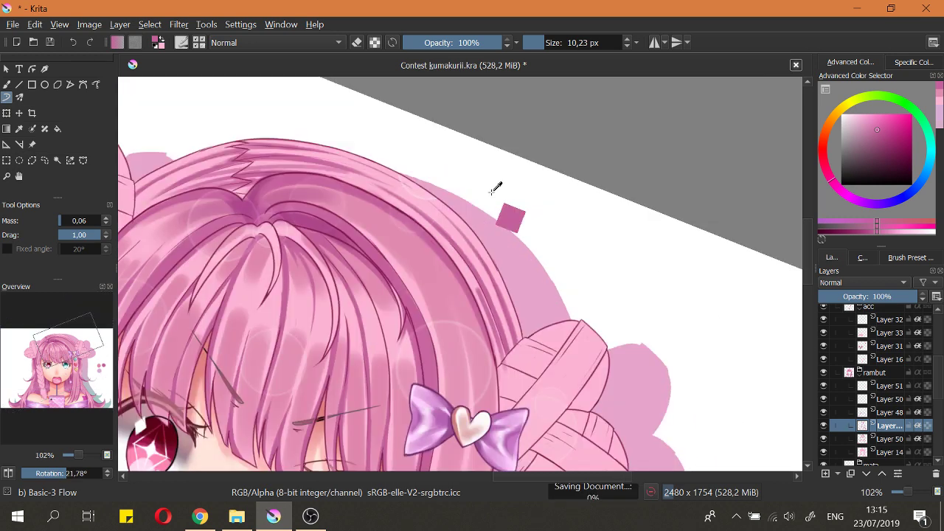
# Step: Erase excess from the shadow strands on the hair band beside the right bun, reducing the brush to 8.77 px
pyautogui.press('e')
pyautogui.moveTo(477, 291)
pyautogui.mouseDown()
pyautogui.moveTo(502, 369)
pyautogui.moveTo(500, 335)
pyautogui.mouseUp()
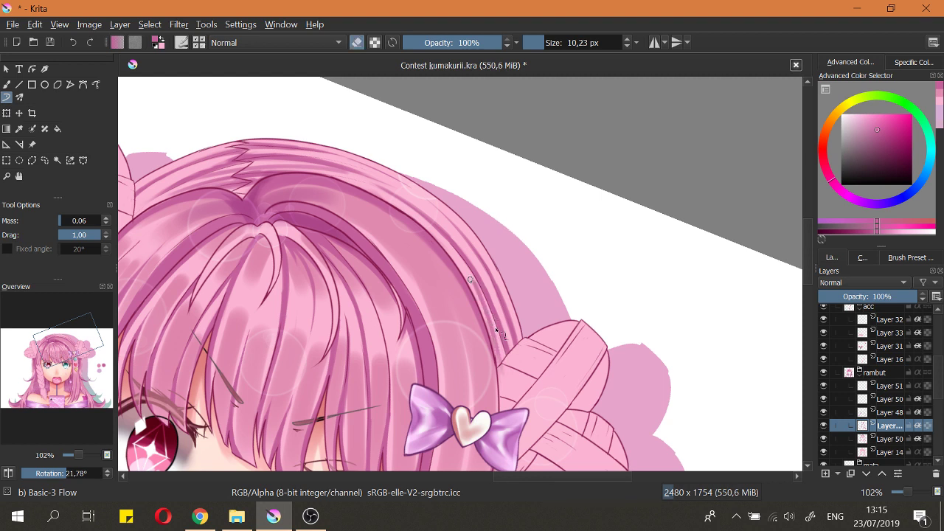
pyautogui.moveTo(476, 289); pyautogui.dragTo(492, 324)
pyautogui.keyDown('ctrl'); pyautogui.scroll(3, 498, 332); pyautogui.keyUp('ctrl')
pyautogui.press('e')
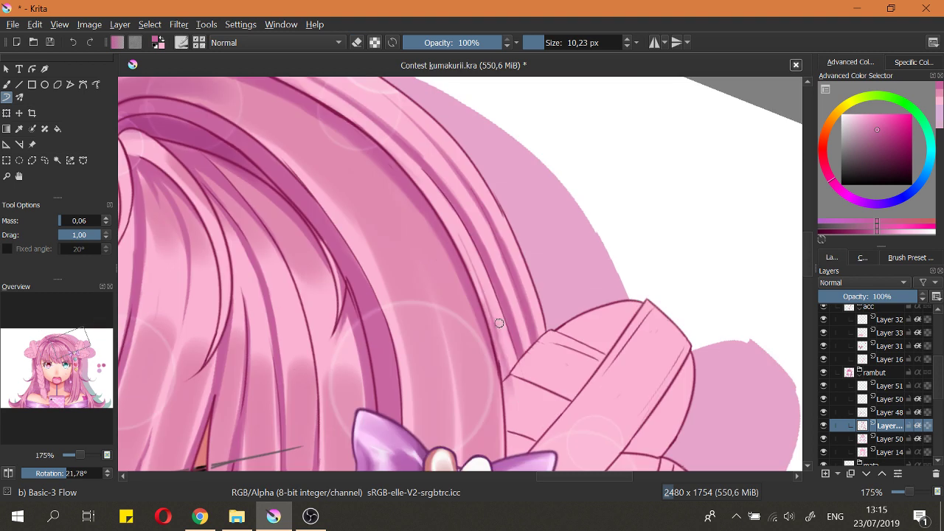
pyautogui.press('[')
pyautogui.press('e')
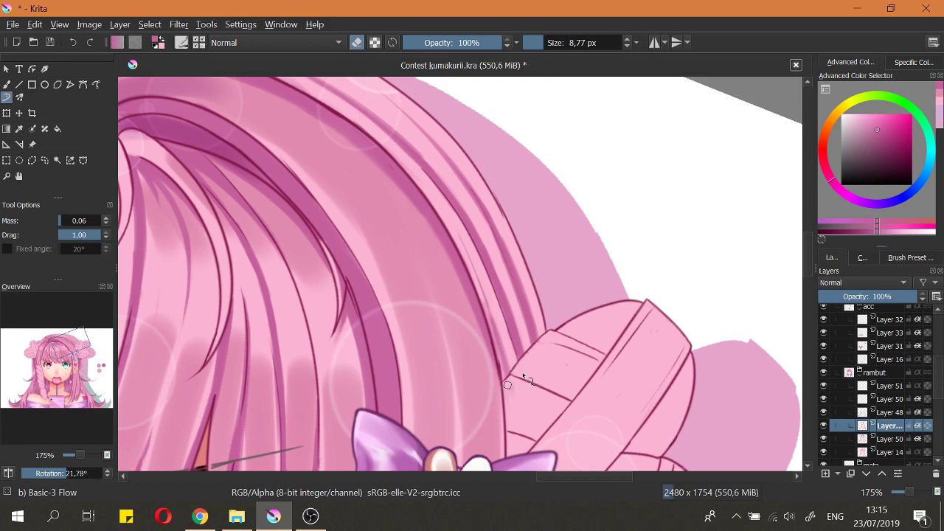
pyautogui.press('e')
# Step: Try to paint a long shadow strand on the hair band starting at the edge of the right bun
pyautogui.moveTo(525, 270); pyautogui.dragTo(528, 296)
pyautogui.moveTo(542, 210)
pyautogui.mouseDown()
pyautogui.moveTo(453, 166)
pyautogui.moveTo(372, 287)
pyautogui.mouseUp()
pyautogui.moveTo(418, 203); pyautogui.dragTo(417, 184)
pyautogui.moveTo(430, 254); pyautogui.dragTo(415, 387)
pyautogui.hotkey('ctrl', 'z')
pyautogui.hotkey('ctrl', 'z')
pyautogui.moveTo(428, 252); pyautogui.dragTo(415, 385)
pyautogui.hotkey('ctrl', 'z')
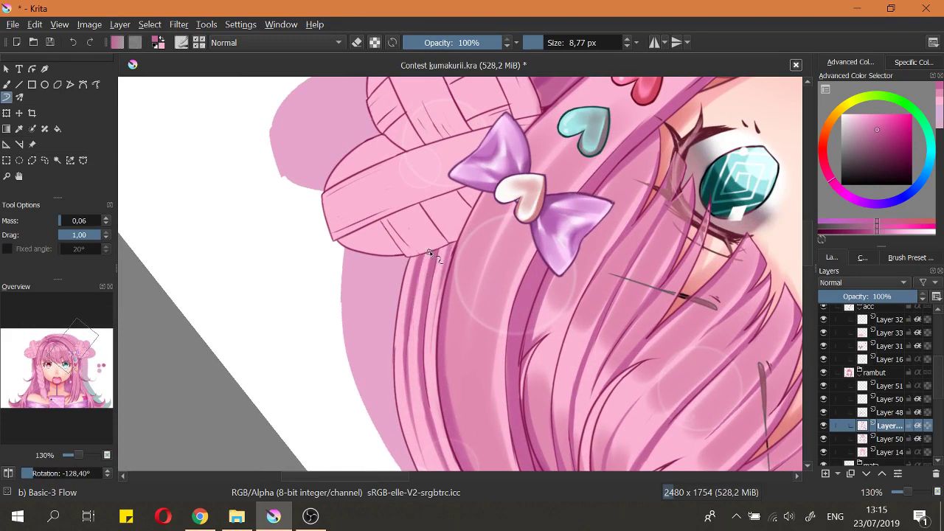
pyautogui.moveTo(429, 252); pyautogui.dragTo(418, 369)
pyautogui.hotkey('ctrl', 'z')
pyautogui.moveTo(428, 250); pyautogui.dragTo(417, 398)
pyautogui.hotkey('ctrl', 'z')
pyautogui.moveTo(430, 253); pyautogui.dragTo(417, 391)
pyautogui.hotkey('ctrl', 'z')
pyautogui.moveTo(428, 250); pyautogui.dragTo(411, 364)
pyautogui.hotkey('ctrl', 'z')
pyautogui.moveTo(433, 250)
pyautogui.mouseDown()
pyautogui.moveTo(412, 390)
pyautogui.moveTo(416, 373)
pyautogui.moveTo(413, 259)
pyautogui.moveTo(396, 394)
pyautogui.moveTo(413, 255)
pyautogui.moveTo(408, 412)
pyautogui.moveTo(413, 255)
pyautogui.moveTo(401, 391)
pyautogui.mouseUp()
pyautogui.hotkey('ctrl', 'z')
pyautogui.hotkey('ctrl', 'z')
pyautogui.hotkey('ctrl', 'z')
pyautogui.moveTo(410, 271); pyautogui.dragTo(413, 261)
pyautogui.moveTo(414, 256)
pyautogui.mouseDown()
pyautogui.moveTo(404, 288)
pyautogui.moveTo(403, 406)
pyautogui.moveTo(399, 393)
pyautogui.mouseUp()
pyautogui.hotkey('ctrl', 'z')
pyautogui.hotkey('ctrl', 'z')
# Step: Enlarge the brush to 10.25 px and paint a shadow strand along the hair band's inner edge from the right bun, redoing poor strokes
pyautogui.scroll(-2, 390, 296)
pyautogui.press('5')
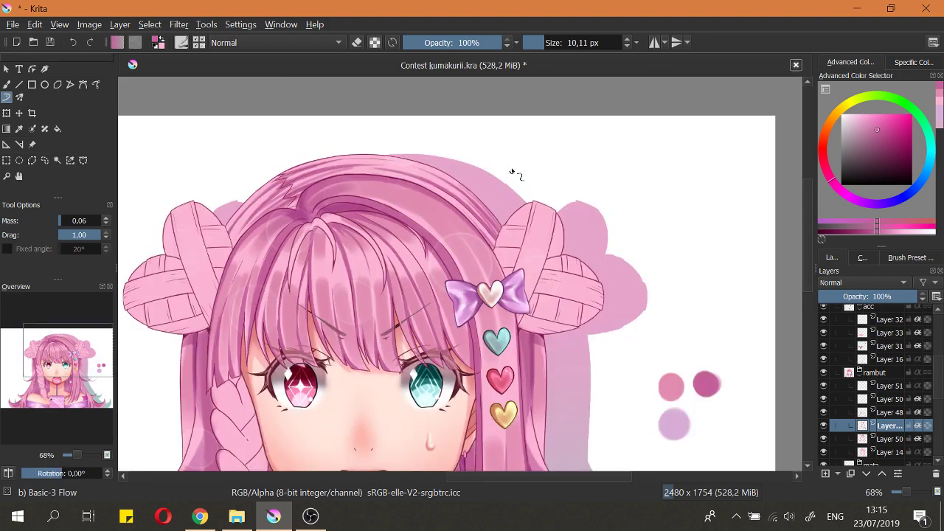
pyautogui.scroll(3, 512, 173)
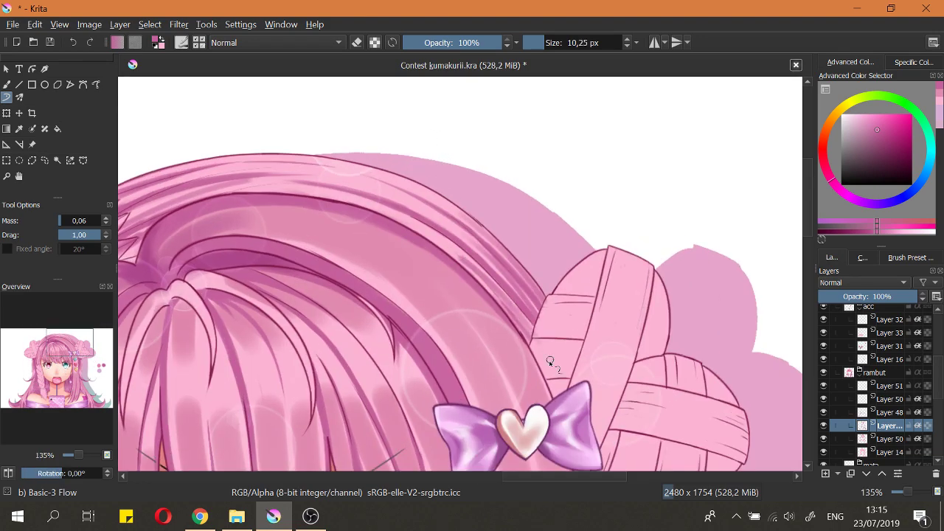
pyautogui.moveTo(565, 312)
pyautogui.mouseDown()
pyautogui.moveTo(388, 180)
pyautogui.moveTo(430, 198)
pyautogui.moveTo(417, 198)
pyautogui.moveTo(462, 330)
pyautogui.mouseUp()
pyautogui.hotkey('ctrl', 'z')
pyautogui.moveTo(414, 187)
pyautogui.mouseDown()
pyautogui.moveTo(449, 287)
pyautogui.moveTo(476, 330)
pyautogui.mouseUp()
pyautogui.hotkey('ctrl', 'z')
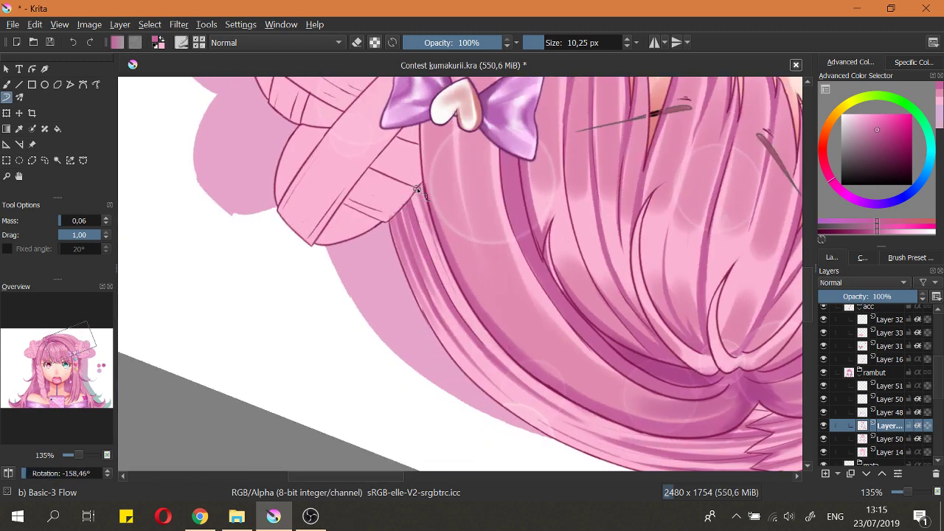
pyautogui.moveTo(416, 186); pyautogui.dragTo(498, 344)
pyautogui.hotkey('ctrl', 'z')
pyautogui.moveTo(418, 189)
pyautogui.mouseDown()
pyautogui.moveTo(453, 297)
pyautogui.moveTo(497, 353)
pyautogui.mouseUp()
pyautogui.hotkey('ctrl', 'z')
pyautogui.moveTo(417, 186)
pyautogui.mouseDown()
pyautogui.moveTo(492, 351)
pyautogui.moveTo(483, 327)
pyautogui.mouseUp()
pyautogui.scroll(-3, 452, 286)
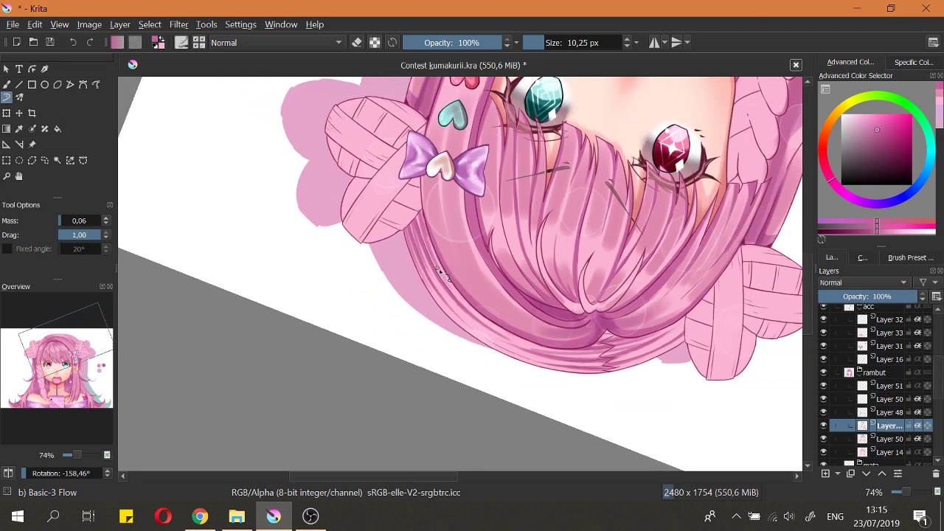
# Step: Touch up the shadow strands around the zigzag parting with brush and eraser, and reduce the brush to 7.72 px
pyautogui.press('5')
pyautogui.scroll(-5, 487, 193)
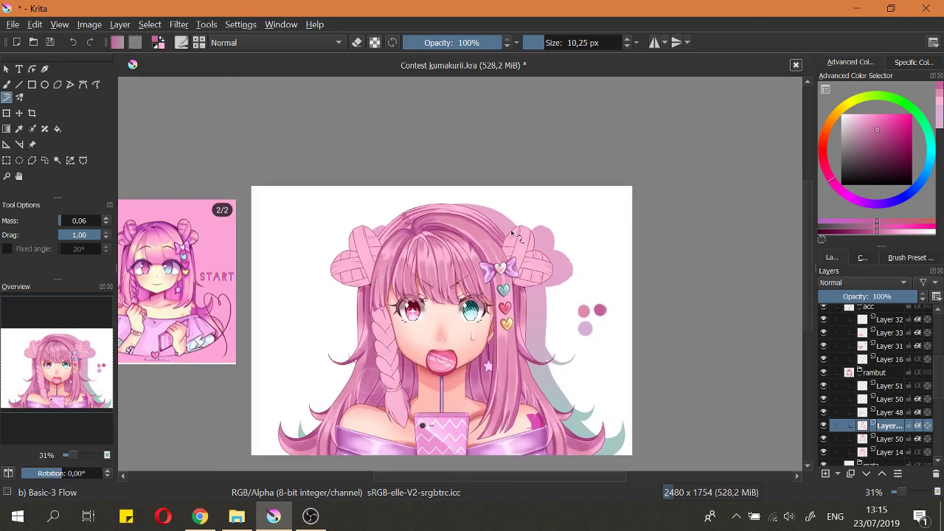
pyautogui.scroll(5, 476, 220)
pyautogui.moveTo(510, 193); pyautogui.dragTo(461, 184)
pyautogui.scroll(2, 307, 277)
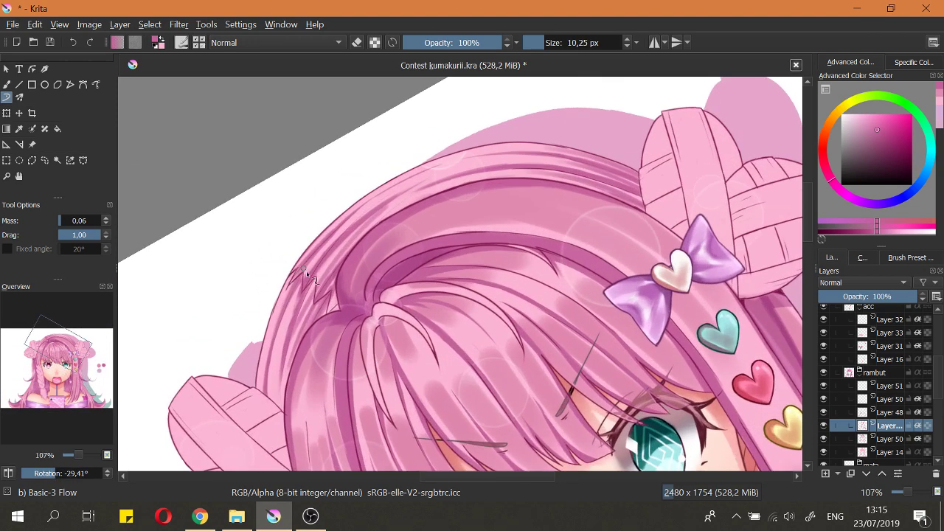
pyautogui.scroll(2, 355, 247)
pyautogui.press('e')
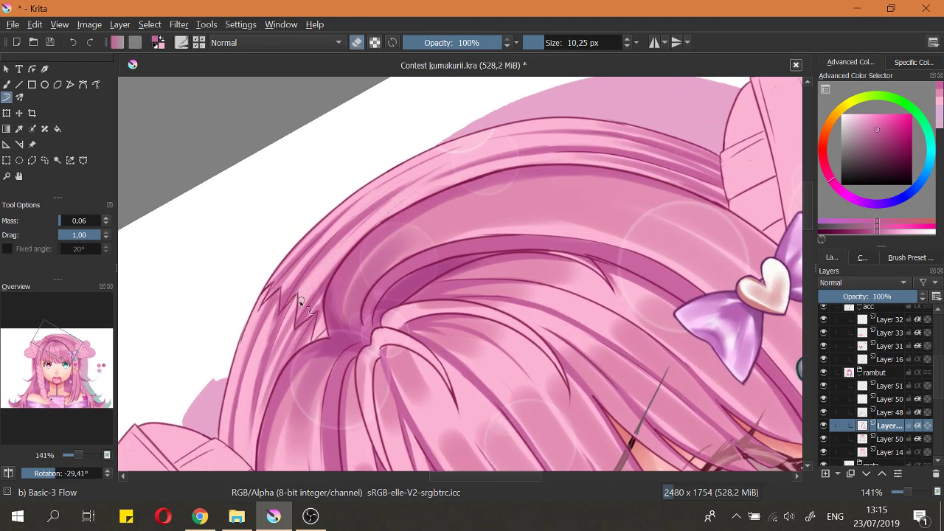
pyautogui.press('e')
pyautogui.press('e')
pyautogui.press('e')
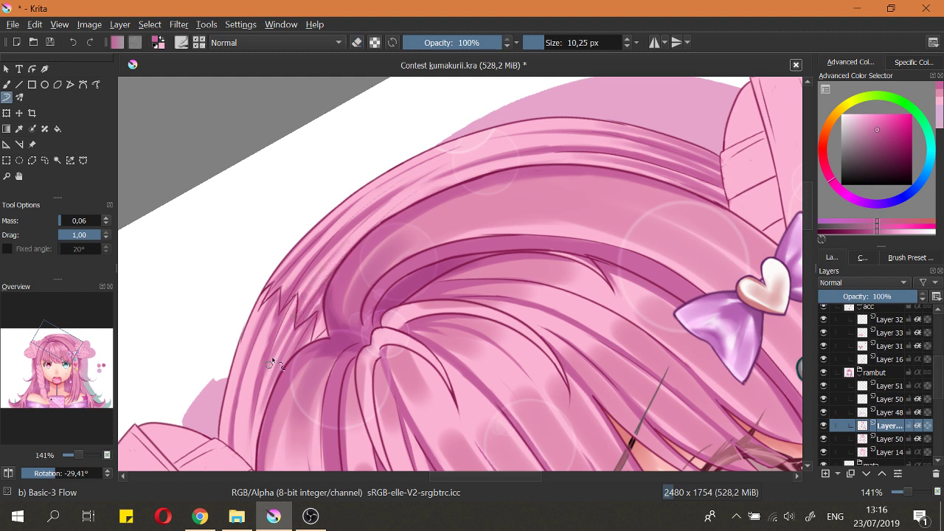
pyautogui.press('e')
pyautogui.scroll(1, 275, 346)
pyautogui.press('[')
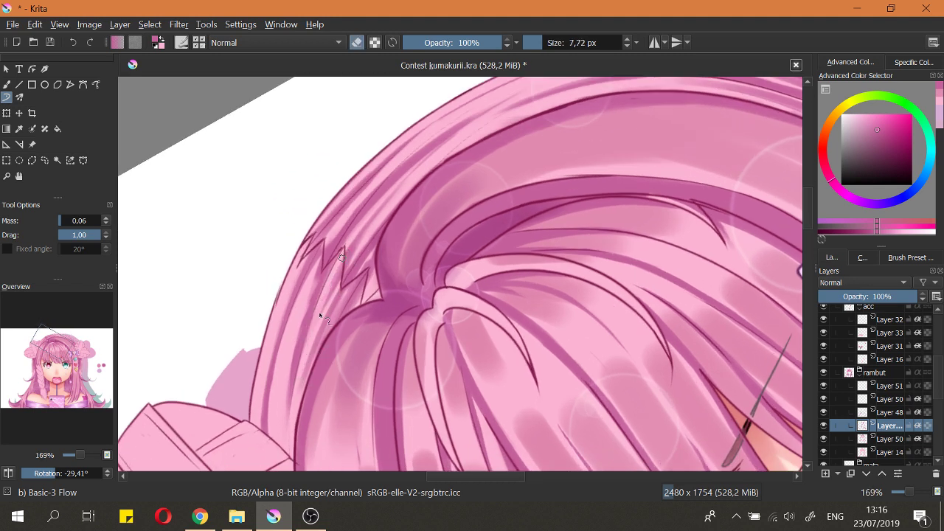
# Step: Paint thin shadow strands on the hair band from the zigzag parting down toward the left bun
pyautogui.press('e')
pyautogui.moveTo(347, 260); pyautogui.dragTo(324, 320)
pyautogui.moveTo(340, 251); pyautogui.dragTo(334, 276)
pyautogui.moveTo(292, 409); pyautogui.dragTo(291, 414)
pyautogui.moveTo(321, 251); pyautogui.dragTo(295, 417)
# Step: Paint a shadow strand where the hair band meets the left bun, redoing the unsatisfactory strokes
pyautogui.moveTo(300, 336); pyautogui.dragTo(353, 194)
pyautogui.moveTo(346, 239)
pyautogui.mouseDown()
pyautogui.moveTo(351, 358)
pyautogui.moveTo(348, 242)
pyautogui.moveTo(342, 258)
pyautogui.moveTo(362, 358)
pyautogui.mouseUp()
pyautogui.hotkey('ctrl', 'z')
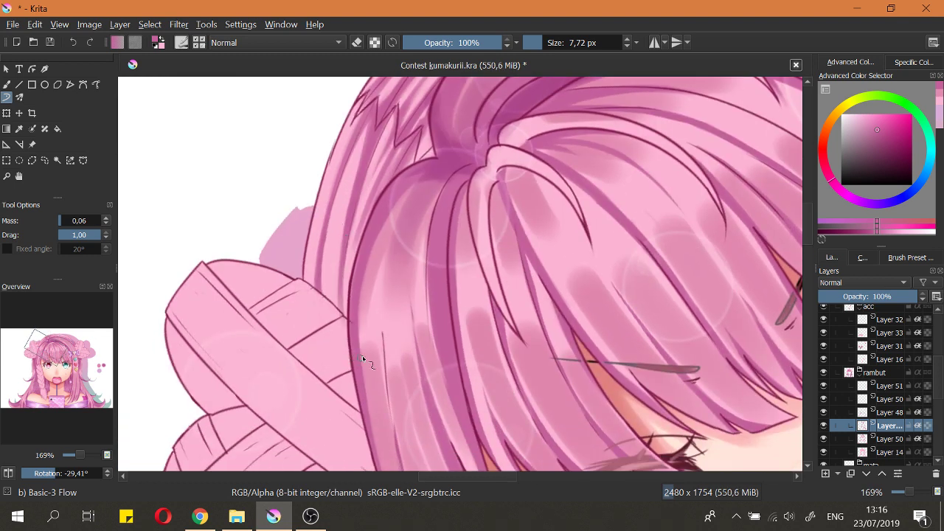
pyautogui.hotkey('ctrl', 'z')
pyautogui.moveTo(344, 248); pyautogui.dragTo(361, 356)
pyautogui.hotkey('ctrl', 'z')
pyautogui.moveTo(344, 246); pyautogui.dragTo(355, 344)
pyautogui.hotkey('ctrl', 'z')
pyautogui.press('e')
pyautogui.press('e')
pyautogui.moveTo(344, 251); pyautogui.dragTo(341, 326)
pyautogui.press('e')
pyautogui.press('e')
# Step: Repaint the shadow strands running from just below the zigzag parting through the middle of the left hair band
pyautogui.moveTo(368, 132); pyautogui.dragTo(346, 280)
pyautogui.hotkey('ctrl', 'z')
pyautogui.moveTo(369, 129); pyautogui.dragTo(340, 221)
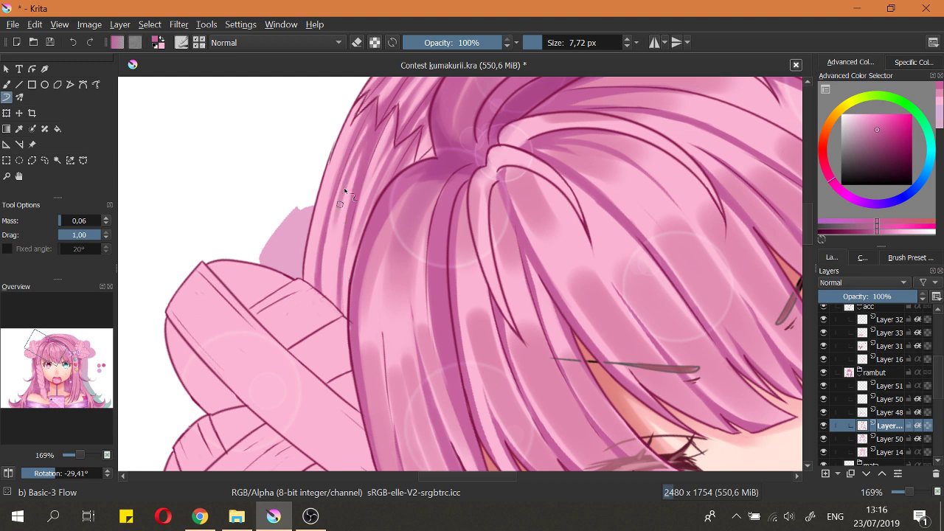
pyautogui.hotkey('ctrl', 'z')
pyautogui.hotkey('ctrl', 'z')
pyautogui.moveTo(368, 123)
pyautogui.mouseDown()
pyautogui.moveTo(341, 232)
pyautogui.moveTo(339, 216)
pyautogui.mouseUp()
pyautogui.moveTo(364, 98); pyautogui.dragTo(301, 242)
pyautogui.hotkey('ctrl', 'shift', 'z')
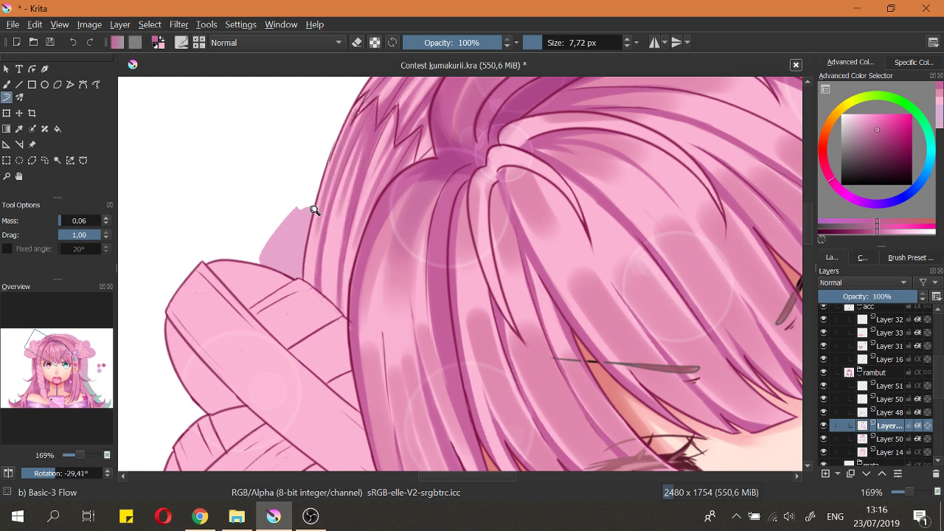
# Step: Examine the shaded hair across the whole illustration and compare it with the reference picture
pyautogui.moveTo(314, 210); pyautogui.dragTo(339, 253)
pyautogui.press('5')
pyautogui.moveTo(583, 144); pyautogui.dragTo(582, 173)
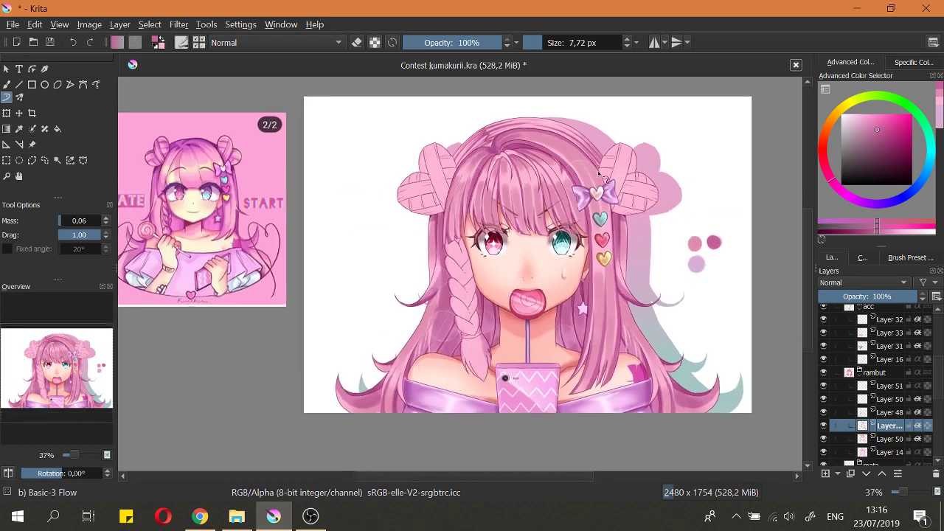
pyautogui.scroll(4, 582, 173)
pyautogui.scroll(-1, 632, 142)
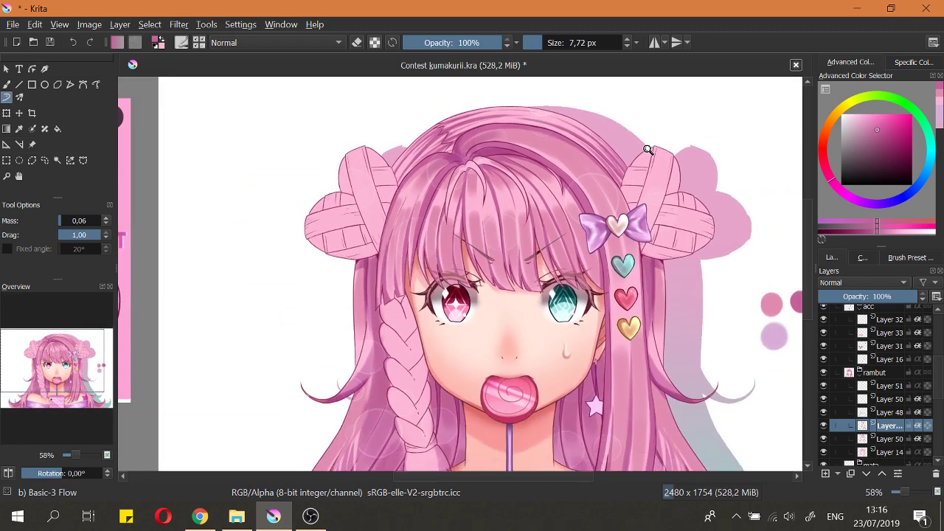
pyautogui.scroll(-1, 623, 188)
pyautogui.scroll(-1, 633, 314)
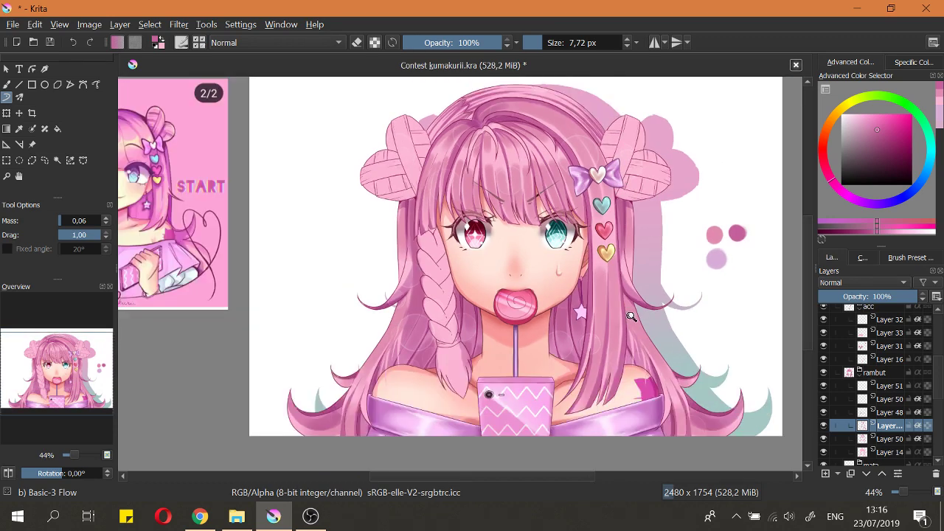
pyautogui.scroll(-2, 634, 313)
pyautogui.scroll(3, 639, 317)
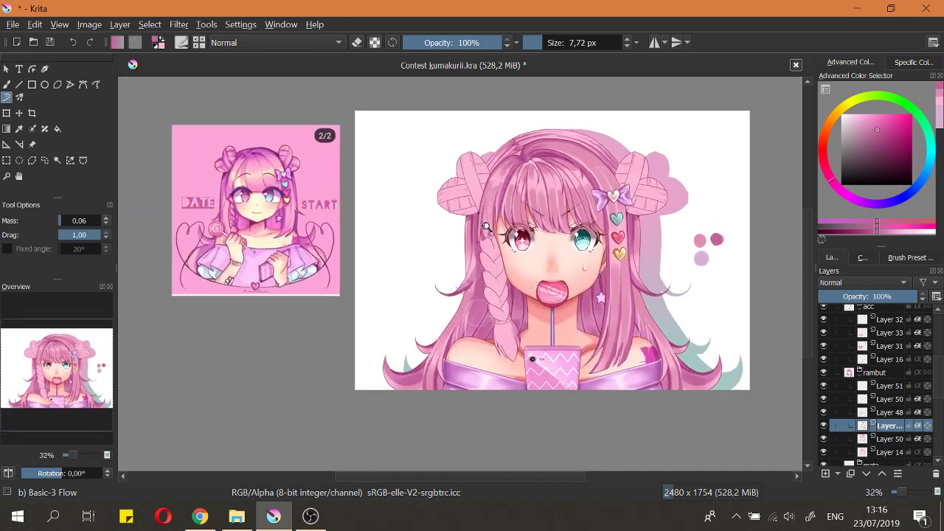
# Step: Undo the last stroke and paint shadow strands along the outer side hair below the left bun
pyautogui.hotkey('ctrl', 'z')
pyautogui.moveTo(453, 208); pyautogui.dragTo(458, 264)
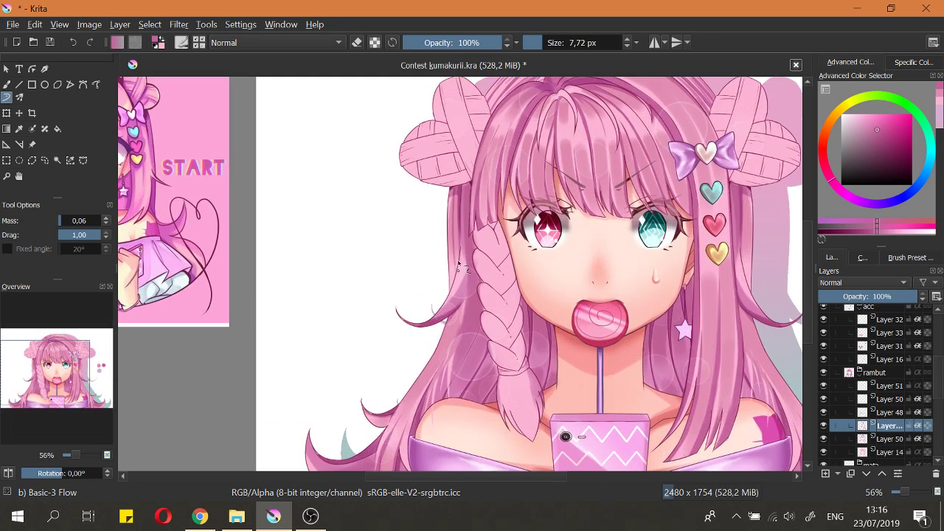
pyautogui.moveTo(457, 190); pyautogui.dragTo(459, 254)
pyautogui.scroll(2, 722, 231)
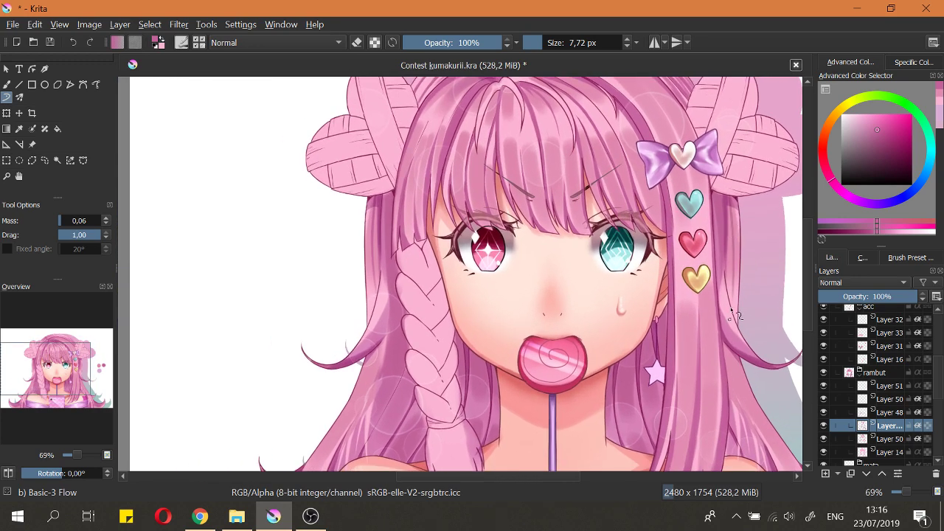
pyautogui.scroll(-3, 714, 286)
pyautogui.moveTo(715, 286); pyautogui.dragTo(715, 307)
pyautogui.scroll(3, 688, 173)
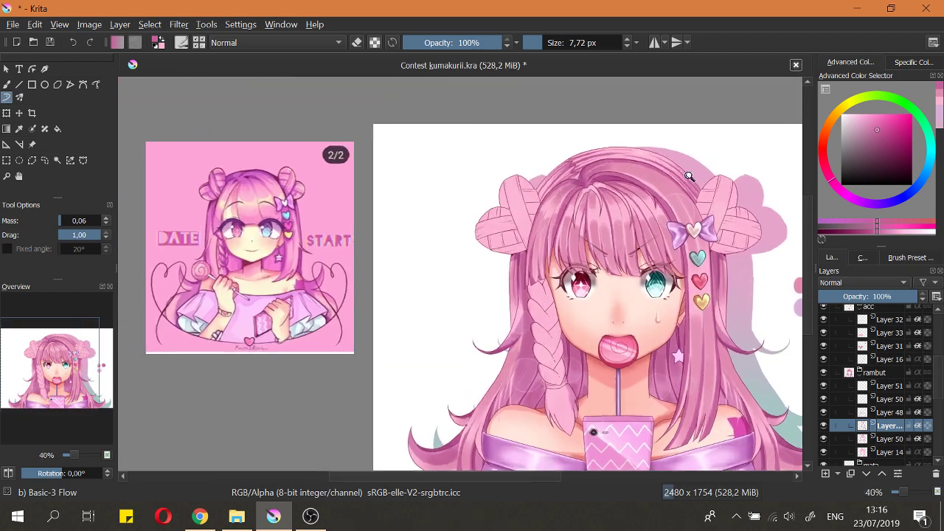
pyautogui.press('2')
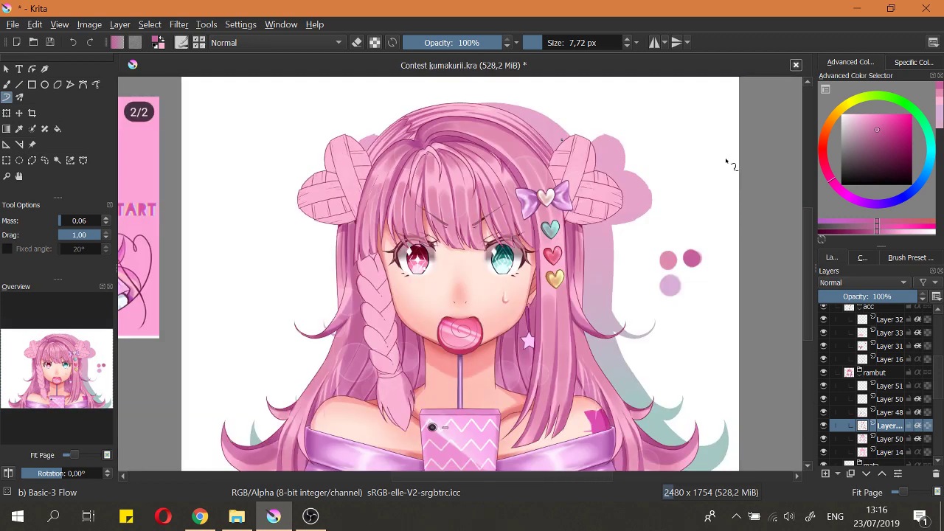
pyautogui.scroll(2, 327, 254)
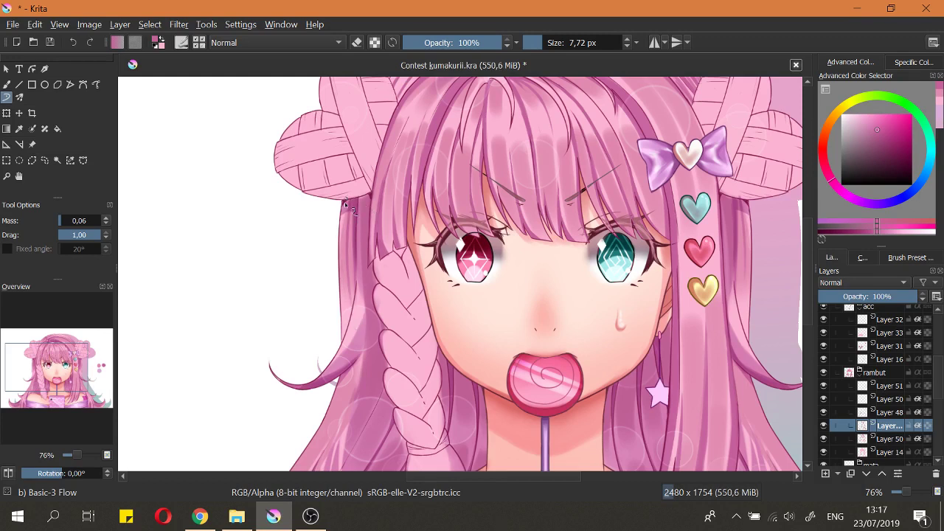
pyautogui.moveTo(347, 312); pyautogui.dragTo(355, 344)
pyautogui.scroll(-2, 350, 295)
pyautogui.scroll(3, 479, 273)
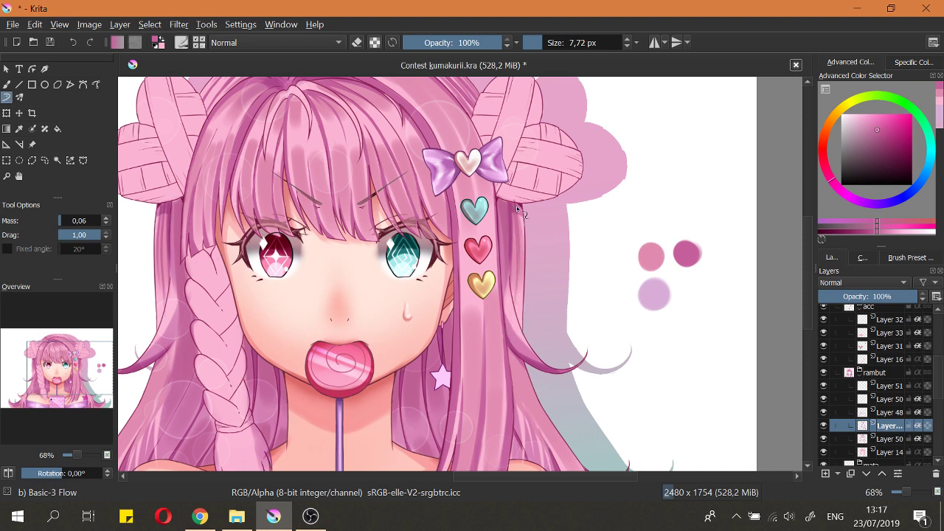
# Step: Erase and repaint the shadow strands along the outer side hair below the right bun
pyautogui.press('e')
pyautogui.moveTo(524, 211); pyautogui.dragTo(518, 325)
pyautogui.moveTo(520, 229); pyautogui.dragTo(523, 329)
pyautogui.press('e')
pyautogui.moveTo(522, 205); pyautogui.dragTo(527, 341)
pyautogui.scroll(-4, 522, 240)
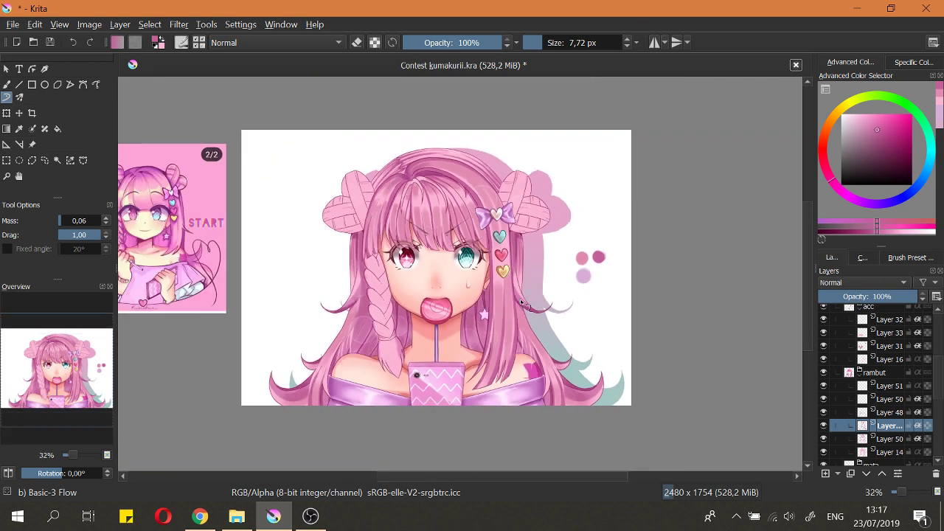
# Step: Turn on horizontal mirroring and paint shadow strands down the outer side hair below the curls on both sides
pyautogui.scroll(3, 402, 328)
pyautogui.moveTo(328, 289); pyautogui.dragTo(260, 426)
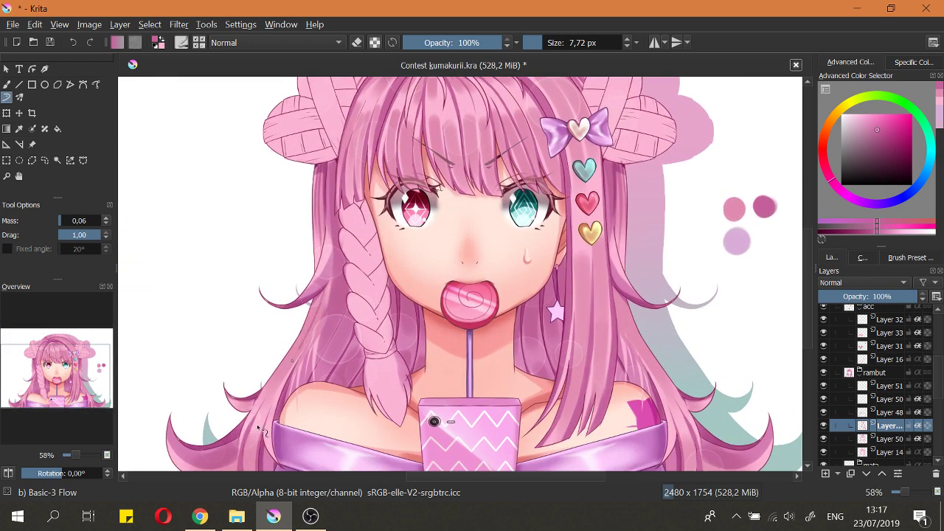
pyautogui.click(655, 42)
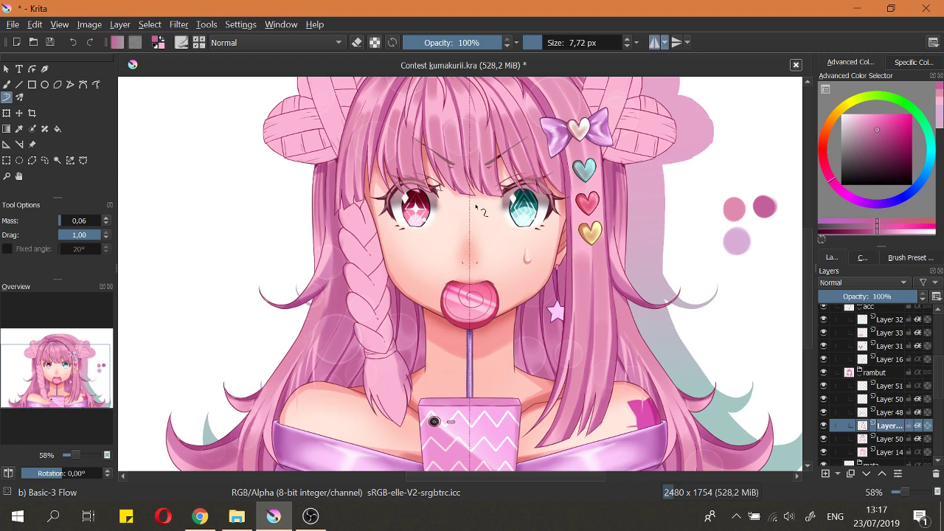
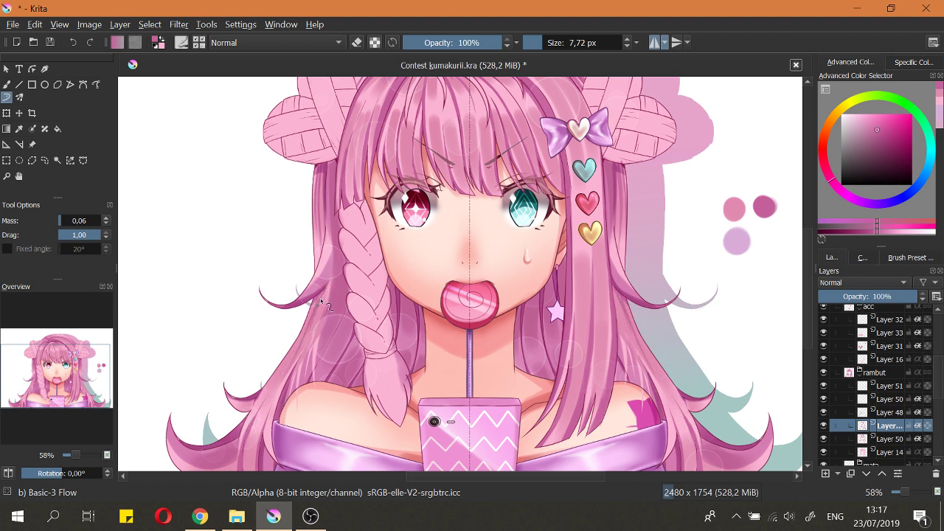
pyautogui.scroll(-3, 315, 319)
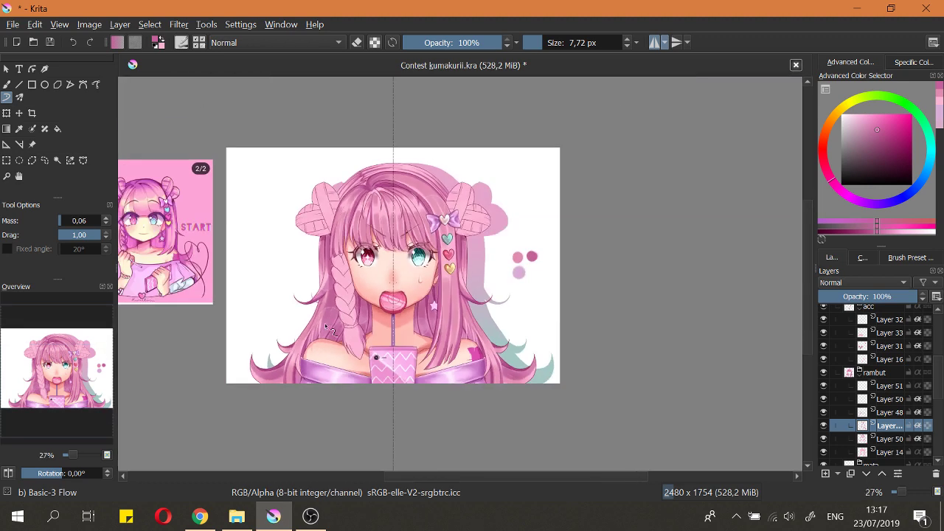
pyautogui.scroll(2, 295, 251)
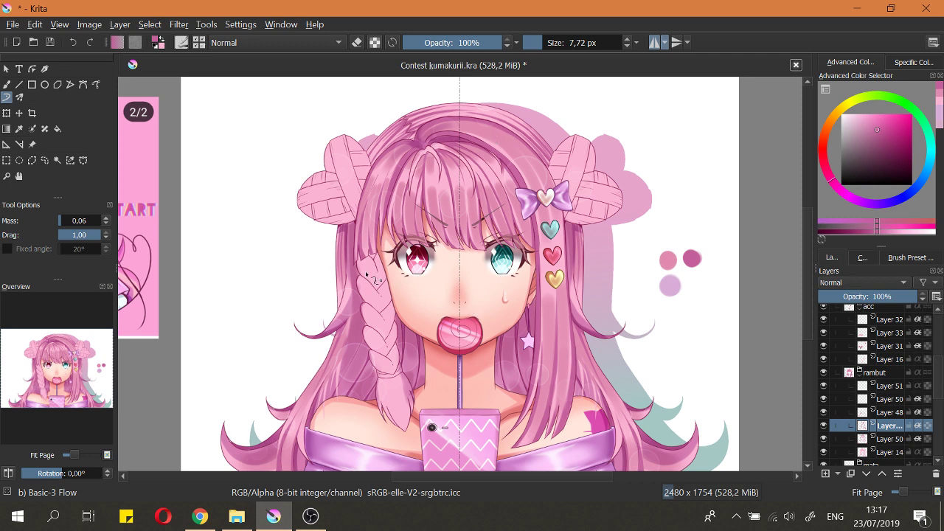
pyautogui.scroll(3, 366, 274)
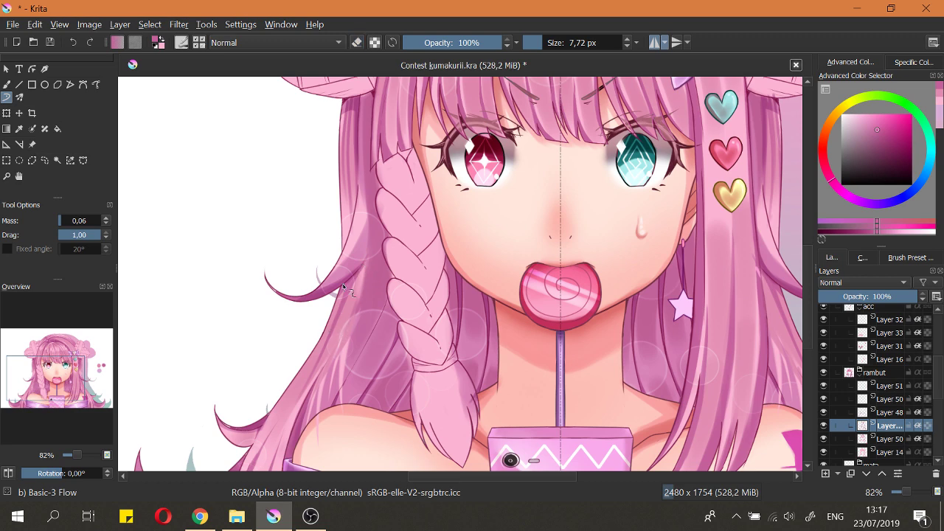
pyautogui.scroll(2, 385, 298)
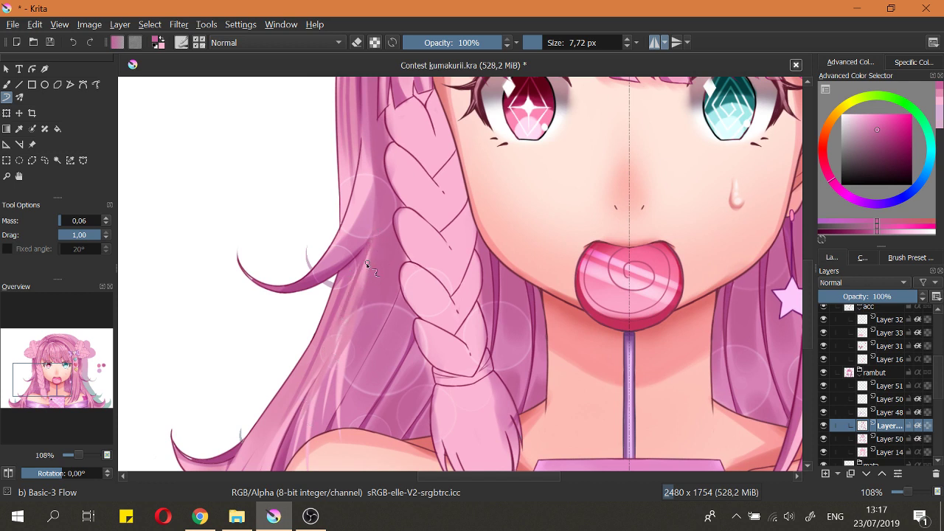
pyautogui.scroll(-3, 372, 243)
pyautogui.scroll(2, 361, 287)
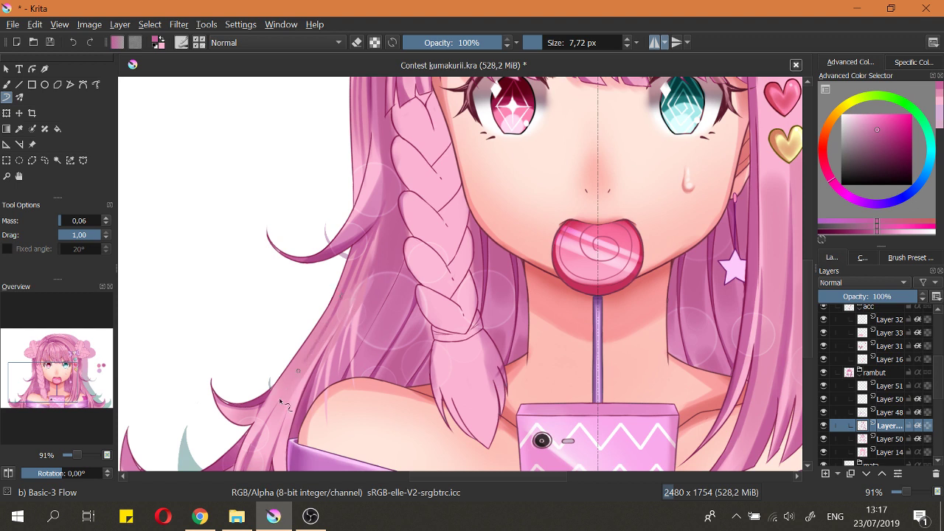
# Step: Touch up the mirrored strands beside the braid with brush and eraser, and turn horizontal mirroring off
pyautogui.press('e')
pyautogui.press('e')
pyautogui.press('e')
pyautogui.press('e')
pyautogui.moveTo(364, 286); pyautogui.dragTo(367, 313)
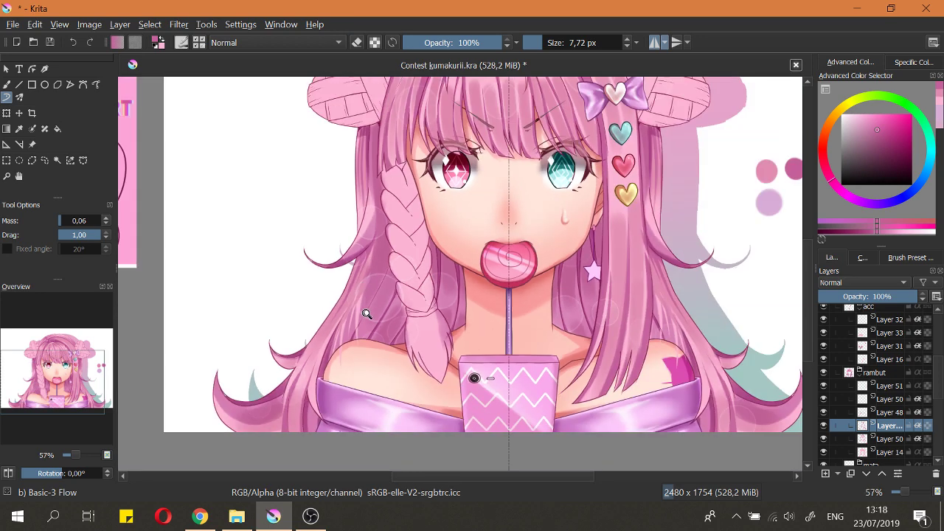
pyautogui.moveTo(571, 280); pyautogui.dragTo(568, 250)
pyautogui.scroll(1, 572, 270)
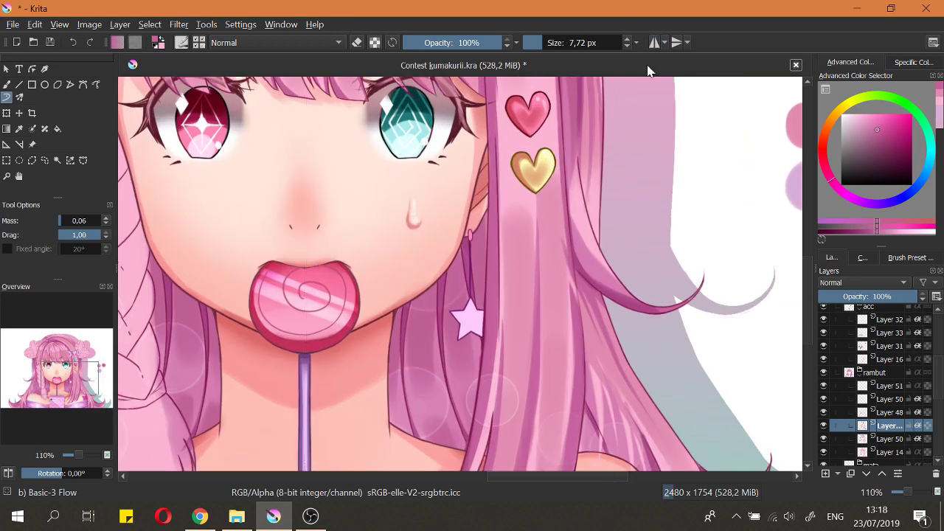
# Step: Repaint the shadow strand running down from the outer curl of the right side hair until its shape fits
pyautogui.press('e')
pyautogui.press('e')
pyautogui.moveTo(567, 223); pyautogui.dragTo(580, 307)
pyautogui.hotkey('ctrl', 'z')
pyautogui.moveTo(567, 230); pyautogui.dragTo(577, 330)
pyautogui.hotkey('ctrl', 'z')
pyautogui.hotkey('ctrl', 'z')
pyautogui.moveTo(567, 227); pyautogui.dragTo(582, 304)
pyautogui.hotkey('ctrl', 'z')
pyautogui.moveTo(567, 225)
pyautogui.mouseDown()
pyautogui.moveTo(580, 331)
pyautogui.moveTo(567, 236)
pyautogui.moveTo(577, 321)
pyautogui.mouseUp()
pyautogui.press('e')
pyautogui.press('e')
pyautogui.scroll(-5, 560, 248)
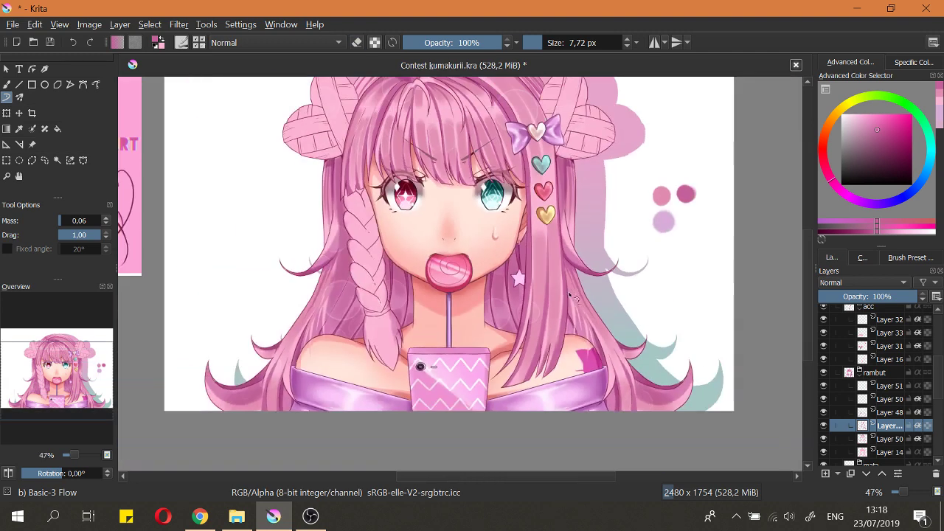
# Step: View the whole illustration beside the reference picture and save the document
pyautogui.press('2')
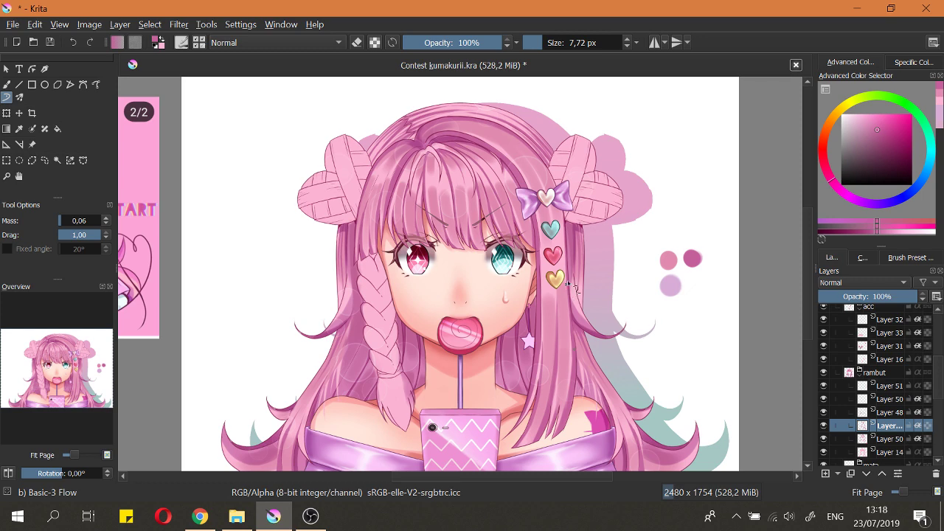
pyautogui.scroll(-2, 573, 287)
pyautogui.hotkey('ctrl', 's')
pyautogui.moveTo(584, 295); pyautogui.dragTo(609, 265)
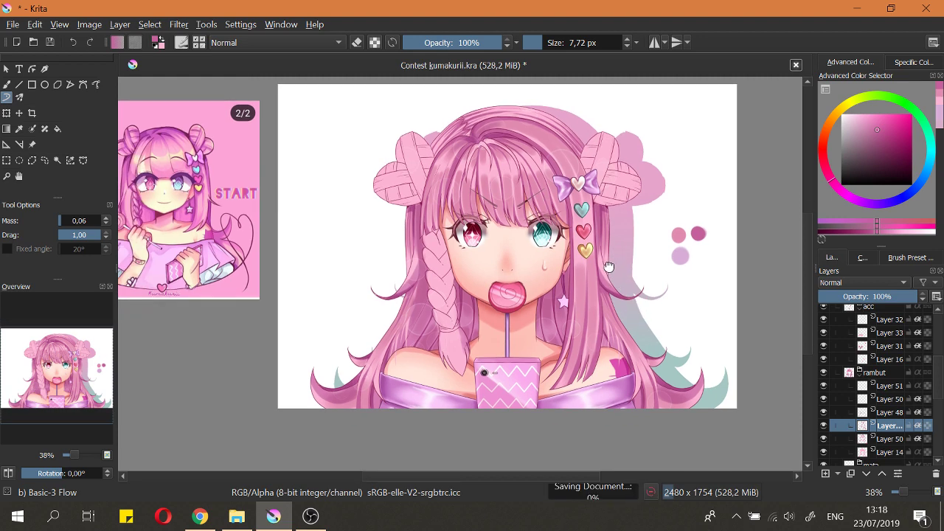
# Step: Examine the side hair on both sides and compare it with the shadow strand layer hidden and shown
pyautogui.scroll(3, 607, 267)
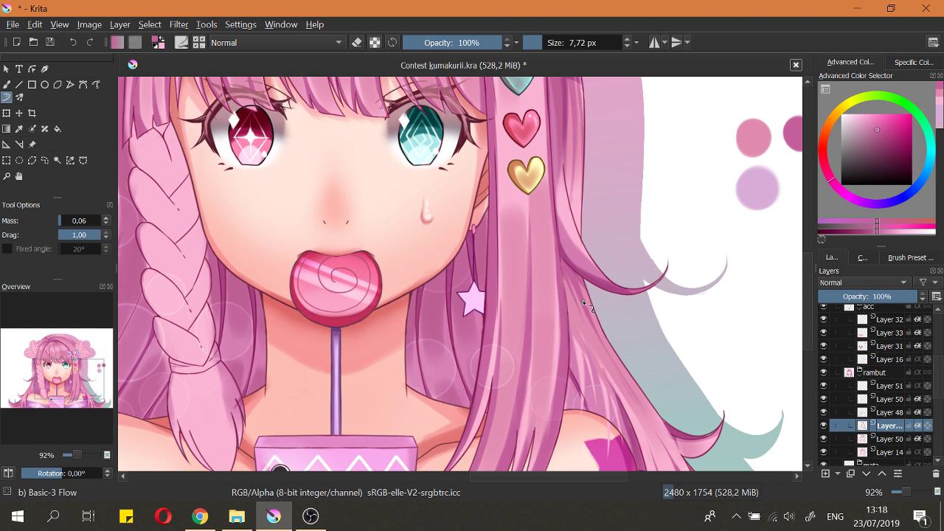
pyautogui.scroll(2, 583, 303)
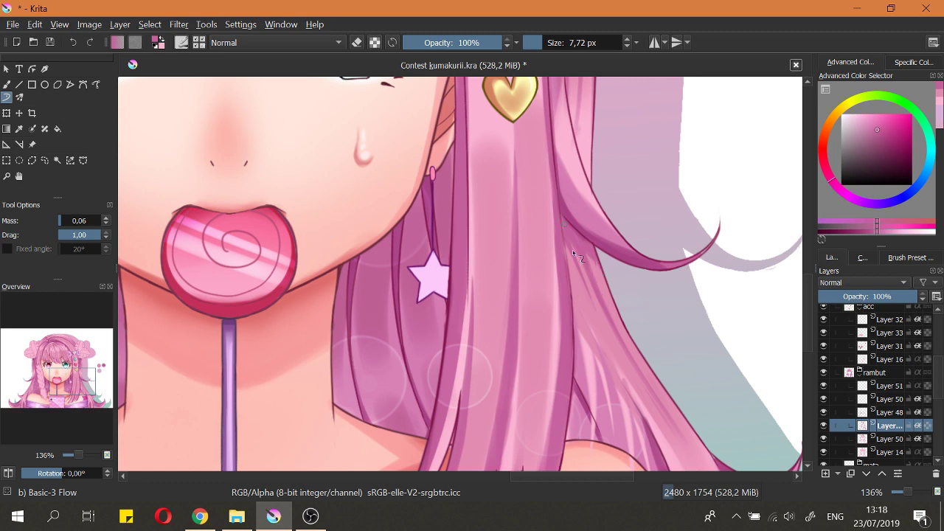
pyautogui.hscroll(-6, 573, 252)
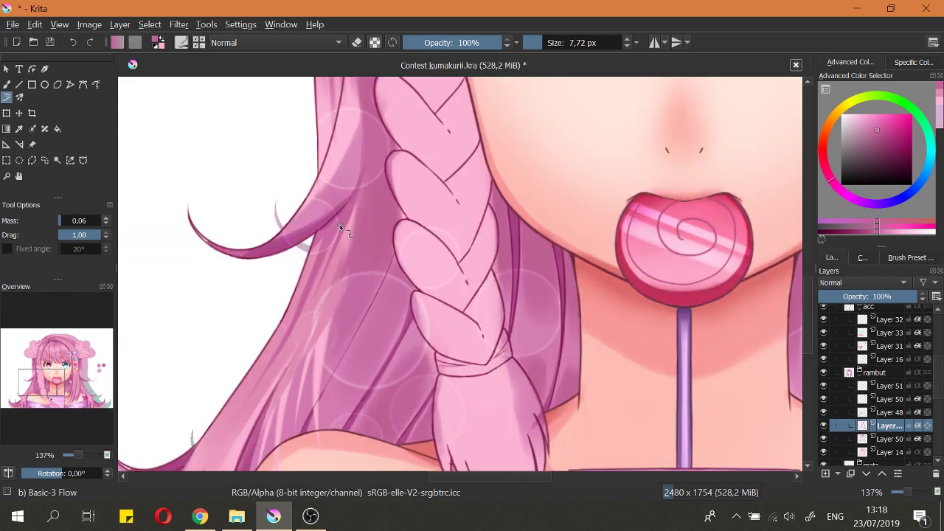
pyautogui.press('2')
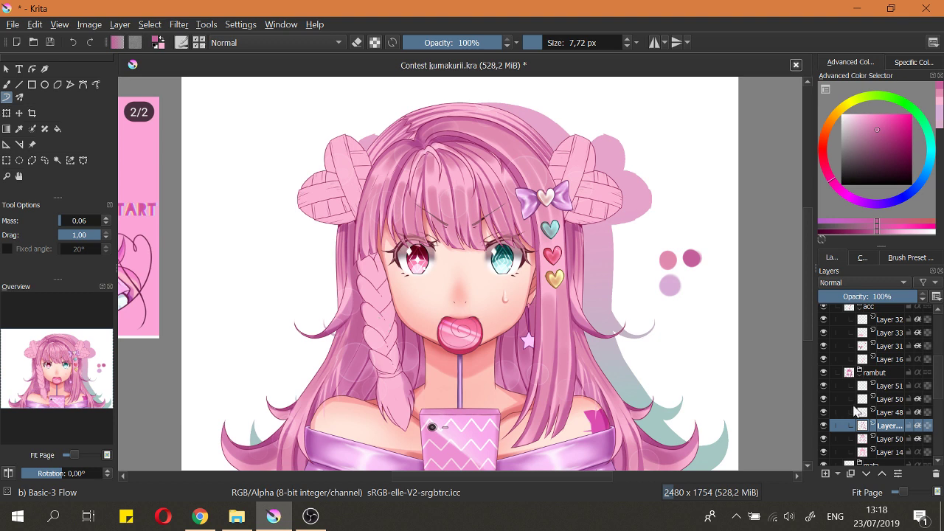
pyautogui.click(823, 426)
pyautogui.click(823, 427)
pyautogui.click(820, 426)
pyautogui.click(820, 426)
# Step: Try a short shadow stroke in the lower hair outside the right shoulder and undo it
pyautogui.scroll(6, 697, 408)
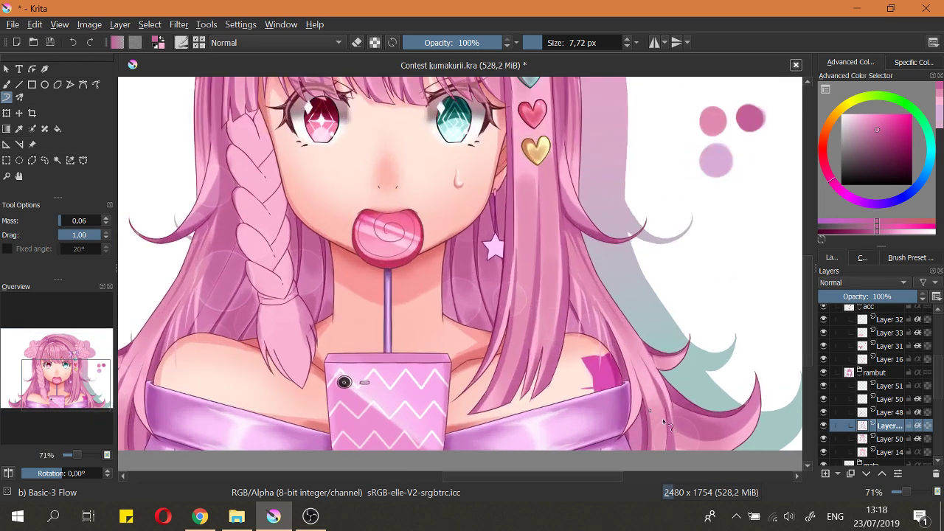
pyautogui.scroll(-1, 683, 396)
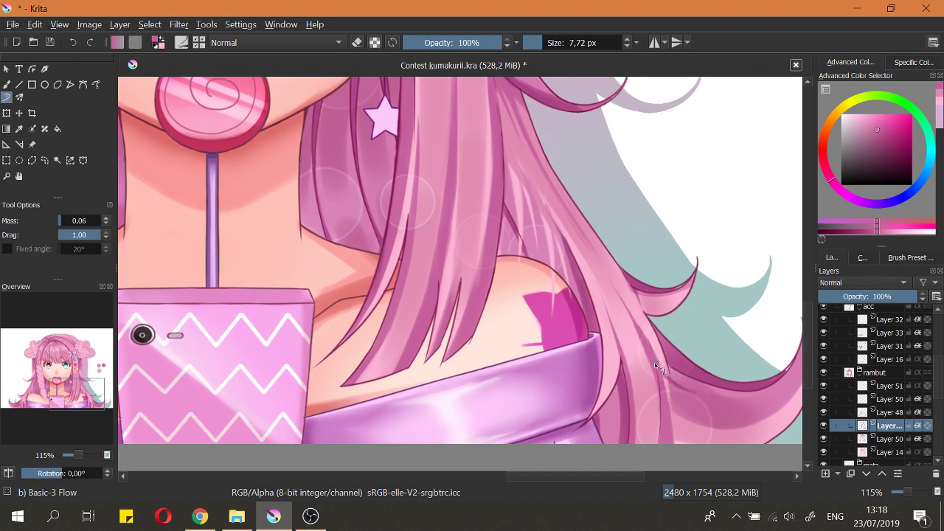
pyautogui.moveTo(667, 379); pyautogui.dragTo(683, 393)
pyautogui.hotkey('ctrl', 'z')
pyautogui.hotkey('ctrl', 'z')
# Step: Examine the lower hair curls outside the right shoulder with the shadow strand layer hidden and shown
pyautogui.click(824, 426)
pyautogui.click(823, 427)
pyautogui.moveTo(726, 403); pyautogui.dragTo(692, 385)
pyautogui.scroll(-1, 693, 384)
pyautogui.click(824, 427)
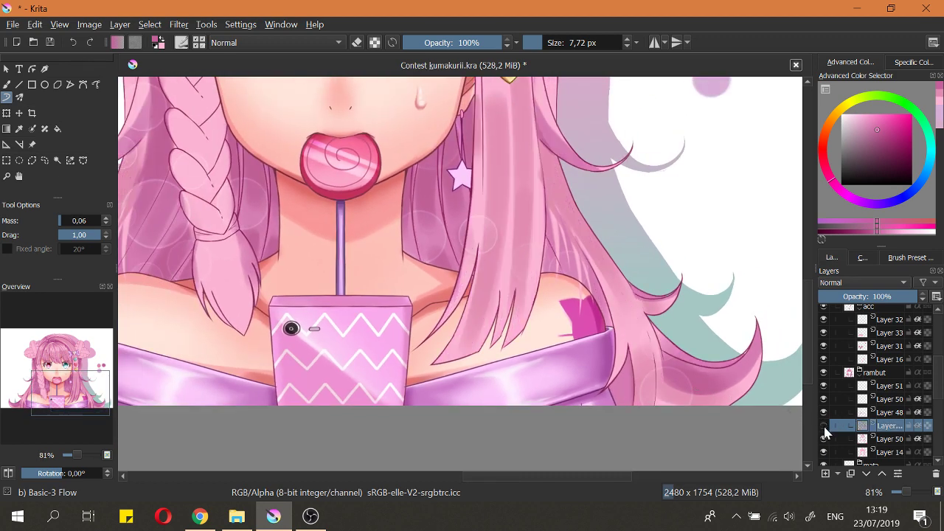
pyautogui.click(824, 426)
pyautogui.scroll(2, 716, 369)
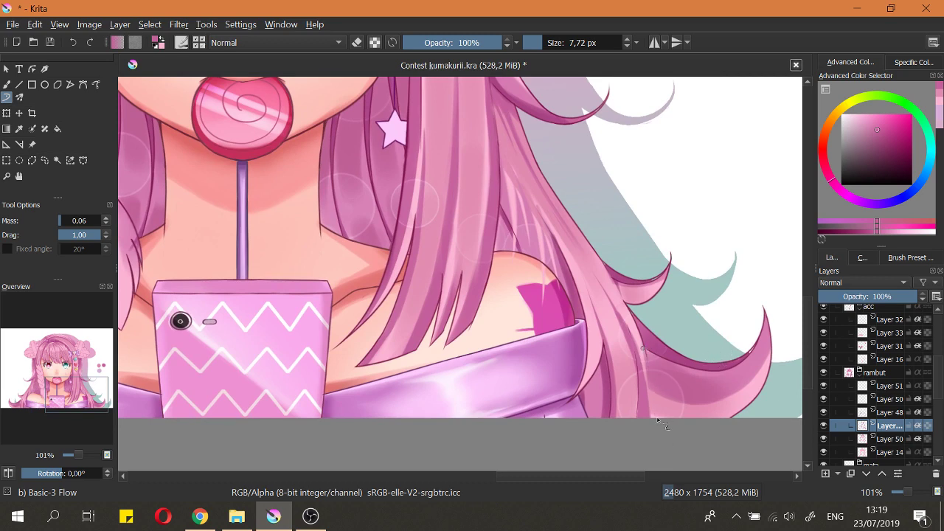
pyautogui.scroll(-2, 674, 376)
pyautogui.scroll(-1, 673, 354)
pyautogui.scroll(3, 652, 345)
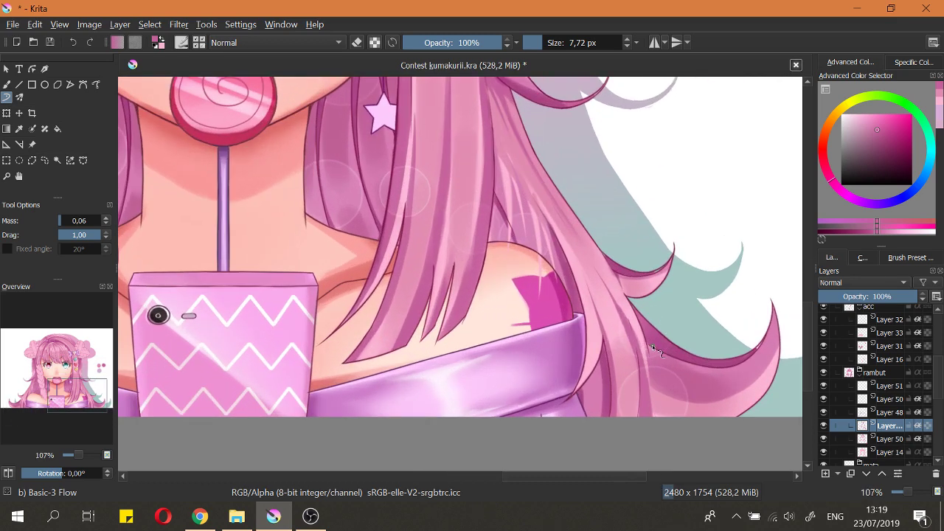
pyautogui.scroll(-4, 661, 400)
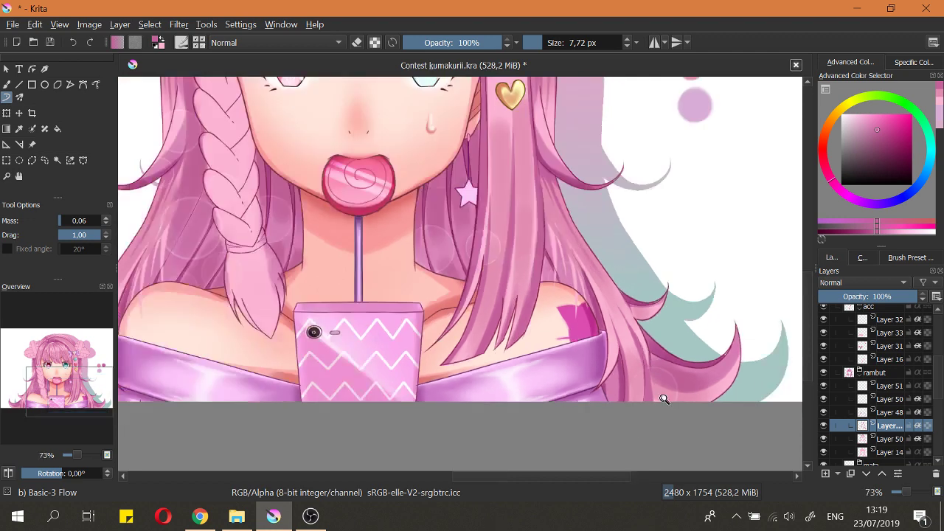
pyautogui.scroll(4, 669, 313)
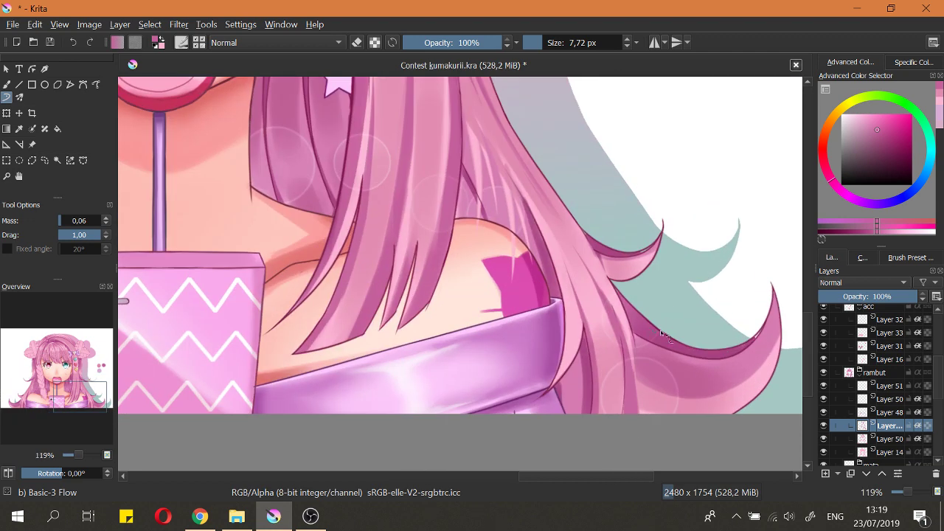
pyautogui.scroll(-4, 693, 363)
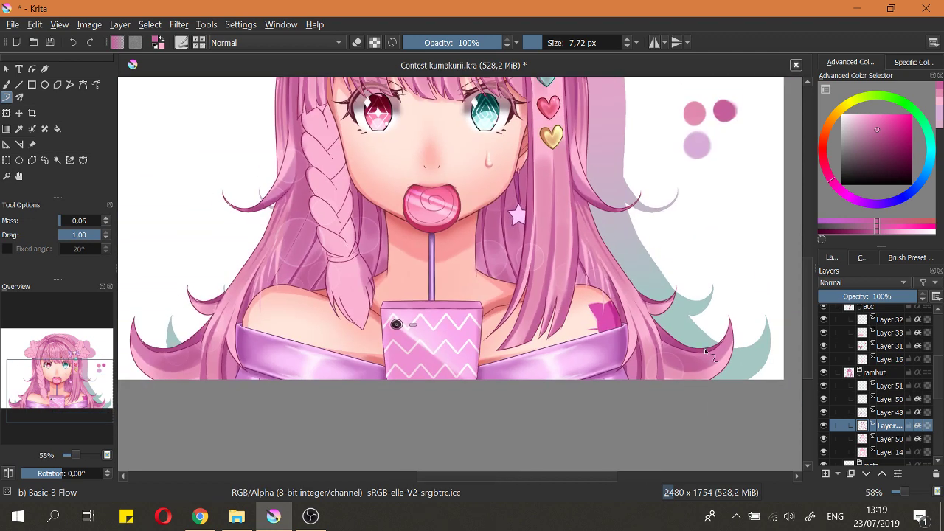
# Step: Try erasing along the strand above the lowest right hair curl and undo the erasure
pyautogui.scroll(4, 649, 325)
pyautogui.press('e')
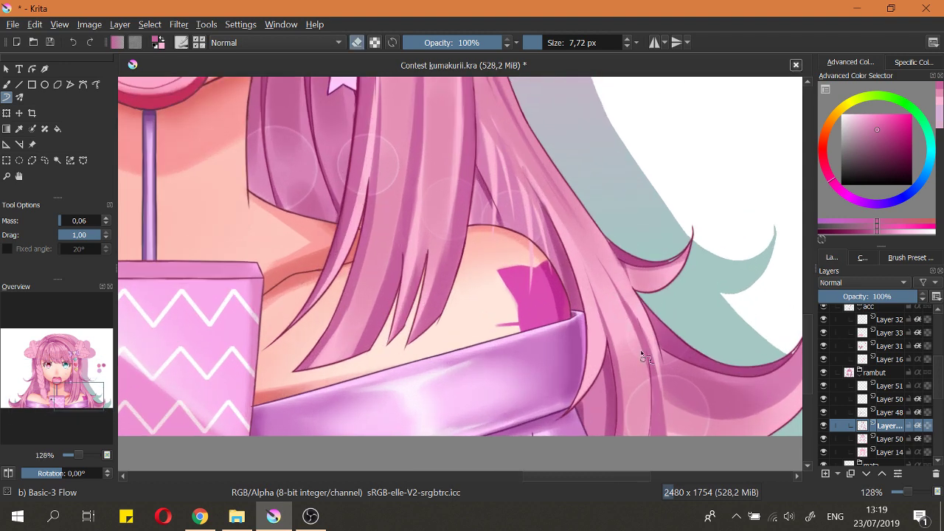
pyautogui.moveTo(621, 295); pyautogui.dragTo(653, 355)
pyautogui.hotkey('ctrl', 'z')
pyautogui.press('e')
pyautogui.hotkey('ctrl', 'shift', '0')
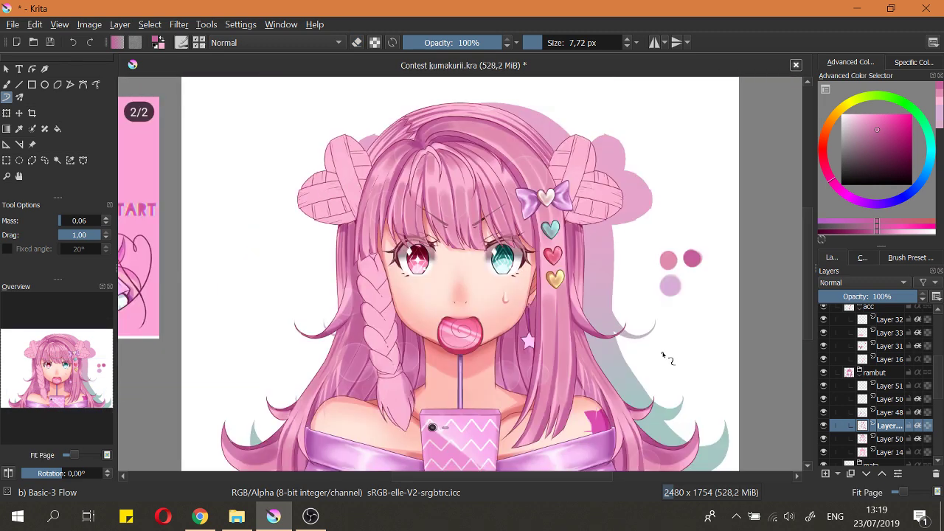
# Step: Hide and show Layer 47 and Layer 48 in turn to compare their shading across the hair
pyautogui.click(824, 439)
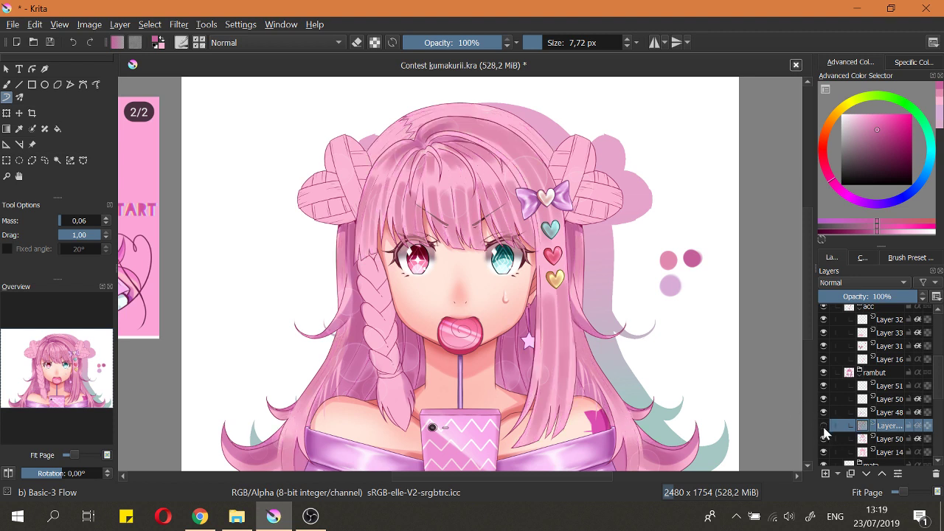
pyautogui.click(823, 439)
pyautogui.click(824, 439)
pyautogui.click(824, 440)
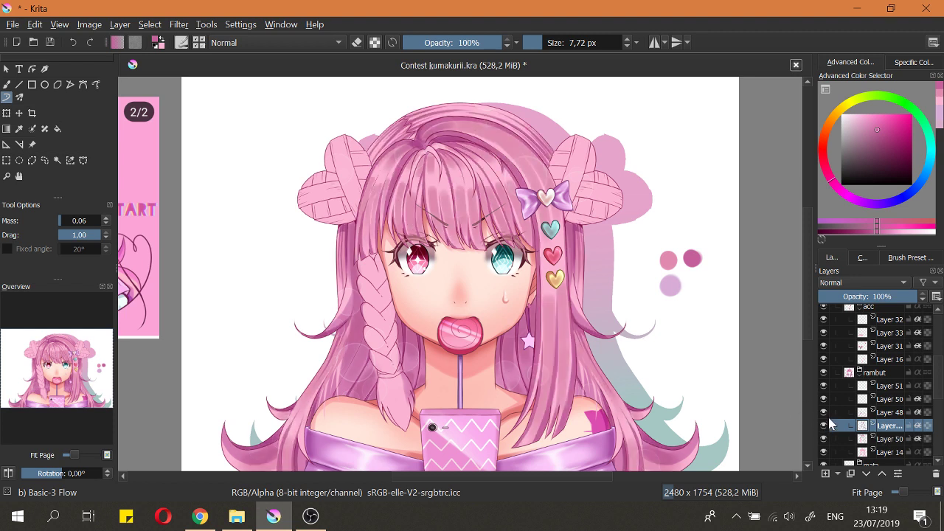
pyautogui.click(827, 416)
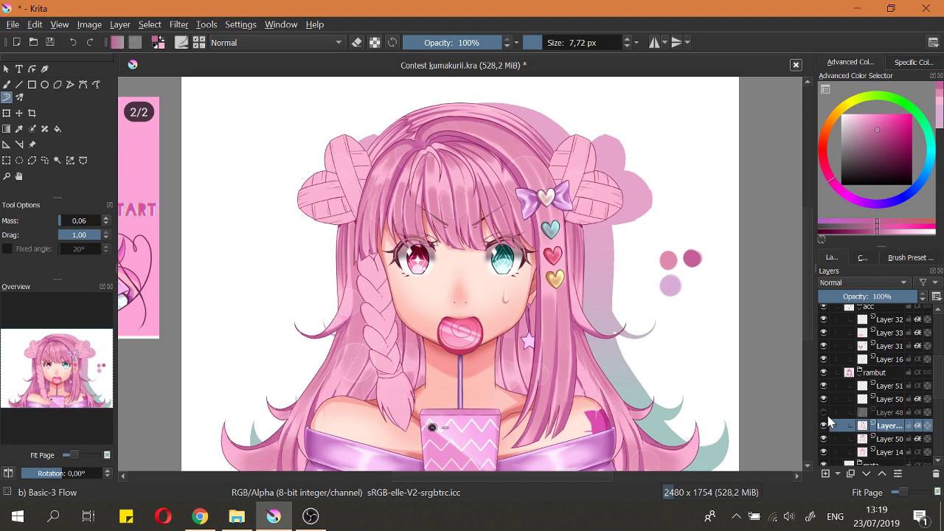
pyautogui.click(827, 415)
# Step: Select Layer 48, compare the hair with and without its shading, and pick the light purple swatch as the brush colour
pyautogui.click(861, 413)
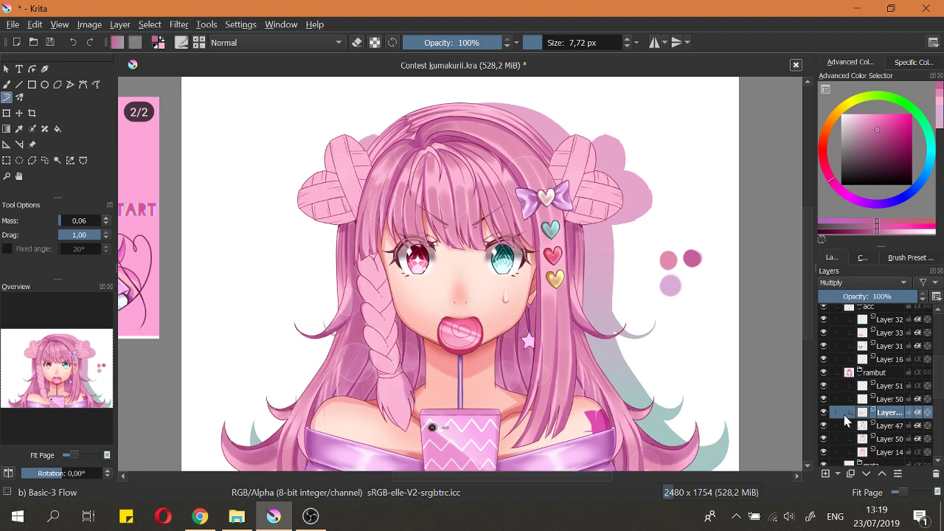
pyautogui.scroll(-2, 669, 367)
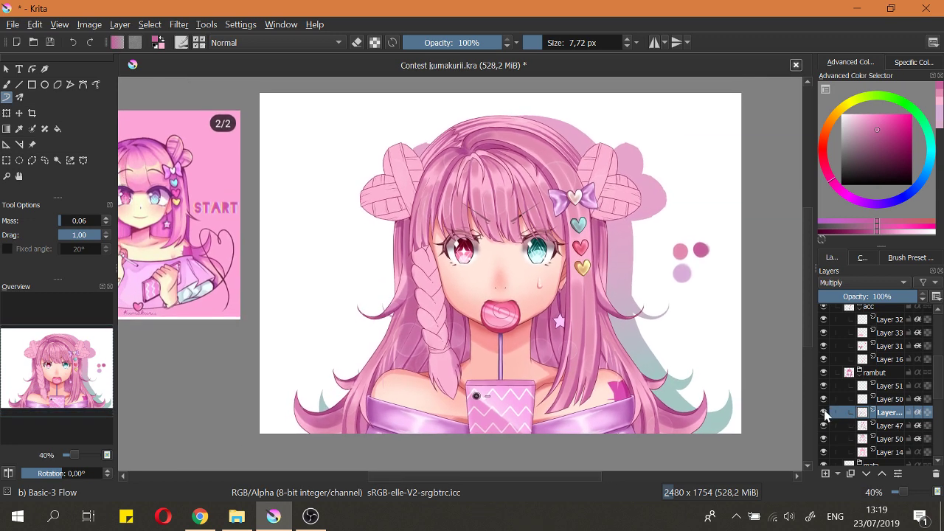
pyautogui.click(825, 413)
pyautogui.click(825, 413)
pyautogui.keyDown('ctrl'); pyautogui.click(684, 271); pyautogui.keyUp('ctrl')
pyautogui.keyDown('ctrl'); pyautogui.moveTo(714, 414); pyautogui.dragTo(711, 349); pyautogui.keyUp('ctrl')
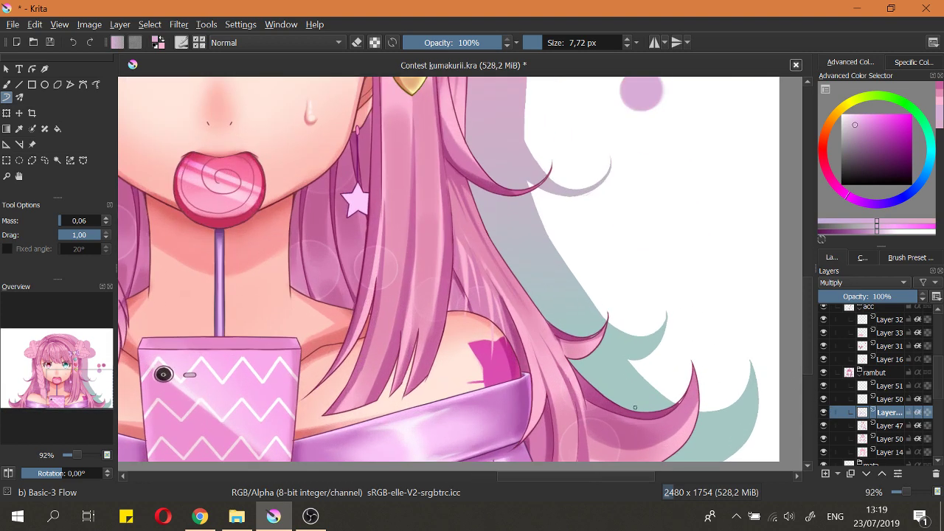
# Step: Erase purple multiply shading along the lowest right hair curl with an eraser of about 50 px
pyautogui.keyDown('shift'); pyautogui.moveTo(637, 412); pyautogui.dragTo(657, 412); pyautogui.keyUp('shift')
pyautogui.press('e')
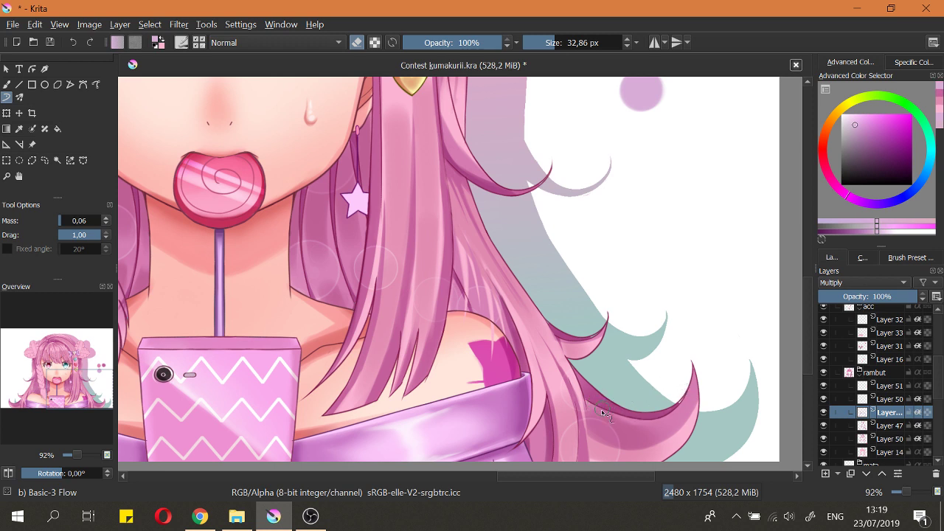
pyautogui.moveTo(590, 406)
pyautogui.keyDown('shift'); pyautogui.mouseDown()
pyautogui.moveTo(584, 380)
pyautogui.moveTo(610, 406)
pyautogui.mouseUp(); pyautogui.keyUp('shift')
pyautogui.moveTo(583, 376); pyautogui.dragTo(642, 407)
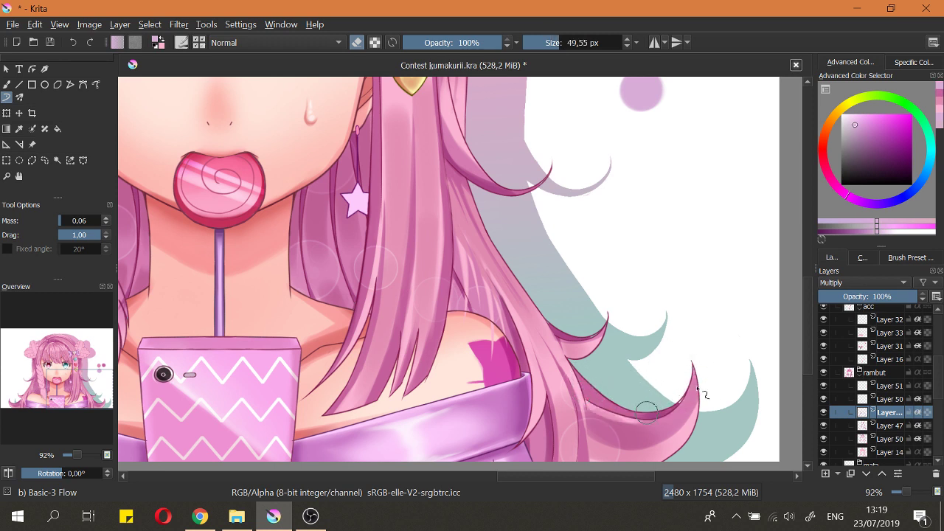
pyautogui.scroll(-5, 674, 337)
pyautogui.scroll(3, 632, 369)
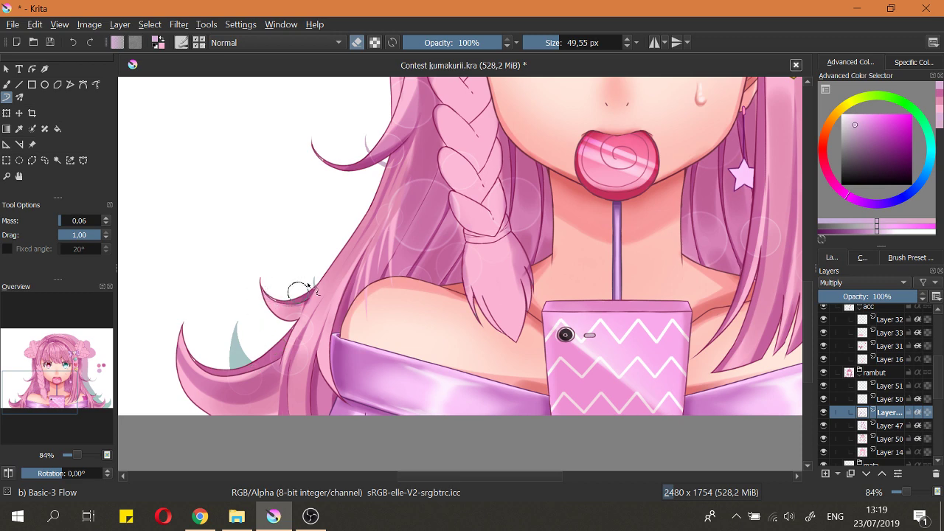
# Step: Try a purple shadow stroke on the small curl above the lowest right hair curl and undo it
pyautogui.moveTo(306, 287); pyautogui.dragTo(139, 333)
pyautogui.moveTo(471, 290); pyautogui.dragTo(389, 269)
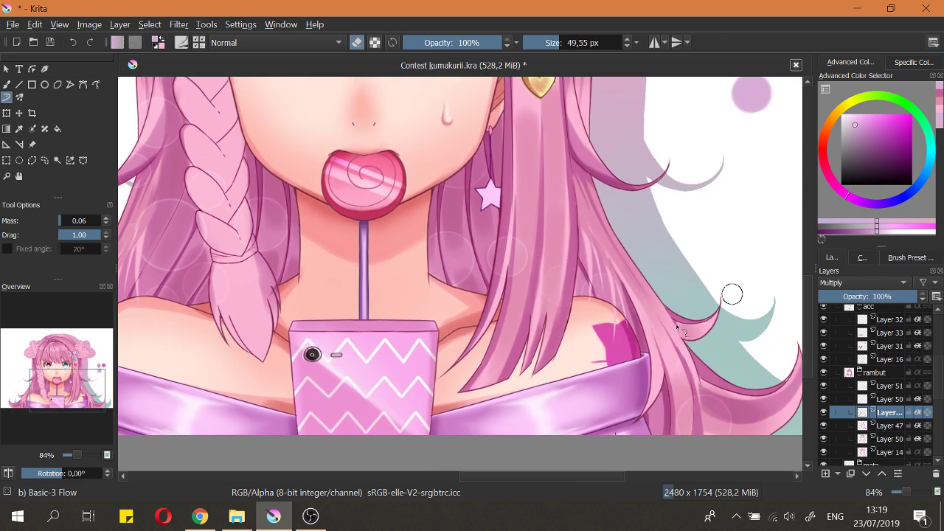
pyautogui.moveTo(637, 293); pyautogui.dragTo(671, 279)
pyautogui.press('e')
pyautogui.moveTo(725, 290); pyautogui.dragTo(655, 283)
pyautogui.moveTo(654, 284); pyautogui.dragTo(639, 322)
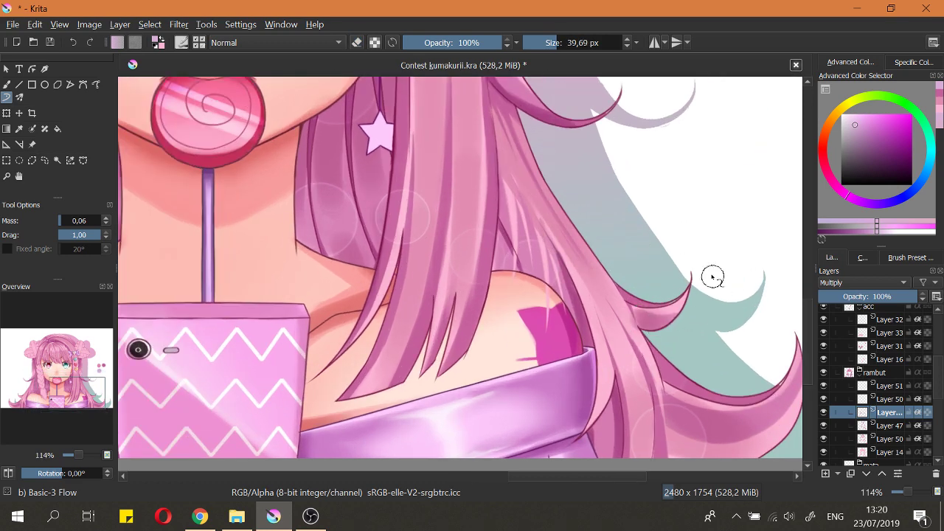
pyautogui.moveTo(676, 271)
pyautogui.mouseDown()
pyautogui.moveTo(674, 203)
pyautogui.moveTo(674, 265)
pyautogui.moveTo(648, 329)
pyautogui.mouseUp()
pyautogui.hotkey('ctrl', 'z')
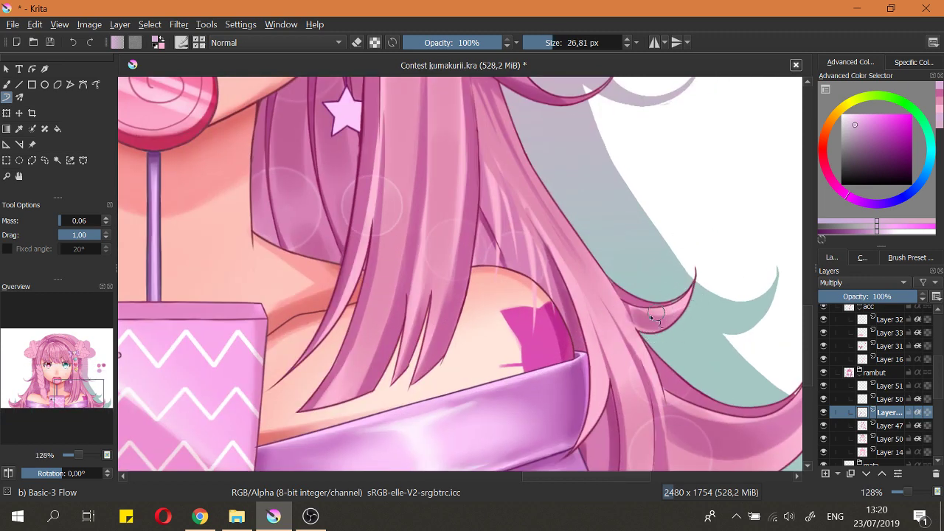
# Step: Shade the underside of the small right hair curl in light purple and clean its edge with an eraser of about 21 px
pyautogui.press('e')
pyautogui.press('e')
pyautogui.moveTo(648, 287)
pyautogui.mouseDown()
pyautogui.moveTo(657, 339)
pyautogui.moveTo(654, 284)
pyautogui.moveTo(638, 252)
pyautogui.mouseUp()
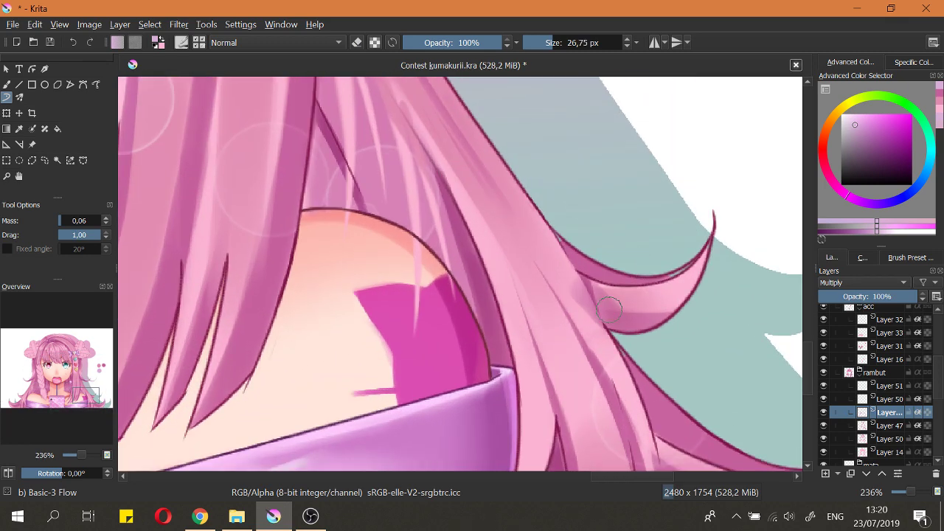
pyautogui.moveTo(611, 309); pyautogui.dragTo(604, 309)
pyautogui.moveTo(587, 273); pyautogui.dragTo(618, 315)
pyautogui.press('e')
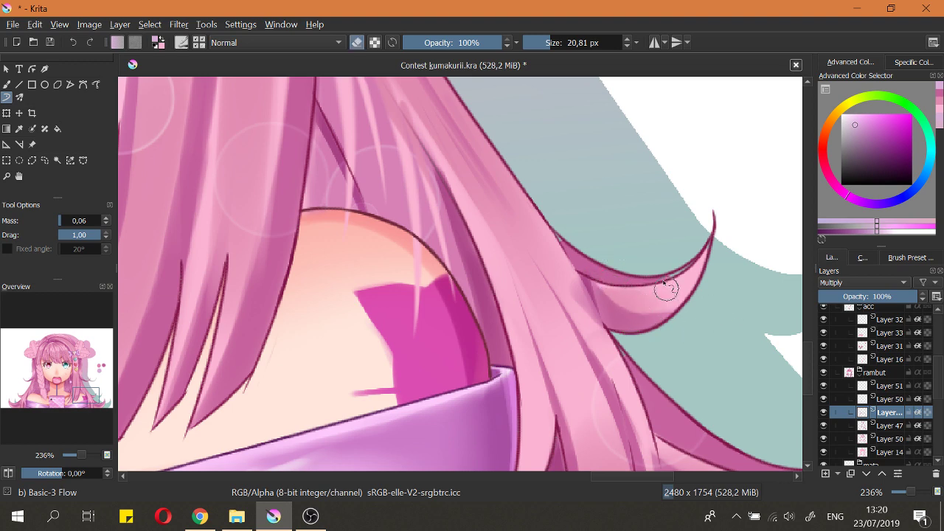
pyautogui.moveTo(559, 265); pyautogui.dragTo(583, 312)
pyautogui.moveTo(593, 279); pyautogui.dragTo(626, 352)
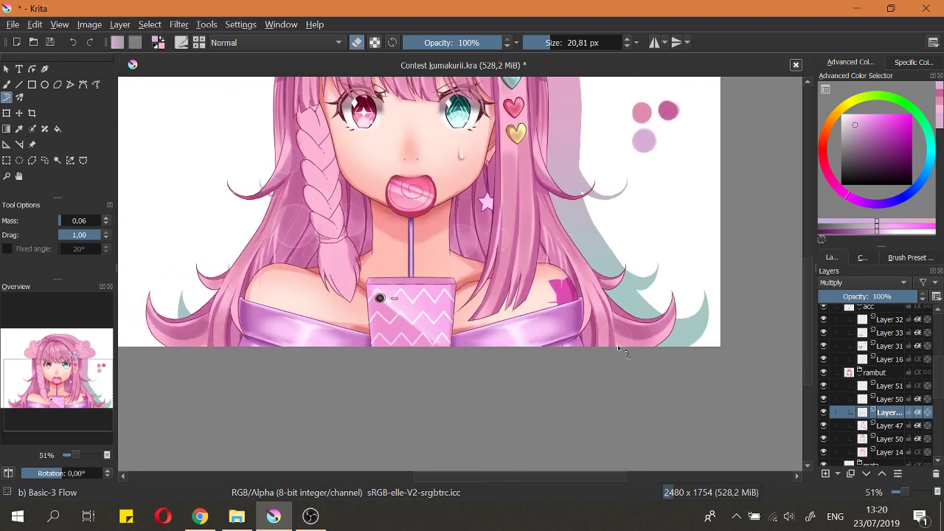
# Step: Rework the purple shading on the small left hair curl, painting a shadow along its underside down to the strand base
pyautogui.moveTo(598, 302); pyautogui.dragTo(721, 308)
pyautogui.moveTo(344, 277)
pyautogui.mouseDown()
pyautogui.moveTo(360, 202)
pyautogui.moveTo(307, 335)
pyautogui.mouseUp()
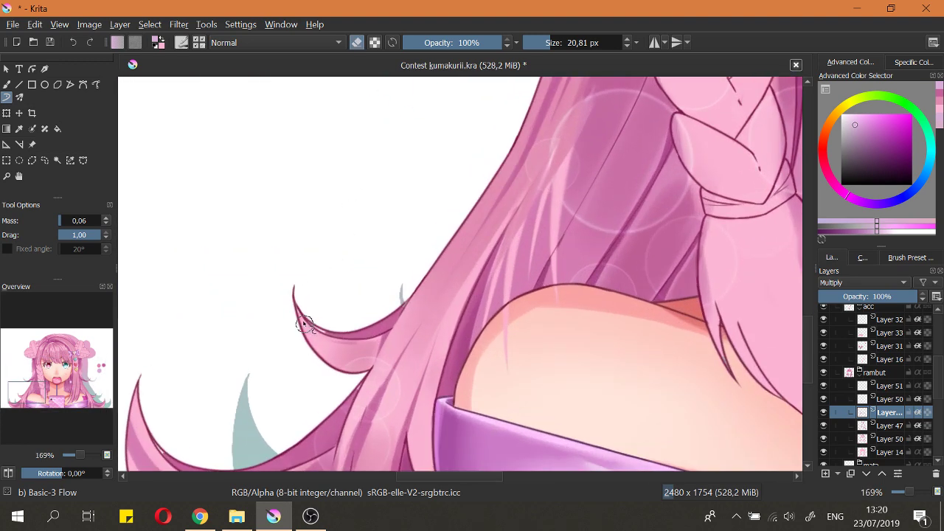
pyautogui.press('e')
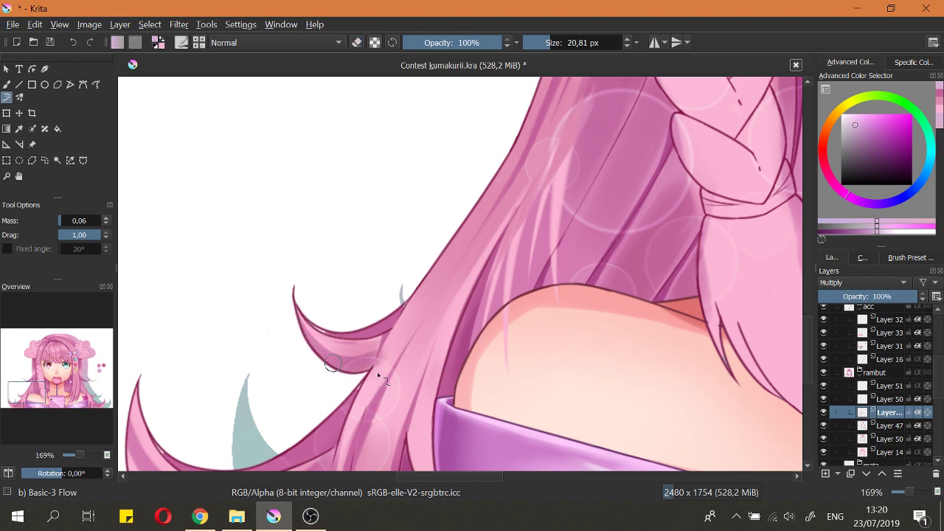
pyautogui.press('e')
pyautogui.press('e')
pyautogui.press('e')
pyautogui.moveTo(354, 343); pyautogui.dragTo(345, 317)
pyautogui.press('e')
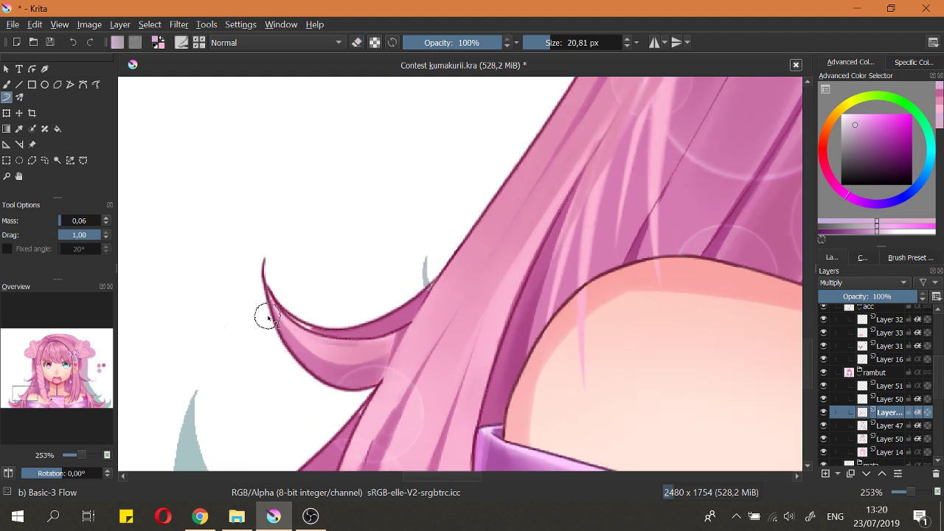
pyautogui.moveTo(265, 315)
pyautogui.mouseDown()
pyautogui.moveTo(364, 380)
pyautogui.moveTo(379, 360)
pyautogui.mouseUp()
pyautogui.hotkey('ctrl', 'z')
pyautogui.moveTo(267, 317)
pyautogui.mouseDown()
pyautogui.moveTo(334, 375)
pyautogui.moveTo(376, 372)
pyautogui.moveTo(356, 379)
pyautogui.moveTo(397, 347)
pyautogui.moveTo(365, 387)
pyautogui.mouseUp()
pyautogui.press('[')
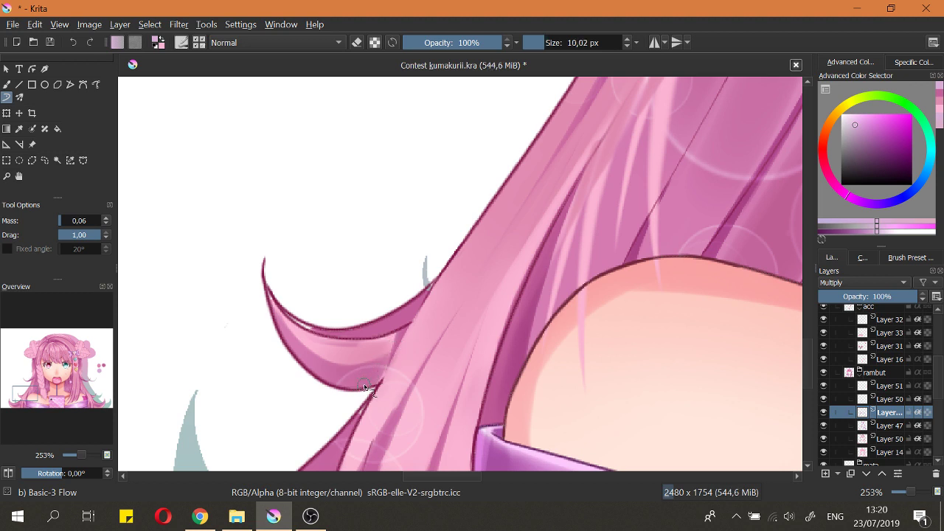
# Step: Erase the purple shading inside the lowest right hair curl with an eraser of about 34 px
pyautogui.press('e')
pyautogui.moveTo(377, 278)
pyautogui.mouseDown()
pyautogui.moveTo(421, 297)
pyautogui.moveTo(452, 326)
pyautogui.moveTo(569, 305)
pyautogui.moveTo(589, 319)
pyautogui.moveTo(663, 324)
pyautogui.moveTo(659, 295)
pyautogui.moveTo(635, 362)
pyautogui.moveTo(653, 357)
pyautogui.mouseUp()
pyautogui.press('e')
pyautogui.press('e')
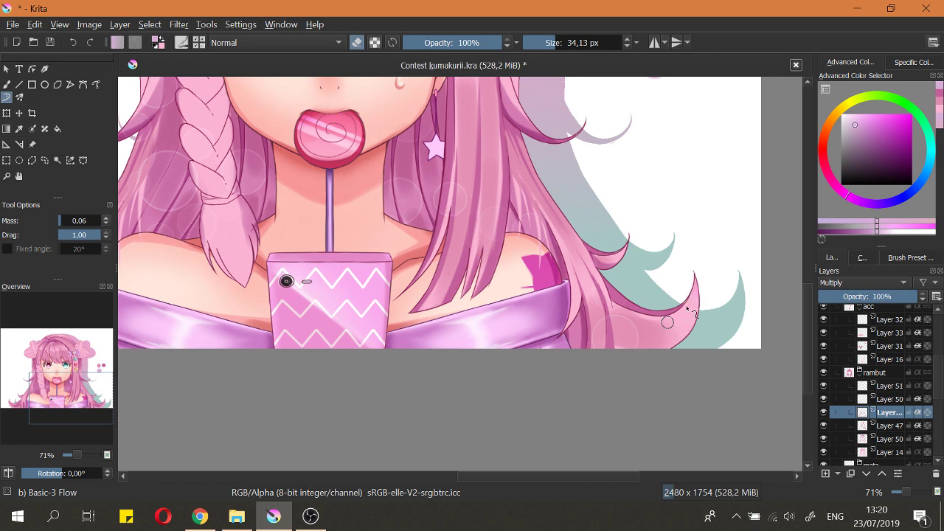
pyautogui.scroll(-4, 612, 291)
pyautogui.scroll(4, 372, 317)
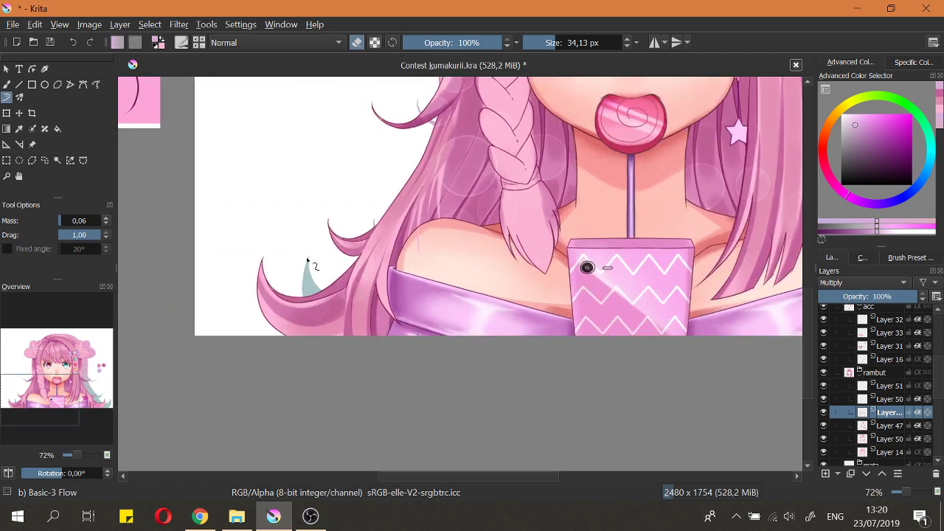
# Step: Erase the purple shading inside the lowest left hair curl with an eraser of about 82 px
pyautogui.moveTo(307, 264); pyautogui.dragTo(302, 332)
pyautogui.moveTo(299, 286); pyautogui.dragTo(299, 225)
pyautogui.moveTo(255, 267); pyautogui.dragTo(278, 267)
pyautogui.moveTo(301, 306)
pyautogui.mouseDown()
pyautogui.moveTo(334, 286)
pyautogui.moveTo(339, 329)
pyautogui.moveTo(350, 258)
pyautogui.mouseUp()
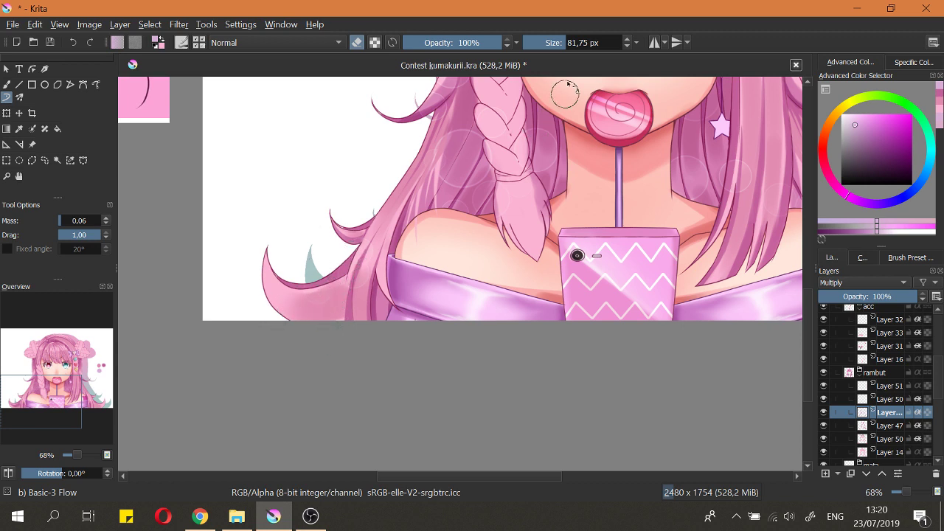
# Step: Turn on horizontal mirror painting and shade the undersides of both lowest hair curls in purple with a brush of about 47 px
pyautogui.click(654, 42)
pyautogui.press('e')
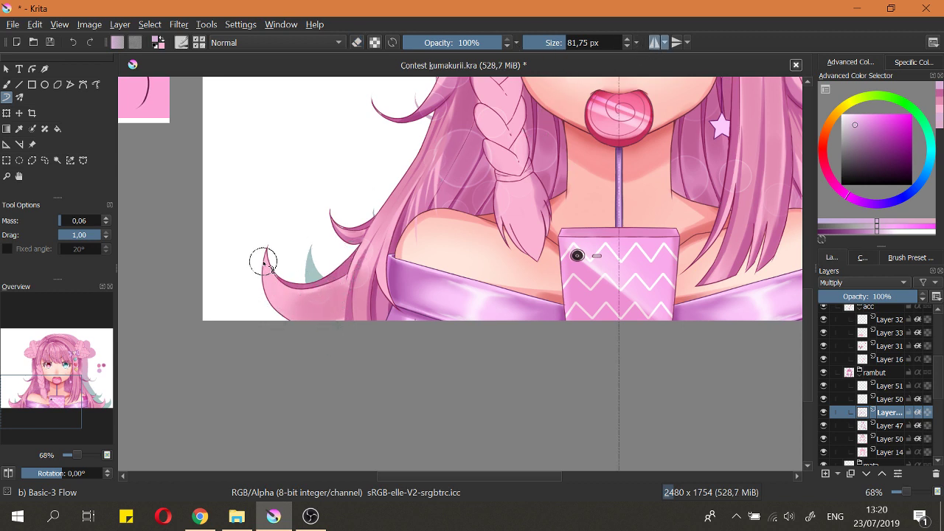
pyautogui.moveTo(264, 261)
pyautogui.mouseDown()
pyautogui.moveTo(279, 323)
pyautogui.moveTo(321, 324)
pyautogui.mouseUp()
pyautogui.hotkey('ctrl', 'z')
pyautogui.scroll(1, 277, 284)
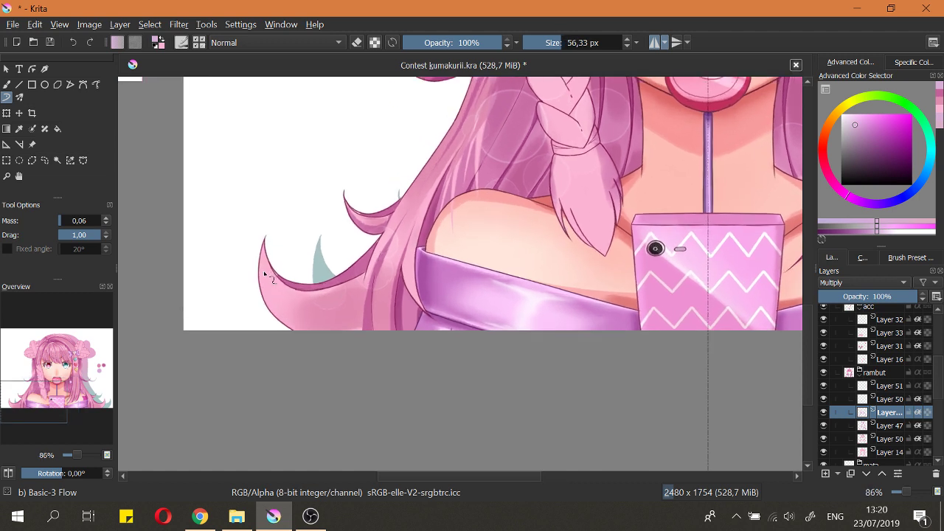
pyautogui.moveTo(262, 293)
pyautogui.mouseDown()
pyautogui.moveTo(282, 322)
pyautogui.moveTo(376, 310)
pyautogui.mouseUp()
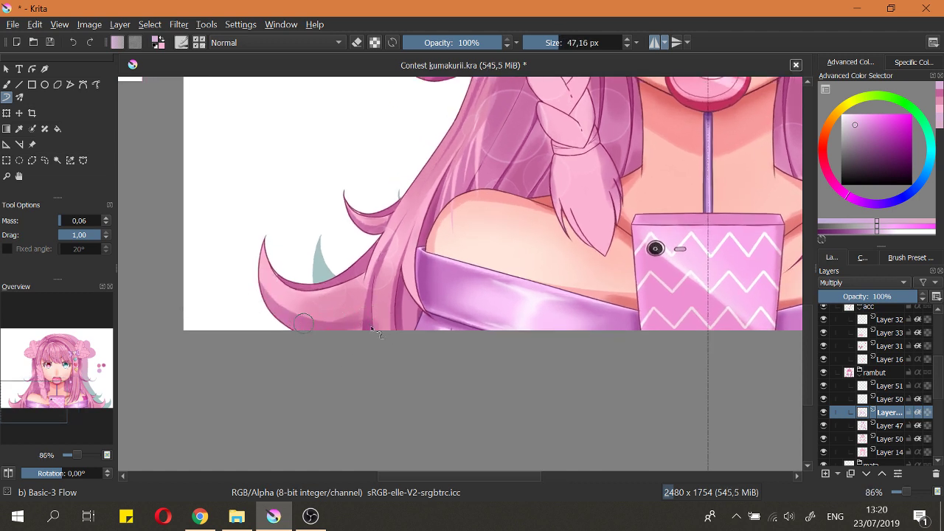
pyautogui.press('e')
pyautogui.moveTo(298, 315)
pyautogui.mouseDown()
pyautogui.moveTo(379, 304)
pyautogui.moveTo(364, 375)
pyautogui.mouseUp()
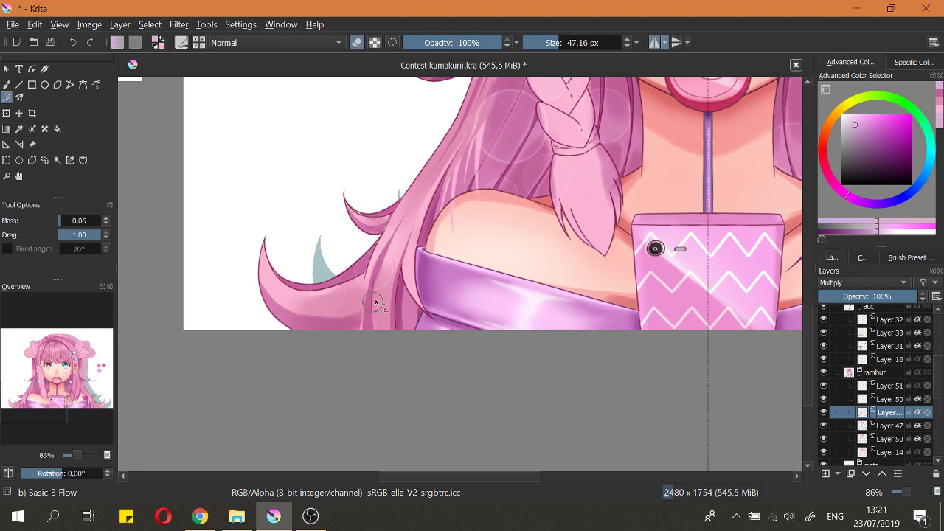
# Step: Deepen the mirrored purple shadow along the lower edge of the lowest left hair curl with repeated strokes
pyautogui.scroll(3, 308, 311)
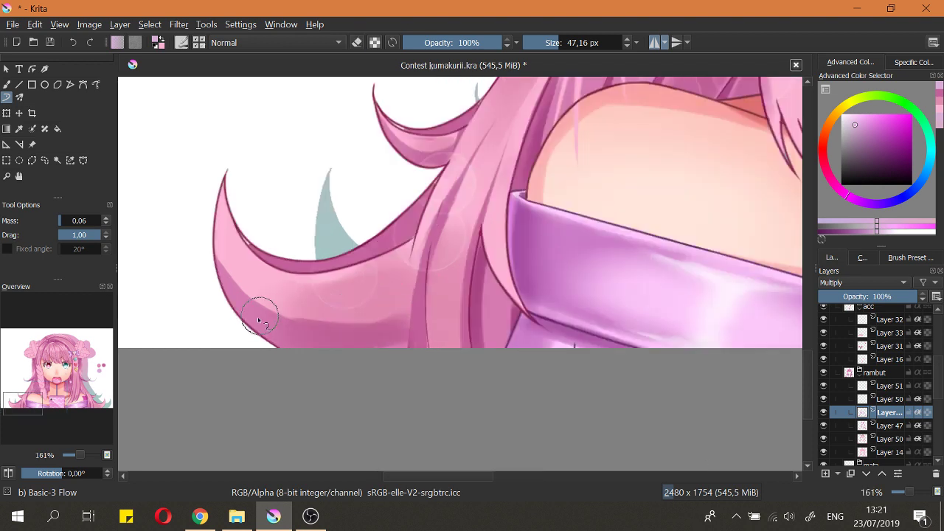
pyautogui.moveTo(194, 229)
pyautogui.mouseDown()
pyautogui.moveTo(350, 347)
pyautogui.moveTo(376, 330)
pyautogui.mouseUp()
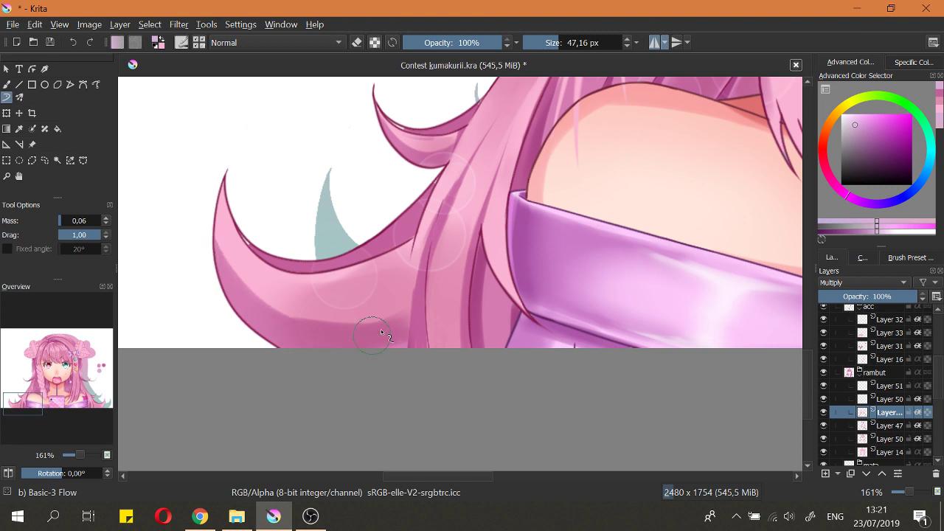
pyautogui.moveTo(222, 308); pyautogui.dragTo(407, 350)
pyautogui.moveTo(273, 316)
pyautogui.mouseDown()
pyautogui.moveTo(367, 360)
pyautogui.moveTo(401, 359)
pyautogui.moveTo(253, 320)
pyautogui.moveTo(346, 347)
pyautogui.mouseUp()
pyautogui.moveTo(245, 310); pyautogui.dragTo(337, 359)
pyautogui.moveTo(277, 282)
pyautogui.mouseDown()
pyautogui.moveTo(304, 335)
pyautogui.moveTo(314, 442)
pyautogui.mouseUp()
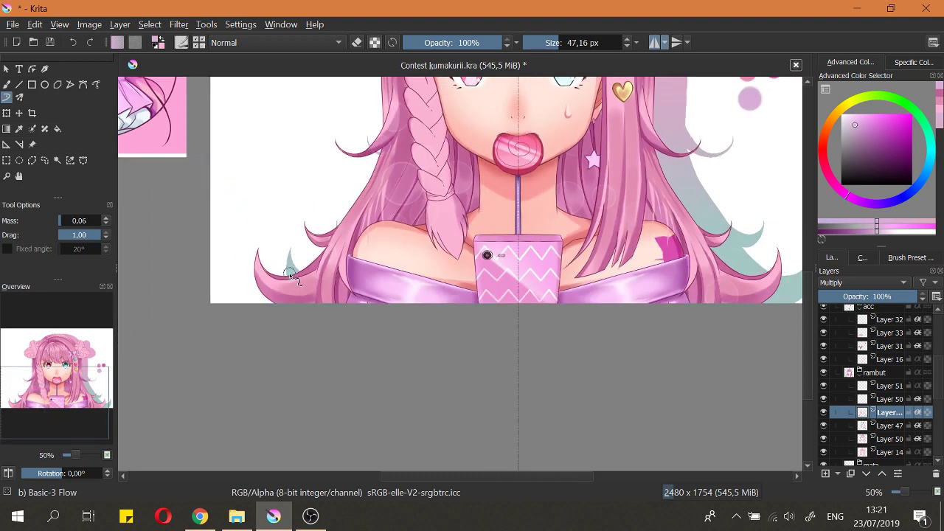
# Step: Examine the lower right hair with the Layer 50 beneath Layer 47 hidden and shown
pyautogui.press('2')
pyautogui.scroll(5, 660, 284)
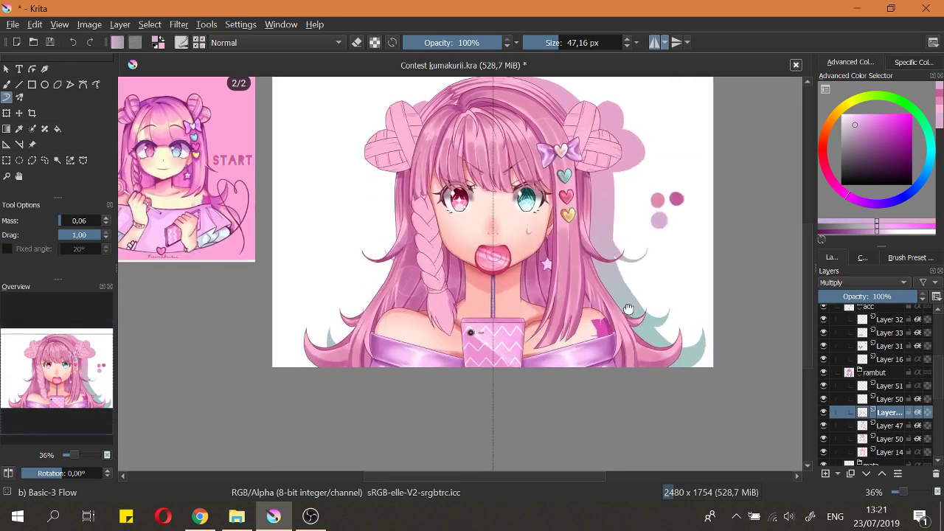
pyautogui.scroll(-2, 676, 386)
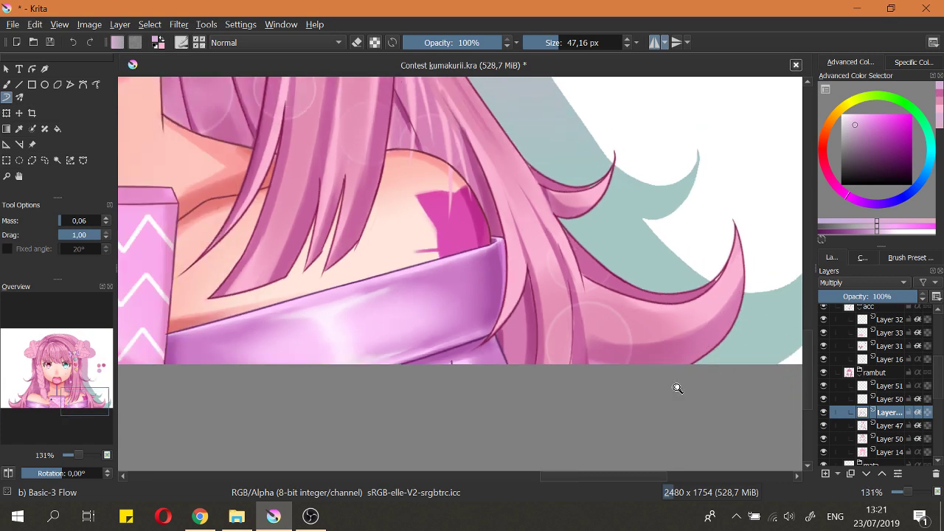
pyautogui.scroll(-1, 688, 411)
pyautogui.click(823, 439)
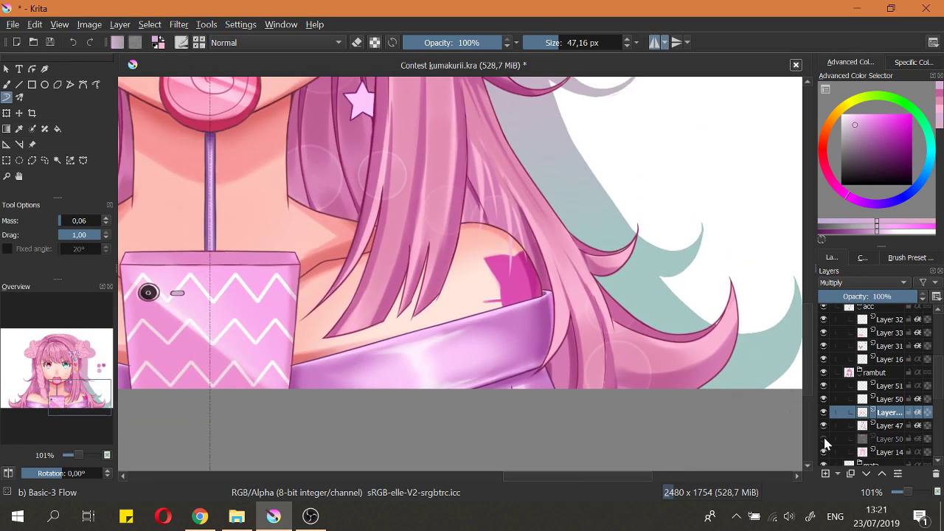
pyautogui.click(823, 439)
# Step: Try a medium pink stroke inside the lowest right hair curl on Layer 48 and undo it
pyautogui.moveTo(685, 356); pyautogui.dragTo(634, 458)
pyautogui.moveTo(612, 276); pyautogui.dragTo(595, 313)
pyautogui.keyDown('ctrl'); pyautogui.click(616, 110); pyautogui.keyUp('ctrl')
pyautogui.moveTo(632, 391); pyautogui.dragTo(624, 366)
pyautogui.moveTo(581, 397); pyautogui.dragTo(664, 396)
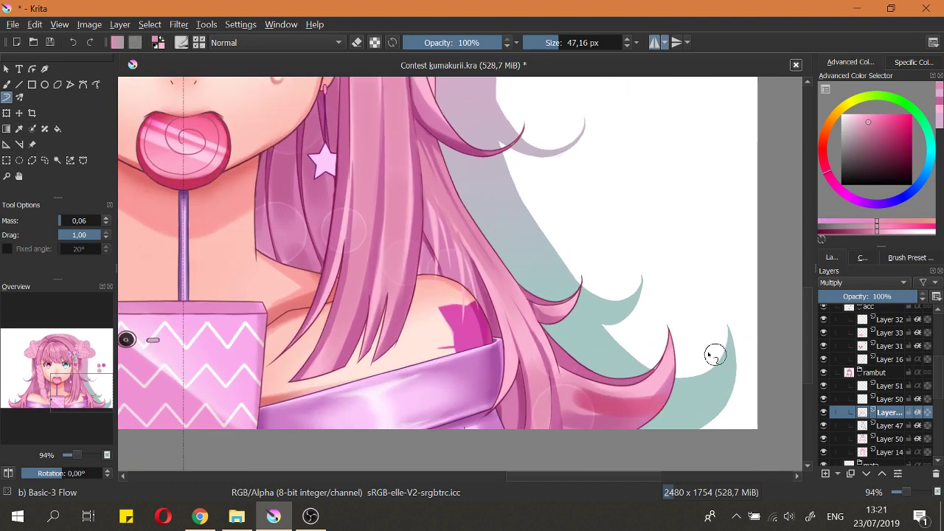
pyautogui.hotkey('ctrl', 'z')
# Step: Select the Layer 50 beneath Layer 47 and pick the medium pink swatch as the brush colour
pyautogui.moveTo(657, 344); pyautogui.dragTo(663, 339)
pyautogui.click(843, 439)
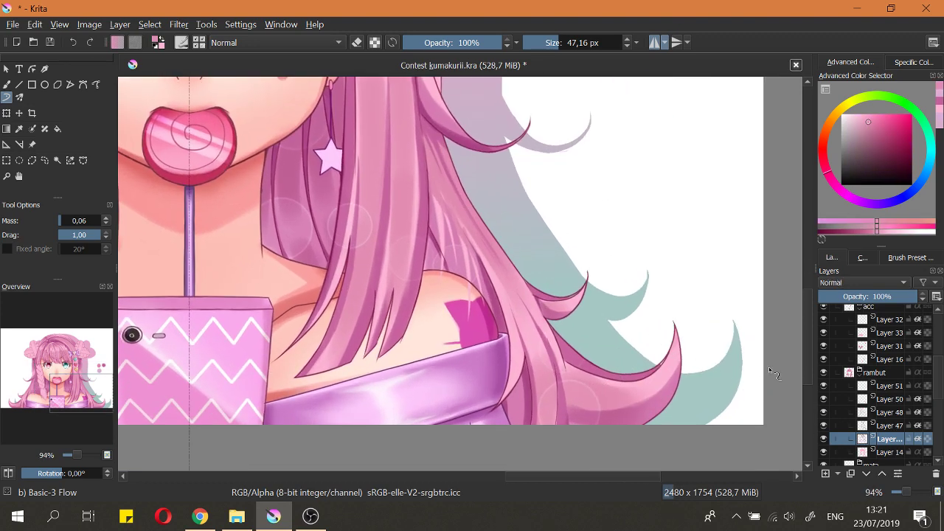
pyautogui.scroll(-3, 601, 229)
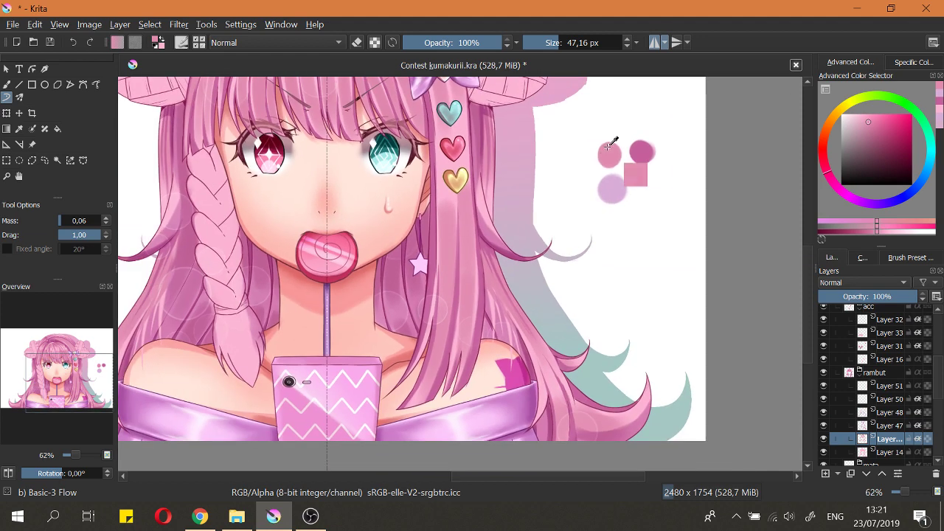
pyautogui.keyDown('ctrl'); pyautogui.click(608, 147); pyautogui.keyUp('ctrl')
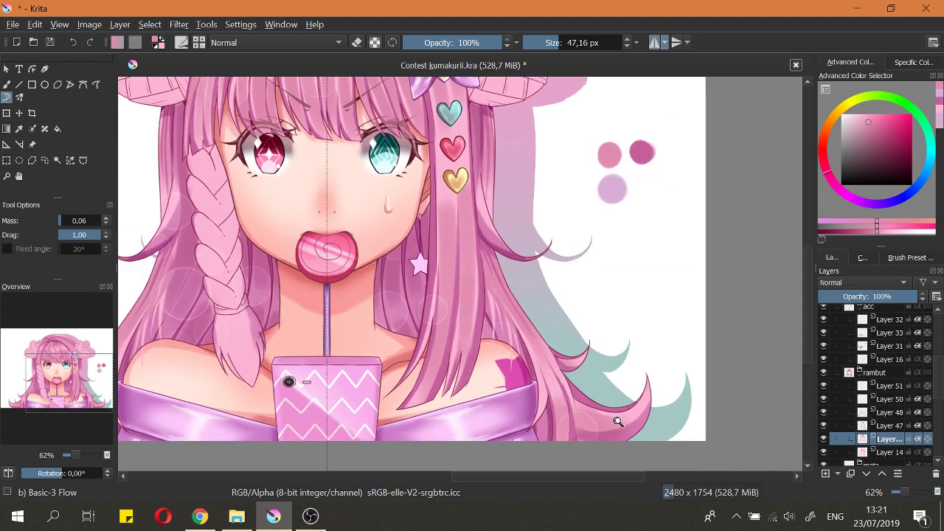
# Step: Try a medium pink stroke of about 69 px on the lowest right hair curl and undo it
pyautogui.moveTo(621, 425); pyautogui.dragTo(618, 397)
pyautogui.moveTo(618, 406); pyautogui.dragTo(622, 360)
pyautogui.moveTo(546, 364); pyautogui.dragTo(559, 364)
pyautogui.moveTo(640, 377); pyautogui.dragTo(673, 325)
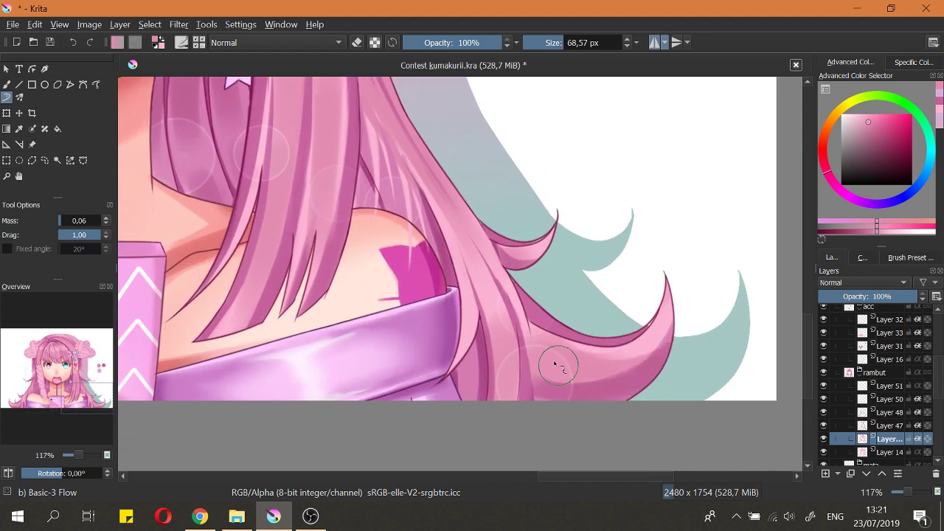
pyautogui.hotkey('ctrl', 'z')
pyautogui.press('e')
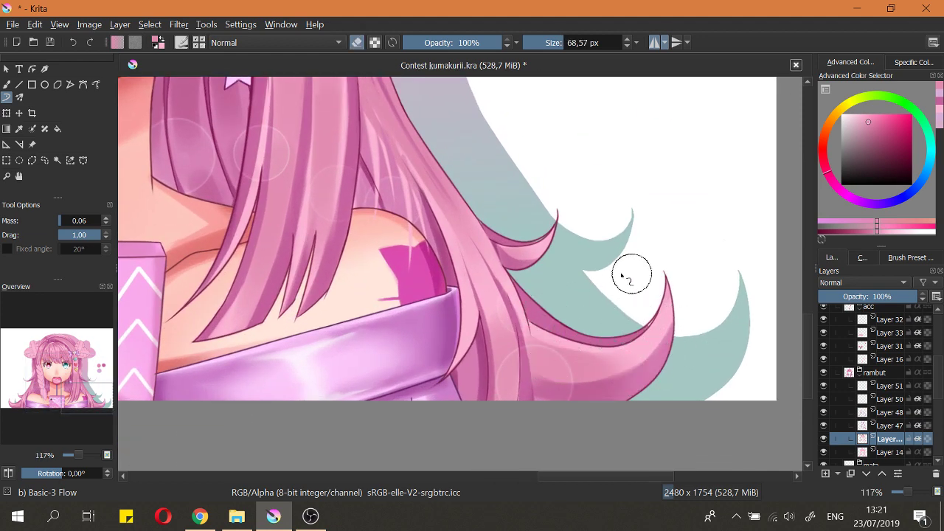
# Step: Paint medium pink strokes of about 69 px along the lowest right hair curl and save the document
pyautogui.press('e')
pyautogui.moveTo(626, 375); pyautogui.dragTo(686, 331)
pyautogui.hotkey('ctrl', 'z')
pyautogui.moveTo(621, 379); pyautogui.dragTo(658, 340)
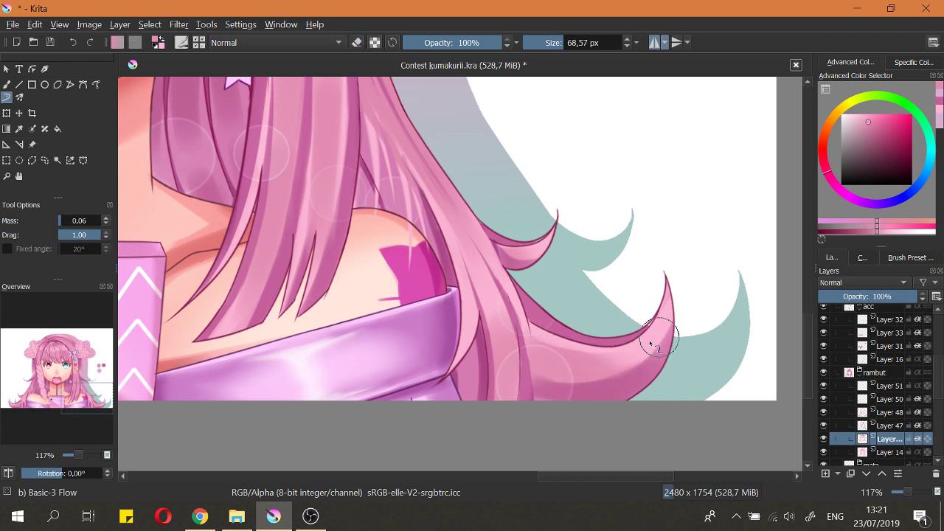
pyautogui.moveTo(618, 376); pyautogui.dragTo(697, 326)
pyautogui.moveTo(596, 364); pyautogui.dragTo(699, 337)
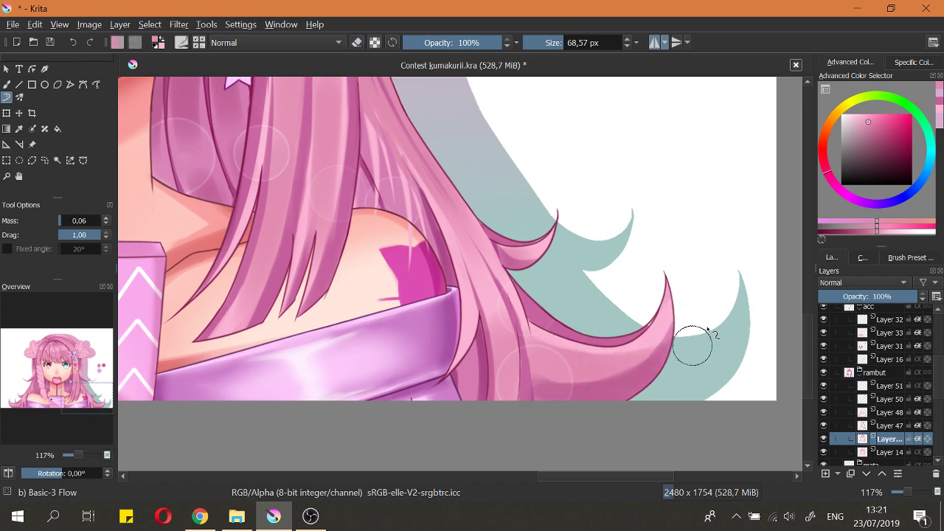
pyautogui.scroll(-5, 627, 288)
pyautogui.scroll(4, 629, 293)
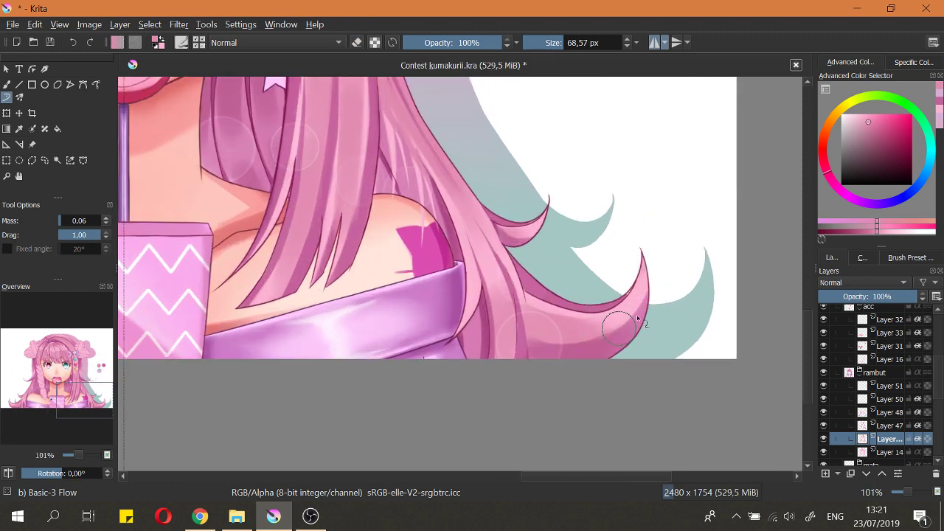
pyautogui.scroll(-5, 649, 289)
pyautogui.hotkey('ctrl', 's')
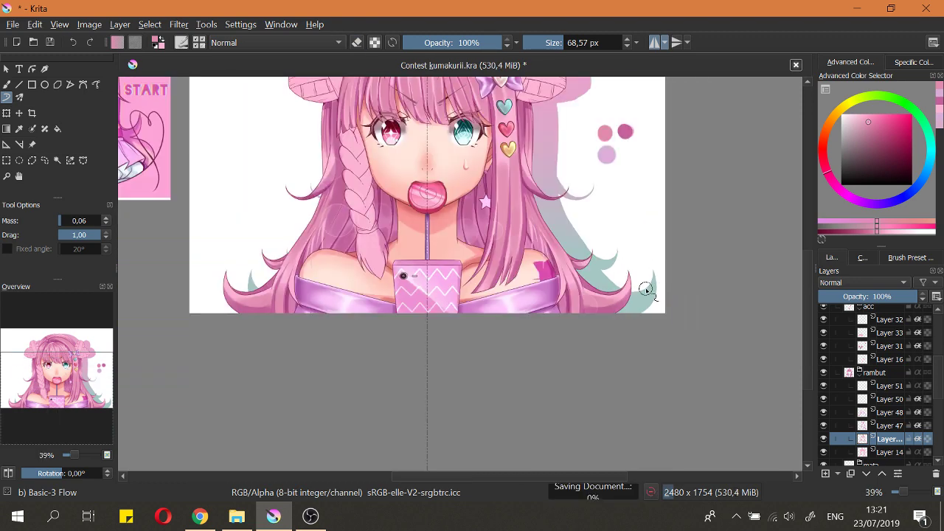
# Step: Compare the whole illustration with Layer 51 hidden and shown, and save the document
pyautogui.press('2')
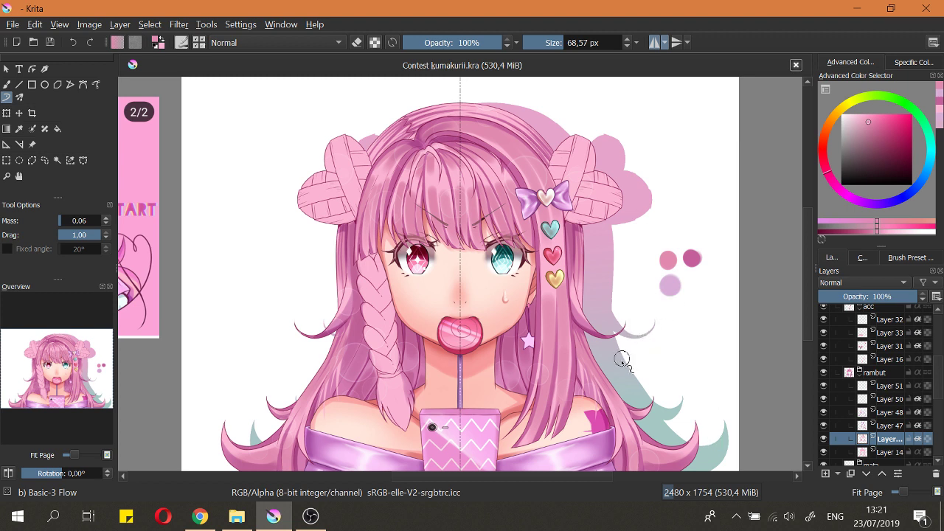
pyautogui.moveTo(623, 368); pyautogui.dragTo(624, 368)
pyautogui.click(858, 387)
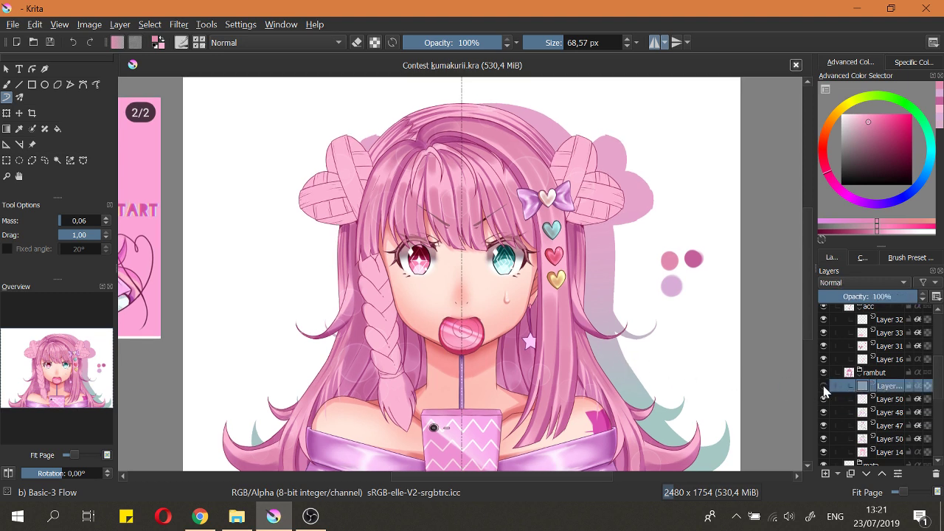
pyautogui.click(824, 386)
pyautogui.click(824, 389)
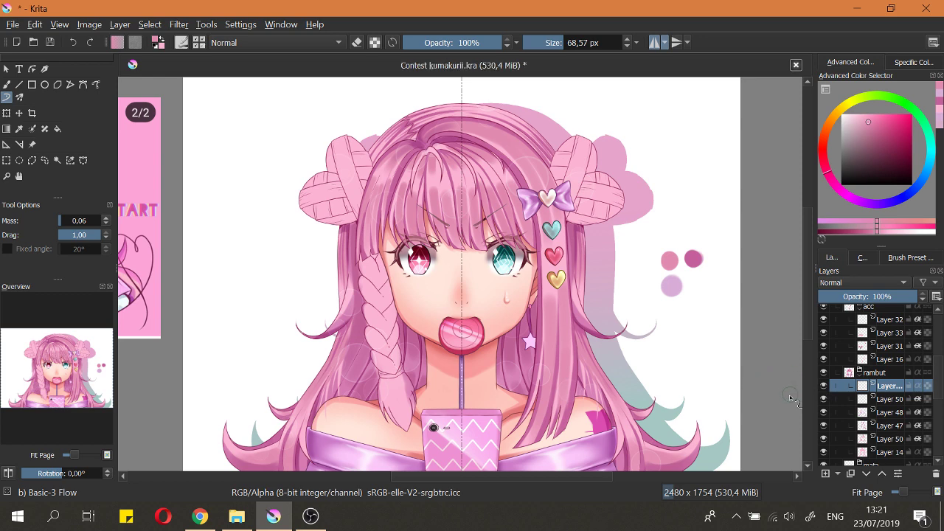
pyautogui.scroll(-1, 696, 317)
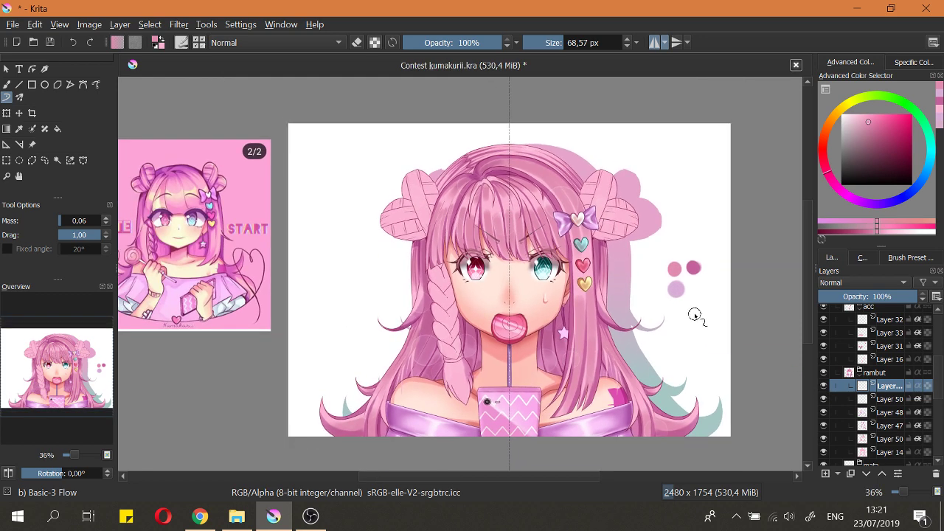
pyautogui.scroll(2, 671, 301)
pyautogui.scroll(-1, 686, 331)
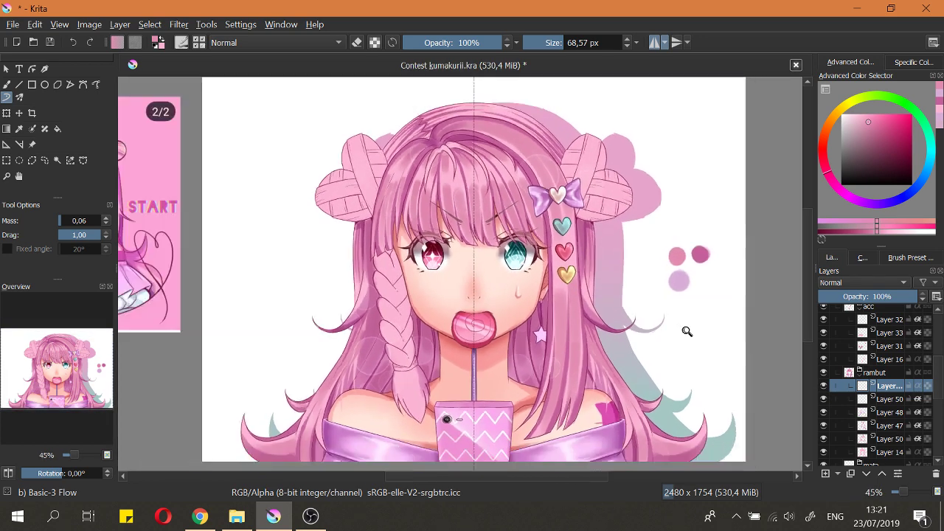
pyautogui.scroll(-1, 687, 331)
pyautogui.scroll(1, 716, 354)
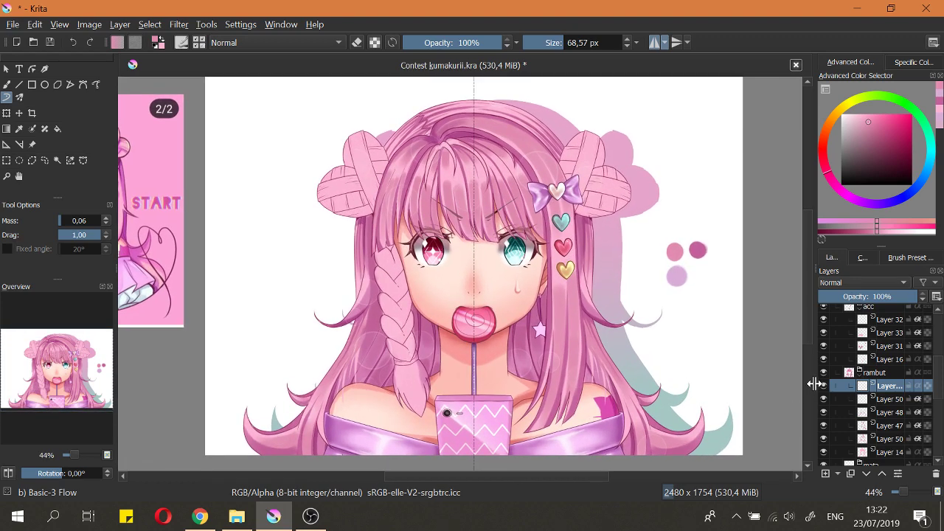
pyautogui.click(823, 386)
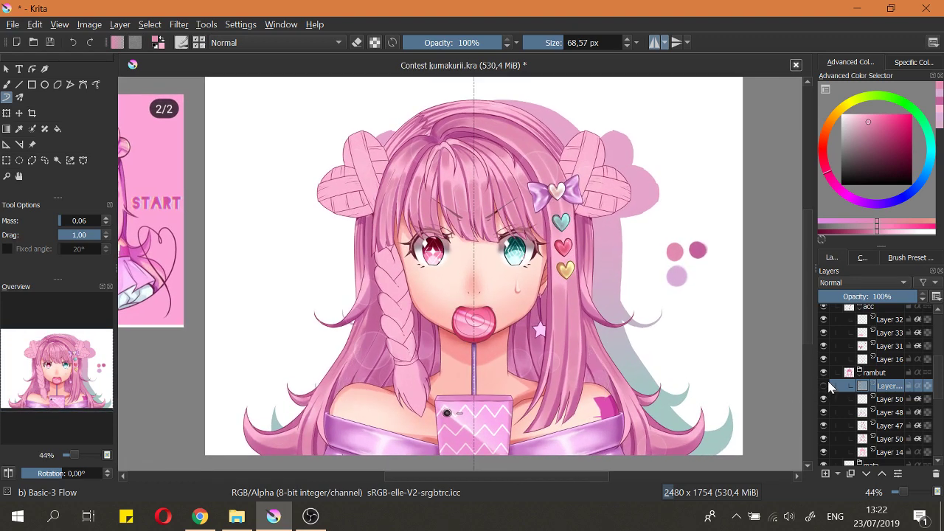
pyautogui.click(823, 386)
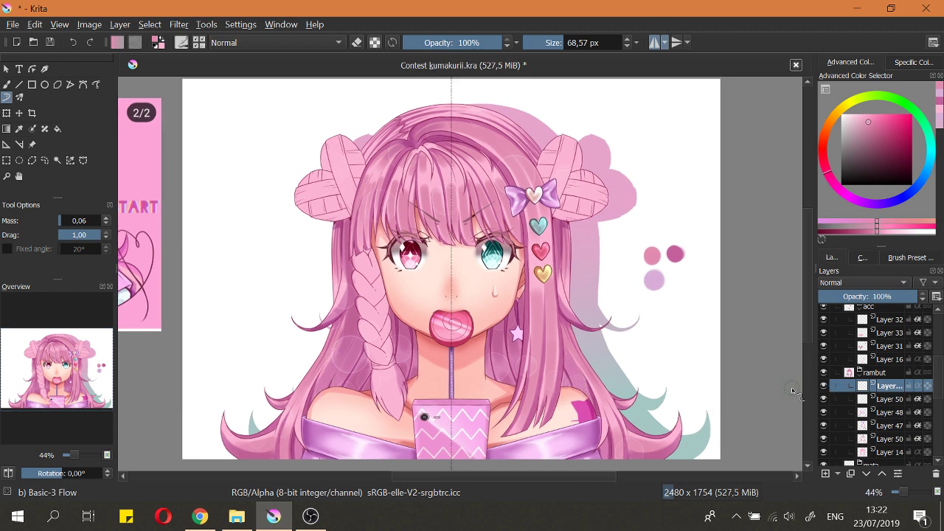
pyautogui.scroll(-1, 501, 222)
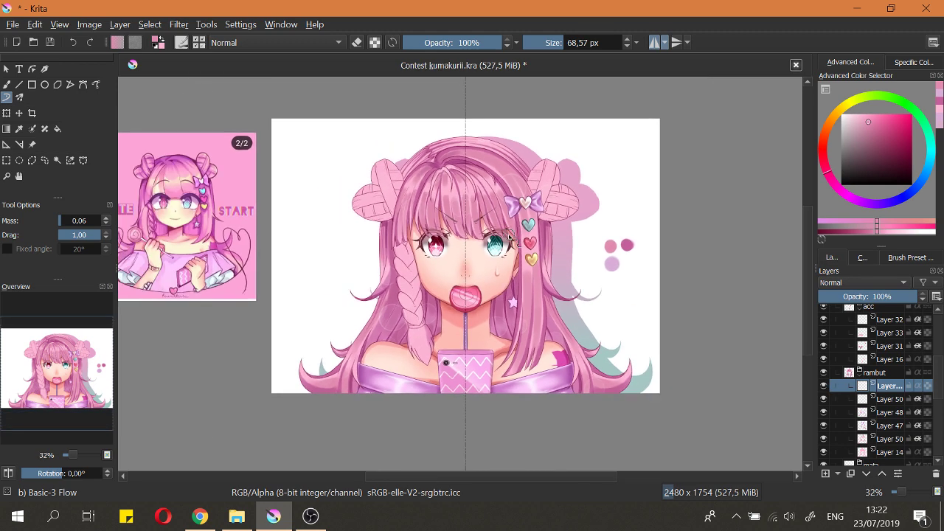
pyautogui.hotkey('ctrl', 's')
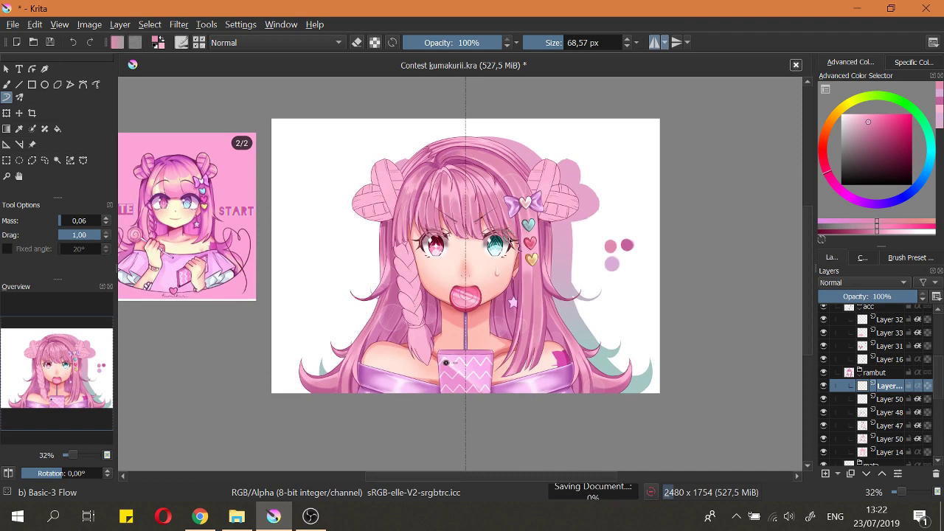
# Step: Select the Layer 50 beneath Layer 47, turn off horizontal mirroring and set the brush size to about 27 px
pyautogui.scroll(2, 503, 218)
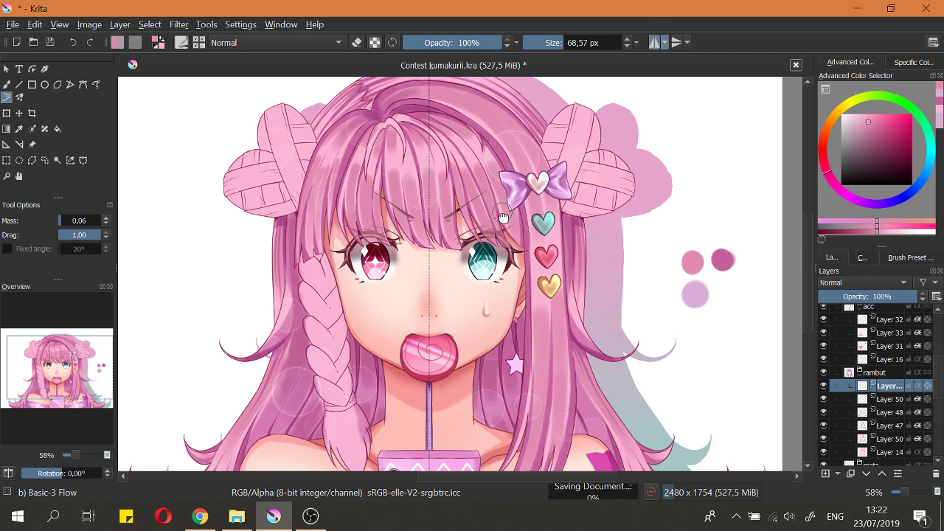
pyautogui.moveTo(363, 112); pyautogui.dragTo(442, 250)
pyautogui.scroll(2, 441, 251)
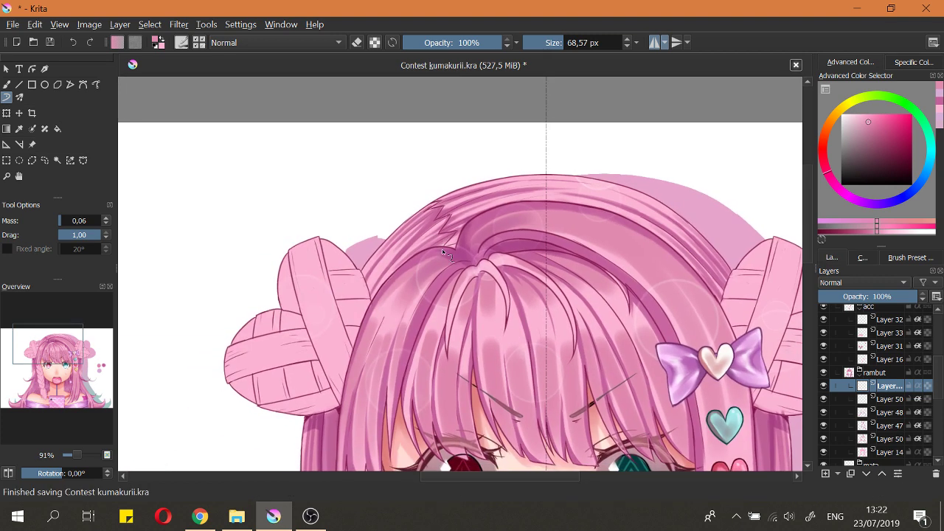
pyautogui.scroll(1, 484, 436)
pyautogui.click(890, 439)
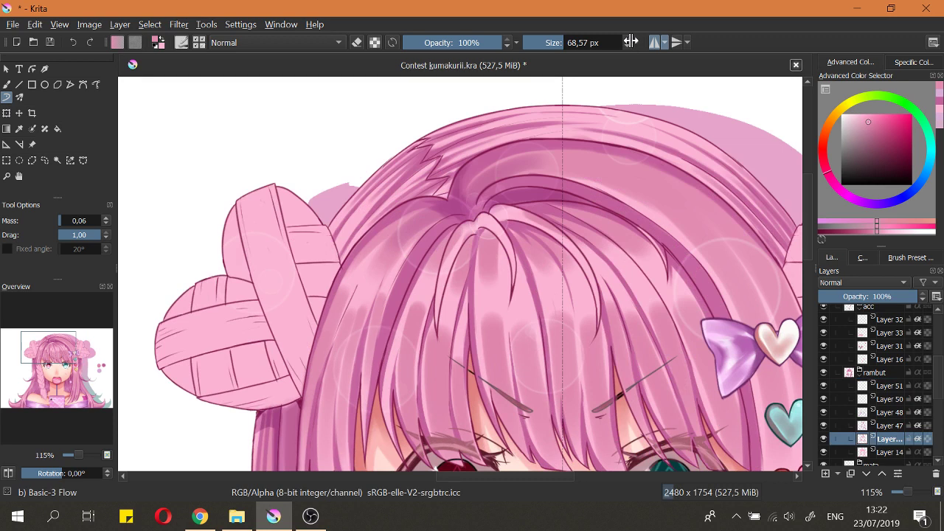
pyautogui.click(655, 42)
pyautogui.click(557, 43)
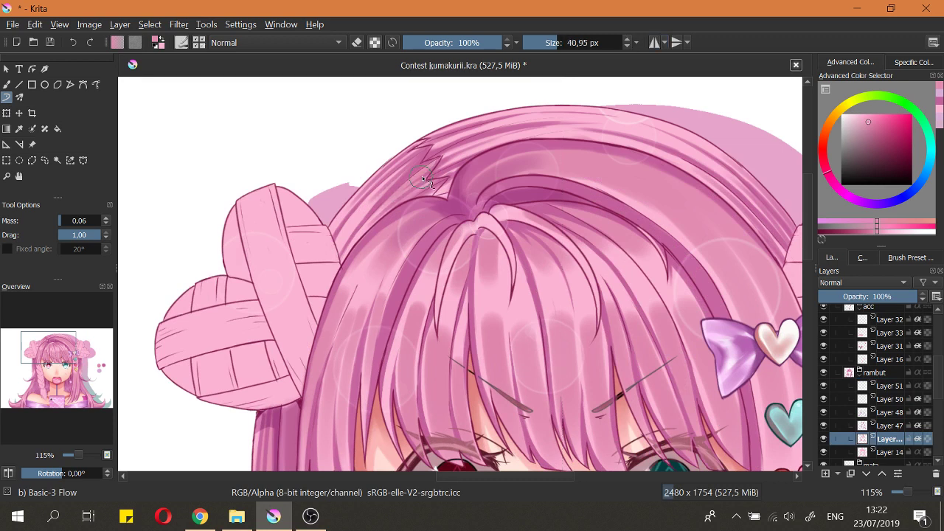
pyautogui.click(553, 43)
# Step: Try medium pink strokes of about 25 to 27 px on the outer hair at the crown and undo them
pyautogui.moveTo(368, 205); pyautogui.dragTo(335, 253)
pyautogui.hotkey('ctrl', 'z')
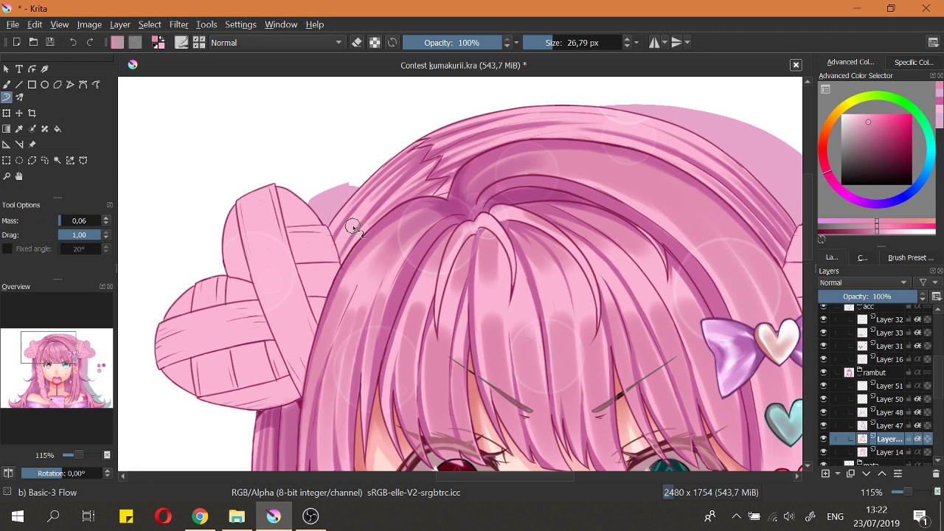
pyautogui.press('[')
pyautogui.moveTo(385, 196)
pyautogui.mouseDown()
pyautogui.moveTo(327, 267)
pyautogui.moveTo(373, 216)
pyautogui.moveTo(378, 317)
pyautogui.mouseUp()
pyautogui.press(']')
pyautogui.moveTo(436, 167); pyautogui.dragTo(375, 330)
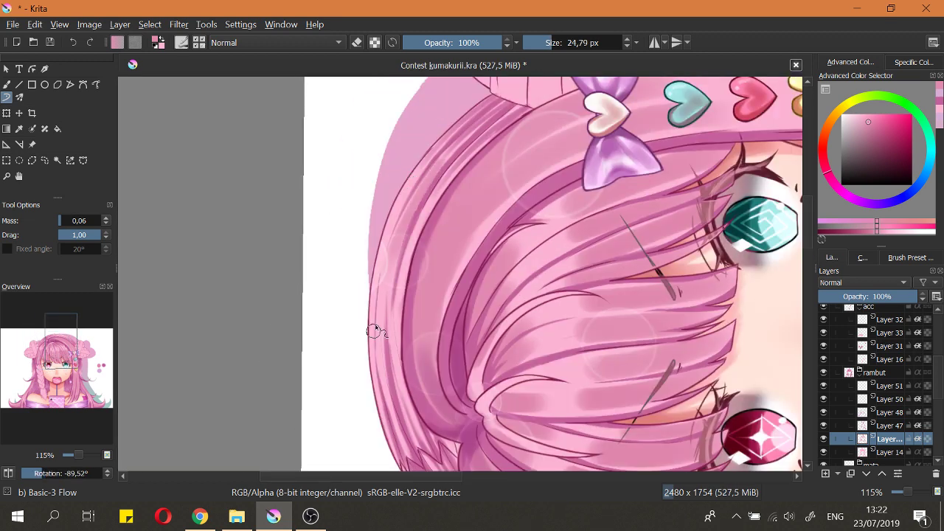
pyautogui.hotkey('ctrl', 'z')
# Step: Paint thin medium pink strands of about 19 and 16 px along the outer hair band over the crown
pyautogui.press('[')
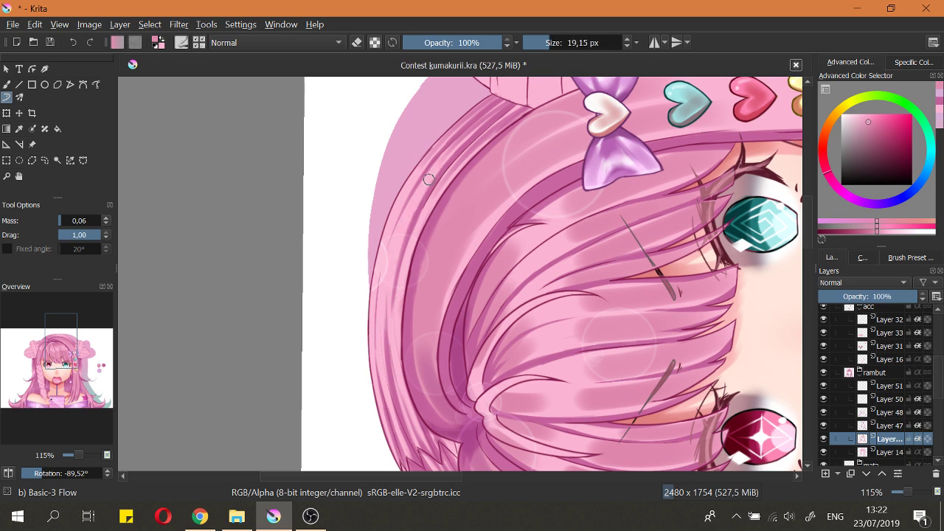
pyautogui.moveTo(440, 158); pyautogui.dragTo(377, 352)
pyautogui.press('[')
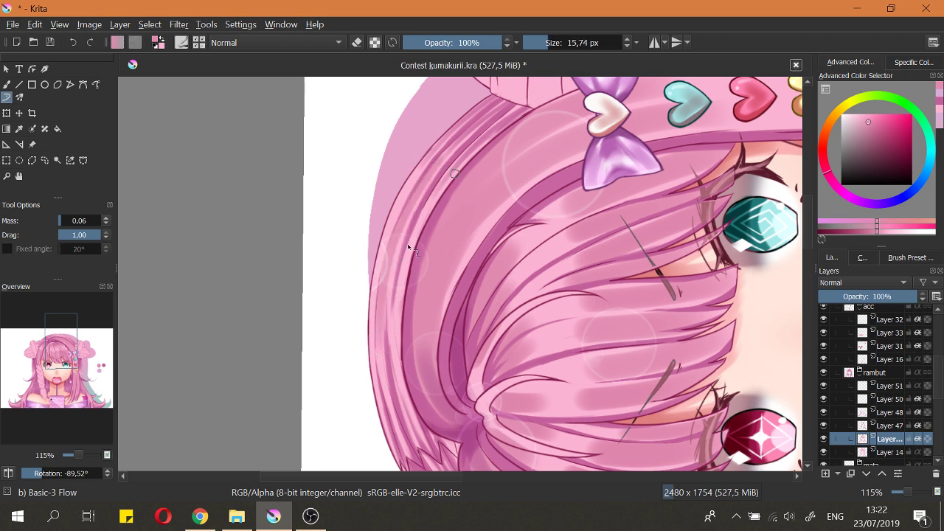
pyautogui.moveTo(454, 174)
pyautogui.mouseDown()
pyautogui.moveTo(438, 192)
pyautogui.moveTo(398, 347)
pyautogui.mouseUp()
pyautogui.moveTo(435, 194); pyautogui.dragTo(399, 354)
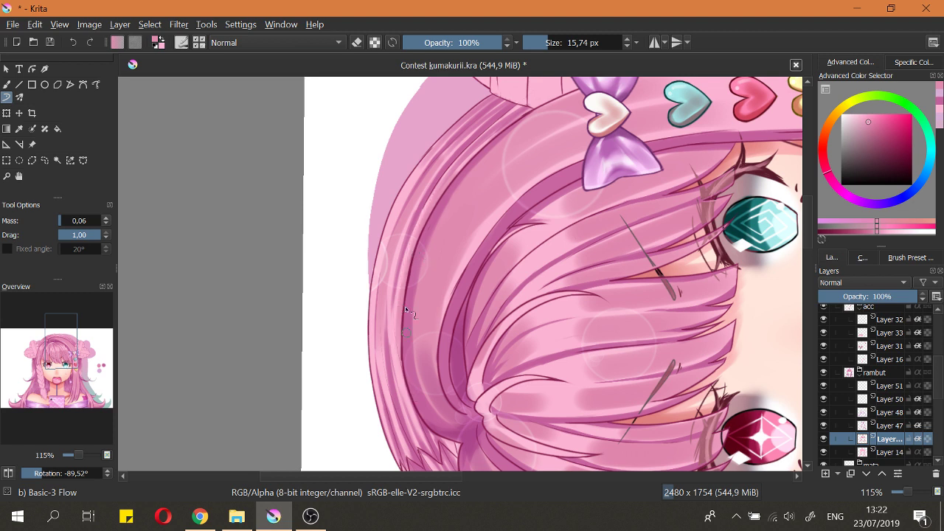
pyautogui.moveTo(393, 303); pyautogui.dragTo(410, 407)
pyautogui.hotkey('ctrl', 'z')
pyautogui.moveTo(392, 325); pyautogui.dragTo(413, 429)
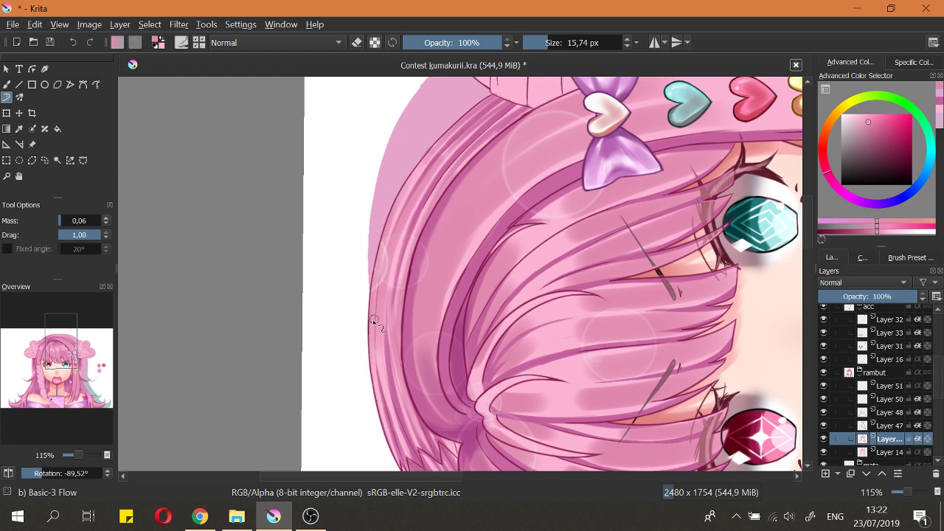
pyautogui.moveTo(389, 351); pyautogui.dragTo(399, 363)
pyautogui.press('5')
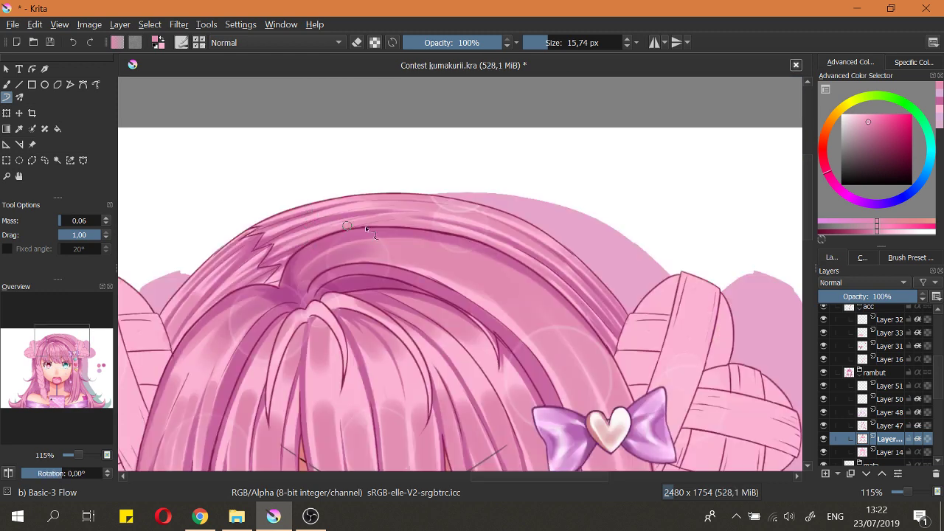
# Step: Check the new crown strands against the rest of the hair and save the document
pyautogui.scroll(-2, 383, 236)
pyautogui.scroll(4, 259, 276)
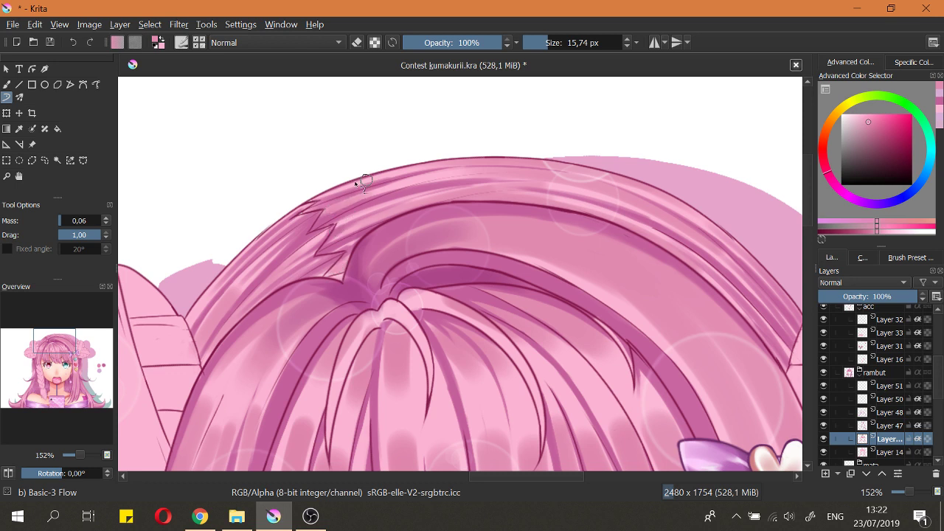
pyautogui.scroll(-5, 374, 210)
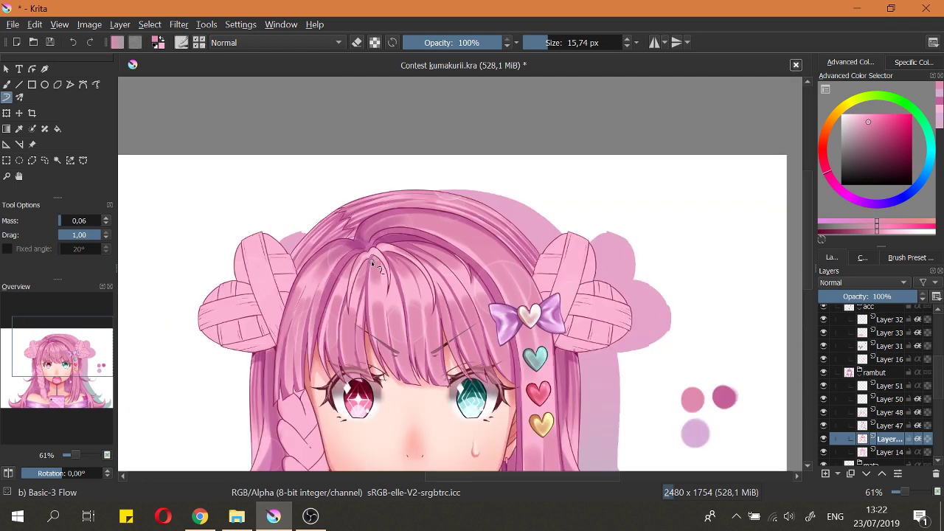
pyautogui.scroll(3, 293, 221)
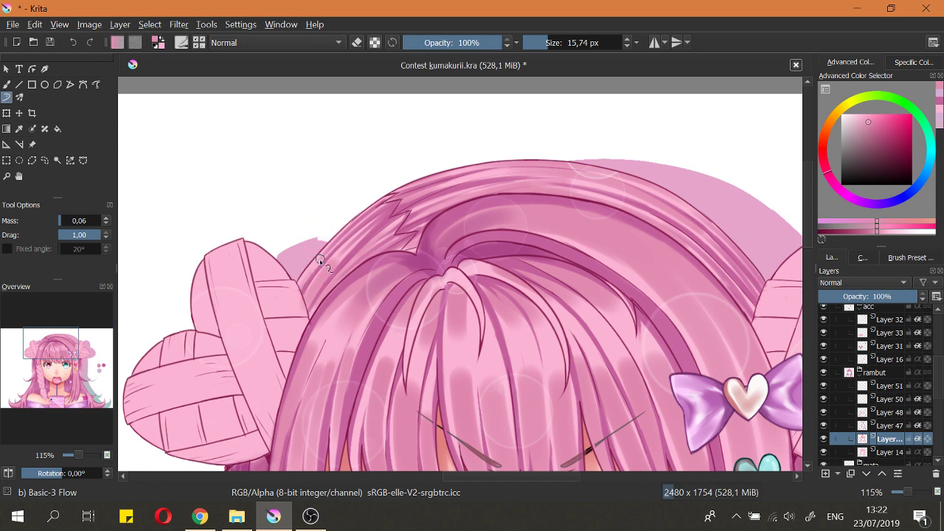
pyautogui.press('e')
pyautogui.press('e')
pyautogui.scroll(-3, 404, 191)
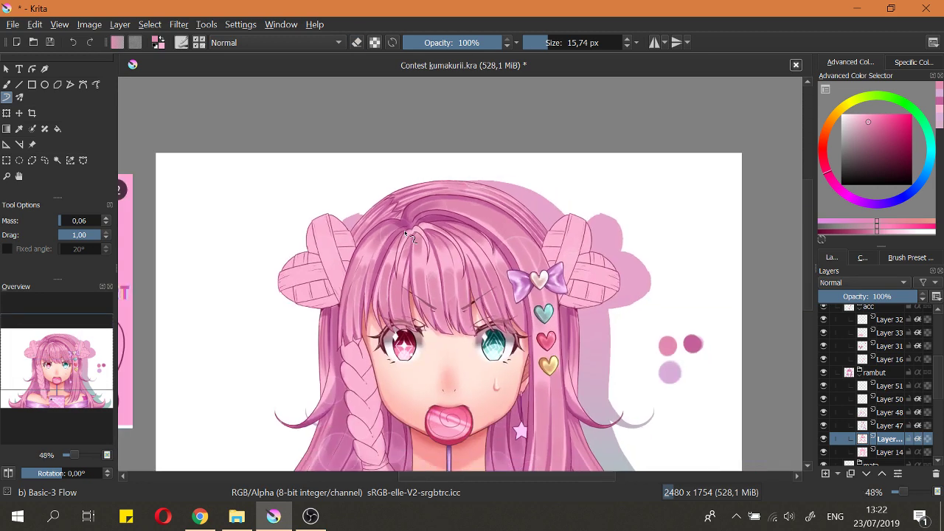
pyautogui.hotkey('ctrl', 's')
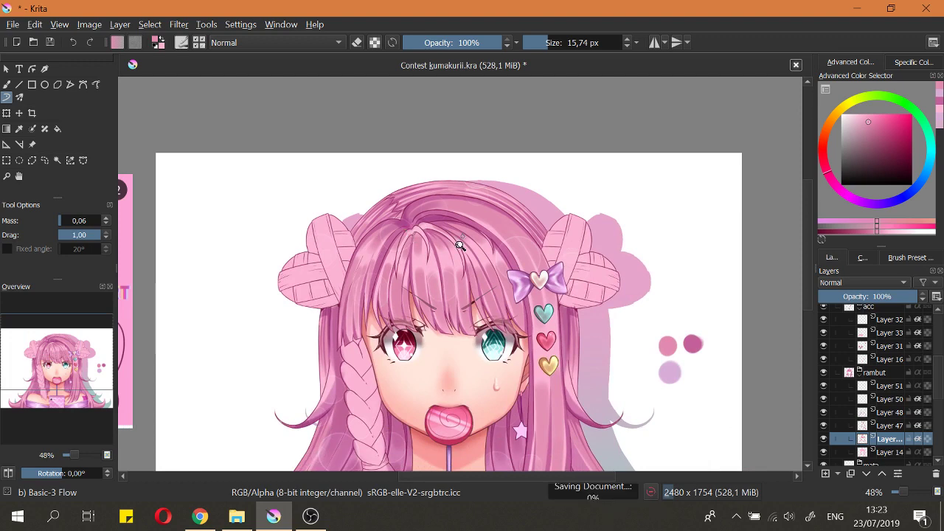
# Step: Examine the whole illustration while hiding and showing the Layer 50 beneath Layer 47, Layer 47 and Layer 48 in turn
pyautogui.scroll(-2, 458, 245)
pyautogui.scroll(5, 498, 250)
pyautogui.scroll(-3, 493, 252)
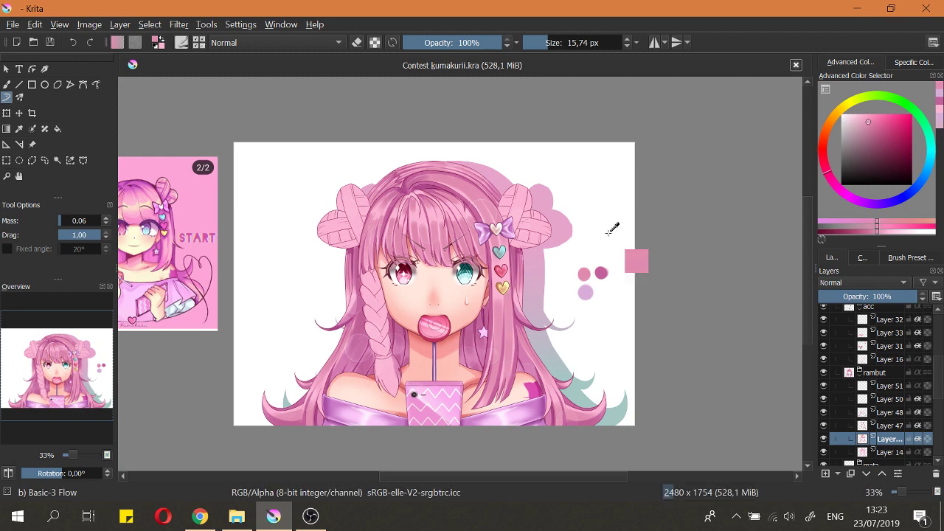
pyautogui.scroll(-2, 613, 243)
pyautogui.scroll(3, 616, 254)
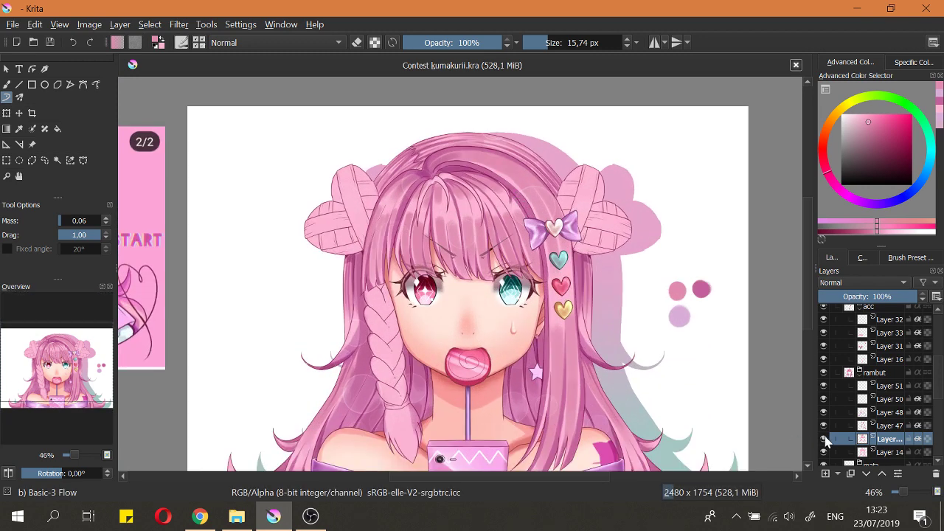
pyautogui.click(824, 439)
pyautogui.click(824, 439)
pyautogui.click(857, 428)
pyautogui.click(825, 426)
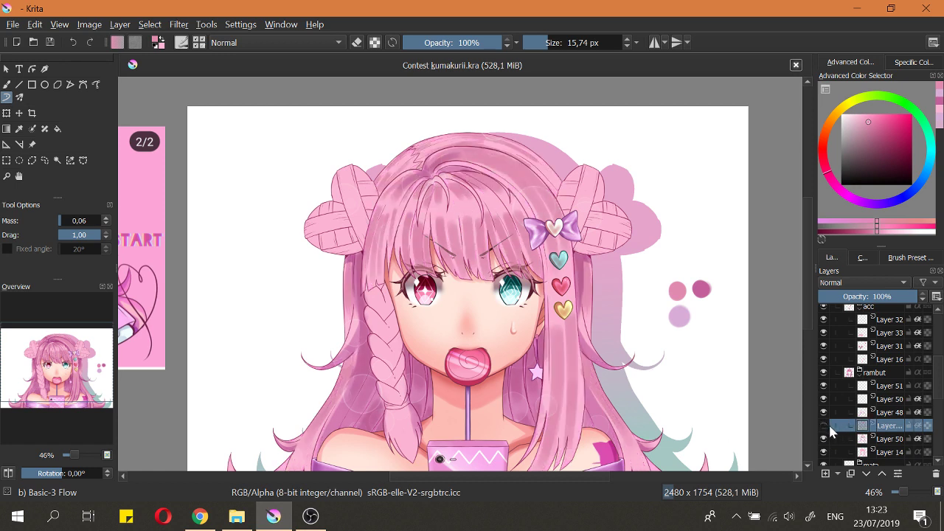
pyautogui.click(827, 426)
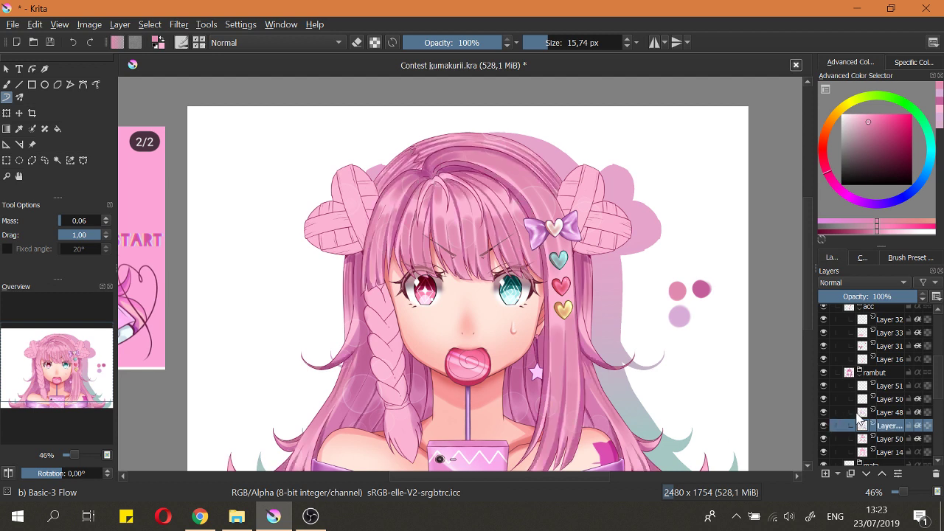
pyautogui.click(859, 413)
pyautogui.click(824, 413)
pyautogui.click(824, 413)
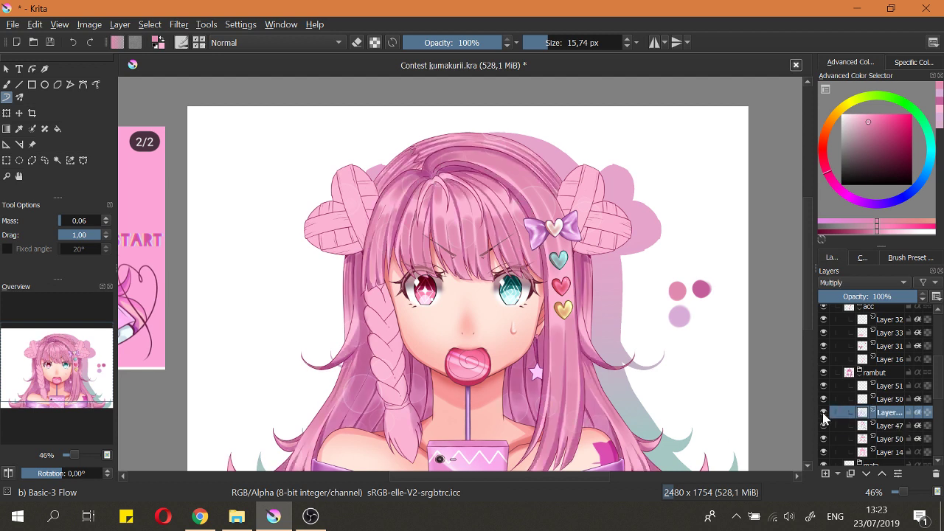
# Step: Paint light purple multiply shading of about 24 px around the zigzag strands at the crown on Layer 48
pyautogui.keyDown('ctrl'); pyautogui.click(678, 315); pyautogui.keyUp('ctrl')
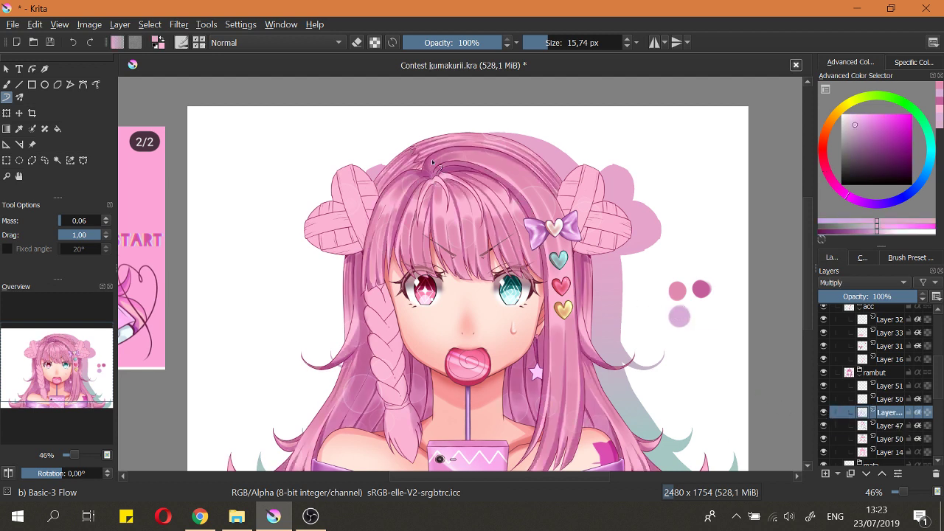
pyautogui.scroll(3, 434, 139)
pyautogui.scroll(2, 392, 180)
pyautogui.keyDown('shift'); pyautogui.moveTo(387, 191); pyautogui.dragTo(393, 191); pyautogui.keyUp('shift')
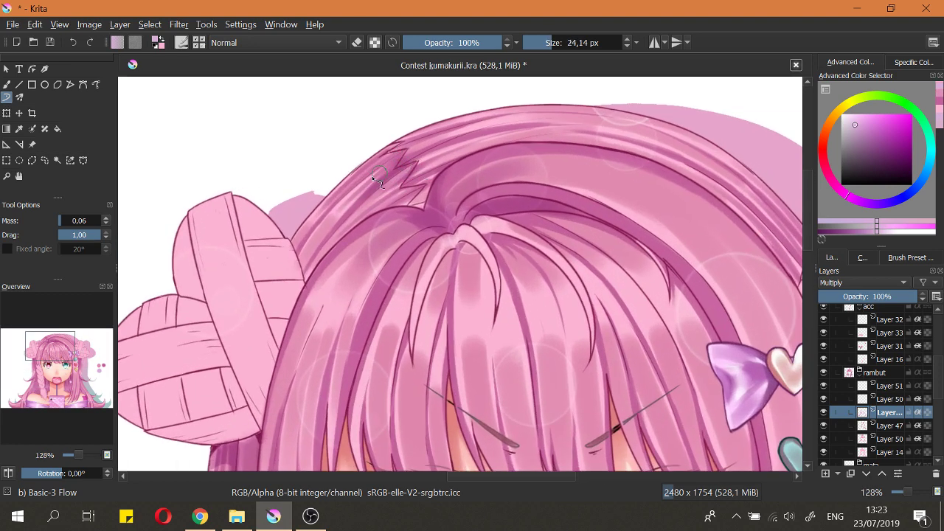
pyautogui.moveTo(396, 152); pyautogui.dragTo(409, 136)
pyautogui.moveTo(394, 183); pyautogui.dragTo(465, 145)
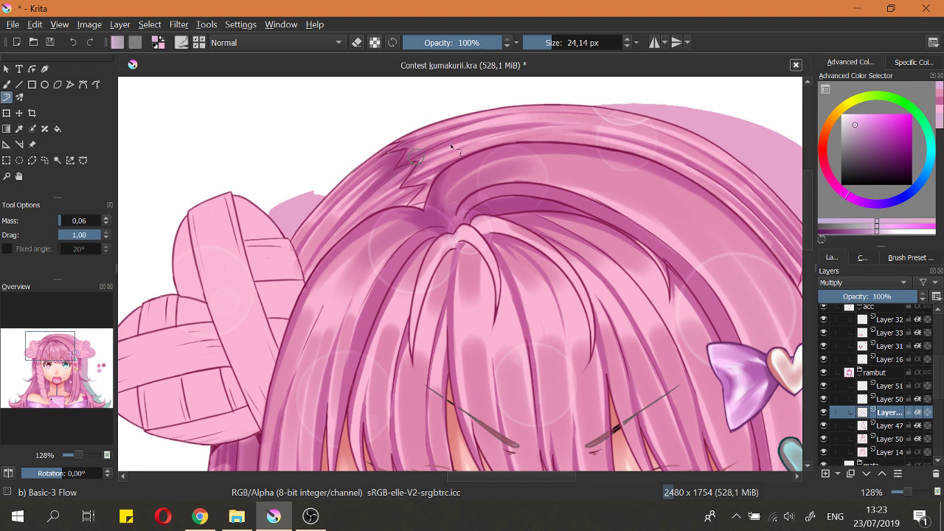
pyautogui.moveTo(402, 178)
pyautogui.mouseDown()
pyautogui.moveTo(446, 160)
pyautogui.moveTo(427, 204)
pyautogui.mouseUp()
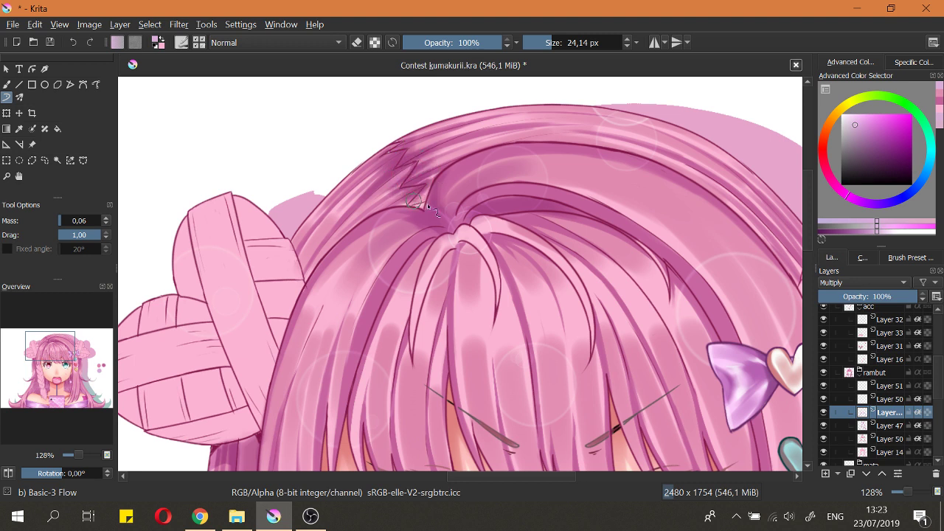
pyautogui.press('e')
pyautogui.press('e')
pyautogui.keyDown('shift'); pyautogui.moveTo(441, 157); pyautogui.dragTo(436, 157); pyautogui.keyUp('shift')
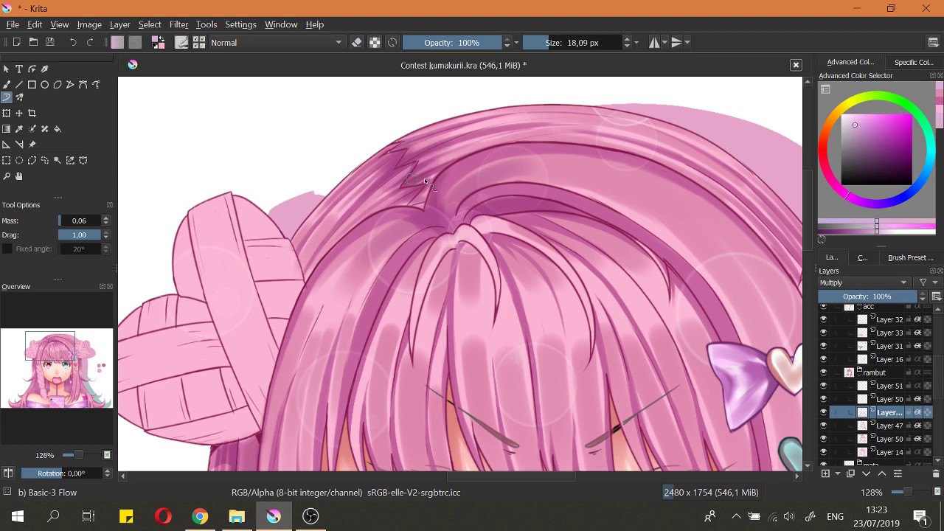
# Step: Check the crown shading with Layer 48 hidden and shown, and save the document
pyautogui.press('2')
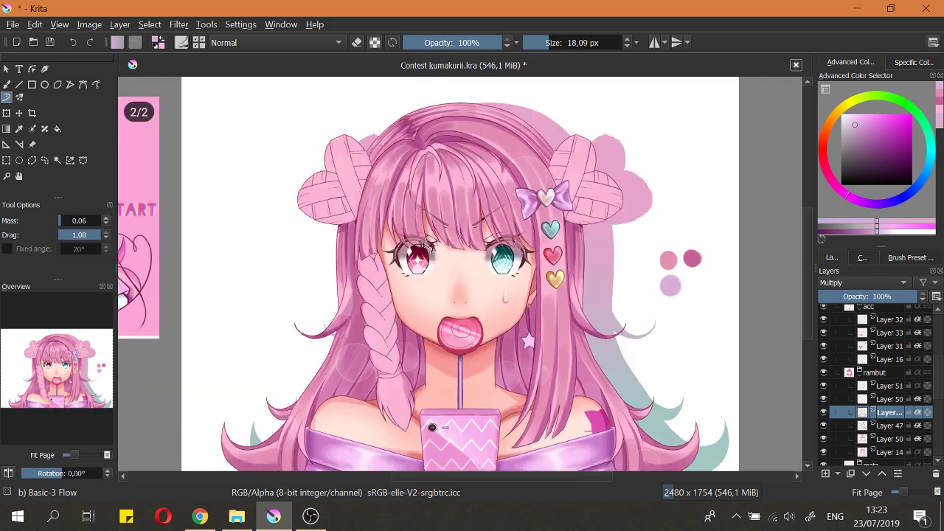
pyautogui.scroll(2, 424, 246)
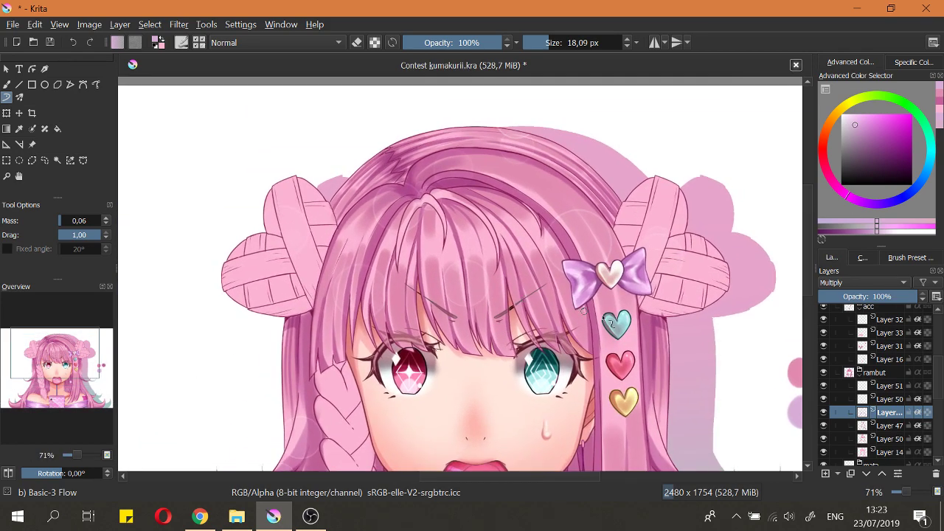
pyautogui.click(823, 417)
pyautogui.click(826, 418)
pyautogui.scroll(2, 423, 128)
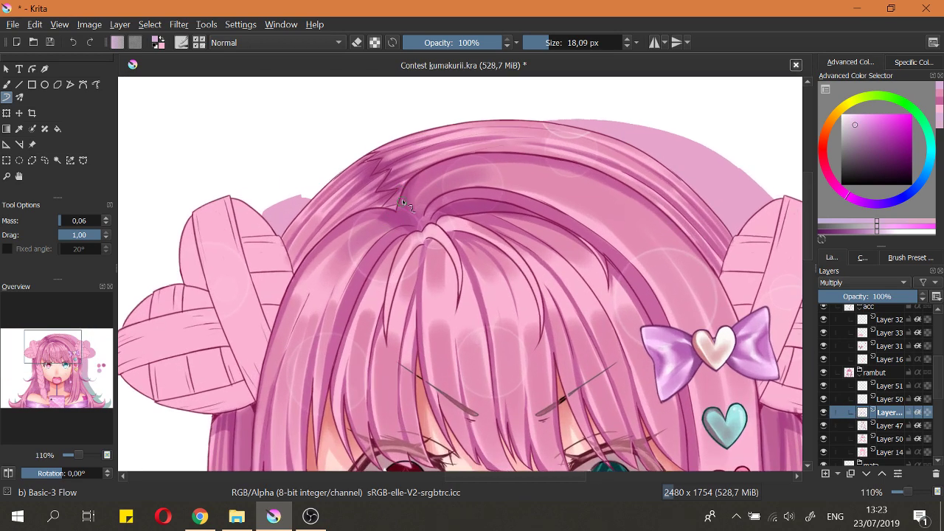
pyautogui.scroll(-5, 402, 218)
pyautogui.scroll(2, 407, 251)
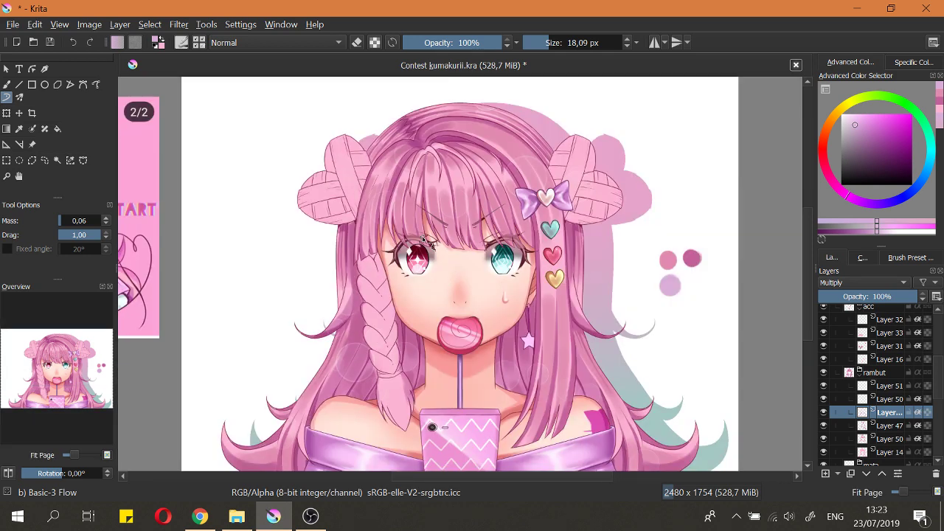
pyautogui.hotkey('ctrl', 's')
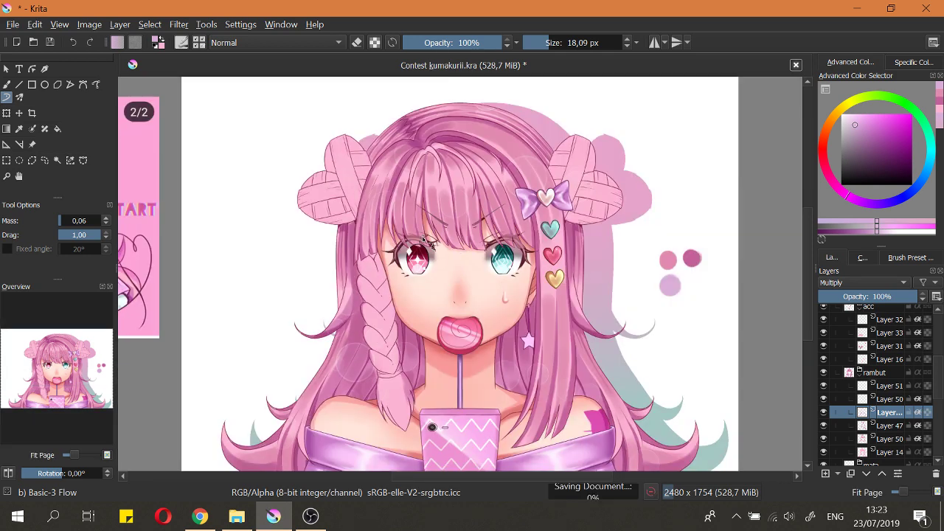
# Step: Examine the hair shading against the reference picture, hiding and showing the Layer 50 beneath Layer 47
pyautogui.scroll(-2, 381, 364)
pyautogui.scroll(4, 365, 318)
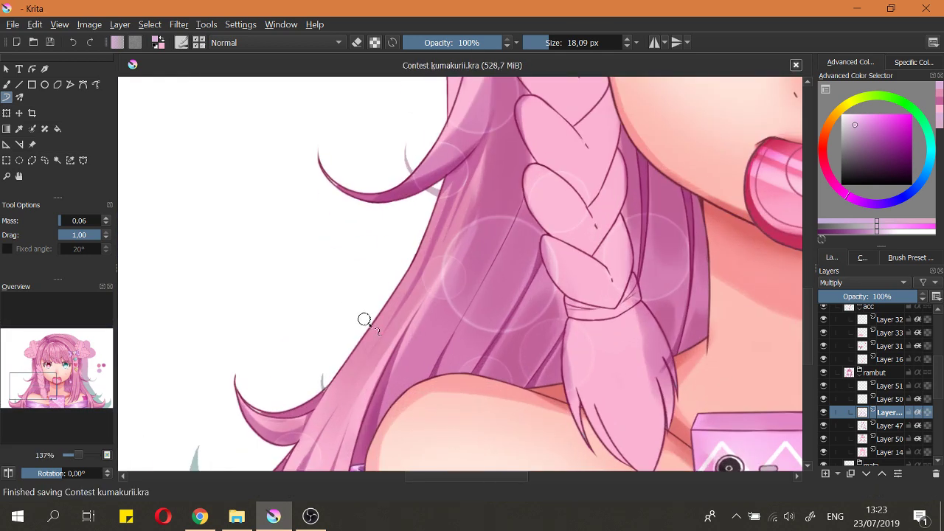
pyautogui.scroll(-3, 376, 319)
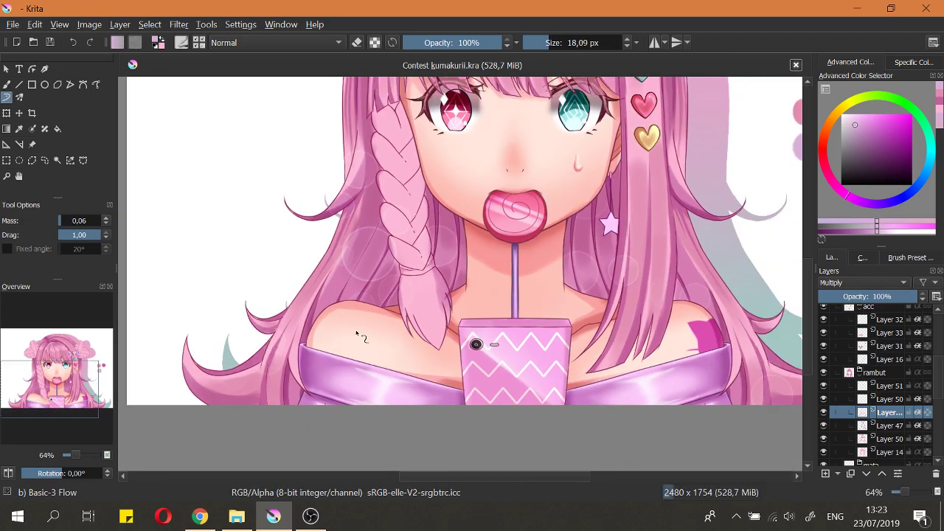
pyautogui.scroll(-1, 366, 332)
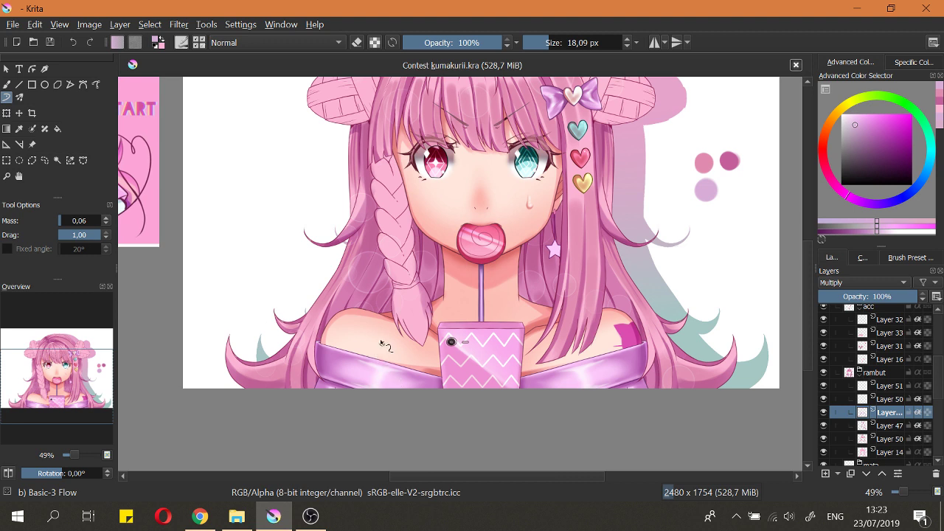
pyautogui.click(855, 440)
pyautogui.click(824, 439)
pyautogui.click(824, 440)
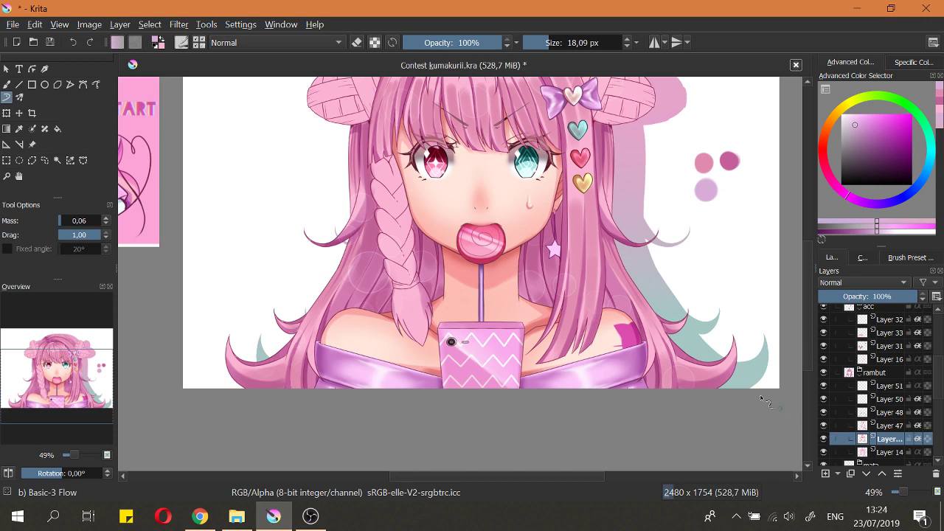
pyautogui.scroll(-2, 704, 405)
pyautogui.press('2')
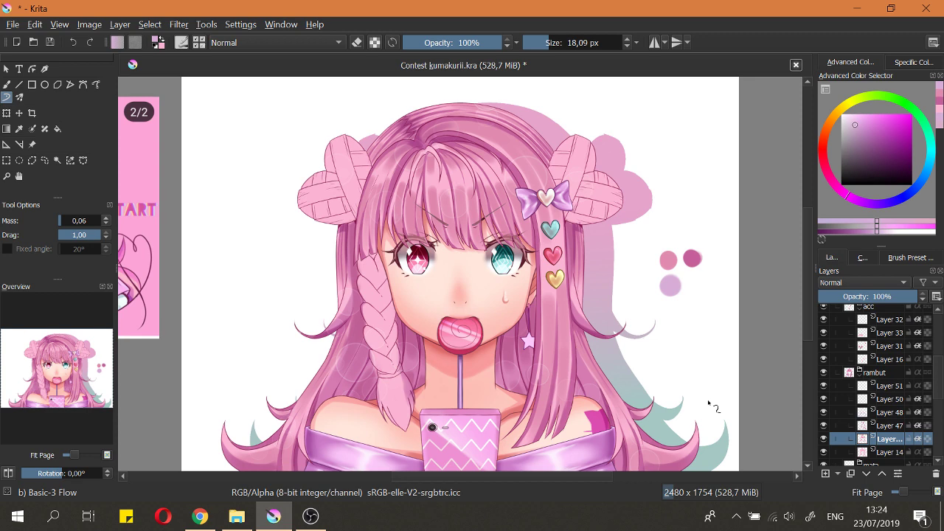
pyautogui.scroll(-1, 516, 289)
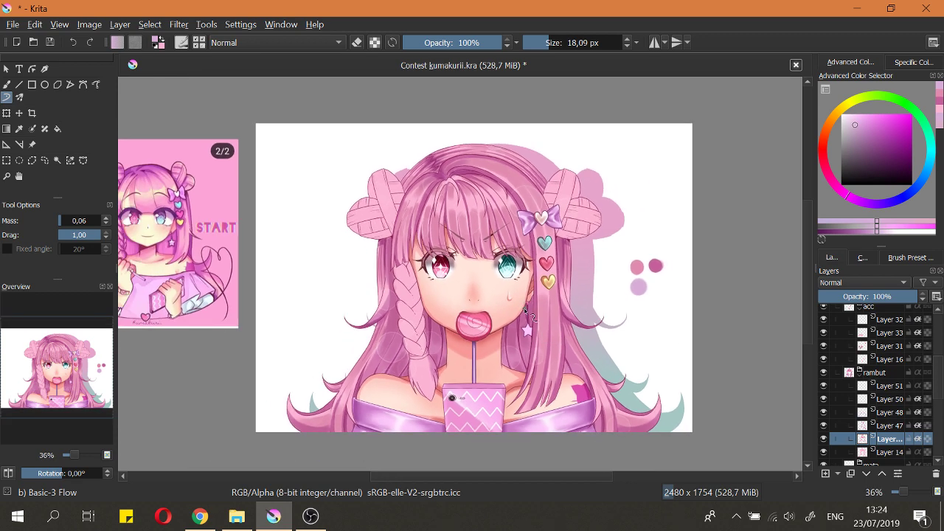
pyautogui.scroll(-1, 526, 311)
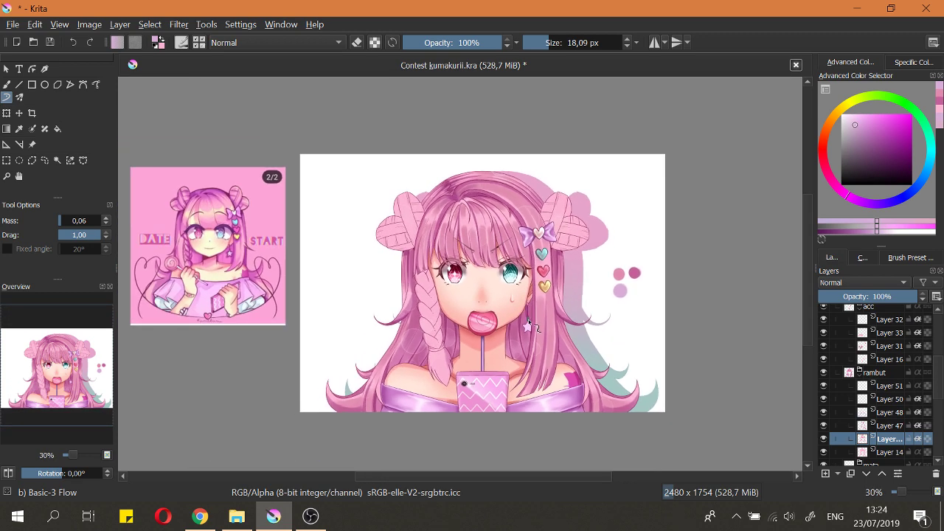
pyautogui.scroll(2, 526, 326)
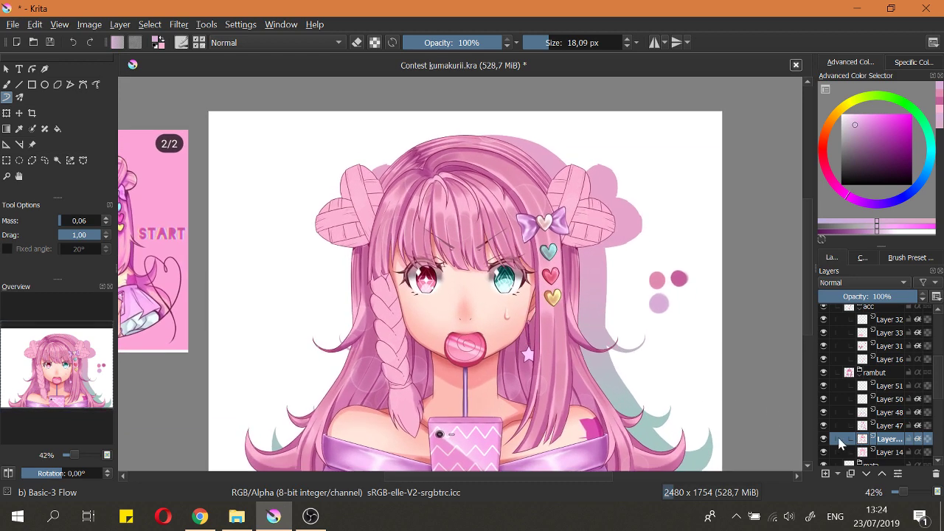
pyautogui.click(823, 439)
pyautogui.click(823, 439)
# Step: Turn on horizontal mirror painting and pick the dark pink from the swatches beside the figure
pyautogui.moveTo(542, 135); pyautogui.dragTo(652, 134)
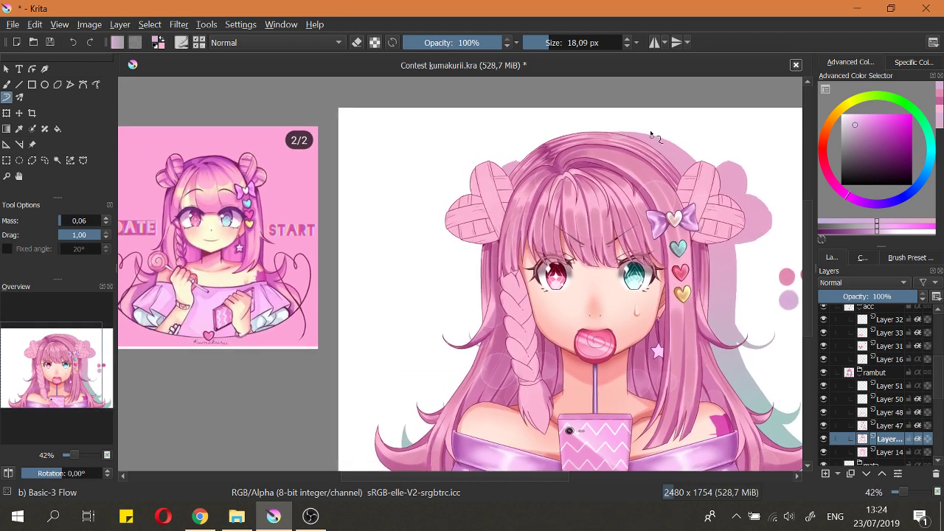
pyautogui.click(655, 42)
pyautogui.moveTo(665, 256); pyautogui.dragTo(555, 263)
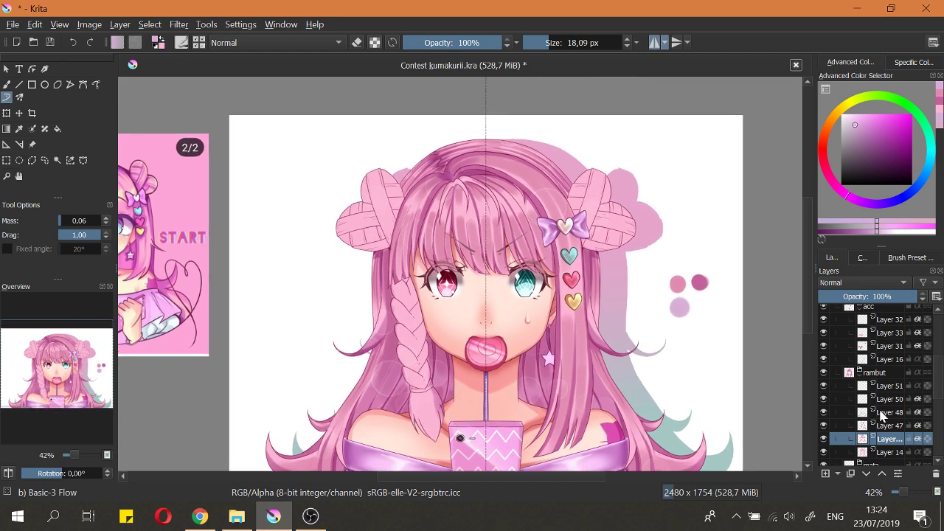
pyautogui.keyDown('ctrl'); pyautogui.click(699, 283); pyautogui.keyUp('ctrl')
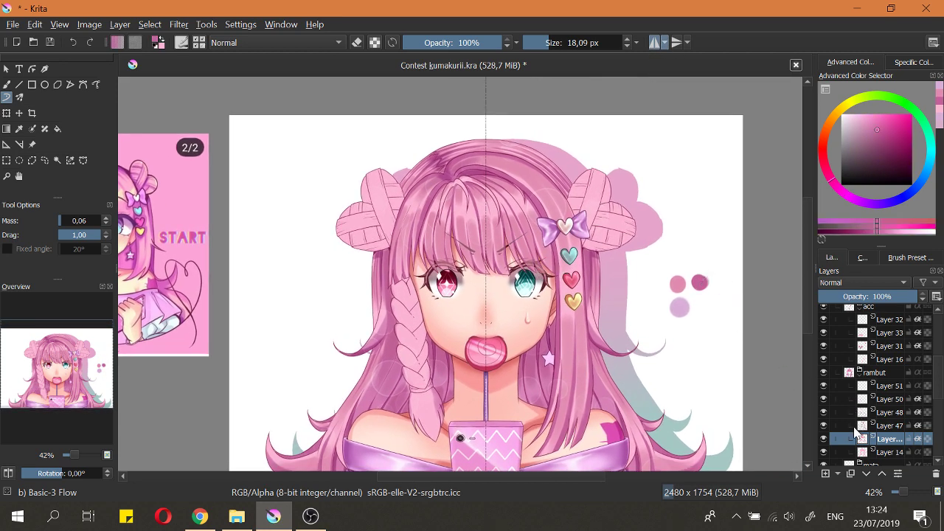
# Step: Compare Layer 48, the lower Layer 50 and Layer 47 by toggling their visibility, leaving Layer 47 active for painting
pyautogui.click(847, 413)
pyautogui.click(823, 412)
pyautogui.click(823, 412)
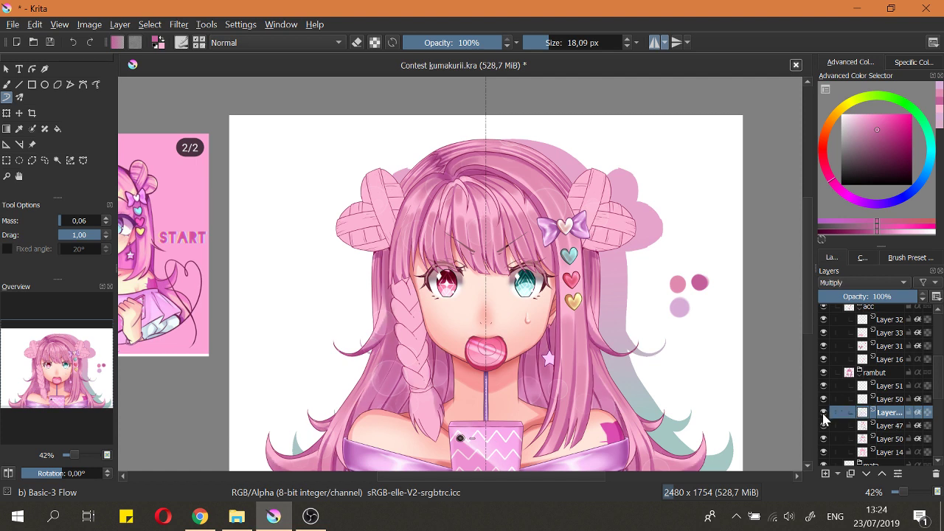
pyautogui.click(823, 439)
pyautogui.click(823, 439)
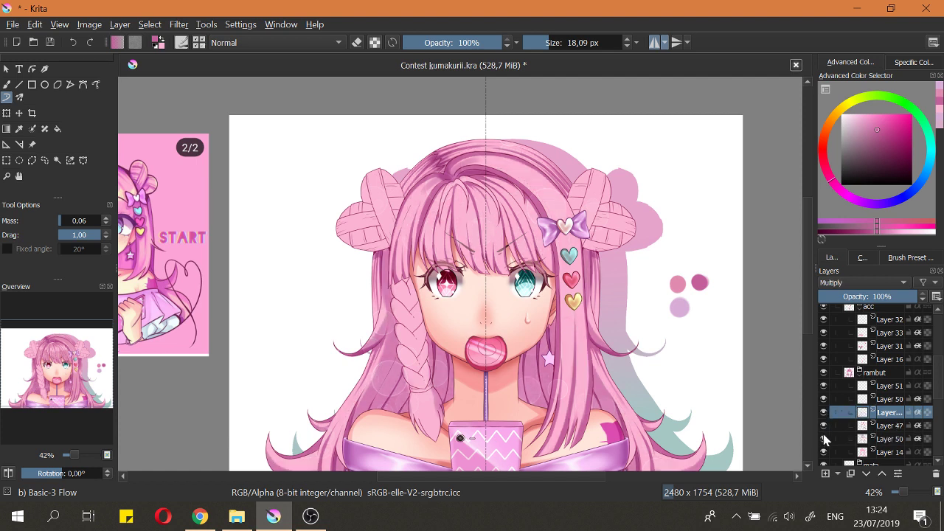
pyautogui.click(863, 425)
pyautogui.click(823, 425)
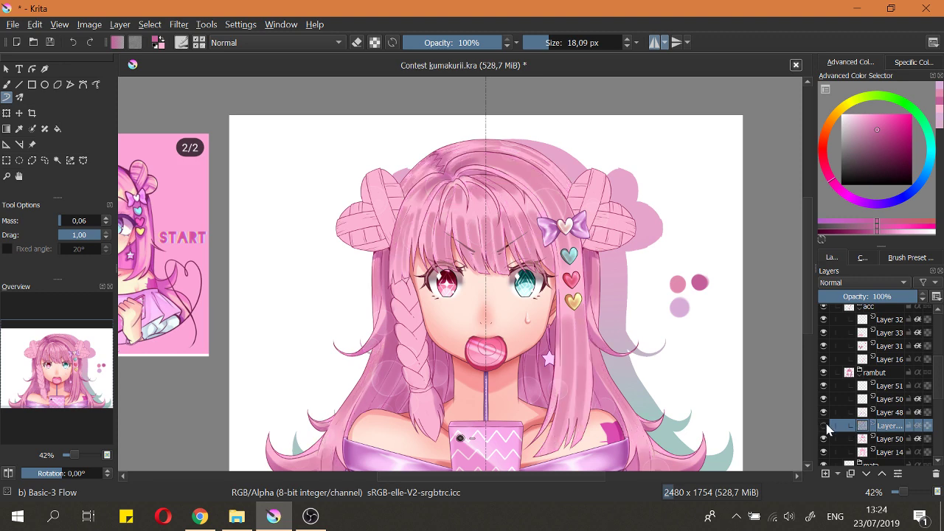
pyautogui.click(823, 425)
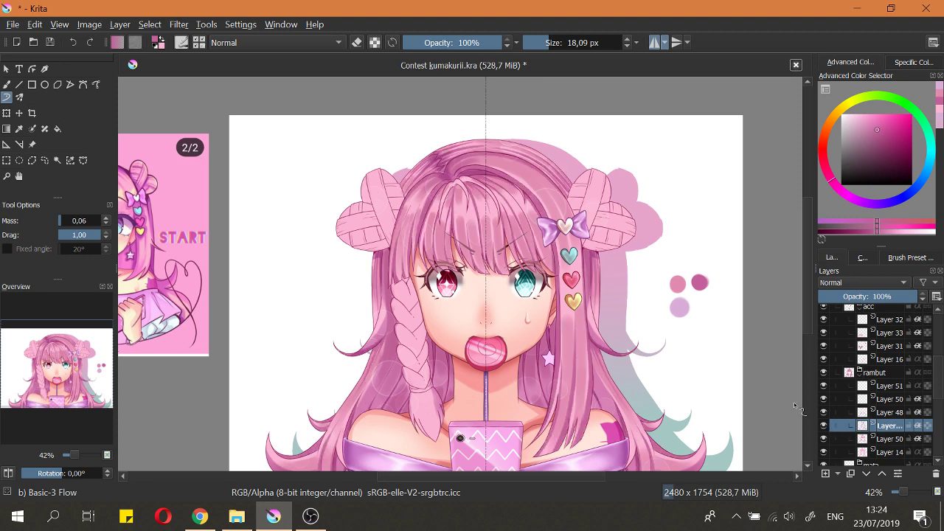
# Step: Paint a mirrored dark pink stroke of about 13 px down the outer edge of the hair bun's upright strip
pyautogui.scroll(3, 363, 180)
pyautogui.press('[')
pyautogui.moveTo(375, 170); pyautogui.dragTo(390, 227)
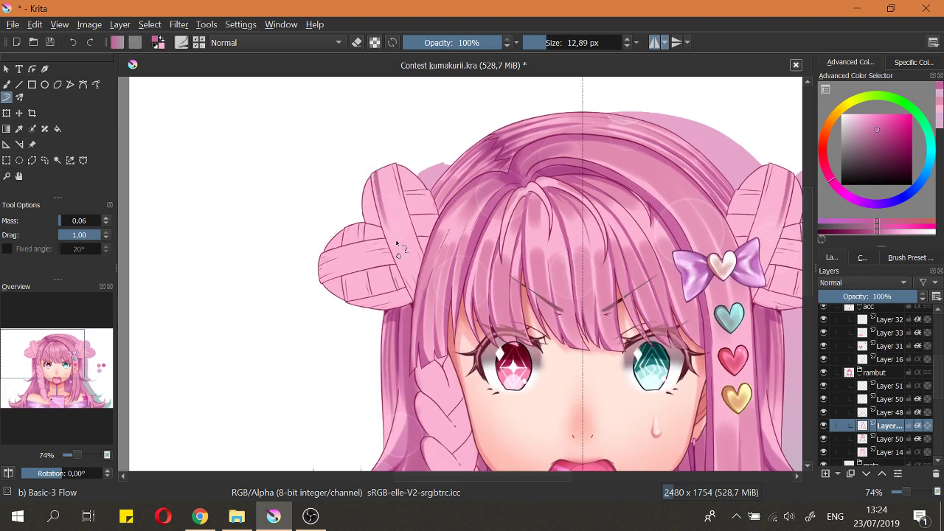
pyautogui.hotkey('ctrl', 'z')
pyautogui.moveTo(376, 174); pyautogui.dragTo(392, 236)
pyautogui.scroll(3, 374, 180)
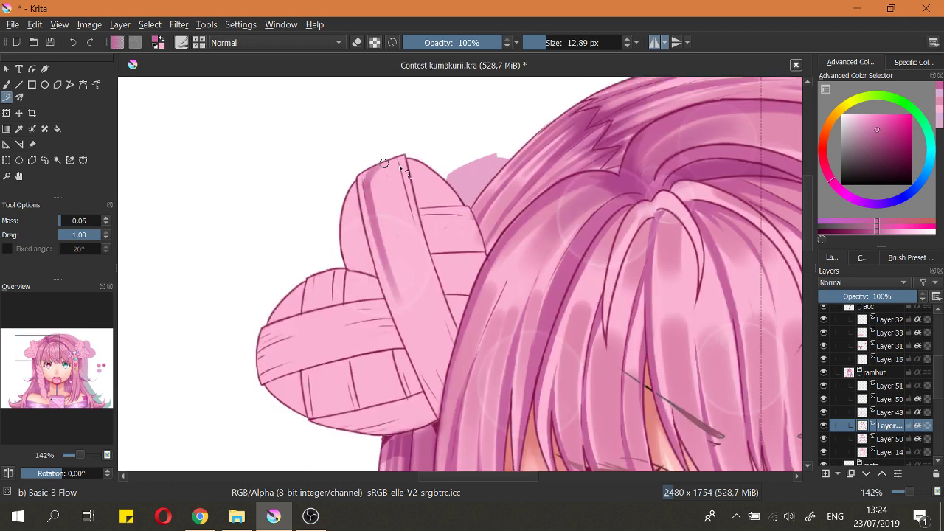
pyautogui.hotkey('ctrl', 'z')
# Step: Shade the tip and upper inner edge of the bun's upright strip in dark pink, cleaning it up with the eraser
pyautogui.moveTo(366, 177)
pyautogui.mouseDown()
pyautogui.moveTo(419, 161)
pyautogui.moveTo(383, 157)
pyautogui.moveTo(401, 193)
pyautogui.mouseUp()
pyautogui.moveTo(391, 158); pyautogui.dragTo(417, 221)
pyautogui.press('e')
pyautogui.moveTo(394, 155); pyautogui.dragTo(409, 189)
pyautogui.press('e')
pyautogui.press('e')
# Step: Erase along the outer-edge shading of the bun's upright strip to thin it, undoing the unsuitable passes
pyautogui.moveTo(386, 230); pyautogui.dragTo(439, 376)
pyautogui.hotkey('ctrl', 'z')
pyautogui.moveTo(371, 233); pyautogui.dragTo(417, 334)
pyautogui.hotkey('ctrl', 'z')
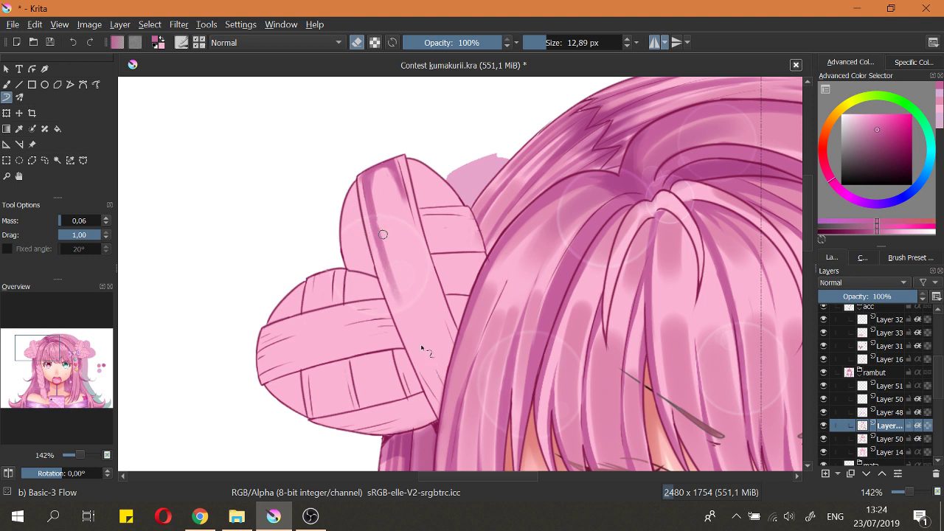
pyautogui.moveTo(383, 235)
pyautogui.mouseDown()
pyautogui.moveTo(430, 350)
pyautogui.moveTo(362, 229)
pyautogui.moveTo(405, 312)
pyautogui.mouseUp()
pyautogui.press('e')
# Step: Paint a thinner dark pink stroke of about 10 px down the inner edge of the bun's upright strip
pyautogui.moveTo(377, 212); pyautogui.dragTo(410, 303)
pyautogui.hotkey('ctrl', 'z')
pyautogui.moveTo(393, 259); pyautogui.dragTo(387, 259)
pyautogui.moveTo(374, 217)
pyautogui.mouseDown()
pyautogui.moveTo(386, 280)
pyautogui.moveTo(419, 338)
pyautogui.moveTo(377, 222)
pyautogui.moveTo(428, 345)
pyautogui.mouseUp()
pyautogui.hotkey('ctrl', 'z')
pyautogui.moveTo(398, 176)
pyautogui.mouseDown()
pyautogui.moveTo(417, 247)
pyautogui.moveTo(391, 156)
pyautogui.moveTo(424, 271)
pyautogui.mouseUp()
pyautogui.hotkey('ctrl', 'z')
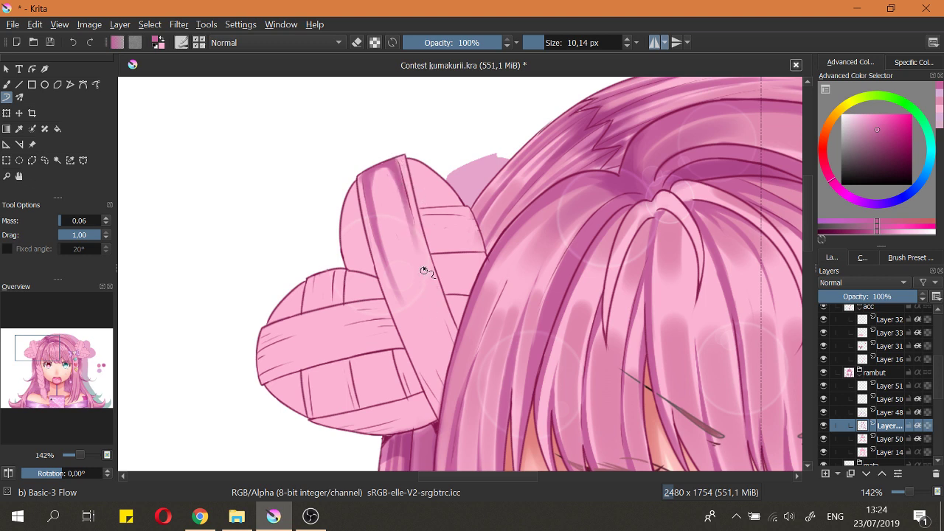
pyautogui.moveTo(404, 199)
pyautogui.mouseDown()
pyautogui.moveTo(442, 332)
pyautogui.moveTo(399, 216)
pyautogui.moveTo(430, 283)
pyautogui.mouseUp()
# Step: Thin the dark shading down the middle of the bun's upright strip with the eraser at about 10 px
pyautogui.press('e')
pyautogui.hotkey('ctrl', 'z')
pyautogui.hotkey('ctrl', 'shift', 'z')
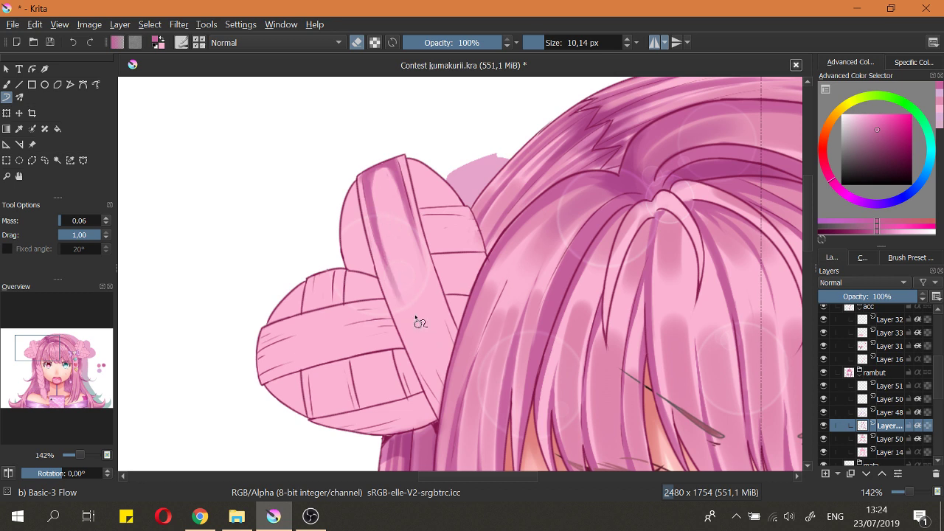
pyautogui.moveTo(377, 204)
pyautogui.mouseDown()
pyautogui.moveTo(398, 298)
pyautogui.moveTo(421, 348)
pyautogui.mouseUp()
# Step: Paint a dark pink stroke of about 9 px along the strip's lower outer edge and taper it with the eraser
pyautogui.press('[')
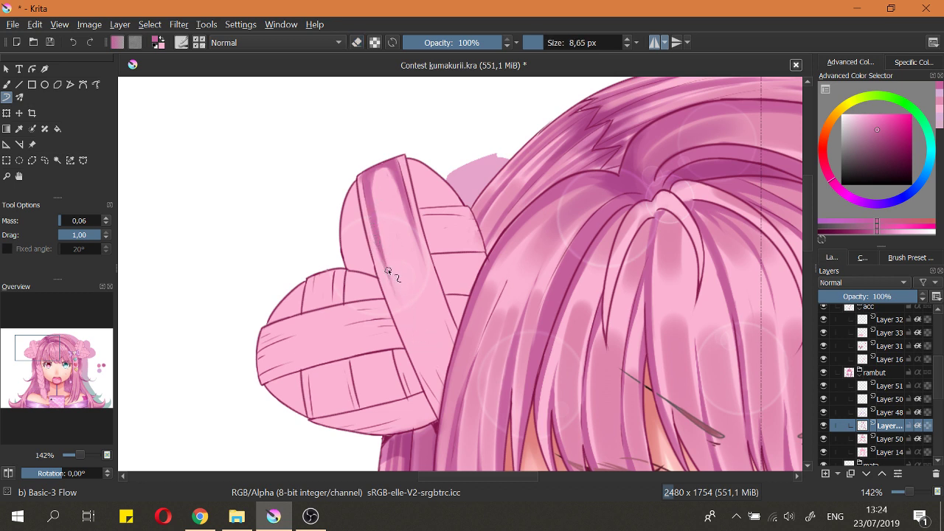
pyautogui.moveTo(404, 322); pyautogui.dragTo(438, 402)
pyautogui.hotkey('ctrl', 'z')
pyautogui.hotkey('ctrl', 'z')
pyautogui.press('e')
pyautogui.moveTo(402, 313); pyautogui.dragTo(426, 374)
pyautogui.hotkey('ctrl', 'z')
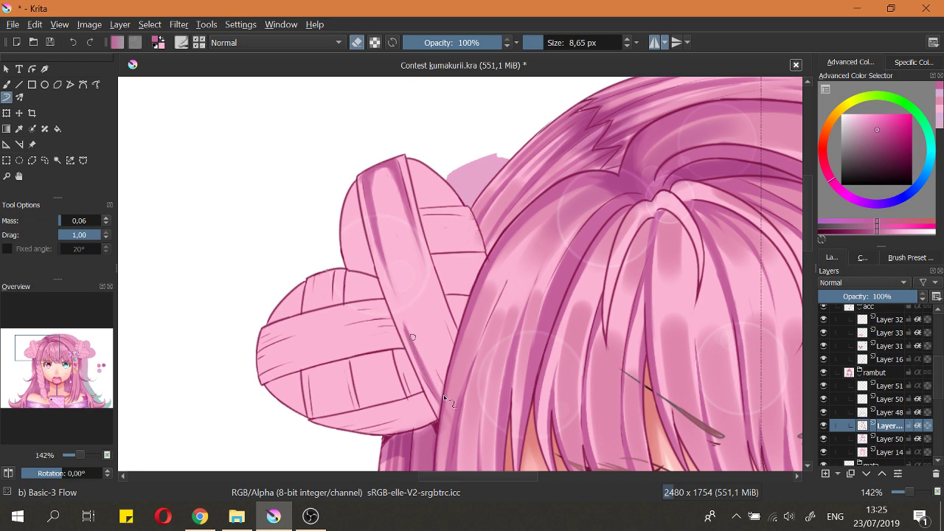
pyautogui.moveTo(406, 323); pyautogui.dragTo(433, 374)
pyautogui.moveTo(396, 323); pyautogui.dragTo(423, 381)
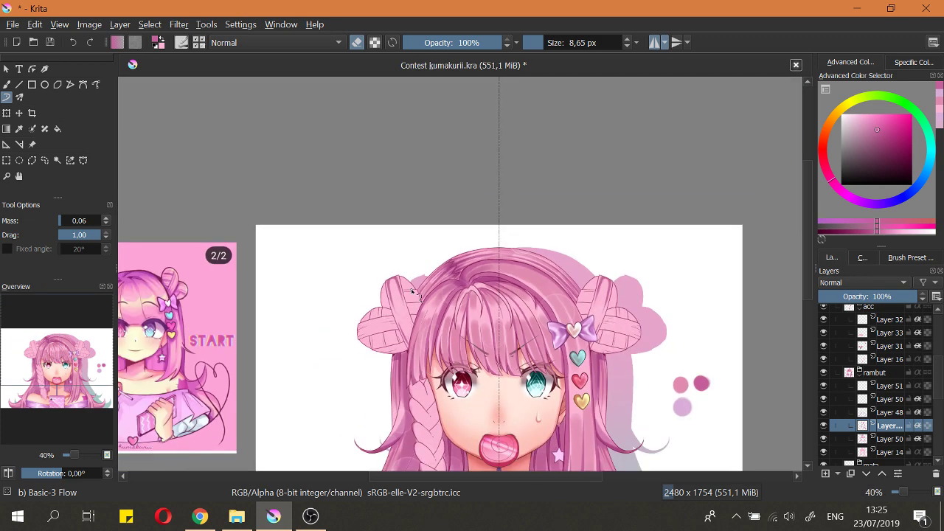
# Step: Add a fine dark pink stroke of about 7 px along the upper part of the bun's upright strip
pyautogui.scroll(5, 373, 245)
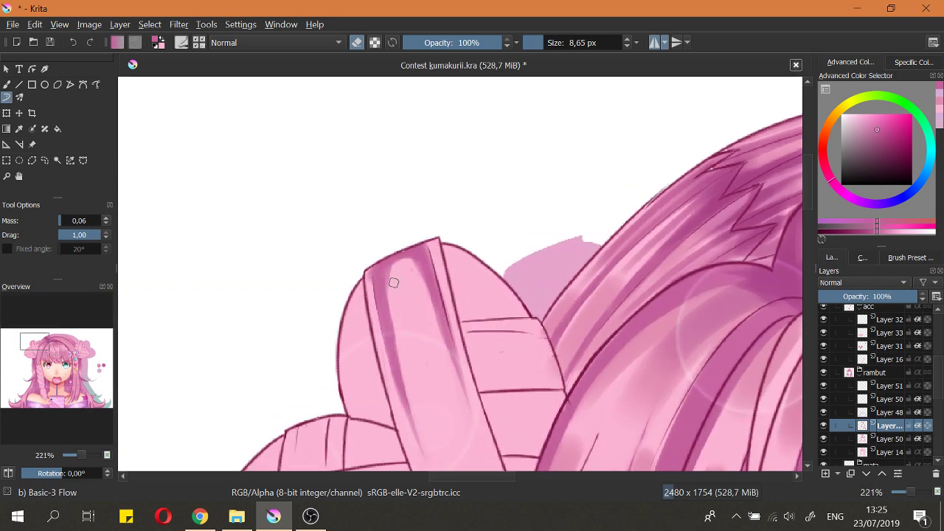
pyautogui.press('e')
pyautogui.press('e')
pyautogui.moveTo(402, 277)
pyautogui.mouseDown()
pyautogui.moveTo(402, 317)
pyautogui.moveTo(394, 273)
pyautogui.moveTo(418, 278)
pyautogui.moveTo(413, 320)
pyautogui.moveTo(401, 305)
pyautogui.moveTo(447, 483)
pyautogui.moveTo(412, 357)
pyautogui.moveTo(401, 288)
pyautogui.moveTo(418, 292)
pyautogui.moveTo(411, 268)
pyautogui.moveTo(422, 337)
pyautogui.moveTo(407, 296)
pyautogui.moveTo(444, 391)
pyautogui.mouseUp()
pyautogui.scroll(-3, 416, 343)
pyautogui.scroll(1, 419, 333)
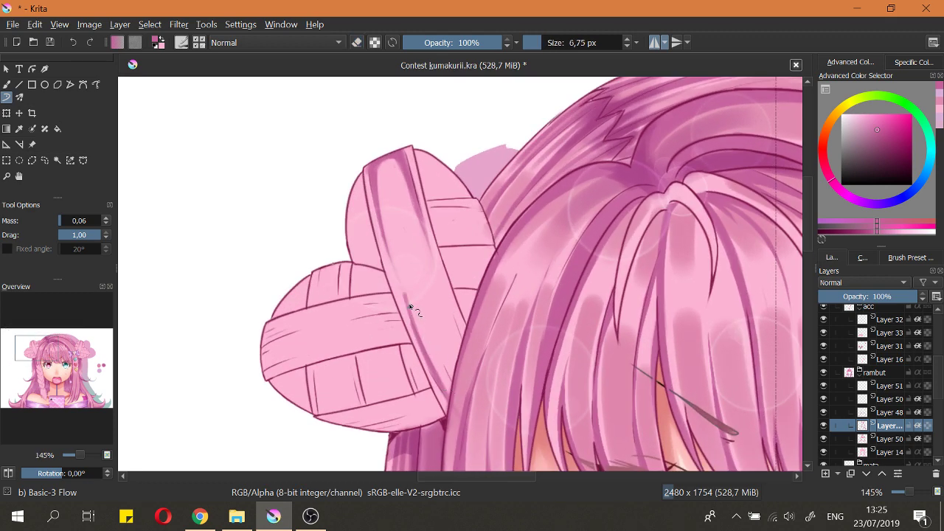
# Step: Undo the last stroke, repaint a dark pink line down the upright strip's lower outer edge, and taper it with the eraser
pyautogui.hotkey('ctrl', 'z')
pyautogui.moveTo(406, 298); pyautogui.dragTo(438, 382)
pyautogui.press('e')
pyautogui.moveTo(404, 299); pyautogui.dragTo(436, 362)
pyautogui.press('e')
# Step: Paint dark pink strokes of about 7 px along the upright strip's lower inner edge and thin them with the eraser
pyautogui.moveTo(440, 283); pyautogui.dragTo(469, 375)
pyautogui.hotkey('ctrl', 'z')
pyautogui.moveTo(441, 280); pyautogui.dragTo(464, 352)
pyautogui.moveTo(447, 308); pyautogui.dragTo(464, 357)
pyautogui.press('e')
pyautogui.moveTo(444, 285); pyautogui.dragTo(468, 351)
pyautogui.moveTo(437, 278); pyautogui.dragTo(465, 368)
pyautogui.press('e')
pyautogui.scroll(-5, 429, 235)
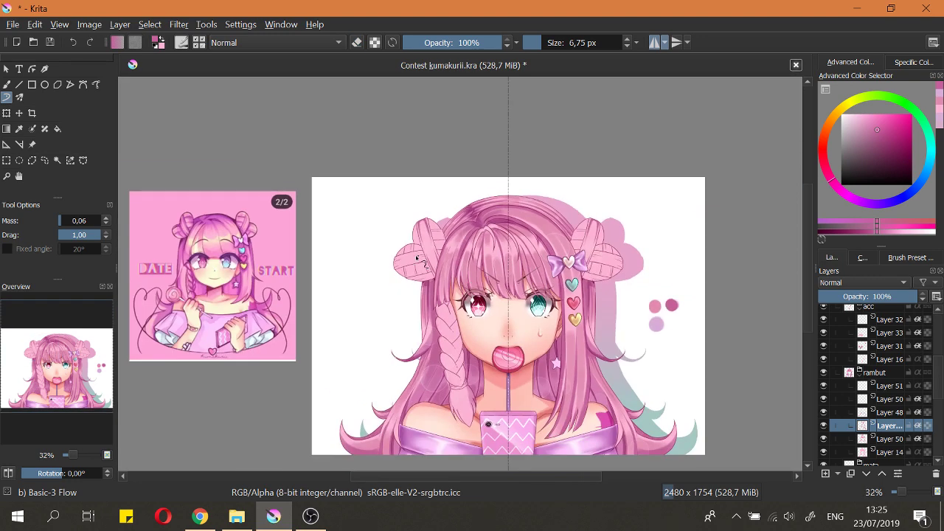
# Step: Add fine dark pink strands of about 7 px down the middle of the upright strip's lower end
pyautogui.scroll(4, 426, 264)
pyautogui.scroll(2, 452, 281)
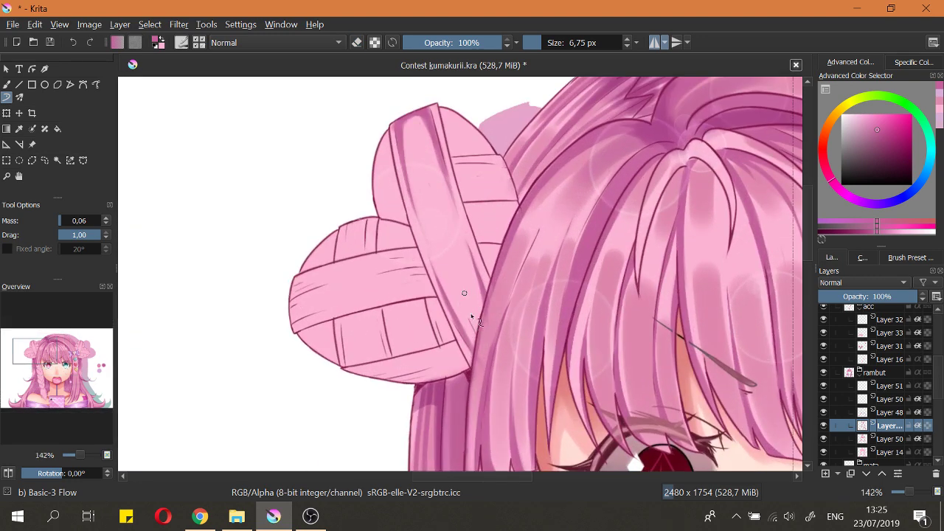
pyautogui.moveTo(462, 288); pyautogui.dragTo(481, 323)
pyautogui.hotkey('ctrl', 'z')
pyautogui.moveTo(460, 290)
pyautogui.mouseDown()
pyautogui.moveTo(482, 346)
pyautogui.moveTo(485, 334)
pyautogui.mouseUp()
pyautogui.moveTo(457, 286); pyautogui.dragTo(484, 340)
pyautogui.moveTo(457, 287)
pyautogui.mouseDown()
pyautogui.moveTo(483, 342)
pyautogui.moveTo(454, 276)
pyautogui.mouseUp()
pyautogui.press('e')
pyautogui.scroll(-5, 452, 276)
pyautogui.scroll(-2, 493, 252)
pyautogui.scroll(4, 476, 251)
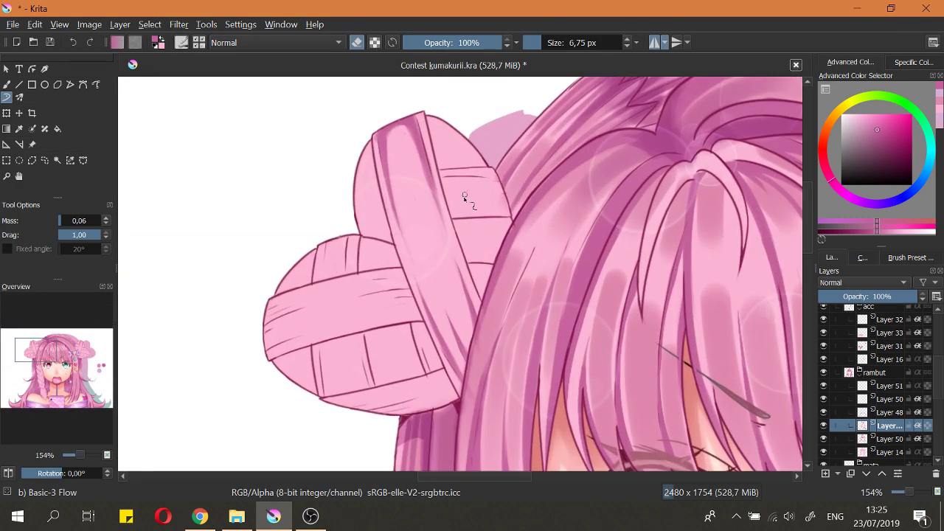
# Step: Deepen the upper outer edge of the bun's upright strip with dark pink strokes of about 7 px, redoing unsatisfactory ones
pyautogui.scroll(-4, 464, 196)
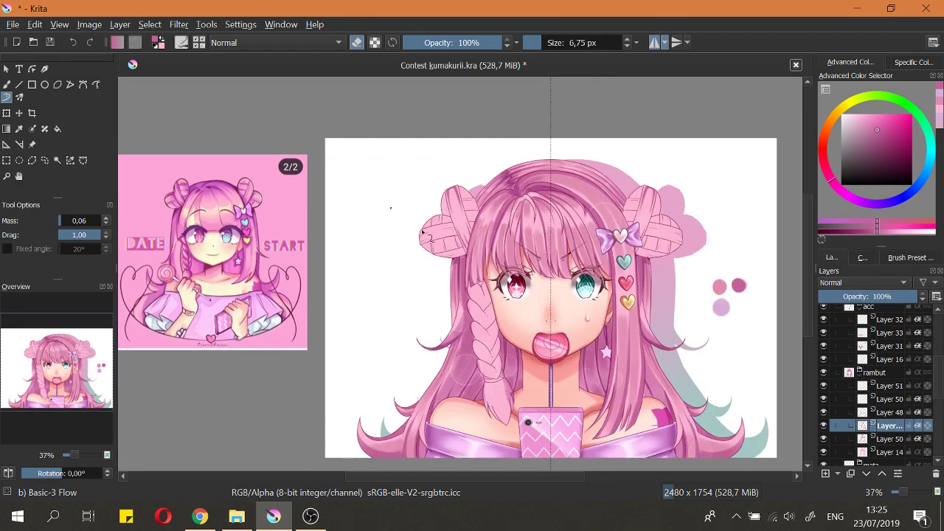
pyautogui.scroll(5, 422, 233)
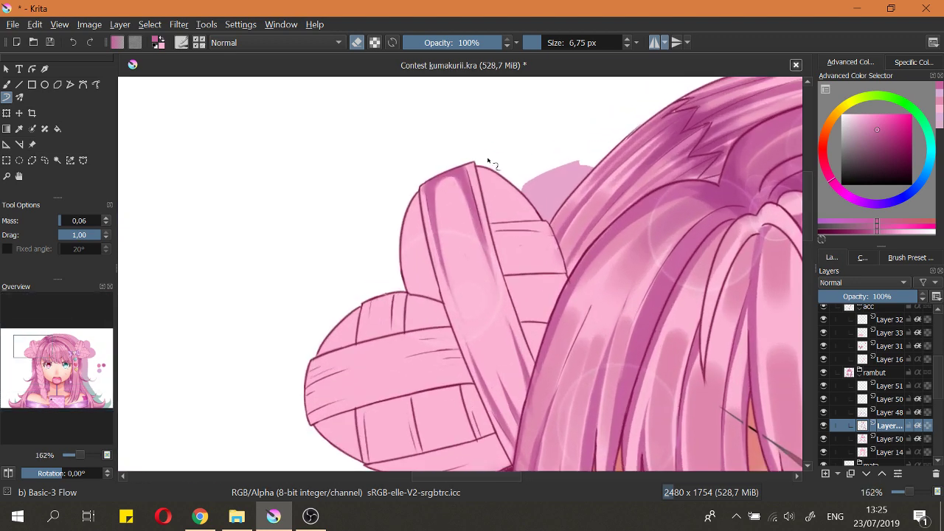
pyautogui.press('e')
pyautogui.scroll(-2, 487, 215)
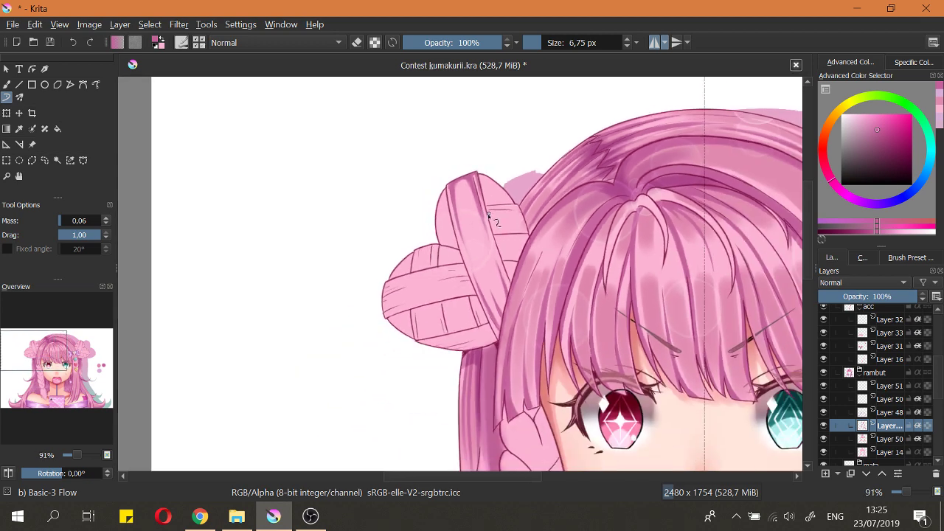
pyautogui.scroll(2, 459, 205)
pyautogui.moveTo(435, 176); pyautogui.dragTo(451, 245)
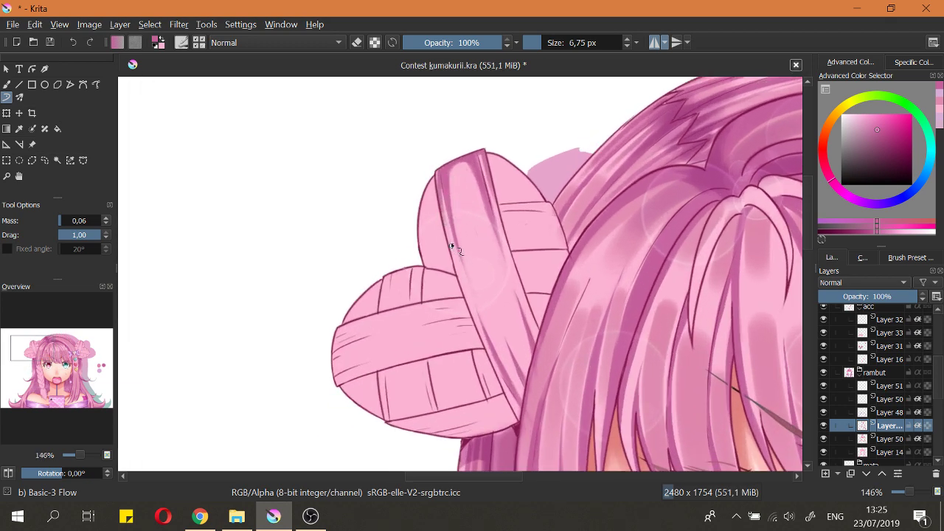
pyautogui.moveTo(438, 168); pyautogui.dragTo(445, 210)
pyautogui.moveTo(455, 269); pyautogui.dragTo(453, 266)
pyautogui.hotkey('ctrl', 'z')
pyautogui.moveTo(439, 171)
pyautogui.mouseDown()
pyautogui.moveTo(440, 229)
pyautogui.moveTo(455, 280)
pyautogui.mouseUp()
pyautogui.hotkey('ctrl', 'z')
pyautogui.moveTo(438, 174); pyautogui.dragTo(453, 255)
pyautogui.moveTo(441, 216)
pyautogui.mouseDown()
pyautogui.moveTo(473, 254)
pyautogui.moveTo(481, 286)
pyautogui.moveTo(495, 205)
pyautogui.moveTo(509, 244)
pyautogui.mouseUp()
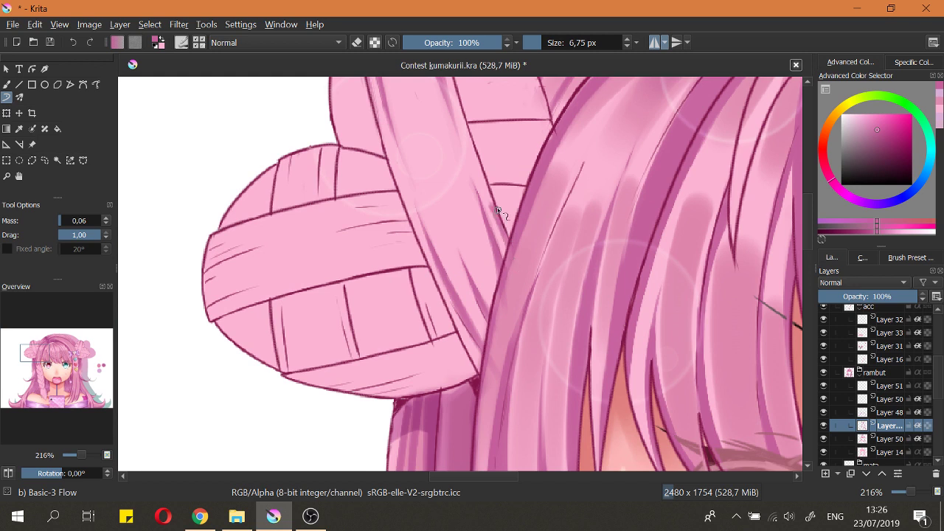
# Step: Undo the last stroke, then shade the strip's lower inner edge beside the hair in dark pink and trim it with the eraser
pyautogui.hotkey('ctrl', 'z')
pyautogui.moveTo(495, 206); pyautogui.dragTo(514, 265)
pyautogui.press('e')
pyautogui.press('e')
pyautogui.moveTo(507, 274)
pyautogui.mouseDown()
pyautogui.moveTo(506, 222)
pyautogui.moveTo(488, 357)
pyautogui.mouseUp()
pyautogui.press('e')
pyautogui.moveTo(503, 240); pyautogui.dragTo(489, 357)
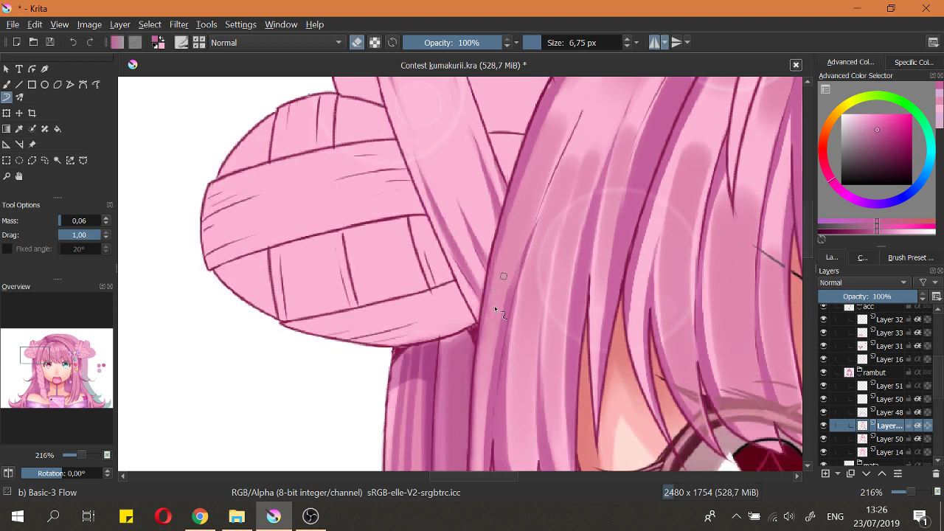
# Step: Paint short dark pink strokes at the upright strip's bottom tip and undo the last one
pyautogui.press('e')
pyautogui.moveTo(480, 317); pyautogui.dragTo(498, 357)
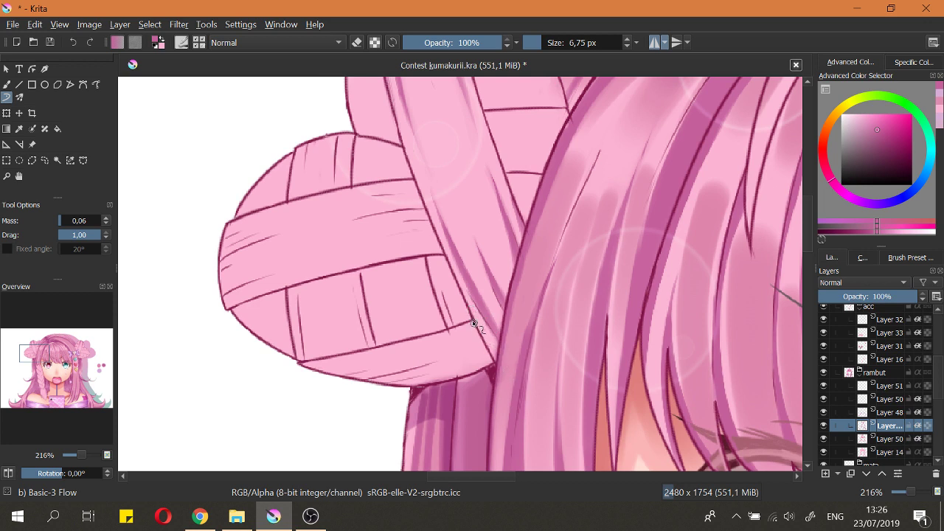
pyautogui.moveTo(474, 323); pyautogui.dragTo(507, 372)
pyautogui.moveTo(462, 289)
pyautogui.mouseDown()
pyautogui.moveTo(481, 323)
pyautogui.moveTo(474, 309)
pyautogui.moveTo(493, 299)
pyautogui.moveTo(509, 322)
pyautogui.mouseUp()
pyautogui.hotkey('ctrl', 'z')
pyautogui.press('e')
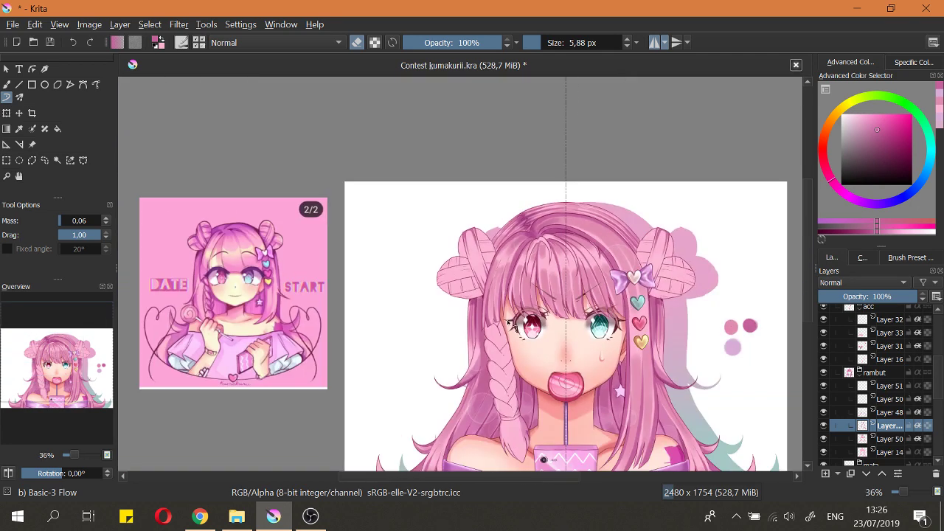
# Step: Check the shaded hair buns from several canvas angles and save the drawing
pyautogui.moveTo(501, 255); pyautogui.dragTo(481, 192)
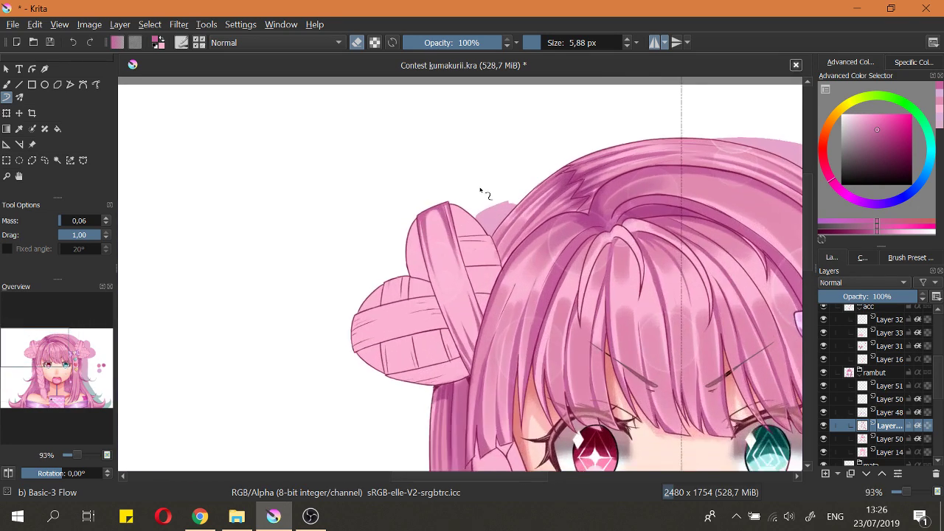
pyautogui.press('e')
pyautogui.moveTo(513, 218)
pyautogui.mouseDown()
pyautogui.moveTo(550, 251)
pyautogui.moveTo(546, 288)
pyautogui.mouseUp()
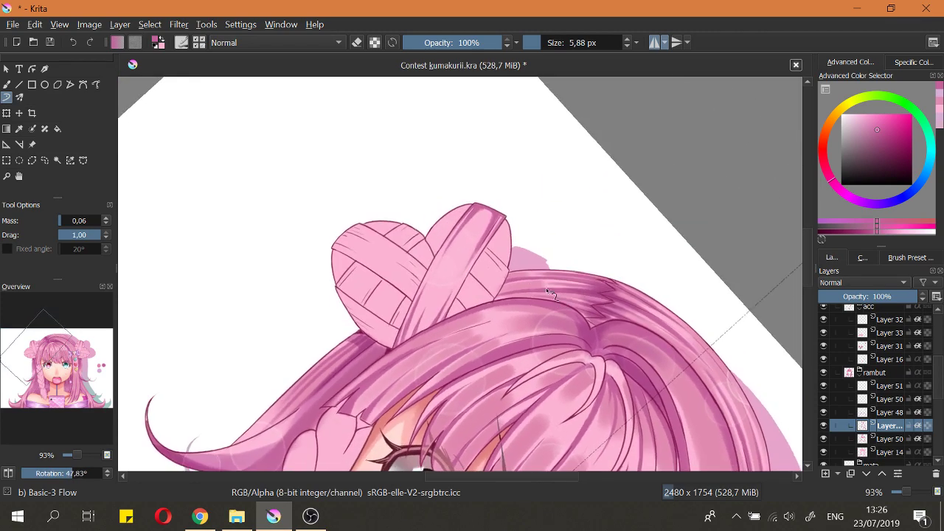
pyautogui.moveTo(501, 249)
pyautogui.mouseDown()
pyautogui.moveTo(481, 220)
pyautogui.moveTo(514, 264)
pyautogui.moveTo(447, 190)
pyautogui.mouseUp()
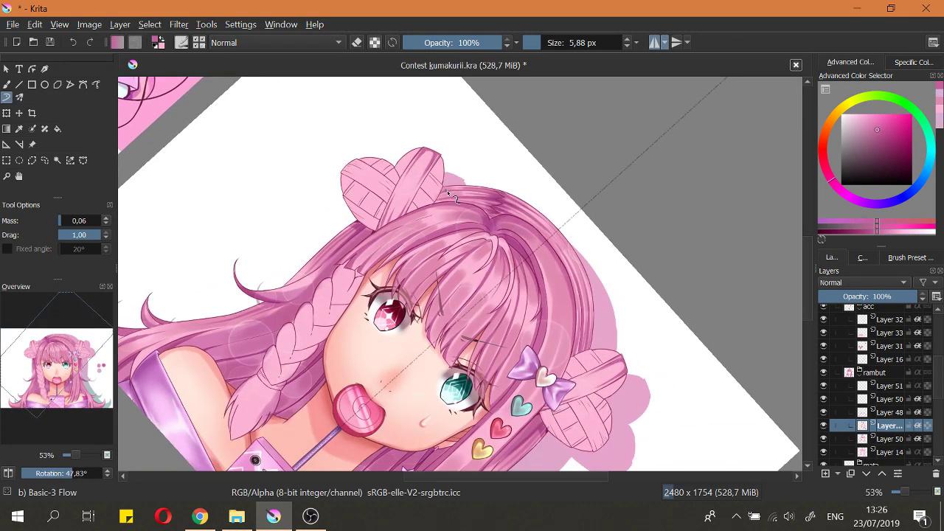
pyautogui.press('6')
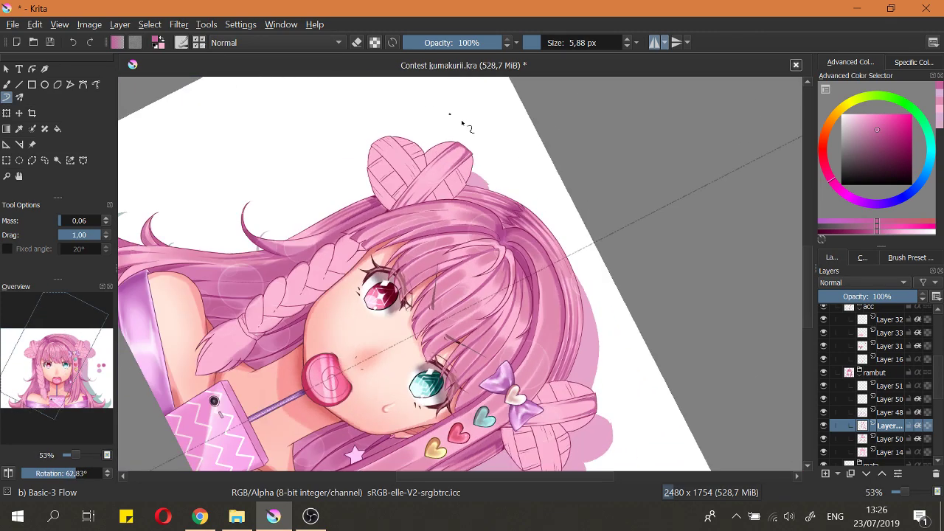
pyautogui.press('5')
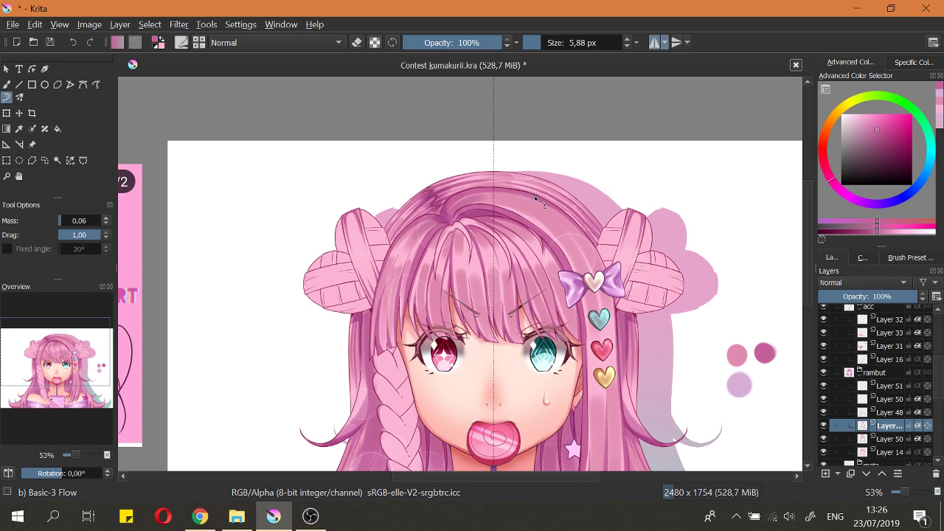
pyautogui.scroll(-2, 536, 199)
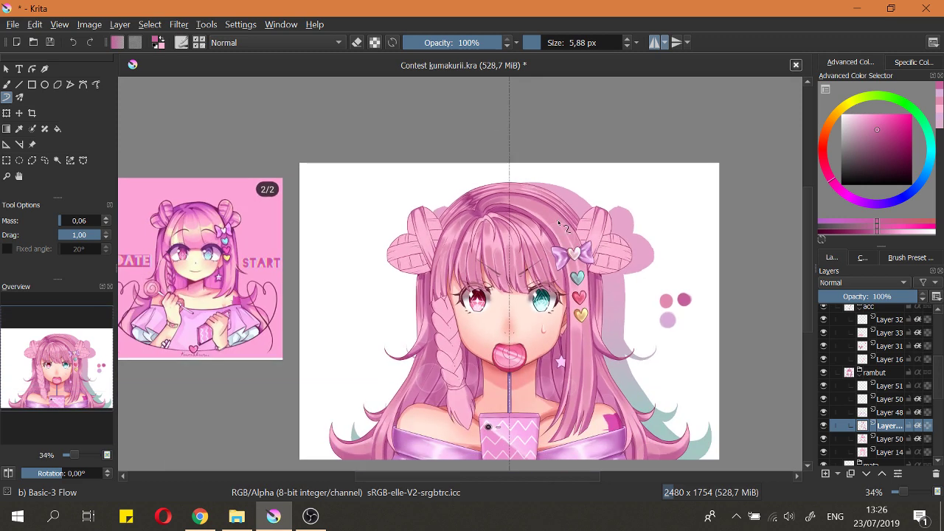
pyautogui.hotkey('ctrl', 's')
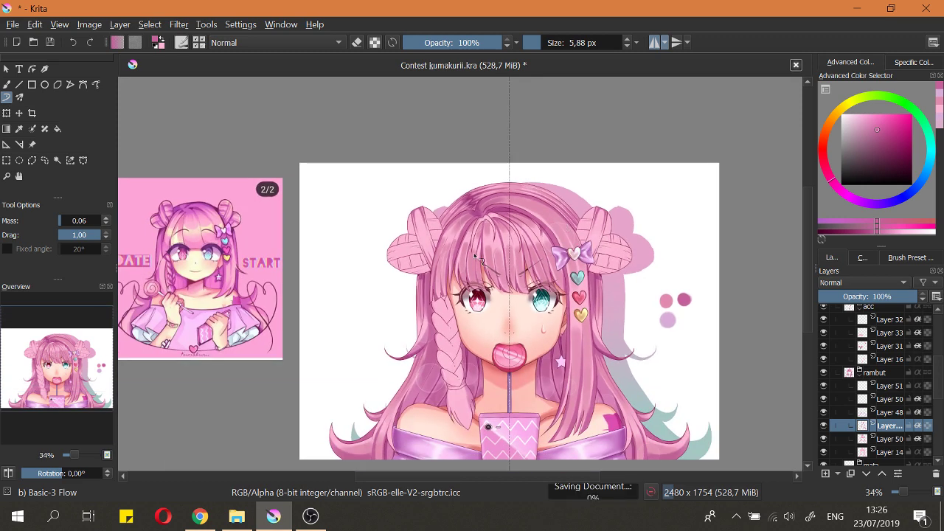
# Step: Paint two dark pink strokes of about 12 px down the woven panel below the bun's crosswise band and save the drawing
pyautogui.scroll(2, 474, 255)
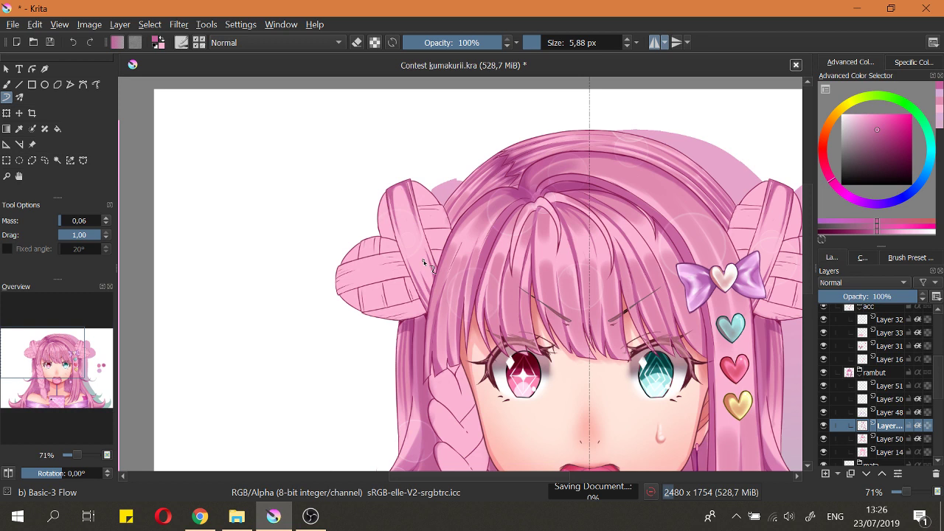
pyautogui.scroll(2, 369, 259)
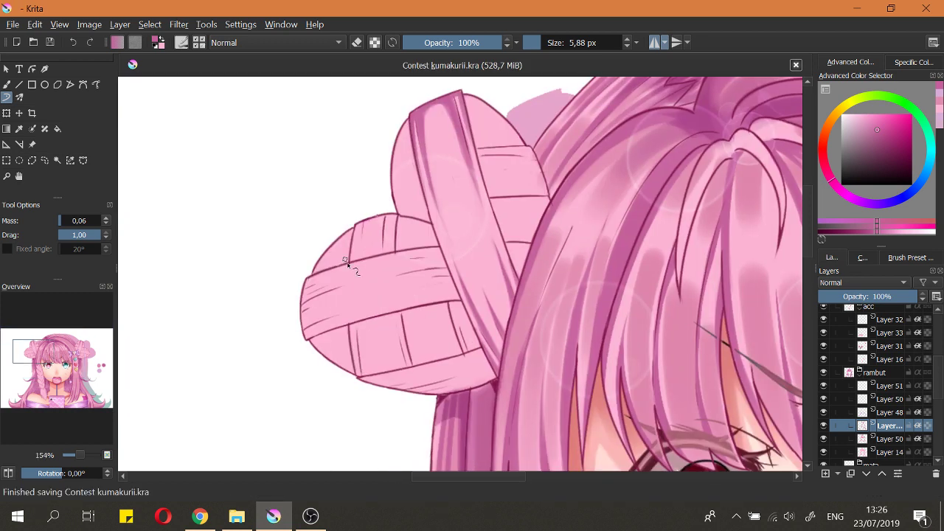
pyautogui.press(']')
pyautogui.moveTo(358, 319); pyautogui.dragTo(363, 373)
pyautogui.moveTo(393, 315); pyautogui.dragTo(401, 363)
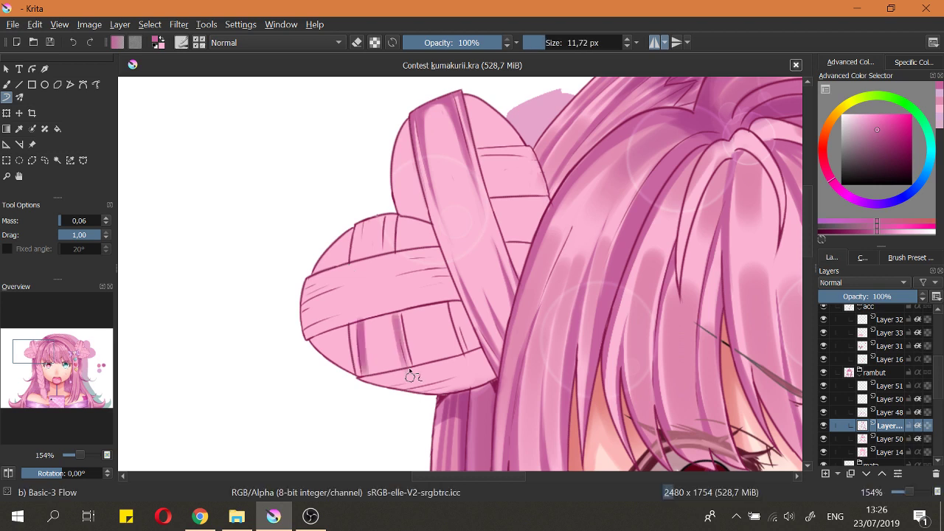
pyautogui.press('2')
pyautogui.hotkey('ctrl', 's')
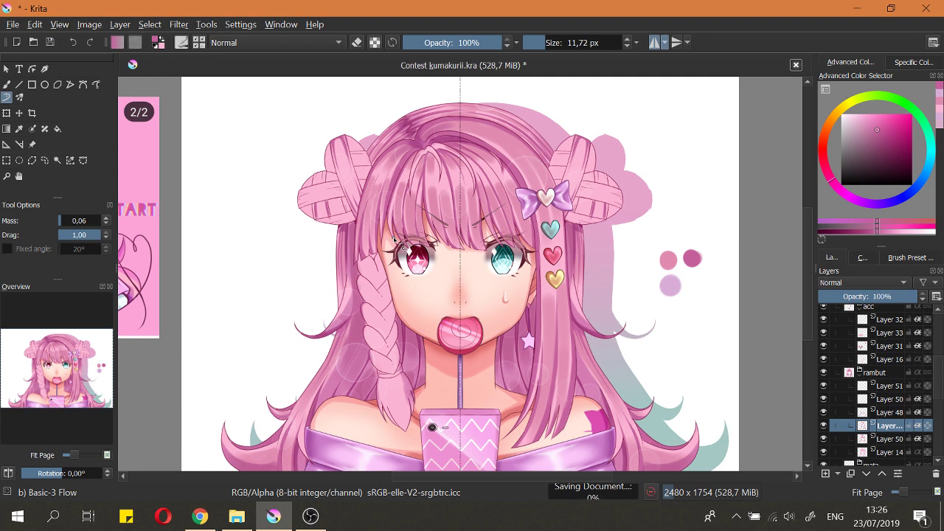
# Step: Paint two matching dark pink strokes of about 12 px down the woven panel above the bun's crosswise band
pyautogui.scroll(5, 323, 208)
pyautogui.press('e')
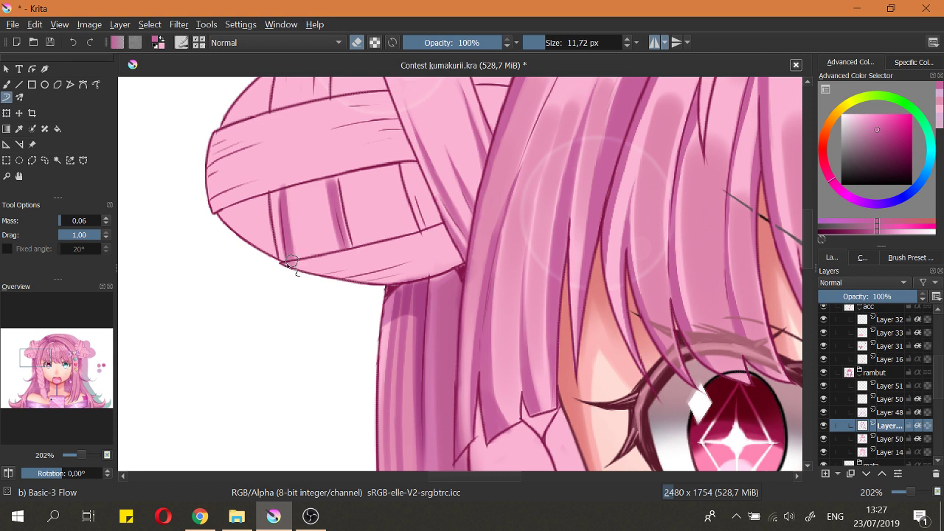
pyautogui.press('e')
pyautogui.moveTo(291, 261); pyautogui.dragTo(317, 363)
pyautogui.moveTo(310, 164); pyautogui.dragTo(305, 210)
pyautogui.moveTo(339, 156); pyautogui.dragTo(337, 176)
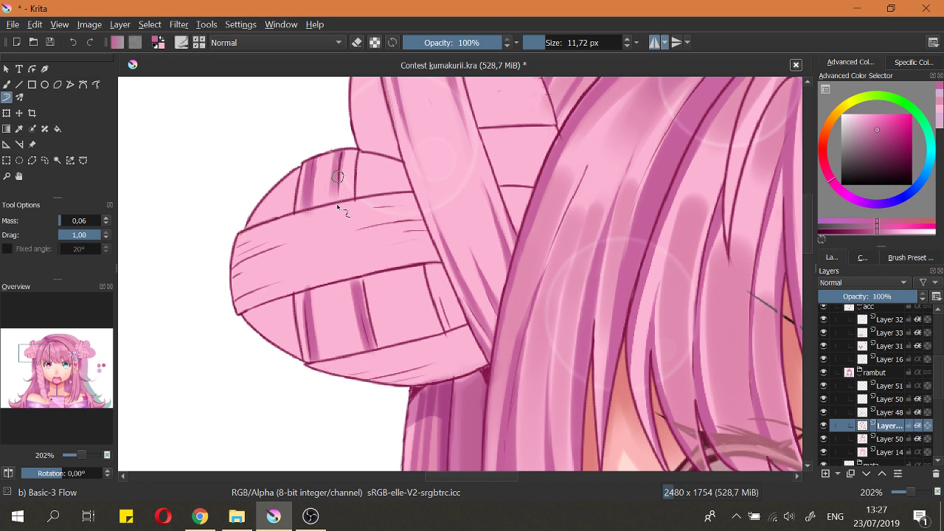
pyautogui.moveTo(338, 193); pyautogui.dragTo(327, 148)
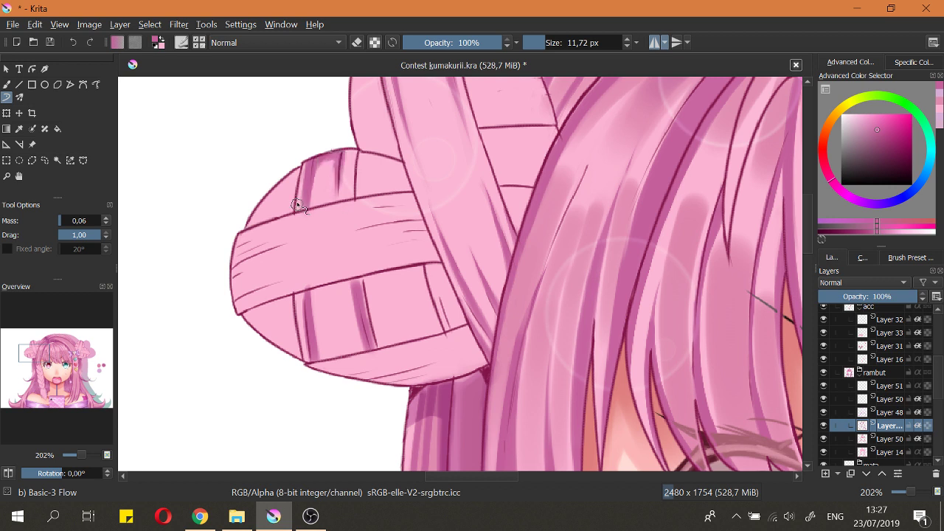
# Step: Refine the first stroke in the panel above the crosswise band with a smaller brush of about 7 px
pyautogui.press('e')
pyautogui.press('e')
pyautogui.moveTo(314, 173)
pyautogui.mouseDown()
pyautogui.moveTo(306, 215)
pyautogui.moveTo(305, 177)
pyautogui.mouseUp()
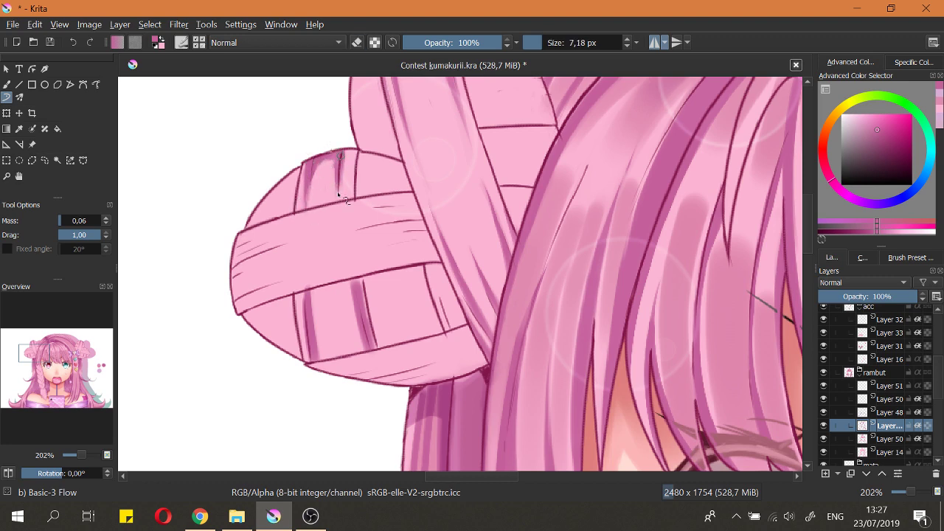
pyautogui.press('2')
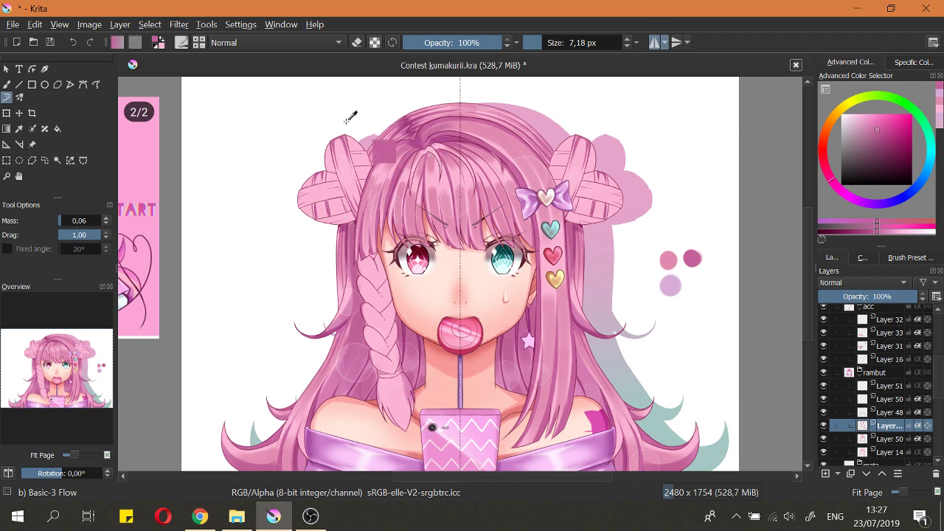
# Step: Build up both dark pink strokes and the top edge of the panel above the crosswise band at about 7.5 px
pyautogui.scroll(6, 354, 185)
pyautogui.moveTo(301, 227)
pyautogui.mouseDown()
pyautogui.moveTo(319, 220)
pyautogui.moveTo(311, 297)
pyautogui.moveTo(296, 262)
pyautogui.moveTo(304, 228)
pyautogui.moveTo(321, 217)
pyautogui.mouseUp()
pyautogui.press('e')
pyautogui.press('e')
pyautogui.moveTo(330, 204); pyautogui.dragTo(325, 293)
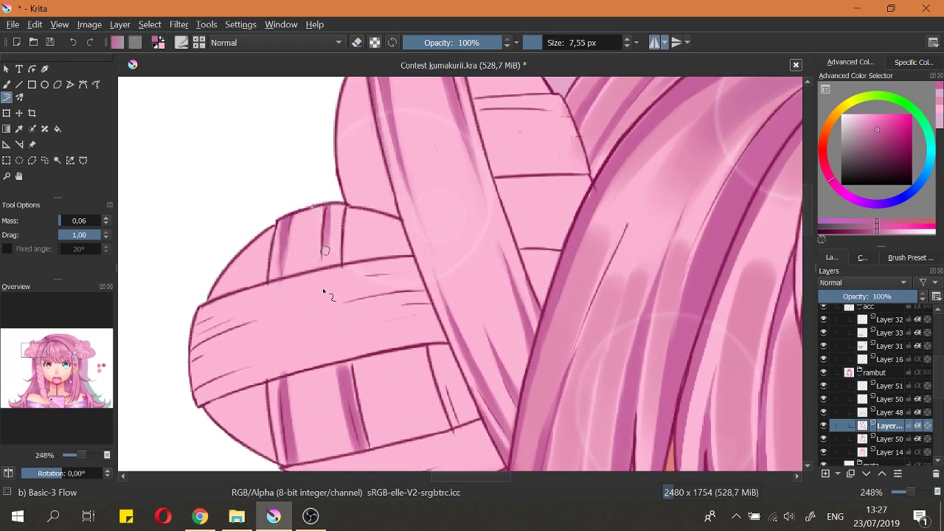
pyautogui.moveTo(330, 205)
pyautogui.mouseDown()
pyautogui.moveTo(324, 282)
pyautogui.moveTo(329, 266)
pyautogui.mouseUp()
pyautogui.moveTo(327, 221); pyautogui.dragTo(324, 259)
pyautogui.moveTo(331, 201); pyautogui.dragTo(326, 282)
pyautogui.moveTo(339, 203); pyautogui.dragTo(287, 220)
# Step: Thin the inner sides of both strokes in the panel above the crosswise band with the eraser at about 7.5 px
pyautogui.press('e')
pyautogui.moveTo(347, 209); pyautogui.dragTo(335, 272)
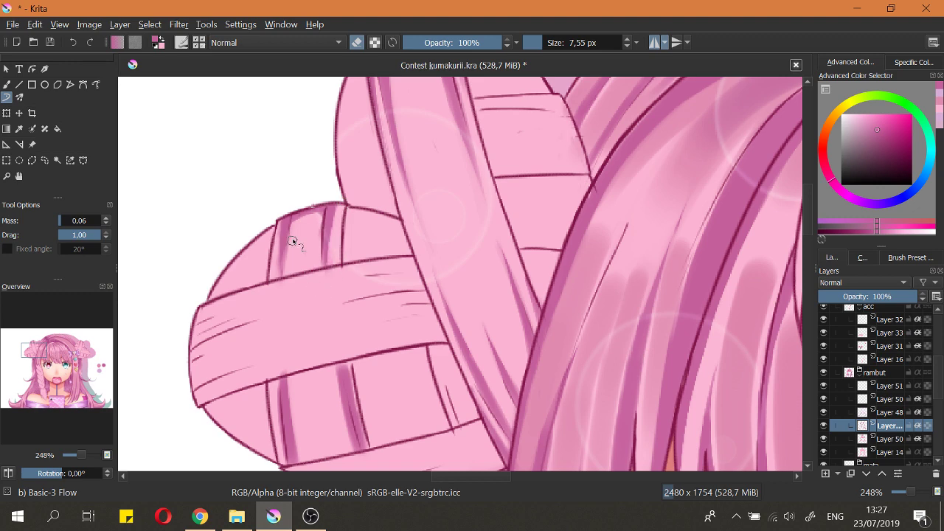
pyautogui.moveTo(293, 230)
pyautogui.mouseDown()
pyautogui.moveTo(295, 264)
pyautogui.moveTo(286, 267)
pyautogui.mouseUp()
pyautogui.press('e')
pyautogui.scroll(-5, 287, 291)
pyautogui.scroll(5, 303, 294)
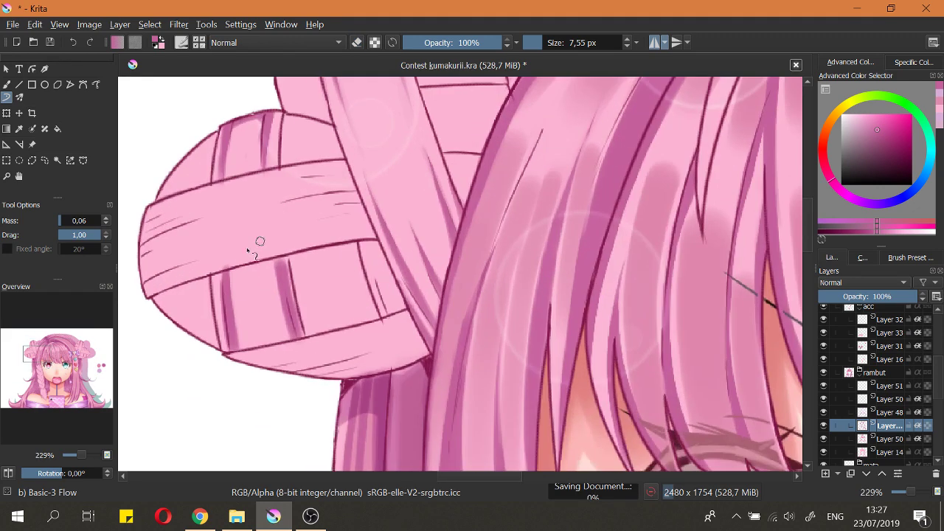
# Step: Join the two strokes below the crosswise band with dark pink shading along the panel's bottom edge, undoing excess strokes
pyautogui.press('e')
pyautogui.press('e')
pyautogui.moveTo(228, 314); pyautogui.dragTo(256, 355)
pyautogui.moveTo(294, 326)
pyautogui.mouseDown()
pyautogui.moveTo(249, 345)
pyautogui.moveTo(235, 329)
pyautogui.moveTo(259, 344)
pyautogui.mouseUp()
pyautogui.hotkey('ctrl', 'z')
pyautogui.hotkey('ctrl', 'z')
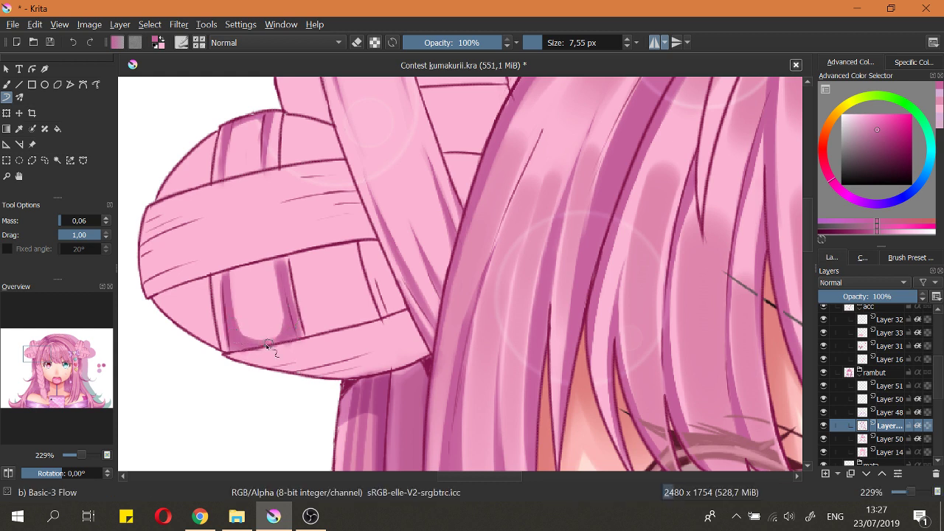
# Step: Erase the upper part of the panel's bottom shading to leave a thin curved edge between the two strokes
pyautogui.press('e')
pyautogui.moveTo(252, 337)
pyautogui.mouseDown()
pyautogui.moveTo(283, 334)
pyautogui.moveTo(286, 323)
pyautogui.mouseUp()
pyautogui.press('e')
pyautogui.scroll(-3, 273, 285)
pyautogui.scroll(3, 273, 285)
pyautogui.press('e')
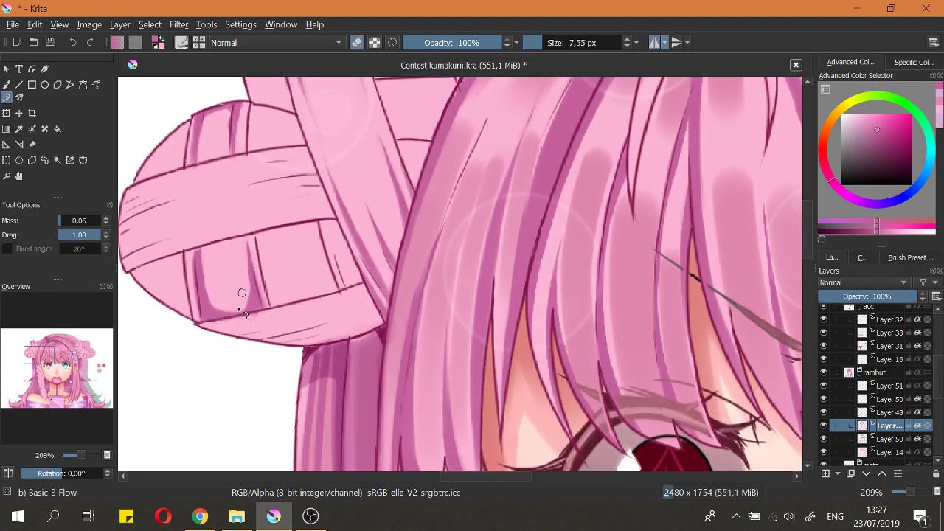
# Step: Darken the inner stroke of the panel below the crosswise band and its corner in dark pink, and save the drawing
pyautogui.press('e')
pyautogui.moveTo(251, 277); pyautogui.dragTo(247, 319)
pyautogui.moveTo(236, 258); pyautogui.dragTo(267, 288)
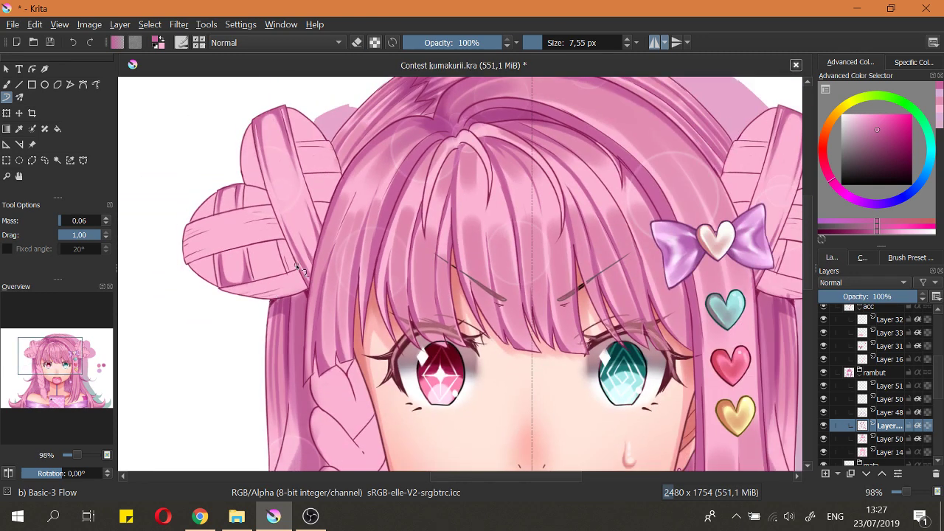
pyautogui.press('2')
pyautogui.hotkey('ctrl', 's')
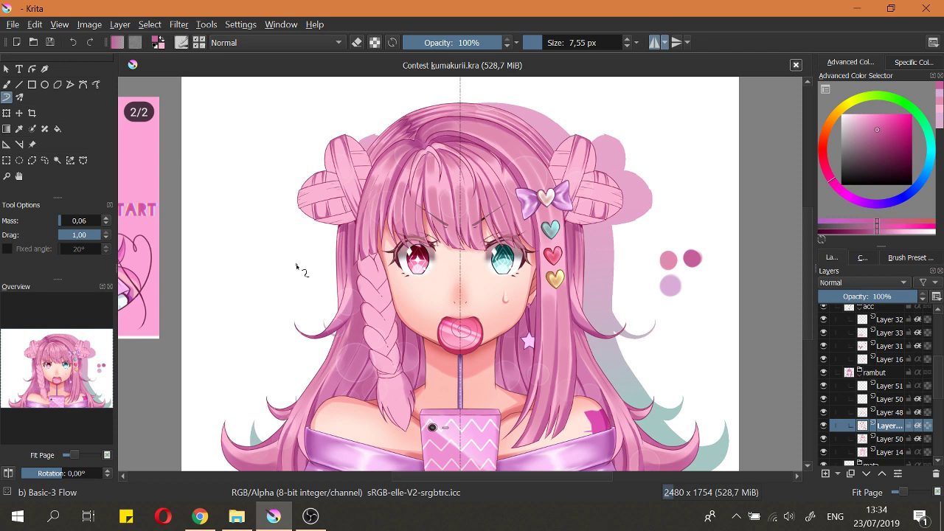
# Step: Rework the dark pink shading along the bottom of the panel below the crosswise band, undoing the excess stroke
pyautogui.moveTo(392, 174); pyautogui.dragTo(406, 187)
pyautogui.moveTo(321, 208); pyautogui.dragTo(332, 129)
pyautogui.press('e')
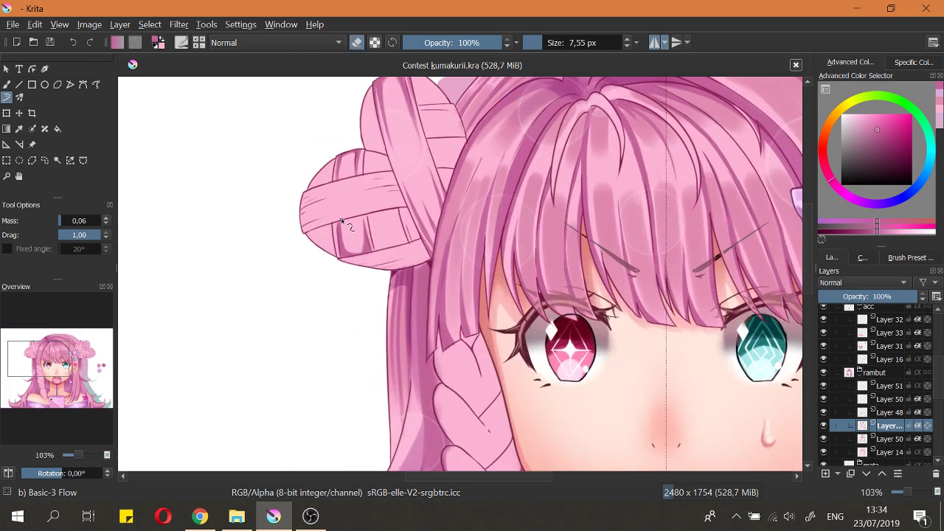
pyautogui.moveTo(341, 221)
pyautogui.mouseDown()
pyautogui.moveTo(349, 261)
pyautogui.moveTo(344, 226)
pyautogui.moveTo(346, 254)
pyautogui.moveTo(342, 227)
pyautogui.mouseUp()
pyautogui.scroll(3, 364, 247)
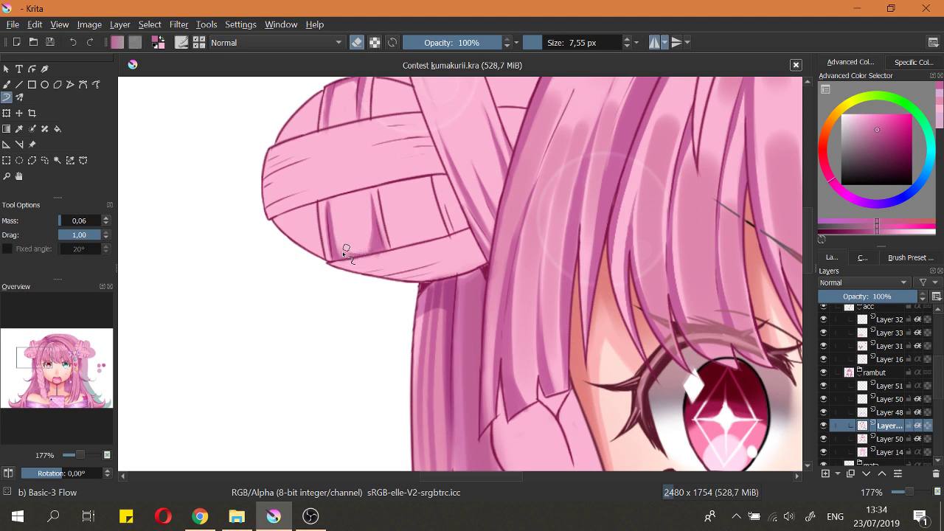
pyautogui.press('e')
pyautogui.press('e')
pyautogui.press('e')
pyautogui.moveTo(373, 263)
pyautogui.mouseDown()
pyautogui.moveTo(370, 240)
pyautogui.moveTo(398, 199)
pyautogui.moveTo(363, 258)
pyautogui.moveTo(389, 227)
pyautogui.mouseUp()
pyautogui.click(402, 210)
pyautogui.hotkey('ctrl', 'z')
pyautogui.press('e')
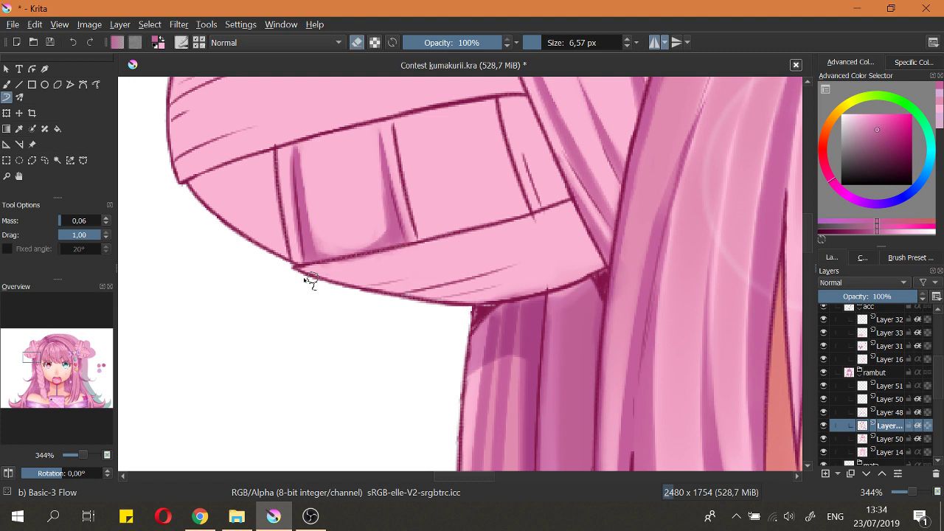
# Step: Narrow the outer stroke of the panel below the crosswise band with the eraser at 6.57 px, undoing one pass
pyautogui.moveTo(312, 280); pyautogui.dragTo(456, 227)
pyautogui.moveTo(366, 191); pyautogui.dragTo(390, 240)
pyautogui.moveTo(316, 188); pyautogui.dragTo(335, 331)
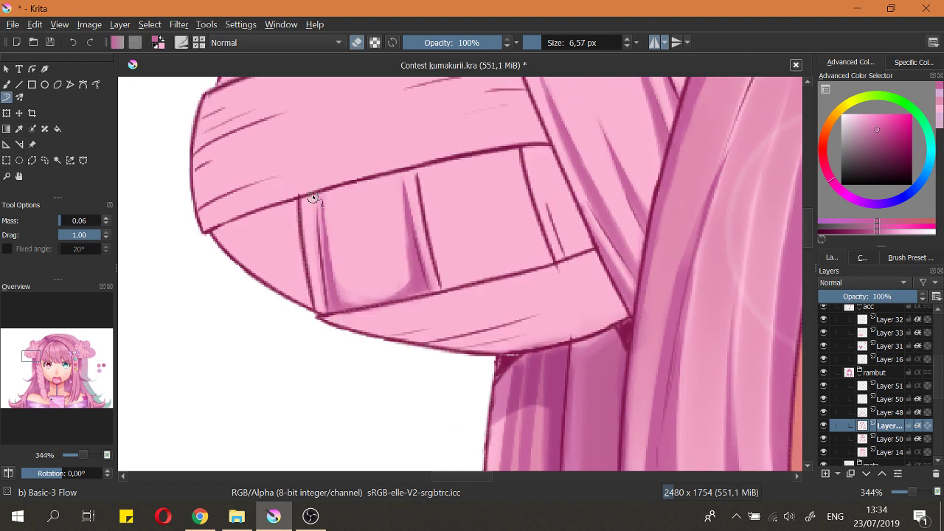
pyautogui.hotkey('ctrl', 'z')
pyautogui.moveTo(314, 193); pyautogui.dragTo(330, 338)
pyautogui.press('e')
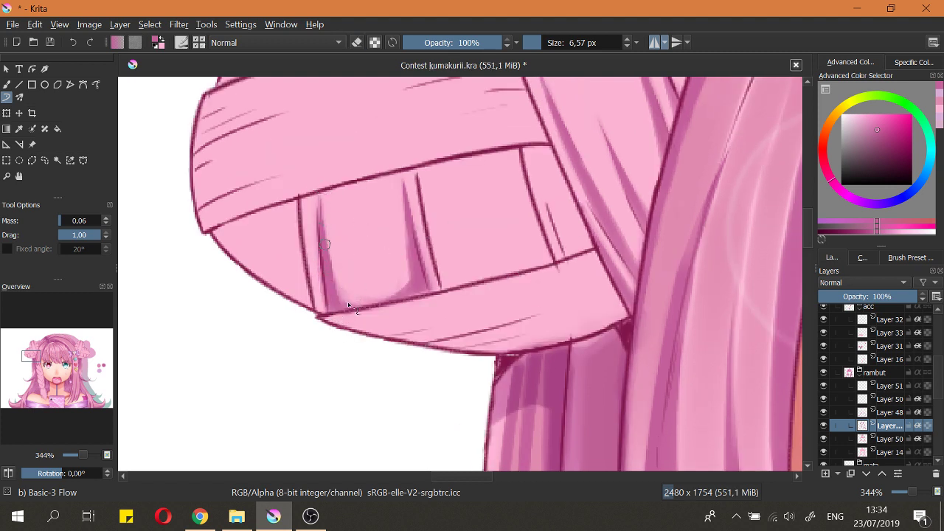
# Step: Redraw the panel's outer stroke in dark pink from the crosswise band down to the bottom corner
pyautogui.moveTo(328, 242); pyautogui.dragTo(360, 306)
pyautogui.moveTo(316, 215)
pyautogui.mouseDown()
pyautogui.moveTo(324, 231)
pyautogui.moveTo(321, 198)
pyautogui.mouseUp()
pyautogui.moveTo(321, 198); pyautogui.dragTo(347, 302)
pyautogui.scroll(1, 348, 304)
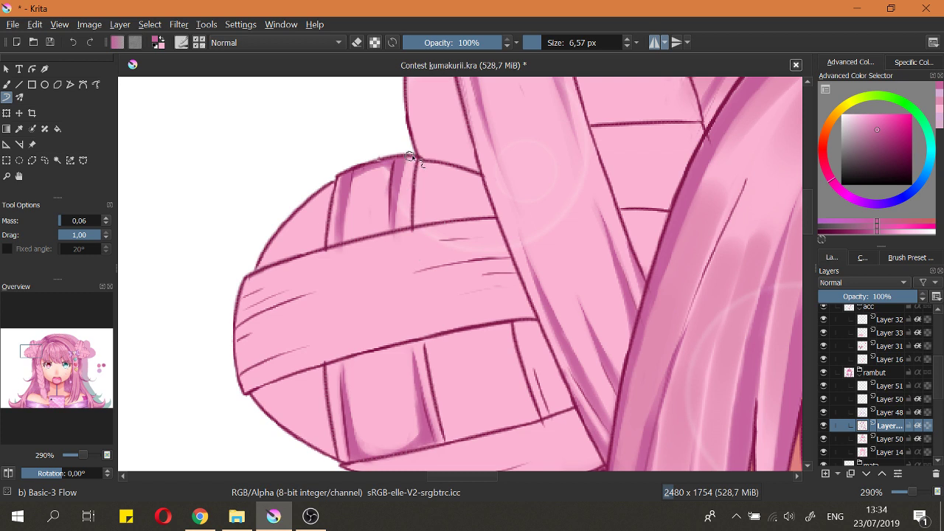
# Step: Shade the far side of the narrow strip above the crosswise band in dark pink and lighten its edges
pyautogui.moveTo(406, 228); pyautogui.dragTo(412, 168)
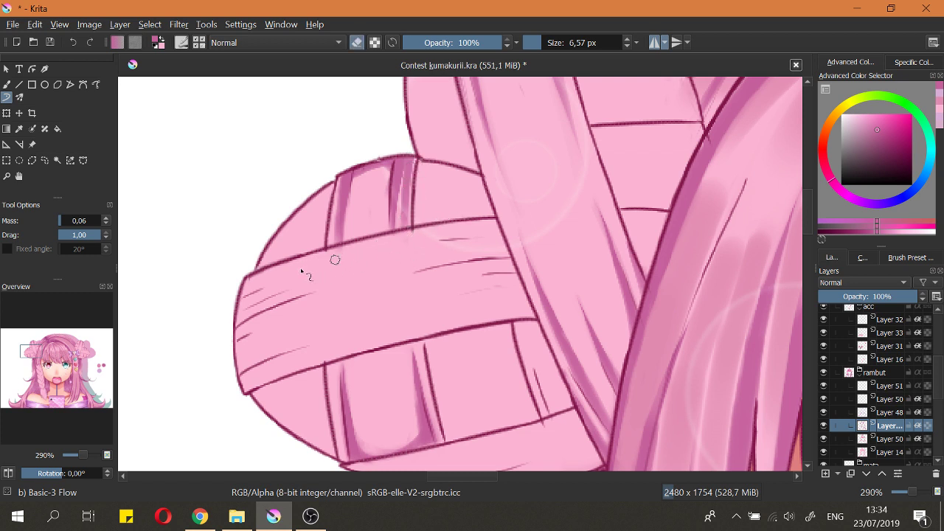
pyautogui.moveTo(360, 184)
pyautogui.mouseDown()
pyautogui.moveTo(360, 235)
pyautogui.moveTo(387, 284)
pyautogui.mouseUp()
pyautogui.moveTo(369, 242); pyautogui.dragTo(367, 141)
pyautogui.press('e')
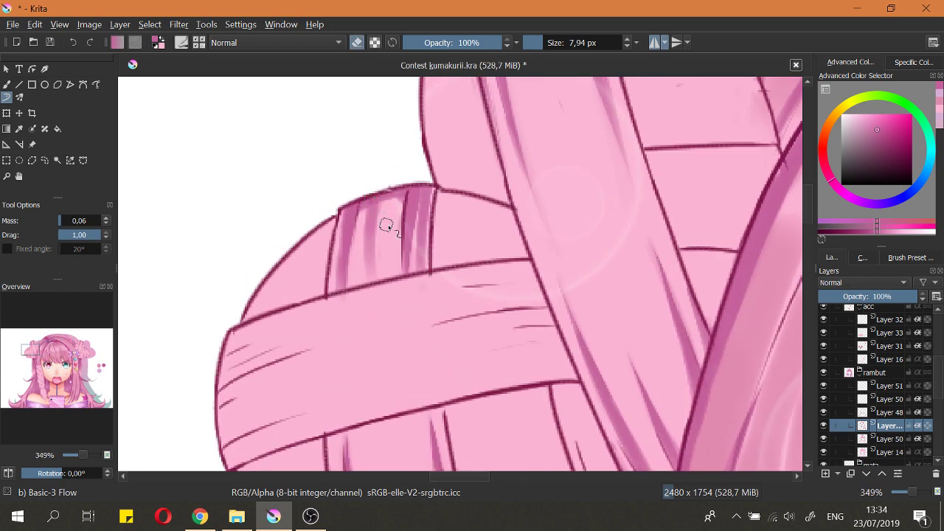
# Step: Taper the soft strand inside the wide panel above the crosswise band with the eraser at 7.94 px
pyautogui.moveTo(387, 223); pyautogui.dragTo(363, 331)
pyautogui.moveTo(369, 290); pyautogui.dragTo(385, 162)
pyautogui.moveTo(383, 166)
pyautogui.mouseDown()
pyautogui.moveTo(356, 229)
pyautogui.moveTo(399, 353)
pyautogui.mouseUp()
# Step: Add a thin curved strand beside the outer stroke in the panel below the crosswise band
pyautogui.press('e')
pyautogui.moveTo(404, 343)
pyautogui.mouseDown()
pyautogui.moveTo(374, 300)
pyautogui.moveTo(379, 273)
pyautogui.moveTo(407, 362)
pyautogui.mouseUp()
pyautogui.press('e')
pyautogui.moveTo(379, 250); pyautogui.dragTo(423, 386)
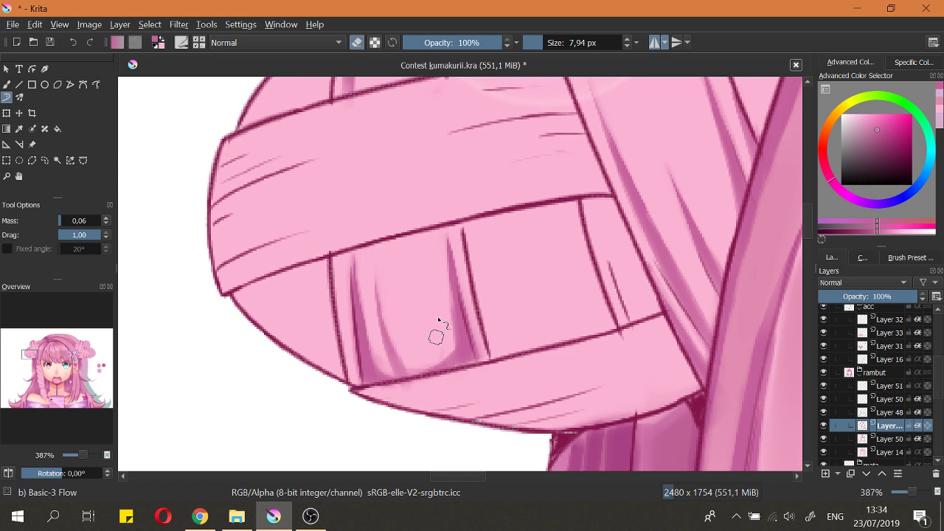
# Step: Add a second strand beside the panel's inner stroke and thin it with the eraser, reduced to 5.66 px
pyautogui.press('e')
pyautogui.moveTo(424, 243); pyautogui.dragTo(452, 387)
pyautogui.hotkey('ctrl', 'z')
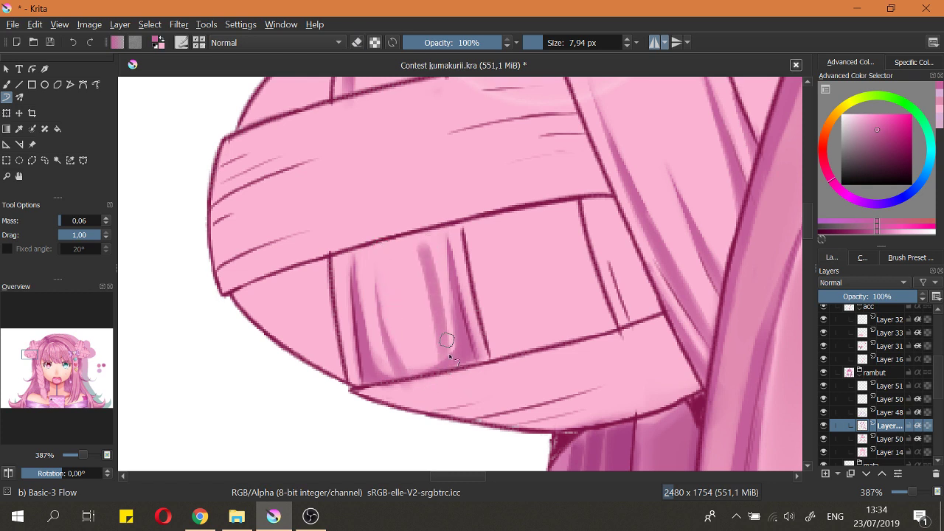
pyautogui.press('e')
pyautogui.moveTo(421, 233)
pyautogui.mouseDown()
pyautogui.moveTo(449, 320)
pyautogui.moveTo(409, 227)
pyautogui.moveTo(434, 359)
pyautogui.mouseUp()
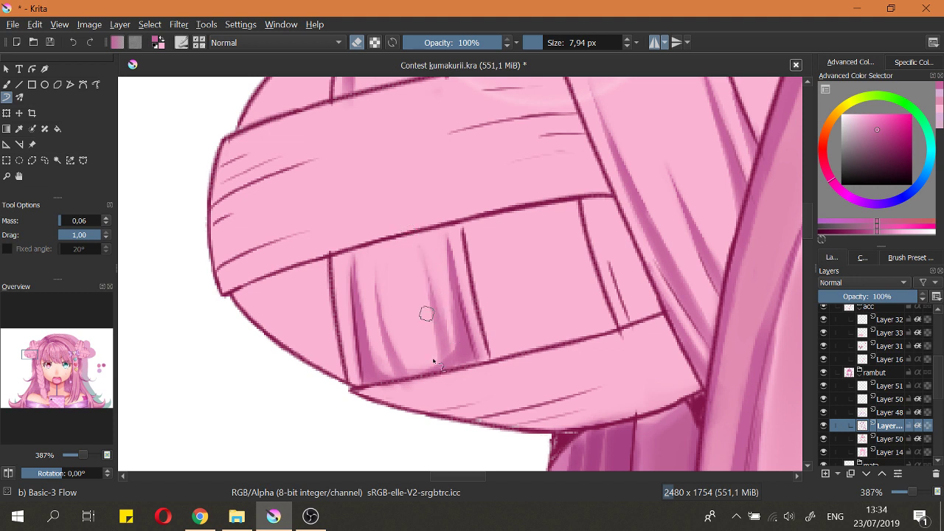
pyautogui.moveTo(418, 253); pyautogui.dragTo(428, 373)
pyautogui.press('[')
pyautogui.moveTo(433, 267); pyautogui.dragTo(452, 366)
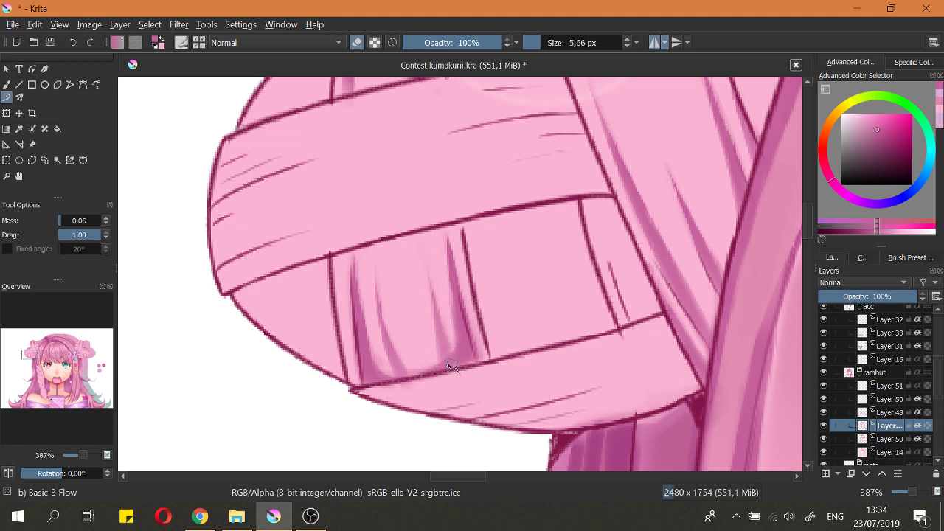
# Step: Touch up the lower ends of the strands in the panel below the crosswise band
pyautogui.press('e')
pyautogui.moveTo(391, 374)
pyautogui.mouseDown()
pyautogui.moveTo(426, 379)
pyautogui.moveTo(434, 366)
pyautogui.moveTo(391, 390)
pyautogui.mouseUp()
pyautogui.press('e')
pyautogui.press('e')
pyautogui.moveTo(390, 276); pyautogui.dragTo(405, 308)
pyautogui.moveTo(436, 234); pyautogui.dragTo(453, 254)
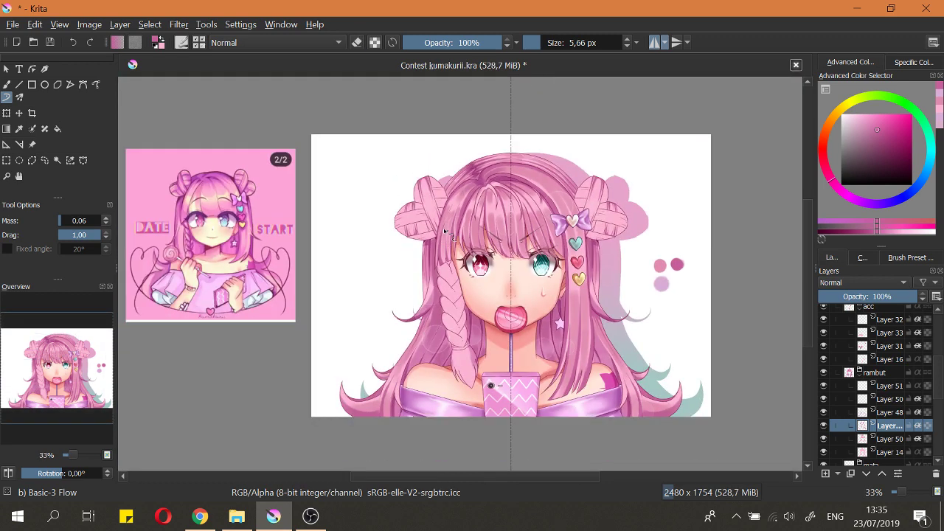
# Step: Draw dark pink strokes down both sides of the adjacent middle panel below the crosswise band, undoing misplaced strokes
pyautogui.moveTo(401, 224); pyautogui.dragTo(419, 214)
pyautogui.moveTo(445, 298)
pyautogui.mouseDown()
pyautogui.moveTo(440, 278)
pyautogui.moveTo(449, 318)
pyautogui.mouseUp()
pyautogui.hotkey('ctrl', 'z')
pyautogui.moveTo(433, 253); pyautogui.dragTo(459, 331)
pyautogui.press('e')
pyautogui.press('e')
pyautogui.moveTo(447, 279); pyautogui.dragTo(460, 323)
pyautogui.hotkey('ctrl', 'z')
pyautogui.moveTo(479, 246); pyautogui.dragTo(499, 312)
pyautogui.press('e')
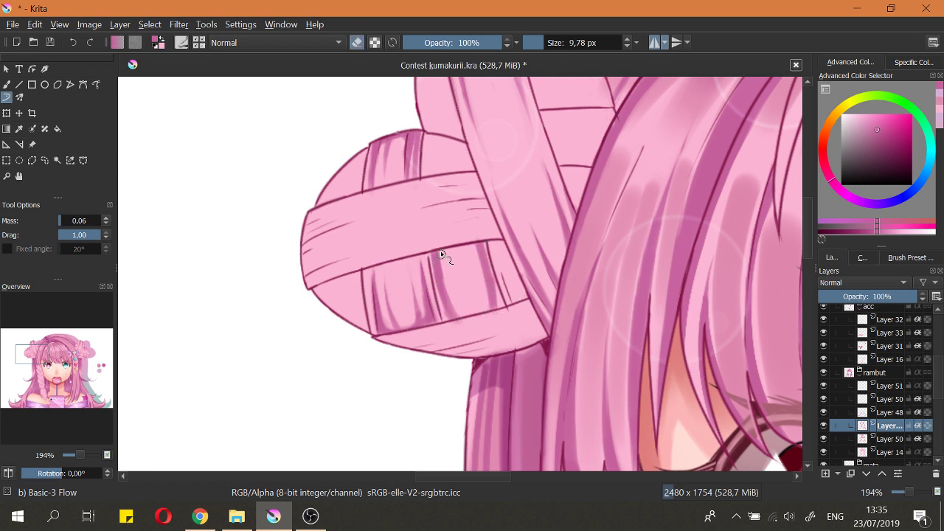
# Step: Taper the inner edges of both strokes in the middle panel with the eraser at 9.78 px
pyautogui.moveTo(440, 254)
pyautogui.mouseDown()
pyautogui.moveTo(459, 310)
pyautogui.moveTo(450, 265)
pyautogui.moveTo(441, 274)
pyautogui.moveTo(476, 308)
pyautogui.moveTo(454, 301)
pyautogui.mouseUp()
pyautogui.moveTo(478, 248); pyautogui.dragTo(492, 309)
pyautogui.press('e')
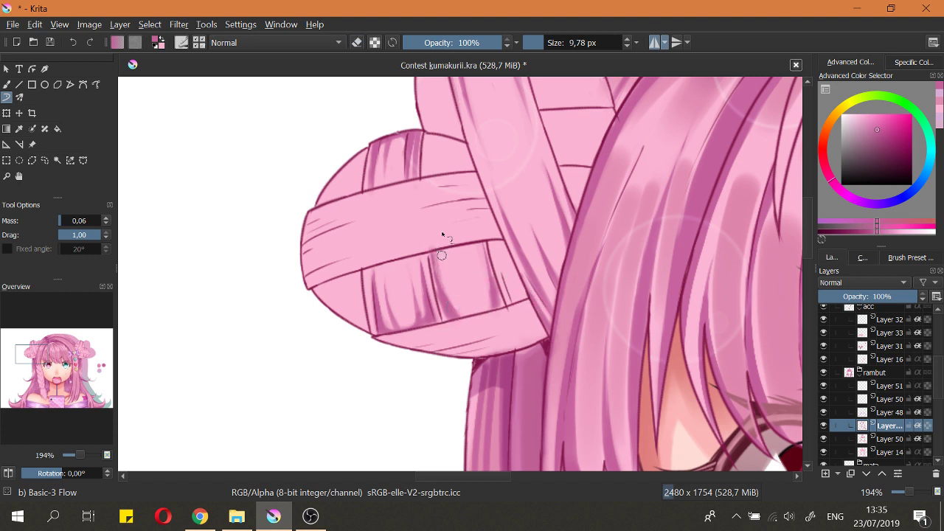
# Step: Add a soft dark pink stroke in the bun's outer corner section above the crosswise band
pyautogui.scroll(2, 441, 229)
pyautogui.moveTo(437, 182); pyautogui.dragTo(436, 228)
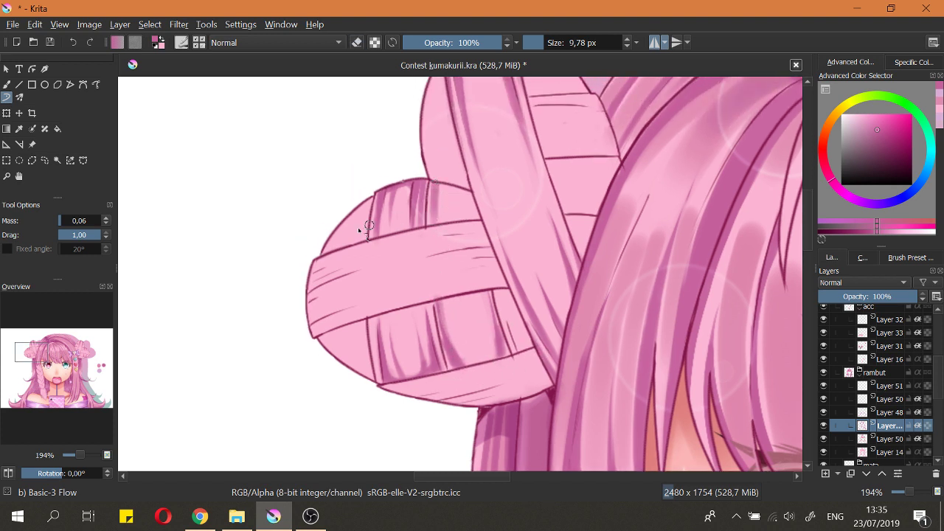
pyautogui.moveTo(338, 231); pyautogui.dragTo(334, 249)
pyautogui.scroll(-4, 343, 353)
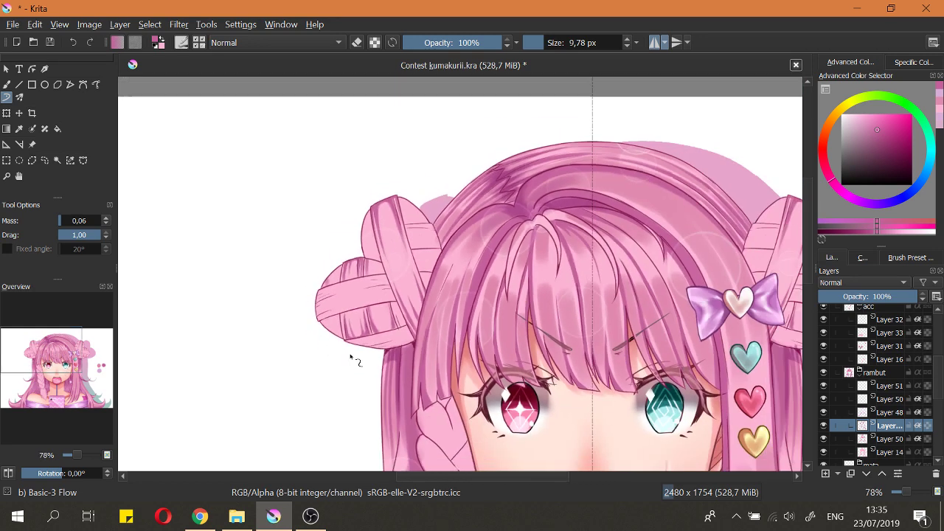
pyautogui.press('2')
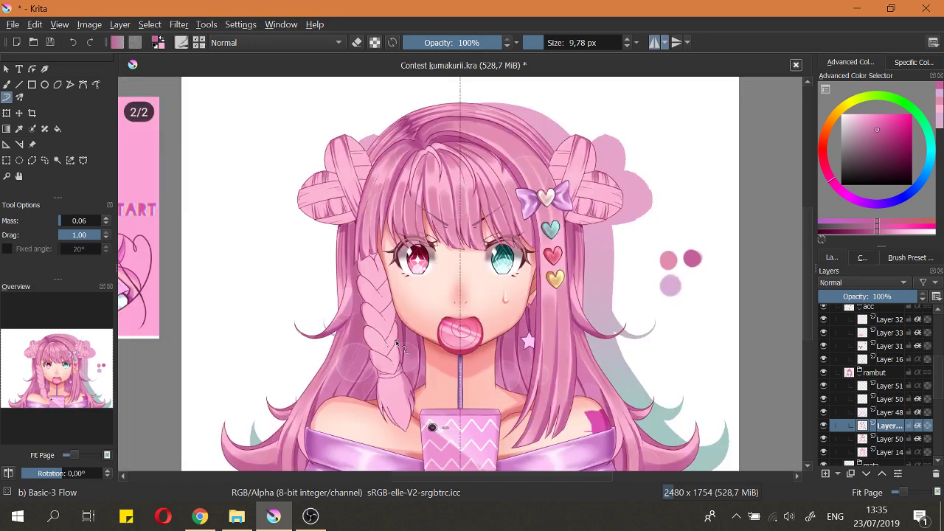
# Step: Draw a curved dark pink stroke in the innermost section below the crosswise band, beside the diagonal band, undoing failed attempts
pyautogui.scroll(5, 326, 246)
pyautogui.press('e')
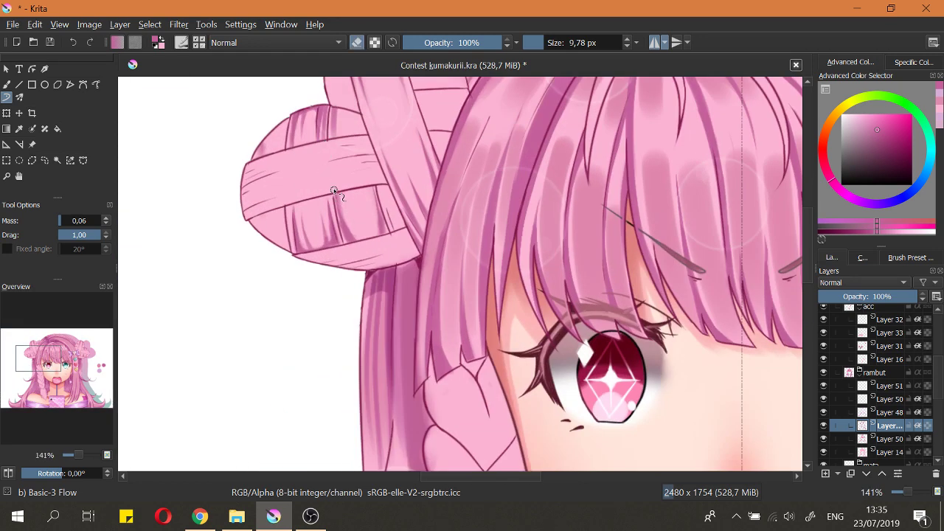
pyautogui.press('e')
pyautogui.scroll(-4, 343, 229)
pyautogui.scroll(6, 343, 228)
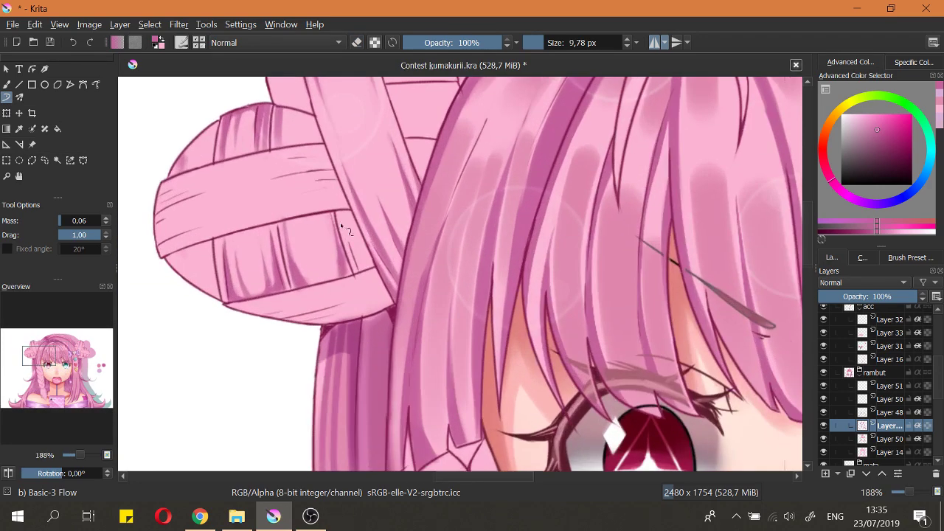
pyautogui.moveTo(339, 250)
pyautogui.mouseDown()
pyautogui.moveTo(352, 286)
pyautogui.moveTo(348, 270)
pyautogui.mouseUp()
pyautogui.moveTo(335, 223); pyautogui.dragTo(342, 245)
pyautogui.moveTo(338, 212); pyautogui.dragTo(359, 263)
pyautogui.hotkey('ctrl', 'z')
pyautogui.moveTo(339, 212); pyautogui.dragTo(359, 270)
pyautogui.hotkey('ctrl', 'z')
pyautogui.hotkey('ctrl', 'z')
pyautogui.moveTo(338, 211); pyautogui.dragTo(365, 275)
pyautogui.press('e')
pyautogui.press('e')
# Step: Fill the outer corner section above the crosswise band with fine tapered dark pink strands at 6.54 px
pyautogui.moveTo(161, 260)
pyautogui.mouseDown()
pyautogui.moveTo(185, 270)
pyautogui.moveTo(184, 300)
pyautogui.mouseUp()
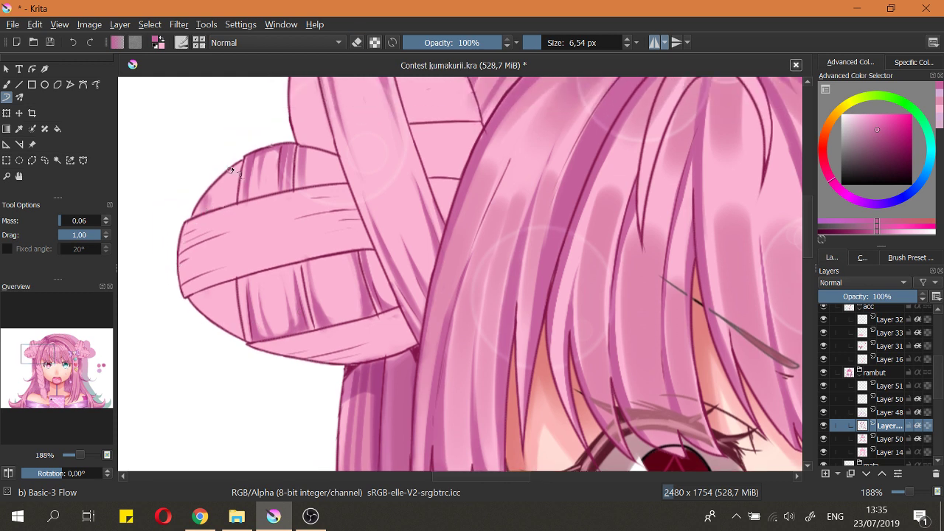
pyautogui.moveTo(240, 160); pyautogui.dragTo(240, 200)
pyautogui.hotkey('ctrl', 'z')
pyautogui.moveTo(239, 159); pyautogui.dragTo(236, 207)
pyautogui.press('e')
pyautogui.press('e')
pyautogui.press('e')
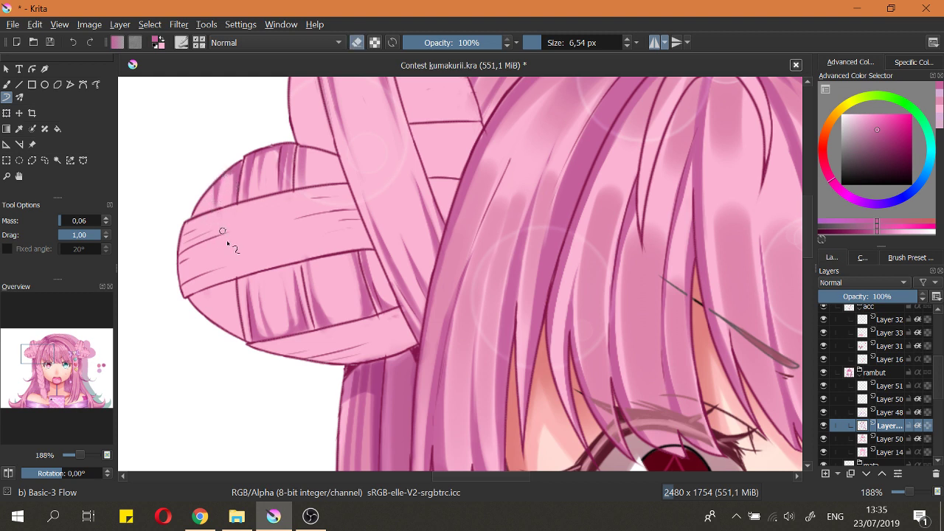
pyautogui.press('e')
pyautogui.press('e')
pyautogui.press('e')
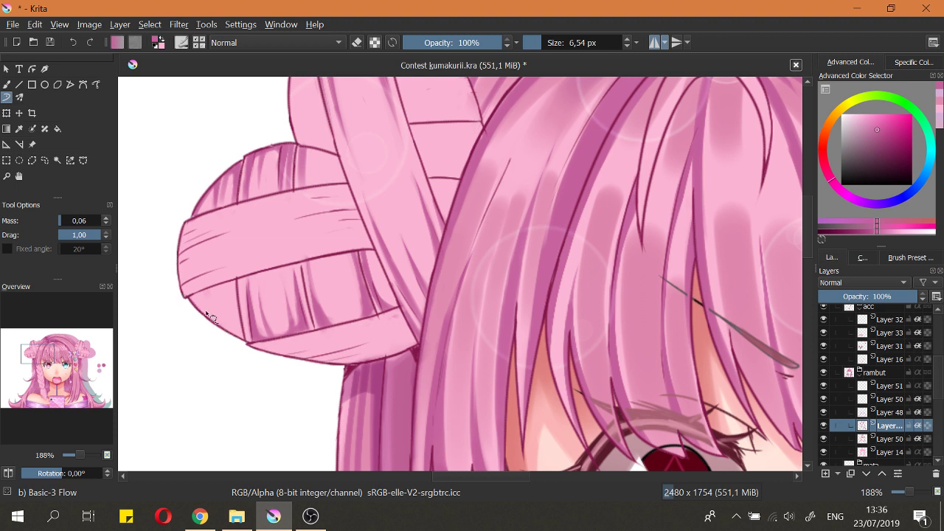
# Step: Shade the outer corner section below the crosswise band with tapered dark pink strands at 7.12 px, undoing excess strokes
pyautogui.press('e')
pyautogui.press('e')
pyautogui.press('e')
pyautogui.press('e')
pyautogui.hotkey('ctrl', 'z')
pyautogui.press(']')
pyautogui.moveTo(210, 296); pyautogui.dragTo(229, 331)
pyautogui.hotkey('ctrl', 'z')
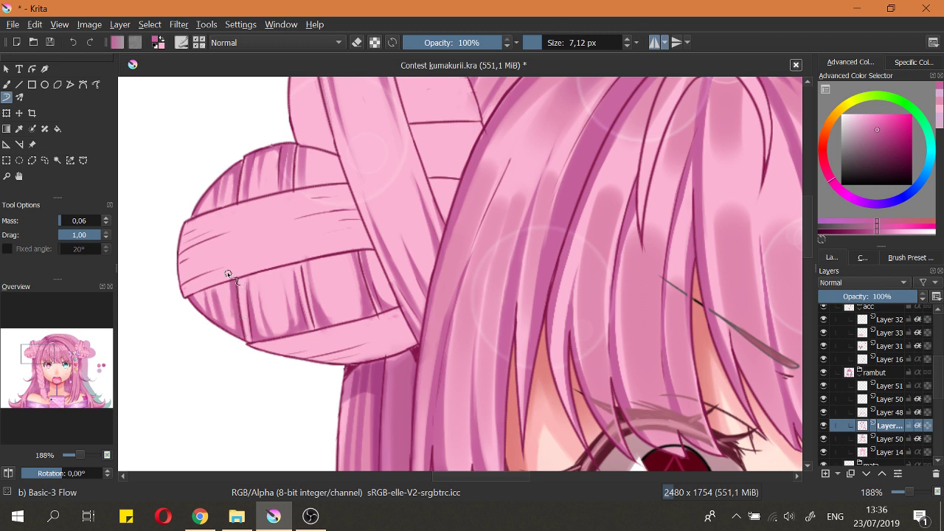
pyautogui.press('e')
pyautogui.press('e')
pyautogui.moveTo(219, 305); pyautogui.dragTo(221, 427)
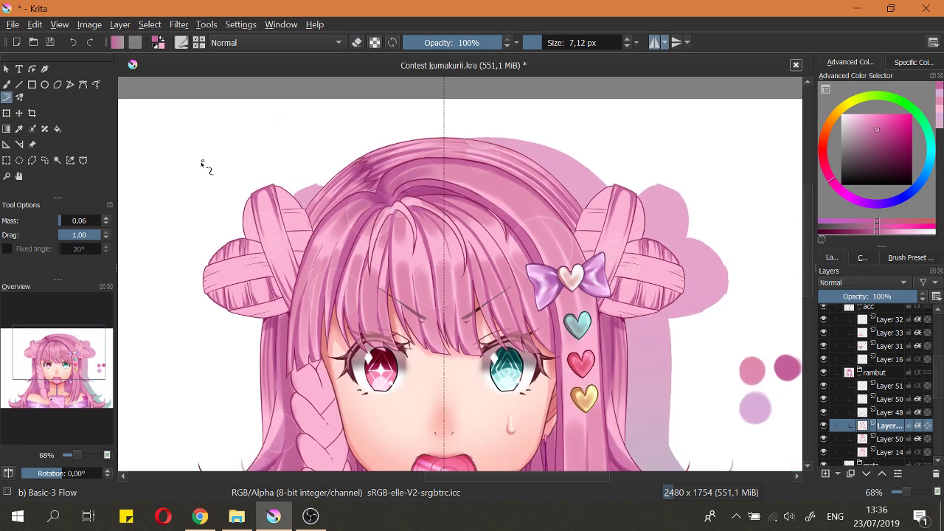
# Step: Add a dark pink strand along the near edge of the innermost section above the crosswise band, tapering it at 5.98 px
pyautogui.scroll(6, 203, 167)
pyautogui.press('e')
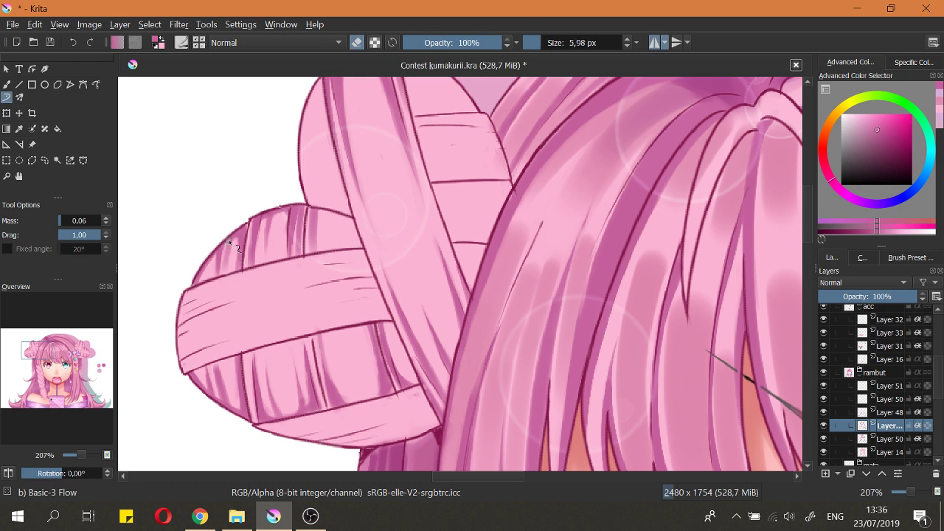
pyautogui.press('e')
pyautogui.press('e')
pyautogui.press('e')
pyautogui.scroll(3, 221, 251)
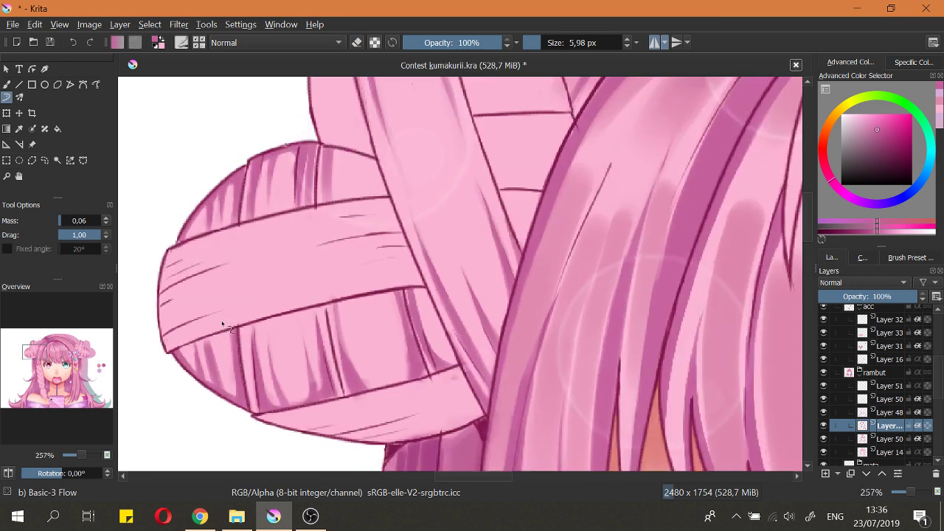
# Step: Refine the strands in the outer corner sections on both sides of the crosswise band, reducing the brush to 7.25 px
pyautogui.press('e')
pyautogui.moveTo(222, 331); pyautogui.dragTo(244, 307)
pyautogui.moveTo(240, 215)
pyautogui.mouseDown()
pyautogui.moveTo(247, 251)
pyautogui.moveTo(255, 205)
pyautogui.mouseUp()
pyautogui.press('e')
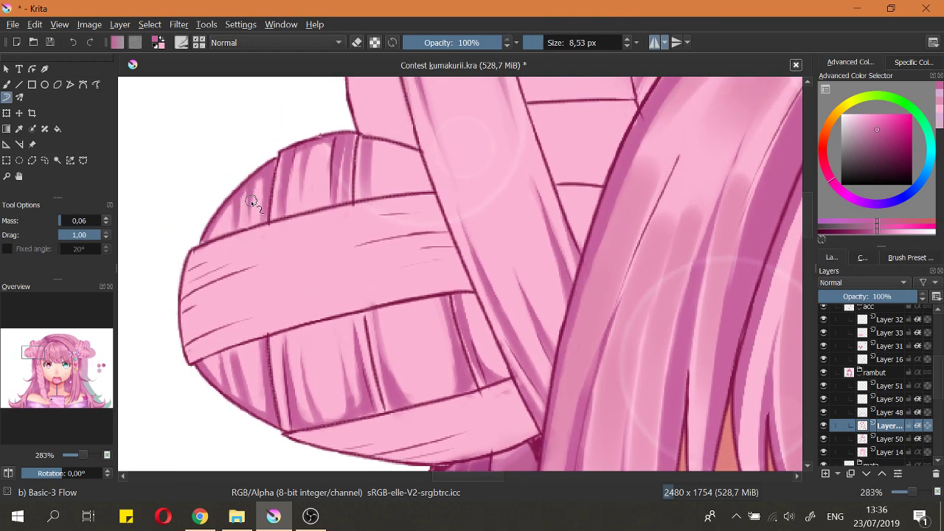
pyautogui.press('[')
pyautogui.press('e')
pyautogui.scroll(-3, 251, 384)
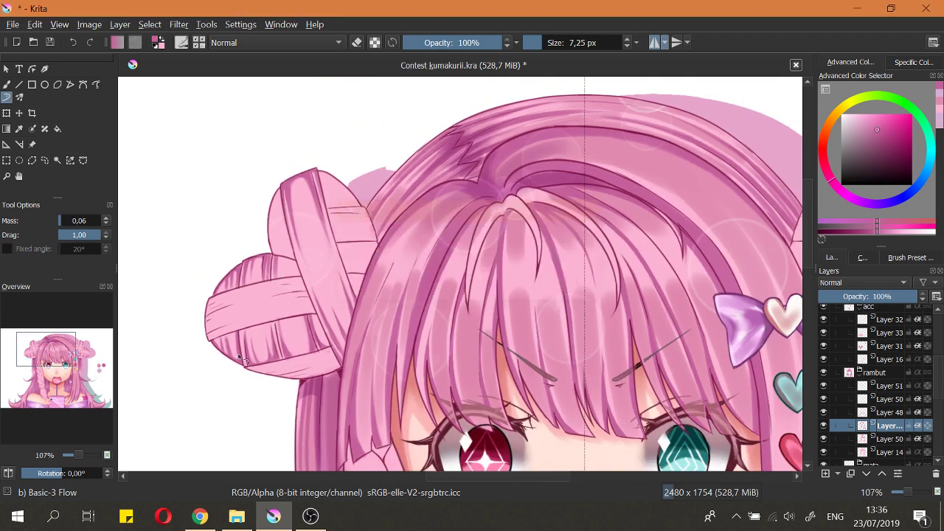
# Step: Save the drawing and clean up the strands of both outer corner sections with the eraser at 7.25 px
pyautogui.scroll(2, 282, 334)
pyautogui.hotkey('ctrl', 's')
pyautogui.scroll(2, 225, 332)
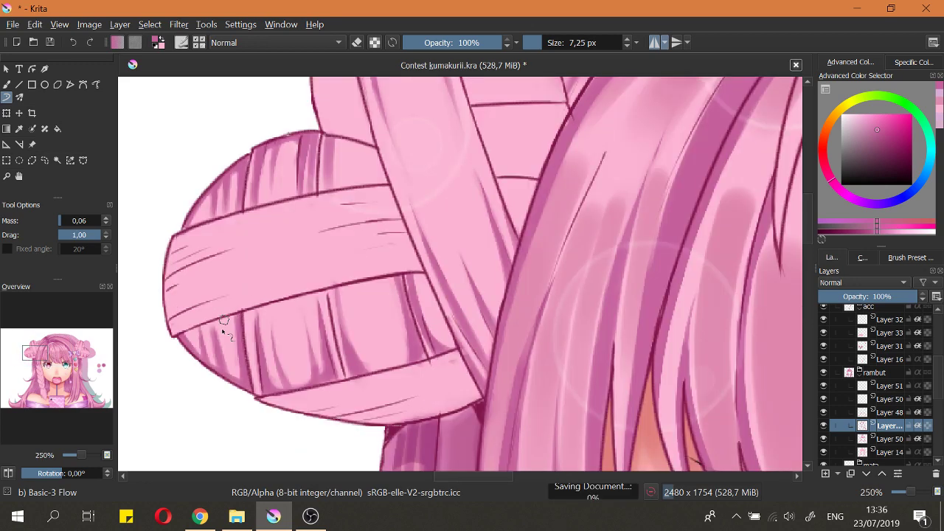
pyautogui.press('e')
pyautogui.moveTo(219, 335); pyautogui.dragTo(234, 373)
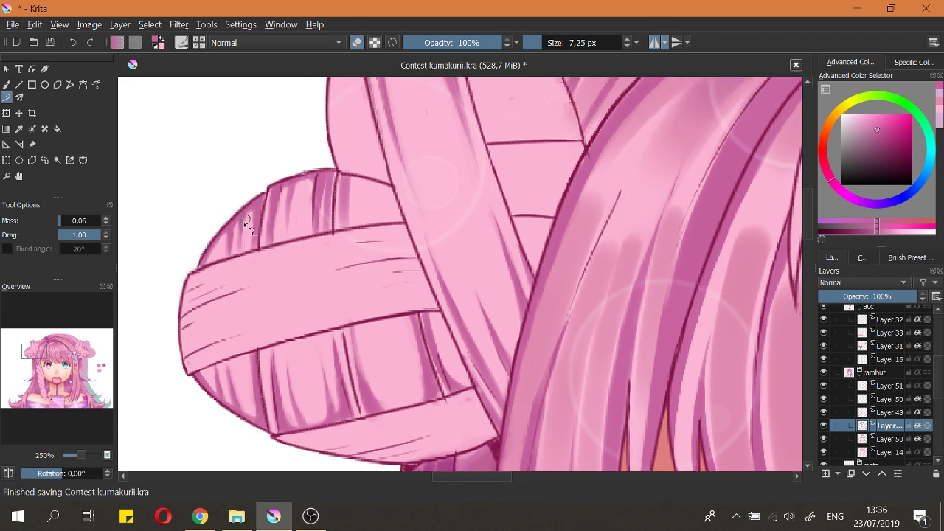
pyautogui.moveTo(228, 265); pyautogui.dragTo(245, 314)
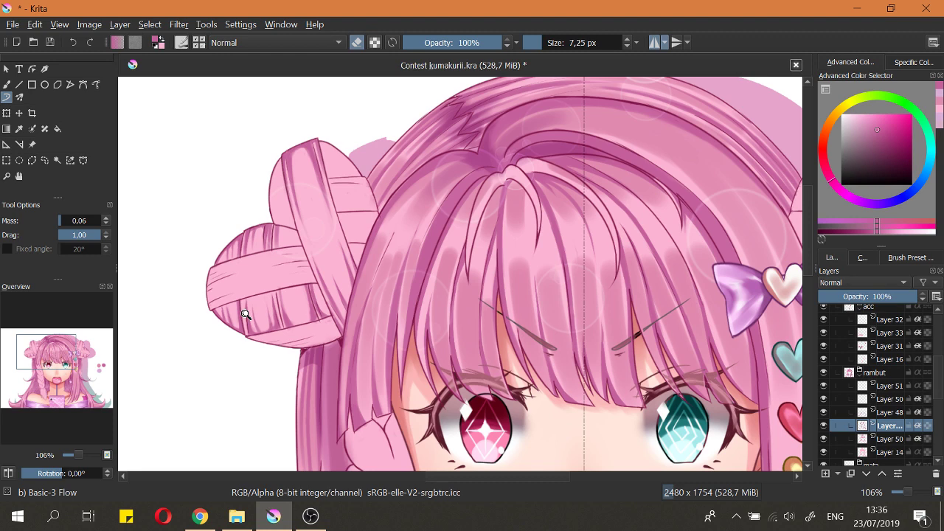
pyautogui.moveTo(246, 315); pyautogui.dragTo(238, 181)
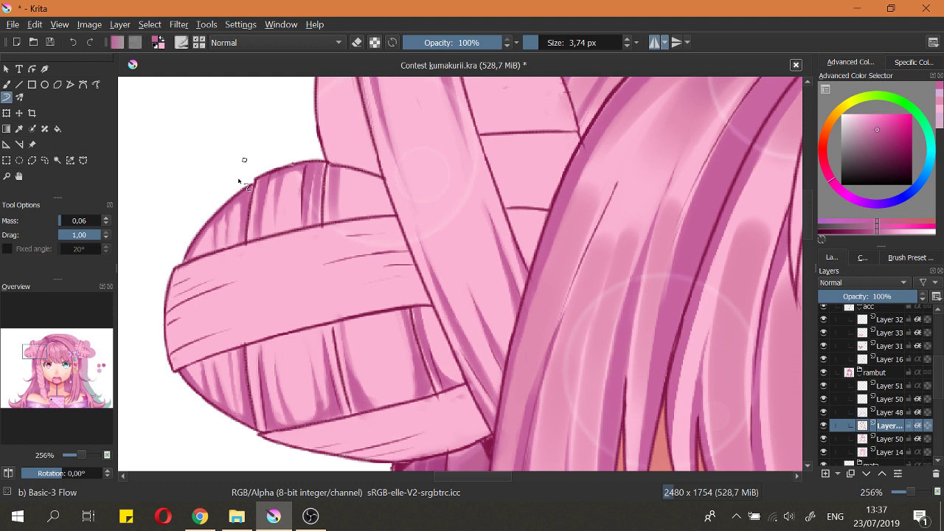
# Step: Touch up the fine strands in the outer corner section above the crosswise band and save the drawing
pyautogui.press('e')
pyautogui.press('e')
pyautogui.moveTo(230, 212); pyautogui.dragTo(239, 147)
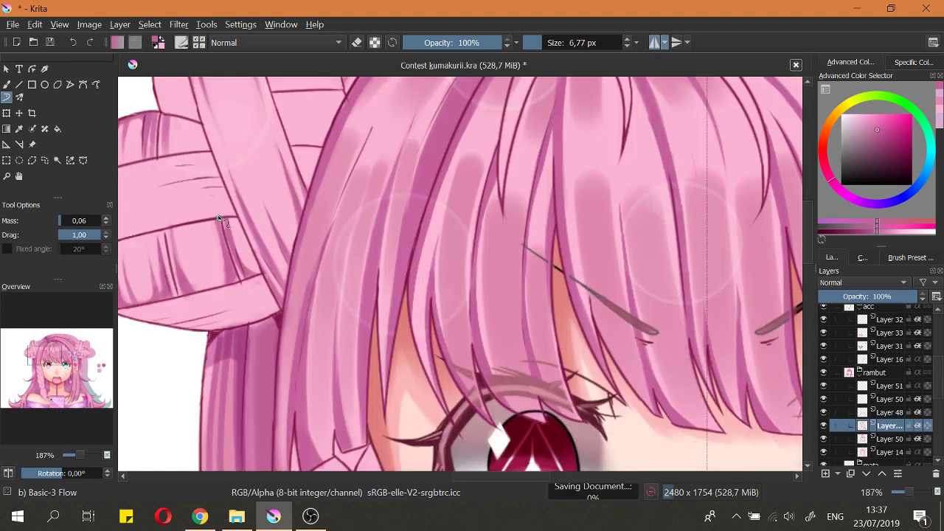
pyautogui.press('e')
pyautogui.moveTo(218, 215); pyautogui.dragTo(313, 233)
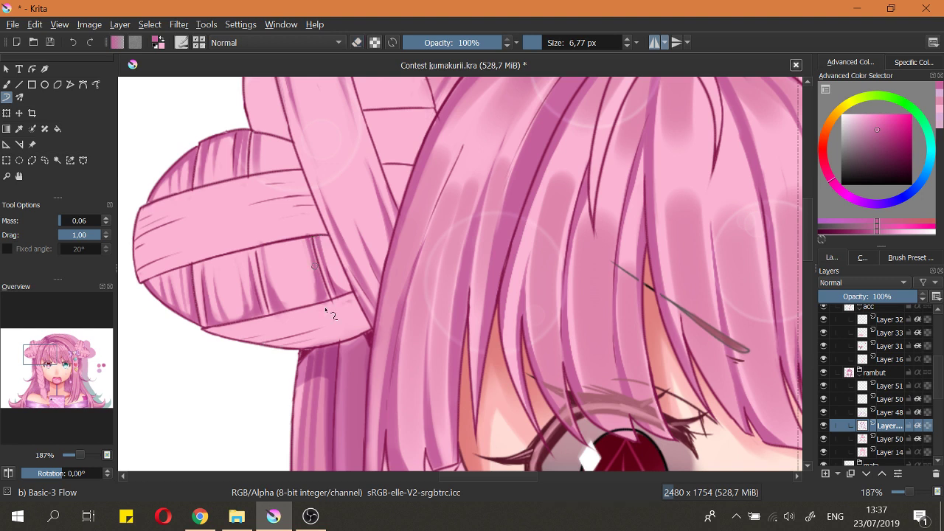
# Step: Add thin dark pink strands along the hair bun's diagonal band where it meets the lower band, at 6.77 px
pyautogui.scroll(2, 326, 309)
pyautogui.press('e')
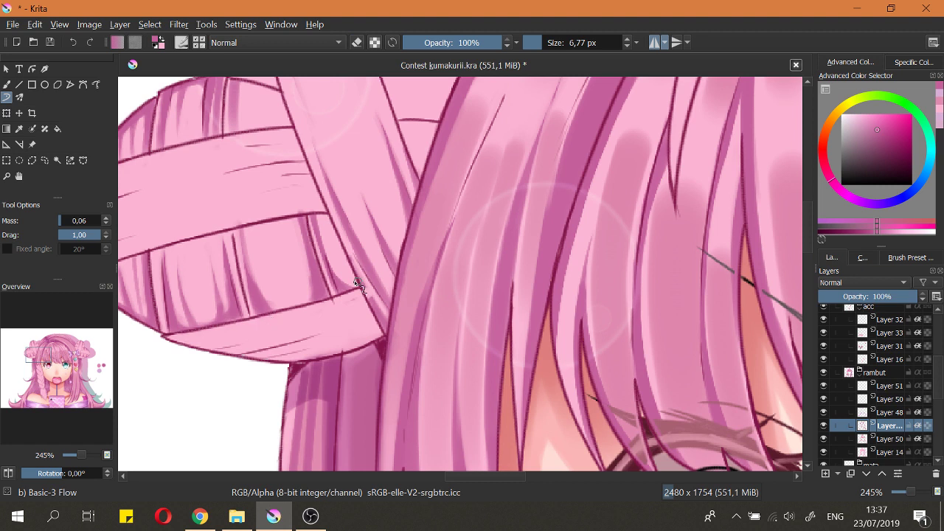
pyautogui.moveTo(355, 283); pyautogui.dragTo(397, 350)
pyautogui.hotkey('ctrl', 'z')
pyautogui.moveTo(379, 310); pyautogui.dragTo(402, 347)
pyautogui.moveTo(351, 288); pyautogui.dragTo(387, 338)
pyautogui.press('e')
pyautogui.press('e')
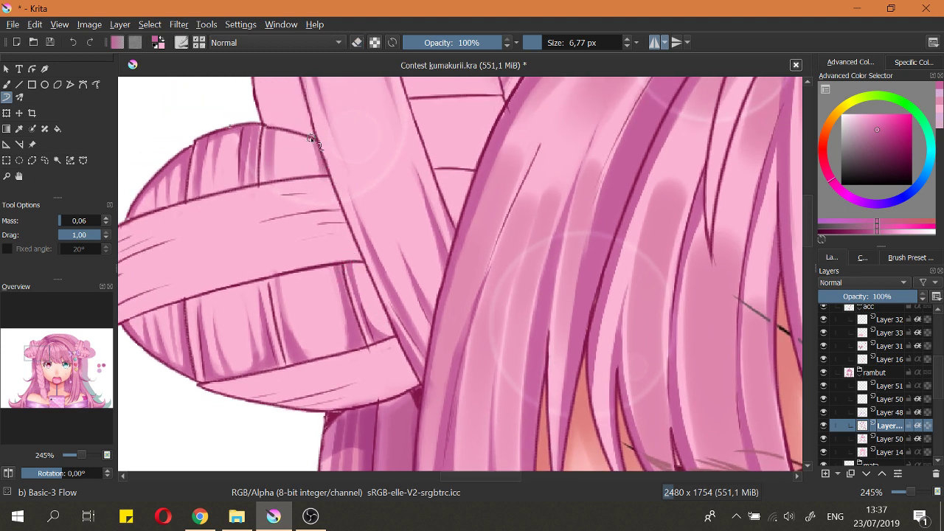
# Step: Refine the strands in the innermost section above the bun's crosswise band and save the drawing
pyautogui.moveTo(268, 144); pyautogui.dragTo(292, 125)
pyautogui.press('e')
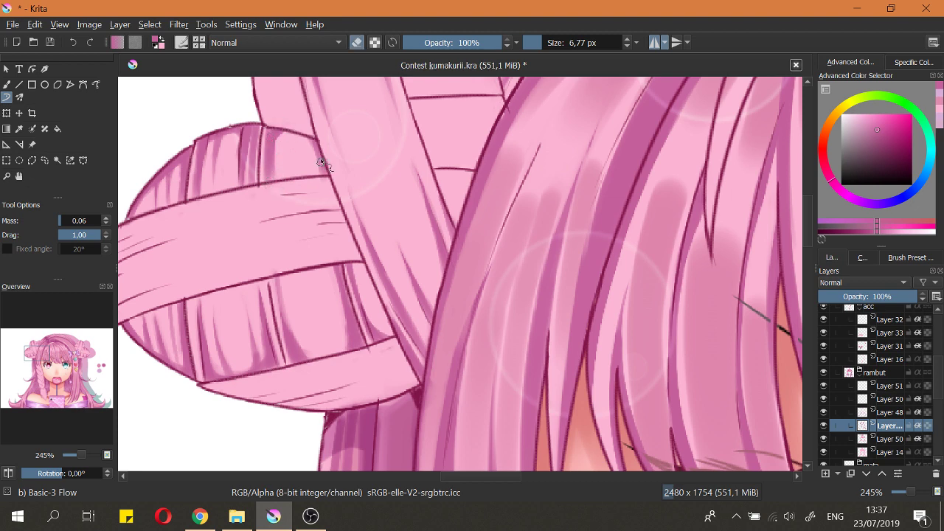
pyautogui.press('e')
pyautogui.moveTo(278, 133)
pyautogui.mouseDown()
pyautogui.moveTo(325, 149)
pyautogui.moveTo(313, 144)
pyautogui.mouseUp()
pyautogui.scroll(-5, 363, 229)
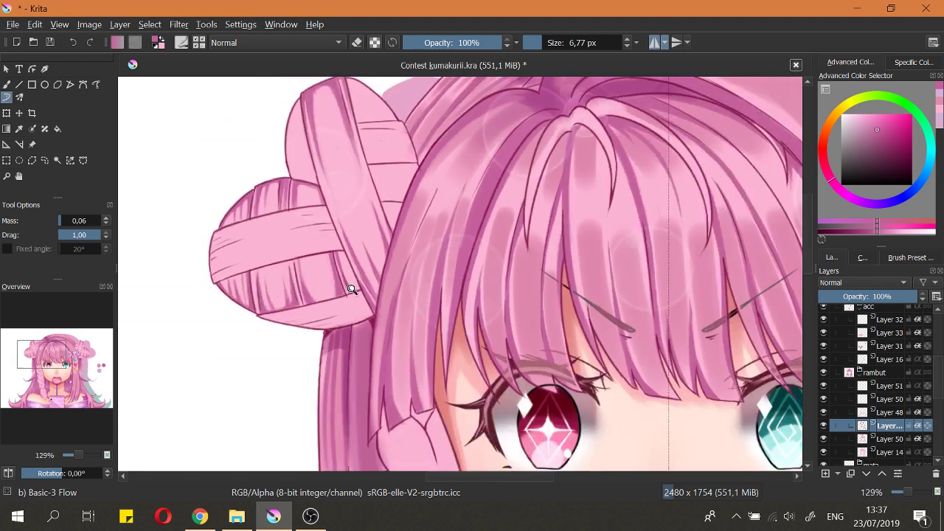
pyautogui.hotkey('ctrl', 's')
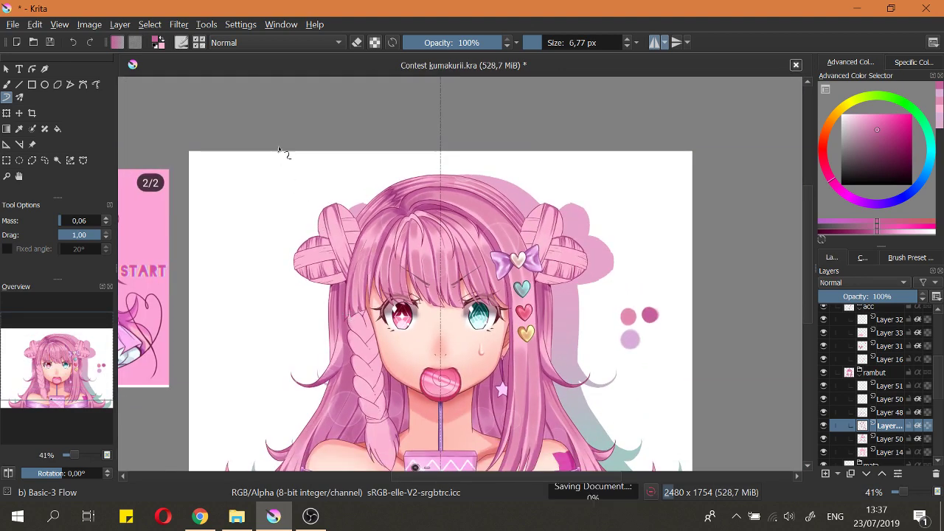
pyautogui.moveTo(349, 271)
pyautogui.mouseDown()
pyautogui.moveTo(346, 216)
pyautogui.moveTo(359, 277)
pyautogui.mouseUp()
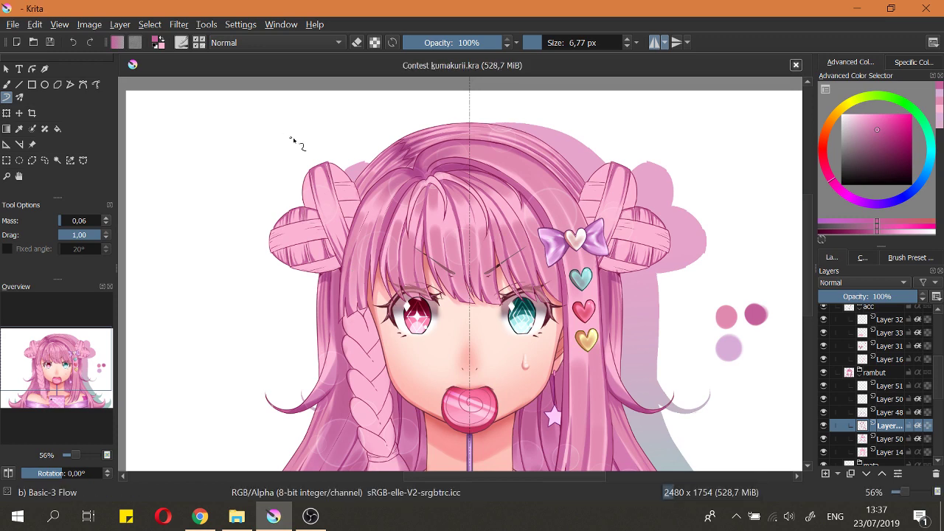
# Step: Add a dark pink strand across the innermost section above the crosswise band, beside the diagonal band
pyautogui.scroll(1, 317, 251)
pyautogui.scroll(1, 332, 214)
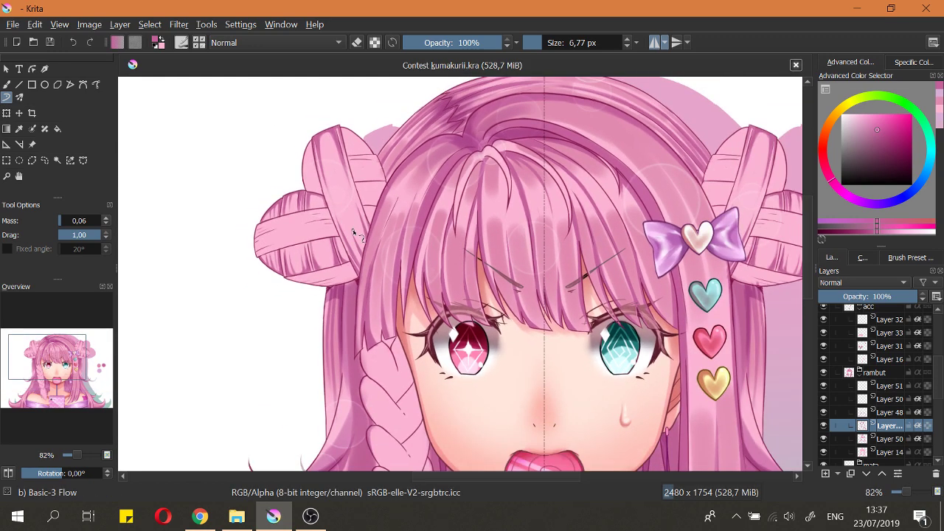
pyautogui.scroll(3, 347, 236)
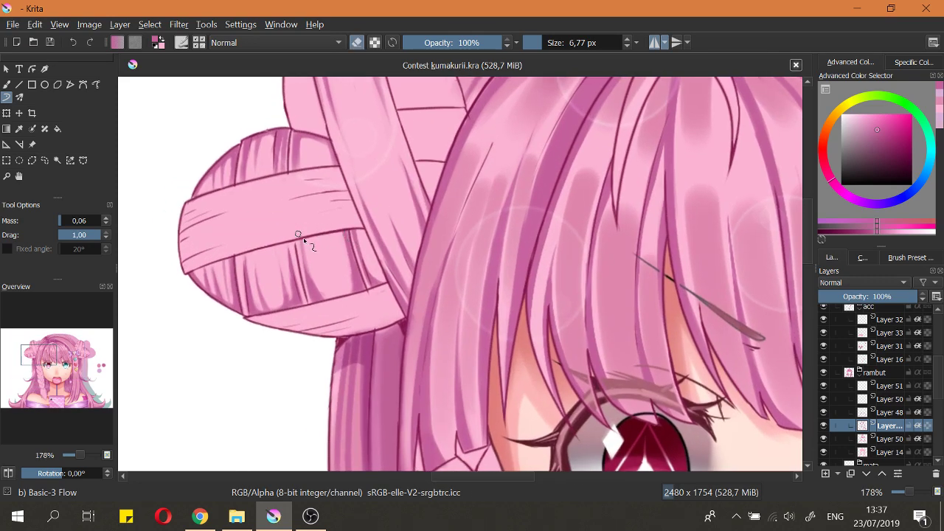
pyautogui.scroll(1, 344, 226)
pyautogui.scroll(1, 327, 139)
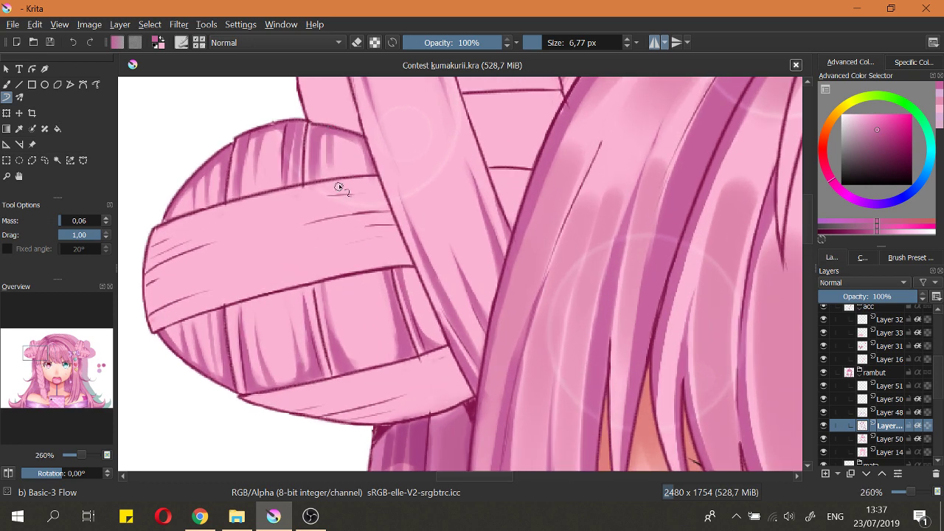
pyautogui.press('e')
pyautogui.press('e')
pyautogui.press('e')
pyautogui.moveTo(332, 135); pyautogui.dragTo(342, 208)
pyautogui.hotkey('ctrl', 'z')
pyautogui.moveTo(336, 137); pyautogui.dragTo(341, 208)
# Step: Reduce the brush to 5.63 px and refine the strands in the wide section below the crosswise band with brush and eraser
pyautogui.press('e')
pyautogui.press('e')
pyautogui.press('[')
pyautogui.press('[')
pyautogui.press('e')
pyautogui.press('e')
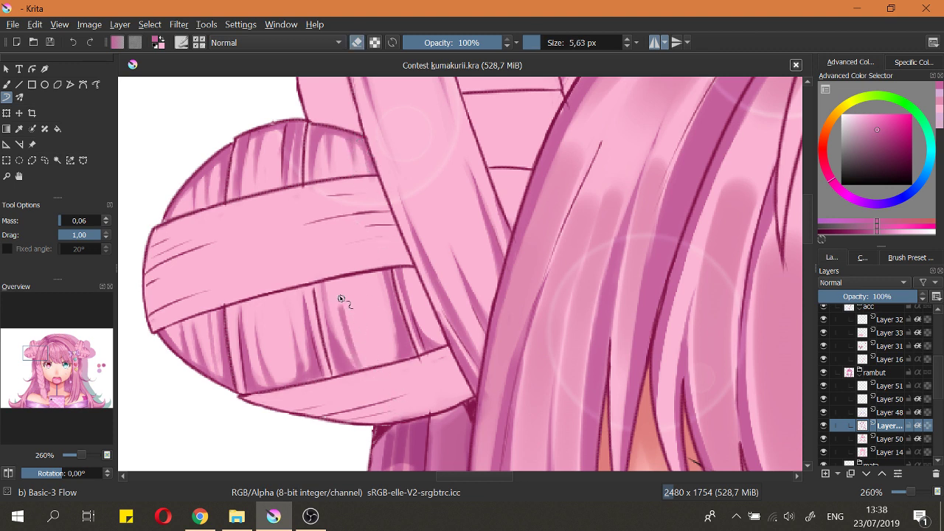
pyautogui.moveTo(341, 301); pyautogui.dragTo(357, 351)
pyautogui.press('e')
pyautogui.moveTo(378, 303); pyautogui.dragTo(399, 364)
pyautogui.hotkey('ctrl', 'z')
pyautogui.moveTo(374, 298); pyautogui.dragTo(396, 343)
pyautogui.press('e')
pyautogui.moveTo(368, 287); pyautogui.dragTo(397, 329)
pyautogui.hotkey('ctrl', 'z')
pyautogui.moveTo(369, 284); pyautogui.dragTo(394, 326)
pyautogui.hotkey('ctrl', 'z')
pyautogui.press('e')
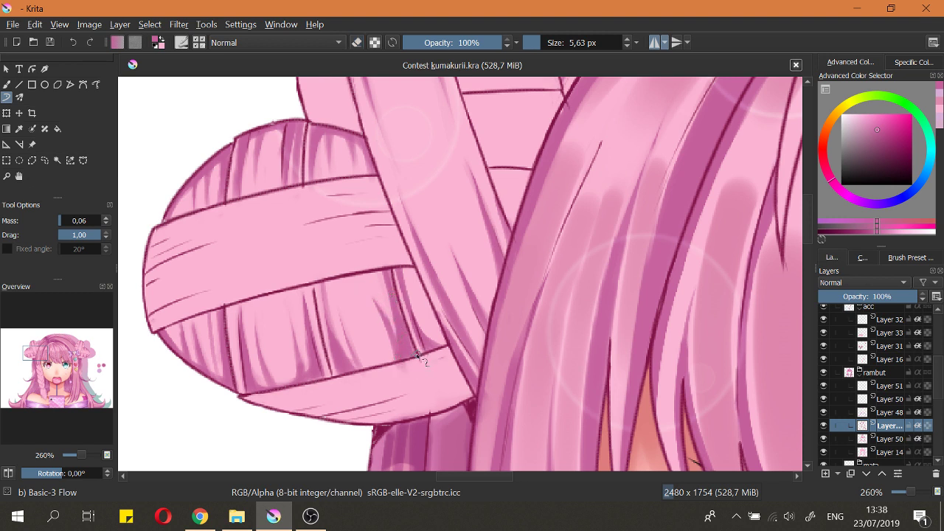
# Step: Thin the dark strand on the inner side of the wide section below the crosswise band with the eraser and save the drawing
pyautogui.press('e')
pyautogui.press('e')
pyautogui.press('e')
pyautogui.press('e')
pyautogui.press('e')
pyautogui.scroll(-5, 374, 280)
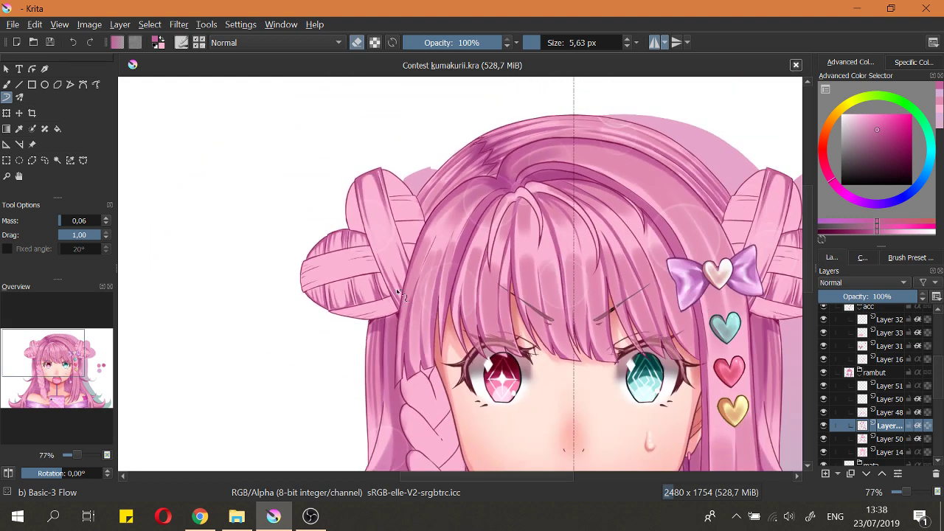
pyautogui.scroll(5, 381, 284)
pyautogui.press('e')
pyautogui.moveTo(348, 264); pyautogui.dragTo(368, 327)
pyautogui.hotkey('ctrl', 'z')
pyautogui.press('e')
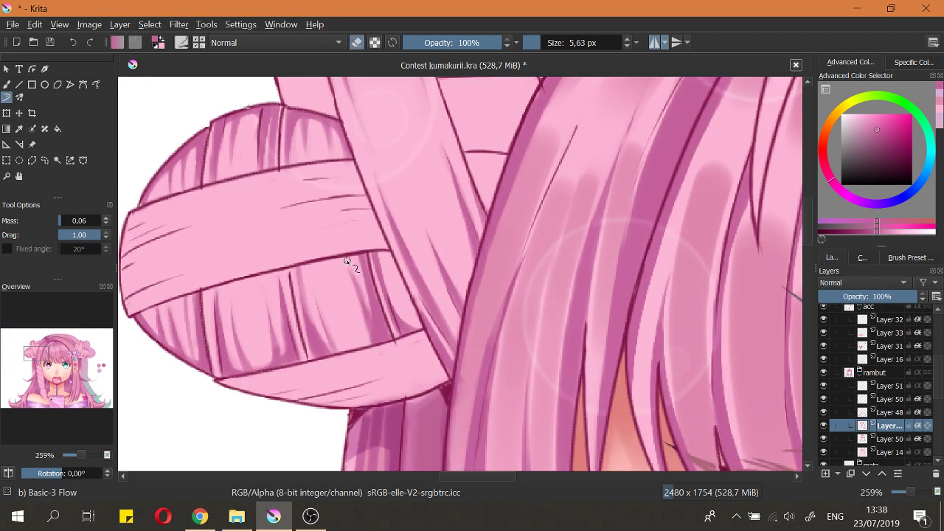
pyautogui.moveTo(352, 261); pyautogui.dragTo(375, 349)
pyautogui.press('e')
pyautogui.scroll(-3, 356, 290)
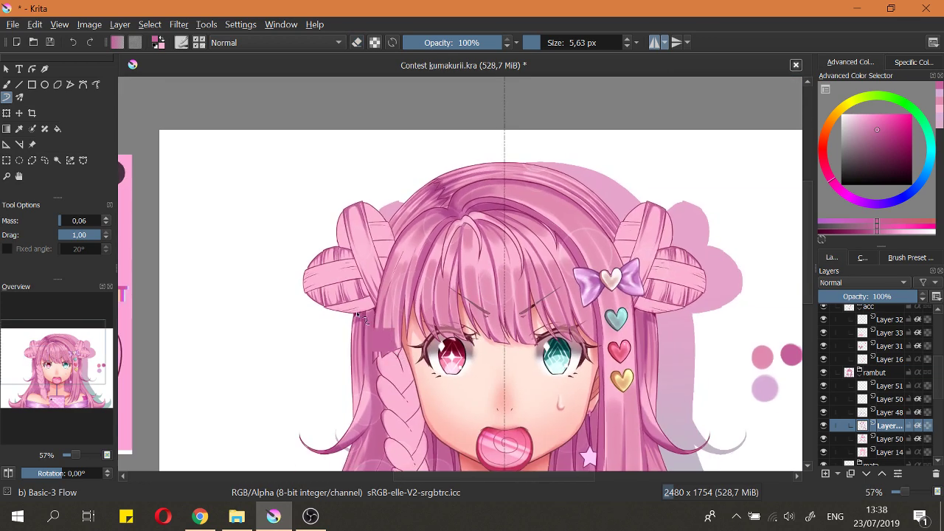
pyautogui.hotkey('ctrl', 's')
# Step: Rotate the canvas and paint dark pink strands along both edges of the crosswise band's inner end at 7.79 px
pyautogui.scroll(2, 363, 286)
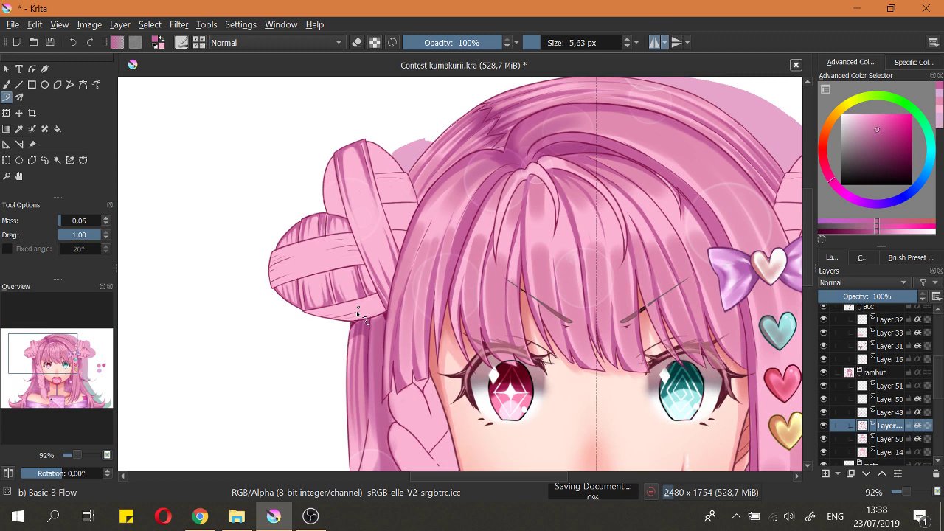
pyautogui.scroll(-2, 358, 310)
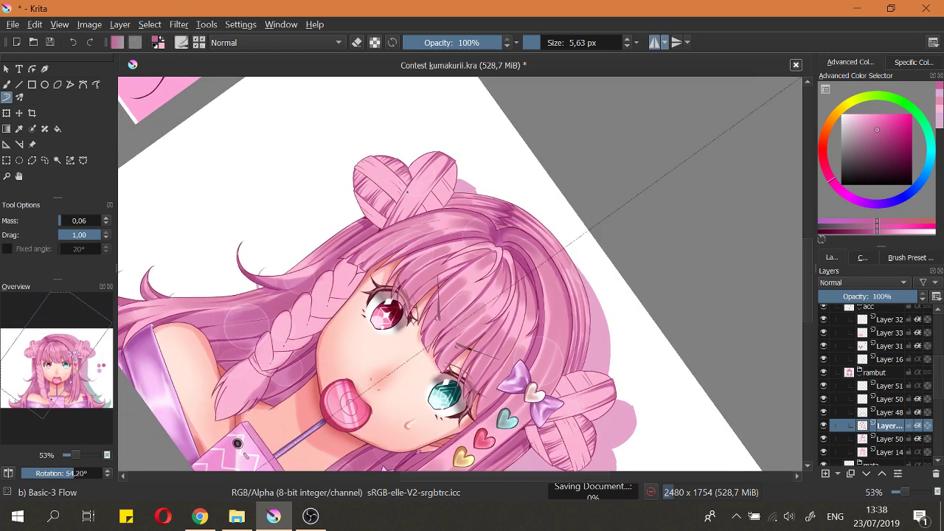
pyautogui.scroll(3, 408, 192)
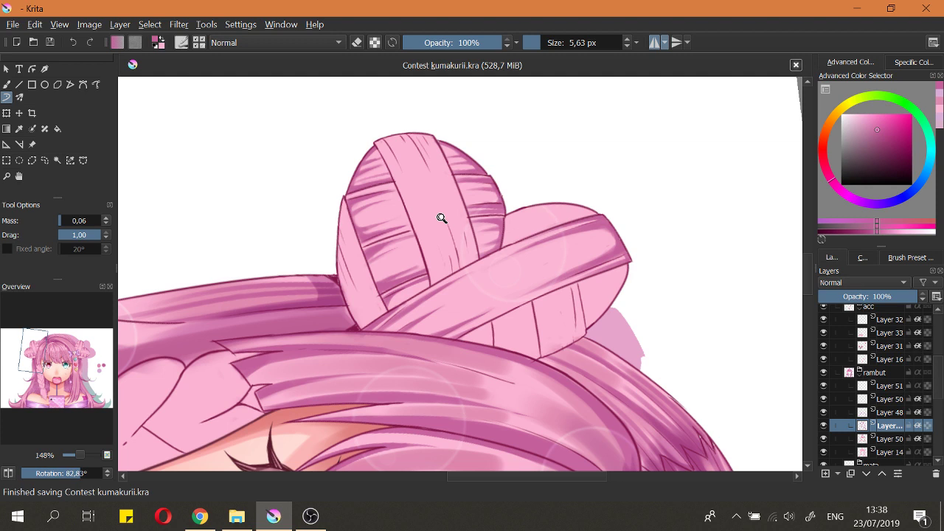
pyautogui.moveTo(441, 218); pyautogui.dragTo(442, 340)
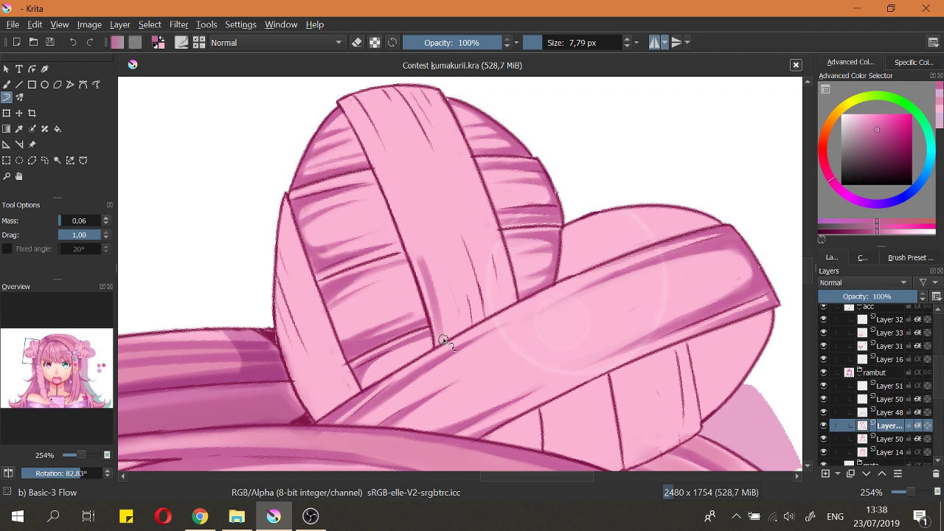
pyautogui.moveTo(442, 340); pyautogui.dragTo(422, 260)
pyautogui.click(483, 221)
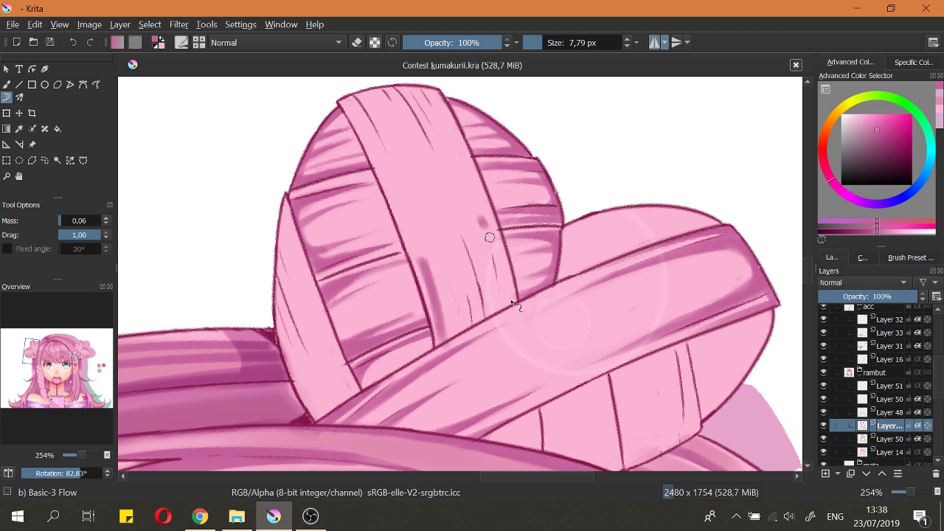
pyautogui.moveTo(480, 214); pyautogui.dragTo(497, 292)
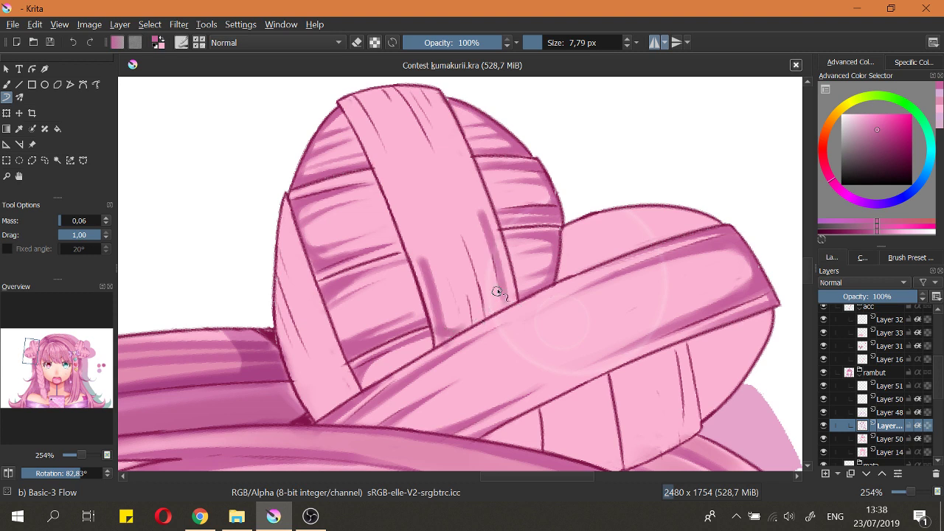
pyautogui.moveTo(508, 325); pyautogui.dragTo(480, 206)
# Step: Shade the base of the crosswise band beside the diagonal band and taper the edge strands with the eraser at 7.79 px
pyautogui.press('e')
pyautogui.moveTo(489, 280)
pyautogui.mouseDown()
pyautogui.moveTo(480, 207)
pyautogui.moveTo(501, 251)
pyautogui.mouseUp()
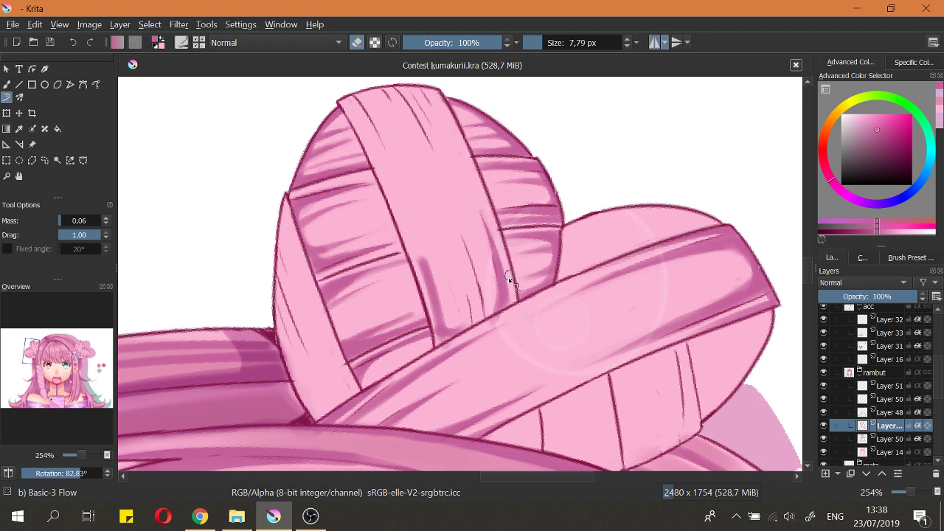
pyautogui.press('e')
pyautogui.moveTo(439, 321)
pyautogui.mouseDown()
pyautogui.moveTo(472, 327)
pyautogui.moveTo(481, 318)
pyautogui.mouseUp()
pyautogui.press('e')
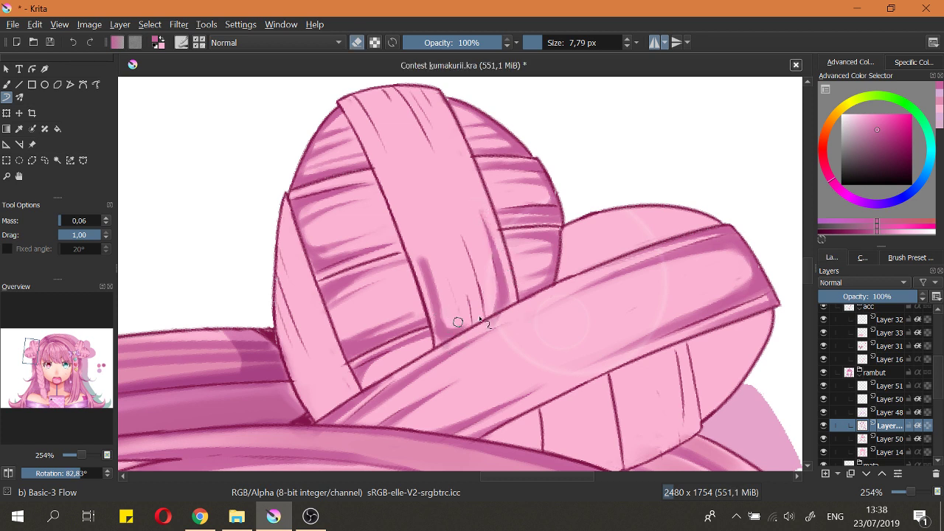
pyautogui.scroll(2, 481, 319)
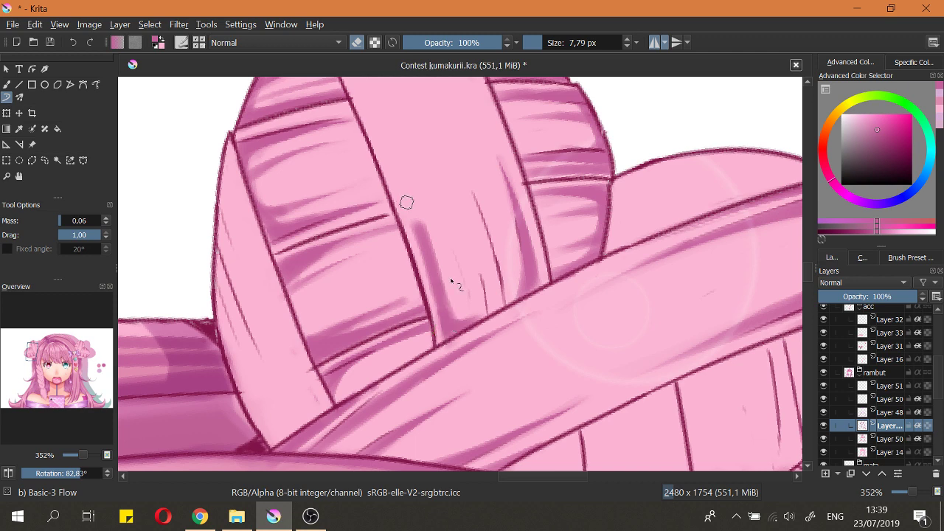
pyautogui.moveTo(418, 223); pyautogui.dragTo(457, 309)
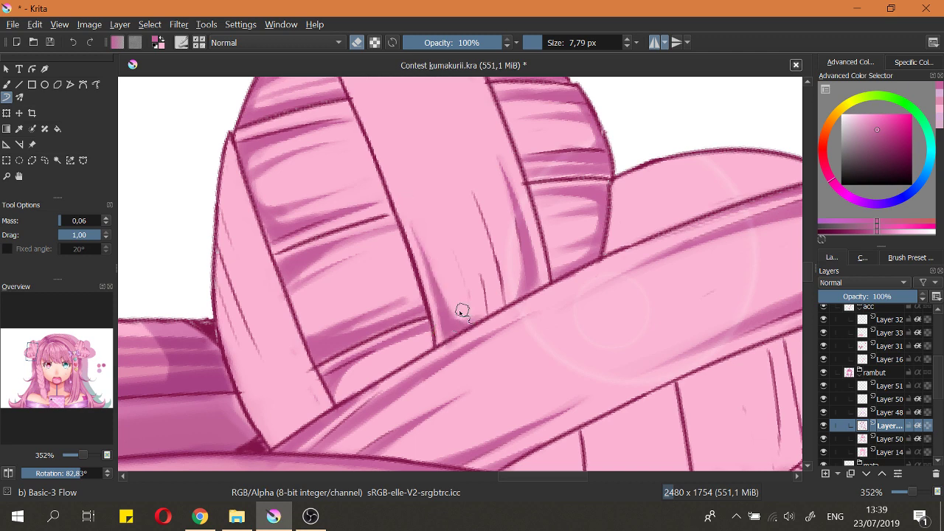
pyautogui.press('e')
# Step: Reduce the brush to 5.28 px and add long, fine dark pink strands from the crosswise band's inner end along its upper half
pyautogui.scroll(-5, 466, 253)
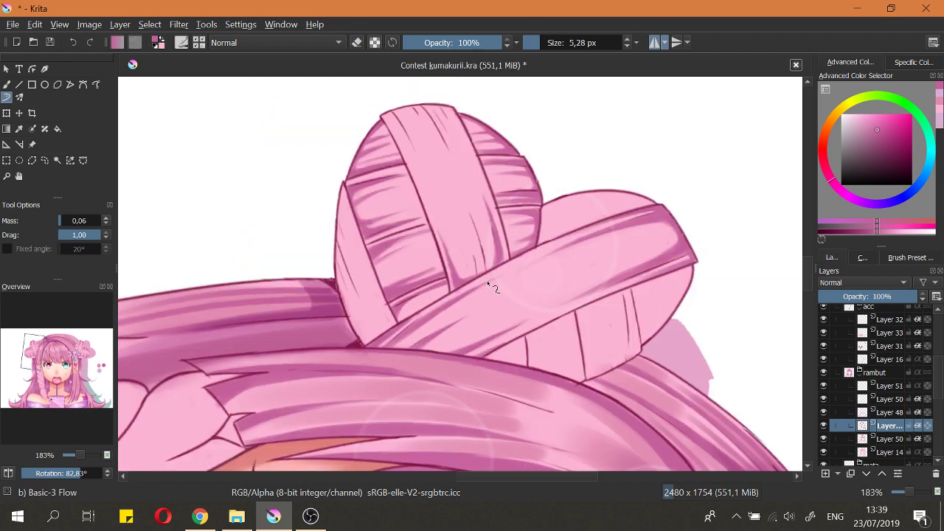
pyautogui.press('5')
pyautogui.scroll(-3, 483, 243)
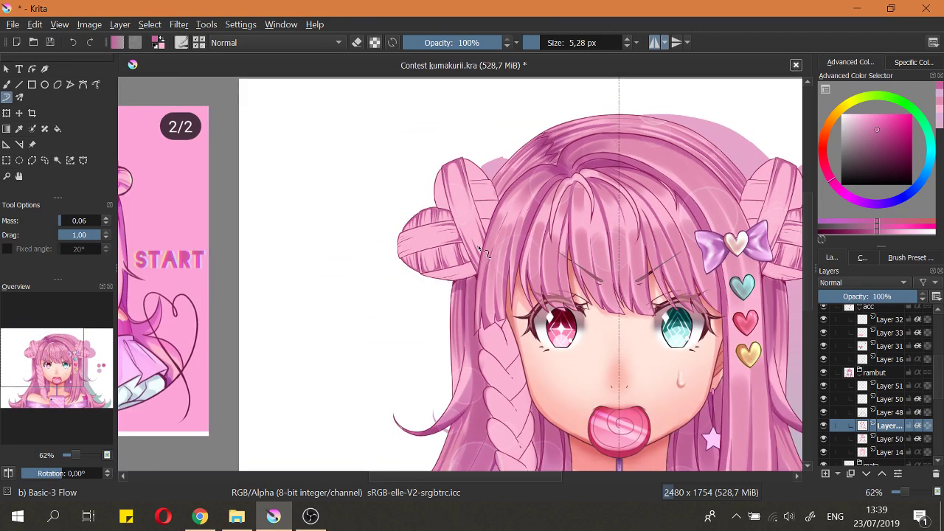
pyautogui.scroll(-1, 485, 243)
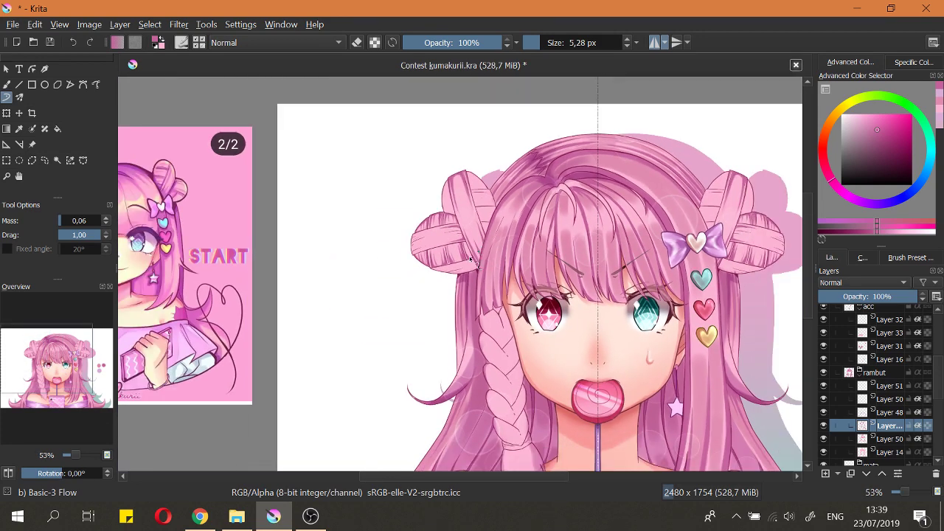
pyautogui.scroll(4, 431, 272)
pyautogui.moveTo(531, 179); pyautogui.dragTo(362, 217)
pyautogui.scroll(2, 360, 235)
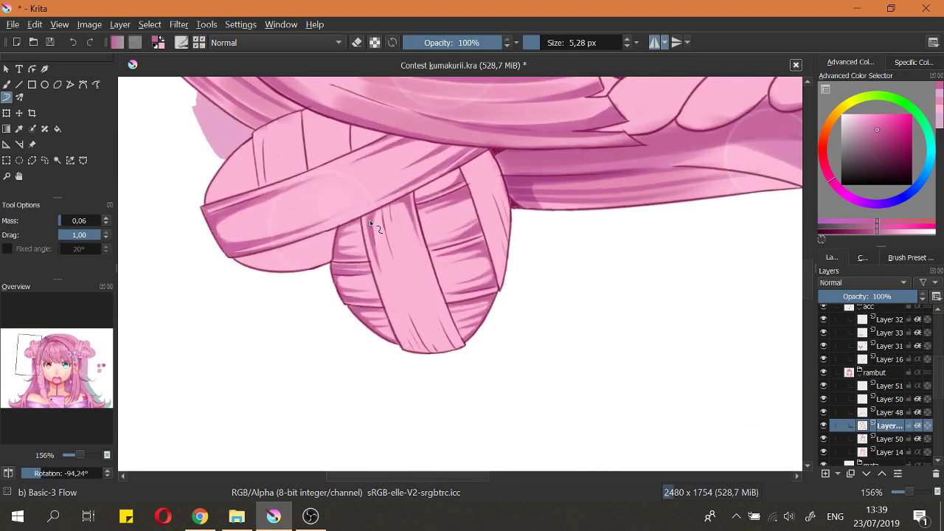
pyautogui.moveTo(370, 223); pyautogui.dragTo(404, 327)
pyautogui.moveTo(368, 226); pyautogui.dragTo(416, 350)
pyautogui.moveTo(392, 209)
pyautogui.mouseDown()
pyautogui.moveTo(391, 258)
pyautogui.moveTo(400, 261)
pyautogui.moveTo(386, 211)
pyautogui.moveTo(415, 317)
pyautogui.moveTo(383, 241)
pyautogui.moveTo(419, 332)
pyautogui.moveTo(394, 241)
pyautogui.moveTo(415, 304)
pyautogui.mouseUp()
# Step: Taper the crosswise band's long strands with the eraser and add another fine dark strand at its inner end
pyautogui.press('e')
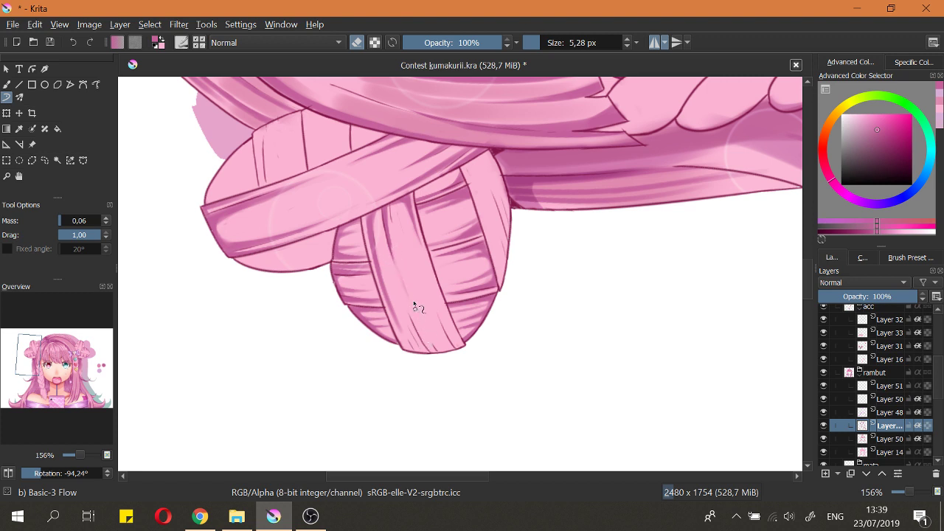
pyautogui.moveTo(393, 242); pyautogui.dragTo(430, 345)
pyautogui.press('e')
pyautogui.moveTo(399, 200); pyautogui.dragTo(413, 283)
pyautogui.hotkey('ctrl', 'z')
pyautogui.moveTo(404, 208)
pyautogui.mouseDown()
pyautogui.moveTo(422, 304)
pyautogui.moveTo(391, 204)
pyautogui.moveTo(400, 260)
pyautogui.moveTo(374, 216)
pyautogui.moveTo(396, 284)
pyautogui.moveTo(378, 206)
pyautogui.moveTo(402, 293)
pyautogui.moveTo(377, 208)
pyautogui.moveTo(397, 289)
pyautogui.mouseUp()
pyautogui.press('e')
pyautogui.press('e')
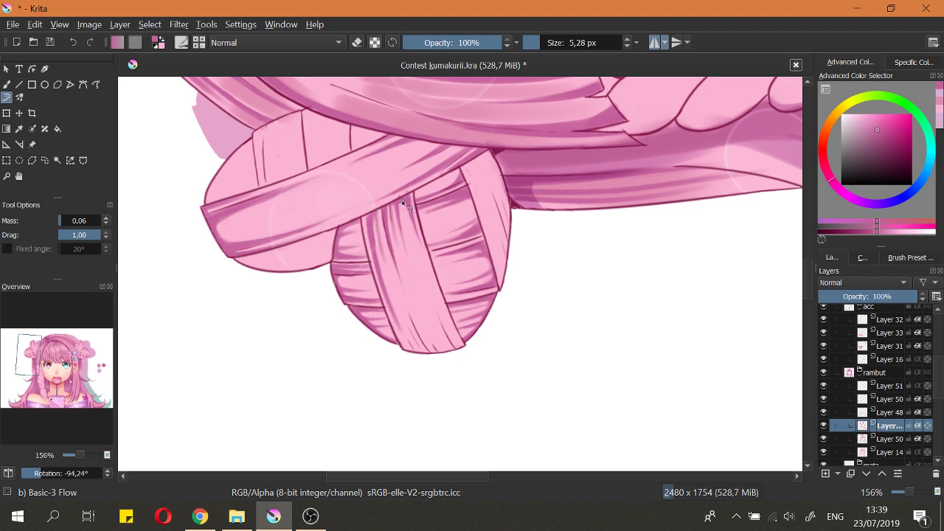
# Step: Paint the first dark pink strands at the outer end of the upper bun's diagonal band with the 5.28 px brush
pyautogui.scroll(-3, 402, 306)
pyautogui.press('5')
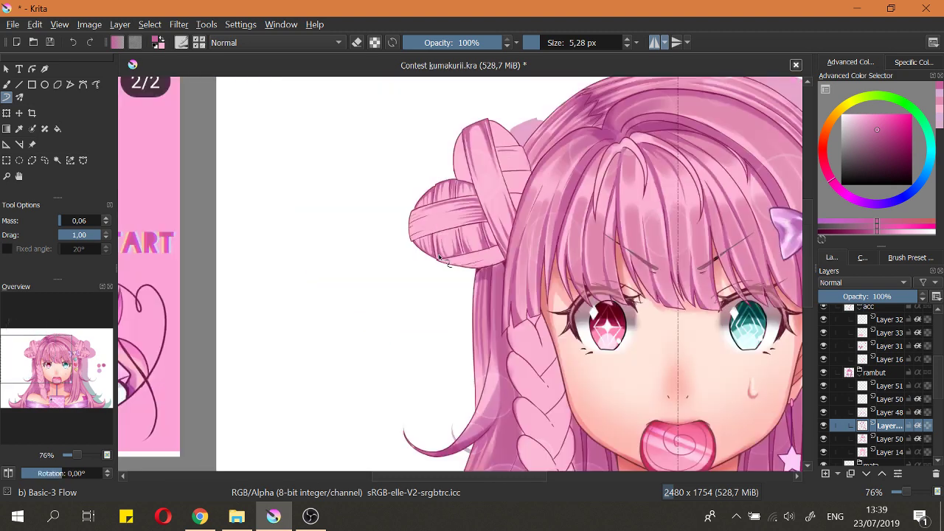
pyautogui.scroll(-2, 475, 184)
pyautogui.scroll(4, 480, 192)
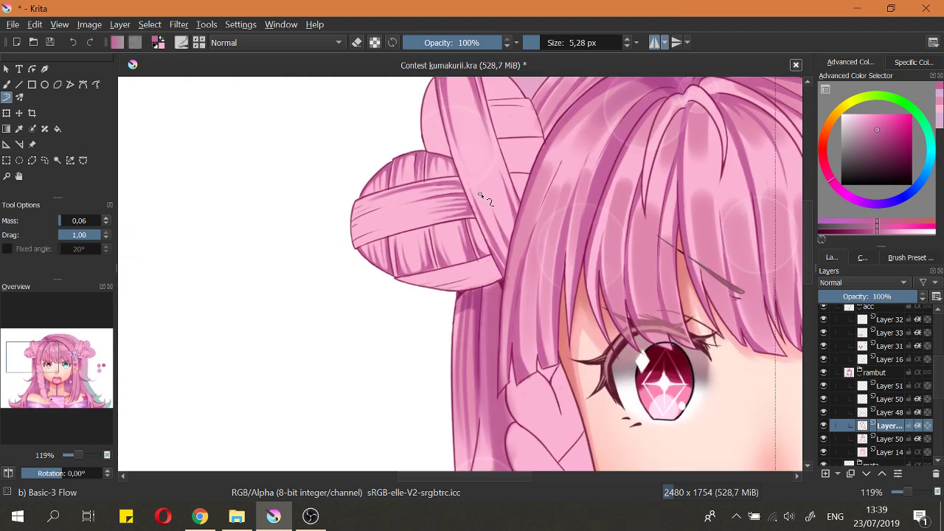
pyautogui.scroll(1, 532, 262)
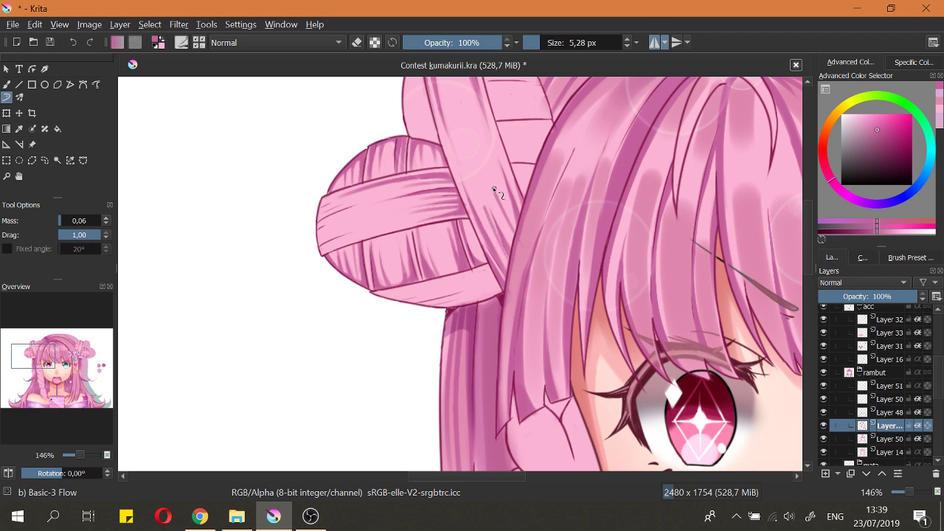
pyautogui.press('e')
pyautogui.scroll(-5, 485, 218)
pyautogui.scroll(5, 482, 243)
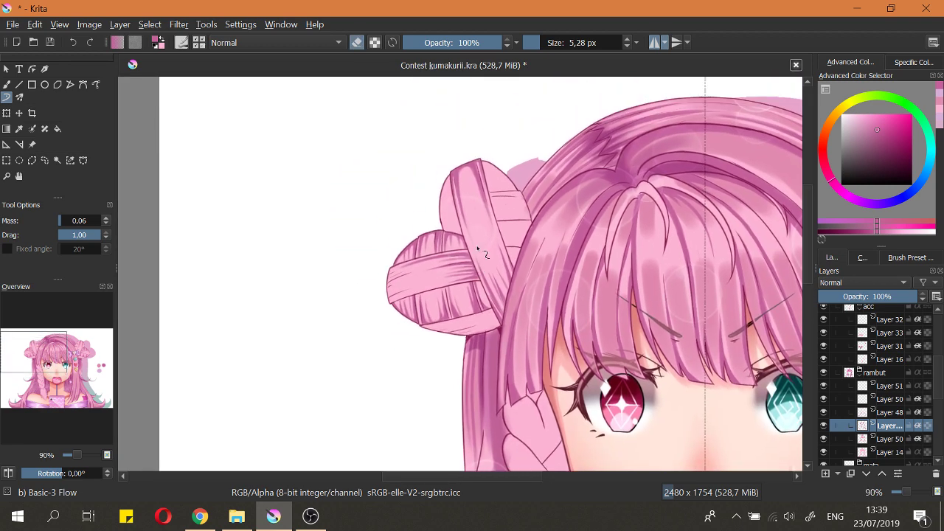
pyautogui.press('e')
# Step: Extend fine dark pink strands inward from the diagonal band's outer end at 5.28 px
pyautogui.moveTo(453, 150); pyautogui.dragTo(480, 219)
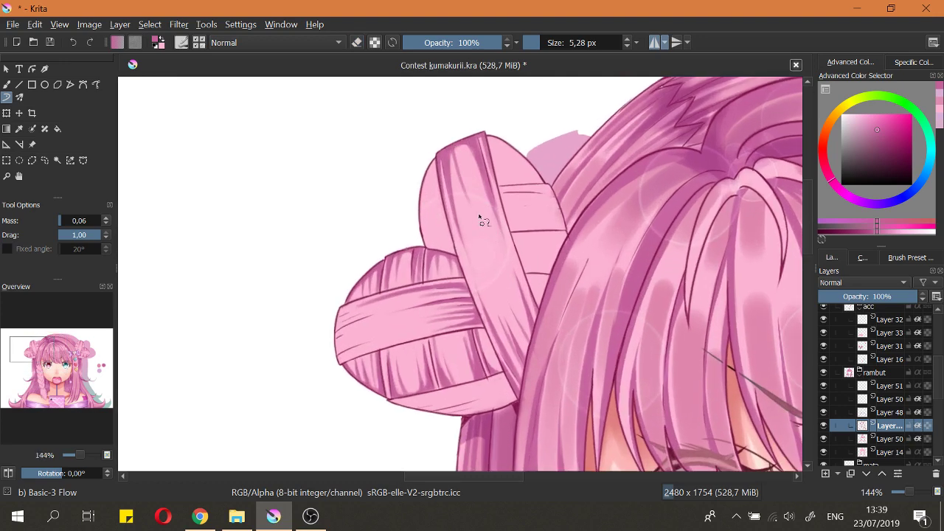
pyautogui.moveTo(457, 142); pyautogui.dragTo(478, 234)
pyautogui.moveTo(464, 140)
pyautogui.mouseDown()
pyautogui.moveTo(487, 237)
pyautogui.moveTo(476, 198)
pyautogui.moveTo(481, 206)
pyautogui.mouseUp()
pyautogui.hotkey('ctrl', 'z')
pyautogui.press('e')
pyautogui.press('e')
pyautogui.moveTo(474, 144); pyautogui.dragTo(506, 264)
# Step: Rotate the canvas, darken the diagonal band's outer edge and taper its strands with the eraser at 5.28 px
pyautogui.moveTo(507, 172); pyautogui.dragTo(404, 335)
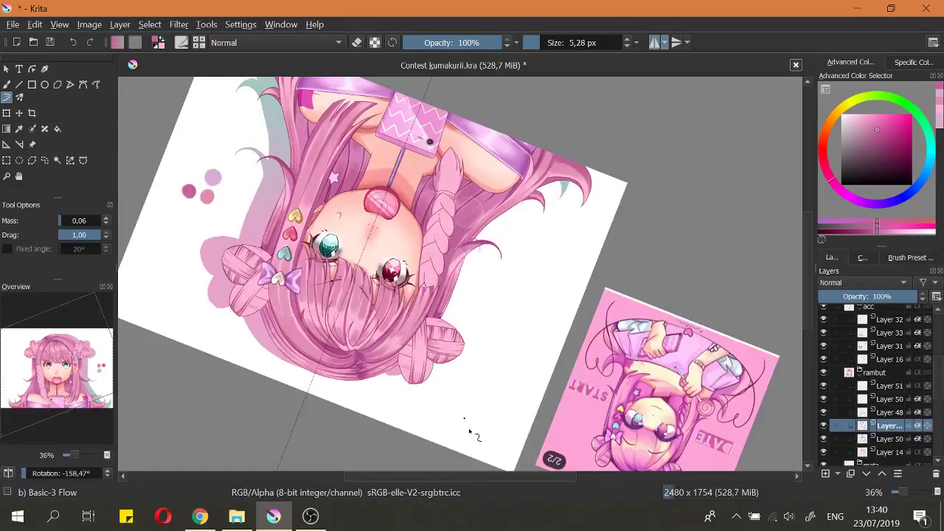
pyautogui.scroll(8, 469, 432)
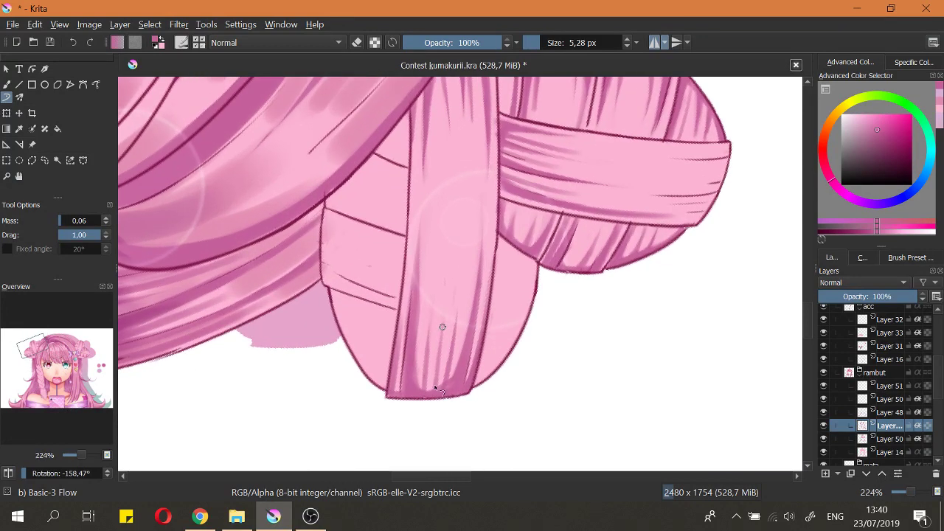
pyautogui.moveTo(435, 388)
pyautogui.mouseDown()
pyautogui.moveTo(424, 408)
pyautogui.moveTo(436, 360)
pyautogui.moveTo(438, 397)
pyautogui.mouseUp()
pyautogui.press('e')
pyautogui.press('e')
pyautogui.press('e')
pyautogui.moveTo(432, 329); pyautogui.dragTo(429, 379)
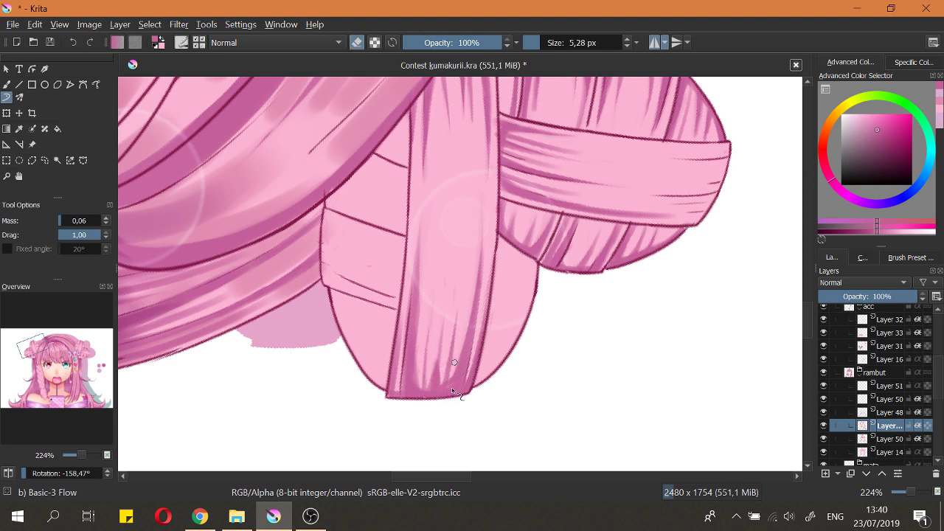
pyautogui.press('e')
pyautogui.press('5')
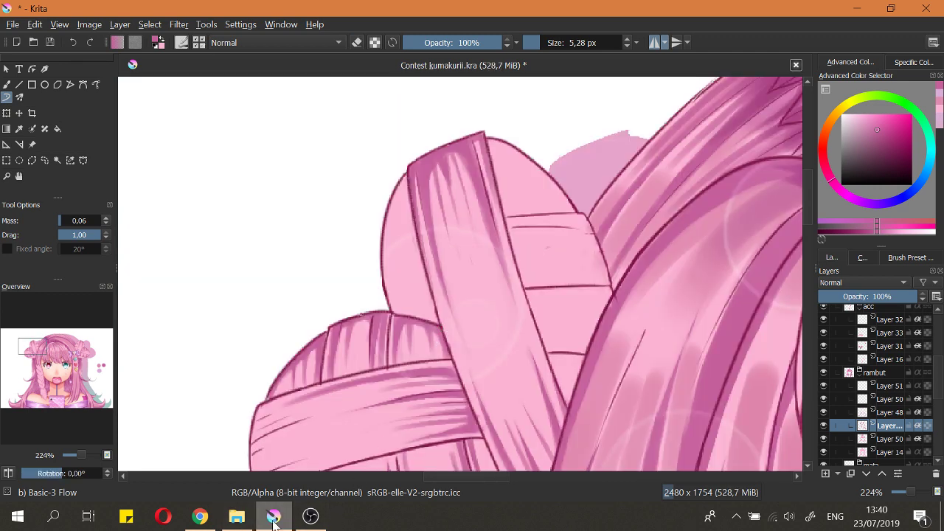
pyautogui.click(311, 516)
pyautogui.click(310, 516)
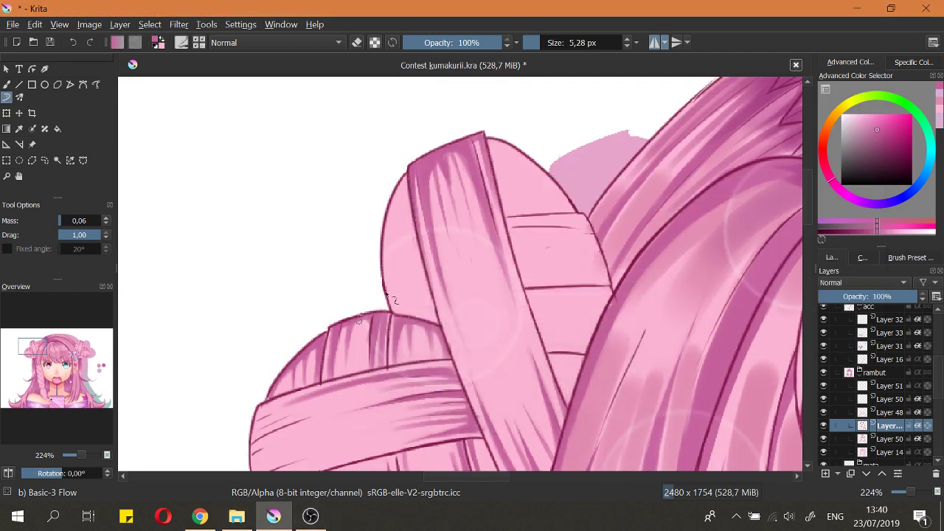
pyautogui.press('2')
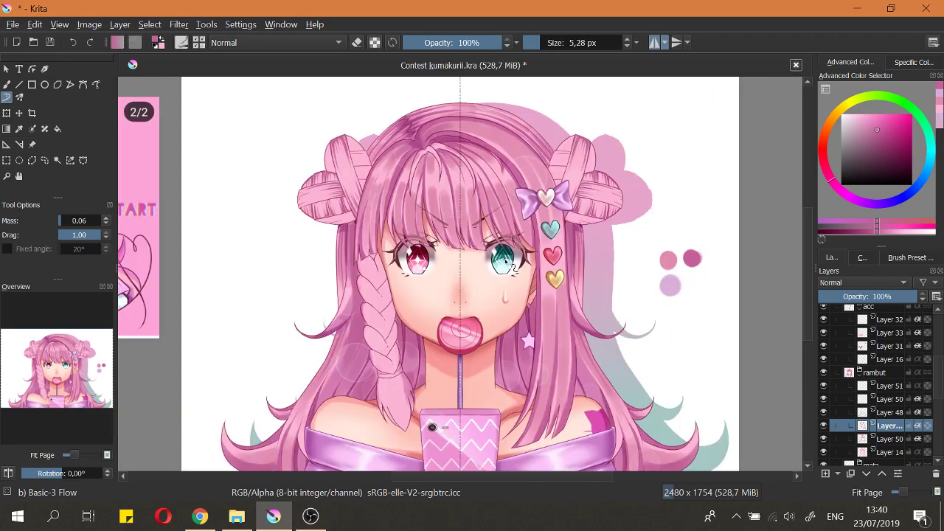
# Step: Rotate the canvas slightly and deepen the dark pink shading at the diagonal band's outer end at 5.28 px
pyautogui.moveTo(352, 212); pyautogui.dragTo(360, 155)
pyautogui.moveTo(414, 137); pyautogui.dragTo(476, 134)
pyautogui.moveTo(426, 159); pyautogui.dragTo(493, 230)
pyautogui.moveTo(468, 151); pyautogui.dragTo(429, 265)
pyautogui.moveTo(371, 156); pyautogui.dragTo(392, 143)
pyautogui.moveTo(380, 189)
pyautogui.mouseDown()
pyautogui.moveTo(366, 183)
pyautogui.moveTo(460, 303)
pyautogui.mouseUp()
# Step: Carve narrow light gaps between the dark strands at the diagonal band's outer end with the eraser at 5.28 px
pyautogui.press('e')
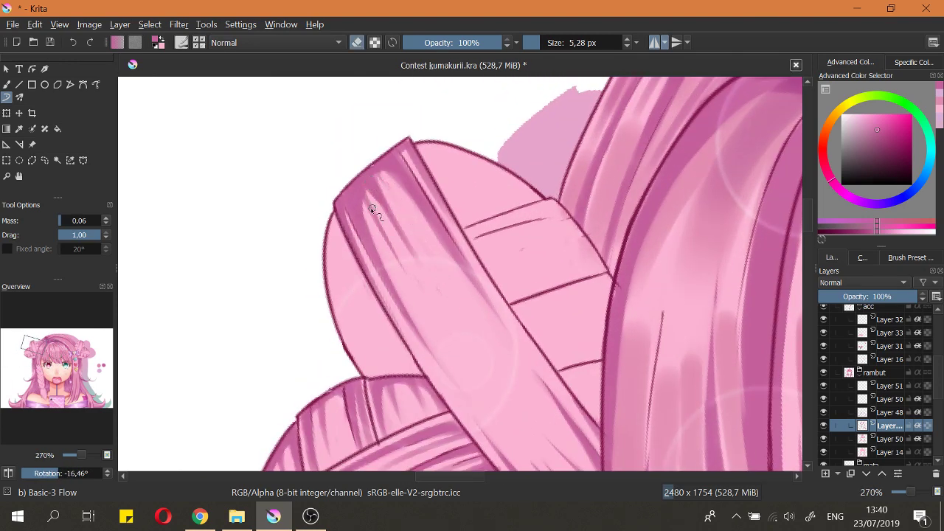
pyautogui.moveTo(367, 200)
pyautogui.mouseDown()
pyautogui.moveTo(411, 303)
pyautogui.moveTo(367, 192)
pyautogui.mouseUp()
pyautogui.press('e')
pyautogui.scroll(-3, 374, 198)
pyautogui.scroll(5, 408, 249)
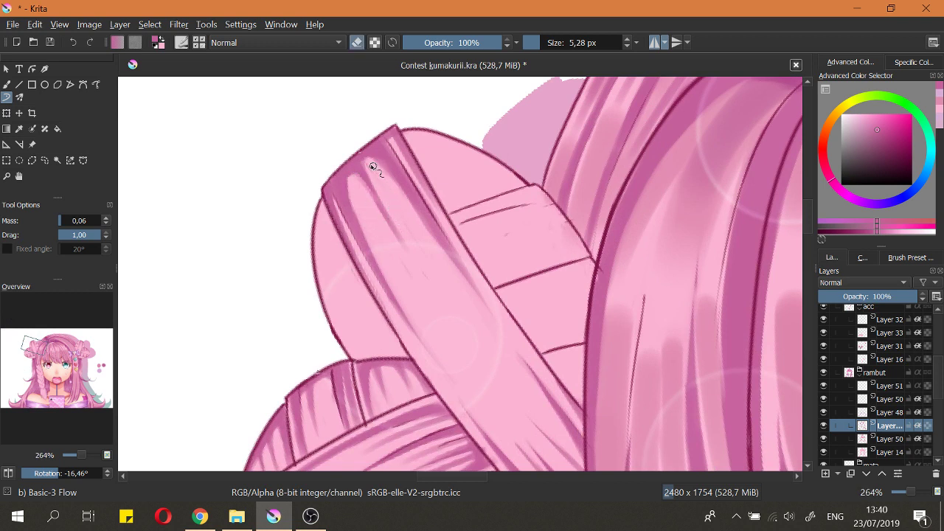
pyautogui.press('e')
pyautogui.scroll(-6, 399, 235)
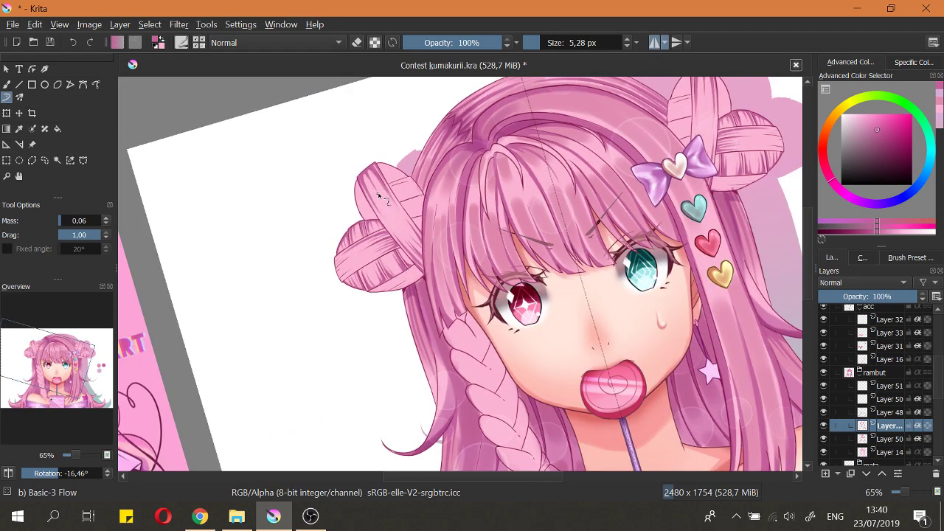
# Step: Enlarge the eraser to 11.35 px and open broad, rounded light gaps between the diagonal band's outer strands
pyautogui.moveTo(378, 194)
pyautogui.mouseDown()
pyautogui.moveTo(331, 182)
pyautogui.moveTo(329, 258)
pyautogui.mouseUp()
pyautogui.moveTo(330, 267)
pyautogui.mouseDown()
pyautogui.moveTo(318, 207)
pyautogui.moveTo(301, 219)
pyautogui.mouseUp()
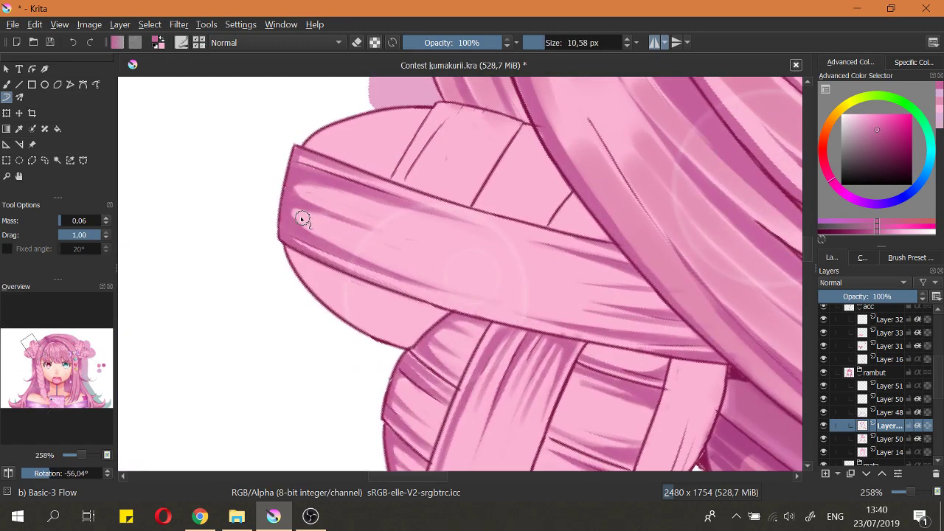
pyautogui.press('e')
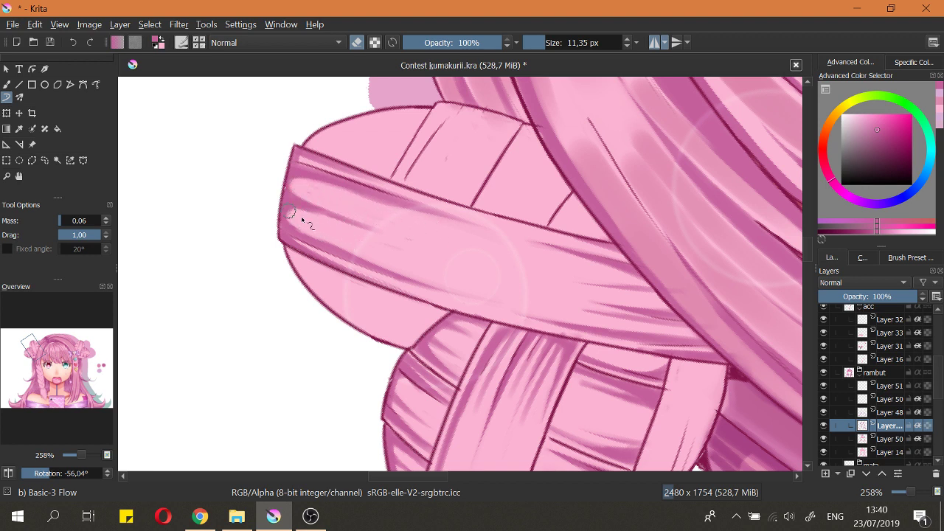
pyautogui.scroll(-5, 305, 217)
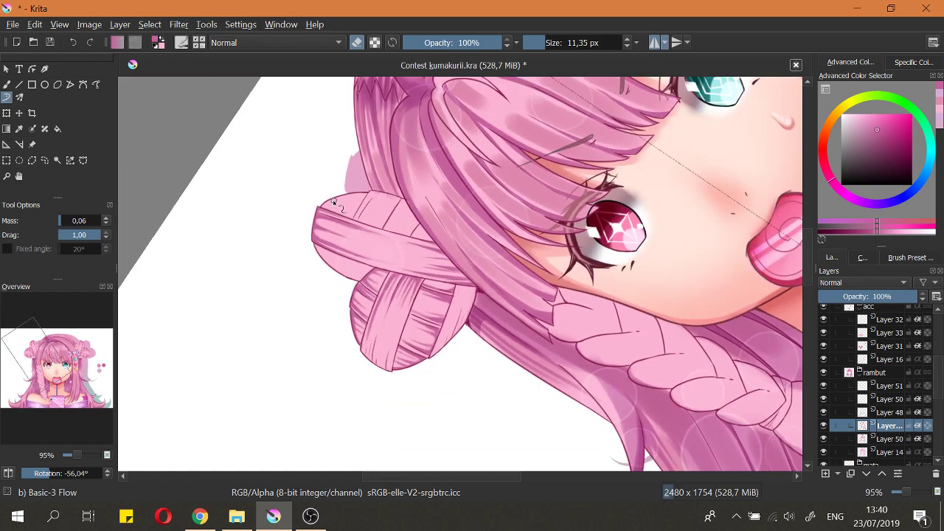
pyautogui.press('5')
pyautogui.scroll(5, 410, 123)
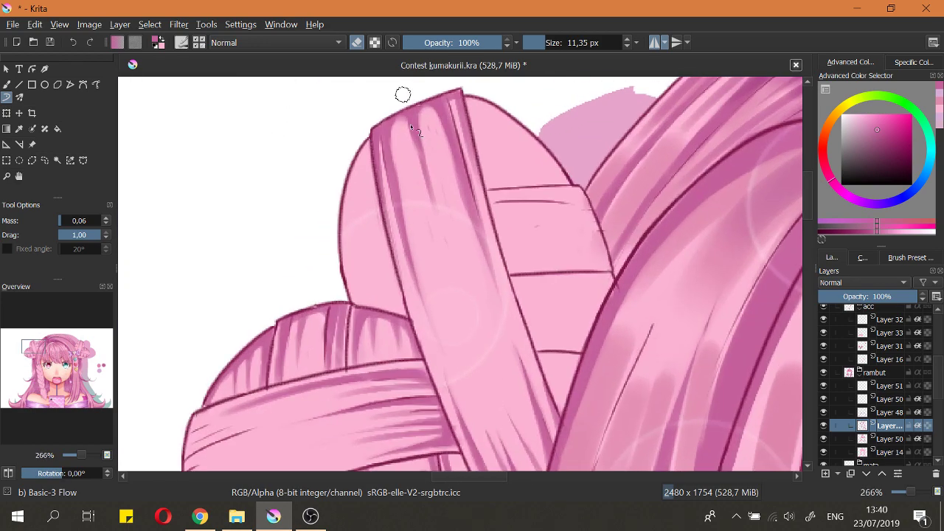
pyautogui.moveTo(410, 124); pyautogui.dragTo(423, 163)
pyautogui.press('e')
pyautogui.press('e')
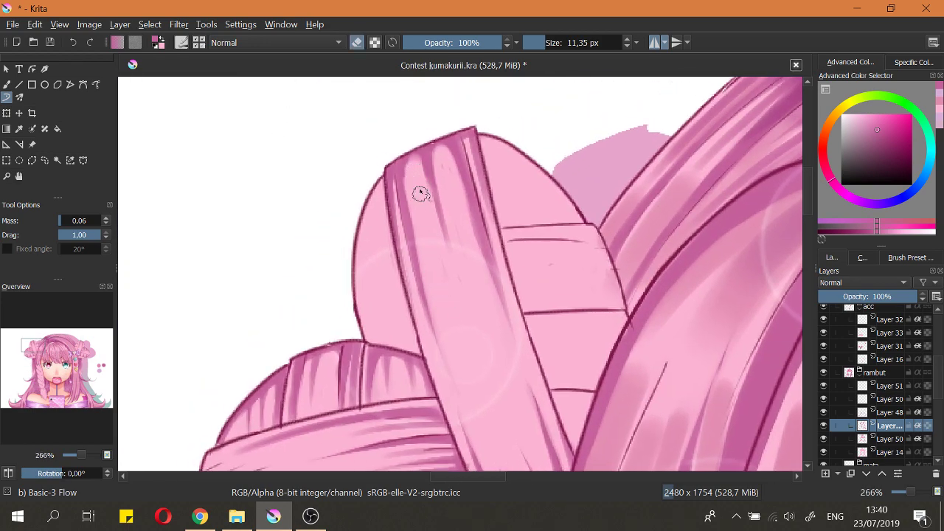
pyautogui.moveTo(414, 181)
pyautogui.mouseDown()
pyautogui.moveTo(417, 241)
pyautogui.moveTo(445, 324)
pyautogui.mouseUp()
# Step: Touch up the dark pink shading along the diagonal band's outer edge at 11.35 px and save the document
pyautogui.press('e')
pyautogui.moveTo(398, 158); pyautogui.dragTo(452, 132)
pyautogui.moveTo(409, 157); pyautogui.dragTo(443, 216)
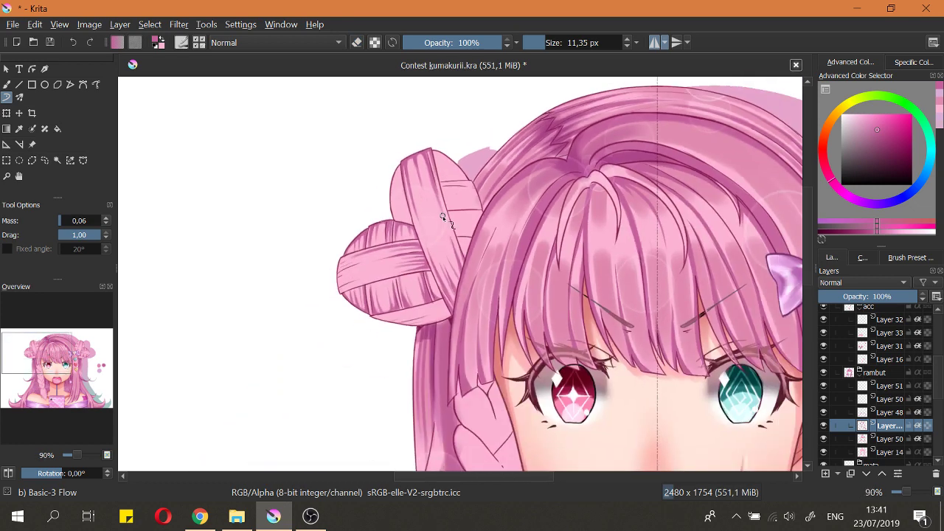
pyautogui.hotkey('ctrl', 's')
pyautogui.scroll(4, 413, 154)
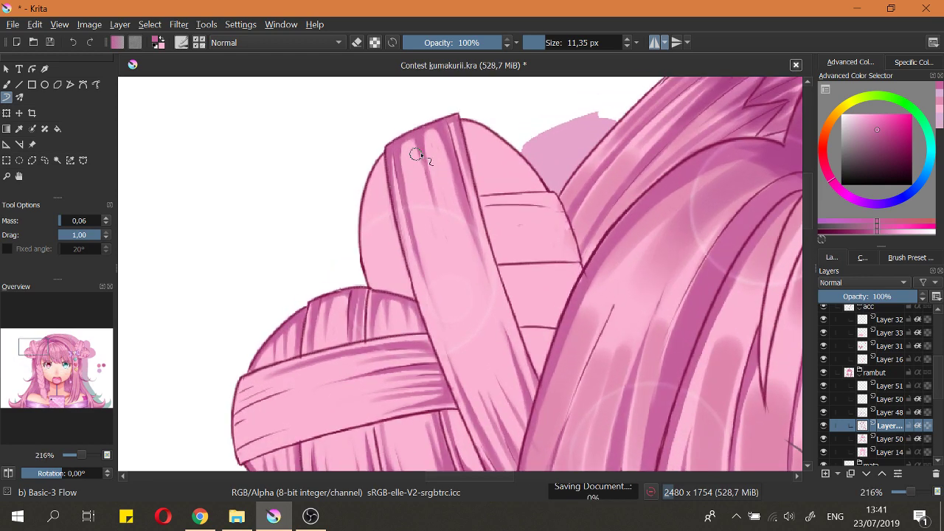
# Step: Reduce the brush to 8.35 px and add a dark pink strand in the light gap at the diagonal band's outer end
pyautogui.scroll(2, 416, 155)
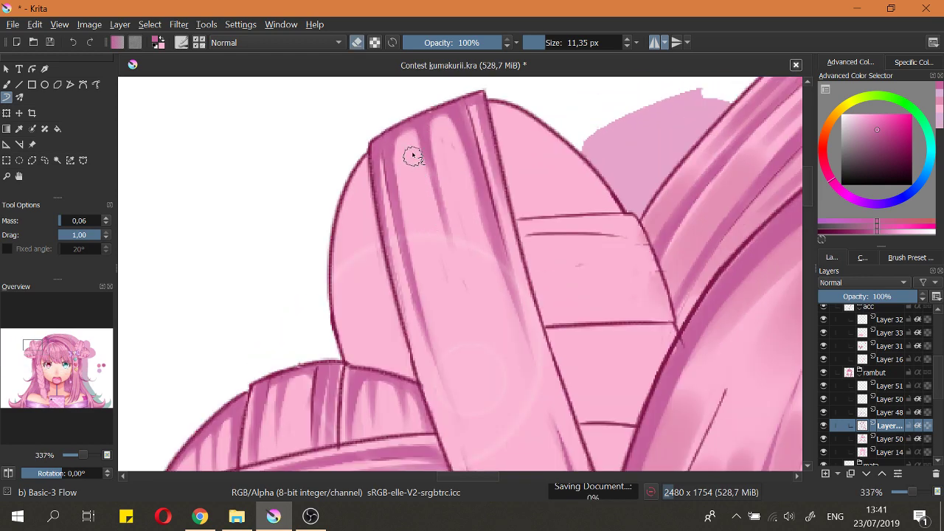
pyautogui.press('[')
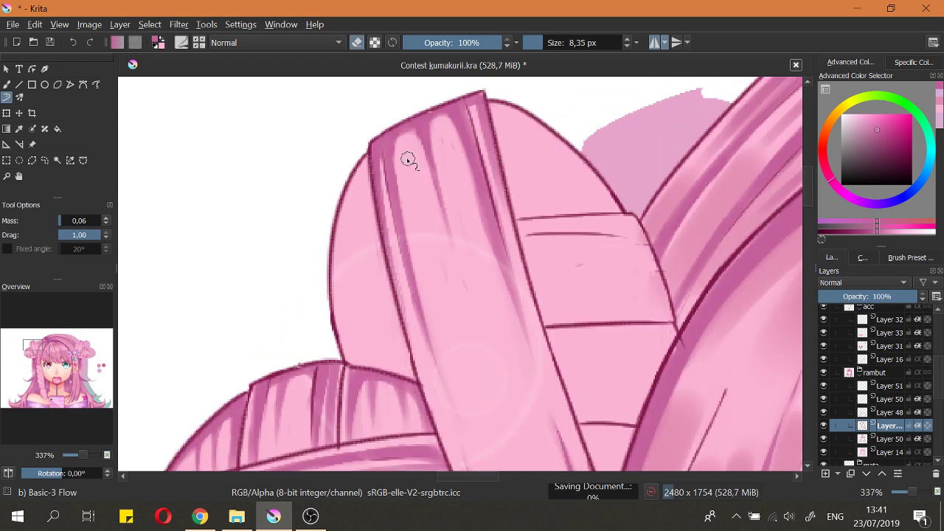
pyautogui.press('e')
pyautogui.moveTo(407, 150); pyautogui.dragTo(441, 285)
pyautogui.moveTo(409, 211); pyautogui.dragTo(407, 187)
pyautogui.scroll(3, 407, 188)
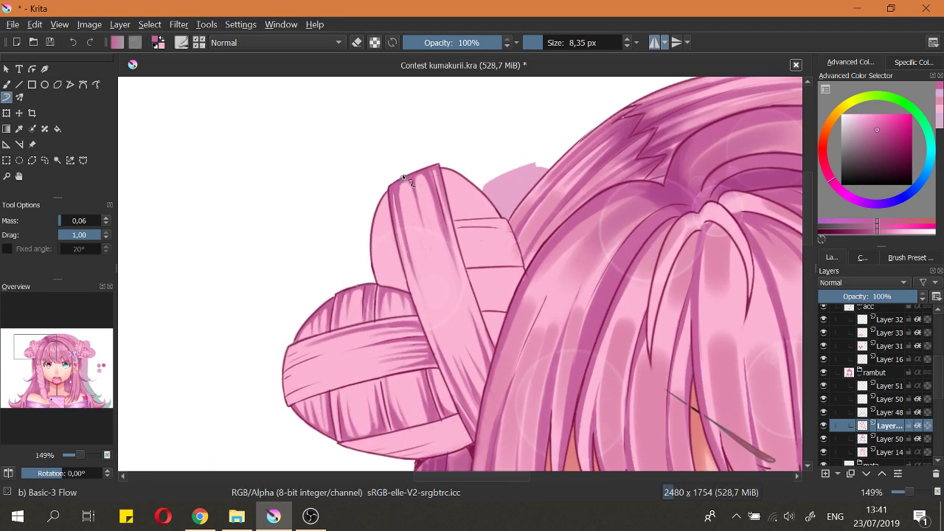
pyautogui.scroll(1, 417, 221)
# Step: Fade the inner tips of the diagonal band's outer strands with the eraser at 8.35 px
pyautogui.press('e')
pyautogui.moveTo(419, 230); pyautogui.dragTo(453, 337)
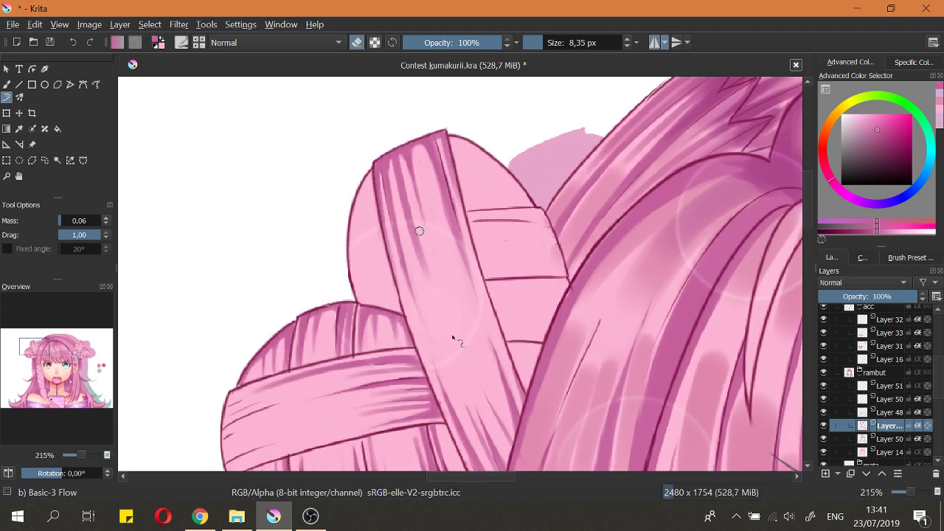
pyautogui.hotkey('ctrl', 'z')
pyautogui.moveTo(410, 233); pyautogui.dragTo(451, 327)
pyautogui.scroll(1, 387, 203)
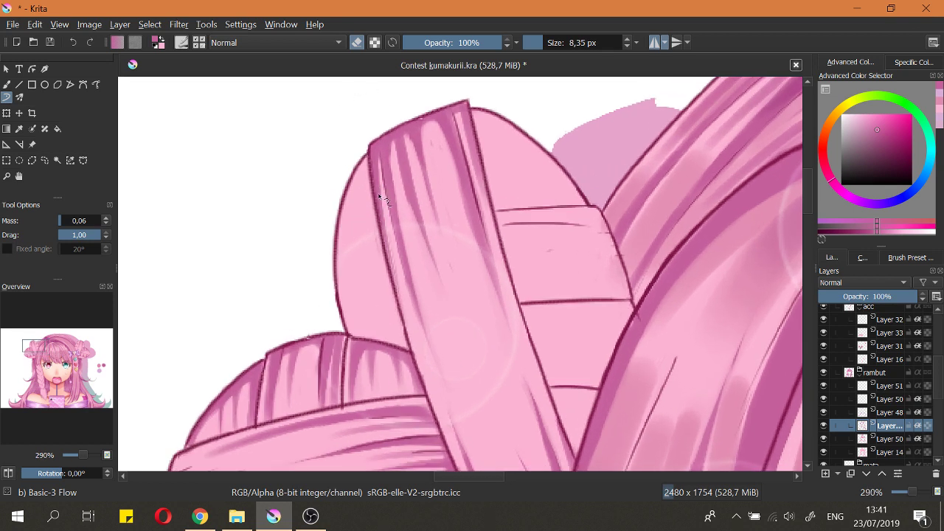
# Step: Reduce the eraser to 5.53 px and thin the strands running inward from the diagonal band's outer end
pyautogui.press('e')
pyautogui.scroll(1, 428, 214)
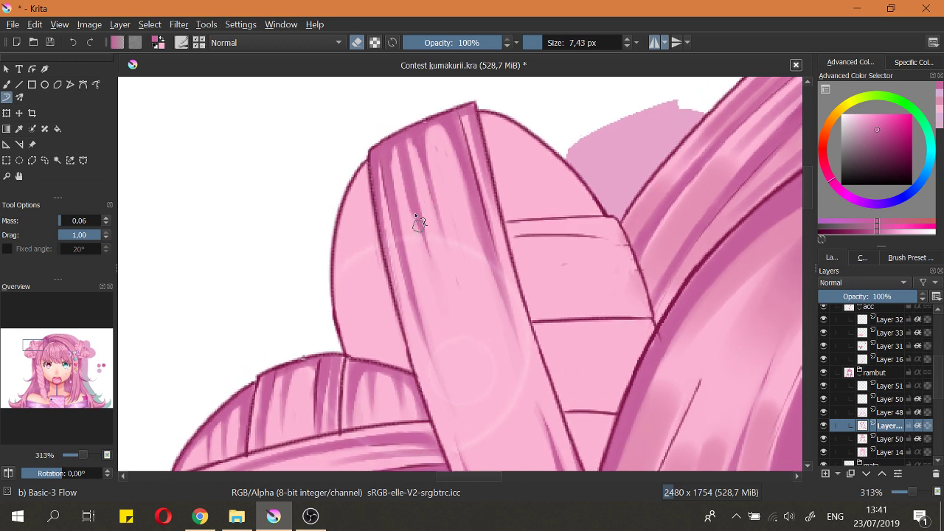
pyautogui.press('e')
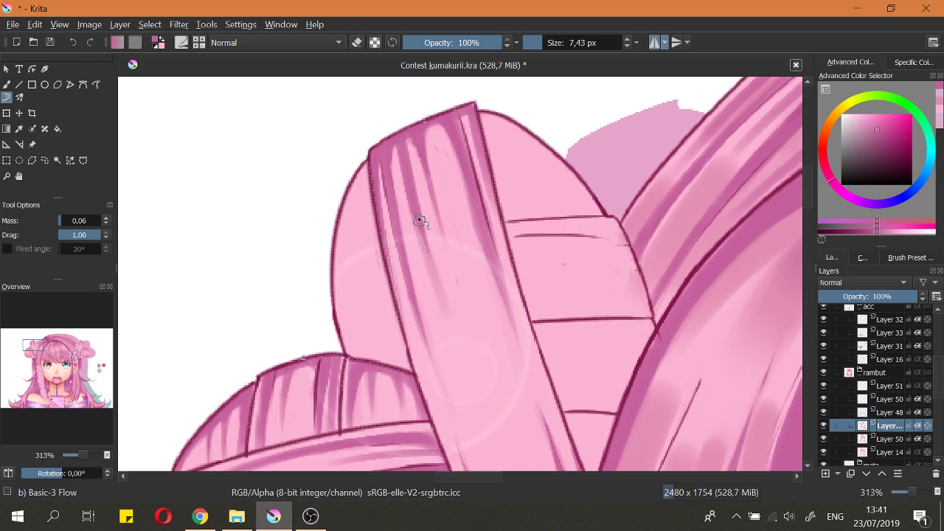
pyautogui.press('e')
pyautogui.moveTo(399, 170)
pyautogui.mouseDown()
pyautogui.moveTo(448, 321)
pyautogui.moveTo(405, 181)
pyautogui.mouseUp()
pyautogui.hotkey('ctrl', 'z')
pyautogui.moveTo(397, 169); pyautogui.dragTo(455, 351)
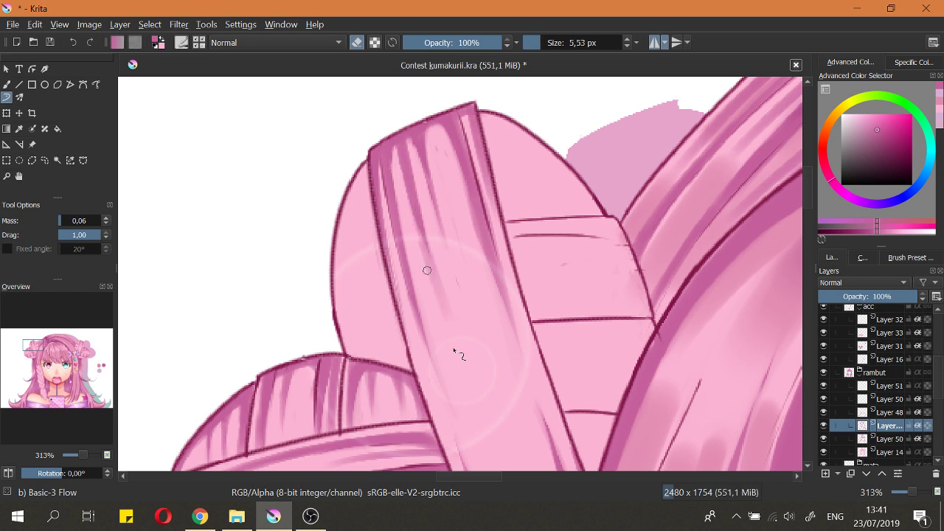
pyautogui.moveTo(409, 145); pyautogui.dragTo(455, 317)
pyautogui.moveTo(413, 184); pyautogui.dragTo(455, 331)
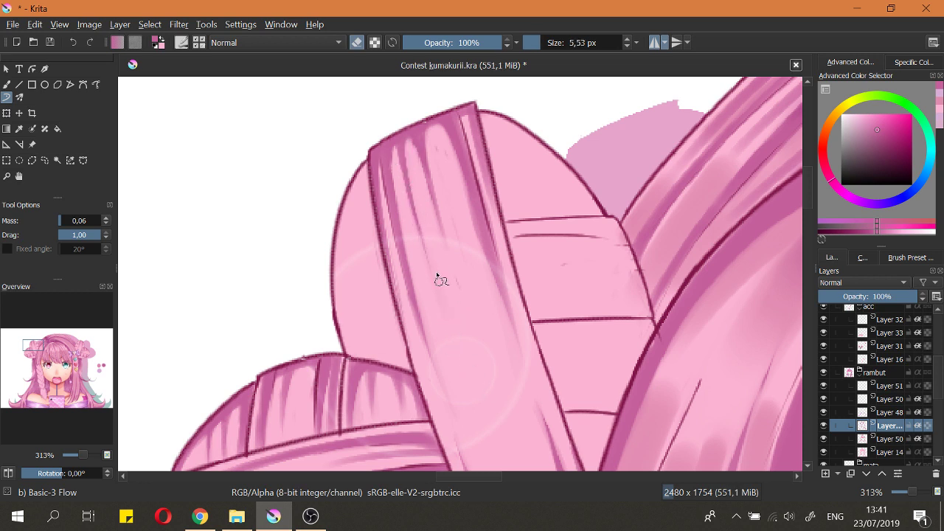
pyautogui.hotkey('ctrl', 'z')
pyautogui.moveTo(420, 190); pyautogui.dragTo(421, 248)
# Step: Add more fine dark pink strands at the diagonal band's outer end and taper them with the eraser at 5.53 px
pyautogui.scroll(-6, 435, 273)
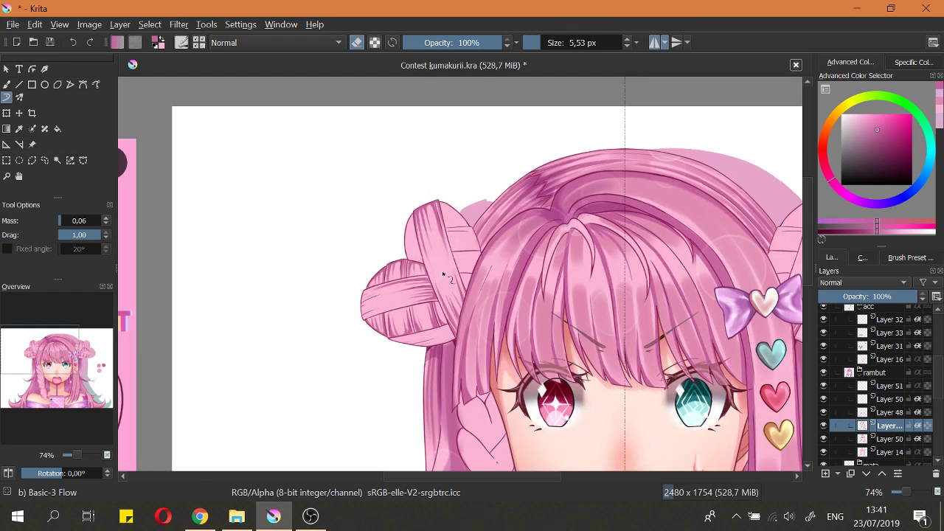
pyautogui.scroll(4, 413, 185)
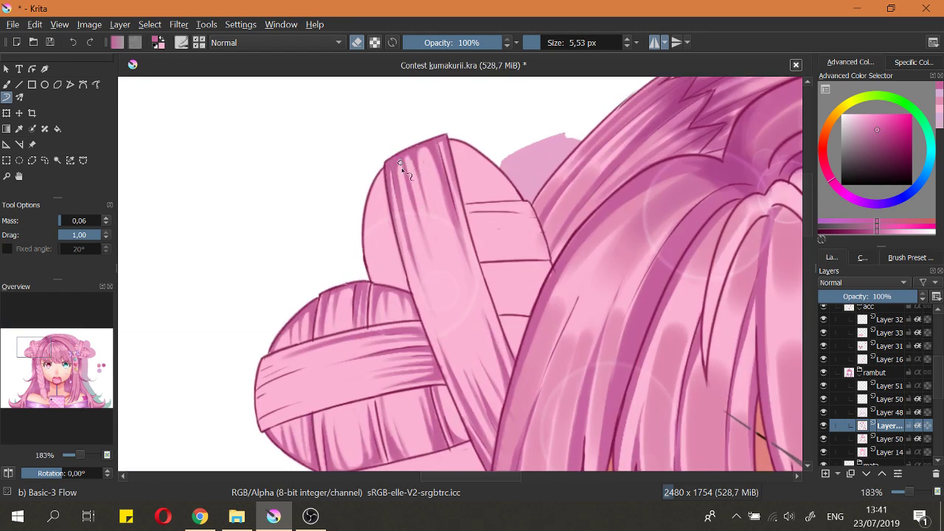
pyautogui.press('e')
pyautogui.press('e')
pyautogui.press('e')
pyautogui.press('e')
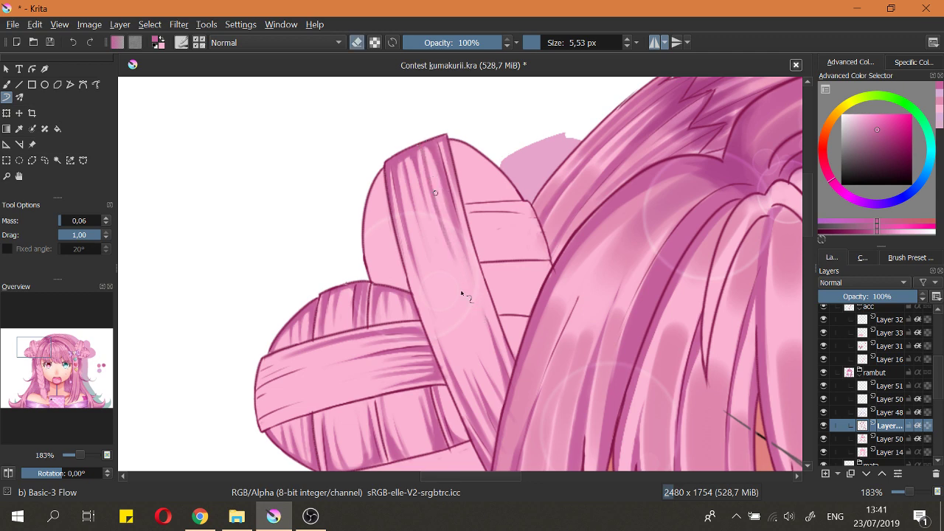
pyautogui.scroll(-5, 426, 217)
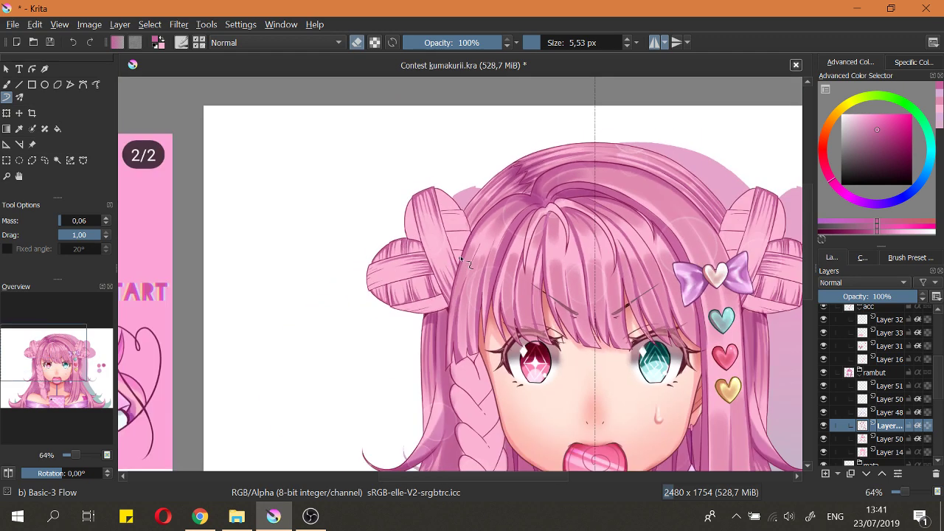
pyautogui.scroll(5, 419, 180)
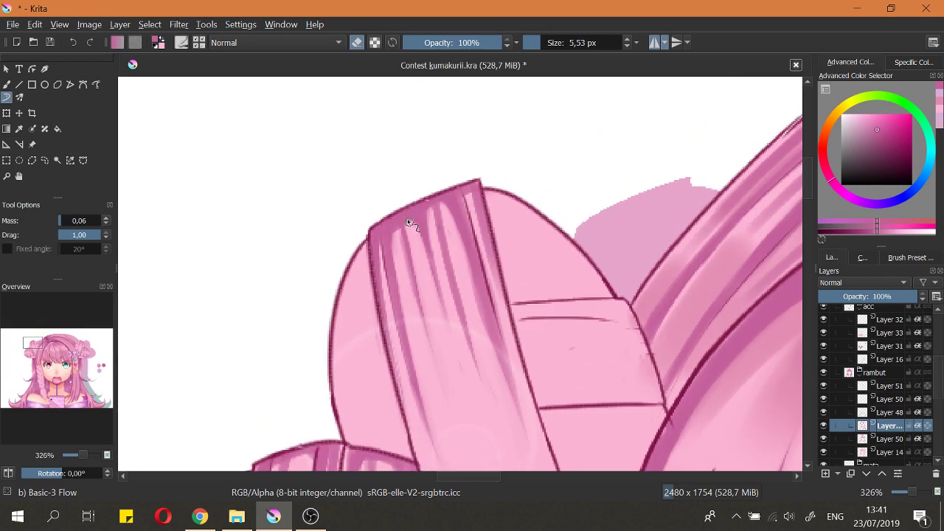
# Step: Switch from erasing back to painting at 5.53 px and save the document
pyautogui.press('e')
pyautogui.press('e')
pyautogui.press('e')
pyautogui.scroll(-5, 457, 254)
pyautogui.press('ctrl')
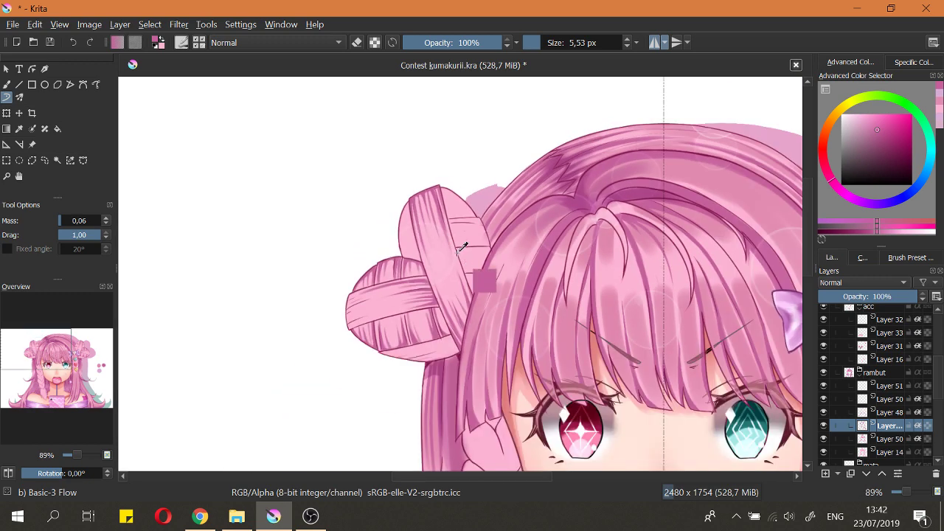
pyautogui.hotkey('ctrl', 's')
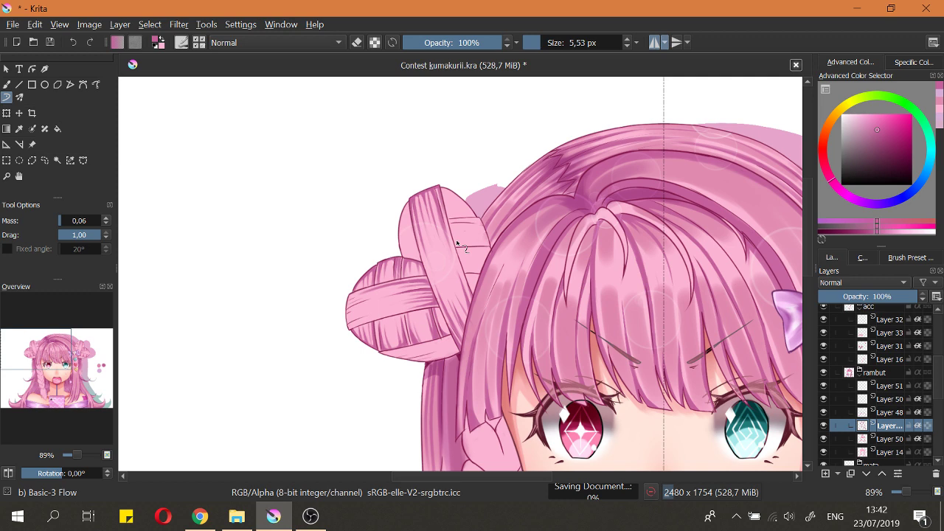
# Step: Enlarge the brush to 7.73 px, darken the strands at the diagonal band's outer end, and save the document
pyautogui.scroll(5, 457, 244)
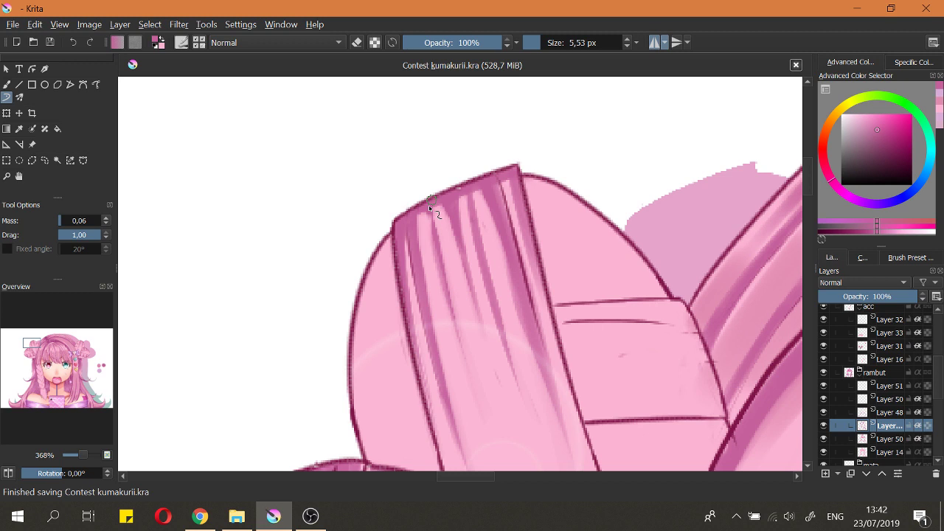
pyautogui.scroll(-2, 435, 191)
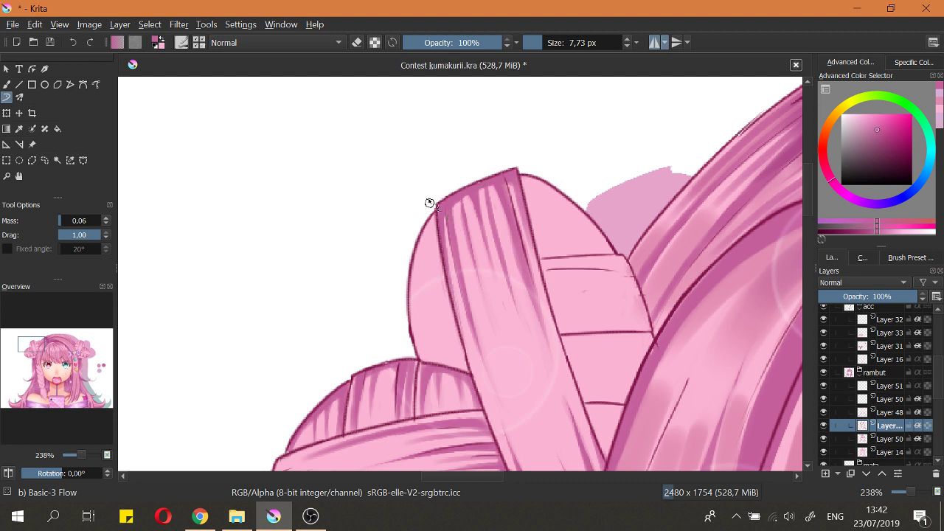
pyautogui.scroll(-4, 436, 310)
pyautogui.hotkey('ctrl', 's')
pyautogui.scroll(2, 394, 295)
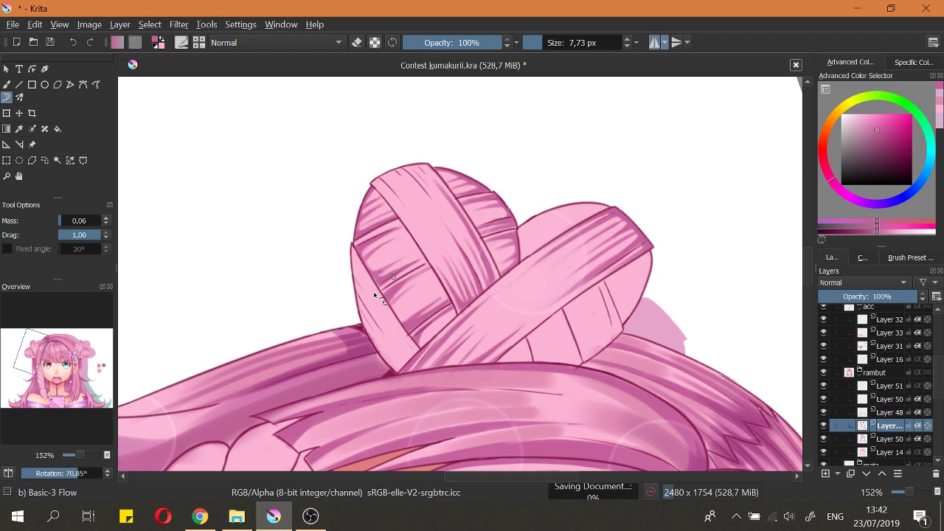
# Step: Paint dark pink strands along the narrow side band of the lower bun lobe, undoing the last stroke and repainting it with finer strokes
pyautogui.moveTo(354, 249); pyautogui.dragTo(394, 323)
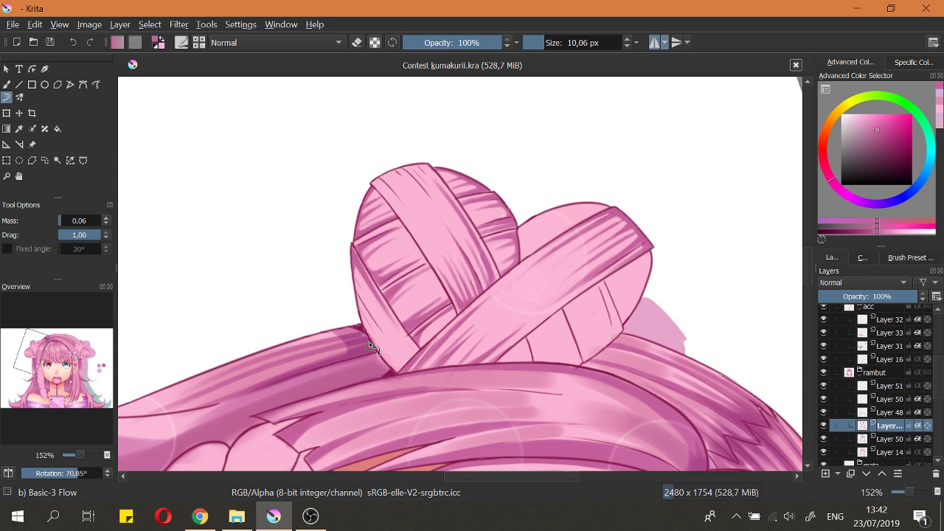
pyautogui.moveTo(356, 271); pyautogui.dragTo(407, 380)
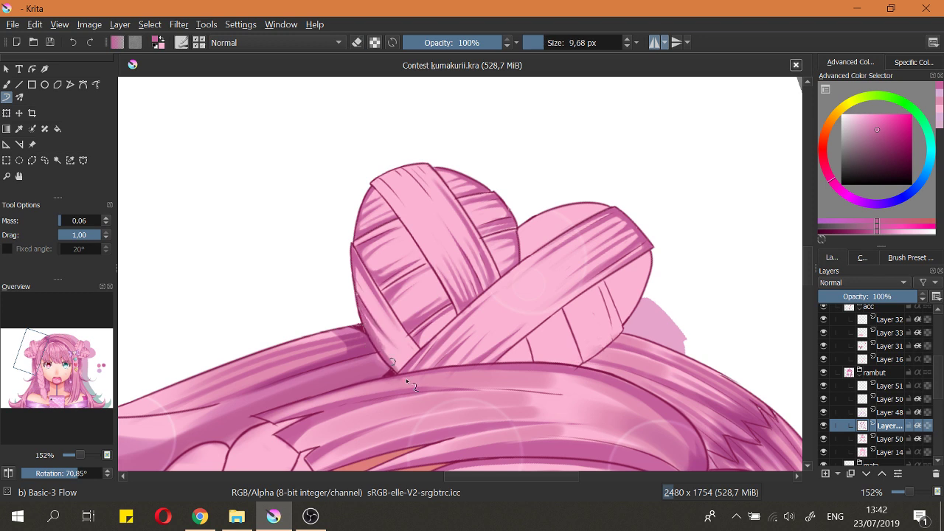
pyautogui.hotkey('ctrl', 'z')
pyautogui.moveTo(360, 284); pyautogui.dragTo(355, 284)
pyautogui.moveTo(359, 284)
pyautogui.mouseDown()
pyautogui.moveTo(376, 305)
pyautogui.moveTo(365, 286)
pyautogui.mouseUp()
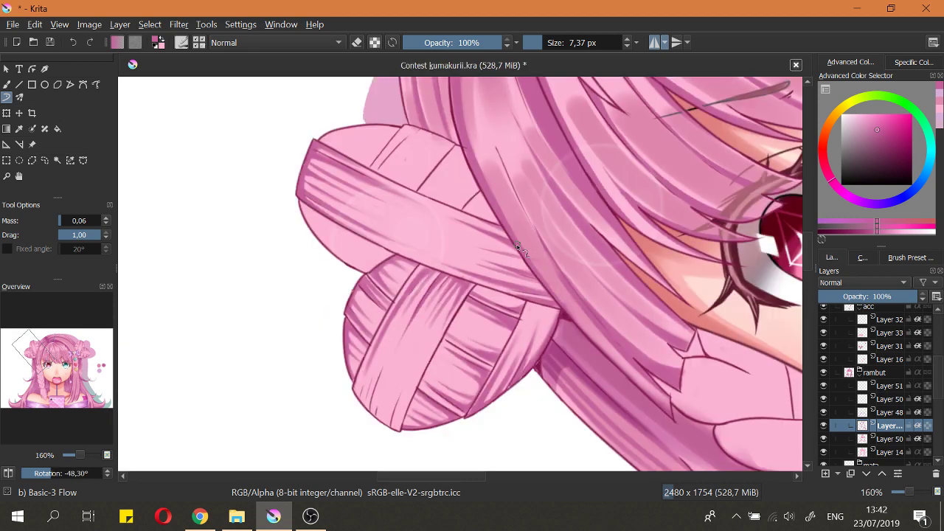
# Step: Continue detailing the dark pink strands at the diagonal band's outer end with the brush at 7.37 px
pyautogui.moveTo(456, 241); pyautogui.dragTo(432, 211)
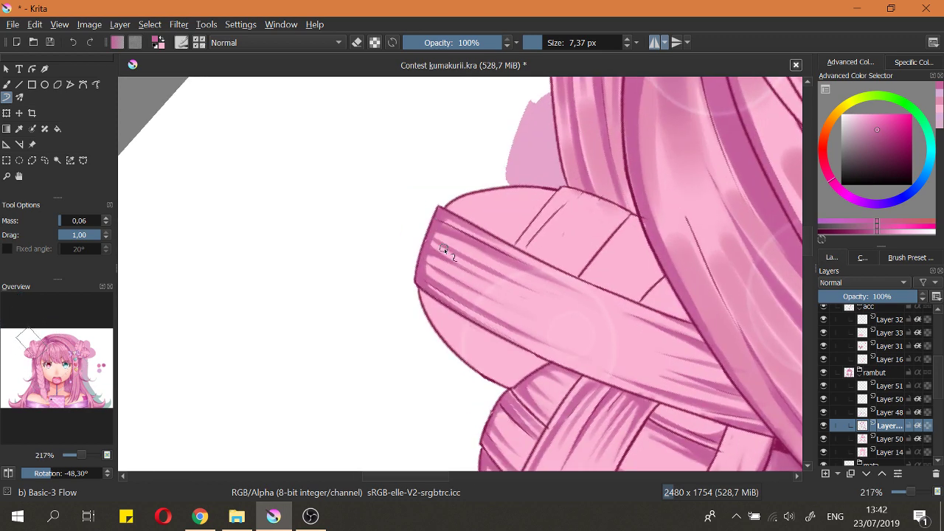
# Step: Paint dark pink hair streaks on the narrow outer strand of the lower bun, nearest the face-side hair
pyautogui.moveTo(441, 263); pyautogui.dragTo(468, 305)
pyautogui.moveTo(526, 342); pyautogui.dragTo(467, 268)
pyautogui.moveTo(521, 307); pyautogui.dragTo(546, 274)
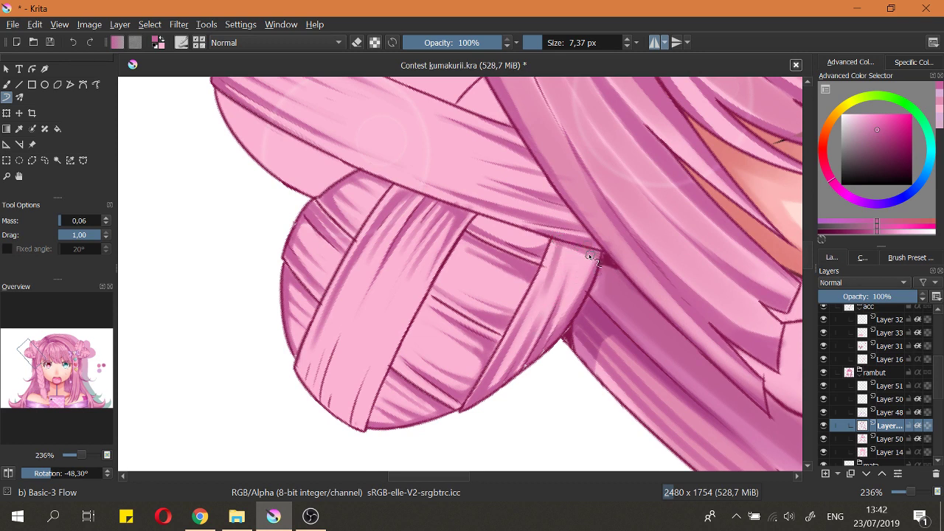
pyautogui.hotkey('ctrl', 'z')
pyautogui.moveTo(585, 251)
pyautogui.mouseDown()
pyautogui.moveTo(566, 308)
pyautogui.moveTo(562, 277)
pyautogui.mouseUp()
pyautogui.scroll(-5, 565, 276)
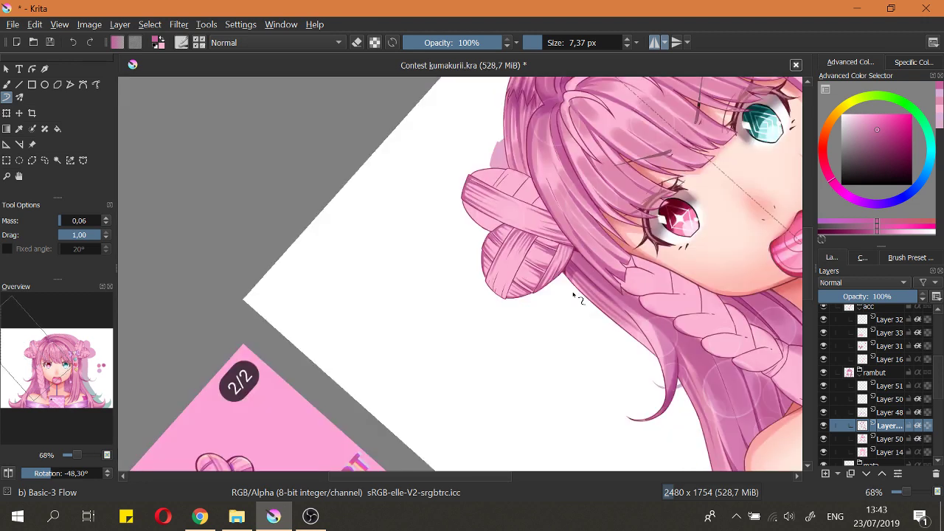
pyautogui.scroll(5, 574, 295)
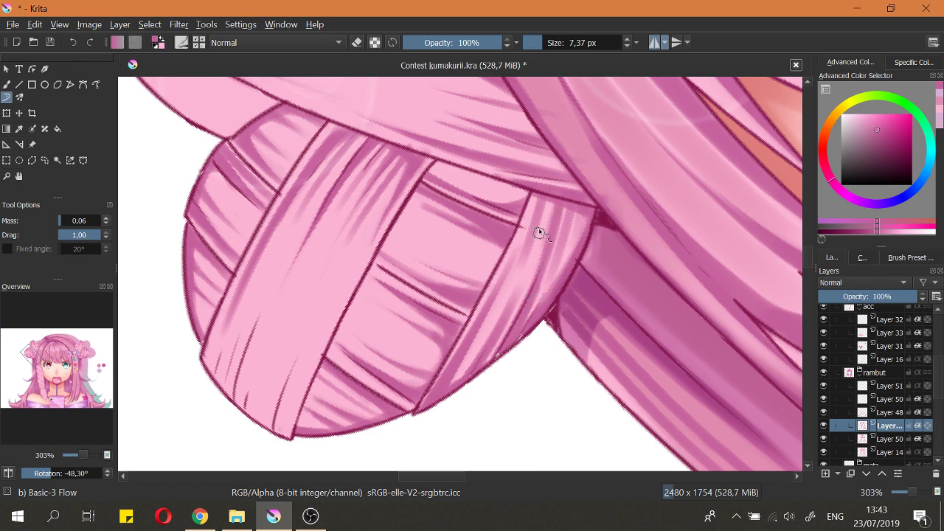
# Step: Rework the upper streaks of the lower bun's narrow strand with eraser and brush strokes, undoing the last one
pyautogui.press('e')
pyautogui.moveTo(570, 212); pyautogui.dragTo(535, 302)
pyautogui.moveTo(570, 212); pyautogui.dragTo(543, 285)
pyautogui.moveTo(565, 214)
pyautogui.mouseDown()
pyautogui.moveTo(535, 301)
pyautogui.moveTo(567, 199)
pyautogui.mouseUp()
pyautogui.hotkey('ctrl', 'z')
pyautogui.scroll(-5, 564, 202)
pyautogui.scroll(3, 529, 201)
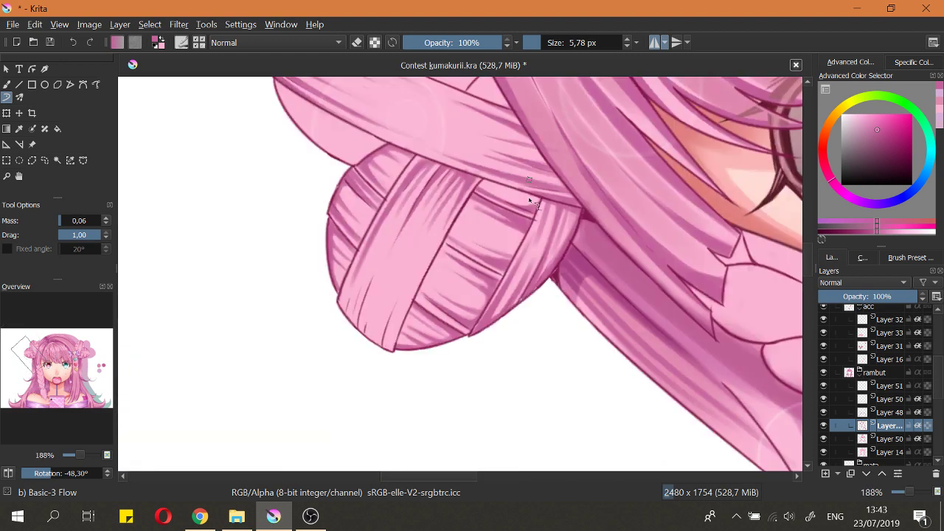
# Step: Undo the last stroke on the narrow strand and thin its streaks with a 6.70 px eraser
pyautogui.scroll(4, 529, 201)
pyautogui.press(']')
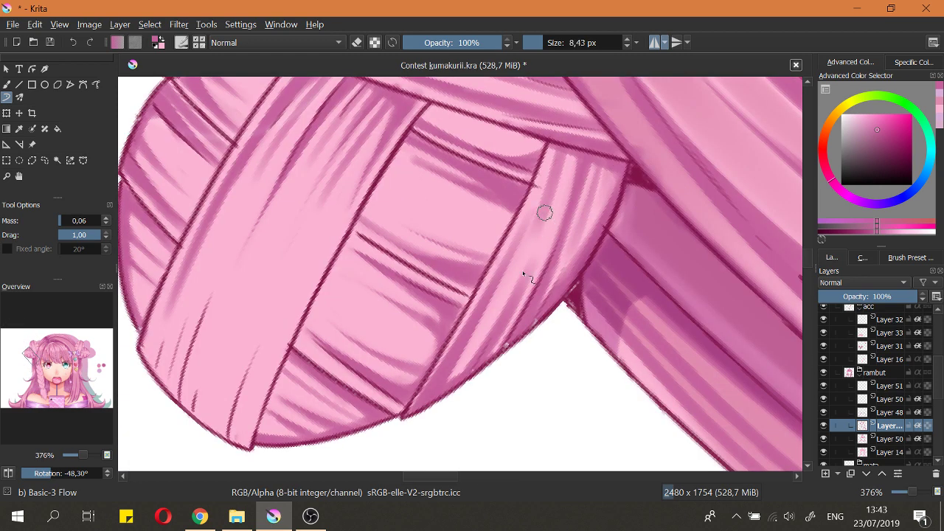
pyautogui.hotkey('ctrl', 'z')
pyautogui.press('[')
pyautogui.press('e')
pyautogui.moveTo(560, 171); pyautogui.dragTo(540, 248)
pyautogui.moveTo(559, 176); pyautogui.dragTo(539, 235)
pyautogui.moveTo(557, 167)
pyautogui.mouseDown()
pyautogui.moveTo(525, 266)
pyautogui.moveTo(534, 256)
pyautogui.mouseUp()
pyautogui.moveTo(568, 161); pyautogui.dragTo(534, 247)
pyautogui.scroll(-3, 540, 182)
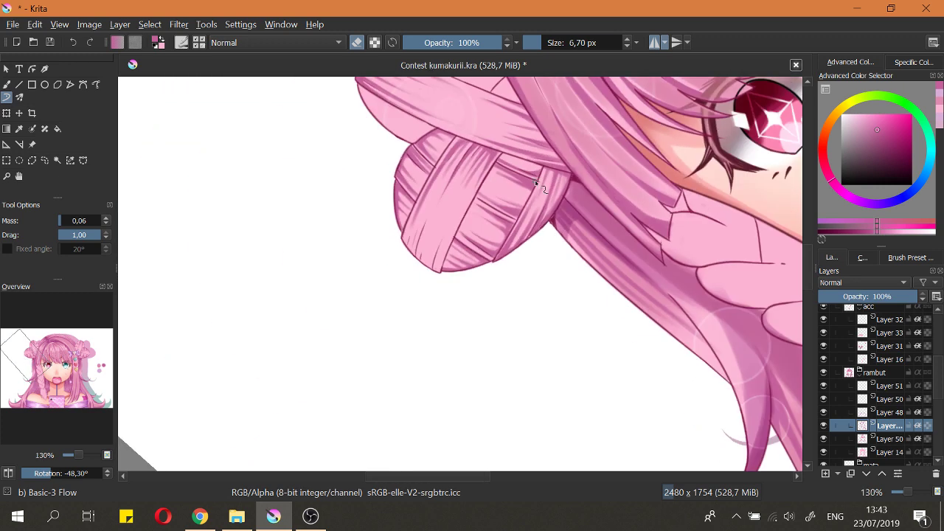
pyautogui.press('5')
pyautogui.scroll(-3, 519, 207)
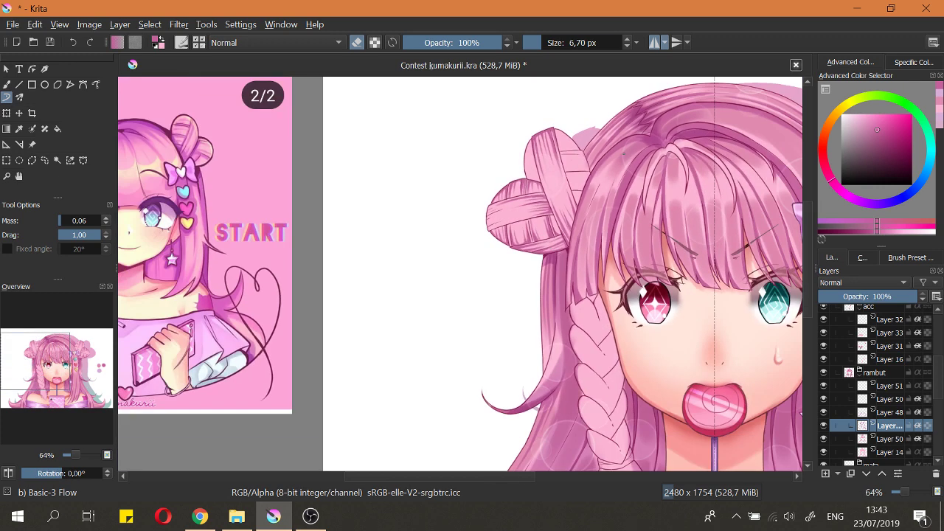
# Step: Shade the free end of the wide band across the lower bun, alternating 6.70 px brush and eraser strokes
pyautogui.moveTo(624, 155); pyautogui.dragTo(642, 202)
pyautogui.moveTo(579, 214); pyautogui.dragTo(422, 262)
pyautogui.moveTo(479, 291)
pyautogui.mouseDown()
pyautogui.moveTo(478, 245)
pyautogui.moveTo(472, 276)
pyautogui.mouseUp()
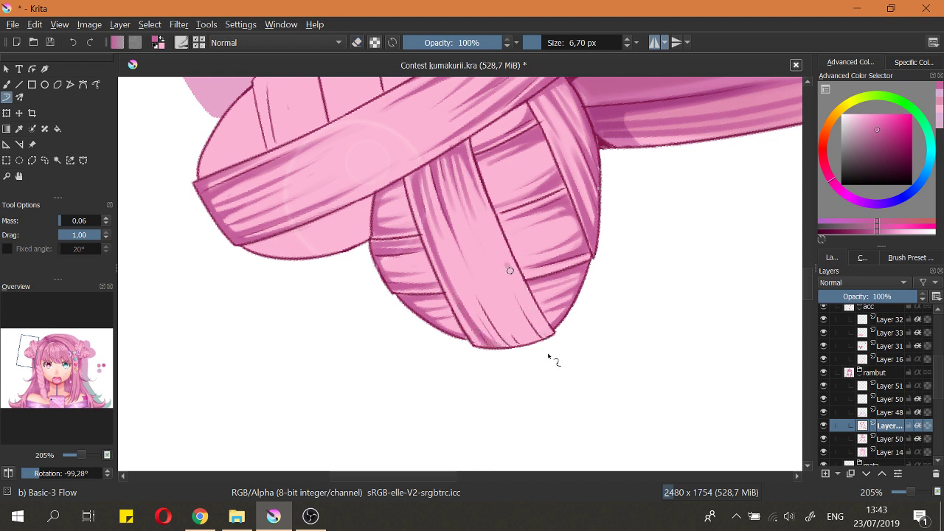
pyautogui.moveTo(504, 258)
pyautogui.mouseDown()
pyautogui.moveTo(554, 355)
pyautogui.moveTo(553, 339)
pyautogui.mouseUp()
pyautogui.hotkey('ctrl', 'z')
pyautogui.moveTo(518, 288); pyautogui.dragTo(555, 362)
pyautogui.press('e')
pyautogui.moveTo(508, 255); pyautogui.dragTo(566, 352)
pyautogui.press('e')
pyautogui.moveTo(465, 256); pyautogui.dragTo(537, 377)
pyautogui.hotkey('ctrl', 'z')
pyautogui.moveTo(471, 275)
pyautogui.mouseDown()
pyautogui.moveTo(532, 380)
pyautogui.moveTo(472, 275)
pyautogui.moveTo(511, 337)
pyautogui.mouseUp()
pyautogui.press('e')
pyautogui.moveTo(485, 299); pyautogui.dragTo(536, 371)
pyautogui.press('e')
pyautogui.moveTo(492, 270)
pyautogui.mouseDown()
pyautogui.moveTo(554, 379)
pyautogui.moveTo(537, 342)
pyautogui.mouseUp()
pyautogui.hotkey('ctrl', 'z')
pyautogui.press('e')
pyautogui.hotkey('ctrl', 'z')
pyautogui.moveTo(481, 255); pyautogui.dragTo(528, 337)
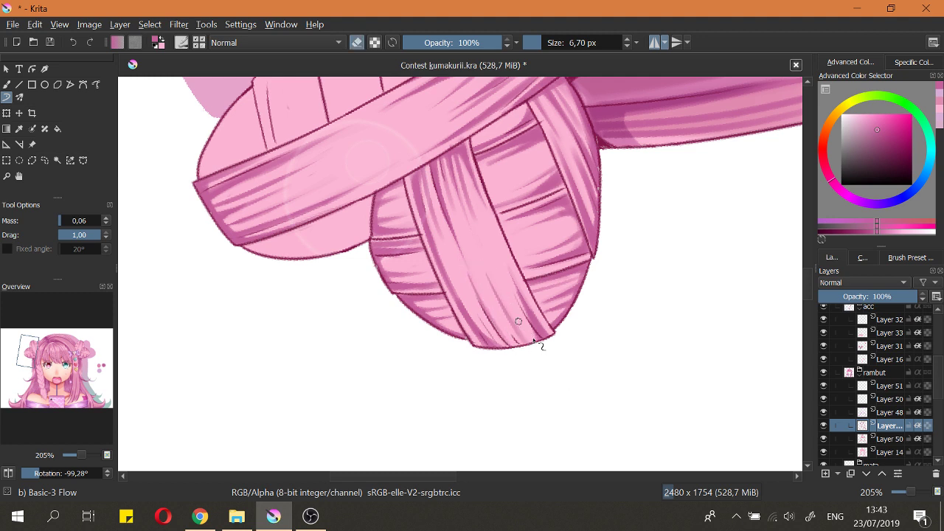
# Step: Add more fine dark streaks at the tip and edges of the lower bun's wide band
pyautogui.press('e')
pyautogui.moveTo(506, 292); pyautogui.dragTo(550, 370)
pyautogui.moveTo(506, 293); pyautogui.dragTo(552, 374)
pyautogui.hotkey('ctrl', 'z')
pyautogui.moveTo(488, 297); pyautogui.dragTo(542, 375)
pyautogui.hotkey('ctrl', 'z')
pyautogui.moveTo(482, 284); pyautogui.dragTo(541, 377)
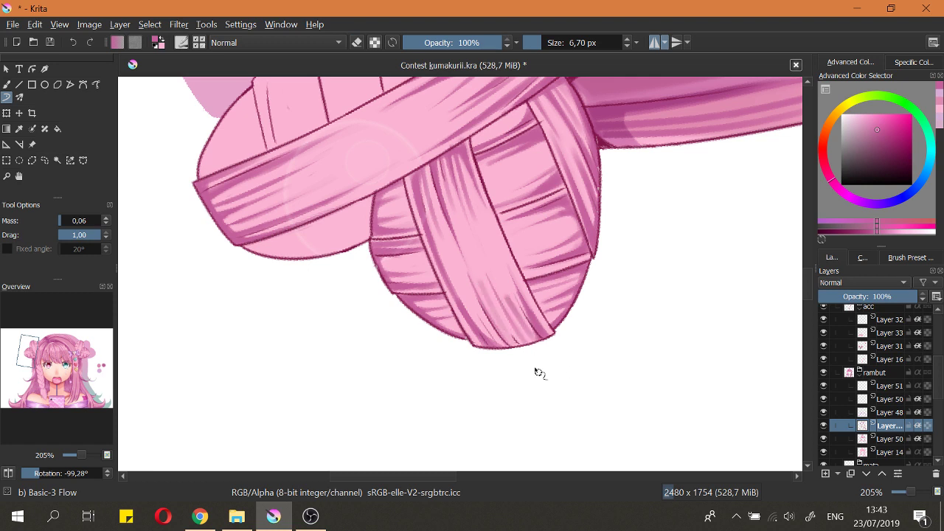
pyautogui.moveTo(462, 286); pyautogui.dragTo(525, 379)
pyautogui.moveTo(481, 285); pyautogui.dragTo(544, 376)
pyautogui.press('e')
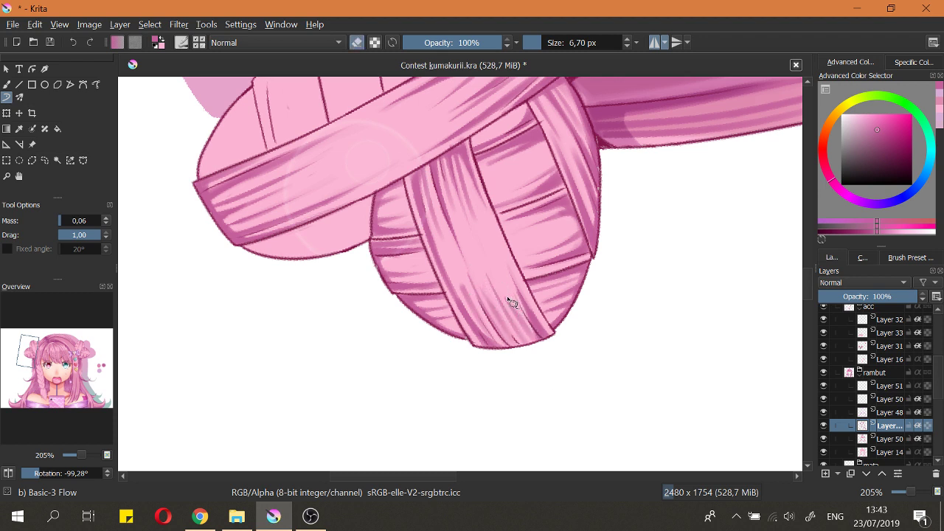
pyautogui.press('e')
pyautogui.moveTo(488, 350)
pyautogui.mouseDown()
pyautogui.moveTo(546, 327)
pyautogui.moveTo(538, 352)
pyautogui.moveTo(556, 319)
pyautogui.mouseUp()
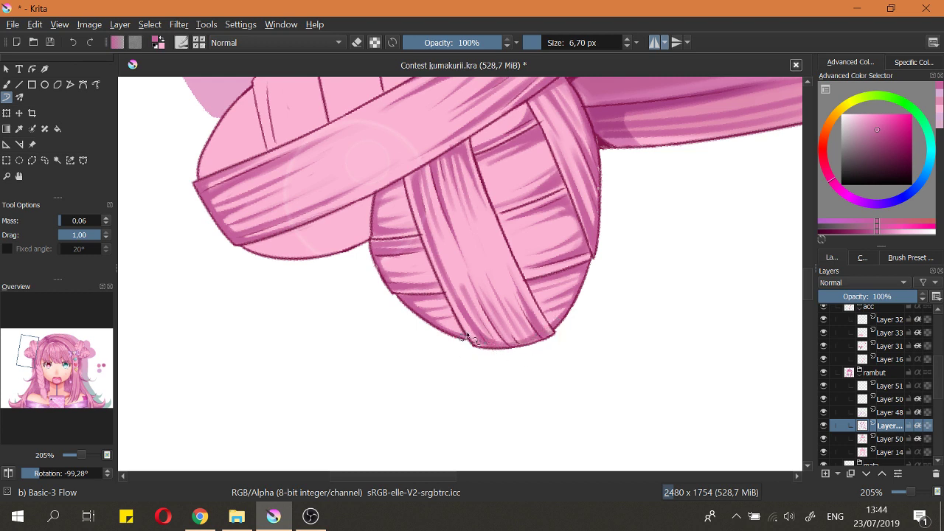
# Step: Examine the shaded buns in the whole portrait alongside the reference picture
pyautogui.scroll(-6, 526, 364)
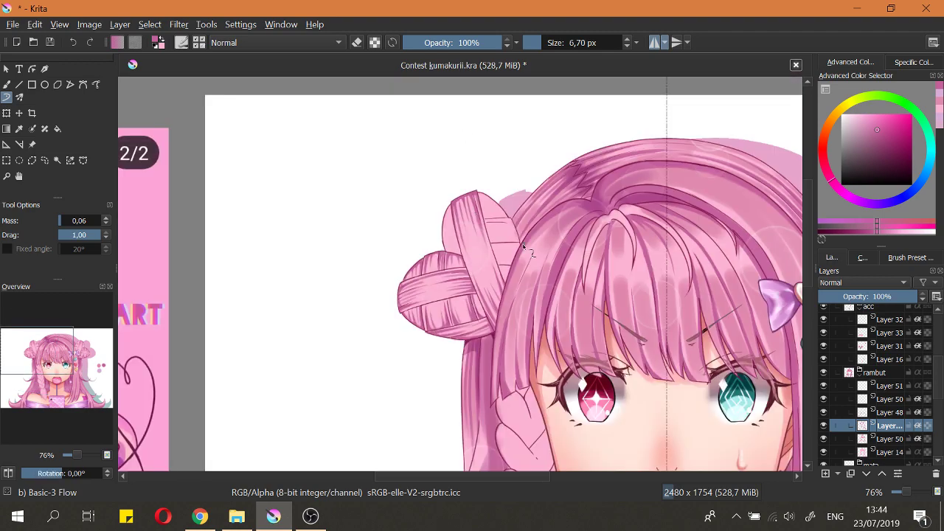
pyautogui.scroll(-3, 474, 273)
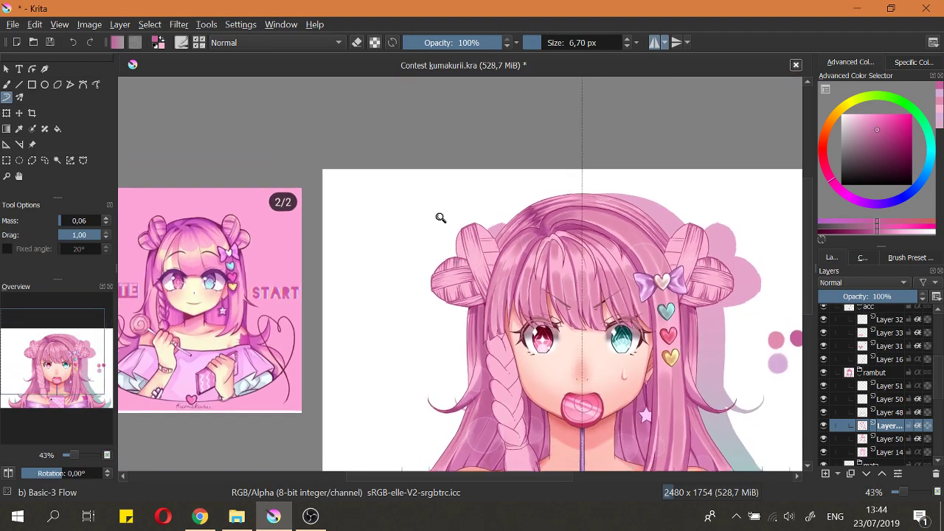
pyautogui.scroll(5, 457, 184)
pyautogui.scroll(-6, 482, 251)
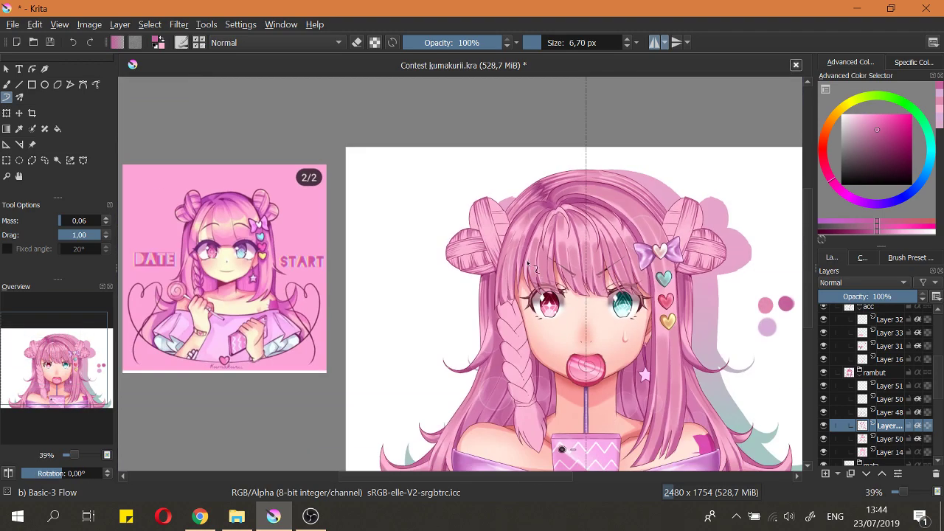
pyautogui.scroll(-1, 528, 265)
pyautogui.scroll(-1, 539, 218)
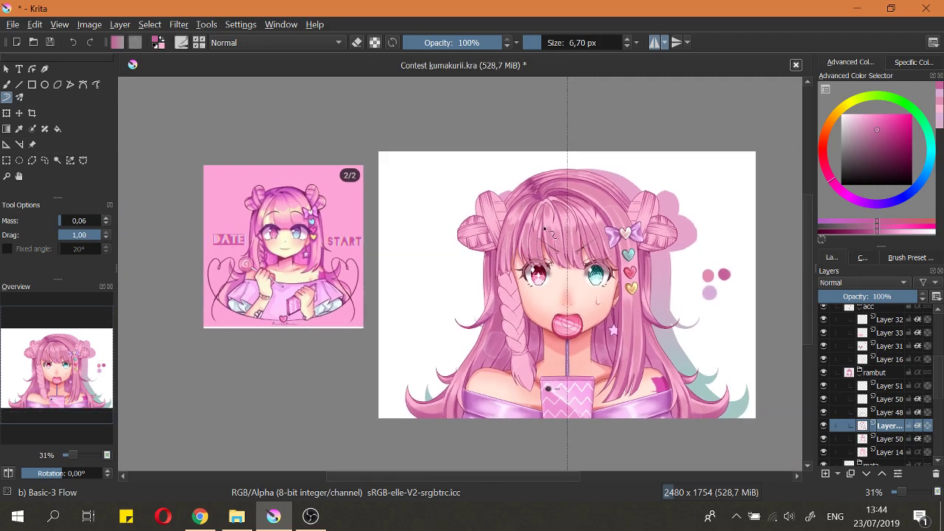
pyautogui.moveTo(544, 229); pyautogui.dragTo(574, 295)
pyautogui.moveTo(537, 261); pyautogui.dragTo(516, 209)
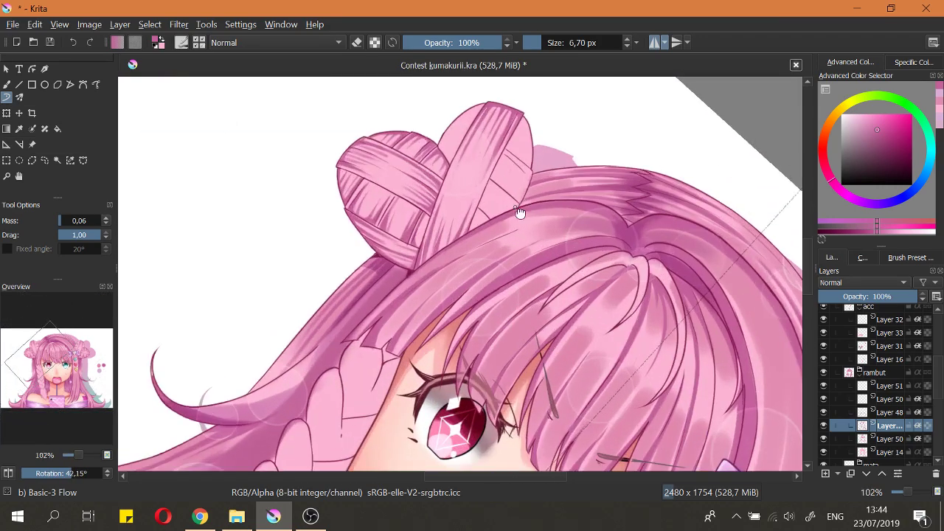
pyautogui.scroll(-5, 531, 236)
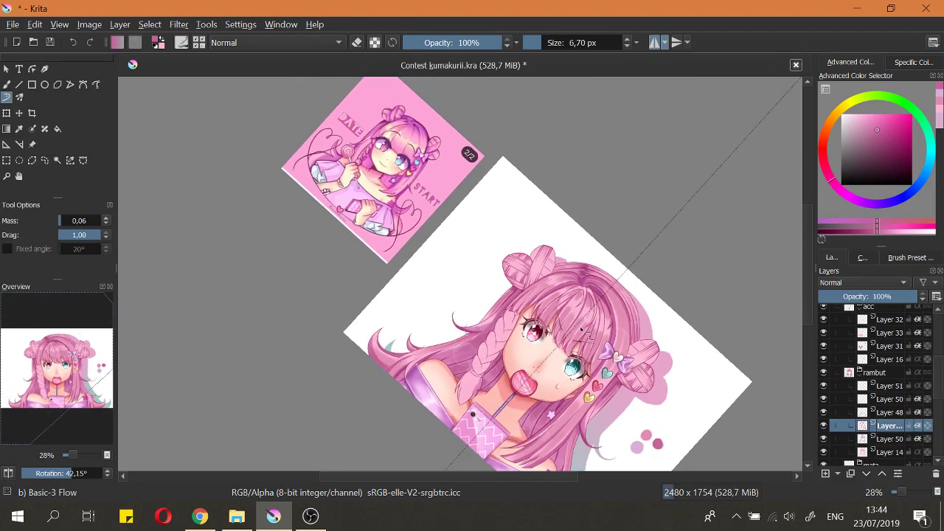
pyautogui.scroll(3, 585, 332)
pyautogui.scroll(-4, 561, 288)
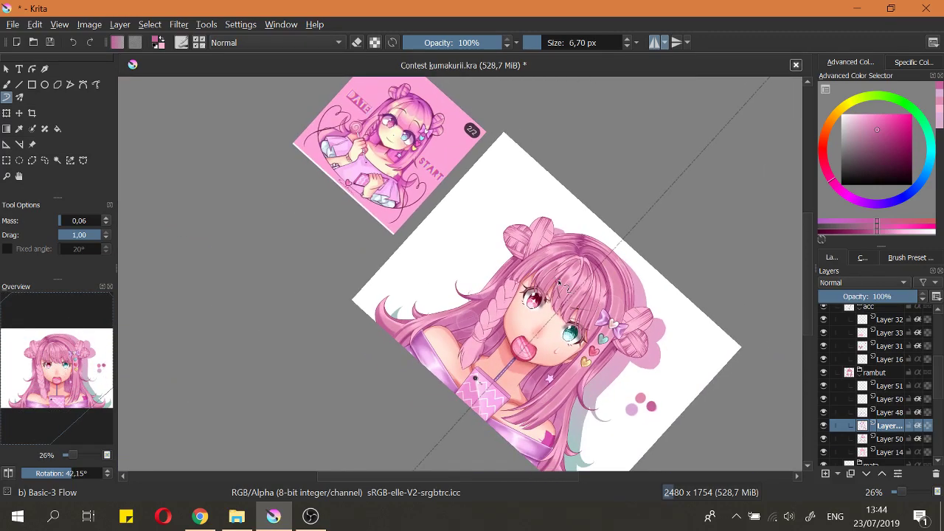
pyautogui.scroll(2, 559, 284)
# Step: Paint shadows along the dividing lines of the upper bun's side strands with brush sizes of 8.40 and 7.36 px
pyautogui.moveTo(506, 240); pyautogui.dragTo(451, 236)
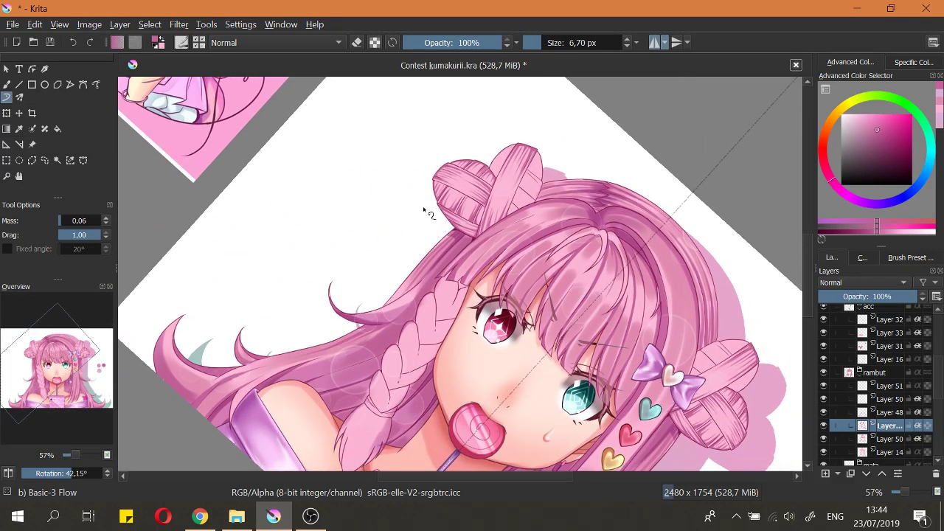
pyautogui.scroll(4, 427, 222)
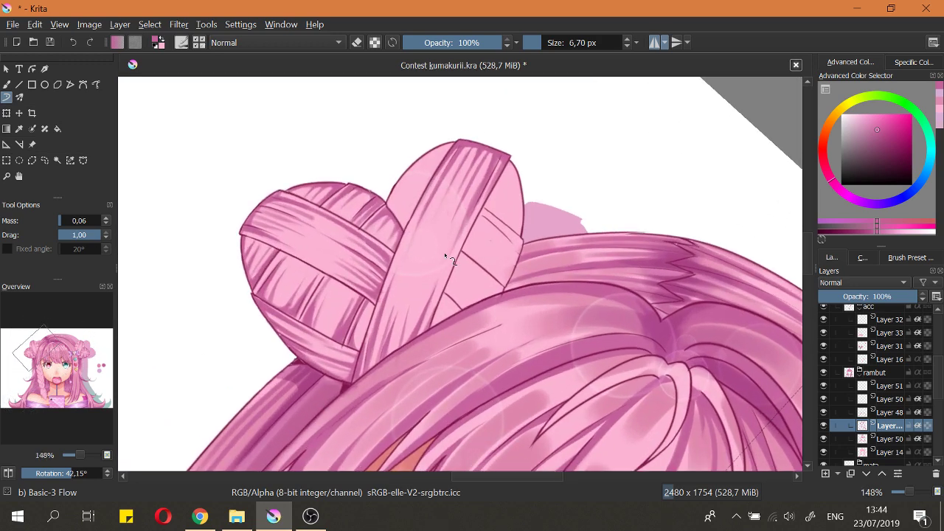
pyautogui.moveTo(451, 290)
pyautogui.keyDown('shift'); pyautogui.mouseDown()
pyautogui.moveTo(459, 290)
pyautogui.moveTo(451, 290)
pyautogui.mouseUp(); pyautogui.keyUp('shift')
pyautogui.scroll(2, 476, 273)
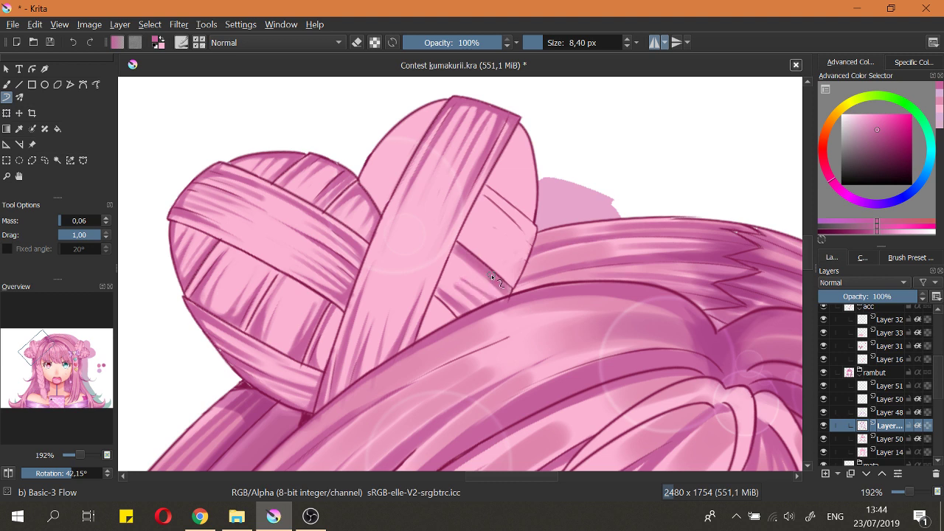
pyautogui.press('[')
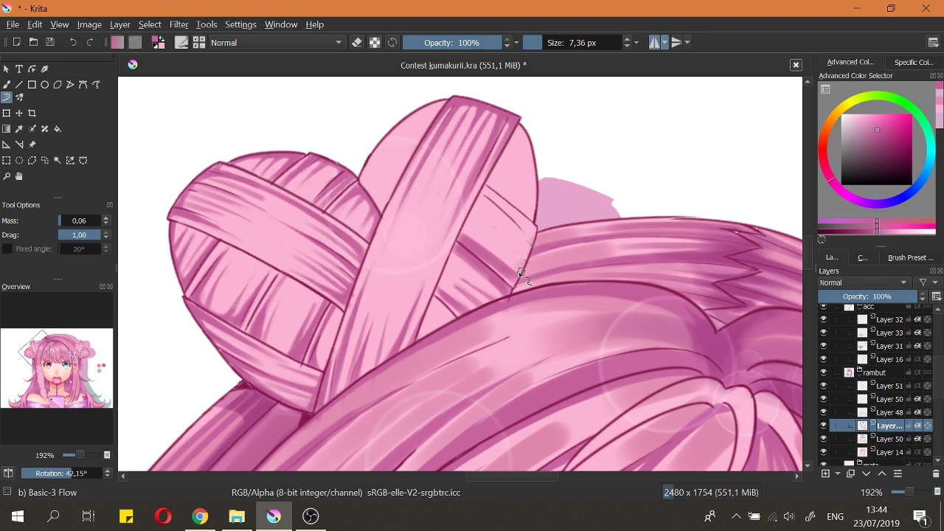
pyautogui.moveTo(485, 190); pyautogui.dragTo(533, 244)
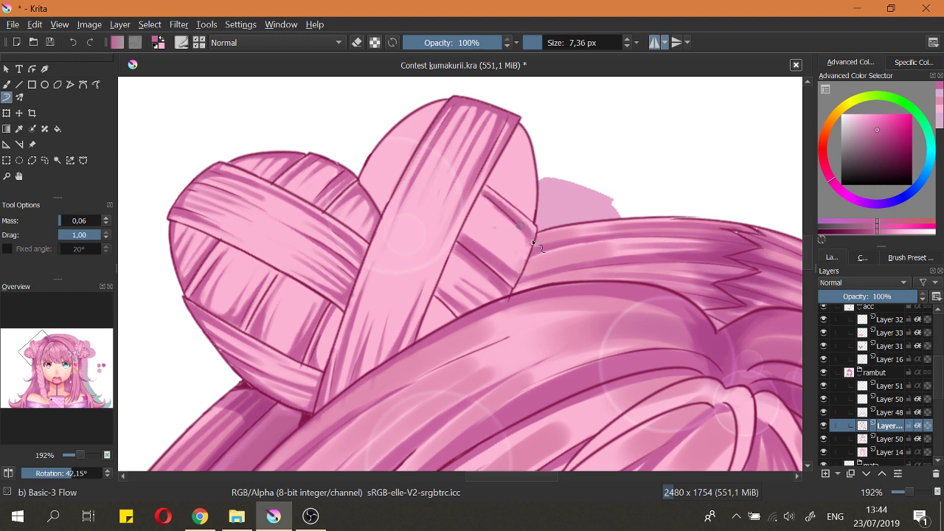
# Step: Add dark streaks to the middle side strand of the upper bun, behind its wide band
pyautogui.press('[')
pyautogui.moveTo(525, 253); pyautogui.dragTo(484, 223)
pyautogui.moveTo(508, 275); pyautogui.dragTo(510, 275)
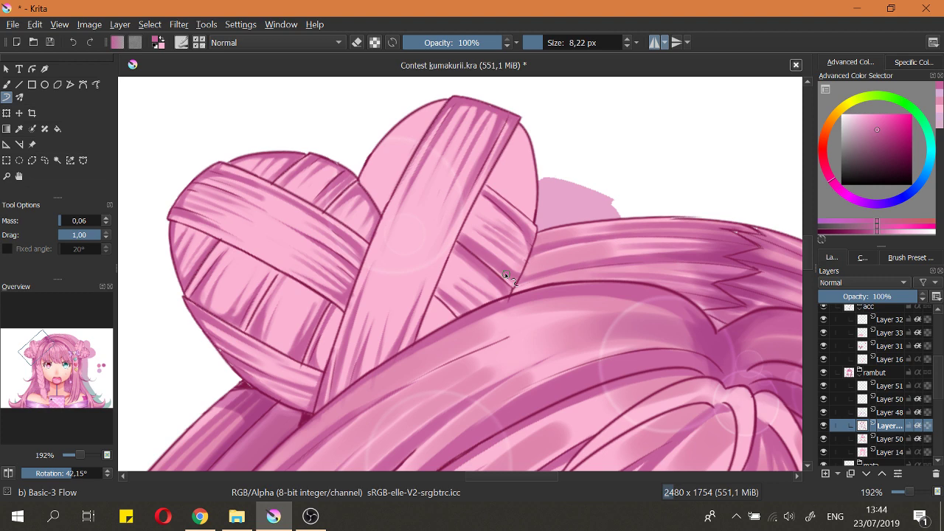
pyautogui.moveTo(497, 218); pyautogui.dragTo(515, 254)
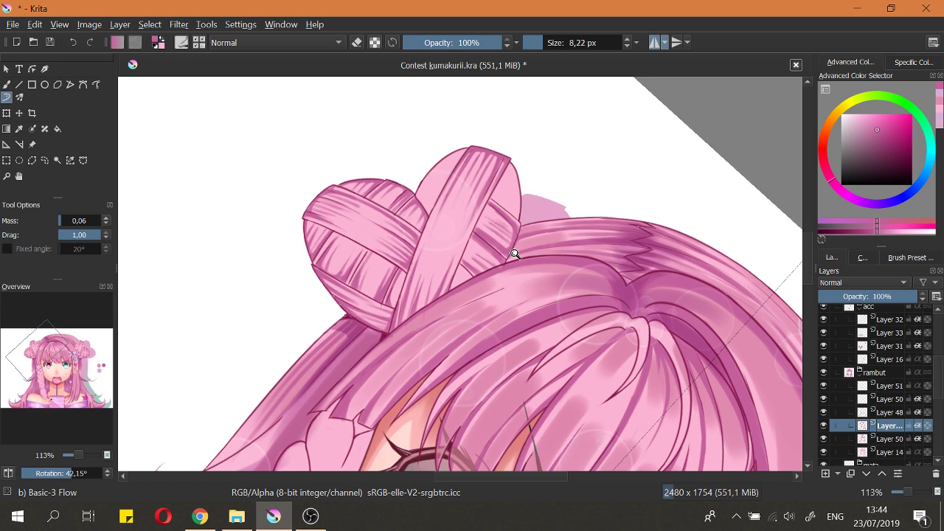
# Step: Draw finer streaks on the upper bun's side strands, starting from a 5.00 px brush size
pyautogui.scroll(3, 514, 254)
pyautogui.press('[')
pyautogui.press('[')
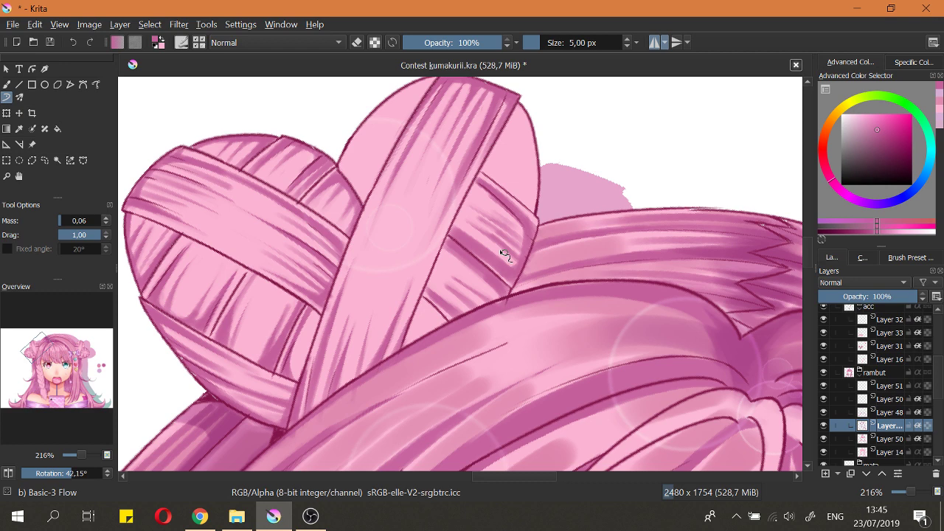
pyautogui.press('5')
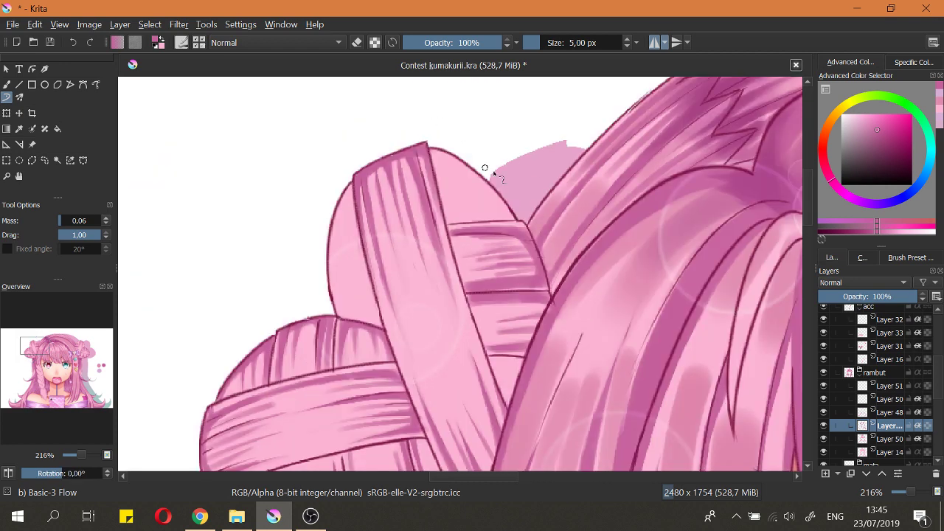
pyautogui.moveTo(494, 173); pyautogui.dragTo(407, 237)
pyautogui.press('e')
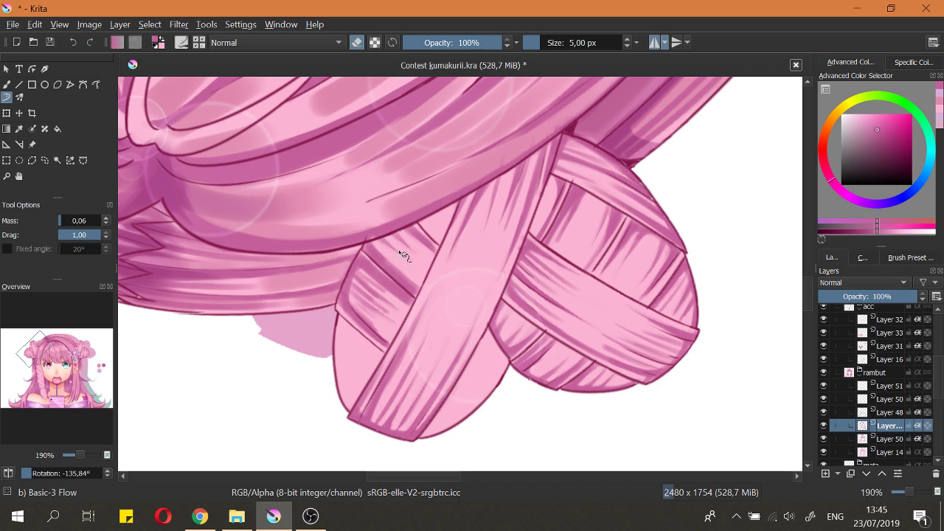
pyautogui.press('e')
pyautogui.moveTo(443, 289); pyautogui.dragTo(393, 258)
pyautogui.moveTo(402, 253); pyautogui.dragTo(431, 177)
pyautogui.moveTo(431, 176)
pyautogui.mouseDown()
pyautogui.moveTo(367, 206)
pyautogui.moveTo(368, 188)
pyautogui.mouseUp()
pyautogui.moveTo(387, 222); pyautogui.dragTo(445, 275)
pyautogui.moveTo(388, 230); pyautogui.dragTo(452, 280)
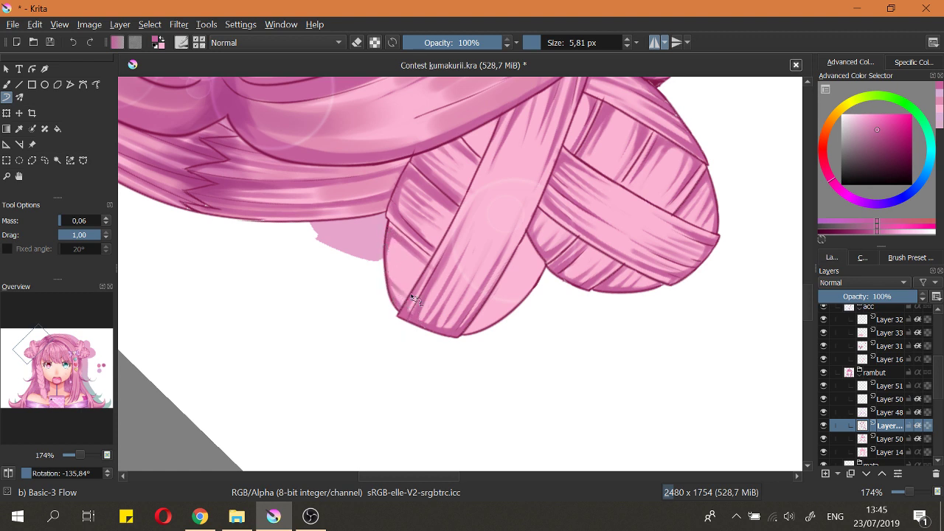
# Step: Touch up the shading of the upper bun's outermost side section with a small eraser
pyautogui.press('[')
pyautogui.press('[')
pyautogui.press('e')
pyautogui.scroll(2, 399, 283)
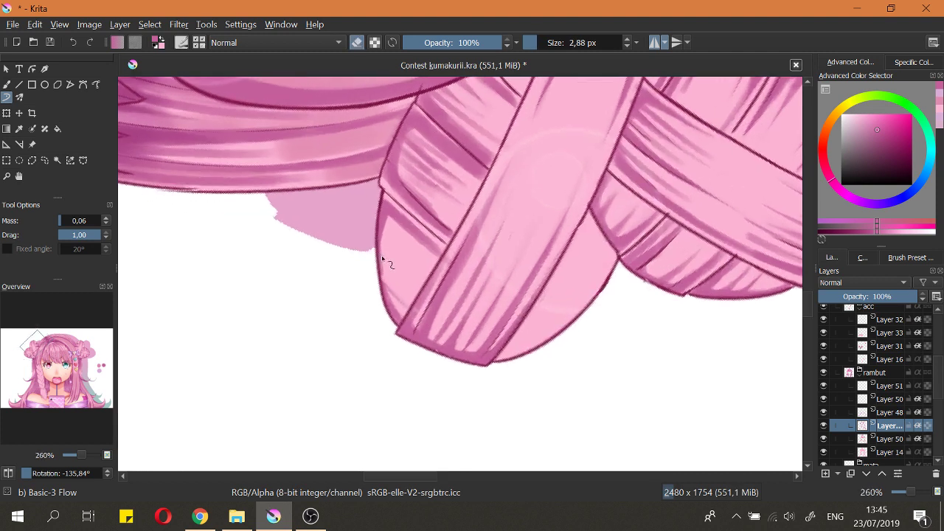
pyautogui.press(']')
pyautogui.moveTo(391, 282); pyautogui.dragTo(383, 266)
pyautogui.press('e')
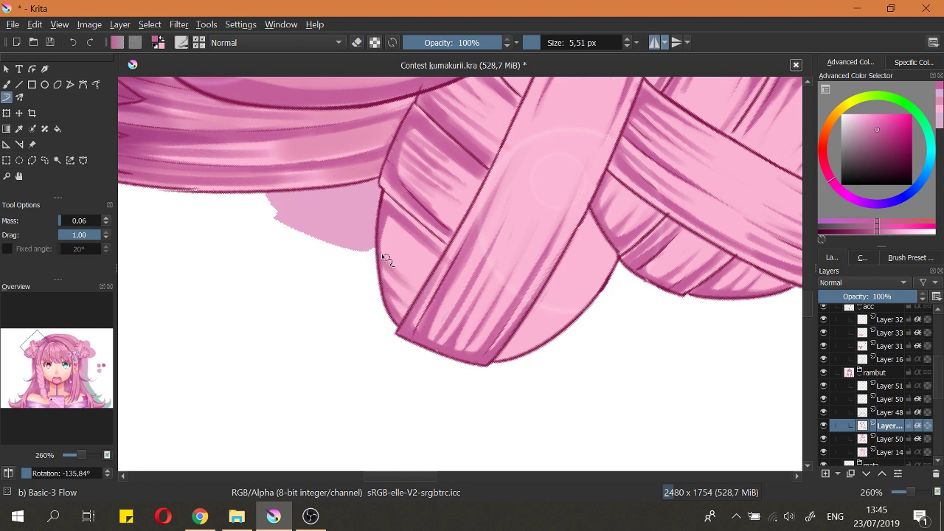
# Step: Paint streaks on the upper bun's outermost side section with the brush at 5.51 px
pyautogui.moveTo(382, 257); pyautogui.dragTo(421, 298)
pyautogui.moveTo(389, 223); pyautogui.dragTo(430, 258)
pyautogui.moveTo(406, 219); pyautogui.dragTo(385, 107)
pyautogui.moveTo(548, 226); pyautogui.dragTo(542, 317)
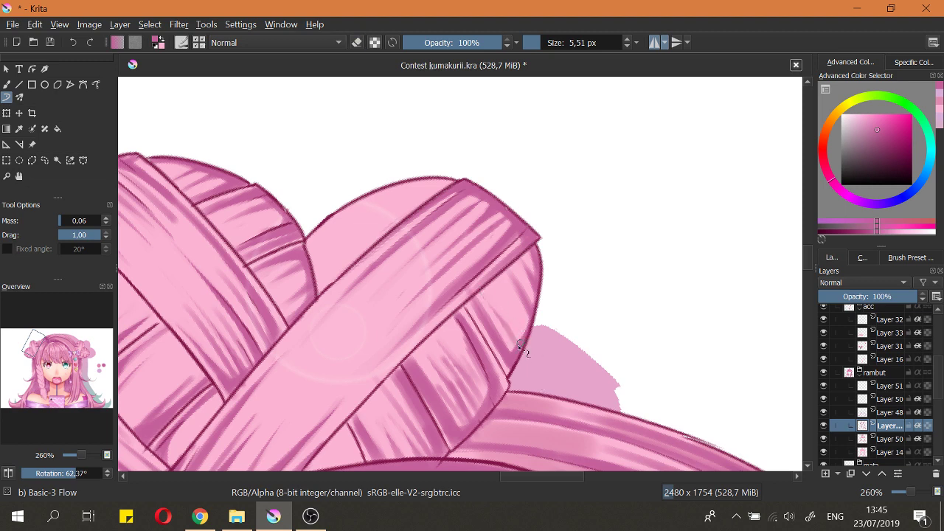
pyautogui.moveTo(514, 317); pyautogui.dragTo(476, 245)
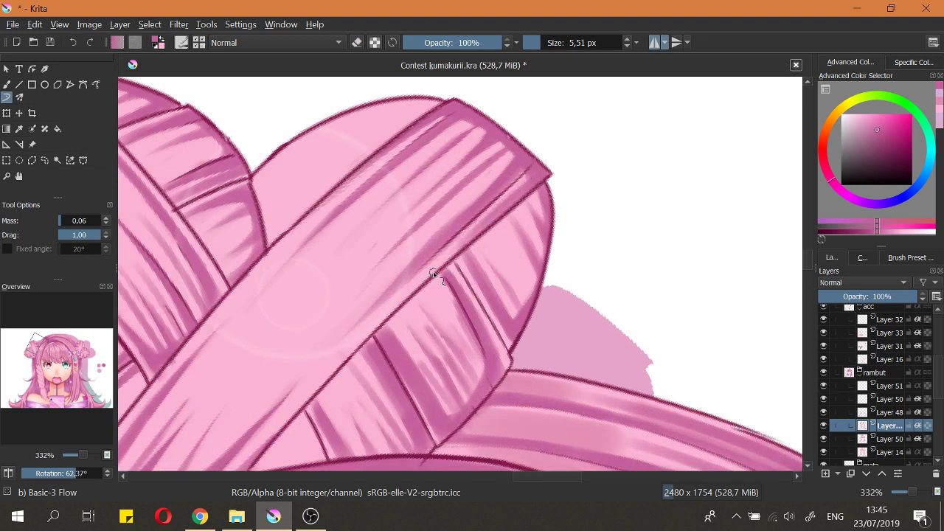
pyautogui.scroll(-8, 494, 305)
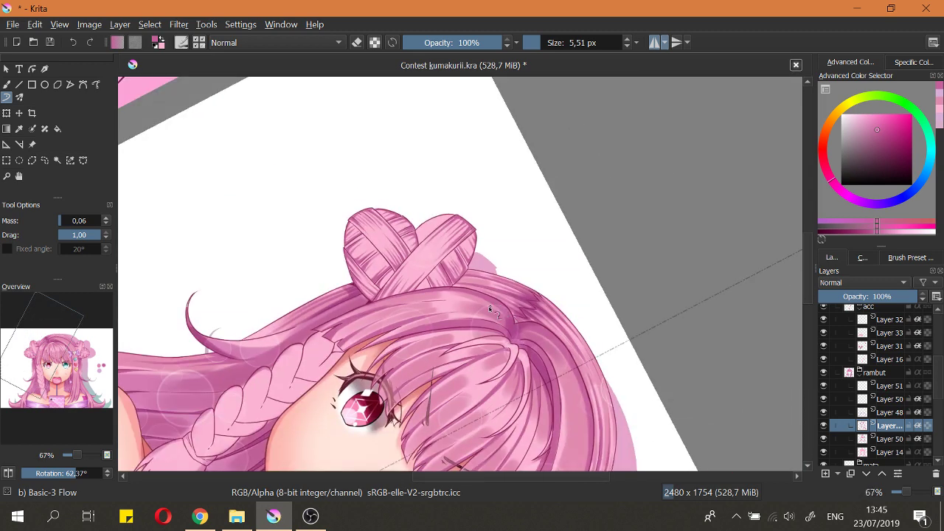
# Step: Touch up the shading at the outer edge of the upper bun's outermost side section and save the document
pyautogui.press('5')
pyautogui.scroll(7, 477, 210)
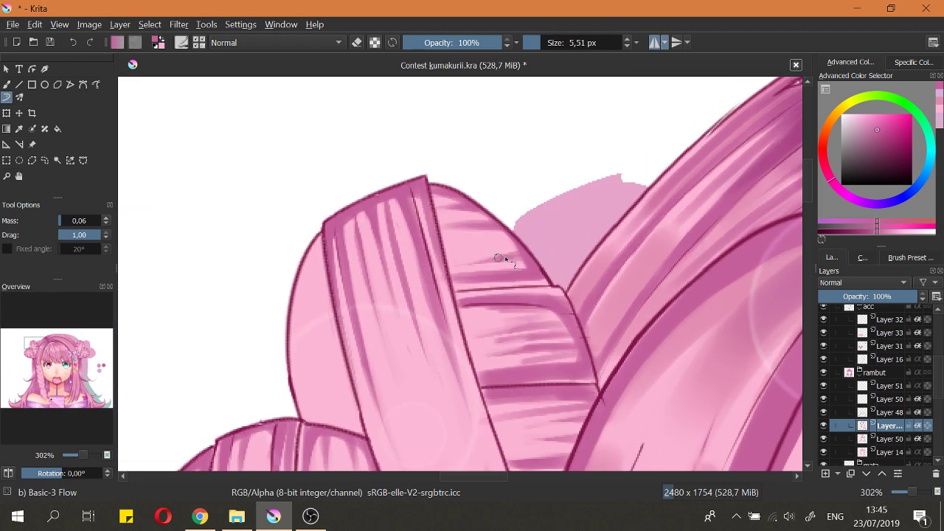
pyautogui.scroll(3, 501, 254)
pyautogui.press('e')
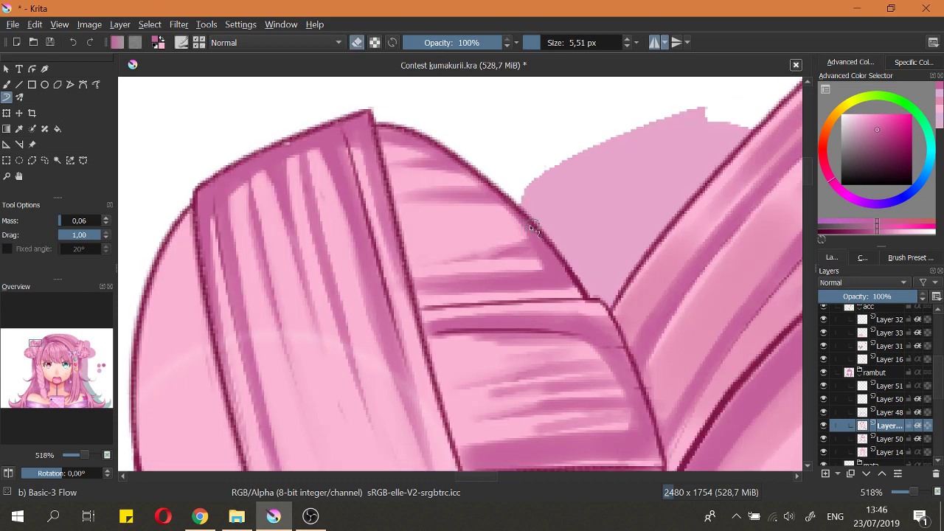
pyautogui.hotkey('ctrl', 'z')
pyautogui.press('e')
pyautogui.scroll(-8, 523, 248)
pyautogui.moveTo(489, 209); pyautogui.dragTo(506, 230)
pyautogui.hotkey('ctrl', 's')
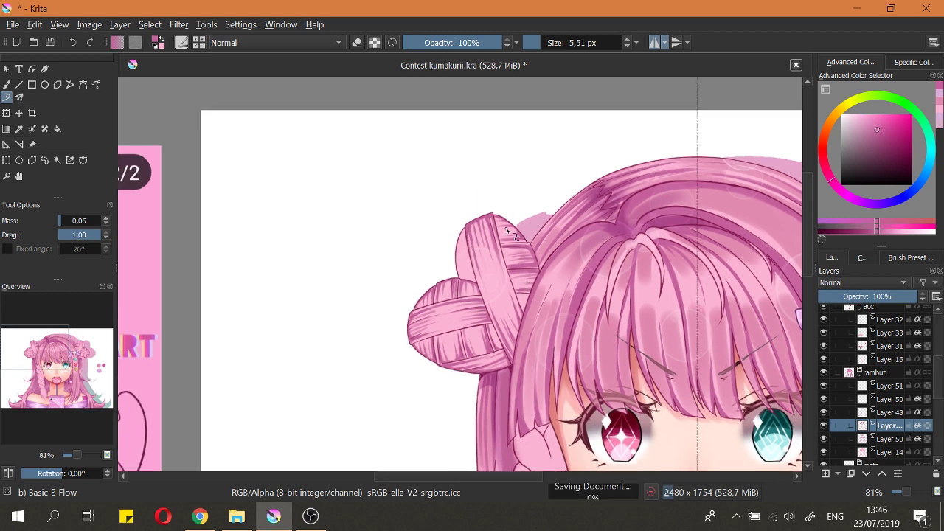
# Step: Paint long dark streaks down the upper bun's wide band, enlarging the brush to 9.29 px
pyautogui.press('2')
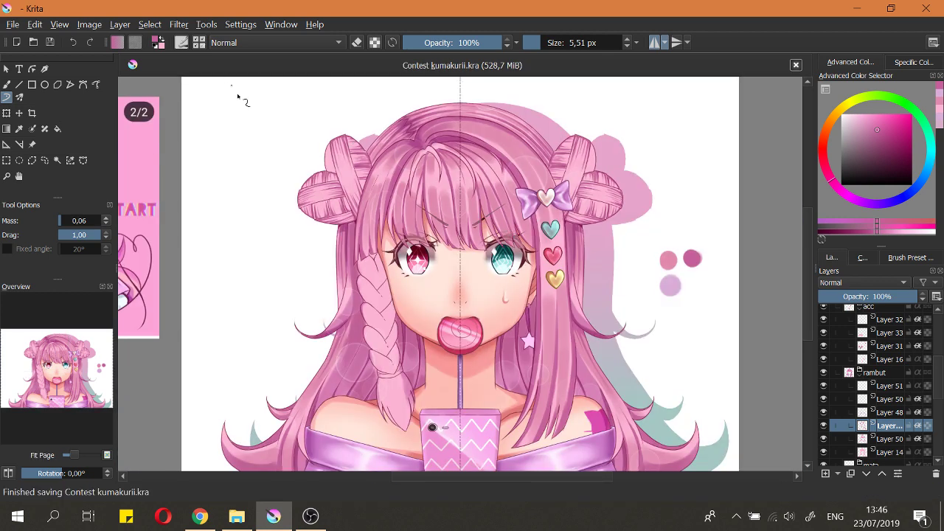
pyautogui.scroll(3, 334, 153)
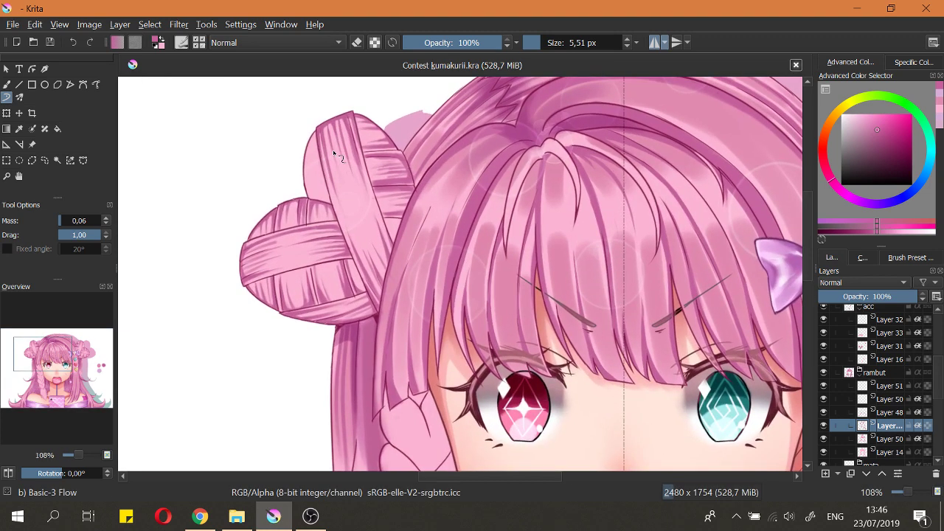
pyautogui.moveTo(337, 138); pyautogui.dragTo(353, 193)
pyautogui.moveTo(340, 158); pyautogui.dragTo(383, 276)
pyautogui.hotkey('ctrl', 'z')
pyautogui.moveTo(335, 129); pyautogui.dragTo(392, 280)
pyautogui.scroll(-5, 374, 235)
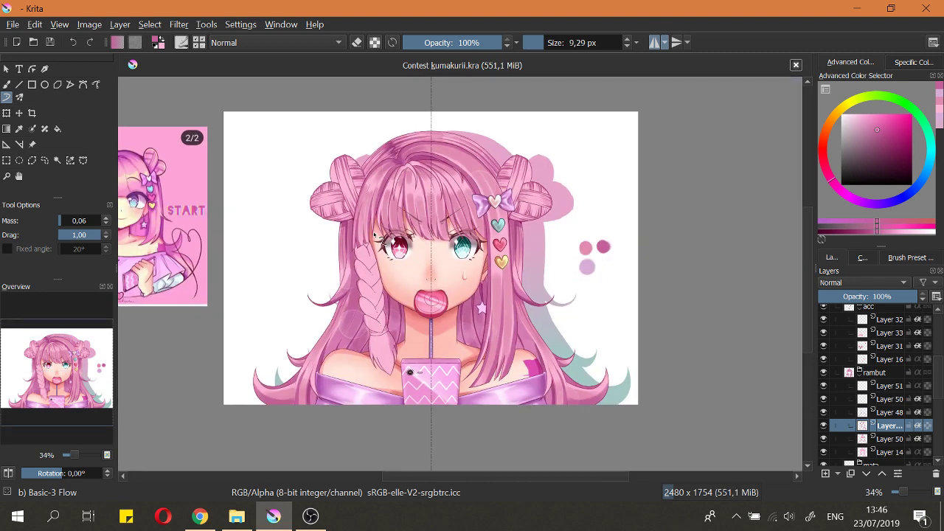
# Step: Touch up the streaks on the lower half of the wide band, alternating eraser and brush at 9.29 px
pyautogui.scroll(4, 347, 107)
pyautogui.scroll(1, 346, 107)
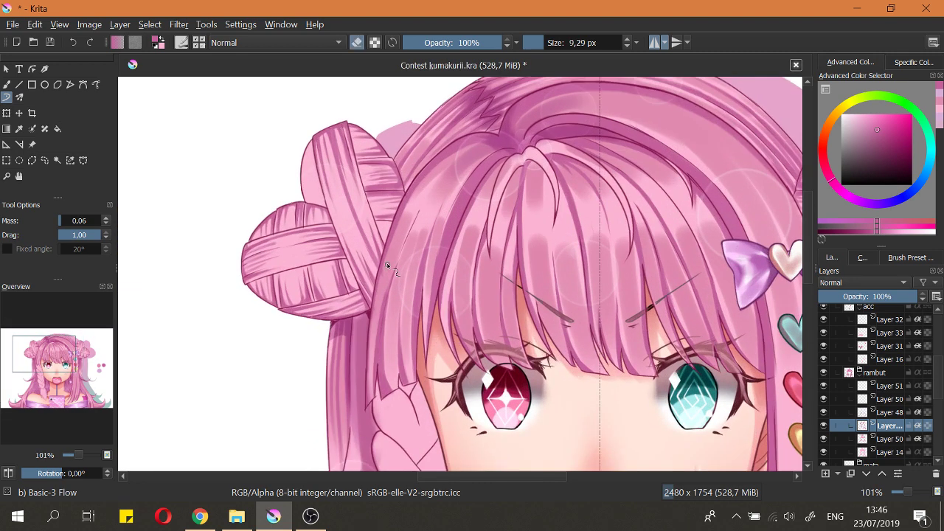
pyautogui.scroll(-4, 349, 154)
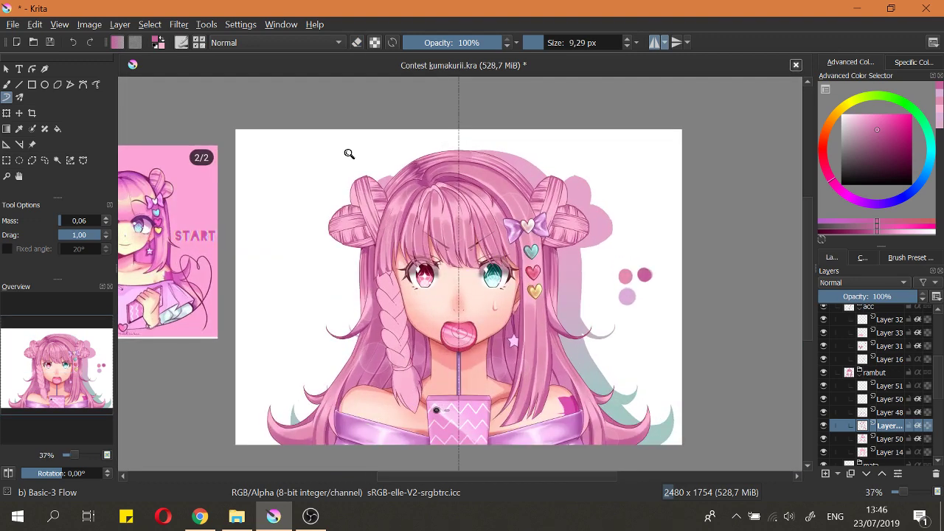
pyautogui.scroll(4, 349, 153)
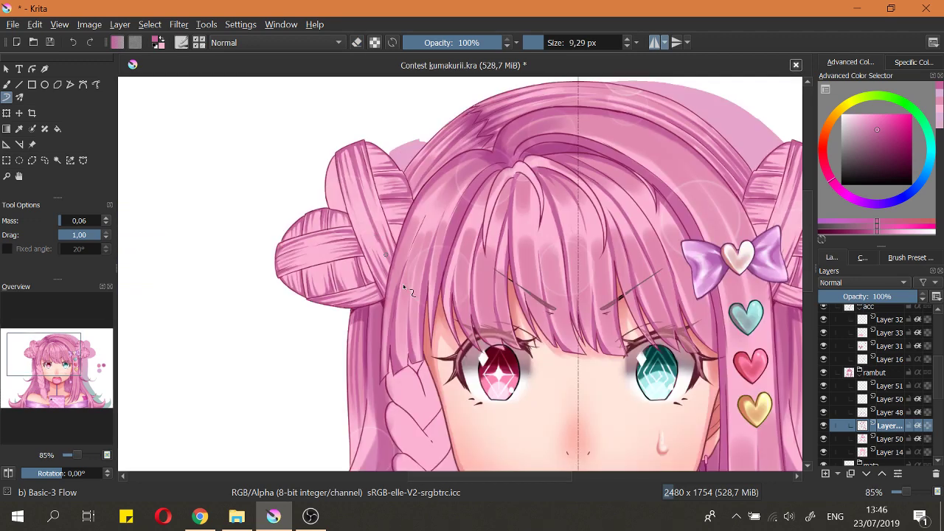
pyautogui.scroll(1, 372, 221)
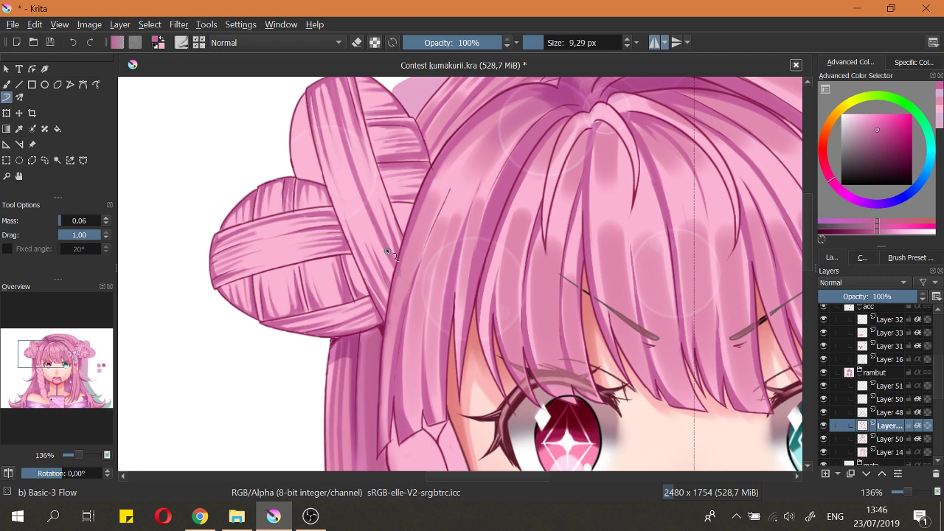
pyautogui.press('e')
pyautogui.press('e')
pyautogui.press('e')
# Step: Add one more long dark streak running down the full length of the upper bun's wide band
pyautogui.scroll(-5, 402, 306)
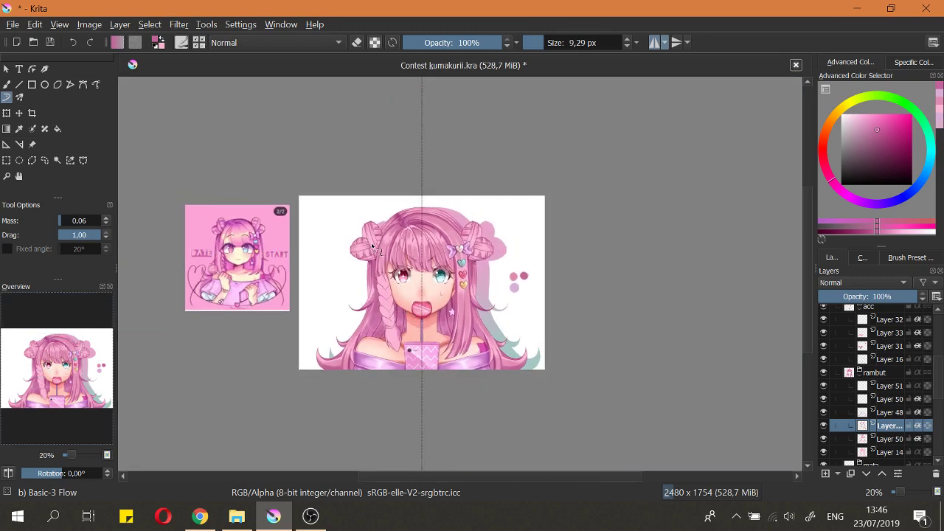
pyautogui.scroll(3, 373, 249)
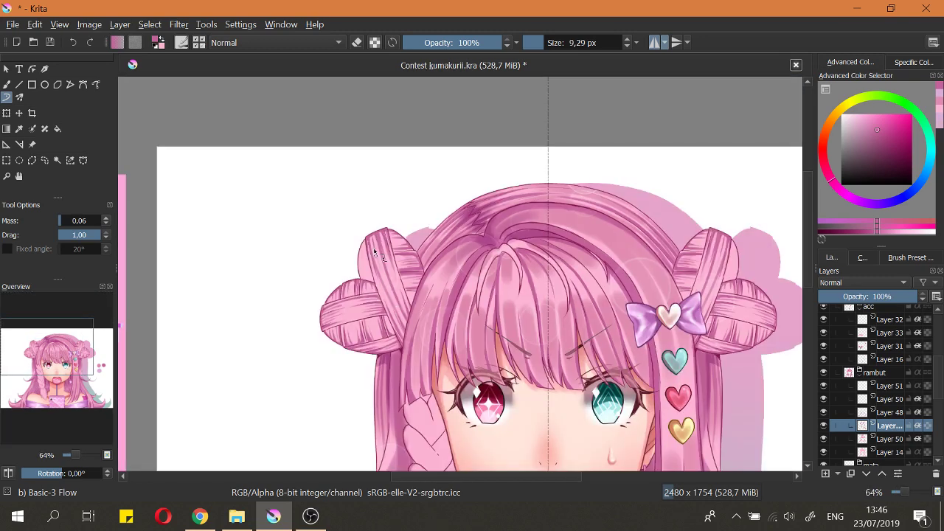
pyautogui.moveTo(374, 252); pyautogui.dragTo(406, 337)
pyautogui.scroll(-3, 408, 339)
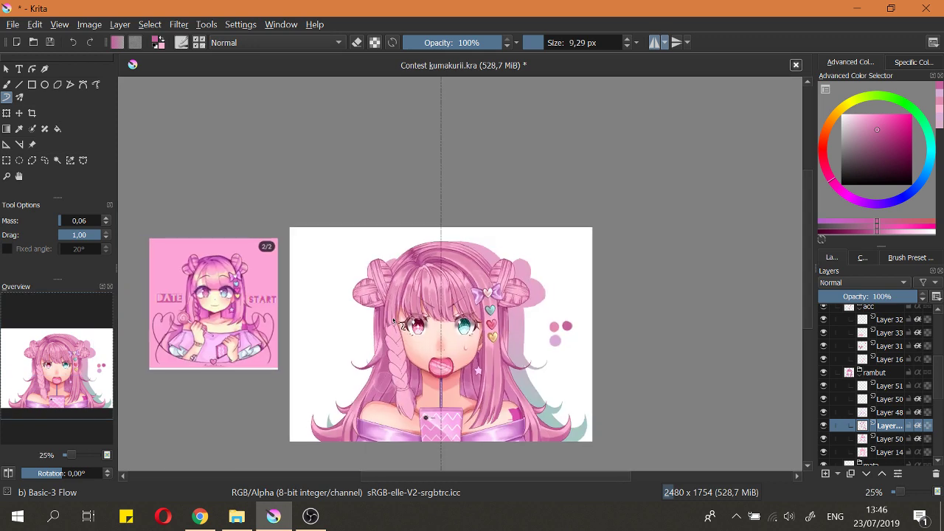
pyautogui.scroll(5, 394, 321)
# Step: Refine the streaks on the wide band's upper half, alternately erasing and repainting thin strands at 9.29 px
pyautogui.press('e')
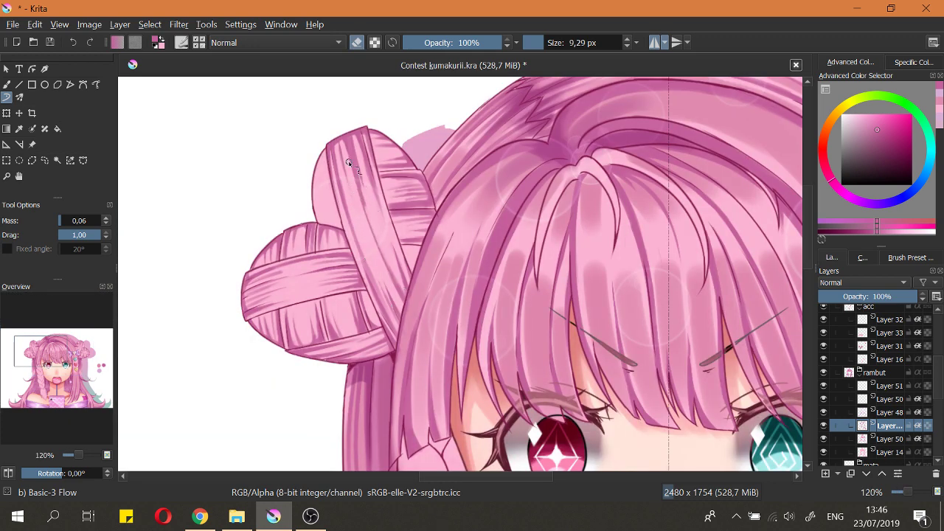
pyautogui.moveTo(349, 162); pyautogui.dragTo(377, 249)
pyautogui.press('e')
pyautogui.moveTo(364, 185); pyautogui.dragTo(368, 209)
pyautogui.moveTo(365, 163); pyautogui.dragTo(380, 187)
pyautogui.press('e')
pyautogui.moveTo(373, 223); pyautogui.dragTo(388, 253)
pyautogui.moveTo(364, 182); pyautogui.dragTo(378, 217)
pyautogui.moveTo(344, 145); pyautogui.dragTo(372, 227)
pyautogui.moveTo(361, 181); pyautogui.dragTo(378, 226)
pyautogui.moveTo(351, 147); pyautogui.dragTo(391, 247)
pyautogui.moveTo(352, 140); pyautogui.dragTo(372, 212)
pyautogui.press('e')
pyautogui.moveTo(350, 142)
pyautogui.mouseDown()
pyautogui.moveTo(358, 180)
pyautogui.moveTo(373, 195)
pyautogui.mouseUp()
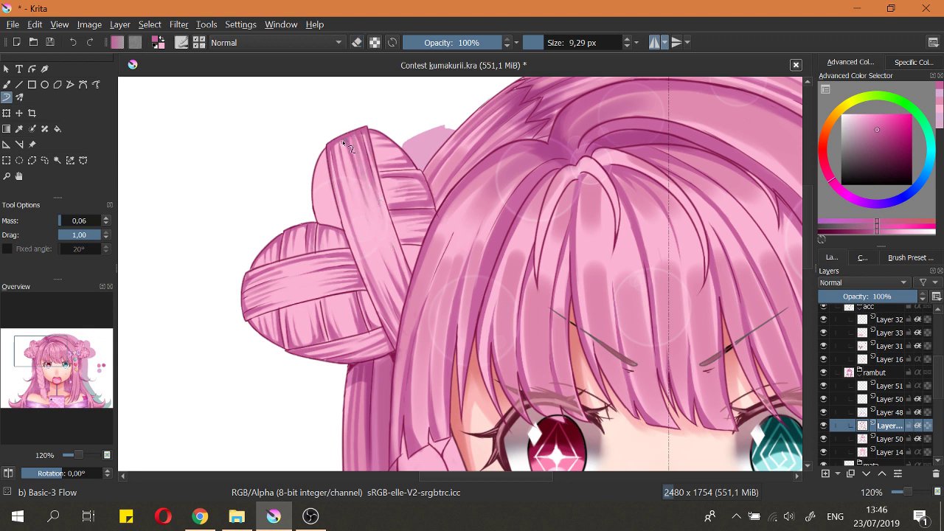
pyautogui.moveTo(341, 140); pyautogui.dragTo(360, 222)
# Step: Add dark streaks to the lower part of the wide band with the brush reduced to 8.73 px
pyautogui.scroll(-3, 361, 222)
pyautogui.scroll(3, 365, 192)
pyautogui.scroll(2, 366, 195)
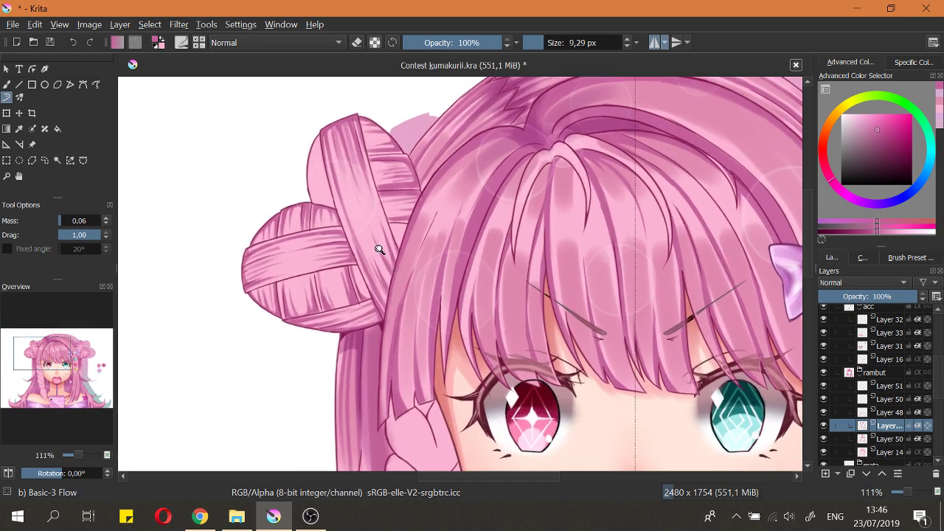
pyautogui.press('e')
pyautogui.press('e')
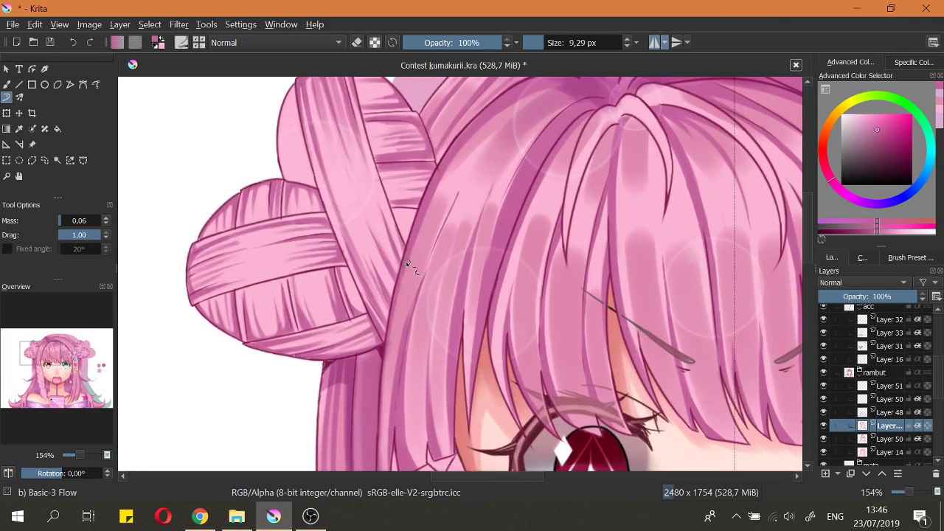
pyautogui.press('[')
pyautogui.scroll(-6, 381, 260)
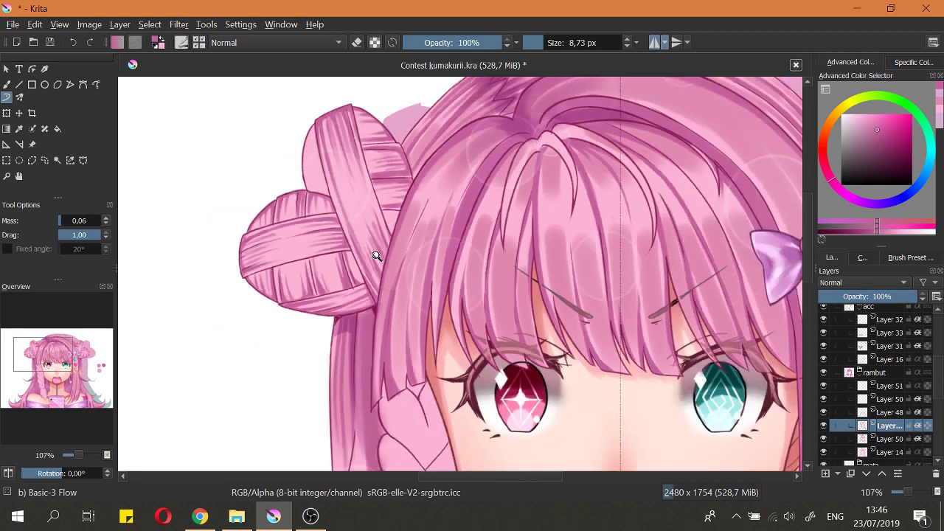
pyautogui.scroll(6, 394, 214)
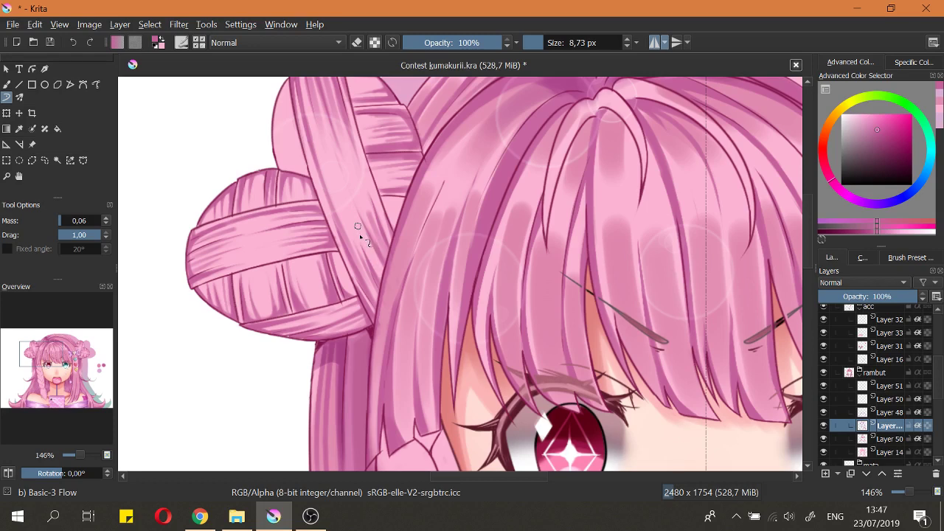
pyautogui.moveTo(351, 218); pyautogui.dragTo(390, 292)
pyautogui.scroll(-6, 394, 298)
pyautogui.scroll(7, 394, 254)
# Step: Sharpen the streaks at the wide band's lower end with a 5.67 px brush and eraser, and save the document
pyautogui.press('[')
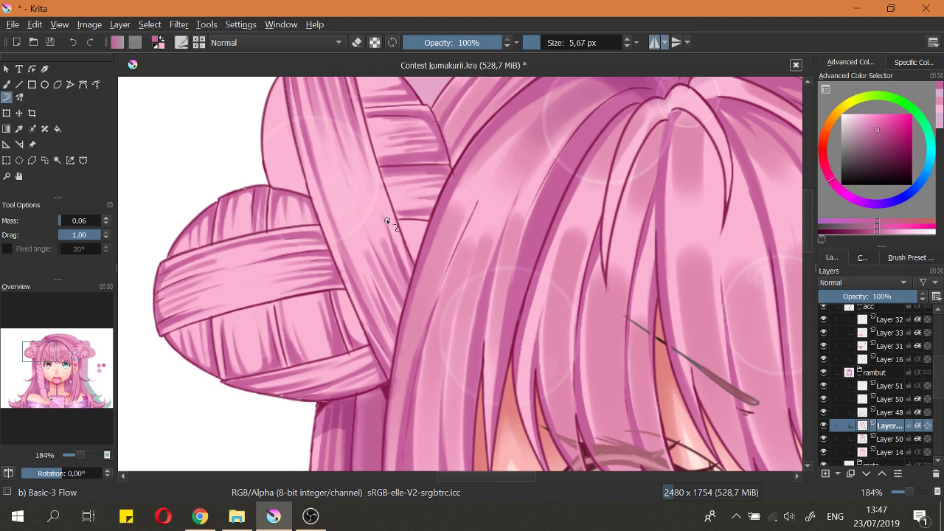
pyautogui.press('e')
pyautogui.moveTo(385, 215); pyautogui.dragTo(407, 270)
pyautogui.press('e')
pyautogui.moveTo(383, 223); pyautogui.dragTo(401, 258)
pyautogui.press('e')
pyautogui.moveTo(376, 209); pyautogui.dragTo(391, 310)
pyautogui.press('e')
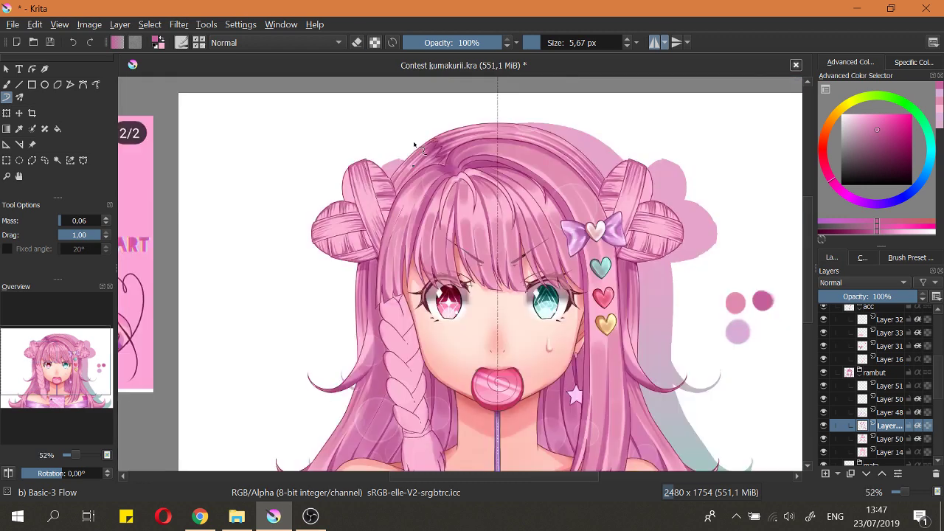
pyautogui.hotkey('ctrl', 's')
# Step: Touch up the wide band's shading with the brush and eraser at 8.88 px and save the document again
pyautogui.moveTo(374, 216); pyautogui.dragTo(373, 209)
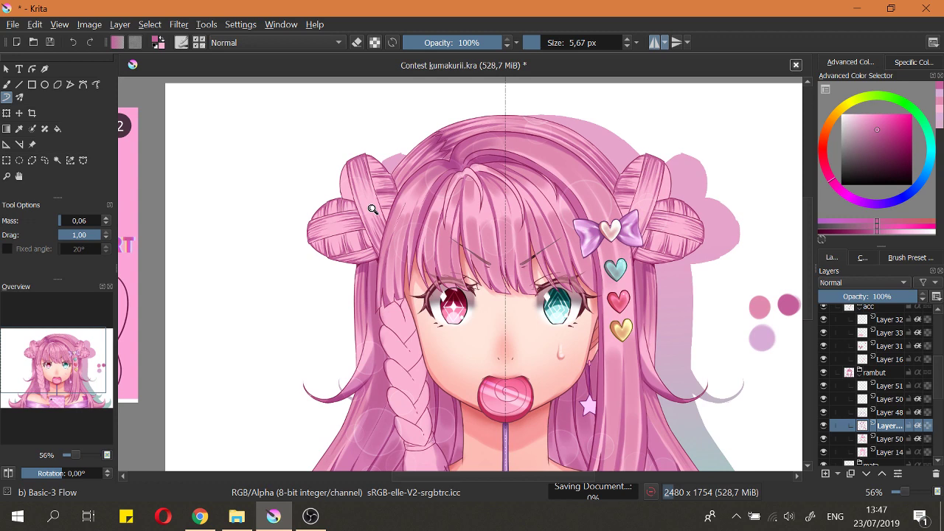
pyautogui.scroll(3, 372, 209)
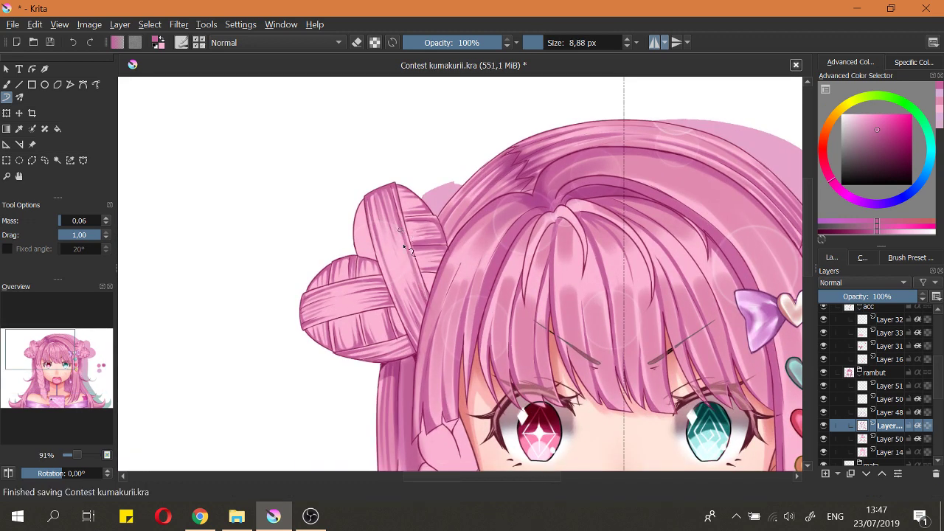
pyautogui.scroll(1, 417, 274)
pyautogui.scroll(2, 417, 274)
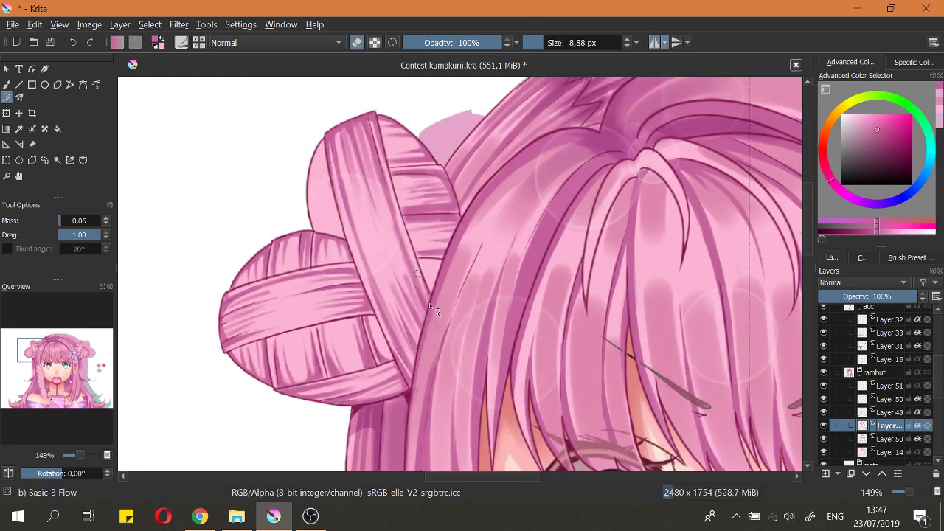
pyautogui.press('e')
pyautogui.scroll(-5, 426, 293)
pyautogui.press('2')
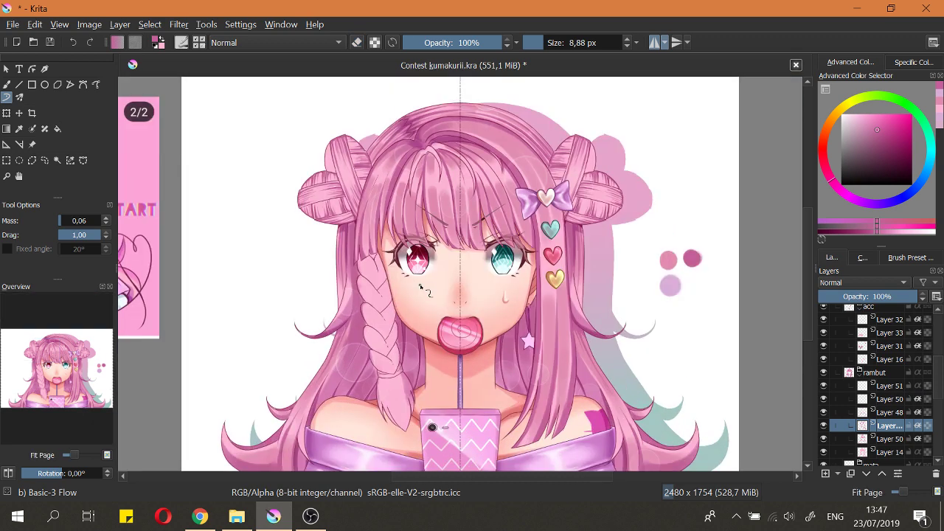
pyautogui.hotkey('ctrl', 's')
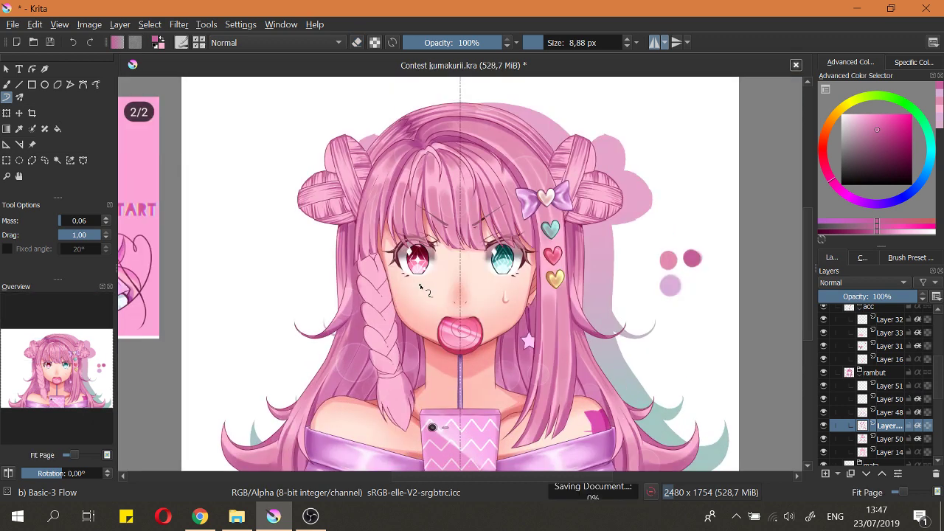
pyautogui.scroll(6, 369, 276)
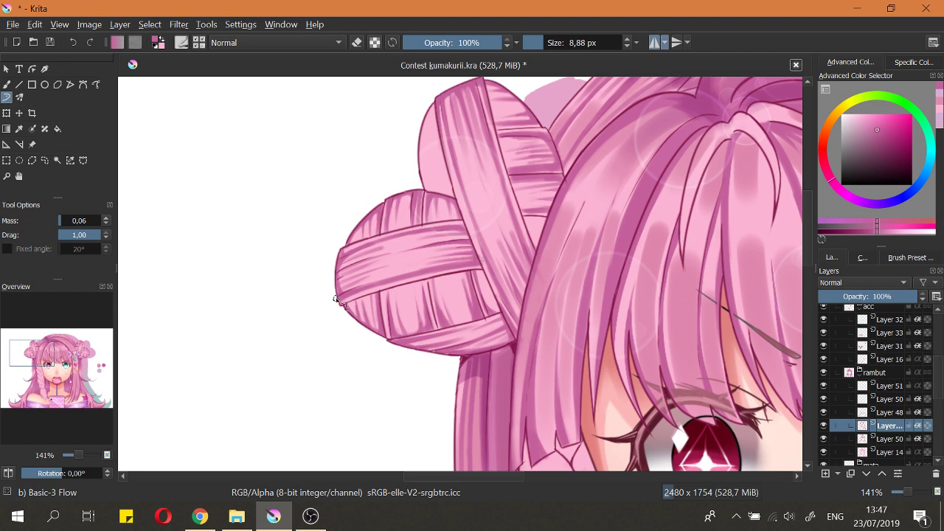
pyautogui.scroll(-4, 336, 301)
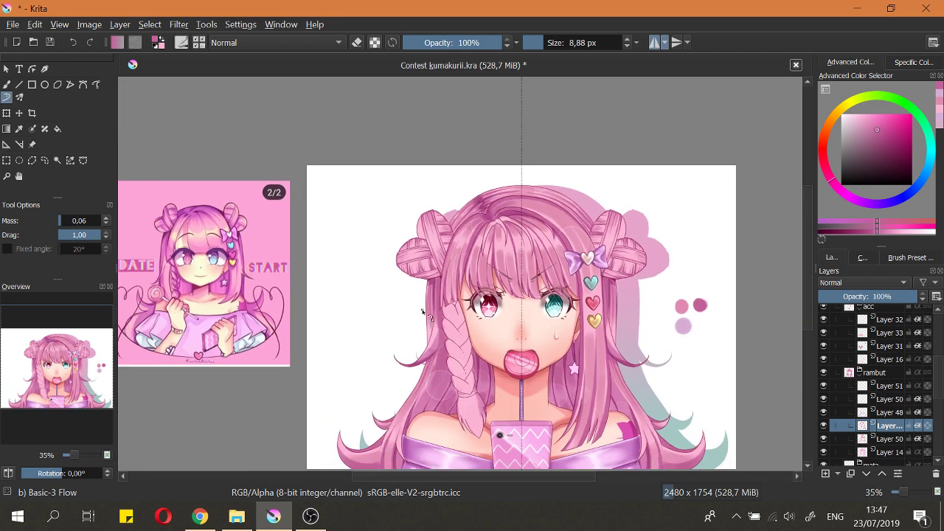
pyautogui.press('2')
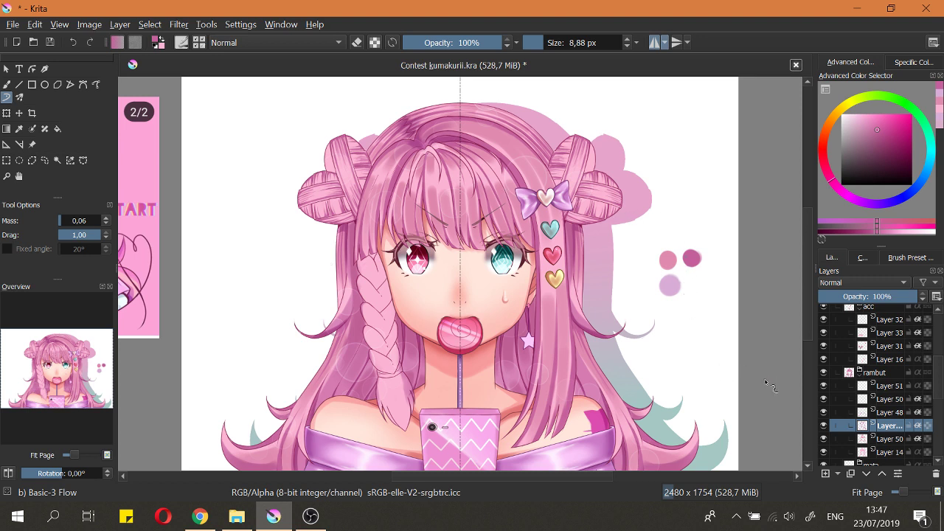
# Step: Turn off horizontal mirroring and paint a dark streak on the top section of the side braid at 8.88 px
pyautogui.scroll(3, 383, 270)
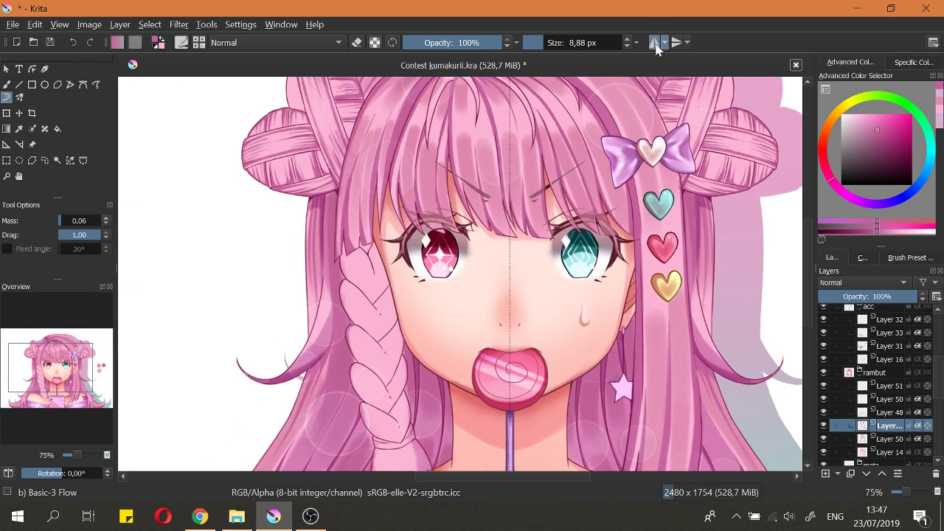
pyautogui.click(655, 43)
pyautogui.scroll(2, 363, 245)
pyautogui.moveTo(367, 265)
pyautogui.mouseDown()
pyautogui.moveTo(383, 302)
pyautogui.moveTo(364, 257)
pyautogui.moveTo(383, 335)
pyautogui.mouseUp()
pyautogui.hotkey('ctrl', 'z')
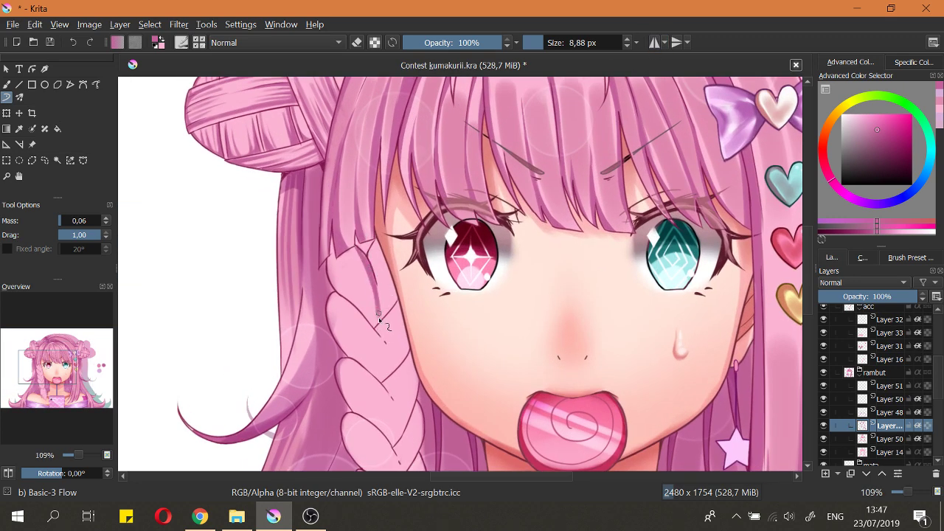
pyautogui.press('e')
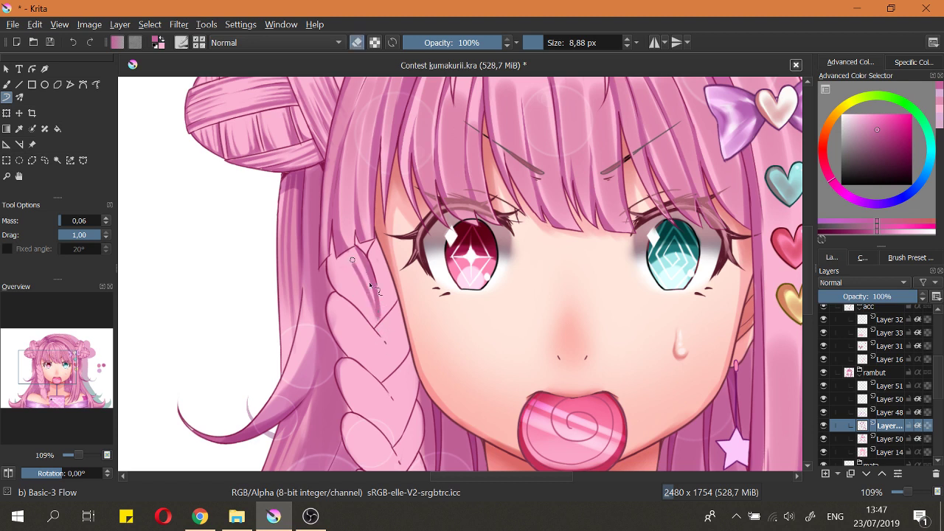
pyautogui.press('e')
# Step: Redo the shading of the braid's top section, painting dark streaks along the crease toward its lower tip
pyautogui.moveTo(393, 286); pyautogui.dragTo(374, 329)
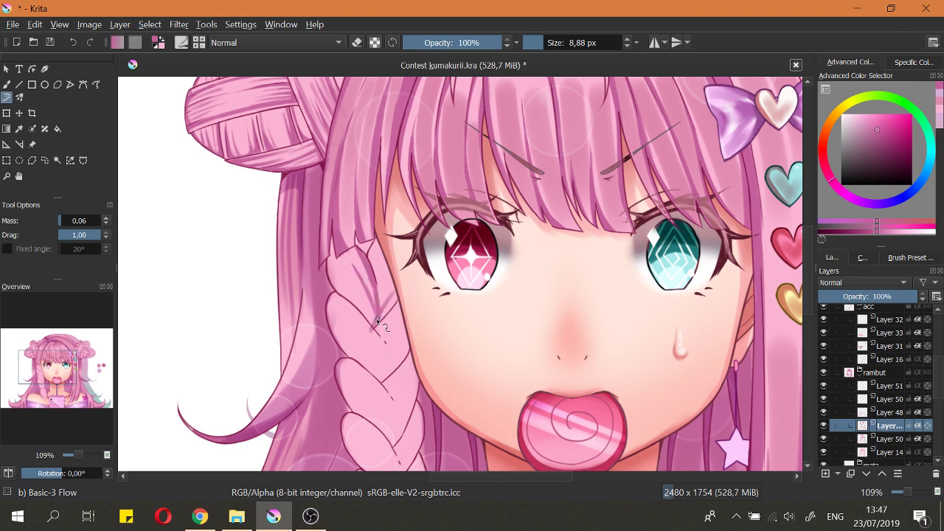
pyautogui.hotkey('ctrl', 'z')
pyautogui.hotkey('ctrl', 'z')
pyautogui.moveTo(396, 288); pyautogui.dragTo(375, 329)
pyautogui.moveTo(389, 265); pyautogui.dragTo(381, 307)
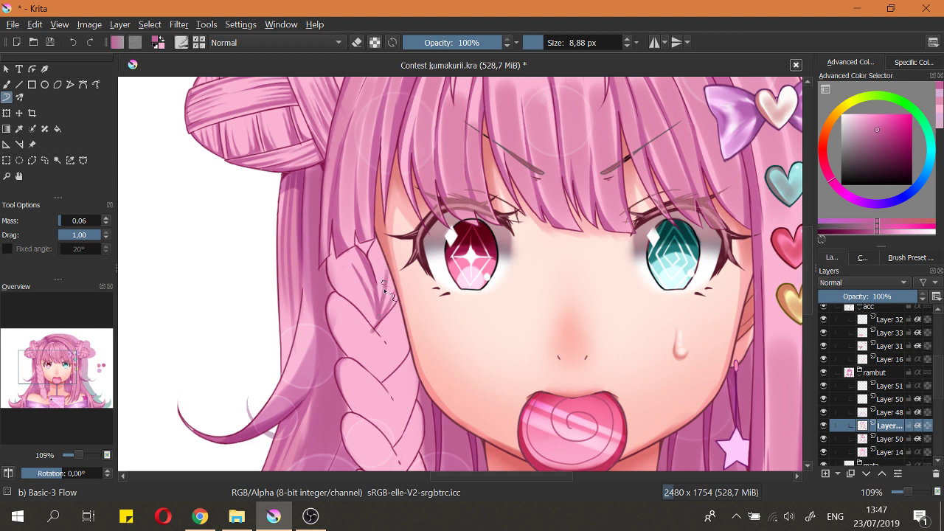
# Step: Refine the streaks on the face-side strand of the braid's top section, alternating eraser and brush
pyautogui.press('e')
pyautogui.moveTo(388, 269); pyautogui.dragTo(389, 288)
pyautogui.press('e')
pyautogui.moveTo(377, 247); pyautogui.dragTo(381, 299)
pyautogui.moveTo(379, 264); pyautogui.dragTo(381, 308)
pyautogui.press('e')
pyautogui.moveTo(378, 246); pyautogui.dragTo(376, 325)
pyautogui.press('e')
pyautogui.moveTo(374, 273); pyautogui.dragTo(382, 323)
pyautogui.scroll(-3, 382, 330)
pyautogui.scroll(4, 376, 251)
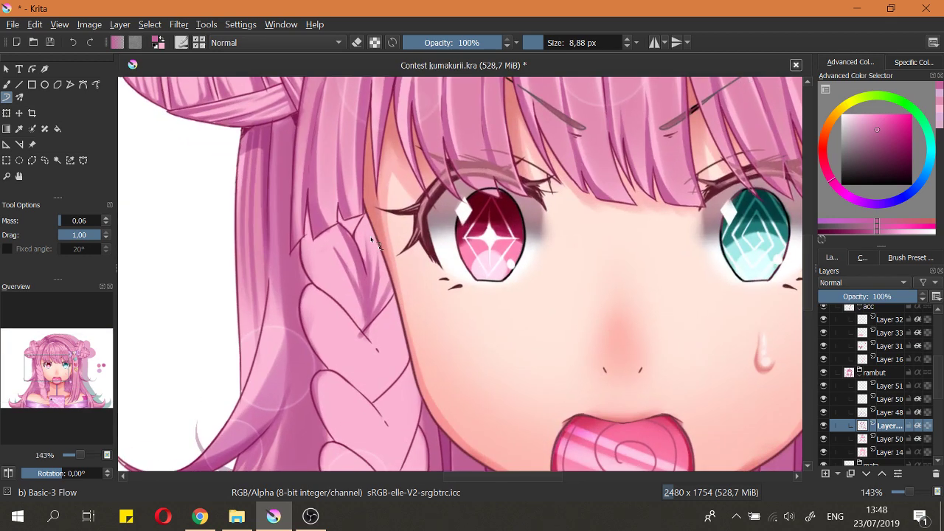
# Step: Paint dark streaks converging on the lower tip of the braid's top section and trim its face-side strand with the eraser at 8.88 px
pyautogui.moveTo(333, 282)
pyautogui.mouseDown()
pyautogui.moveTo(355, 311)
pyautogui.moveTo(351, 325)
pyautogui.mouseUp()
pyautogui.moveTo(334, 283); pyautogui.dragTo(362, 323)
pyautogui.press('e')
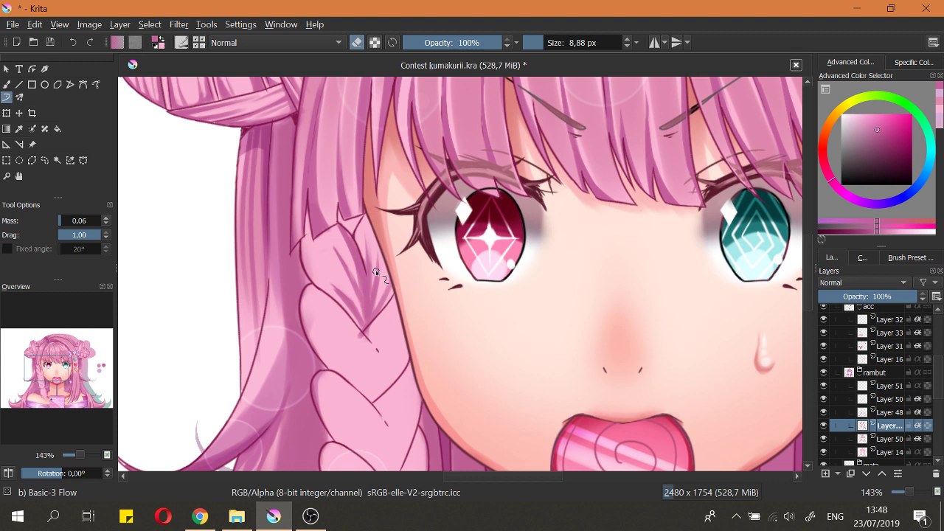
pyautogui.moveTo(376, 272); pyautogui.dragTo(388, 233)
pyautogui.scroll(5, 383, 251)
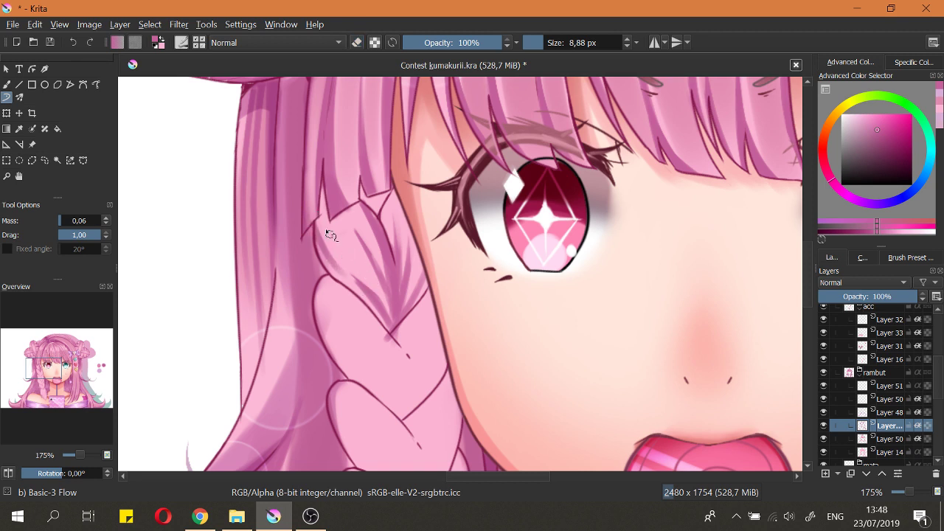
# Step: Add dark streaks to the outer strand of the braid's top section, undo the last stroke, and save the document
pyautogui.moveTo(323, 194); pyautogui.dragTo(357, 266)
pyautogui.moveTo(346, 203)
pyautogui.mouseDown()
pyautogui.moveTo(380, 259)
pyautogui.moveTo(325, 212)
pyautogui.moveTo(366, 279)
pyautogui.moveTo(337, 205)
pyautogui.moveTo(381, 284)
pyautogui.moveTo(344, 228)
pyautogui.moveTo(375, 280)
pyautogui.mouseUp()
pyautogui.hotkey('ctrl', 'z')
pyautogui.scroll(-8, 352, 254)
pyautogui.scroll(5, 346, 245)
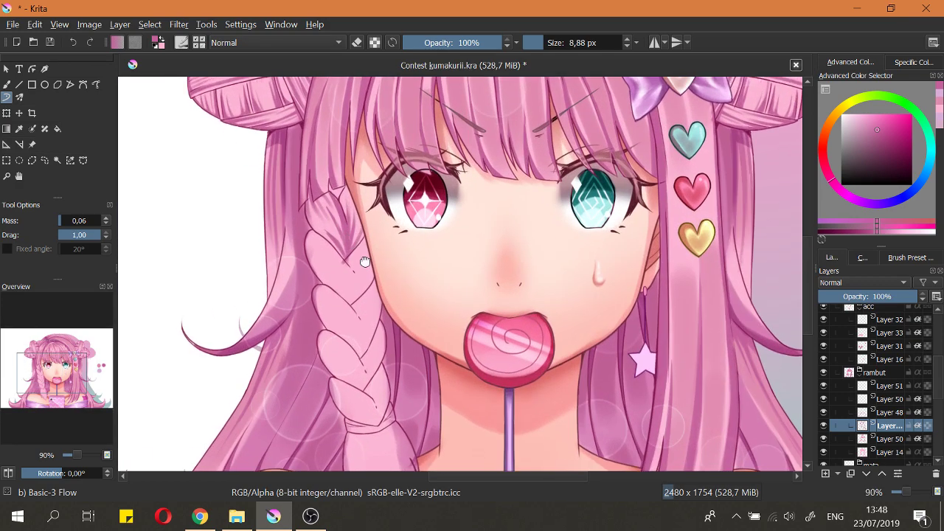
pyautogui.scroll(-4, 395, 311)
pyautogui.hotkey('ctrl', 's')
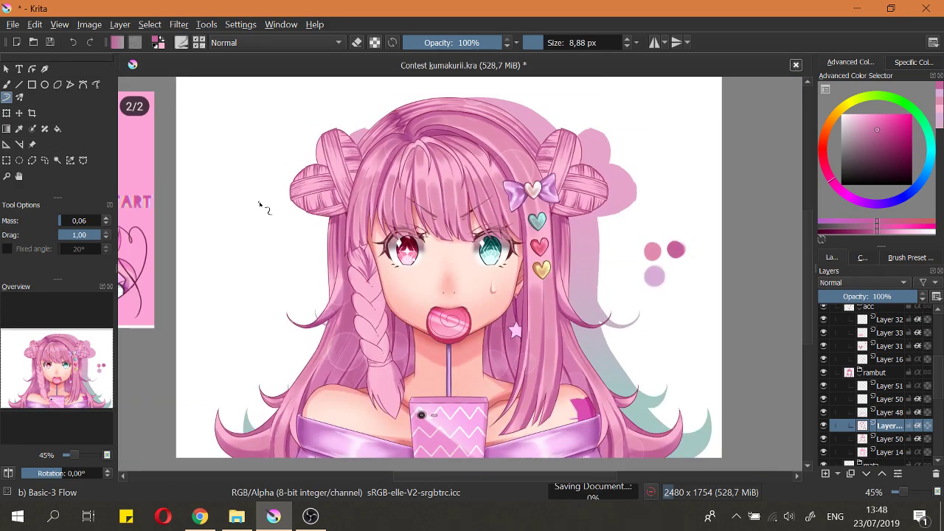
# Step: Examine the whole portrait at several zoom levels, comparing the hair shading with the reference picture
pyautogui.press('2')
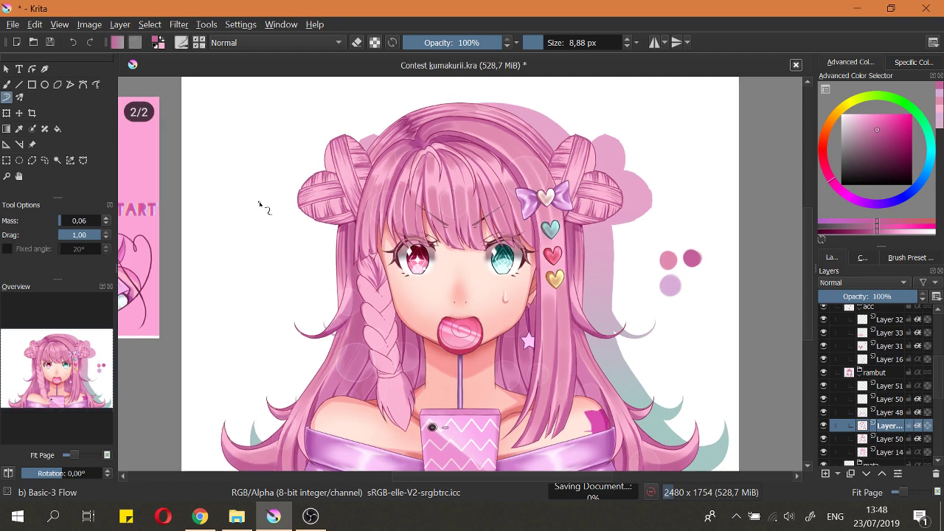
pyautogui.scroll(-2, 442, 239)
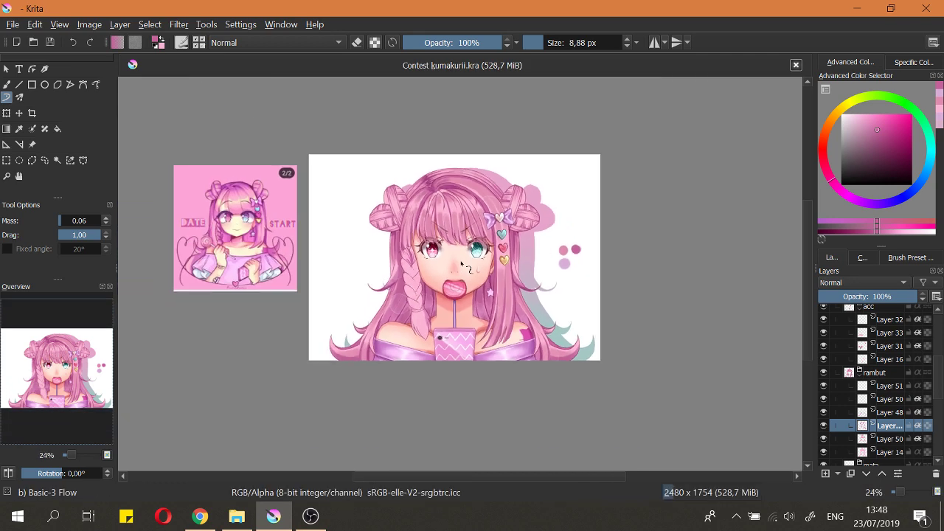
pyautogui.scroll(2, 440, 244)
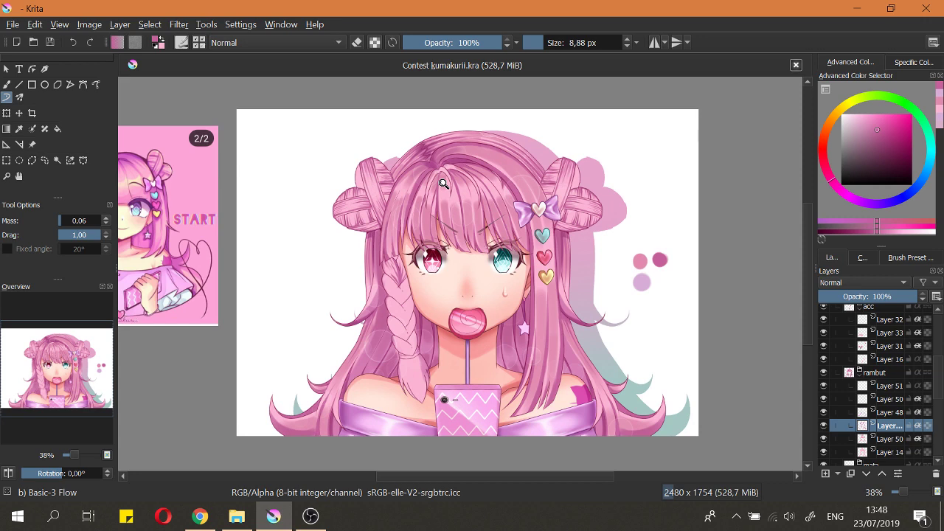
pyautogui.scroll(-2, 443, 183)
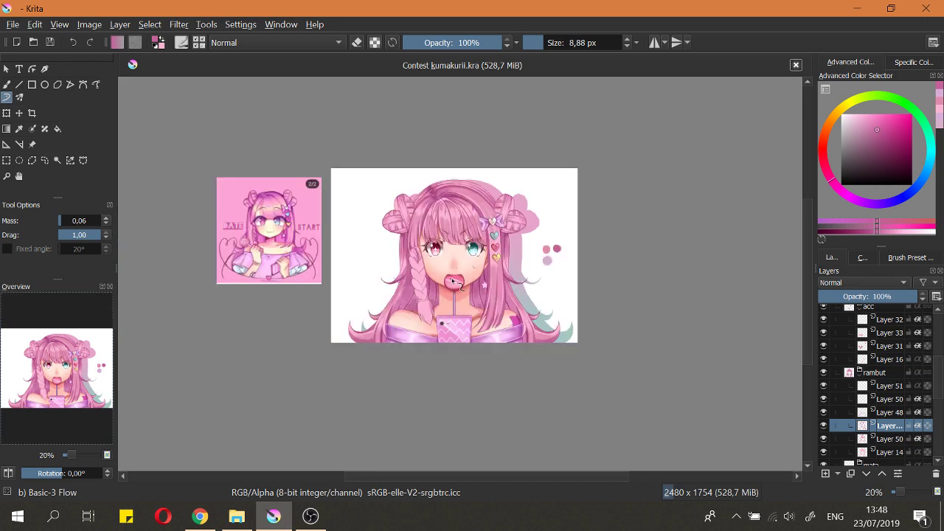
pyautogui.scroll(3, 454, 281)
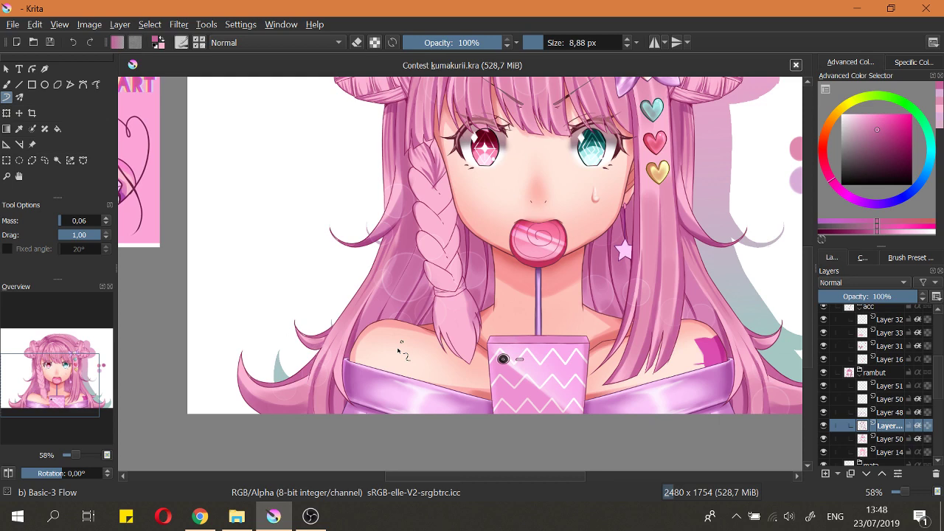
pyautogui.scroll(-2, 413, 347)
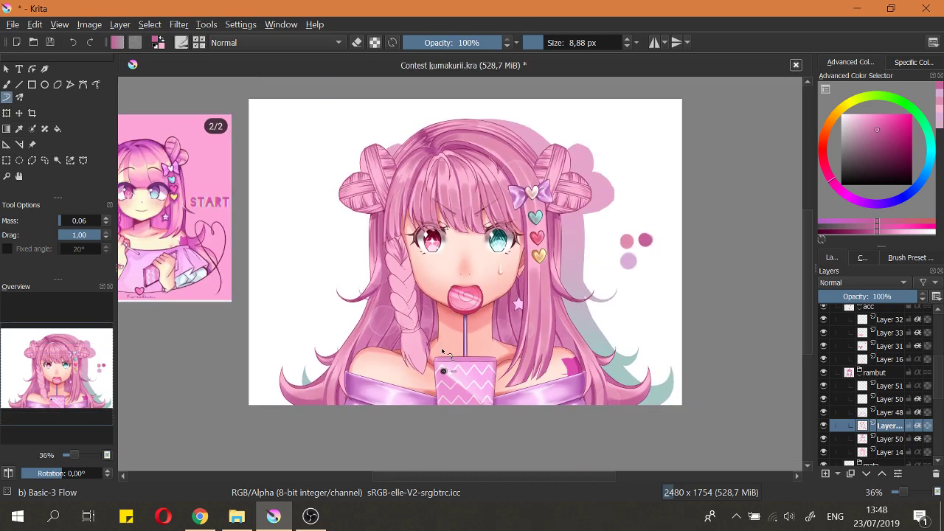
pyautogui.scroll(-1, 416, 317)
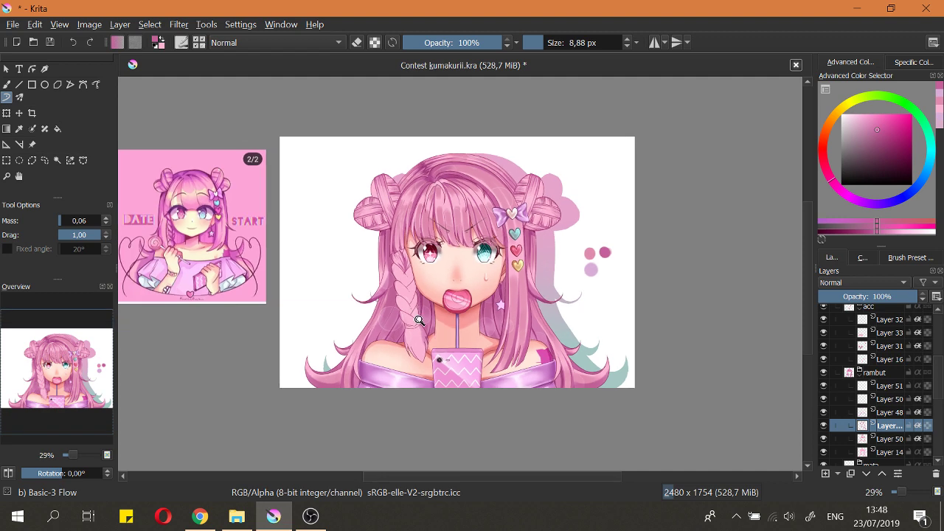
pyautogui.scroll(1, 419, 320)
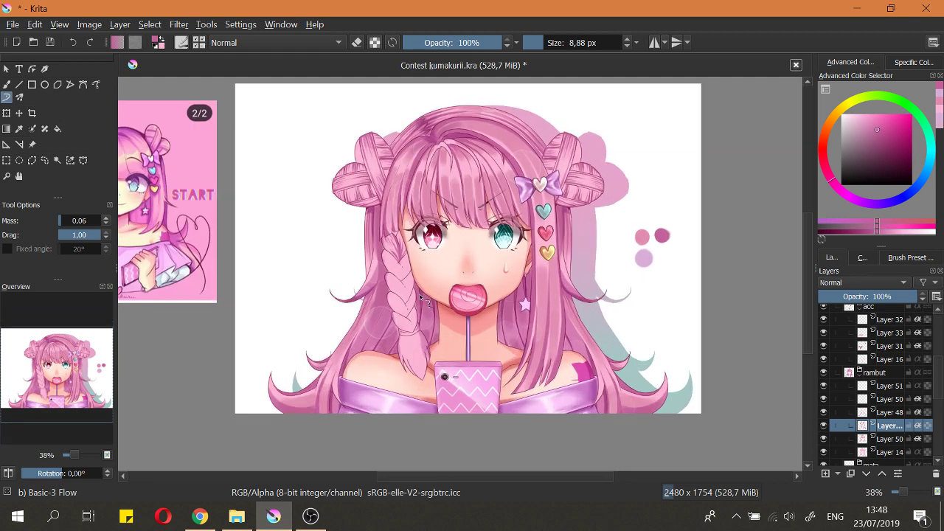
pyautogui.press('2')
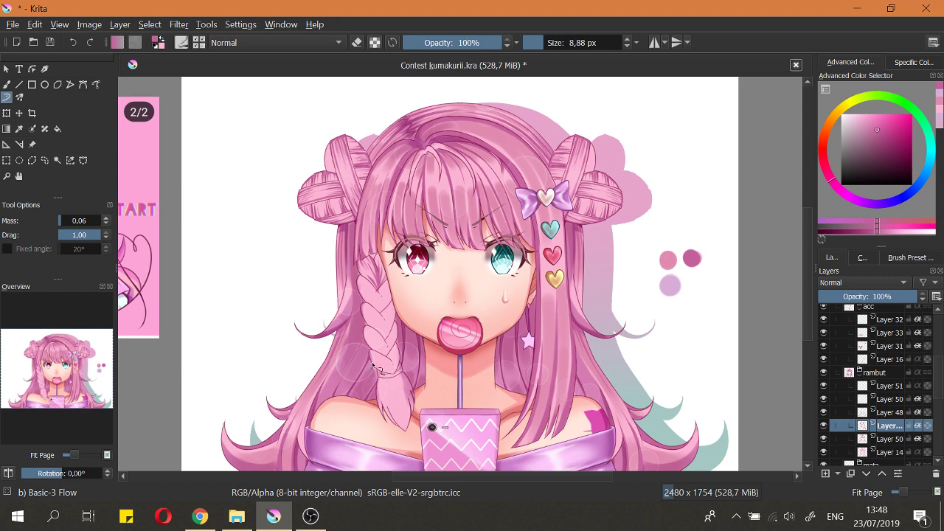
# Step: Paint a dark streak under the crease of the braid's second section at 8.88 px and trim the shading toward the face with the eraser
pyautogui.scroll(1, 346, 330)
pyautogui.scroll(1, 380, 265)
pyautogui.scroll(1, 378, 258)
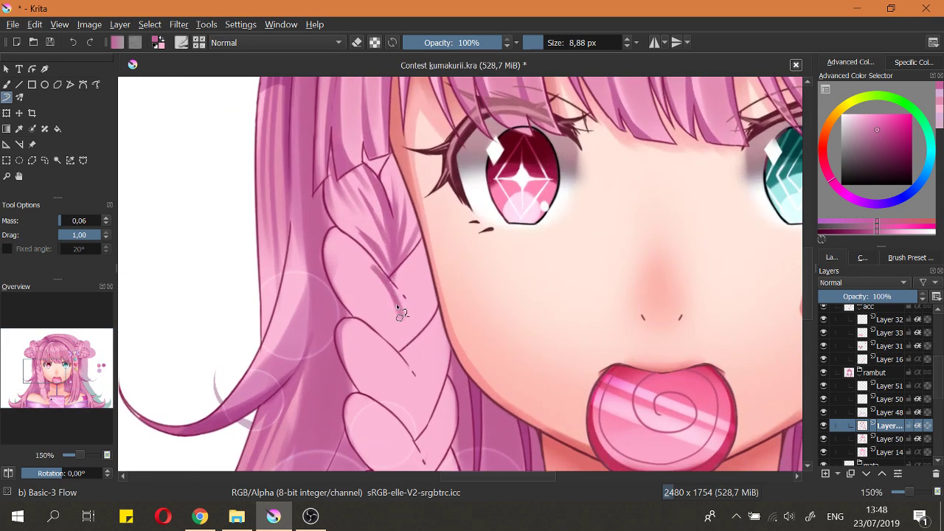
pyautogui.moveTo(378, 267); pyautogui.dragTo(399, 312)
pyautogui.moveTo(402, 352)
pyautogui.mouseDown()
pyautogui.moveTo(370, 264)
pyautogui.moveTo(407, 324)
pyautogui.moveTo(368, 256)
pyautogui.moveTo(389, 309)
pyautogui.moveTo(389, 287)
pyautogui.moveTo(399, 354)
pyautogui.mouseUp()
pyautogui.press('e')
pyautogui.moveTo(400, 293)
pyautogui.mouseDown()
pyautogui.moveTo(404, 374)
pyautogui.moveTo(392, 288)
pyautogui.moveTo(400, 366)
pyautogui.moveTo(433, 305)
pyautogui.moveTo(398, 349)
pyautogui.moveTo(435, 299)
pyautogui.mouseUp()
pyautogui.press('e')
# Step: Paint dark streaks rising from the lower tip of the braid's second section into its face-side strand, redoing the last stroke
pyautogui.moveTo(401, 345); pyautogui.dragTo(418, 289)
pyautogui.moveTo(402, 338)
pyautogui.mouseDown()
pyautogui.moveTo(422, 270)
pyautogui.moveTo(413, 322)
pyautogui.moveTo(407, 266)
pyautogui.mouseUp()
pyautogui.press('e')
pyautogui.press('e')
pyautogui.hotkey('ctrl', 'z')
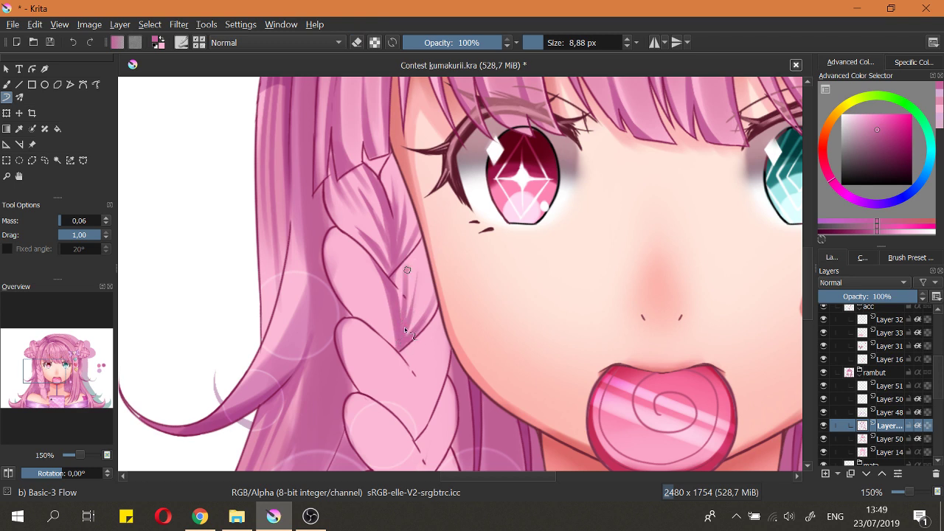
pyautogui.moveTo(405, 329)
pyautogui.mouseDown()
pyautogui.moveTo(406, 268)
pyautogui.moveTo(407, 292)
pyautogui.mouseUp()
# Step: Paint dark streaks down the outer strand of the braid's second section to its lower tip, redoing one stroke
pyautogui.press('e')
pyautogui.press('e')
pyautogui.moveTo(365, 277)
pyautogui.mouseDown()
pyautogui.moveTo(390, 301)
pyautogui.moveTo(397, 334)
pyautogui.mouseUp()
pyautogui.press('e')
pyautogui.press('e')
pyautogui.moveTo(363, 271); pyautogui.dragTo(398, 346)
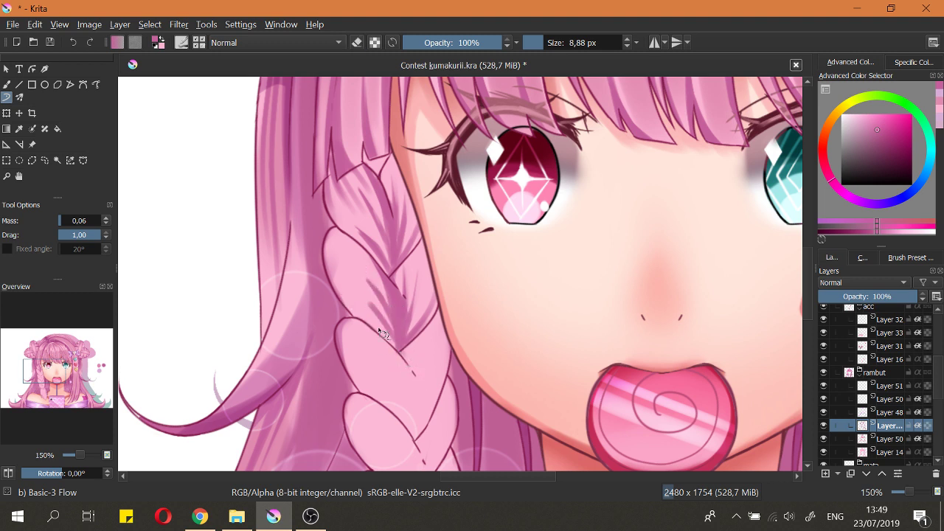
pyautogui.hotkey('ctrl', 'z')
pyautogui.moveTo(366, 305); pyautogui.dragTo(399, 346)
pyautogui.press('e')
pyautogui.press('e')
# Step: Paint a streak down from the top of the second section's face-side strand and thin it with the eraser
pyautogui.moveTo(420, 261); pyautogui.dragTo(412, 312)
pyautogui.hotkey('ctrl', 'z')
pyautogui.moveTo(419, 255); pyautogui.dragTo(411, 310)
pyautogui.press('e')
pyautogui.moveTo(418, 272)
pyautogui.mouseDown()
pyautogui.moveTo(410, 331)
pyautogui.moveTo(421, 304)
pyautogui.mouseUp()
pyautogui.press('e')
pyautogui.moveTo(404, 256)
pyautogui.mouseDown()
pyautogui.moveTo(401, 286)
pyautogui.moveTo(375, 279)
pyautogui.moveTo(396, 309)
pyautogui.moveTo(371, 196)
pyautogui.mouseUp()
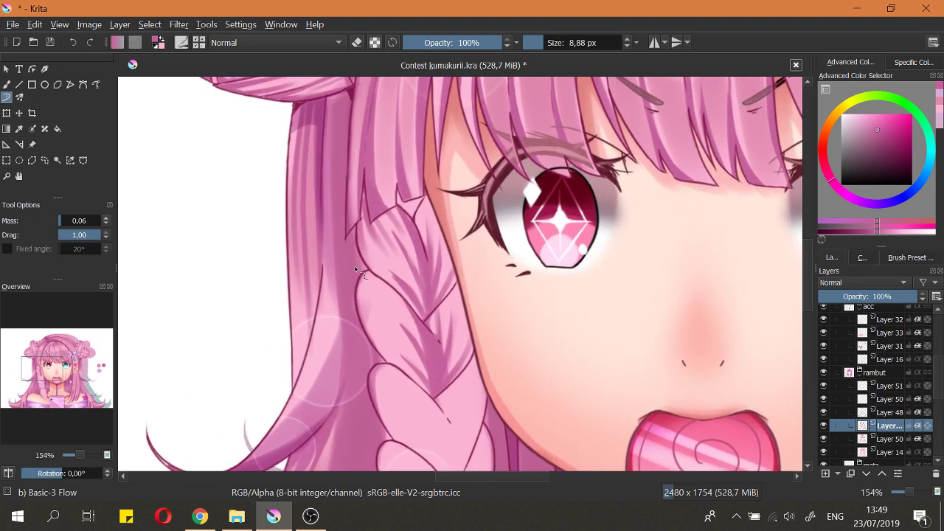
# Step: Shade the upper end of the second section's outer strand with dark streaks and undo the last stroke
pyautogui.moveTo(362, 292); pyautogui.dragTo(363, 286)
pyautogui.moveTo(364, 287)
pyautogui.mouseDown()
pyautogui.moveTo(374, 360)
pyautogui.moveTo(389, 349)
pyautogui.moveTo(364, 288)
pyautogui.moveTo(368, 318)
pyautogui.moveTo(396, 323)
pyautogui.moveTo(366, 279)
pyautogui.moveTo(407, 361)
pyautogui.moveTo(389, 297)
pyautogui.moveTo(373, 281)
pyautogui.moveTo(410, 329)
pyautogui.mouseUp()
pyautogui.hotkey('ctrl', 'z')
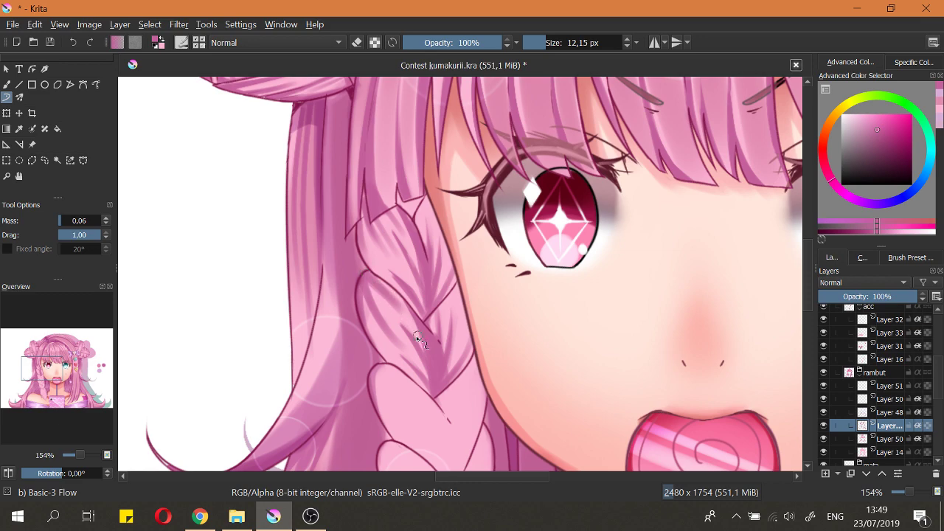
# Step: Set the brush size to 8.40 px, review the braid's shading, and save the document
pyautogui.press('[')
pyautogui.press('[')
pyautogui.press('[')
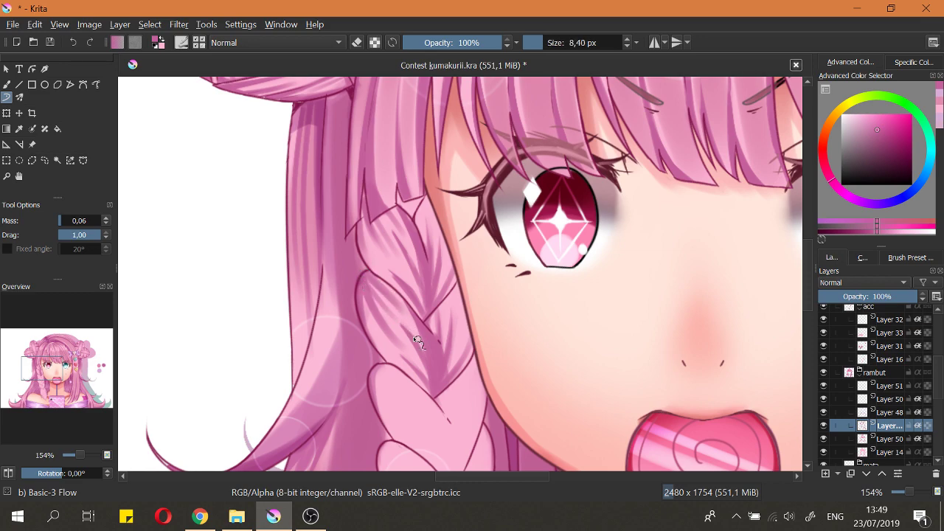
pyautogui.press('2')
pyautogui.scroll(7, 394, 325)
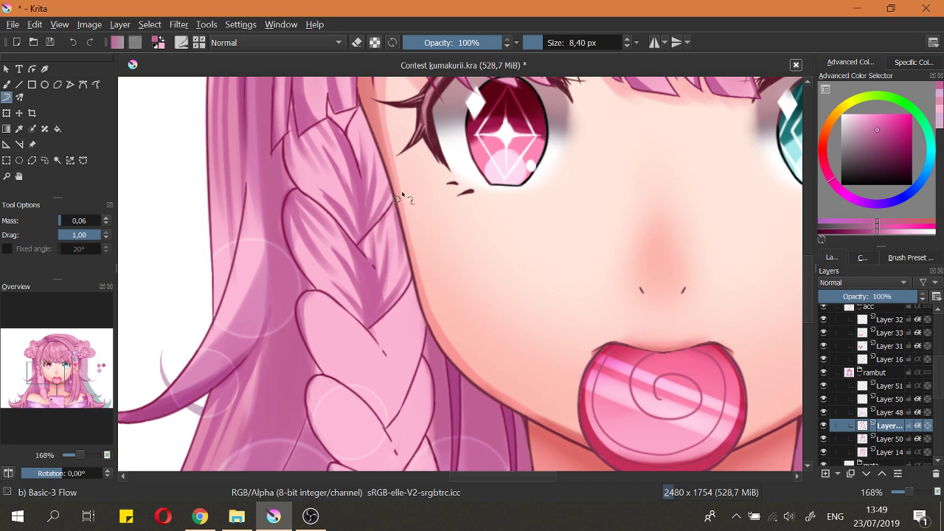
pyautogui.scroll(-6, 391, 210)
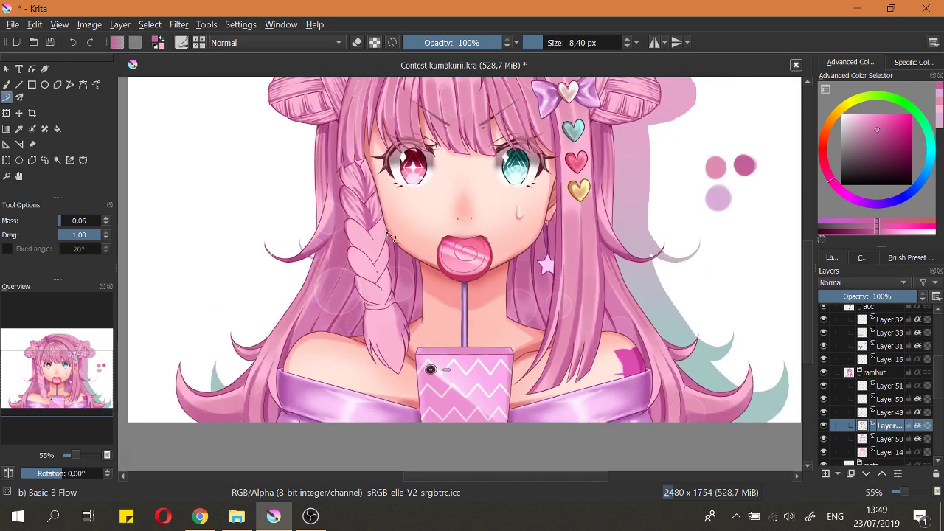
pyautogui.hotkey('ctrl', 's')
pyautogui.moveTo(385, 189); pyautogui.dragTo(402, 221)
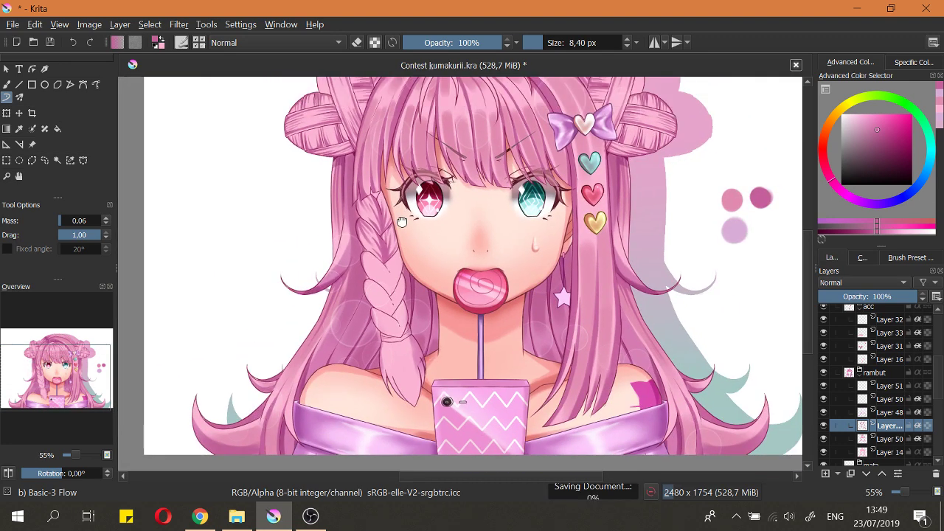
# Step: Touch up the top edge of the braid's first section under the bangs at 8.40 px and save the document
pyautogui.scroll(7, 401, 222)
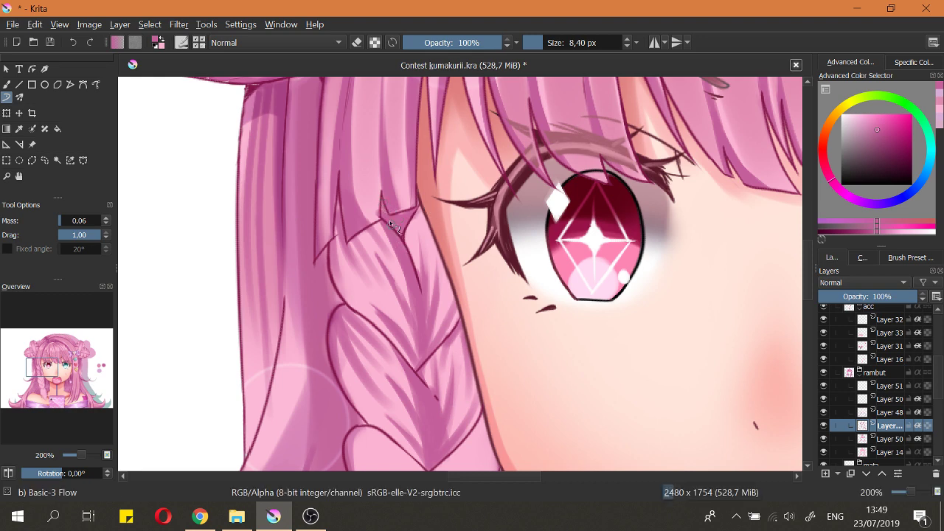
pyautogui.press('e')
pyautogui.press('e')
pyautogui.moveTo(381, 216); pyautogui.dragTo(422, 286)
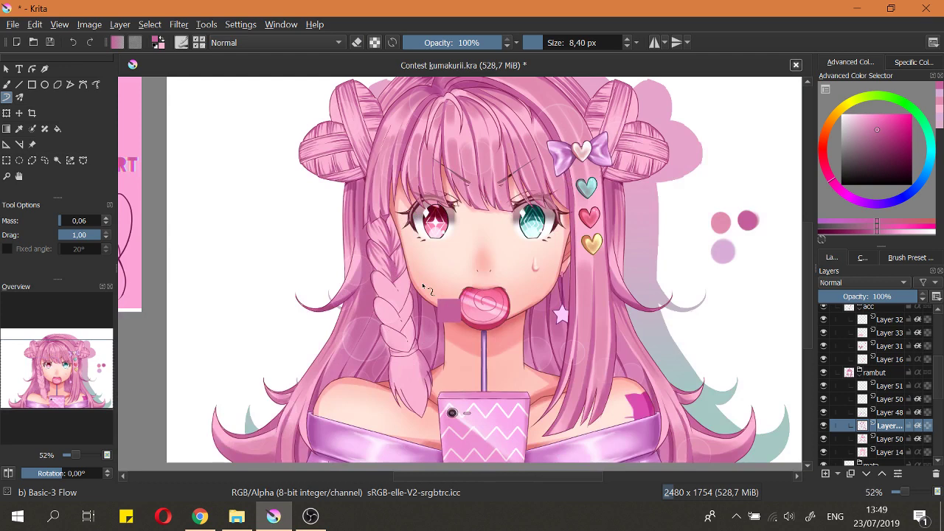
pyautogui.hotkey('ctrl', 's')
pyautogui.scroll(-2, 424, 288)
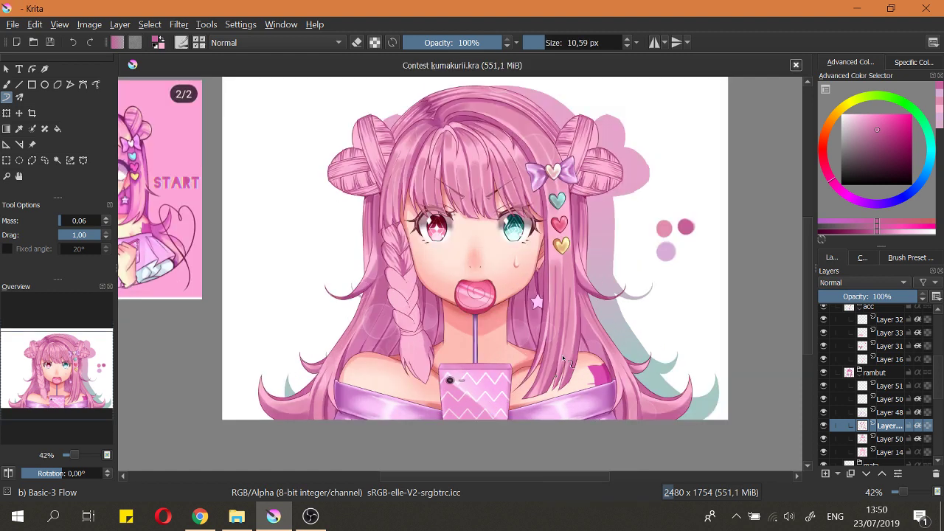
# Step: Paint dark streaks down the long side lock beneath the heart clips with a 10.59 px brush and save the document
pyautogui.moveTo(569, 301); pyautogui.dragTo(565, 372)
pyautogui.scroll(3, 566, 374)
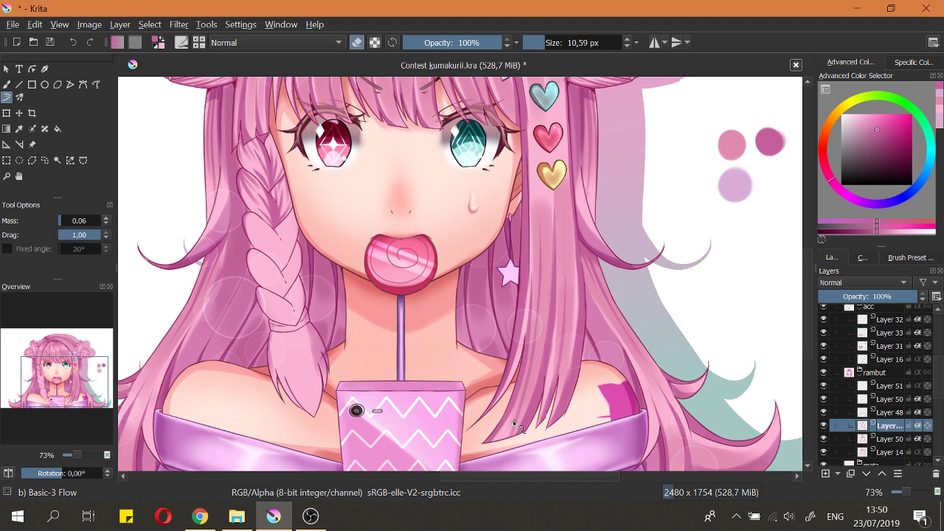
pyautogui.scroll(-4, 651, 231)
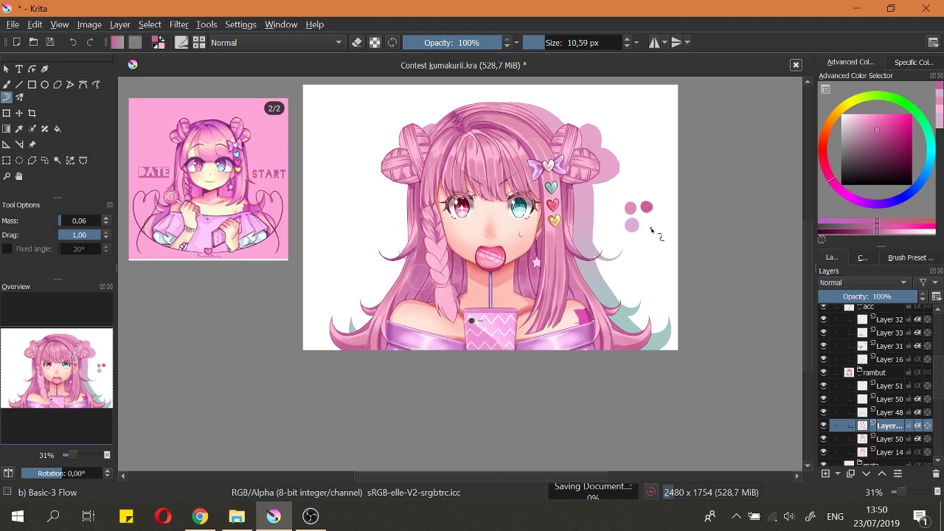
# Step: Paint dark streaks converging on the lower tip of the braid's third section with the 10.59 px brush
pyautogui.moveTo(443, 387); pyautogui.dragTo(355, 333)
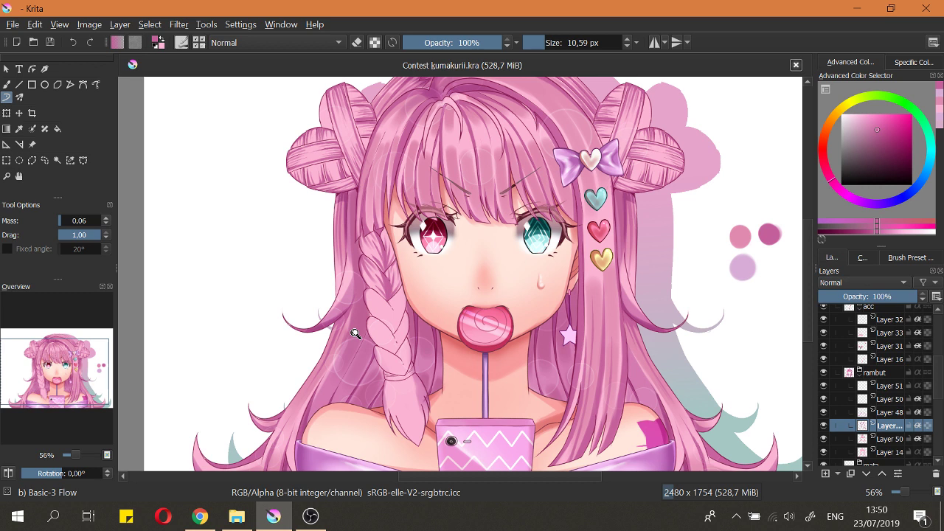
pyautogui.scroll(4, 355, 334)
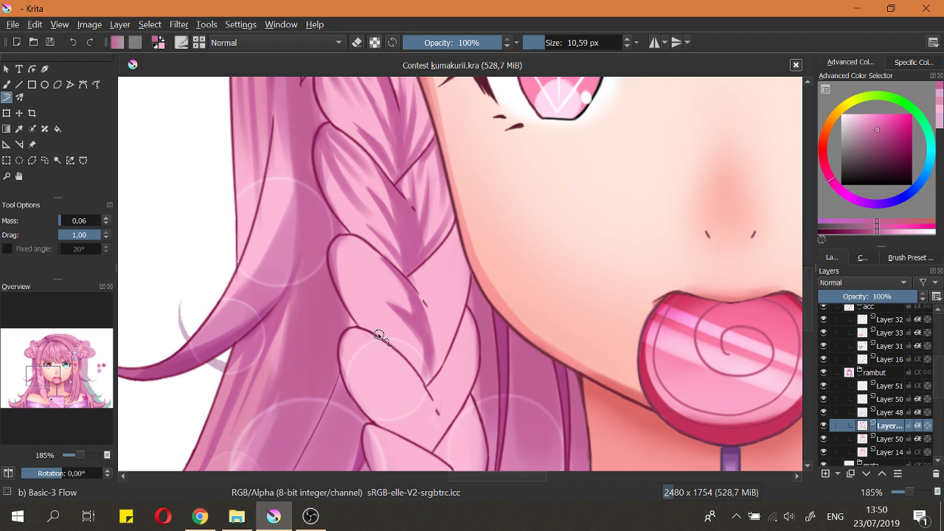
pyautogui.moveTo(378, 335); pyautogui.dragTo(425, 380)
pyautogui.moveTo(429, 377); pyautogui.dragTo(463, 312)
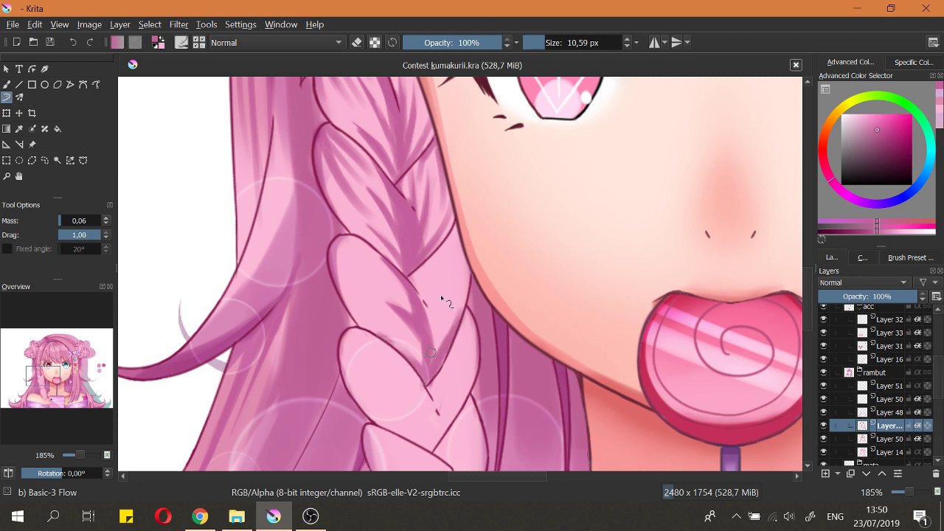
pyautogui.moveTo(432, 355); pyautogui.dragTo(444, 286)
# Step: Shade the crease, the outer strand's upper end and the face-side strand of the braid's third section, and save the document
pyautogui.moveTo(430, 320); pyautogui.dragTo(422, 273)
pyautogui.moveTo(342, 244); pyautogui.dragTo(377, 264)
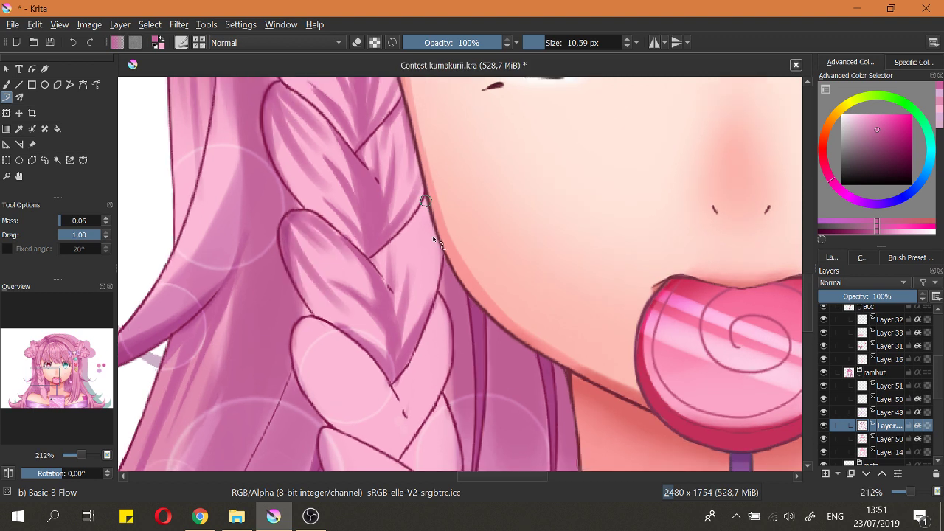
pyautogui.moveTo(427, 197); pyautogui.dragTo(431, 279)
pyautogui.scroll(-3, 372, 332)
pyautogui.hotkey('ctrl', 's')
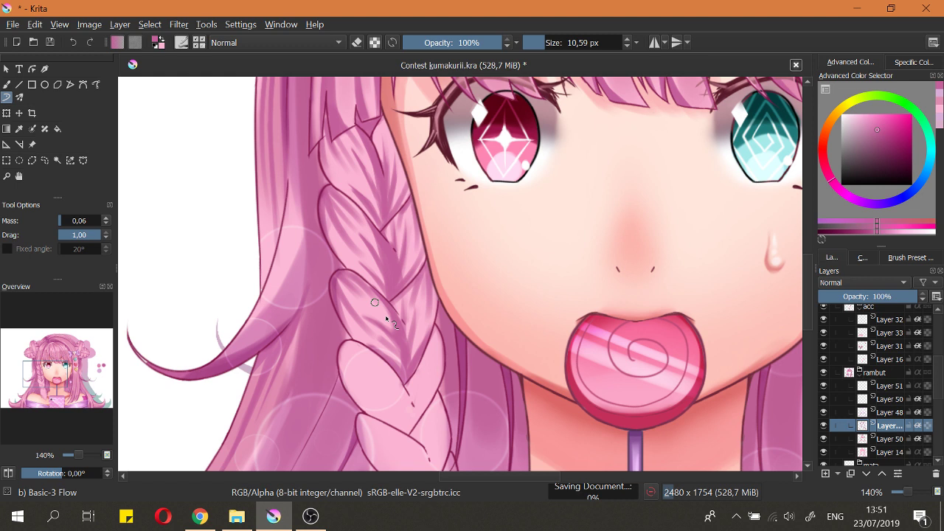
# Step: Paint dark streaks converging on the lower tip of the braid's fourth section with the 10.59 px brush
pyautogui.scroll(-4, 387, 317)
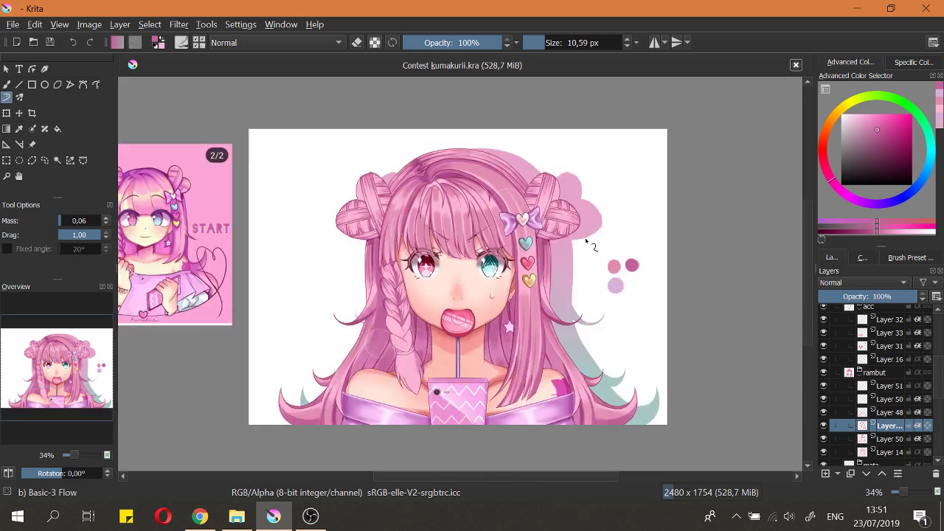
pyautogui.scroll(3, 515, 220)
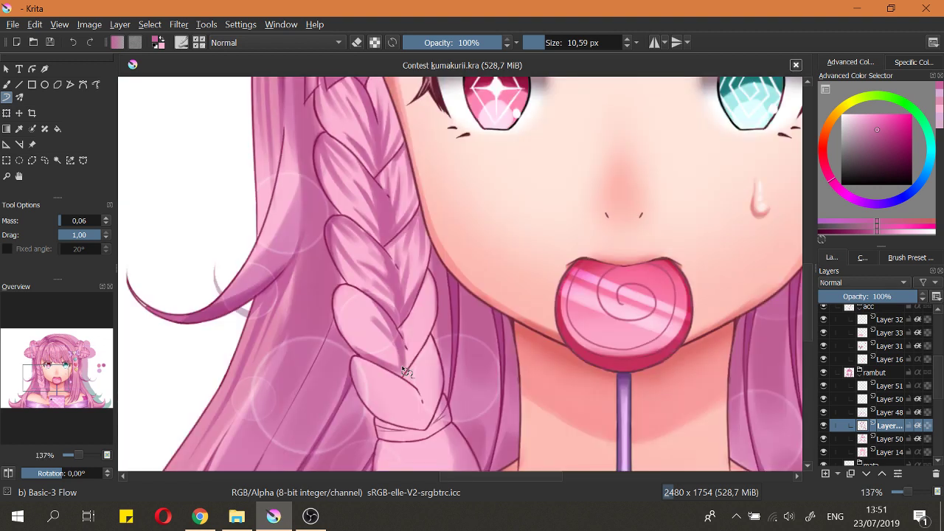
pyautogui.moveTo(405, 371); pyautogui.dragTo(377, 339)
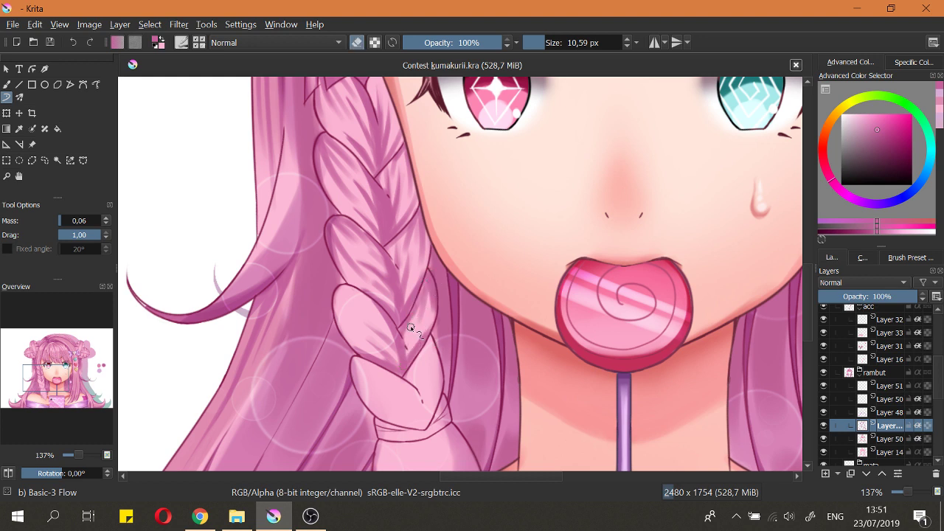
pyautogui.moveTo(395, 341); pyautogui.dragTo(426, 369)
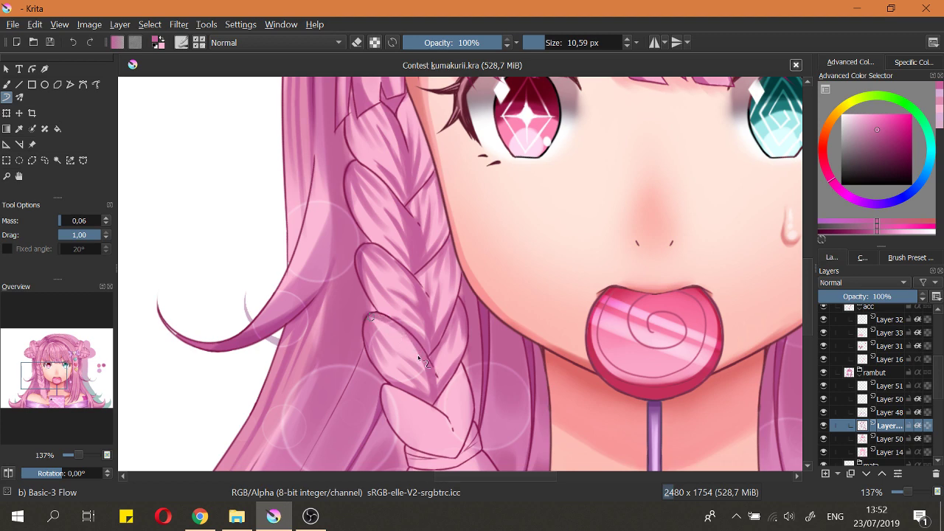
pyautogui.moveTo(385, 329)
pyautogui.mouseDown()
pyautogui.moveTo(403, 361)
pyautogui.moveTo(398, 399)
pyautogui.moveTo(366, 320)
pyautogui.moveTo(375, 335)
pyautogui.mouseUp()
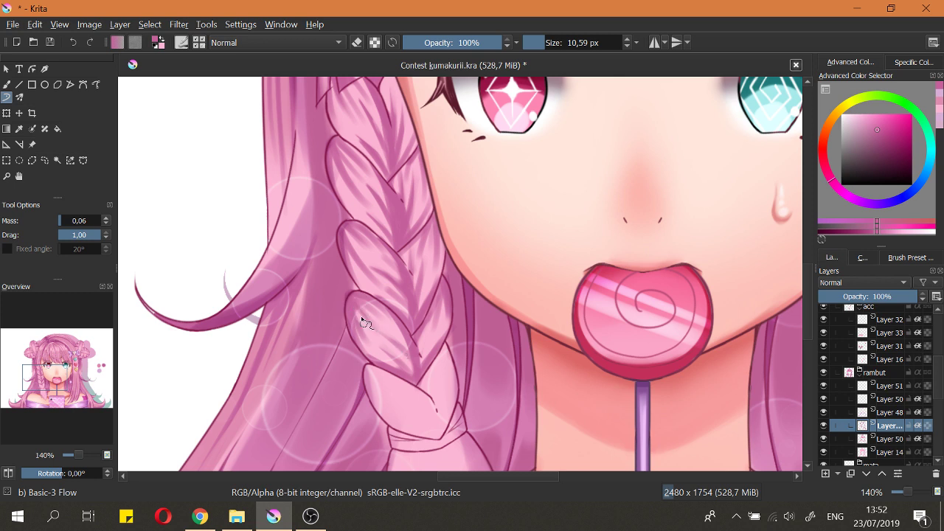
# Step: Refine the streaks on the fourth braid section's outer strand at 8.48 px, alternating between painting and erasing
pyautogui.press('[')
pyautogui.press('e')
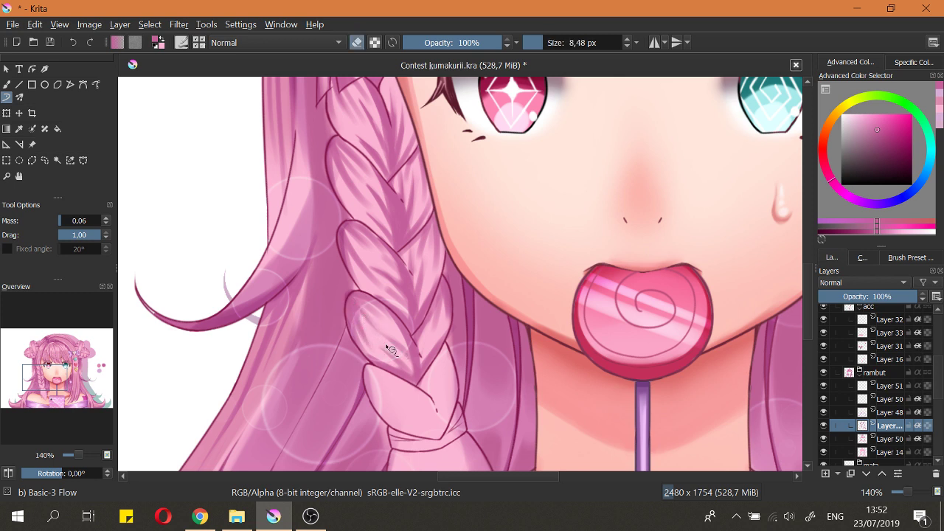
pyautogui.scroll(-5, 390, 361)
pyautogui.scroll(6, 395, 347)
pyautogui.press('e')
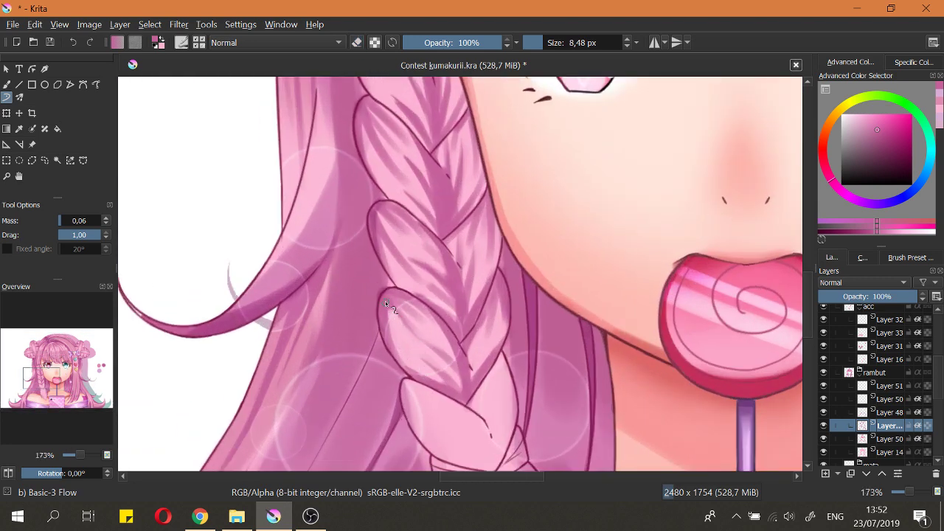
pyautogui.press('e')
pyautogui.press('e')
pyautogui.scroll(-5, 407, 349)
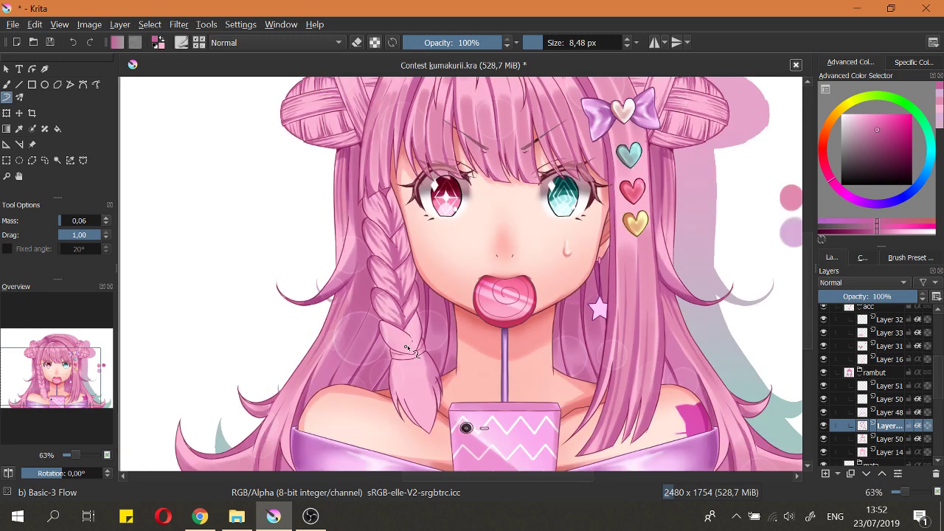
# Step: Soften the shading at the upper end of the braid's fourth section with a 20.17 px eraser
pyautogui.scroll(4, 385, 315)
pyautogui.press(']')
pyautogui.press(']')
pyautogui.press(']')
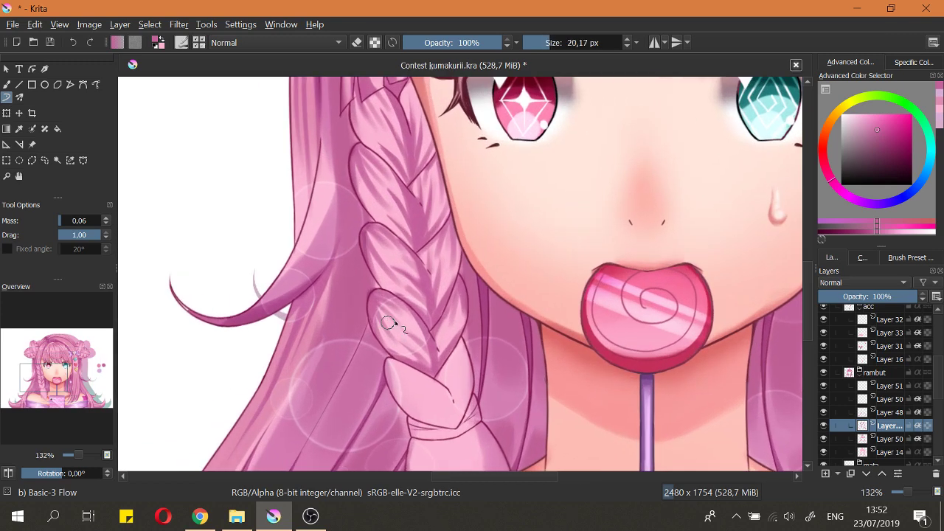
pyautogui.press('e')
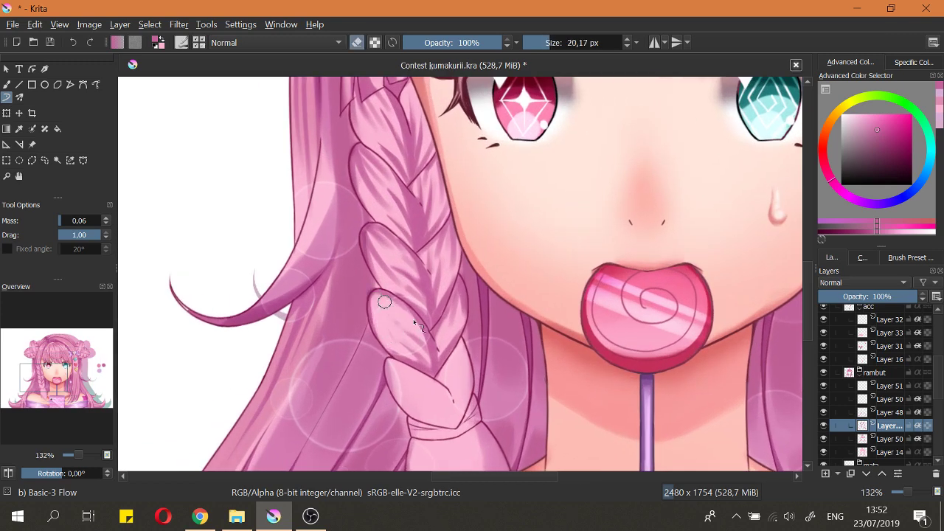
pyautogui.press('e')
# Step: Paint dark streaks fanning down from the upper end of the fourth section's outer strand, using a brush of about 10 px
pyautogui.scroll(3, 369, 289)
pyautogui.press('[')
pyautogui.press('[')
pyautogui.press('[')
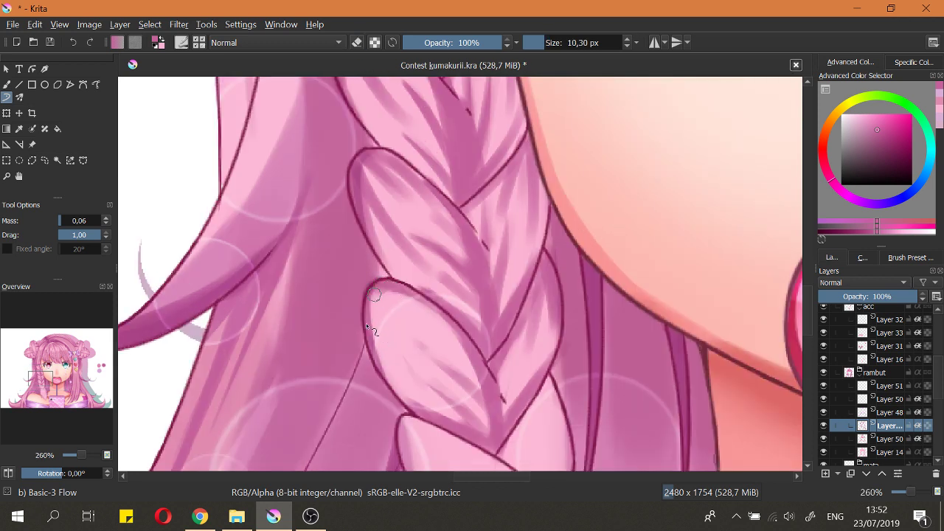
pyautogui.moveTo(377, 327); pyautogui.dragTo(398, 357)
pyautogui.hotkey('ctrl', 'z')
pyautogui.moveTo(374, 305); pyautogui.dragTo(417, 361)
pyautogui.moveTo(379, 308); pyautogui.dragTo(455, 358)
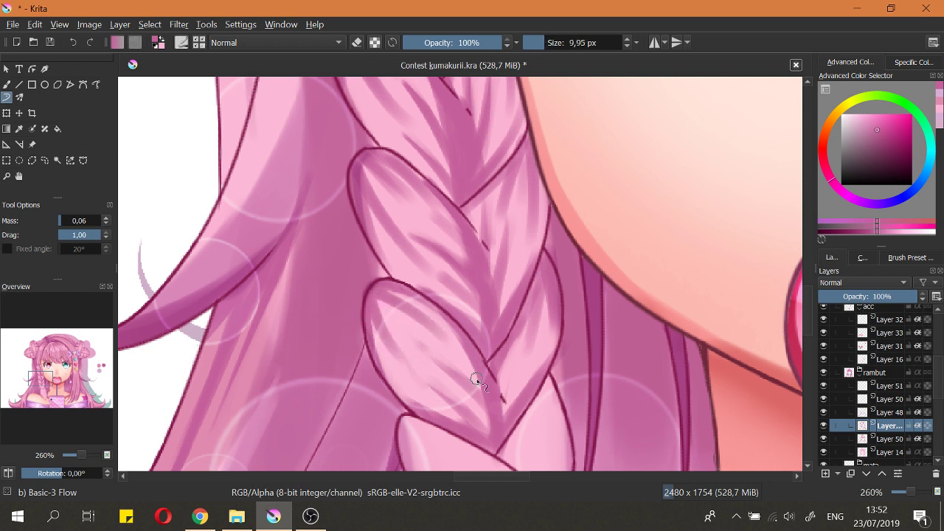
pyautogui.moveTo(380, 302); pyautogui.dragTo(414, 338)
# Step: Erase fine light strands through the shading of the fourth section's outer strand at 6.17 px and save the document
pyautogui.press('e')
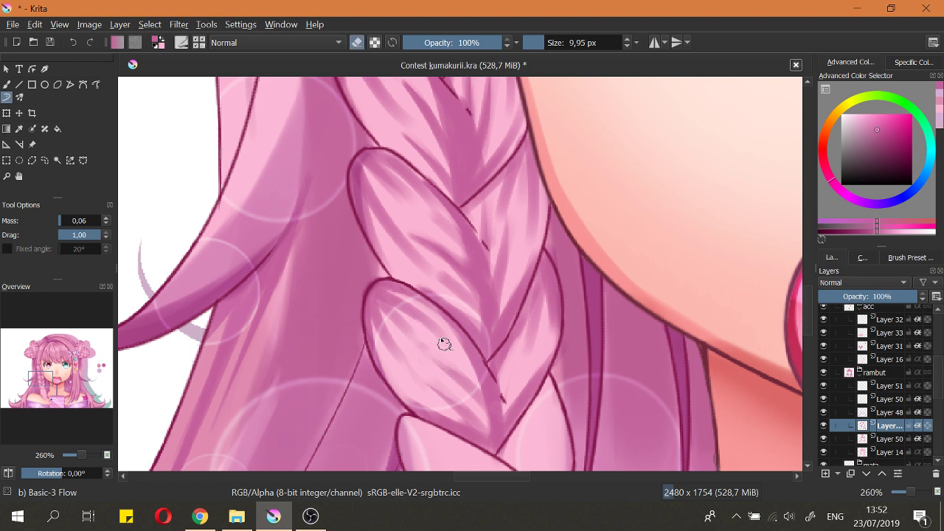
pyautogui.press('[')
pyautogui.press('[')
pyautogui.moveTo(405, 314)
pyautogui.mouseDown()
pyautogui.moveTo(457, 361)
pyautogui.moveTo(450, 341)
pyautogui.moveTo(437, 351)
pyautogui.moveTo(449, 363)
pyautogui.moveTo(438, 367)
pyautogui.moveTo(455, 385)
pyautogui.mouseUp()
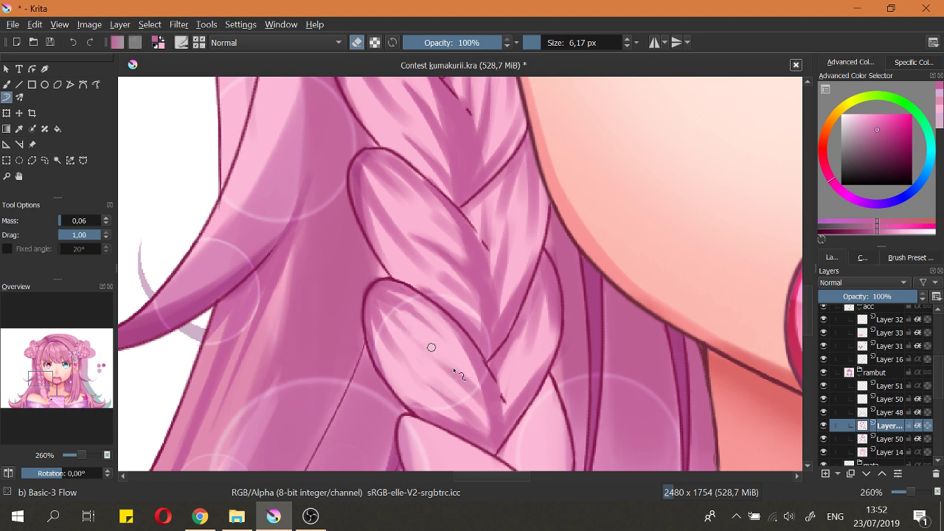
pyautogui.press('e')
pyautogui.moveTo(447, 352); pyautogui.dragTo(449, 354)
pyautogui.scroll(-4, 366, 296)
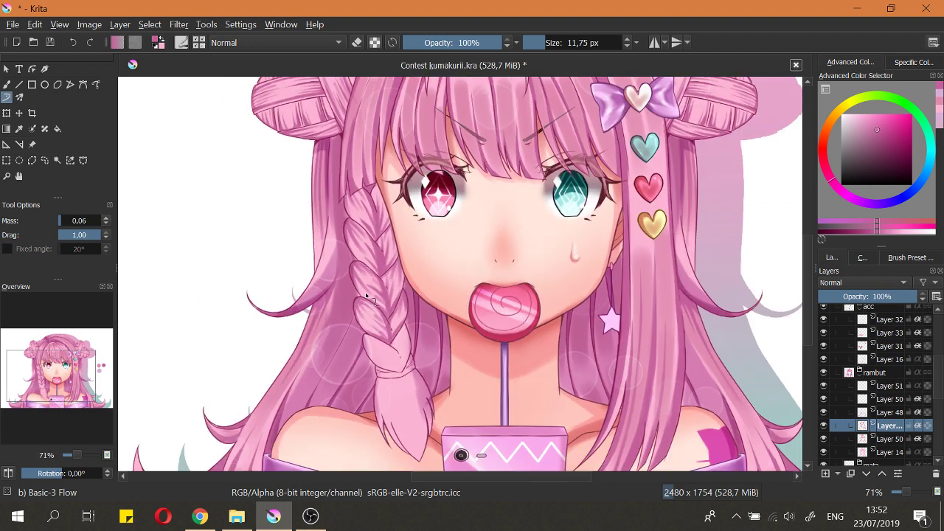
pyautogui.scroll(4, 366, 296)
pyautogui.press('e')
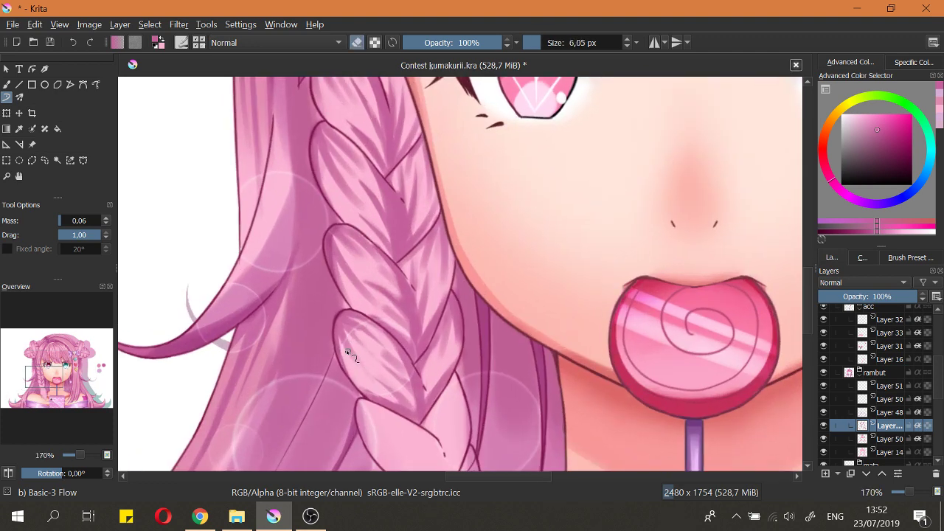
pyautogui.press('2')
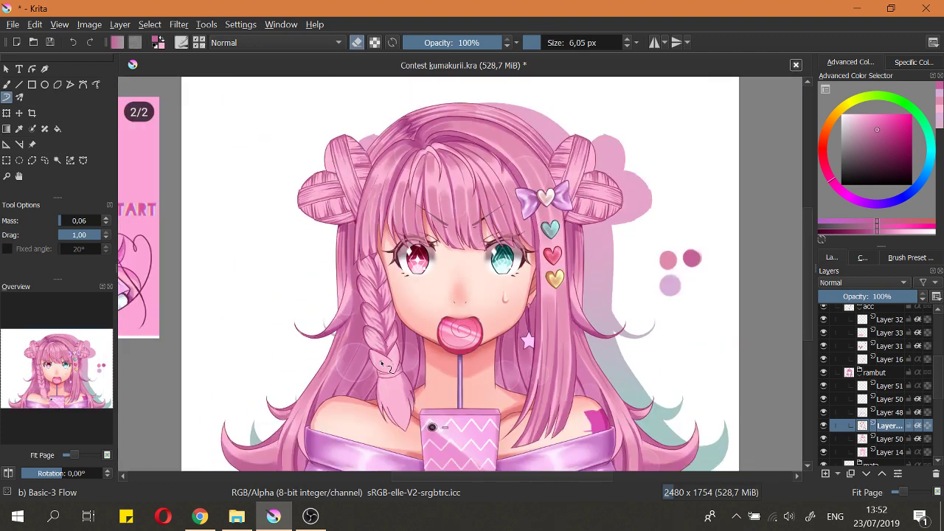
pyautogui.hotkey('ctrl', 's')
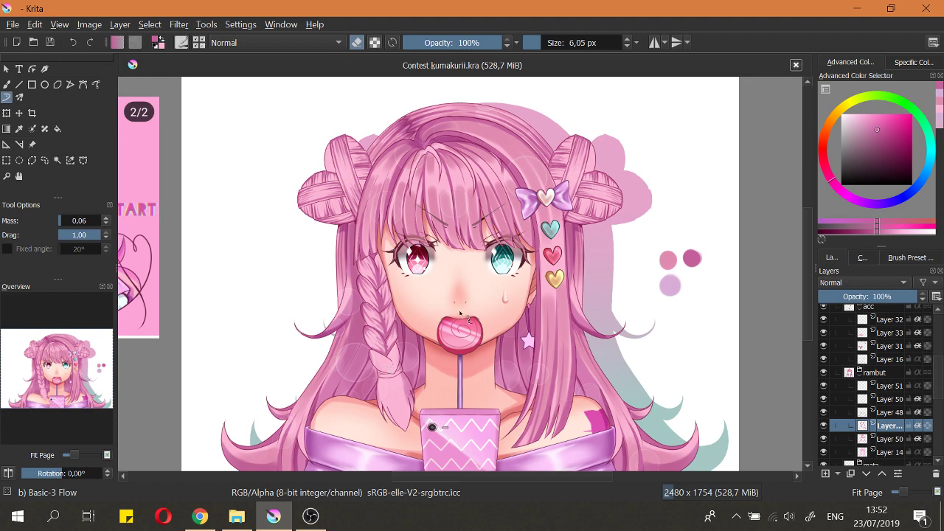
# Step: Shade the crease and lower edge of the braid's last section above the hair tie with an 11.73 px brush
pyautogui.scroll(-4, 459, 305)
pyautogui.scroll(5, 416, 308)
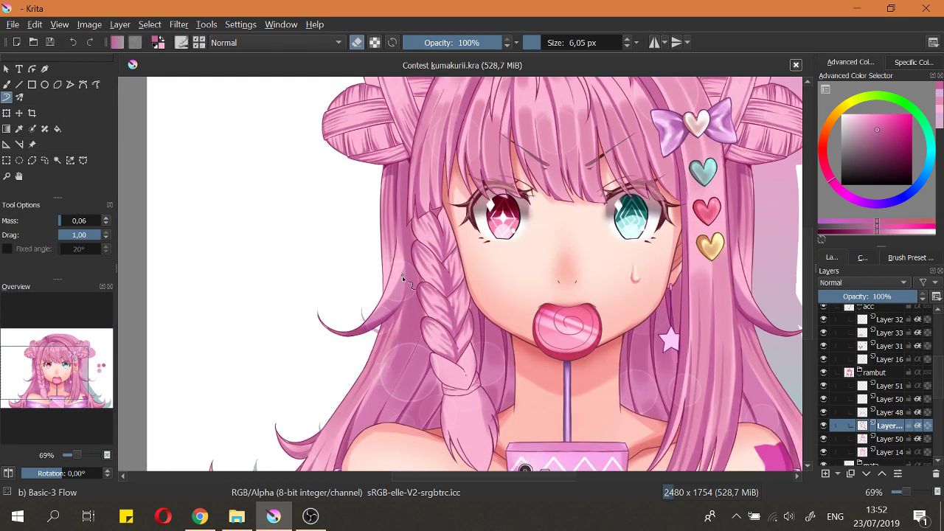
pyautogui.scroll(-1, 402, 338)
pyautogui.scroll(2, 402, 337)
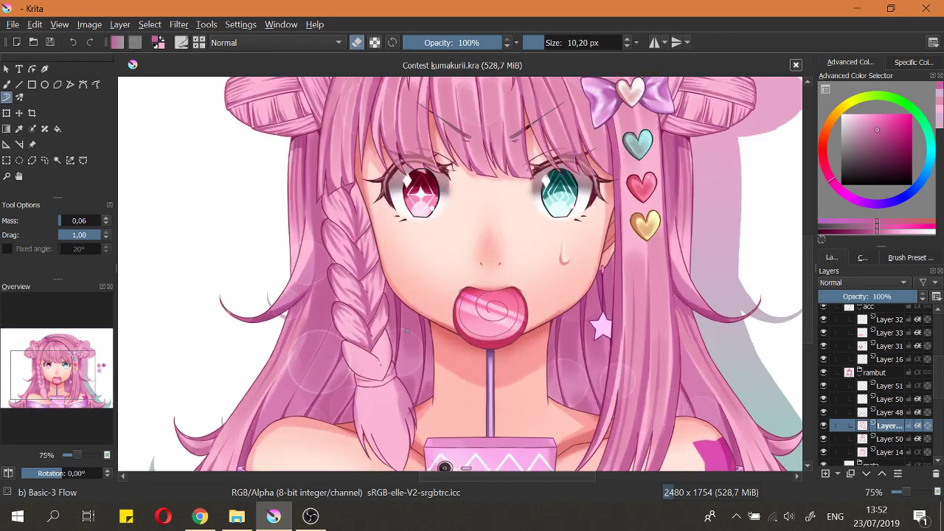
pyautogui.scroll(2, 358, 361)
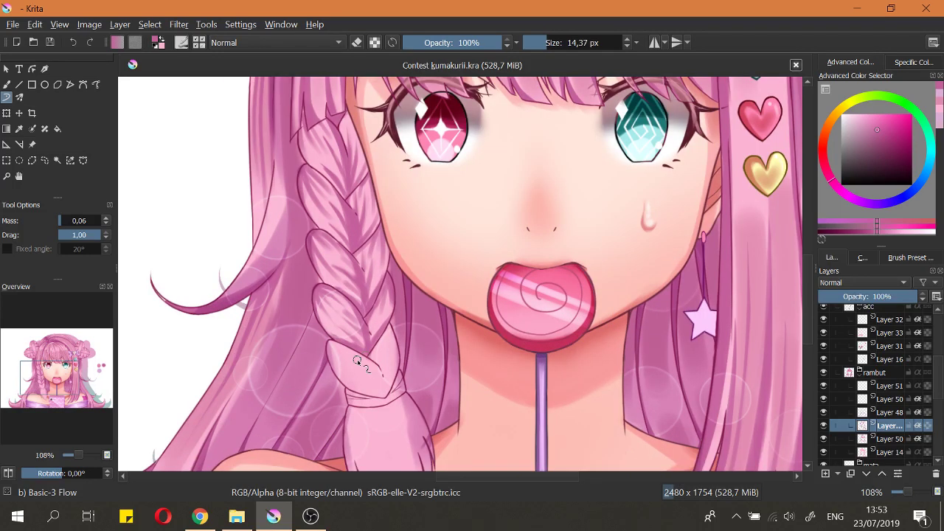
pyautogui.scroll(1, 358, 361)
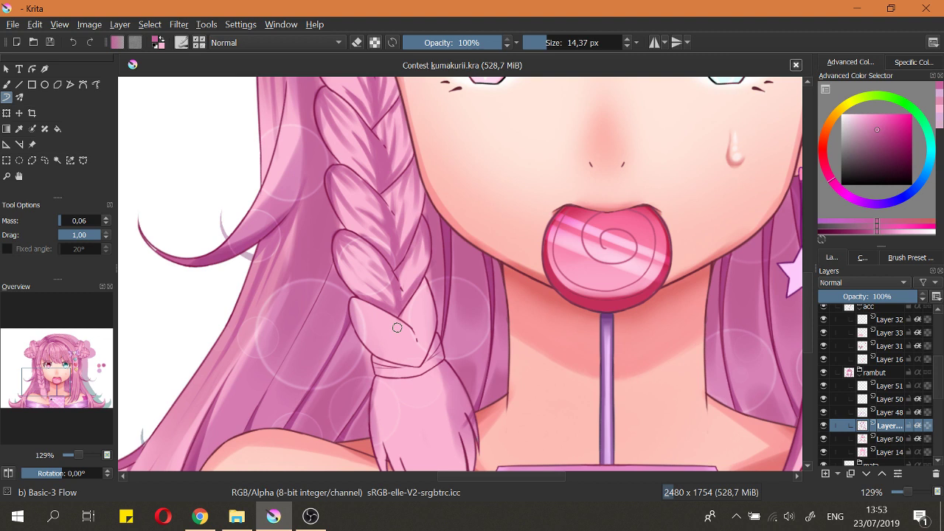
pyautogui.scroll(2, 397, 326)
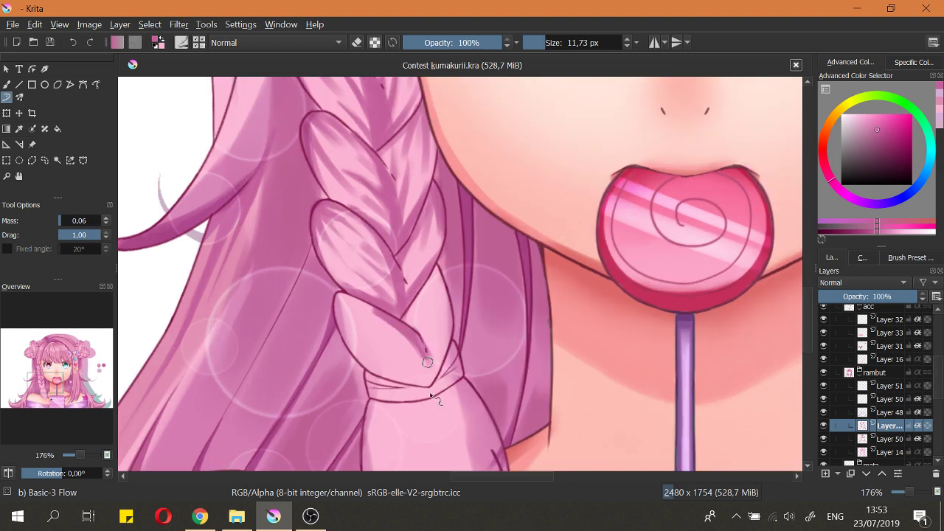
pyautogui.moveTo(356, 357)
pyautogui.mouseDown()
pyautogui.moveTo(444, 383)
pyautogui.moveTo(417, 382)
pyautogui.mouseUp()
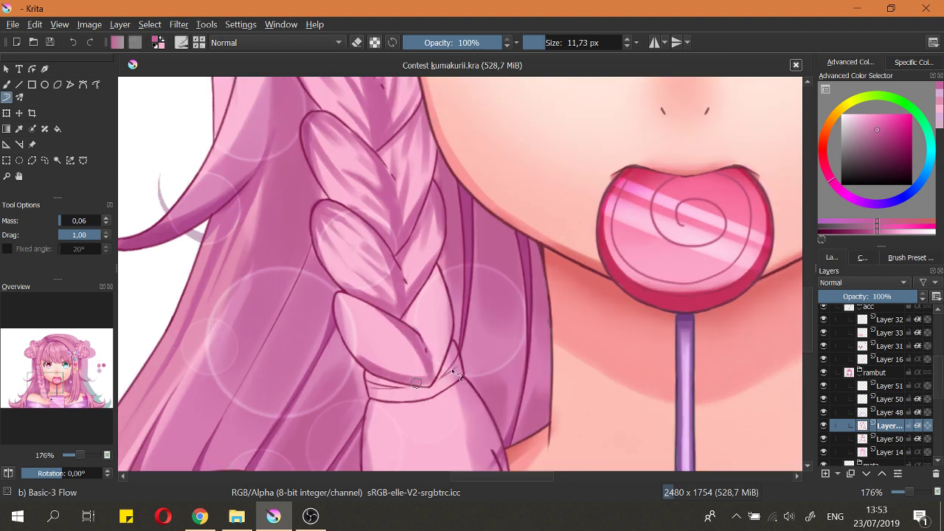
# Step: Paint dark streaks converging on the lower tip of the braid's last section with an 8.78 px brush
pyautogui.press('e')
pyautogui.press('e')
pyautogui.moveTo(377, 342)
pyautogui.mouseDown()
pyautogui.moveTo(428, 377)
pyautogui.moveTo(401, 349)
pyautogui.moveTo(415, 356)
pyautogui.mouseUp()
pyautogui.hotkey('ctrl', 'z')
pyautogui.press('e')
pyautogui.press('e')
pyautogui.moveTo(426, 364); pyautogui.dragTo(422, 365)
pyautogui.moveTo(384, 344); pyautogui.dragTo(441, 380)
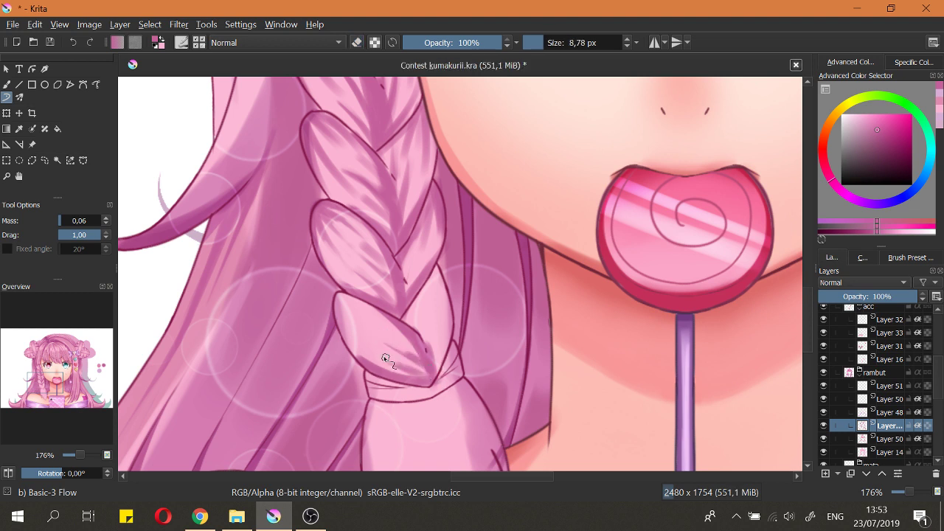
# Step: Shade the outer edge at the upper end of the braid's last section with a 10.97 px brush
pyautogui.press('e')
pyautogui.press('e')
pyautogui.press('e')
pyautogui.press('e')
pyautogui.press('e')
pyautogui.press('e')
pyautogui.press(']')
pyautogui.moveTo(337, 297); pyautogui.dragTo(364, 359)
pyautogui.hotkey('ctrl', 'z')
pyautogui.moveTo(336, 298)
pyautogui.mouseDown()
pyautogui.moveTo(374, 380)
pyautogui.moveTo(338, 297)
pyautogui.moveTo(369, 350)
pyautogui.mouseUp()
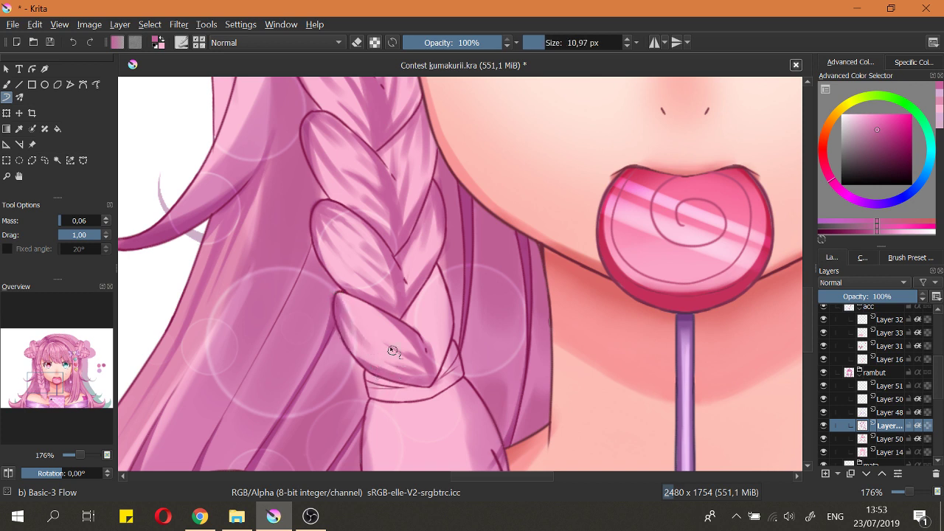
# Step: Add thinner dark streaks down from the upper end of the last section's outer strand at 9.01 px
pyautogui.press('[')
pyautogui.moveTo(339, 297); pyautogui.dragTo(407, 346)
pyautogui.hotkey('ctrl', 'z')
pyautogui.moveTo(339, 295)
pyautogui.mouseDown()
pyautogui.moveTo(415, 351)
pyautogui.moveTo(383, 315)
pyautogui.moveTo(387, 367)
pyautogui.mouseUp()
pyautogui.press('e')
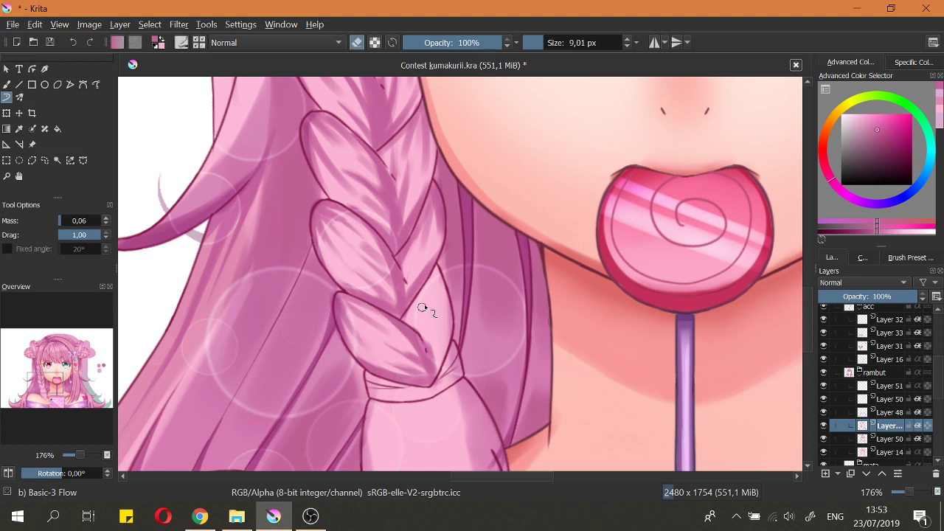
# Step: Paint dark streaks along the face-side strand of the braid's last section at 9.01 px, undoing the unwanted strokes
pyautogui.press('e')
pyautogui.moveTo(436, 270)
pyautogui.mouseDown()
pyautogui.moveTo(442, 349)
pyautogui.moveTo(437, 260)
pyautogui.moveTo(446, 378)
pyautogui.mouseUp()
pyautogui.moveTo(450, 304); pyautogui.dragTo(440, 353)
pyautogui.moveTo(441, 280); pyautogui.dragTo(438, 354)
pyautogui.hotkey('ctrl', 'z')
pyautogui.moveTo(434, 261); pyautogui.dragTo(443, 325)
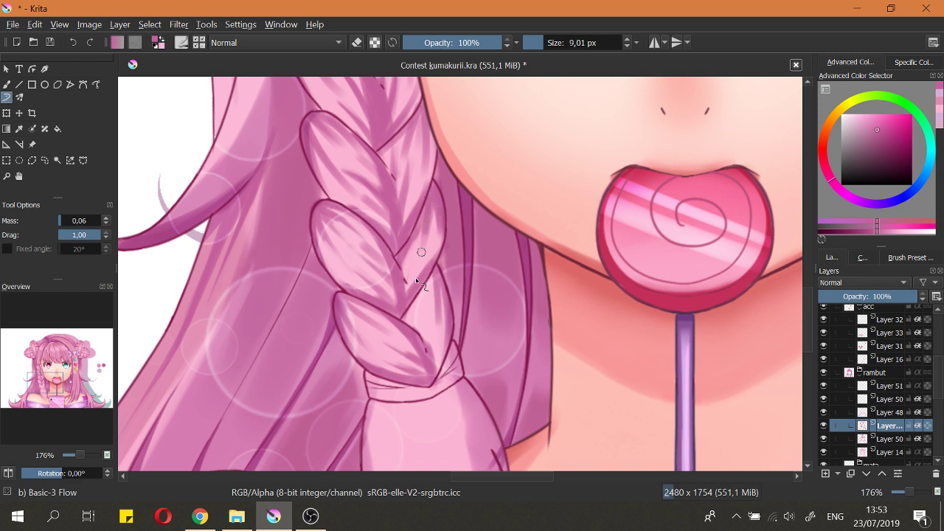
pyautogui.hotkey('ctrl', 'z')
# Step: Streak the face-side strand of the braid's fourth section with dark pink at 9.01 px, erasing parts to refine it
pyautogui.moveTo(434, 196)
pyautogui.mouseDown()
pyautogui.moveTo(414, 270)
pyautogui.moveTo(416, 254)
pyautogui.mouseUp()
pyautogui.press('e')
pyautogui.press('e')
pyautogui.moveTo(437, 211)
pyautogui.mouseDown()
pyautogui.moveTo(443, 241)
pyautogui.moveTo(425, 275)
pyautogui.mouseUp()
pyautogui.press('e')
pyautogui.press('e')
pyautogui.press('e')
pyautogui.moveTo(435, 220); pyautogui.dragTo(430, 253)
pyautogui.moveTo(435, 219)
pyautogui.mouseDown()
pyautogui.moveTo(412, 287)
pyautogui.moveTo(429, 237)
pyautogui.moveTo(418, 262)
pyautogui.mouseUp()
pyautogui.press('e')
# Step: Rework the streaks on the last section's face-side strand and shade up its outer edge from the lower tip at 9.01 px
pyautogui.moveTo(440, 296); pyautogui.dragTo(439, 345)
pyautogui.press('e')
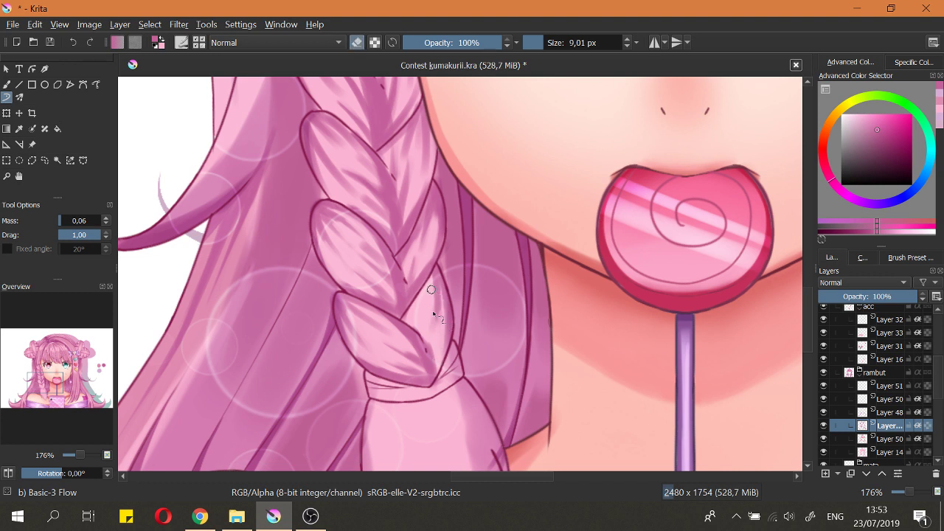
pyautogui.moveTo(431, 288)
pyautogui.mouseDown()
pyautogui.moveTo(428, 341)
pyautogui.moveTo(416, 321)
pyautogui.mouseUp()
pyautogui.press('e')
pyautogui.hotkey('ctrl', 'z')
pyautogui.moveTo(432, 276)
pyautogui.mouseDown()
pyautogui.moveTo(406, 322)
pyautogui.moveTo(423, 338)
pyautogui.mouseUp()
pyautogui.hotkey('ctrl', 'z')
pyautogui.moveTo(434, 278); pyautogui.dragTo(430, 321)
pyautogui.moveTo(435, 377); pyautogui.dragTo(451, 309)
pyautogui.hotkey('ctrl', 'z')
pyautogui.moveTo(438, 375); pyautogui.dragTo(451, 323)
# Step: Add and partly erase streaks on the fourth section's outer strand at 9.01 px, and save the document
pyautogui.scroll(-6, 417, 318)
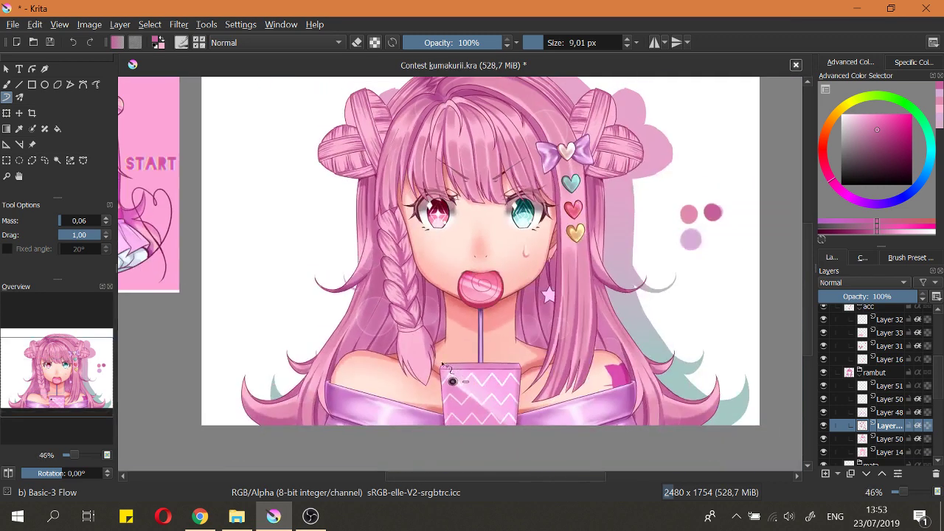
pyautogui.scroll(7, 411, 324)
pyautogui.moveTo(408, 255); pyautogui.dragTo(431, 338)
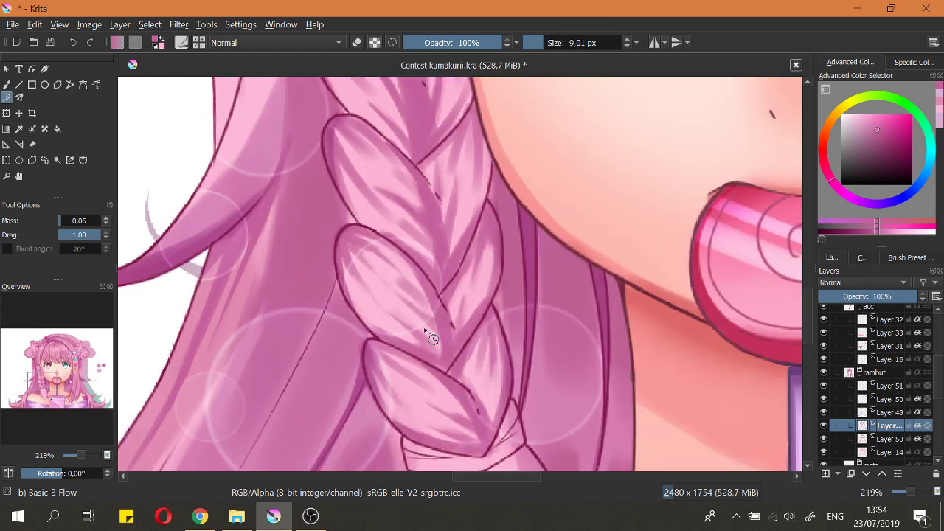
pyautogui.press('e')
pyautogui.moveTo(393, 272)
pyautogui.mouseDown()
pyautogui.moveTo(441, 293)
pyautogui.moveTo(458, 349)
pyautogui.mouseUp()
pyautogui.press('e')
pyautogui.scroll(-3, 465, 335)
pyautogui.press('2')
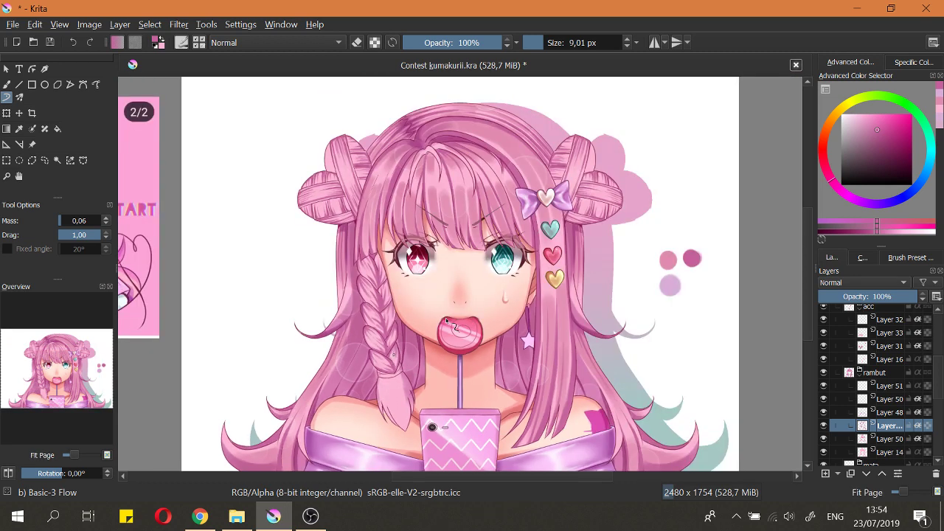
pyautogui.hotkey('ctrl', 's')
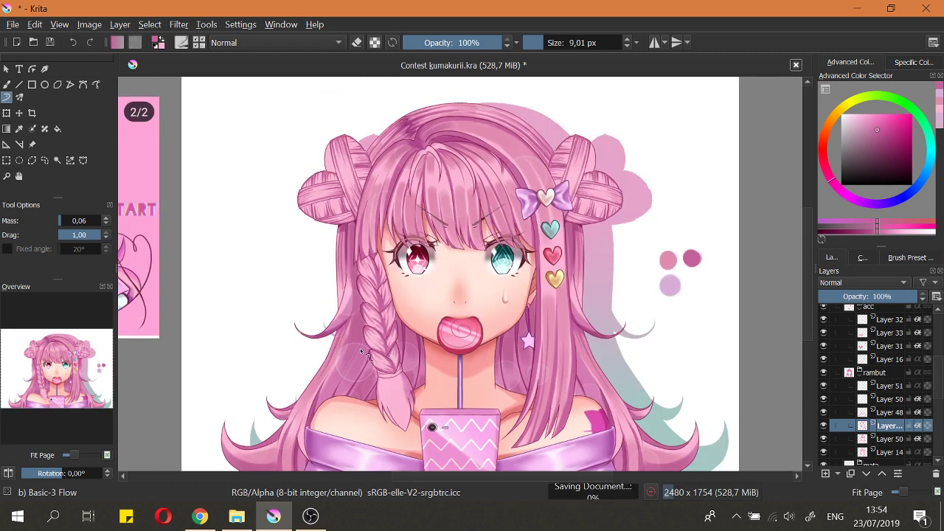
# Step: Refine the dark pink streaks on the braid's lower outer strands with brush sizes down to 6.92 px, and save the document
pyautogui.scroll(4, 365, 338)
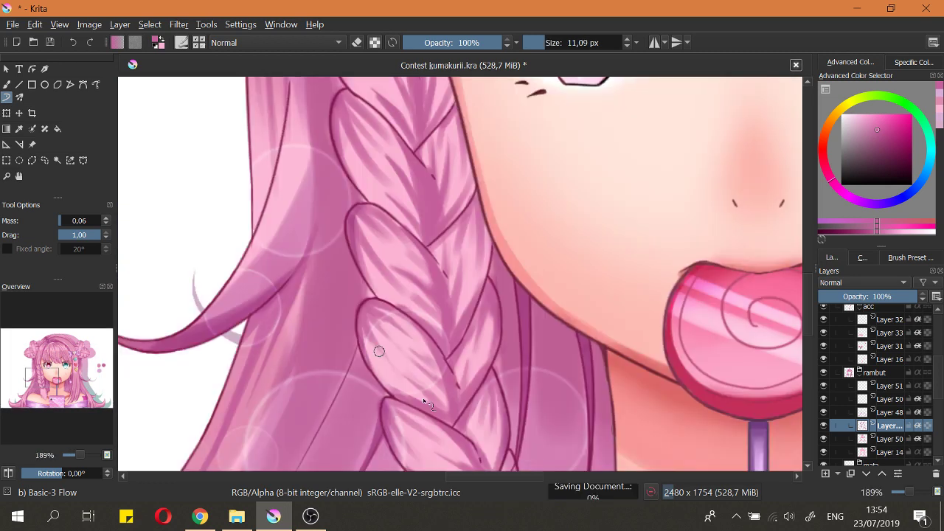
pyautogui.moveTo(379, 351); pyautogui.dragTo(375, 351)
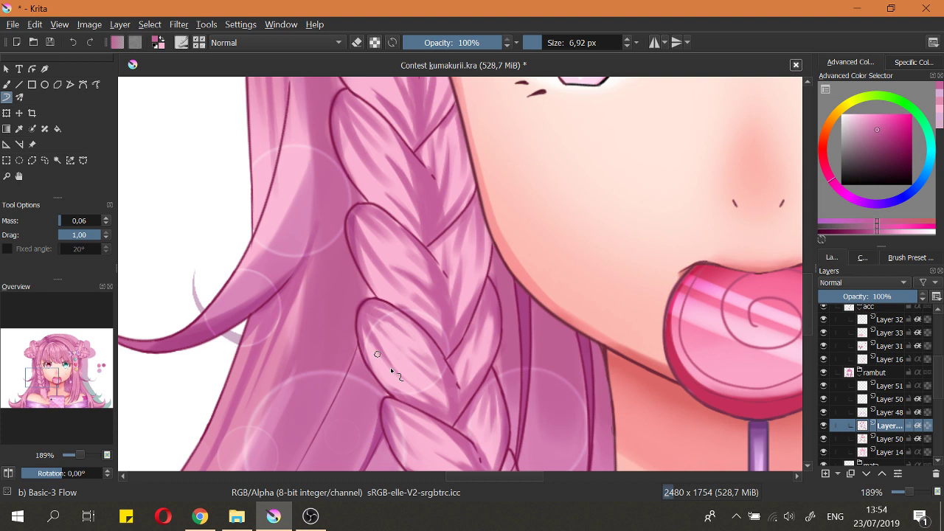
pyautogui.moveTo(392, 371); pyautogui.dragTo(405, 372)
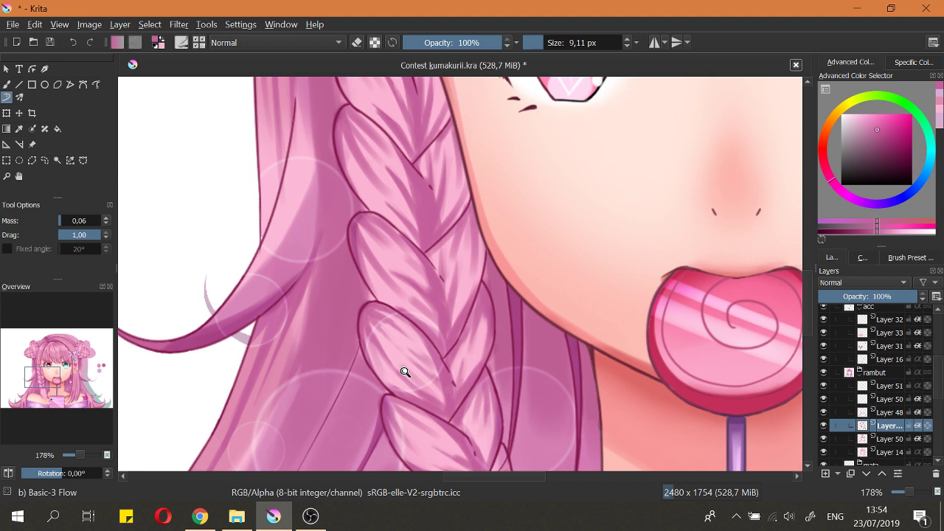
pyautogui.scroll(-3, 405, 372)
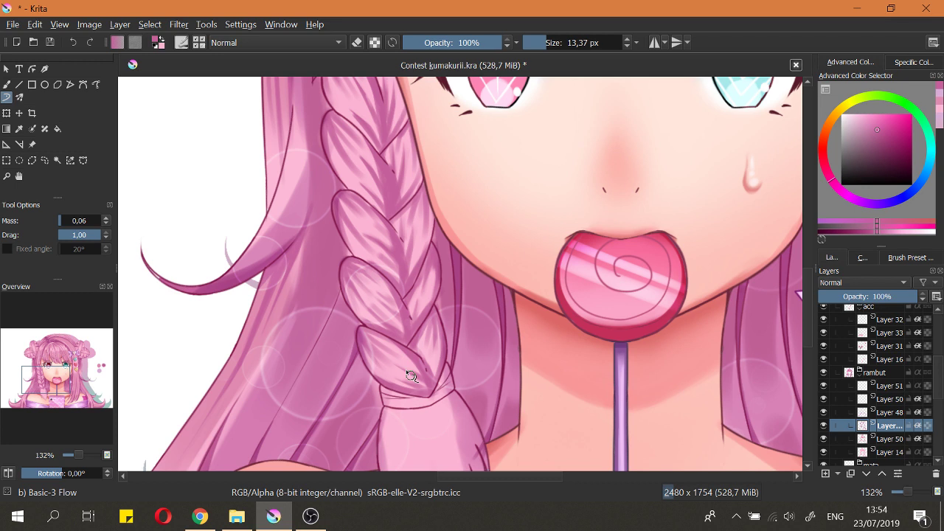
pyautogui.moveTo(407, 372); pyautogui.dragTo(399, 354)
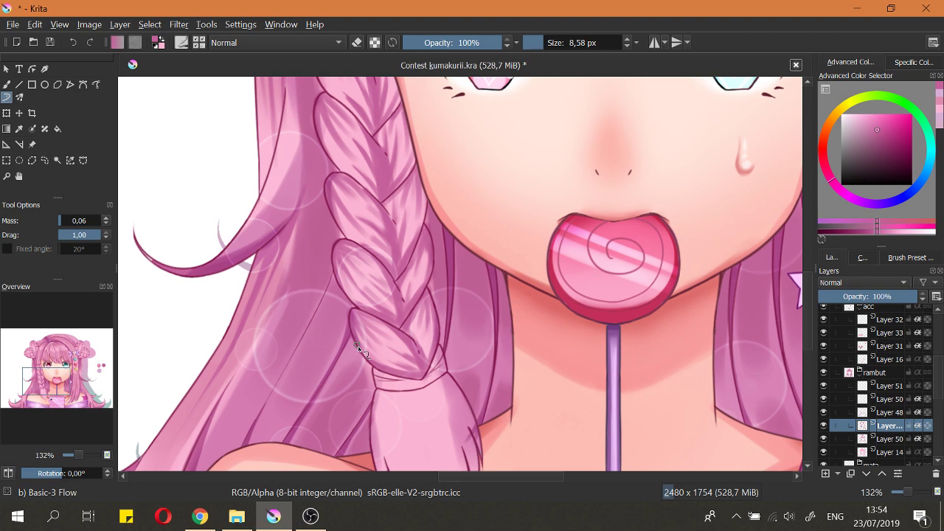
pyautogui.press('2')
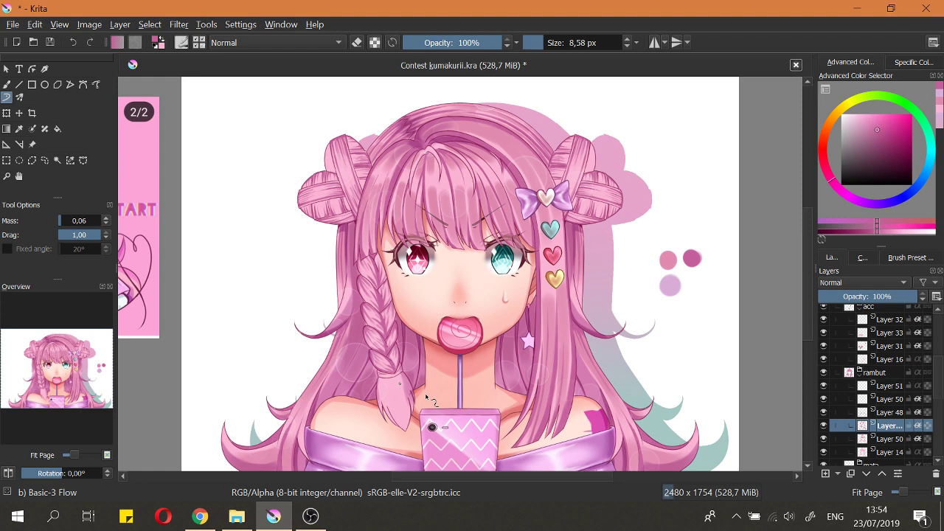
pyautogui.scroll(5, 426, 398)
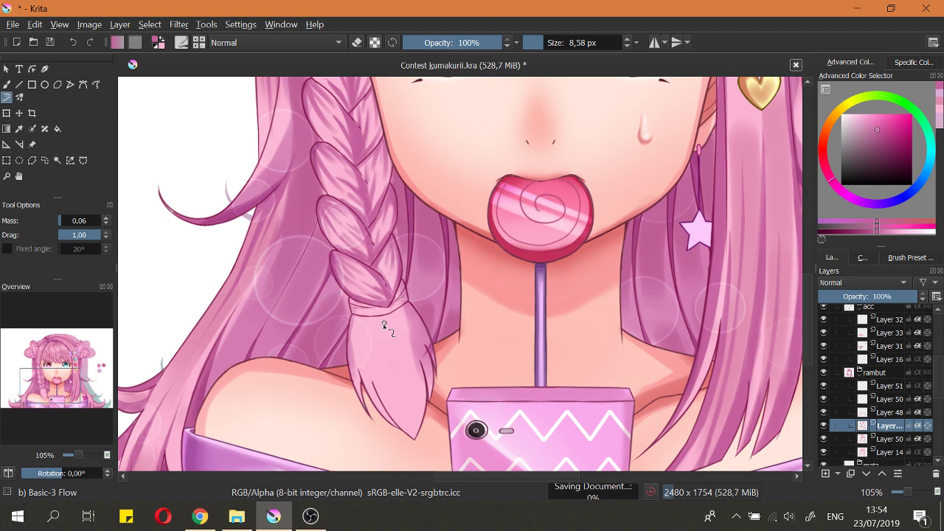
pyautogui.press('2')
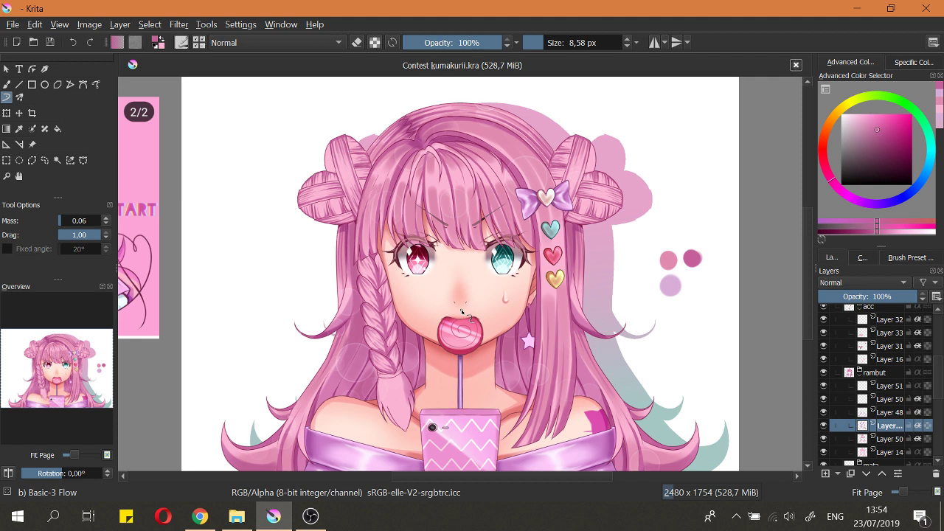
# Step: Erase a bit of the dark shading at the lower tip of the braid's last section at 8.58 px
pyautogui.scroll(5, 372, 391)
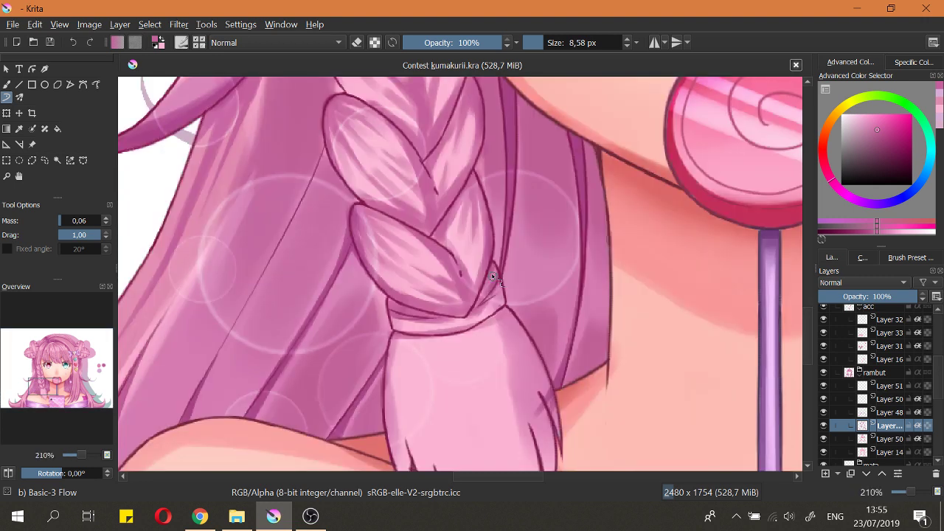
pyautogui.press('e')
pyautogui.click(472, 314)
pyautogui.press('e')
# Step: Examine the braid in the reference picture and compare it with the unshaded tail of the painted braid
pyautogui.press('2')
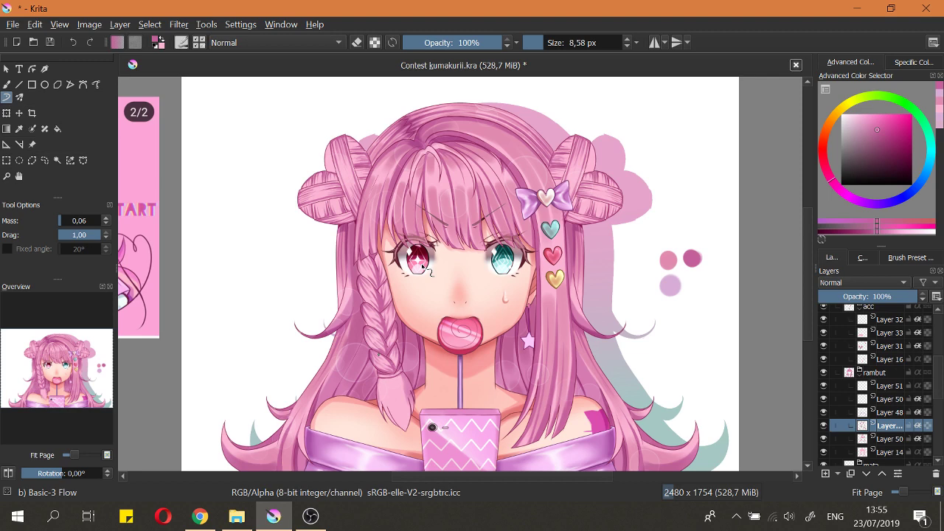
pyautogui.moveTo(422, 267); pyautogui.dragTo(563, 253)
pyautogui.moveTo(454, 292); pyautogui.dragTo(561, 340)
pyautogui.moveTo(270, 268); pyautogui.dragTo(299, 177)
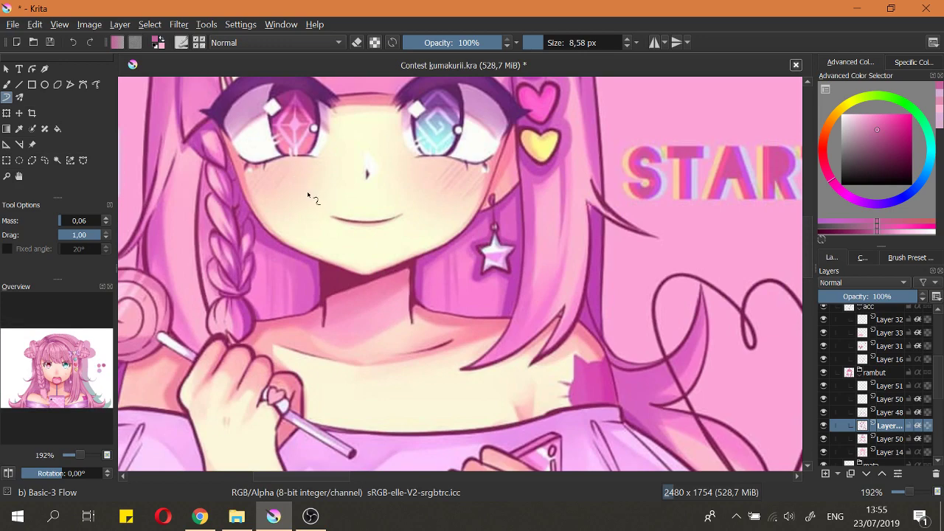
pyautogui.scroll(-6, 375, 268)
pyautogui.moveTo(395, 245); pyautogui.dragTo(297, 184)
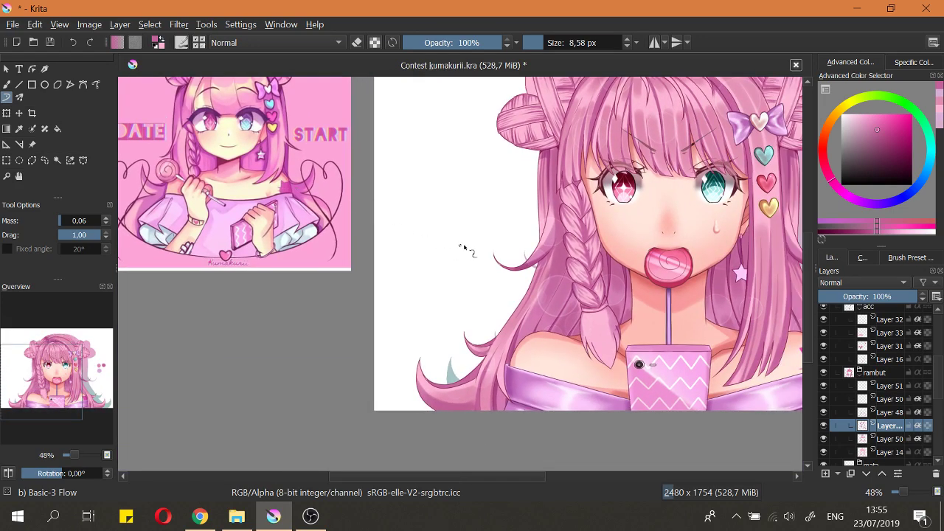
pyautogui.moveTo(464, 242); pyautogui.dragTo(491, 267)
pyautogui.moveTo(550, 283); pyautogui.dragTo(517, 202)
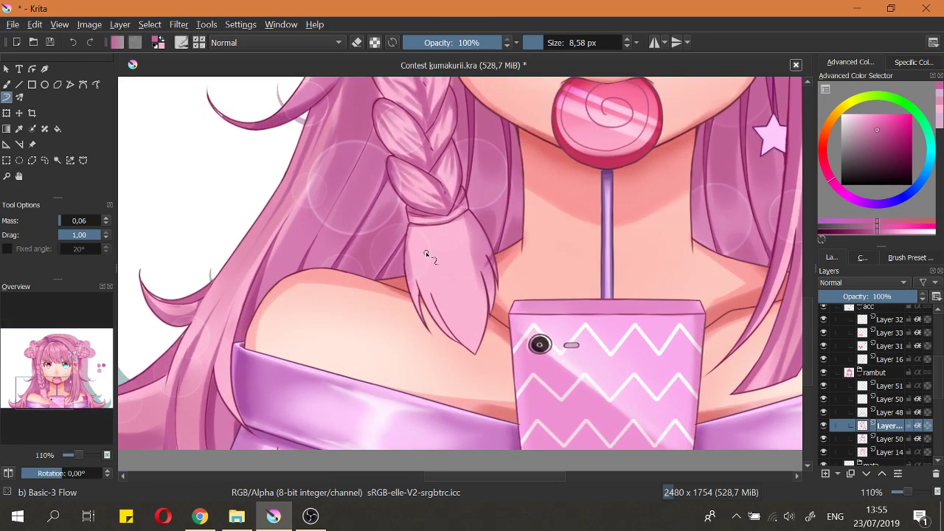
# Step: Paint a long dark pink streak down the outer half of the braid's tail at 19.85 px, undoing unwanted strokes and erasing to thin it
pyautogui.moveTo(427, 253)
pyautogui.mouseDown()
pyautogui.moveTo(434, 244)
pyautogui.moveTo(484, 358)
pyautogui.mouseUp()
pyautogui.hotkey('ctrl', 'z')
pyautogui.moveTo(431, 234); pyautogui.dragTo(463, 360)
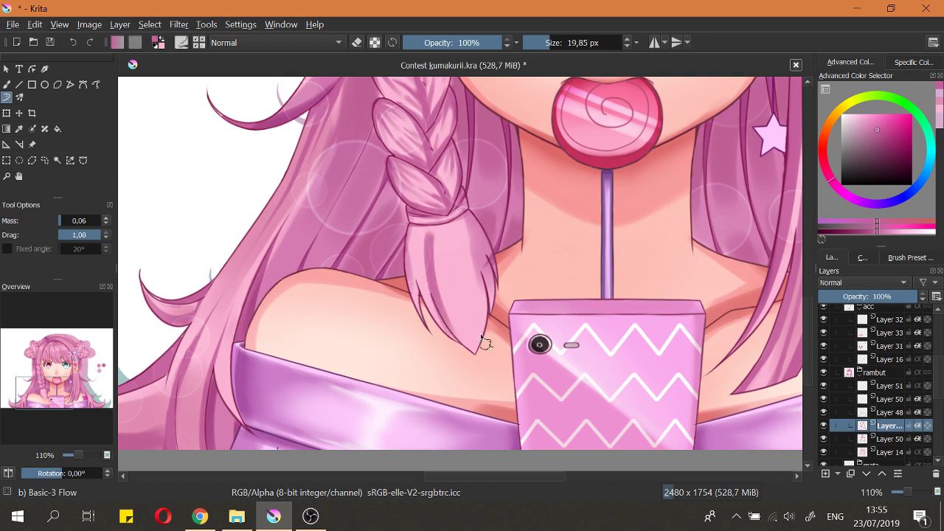
pyautogui.hotkey('ctrl', 'z')
pyautogui.moveTo(429, 229); pyautogui.dragTo(495, 376)
pyautogui.press('e')
pyautogui.moveTo(427, 227); pyautogui.dragTo(456, 325)
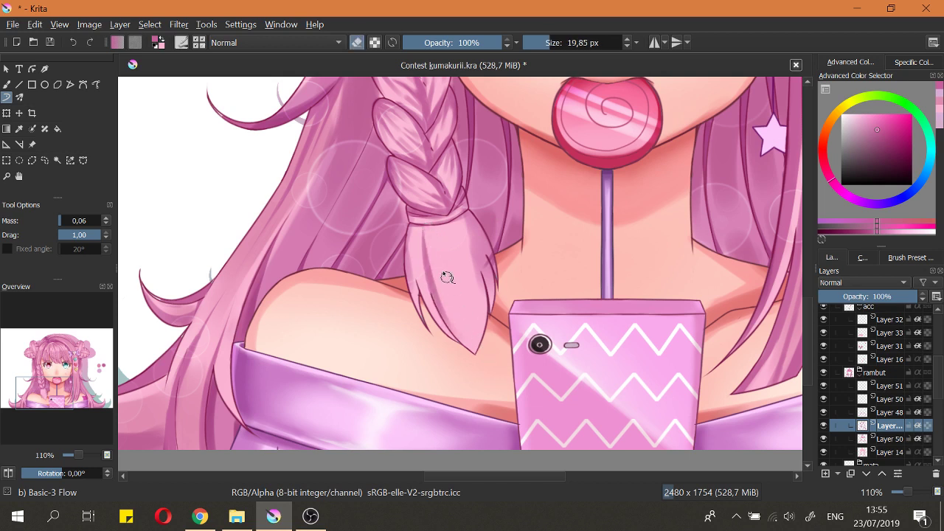
# Step: Try a long dark streak down the face side of the braid's tail at 19.85 px, undoing the unwanted stroke
pyautogui.press('e')
pyautogui.moveTo(459, 222); pyautogui.dragTo(492, 367)
pyautogui.hotkey('ctrl', 'z')
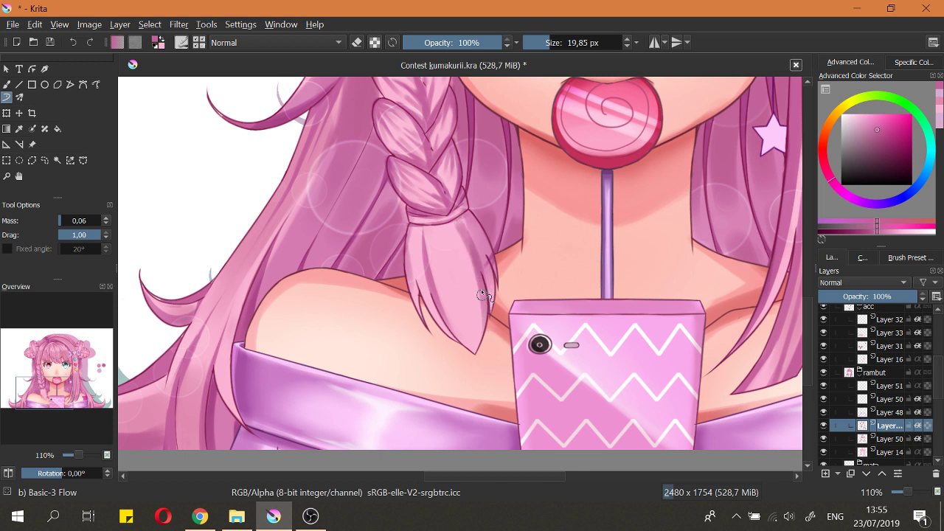
pyautogui.press('e')
pyautogui.press('e')
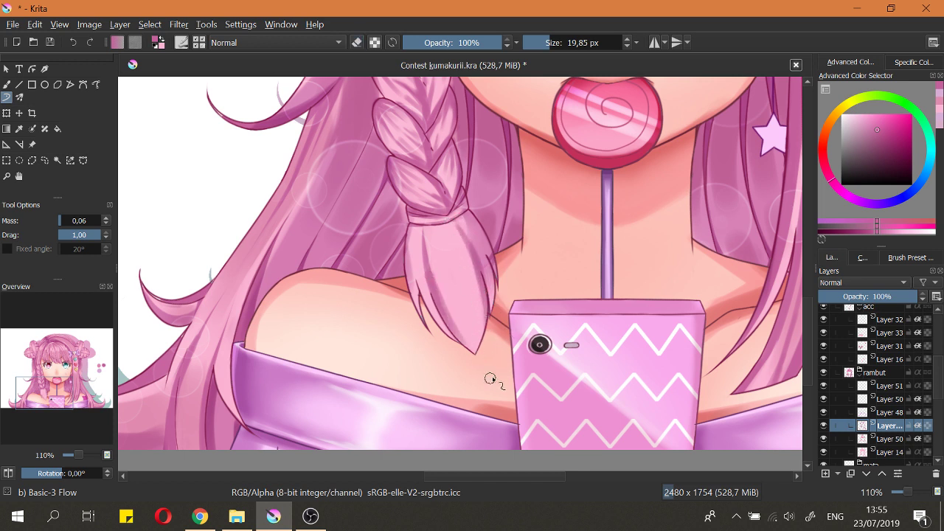
# Step: Add a thin dark streak along the outer edge of the braid's tail at 11.87 px and partly erase it
pyautogui.press('[')
pyautogui.press('[')
pyautogui.press('[')
pyautogui.moveTo(411, 240); pyautogui.dragTo(427, 307)
pyautogui.press('e')
pyautogui.moveTo(413, 236); pyautogui.dragTo(427, 286)
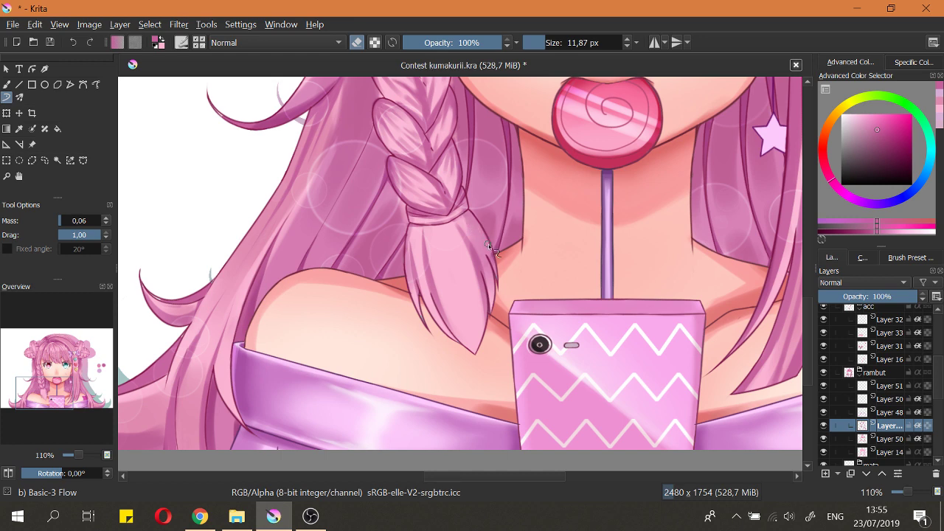
# Step: Streak the face side of the braid's tail below the hair tie at 11.87 px, erasing parts to soften it
pyautogui.press('e')
pyautogui.press('e')
pyautogui.press('e')
pyautogui.moveTo(469, 223); pyautogui.dragTo(488, 292)
pyautogui.press('e')
pyautogui.moveTo(465, 220)
pyautogui.mouseDown()
pyautogui.moveTo(500, 262)
pyautogui.moveTo(504, 297)
pyautogui.mouseUp()
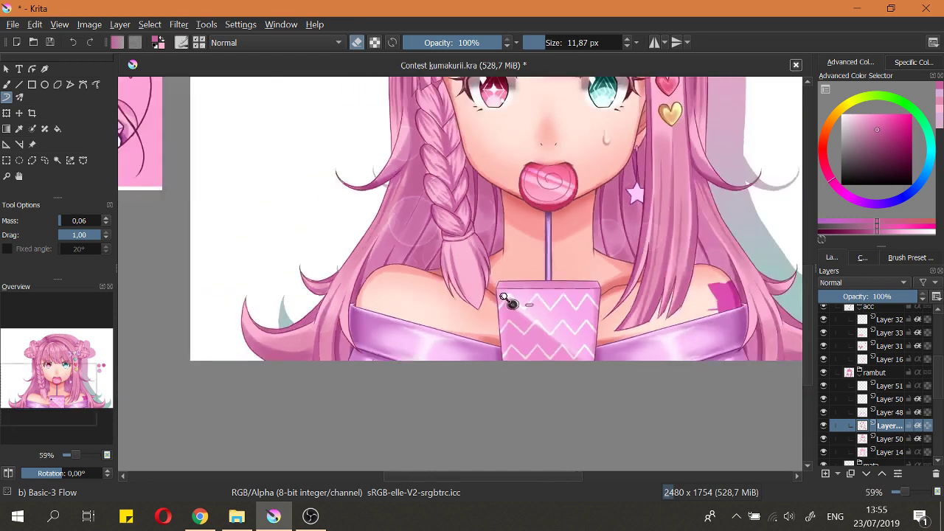
pyautogui.press('2')
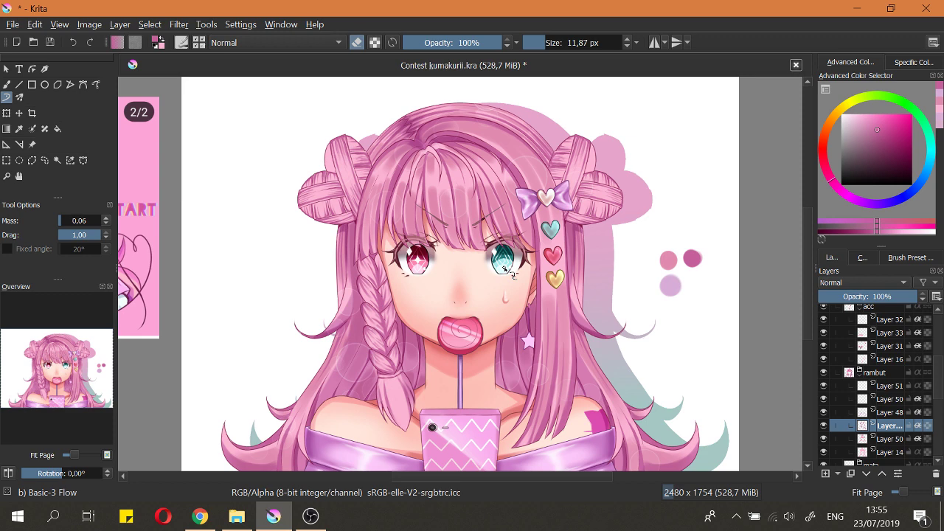
# Step: Examine the shaded braid and its tail close up and in the full portrait, comparing them with the reference picture
pyautogui.scroll(-3, 468, 329)
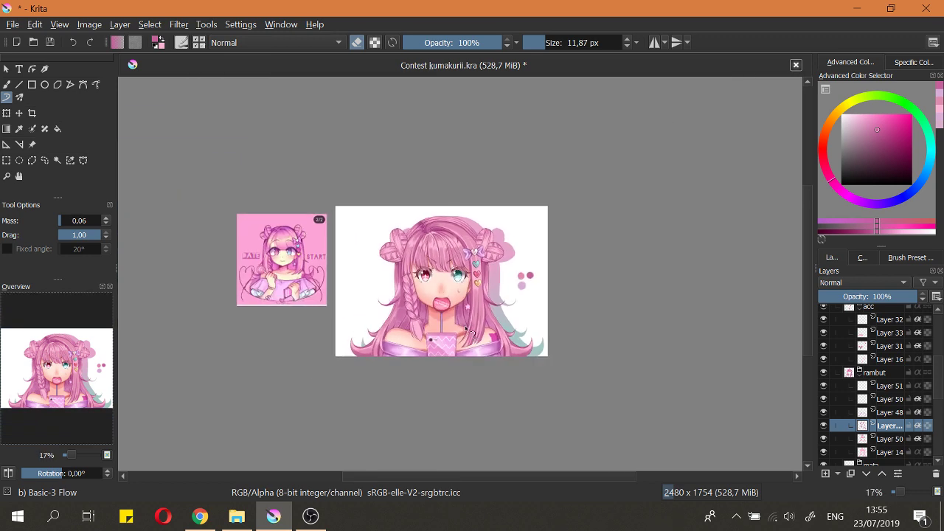
pyautogui.scroll(4, 421, 292)
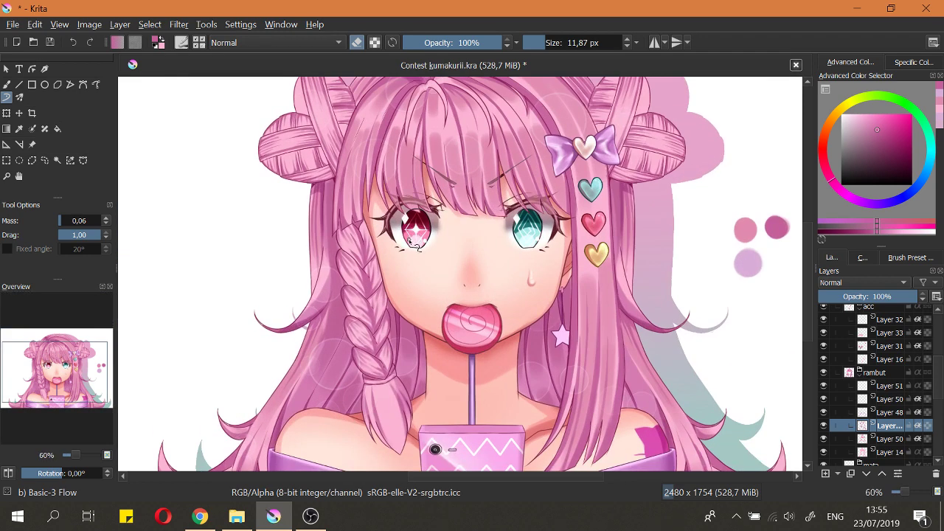
pyautogui.press('2')
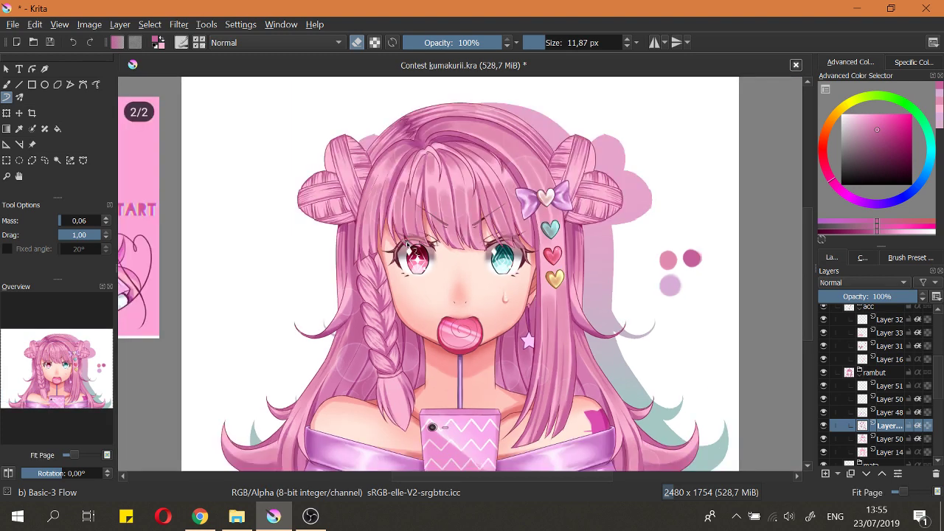
pyautogui.scroll(5, 376, 317)
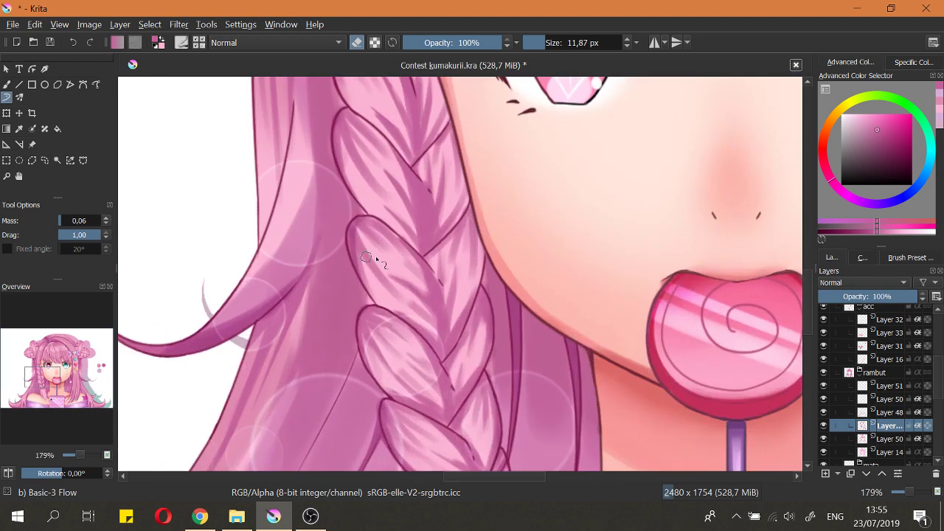
pyautogui.scroll(-2, 385, 267)
pyautogui.scroll(-3, 442, 317)
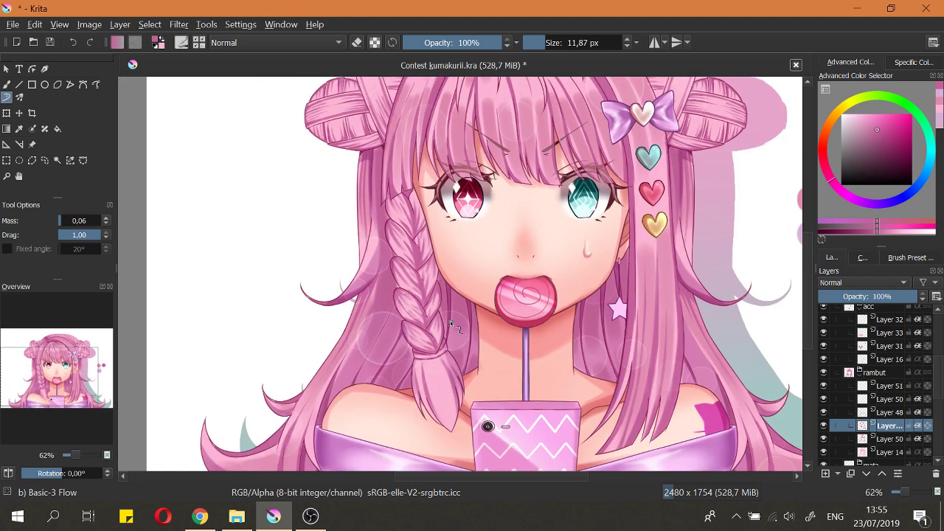
pyautogui.scroll(3, 405, 273)
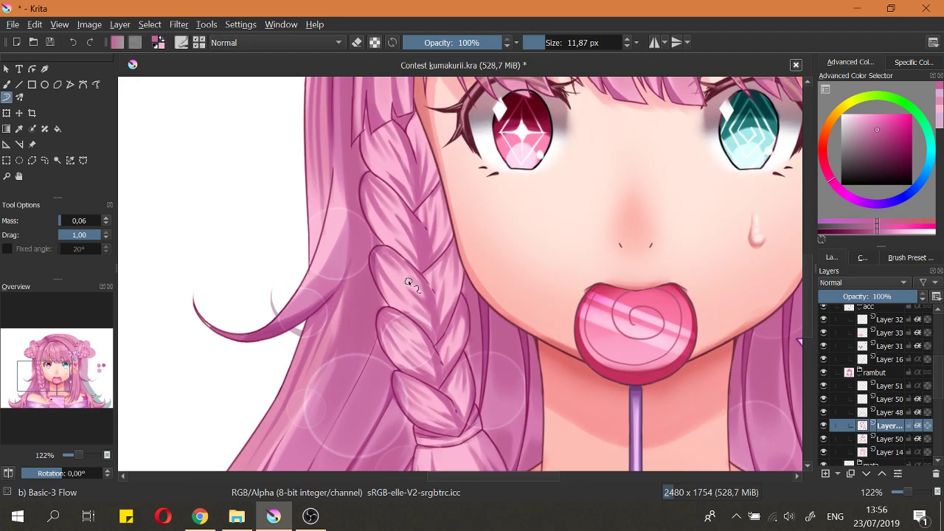
pyautogui.scroll(-3, 443, 317)
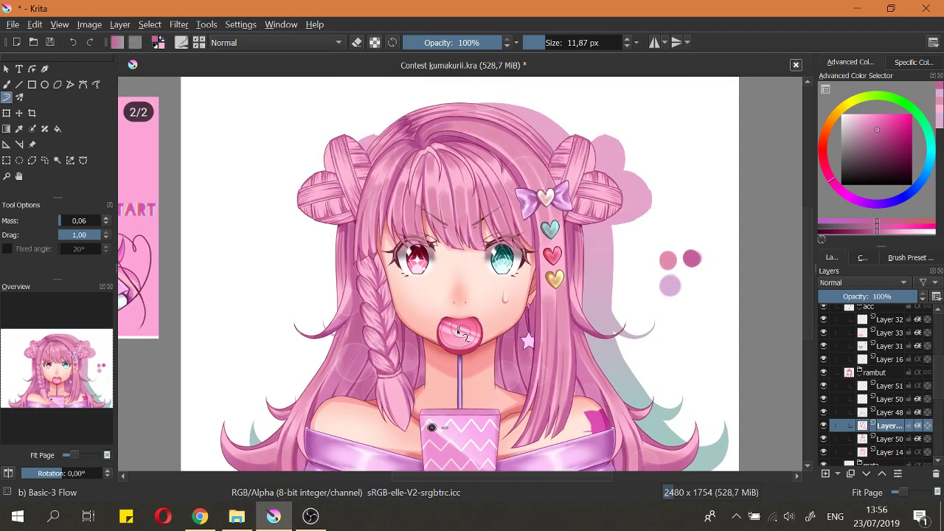
pyautogui.scroll(3, 458, 328)
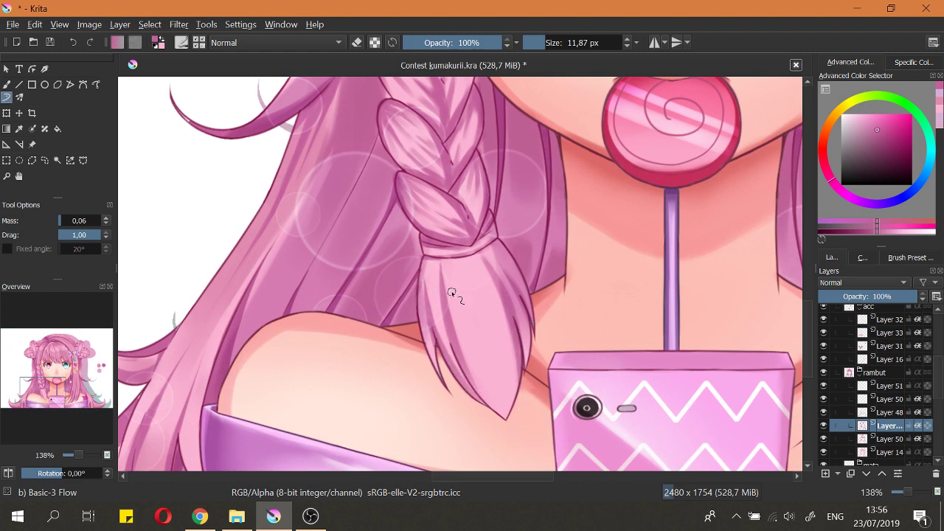
pyautogui.scroll(-1, 472, 333)
pyautogui.scroll(1, 457, 317)
pyautogui.scroll(-4, 476, 325)
pyautogui.scroll(3, 476, 325)
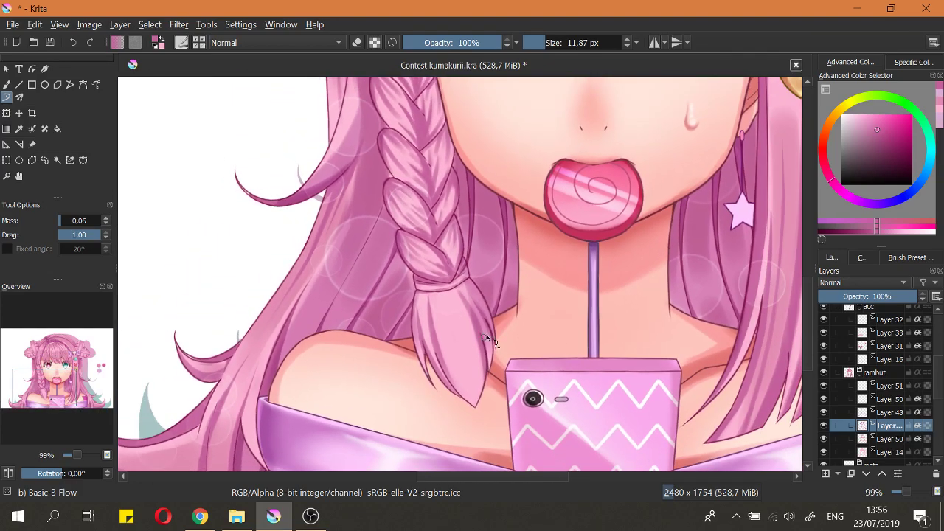
pyautogui.moveTo(561, 332); pyautogui.dragTo(311, 274)
pyautogui.moveTo(378, 289); pyautogui.dragTo(414, 303)
pyautogui.scroll(-4, 686, 286)
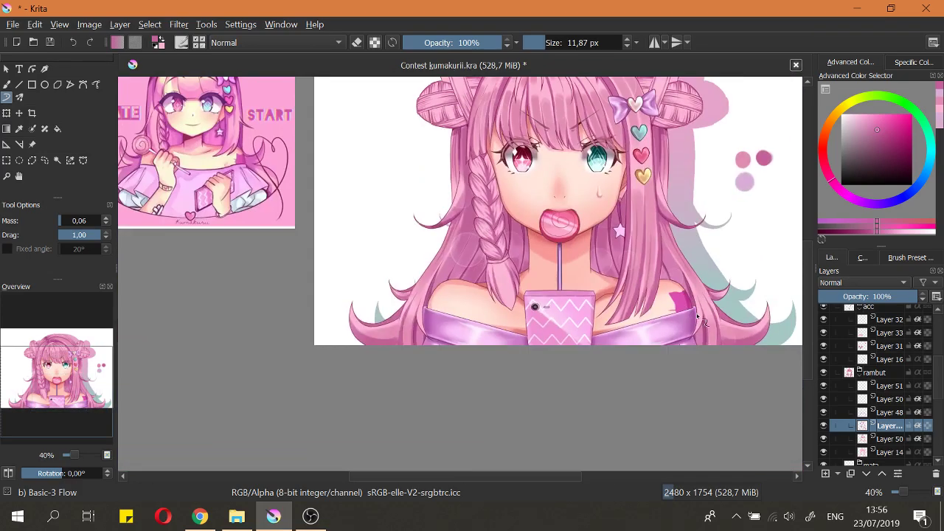
pyautogui.moveTo(696, 315); pyautogui.dragTo(709, 366)
pyautogui.scroll(1, 709, 366)
# Step: Select the Multiply layer Layer 48 in the rambut group and toggle its visibility to check its shading
pyautogui.click(862, 389)
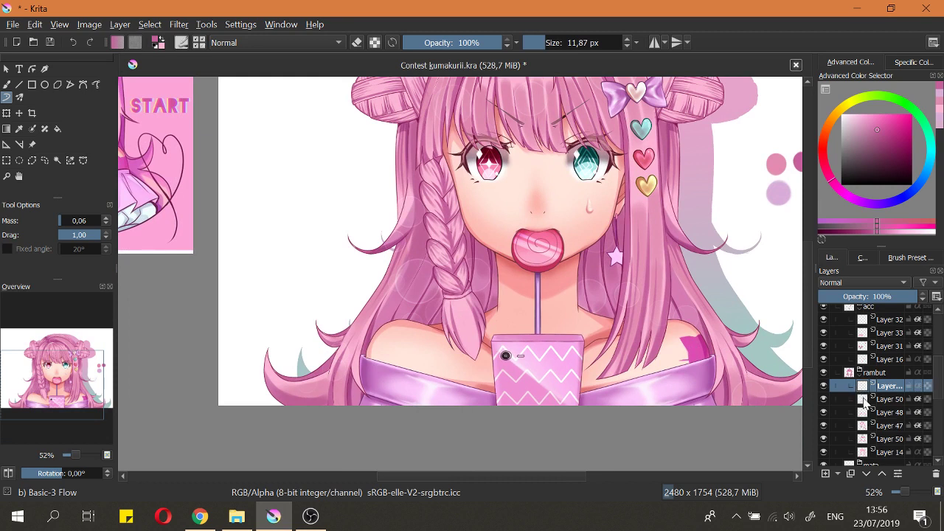
pyautogui.click(866, 399)
pyautogui.click(867, 412)
pyautogui.click(825, 413)
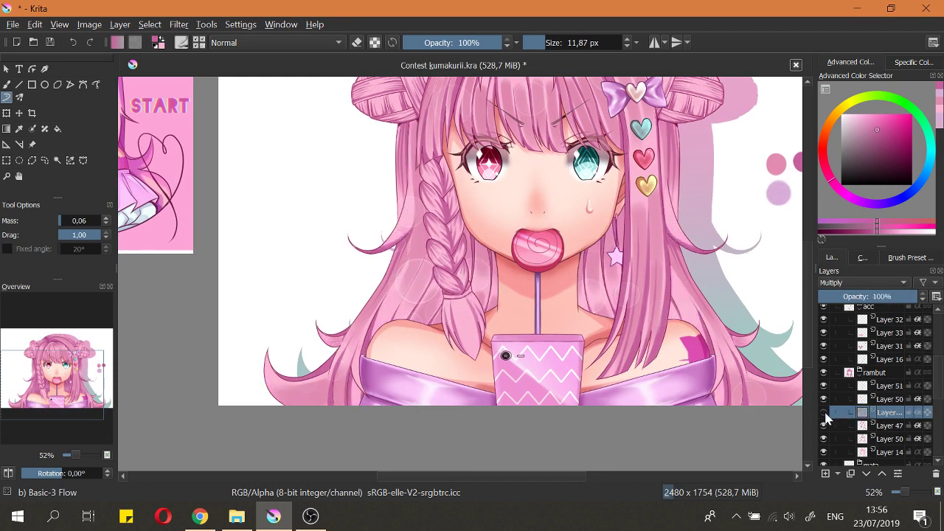
pyautogui.click(825, 413)
pyautogui.click(825, 413)
pyautogui.click(824, 413)
# Step: Shade the braid's tail with light purple on the Multiply layer at 28.49 px and soften it with the eraser
pyautogui.scroll(3, 467, 257)
pyautogui.moveTo(468, 257); pyautogui.dragTo(391, 324)
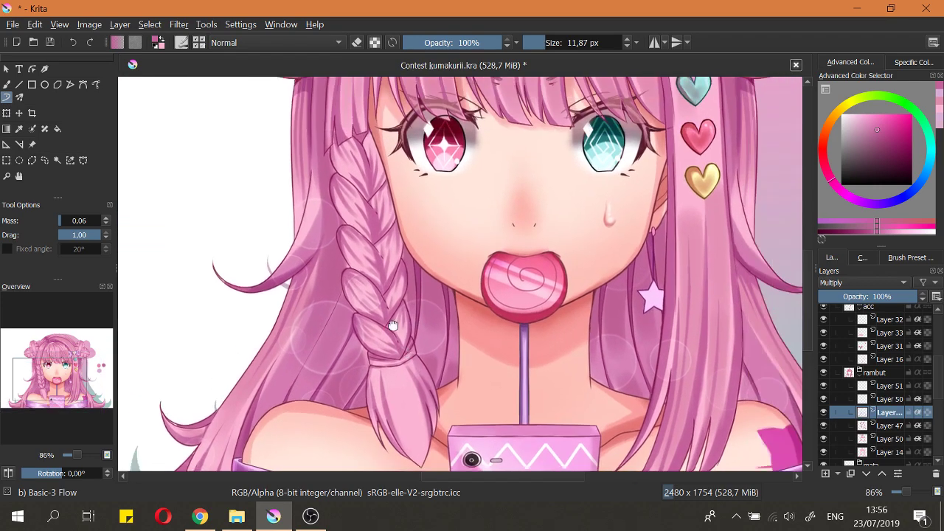
pyautogui.scroll(-2, 392, 321)
pyautogui.scroll(4, 417, 324)
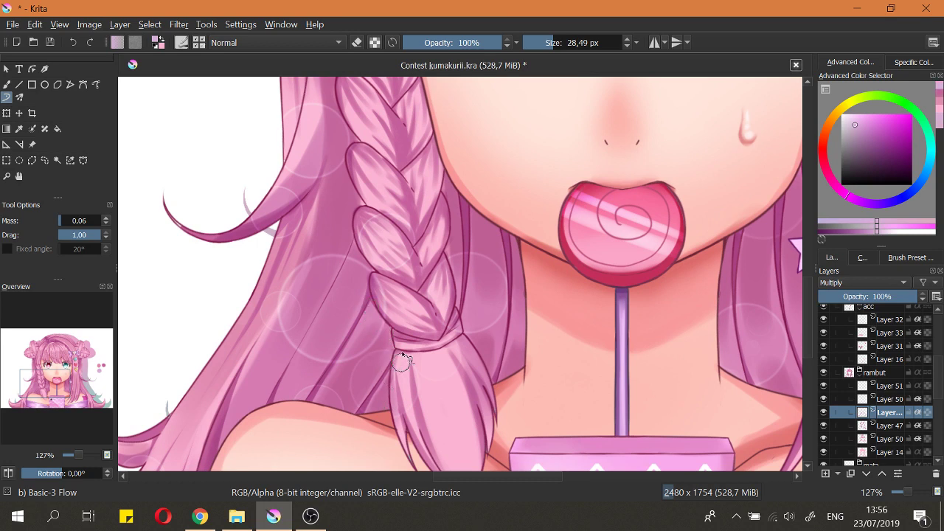
pyautogui.scroll(-3, 413, 332)
pyautogui.press('e')
pyautogui.moveTo(461, 240); pyautogui.dragTo(496, 345)
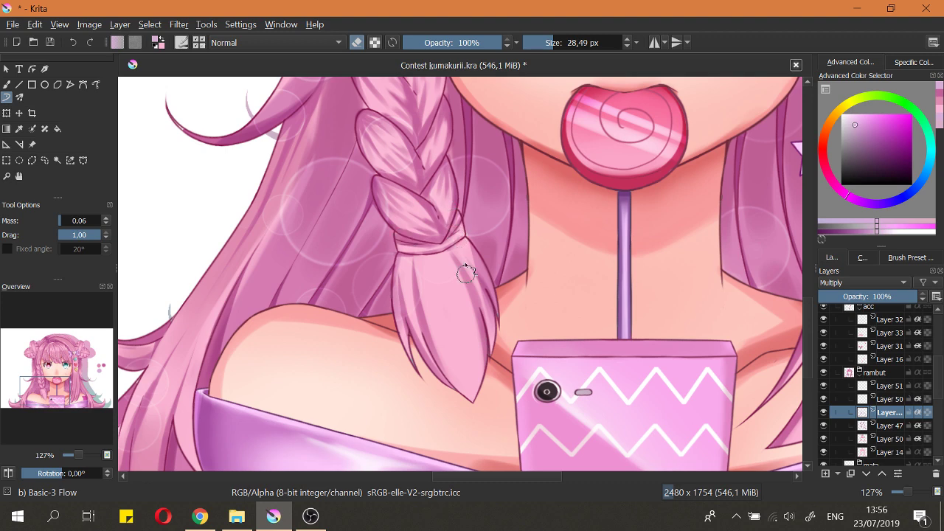
pyautogui.scroll(-4, 436, 282)
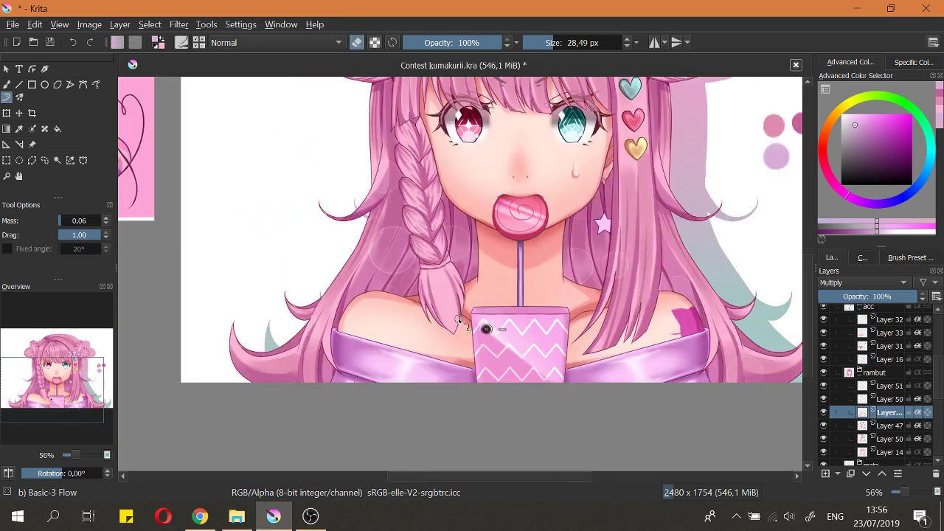
# Step: Broaden the light purple Multiply shading on the braid's tail with a 57.50 px brush
pyautogui.scroll(2, 449, 290)
pyautogui.moveTo(434, 297)
pyautogui.keyDown('shift'); pyautogui.mouseDown()
pyautogui.moveTo(447, 298)
pyautogui.moveTo(468, 358)
pyautogui.mouseUp(); pyautogui.keyUp('shift')
pyautogui.hotkey('ctrl', 'z')
pyautogui.moveTo(433, 277); pyautogui.dragTo(439, 302)
pyautogui.scroll(-5, 464, 380)
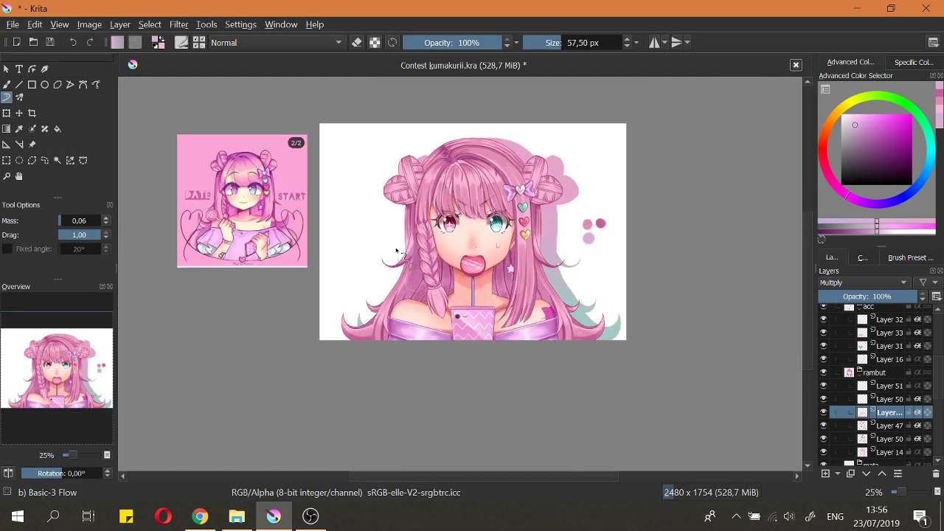
pyautogui.press('2')
pyautogui.scroll(1, 674, 283)
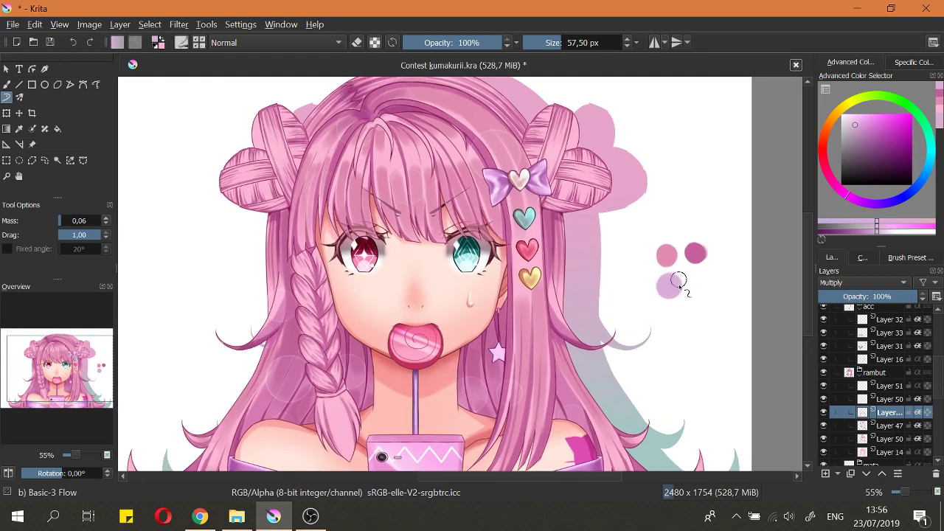
# Step: Paint medium pink shading on the braid's tail at 57.50 px on the Normal-mode Layer 50 in the rambut group
pyautogui.click(863, 441)
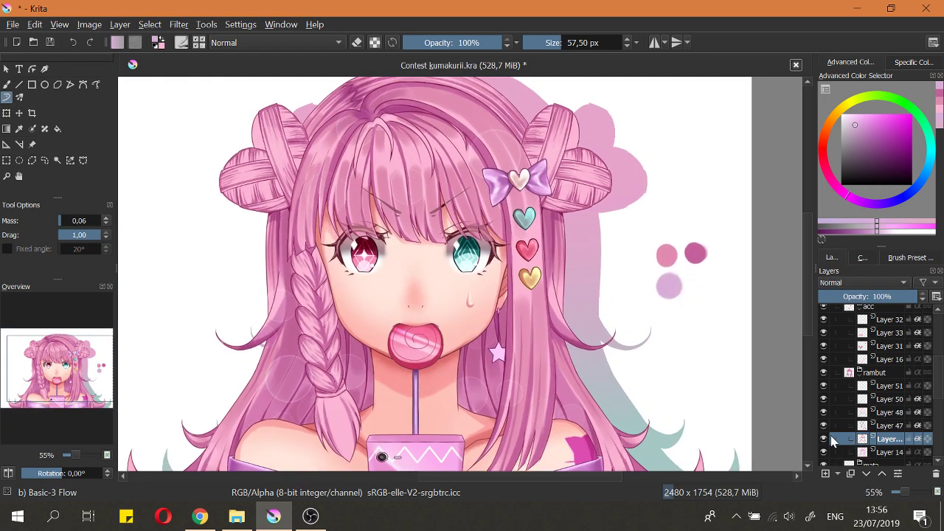
pyautogui.click(824, 440)
pyautogui.click(824, 439)
pyautogui.scroll(3, 336, 409)
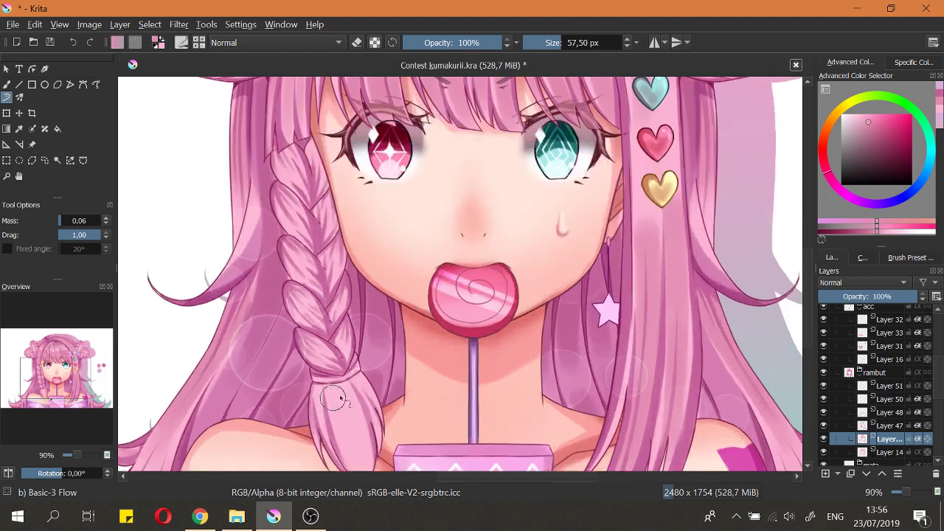
pyautogui.moveTo(335, 399); pyautogui.dragTo(354, 340)
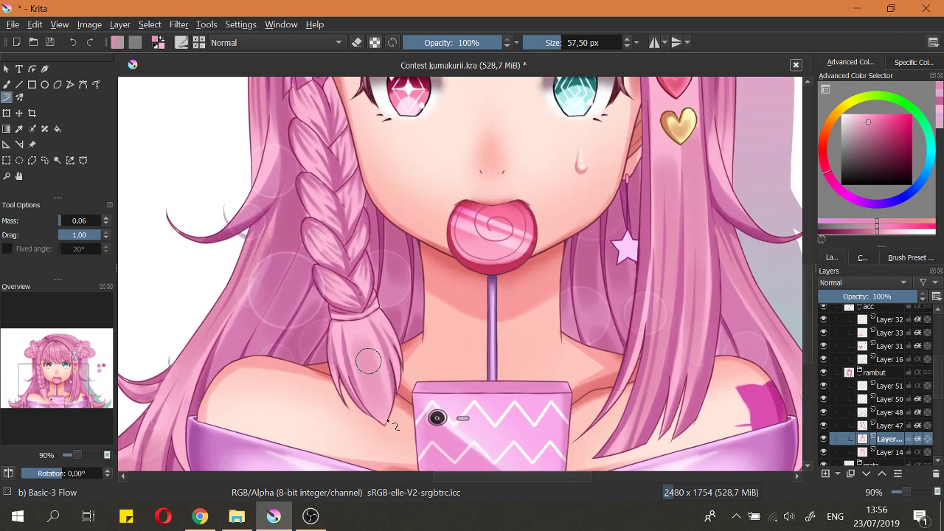
pyautogui.moveTo(364, 374); pyautogui.dragTo(364, 305)
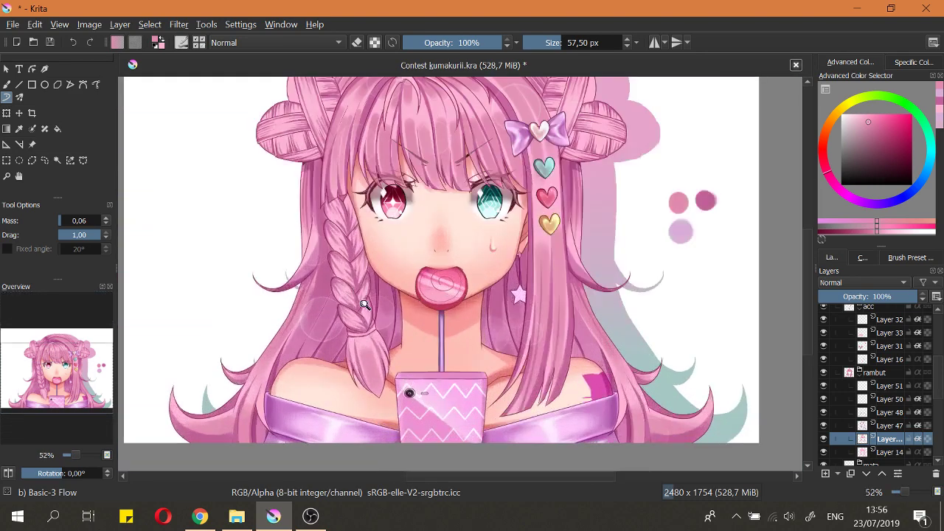
pyautogui.scroll(1, 363, 305)
pyautogui.scroll(1, 385, 353)
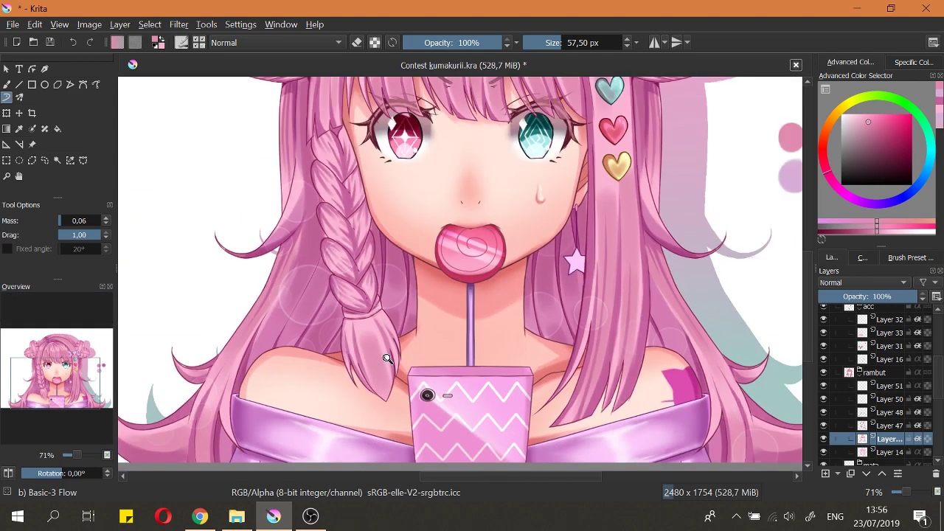
pyautogui.scroll(-4, 386, 358)
pyautogui.scroll(6, 379, 340)
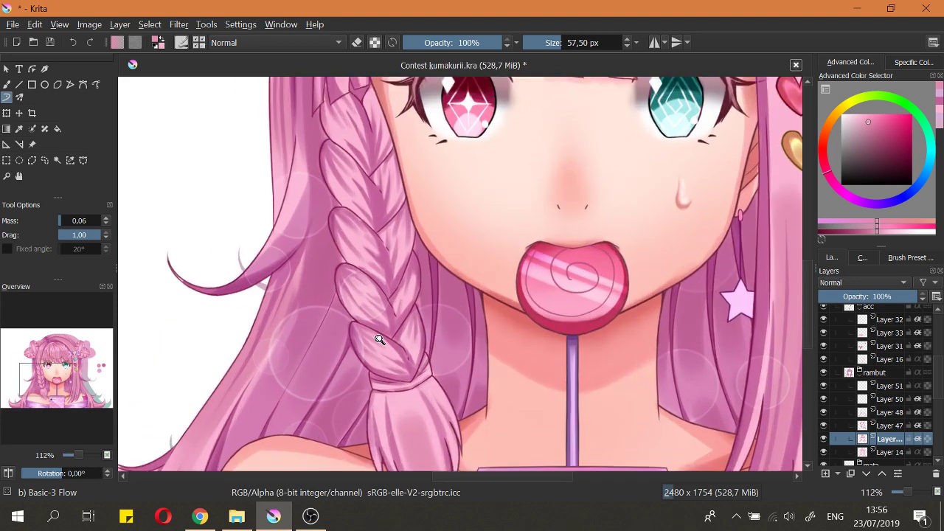
pyautogui.moveTo(379, 339); pyautogui.dragTo(377, 332)
pyautogui.moveTo(394, 364); pyautogui.dragTo(385, 364)
pyautogui.moveTo(365, 345); pyautogui.dragTo(396, 363)
pyautogui.hotkey('ctrl', 'z')
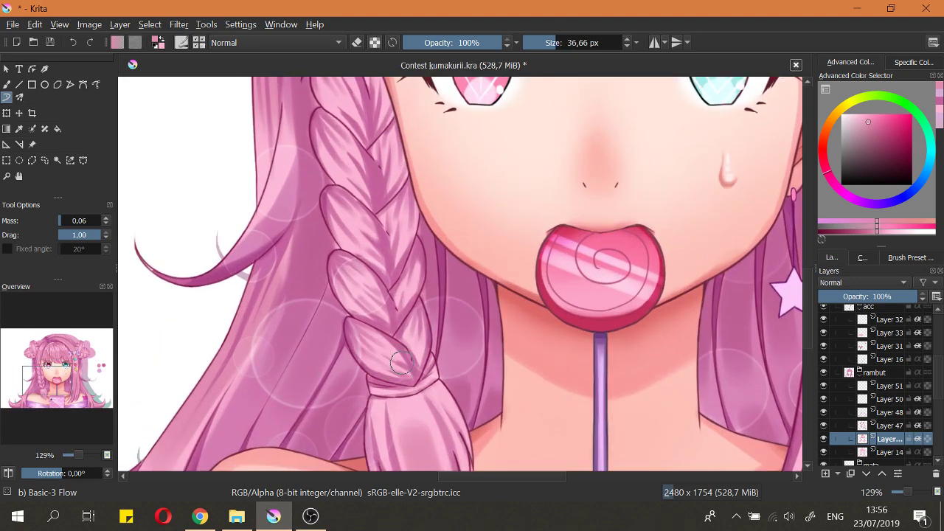
pyautogui.scroll(-4, 428, 385)
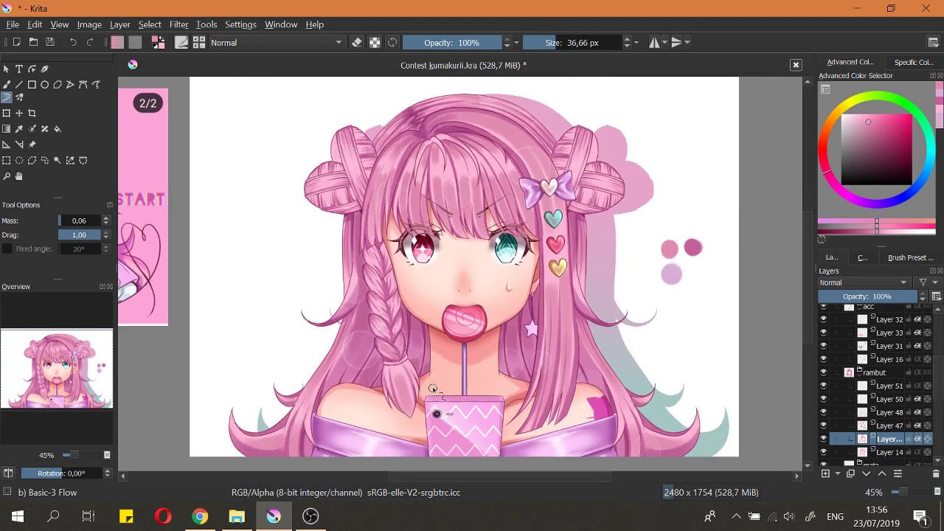
# Step: Shade the braid's interlaced strands in medium pink with a 43.88 px brush and save the file
pyautogui.scroll(3, 402, 347)
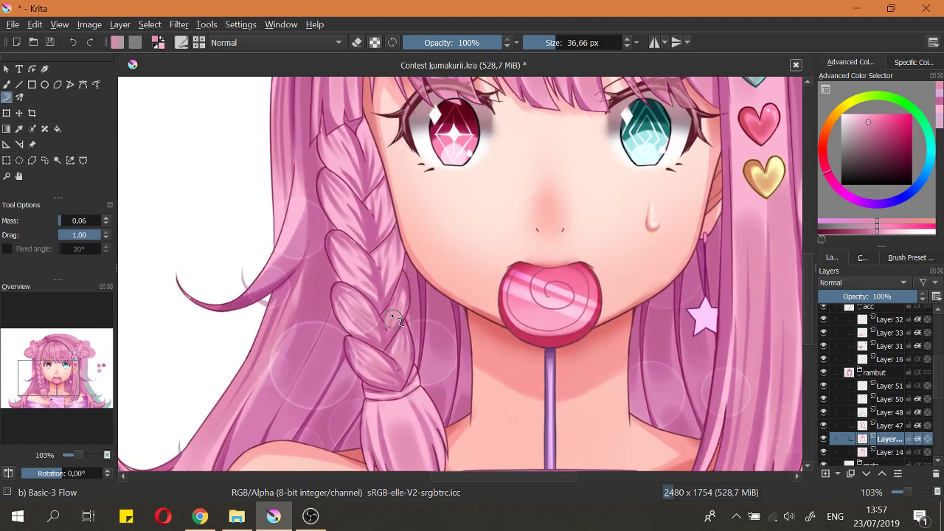
pyautogui.moveTo(351, 262); pyautogui.dragTo(355, 262)
pyautogui.moveTo(353, 261); pyautogui.dragTo(367, 287)
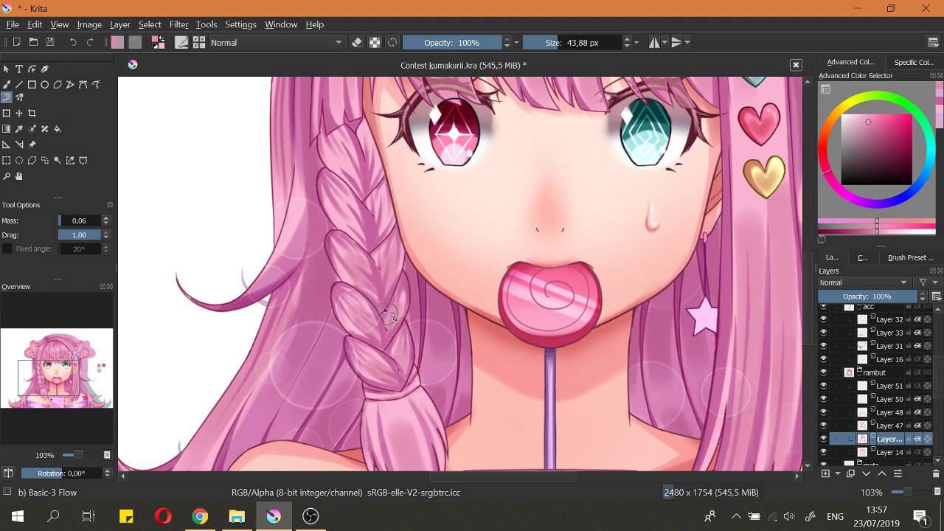
pyautogui.moveTo(382, 204); pyautogui.dragTo(373, 247)
pyautogui.moveTo(382, 164)
pyautogui.mouseDown()
pyautogui.moveTo(409, 245)
pyautogui.moveTo(394, 283)
pyautogui.mouseUp()
pyautogui.press('2')
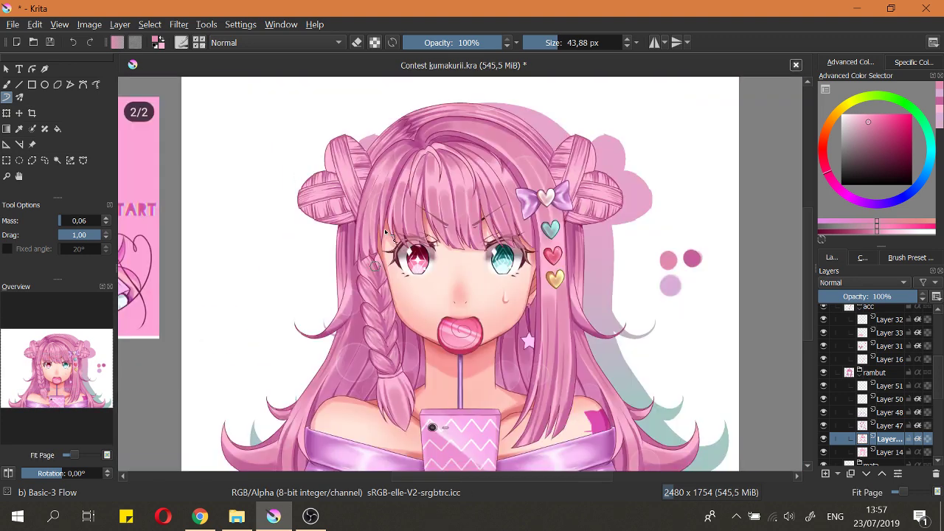
pyautogui.hotkey('ctrl', 's')
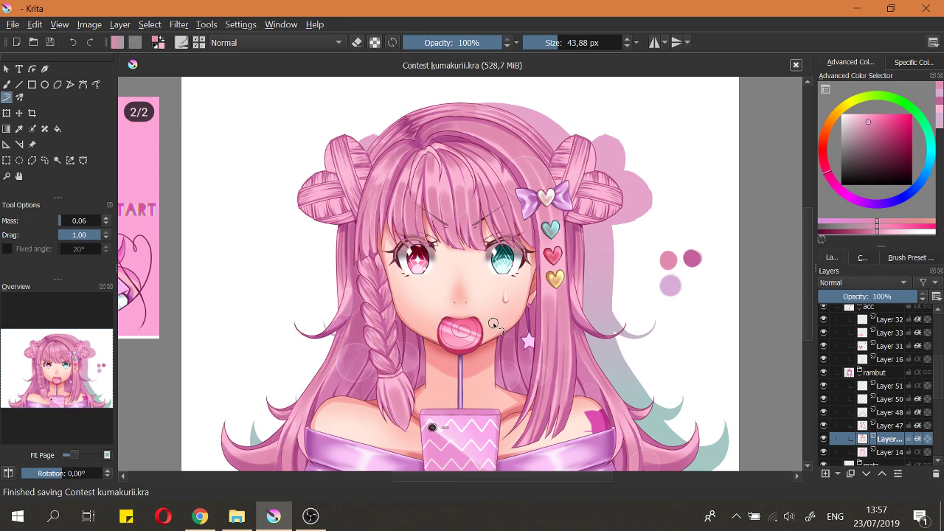
# Step: Turn on horizontal mirror painting to work on both hair buns at once
pyautogui.moveTo(506, 326); pyautogui.dragTo(562, 388)
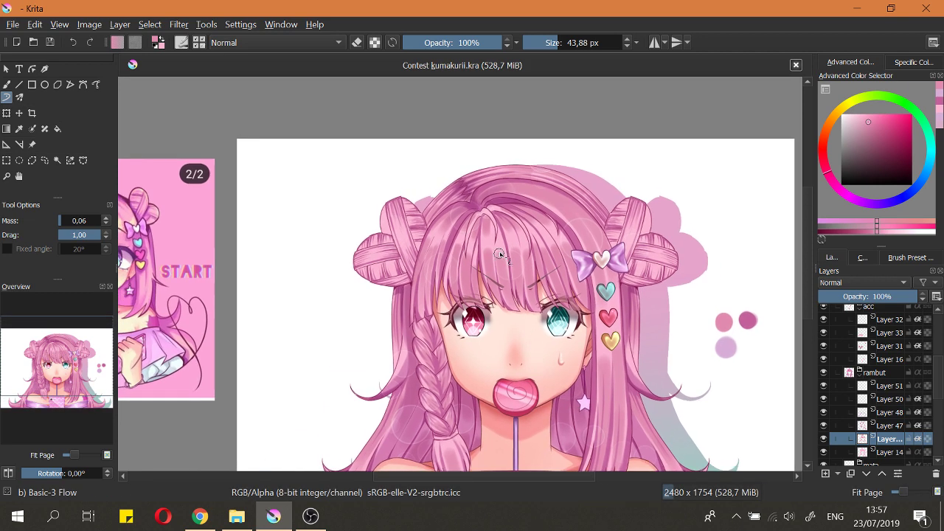
pyautogui.scroll(1, 498, 254)
pyautogui.click(654, 42)
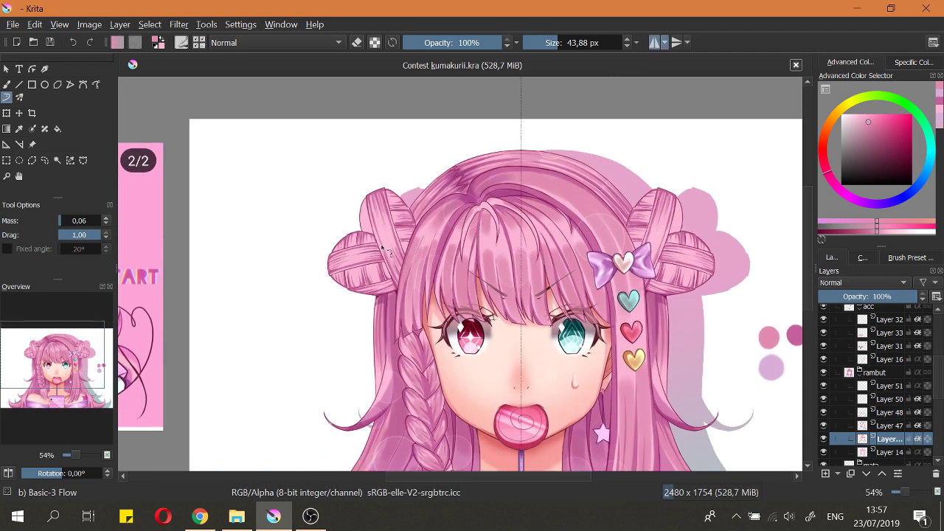
pyautogui.scroll(3, 382, 214)
pyautogui.moveTo(382, 214); pyautogui.dragTo(387, 215)
pyautogui.moveTo(374, 175); pyautogui.dragTo(407, 276)
pyautogui.hotkey('ctrl', 'z')
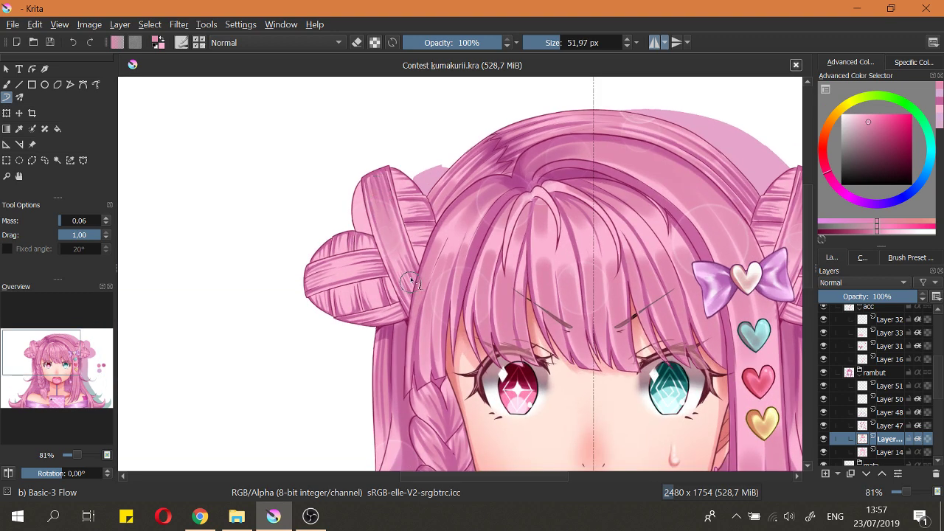
pyautogui.hotkey('ctrl', 'z')
pyautogui.moveTo(374, 179); pyautogui.dragTo(406, 272)
pyautogui.hotkey('ctrl', 'z')
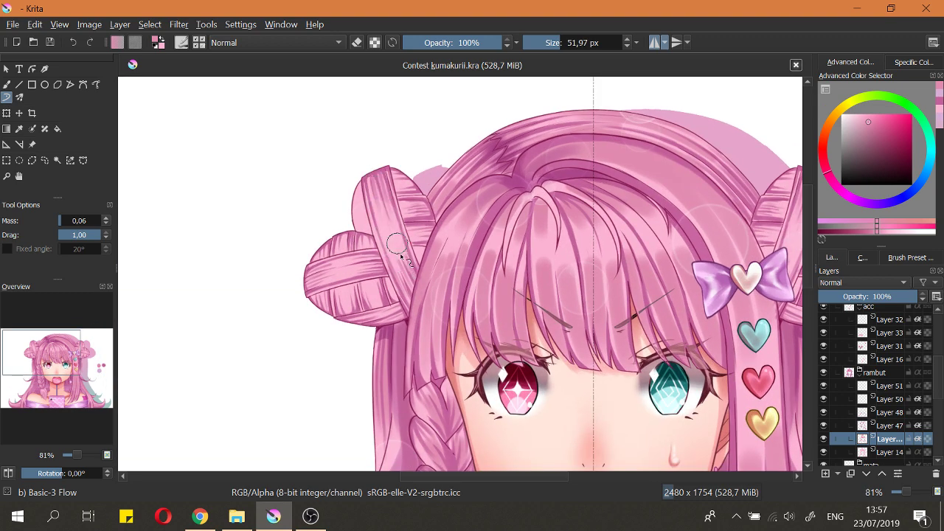
pyautogui.moveTo(382, 205); pyautogui.dragTo(405, 280)
pyautogui.hotkey('ctrl', 'z')
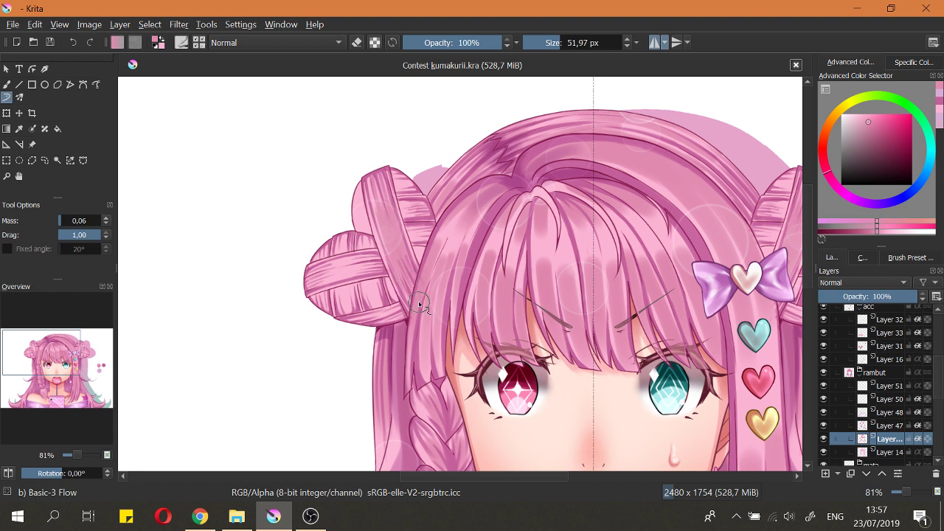
# Step: Shade the long crossing strands and lower sections of both hair buns in medium pink at 36.33 px
pyautogui.moveTo(420, 298)
pyautogui.keyDown('shift'); pyautogui.mouseDown()
pyautogui.moveTo(419, 314)
pyautogui.moveTo(406, 287)
pyautogui.mouseUp(); pyautogui.keyUp('shift')
pyautogui.moveTo(340, 277)
pyautogui.keyDown('shift'); pyautogui.mouseDown()
pyautogui.moveTo(391, 261)
pyautogui.moveTo(408, 314)
pyautogui.mouseUp(); pyautogui.keyUp('shift')
pyautogui.hotkey('ctrl', 'z')
pyautogui.moveTo(371, 276)
pyautogui.keyDown('ctrl'); pyautogui.mouseDown()
pyautogui.moveTo(374, 226)
pyautogui.moveTo(500, 261)
pyautogui.moveTo(480, 242)
pyautogui.moveTo(478, 301)
pyautogui.moveTo(546, 276)
pyautogui.mouseUp(); pyautogui.keyUp('ctrl')
pyautogui.press('[')
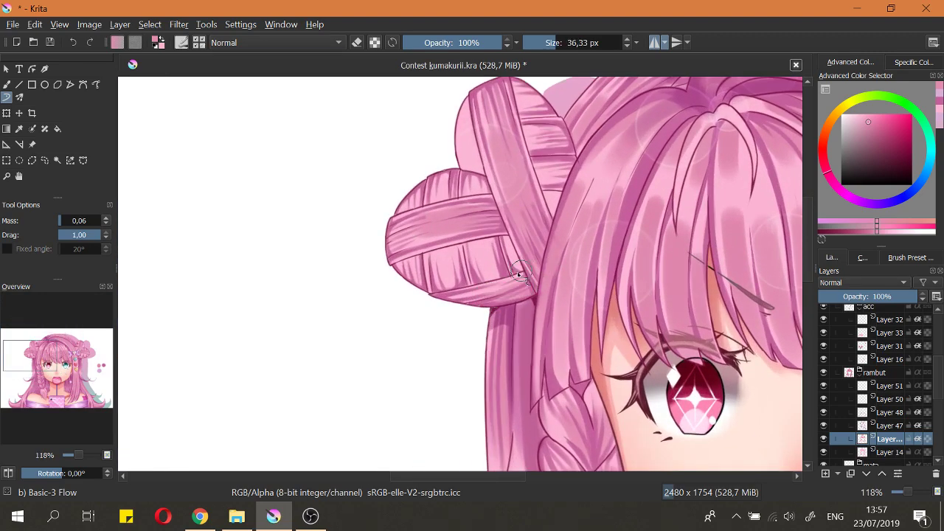
pyautogui.keyDown('ctrl'); pyautogui.moveTo(469, 248); pyautogui.dragTo(504, 300); pyautogui.keyUp('ctrl')
pyautogui.press('2')
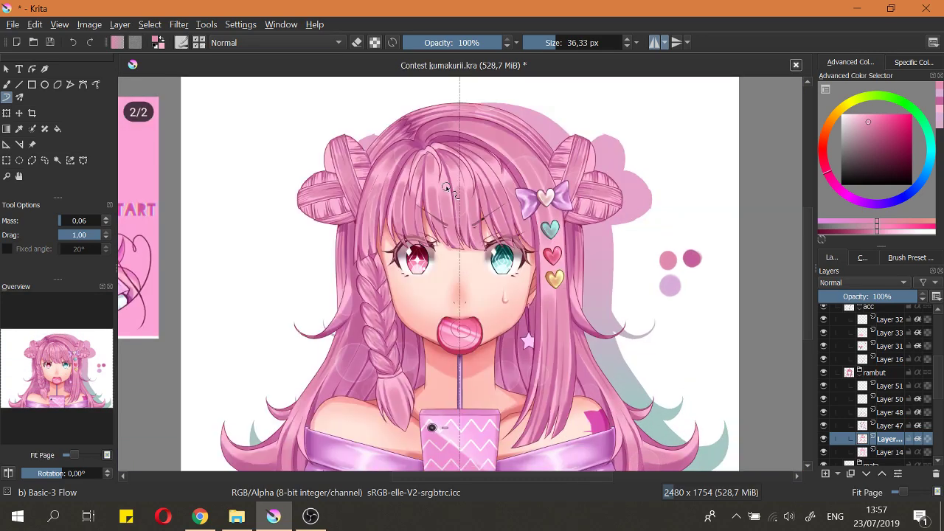
# Step: Shade the inner upper sections of both hair buns in medium pink with a 39.01 px brush
pyautogui.moveTo(329, 186); pyautogui.dragTo(397, 218)
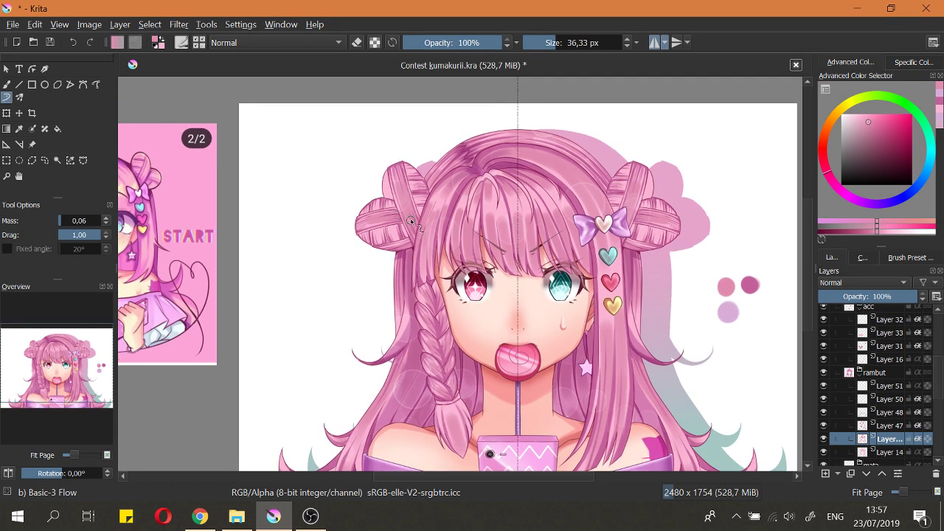
pyautogui.scroll(-1, 411, 220)
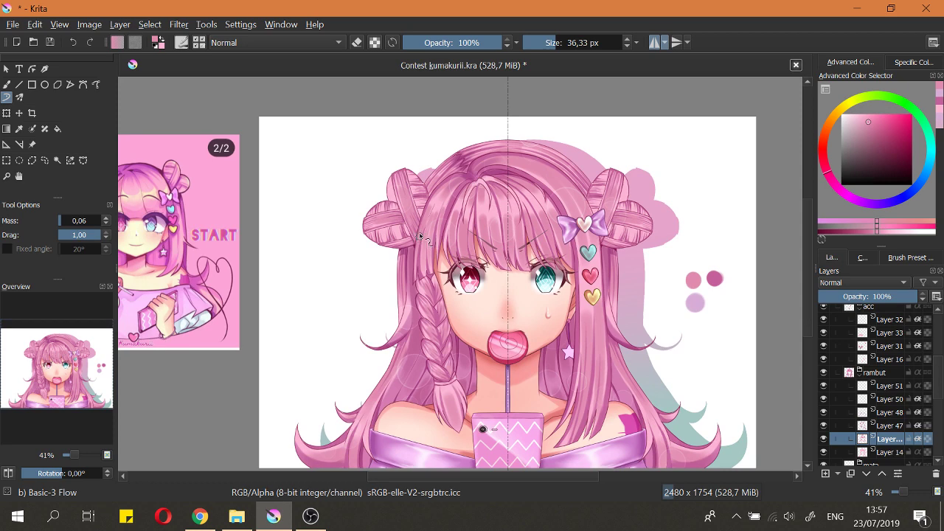
pyautogui.moveTo(420, 235)
pyautogui.mouseDown()
pyautogui.moveTo(400, 168)
pyautogui.moveTo(421, 231)
pyautogui.moveTo(377, 235)
pyautogui.mouseUp()
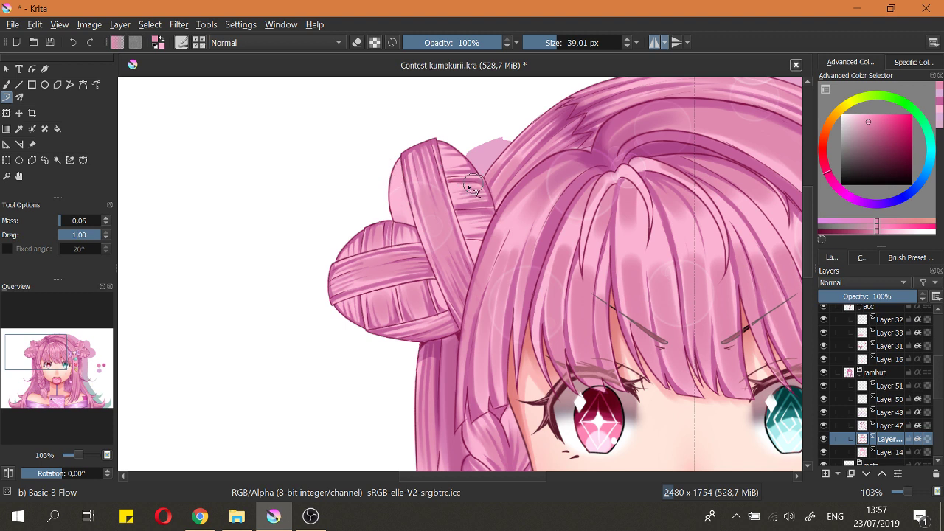
pyautogui.moveTo(454, 209); pyautogui.dragTo(491, 202)
pyautogui.moveTo(446, 159); pyautogui.dragTo(481, 168)
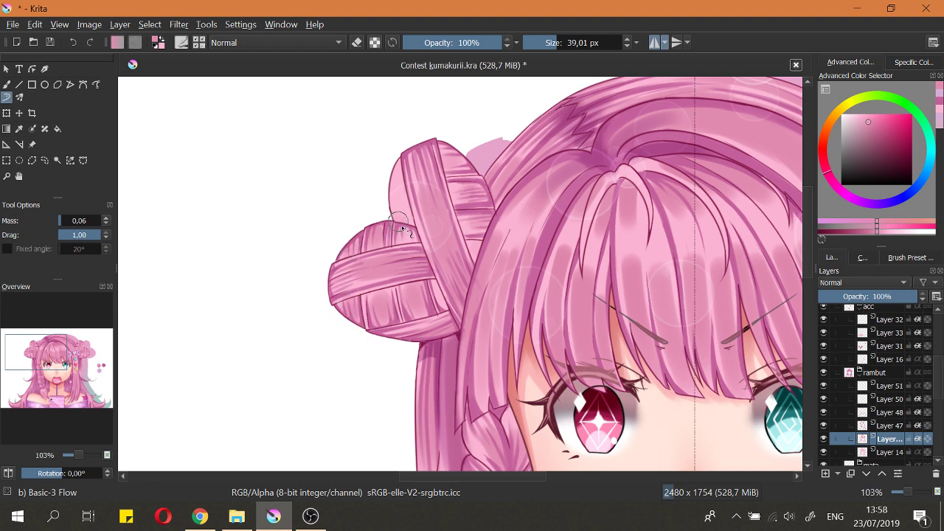
pyautogui.scroll(-1, 384, 247)
pyautogui.moveTo(405, 226); pyautogui.dragTo(309, 219)
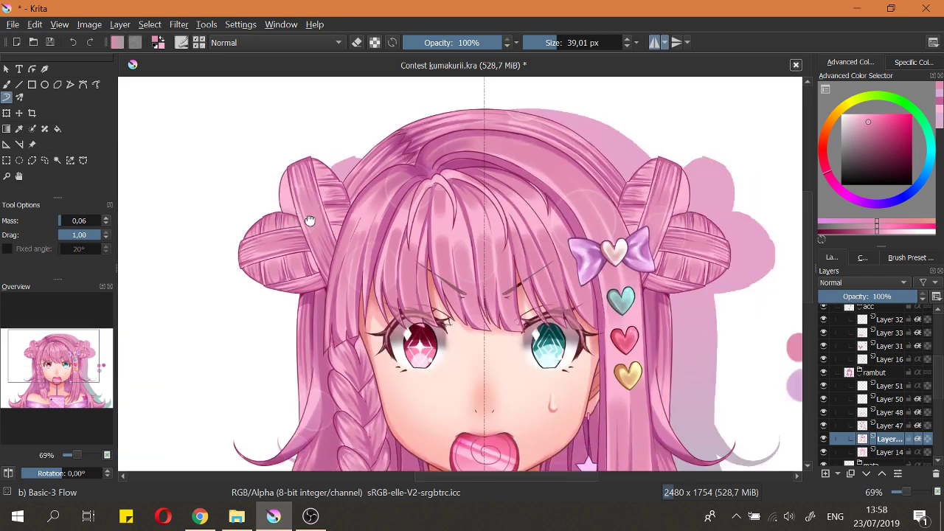
# Step: Sample the dark pink and paint it along the steep crossing strands of the mirrored hair buns at 39.01 px
pyautogui.scroll(-2, 318, 230)
pyautogui.keyDown('ctrl'); pyautogui.click(587, 291); pyautogui.keyUp('ctrl')
pyautogui.scroll(3, 311, 214)
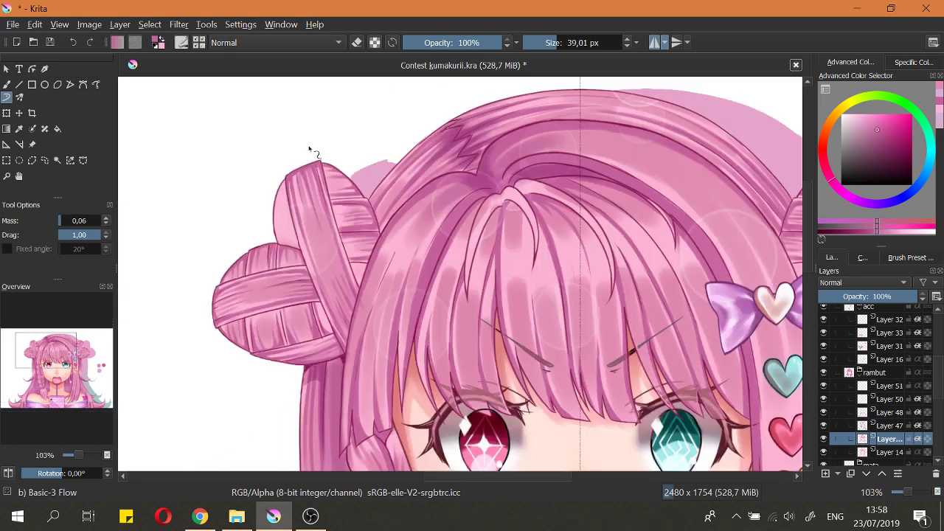
pyautogui.moveTo(308, 162)
pyautogui.mouseDown()
pyautogui.moveTo(342, 192)
pyautogui.moveTo(359, 186)
pyautogui.moveTo(356, 277)
pyautogui.mouseUp()
# Step: Turn on Preserve Alpha and darken the woven strands of both buns in dark pink, reducing the brush to 67.44 px
pyautogui.click(375, 44)
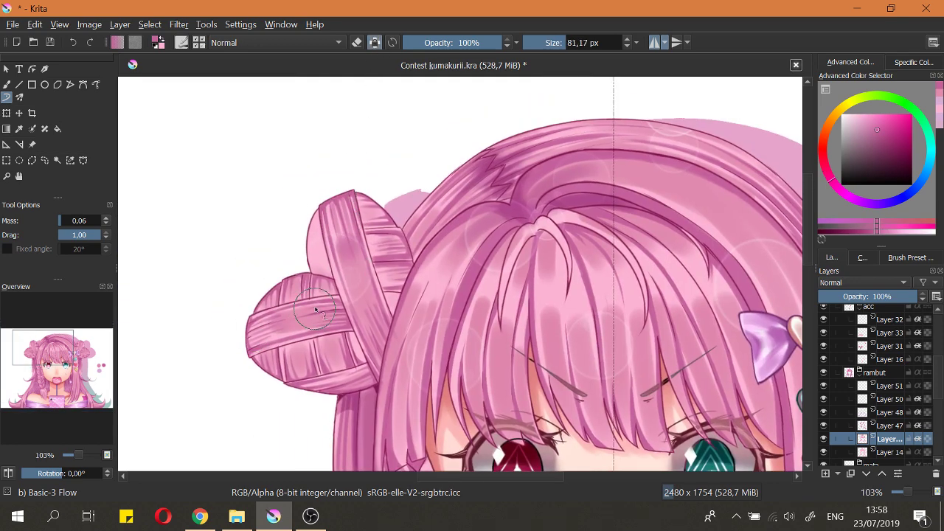
pyautogui.moveTo(314, 312); pyautogui.dragTo(307, 312)
pyautogui.moveTo(296, 264)
pyautogui.mouseDown()
pyautogui.moveTo(307, 325)
pyautogui.moveTo(264, 276)
pyautogui.moveTo(269, 366)
pyautogui.moveTo(325, 396)
pyautogui.moveTo(338, 368)
pyautogui.moveTo(347, 373)
pyautogui.mouseUp()
pyautogui.moveTo(332, 271); pyautogui.dragTo(323, 271)
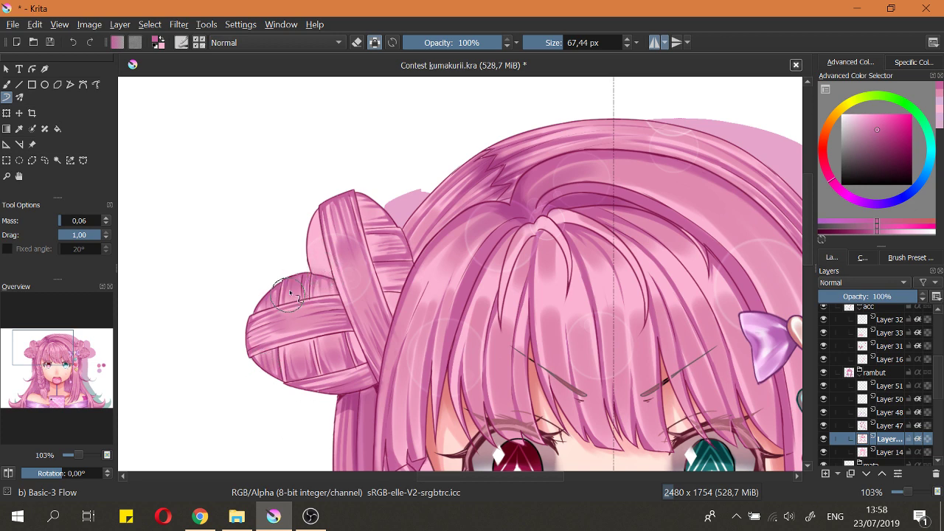
pyautogui.moveTo(348, 230); pyautogui.dragTo(387, 284)
# Step: Deepen the mirrored hair buns with medium pink at 100.51 px and dark pink strokes at 44.49 px
pyautogui.click(939, 95)
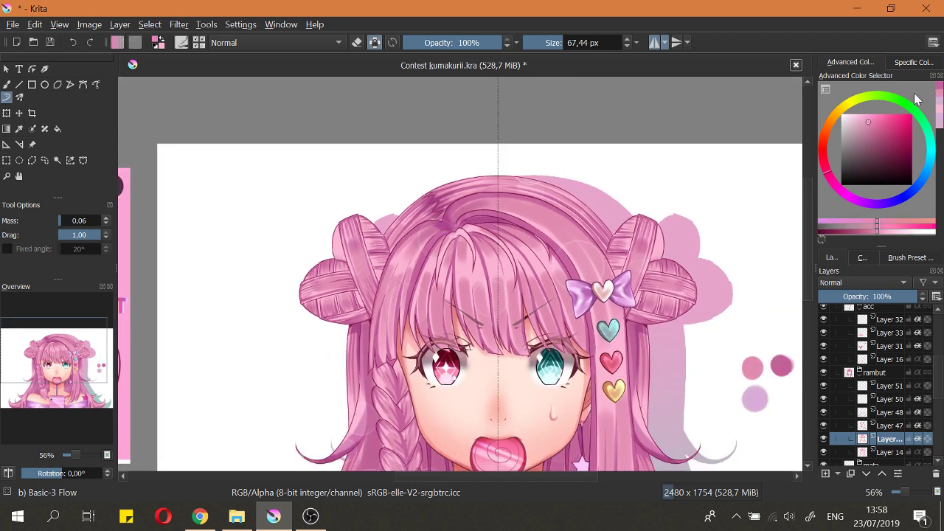
pyautogui.moveTo(332, 220); pyautogui.dragTo(328, 184)
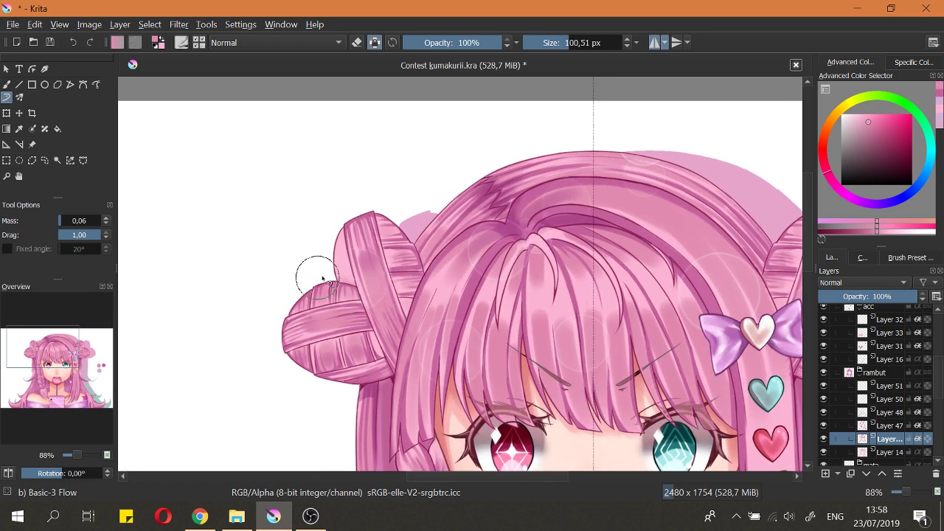
pyautogui.click(939, 94)
pyautogui.moveTo(425, 228); pyautogui.dragTo(413, 229)
pyautogui.moveTo(427, 305); pyautogui.dragTo(422, 254)
pyautogui.moveTo(409, 221); pyautogui.dragTo(395, 219)
pyautogui.moveTo(427, 305)
pyautogui.mouseDown()
pyautogui.moveTo(421, 252)
pyautogui.moveTo(466, 305)
pyautogui.moveTo(367, 207)
pyautogui.mouseUp()
pyautogui.scroll(-4, 416, 248)
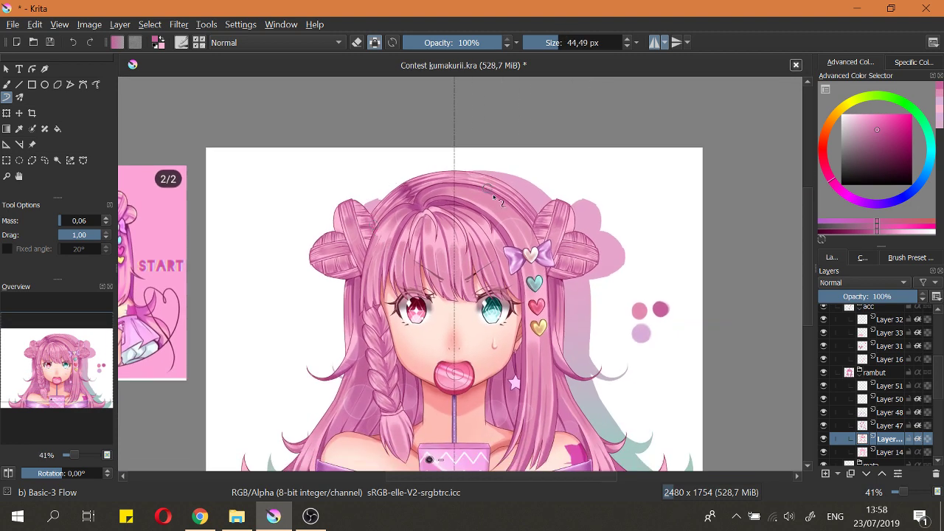
# Step: Shade the bangs and side strands in dark pink at about 39 px, turning off horizontal mirroring
pyautogui.hotkey('ctrl', 'space')
pyautogui.scroll(3, 418, 245)
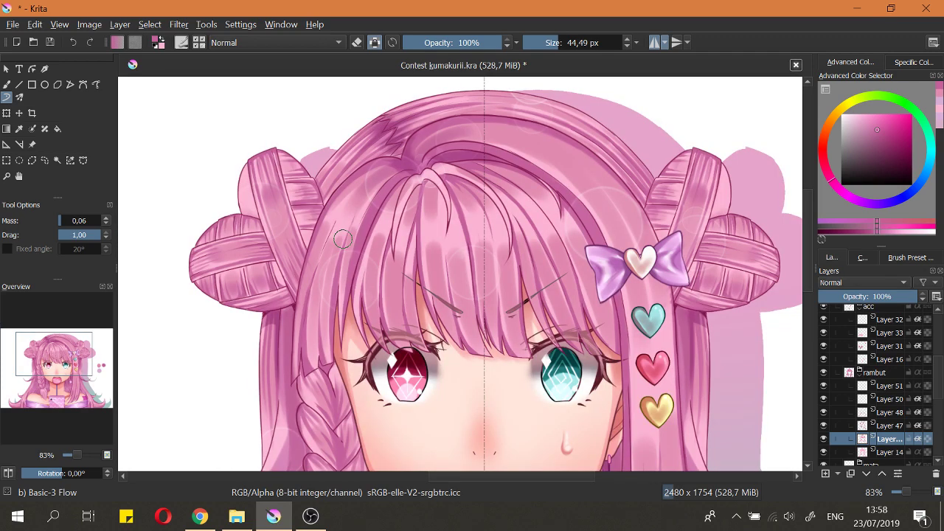
pyautogui.press(']')
pyautogui.scroll(1, 343, 238)
pyautogui.press('[')
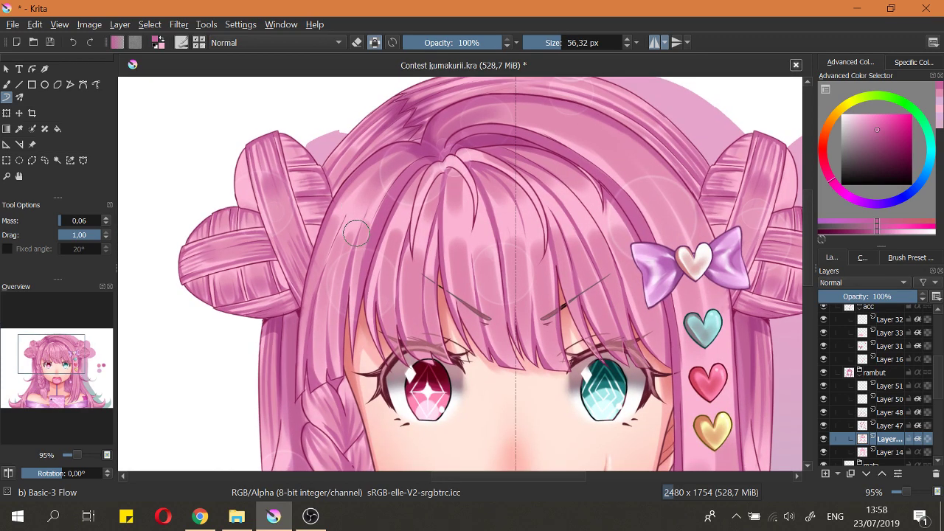
pyautogui.press('[')
pyautogui.press('[')
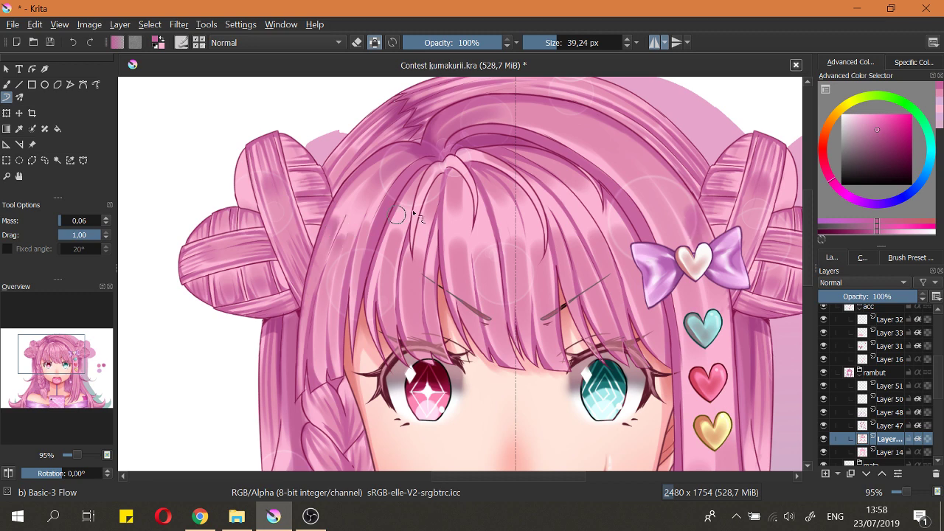
pyautogui.click(655, 42)
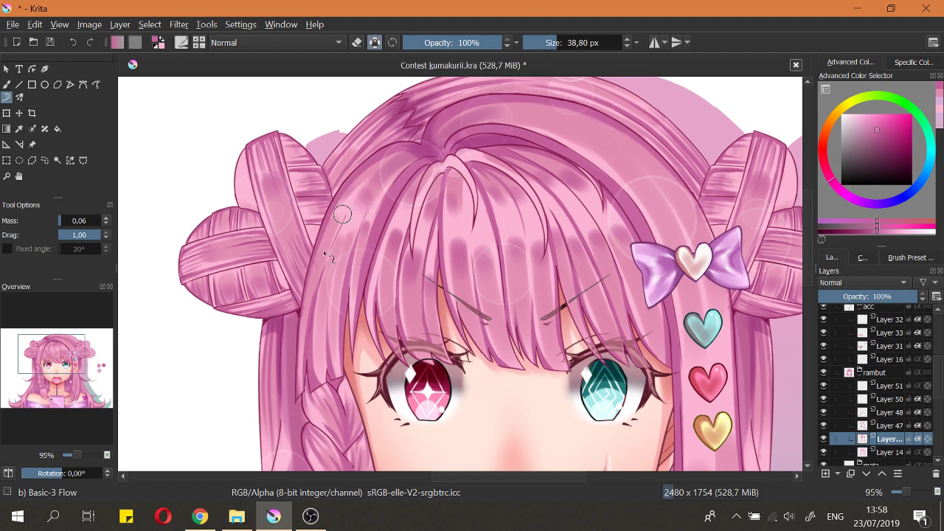
pyautogui.moveTo(341, 217); pyautogui.dragTo(332, 245)
pyautogui.press('2')
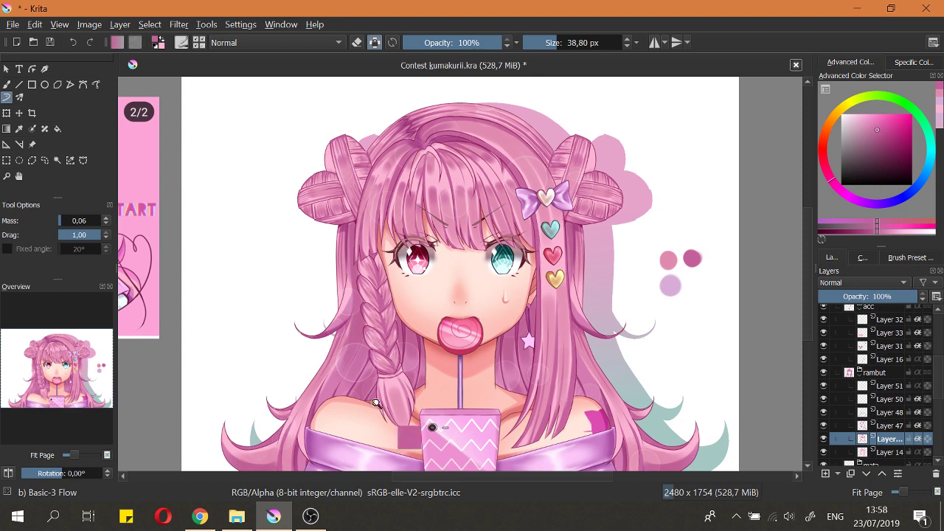
# Step: Darken the bangs and the straight side lock around the heart clips in dark pink with a brush up to 70.90 px, and save
pyautogui.moveTo(384, 407)
pyautogui.mouseDown()
pyautogui.moveTo(392, 358)
pyautogui.moveTo(409, 374)
pyautogui.mouseUp()
pyautogui.moveTo(597, 208); pyautogui.dragTo(425, 315)
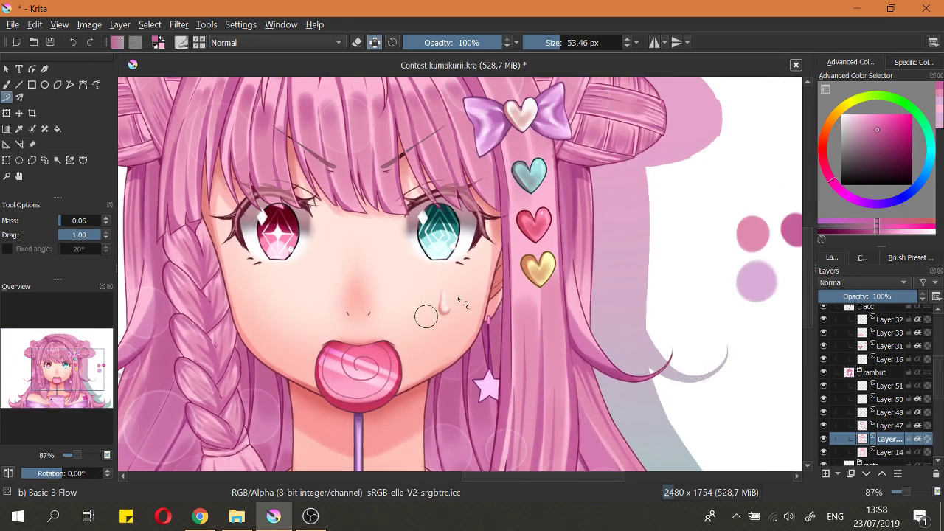
pyautogui.moveTo(525, 289); pyautogui.dragTo(545, 357)
pyautogui.press(']')
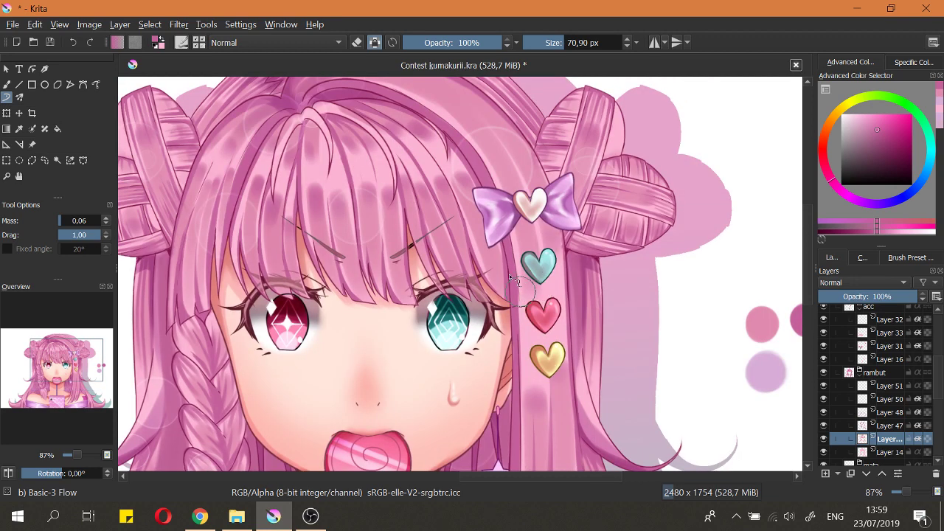
pyautogui.moveTo(464, 203); pyautogui.dragTo(516, 326)
pyautogui.moveTo(461, 251); pyautogui.dragTo(484, 295)
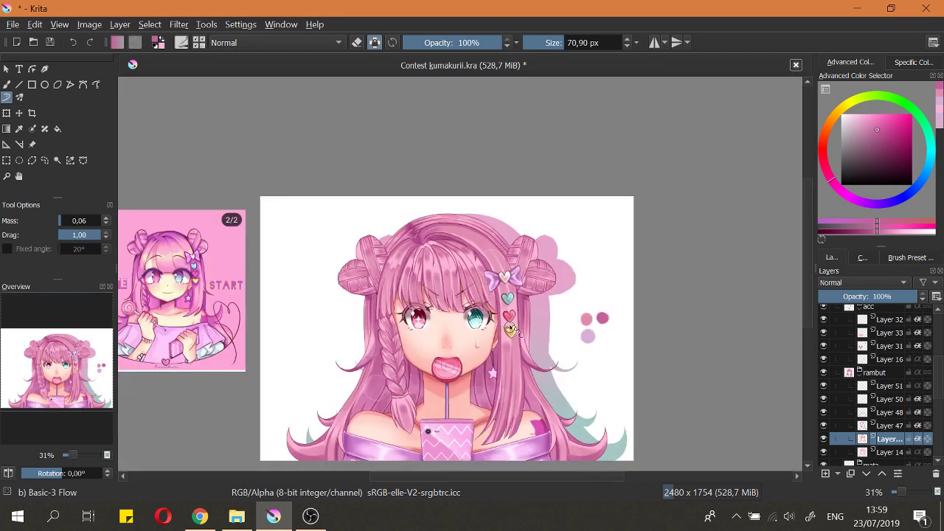
pyautogui.moveTo(510, 328); pyautogui.dragTo(510, 271)
pyautogui.press('2')
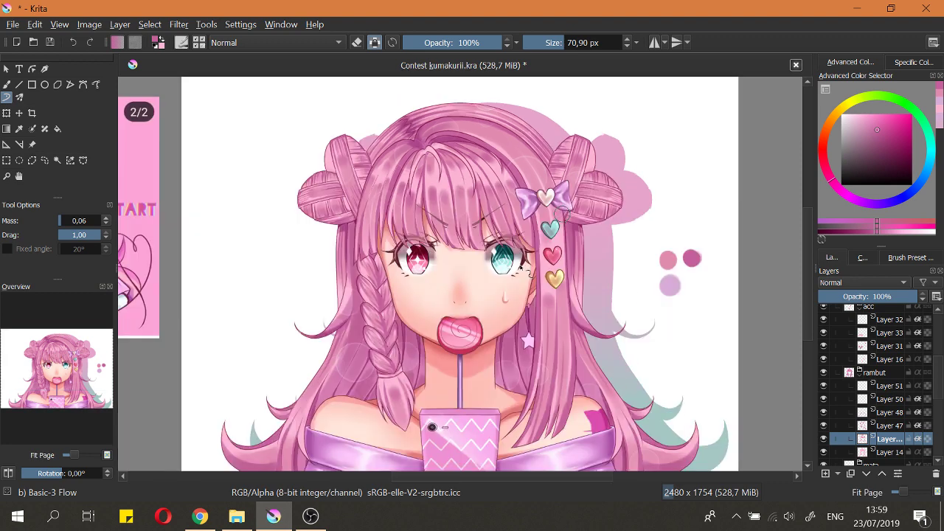
pyautogui.hotkey('ctrl', 's')
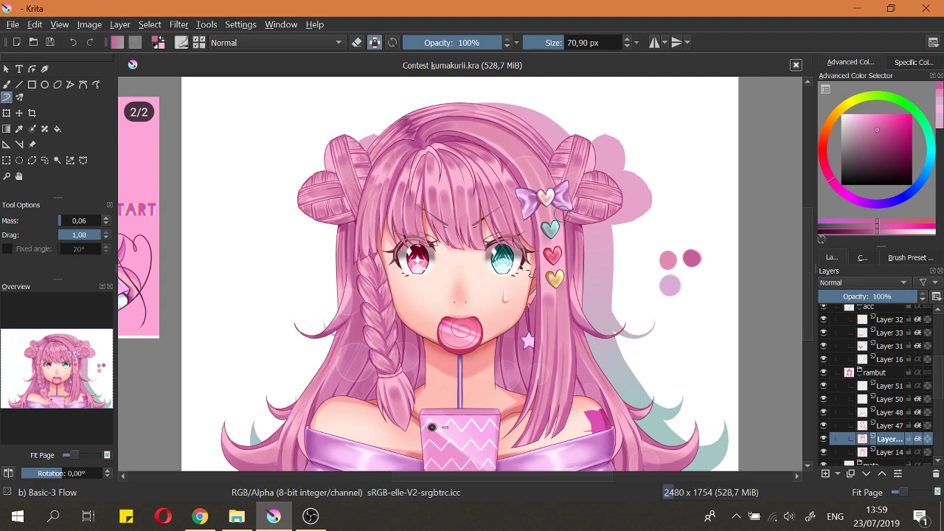
pyautogui.scroll(-3, 643, 214)
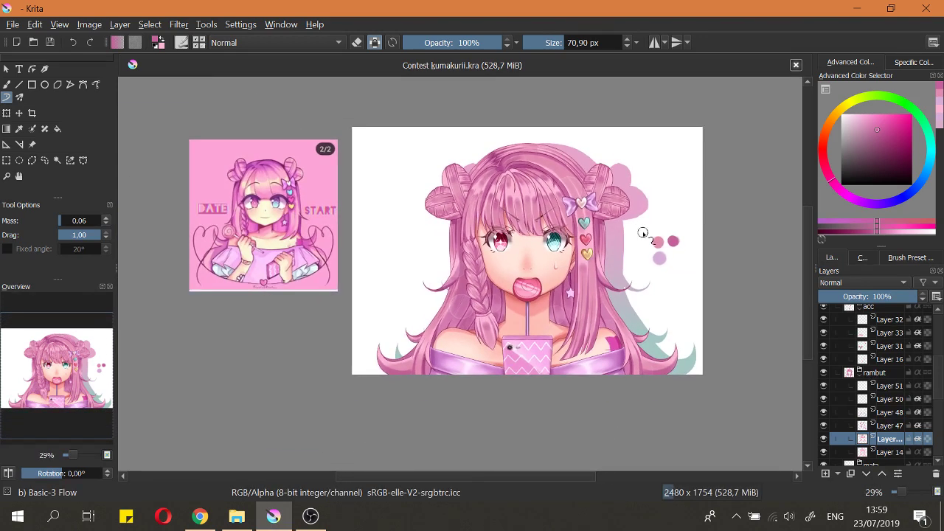
pyautogui.scroll(5, 554, 261)
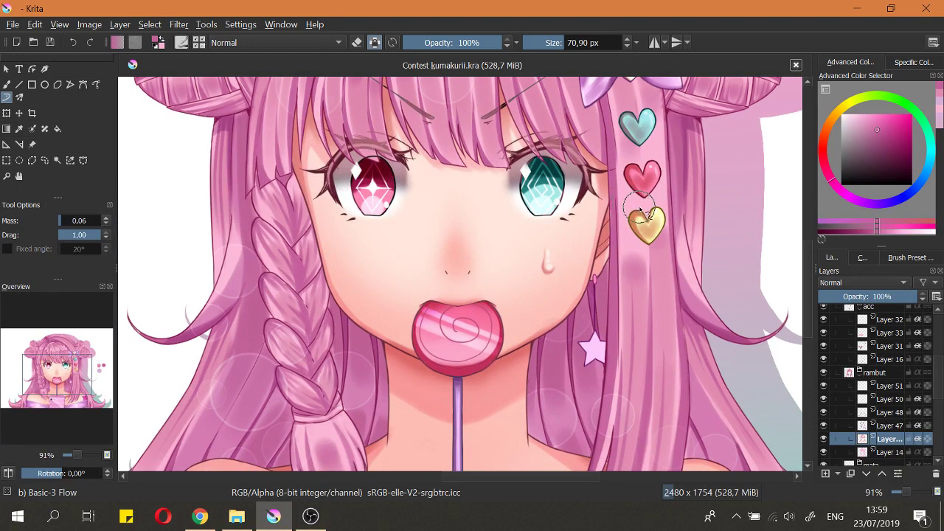
pyautogui.press('2')
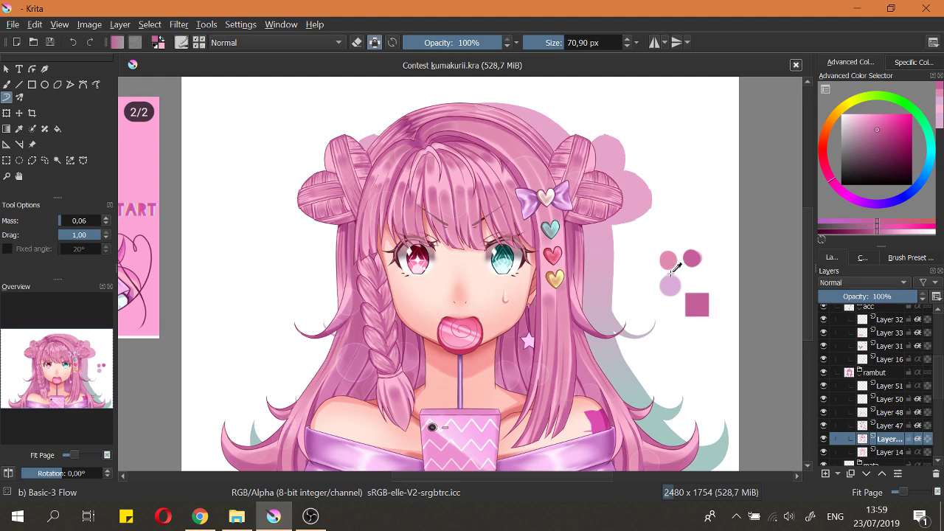
# Step: On Layer 47, turn off Preserve Alpha, then paint and erase back a dark pink shadow along the braid tail at 13.29 px
pyautogui.click(858, 427)
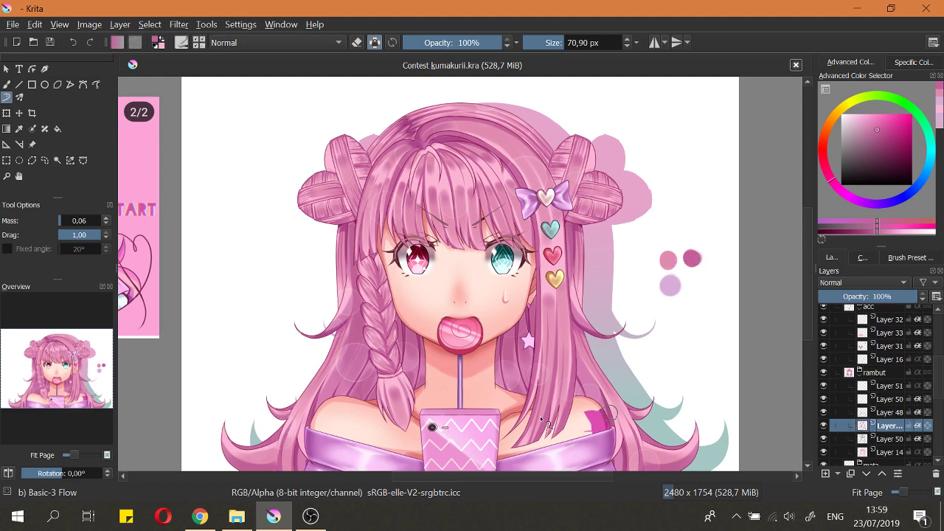
pyautogui.scroll(3, 341, 401)
pyautogui.moveTo(455, 403)
pyautogui.mouseDown()
pyautogui.moveTo(427, 402)
pyautogui.moveTo(422, 304)
pyautogui.moveTo(483, 401)
pyautogui.mouseUp()
pyautogui.click(375, 46)
pyautogui.scroll(1, 421, 333)
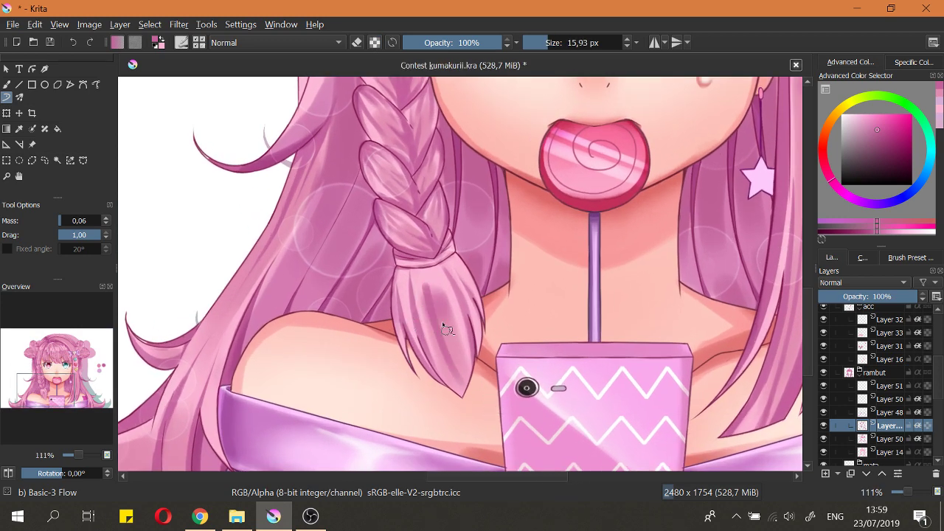
pyautogui.hotkey('ctrl', 'z')
pyautogui.moveTo(435, 303); pyautogui.dragTo(477, 407)
pyautogui.hotkey('ctrl', 'z')
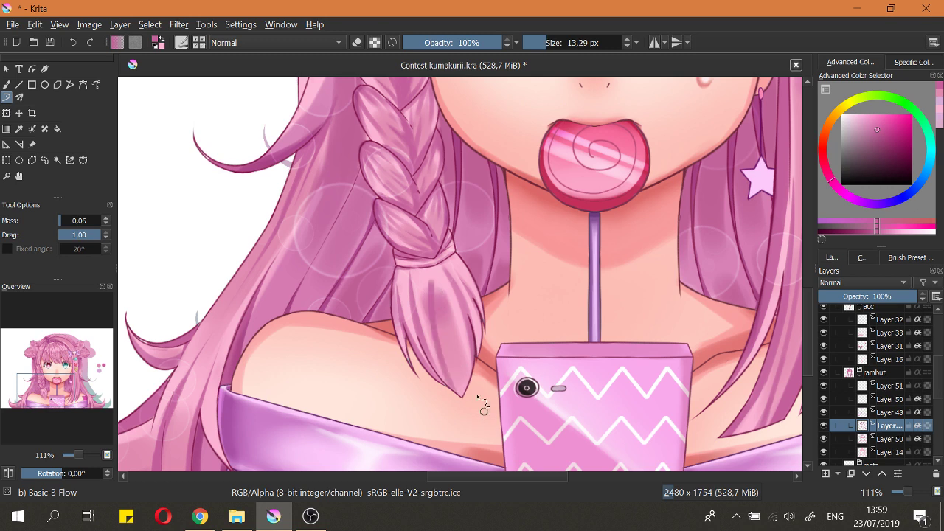
pyautogui.press('e')
pyautogui.moveTo(460, 379)
pyautogui.mouseDown()
pyautogui.moveTo(432, 327)
pyautogui.moveTo(432, 291)
pyautogui.mouseUp()
pyautogui.press('e')
# Step: Add dark pink shadow strokes through the lower braid tail toward its tip at 13.29 px
pyautogui.moveTo(422, 345); pyautogui.dragTo(472, 408)
pyautogui.hotkey('ctrl', 'z')
pyautogui.moveTo(425, 348); pyautogui.dragTo(467, 400)
pyautogui.moveTo(476, 343); pyautogui.dragTo(455, 420)
pyautogui.hotkey('ctrl', 'z')
pyautogui.moveTo(472, 329)
pyautogui.mouseDown()
pyautogui.moveTo(471, 387)
pyautogui.moveTo(453, 419)
pyautogui.mouseUp()
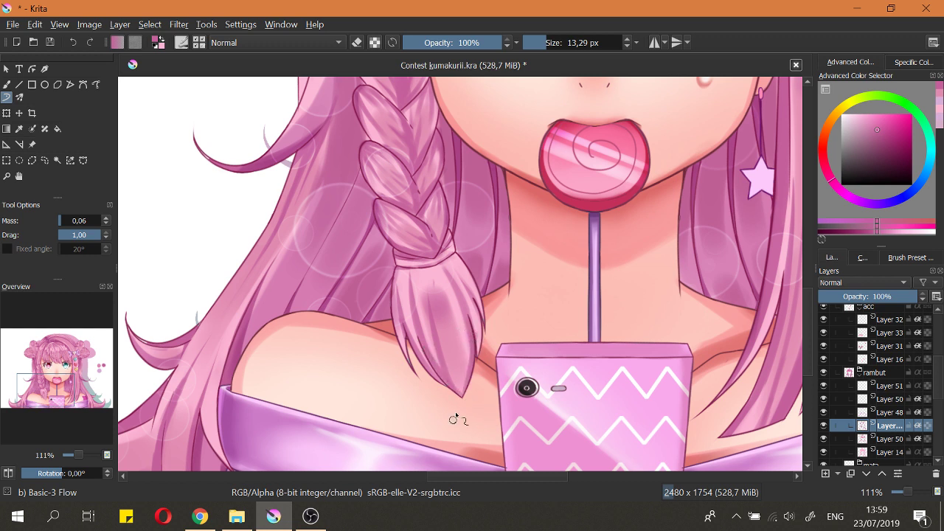
pyautogui.press('e')
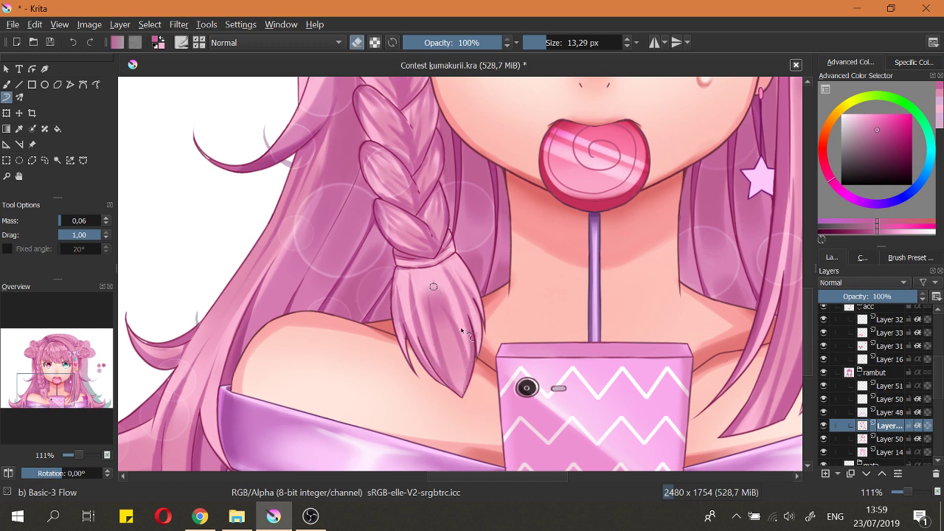
pyautogui.press('e')
pyautogui.moveTo(472, 333); pyautogui.dragTo(470, 393)
pyautogui.hotkey('ctrl', 'z')
pyautogui.moveTo(468, 331); pyautogui.dragTo(475, 397)
# Step: Paint dark pink strands along both sides of the braid tail's top below the hair tie, and save the file
pyautogui.scroll(-4, 438, 317)
pyautogui.scroll(5, 451, 337)
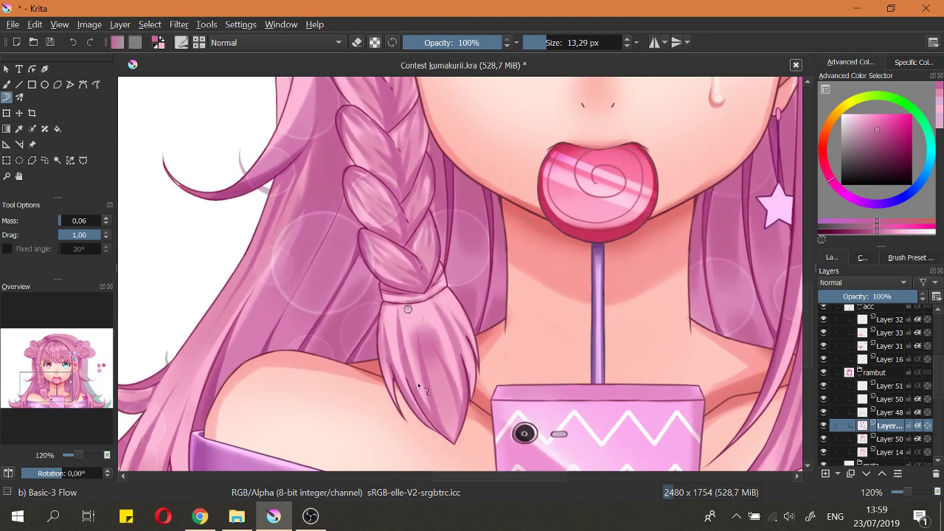
pyautogui.moveTo(405, 314)
pyautogui.mouseDown()
pyautogui.moveTo(418, 381)
pyautogui.moveTo(448, 353)
pyautogui.moveTo(400, 349)
pyautogui.mouseUp()
pyautogui.moveTo(447, 297); pyautogui.dragTo(472, 334)
pyautogui.scroll(-5, 420, 298)
pyautogui.press('2')
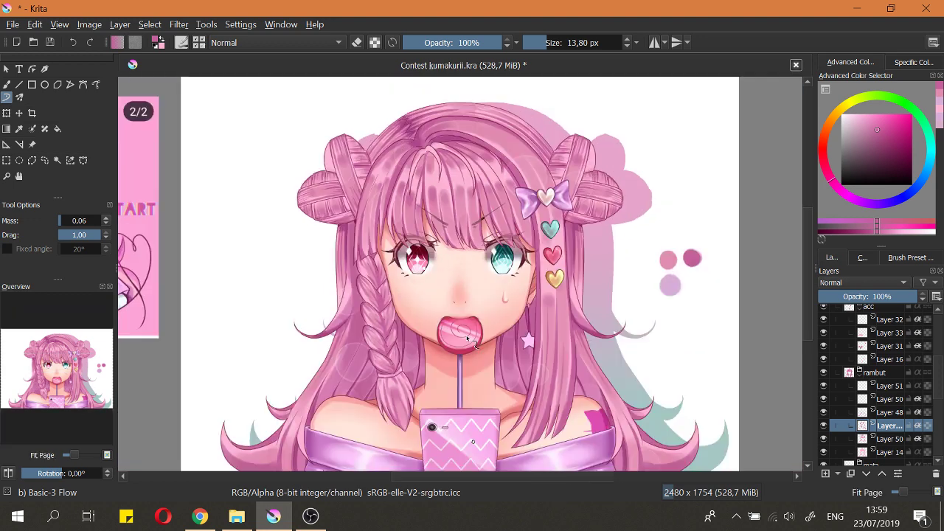
pyautogui.hotkey('ctrl', 's')
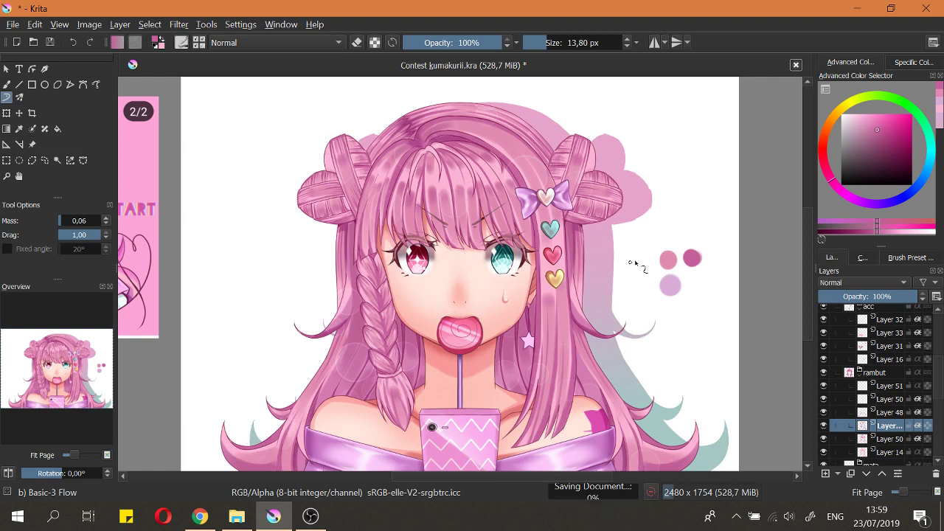
pyautogui.scroll(-2, 653, 258)
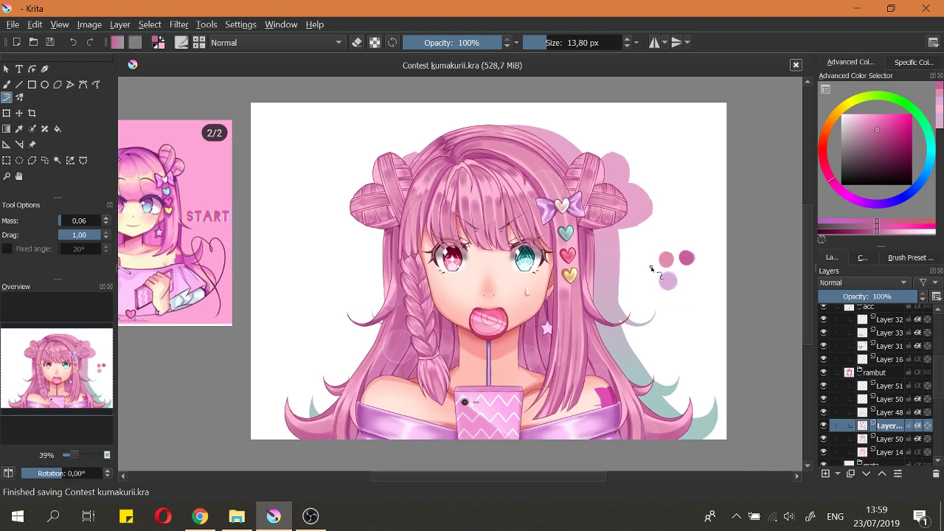
pyautogui.scroll(-1, 652, 273)
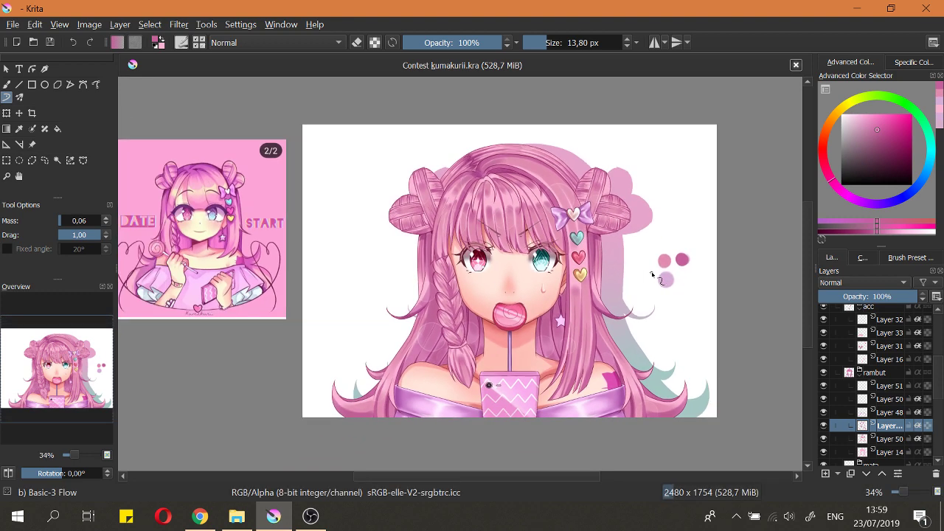
pyautogui.press('2')
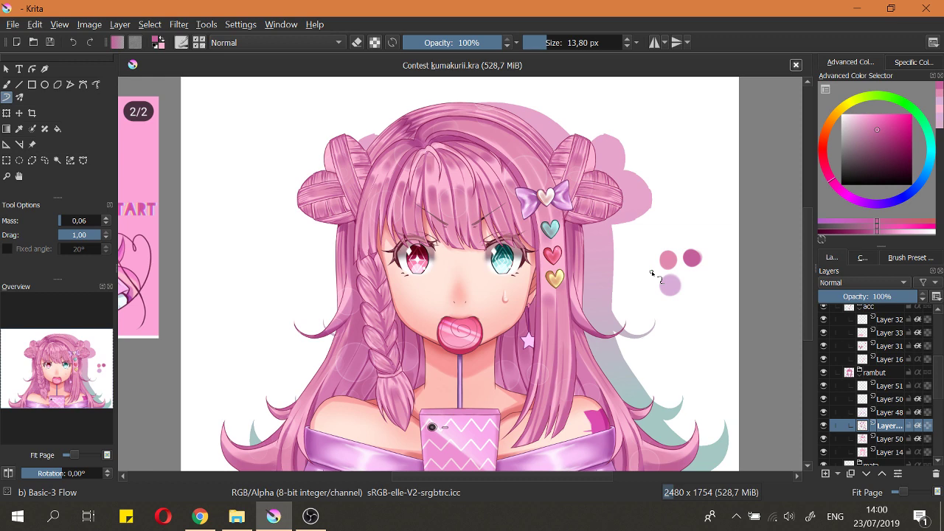
# Step: Paint a thin dark pink shadow along the braid's hair tie, reducing the brush to 7.82 px
pyautogui.scroll(5, 403, 316)
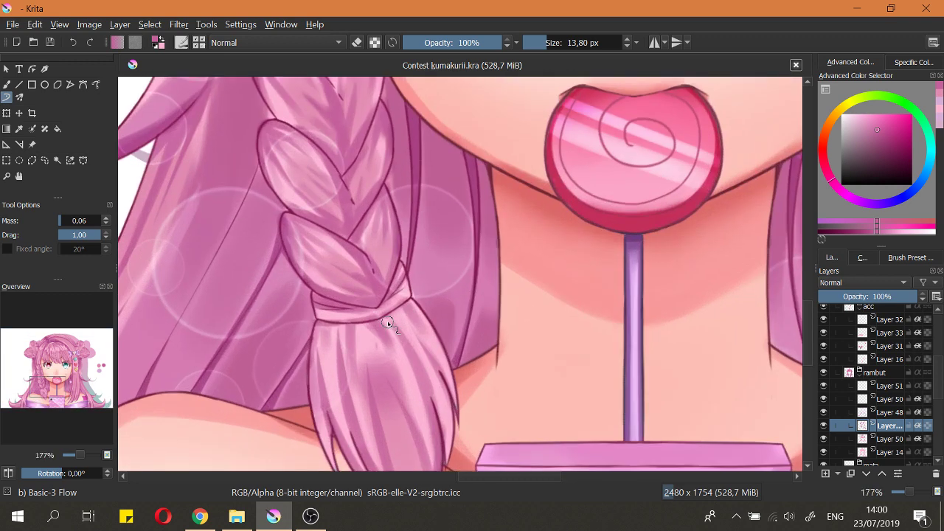
pyautogui.moveTo(377, 316)
pyautogui.mouseDown()
pyautogui.moveTo(405, 297)
pyautogui.moveTo(350, 322)
pyautogui.moveTo(392, 319)
pyautogui.moveTo(411, 299)
pyautogui.moveTo(345, 325)
pyautogui.moveTo(415, 295)
pyautogui.moveTo(334, 325)
pyautogui.moveTo(408, 304)
pyautogui.mouseUp()
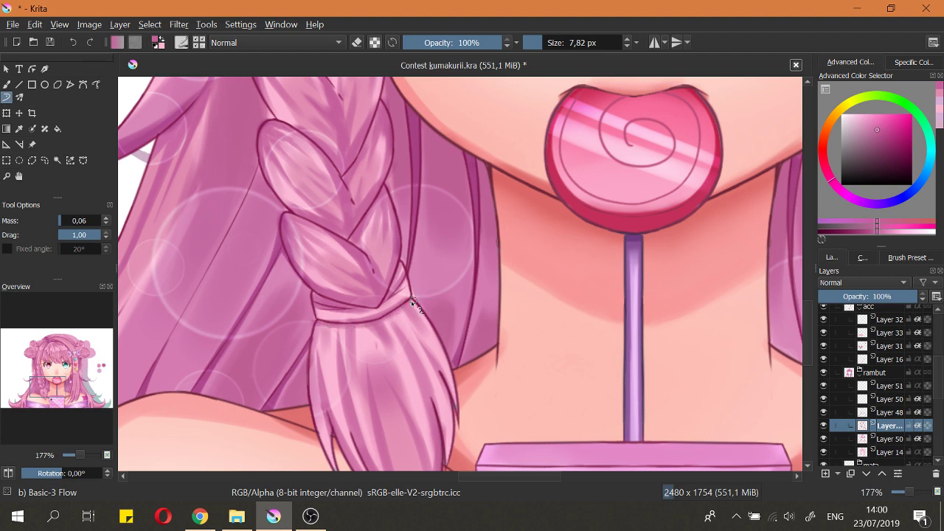
pyautogui.scroll(-4, 380, 330)
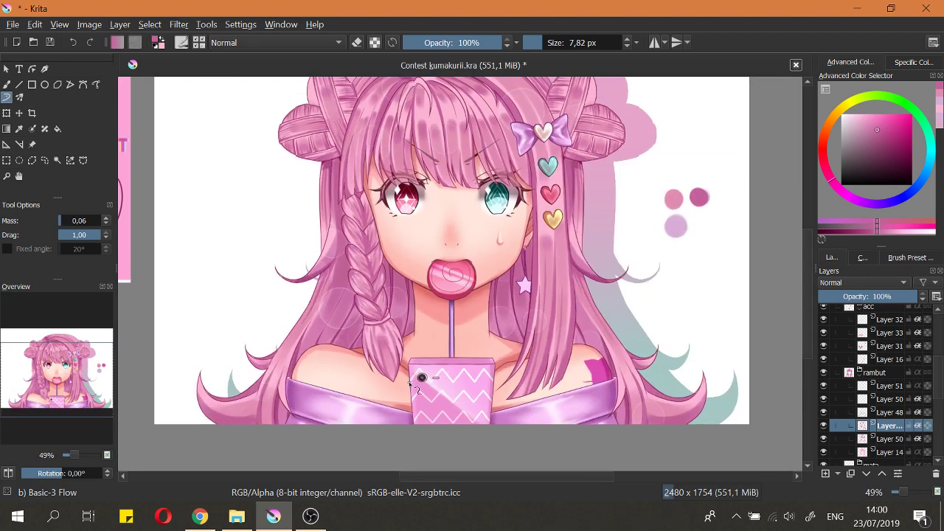
# Step: Refine the shading just below the hair tie with the eraser and brush at 12.27 px, and save the file
pyautogui.scroll(3, 380, 332)
pyautogui.press('e')
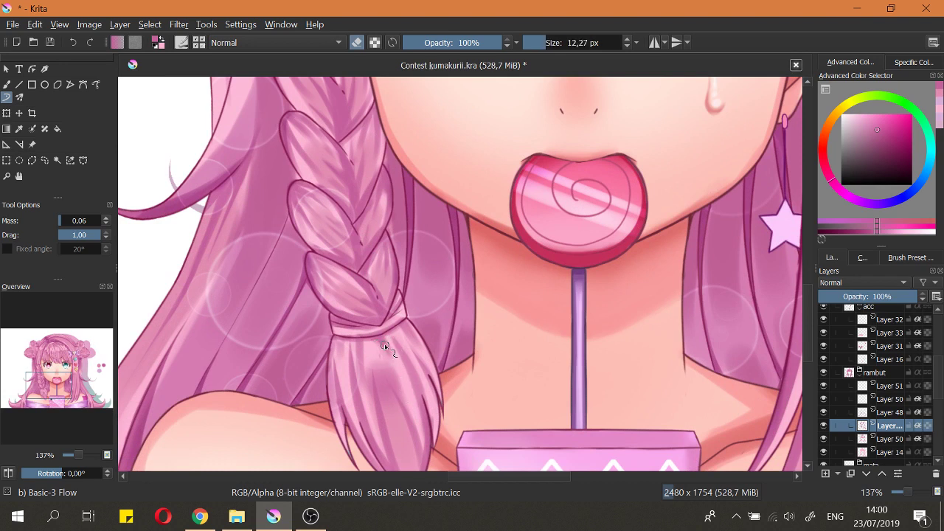
pyautogui.press('e')
pyautogui.scroll(-5, 381, 357)
pyautogui.scroll(4, 375, 374)
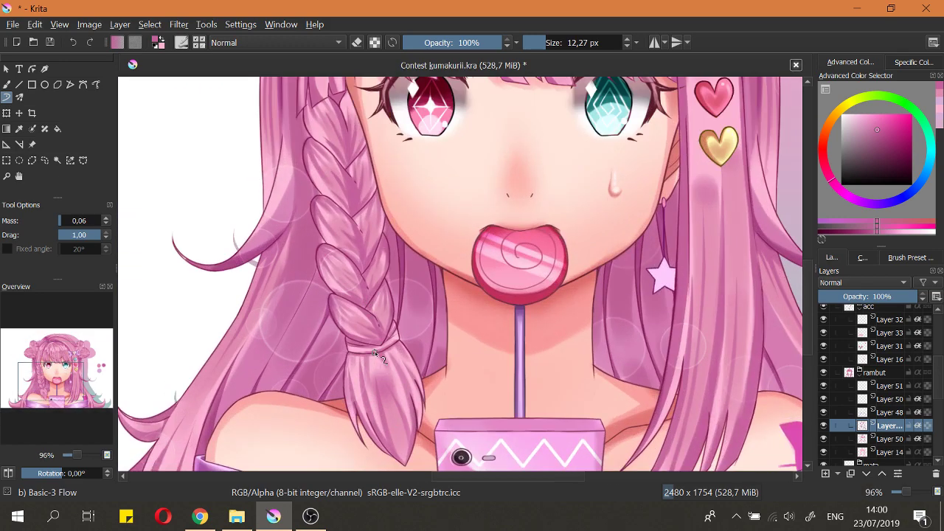
pyautogui.scroll(-5, 388, 404)
pyautogui.hotkey('ctrl', 's')
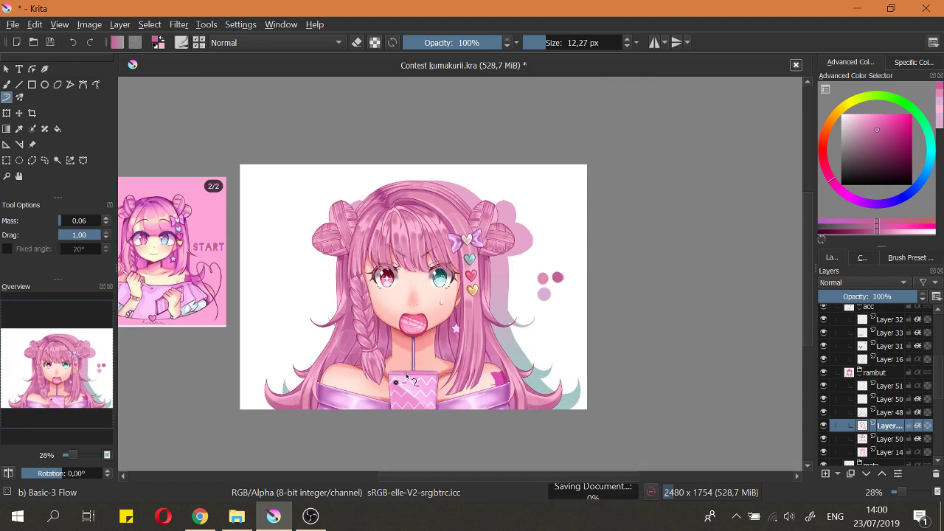
pyautogui.scroll(2, 393, 210)
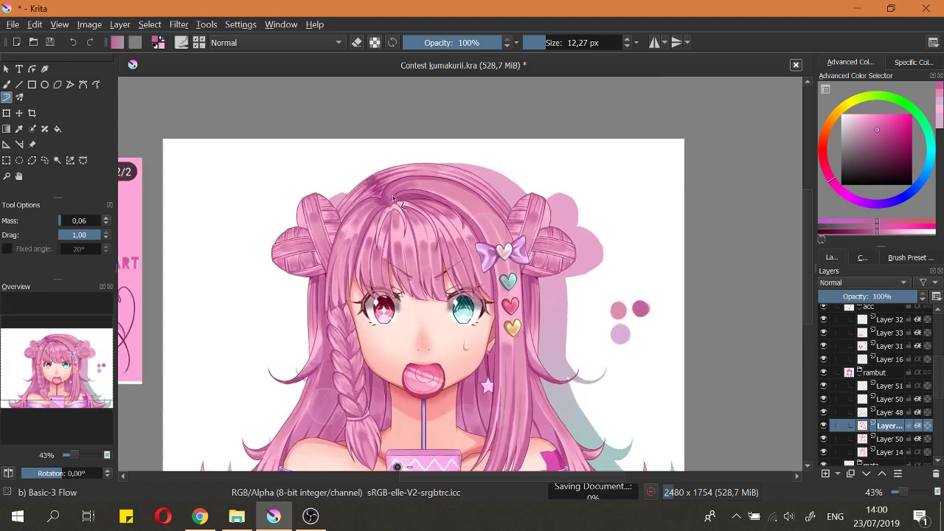
pyautogui.scroll(4, 399, 234)
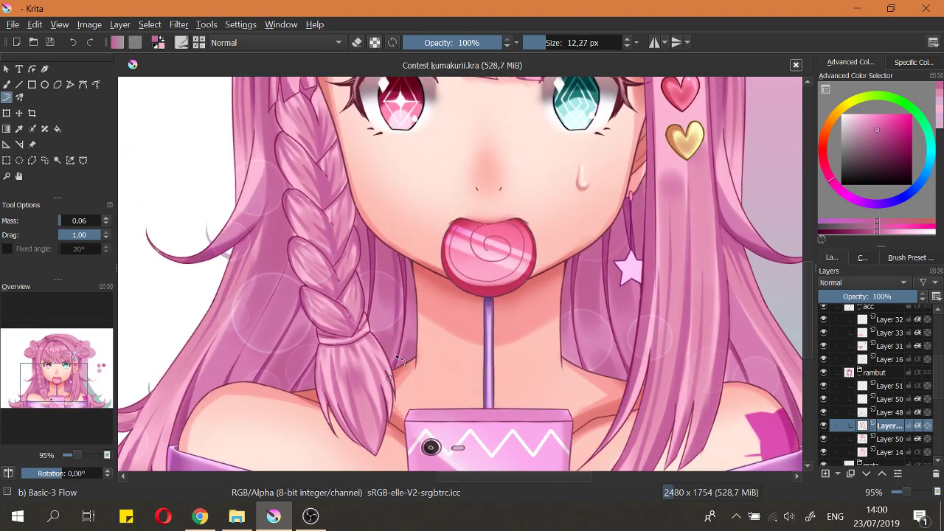
# Step: Paint a long dark pink strand in the back hair between the braid and the neck at 10.73 px
pyautogui.press('[')
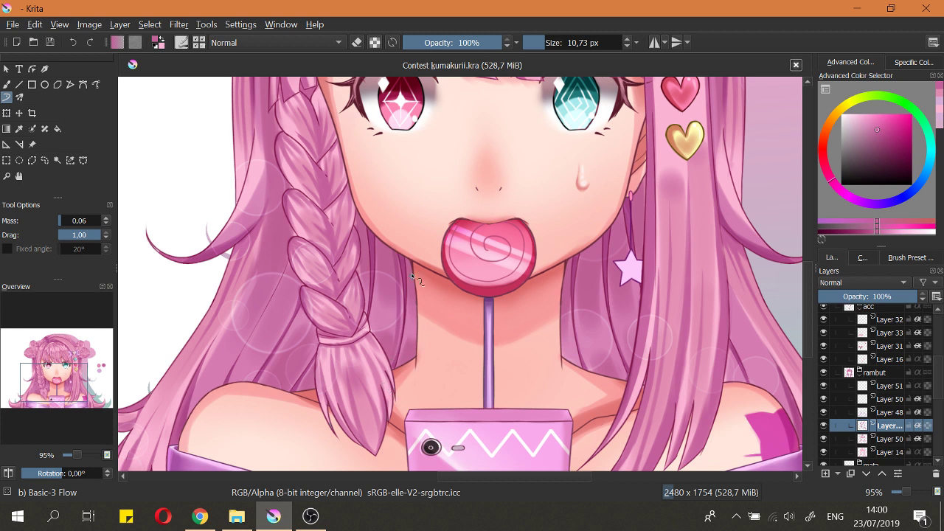
pyautogui.moveTo(416, 263); pyautogui.dragTo(411, 347)
pyautogui.hotkey('ctrl', 'z')
pyautogui.moveTo(416, 285); pyautogui.dragTo(408, 357)
pyautogui.hotkey('ctrl', 'z')
pyautogui.moveTo(410, 260); pyautogui.dragTo(409, 345)
pyautogui.hotkey('ctrl', 'z')
pyautogui.moveTo(410, 261); pyautogui.dragTo(406, 361)
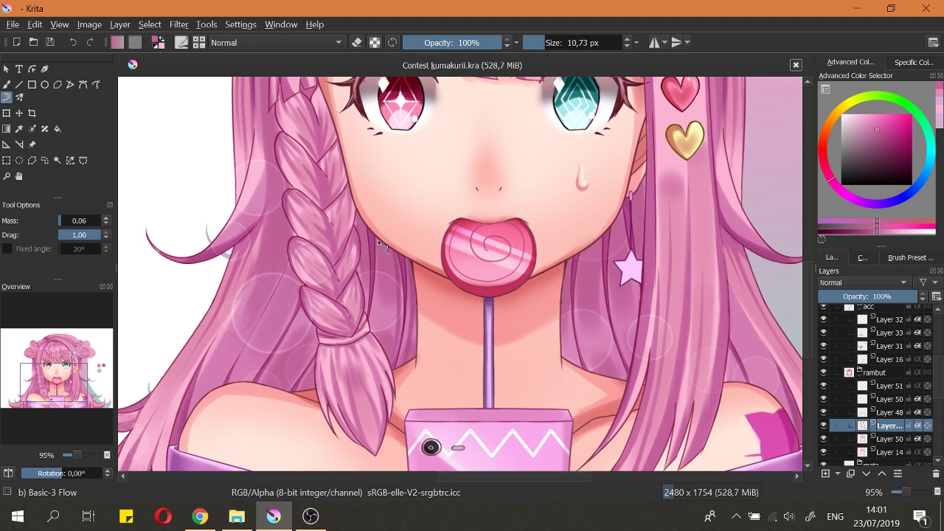
pyautogui.moveTo(377, 267); pyautogui.dragTo(380, 323)
pyautogui.hotkey('ctrl', 'z')
pyautogui.moveTo(385, 243); pyautogui.dragTo(388, 333)
pyautogui.hotkey('ctrl', 'z')
pyautogui.scroll(-3, 394, 304)
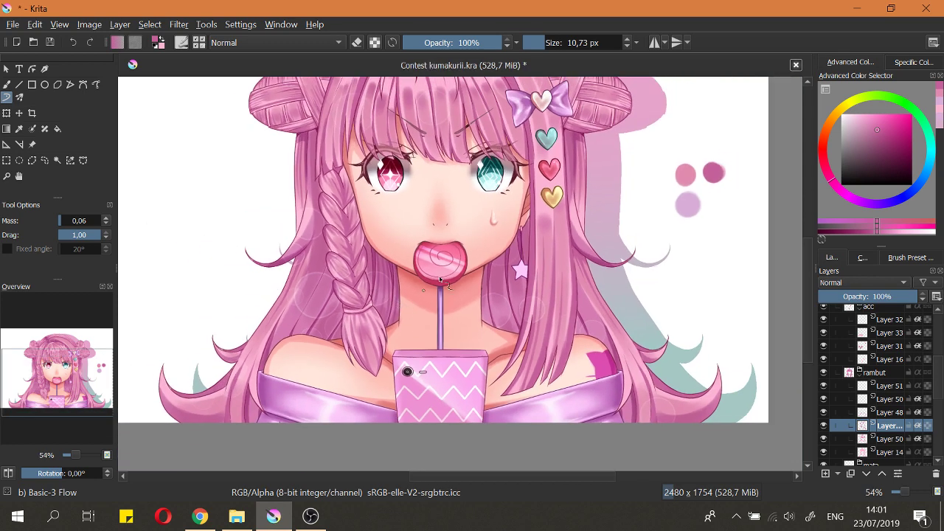
# Step: Try painting dark pink strands beside the neck with horizontal mirroring, and turn the mirroring off
pyautogui.click(654, 42)
pyautogui.scroll(3, 442, 272)
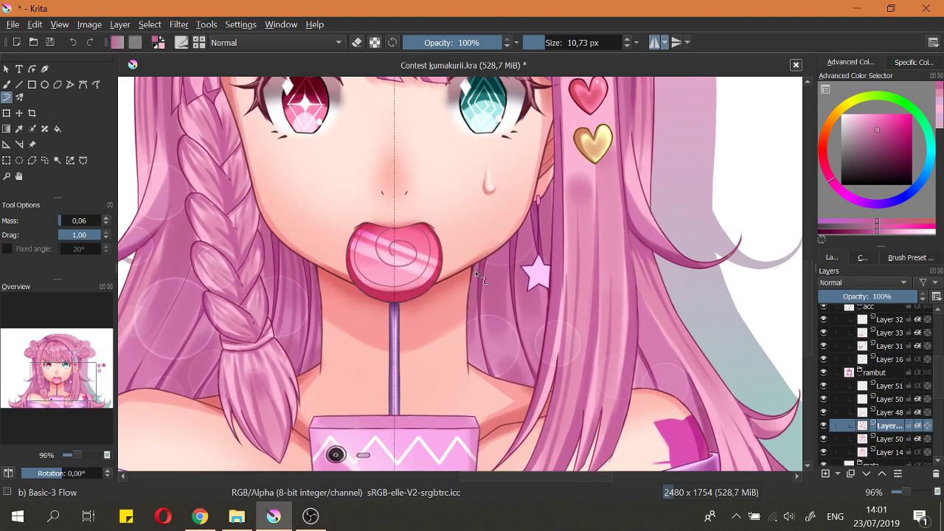
pyautogui.moveTo(475, 275); pyautogui.dragTo(470, 340)
pyautogui.moveTo(499, 244); pyautogui.dragTo(497, 369)
pyautogui.hotkey('ctrl', 'z')
pyautogui.click(654, 42)
pyautogui.moveTo(477, 266); pyautogui.dragTo(471, 365)
pyautogui.hotkey('ctrl', 'z')
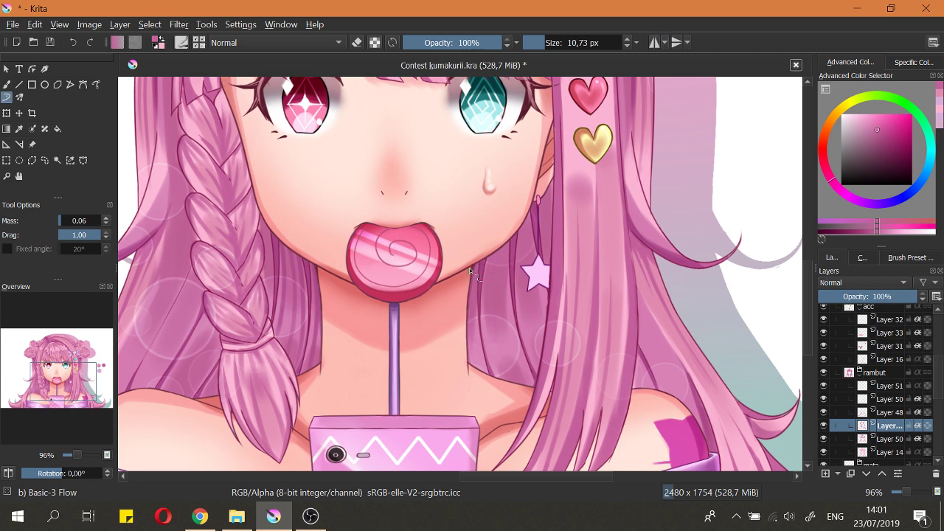
# Step: Paint dark pink strands down through the back hair between the neck and the star earring
pyautogui.moveTo(473, 269); pyautogui.dragTo(474, 388)
pyautogui.moveTo(488, 257); pyautogui.dragTo(498, 377)
pyautogui.moveTo(495, 254); pyautogui.dragTo(520, 381)
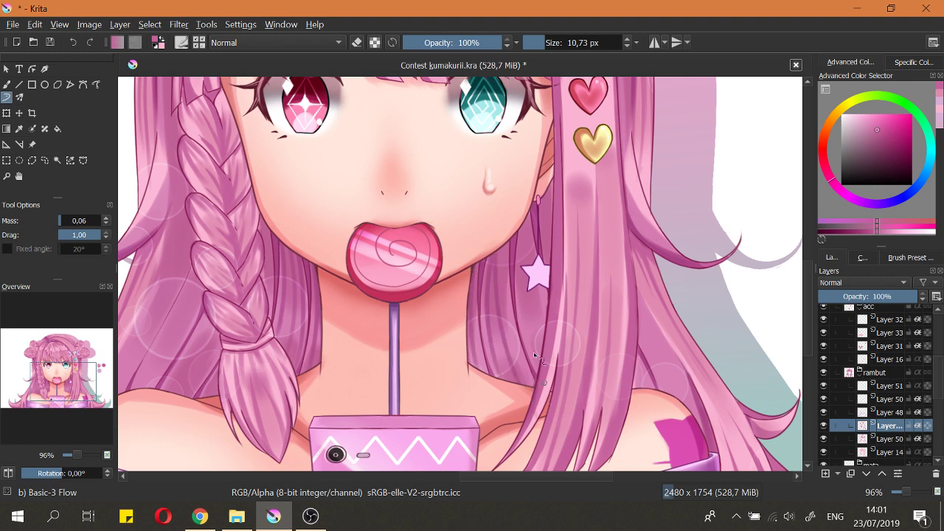
pyautogui.moveTo(497, 252); pyautogui.dragTo(532, 389)
pyautogui.moveTo(505, 246); pyautogui.dragTo(521, 359)
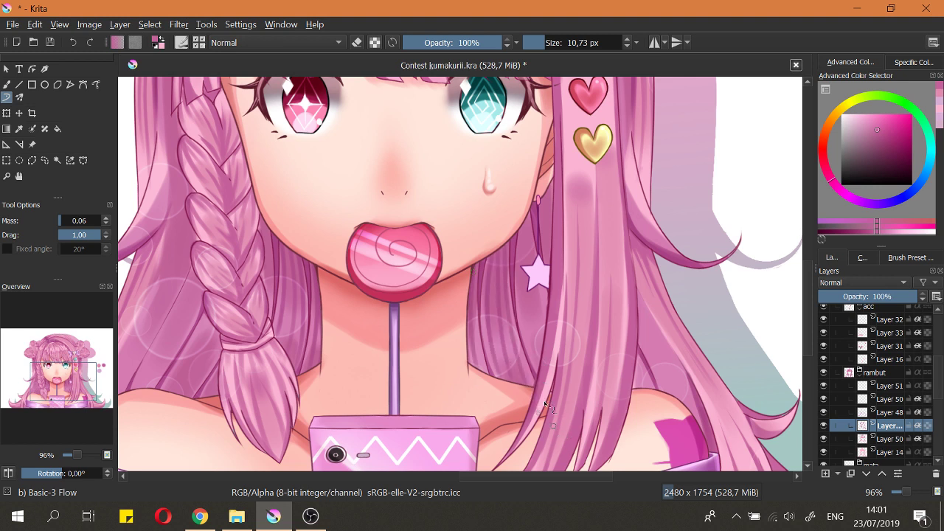
pyautogui.moveTo(519, 228); pyautogui.dragTo(539, 362)
pyautogui.moveTo(522, 219); pyautogui.dragTo(545, 340)
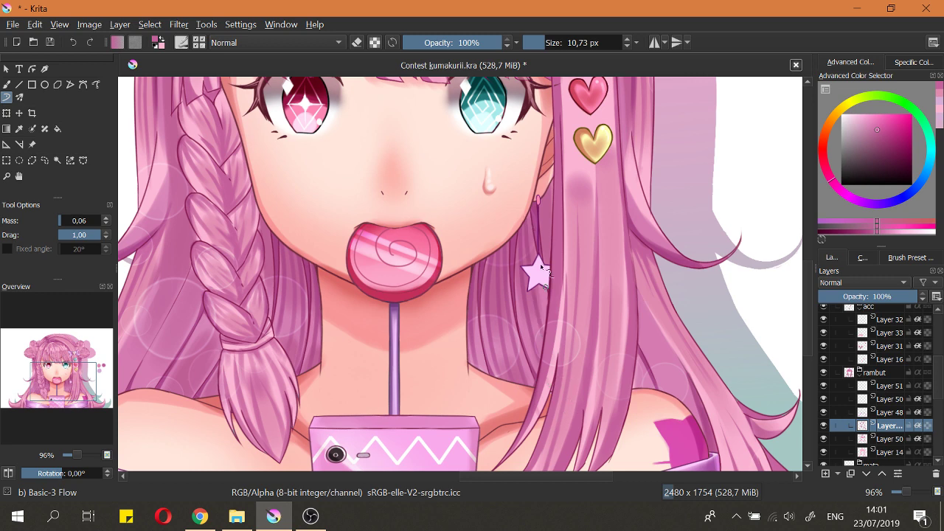
pyautogui.scroll(-3, 506, 259)
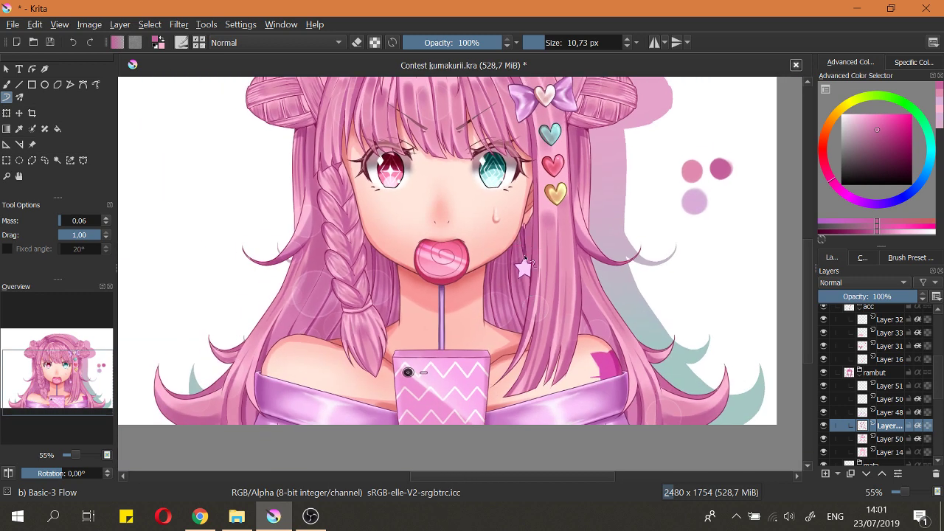
pyautogui.scroll(3, 519, 255)
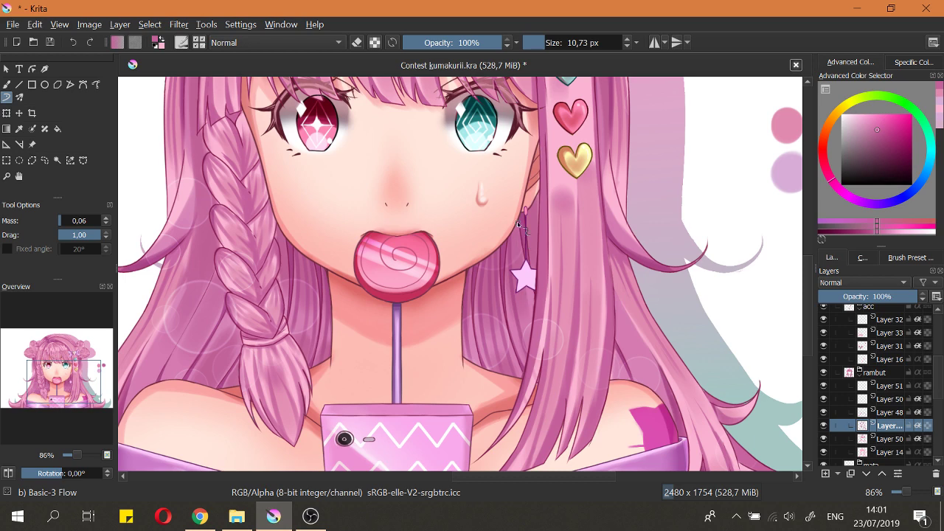
pyautogui.moveTo(519, 225); pyautogui.dragTo(539, 337)
pyautogui.scroll(-3, 532, 317)
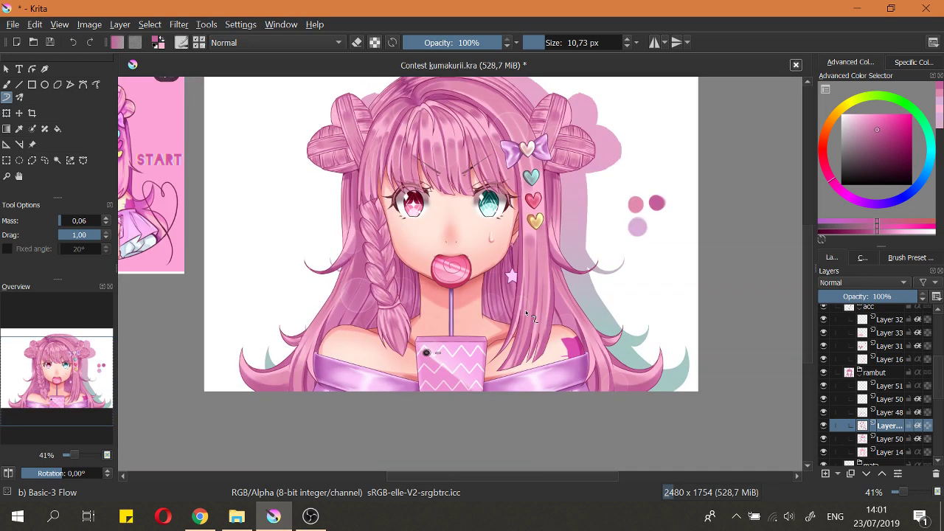
# Step: Add a short dark pink stroke in the hair along the outer side of the braid's lower end
pyautogui.press('2')
pyautogui.scroll(3, 409, 397)
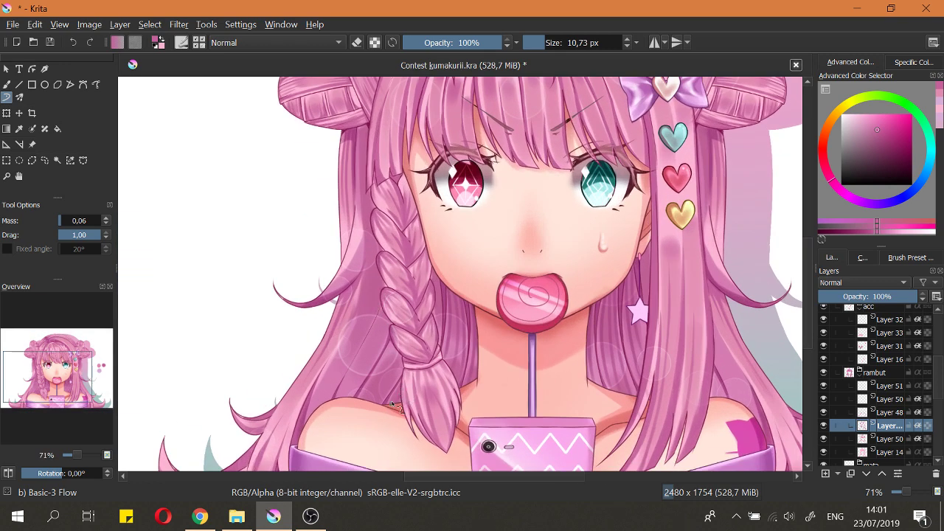
pyautogui.scroll(2, 395, 405)
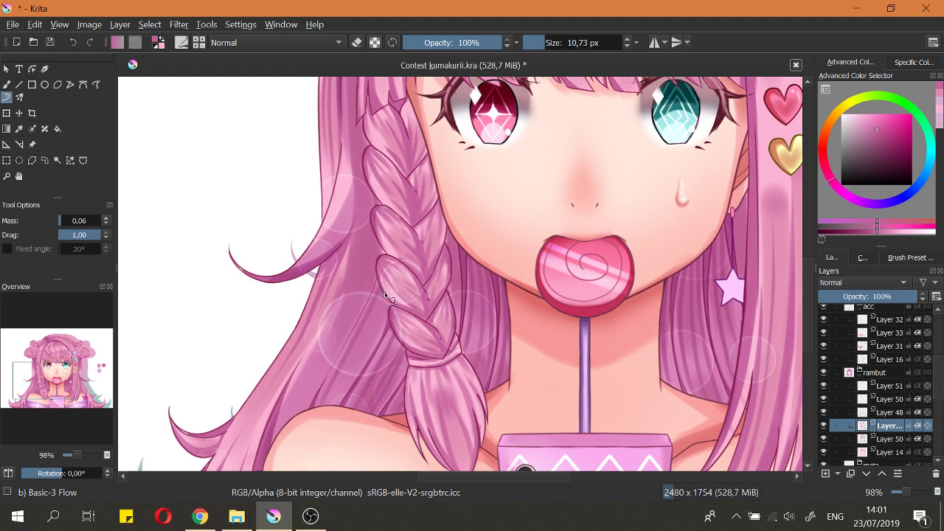
pyautogui.moveTo(382, 321); pyautogui.dragTo(321, 462)
pyautogui.hotkey('ctrl', 'z')
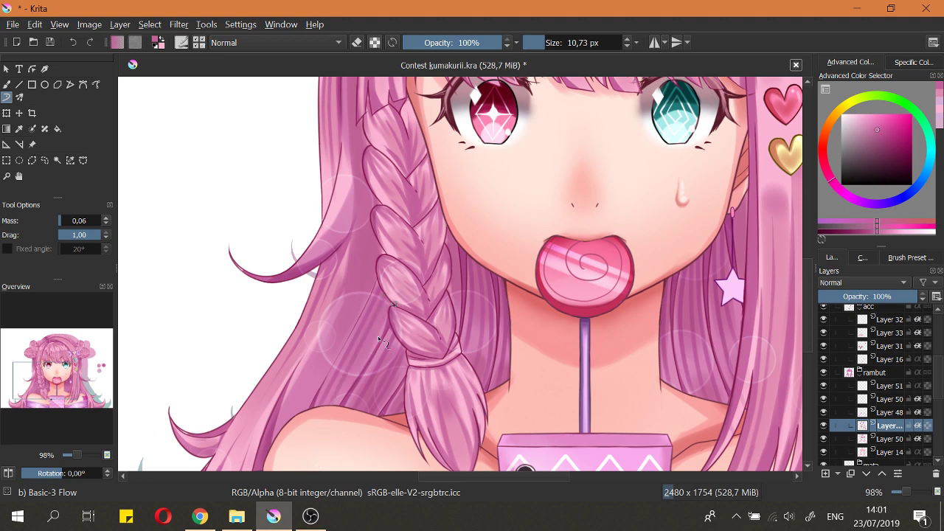
pyautogui.moveTo(386, 319)
pyautogui.mouseDown()
pyautogui.moveTo(312, 470)
pyautogui.moveTo(388, 334)
pyautogui.mouseUp()
pyautogui.press('2')
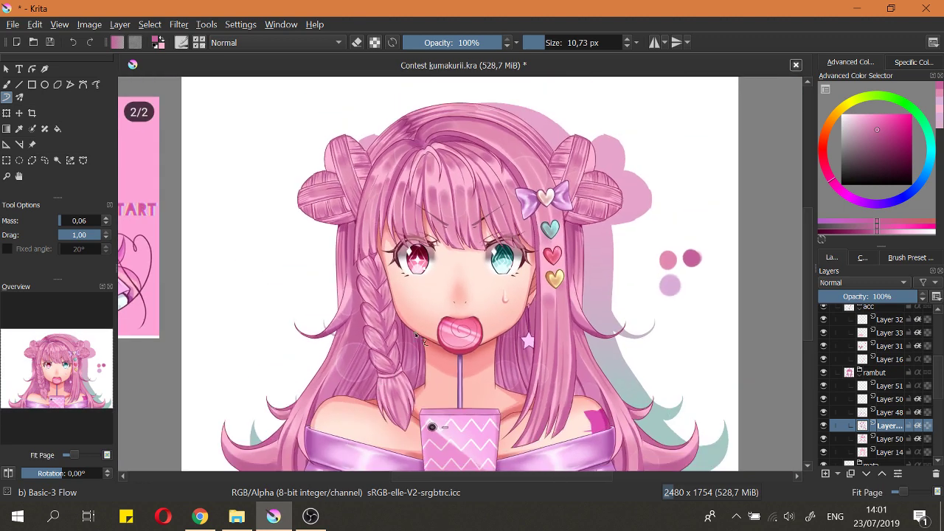
# Step: Paint dark pink strands along the crown from the hair parting toward the bow, working on a rotated canvas
pyautogui.moveTo(475, 284); pyautogui.dragTo(466, 325)
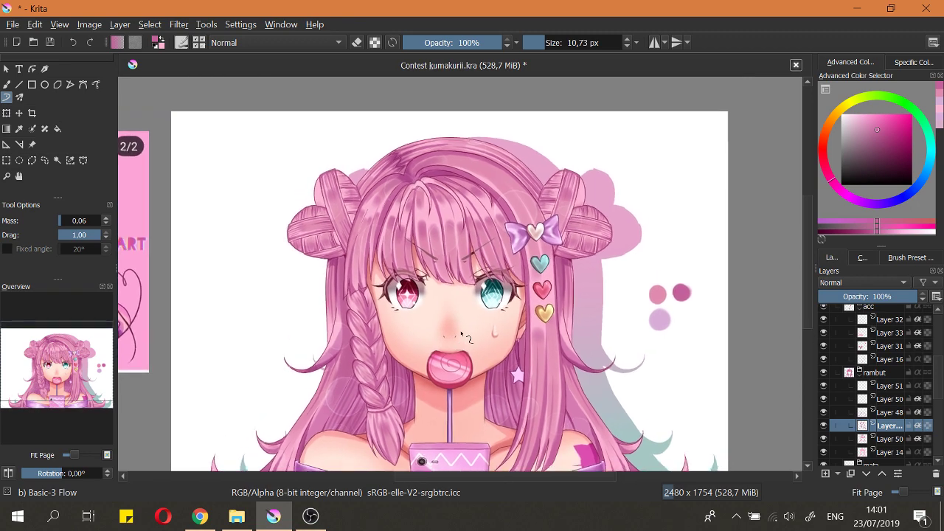
pyautogui.moveTo(451, 202); pyautogui.dragTo(520, 182)
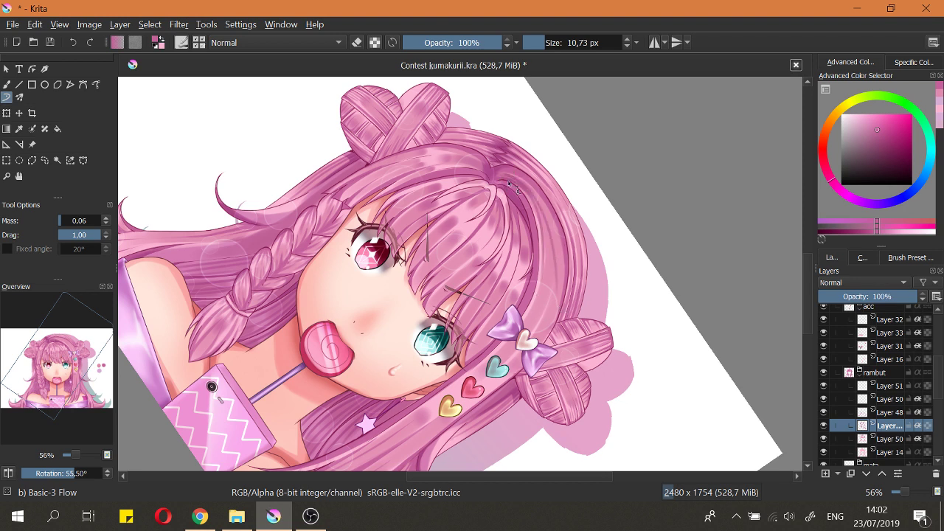
pyautogui.moveTo(500, 176)
pyautogui.mouseDown()
pyautogui.moveTo(550, 217)
pyautogui.moveTo(562, 316)
pyautogui.mouseUp()
pyautogui.hotkey('ctrl', 'z')
pyautogui.moveTo(516, 177); pyautogui.dragTo(546, 319)
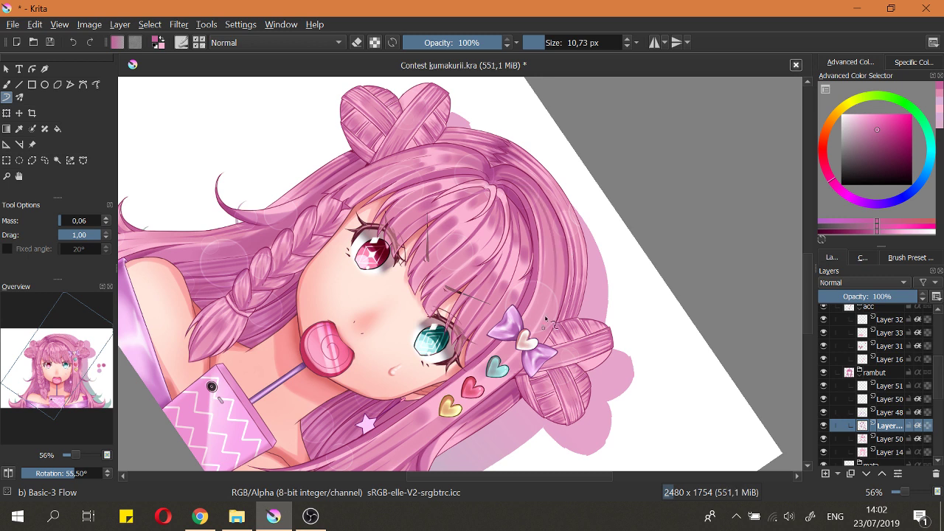
pyautogui.press('e')
pyautogui.press('e')
pyautogui.moveTo(559, 255); pyautogui.dragTo(557, 305)
pyautogui.moveTo(559, 264); pyautogui.dragTo(551, 305)
pyautogui.press('e')
pyautogui.press('e')
pyautogui.press('5')
pyautogui.scroll(-1, 542, 220)
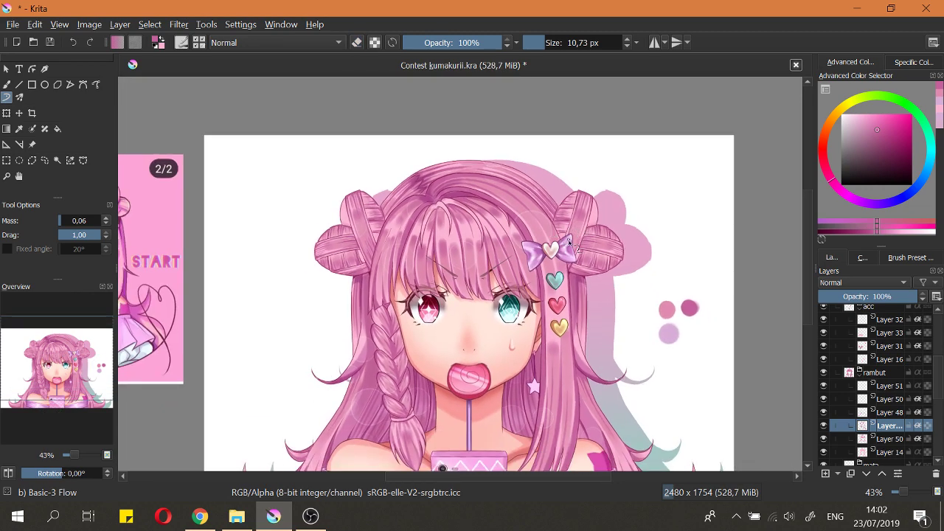
# Step: Paint long curved dark pink strands above the bangs from near the bow to the parting, then straighten the canvas
pyautogui.moveTo(573, 258); pyautogui.dragTo(422, 173)
pyautogui.scroll(2, 396, 191)
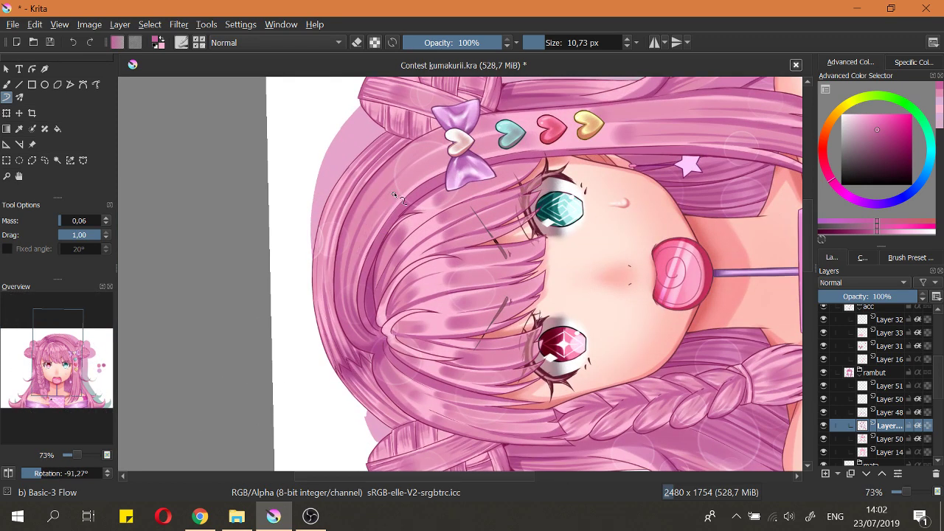
pyautogui.moveTo(395, 195); pyautogui.dragTo(376, 372)
pyautogui.hotkey('ctrl', 'z')
pyautogui.moveTo(396, 198)
pyautogui.mouseDown()
pyautogui.moveTo(365, 228)
pyautogui.moveTo(376, 375)
pyautogui.mouseUp()
pyautogui.moveTo(377, 191); pyautogui.dragTo(376, 380)
pyautogui.hotkey('ctrl', 'z')
pyautogui.moveTo(376, 192); pyautogui.dragTo(372, 383)
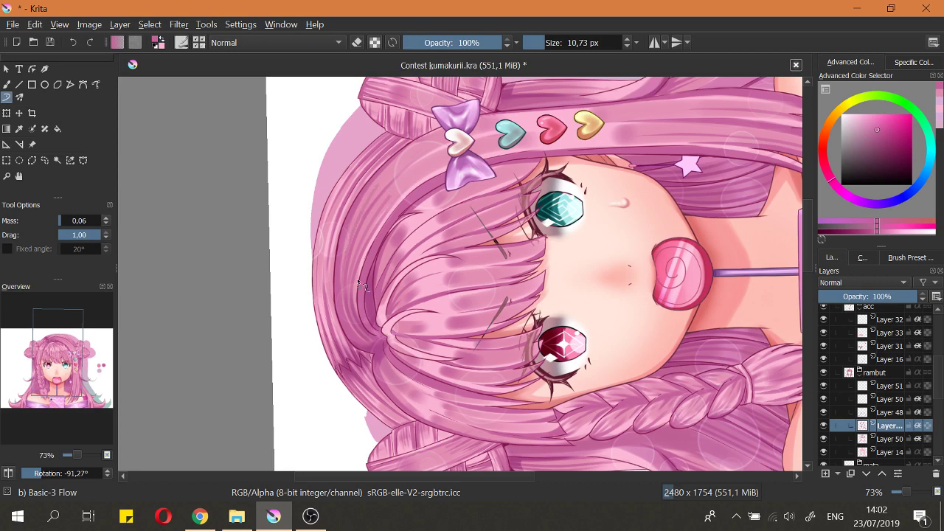
pyautogui.moveTo(359, 282); pyautogui.dragTo(380, 314)
pyautogui.press('5')
# Step: Examine the hair shading across the whole portrait beside the reference picture, at different zoom levels and angles
pyautogui.moveTo(512, 152); pyautogui.dragTo(527, 103)
pyautogui.moveTo(600, 175); pyautogui.dragTo(617, 263)
pyautogui.moveTo(566, 190); pyautogui.dragTo(594, 243)
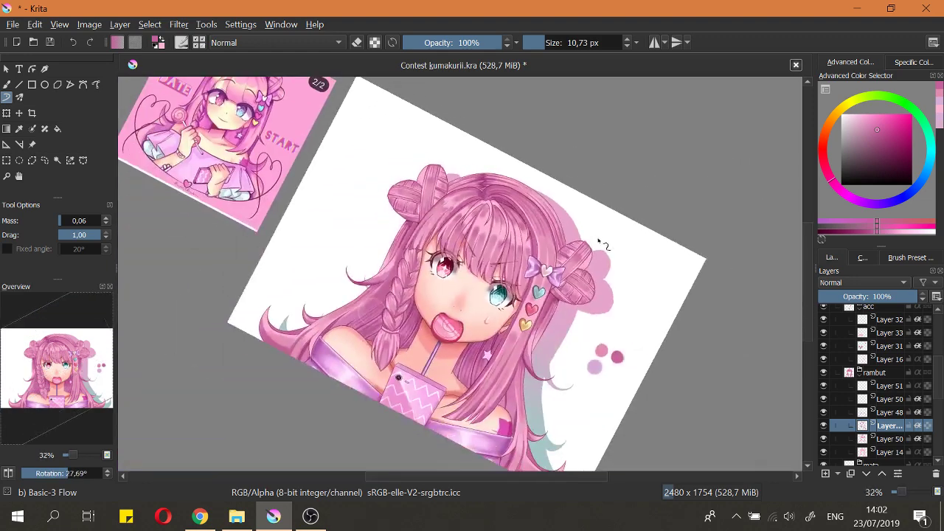
pyautogui.press('5')
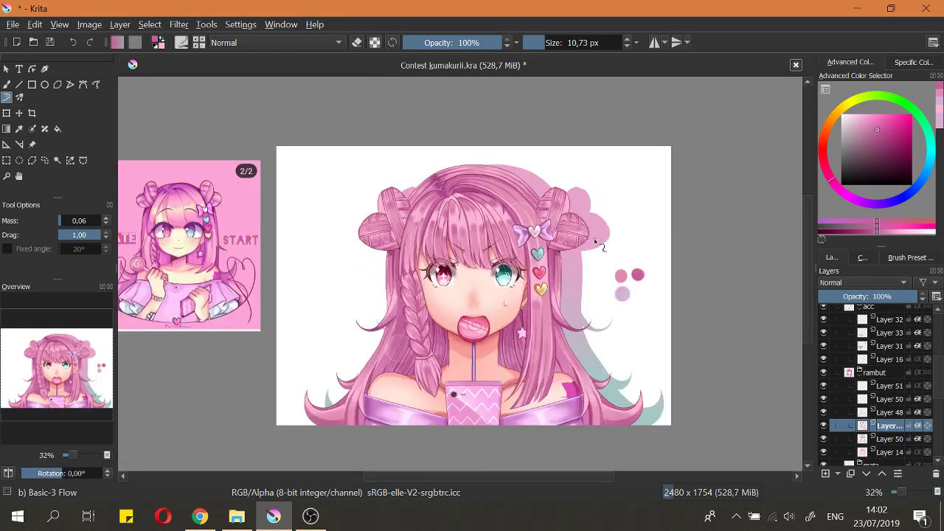
pyautogui.moveTo(497, 237); pyautogui.dragTo(520, 303)
pyautogui.moveTo(509, 260); pyautogui.dragTo(493, 227)
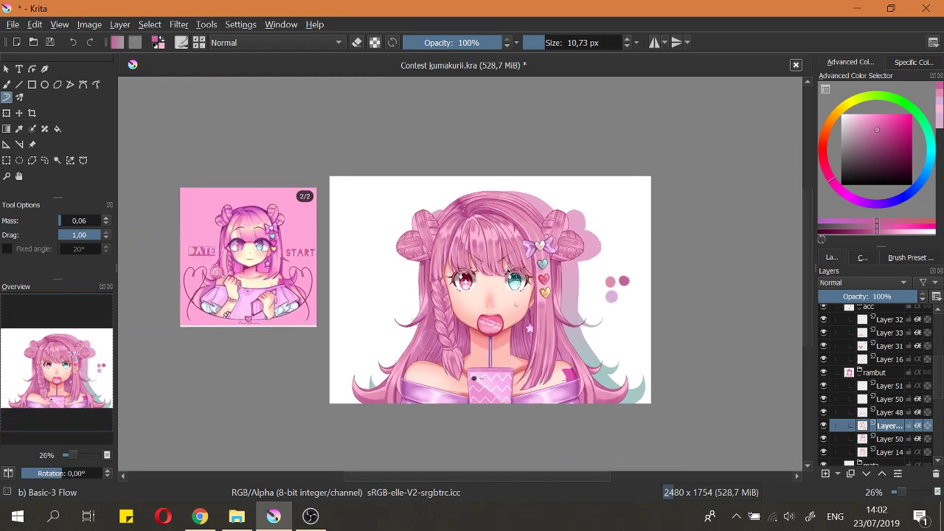
pyautogui.moveTo(503, 279); pyautogui.dragTo(507, 253)
pyautogui.moveTo(482, 291); pyautogui.dragTo(491, 207)
pyautogui.moveTo(375, 291); pyautogui.dragTo(379, 275)
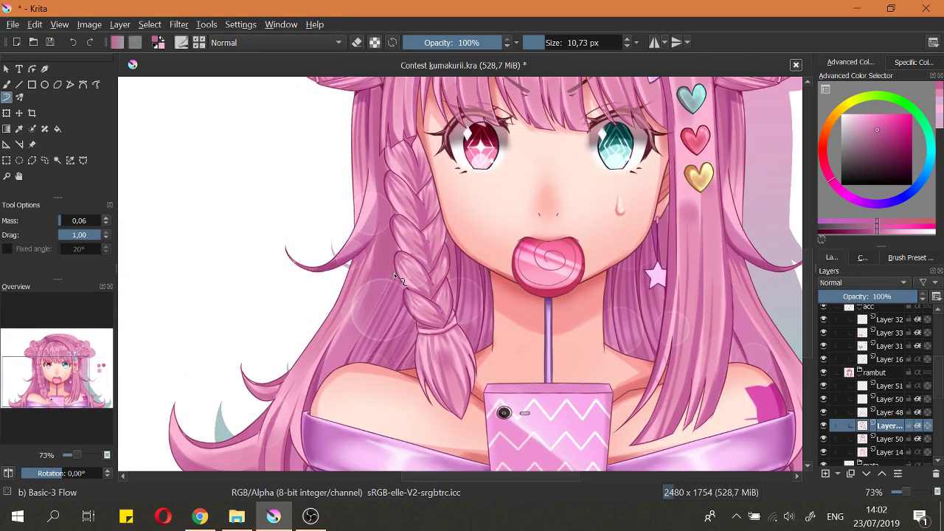
pyautogui.scroll(-3, 399, 279)
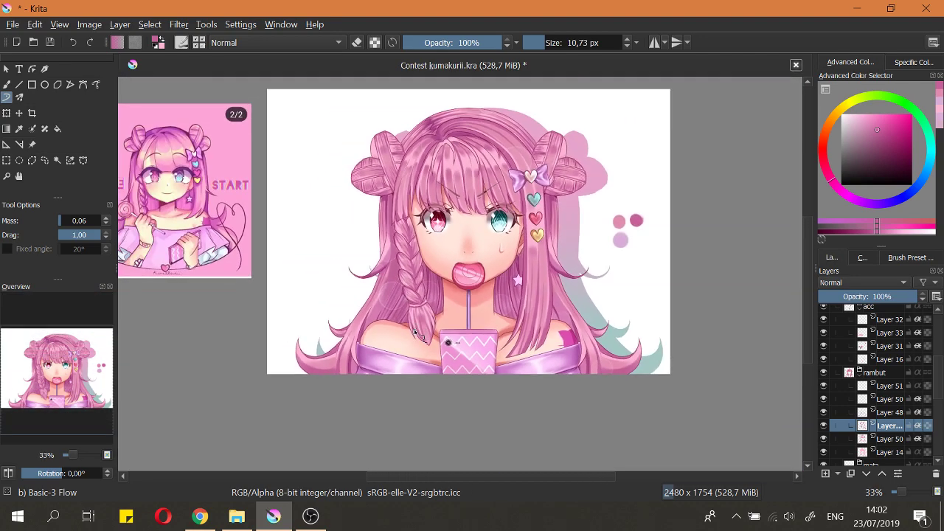
pyautogui.scroll(3, 415, 334)
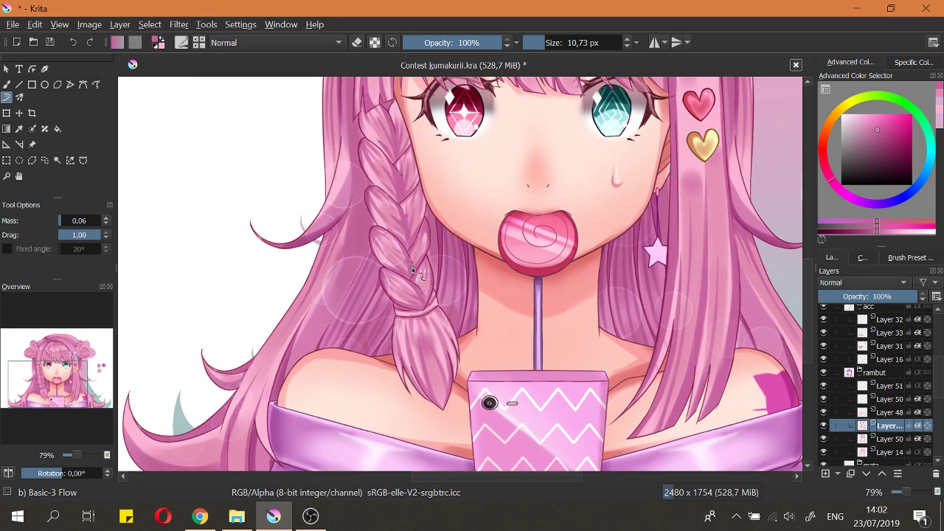
pyautogui.moveTo(411, 270); pyautogui.dragTo(437, 304)
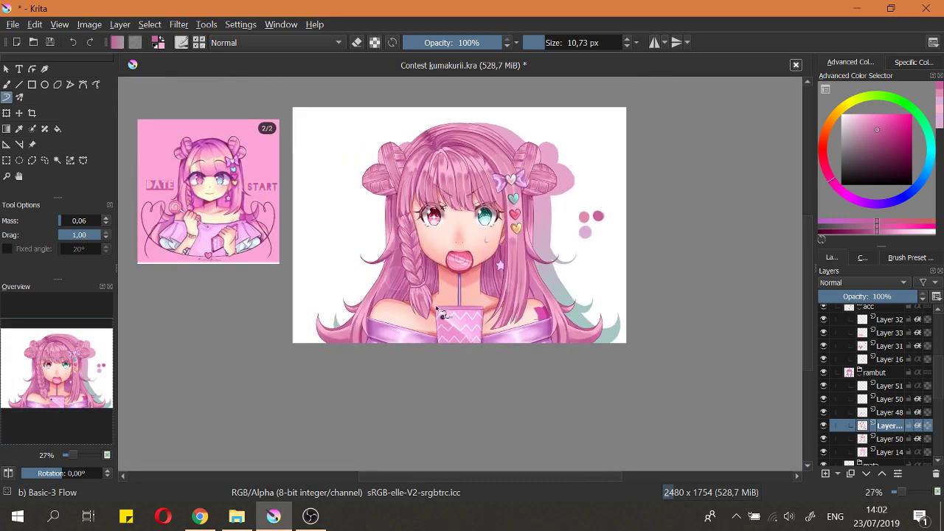
pyautogui.press('2')
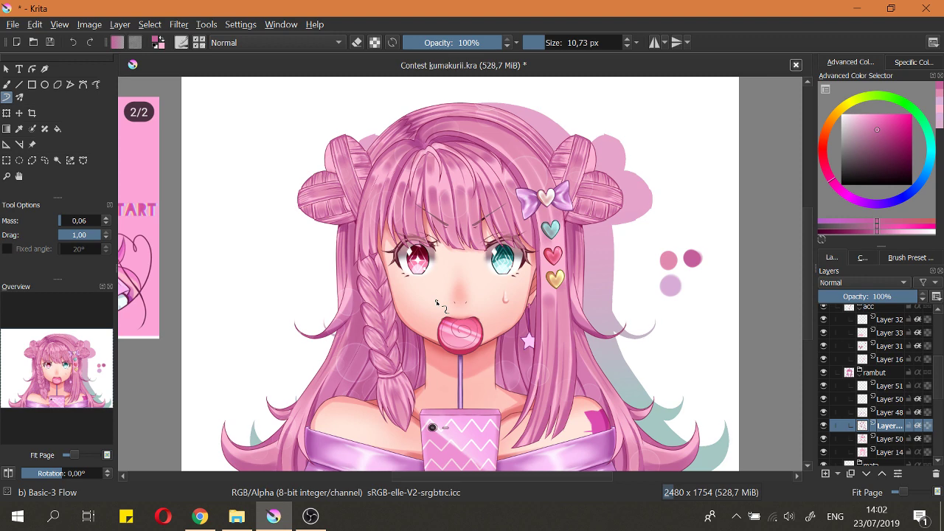
# Step: Try erasing and repainting strands in the back hair between the braid and the neck at up to 15.48 px
pyautogui.scroll(3, 405, 313)
pyautogui.press('e')
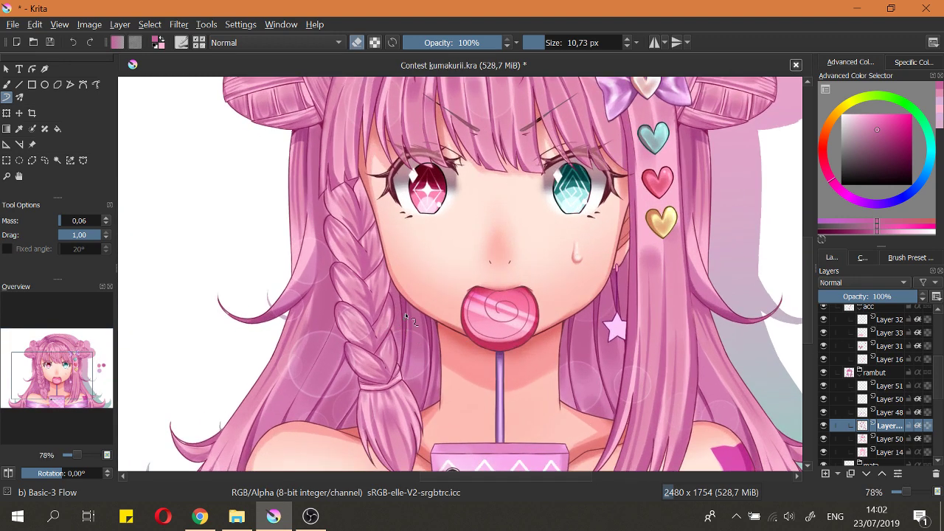
pyautogui.moveTo(407, 321); pyautogui.dragTo(405, 402)
pyautogui.hotkey('ctrl', 'z')
pyautogui.moveTo(411, 301)
pyautogui.mouseDown()
pyautogui.moveTo(426, 374)
pyautogui.moveTo(416, 400)
pyautogui.mouseUp()
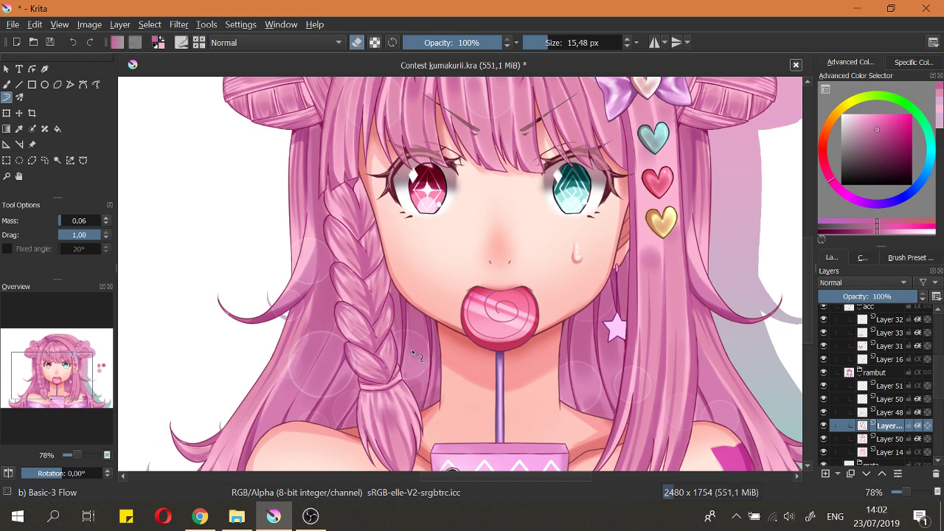
pyautogui.press('e')
pyautogui.moveTo(416, 306)
pyautogui.mouseDown()
pyautogui.moveTo(432, 387)
pyautogui.moveTo(419, 437)
pyautogui.mouseUp()
pyautogui.hotkey('ctrl', 'z')
# Step: Paint thin dark pink strands in the hair beside the braid's inner edge, reducing the brush to 10.76 px
pyautogui.press('[')
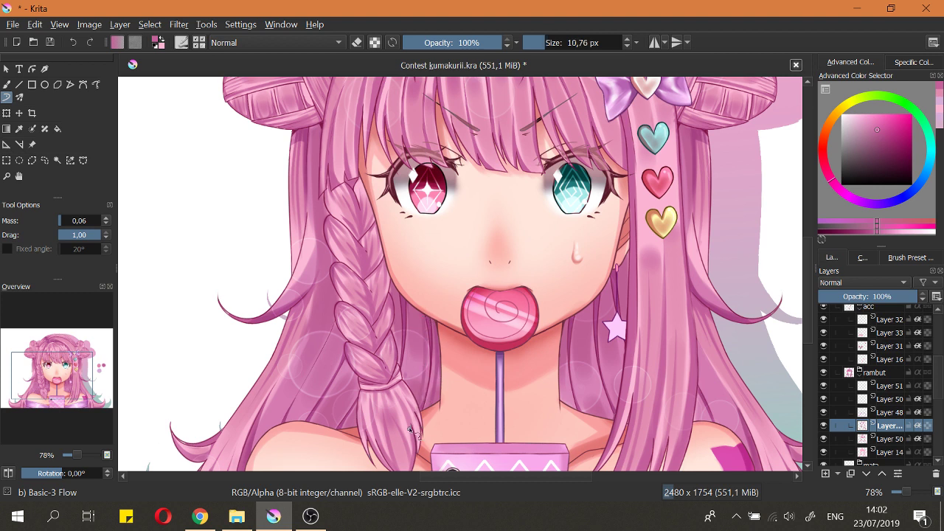
pyautogui.hotkey('ctrl', 'z')
pyautogui.moveTo(423, 315)
pyautogui.mouseDown()
pyautogui.moveTo(416, 424)
pyautogui.moveTo(416, 416)
pyautogui.mouseUp()
pyautogui.hotkey('ctrl', 'z')
pyautogui.hotkey('ctrl', 'z')
pyautogui.moveTo(422, 315); pyautogui.dragTo(419, 403)
pyautogui.scroll(2, 410, 346)
pyautogui.moveTo(404, 288); pyautogui.dragTo(407, 402)
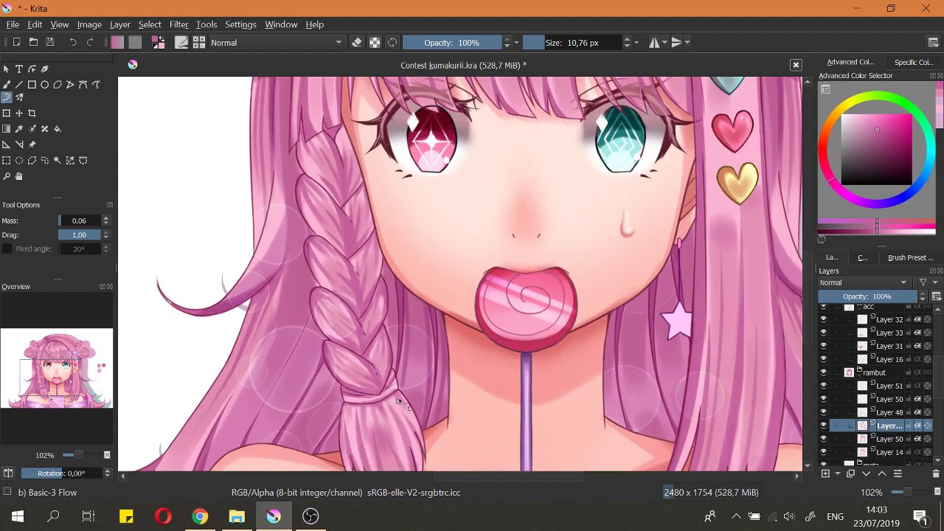
# Step: Add a long dark pink strand from the jaw down through the hair between the neck and the star earring
pyautogui.scroll(-2, 392, 299)
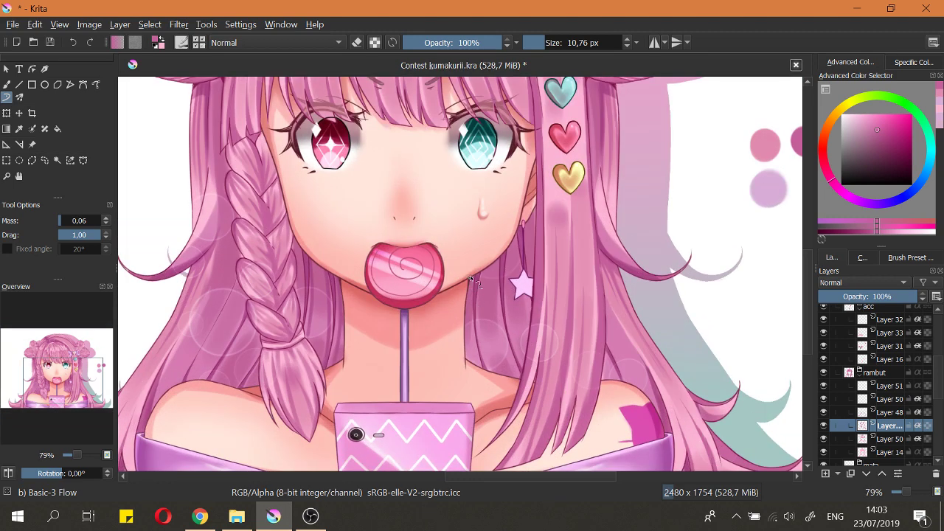
pyautogui.moveTo(469, 278); pyautogui.dragTo(494, 392)
pyautogui.scroll(-3, 459, 300)
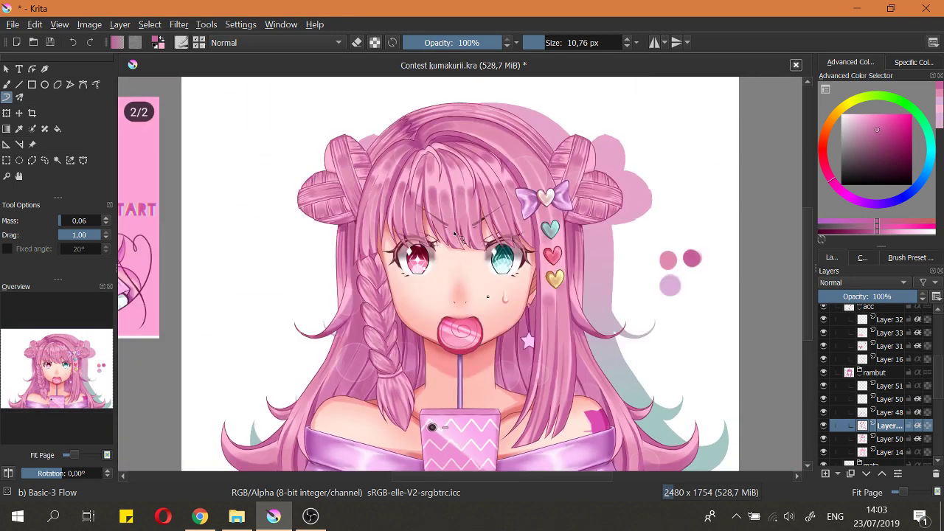
# Step: Undo the last strand and repaint thin dark pink strands in the hair around the star earring
pyautogui.scroll(-2, 490, 237)
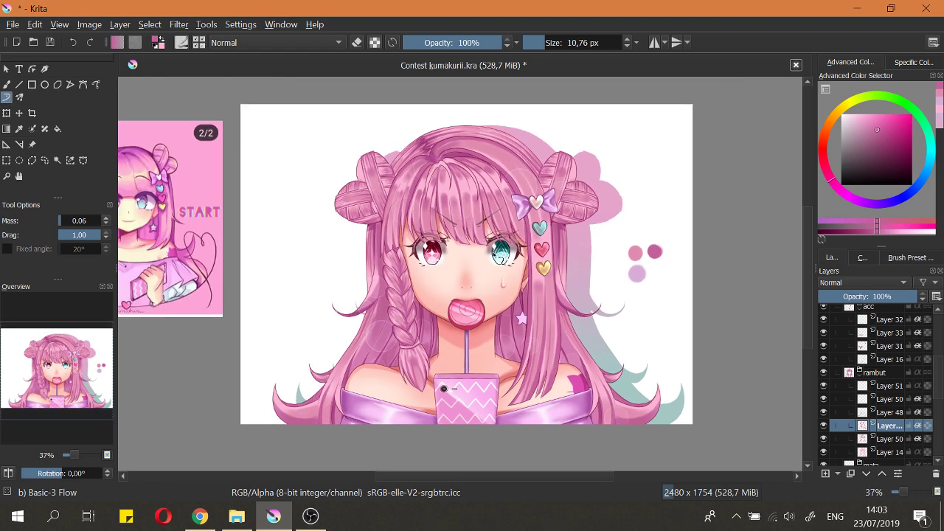
pyautogui.scroll(2, 524, 303)
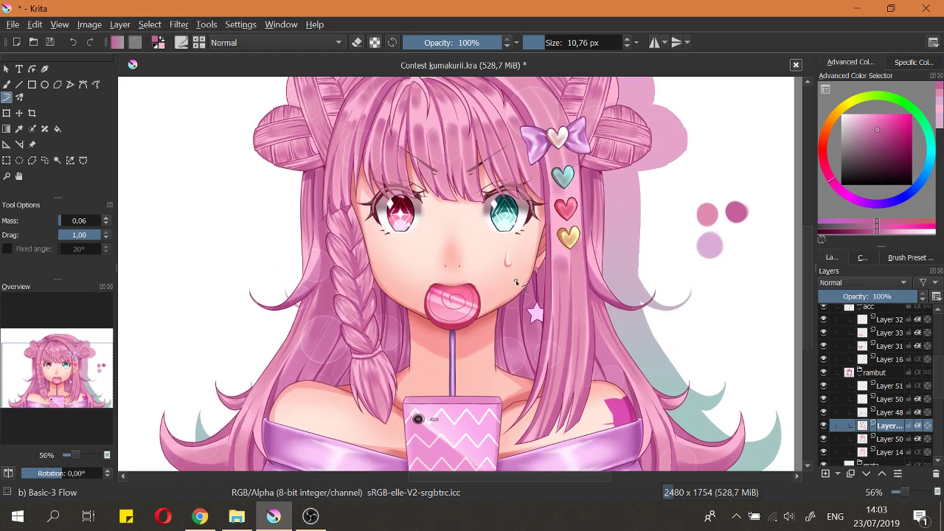
pyautogui.scroll(1, 505, 320)
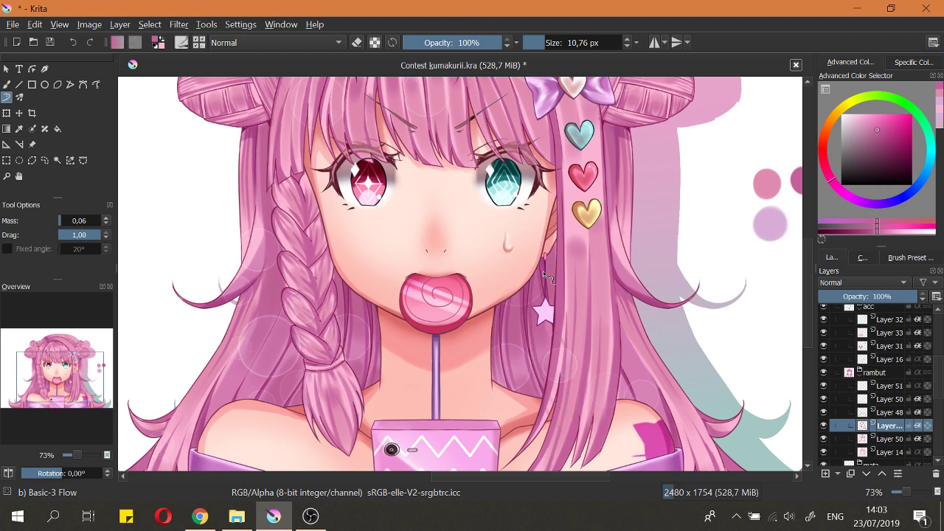
pyautogui.hotkey('ctrl', 'z')
pyautogui.moveTo(554, 308); pyautogui.dragTo(568, 329)
pyautogui.hotkey('ctrl', 'z')
pyautogui.moveTo(550, 257)
pyautogui.mouseDown()
pyautogui.moveTo(558, 335)
pyautogui.moveTo(567, 321)
pyautogui.mouseUp()
pyautogui.moveTo(615, 404)
pyautogui.mouseDown()
pyautogui.moveTo(594, 356)
pyautogui.moveTo(611, 363)
pyautogui.mouseUp()
pyautogui.moveTo(598, 323); pyautogui.dragTo(636, 394)
pyautogui.moveTo(565, 316); pyautogui.dragTo(578, 348)
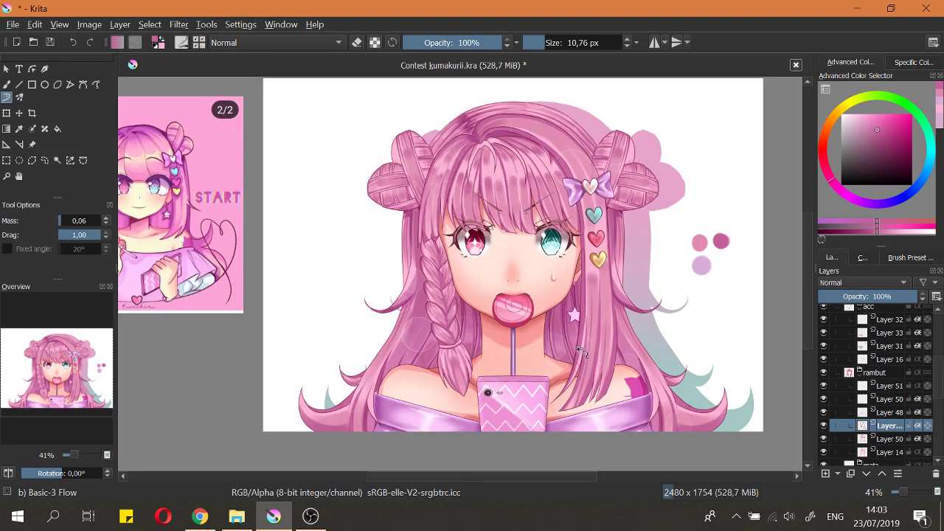
# Step: Paint long thin dark pink strands down the hair on the braid's outer side, redoing the one beside its lower half, and save the document
pyautogui.scroll(3, 449, 359)
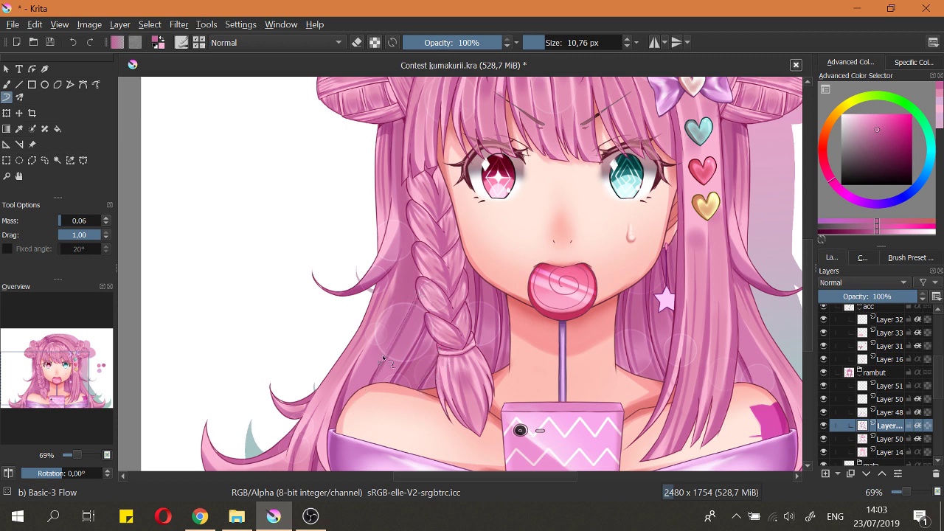
pyautogui.moveTo(406, 267); pyautogui.dragTo(347, 377)
pyautogui.scroll(-5, 417, 310)
pyautogui.scroll(4, 417, 328)
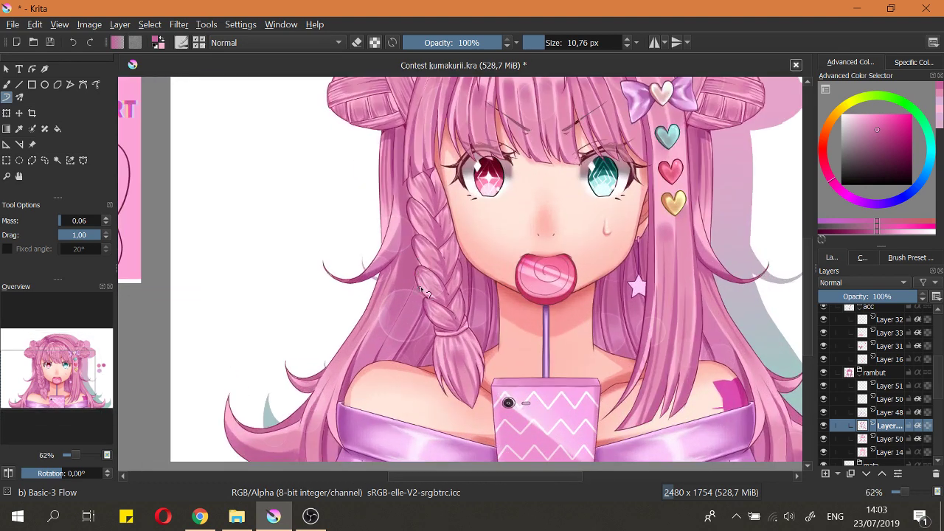
pyautogui.moveTo(418, 284); pyautogui.dragTo(381, 359)
pyautogui.hotkey('ctrl', 'z')
pyautogui.moveTo(416, 286); pyautogui.dragTo(381, 359)
pyautogui.hotkey('ctrl', 'z')
pyautogui.moveTo(417, 283); pyautogui.dragTo(379, 372)
pyautogui.scroll(-3, 735, 310)
pyautogui.press('2')
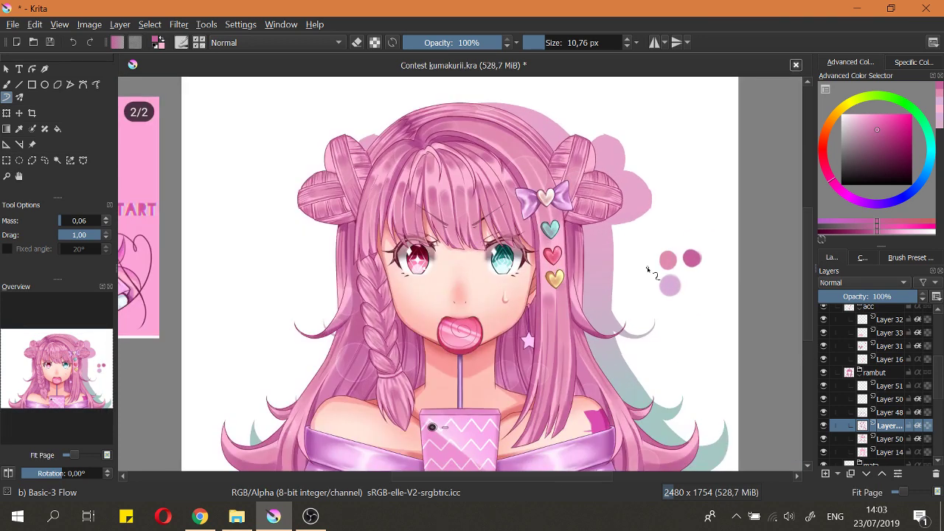
pyautogui.hotkey('ctrl', 's')
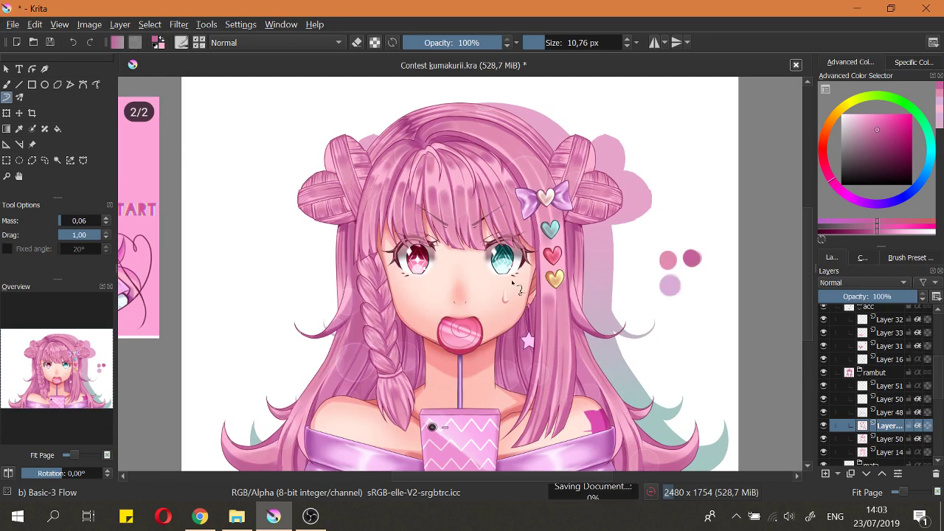
# Step: Compare the hair with and without the 60% Overlay layer, Layer 50, by toggling its visibility
pyautogui.scroll(-1, 516, 288)
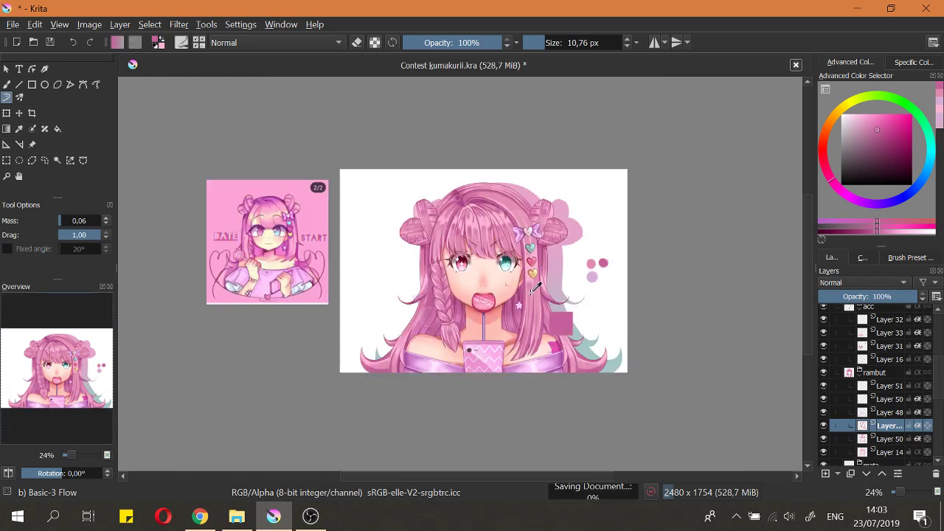
pyautogui.press('2')
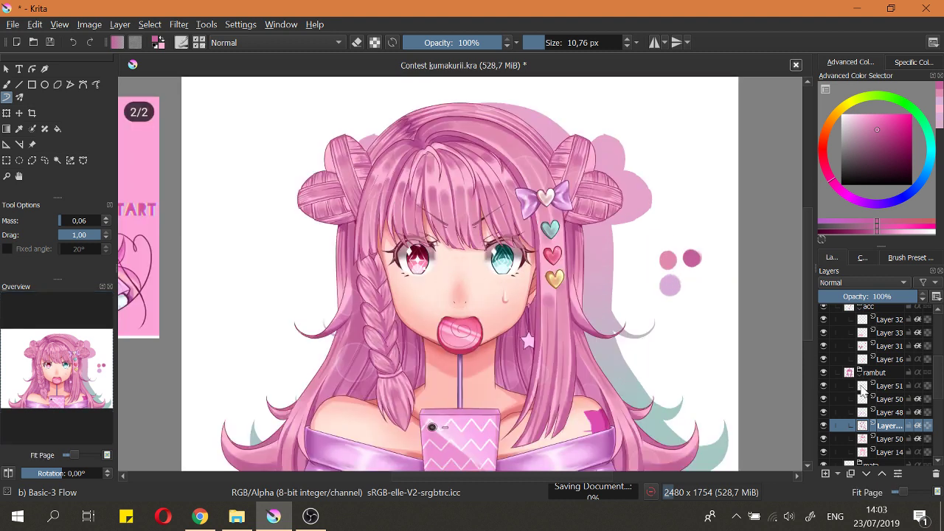
pyautogui.click(859, 387)
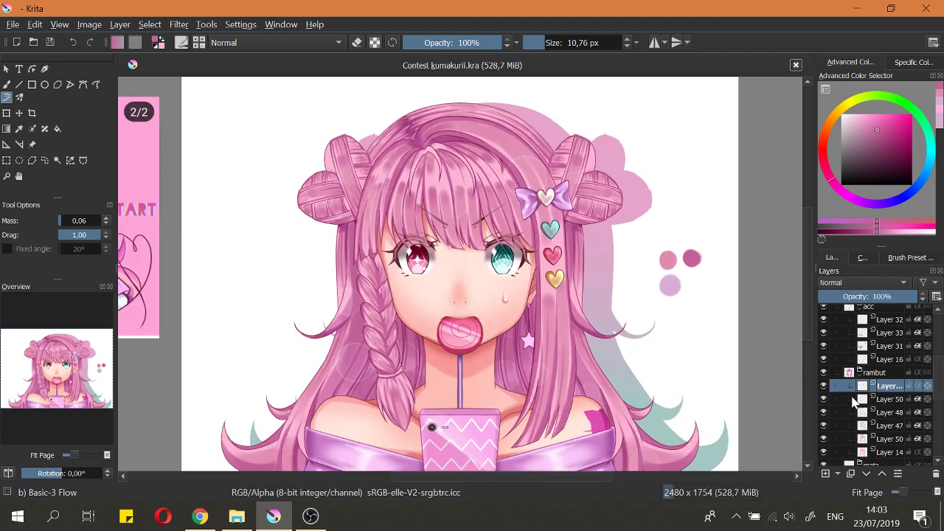
pyautogui.click(857, 401)
pyautogui.click(824, 399)
pyautogui.click(824, 399)
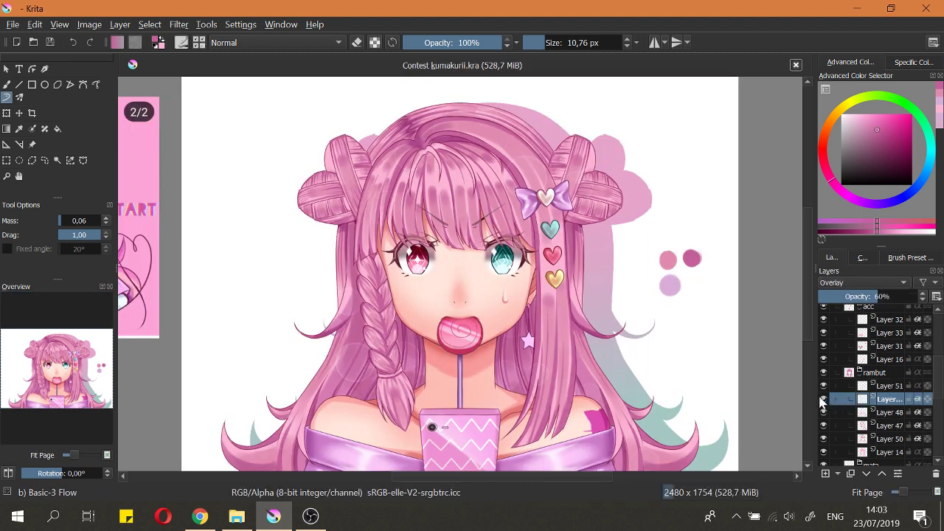
# Step: Examine the portrait's hair shading up close and from a tilted angle, comparing it with the reference picture
pyautogui.moveTo(737, 359); pyautogui.dragTo(737, 426)
pyautogui.moveTo(646, 248); pyautogui.dragTo(399, 231)
pyautogui.moveTo(463, 233); pyautogui.dragTo(493, 313)
pyautogui.press('5')
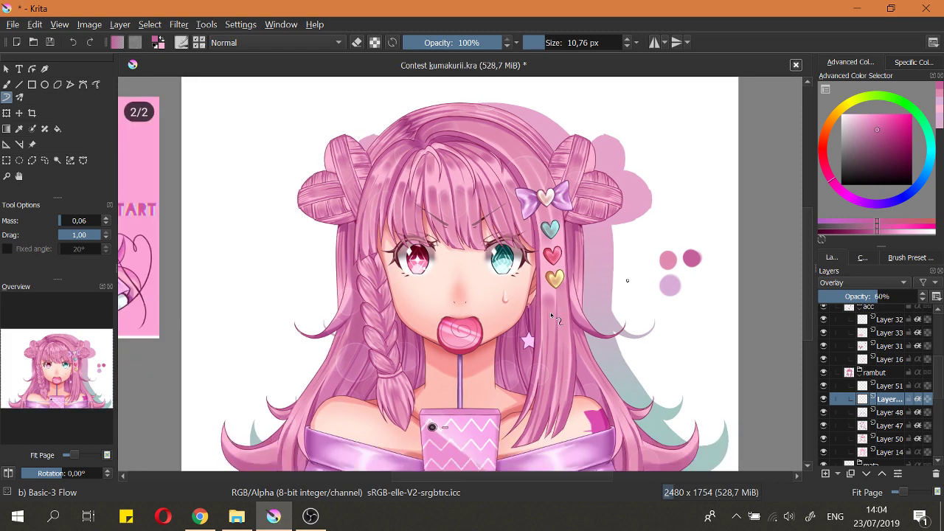
pyautogui.scroll(5, 466, 339)
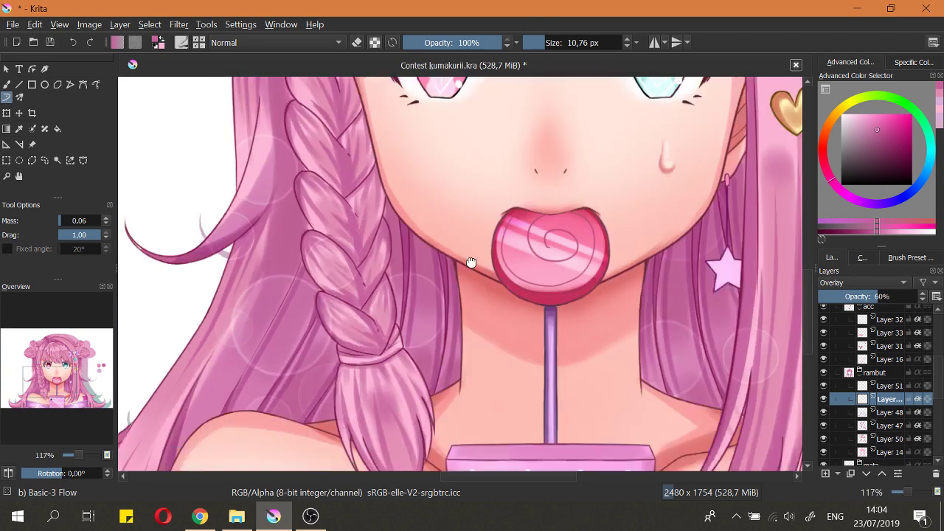
pyautogui.press('2')
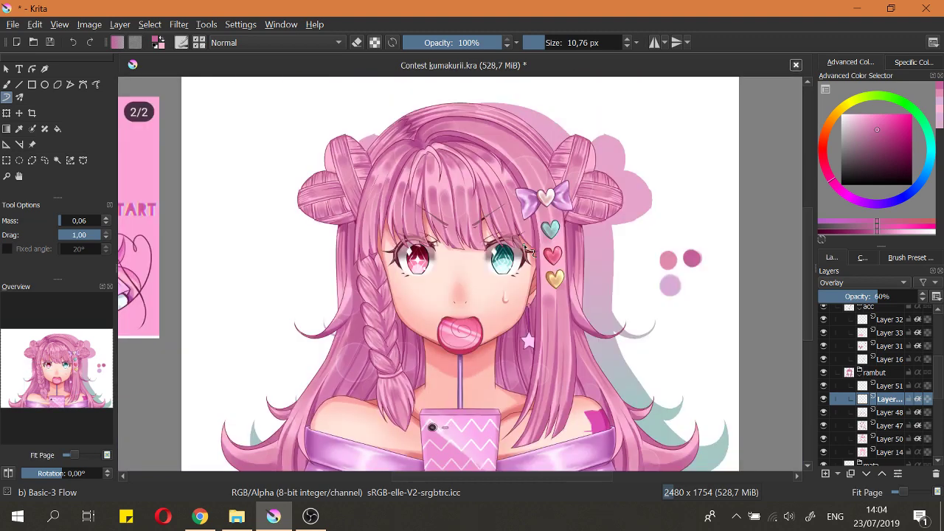
pyautogui.moveTo(712, 312); pyautogui.dragTo(716, 352)
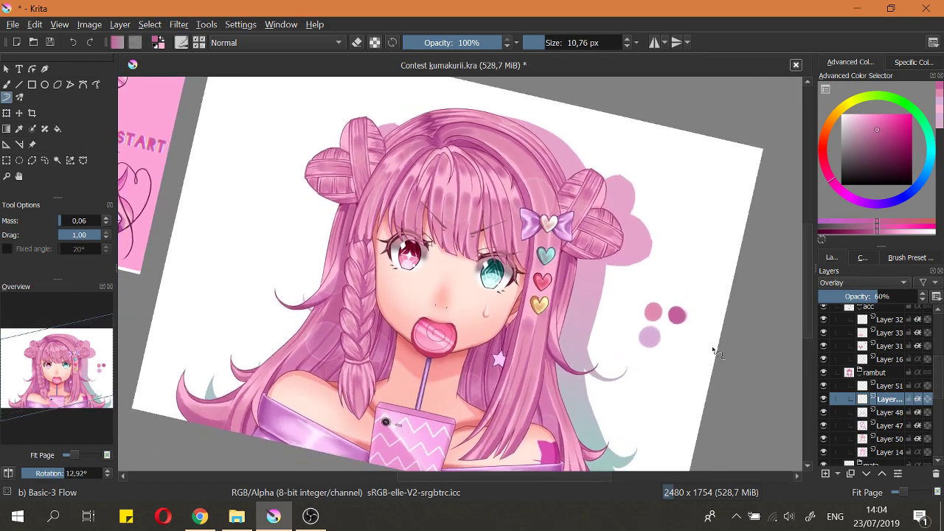
pyautogui.scroll(-2, 717, 324)
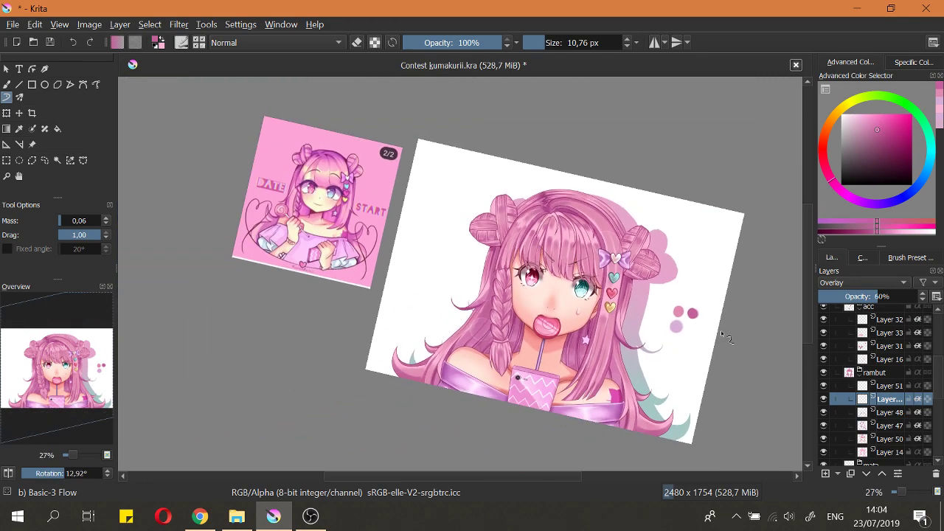
pyautogui.scroll(2, 720, 287)
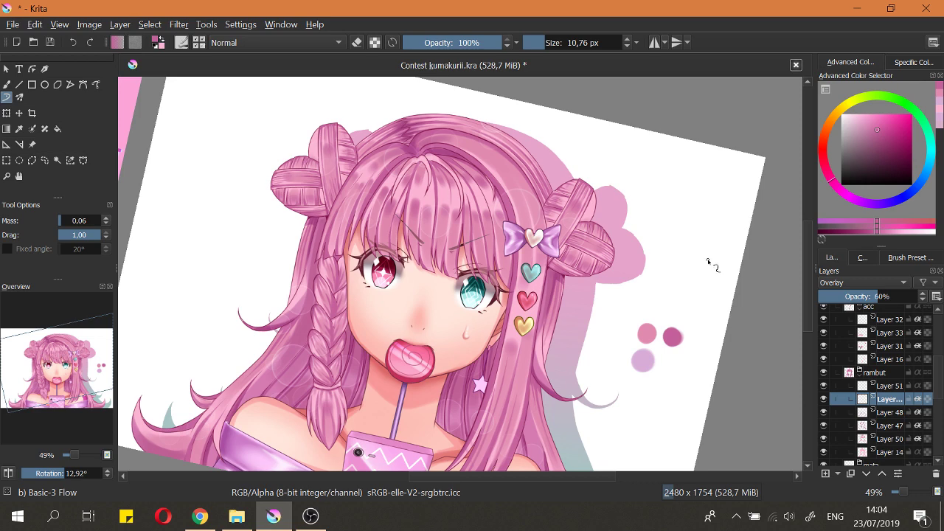
pyautogui.scroll(-2, 712, 265)
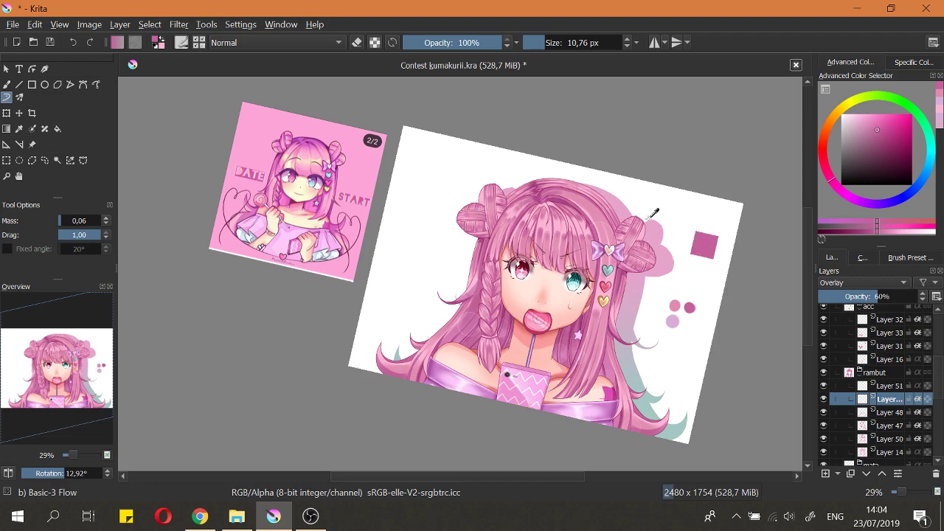
pyautogui.scroll(4, 672, 151)
pyautogui.scroll(-4, 682, 255)
pyautogui.scroll(1, 677, 255)
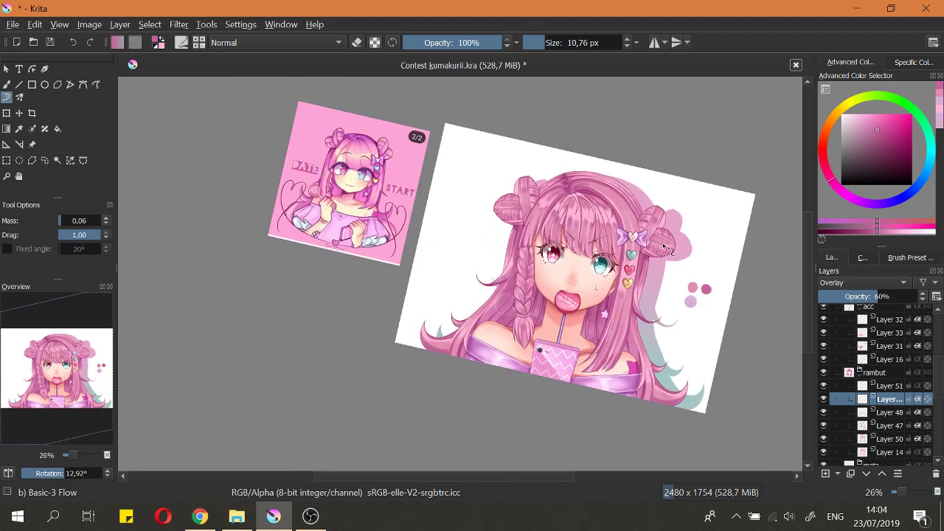
pyautogui.scroll(2, 672, 215)
pyautogui.scroll(2, 668, 288)
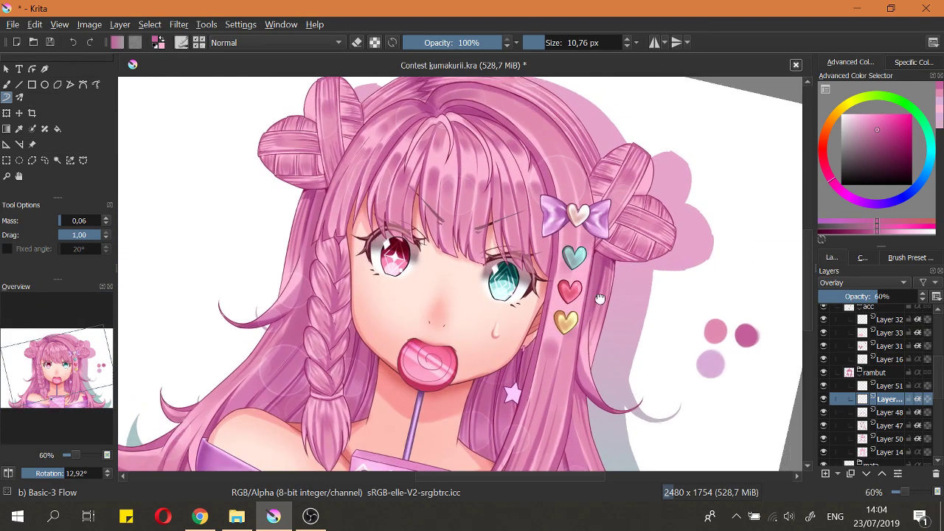
# Step: Switch to Layer 47 in the hair group, inspect the crown and bangs from several rotations, and save the document
pyautogui.click(862, 427)
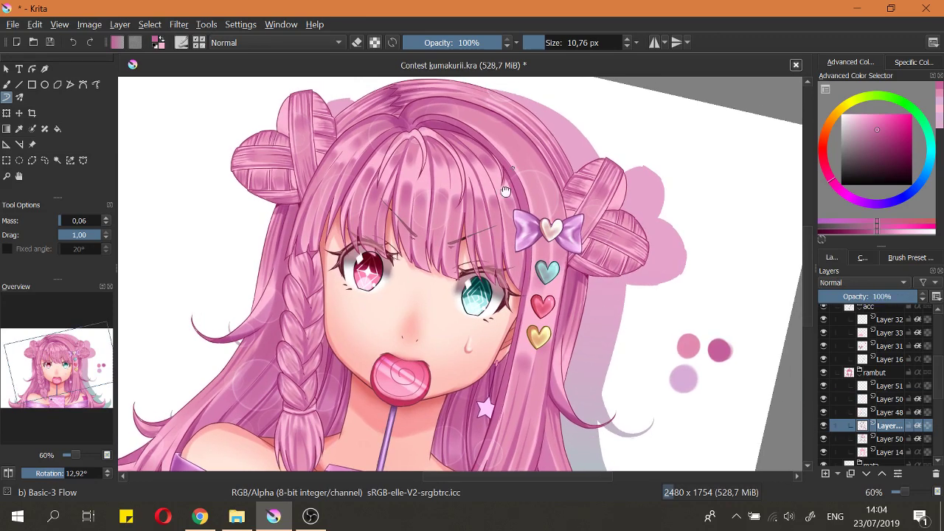
pyautogui.moveTo(506, 192); pyautogui.dragTo(489, 277)
pyautogui.moveTo(517, 206); pyautogui.dragTo(560, 219)
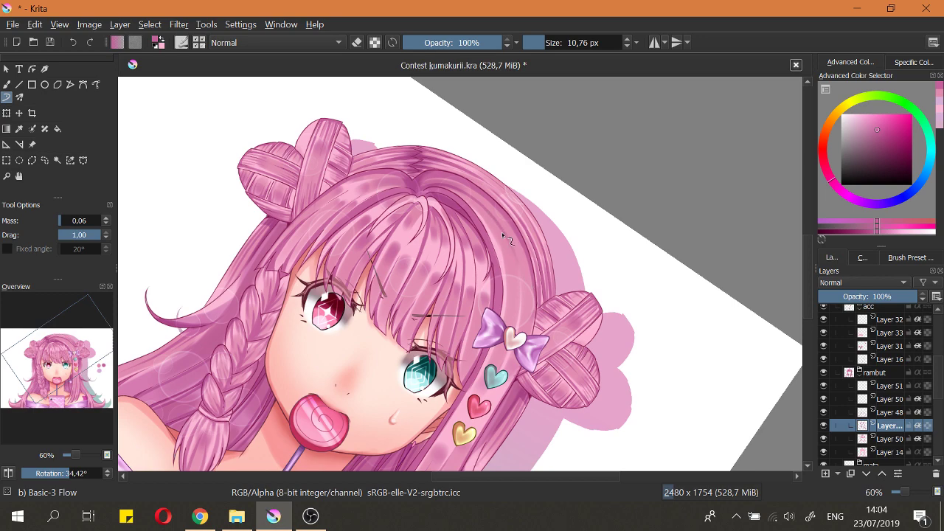
pyautogui.moveTo(514, 239); pyautogui.dragTo(305, 278)
pyautogui.moveTo(372, 325); pyautogui.dragTo(391, 283)
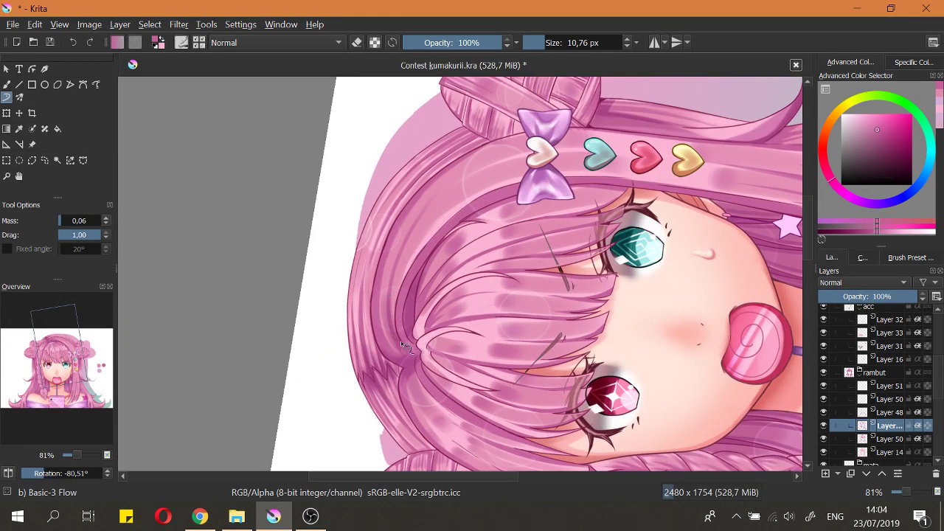
pyautogui.press('5')
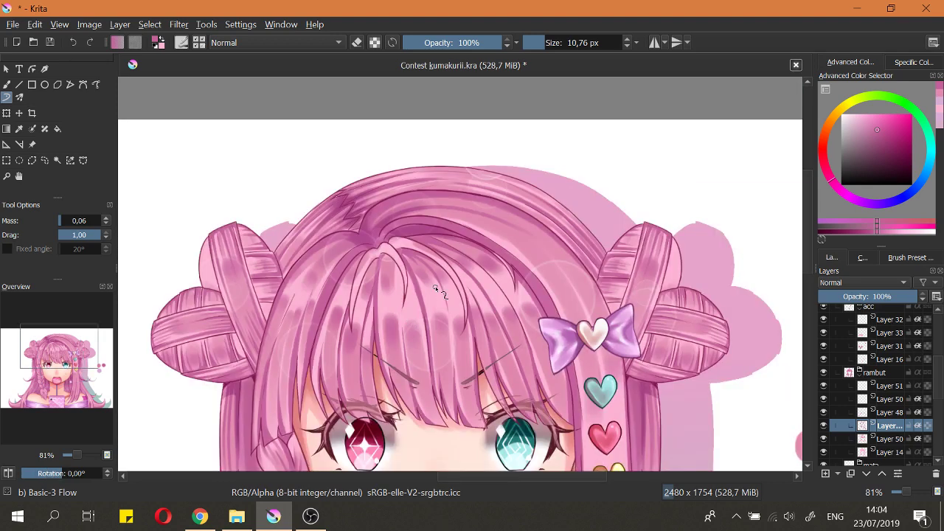
pyautogui.press('2')
pyautogui.hotkey('ctrl', 's')
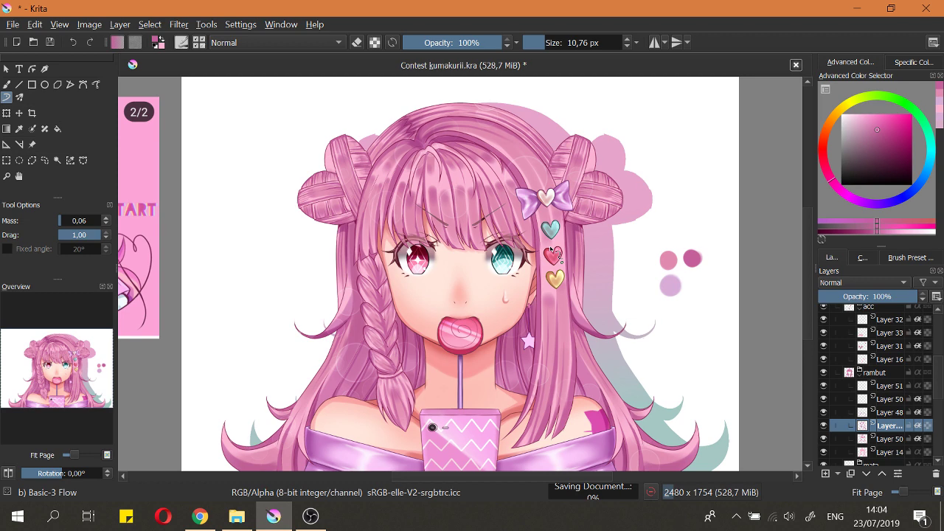
# Step: Check the finished back hair strands around the braid and neck at different zoom levels against the reference
pyautogui.moveTo(548, 235); pyautogui.dragTo(528, 271)
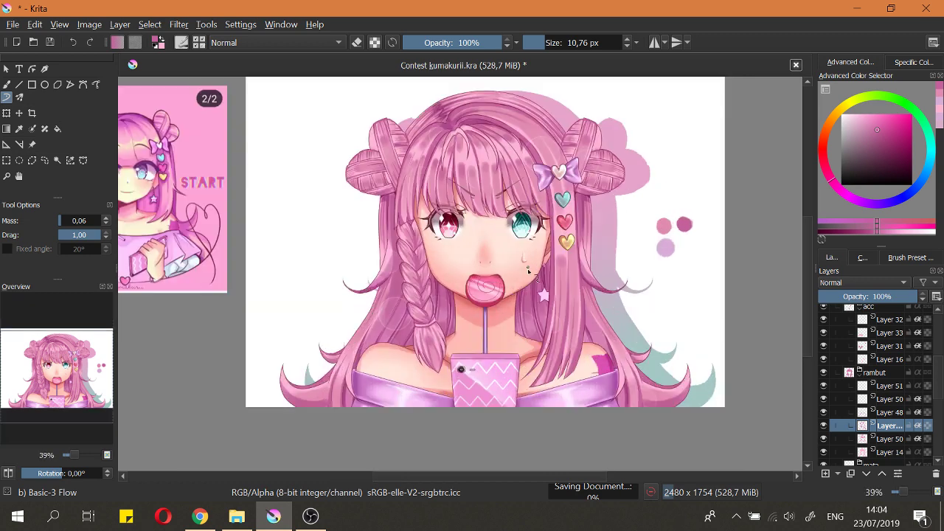
pyautogui.scroll(-1, 528, 272)
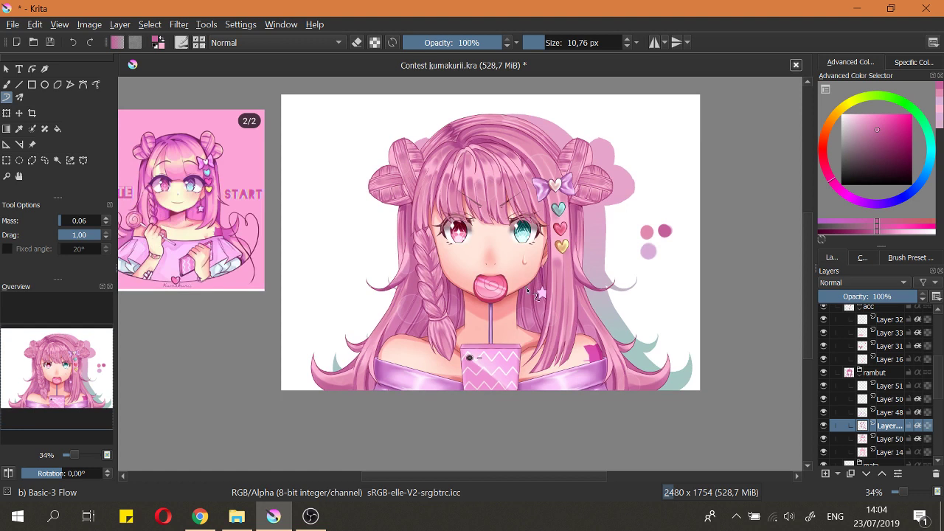
pyautogui.moveTo(526, 292); pyautogui.dragTo(530, 300)
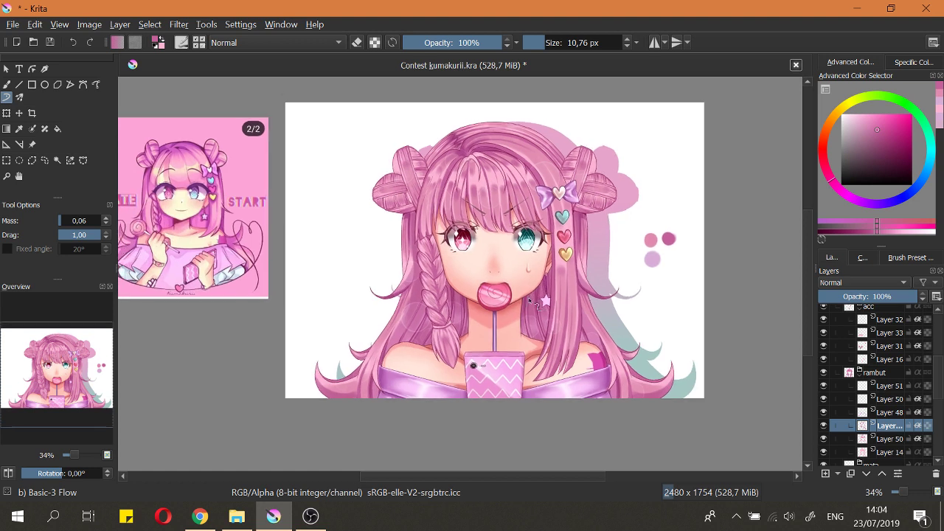
pyautogui.scroll(3, 529, 296)
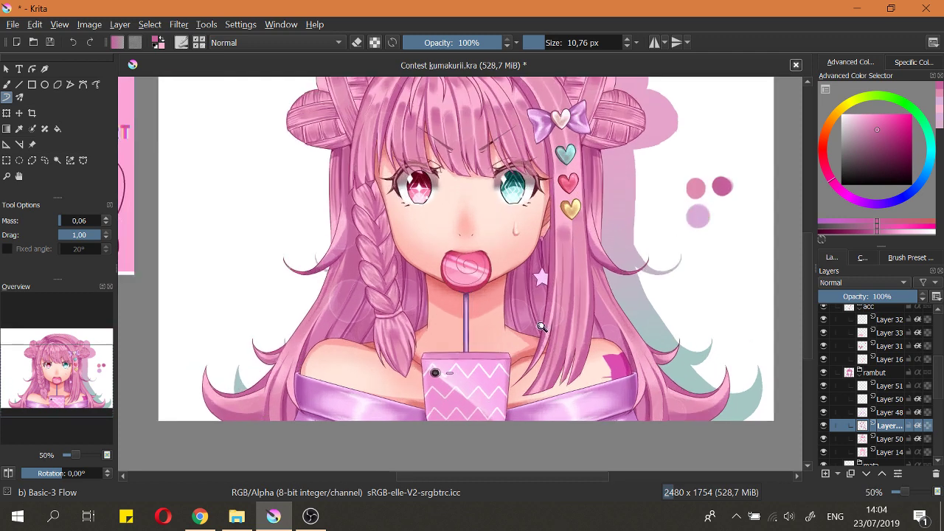
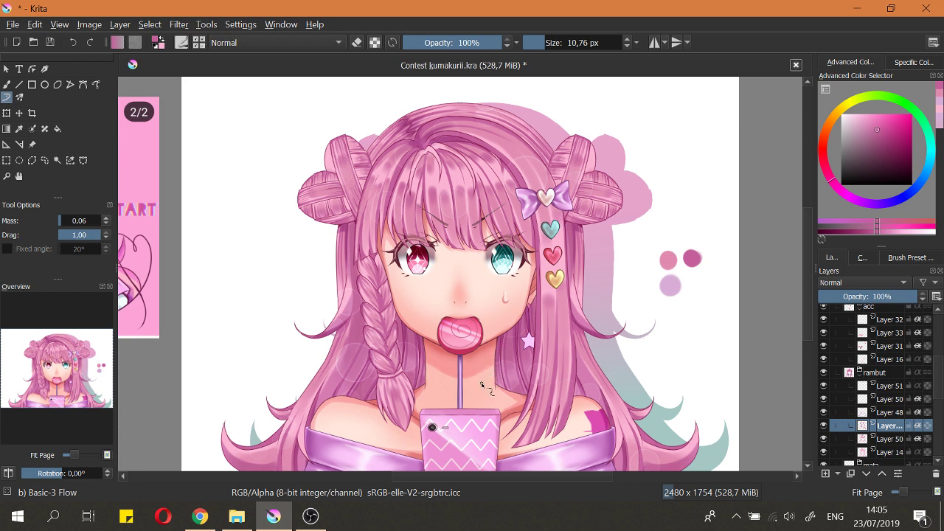
pyautogui.scroll(-2, 507, 360)
pyautogui.press('2')
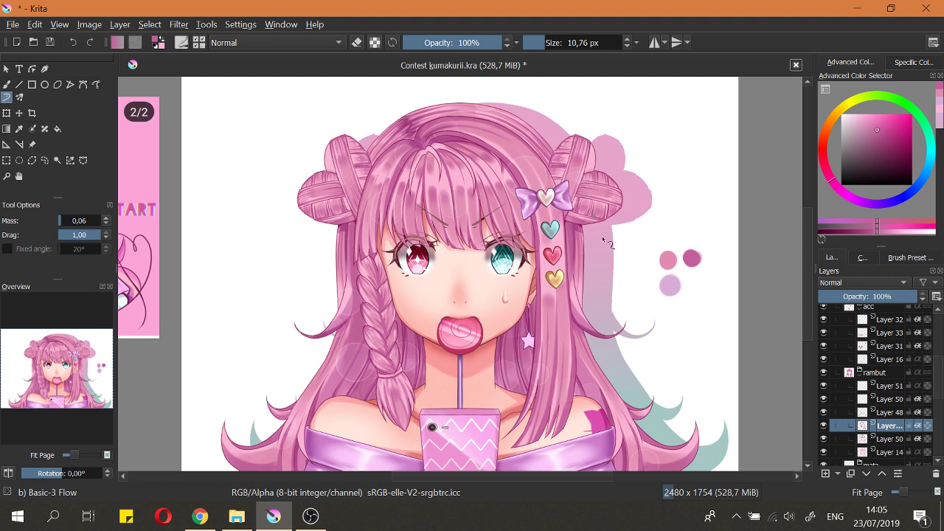
# Step: Duplicate the 60% Overlay Layer 50 in the hair group and set the copy's opacity to 100%
pyautogui.rightClick(624, 323)
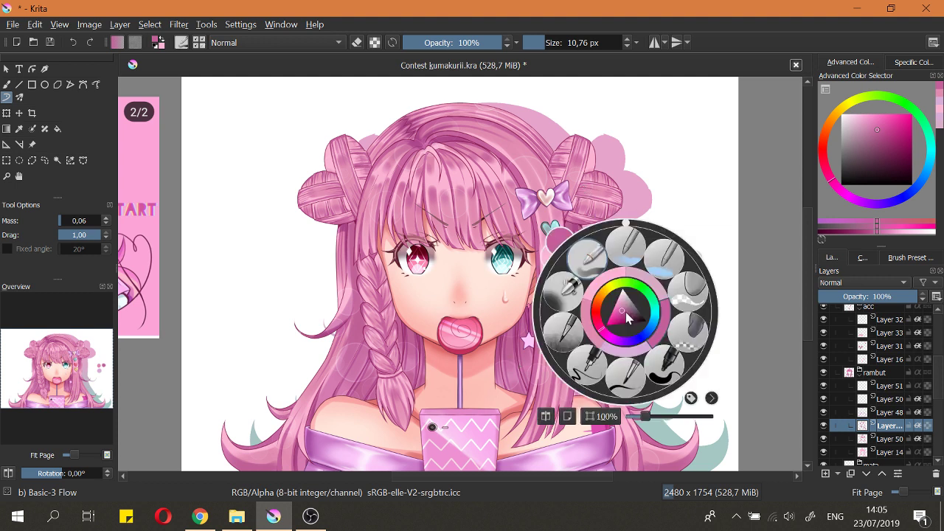
pyautogui.click(597, 277)
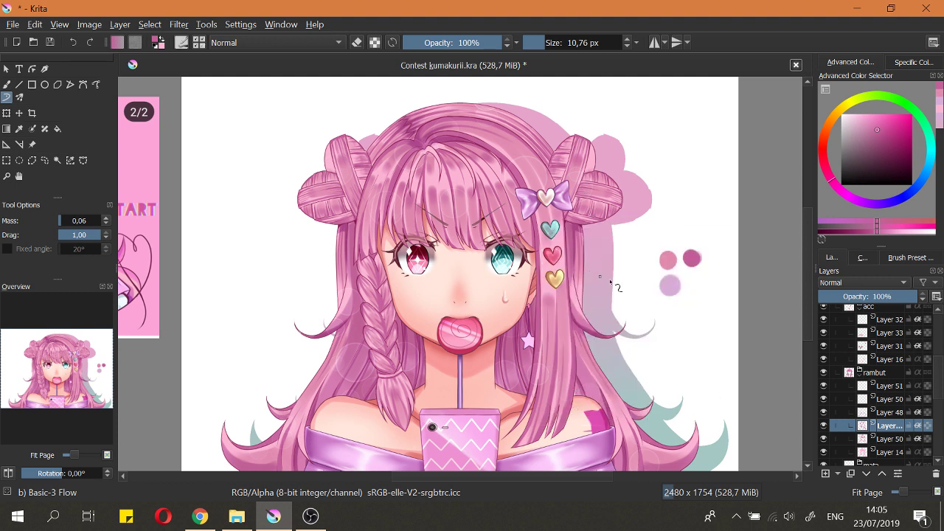
pyautogui.click(867, 402)
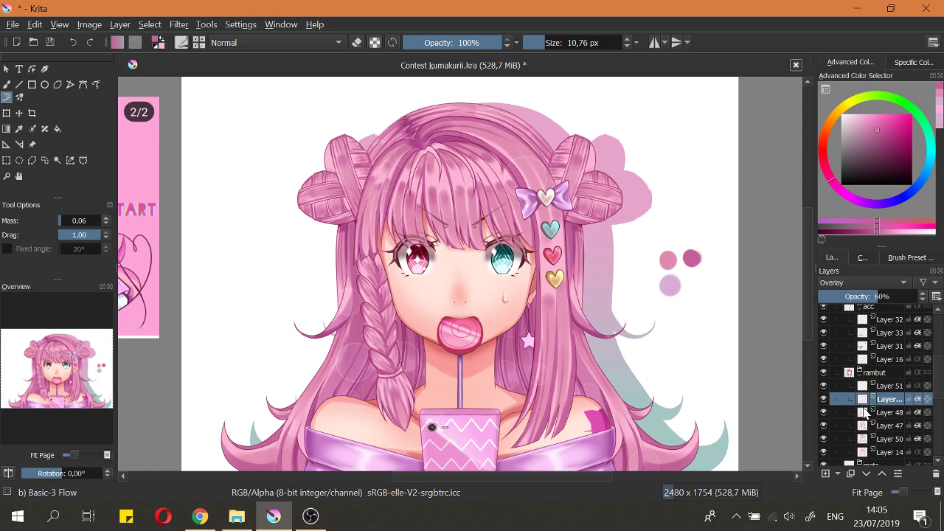
pyautogui.click(850, 474)
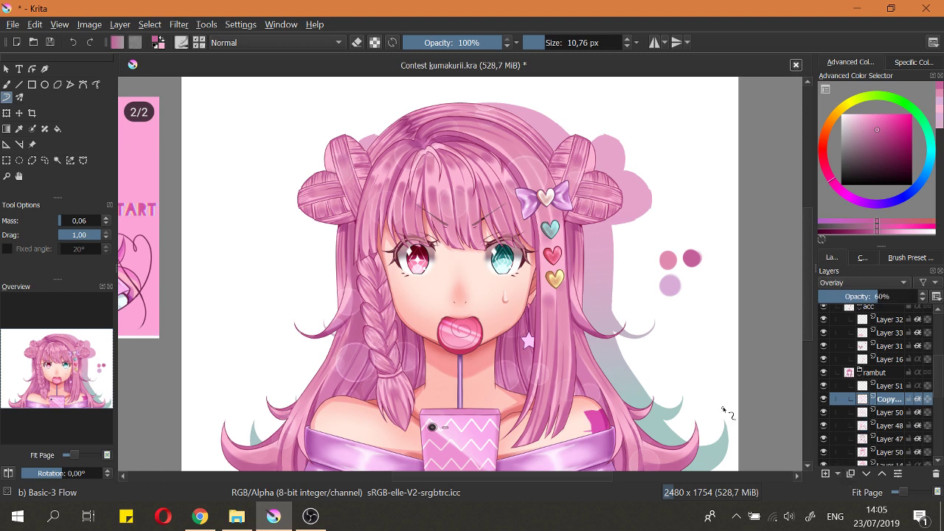
pyautogui.moveTo(878, 296); pyautogui.dragTo(922, 296)
# Step: Pick white and paint soft highlights with a 21.22 px brush on the bang strands beside the two thin centre locks, erasing their edges to taper
pyautogui.keyDown('ctrl'); pyautogui.click(652, 234); pyautogui.keyUp('ctrl')
pyautogui.scroll(7, 432, 166)
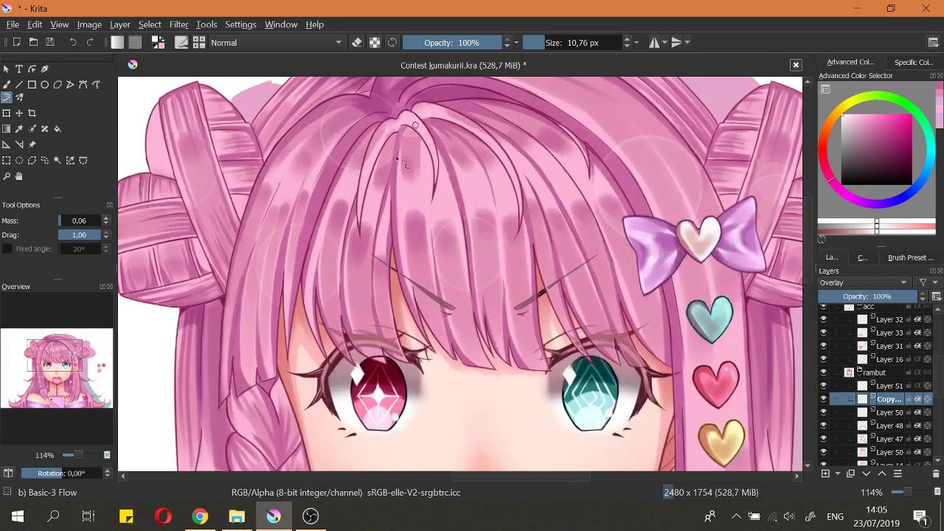
pyautogui.keyDown('shift'); pyautogui.moveTo(347, 237); pyautogui.dragTo(353, 239); pyautogui.keyUp('shift')
pyautogui.press('e')
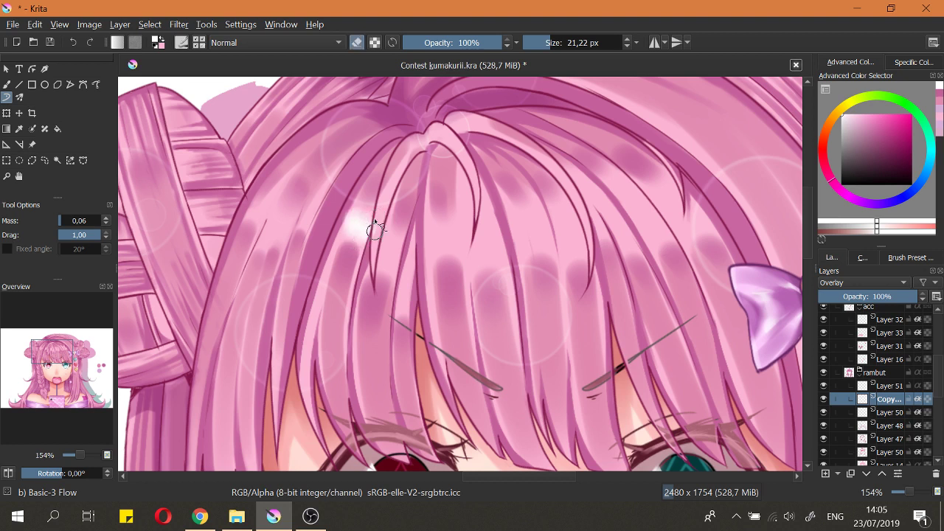
pyautogui.press('e')
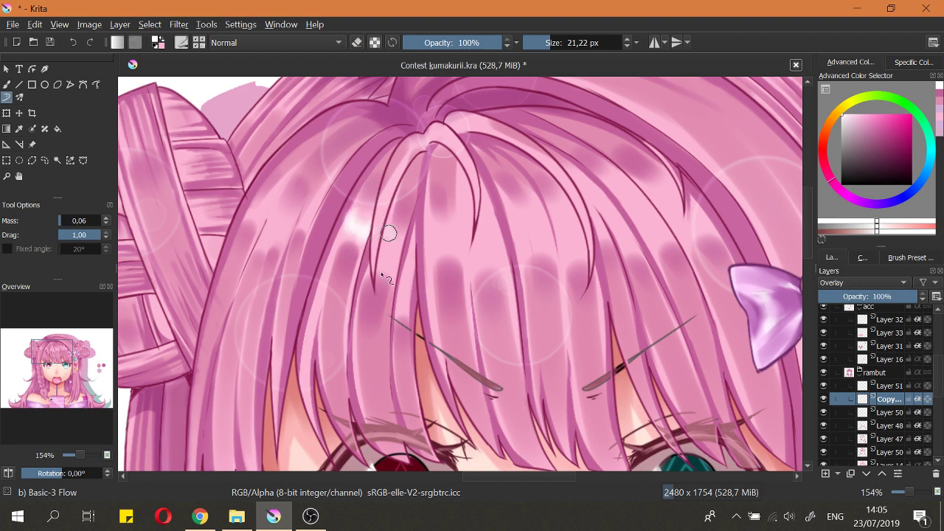
pyautogui.press('e')
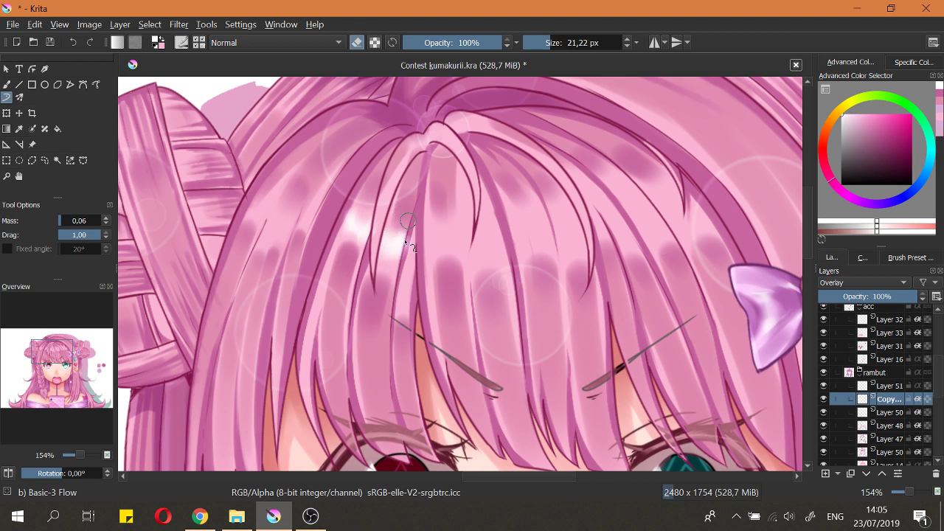
pyautogui.press('e')
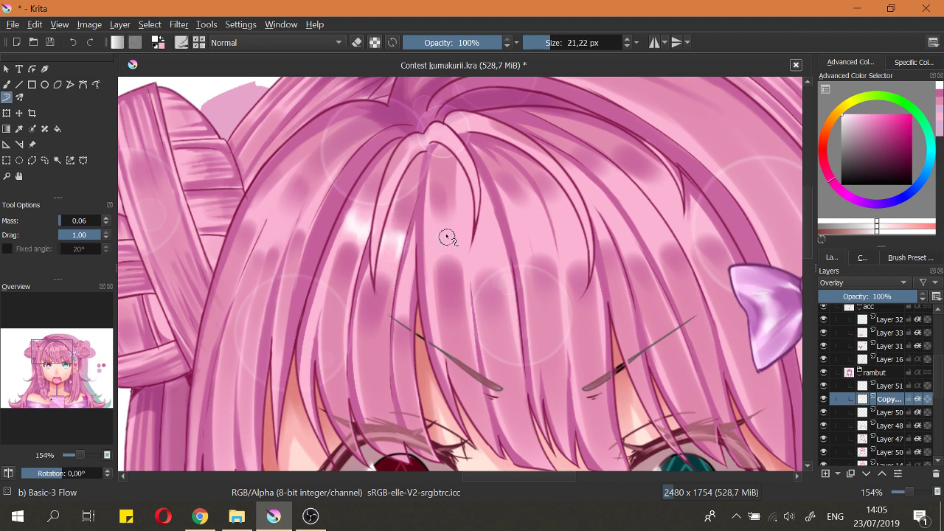
# Step: Extend the white highlight band across the middle bang strands, alternating brush and eraser to shape its jagged edges
pyautogui.moveTo(446, 237)
pyautogui.mouseDown()
pyautogui.moveTo(456, 236)
pyautogui.moveTo(441, 234)
pyautogui.mouseUp()
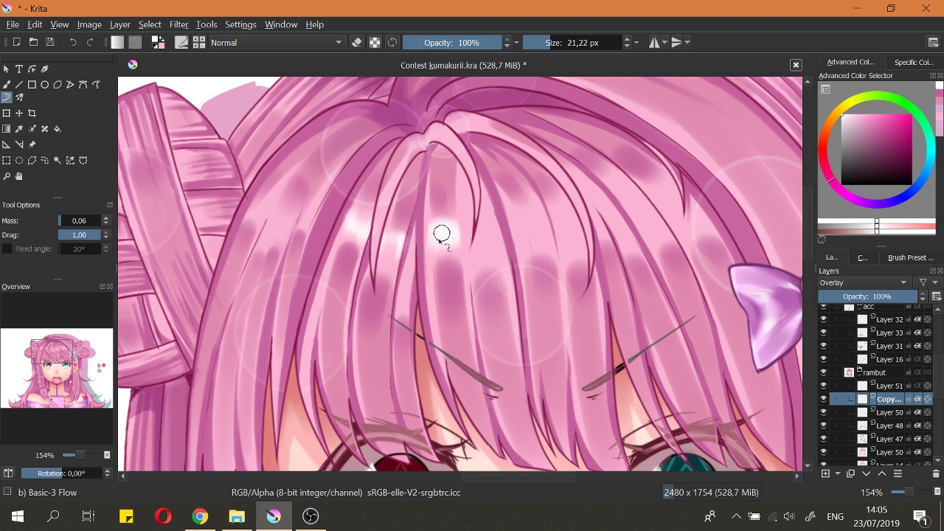
pyautogui.press('e')
pyautogui.press('e')
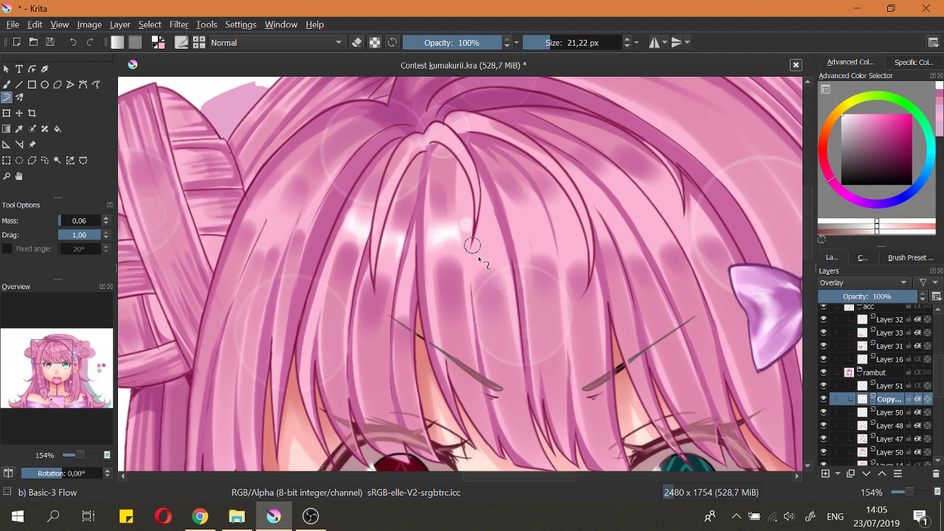
pyautogui.press('e')
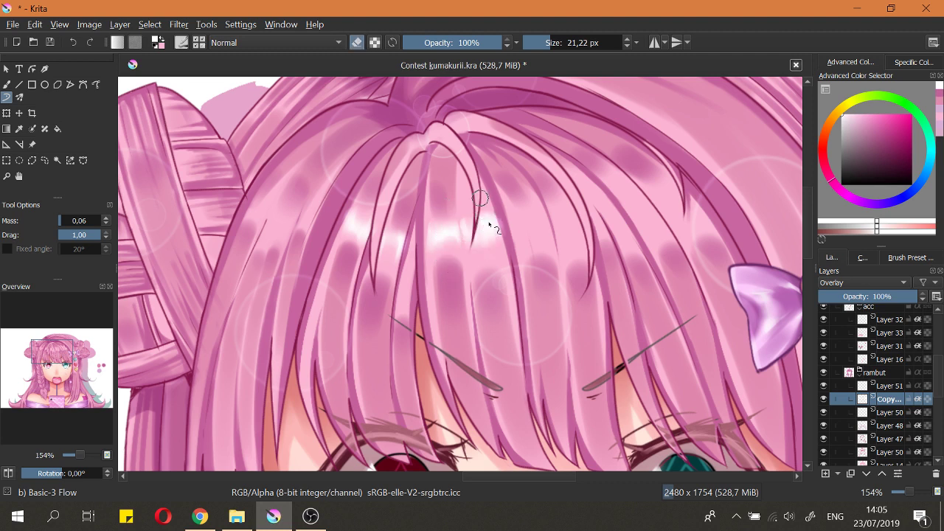
pyautogui.scroll(-5, 487, 257)
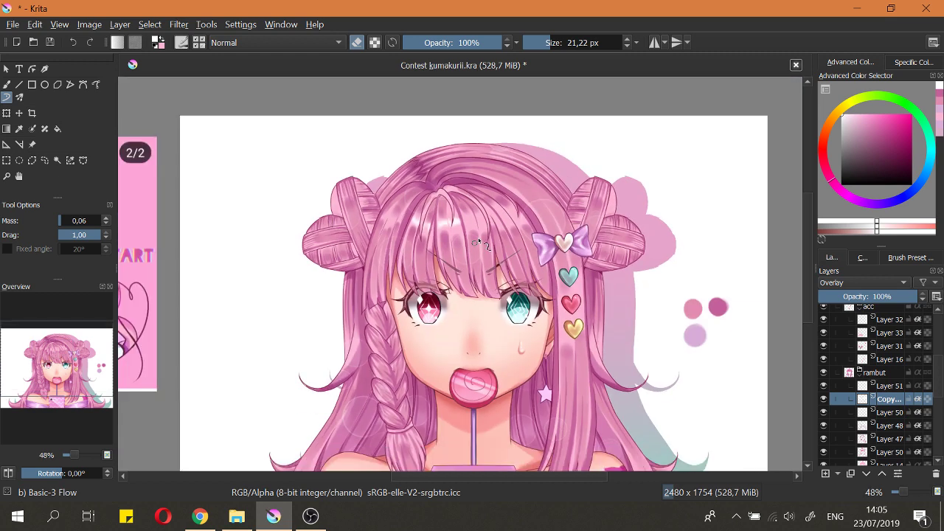
pyautogui.scroll(5, 478, 242)
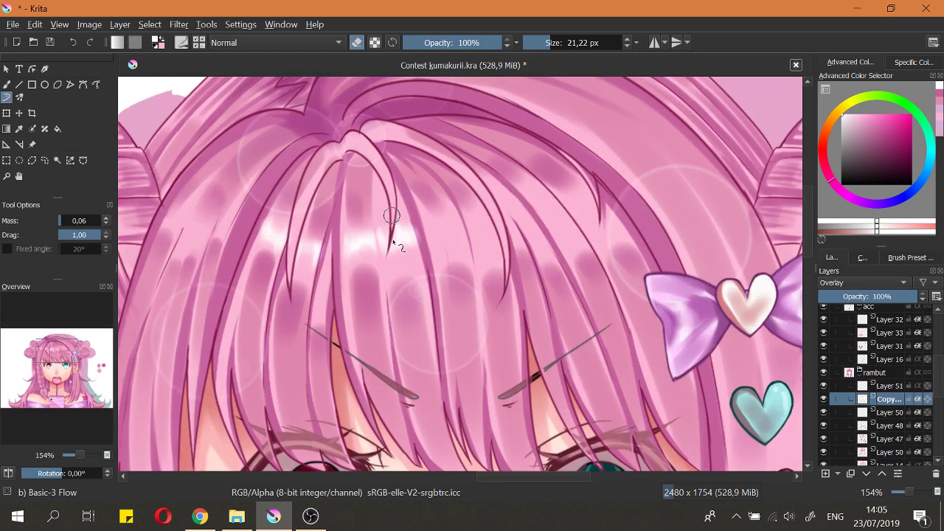
pyautogui.press('e')
pyautogui.moveTo(430, 225); pyautogui.dragTo(462, 240)
pyautogui.press('e')
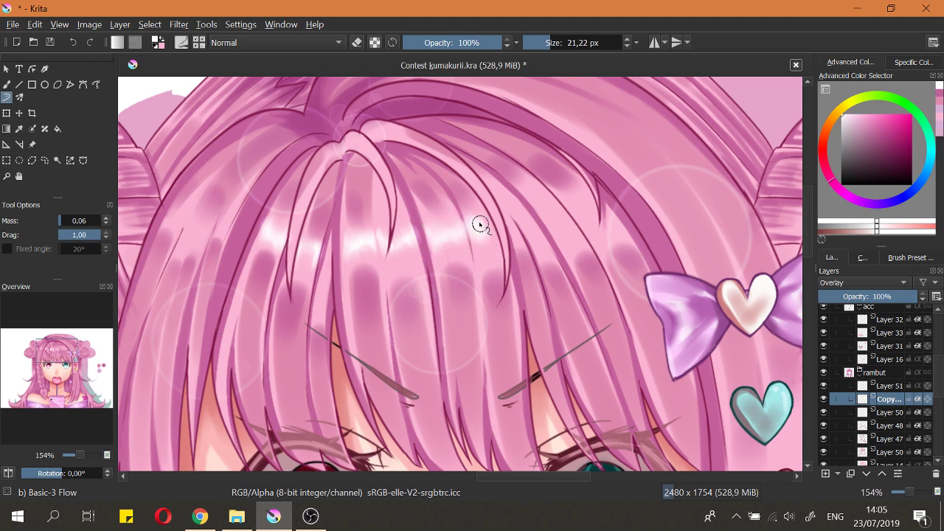
pyautogui.press('e')
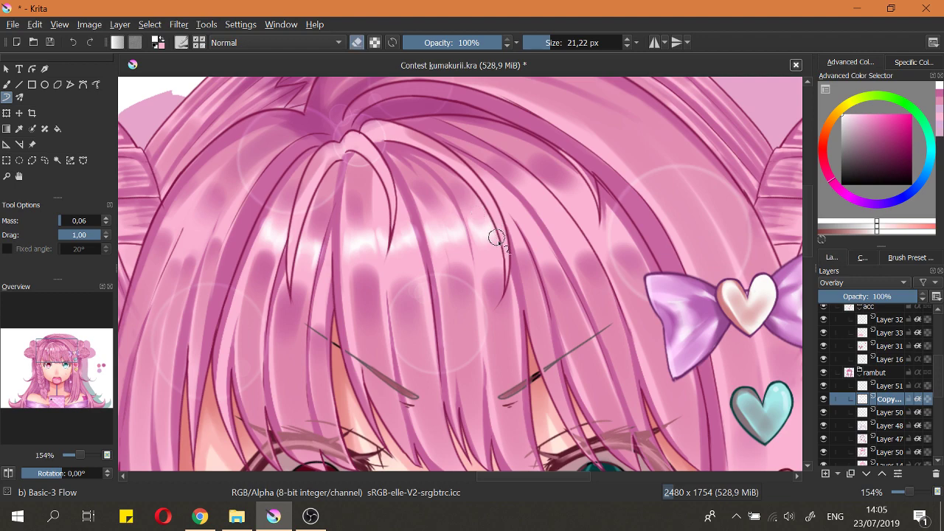
# Step: Continue the highlight band over the bang strands towards the bow, trimming each stroke with the eraser
pyautogui.scroll(-4, 457, 224)
pyautogui.scroll(4, 478, 224)
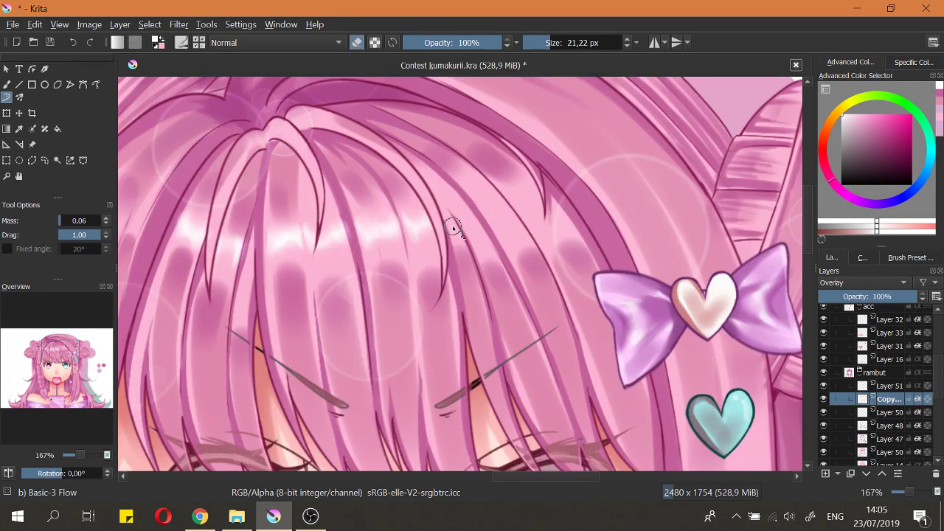
pyautogui.press('e')
pyautogui.press('e')
pyautogui.press('e')
pyautogui.press('e')
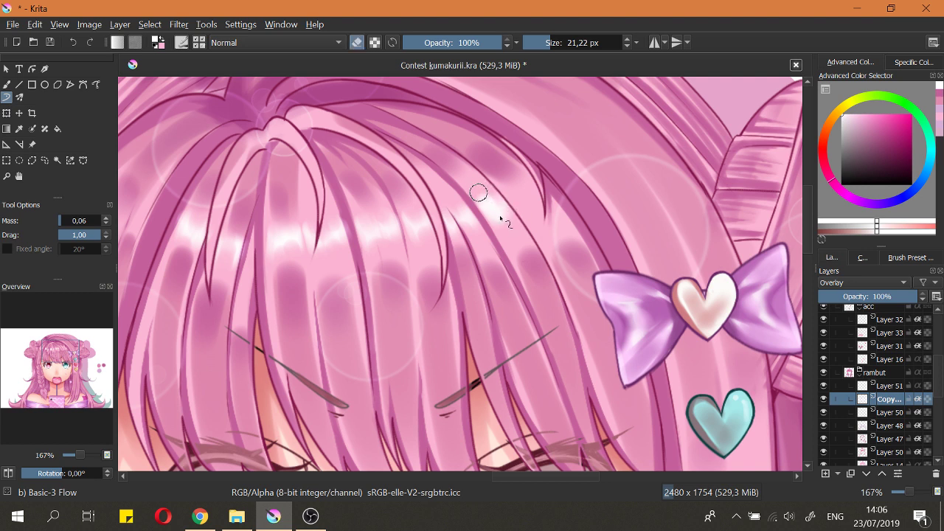
pyautogui.press('e')
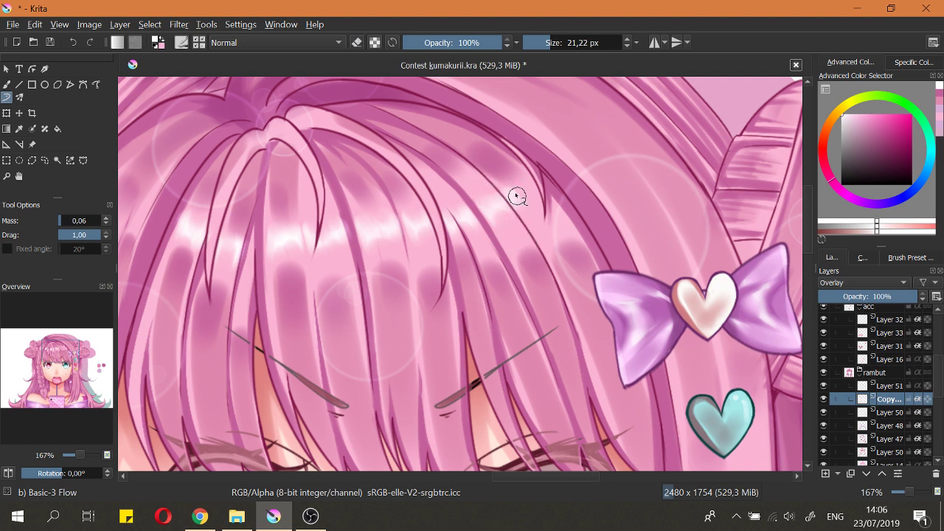
pyautogui.press('e')
# Step: Refine the highlight on the outermost bang strands near the bow and fill the gap between neighbouring strands, erasing the excess
pyautogui.scroll(-5, 485, 177)
pyautogui.scroll(4, 483, 166)
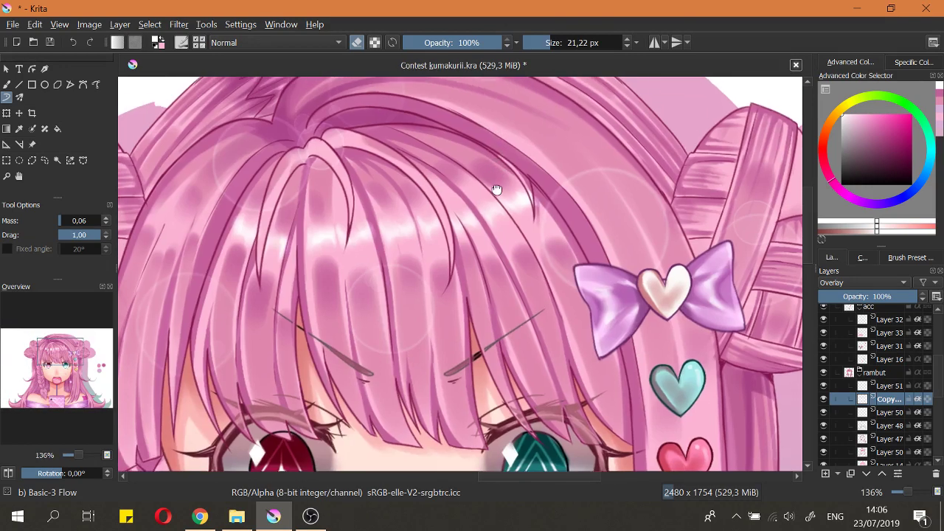
pyautogui.moveTo(472, 212)
pyautogui.mouseDown()
pyautogui.moveTo(514, 242)
pyautogui.moveTo(525, 224)
pyautogui.moveTo(505, 233)
pyautogui.mouseUp()
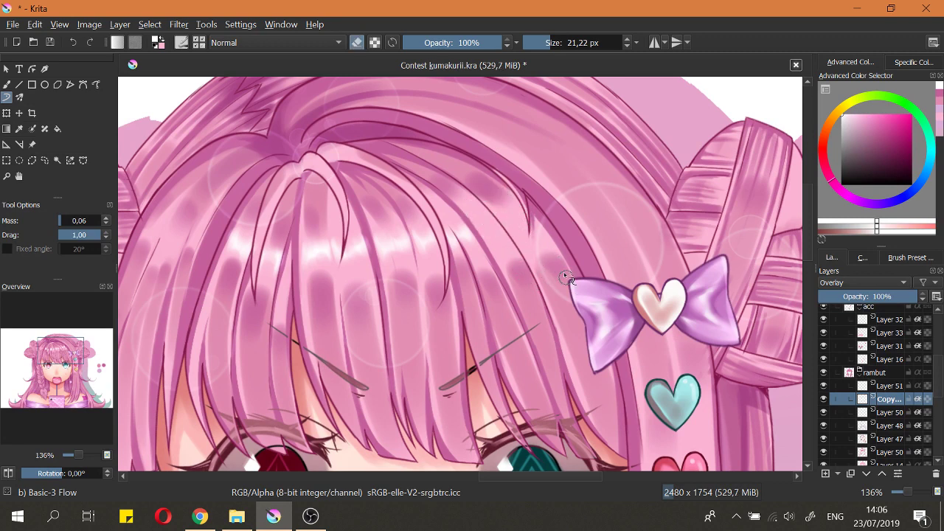
pyautogui.scroll(3, 509, 217)
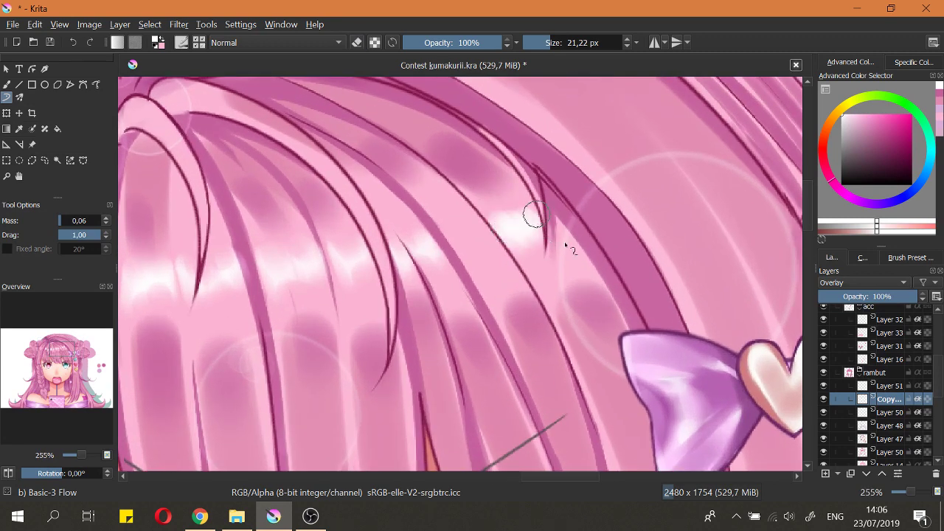
pyautogui.press('e')
pyautogui.moveTo(519, 197)
pyautogui.mouseDown()
pyautogui.moveTo(536, 230)
pyautogui.moveTo(528, 207)
pyautogui.mouseUp()
pyautogui.press('e')
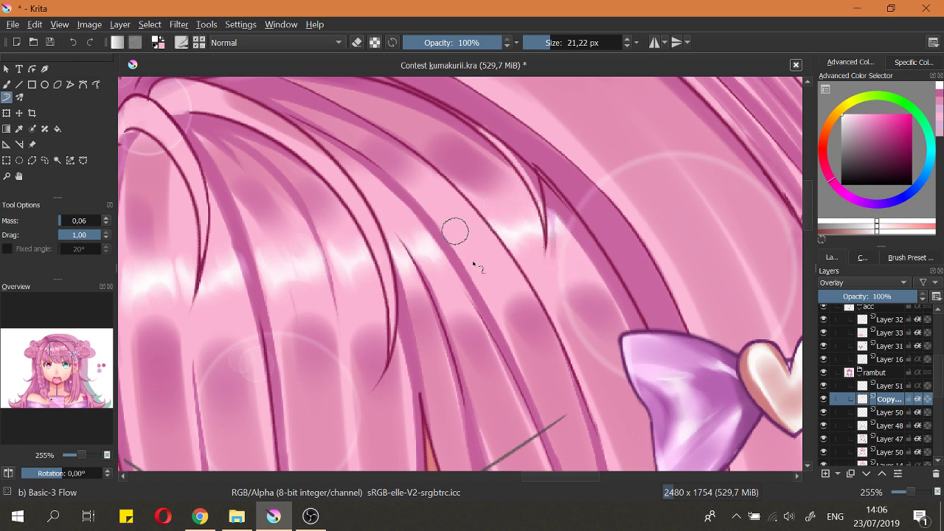
pyautogui.moveTo(454, 230); pyautogui.dragTo(506, 257)
pyautogui.press('e')
pyautogui.moveTo(468, 224)
pyautogui.mouseDown()
pyautogui.moveTo(495, 257)
pyautogui.moveTo(464, 297)
pyautogui.mouseUp()
# Step: Reinforce the highlight on the bang strand between the centre part and the braid-side bun, and soften it with the eraser
pyautogui.scroll(4, 384, 270)
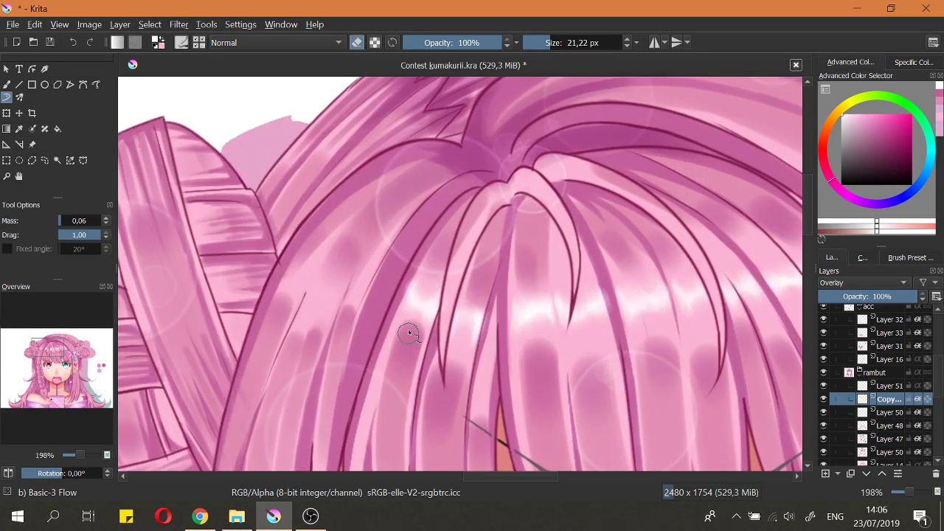
pyautogui.press('e')
pyautogui.moveTo(413, 312)
pyautogui.mouseDown()
pyautogui.moveTo(402, 330)
pyautogui.moveTo(435, 283)
pyautogui.mouseUp()
pyautogui.press('e')
pyautogui.scroll(-4, 402, 333)
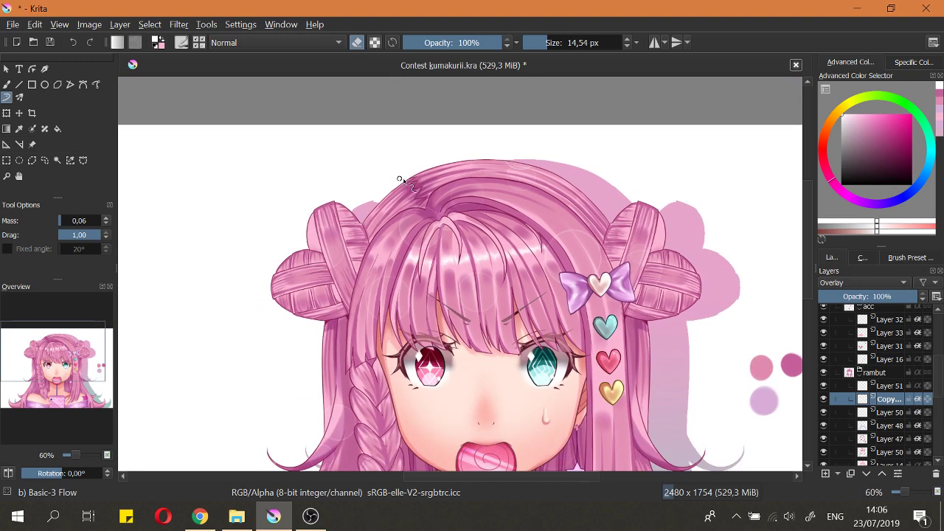
# Step: Paint and taper white highlights on the outer bang strands beside the braid-side bun, reducing the brush size from 14.54 to 11.92 px
pyautogui.scroll(6, 375, 215)
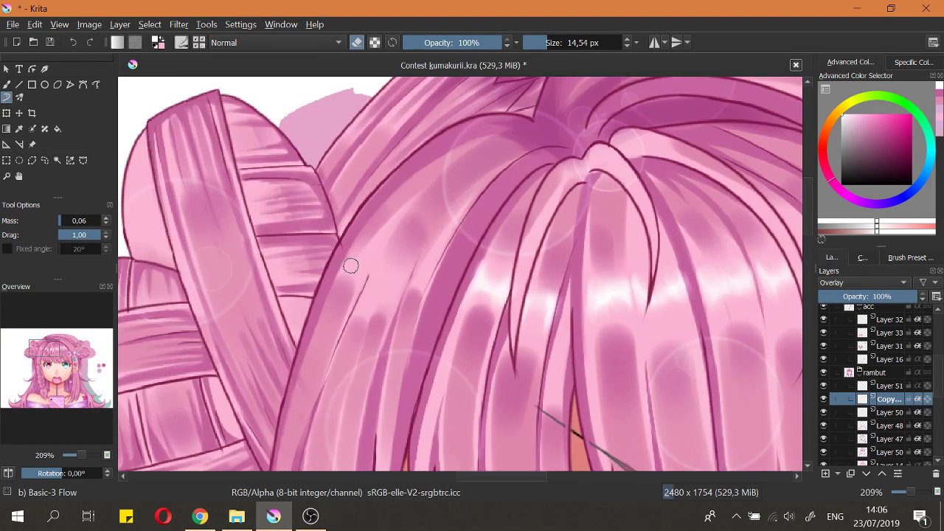
pyautogui.moveTo(354, 255)
pyautogui.mouseDown()
pyautogui.moveTo(371, 229)
pyautogui.moveTo(354, 256)
pyautogui.moveTo(379, 243)
pyautogui.moveTo(367, 234)
pyautogui.moveTo(342, 298)
pyautogui.moveTo(379, 270)
pyautogui.moveTo(379, 297)
pyautogui.moveTo(392, 273)
pyautogui.moveTo(405, 275)
pyautogui.moveTo(394, 251)
pyautogui.moveTo(382, 278)
pyautogui.moveTo(396, 276)
pyautogui.moveTo(404, 258)
pyautogui.moveTo(376, 290)
pyautogui.moveTo(394, 294)
pyautogui.moveTo(390, 303)
pyautogui.moveTo(377, 275)
pyautogui.moveTo(367, 302)
pyautogui.moveTo(392, 283)
pyautogui.moveTo(395, 298)
pyautogui.moveTo(404, 282)
pyautogui.moveTo(392, 324)
pyautogui.mouseUp()
pyautogui.press('e')
pyautogui.press('e')
pyautogui.press('[')
pyautogui.press('e')
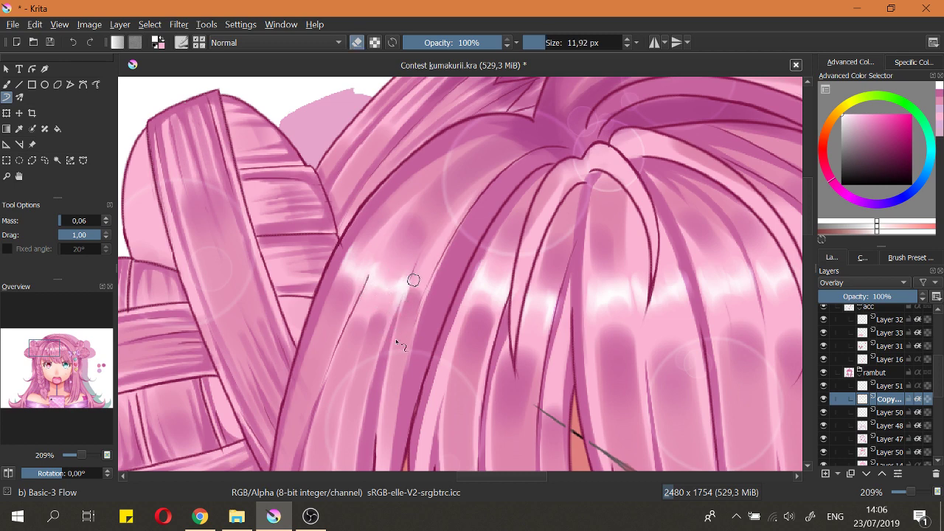
pyautogui.press('e')
pyautogui.press('e')
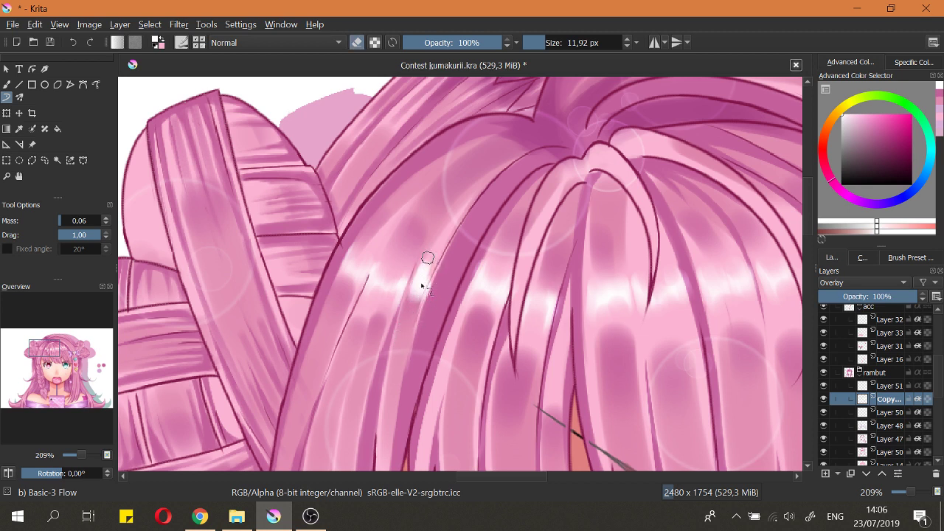
pyautogui.moveTo(431, 261); pyautogui.dragTo(418, 298)
pyautogui.press('e')
# Step: Save the document and check the bangs' highlight band at different zoom levels
pyautogui.scroll(-5, 414, 228)
pyautogui.hotkey('ctrl', 's')
pyautogui.scroll(5, 417, 190)
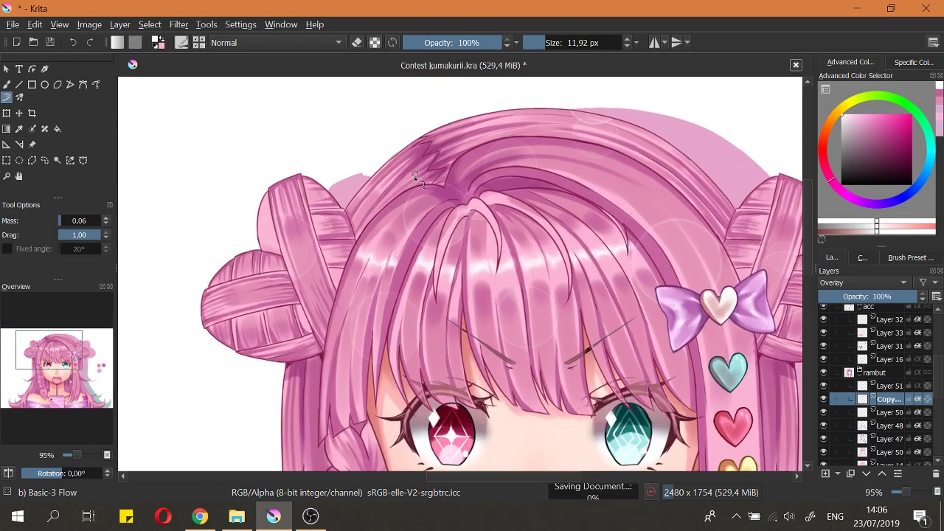
pyautogui.scroll(-2, 466, 284)
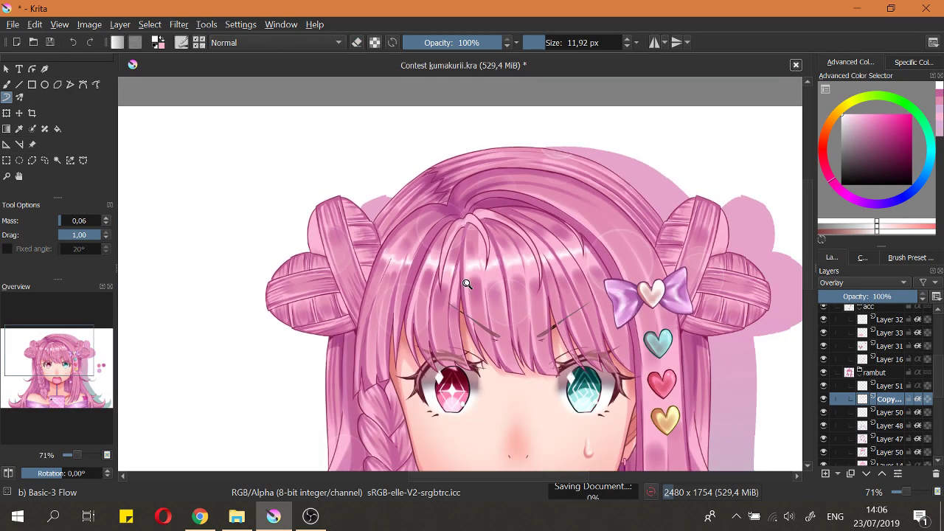
pyautogui.scroll(-2, 466, 284)
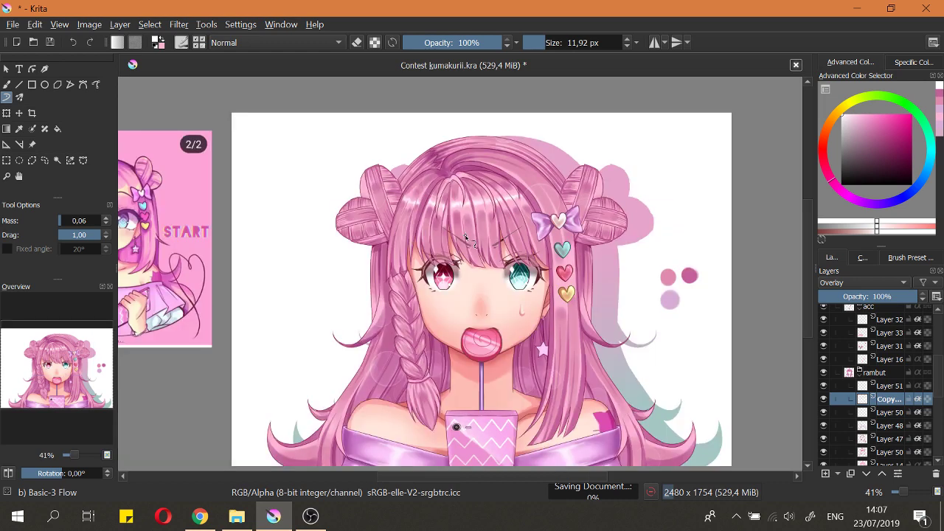
pyautogui.scroll(2, 523, 243)
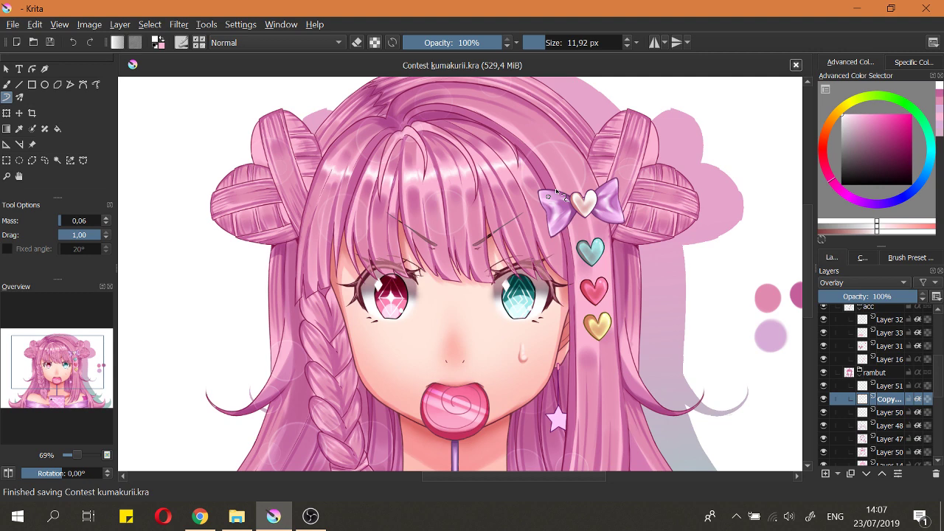
# Step: Try adding a small highlight to the bang strand next to the bow with a 10.91 px brush
pyautogui.scroll(2, 557, 192)
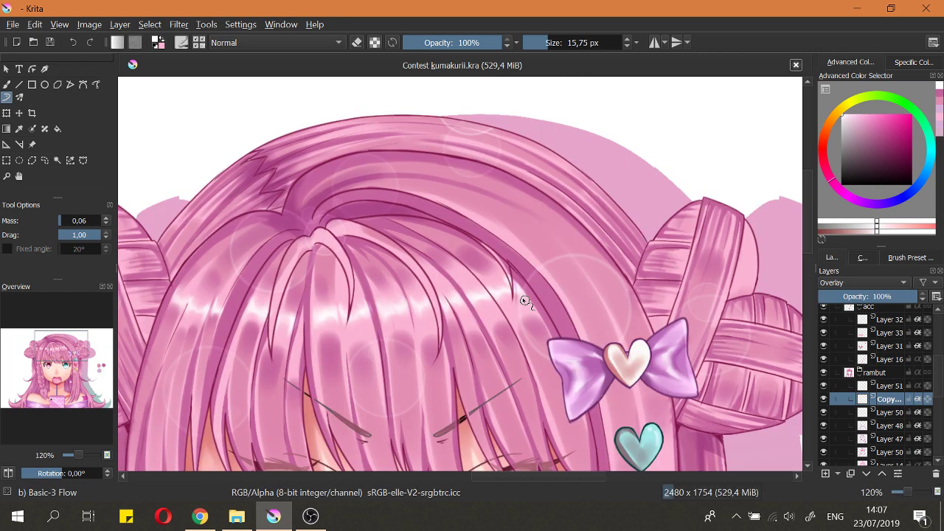
pyautogui.press('e')
pyautogui.press('e')
pyautogui.press('[')
pyautogui.moveTo(509, 293); pyautogui.dragTo(515, 299)
pyautogui.press('2')
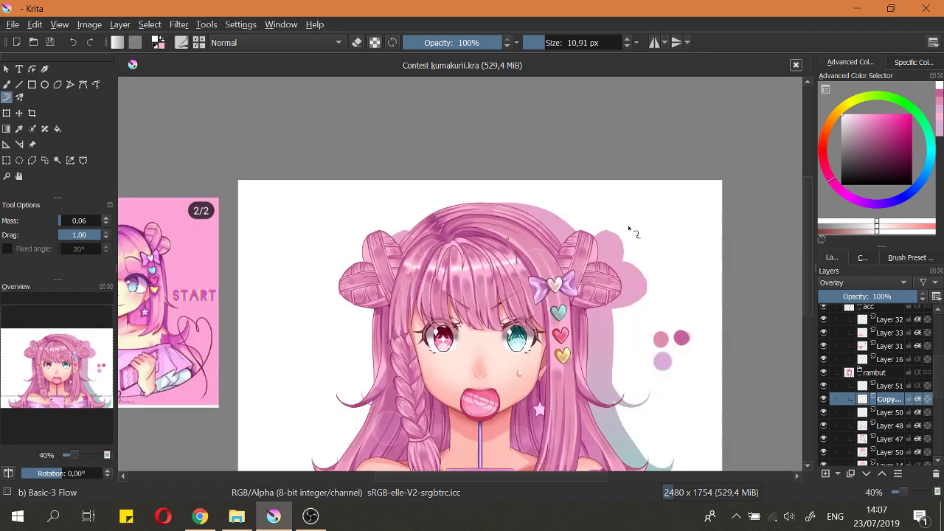
# Step: Set the Overlay highlight layer's opacity to 92% and paint a white highlight on the braid's uppermost outer segment, softening it with the eraser
pyautogui.moveTo(882, 296); pyautogui.dragTo(910, 297)
pyautogui.moveTo(534, 253); pyautogui.dragTo(456, 223)
pyautogui.moveTo(315, 316); pyautogui.dragTo(325, 281)
pyautogui.moveTo(302, 267)
pyautogui.keyDown('shift'); pyautogui.mouseDown()
pyautogui.moveTo(326, 285)
pyautogui.moveTo(316, 271)
pyautogui.moveTo(323, 263)
pyautogui.mouseUp(); pyautogui.keyUp('shift')
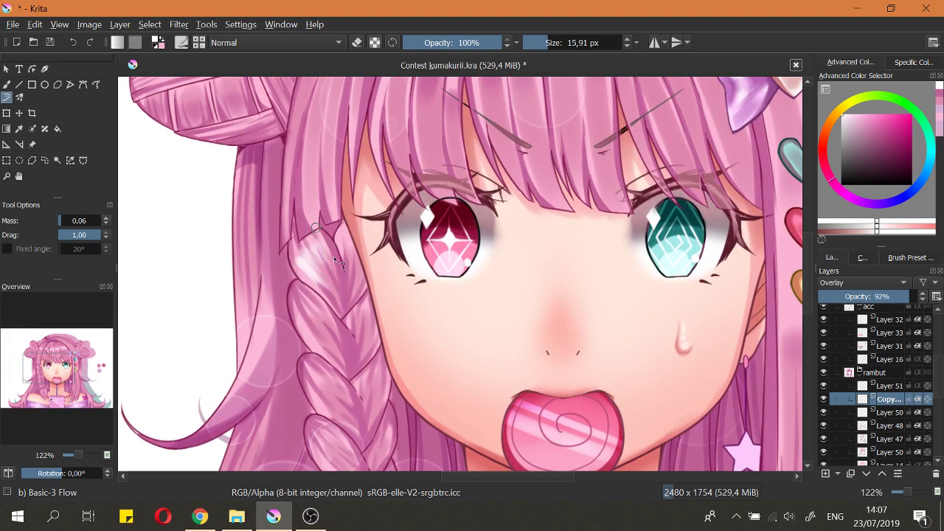
pyautogui.press('e')
pyautogui.moveTo(326, 288)
pyautogui.mouseDown()
pyautogui.moveTo(316, 276)
pyautogui.moveTo(336, 274)
pyautogui.moveTo(306, 255)
pyautogui.moveTo(316, 270)
pyautogui.mouseUp()
pyautogui.press('e')
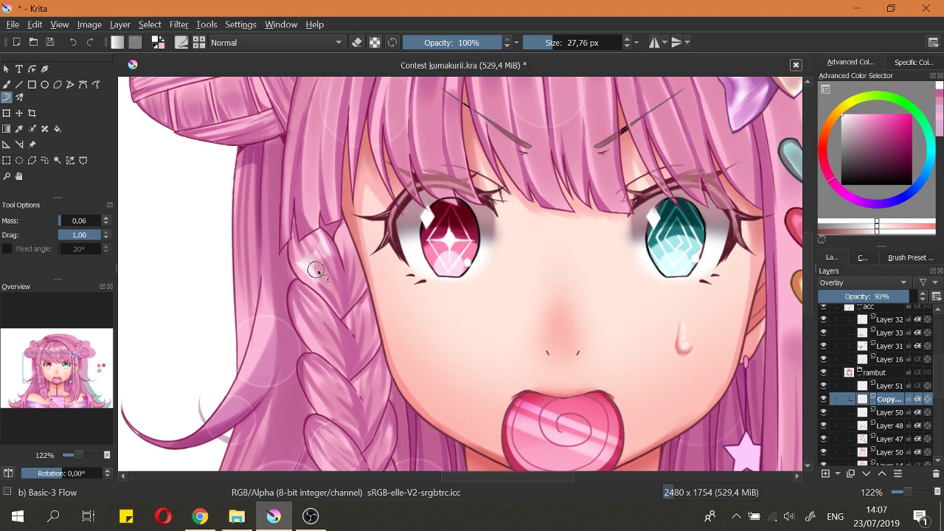
# Step: Refine the uppermost braid segment's highlight with white streaks and eraser tapering at a brush size of 14.86 px
pyautogui.press('[')
pyautogui.press('[')
pyautogui.press('[')
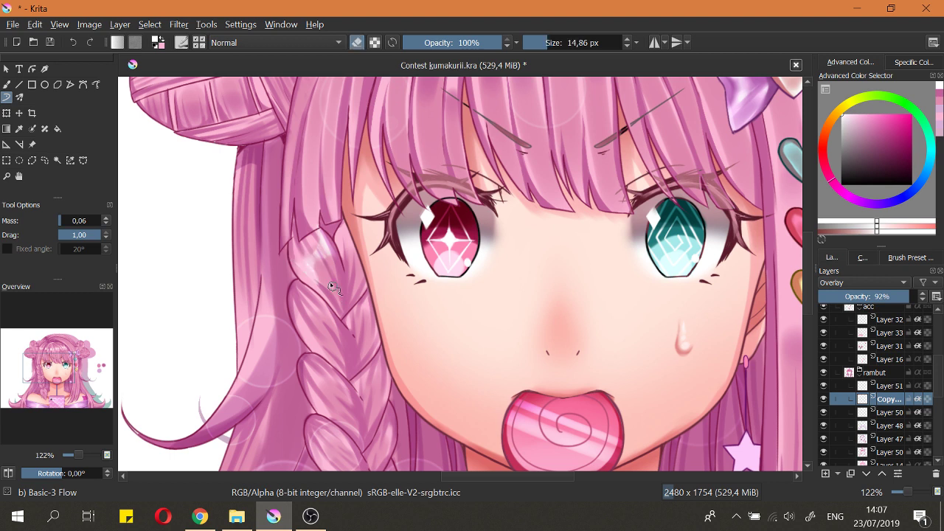
pyautogui.press('e')
pyautogui.moveTo(299, 256); pyautogui.dragTo(338, 304)
pyautogui.hotkey('ctrl', 'z')
pyautogui.moveTo(293, 247); pyautogui.dragTo(313, 282)
pyautogui.press('e')
pyautogui.moveTo(320, 235); pyautogui.dragTo(348, 294)
pyautogui.press('e')
# Step: Paint a white highlight on the braid's second outer segment and taper it with the eraser
pyautogui.scroll(-3, 346, 288)
pyautogui.press('2')
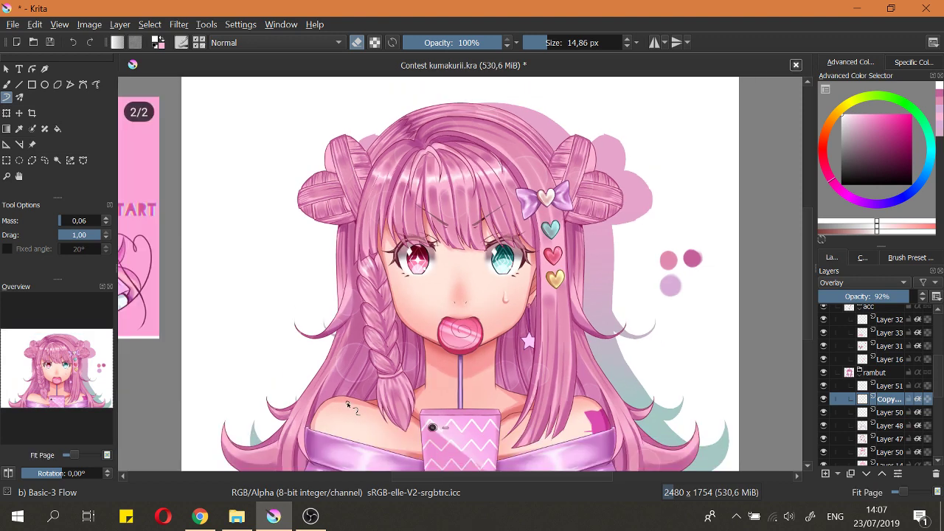
pyautogui.scroll(3, 388, 272)
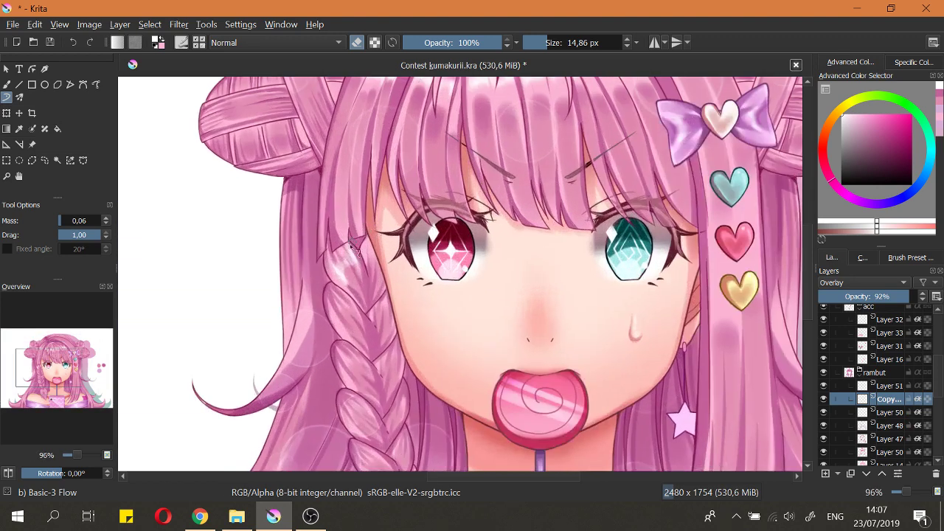
pyautogui.scroll(2, 344, 305)
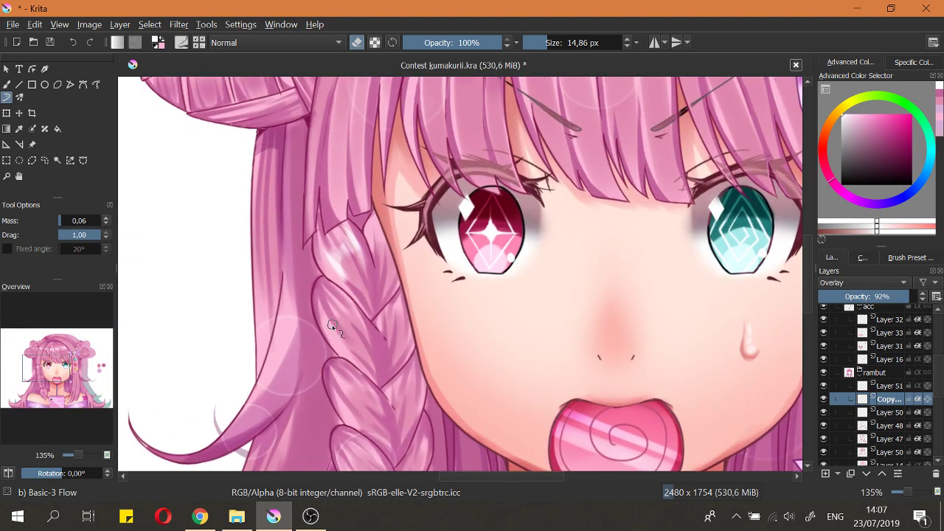
pyautogui.press('e')
pyautogui.press('e')
# Step: Enlarge the brush to 18.59 px, then paint and taper a white highlight on the braid's third outer segment
pyautogui.scroll(-5, 355, 346)
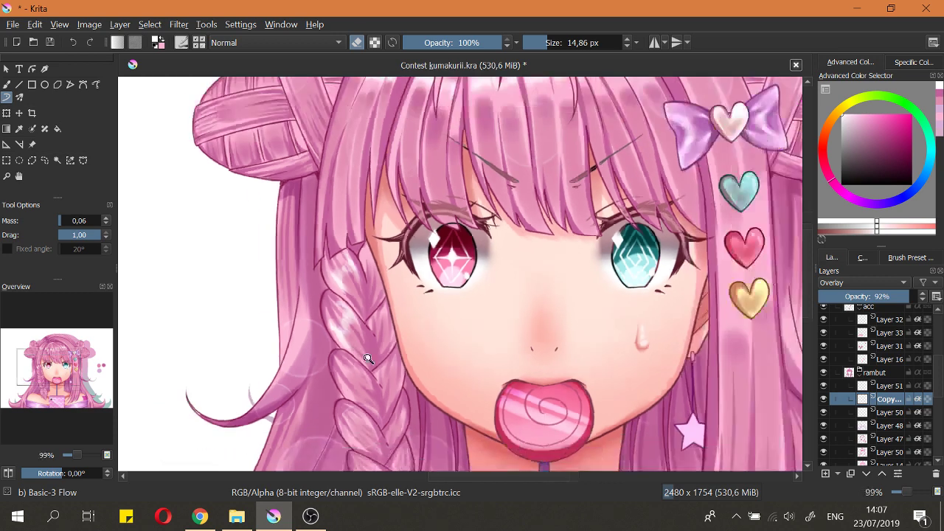
pyautogui.scroll(5, 374, 381)
pyautogui.press(']')
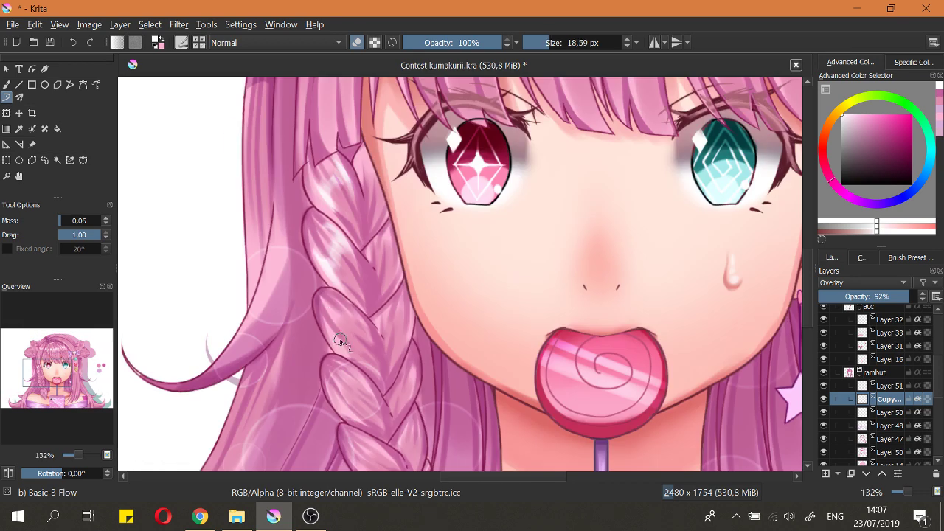
pyautogui.press('e')
pyautogui.press('e')
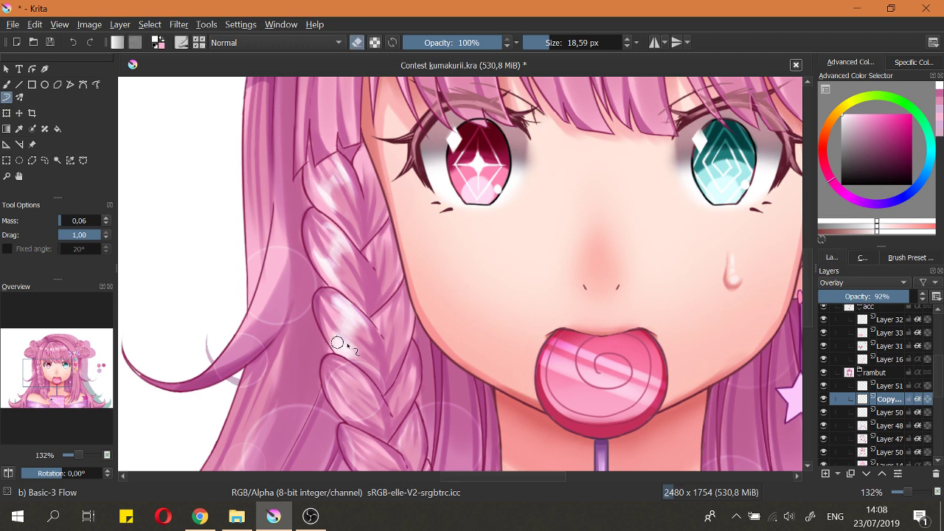
pyautogui.moveTo(342, 337); pyautogui.dragTo(357, 344)
pyautogui.press('e')
# Step: Trim the edges of the third outer braid segment's highlight with the eraser and check it against the whole page
pyautogui.press('2')
pyautogui.press('2')
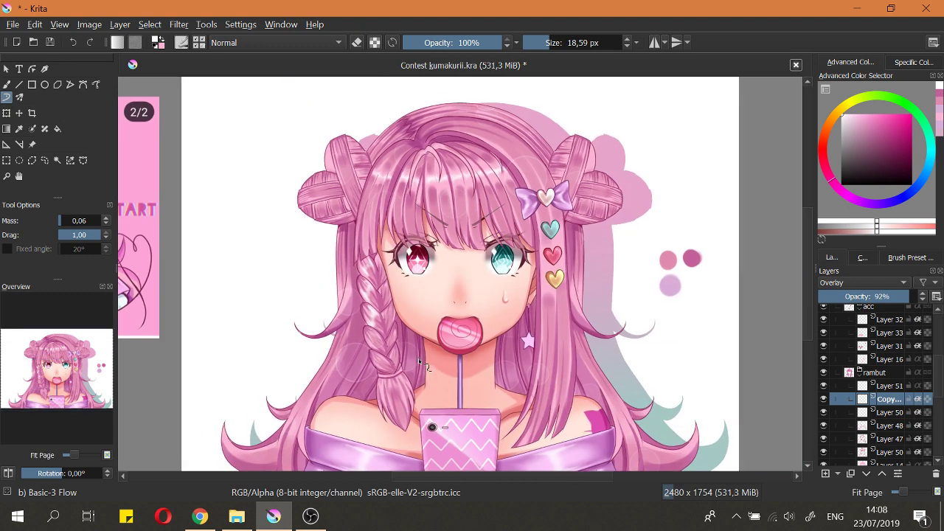
pyautogui.scroll(4, 391, 328)
pyautogui.press('e')
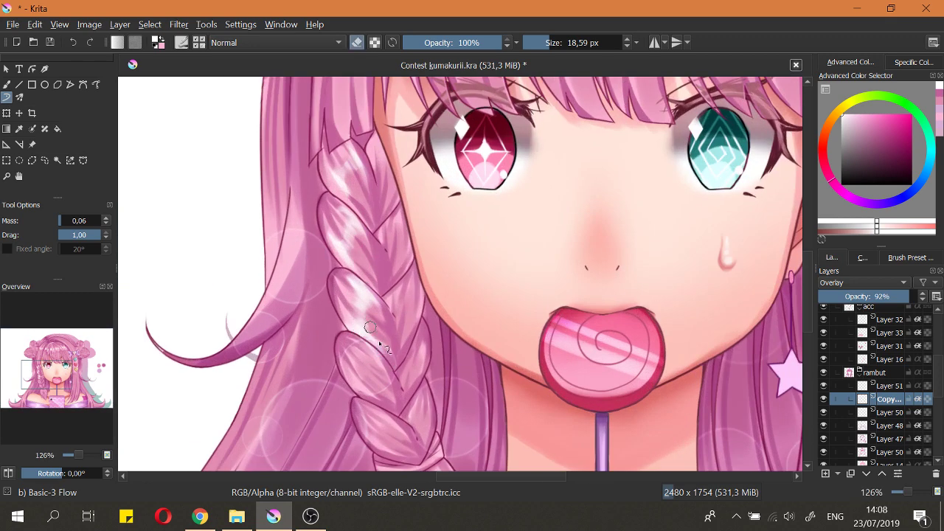
pyautogui.press('e')
pyautogui.press('2')
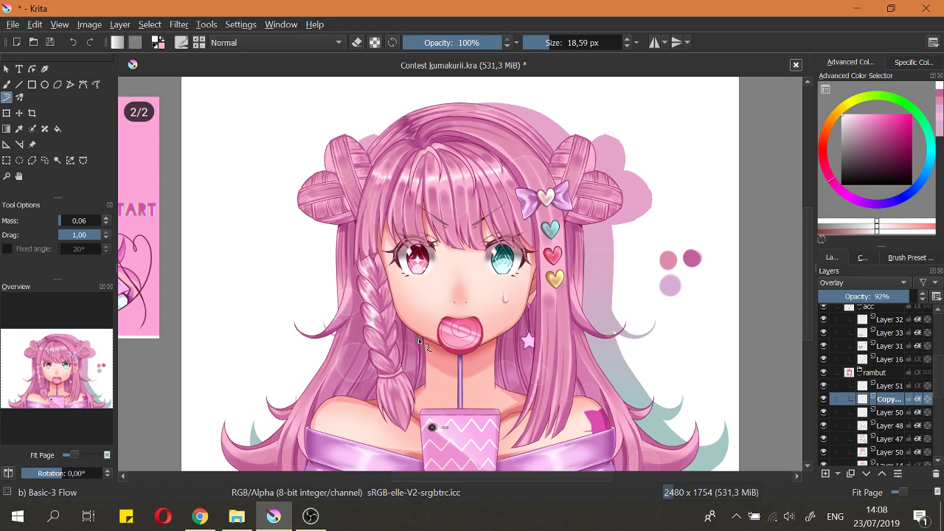
# Step: Paint a white highlight on the braid's fourth outer segment and break up its edges with the eraser
pyautogui.scroll(-2, 515, 302)
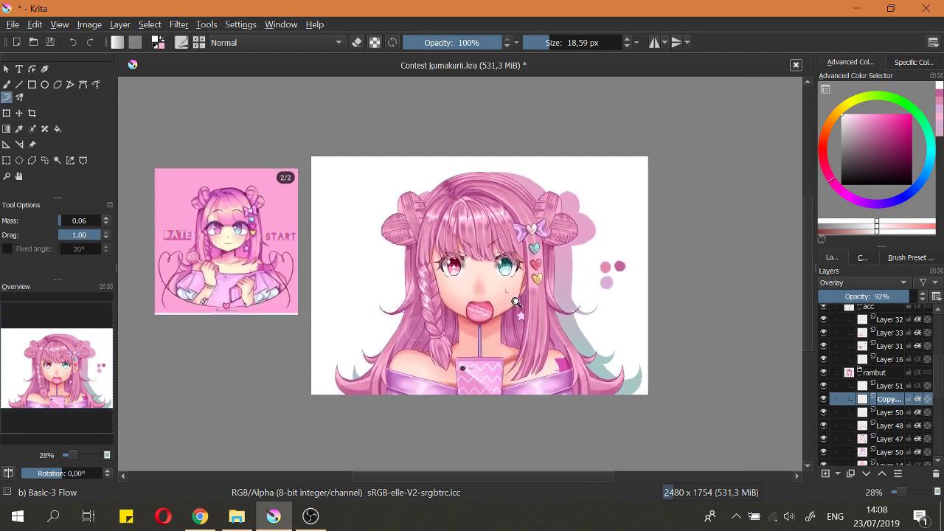
pyautogui.scroll(6, 424, 306)
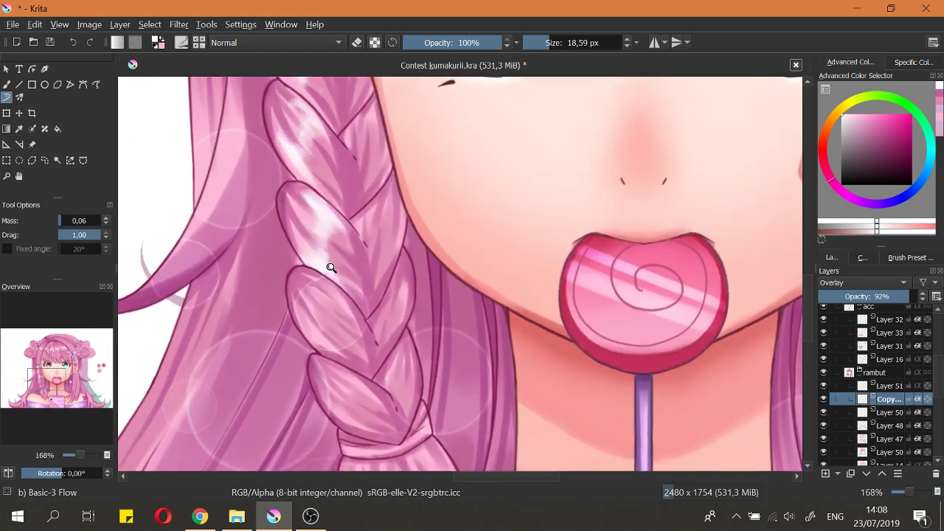
pyautogui.scroll(1, 331, 267)
pyautogui.moveTo(320, 290)
pyautogui.mouseDown()
pyautogui.moveTo(333, 298)
pyautogui.moveTo(320, 296)
pyautogui.moveTo(330, 322)
pyautogui.mouseUp()
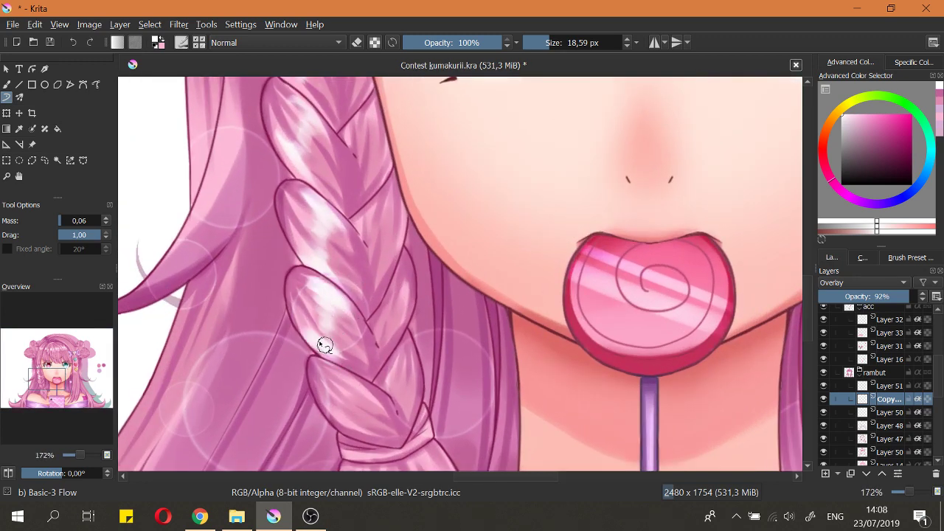
pyautogui.press('e')
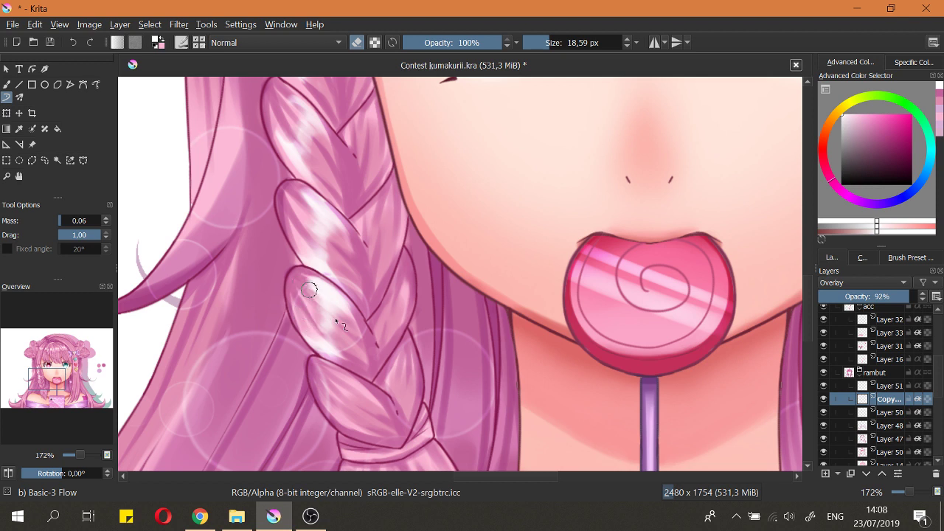
pyautogui.press('e')
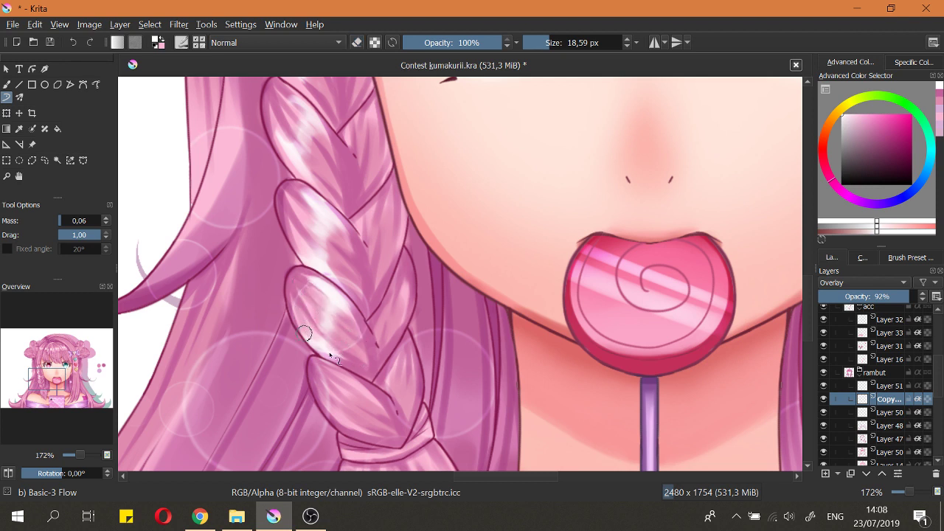
pyautogui.press('e')
# Step: Paint a white highlight on the lowest outer braid segment above the hair tie and taper it with the eraser
pyautogui.press('e')
pyautogui.moveTo(336, 384)
pyautogui.mouseDown()
pyautogui.moveTo(351, 386)
pyautogui.moveTo(332, 384)
pyautogui.moveTo(349, 426)
pyautogui.moveTo(361, 428)
pyautogui.mouseUp()
pyautogui.press('e')
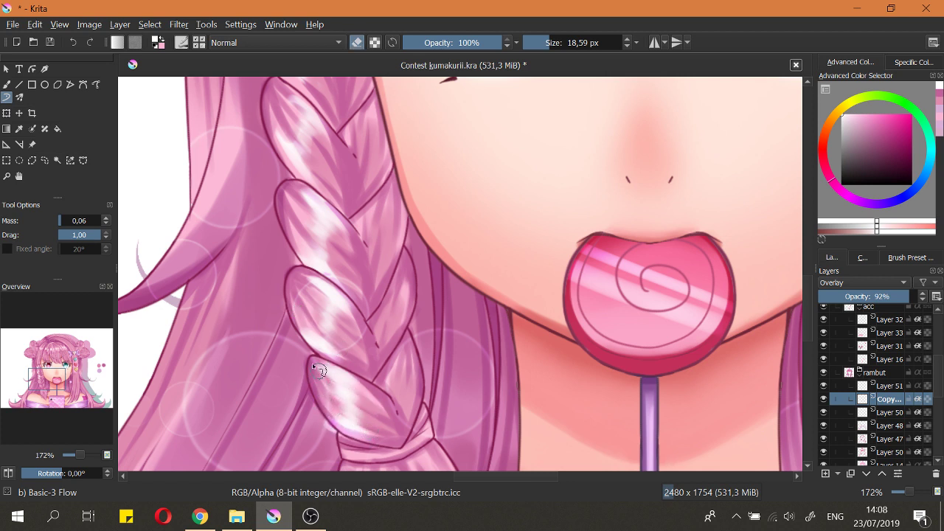
pyautogui.moveTo(393, 447); pyautogui.dragTo(377, 418)
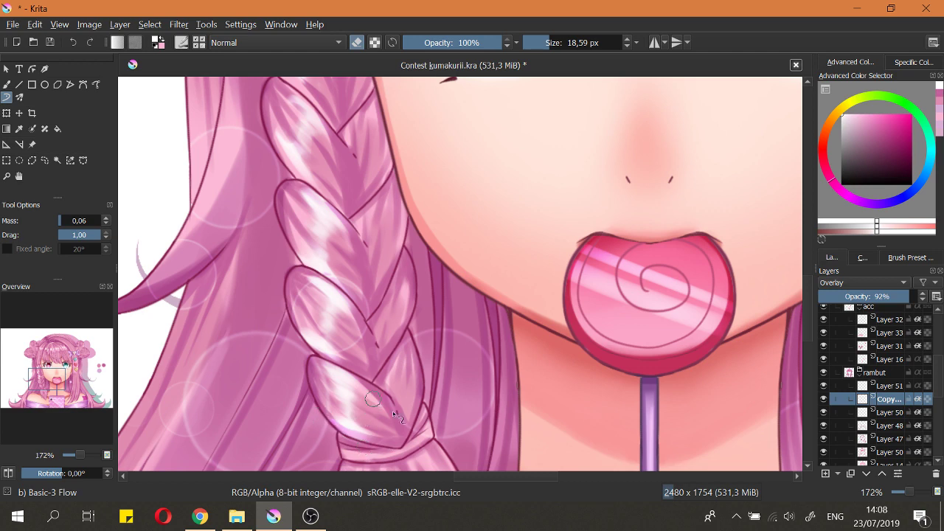
# Step: Paint white highlights on the two upper face-side braid segments and taper them with the eraser
pyautogui.press('e')
pyautogui.moveTo(383, 325)
pyautogui.mouseDown()
pyautogui.moveTo(417, 396)
pyautogui.moveTo(388, 274)
pyautogui.mouseUp()
pyautogui.moveTo(369, 239)
pyautogui.mouseDown()
pyautogui.moveTo(358, 267)
pyautogui.moveTo(373, 255)
pyautogui.moveTo(384, 271)
pyautogui.moveTo(372, 301)
pyautogui.mouseUp()
pyautogui.press('e')
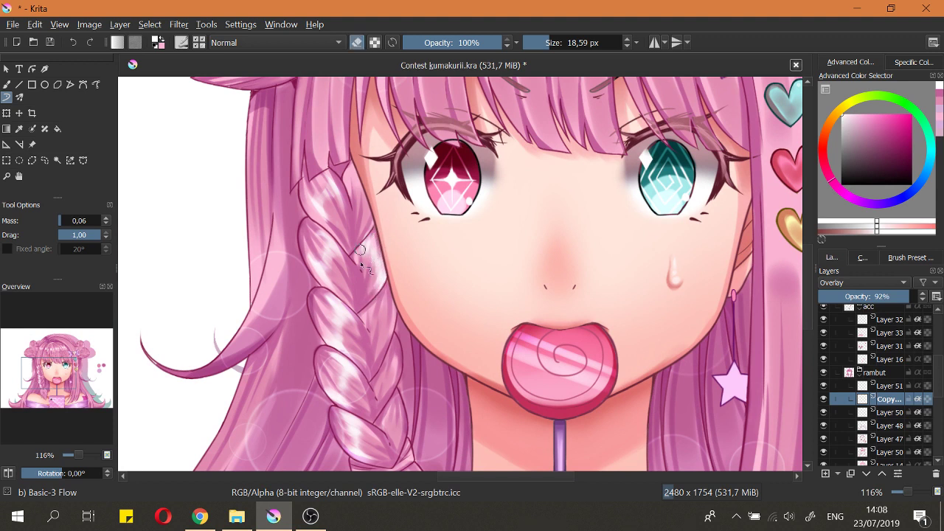
pyautogui.press('e')
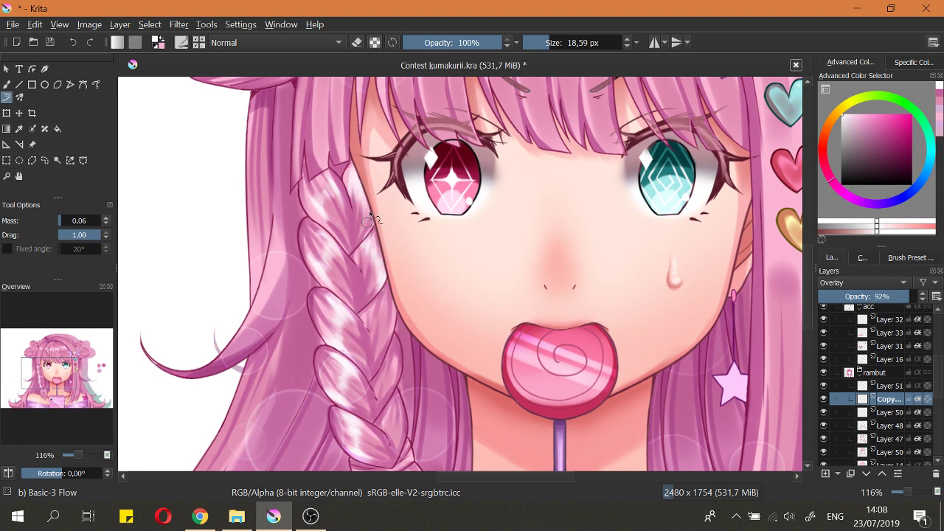
pyautogui.press('e')
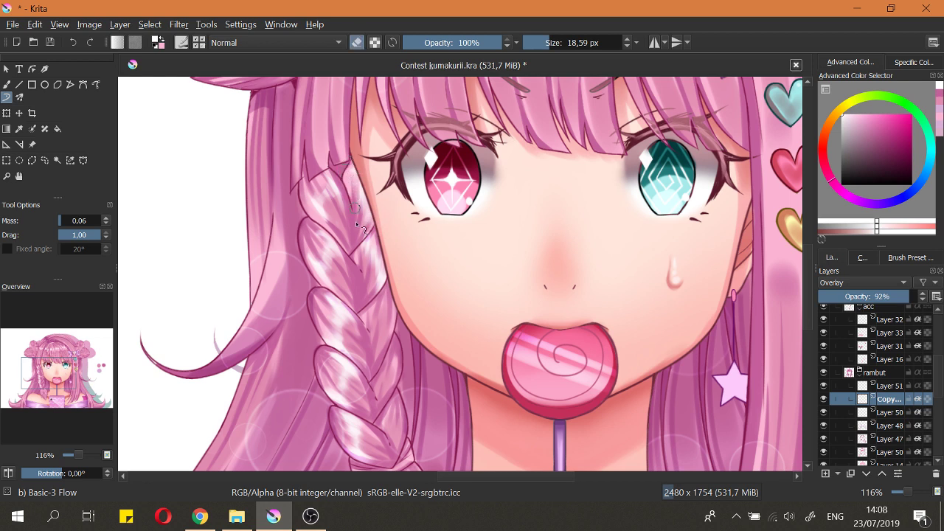
# Step: Highlight the remaining lower face-side braid segments in white and taper them with the eraser, reducing the size to 14.22 px
pyautogui.scroll(-3, 364, 225)
pyautogui.press('e')
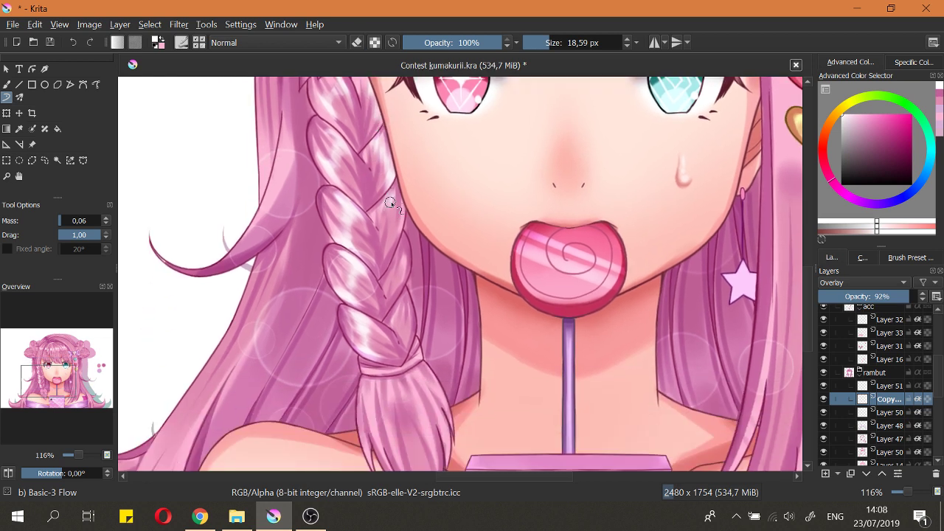
pyautogui.press('e')
pyautogui.press('e')
pyautogui.press('e')
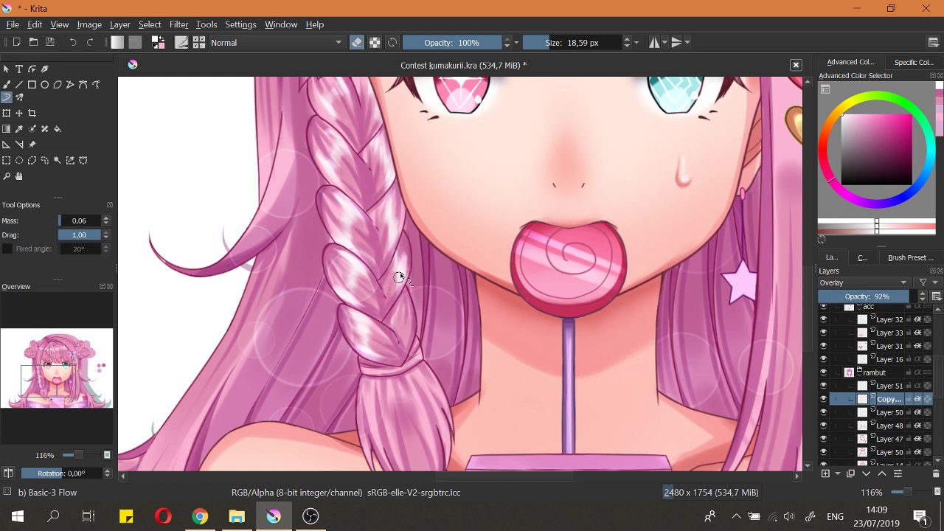
pyautogui.press('e')
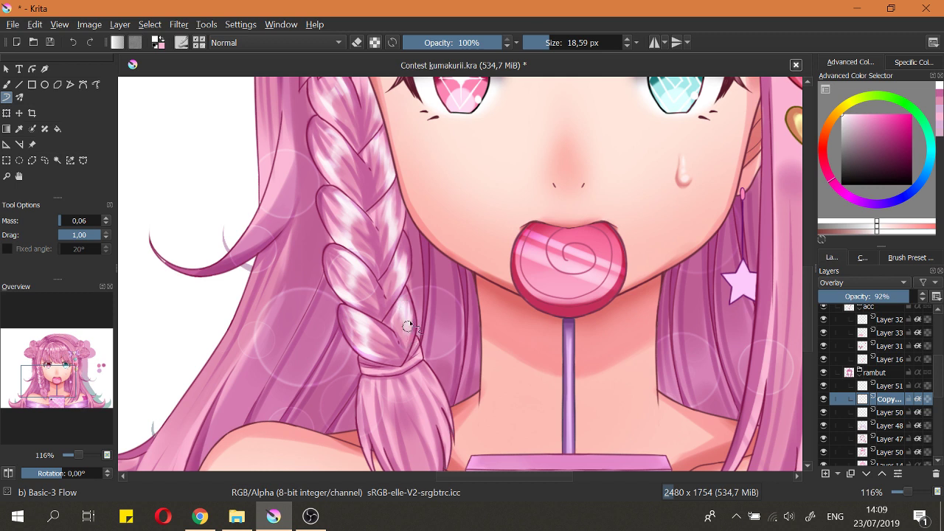
pyautogui.press('e')
pyautogui.press('e')
pyautogui.press('[')
pyautogui.press('e')
# Step: Sample a light pink, enable Preserve Alpha and tint the braid's white highlights with a 134.82 px brush
pyautogui.moveTo(360, 326); pyautogui.dragTo(330, 375)
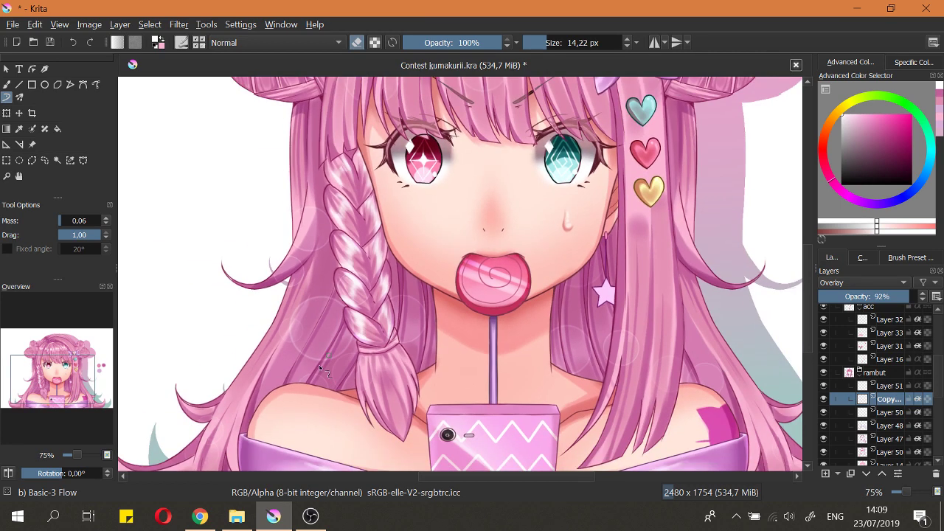
pyautogui.moveTo(276, 411); pyautogui.dragTo(256, 372)
pyautogui.keyDown('ctrl'); pyautogui.click(237, 390); pyautogui.keyUp('ctrl')
pyautogui.moveTo(310, 391); pyautogui.dragTo(324, 447)
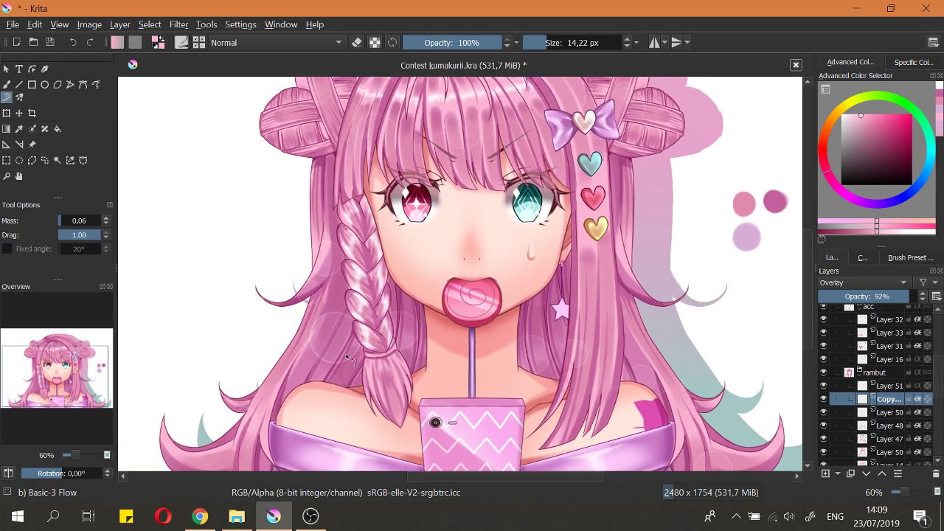
pyautogui.moveTo(350, 305); pyautogui.dragTo(406, 284)
pyautogui.click(375, 45)
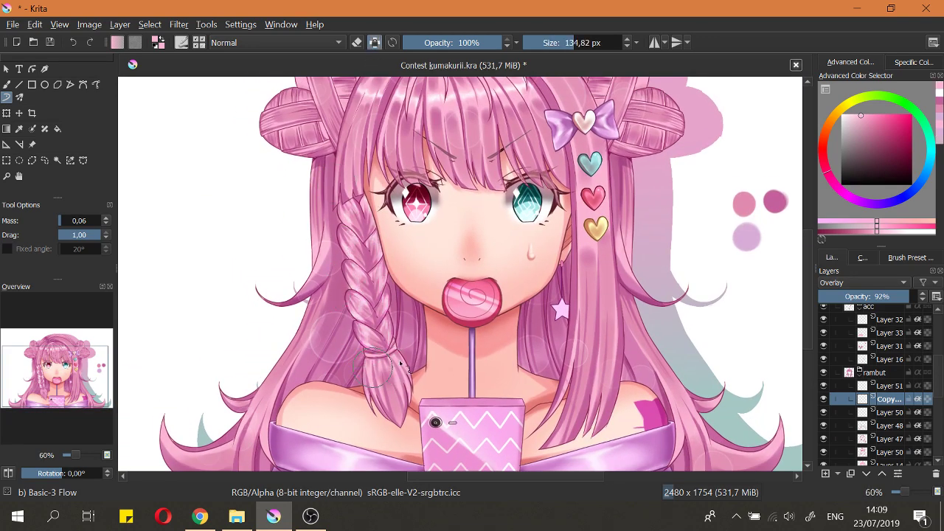
# Step: Retint the alpha-locked braid highlights with paler pinks and save the document
pyautogui.click(858, 115)
pyautogui.moveTo(855, 109); pyautogui.dragTo(849, 110)
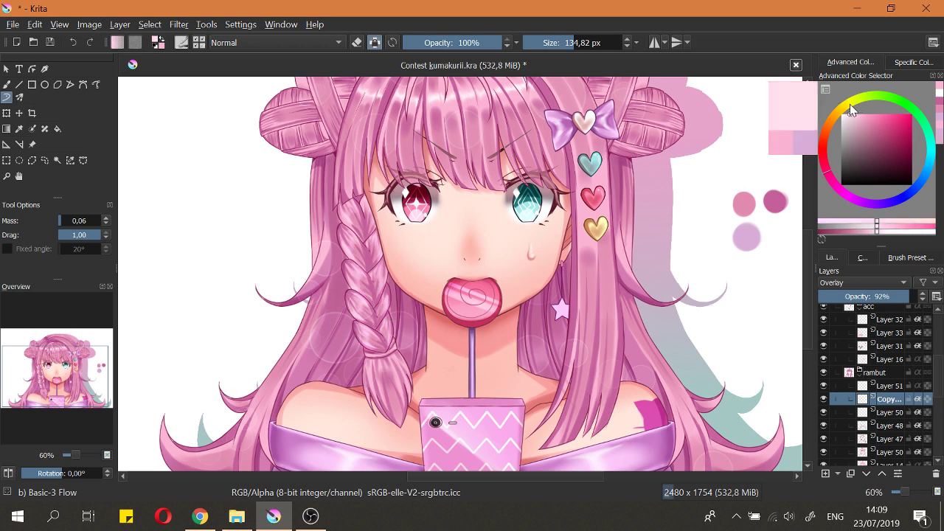
pyautogui.moveTo(354, 186); pyautogui.dragTo(405, 402)
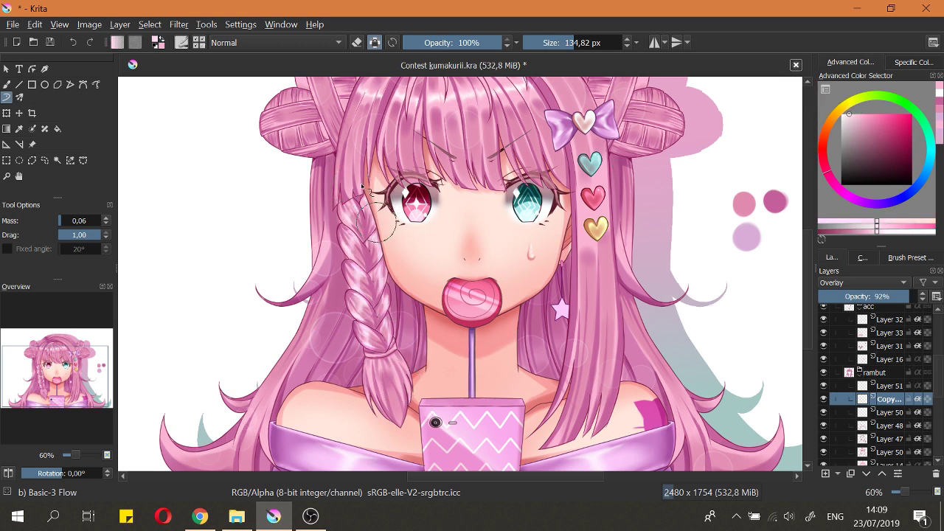
pyautogui.hotkey('ctrl', 'shift', '0')
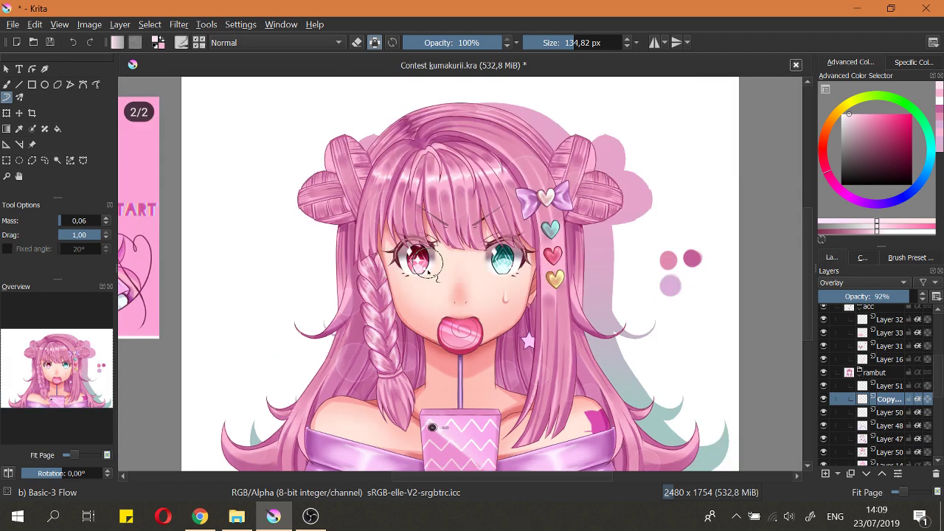
pyautogui.scroll(1, 418, 281)
pyautogui.scroll(1, 419, 281)
pyautogui.moveTo(418, 281); pyautogui.dragTo(419, 286)
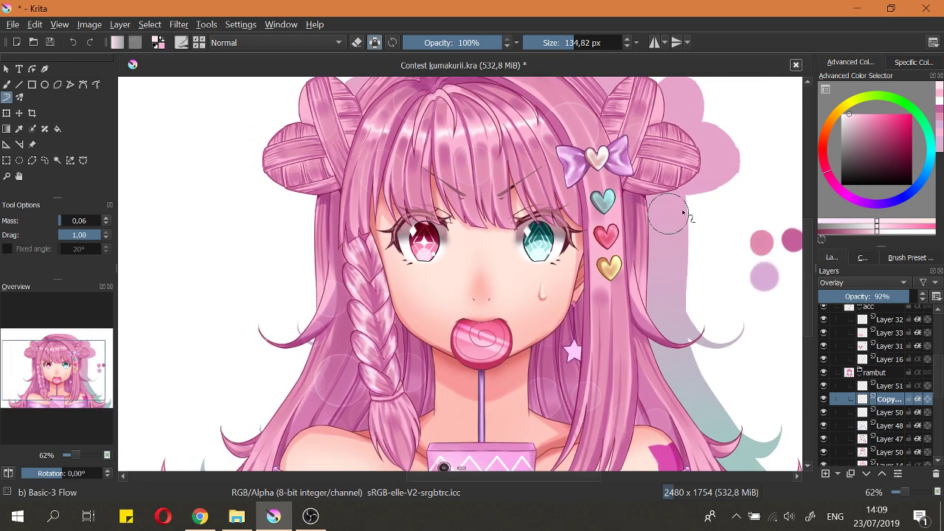
pyautogui.click(855, 113)
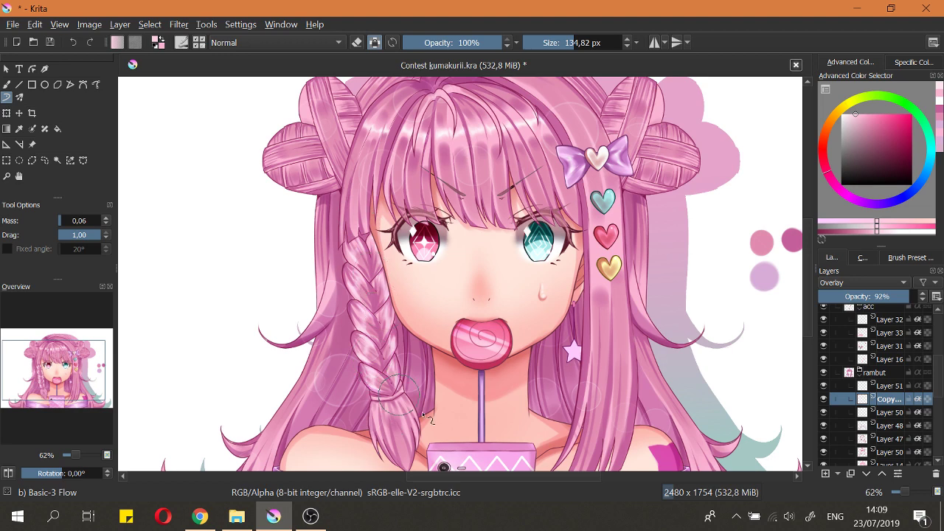
pyautogui.press('2')
pyautogui.hotkey('ctrl', 's')
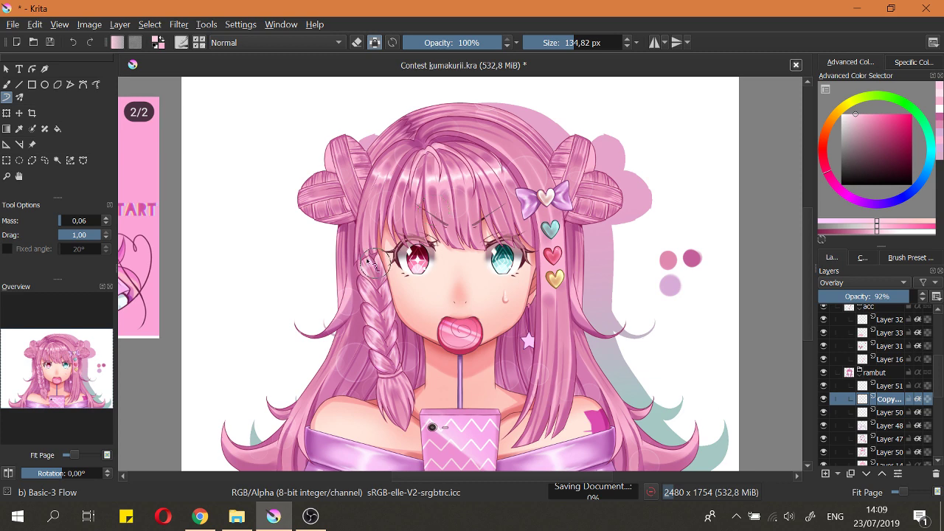
# Step: Turn off Preserve Alpha and paint pale pink highlight streaks on the braid's tail below the hair tie with an 18.04 px brush
pyautogui.scroll(3, 405, 340)
pyautogui.moveTo(407, 328); pyautogui.dragTo(416, 298)
pyautogui.moveTo(424, 363); pyautogui.dragTo(407, 363)
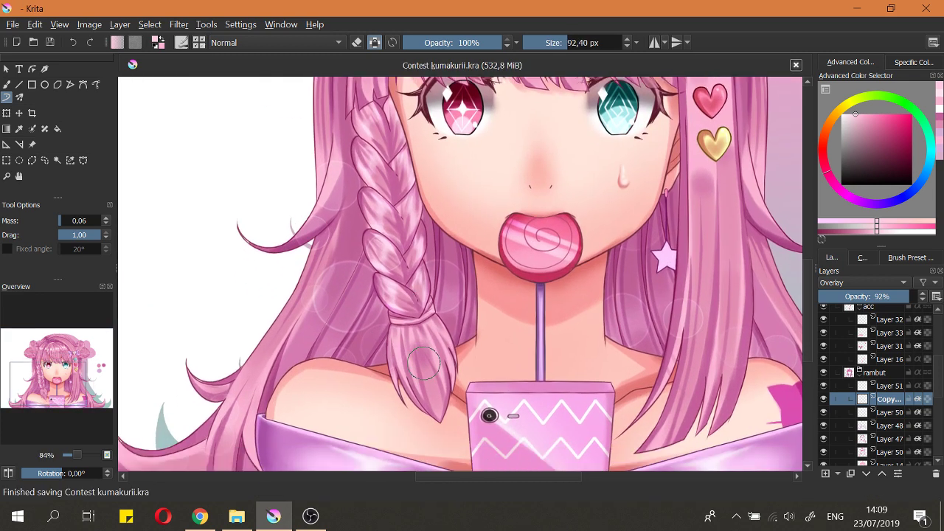
pyautogui.moveTo(408, 363); pyautogui.dragTo(377, 362)
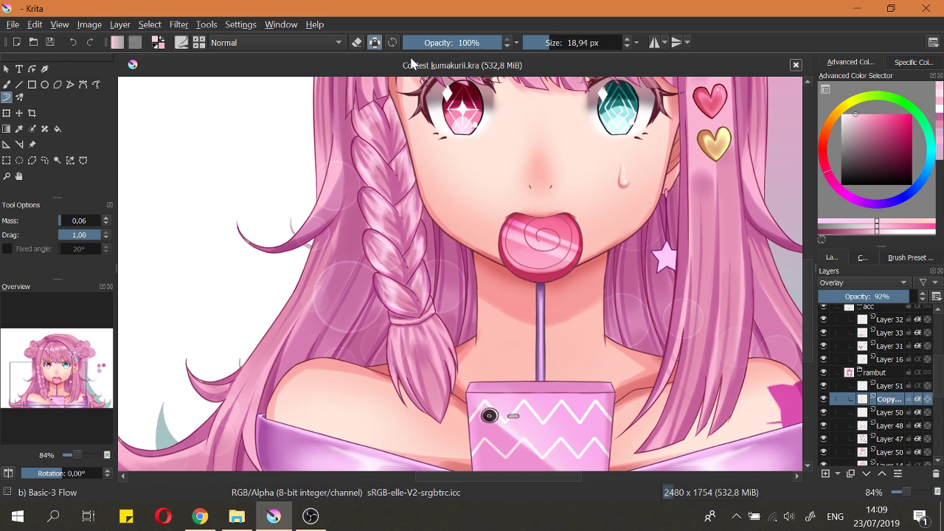
pyautogui.press('[')
pyautogui.moveTo(406, 337); pyautogui.dragTo(413, 384)
pyautogui.hotkey('ctrl', 'z')
pyautogui.moveTo(408, 349)
pyautogui.mouseDown()
pyautogui.moveTo(413, 363)
pyautogui.moveTo(398, 294)
pyautogui.mouseUp()
pyautogui.scroll(2, 398, 295)
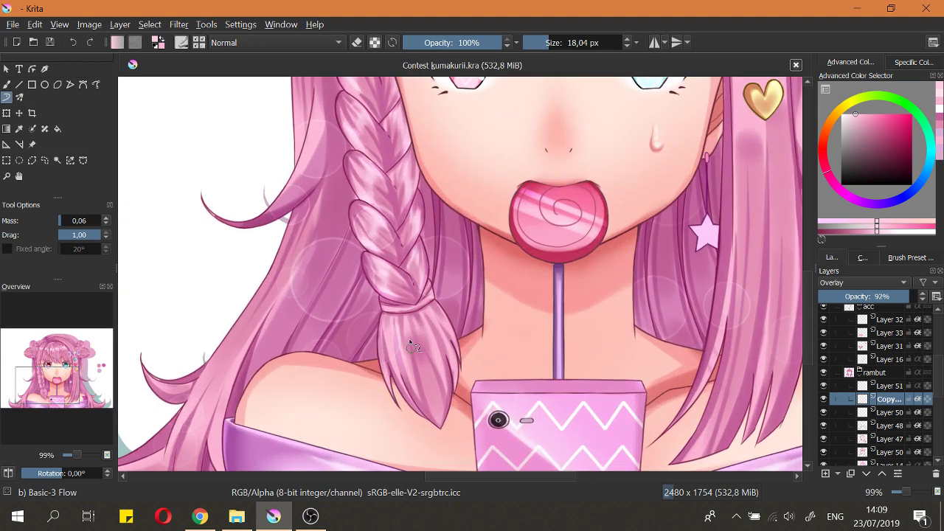
pyautogui.moveTo(414, 343)
pyautogui.mouseDown()
pyautogui.moveTo(441, 394)
pyautogui.moveTo(417, 331)
pyautogui.moveTo(427, 375)
pyautogui.mouseUp()
pyautogui.press('e')
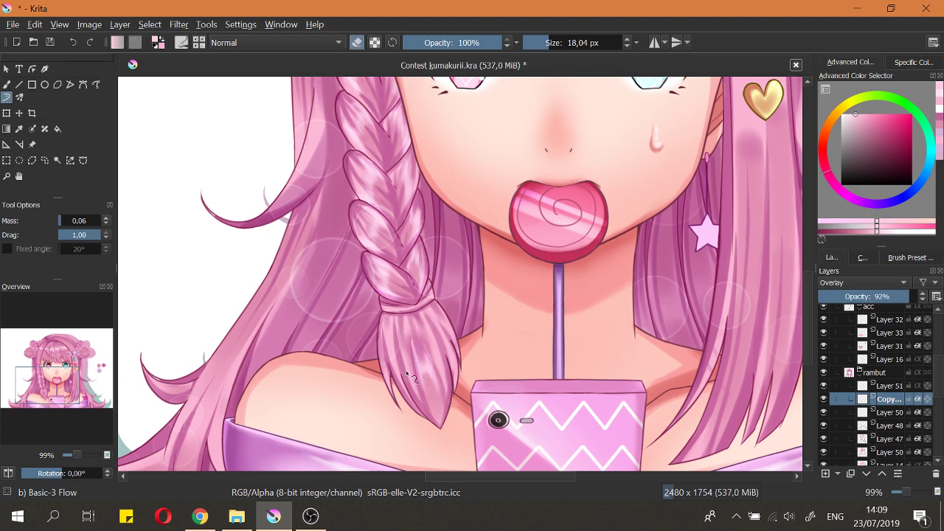
# Step: Erase part of the highlight at the top of the braid's tail on the selected copy layer and save the document
pyautogui.scroll(-5, 407, 375)
pyautogui.scroll(4, 425, 382)
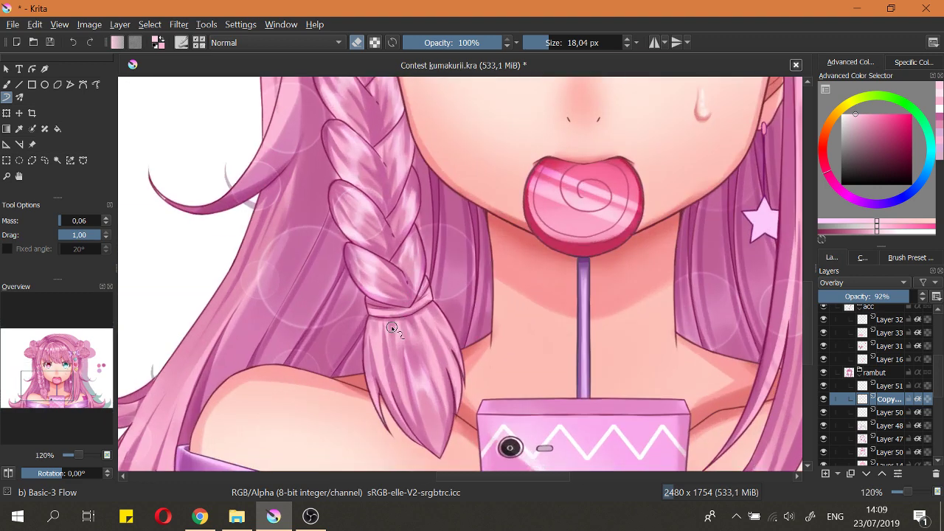
pyautogui.press('e')
pyautogui.press('e')
pyautogui.moveTo(395, 318); pyautogui.dragTo(400, 352)
pyautogui.press('e')
pyautogui.press('e')
pyautogui.press('e')
pyautogui.scroll(-7, 402, 322)
pyautogui.press('2')
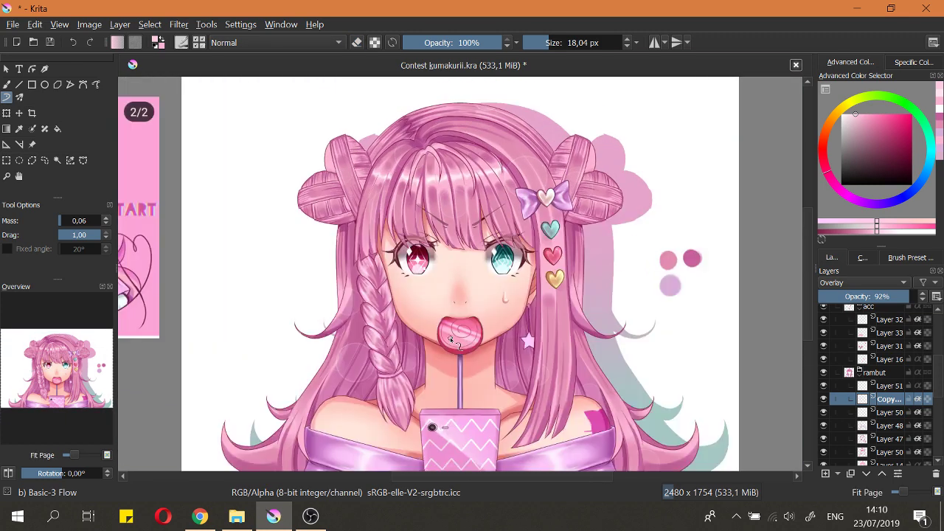
pyautogui.hotkey('ctrl', 's')
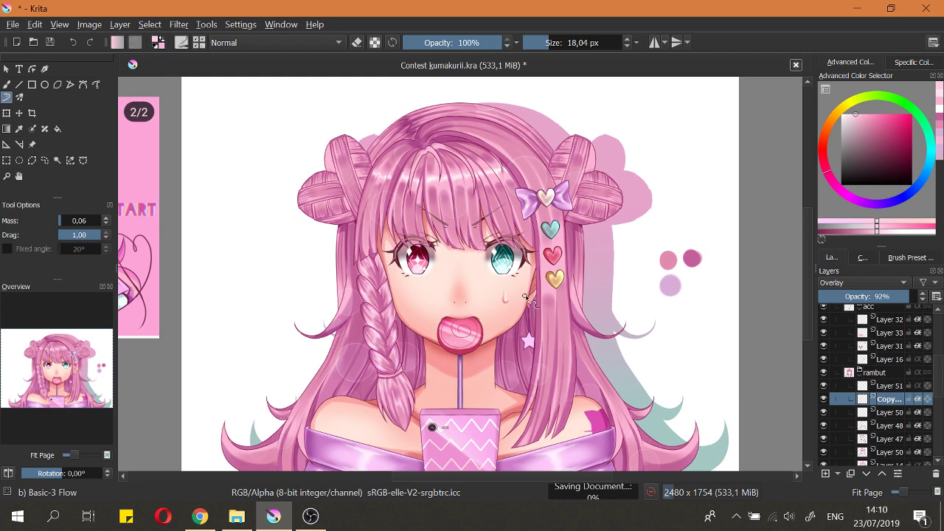
# Step: Enlarge the brush to 23.42 px and select the Layer 50 directly below Layer 47
pyautogui.scroll(2, 516, 368)
pyautogui.moveTo(505, 348); pyautogui.dragTo(508, 348)
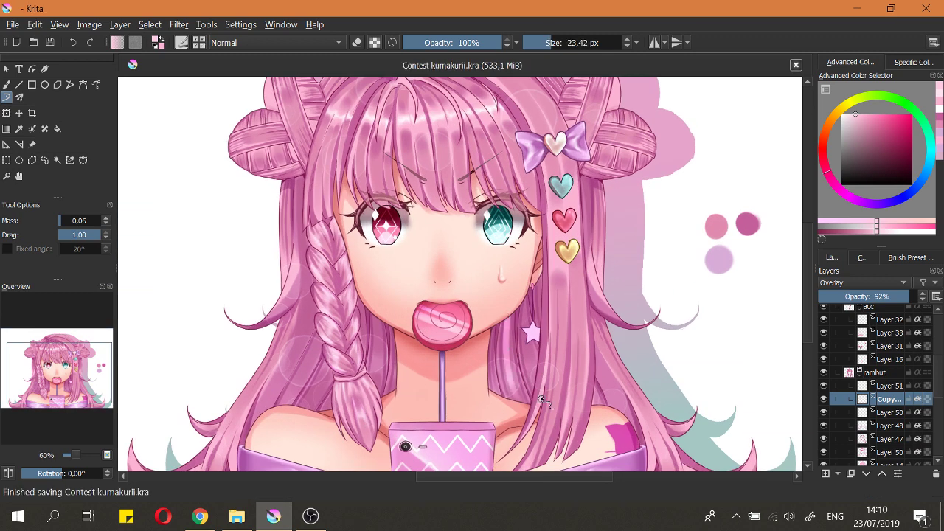
pyautogui.scroll(-6, 508, 317)
pyautogui.scroll(4, 508, 280)
pyautogui.press('2')
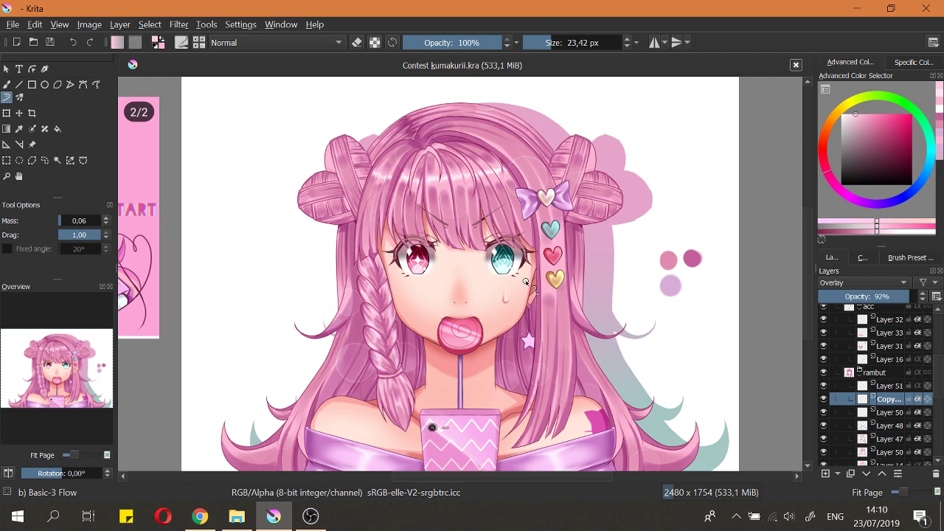
pyautogui.moveTo(594, 292); pyautogui.dragTo(612, 330)
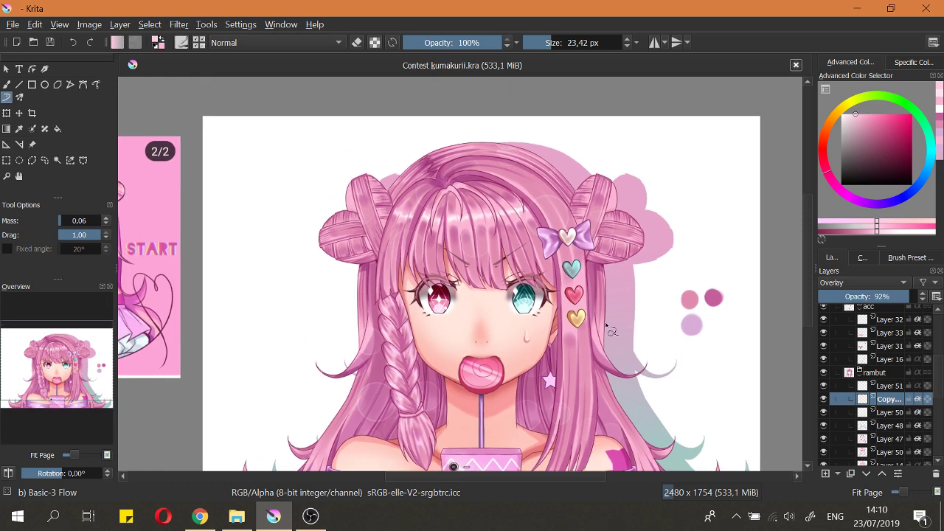
pyautogui.scroll(2, 476, 194)
pyautogui.click(861, 453)
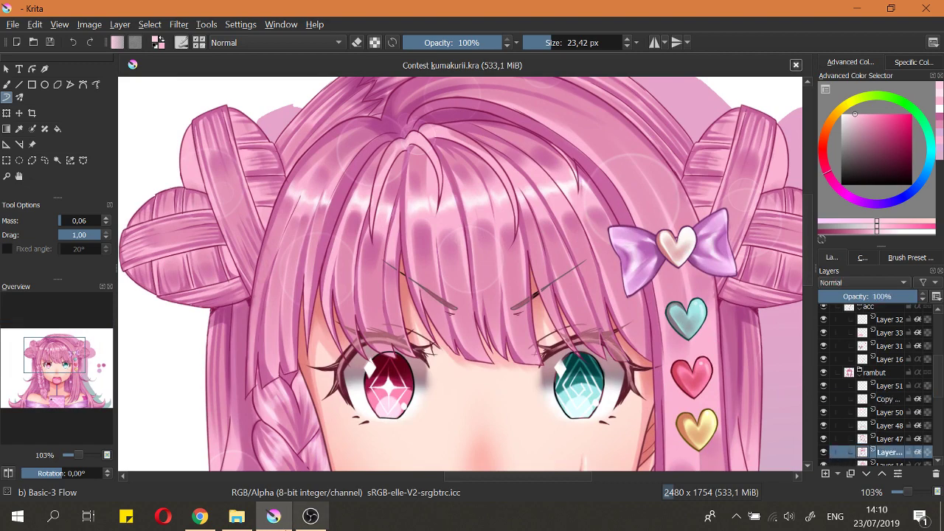
# Step: Switch to the browser, resume the paused YouTube video, and return to the painting in Krita
pyautogui.click(200, 517)
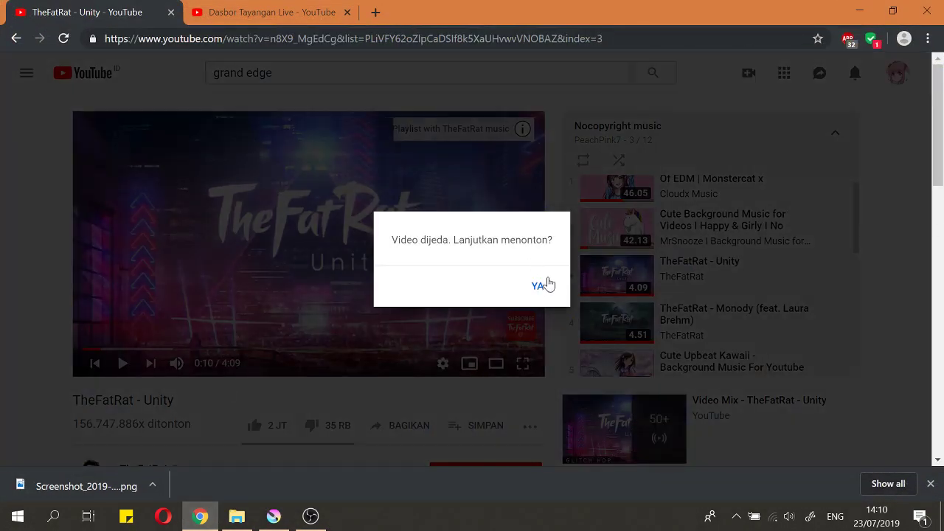
pyautogui.click(543, 284)
pyautogui.click(859, 9)
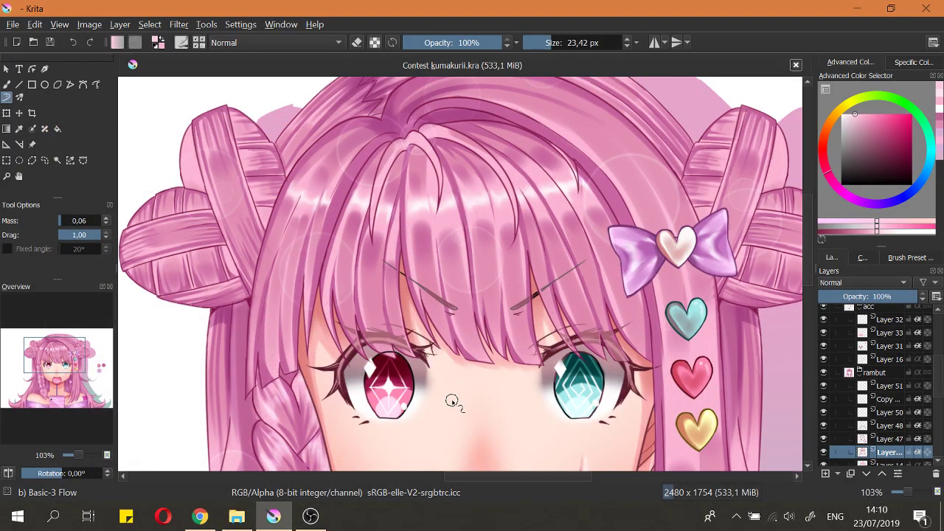
# Step: Examine the whole portrait at several zoom levels to judge the hair shading and highlights
pyautogui.moveTo(451, 269); pyautogui.dragTo(425, 261)
pyautogui.press('2')
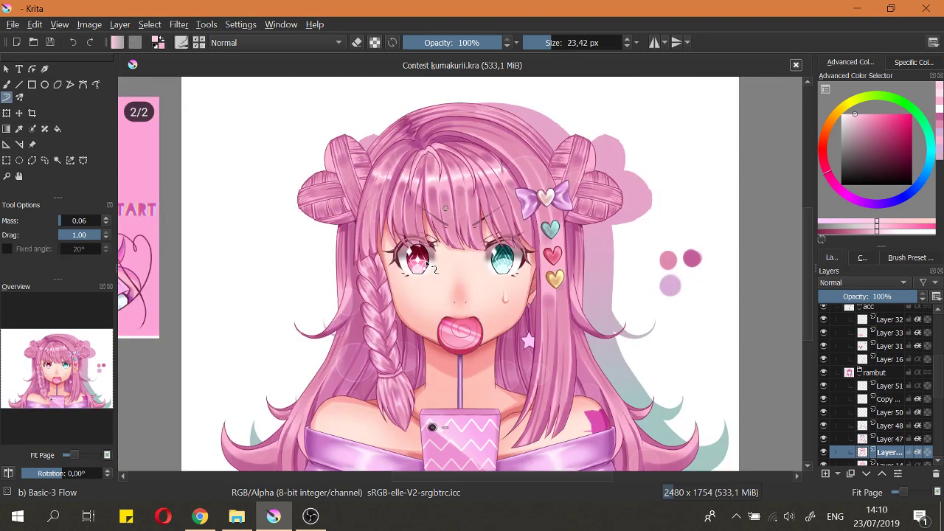
pyautogui.scroll(1, 516, 276)
pyautogui.press('2')
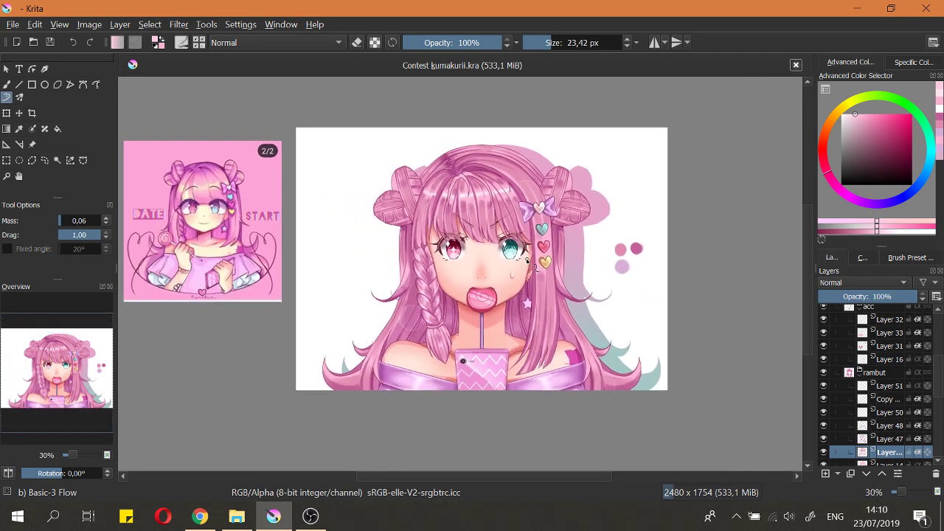
pyautogui.scroll(3, 555, 207)
pyautogui.scroll(-2, 552, 208)
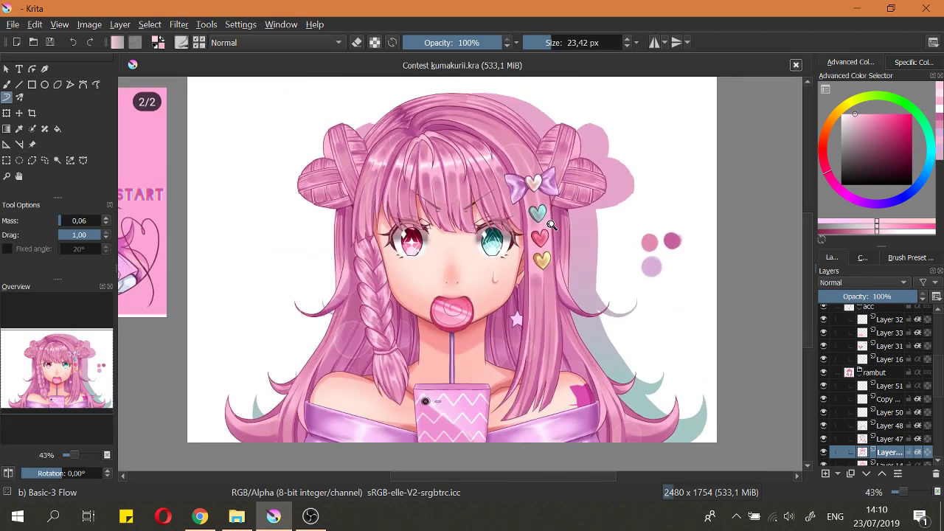
pyautogui.scroll(2, 558, 224)
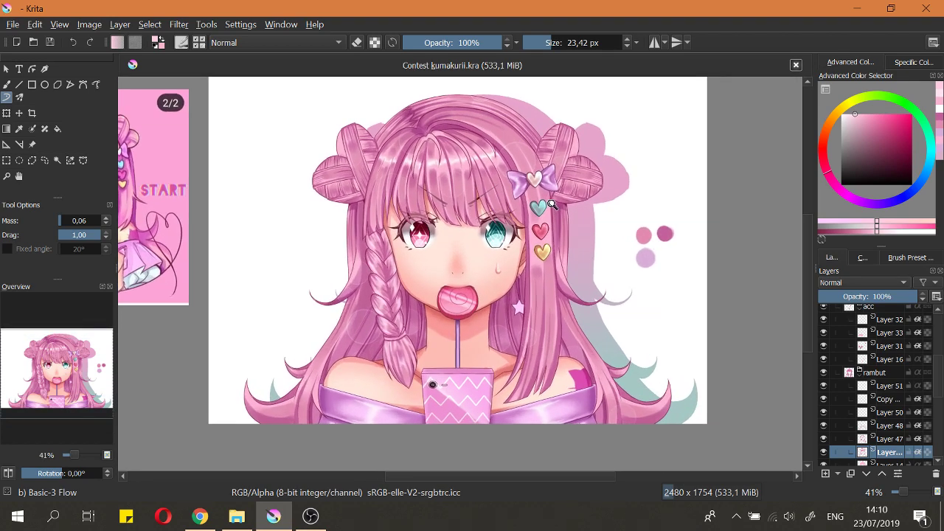
# Step: Select the overlay Layer 50 above Layer 48 and hide it to remove the bubble circles from the hair
pyautogui.scroll(6, 551, 175)
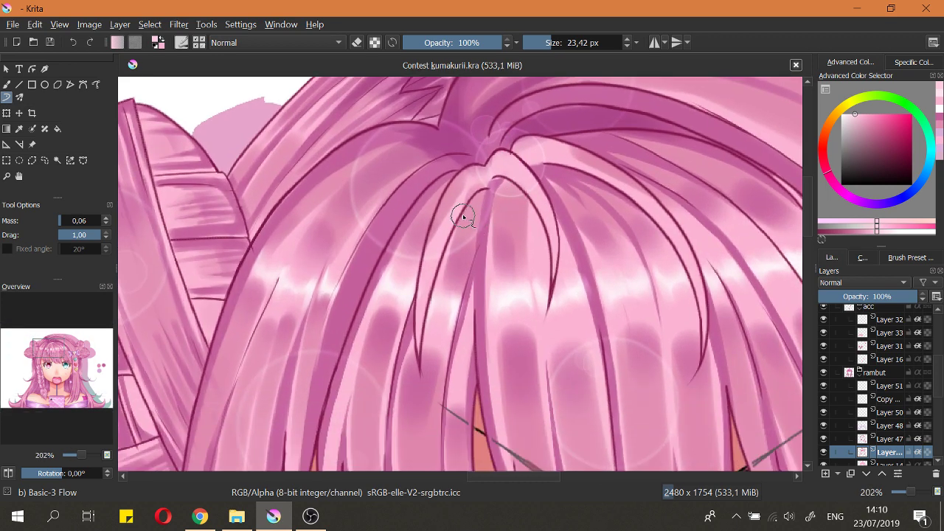
pyautogui.press('r')
pyautogui.click(460, 194)
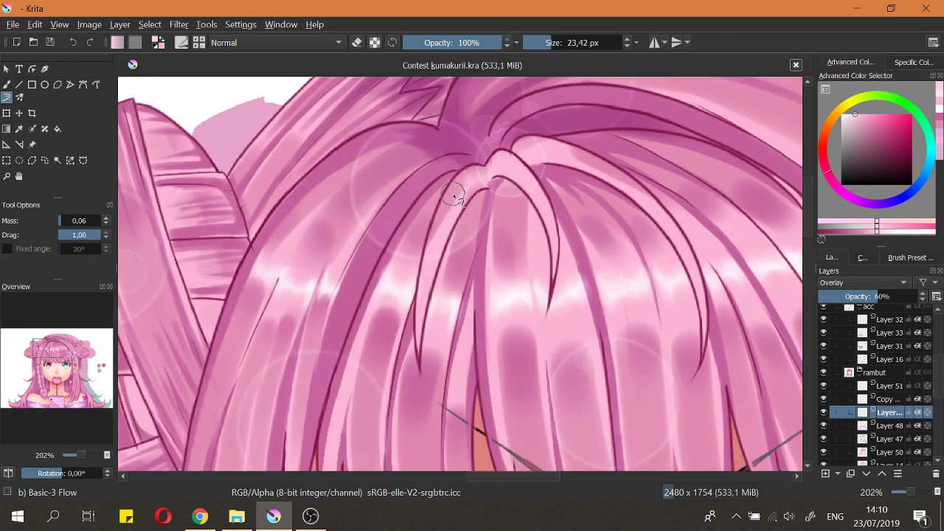
pyautogui.click(823, 412)
pyautogui.click(823, 412)
pyautogui.click(823, 413)
pyautogui.click(825, 425)
pyautogui.click(825, 426)
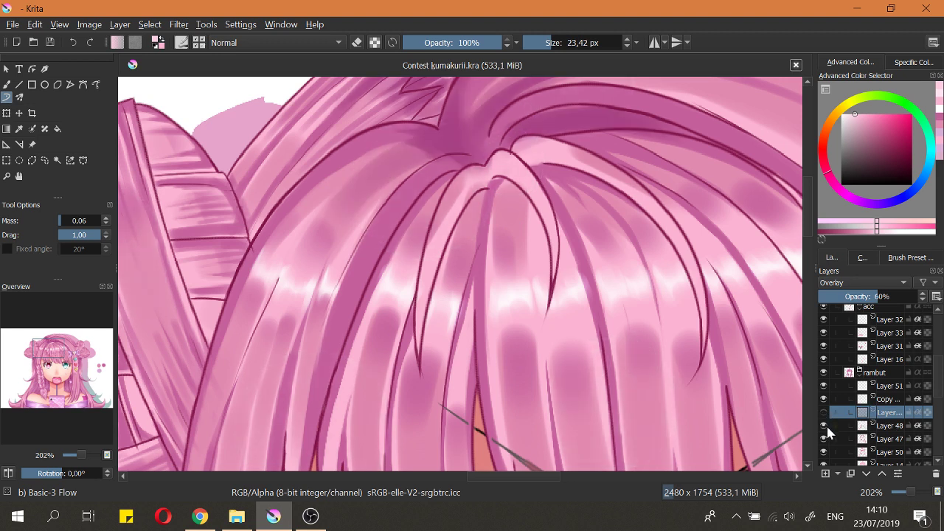
# Step: On the Layer 50 below Layer 47, erase the shading from the thin front strands near the hair parting
pyautogui.click(447, 206)
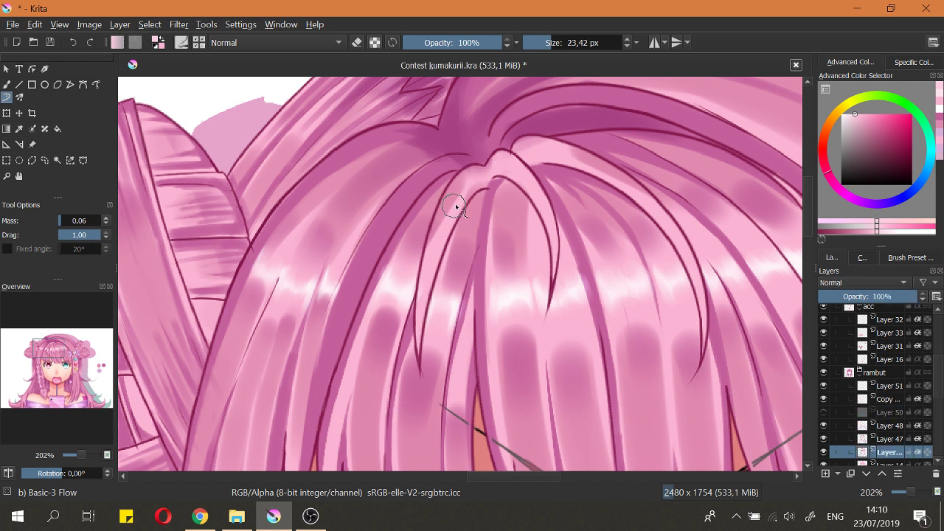
pyautogui.press('e')
pyautogui.moveTo(463, 185); pyautogui.dragTo(436, 231)
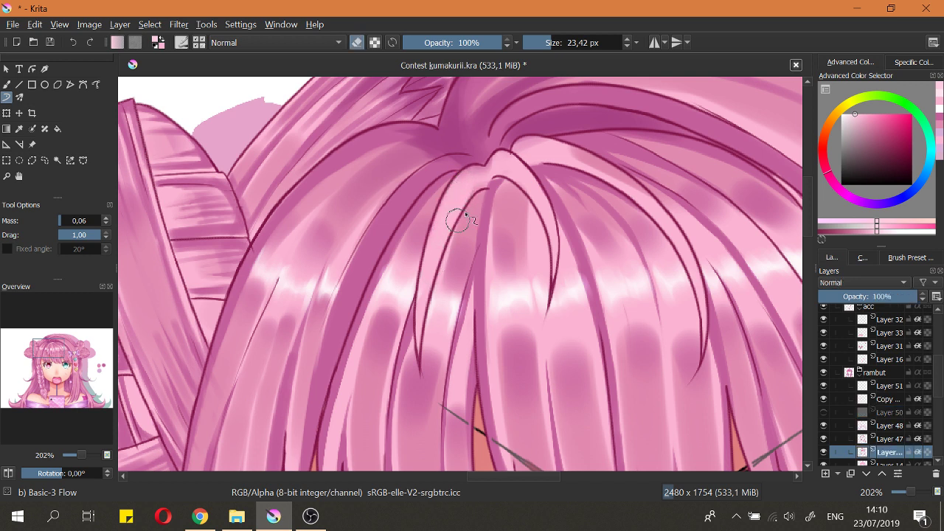
pyautogui.moveTo(555, 152); pyautogui.dragTo(656, 208)
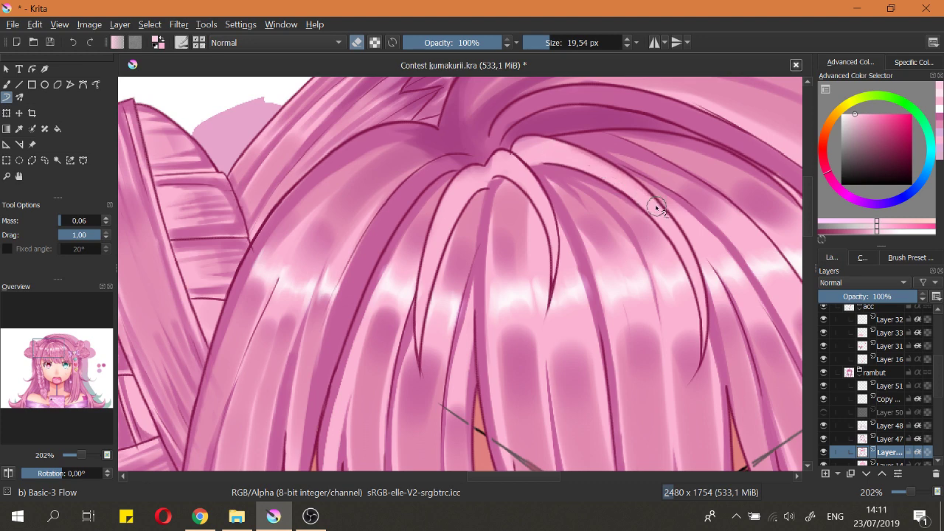
pyautogui.moveTo(540, 126); pyautogui.dragTo(522, 181)
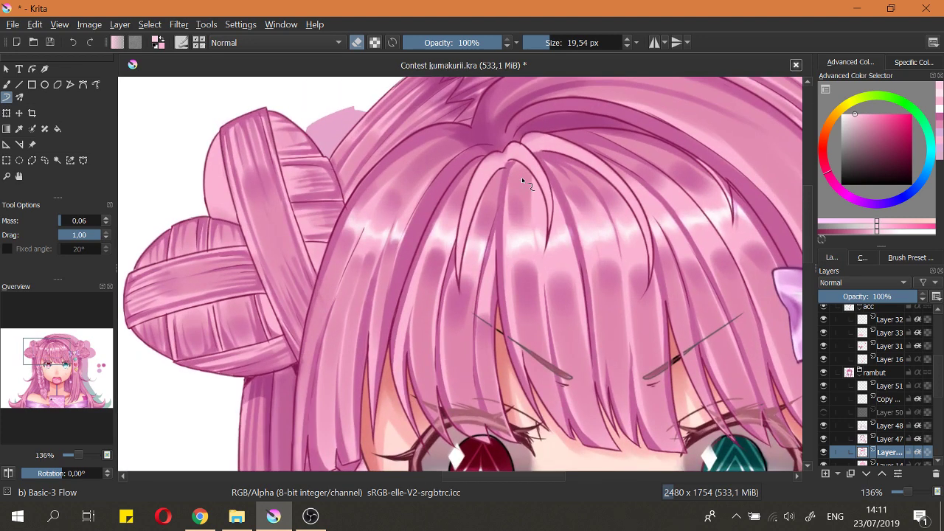
pyautogui.scroll(-5, 689, 253)
pyautogui.scroll(3, 680, 254)
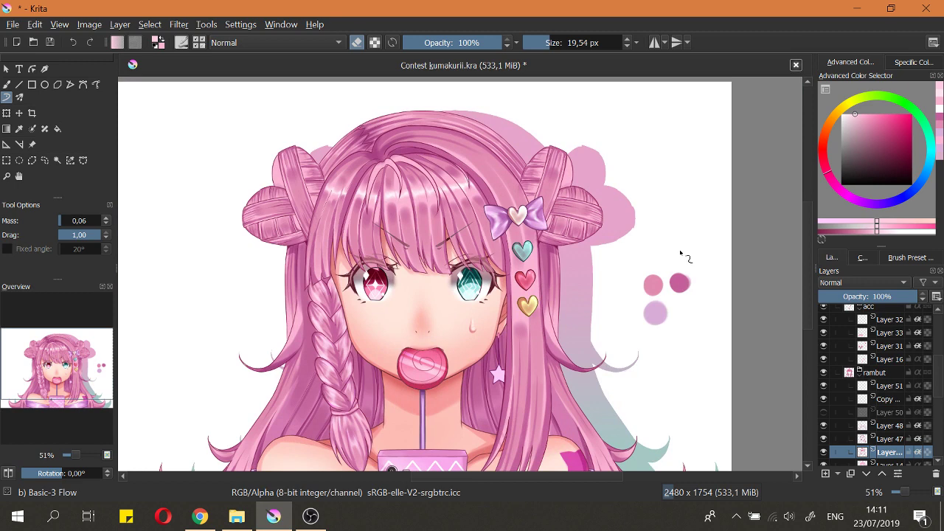
# Step: On Layer 47, paint dark pink shading along the inner edge of the thin strand curving left from the parting, using an 8.89 px brush
pyautogui.scroll(4, 382, 169)
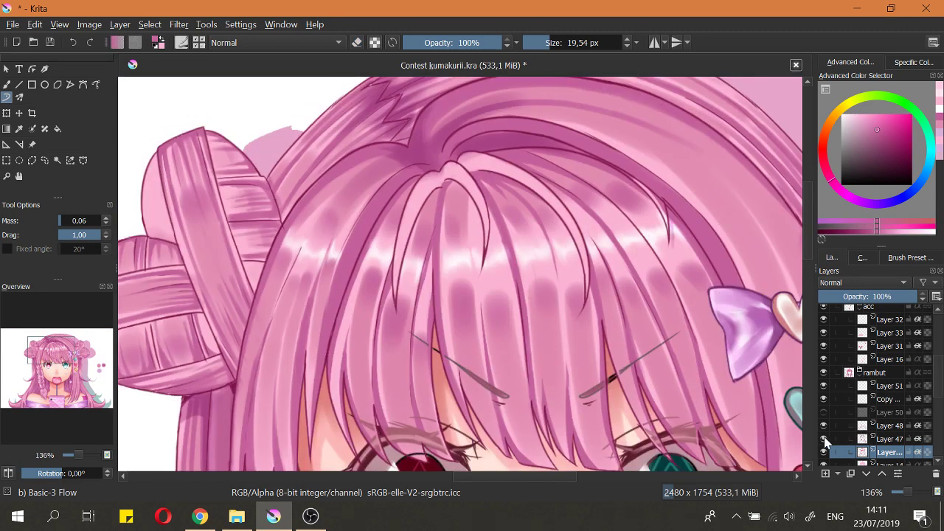
pyautogui.click(830, 440)
pyautogui.click(824, 439)
pyautogui.click(824, 438)
pyautogui.scroll(3, 426, 194)
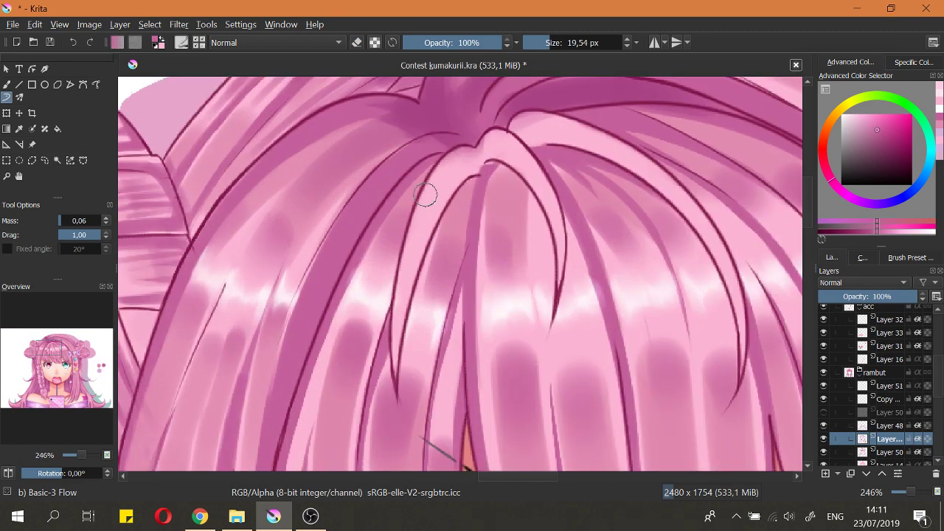
pyautogui.moveTo(456, 185); pyautogui.dragTo(438, 197)
pyautogui.hotkey('ctrl', 'z')
pyautogui.moveTo(484, 164); pyautogui.dragTo(428, 240)
pyautogui.moveTo(451, 188); pyautogui.dragTo(414, 284)
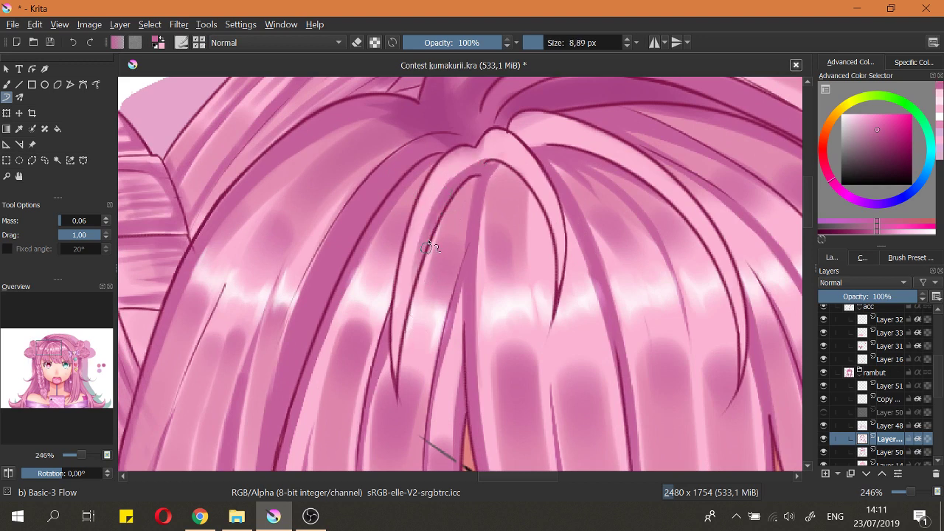
pyautogui.moveTo(423, 247); pyautogui.dragTo(408, 324)
pyautogui.hotkey('ctrl', 'z')
pyautogui.hotkey('ctrl', 'z')
pyautogui.moveTo(424, 229)
pyautogui.mouseDown()
pyautogui.moveTo(408, 327)
pyautogui.moveTo(432, 225)
pyautogui.moveTo(406, 308)
pyautogui.moveTo(410, 347)
pyautogui.mouseUp()
# Step: Paint dark pink shading inside the short strand curving right from the parting and trim its edges with the eraser
pyautogui.moveTo(493, 157); pyautogui.dragTo(546, 197)
pyautogui.moveTo(520, 168)
pyautogui.mouseDown()
pyautogui.moveTo(557, 278)
pyautogui.moveTo(548, 230)
pyautogui.moveTo(530, 179)
pyautogui.moveTo(557, 300)
pyautogui.mouseUp()
pyautogui.press('e')
pyautogui.moveTo(527, 163); pyautogui.dragTo(564, 234)
pyautogui.moveTo(538, 185); pyautogui.dragTo(554, 237)
# Step: Rotate the canvas, paint dark pink shading along the long strand right of the parting, reduce the brush to 7.78 px, and reset the rotation
pyautogui.moveTo(562, 137)
pyautogui.mouseDown()
pyautogui.moveTo(543, 113)
pyautogui.moveTo(413, 165)
pyautogui.moveTo(397, 281)
pyautogui.mouseUp()
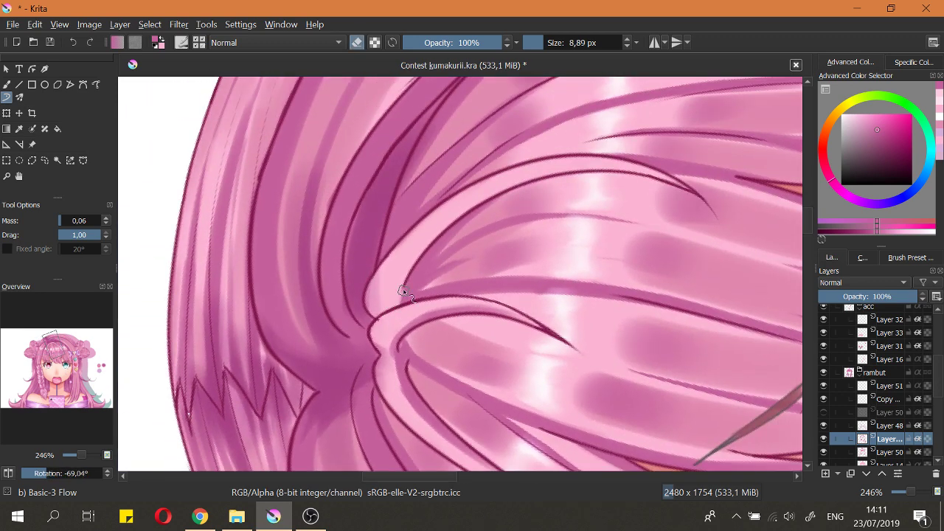
pyautogui.press('e')
pyautogui.moveTo(438, 235)
pyautogui.mouseDown()
pyautogui.moveTo(402, 302)
pyautogui.moveTo(396, 289)
pyautogui.moveTo(484, 195)
pyautogui.mouseUp()
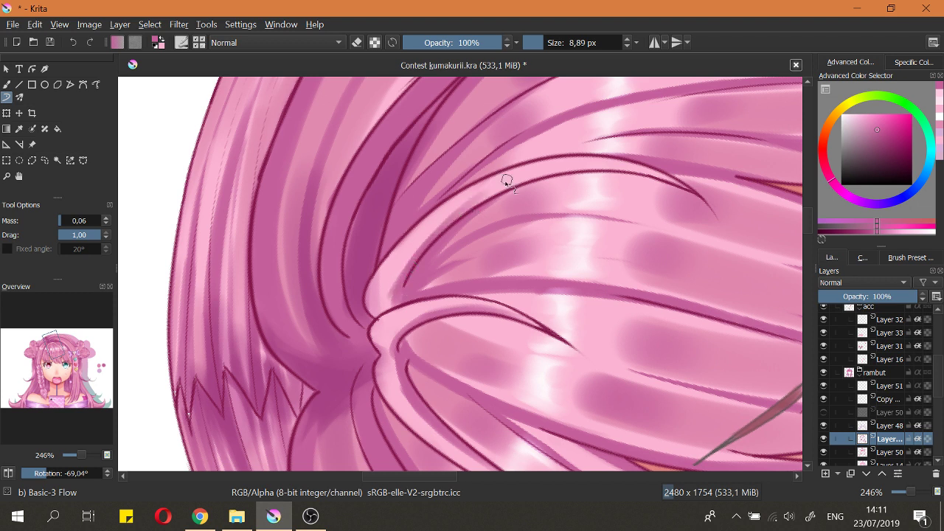
pyautogui.hotkey('ctrl', 'z')
pyautogui.moveTo(401, 307)
pyautogui.mouseDown()
pyautogui.moveTo(502, 188)
pyautogui.moveTo(435, 230)
pyautogui.moveTo(544, 173)
pyautogui.mouseUp()
pyautogui.press('[')
pyautogui.press('e')
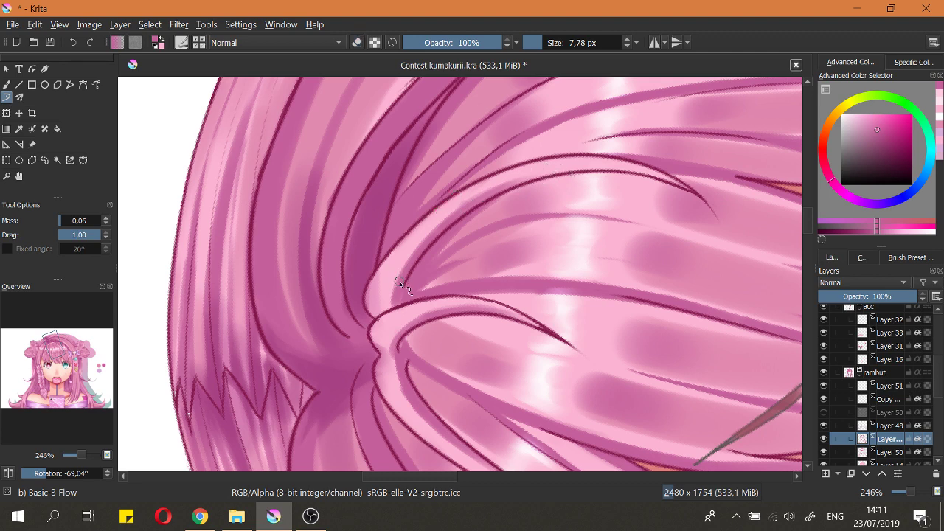
pyautogui.press('5')
pyautogui.moveTo(511, 258); pyautogui.dragTo(511, 391)
pyautogui.moveTo(444, 237); pyautogui.dragTo(452, 124)
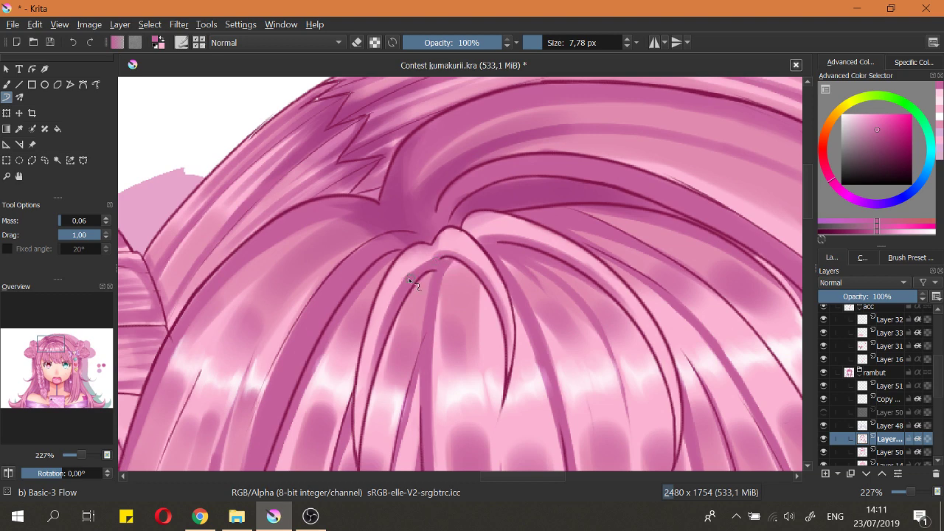
# Step: Sample the mid pink swatch and shade the base of the left front strand on the Layer 50 below Layer 47, using a 19.19 px brush
pyautogui.scroll(-6, 440, 277)
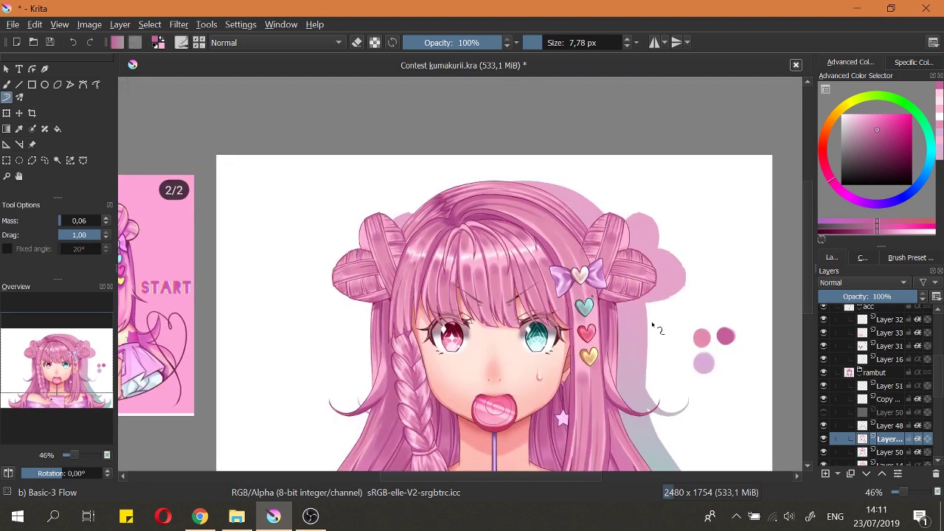
pyautogui.keyDown('ctrl'); pyautogui.click(703, 337); pyautogui.keyUp('ctrl')
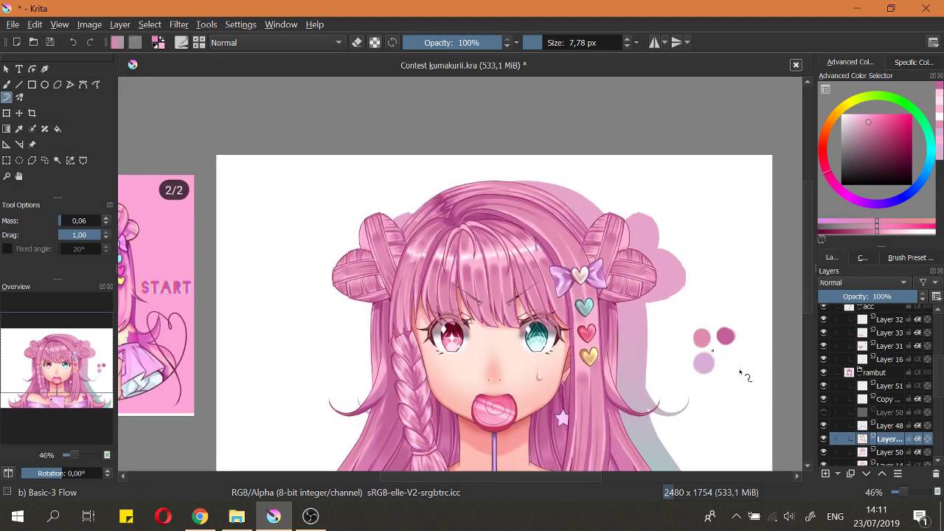
pyautogui.moveTo(862, 454); pyautogui.dragTo(862, 455)
pyautogui.scroll(4, 459, 234)
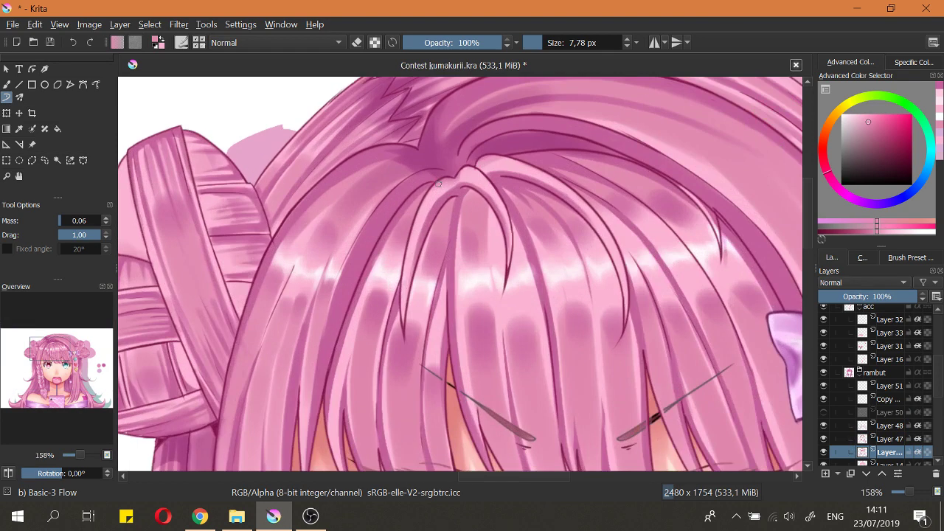
pyautogui.moveTo(444, 189)
pyautogui.mouseDown()
pyautogui.moveTo(452, 189)
pyautogui.moveTo(404, 253)
pyautogui.mouseUp()
pyautogui.scroll(1, 459, 178)
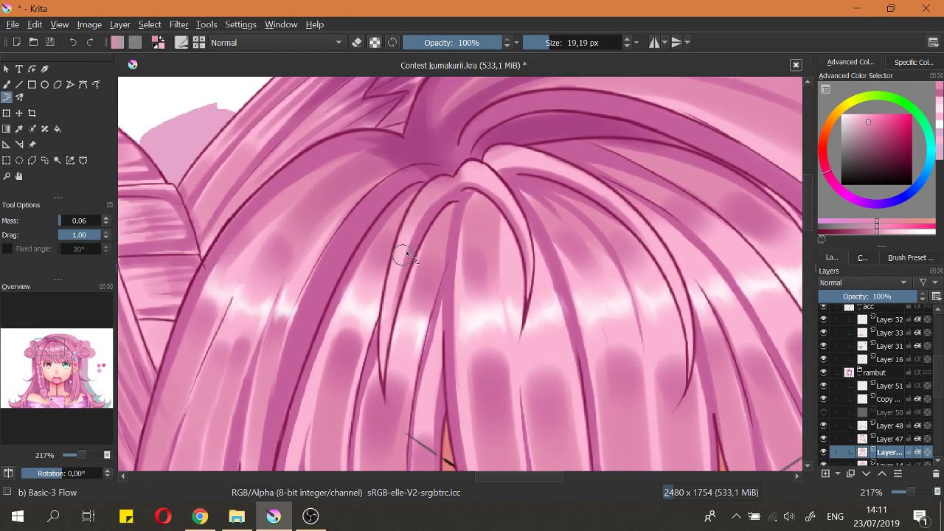
# Step: Paint a mid pink shadow at the base of the long right front strand, undoing and redoing the stroke until it fits
pyautogui.moveTo(468, 168)
pyautogui.mouseDown()
pyautogui.moveTo(508, 200)
pyautogui.moveTo(485, 159)
pyautogui.moveTo(567, 172)
pyautogui.mouseUp()
pyautogui.hotkey('ctrl', 'z')
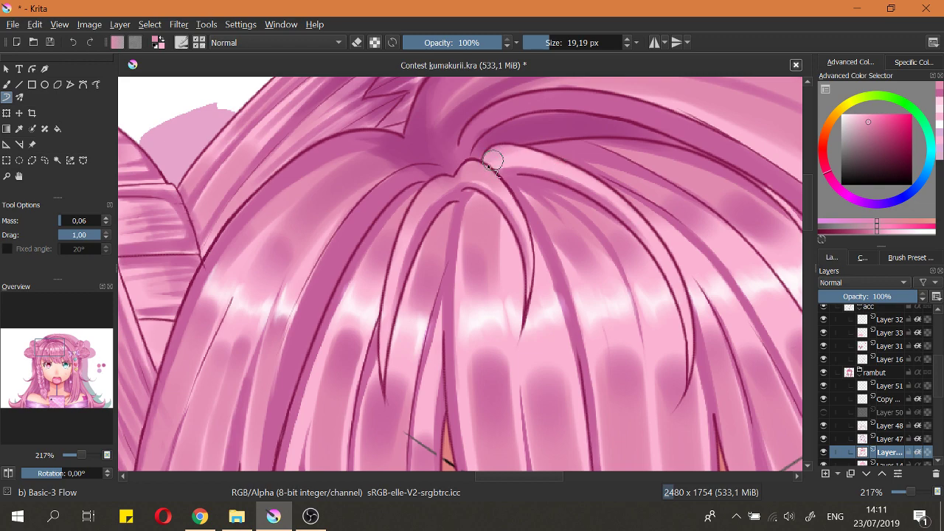
pyautogui.moveTo(489, 163); pyautogui.dragTo(579, 170)
pyautogui.hotkey('ctrl', 'z')
pyautogui.moveTo(493, 158); pyautogui.dragTo(568, 175)
# Step: Sample a mid pink from the hair, turn on alpha preservation, and set the brush size to 22.20 px over the parting
pyautogui.scroll(-4, 552, 192)
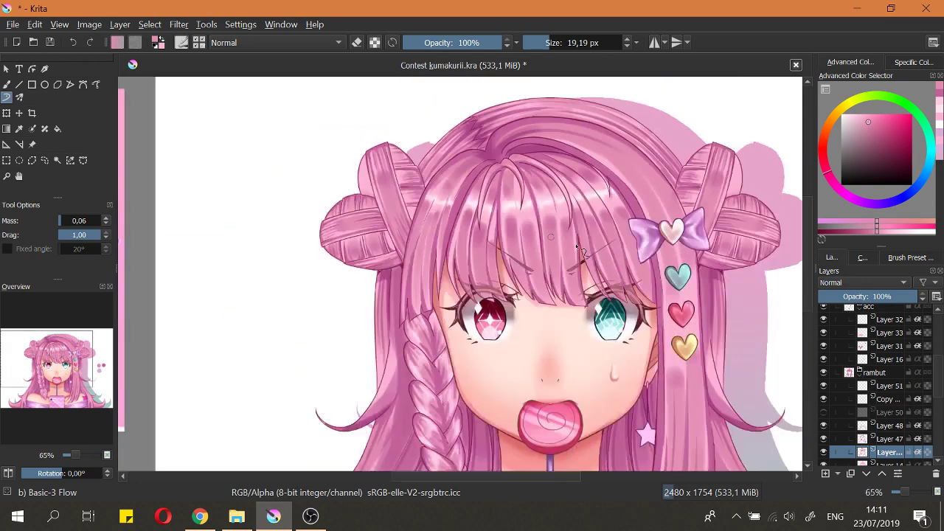
pyautogui.moveTo(626, 260); pyautogui.dragTo(418, 205)
pyautogui.keyDown('ctrl'); pyautogui.click(667, 264); pyautogui.keyUp('ctrl')
pyautogui.scroll(3, 395, 168)
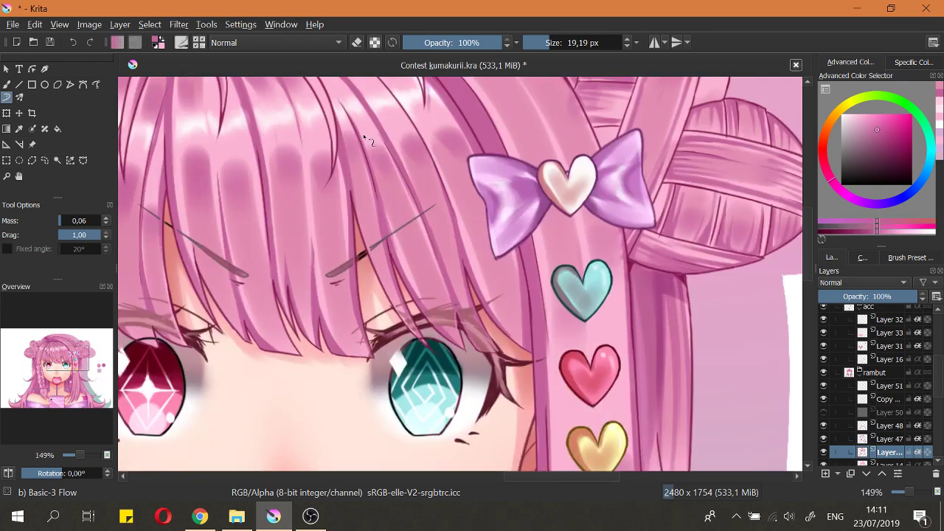
pyautogui.moveTo(413, 158); pyautogui.dragTo(559, 258)
pyautogui.click(374, 44)
pyautogui.scroll(2, 286, 155)
pyautogui.moveTo(293, 163)
pyautogui.keyDown('shift'); pyautogui.mouseDown()
pyautogui.moveTo(297, 155)
pyautogui.moveTo(297, 189)
pyautogui.mouseUp(); pyautogui.keyUp('shift')
pyautogui.scroll(1, 396, 177)
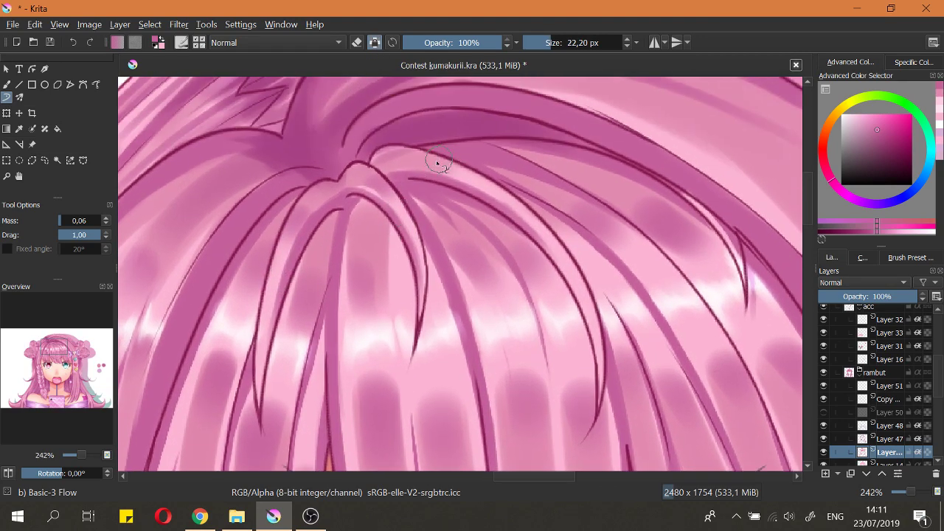
# Step: Fit the whole page in view and save the document
pyautogui.press('2')
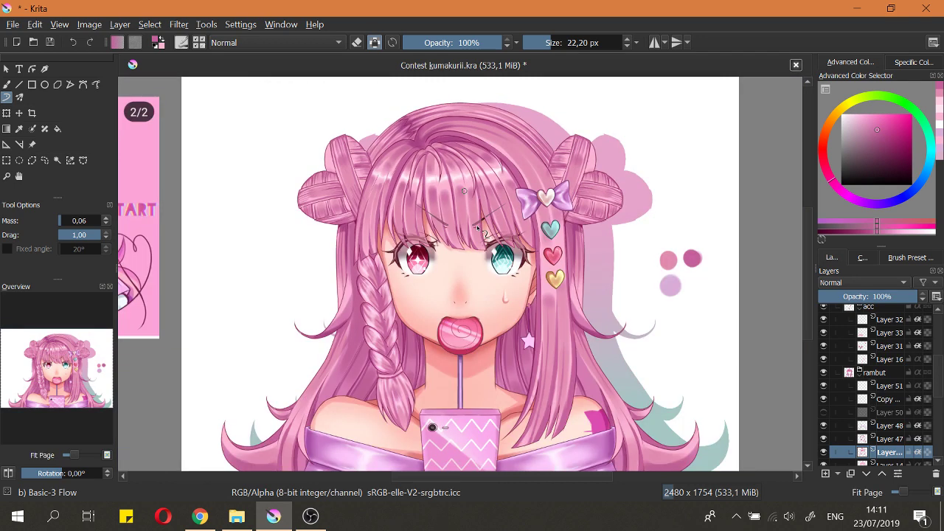
pyautogui.hotkey('ctrl', 's')
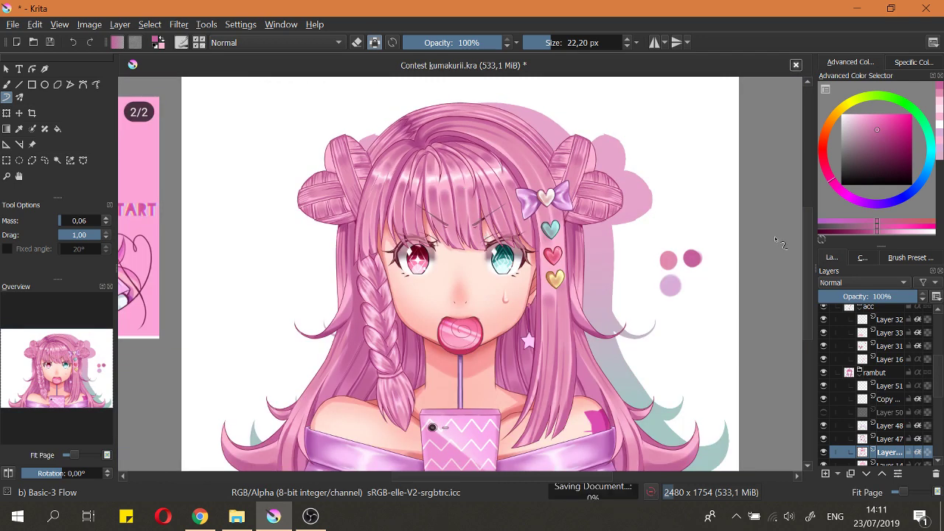
pyautogui.moveTo(584, 211); pyautogui.dragTo(614, 190)
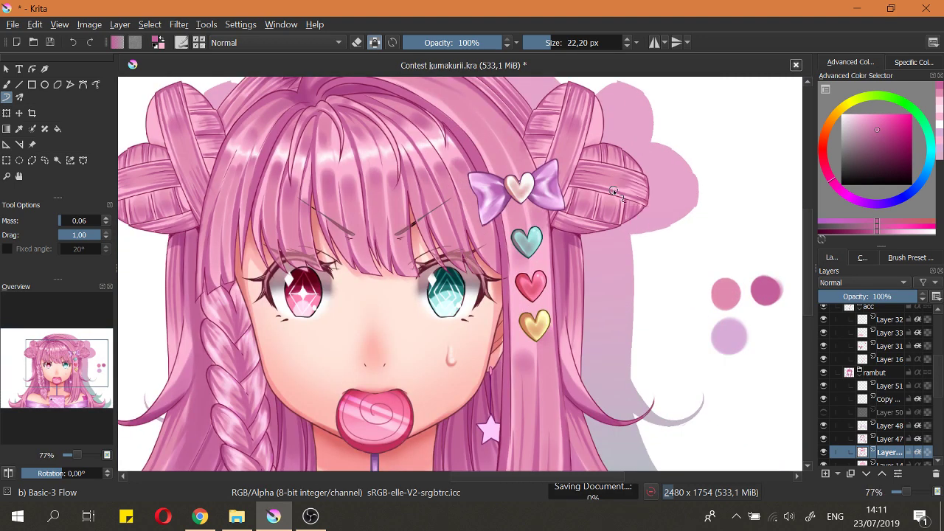
pyautogui.press('2')
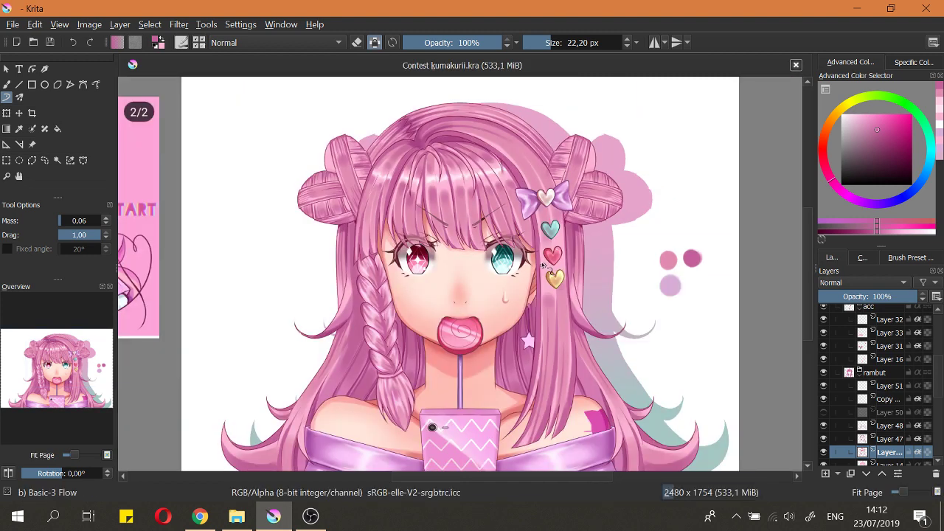
# Step: Examine the whole illustration beside the reference picture, comparing the hair, fringe and buns
pyautogui.scroll(-2, 583, 307)
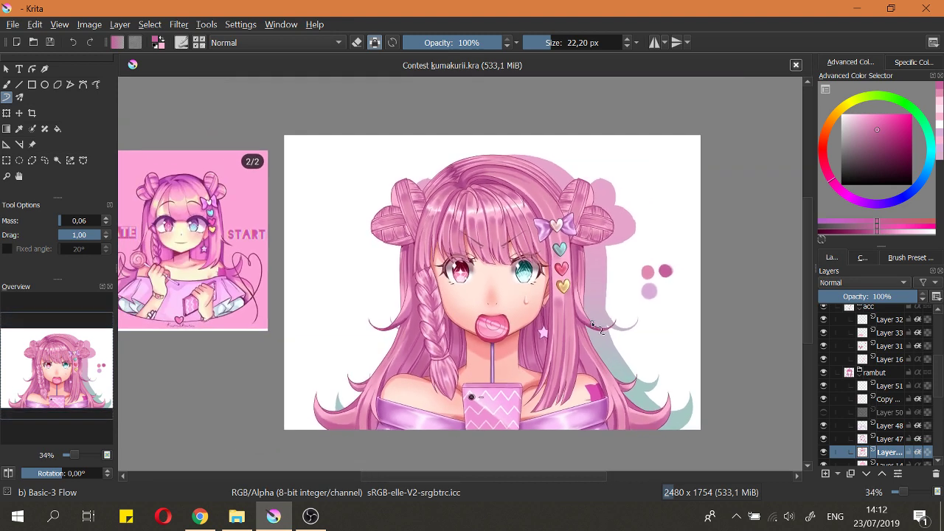
pyautogui.scroll(2, 589, 323)
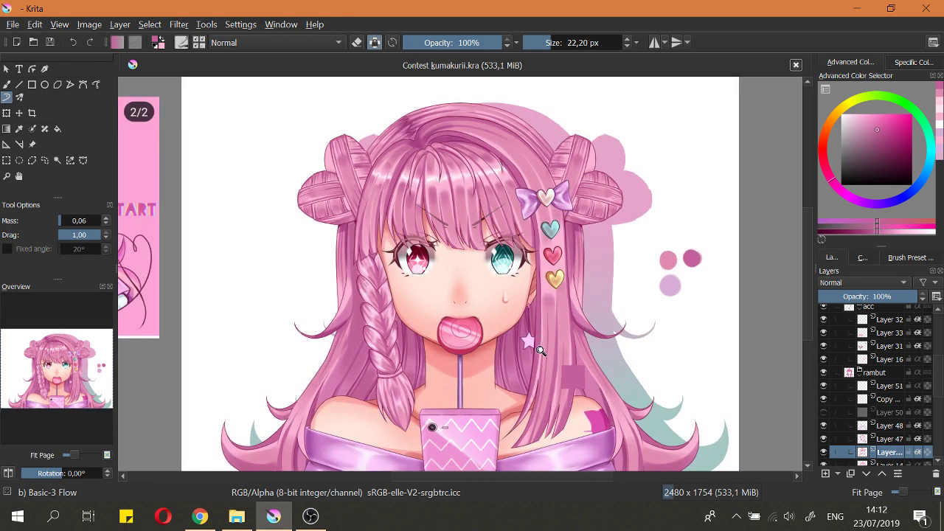
pyautogui.scroll(-2, 557, 357)
pyautogui.scroll(2, 550, 371)
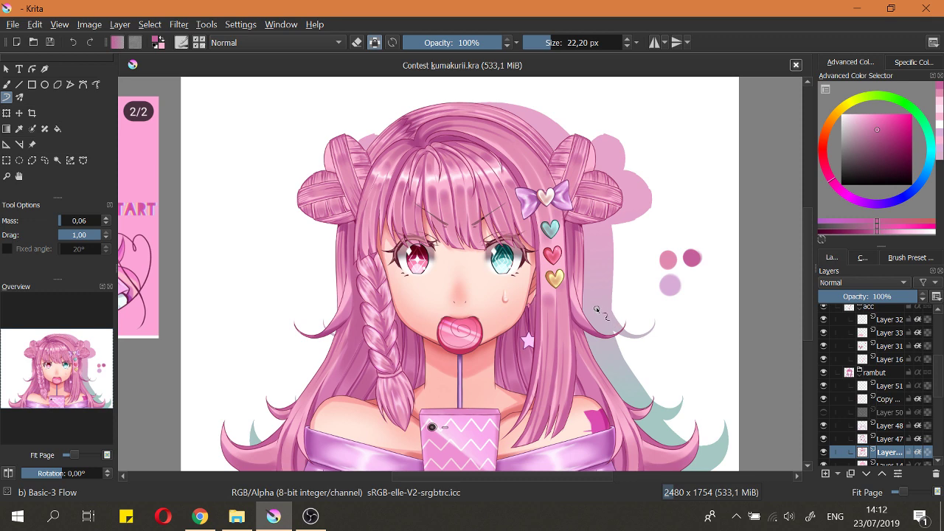
pyautogui.scroll(1, 597, 306)
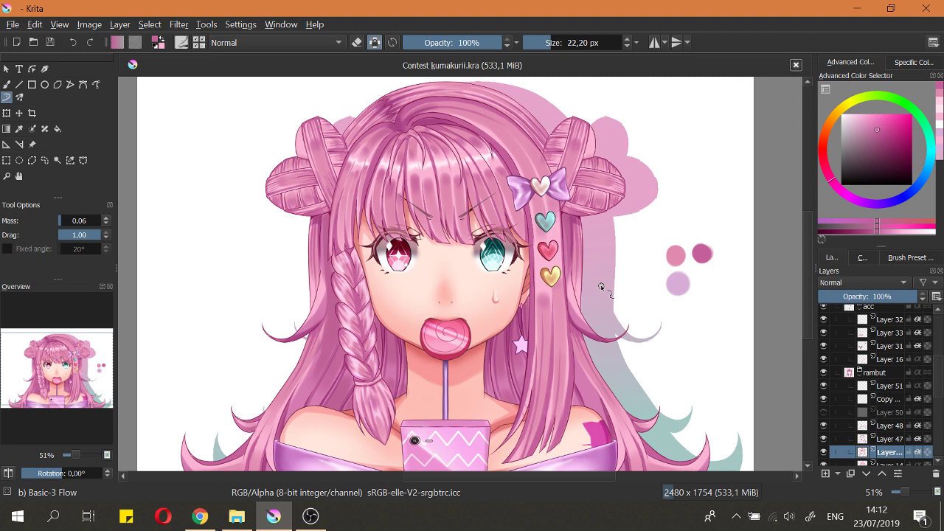
pyautogui.moveTo(537, 256); pyautogui.dragTo(538, 260)
pyautogui.moveTo(353, 170); pyautogui.dragTo(417, 268)
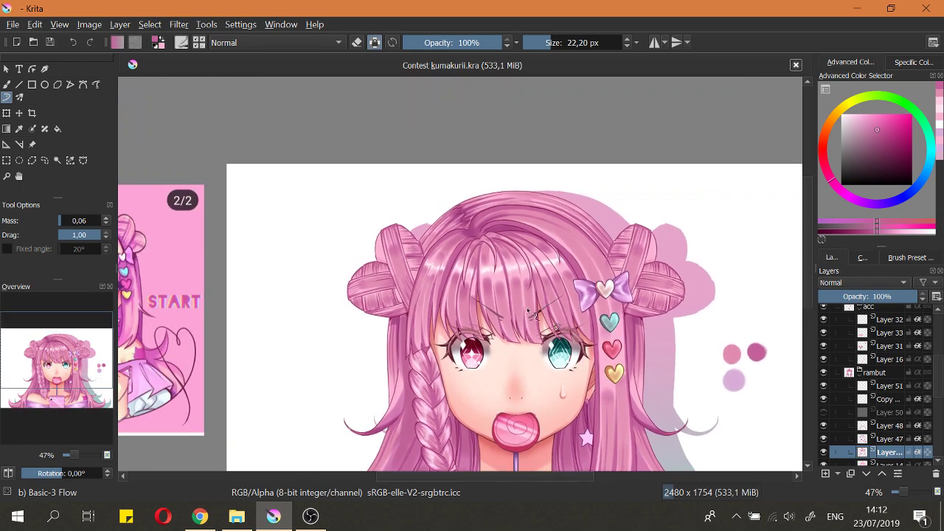
pyautogui.moveTo(389, 227); pyautogui.dragTo(389, 203)
pyautogui.moveTo(466, 271); pyautogui.dragTo(301, 241)
# Step: Choose the Ink gpen 25 brush, sample the dark outline colour from the bun, and select the rambut layer above the color group
pyautogui.rightClick(430, 278)
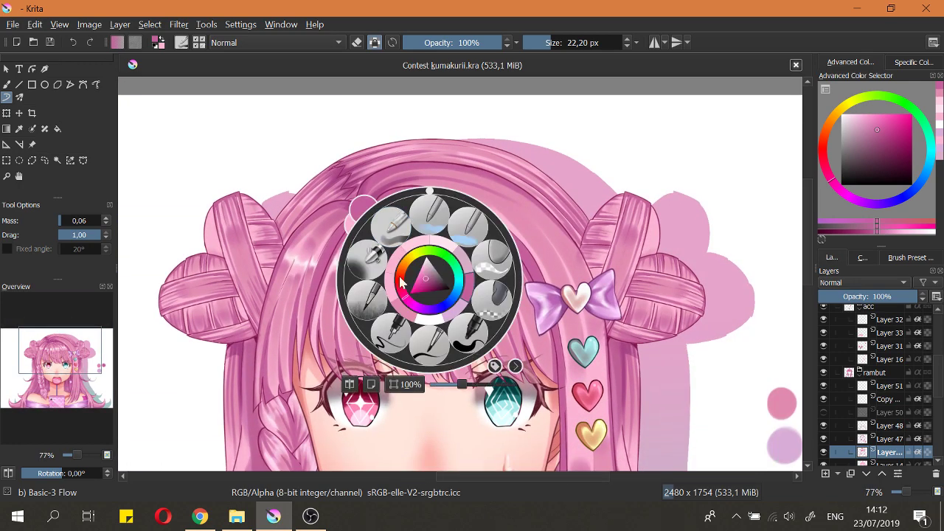
pyautogui.click(411, 339)
pyautogui.scroll(11, 651, 146)
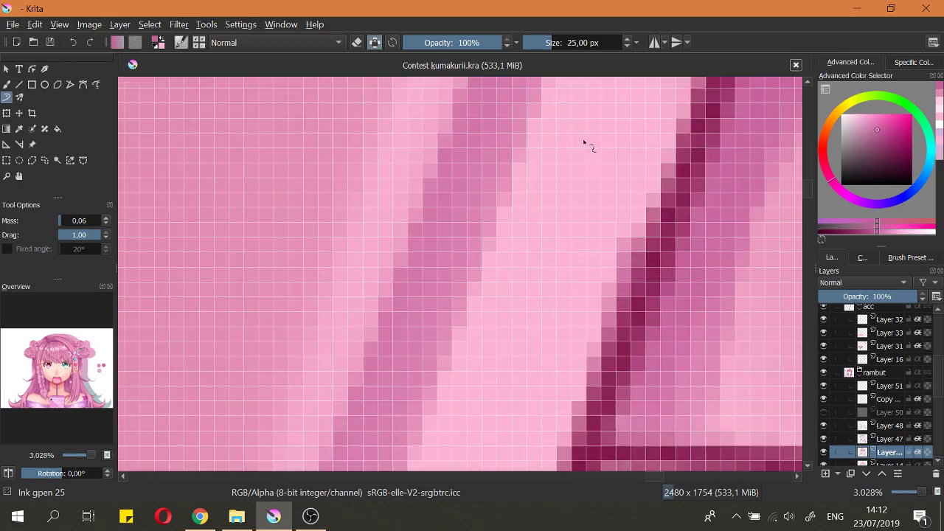
pyautogui.keyDown('ctrl'); pyautogui.click(639, 305); pyautogui.keyUp('ctrl')
pyautogui.moveTo(638, 304); pyautogui.dragTo(638, 446)
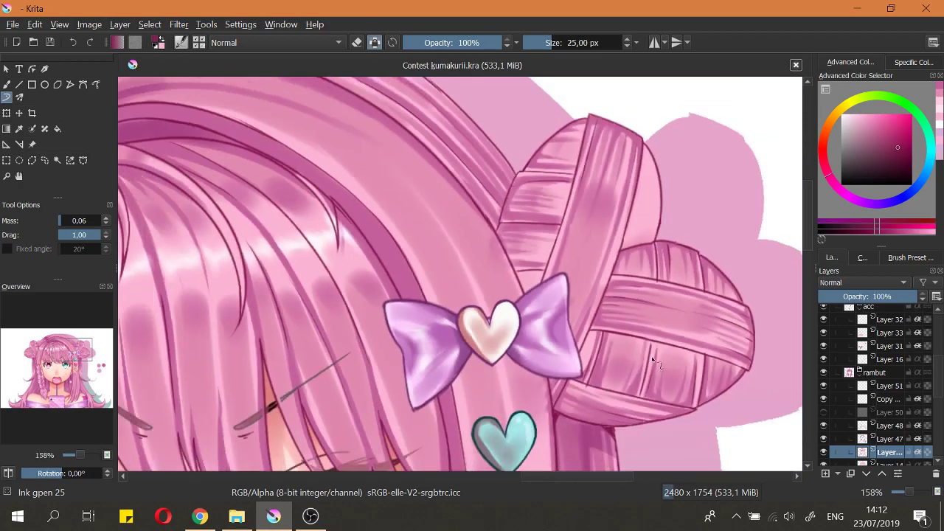
pyautogui.moveTo(668, 311); pyautogui.dragTo(620, 172)
pyautogui.moveTo(562, 286); pyautogui.dragTo(650, 370)
pyautogui.moveTo(436, 268); pyautogui.dragTo(454, 293)
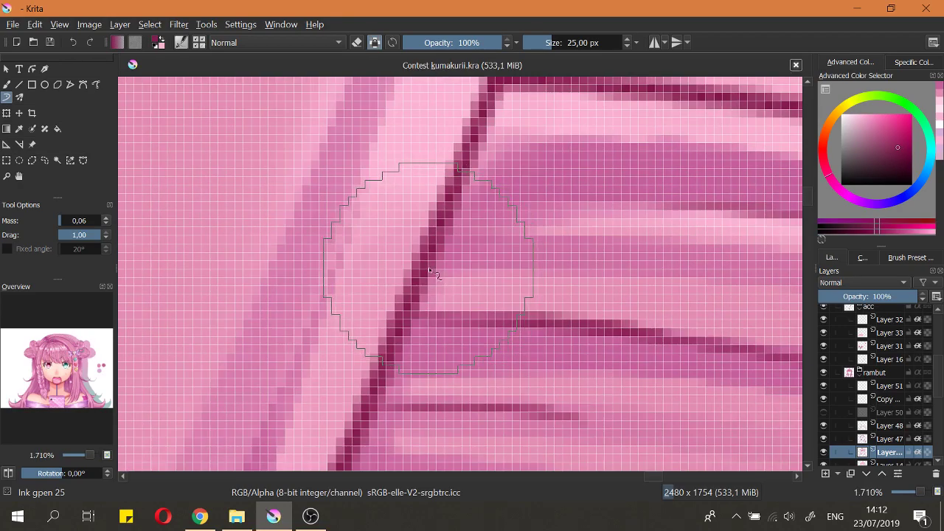
pyautogui.scroll(-12, 443, 280)
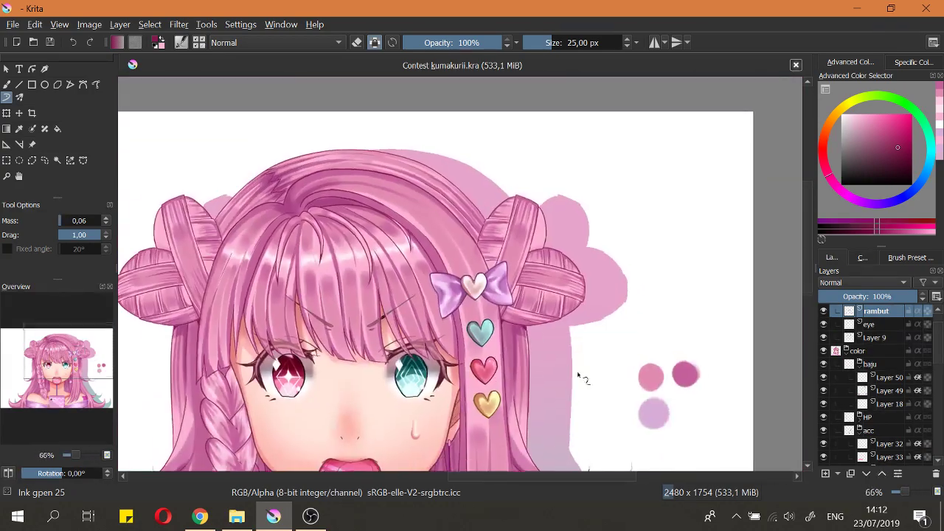
# Step: Rotate the canvas to -69.73°, turn off alpha preservation, and enable horizontal mirror painting for work on the buns
pyautogui.moveTo(398, 166); pyautogui.dragTo(455, 159)
pyautogui.scroll(5, 424, 310)
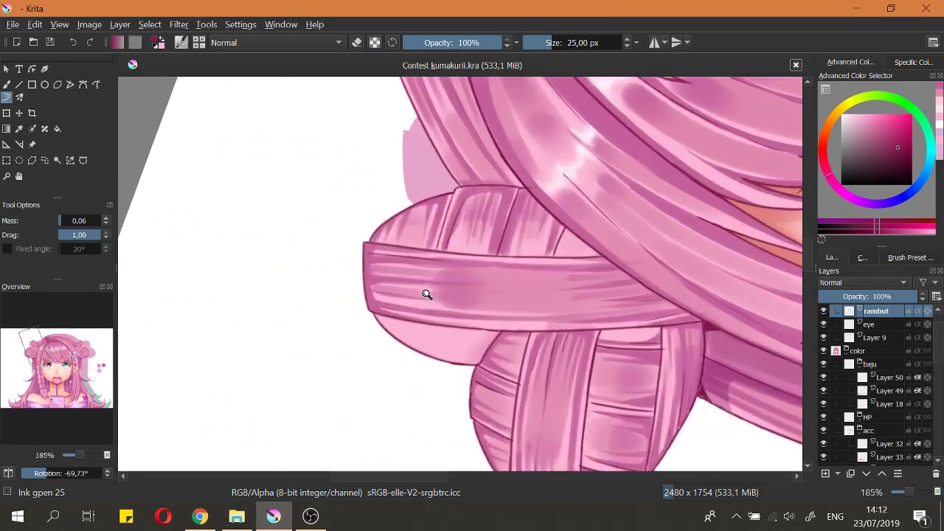
pyautogui.scroll(-3, 445, 292)
pyautogui.click(654, 42)
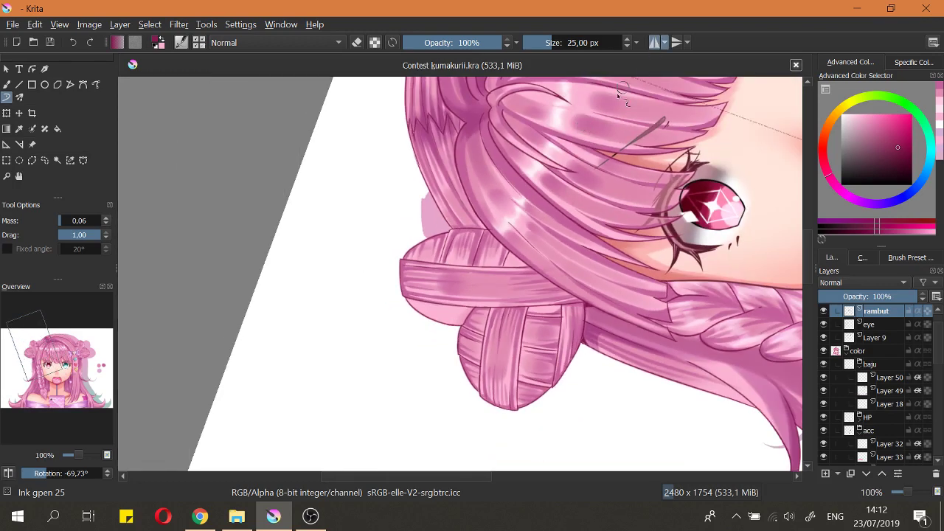
pyautogui.scroll(4, 435, 269)
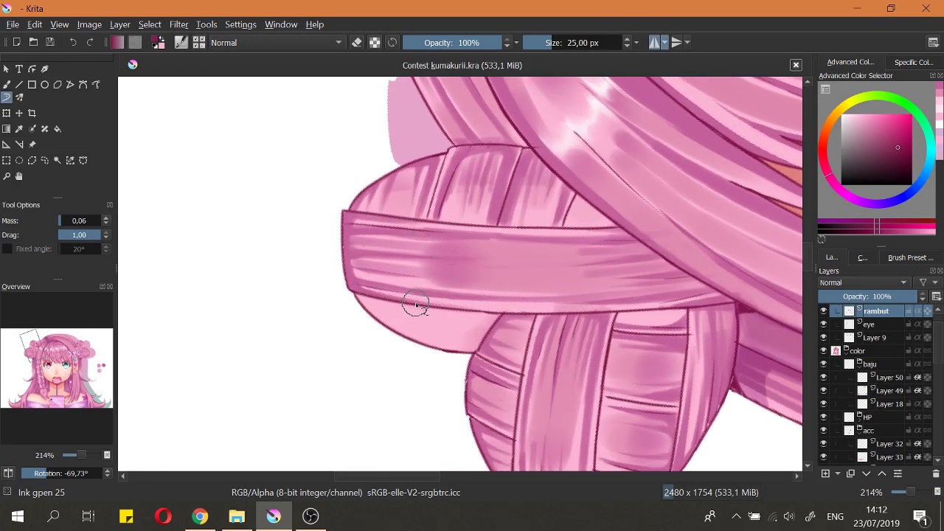
# Step: Draw a short dark divider across the plain outer section of the upper bun lobe and a new outline just outside its edge
pyautogui.moveTo(415, 307); pyautogui.dragTo(414, 339)
pyautogui.hotkey('ctrl', 'z')
pyautogui.moveTo(415, 307); pyautogui.dragTo(412, 349)
pyautogui.hotkey('ctrl', 'z')
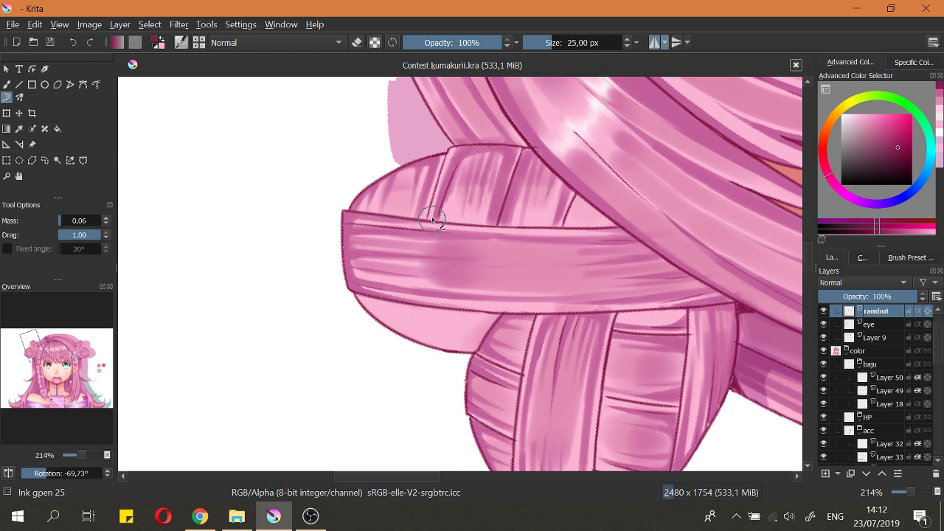
pyautogui.moveTo(411, 307)
pyautogui.mouseDown()
pyautogui.moveTo(409, 353)
pyautogui.moveTo(411, 336)
pyautogui.moveTo(408, 349)
pyautogui.moveTo(463, 367)
pyautogui.mouseUp()
pyautogui.scroll(3, 439, 340)
pyautogui.moveTo(390, 335)
pyautogui.mouseDown()
pyautogui.moveTo(389, 353)
pyautogui.moveTo(505, 375)
pyautogui.mouseUp()
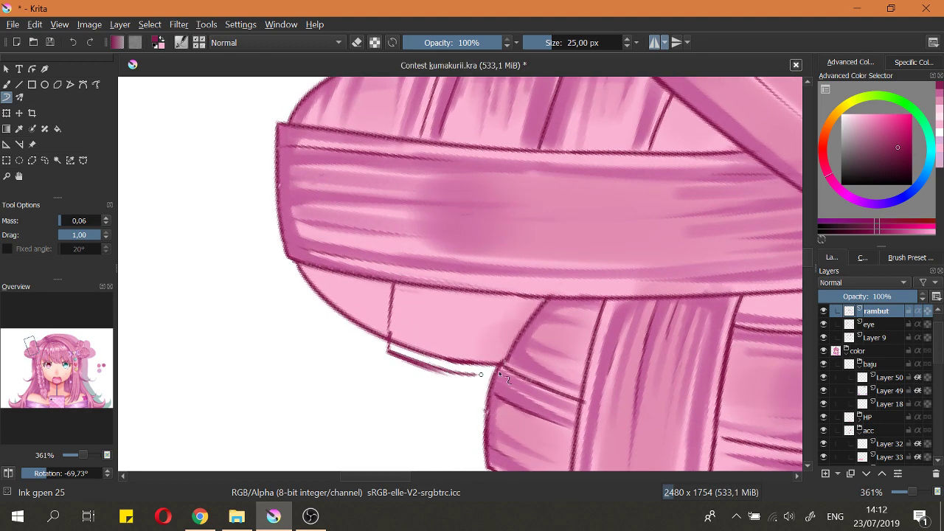
# Step: Trim the new outer outline of the bun with the eraser, try redrawing its stroke, and reset the canvas rotation
pyautogui.press('e')
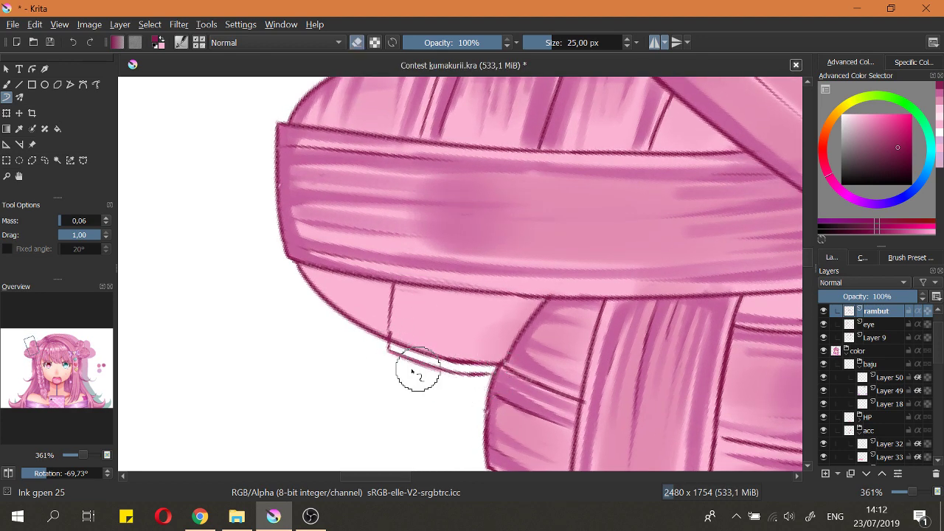
pyautogui.moveTo(377, 350); pyautogui.dragTo(483, 384)
pyautogui.press('e')
pyautogui.moveTo(389, 350); pyautogui.dragTo(498, 381)
pyautogui.hotkey('ctrl', 'z')
pyautogui.moveTo(390, 349)
pyautogui.mouseDown()
pyautogui.moveTo(472, 378)
pyautogui.moveTo(501, 372)
pyautogui.moveTo(457, 372)
pyautogui.moveTo(506, 374)
pyautogui.moveTo(458, 373)
pyautogui.moveTo(496, 383)
pyautogui.moveTo(417, 366)
pyautogui.moveTo(493, 375)
pyautogui.mouseUp()
pyautogui.press('e')
pyautogui.press('e')
pyautogui.hotkey('ctrl', 'z')
pyautogui.press('5')
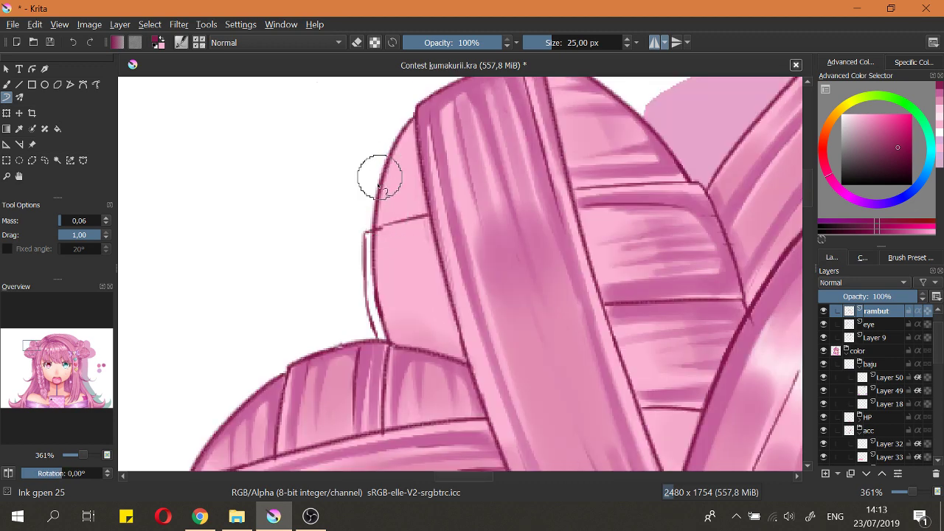
# Step: Erase the old bun outline lying inside the new outer edge below the divider
pyautogui.moveTo(387, 267); pyautogui.dragTo(399, 255)
pyautogui.press('e')
pyautogui.moveTo(336, 284)
pyautogui.mouseDown()
pyautogui.moveTo(362, 371)
pyautogui.moveTo(338, 275)
pyautogui.moveTo(349, 276)
pyautogui.moveTo(376, 385)
pyautogui.moveTo(355, 287)
pyautogui.moveTo(364, 222)
pyautogui.moveTo(358, 227)
pyautogui.moveTo(360, 278)
pyautogui.moveTo(368, 219)
pyautogui.moveTo(371, 344)
pyautogui.moveTo(364, 271)
pyautogui.moveTo(388, 369)
pyautogui.moveTo(371, 331)
pyautogui.moveTo(399, 381)
pyautogui.moveTo(383, 360)
pyautogui.mouseUp()
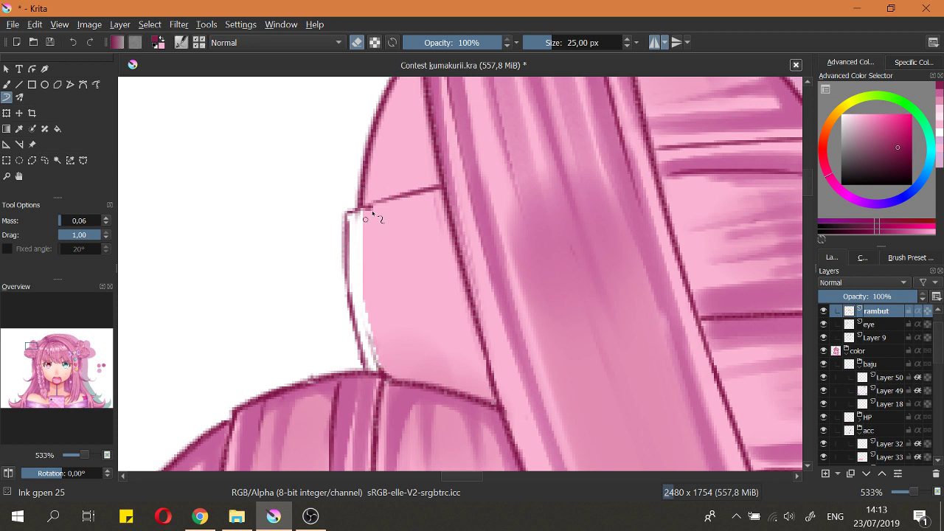
pyautogui.press('e')
# Step: Redraw the divider out to the new corner, ink the outer edge down to the lower lobe, and erase the leftover old line
pyautogui.moveTo(358, 204); pyautogui.dragTo(435, 189)
pyautogui.moveTo(347, 214); pyautogui.dragTo(441, 187)
pyautogui.moveTo(343, 249); pyautogui.dragTo(361, 344)
pyautogui.hotkey('ctrl', 'z')
pyautogui.moveTo(347, 215)
pyautogui.mouseDown()
pyautogui.moveTo(366, 361)
pyautogui.moveTo(363, 353)
pyautogui.mouseUp()
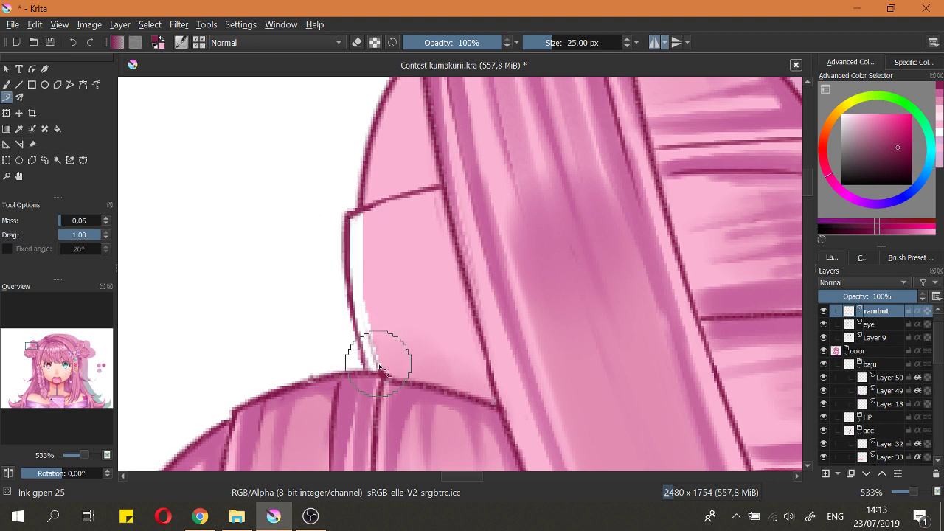
pyautogui.press('e')
pyautogui.moveTo(378, 290); pyautogui.dragTo(389, 376)
# Step: Sample the bun's light pink and fill the white gap inside the new outline on the hair color layer below Layer 50
pyautogui.keyDown('ctrl'); pyautogui.click(408, 232); pyautogui.keyUp('ctrl')
pyautogui.click(415, 227)
pyautogui.moveTo(390, 286)
pyautogui.mouseDown()
pyautogui.moveTo(424, 166)
pyautogui.moveTo(415, 177)
pyautogui.moveTo(428, 292)
pyautogui.mouseUp()
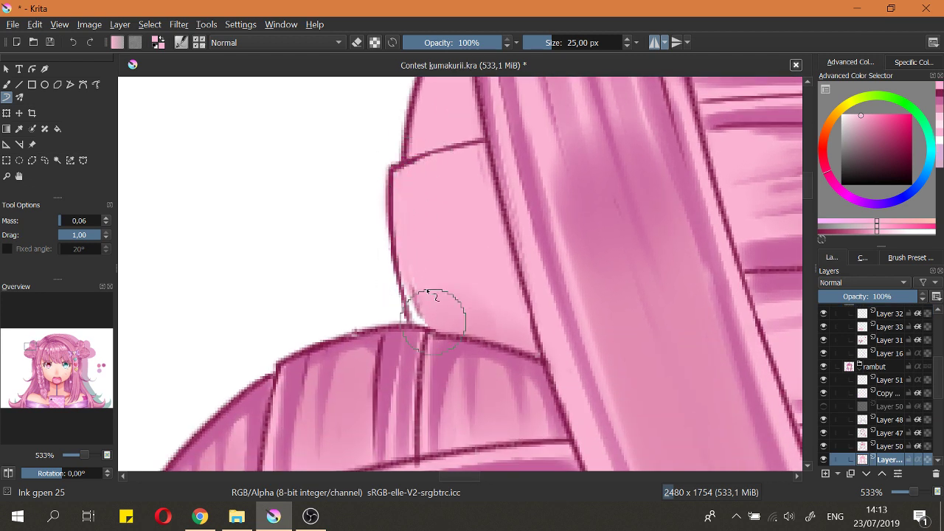
pyautogui.hotkey('ctrl', 'z')
pyautogui.moveTo(405, 179)
pyautogui.mouseDown()
pyautogui.moveTo(411, 293)
pyautogui.moveTo(432, 338)
pyautogui.mouseUp()
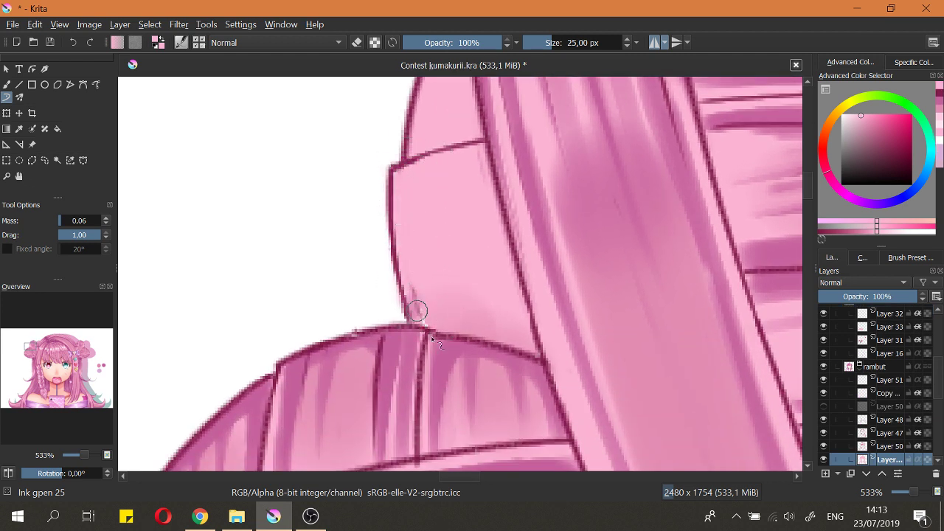
pyautogui.moveTo(436, 236); pyautogui.dragTo(451, 332)
# Step: Save the document and check the reshaped buns on the whole illustration
pyautogui.press('2')
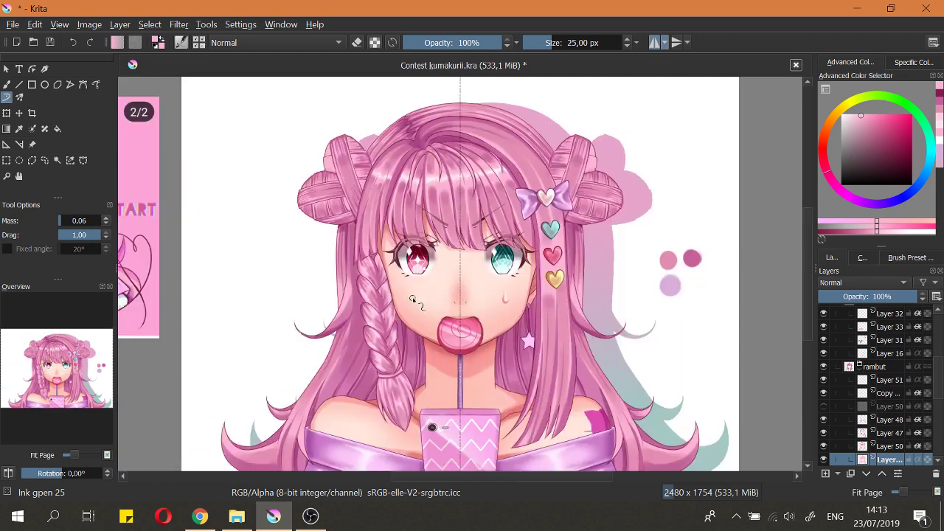
pyautogui.hotkey('ctrl', 's')
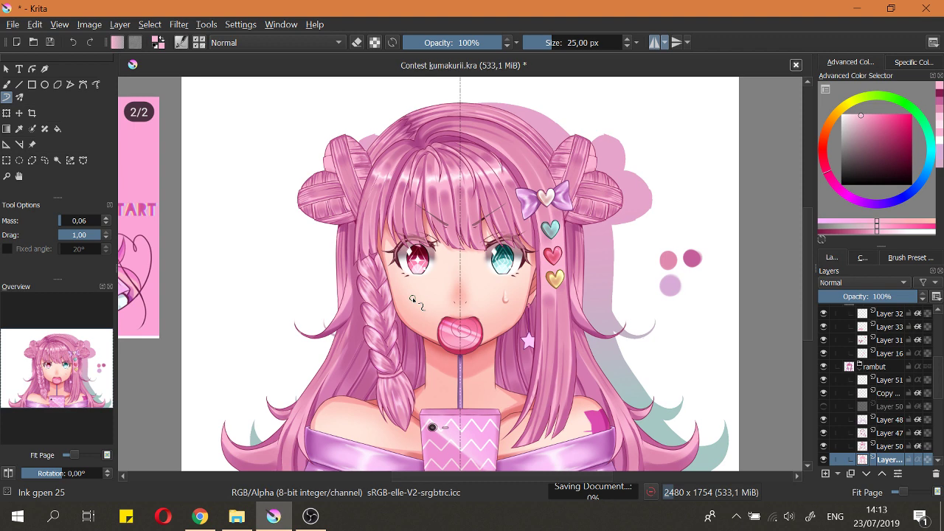
pyautogui.scroll(-2, 613, 361)
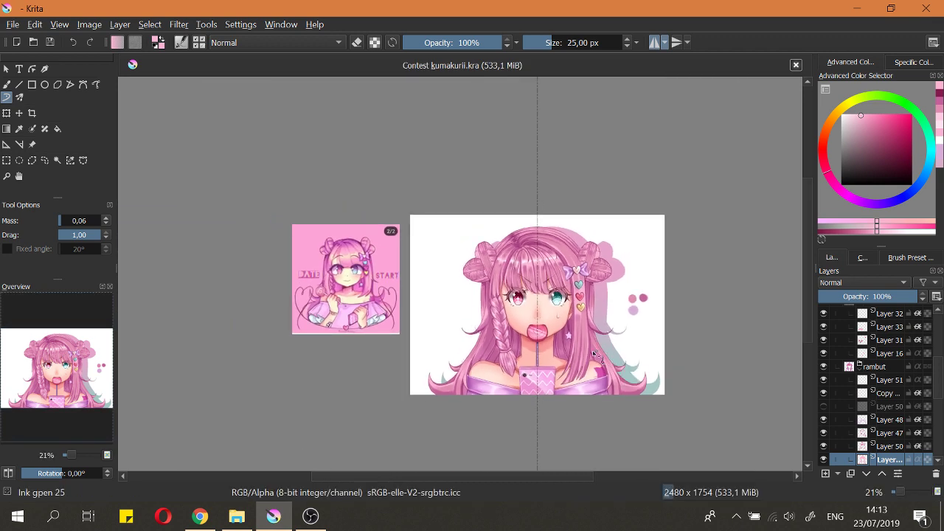
pyautogui.press('2')
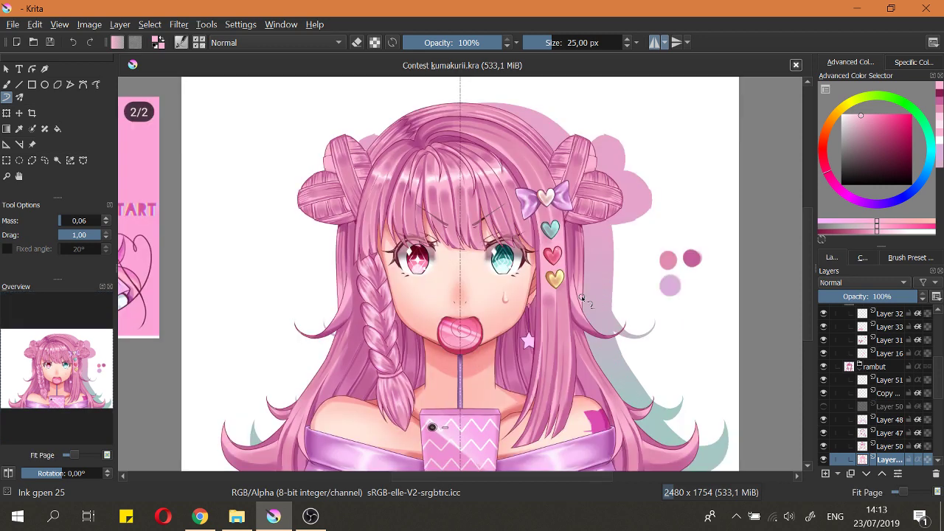
pyautogui.scroll(3, 293, 147)
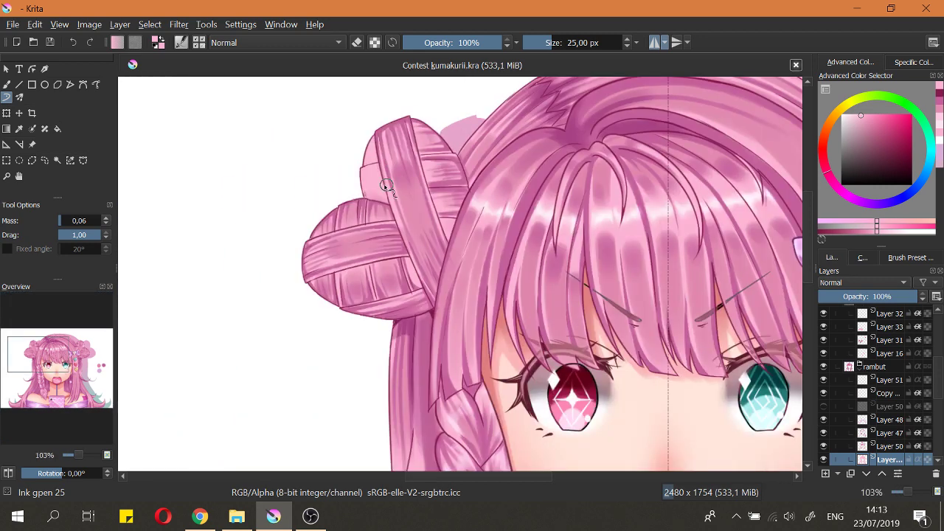
pyautogui.press('2')
pyautogui.scroll(3, 561, 273)
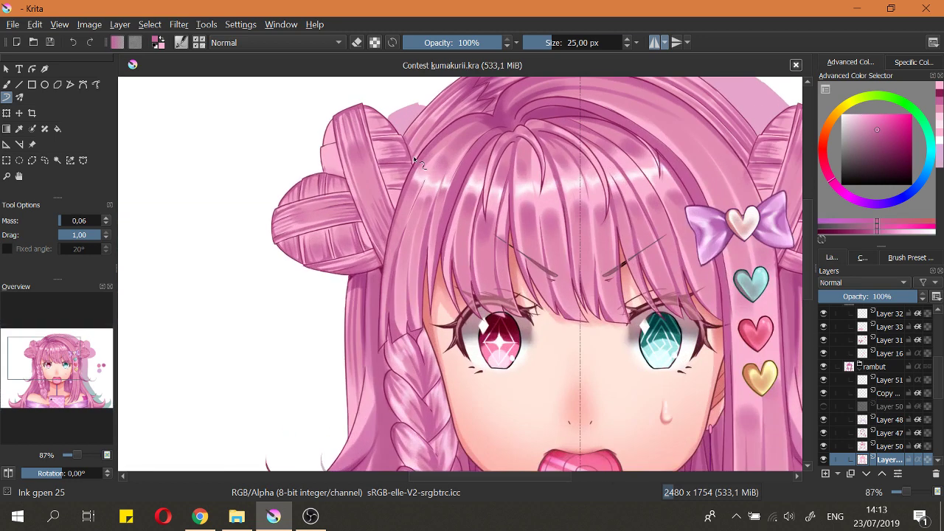
pyautogui.scroll(-1, 941, 407)
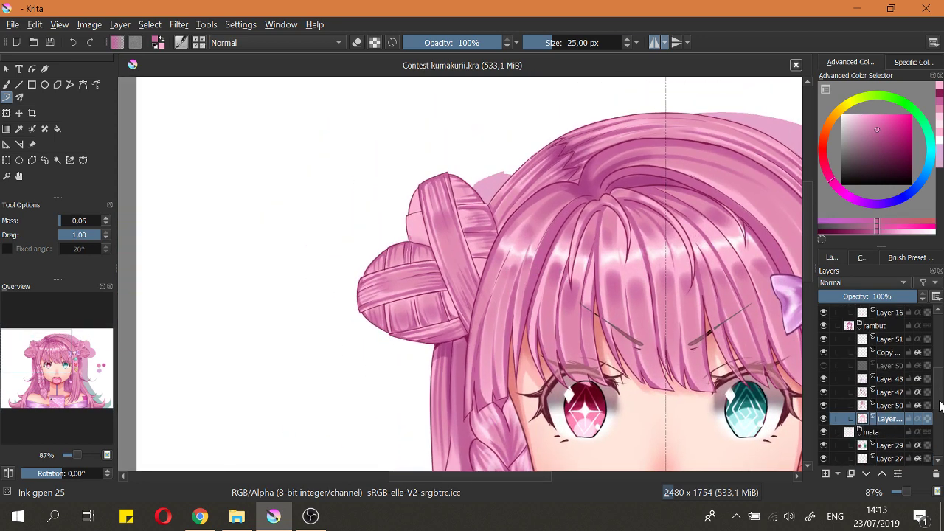
# Step: Activate the hair shading layer (Layer 47), switch to the b) Basic-3 Flow brush, and save the document
pyautogui.click(858, 402)
pyautogui.click(825, 394)
pyautogui.click(823, 393)
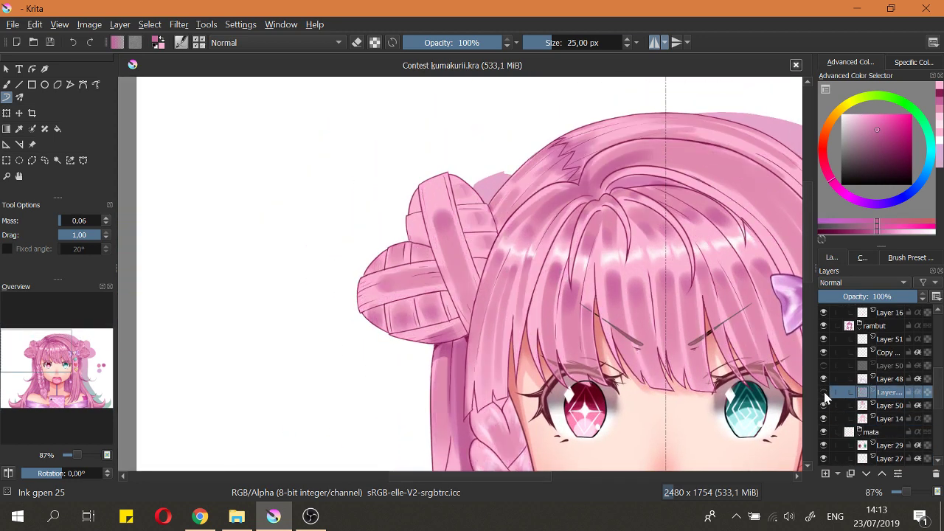
pyautogui.click(824, 393)
pyautogui.moveTo(544, 156); pyautogui.dragTo(409, 164)
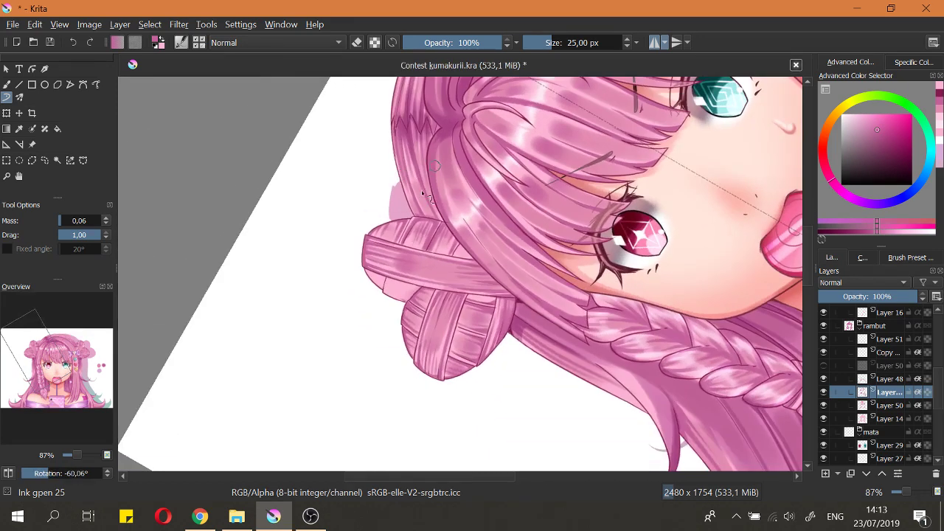
pyautogui.scroll(2, 429, 301)
pyautogui.moveTo(356, 283)
pyautogui.keyDown('shift'); pyautogui.mouseDown()
pyautogui.moveTo(347, 283)
pyautogui.moveTo(360, 300)
pyautogui.mouseUp(); pyautogui.keyUp('shift')
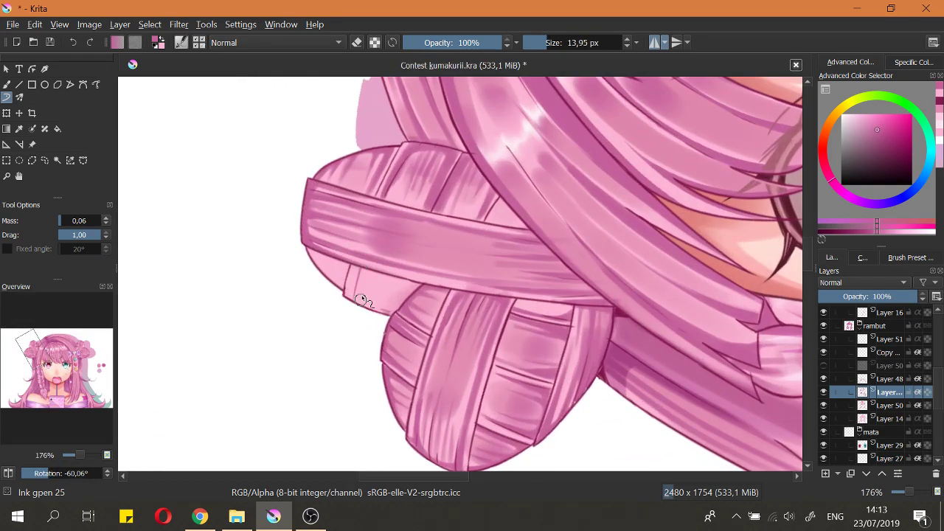
pyautogui.rightClick(359, 259)
pyautogui.click(367, 297)
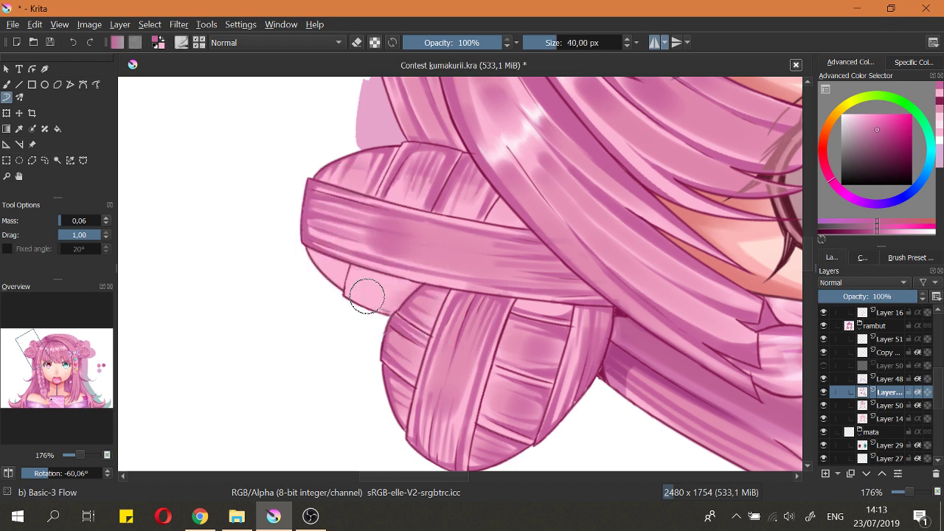
pyautogui.hotkey('ctrl', 's')
# Step: Shade the plain outer section of the upper bun, darkening it along the divider and near the lower lobe, and undo the last stroke
pyautogui.press('e')
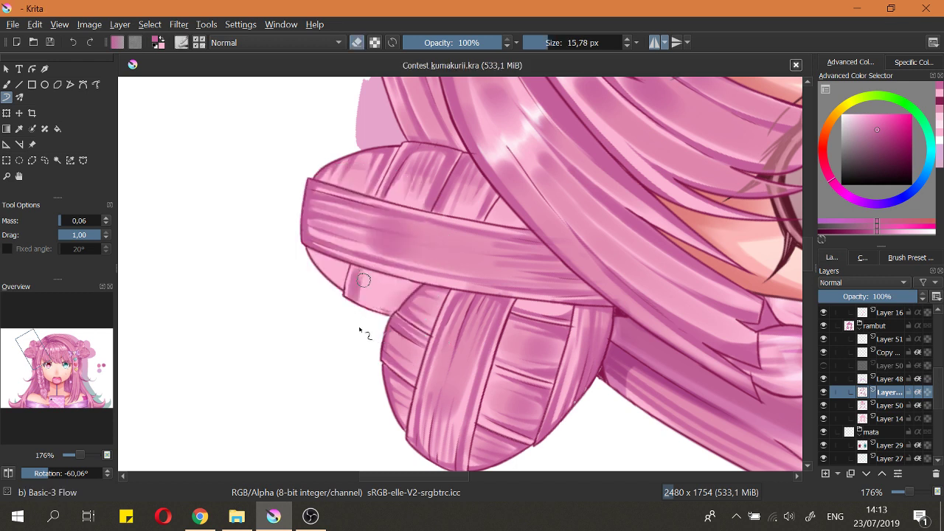
pyautogui.press('e')
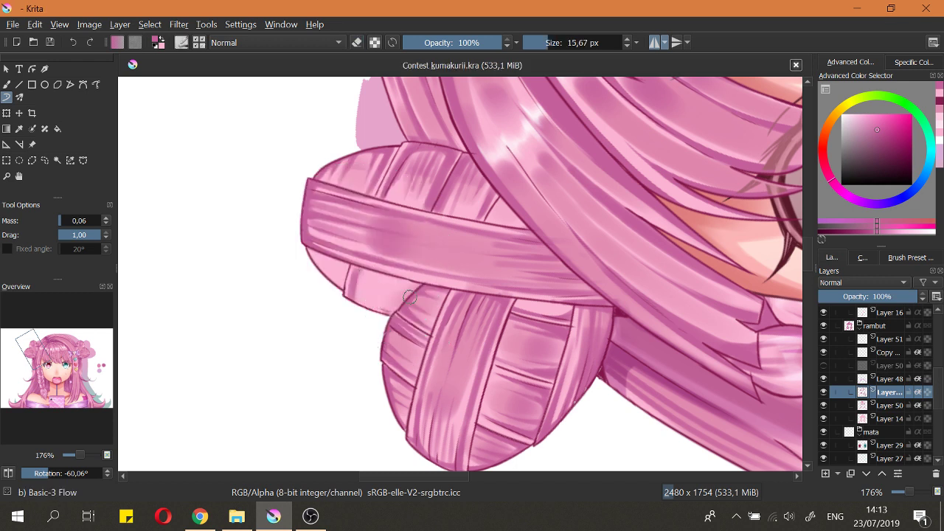
pyautogui.moveTo(410, 297)
pyautogui.mouseDown()
pyautogui.moveTo(415, 283)
pyautogui.moveTo(405, 298)
pyautogui.moveTo(361, 271)
pyautogui.moveTo(373, 316)
pyautogui.mouseUp()
pyautogui.press('e')
pyautogui.press('e')
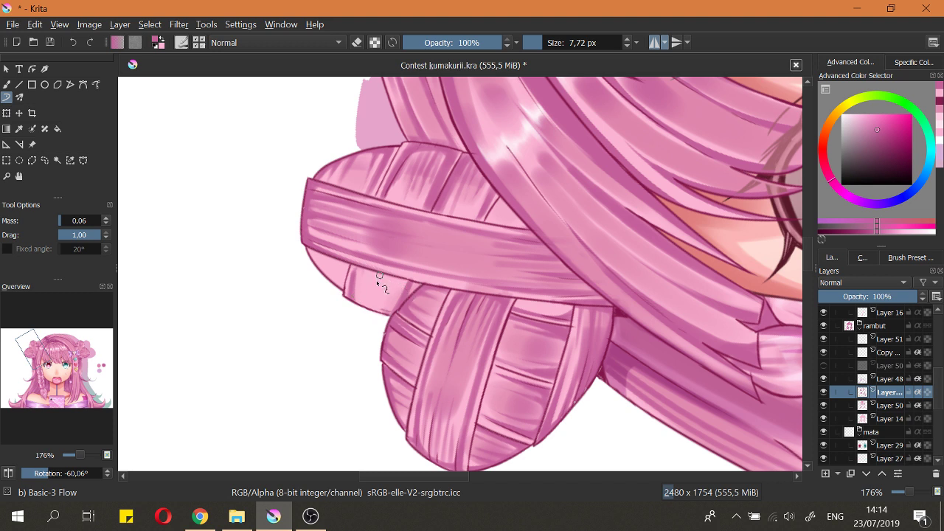
pyautogui.hotkey('ctrl', 'z')
# Step: Add fine strand strokes across the upper bun's outer section below the divider and taper them with the eraser
pyautogui.moveTo(378, 278)
pyautogui.mouseDown()
pyautogui.moveTo(370, 321)
pyautogui.moveTo(378, 297)
pyautogui.mouseUp()
pyautogui.moveTo(377, 288); pyautogui.dragTo(359, 333)
pyautogui.press('e')
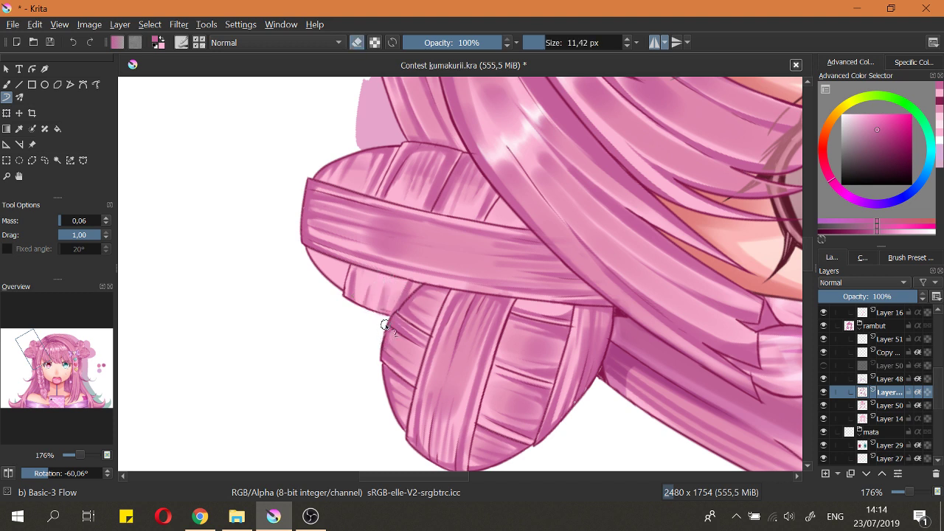
pyautogui.moveTo(389, 281)
pyautogui.mouseDown()
pyautogui.moveTo(382, 313)
pyautogui.moveTo(371, 298)
pyautogui.moveTo(372, 318)
pyautogui.mouseUp()
pyautogui.press('e')
pyautogui.press('e')
pyautogui.moveTo(354, 280); pyautogui.dragTo(383, 315)
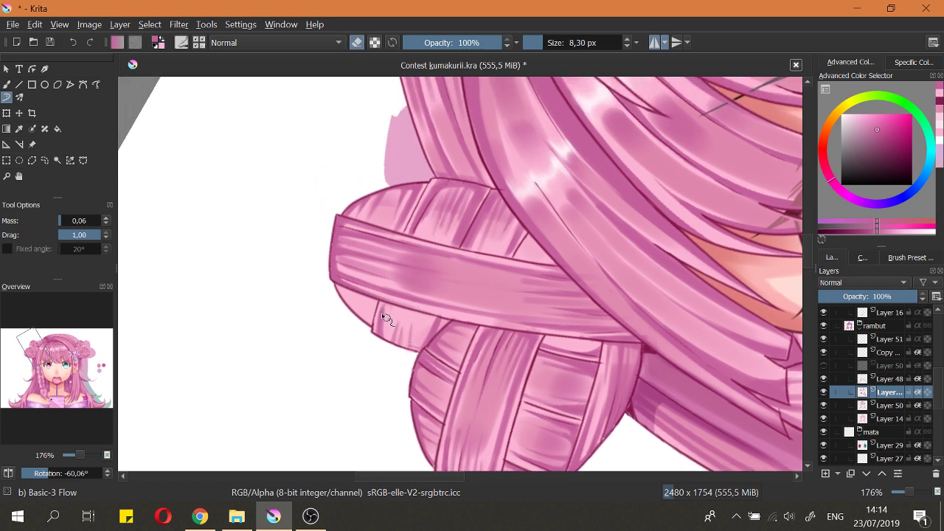
# Step: Reset the canvas rotation and shade the small outer section above the divider with fine strand strokes, undoing and erasing the excess
pyautogui.press('5')
pyautogui.keyDown('ctrl'); pyautogui.moveTo(365, 234); pyautogui.dragTo(366, 260); pyautogui.keyUp('ctrl')
pyautogui.press('e')
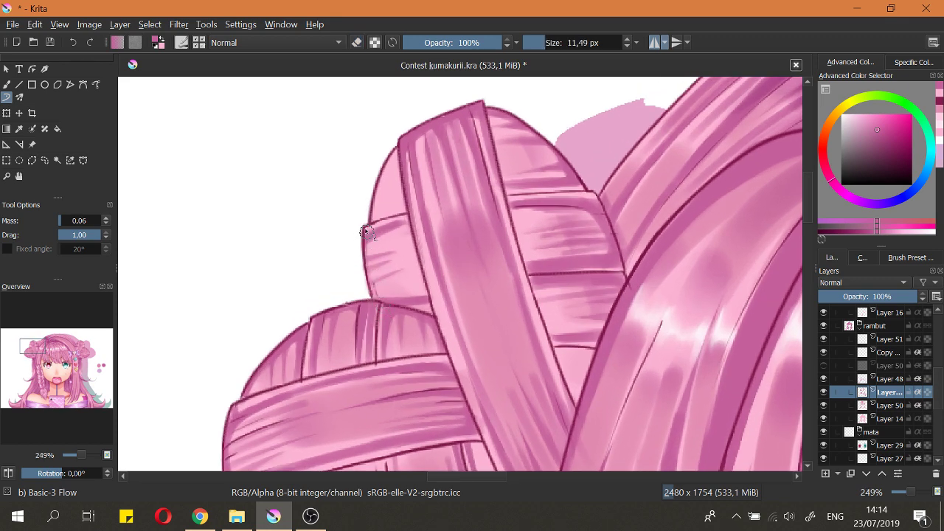
pyautogui.moveTo(362, 227)
pyautogui.mouseDown()
pyautogui.moveTo(370, 292)
pyautogui.moveTo(364, 271)
pyautogui.moveTo(406, 351)
pyautogui.mouseUp()
pyautogui.moveTo(419, 204)
pyautogui.mouseDown()
pyautogui.moveTo(392, 265)
pyautogui.moveTo(443, 266)
pyautogui.moveTo(426, 265)
pyautogui.mouseUp()
pyautogui.press('[')
pyautogui.hotkey('ctrl', 'z')
pyautogui.hotkey('ctrl', 'z')
pyautogui.press('e')
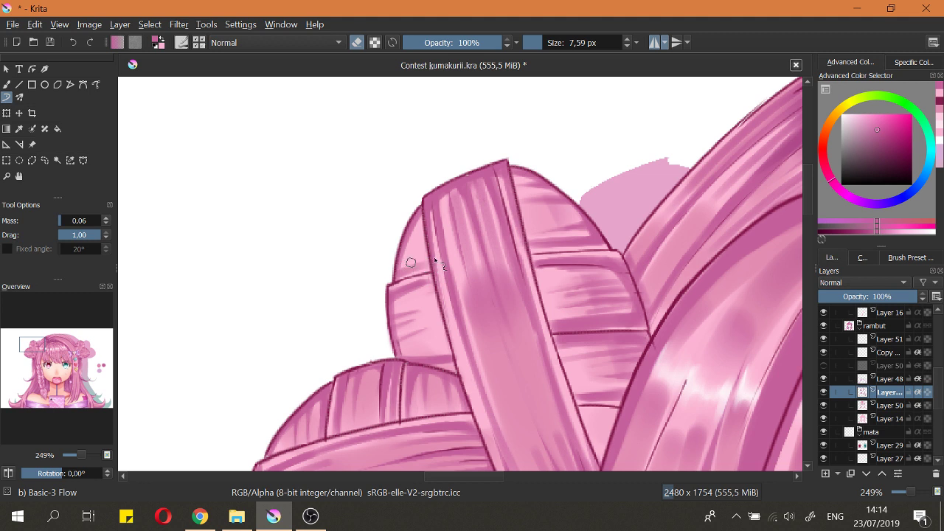
pyautogui.press('e')
pyautogui.press('e')
pyautogui.press('e')
pyautogui.press('e')
pyautogui.press('e')
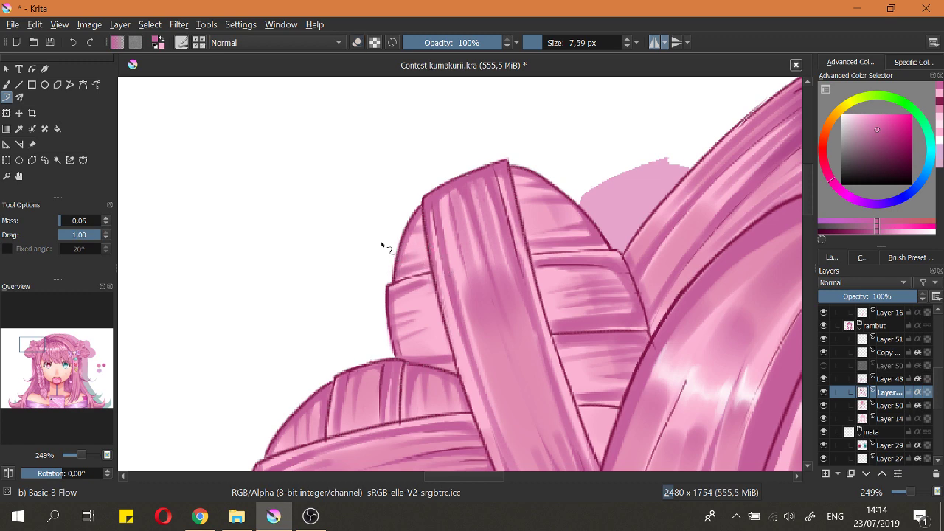
# Step: Sample the medium pink swatch beside the character and brush it over the upper bun's inner section on the Layer 50 below Layer 47
pyautogui.scroll(-5, 413, 280)
pyautogui.scroll(-2, 398, 251)
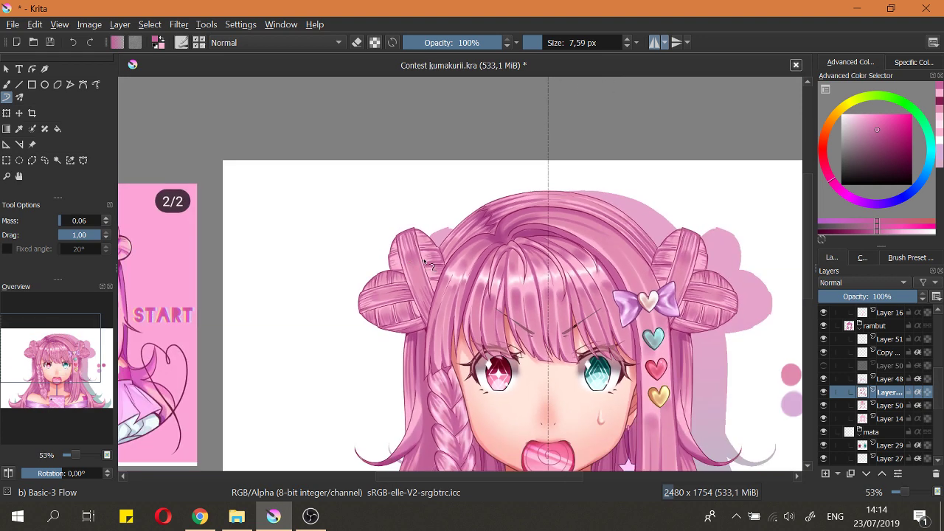
pyautogui.scroll(4, 407, 259)
pyautogui.scroll(-4, 417, 234)
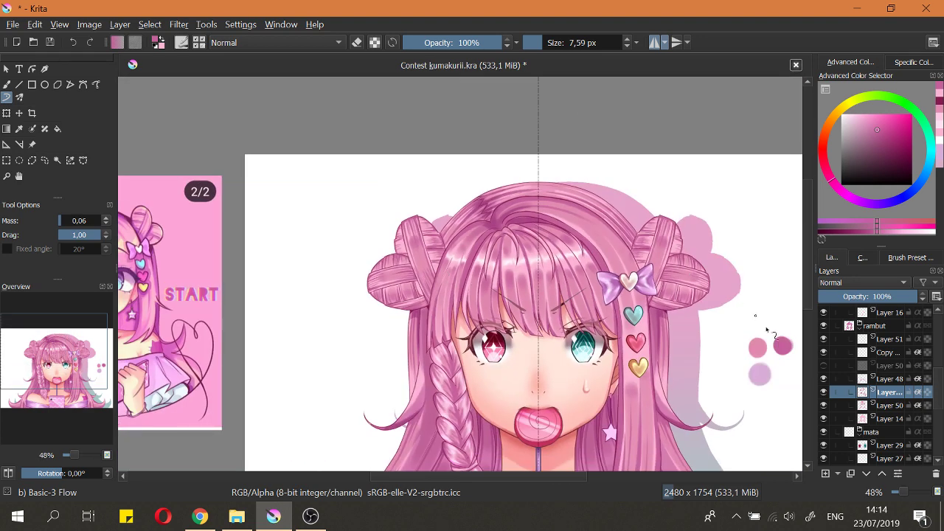
pyautogui.keyDown('ctrl'); pyautogui.click(754, 343); pyautogui.keyUp('ctrl')
pyautogui.scroll(-1, 935, 390)
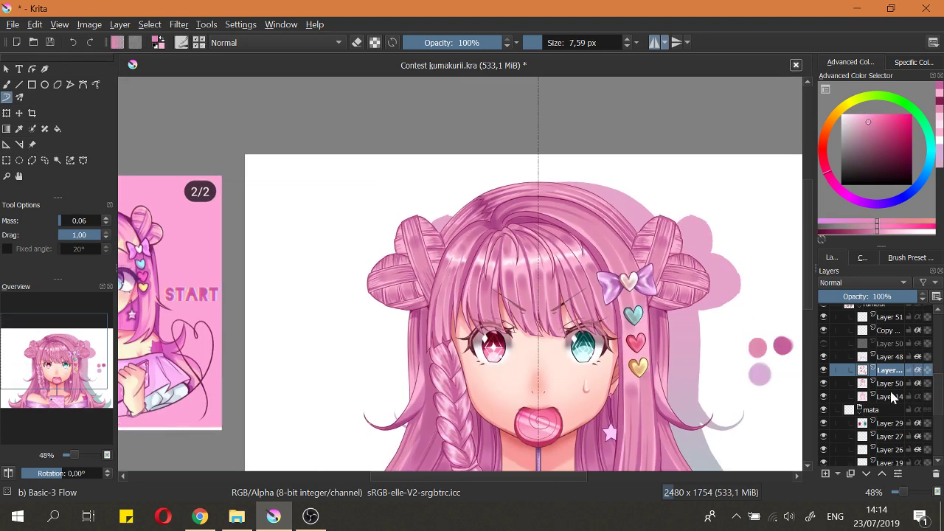
pyautogui.click(850, 385)
pyautogui.scroll(4, 380, 221)
pyautogui.scroll(1, 463, 251)
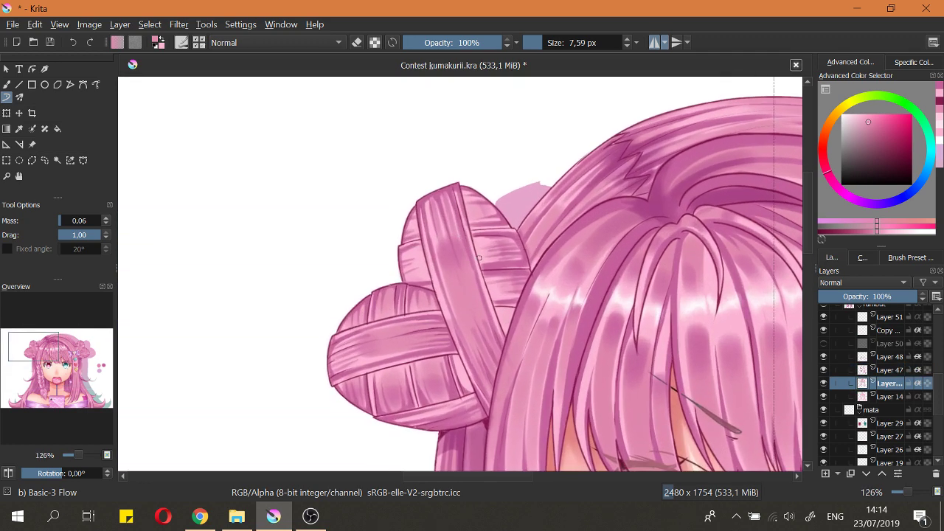
pyautogui.click(553, 43)
pyautogui.moveTo(480, 247)
pyautogui.mouseDown()
pyautogui.moveTo(513, 245)
pyautogui.moveTo(505, 255)
pyautogui.mouseUp()
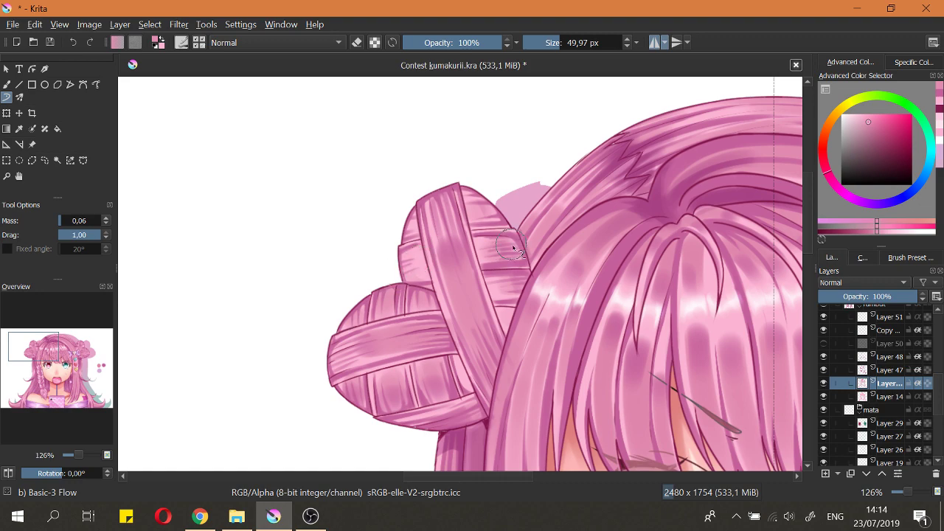
# Step: Sample the darker pink swatch, enable Preserve Alpha, and shade the upper bun's inner side where it meets the head hair
pyautogui.scroll(-5, 482, 202)
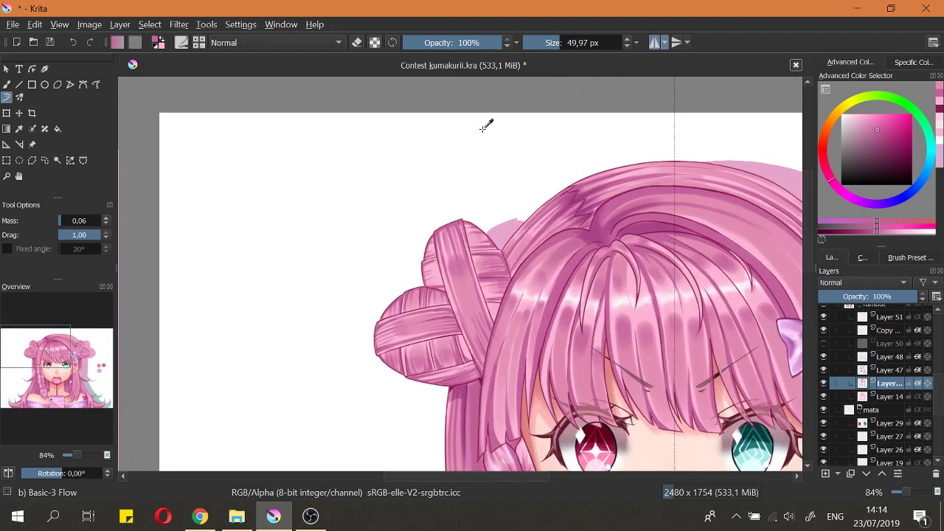
pyautogui.scroll(4, 491, 170)
pyautogui.scroll(3, 506, 263)
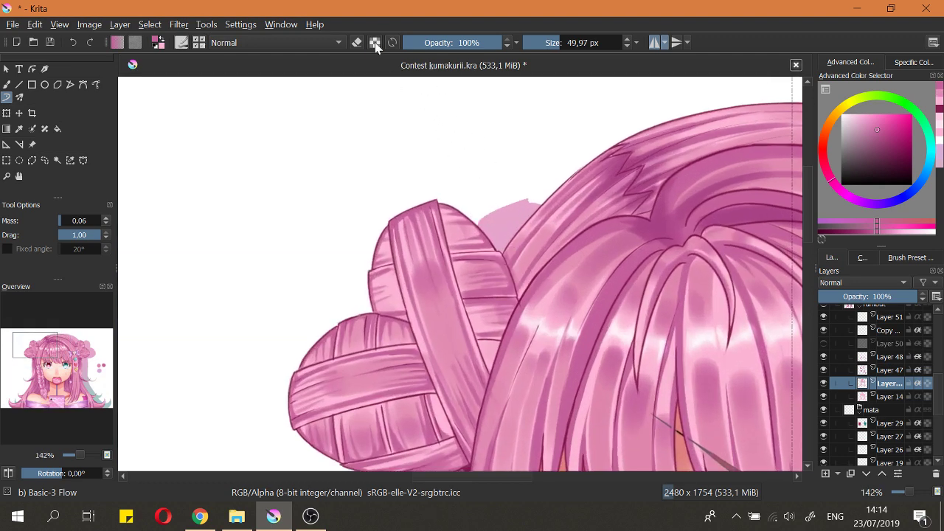
pyautogui.moveTo(507, 273)
pyautogui.mouseDown()
pyautogui.moveTo(498, 273)
pyautogui.moveTo(516, 293)
pyautogui.moveTo(518, 277)
pyautogui.mouseUp()
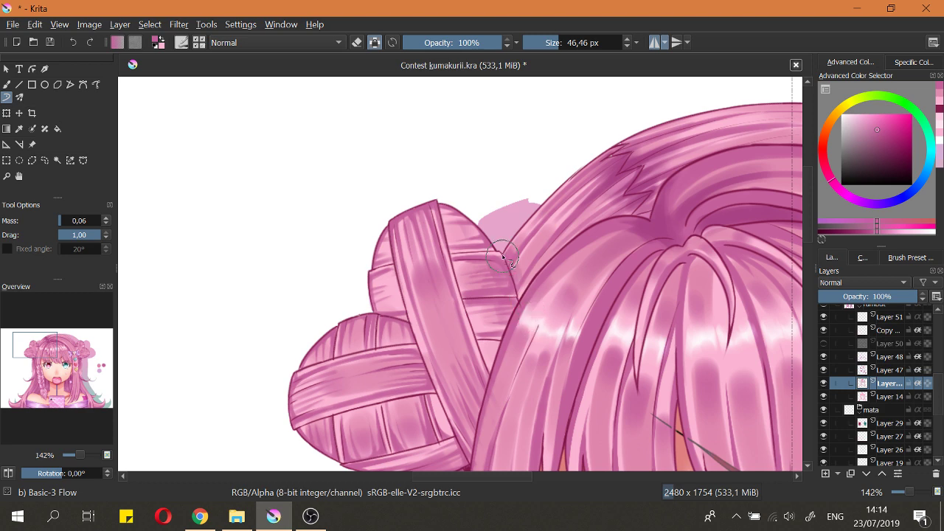
# Step: Fit the whole page in view and save the document
pyautogui.scroll(-5, 519, 299)
pyautogui.press('2')
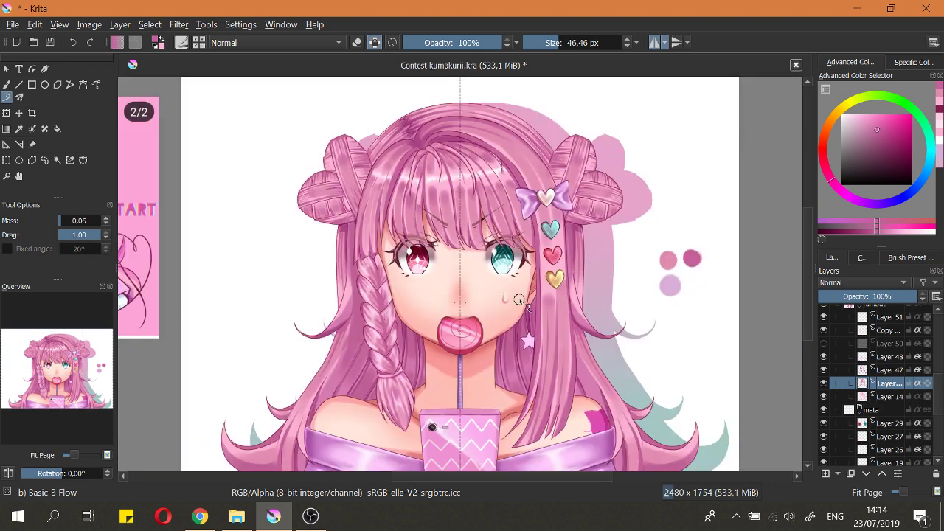
pyautogui.hotkey('ctrl', 's')
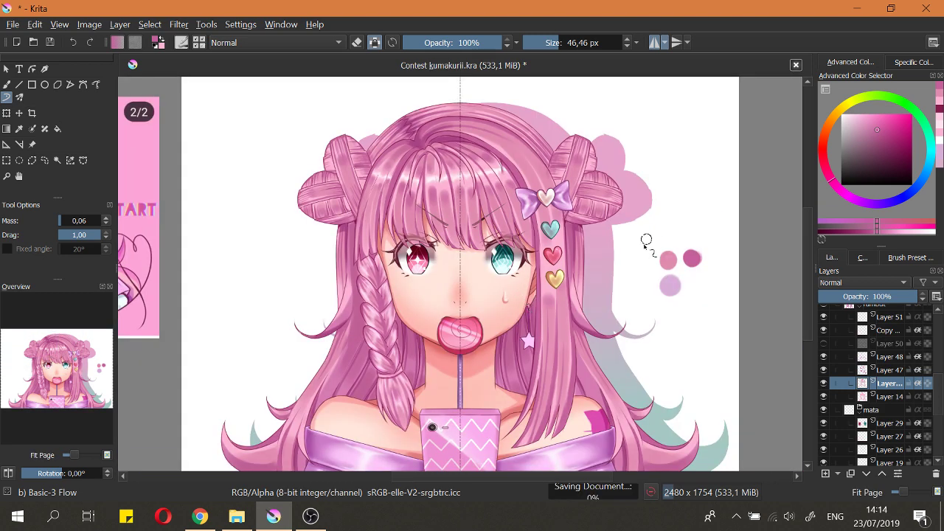
# Step: Compare the hair with Layer 47 hidden and shown, and paint a darker shadow on that layer over the hair directly beneath the lower bun
pyautogui.press('1')
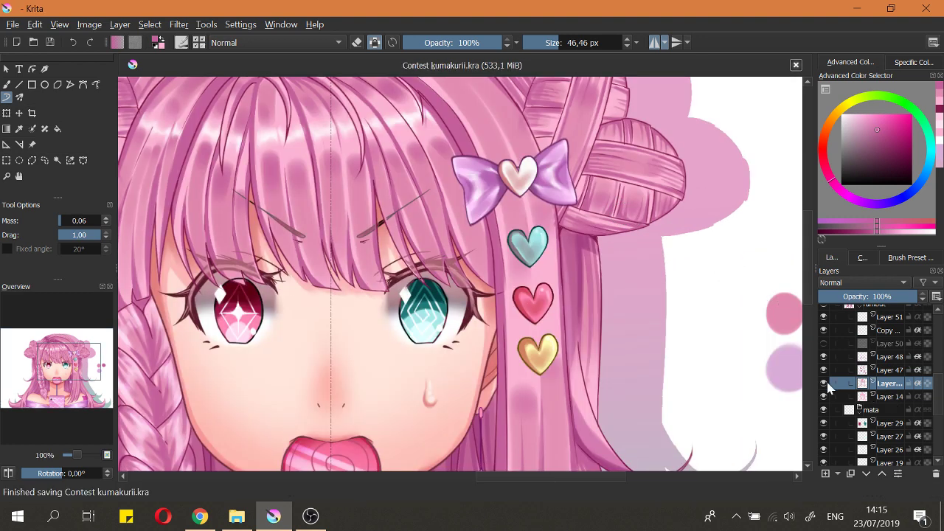
pyautogui.click(826, 386)
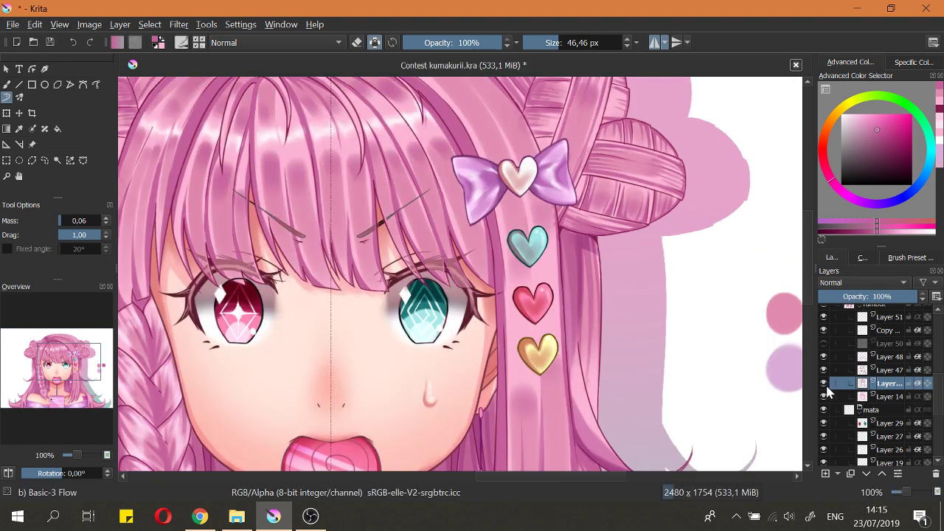
pyautogui.click(849, 372)
pyautogui.click(824, 371)
pyautogui.click(827, 373)
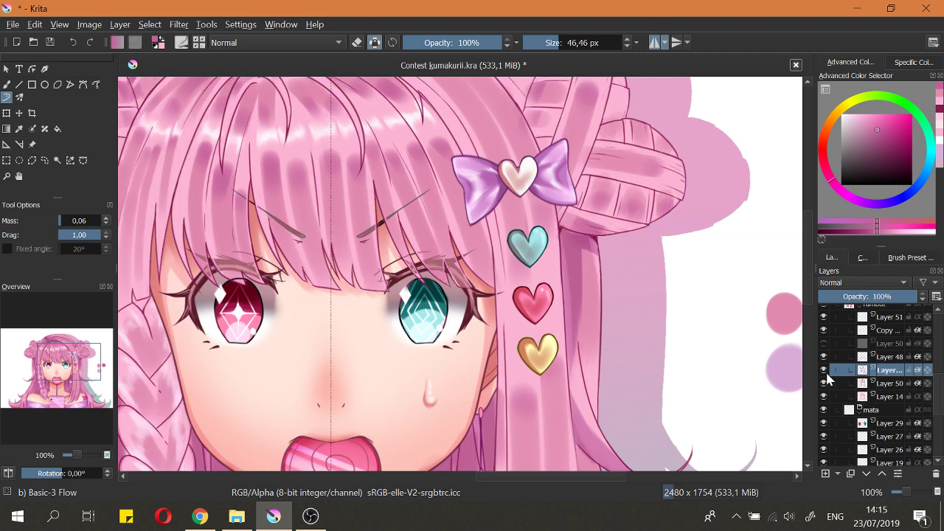
pyautogui.click(826, 373)
pyautogui.click(826, 374)
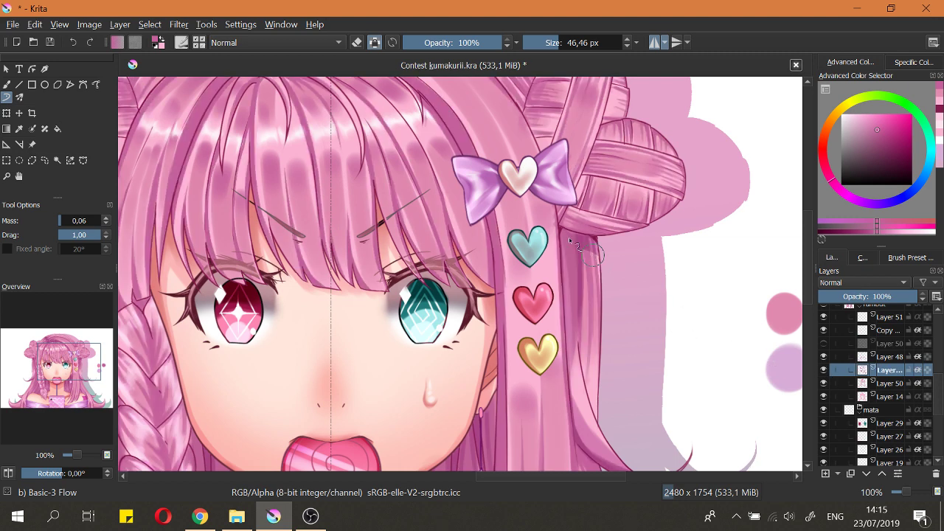
pyautogui.moveTo(602, 242); pyautogui.dragTo(605, 310)
pyautogui.keyDown('ctrl'); pyautogui.click(719, 276); pyautogui.keyUp('ctrl')
pyautogui.moveTo(568, 232); pyautogui.dragTo(574, 124)
pyautogui.moveTo(619, 238); pyautogui.dragTo(601, 238)
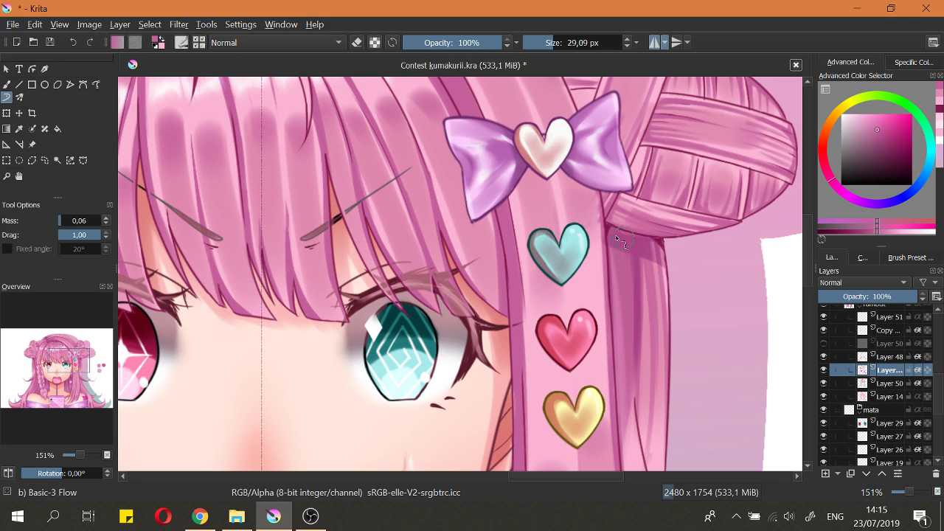
# Step: Check the new shadow under the buns on the full illustration and save the document
pyautogui.scroll(-5, 649, 262)
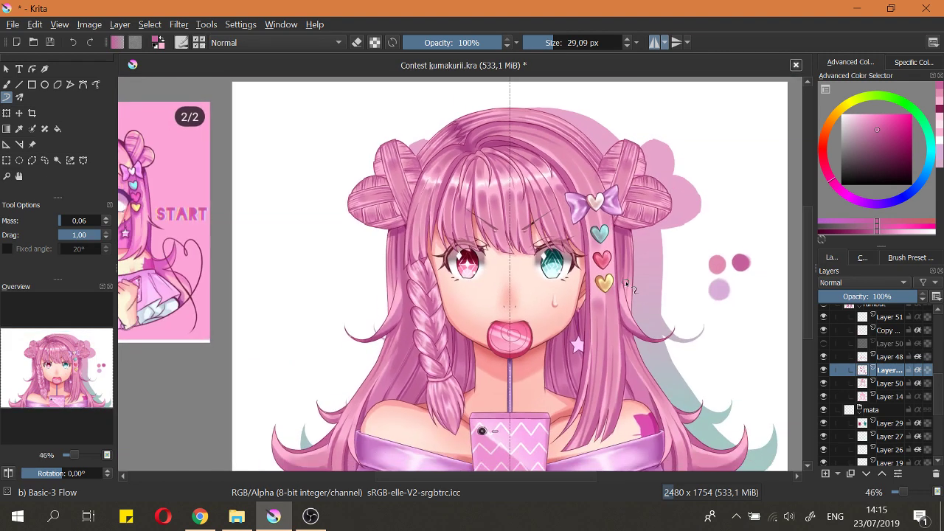
pyautogui.press('2')
pyautogui.hotkey('ctrl', 's')
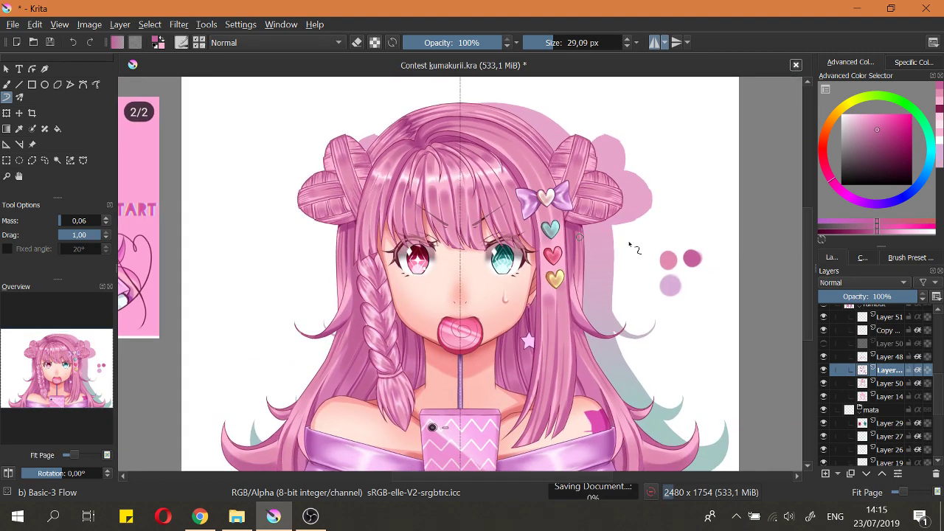
# Step: Turn off mirrored painting and compare the hair with the shading layers Layer 47 and Layer 50 hidden and shown
pyautogui.scroll(7, 551, 183)
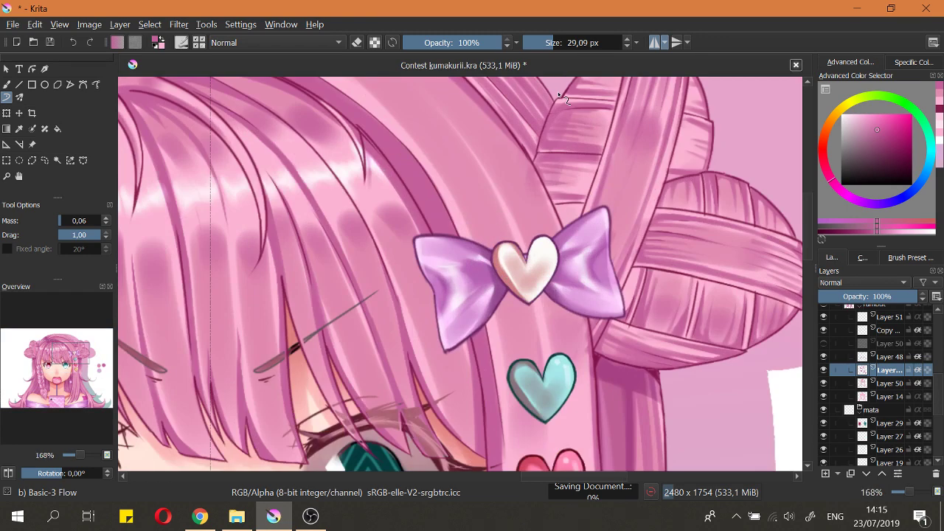
pyautogui.scroll(-3, 558, 94)
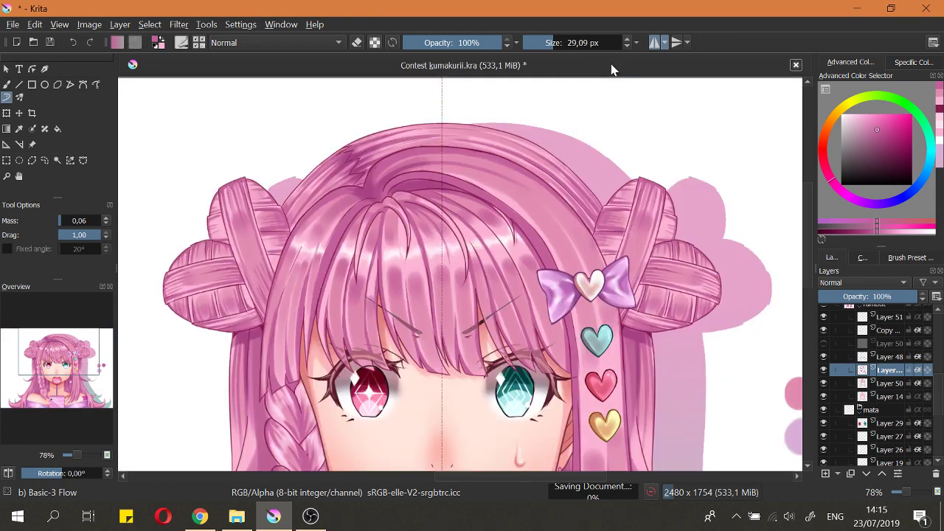
pyautogui.scroll(2, 632, 209)
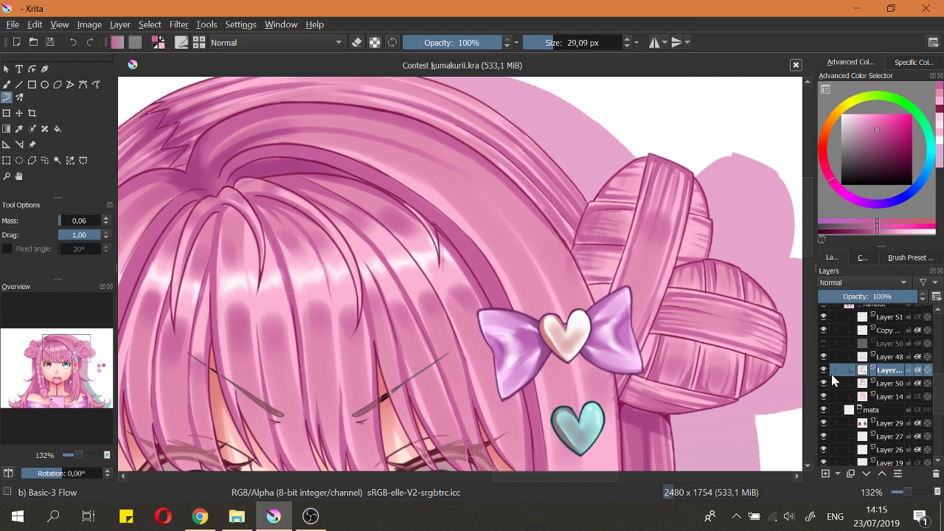
pyautogui.click(823, 370)
pyautogui.click(824, 369)
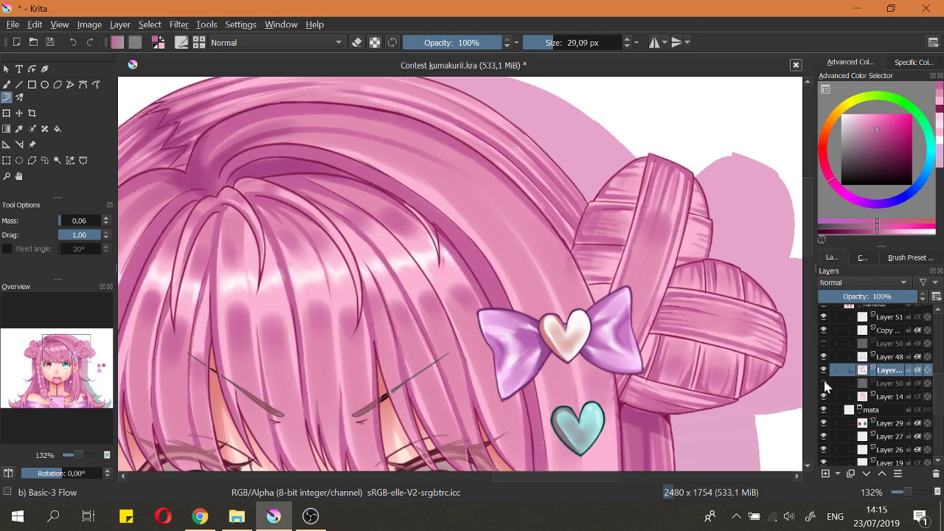
pyautogui.click(824, 370)
pyautogui.click(823, 370)
pyautogui.click(824, 370)
pyautogui.click(824, 370)
# Step: Sample a mid pink and blend the hair between the parting and the bow-side bun on the lower Layer 50, and save the document
pyautogui.click(858, 385)
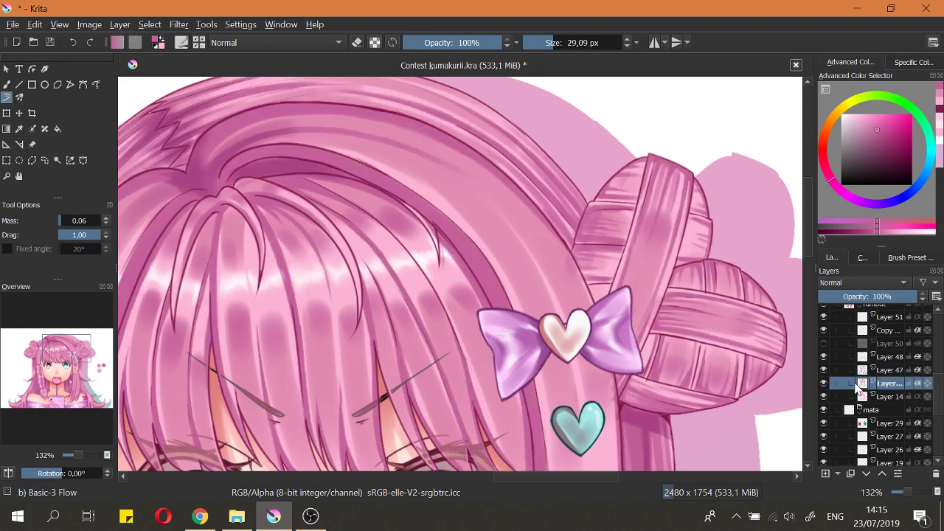
pyautogui.scroll(-4, 652, 333)
pyautogui.moveTo(700, 400); pyautogui.dragTo(604, 302)
pyautogui.keyDown('ctrl'); pyautogui.click(684, 316); pyautogui.keyUp('ctrl')
pyautogui.moveTo(504, 183); pyautogui.dragTo(481, 138)
pyautogui.moveTo(542, 145)
pyautogui.mouseDown()
pyautogui.moveTo(557, 146)
pyautogui.moveTo(565, 239)
pyautogui.mouseUp()
pyautogui.moveTo(522, 210)
pyautogui.mouseDown()
pyautogui.moveTo(532, 209)
pyautogui.moveTo(557, 259)
pyautogui.moveTo(537, 236)
pyautogui.mouseUp()
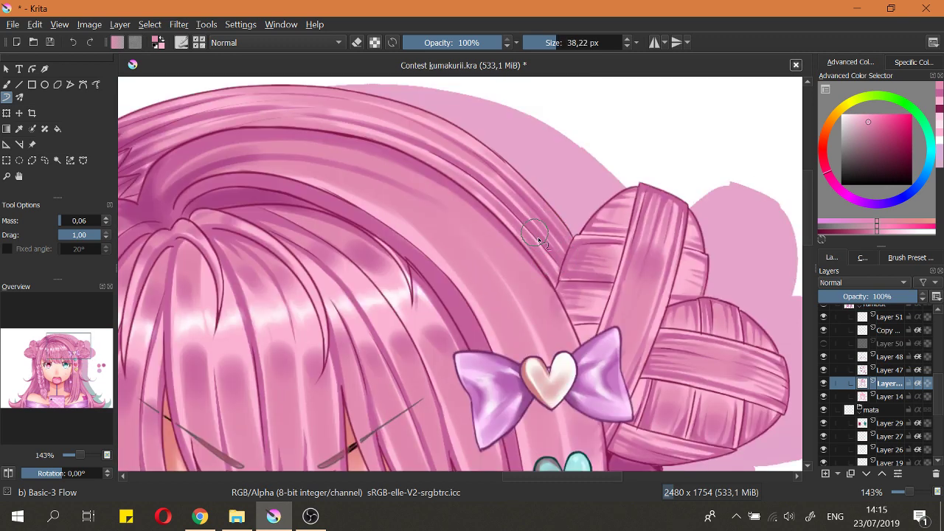
pyautogui.hotkey('ctrl', 's')
# Step: Blend more sampled pink into the hair strand edge beside the bow-side upper bun on the lower Layer 50, with alpha preserved
pyautogui.moveTo(511, 178); pyautogui.dragTo(473, 137)
pyautogui.moveTo(473, 138)
pyautogui.mouseDown()
pyautogui.moveTo(509, 180)
pyautogui.moveTo(515, 152)
pyautogui.moveTo(489, 171)
pyautogui.moveTo(470, 223)
pyautogui.mouseUp()
pyautogui.keyDown('ctrl'); pyautogui.click(714, 329); pyautogui.keyUp('ctrl')
pyautogui.scroll(1, 472, 144)
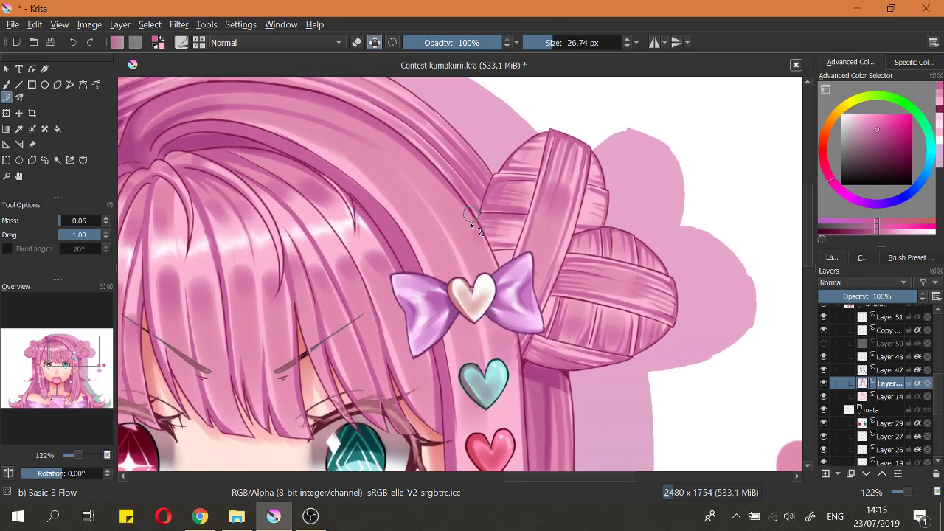
pyautogui.moveTo(487, 186)
pyautogui.mouseDown()
pyautogui.moveTo(489, 159)
pyautogui.moveTo(494, 267)
pyautogui.mouseUp()
pyautogui.press('e')
pyautogui.press('e')
pyautogui.keyDown('ctrl'); pyautogui.click(487, 230); pyautogui.keyUp('ctrl')
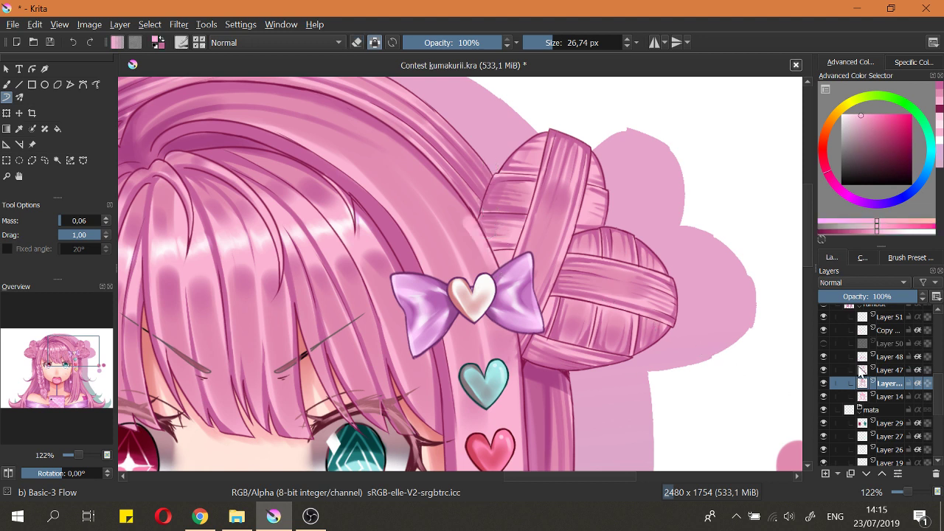
# Step: Erase the Layer 48 shadow from the hair strand just above the bow and reselect the lower Layer 50
pyautogui.click(885, 357)
pyautogui.scroll(1, 464, 217)
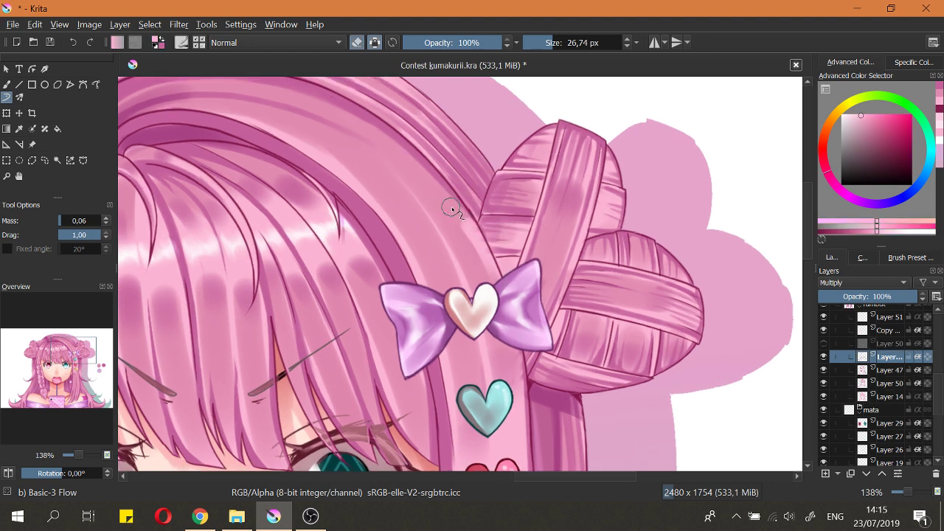
pyautogui.moveTo(467, 213); pyautogui.dragTo(489, 270)
pyautogui.click(885, 383)
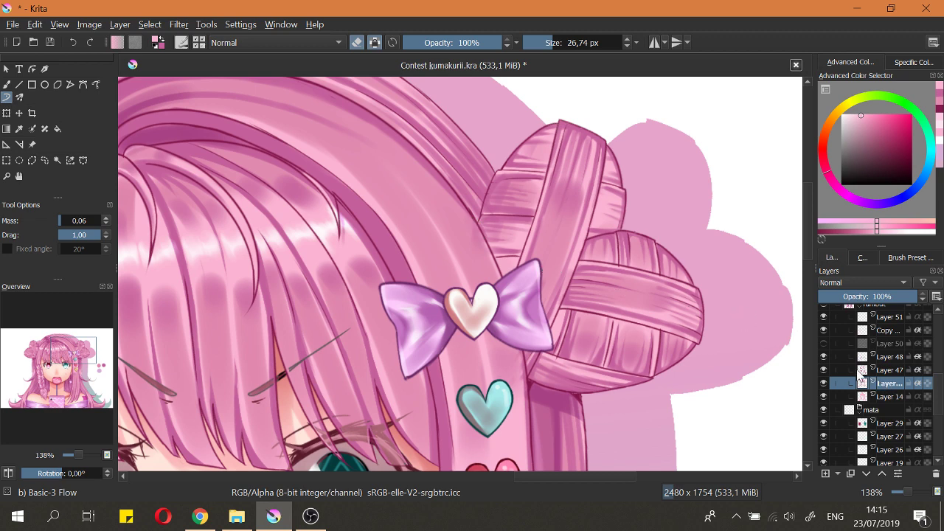
# Step: Compare the hair with Layer 47, Layer 48 and the copied layer above them each hidden and shown
pyautogui.click(856, 370)
pyautogui.click(824, 370)
pyautogui.click(824, 370)
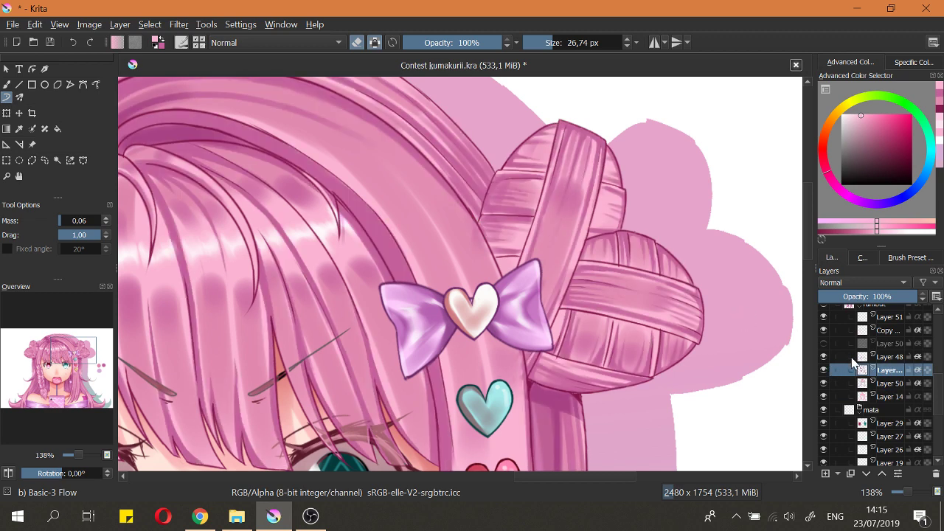
pyautogui.click(852, 359)
pyautogui.click(824, 357)
pyautogui.click(824, 357)
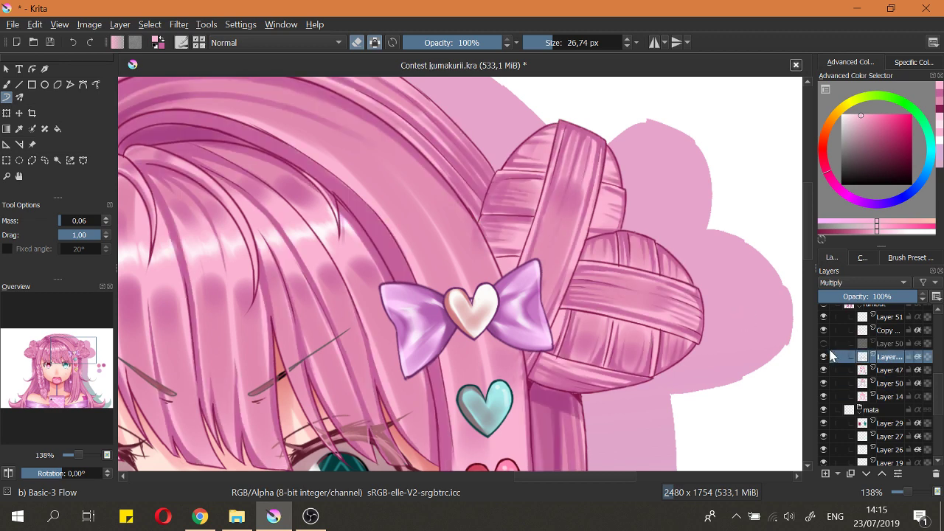
pyautogui.click(823, 330)
pyautogui.click(824, 330)
pyautogui.click(857, 321)
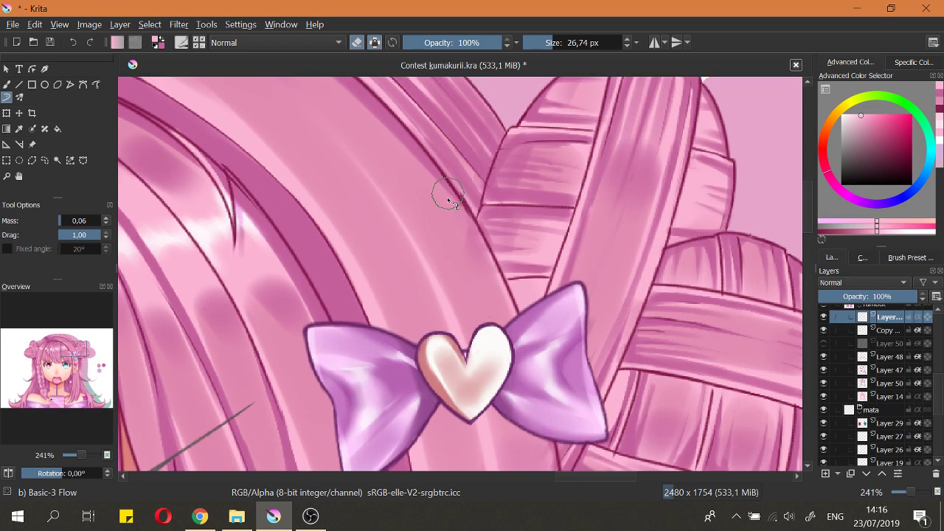
# Step: Try erasing small spots along the hair strand edge beside the bow-side upper bun, and undo the last erasure
pyautogui.scroll(2, 476, 229)
pyautogui.click(483, 225)
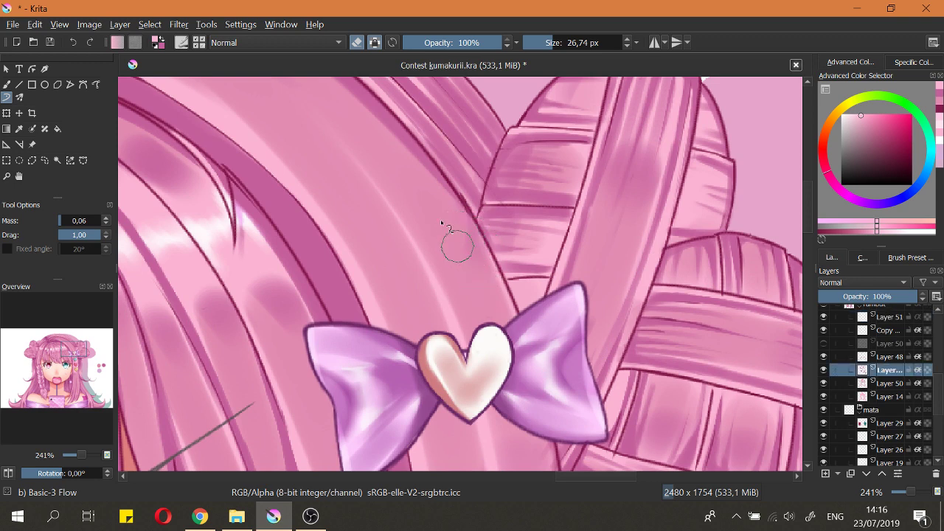
pyautogui.click(476, 234)
pyautogui.hotkey('ctrl', 'z')
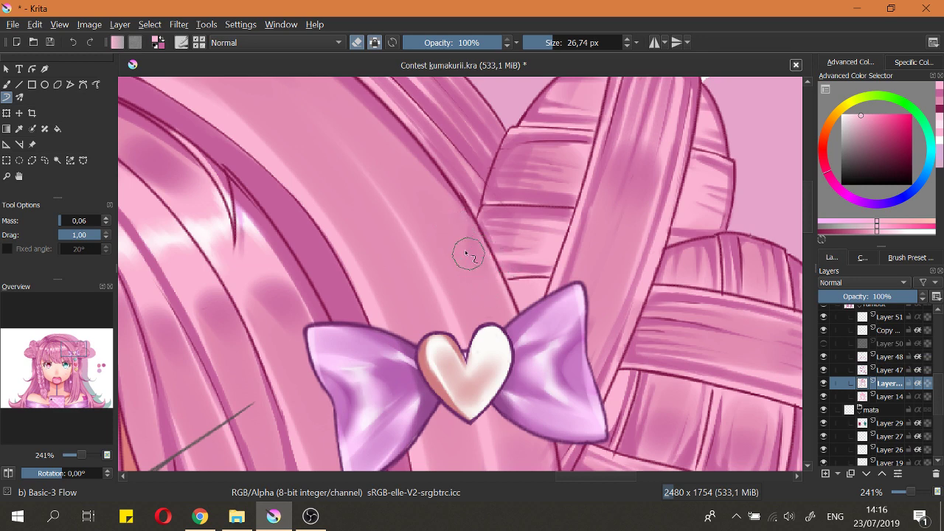
# Step: Paint a sampled mid pink along the hair strand edge above the bow on the lower Layer 50
pyautogui.keyDown('ctrl'); pyautogui.click(435, 227); pyautogui.keyUp('ctrl')
pyautogui.press('e')
pyautogui.moveTo(449, 221); pyautogui.dragTo(484, 285)
pyautogui.scroll(-5, 456, 248)
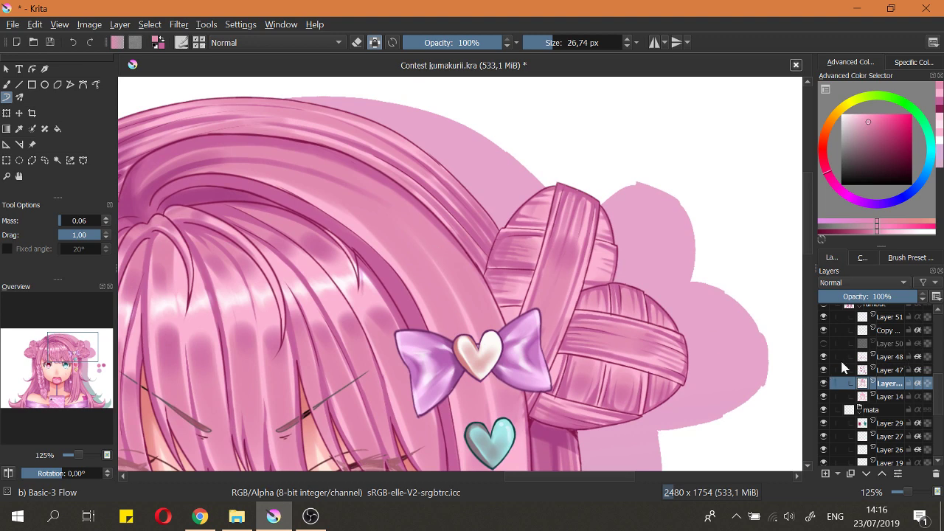
# Step: Select Layer 48 and compare the hair with that layer hidden and shown
pyautogui.click(838, 356)
pyautogui.click(824, 356)
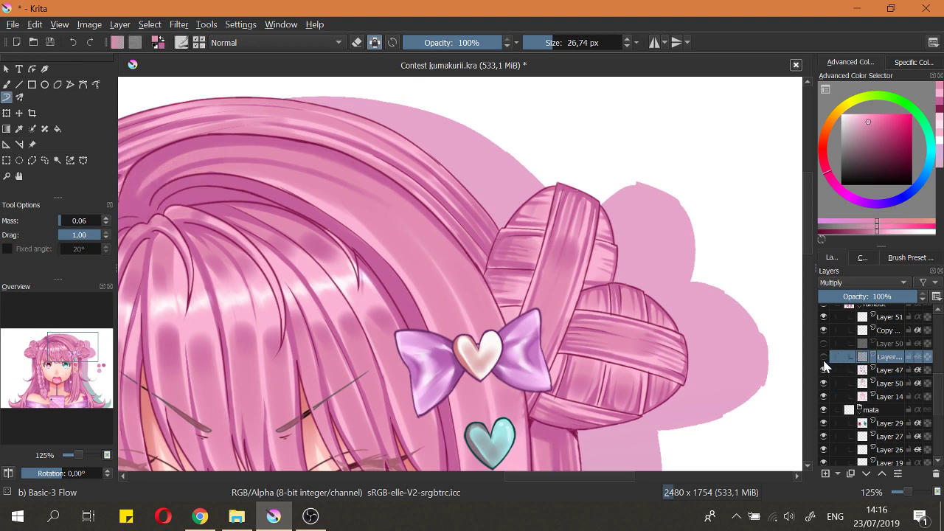
pyautogui.click(824, 356)
# Step: Try the dark pink and mid pink palette swatches as shadow colours around the hair parting on Layer 48
pyautogui.scroll(-6, 592, 244)
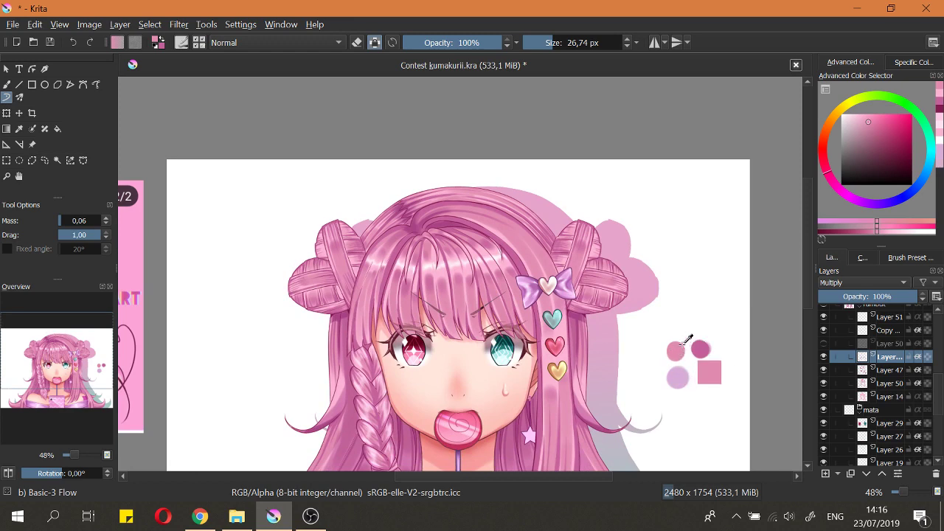
pyautogui.keyDown('ctrl'); pyautogui.click(698, 349); pyautogui.keyUp('ctrl')
pyautogui.scroll(4, 402, 223)
pyautogui.scroll(2, 415, 205)
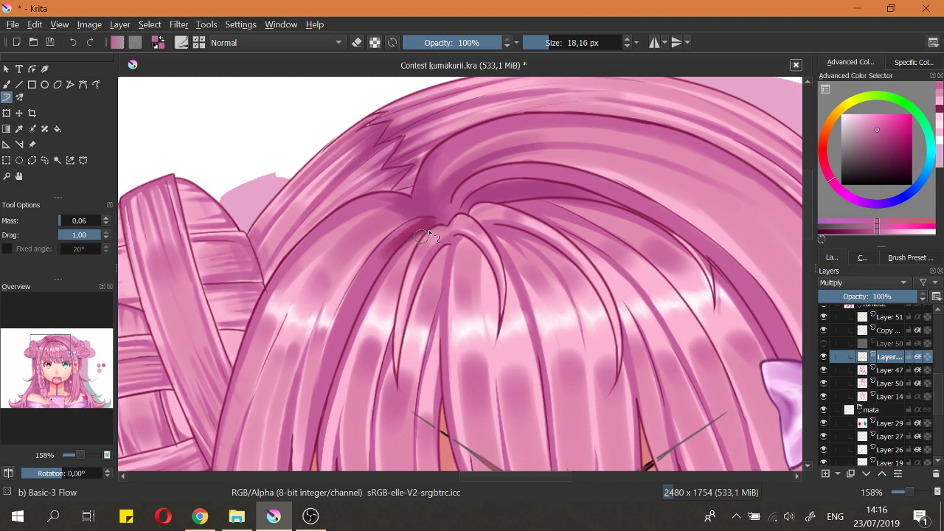
pyautogui.scroll(-5, 410, 217)
pyautogui.keyDown('ctrl'); pyautogui.click(661, 332); pyautogui.keyUp('ctrl')
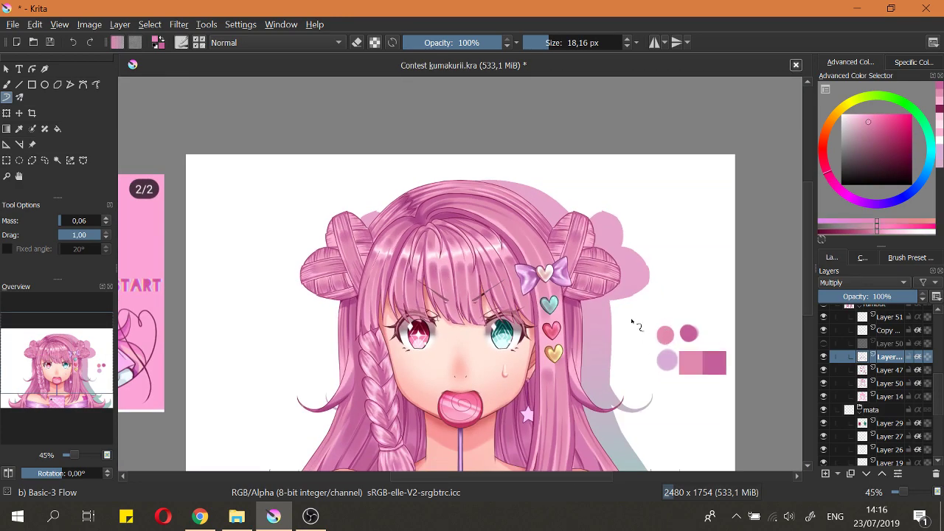
pyautogui.scroll(5, 365, 209)
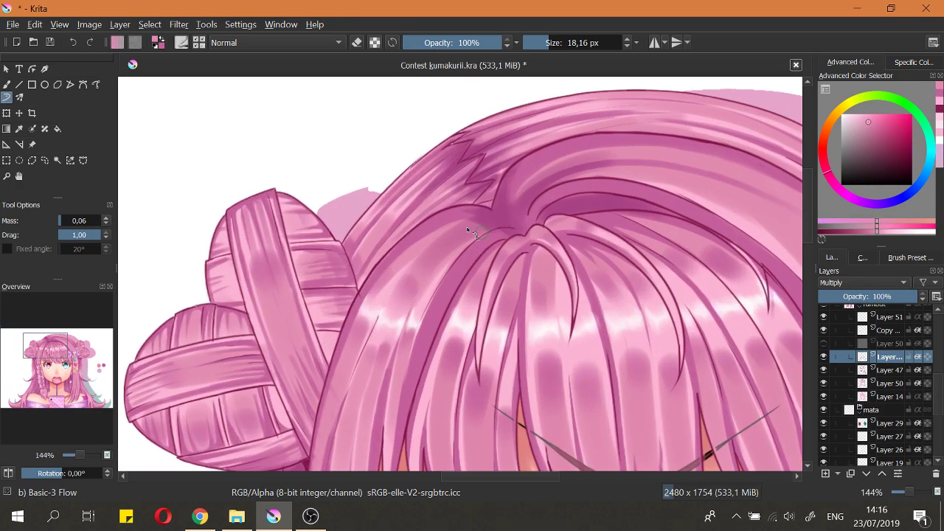
pyautogui.scroll(-4, 483, 273)
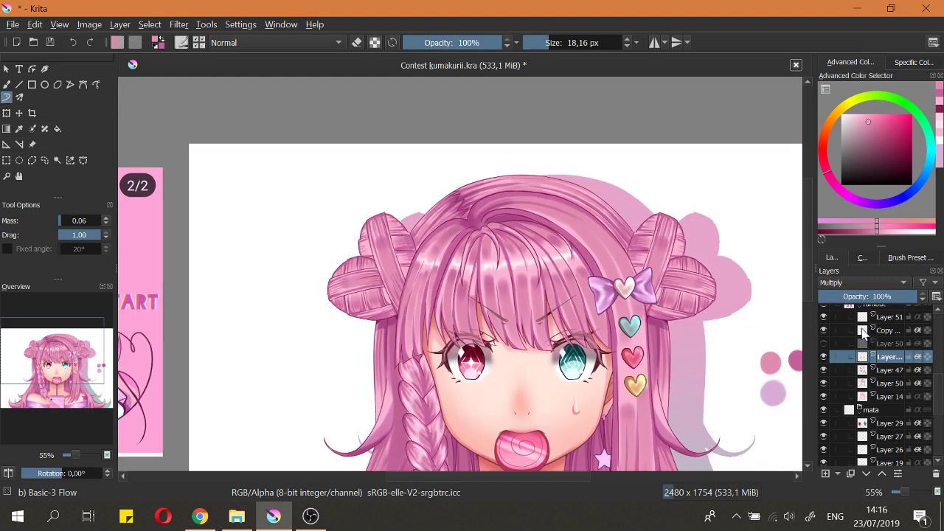
# Step: Switch Layer 48 to Normal blending, sample the lavender shadow colour, and set the layer back to Multiply
pyautogui.click(865, 332)
pyautogui.click(863, 357)
pyautogui.click(848, 282)
pyautogui.click(829, 328)
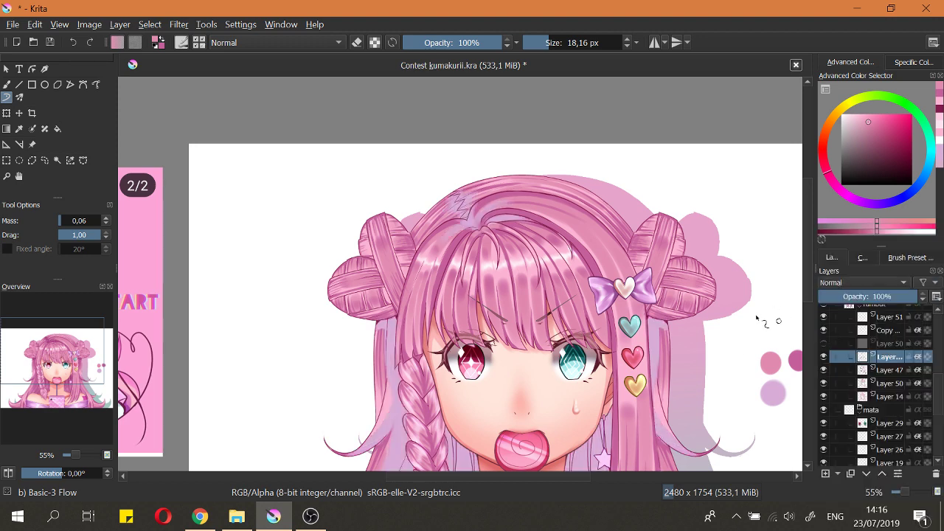
pyautogui.scroll(-4, 612, 347)
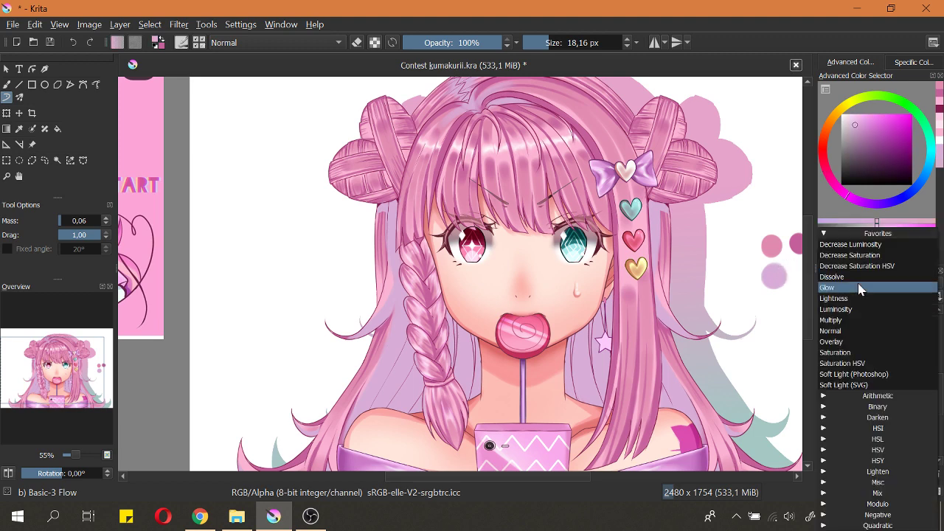
pyautogui.click(855, 282)
pyautogui.click(853, 321)
# Step: Paint lavender shadow along the bangs strand beneath the hair parting on Layer 48 and check it at different magnifications
pyautogui.scroll(6, 509, 188)
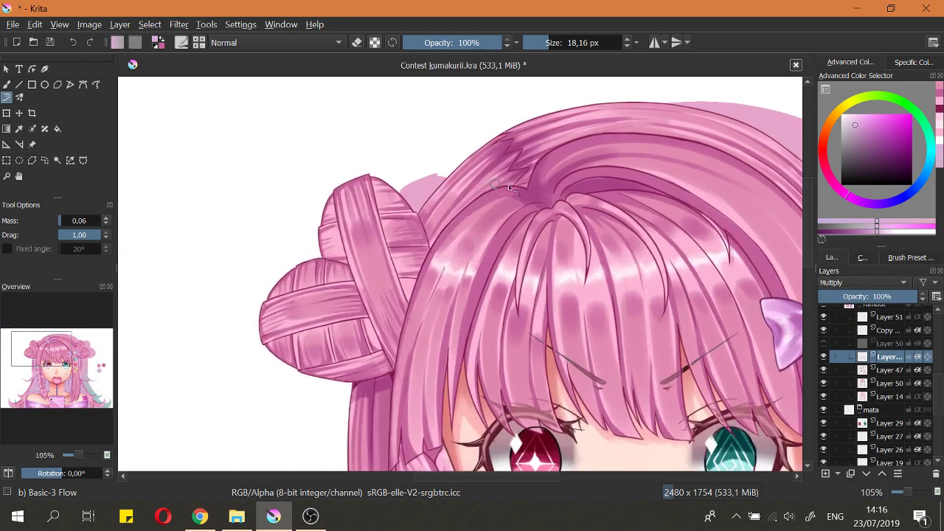
pyautogui.moveTo(537, 205); pyautogui.dragTo(487, 273)
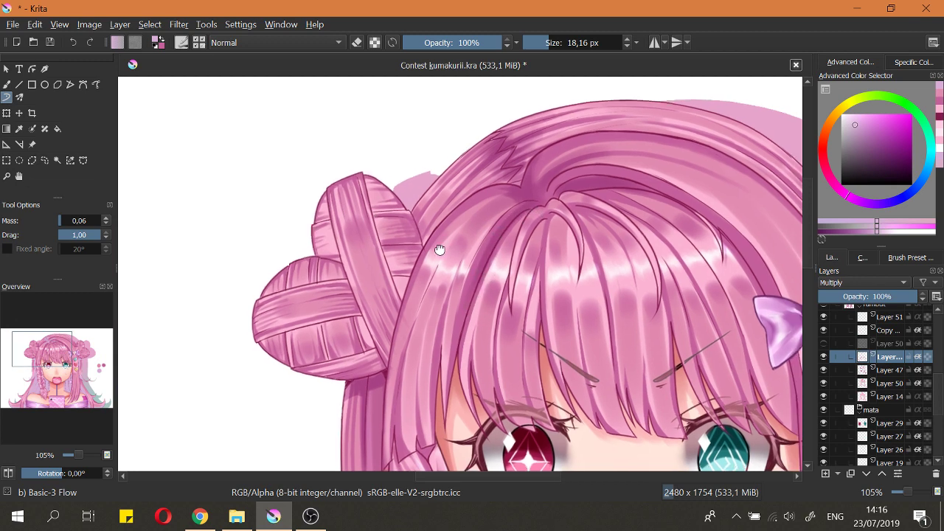
pyautogui.scroll(-3, 501, 221)
pyautogui.scroll(5, 515, 176)
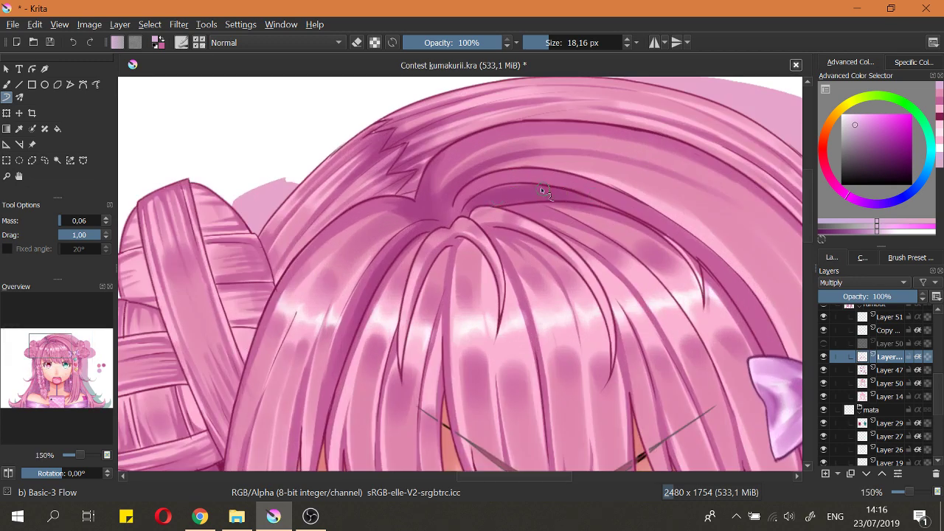
pyautogui.scroll(-3, 598, 205)
pyautogui.scroll(5, 516, 177)
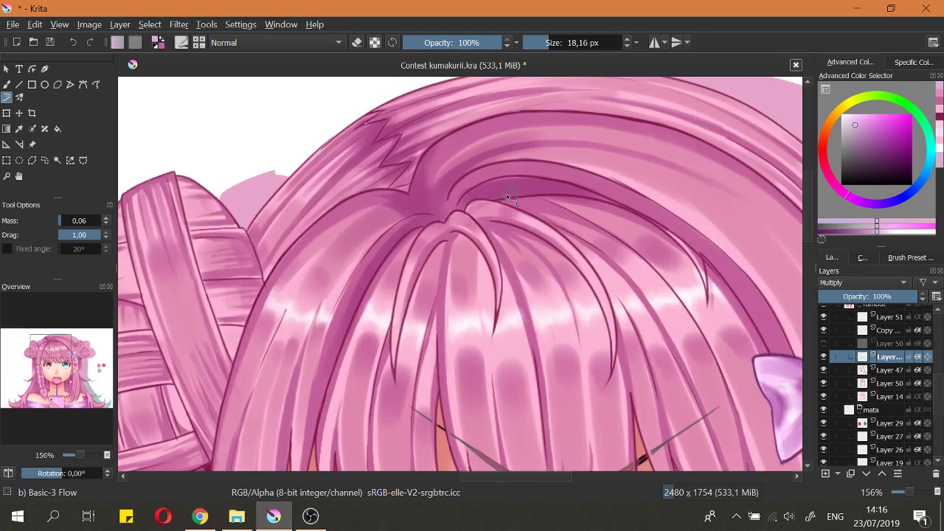
pyautogui.scroll(-3, 576, 225)
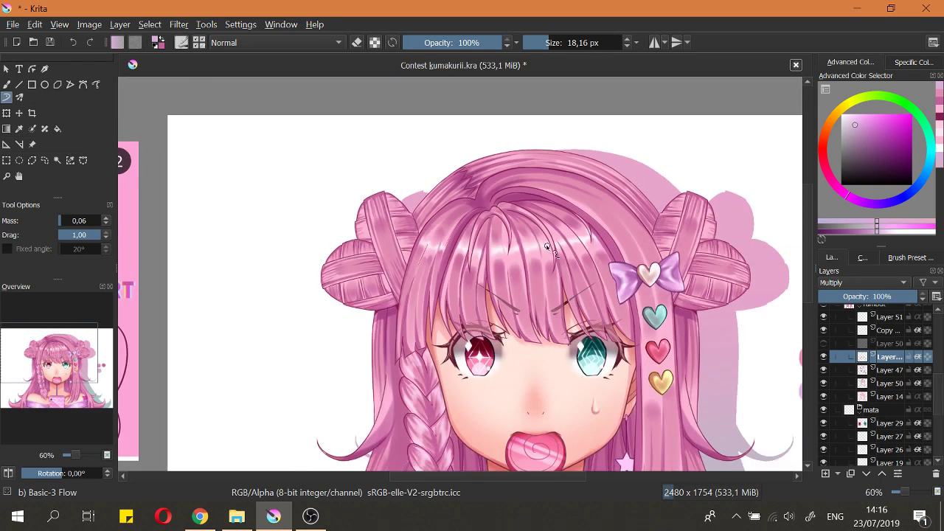
# Step: Paint a lavender shadow on the hair where it meets the bow-side upper bun, and trim its edges with the eraser
pyautogui.scroll(5, 529, 238)
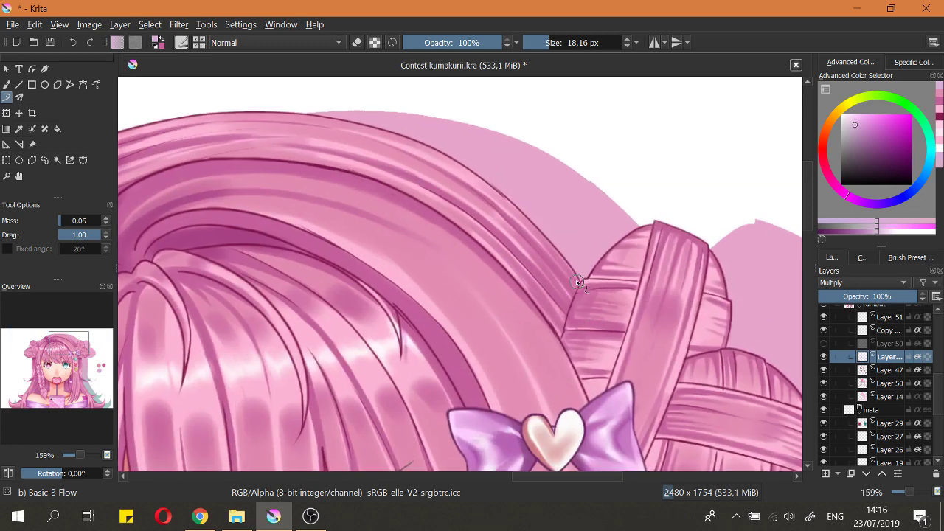
pyautogui.moveTo(577, 281); pyautogui.dragTo(574, 307)
pyautogui.press('e')
pyautogui.moveTo(562, 288); pyautogui.dragTo(558, 315)
pyautogui.press('e')
pyautogui.moveTo(577, 273); pyautogui.dragTo(565, 330)
pyautogui.press('e')
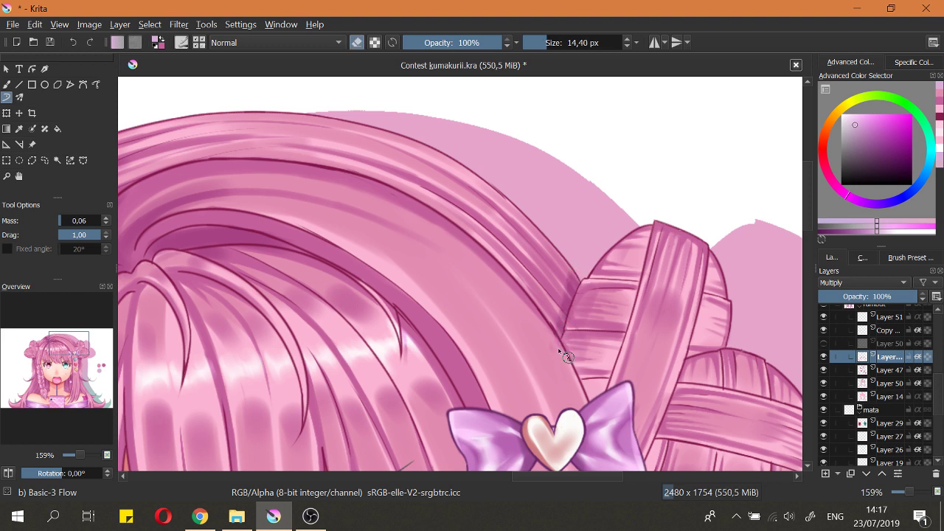
pyautogui.press('e')
pyautogui.moveTo(571, 248)
pyautogui.mouseDown()
pyautogui.moveTo(611, 290)
pyautogui.moveTo(618, 262)
pyautogui.mouseUp()
pyautogui.scroll(-1, 331, 217)
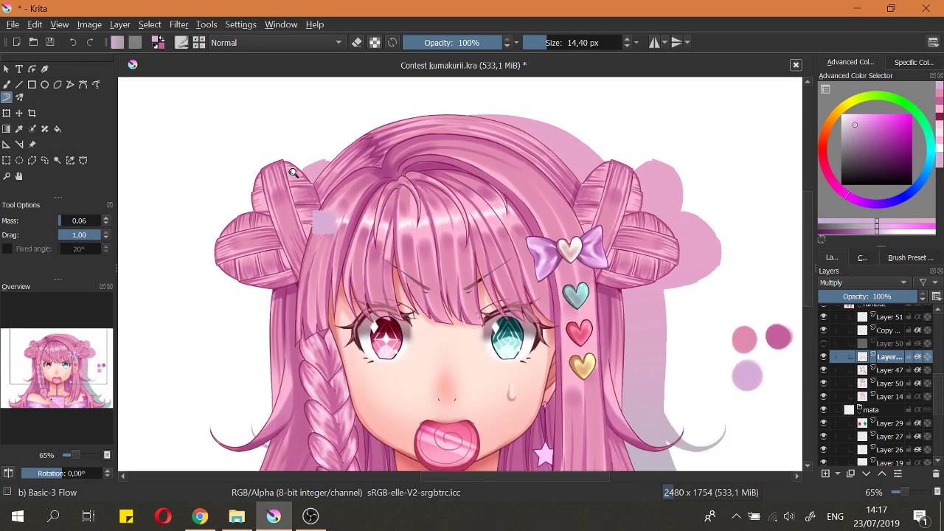
# Step: Paint a matching lavender shadow on the hair beside the braid-side upper bun and clean its edge with the eraser
pyautogui.scroll(5, 331, 217)
pyautogui.moveTo(341, 164)
pyautogui.mouseDown()
pyautogui.moveTo(380, 227)
pyautogui.moveTo(355, 196)
pyautogui.moveTo(375, 240)
pyautogui.mouseUp()
pyautogui.press('e')
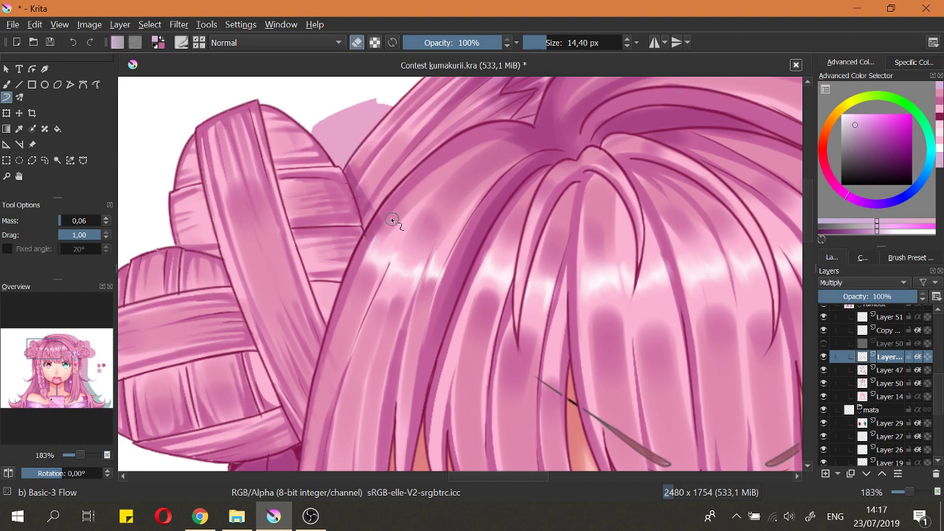
pyautogui.press('e')
# Step: Fit the whole page in view to check the new shadows and save the document
pyautogui.press('2')
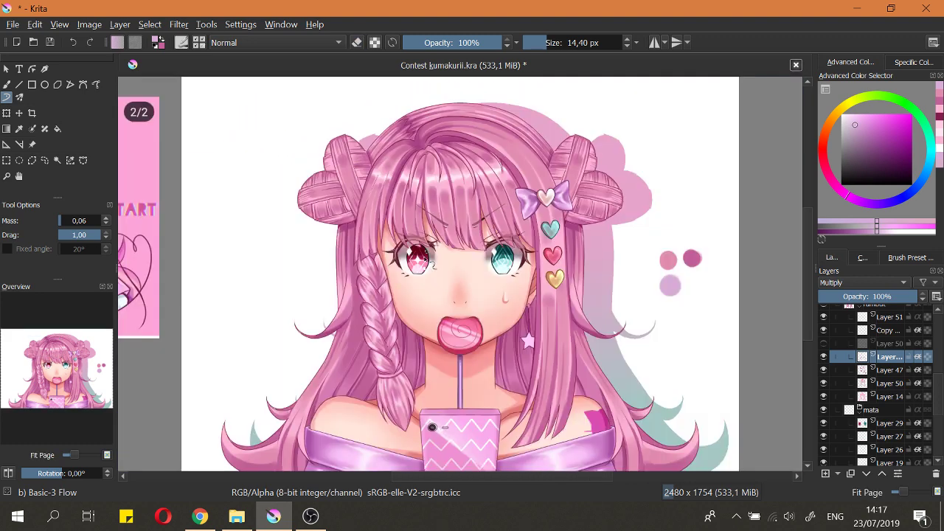
pyautogui.hotkey('ctrl', 's')
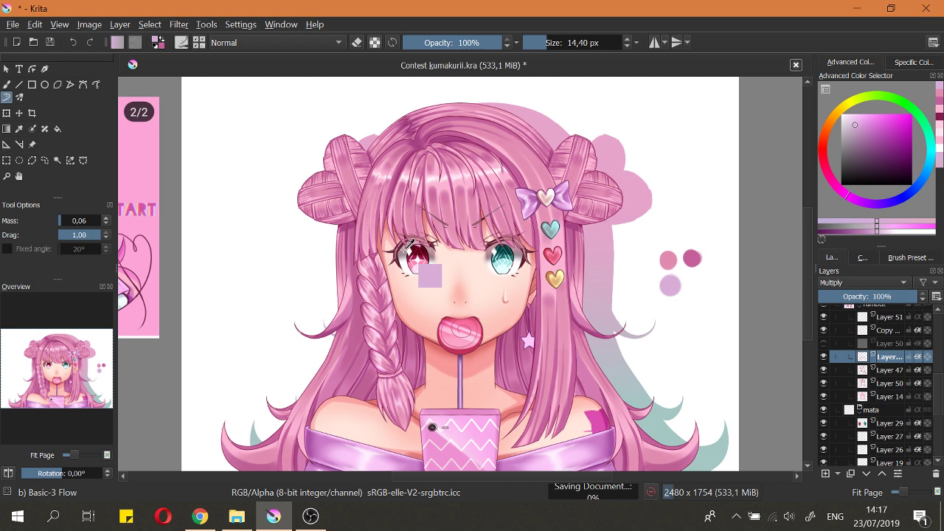
pyautogui.press('-')
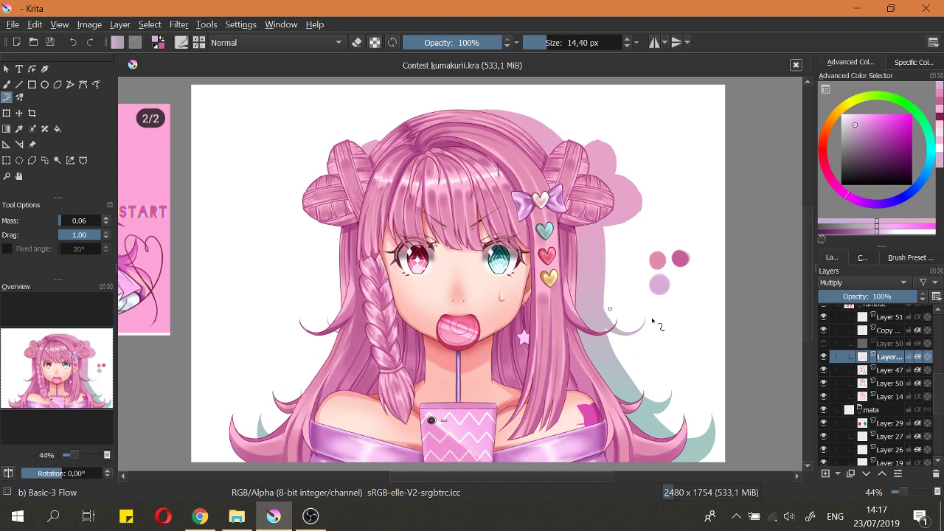
# Step: Turn on horizontal mirroring and paint dark pink strands on Layer 47 along the upper bun's topmost outer section with a 6.44 px brush
pyautogui.keyDown('ctrl'); pyautogui.click(681, 258); pyautogui.keyUp('ctrl')
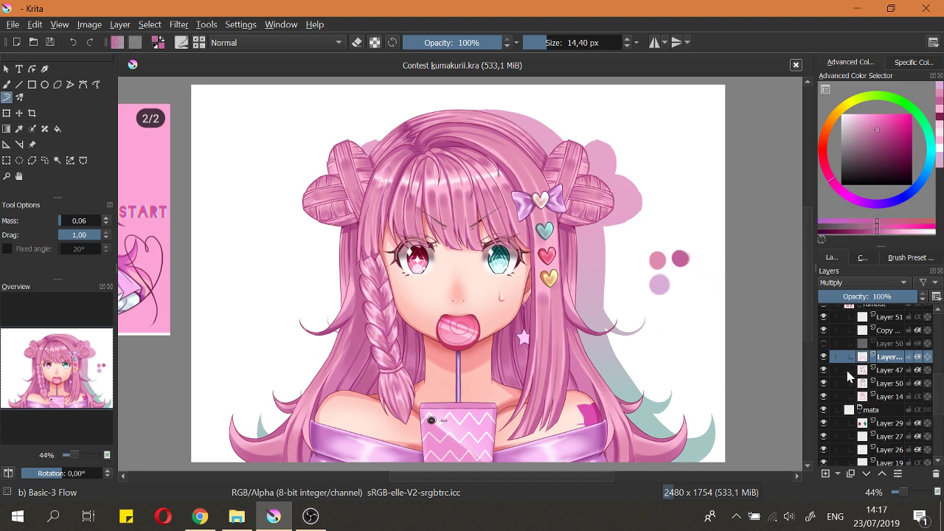
pyautogui.click(847, 373)
pyautogui.click(825, 370)
pyautogui.scroll(7, 347, 199)
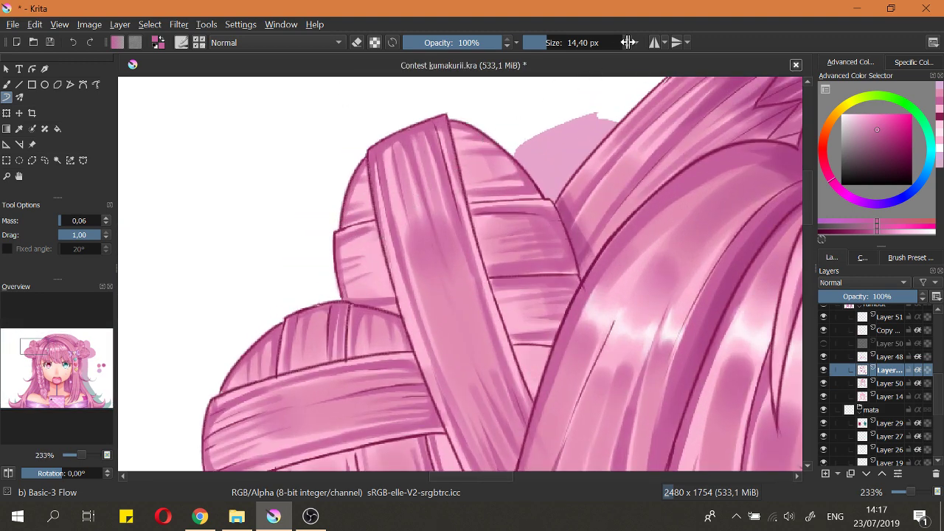
pyautogui.click(651, 43)
pyautogui.moveTo(359, 190); pyautogui.dragTo(352, 191)
pyautogui.moveTo(364, 174); pyautogui.dragTo(349, 218)
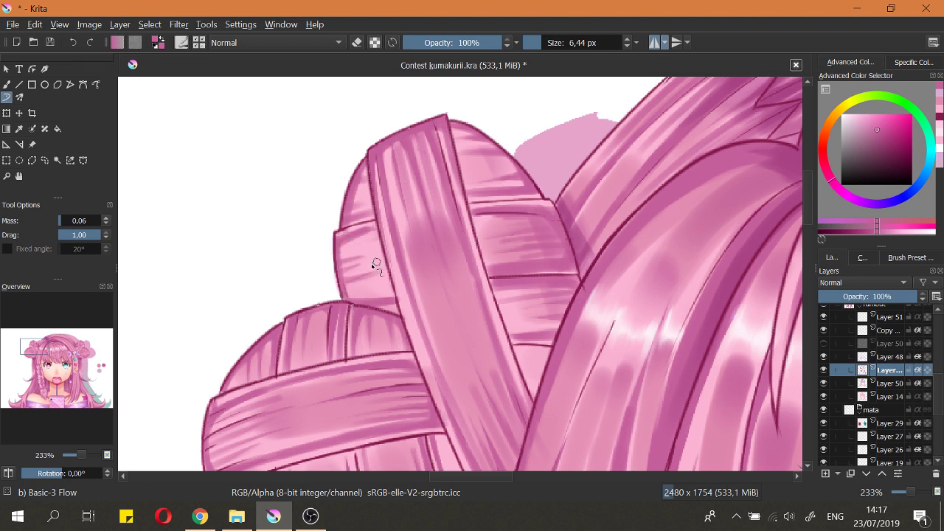
# Step: Paint thin dark pink strands across the upper bun's lower outer section, alternating brush and eraser to taper them
pyautogui.press('e')
pyautogui.press('e')
pyautogui.moveTo(339, 260); pyautogui.dragTo(375, 245)
pyautogui.press('e')
pyautogui.press('e')
pyautogui.moveTo(339, 271); pyautogui.dragTo(355, 252)
pyautogui.press('e')
pyautogui.press('e')
pyautogui.scroll(-5, 373, 221)
pyautogui.scroll(6, 366, 223)
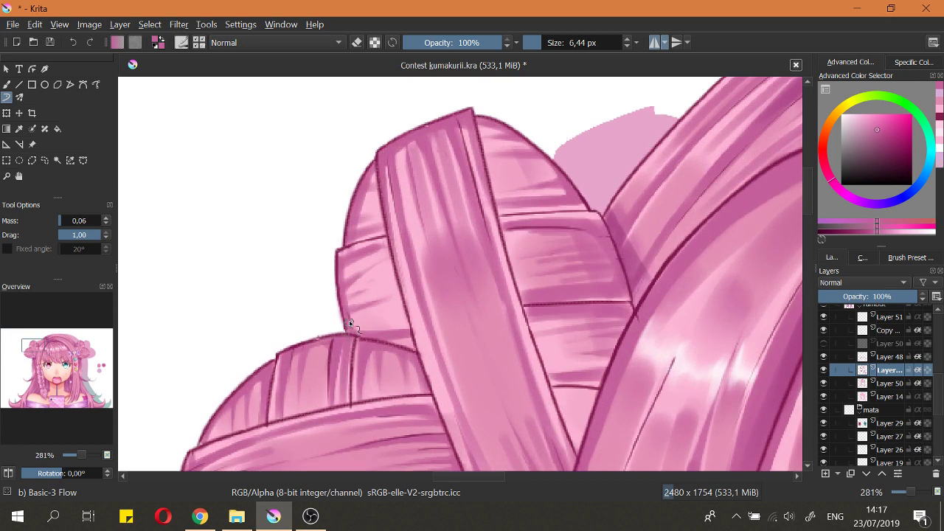
# Step: Paint a dark pink shadow on the upper bun's outer section where it meets the lower bun, redoing the stroke until it fits
pyautogui.keyDown('shift'); pyautogui.moveTo(350, 322); pyautogui.dragTo(427, 302); pyautogui.keyUp('shift')
pyautogui.hotkey('ctrl', 'z')
pyautogui.moveTo(352, 323); pyautogui.dragTo(429, 324)
pyautogui.hotkey('ctrl', 'z')
pyautogui.moveTo(355, 331)
pyautogui.mouseDown()
pyautogui.moveTo(429, 324)
pyautogui.moveTo(401, 343)
pyautogui.moveTo(426, 339)
pyautogui.moveTo(410, 347)
pyautogui.moveTo(423, 355)
pyautogui.mouseUp()
pyautogui.press('e')
pyautogui.press('e')
# Step: Rotate the canvas by about 94° and refine the strands on the upper bun's outer section with brush and eraser at 6.90 px
pyautogui.scroll(-5, 384, 271)
pyautogui.keyDown('shift'); pyautogui.moveTo(388, 258); pyautogui.dragTo(509, 145); pyautogui.keyUp('shift')
pyautogui.keyDown('ctrl'); pyautogui.moveTo(508, 190); pyautogui.dragTo(497, 92); pyautogui.keyUp('ctrl')
pyautogui.keyDown('ctrl'); pyautogui.moveTo(391, 174); pyautogui.dragTo(402, 127); pyautogui.keyUp('ctrl')
pyautogui.press('e')
pyautogui.moveTo(423, 191); pyautogui.dragTo(446, 251)
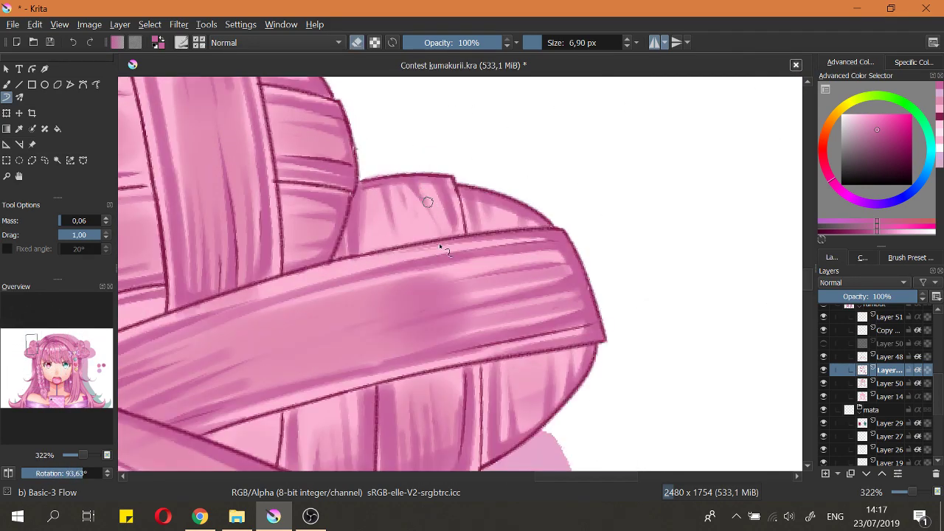
pyautogui.press('e')
pyautogui.moveTo(411, 182); pyautogui.dragTo(423, 217)
pyautogui.moveTo(413, 179); pyautogui.dragTo(432, 252)
pyautogui.press('e')
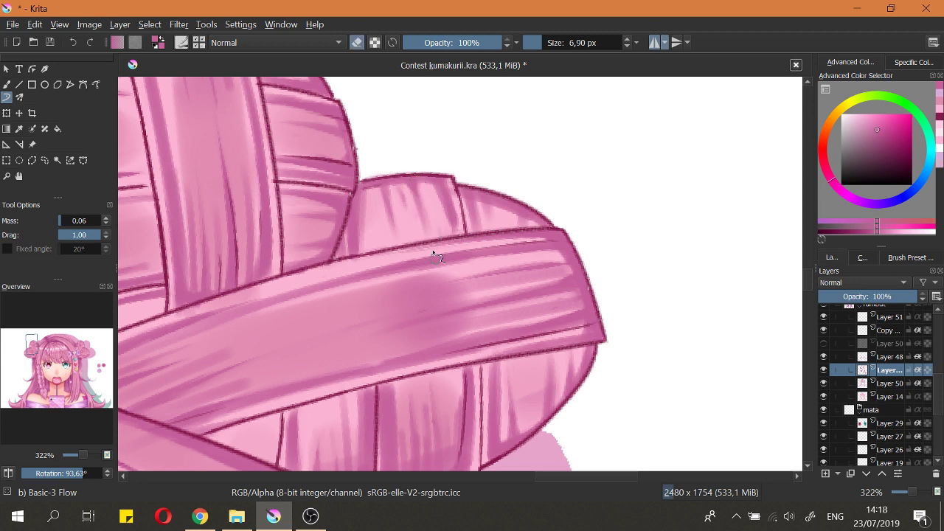
# Step: Add more fine strands to the same bun section with a 7 px brush, fit the page in view and save the document
pyautogui.press(']')
pyautogui.moveTo(421, 185); pyautogui.dragTo(429, 247)
pyautogui.press('e')
pyautogui.press('e')
pyautogui.moveTo(389, 191); pyautogui.dragTo(404, 245)
pyautogui.press('e')
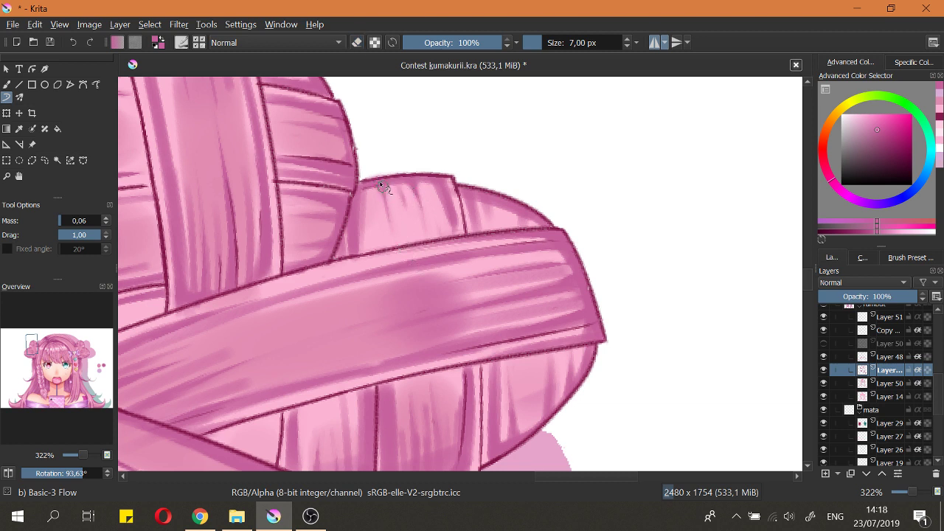
pyautogui.moveTo(394, 185); pyautogui.dragTo(421, 225)
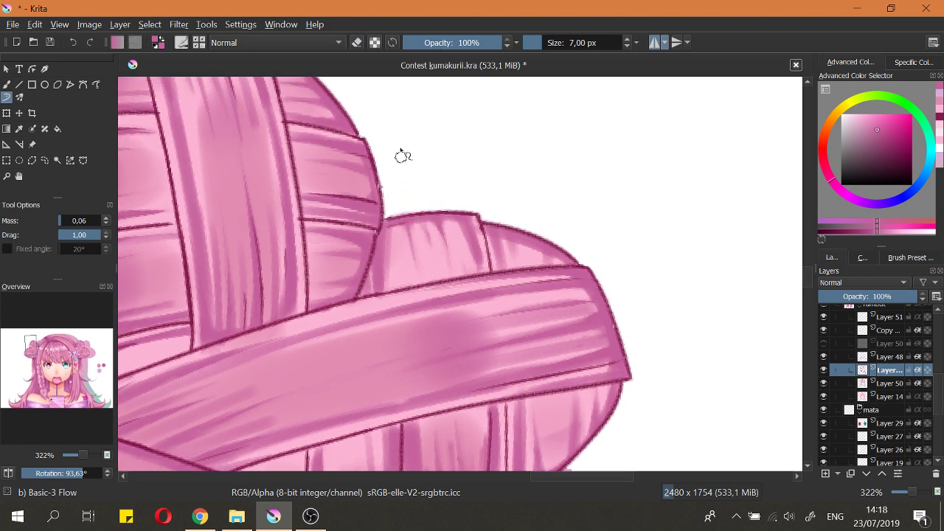
pyautogui.press('5')
pyautogui.press('2')
pyautogui.hotkey('ctrl', 's')
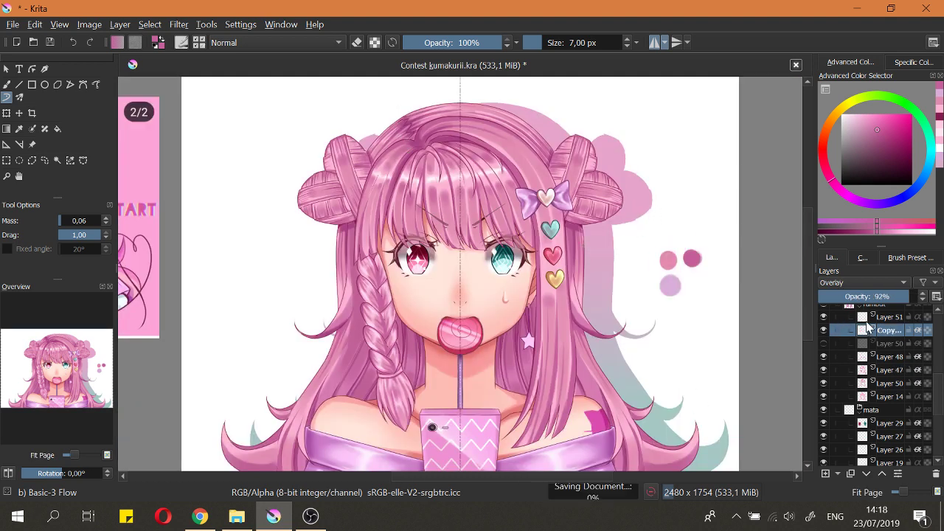
# Step: Make the Overlay copy layer active and sample white from the page as the painting colour
pyautogui.click(862, 320)
pyautogui.click(862, 332)
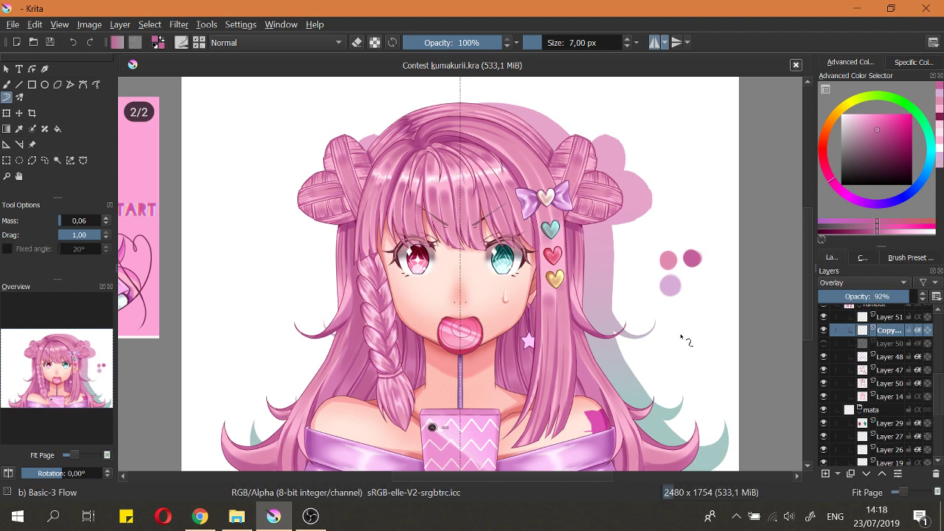
pyautogui.keyDown('ctrl'); pyautogui.click(726, 362); pyautogui.keyUp('ctrl')
pyautogui.scroll(4, 379, 154)
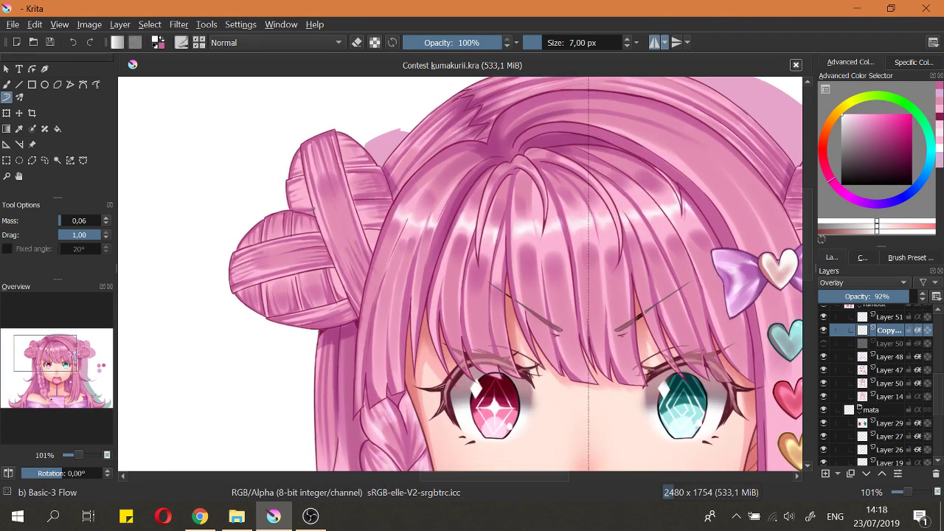
# Step: Try white streak highlights across the crossing bands of both mirrored buns with a 15.65 px brush, shaping them with the eraser
pyautogui.keyDown('shift'); pyautogui.moveTo(316, 213); pyautogui.dragTo(323, 213); pyautogui.keyUp('shift')
pyautogui.moveTo(322, 212); pyautogui.dragTo(344, 249)
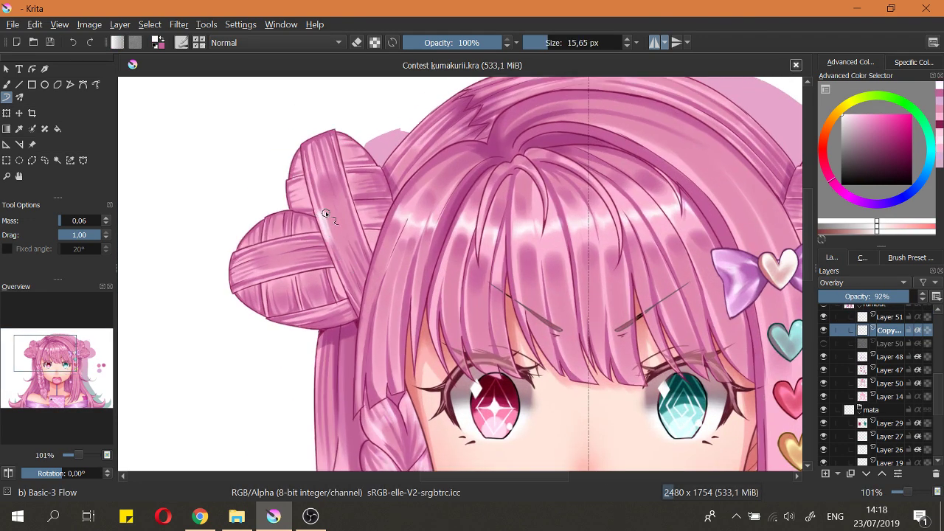
pyautogui.moveTo(325, 213); pyautogui.dragTo(352, 264)
pyautogui.moveTo(342, 192); pyautogui.dragTo(368, 254)
pyautogui.hotkey('ctrl', 'z')
pyautogui.press('e')
pyautogui.moveTo(341, 182)
pyautogui.mouseDown()
pyautogui.moveTo(320, 205)
pyautogui.moveTo(339, 226)
pyautogui.moveTo(329, 194)
pyautogui.moveTo(323, 198)
pyautogui.moveTo(334, 217)
pyautogui.mouseUp()
pyautogui.moveTo(325, 199)
pyautogui.mouseDown()
pyautogui.moveTo(337, 226)
pyautogui.moveTo(327, 271)
pyautogui.mouseUp()
pyautogui.press('e')
pyautogui.moveTo(318, 207)
pyautogui.keyDown('shift'); pyautogui.mouseDown()
pyautogui.moveTo(303, 253)
pyautogui.moveTo(323, 316)
pyautogui.mouseUp(); pyautogui.keyUp('shift')
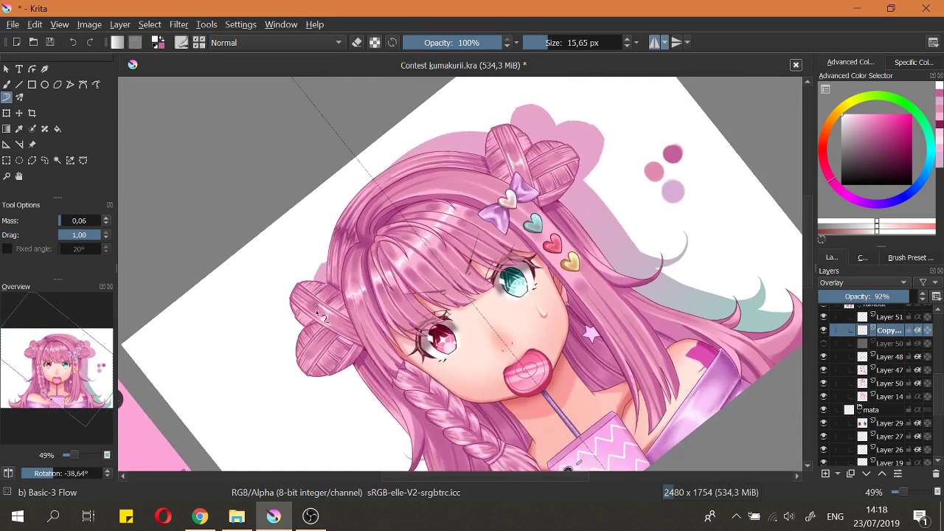
pyautogui.keyDown('shift'); pyautogui.moveTo(459, 183); pyautogui.dragTo(407, 284); pyautogui.keyUp('shift')
pyautogui.moveTo(432, 314); pyautogui.dragTo(447, 274)
pyautogui.moveTo(532, 354)
pyautogui.keyDown('ctrl'); pyautogui.mouseDown()
pyautogui.moveTo(521, 346)
pyautogui.moveTo(531, 326)
pyautogui.mouseUp(); pyautogui.keyUp('ctrl')
pyautogui.press('e')
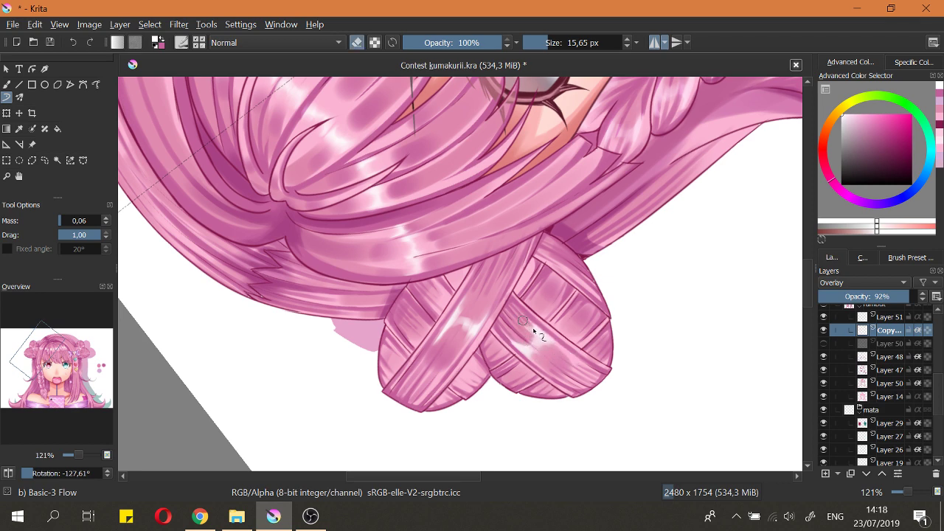
# Step: Check the streak highlights on the buns at different magnifications and erase them with a 34.82 px eraser
pyautogui.press('5')
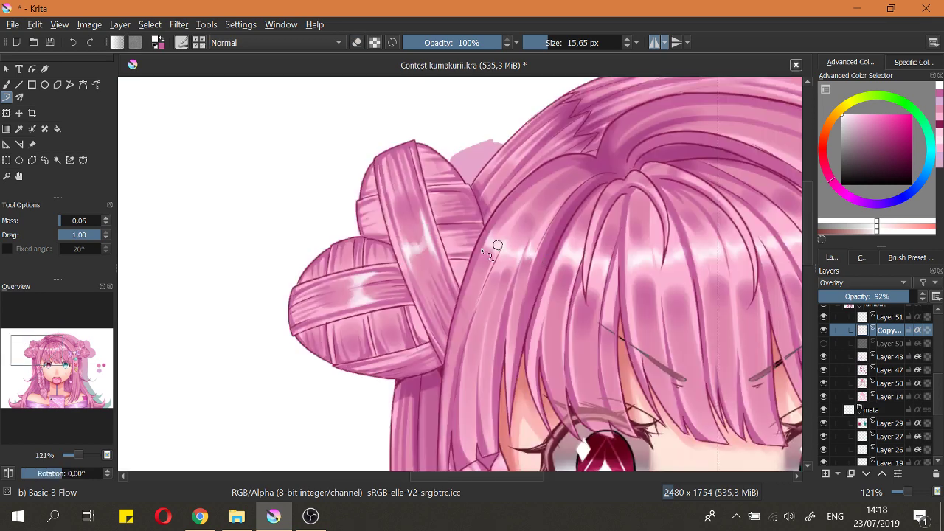
pyautogui.scroll(-4, 465, 272)
pyautogui.scroll(5, 380, 286)
pyautogui.press('[')
pyautogui.press('[')
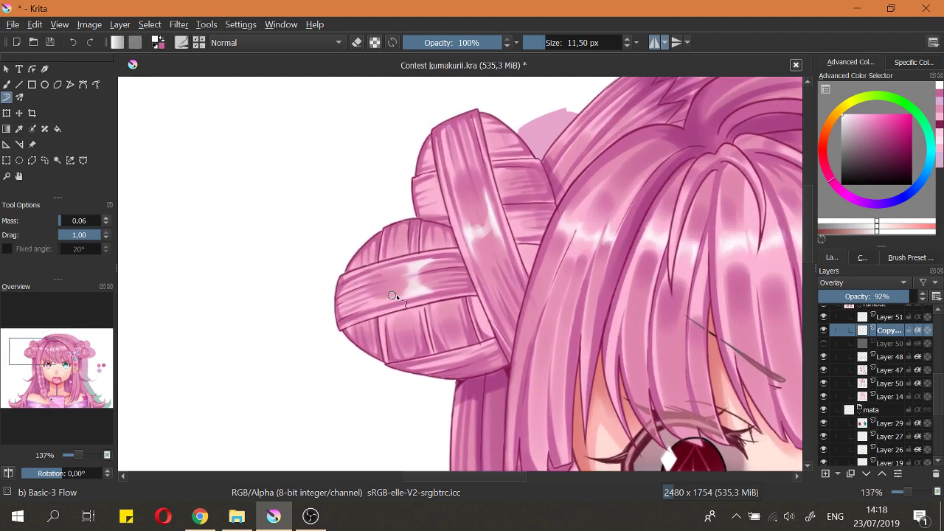
pyautogui.scroll(-7, 399, 317)
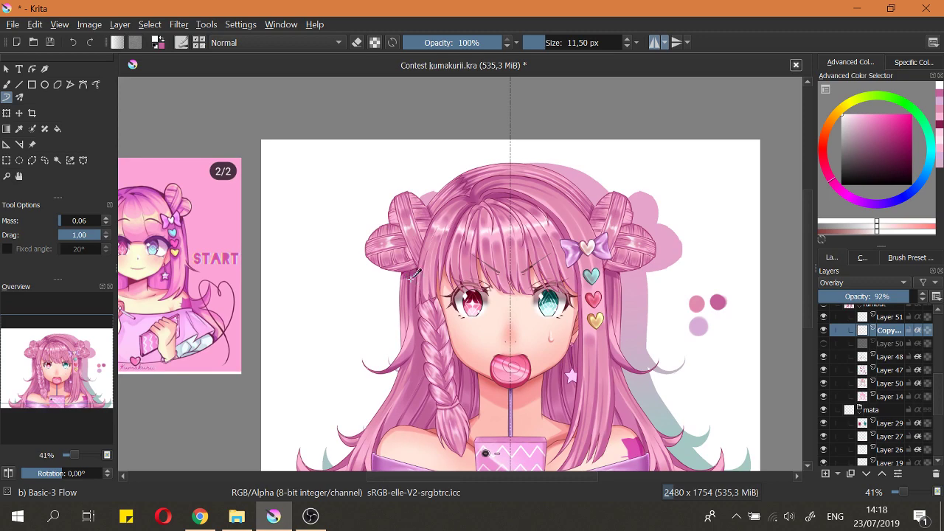
pyautogui.scroll(3, 410, 265)
pyautogui.moveTo(414, 241)
pyautogui.mouseDown()
pyautogui.moveTo(423, 284)
pyautogui.moveTo(393, 265)
pyautogui.moveTo(368, 271)
pyautogui.moveTo(419, 232)
pyautogui.mouseUp()
pyautogui.scroll(-3, 418, 280)
pyautogui.scroll(3, 435, 295)
pyautogui.press('e')
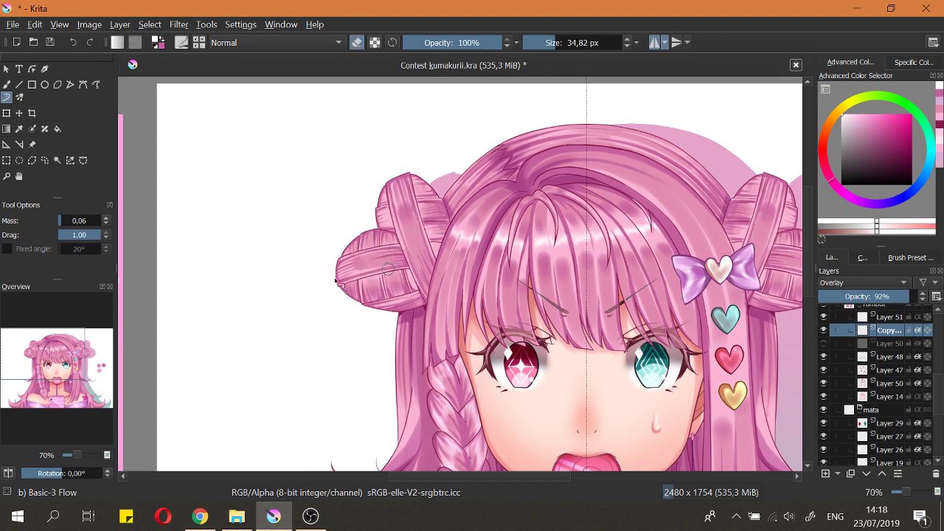
pyautogui.press('e')
# Step: Paint small round white highlights on the crossing bands of the upper and lower buns with a 15.81 px brush
pyautogui.scroll(2, 408, 204)
pyautogui.moveTo(412, 264)
pyautogui.mouseDown()
pyautogui.moveTo(402, 263)
pyautogui.moveTo(420, 263)
pyautogui.moveTo(409, 256)
pyautogui.mouseUp()
pyautogui.hotkey('ctrl', 'z')
pyautogui.click(411, 254)
pyautogui.click(423, 253)
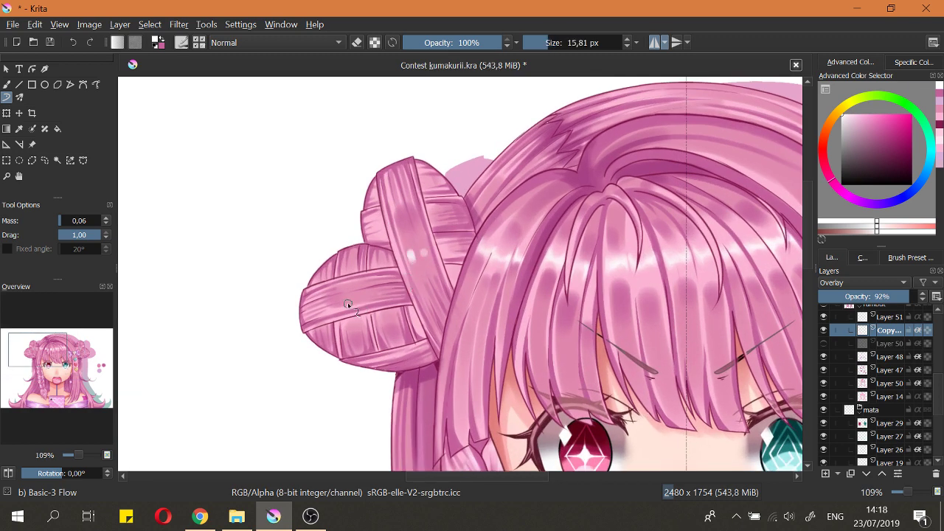
pyautogui.click(361, 298)
pyautogui.scroll(-4, 426, 283)
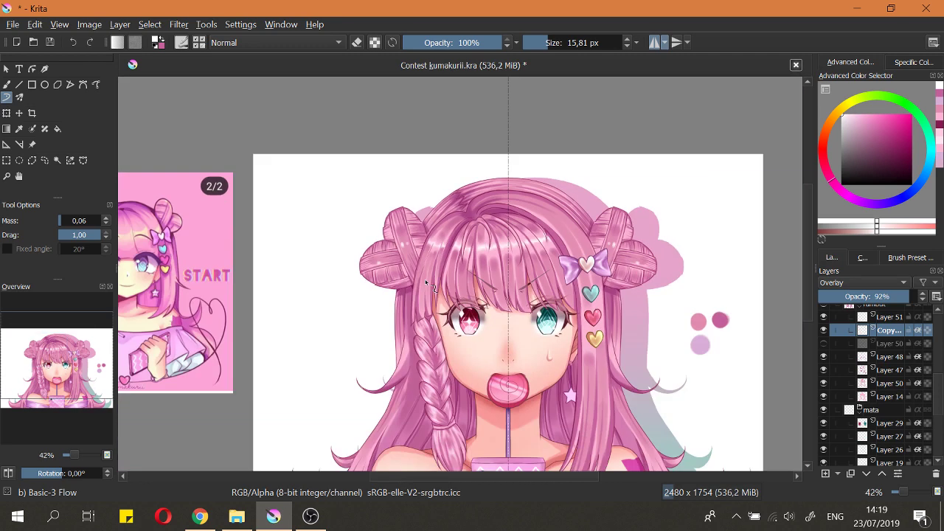
pyautogui.scroll(3, 378, 214)
pyautogui.moveTo(378, 207); pyautogui.dragTo(373, 263)
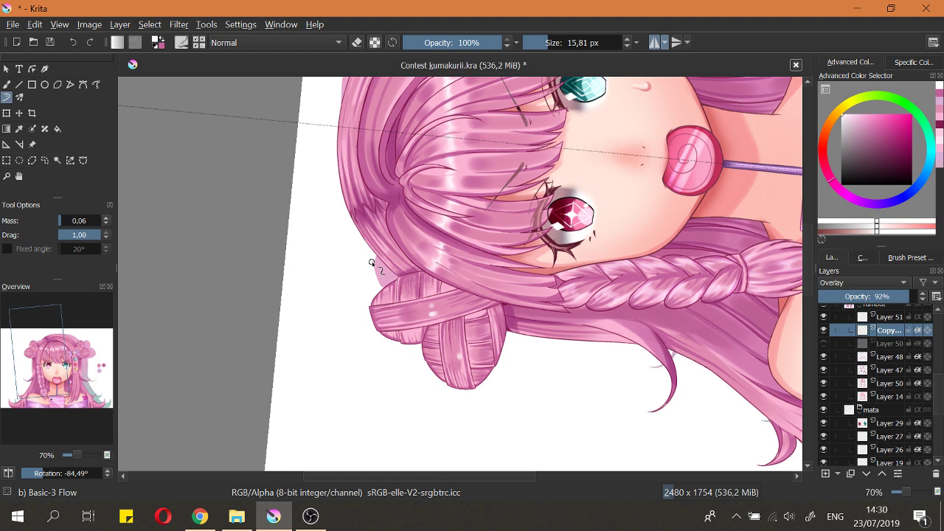
# Step: Paint small white highlight spots on the upper bun's inner sections beside the hair, varying the brush size
pyautogui.moveTo(513, 246); pyautogui.dragTo(487, 319)
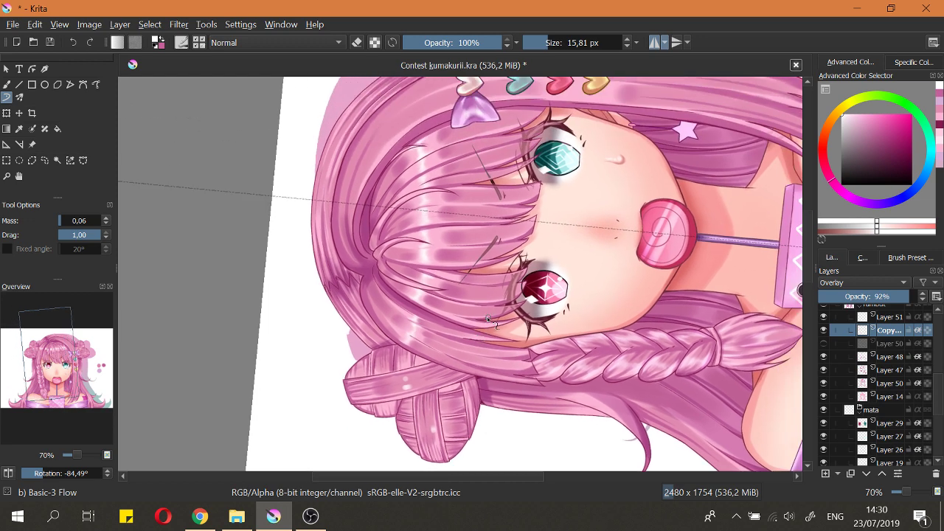
pyautogui.scroll(-2, 522, 223)
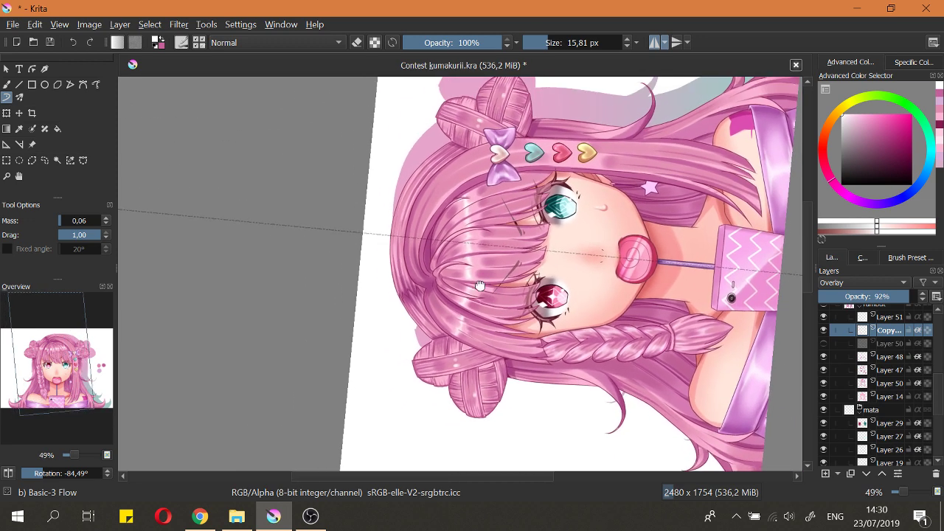
pyautogui.scroll(4, 453, 309)
pyautogui.scroll(1, 420, 258)
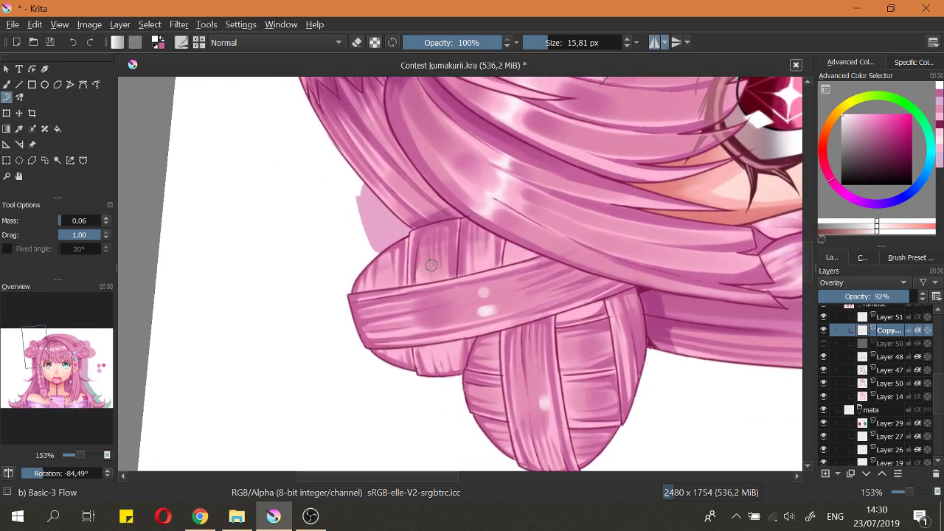
pyautogui.press('[')
pyautogui.moveTo(420, 248)
pyautogui.mouseDown()
pyautogui.moveTo(479, 236)
pyautogui.moveTo(472, 239)
pyautogui.mouseUp()
pyautogui.press('[')
pyautogui.press('[')
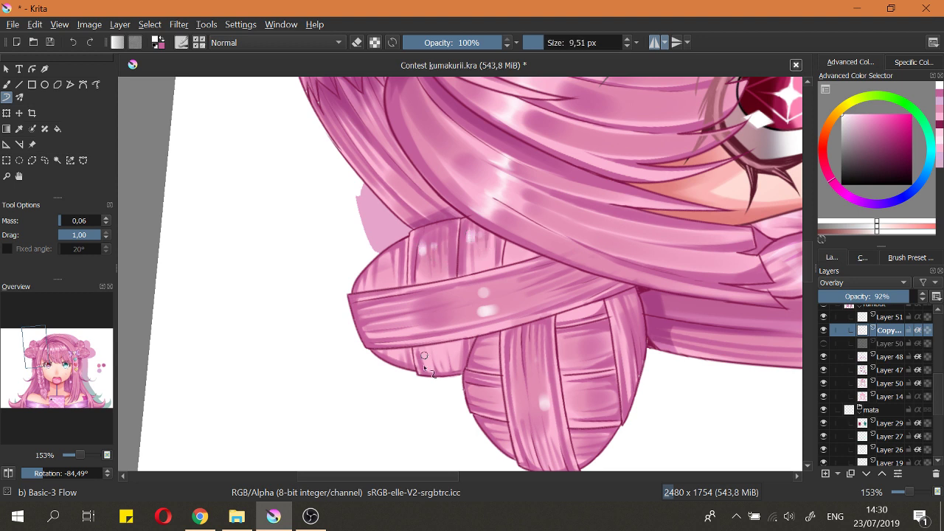
pyautogui.press(']')
pyautogui.press(']')
pyautogui.press('5')
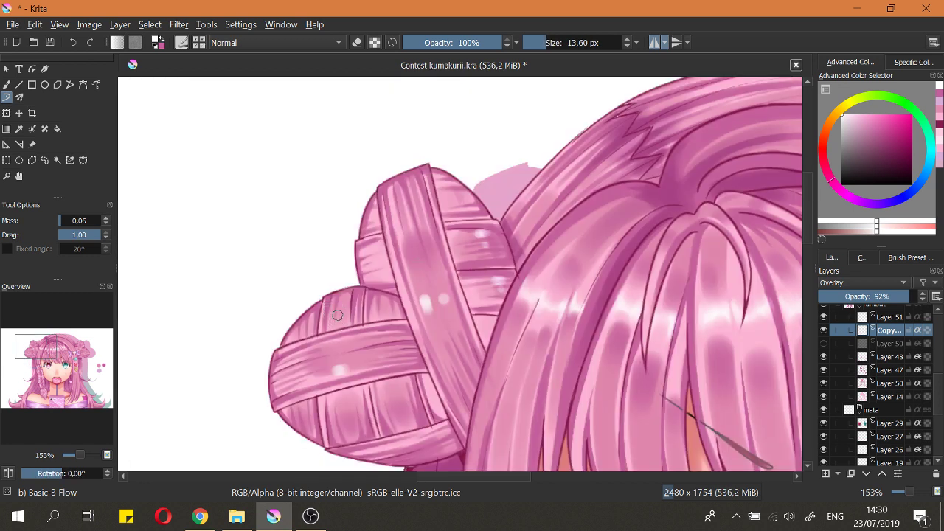
# Step: Add white highlight dots of varying size to the lower bun's top sections and the upper bun's remaining sections
pyautogui.press('[')
pyautogui.press('[')
pyautogui.press('[')
pyautogui.press(']')
pyautogui.press(']')
pyautogui.press('[')
pyautogui.press('[')
pyautogui.press(']')
pyautogui.press(']')
pyautogui.press(']')
pyautogui.press(']')
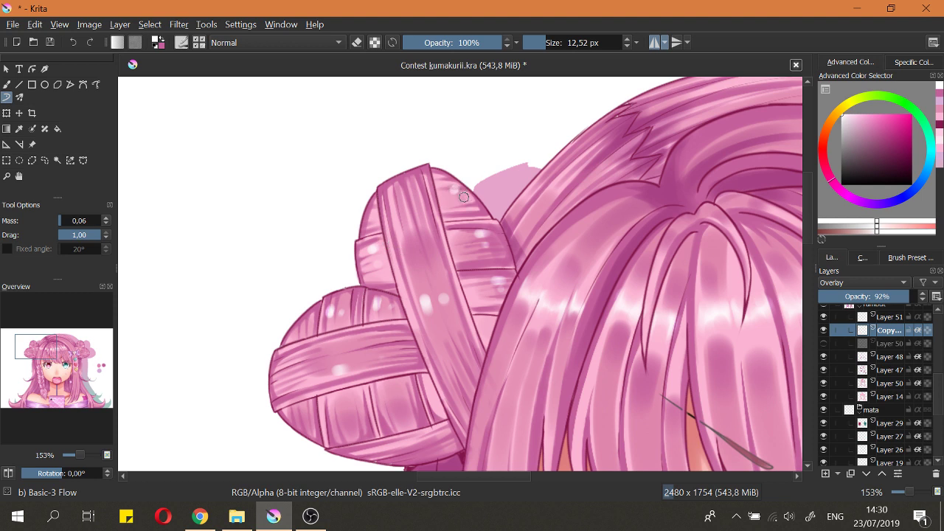
pyautogui.press('[')
pyautogui.press(']')
pyautogui.press(']')
pyautogui.moveTo(403, 198)
pyautogui.mouseDown()
pyautogui.moveTo(395, 201)
pyautogui.moveTo(407, 192)
pyautogui.mouseUp()
pyautogui.scroll(-5, 402, 199)
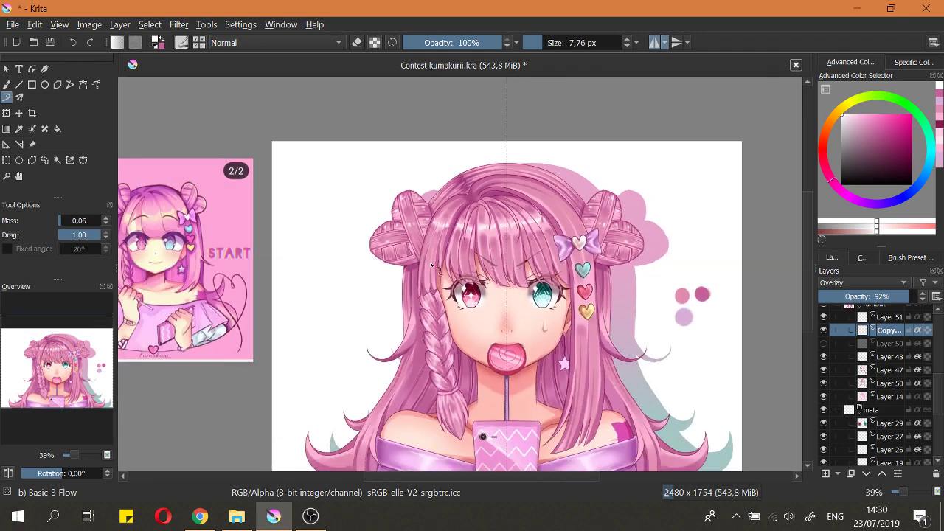
# Step: Dot white highlights onto the lower bun's bottom sections and the outer end of its band, varying the brush size
pyautogui.scroll(4, 397, 224)
pyautogui.scroll(1, 391, 214)
pyautogui.press(']')
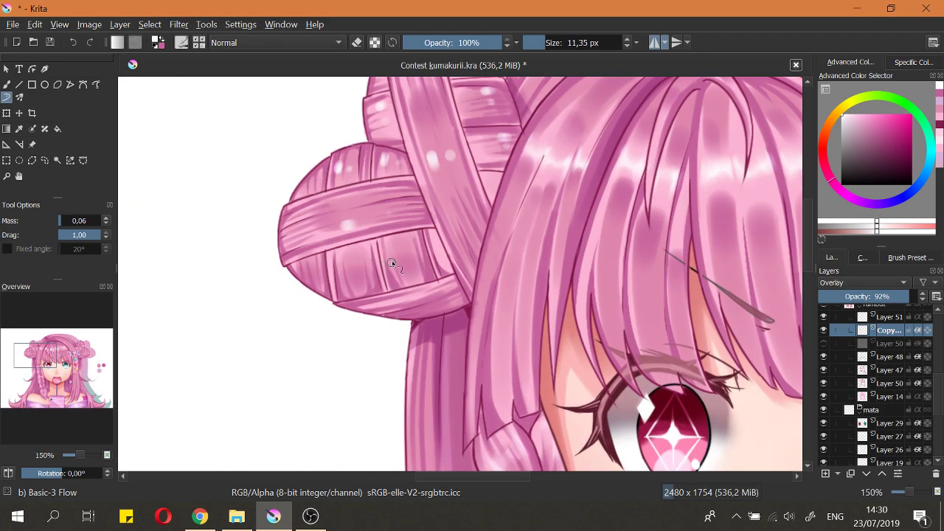
pyautogui.moveTo(395, 259); pyautogui.dragTo(405, 264)
pyautogui.click(408, 258)
pyautogui.moveTo(341, 264); pyautogui.dragTo(344, 266)
pyautogui.press('[')
pyautogui.press(']')
pyautogui.moveTo(311, 275); pyautogui.dragTo(310, 275)
pyautogui.click(313, 275)
pyautogui.moveTo(301, 212); pyautogui.dragTo(298, 226)
pyautogui.click(299, 213)
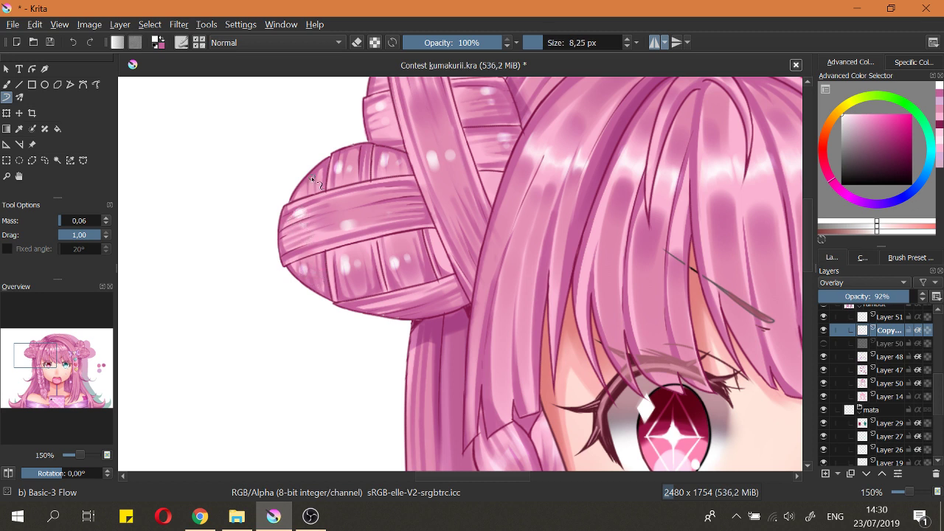
pyautogui.moveTo(362, 223); pyautogui.dragTo(386, 278)
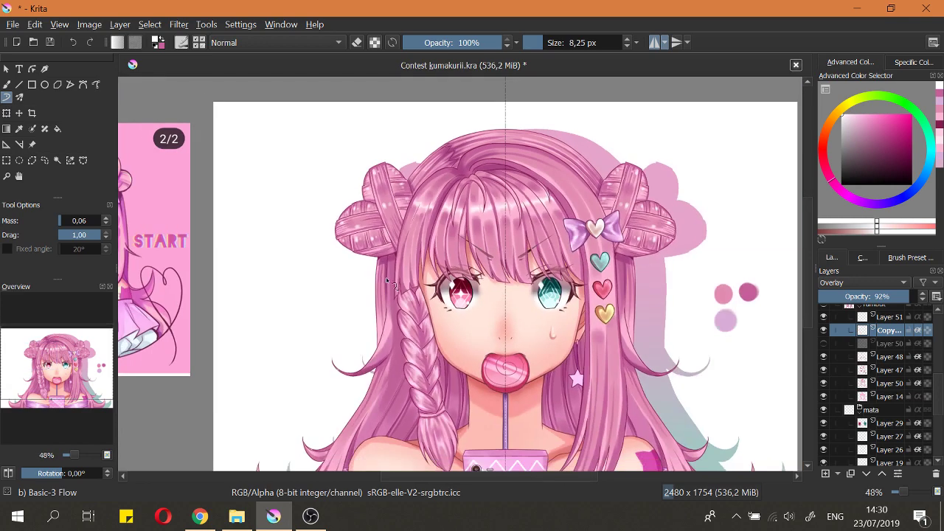
# Step: Rotate the canvas to add a small white highlight to the lower bun's bottom strip, and review the mirrored buns upright
pyautogui.moveTo(442, 180); pyautogui.dragTo(529, 208)
pyautogui.moveTo(417, 172); pyautogui.dragTo(418, 124)
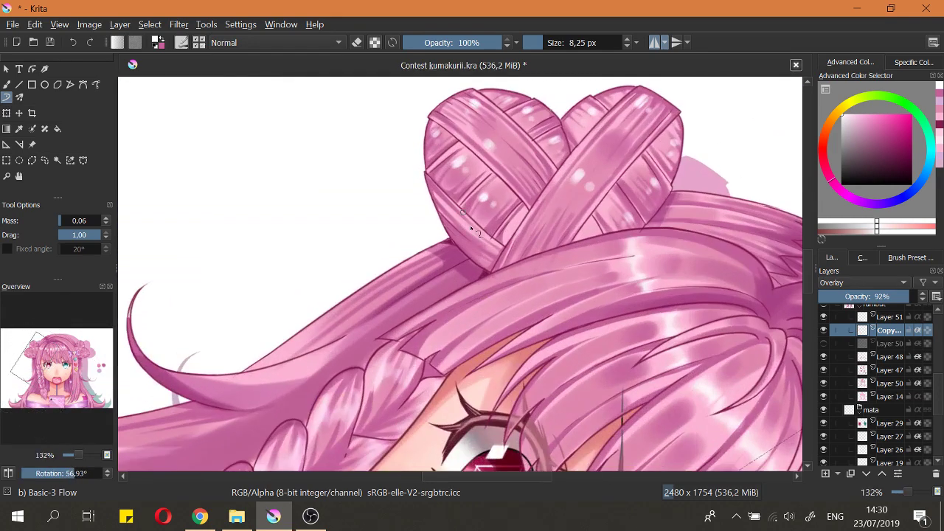
pyautogui.moveTo(472, 230); pyautogui.dragTo(428, 237)
pyautogui.press('5')
pyautogui.moveTo(447, 160)
pyautogui.mouseDown()
pyautogui.moveTo(469, 229)
pyautogui.moveTo(458, 173)
pyautogui.mouseUp()
pyautogui.scroll(4, 467, 230)
pyautogui.scroll(-5, 472, 218)
pyautogui.moveTo(393, 257); pyautogui.dragTo(440, 256)
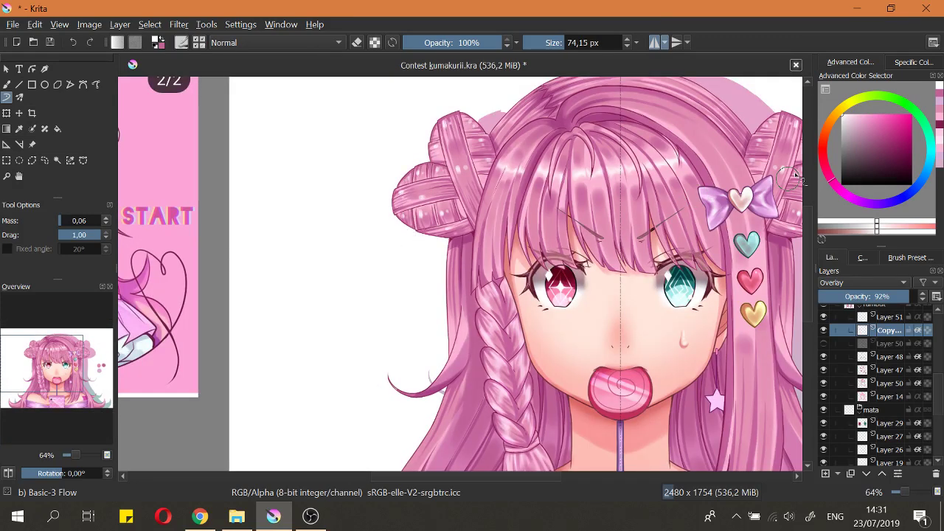
# Step: Brush a soft light pink glow over the mirrored buns on the overlay layer, with alpha locked and the brush at about 179 px
pyautogui.click(853, 113)
pyautogui.click(937, 125)
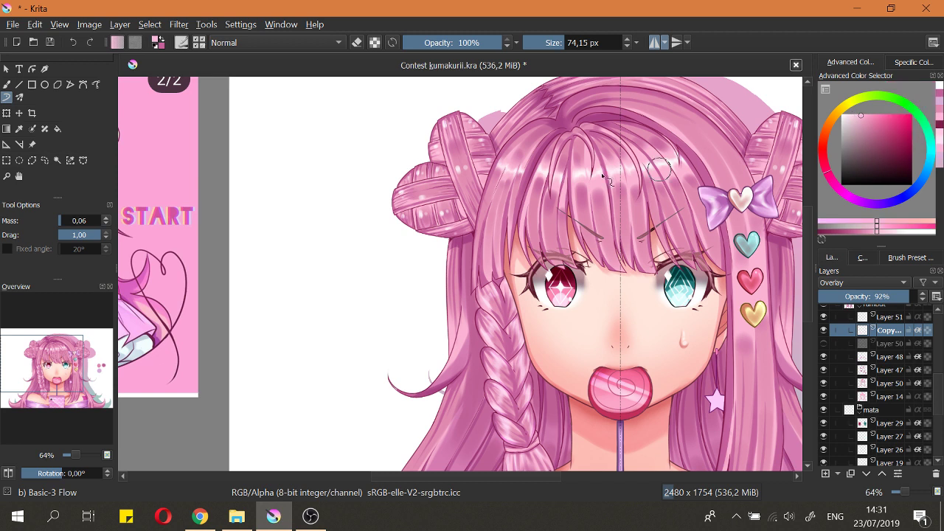
pyautogui.moveTo(352, 160); pyautogui.dragTo(401, 156)
pyautogui.moveTo(429, 125)
pyautogui.mouseDown()
pyautogui.moveTo(414, 235)
pyautogui.moveTo(468, 99)
pyautogui.moveTo(385, 201)
pyautogui.moveTo(332, 193)
pyautogui.mouseUp()
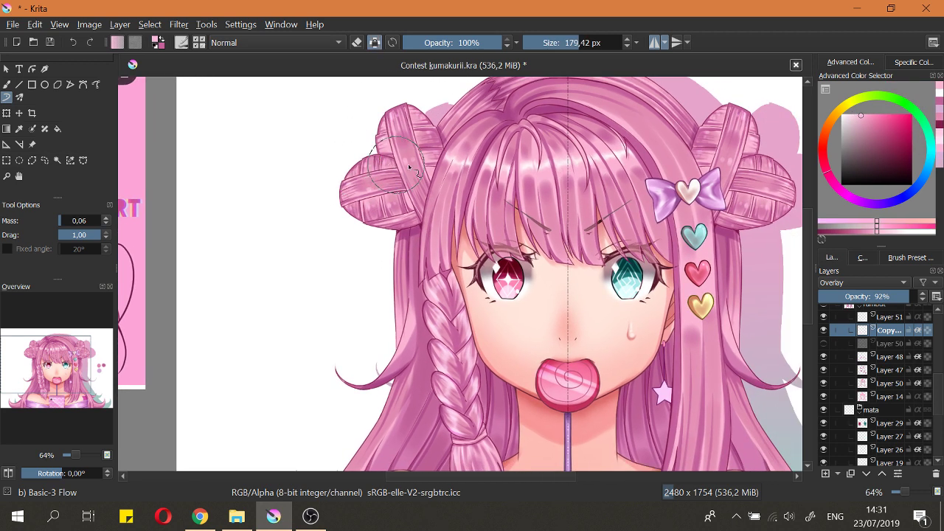
pyautogui.click(854, 114)
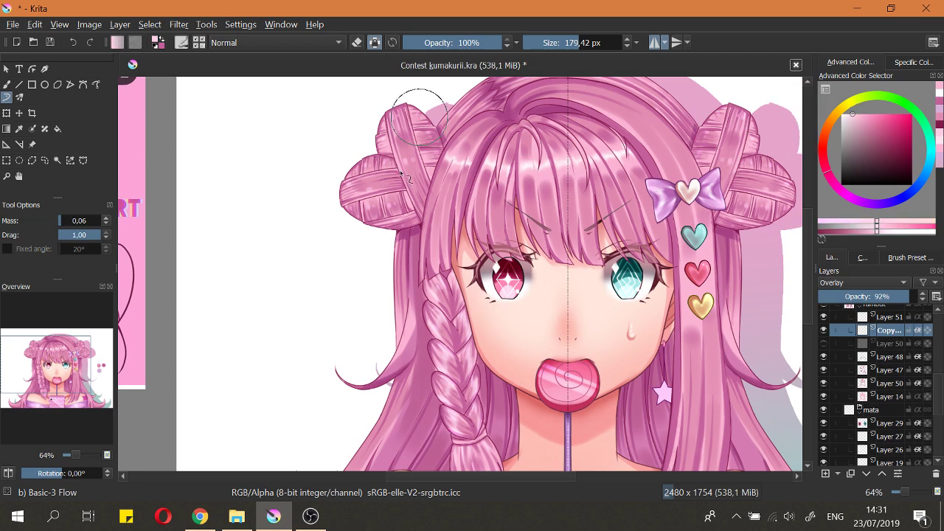
pyautogui.scroll(-1, 377, 207)
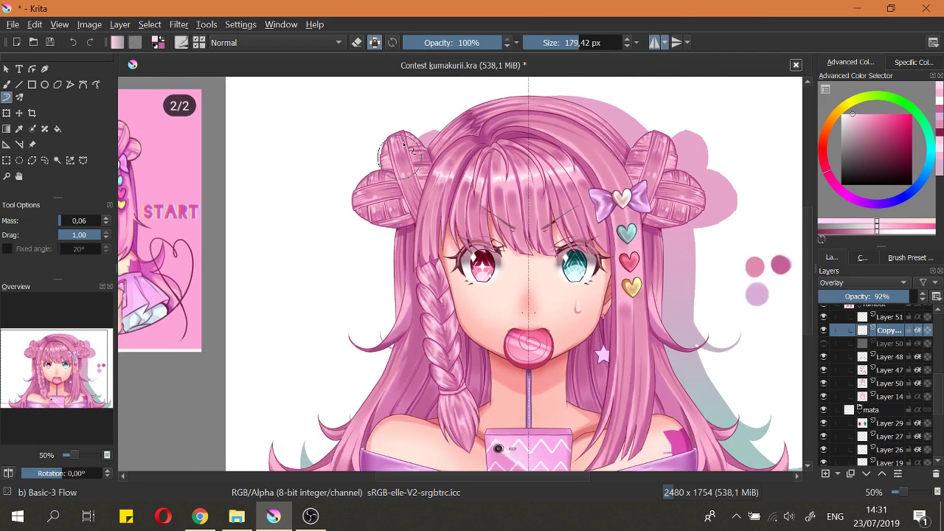
pyautogui.moveTo(388, 216); pyautogui.dragTo(396, 238)
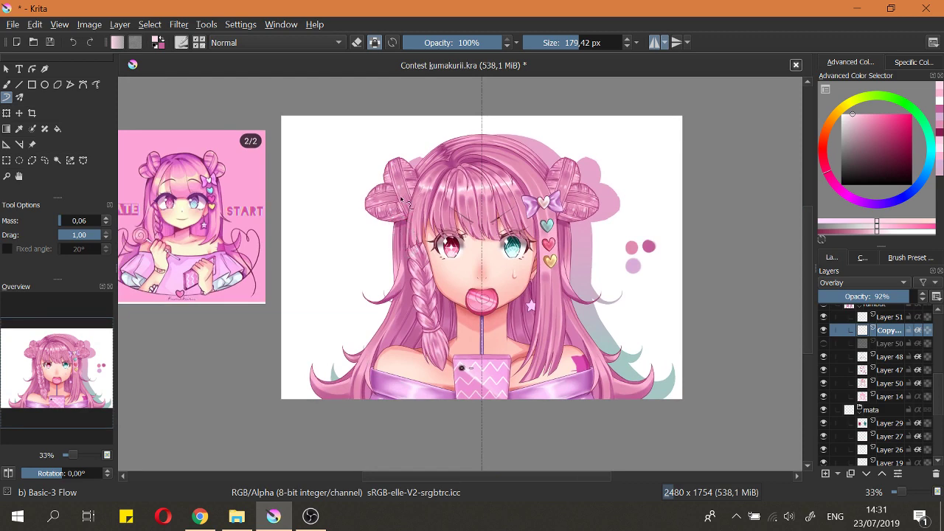
pyautogui.moveTo(398, 159); pyautogui.dragTo(388, 118)
pyautogui.moveTo(399, 238); pyautogui.dragTo(385, 238)
# Step: Soften the highlights on the buns with the eraser at about 61 px, and save the drawing
pyautogui.press('[')
pyautogui.press('[')
pyautogui.press('[')
pyautogui.scroll(1, 366, 240)
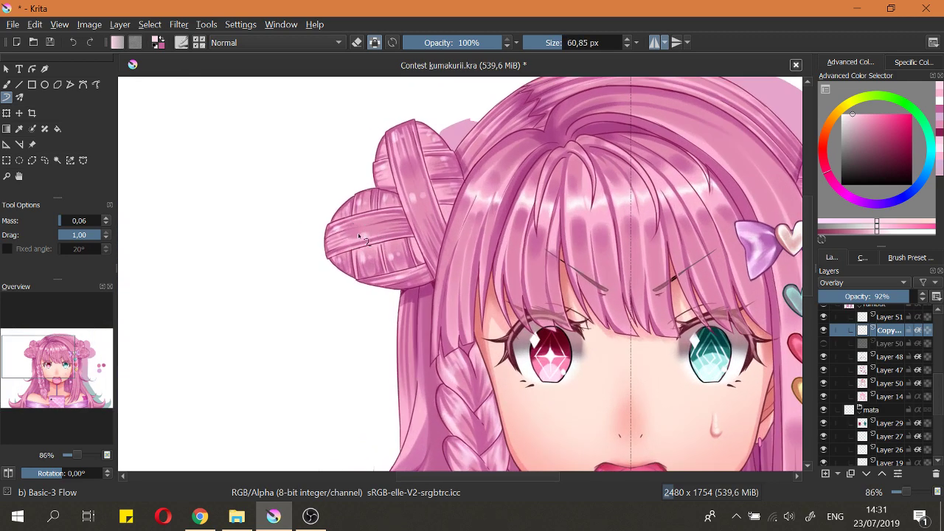
pyautogui.scroll(-2, 365, 262)
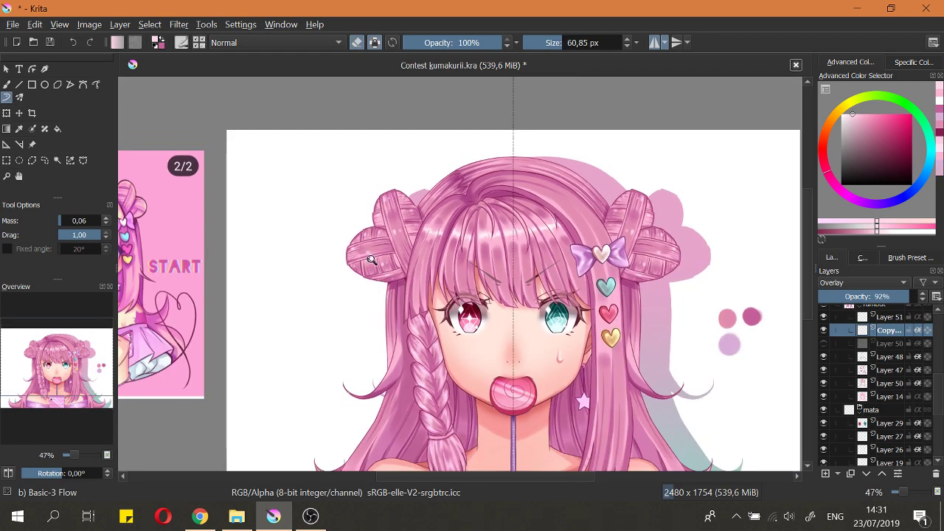
pyautogui.scroll(2, 369, 243)
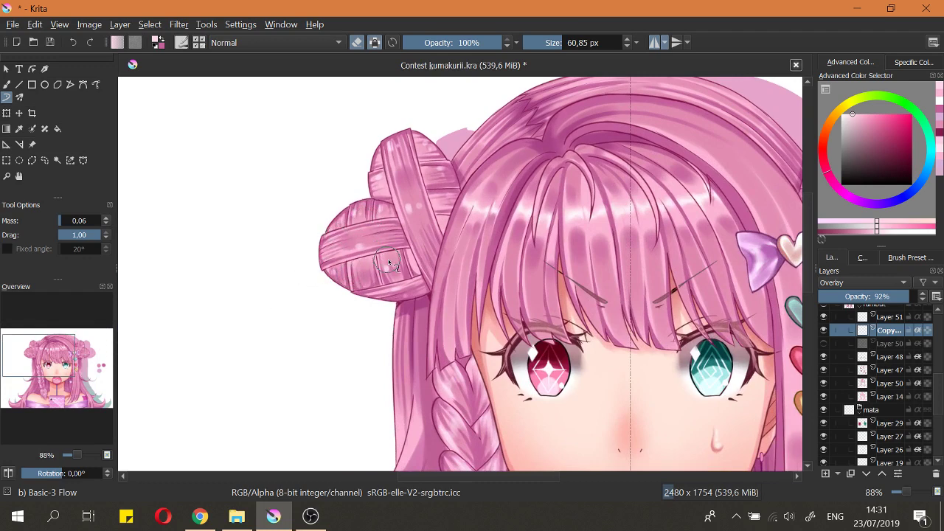
pyautogui.scroll(-1, 398, 259)
pyautogui.scroll(1, 440, 193)
pyautogui.moveTo(436, 157); pyautogui.dragTo(440, 165)
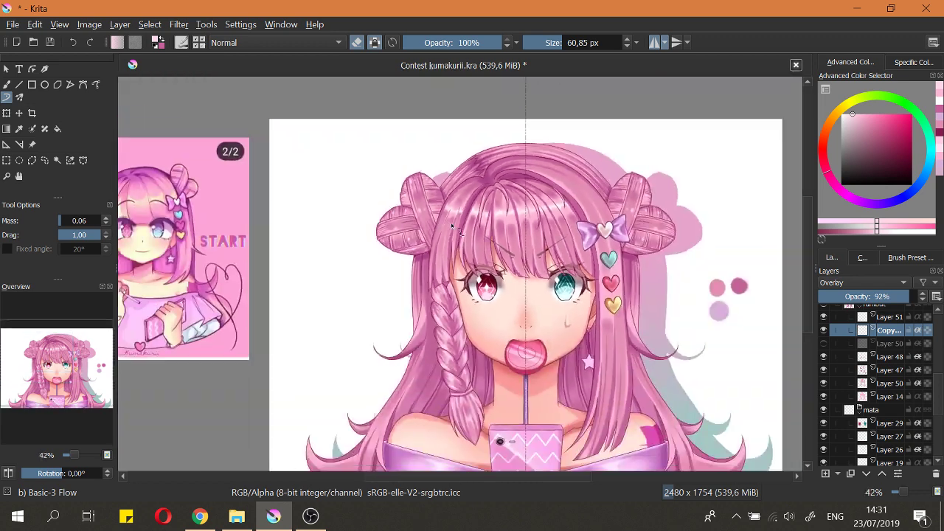
pyautogui.scroll(-3, 445, 203)
pyautogui.hotkey('ctrl', 's')
pyautogui.press('2')
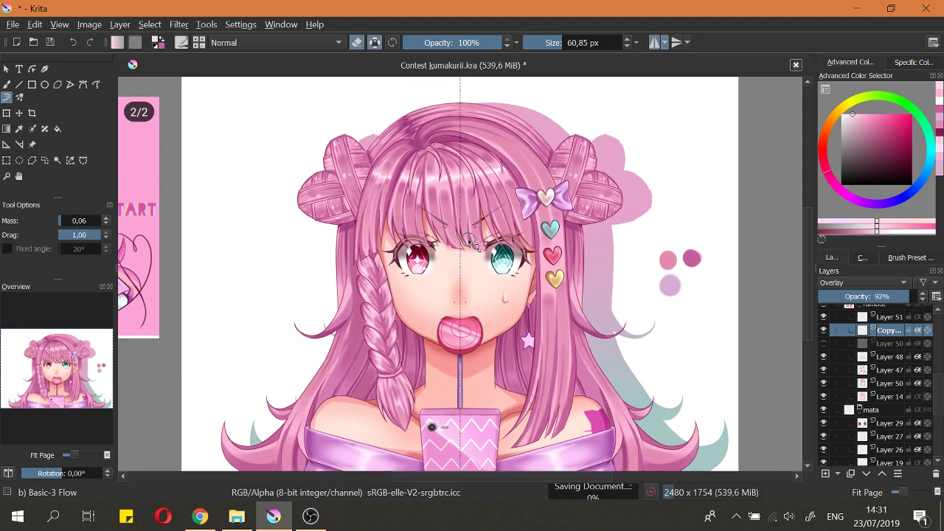
# Step: Examine the shaded hair from the crown and buns down to the braid and shoulder ends
pyautogui.moveTo(468, 241); pyautogui.dragTo(521, 297)
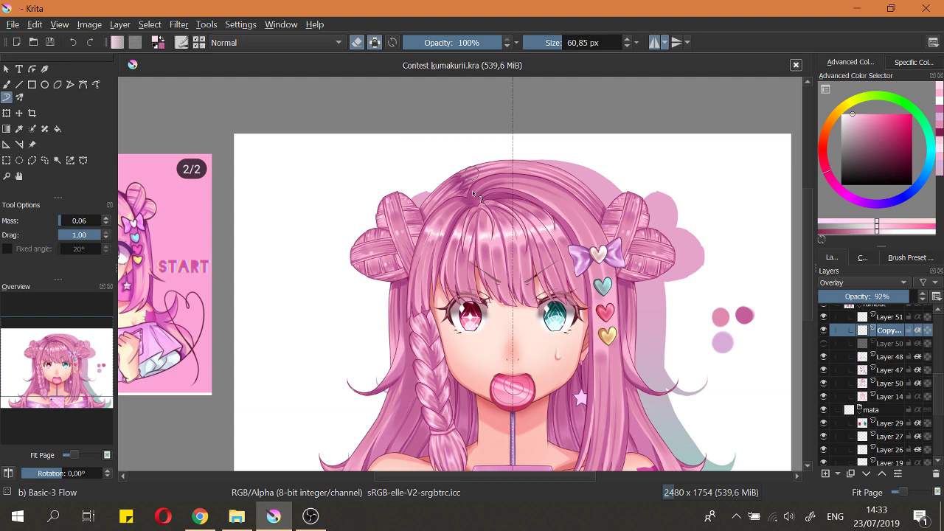
pyautogui.scroll(1, 472, 203)
pyautogui.scroll(-3, 438, 179)
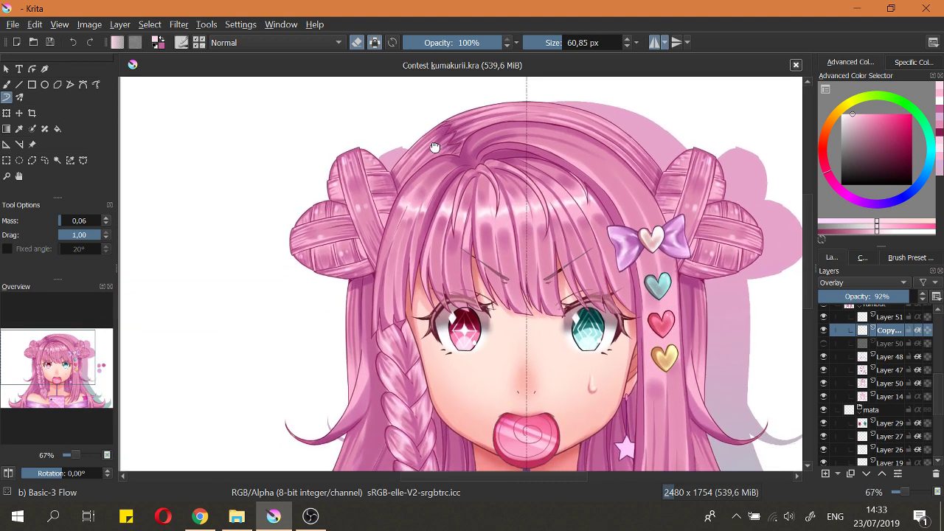
pyautogui.scroll(3, 452, 271)
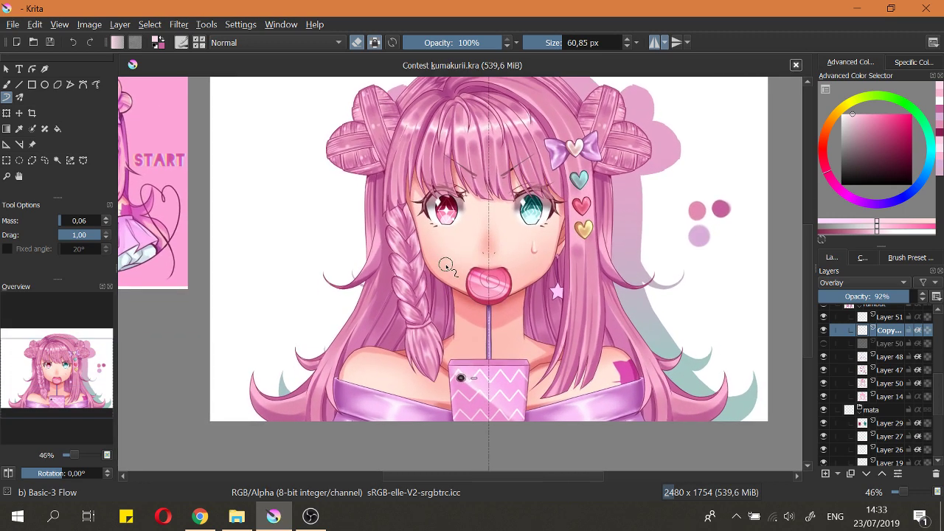
pyautogui.scroll(-1, 449, 275)
pyautogui.scroll(1, 449, 275)
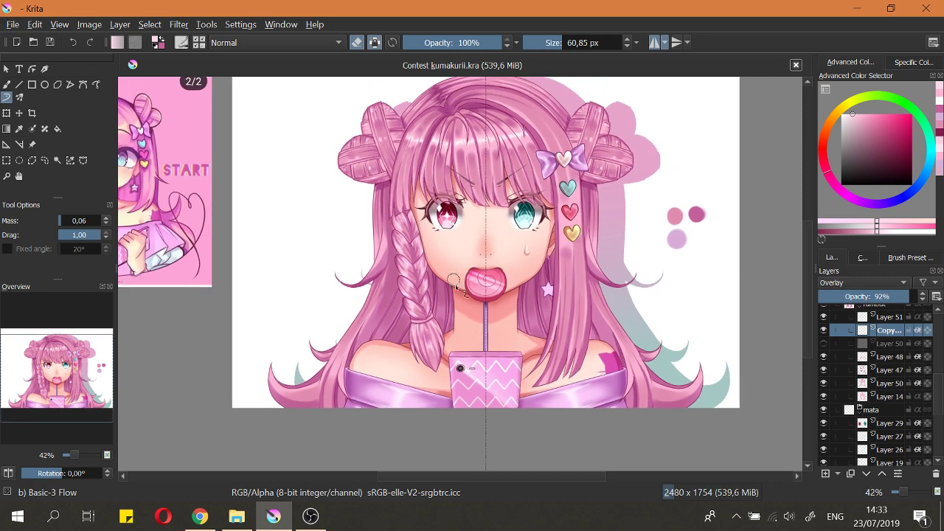
pyautogui.scroll(2, 477, 319)
pyautogui.scroll(1, 477, 318)
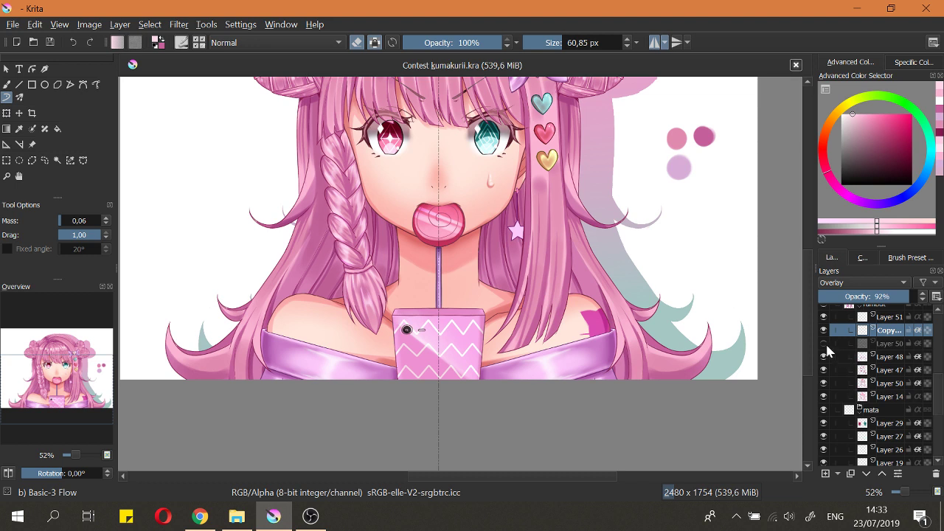
# Step: Show the hidden Layer 50 with the translucent circles, and toggle the overlay copy layer to compare the hair without it
pyautogui.click(823, 344)
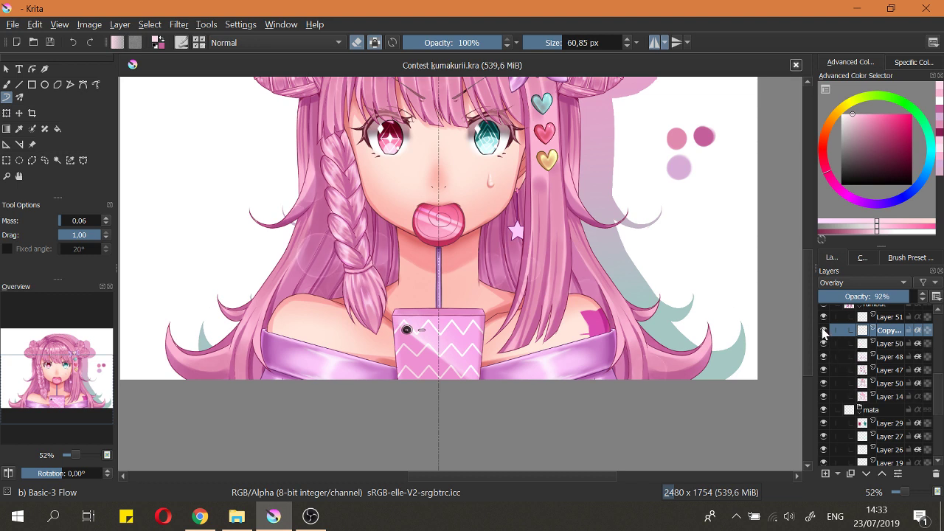
pyautogui.click(823, 330)
pyautogui.click(823, 330)
pyautogui.moveTo(692, 384); pyautogui.dragTo(700, 432)
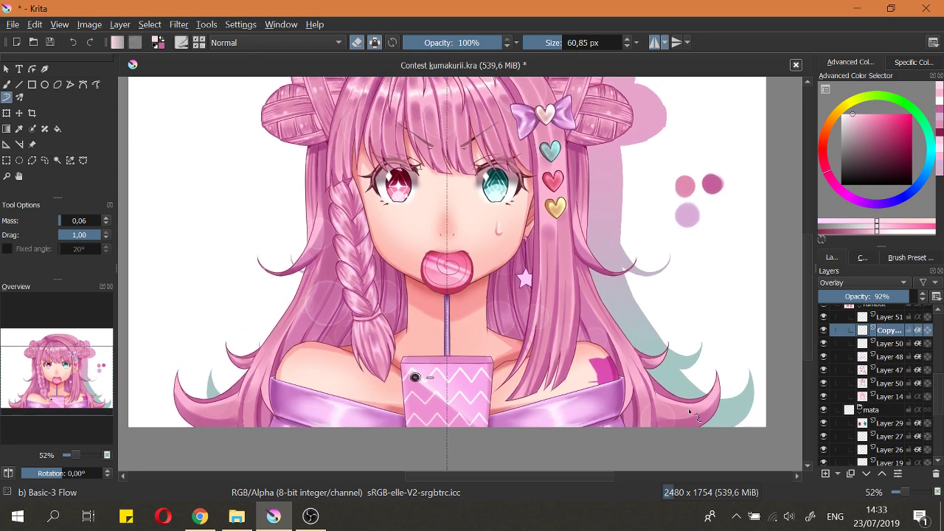
# Step: Turn off mirroring and the alpha lock, and retouch the straight strand around the heart clips with a white brush of about 37 px
pyautogui.keyDown('ctrl'); pyautogui.click(705, 301); pyautogui.keyUp('ctrl')
pyautogui.moveTo(707, 311); pyautogui.dragTo(709, 366)
pyautogui.moveTo(545, 341); pyautogui.dragTo(550, 301)
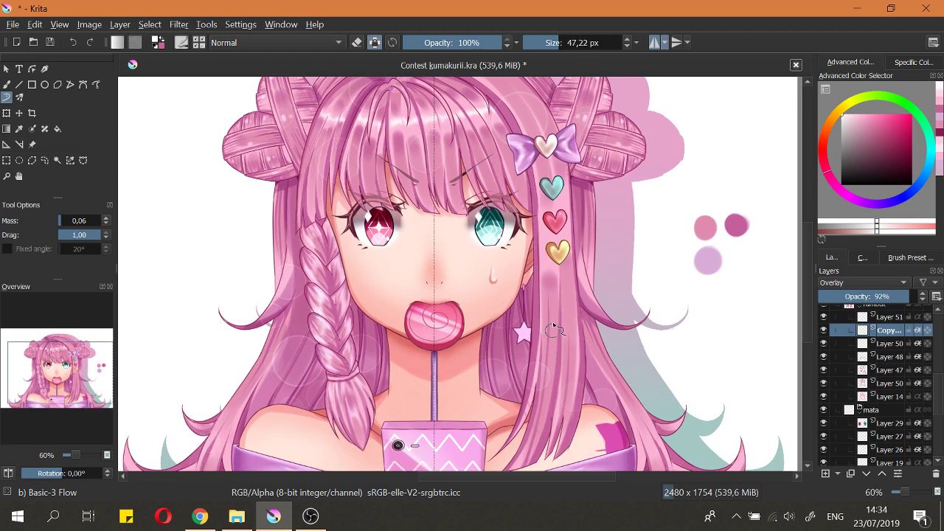
pyautogui.click(654, 43)
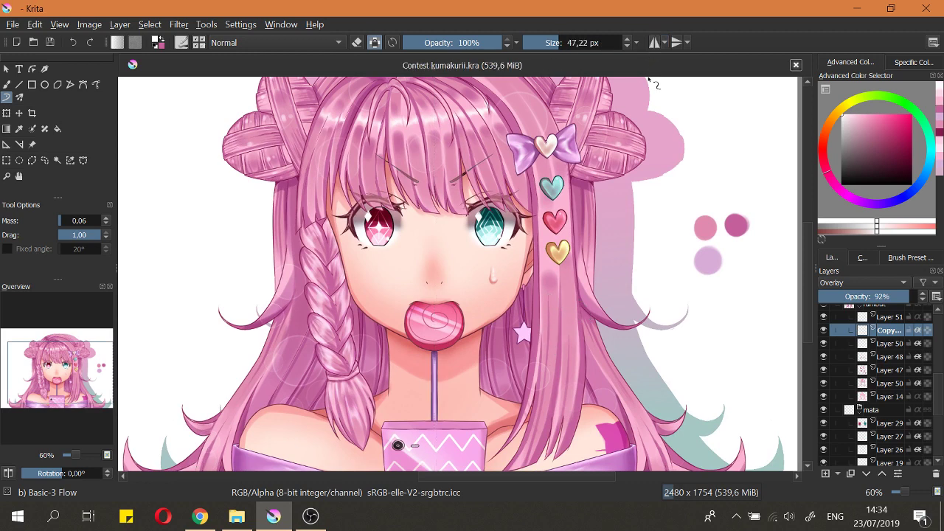
pyautogui.moveTo(558, 240); pyautogui.dragTo(552, 212)
pyautogui.scroll(-2, 554, 222)
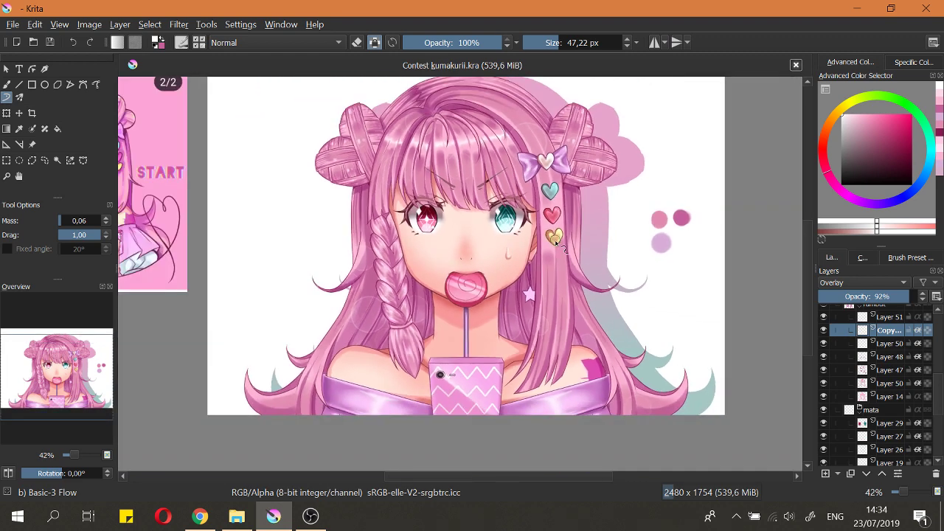
pyautogui.scroll(3, 565, 245)
pyautogui.moveTo(548, 307); pyautogui.dragTo(541, 296)
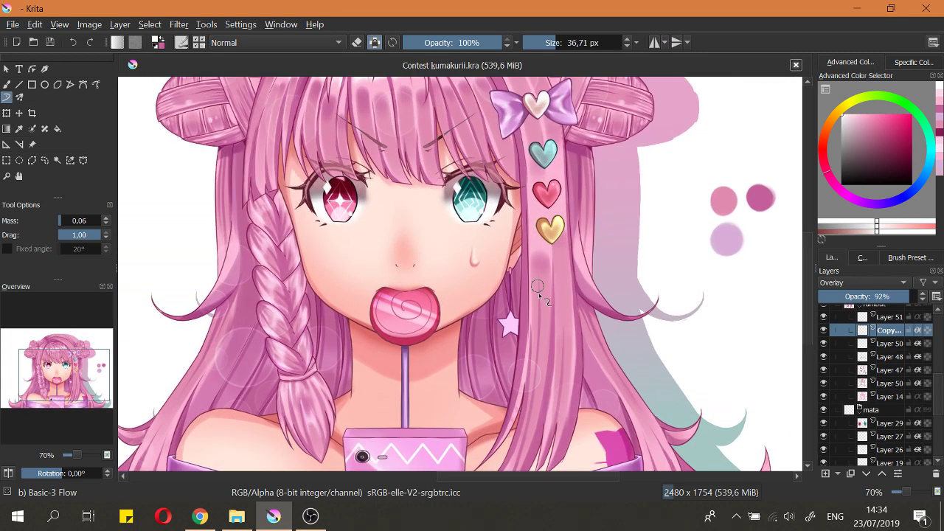
pyautogui.click(374, 42)
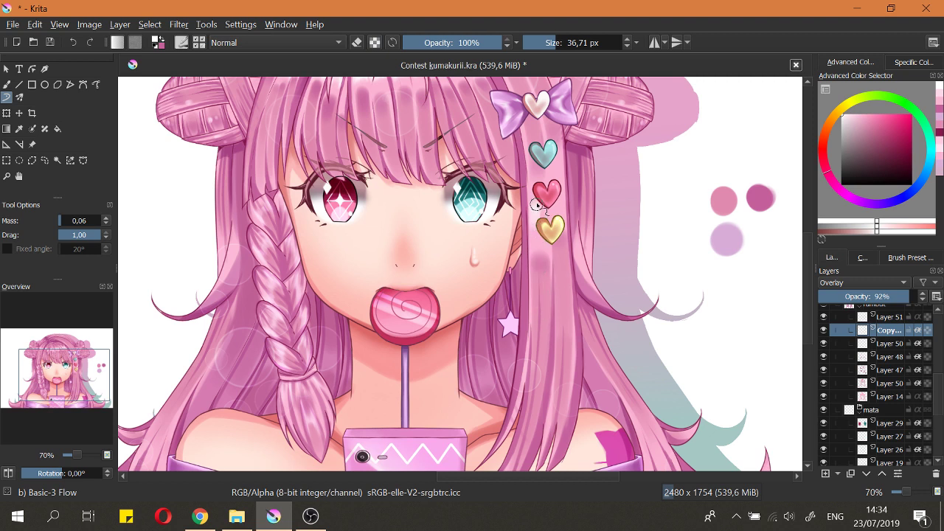
pyautogui.press('e')
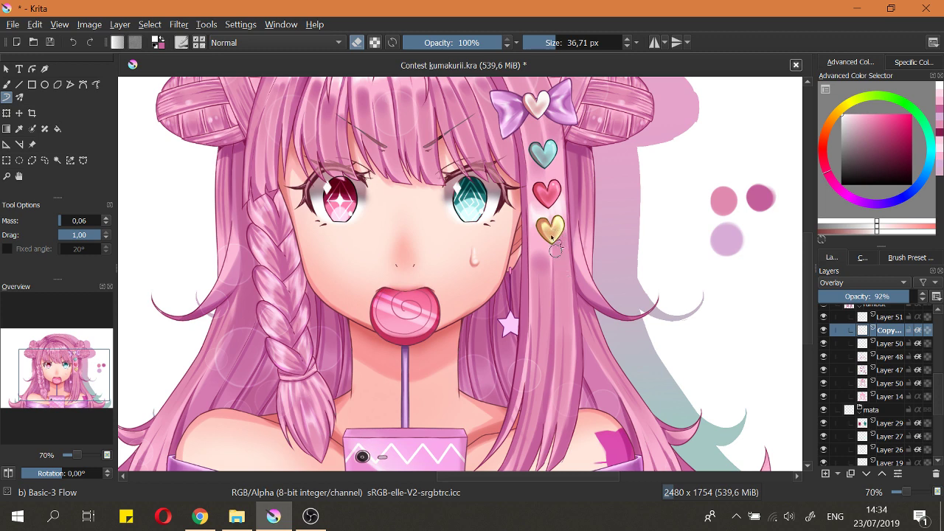
pyautogui.moveTo(544, 214)
pyautogui.mouseDown()
pyautogui.moveTo(545, 295)
pyautogui.moveTo(538, 271)
pyautogui.moveTo(546, 294)
pyautogui.mouseUp()
pyautogui.press('e')
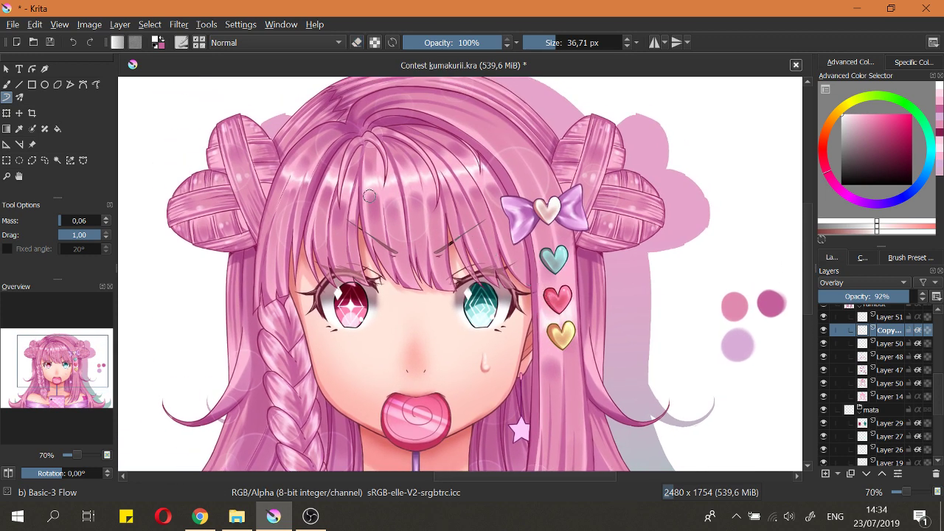
# Step: Reduce the brush to about 17 px for fine white touches on the bangs, and review the whole portrait
pyautogui.moveTo(370, 191); pyautogui.dragTo(346, 191)
pyautogui.moveTo(379, 211); pyautogui.dragTo(359, 180)
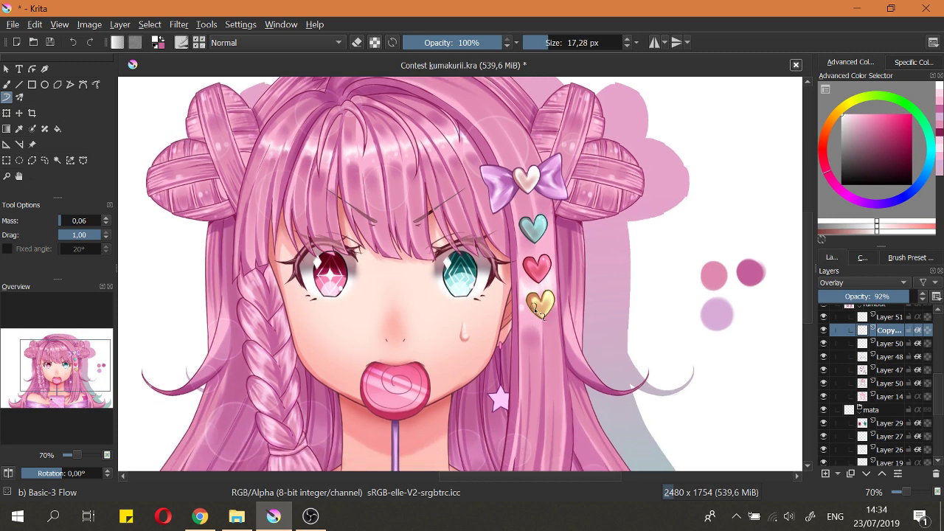
pyautogui.moveTo(449, 320); pyautogui.dragTo(463, 281)
pyautogui.press('2')
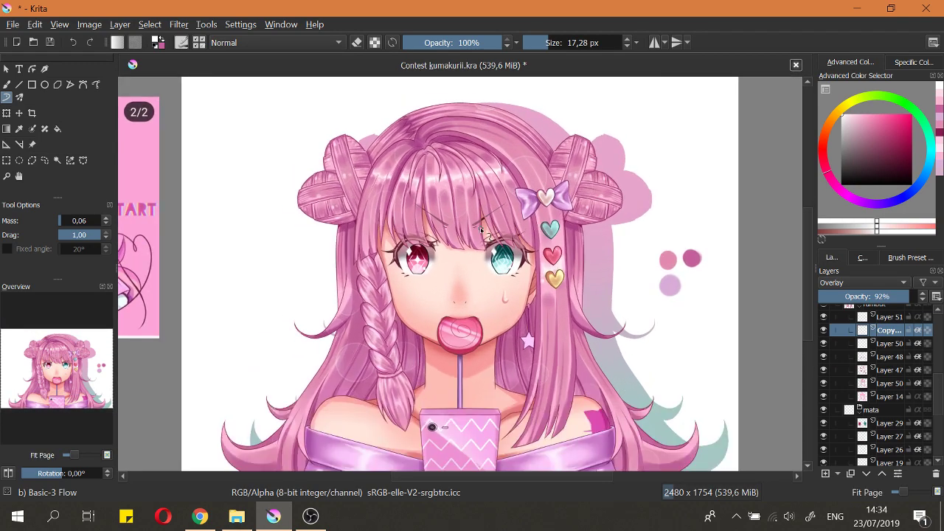
pyautogui.scroll(5, 603, 383)
pyautogui.scroll(-4, 601, 367)
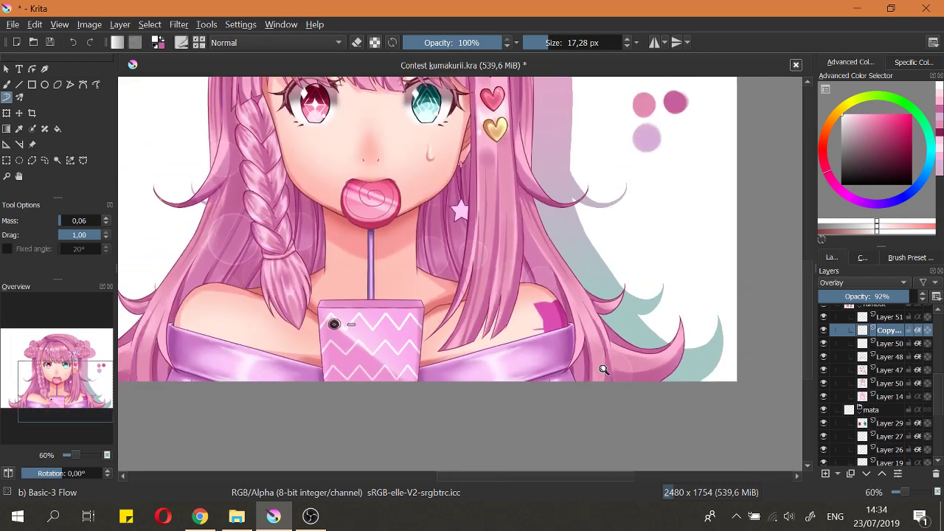
# Step: Toggle the lower Layer 50 and the Multiply shading Layer 48 to compare their effect, leaving Layer 48 selected
pyautogui.click(858, 384)
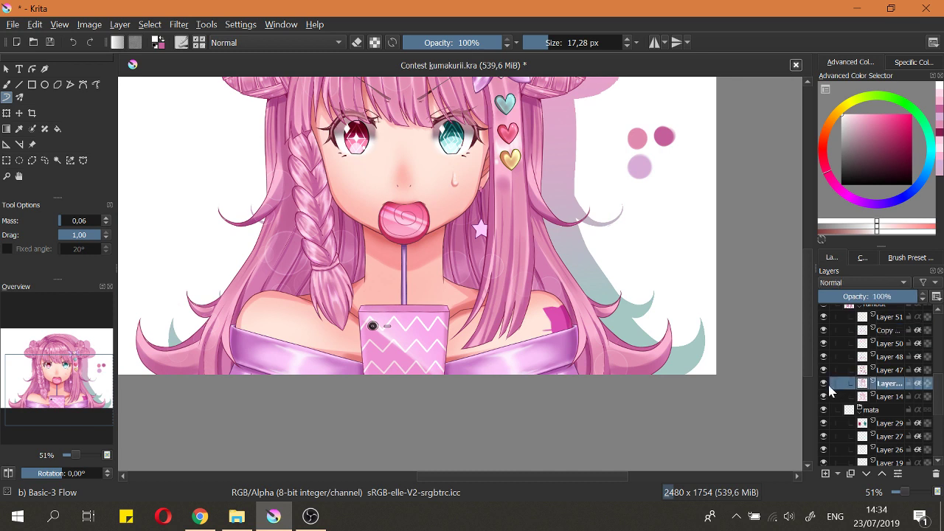
pyautogui.click(824, 384)
pyautogui.click(824, 384)
pyautogui.moveTo(839, 385); pyautogui.dragTo(837, 358)
pyautogui.click(824, 357)
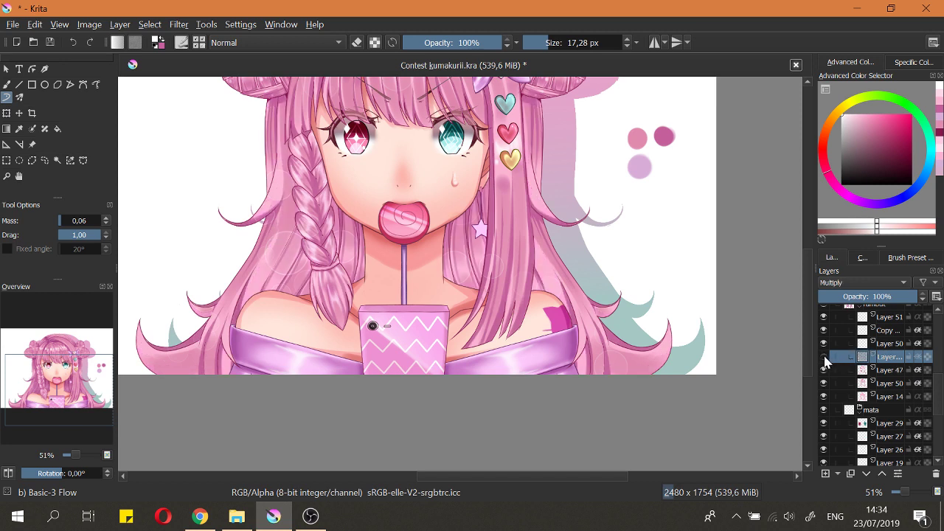
pyautogui.click(824, 357)
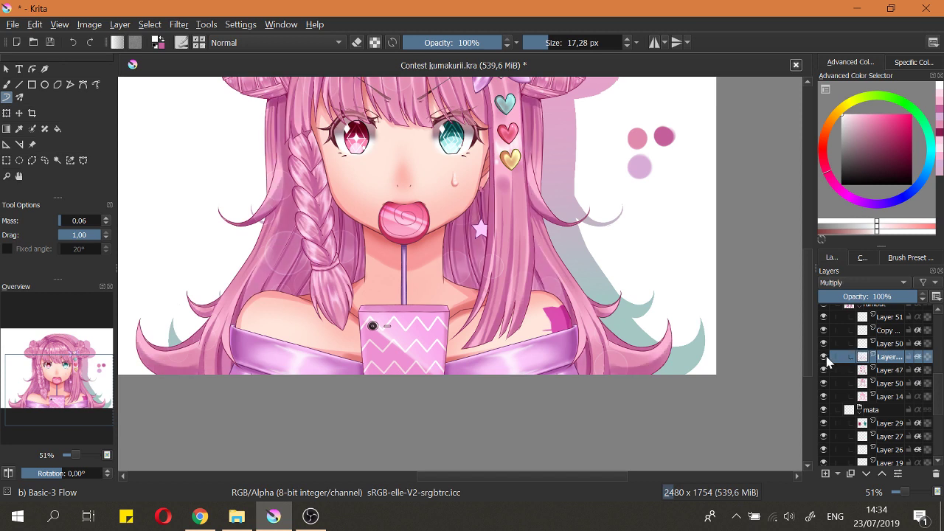
# Step: Turn mirroring back on, sample the lavender swatch and adjust its tone, and set the brush to about 58 px
pyautogui.keyDown('ctrl'); pyautogui.click(639, 164); pyautogui.keyUp('ctrl')
pyautogui.keyDown('ctrl'); pyautogui.click(638, 137); pyautogui.keyUp('ctrl')
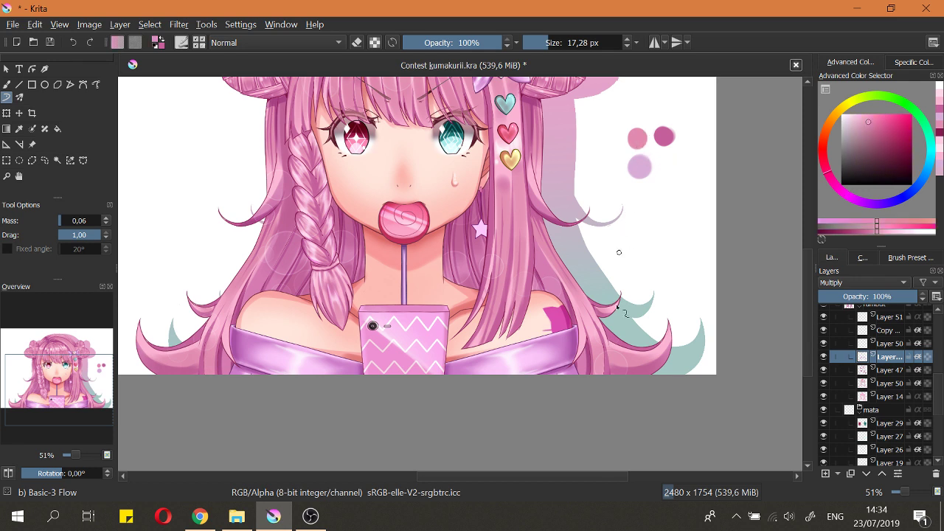
pyautogui.moveTo(630, 352); pyautogui.dragTo(647, 300)
pyautogui.click(654, 42)
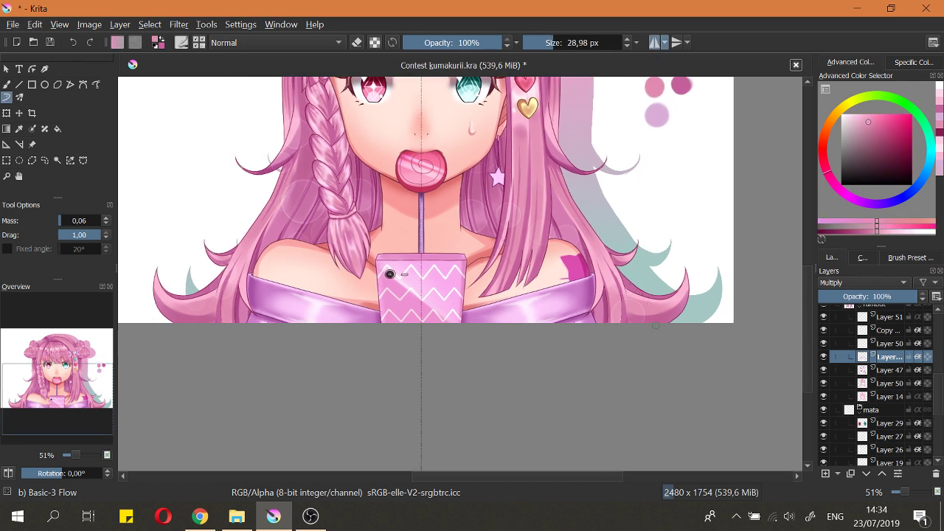
pyautogui.keyDown('ctrl'); pyautogui.click(658, 115); pyautogui.keyUp('ctrl')
pyautogui.moveTo(878, 231); pyautogui.dragTo(884, 232)
pyautogui.moveTo(664, 339); pyautogui.dragTo(690, 338)
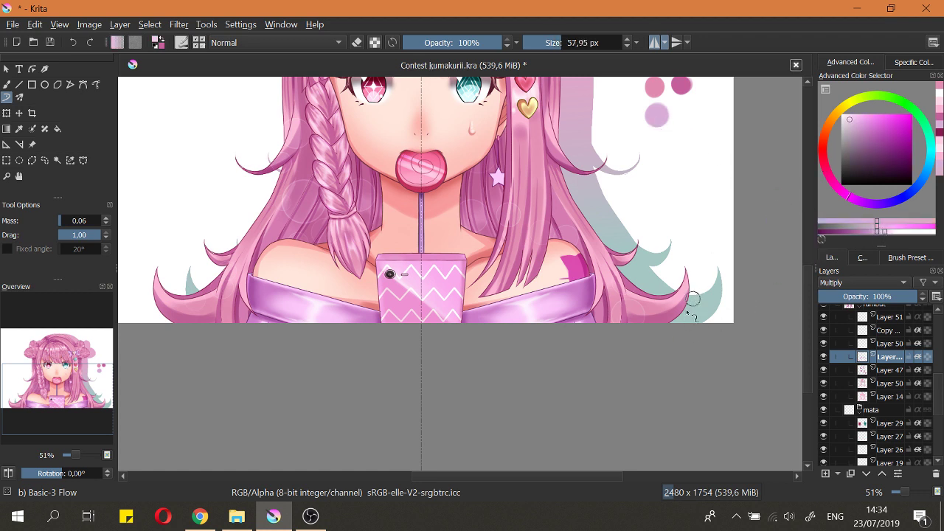
# Step: Add mirrored lavender Multiply shading to the lower hair ends, reducing the brush from about 58 to about 20 px
pyautogui.moveTo(692, 299)
pyautogui.mouseDown()
pyautogui.moveTo(616, 340)
pyautogui.moveTo(686, 308)
pyautogui.moveTo(653, 328)
pyautogui.moveTo(626, 325)
pyautogui.mouseUp()
pyautogui.hotkey('ctrl', 'z')
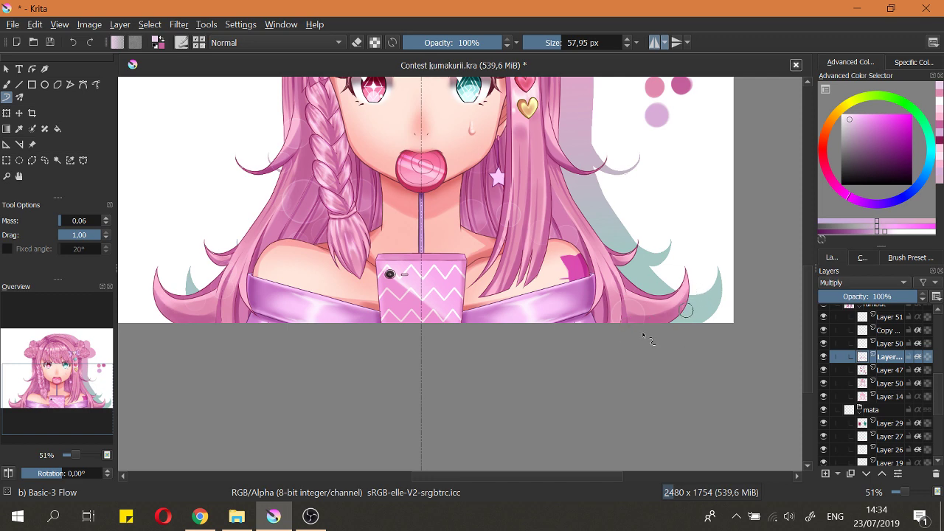
pyautogui.moveTo(662, 298); pyautogui.dragTo(675, 337)
pyautogui.moveTo(664, 311); pyautogui.dragTo(663, 273)
pyautogui.moveTo(614, 301)
pyautogui.mouseDown()
pyautogui.moveTo(591, 294)
pyautogui.moveTo(622, 302)
pyautogui.mouseUp()
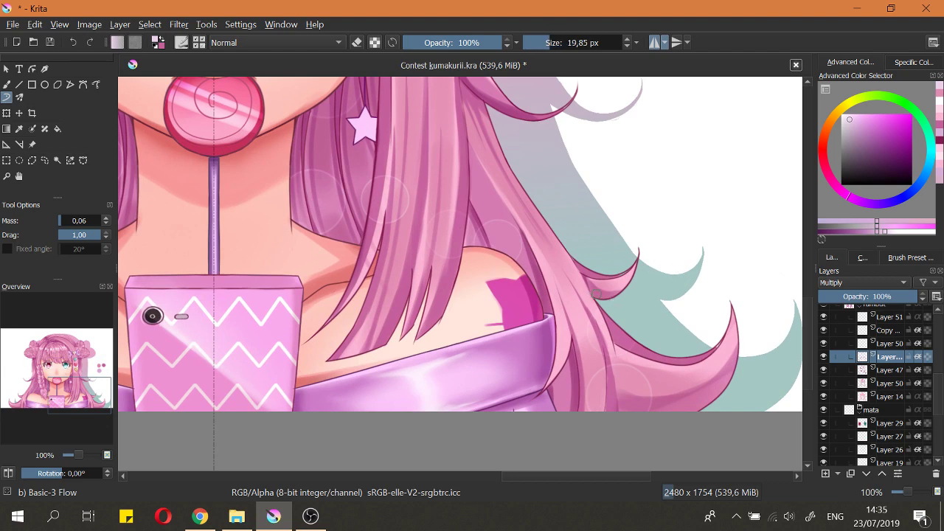
pyautogui.scroll(-4, 603, 296)
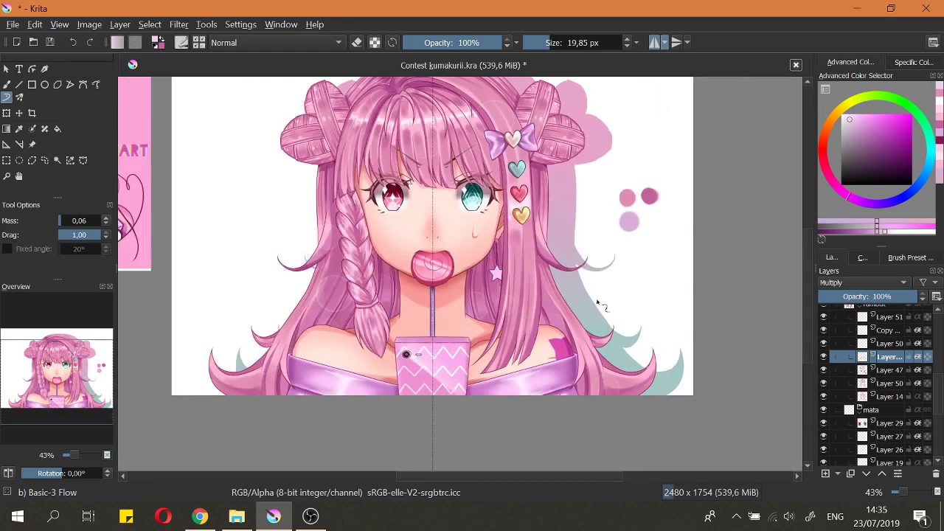
# Step: Turn off mirroring, paint a pale lavender swatch below the other swatches on Layer 14 with a brush of about 79 px, and save
pyautogui.scroll(4, 661, 222)
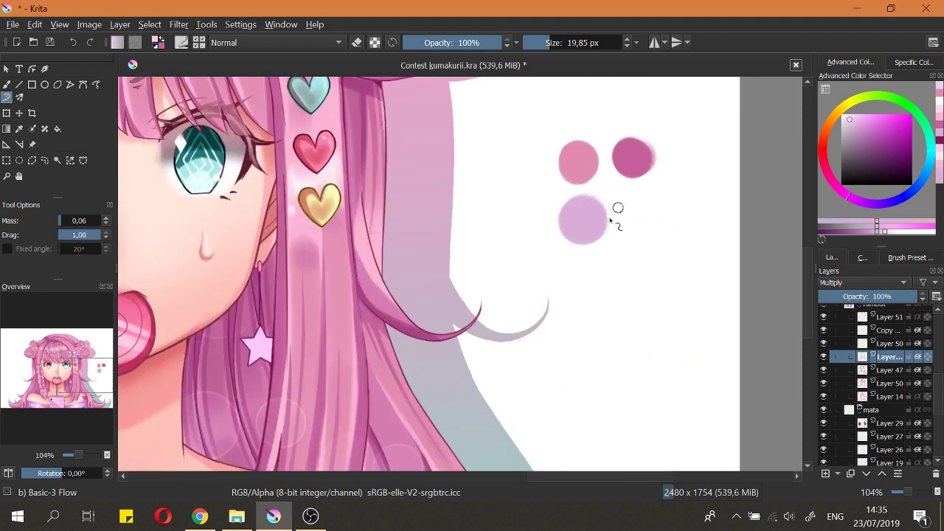
pyautogui.moveTo(586, 273); pyautogui.dragTo(733, 327)
pyautogui.click(861, 400)
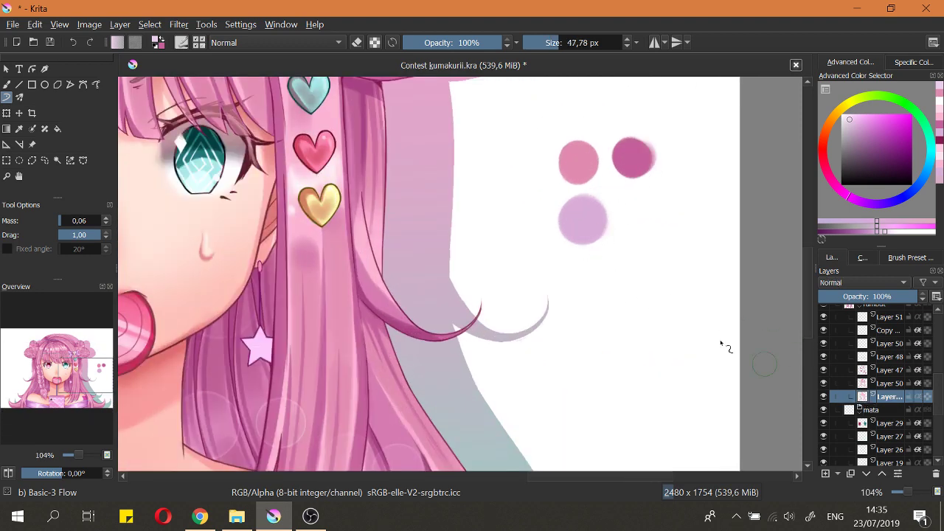
pyautogui.moveTo(576, 261); pyautogui.dragTo(596, 263)
pyautogui.moveTo(587, 272)
pyautogui.mouseDown()
pyautogui.moveTo(591, 286)
pyautogui.moveTo(583, 274)
pyautogui.mouseUp()
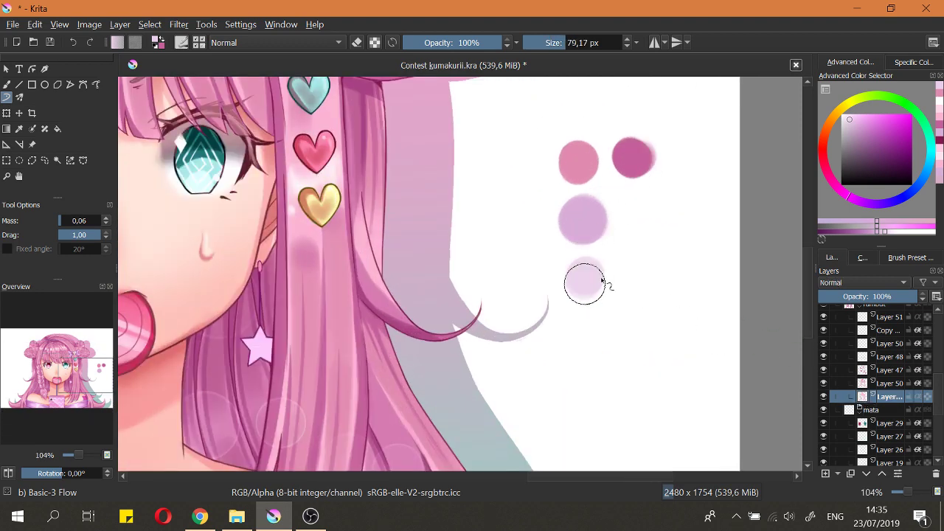
pyautogui.scroll(-5, 575, 274)
pyautogui.hotkey('ctrl', 's')
pyautogui.press('2')
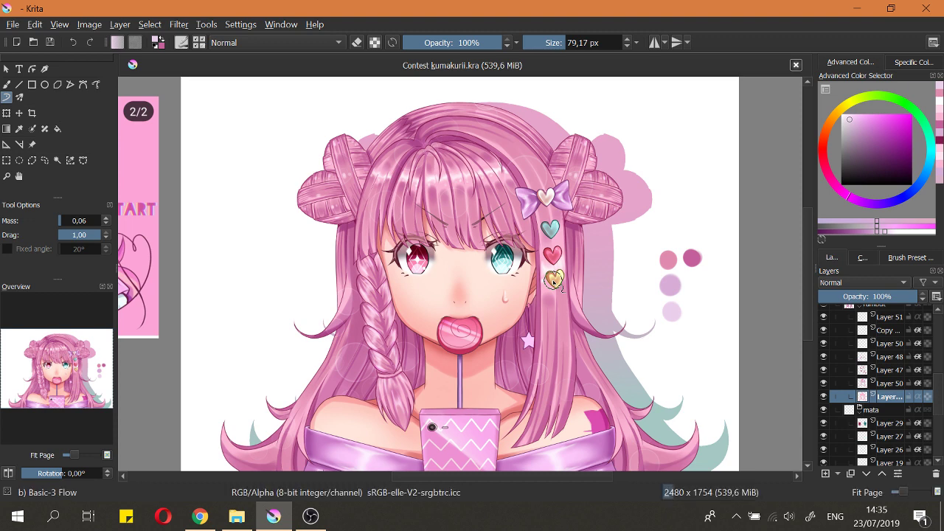
# Step: Turn on mirroring, sample the darker lavender swatch, reduce the brush to about 11 px, and reselect the Multiply shading Layer 48
pyautogui.scroll(3, 782, 324)
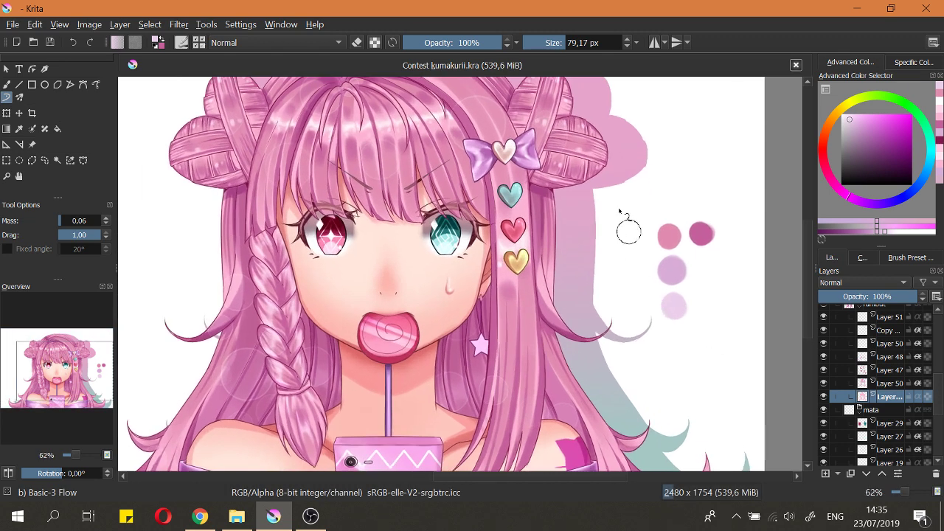
pyautogui.click(654, 42)
pyautogui.moveTo(557, 316)
pyautogui.keyDown('shift'); pyautogui.mouseDown()
pyautogui.moveTo(544, 315)
pyautogui.moveTo(525, 287)
pyautogui.mouseUp(); pyautogui.keyUp('shift')
pyautogui.scroll(3, 549, 302)
pyautogui.keyDown('ctrl'); pyautogui.click(745, 255); pyautogui.keyUp('ctrl')
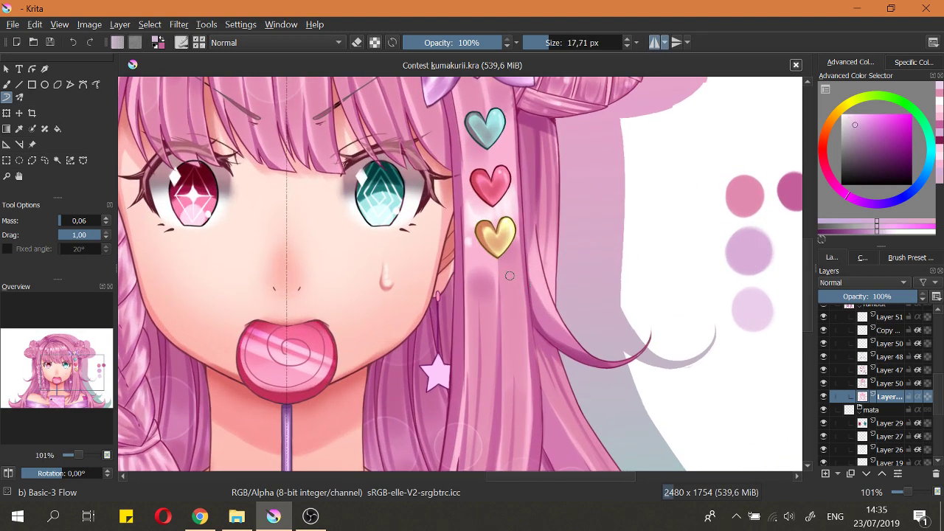
pyautogui.press('[')
pyautogui.press('[')
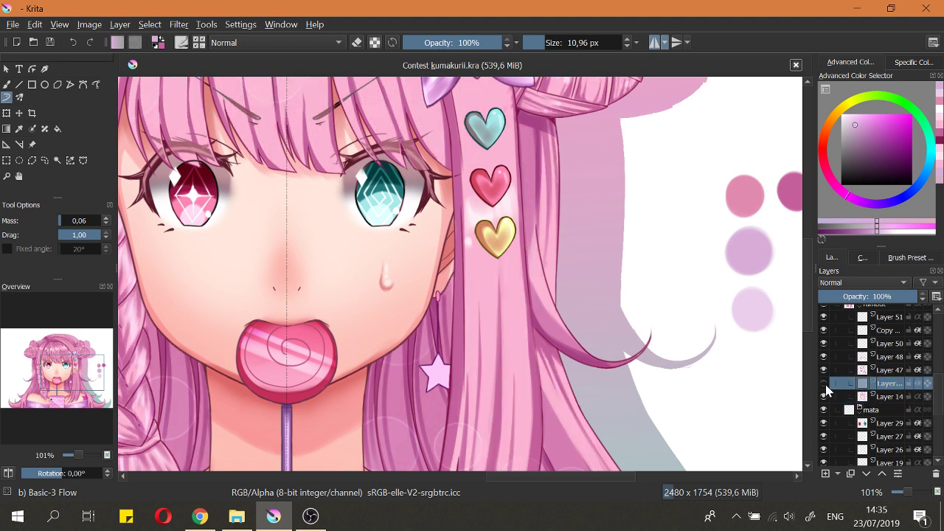
pyautogui.click(843, 380)
pyautogui.click(860, 347)
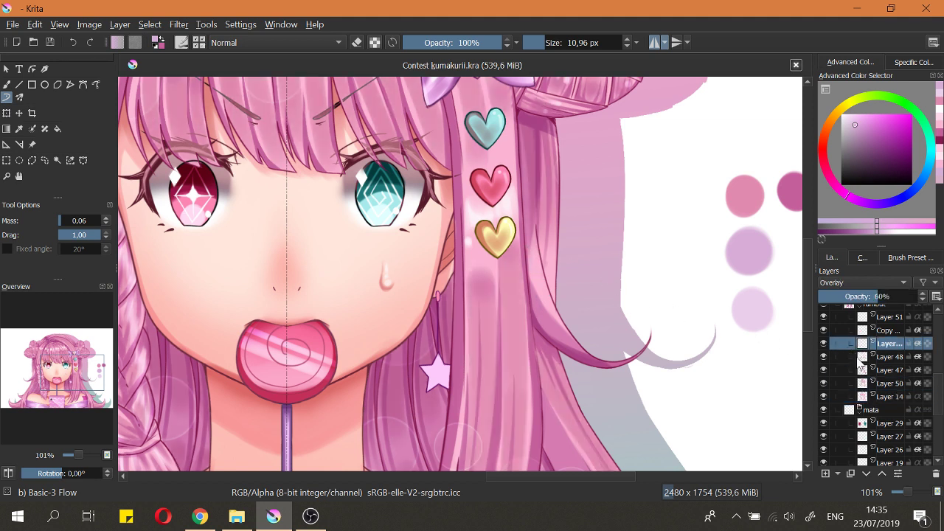
pyautogui.click(852, 360)
# Step: Shade the outward-curling side strands with mirrored lavender strokes, and turn off mirroring to retouch the strand beside the braid at about 16 px
pyautogui.moveTo(568, 252)
pyautogui.mouseDown()
pyautogui.moveTo(568, 239)
pyautogui.moveTo(549, 332)
pyautogui.mouseUp()
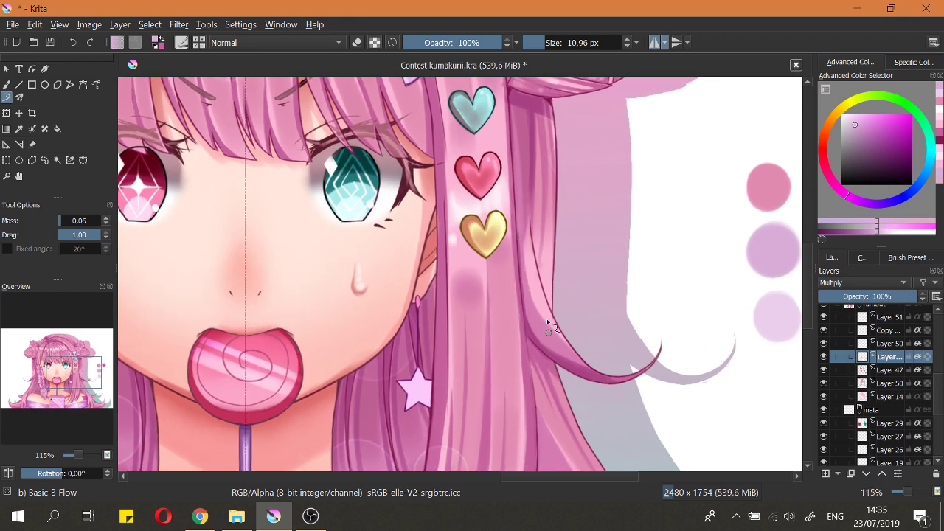
pyautogui.hotkey('ctrl', 'z')
pyautogui.moveTo(520, 234); pyautogui.dragTo(543, 299)
pyautogui.scroll(-4, 546, 303)
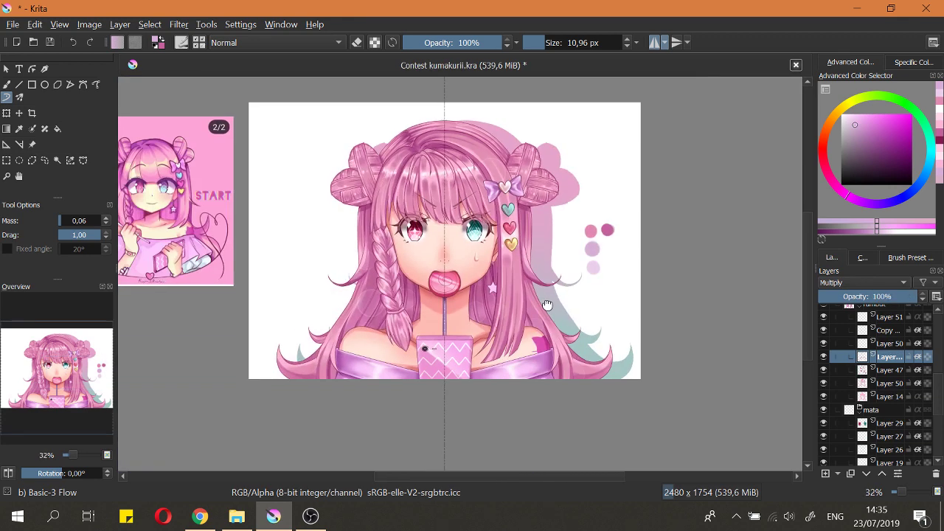
pyautogui.scroll(2, 520, 252)
pyautogui.scroll(4, 361, 276)
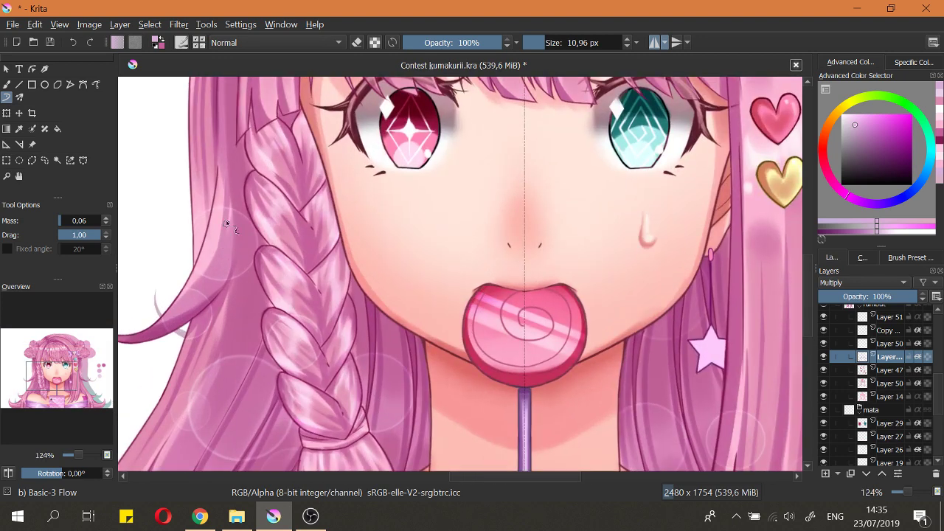
pyautogui.scroll(-3, 230, 275)
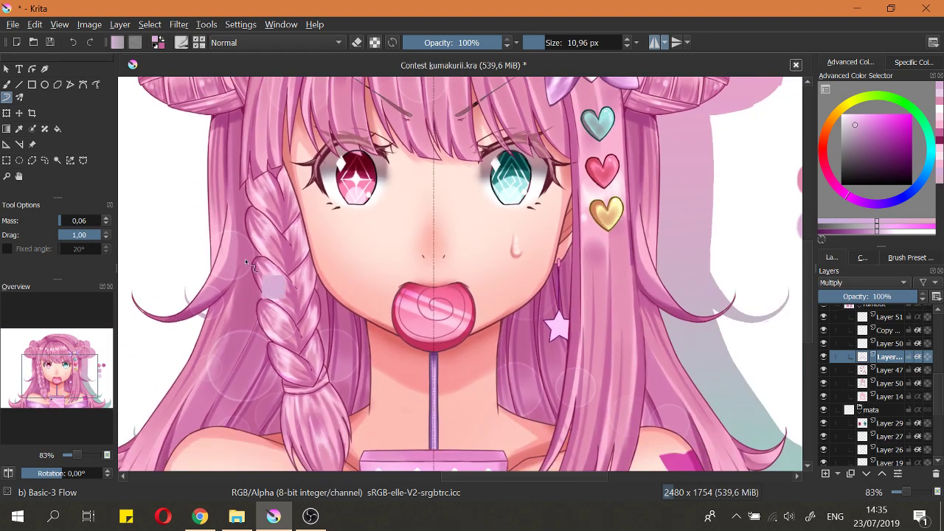
pyautogui.click(654, 42)
pyautogui.scroll(2, 251, 221)
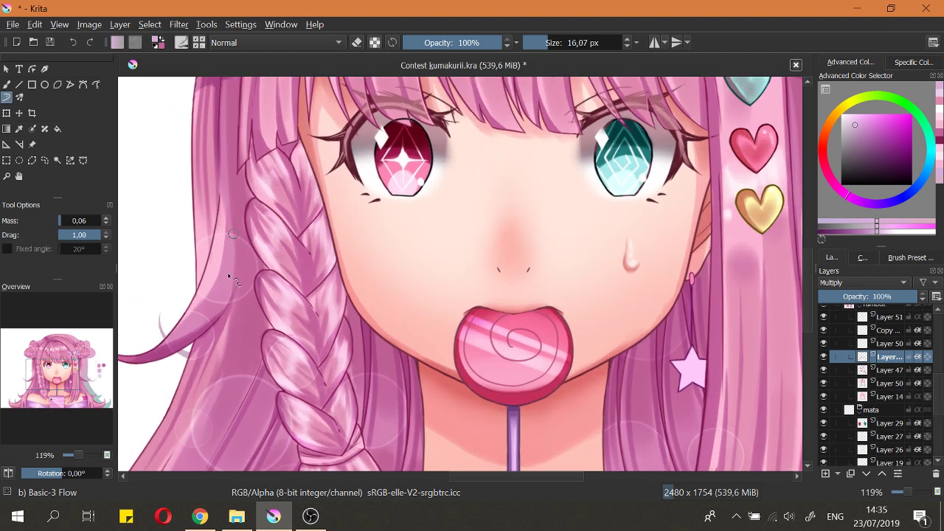
# Step: Turn mirroring back on, sample the pale lavender swatch, and soften the side strands' shading with a brush of about 20 px
pyautogui.click(656, 44)
pyautogui.scroll(-2, 626, 86)
pyautogui.moveTo(583, 188); pyautogui.dragTo(365, 211)
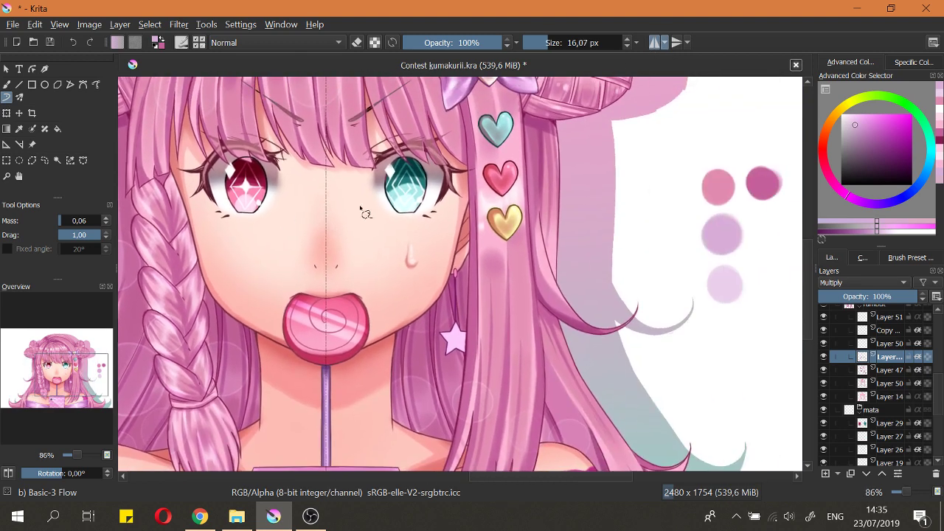
pyautogui.keyDown('ctrl'); pyautogui.click(725, 291); pyautogui.keyUp('ctrl')
pyautogui.scroll(2, 546, 284)
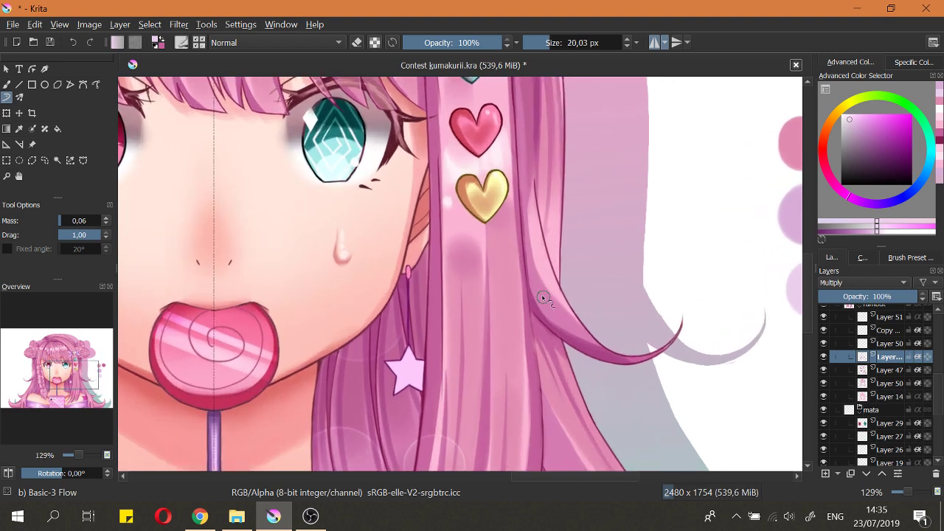
pyautogui.scroll(-5, 567, 334)
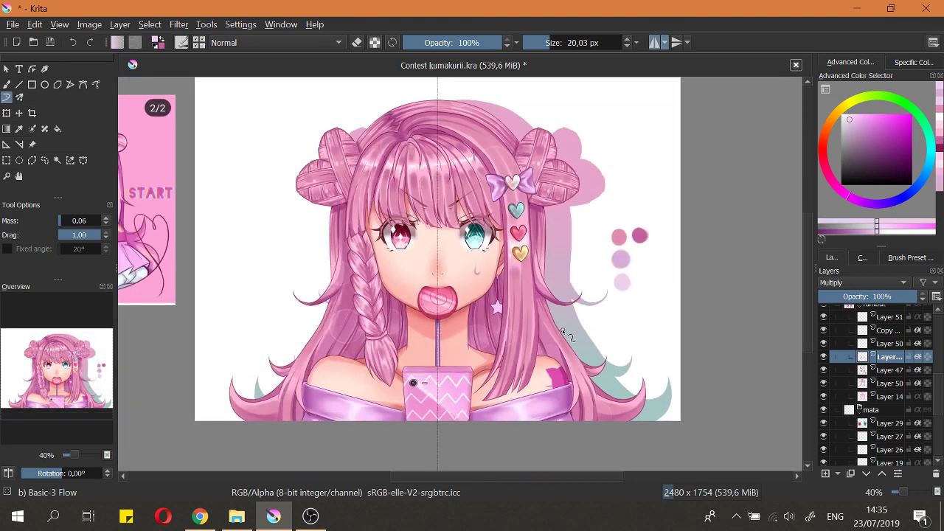
# Step: Turn off mirroring, check the strand beside the braid and the whole portrait, and save the document
pyautogui.click(653, 43)
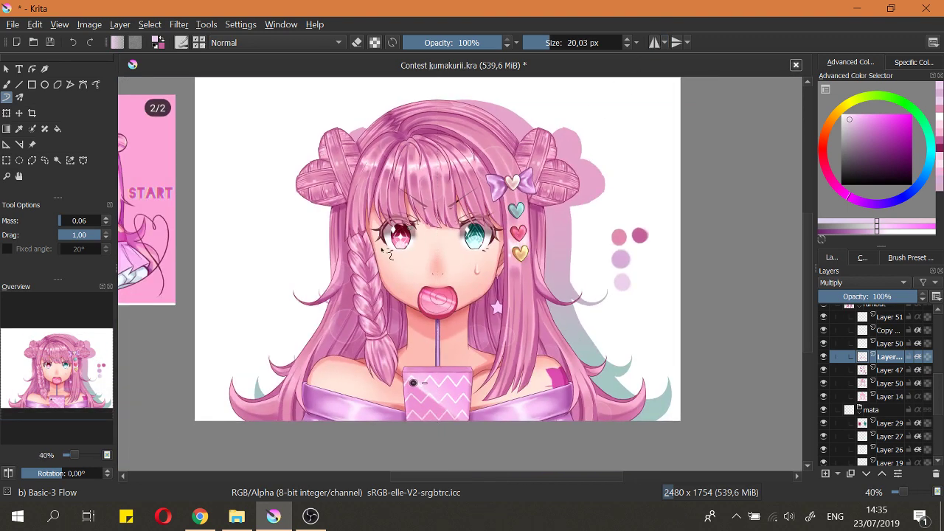
pyautogui.scroll(4, 342, 259)
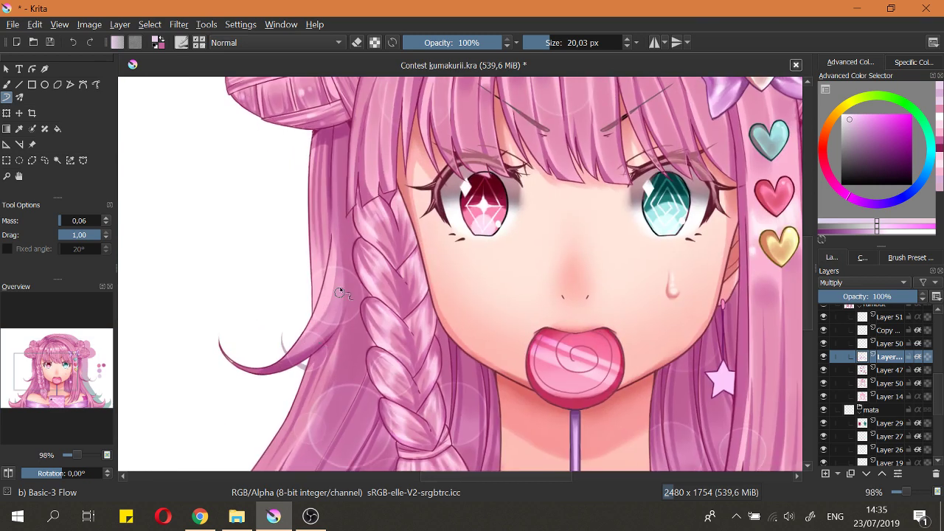
pyautogui.scroll(-4, 353, 282)
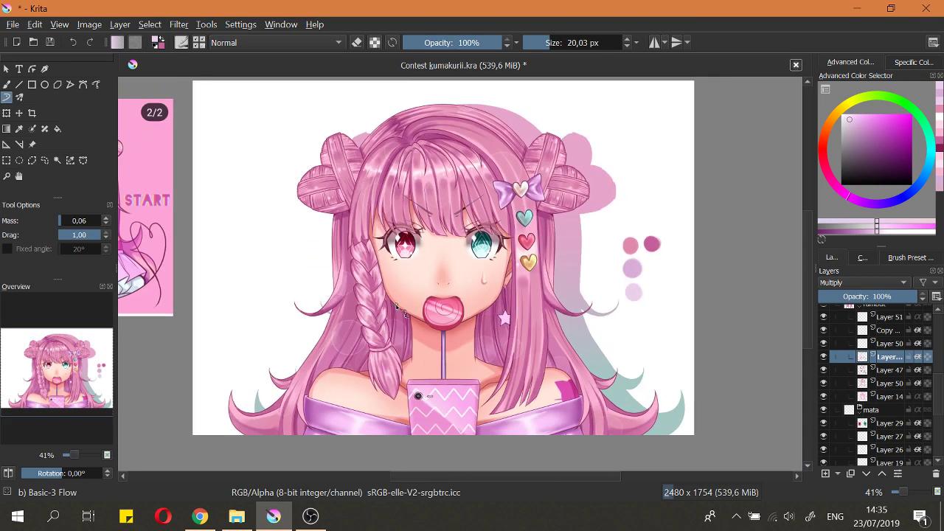
pyautogui.press('2')
pyautogui.hotkey('ctrl', 's')
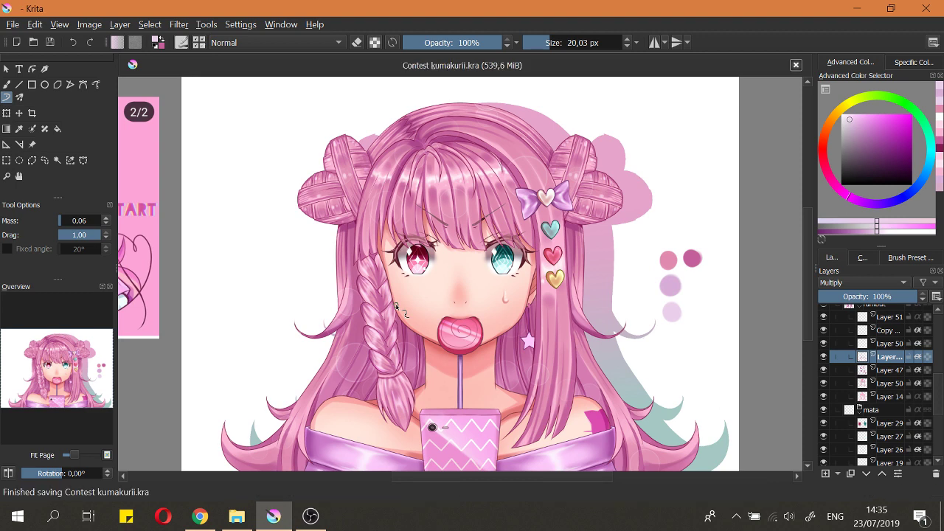
pyautogui.moveTo(619, 322); pyautogui.dragTo(607, 413)
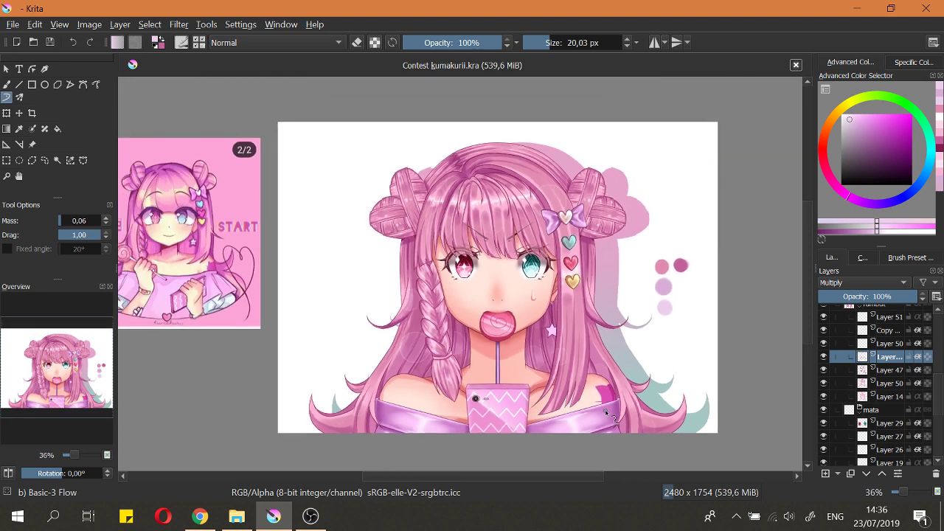
pyautogui.press('2')
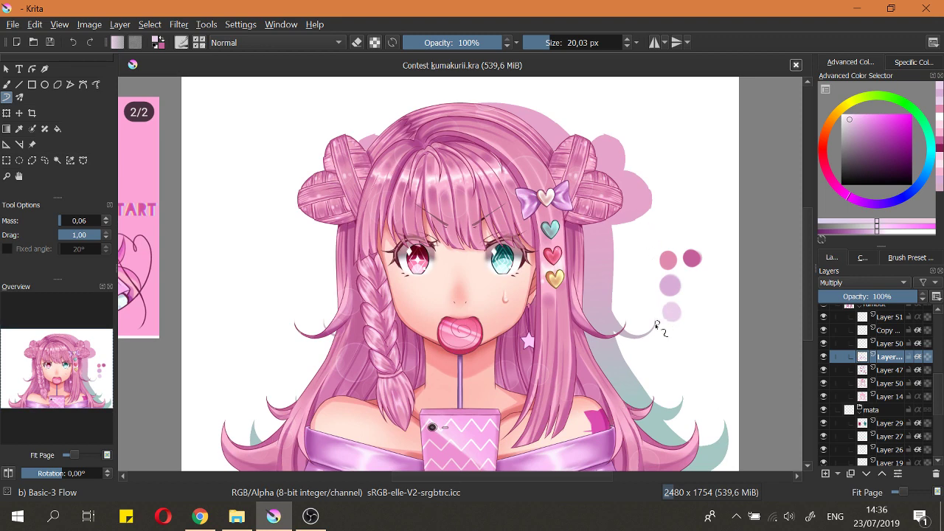
# Step: Add a new layer above Layer 51 in the rambut group, set its blending mode to Multiply, and name it shadow
pyautogui.moveTo(656, 325); pyautogui.dragTo(703, 360)
pyautogui.moveTo(938, 389); pyautogui.dragTo(940, 377)
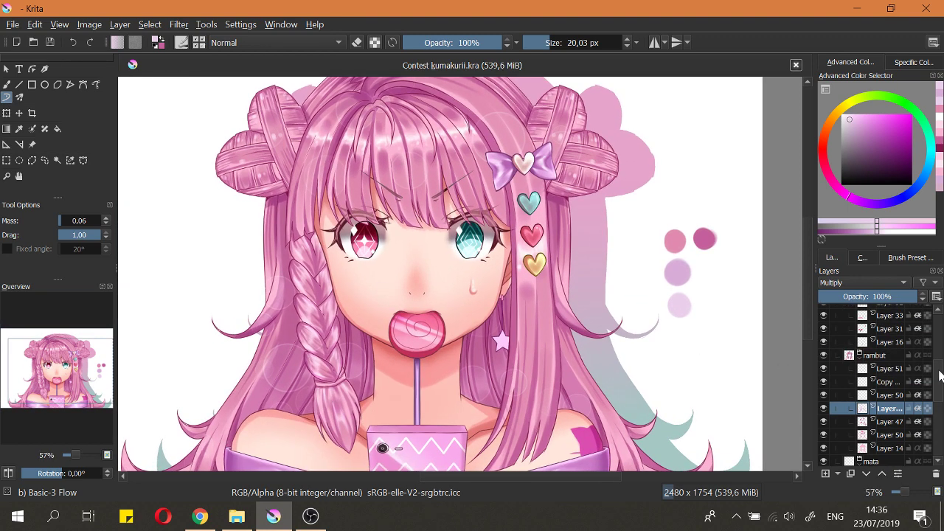
pyautogui.click(862, 372)
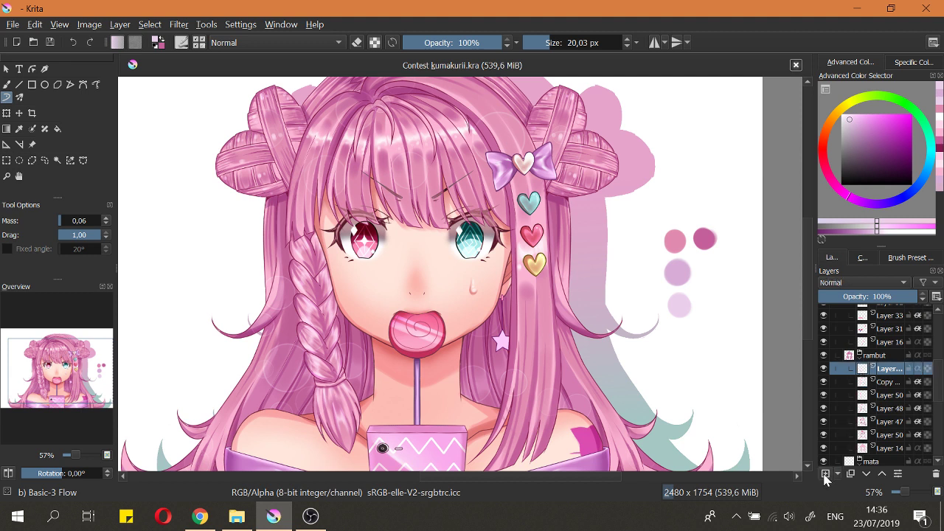
pyautogui.click(825, 473)
pyautogui.click(852, 281)
pyautogui.click(851, 330)
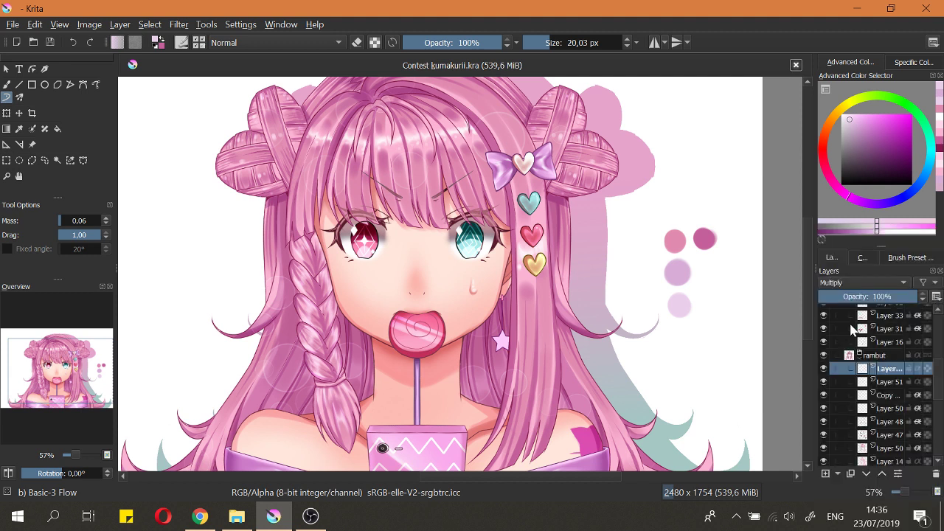
pyautogui.doubleClick(887, 368)
pyautogui.write('s')
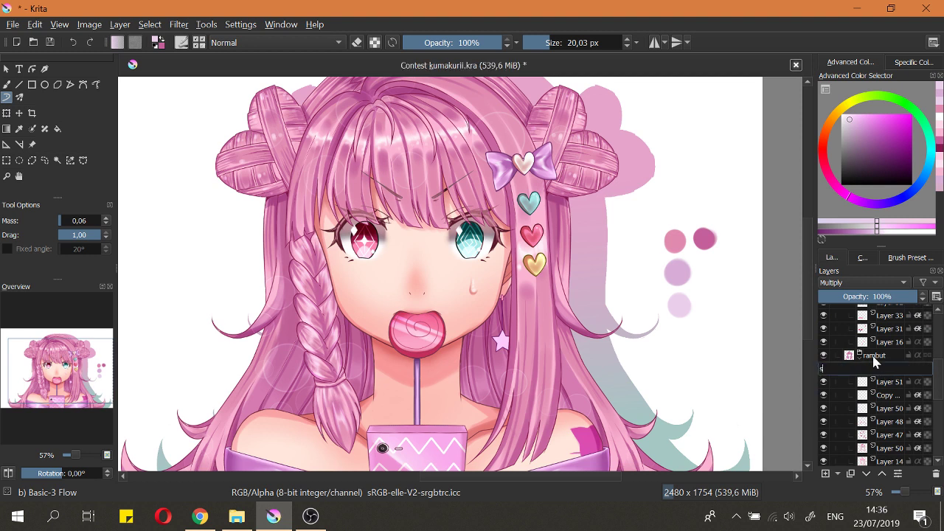
pyautogui.write('hadow')
pyautogui.press('Return')
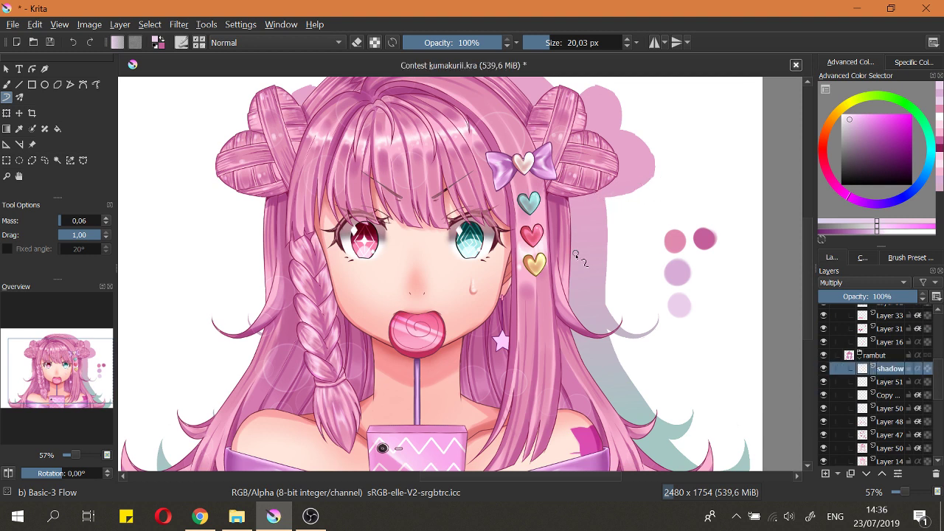
# Step: Sample the darker lavender swatch and paint soft shadows around the bow and heart clips with a brush of about 37 px
pyautogui.keyDown('ctrl'); pyautogui.click(677, 272); pyautogui.keyUp('ctrl')
pyautogui.scroll(1, 582, 178)
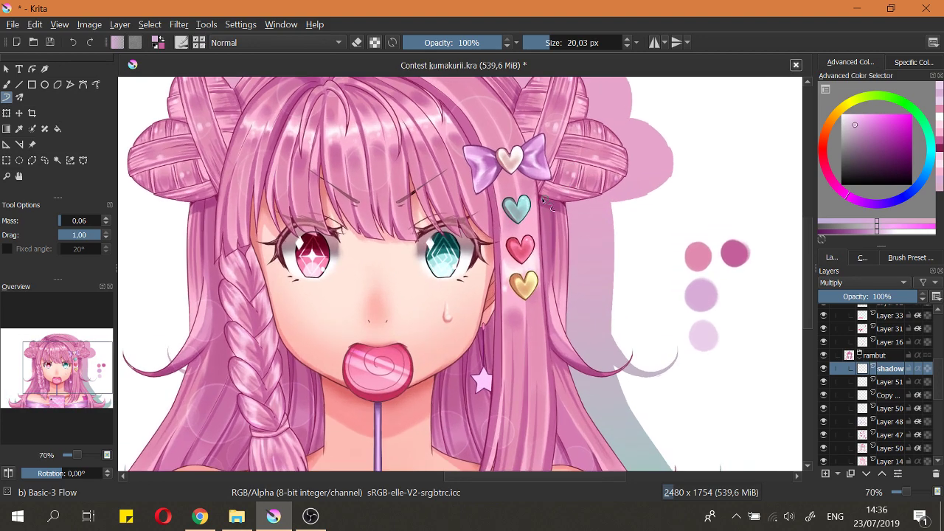
pyautogui.scroll(-1, 546, 200)
pyautogui.scroll(4, 538, 192)
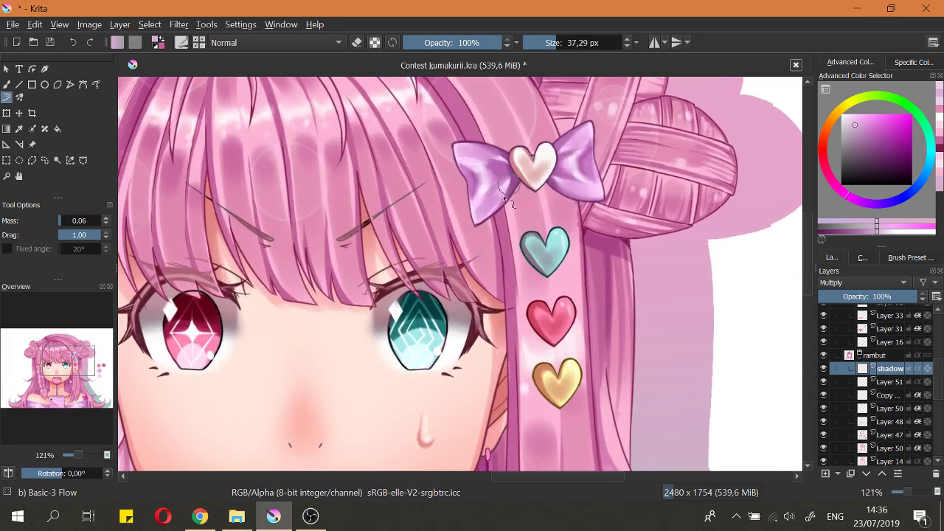
pyautogui.moveTo(525, 177)
pyautogui.mouseDown()
pyautogui.moveTo(547, 197)
pyautogui.moveTo(547, 169)
pyautogui.mouseUp()
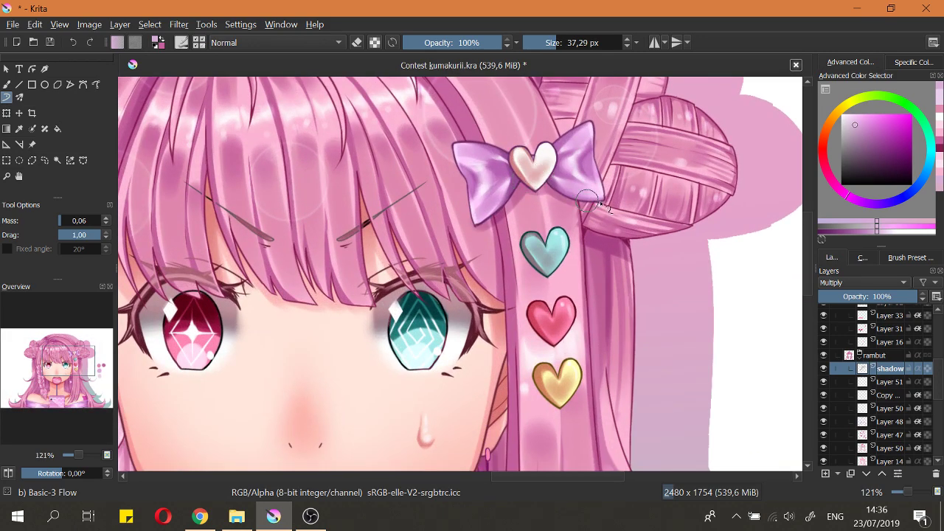
pyautogui.moveTo(524, 255)
pyautogui.mouseDown()
pyautogui.moveTo(523, 246)
pyautogui.moveTo(544, 268)
pyautogui.moveTo(533, 258)
pyautogui.moveTo(561, 230)
pyautogui.moveTo(531, 262)
pyautogui.moveTo(542, 261)
pyautogui.mouseUp()
pyautogui.hotkey('ctrl', 'z')
pyautogui.moveTo(534, 309); pyautogui.dragTo(546, 340)
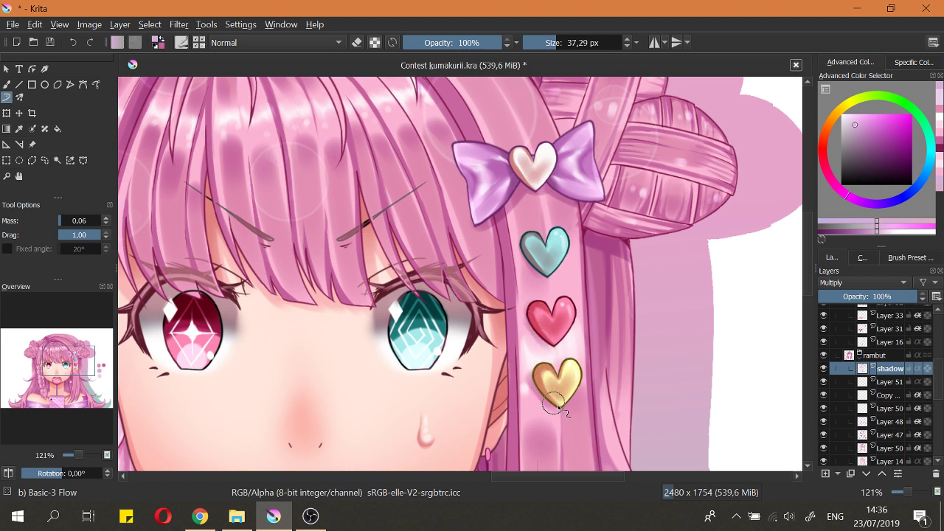
pyautogui.press('e')
pyautogui.press('e')
pyautogui.moveTo(542, 374); pyautogui.dragTo(556, 392)
pyautogui.moveTo(496, 222); pyautogui.dragTo(522, 307)
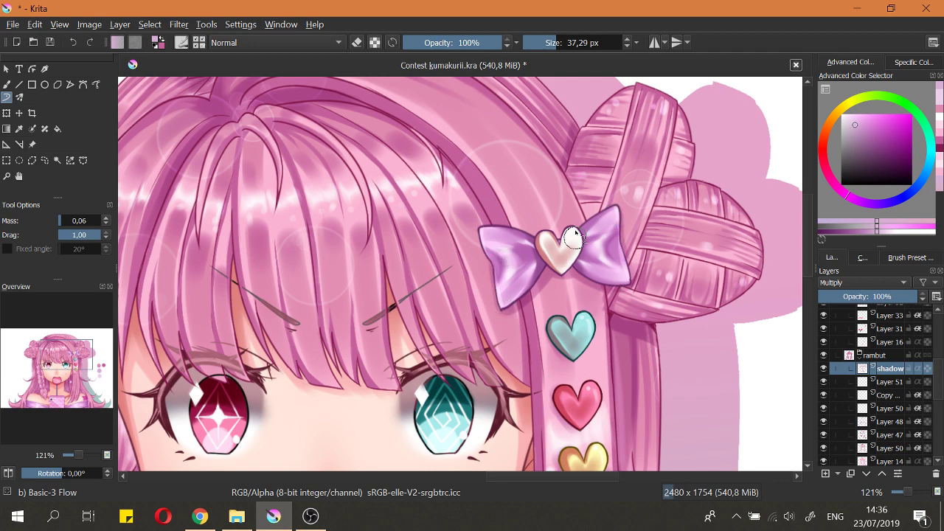
# Step: Pick a slightly darker lavender, lock the shadow layer's alpha, and recolour the accessory shadows with a brush of about 199 px
pyautogui.scroll(-4, 571, 233)
pyautogui.scroll(3, 686, 302)
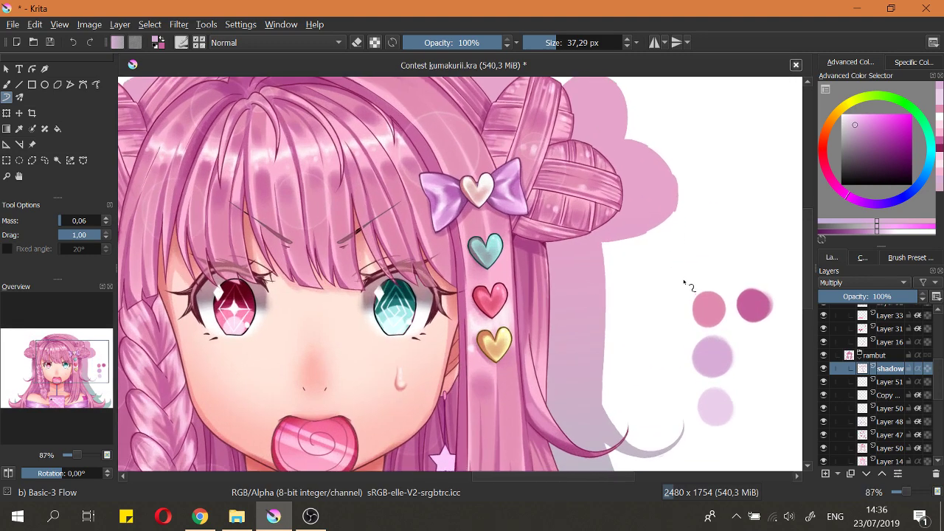
pyautogui.moveTo(878, 233); pyautogui.dragTo(847, 242)
pyautogui.keyDown('shift'); pyautogui.moveTo(533, 283); pyautogui.dragTo(610, 283); pyautogui.keyUp('shift')
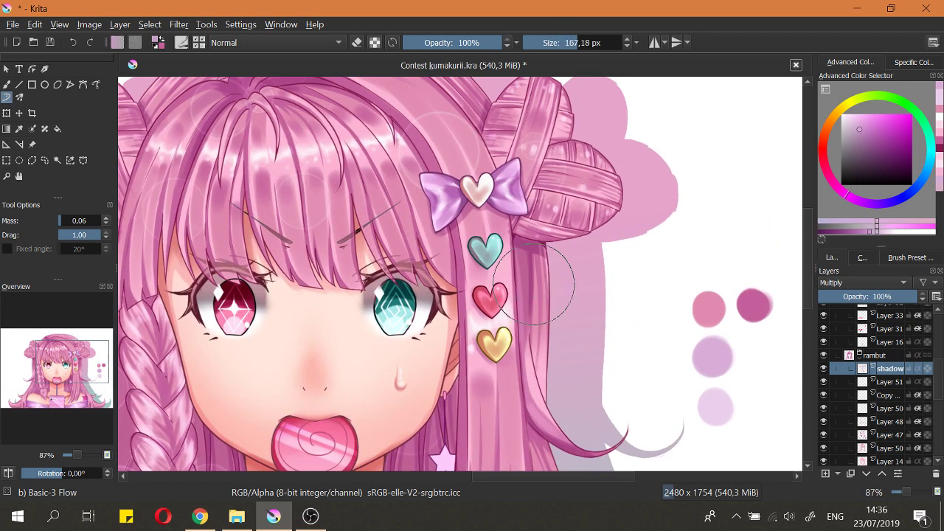
pyautogui.click(375, 44)
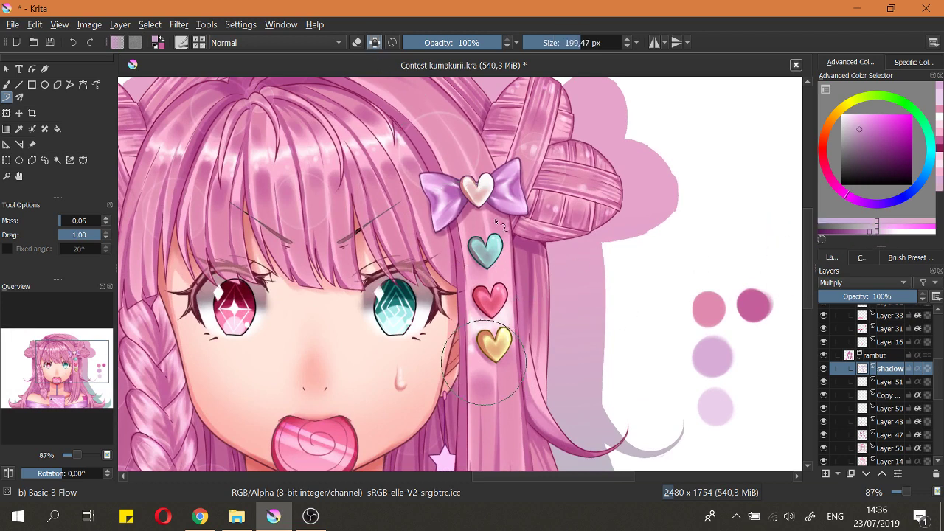
# Step: Unlock the shadow layer's alpha and refine the shadow around the teal heart clip, painting and erasing at about 30 px
pyautogui.scroll(2, 499, 343)
pyautogui.keyDown('shift'); pyautogui.moveTo(525, 354); pyautogui.dragTo(417, 354); pyautogui.keyUp('shift')
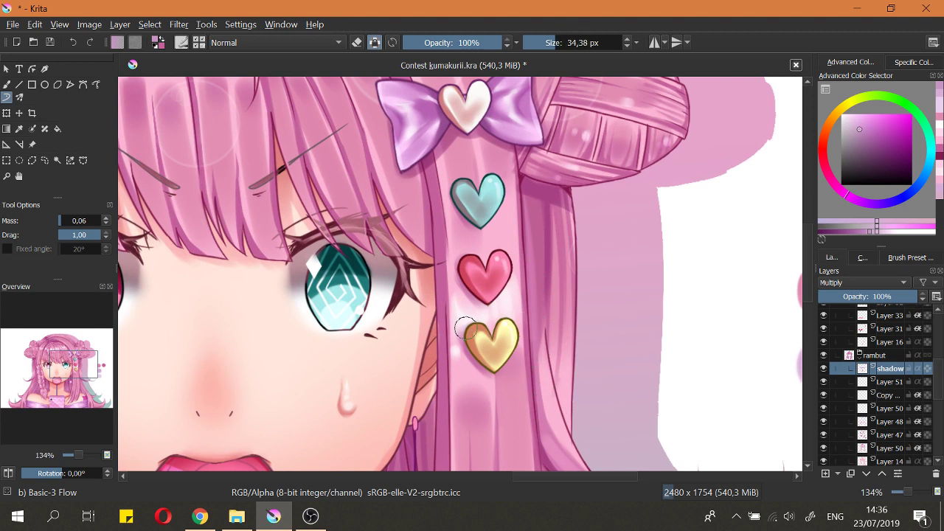
pyautogui.moveTo(462, 304)
pyautogui.keyDown('shift'); pyautogui.mouseDown()
pyautogui.moveTo(483, 333)
pyautogui.moveTo(472, 344)
pyautogui.mouseUp(); pyautogui.keyUp('shift')
pyautogui.click(375, 45)
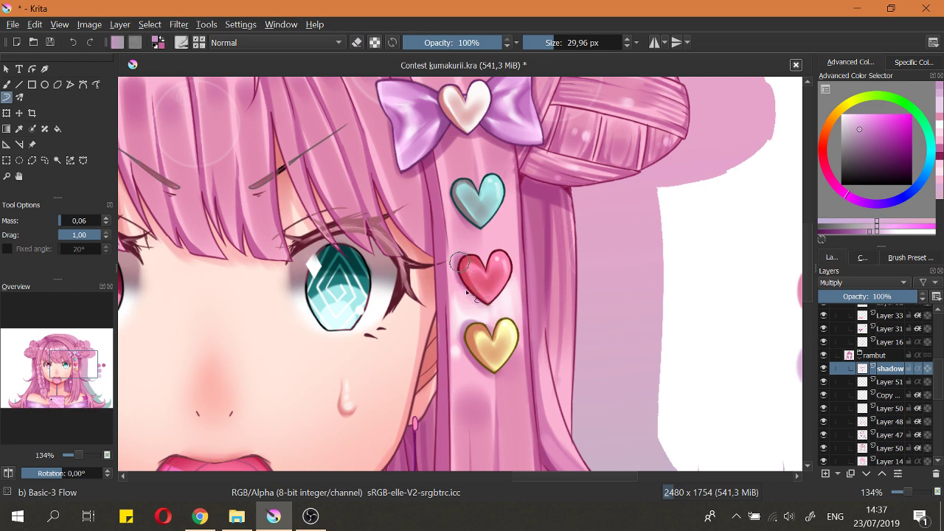
pyautogui.scroll(2, 475, 201)
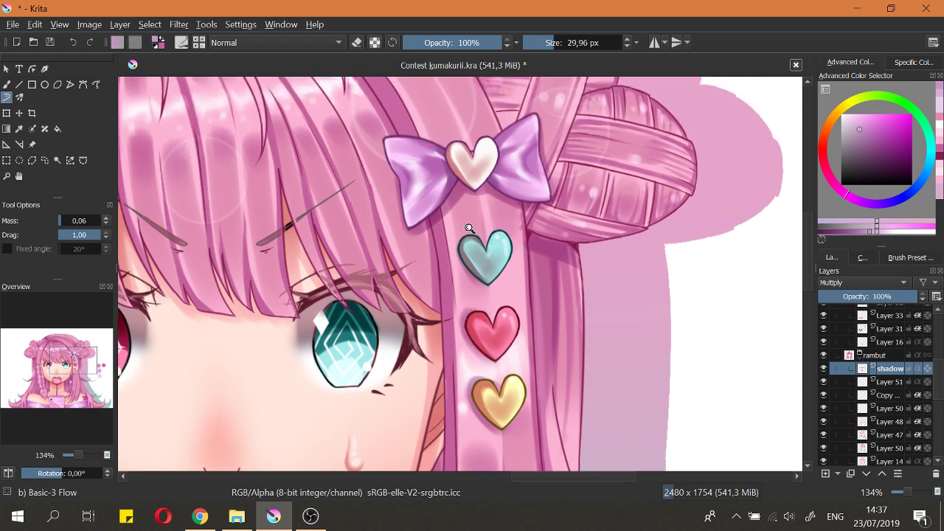
pyautogui.press('e')
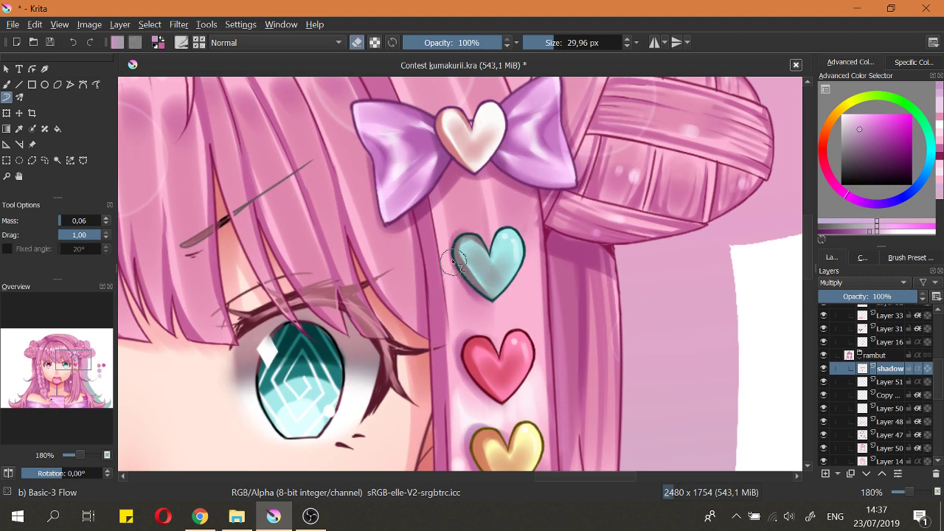
pyautogui.press('e')
pyautogui.press('e')
pyautogui.press('e')
pyautogui.moveTo(459, 332); pyautogui.dragTo(461, 248)
pyautogui.press('e')
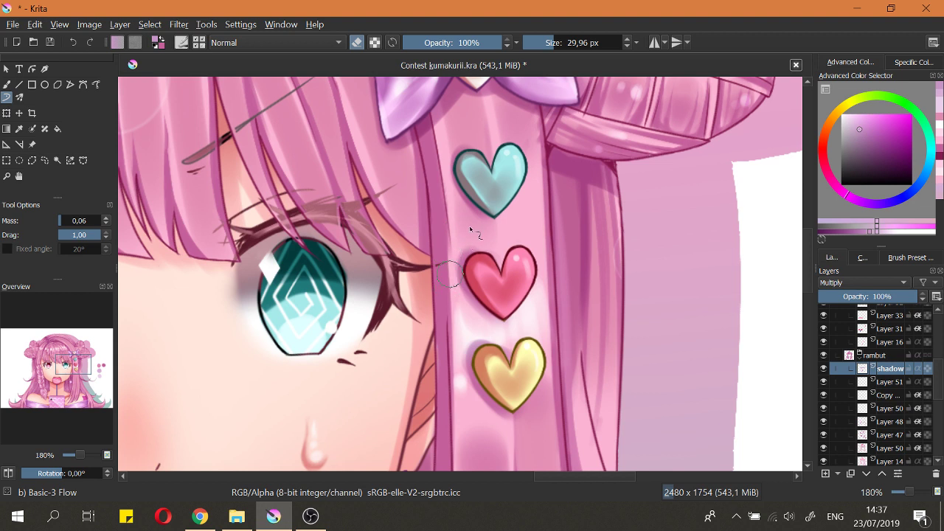
# Step: Shape the soft shadow around the red heart clip, alternating painting and erasing with a brush reduced to about 24 px
pyautogui.press('e')
pyautogui.press('e')
pyautogui.press('e')
pyautogui.press('e')
pyautogui.moveTo(456, 309); pyautogui.dragTo(447, 261)
pyautogui.press('e')
pyautogui.press('e')
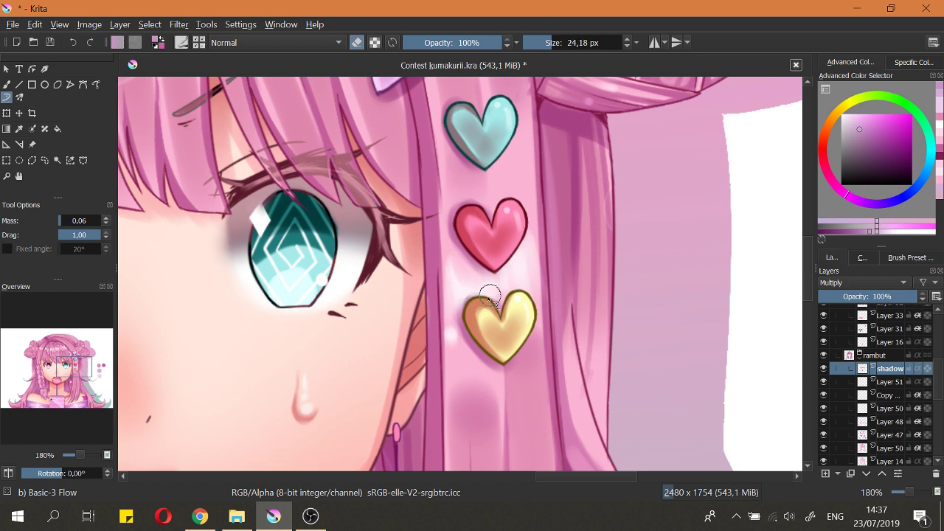
# Step: Build up and trim the shadow around the yellow heart clip with a brush of about 20 px
pyautogui.press('e')
pyautogui.moveTo(486, 304)
pyautogui.mouseDown()
pyautogui.moveTo(476, 335)
pyautogui.moveTo(465, 309)
pyautogui.moveTo(500, 309)
pyautogui.mouseUp()
pyautogui.moveTo(487, 265); pyautogui.dragTo(466, 254)
pyautogui.press('e')
pyautogui.moveTo(451, 335)
pyautogui.mouseDown()
pyautogui.moveTo(510, 386)
pyautogui.moveTo(488, 364)
pyautogui.mouseUp()
pyautogui.press('e')
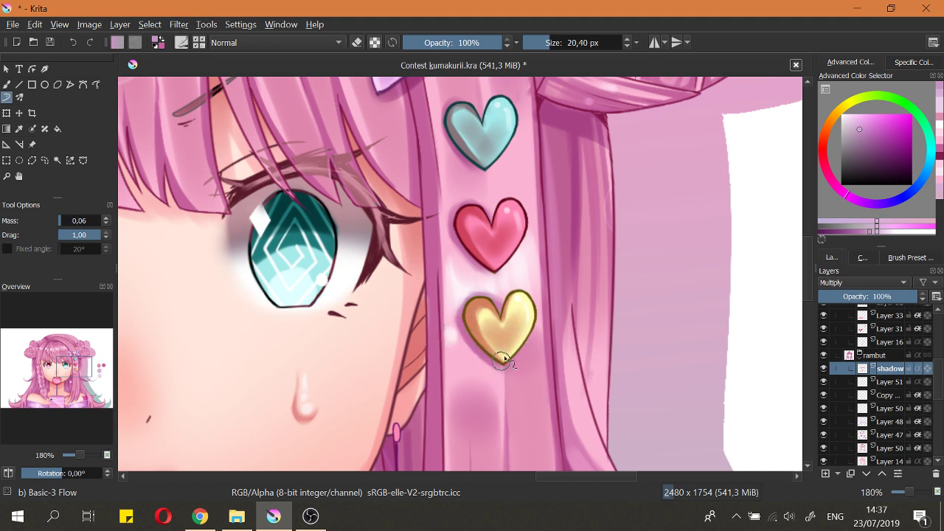
pyautogui.moveTo(502, 361); pyautogui.dragTo(526, 320)
pyautogui.moveTo(503, 361)
pyautogui.mouseDown()
pyautogui.moveTo(524, 307)
pyautogui.moveTo(526, 351)
pyautogui.moveTo(489, 214)
pyautogui.mouseUp()
pyautogui.moveTo(501, 348)
pyautogui.mouseDown()
pyautogui.moveTo(457, 340)
pyautogui.moveTo(524, 346)
pyautogui.mouseUp()
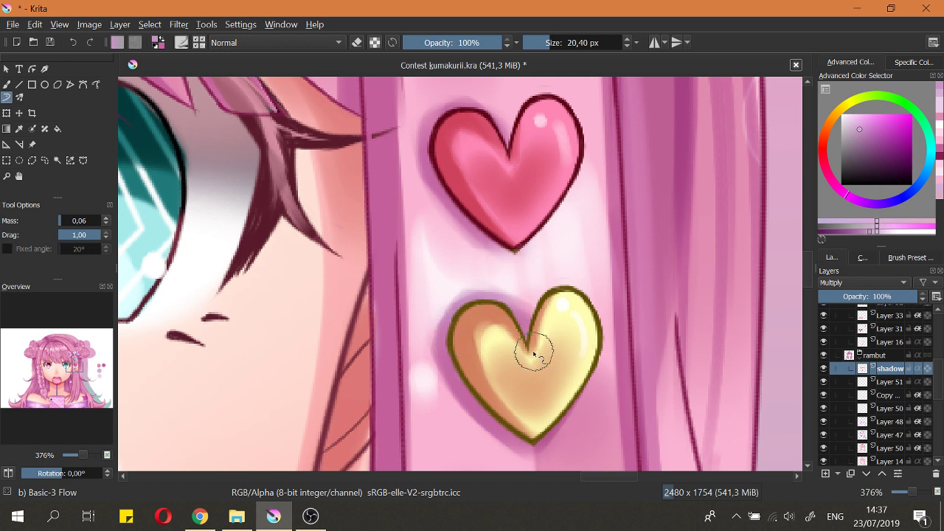
# Step: Clean up the shadow edges of the red and yellow heart clips with a 15 px brush, painting and erasing
pyautogui.press('e')
pyautogui.press('e')
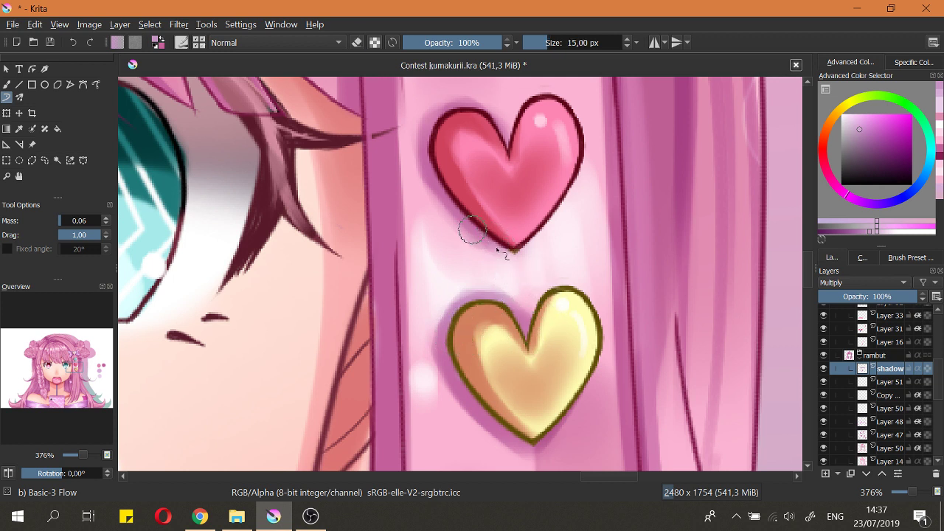
pyautogui.press('e')
pyautogui.moveTo(444, 232)
pyautogui.mouseDown()
pyautogui.moveTo(486, 268)
pyautogui.moveTo(452, 235)
pyautogui.mouseUp()
pyautogui.press('e')
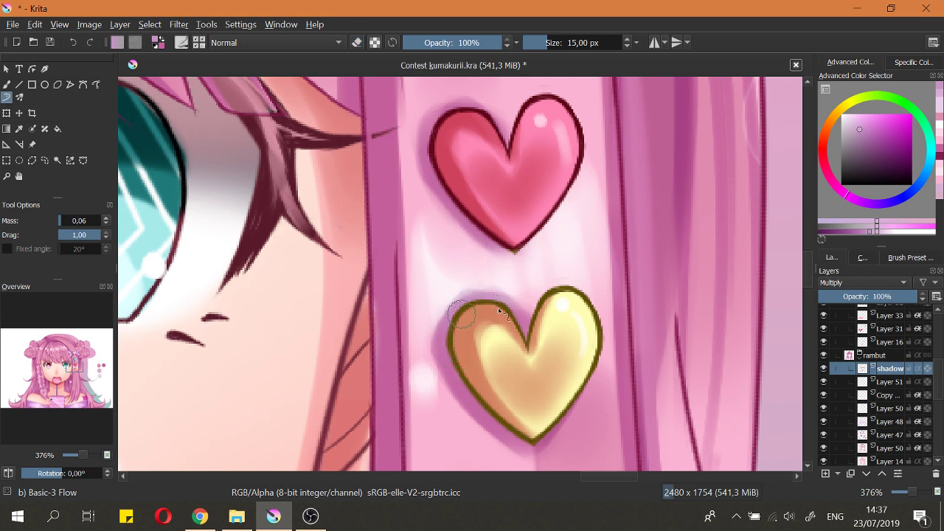
pyautogui.press('e')
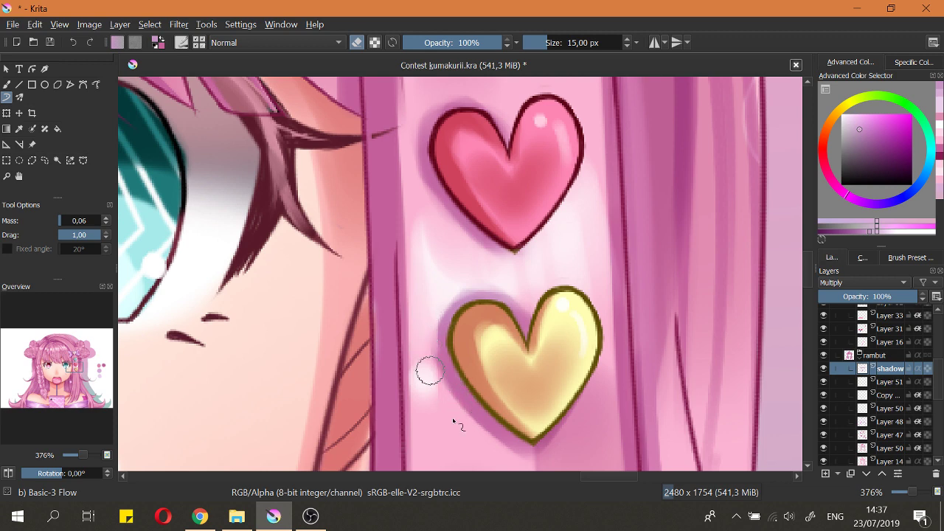
# Step: Check the accessory shadows on the whole portrait and save the document
pyautogui.press('2')
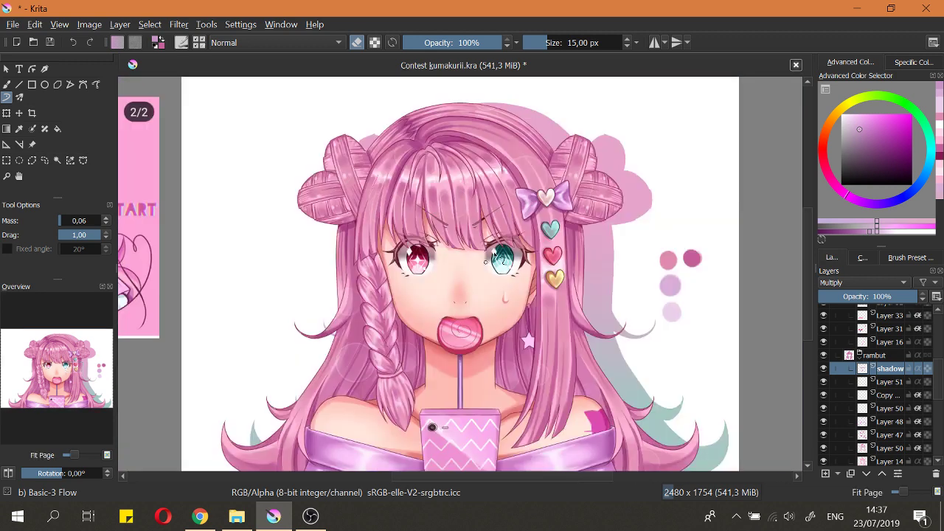
pyautogui.hotkey('ctrl', 's')
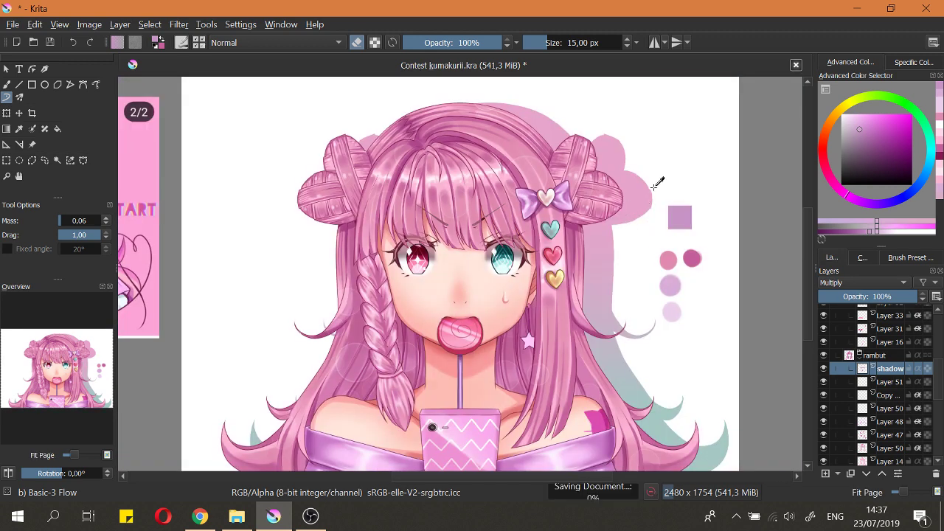
pyautogui.scroll(-1, 652, 210)
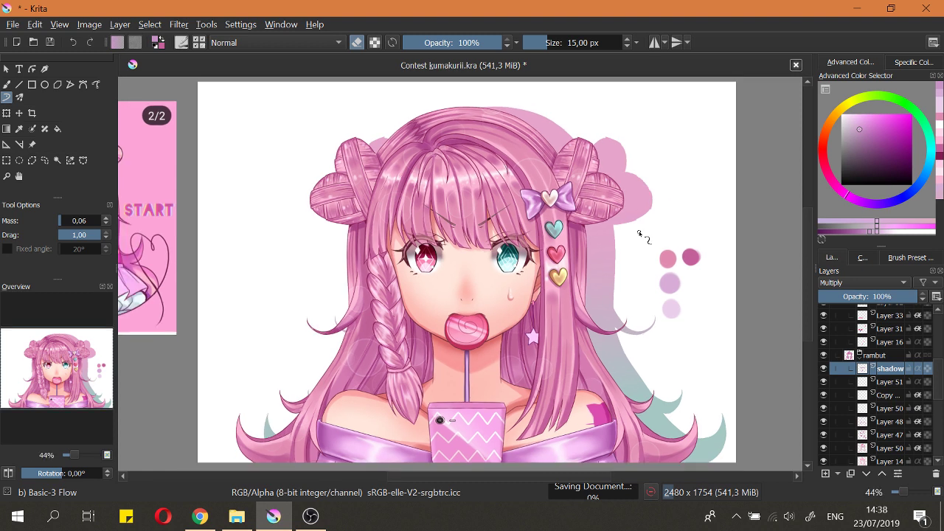
pyautogui.press('2')
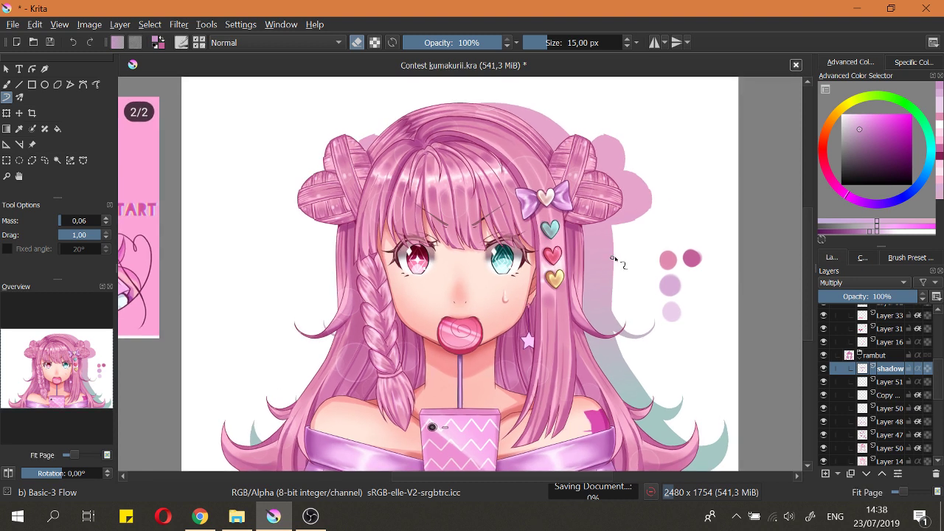
pyautogui.scroll(1, 614, 274)
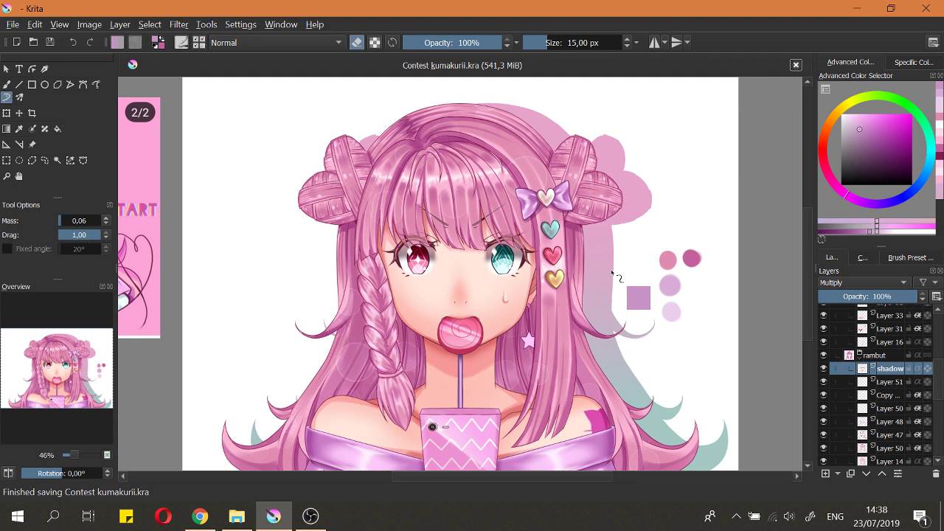
pyautogui.scroll(-1, 569, 300)
# Step: Check the layers below shadow in the rambut group, toggle Layer 51's visibility, and delete Layer 51
pyautogui.click(863, 410)
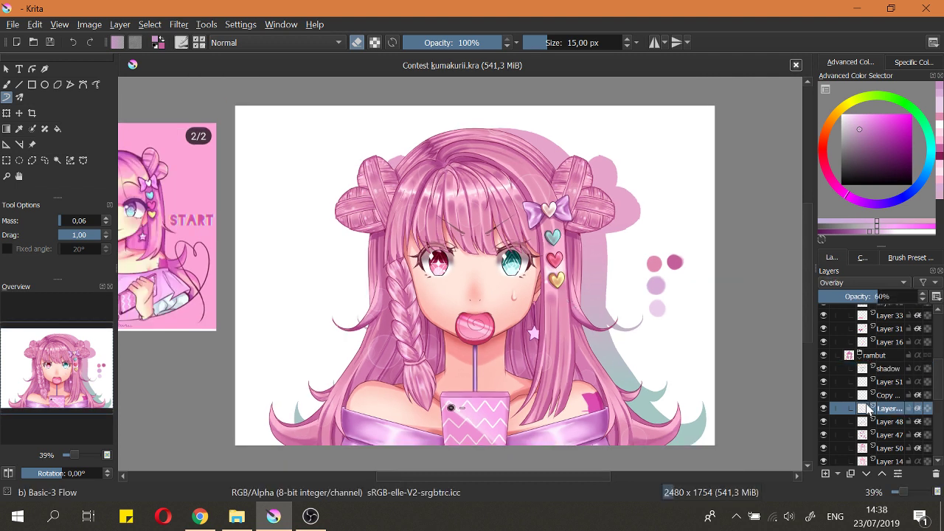
pyautogui.click(861, 397)
pyautogui.click(863, 384)
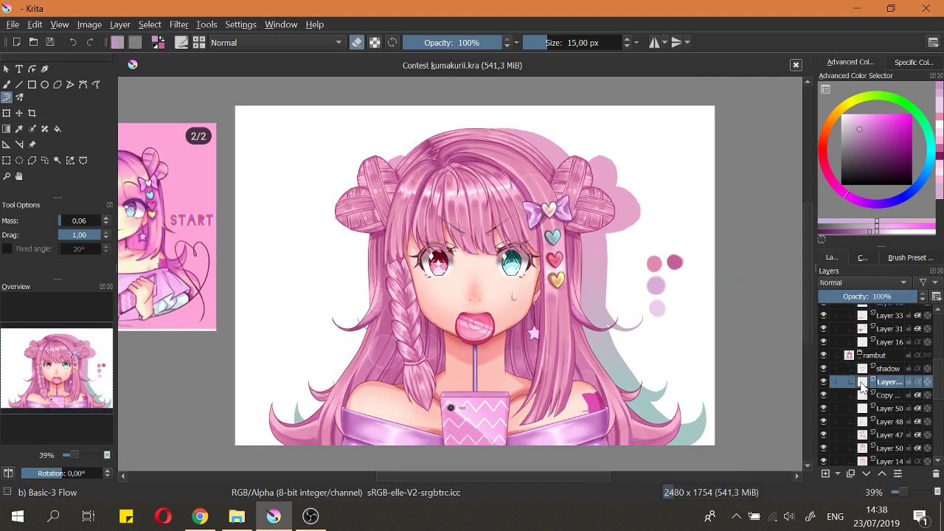
pyautogui.click(863, 396)
pyautogui.click(862, 383)
pyautogui.click(824, 382)
pyautogui.click(824, 382)
pyautogui.click(936, 474)
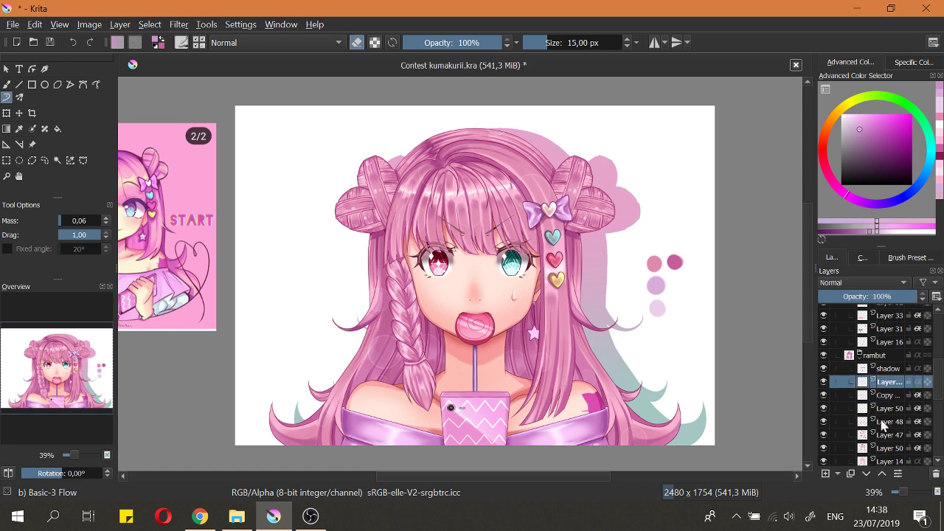
# Step: Toggle the visibility of Copy of Layer 50 to identify its content, and rename it light
pyautogui.click(824, 382)
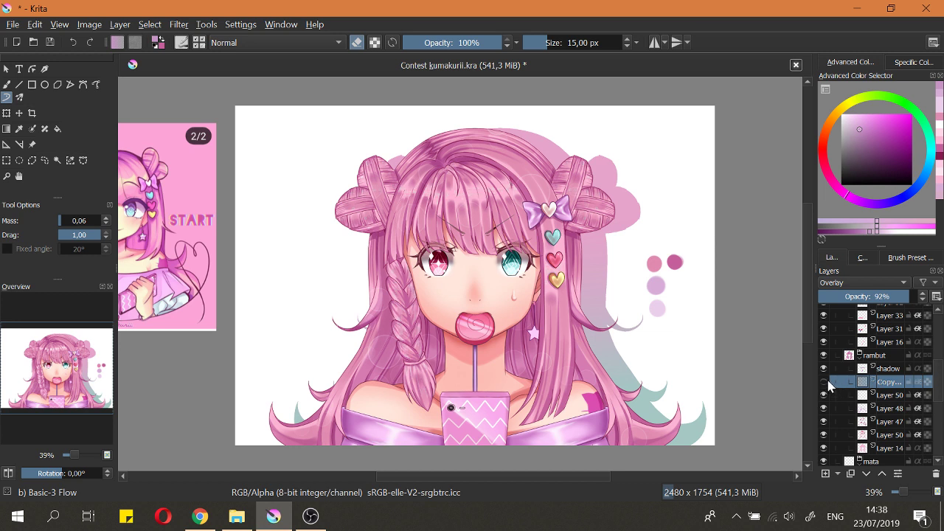
pyautogui.click(825, 382)
pyautogui.doubleClick(889, 383)
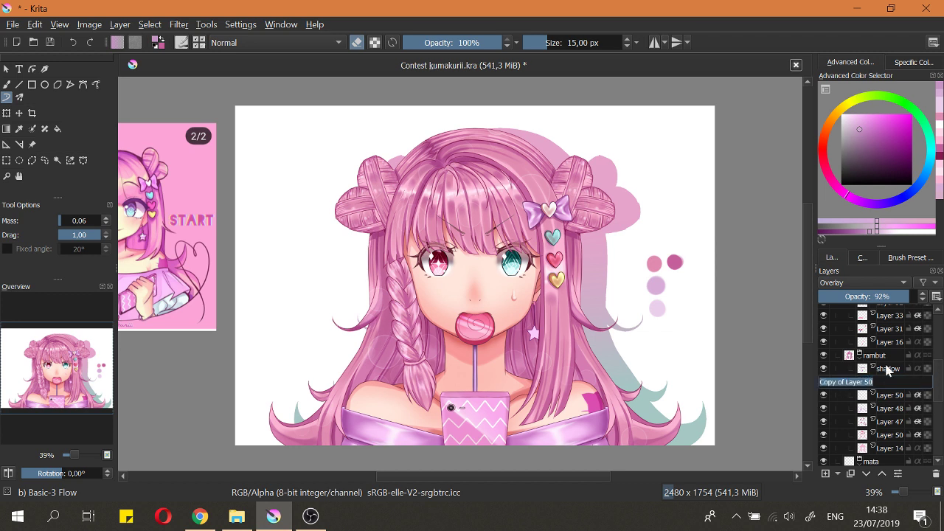
pyautogui.press('BackSpace')
pyautogui.write('light')
pyautogui.press('Return')
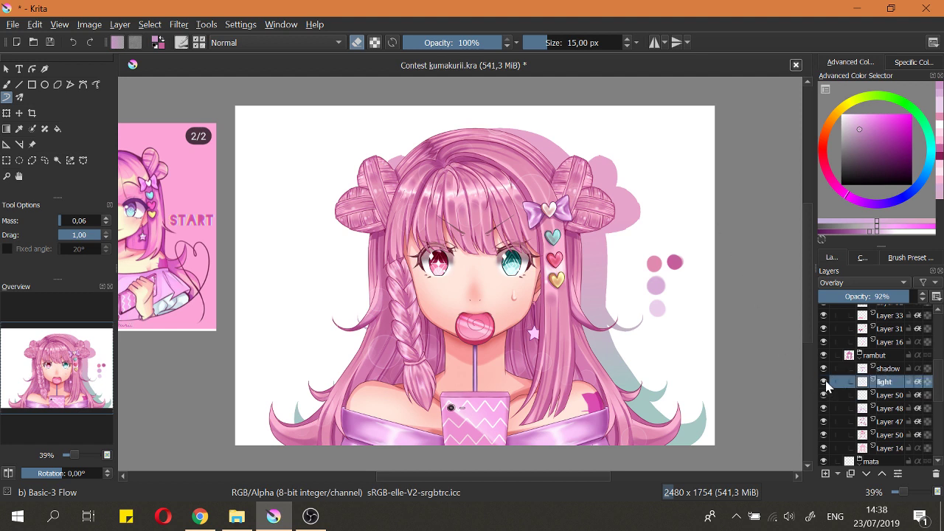
# Step: Compare the light layer and the Layer 50 directly below it on and off, and rename that Layer 50 as bokeh
pyautogui.click(824, 382)
pyautogui.click(824, 382)
pyautogui.click(828, 398)
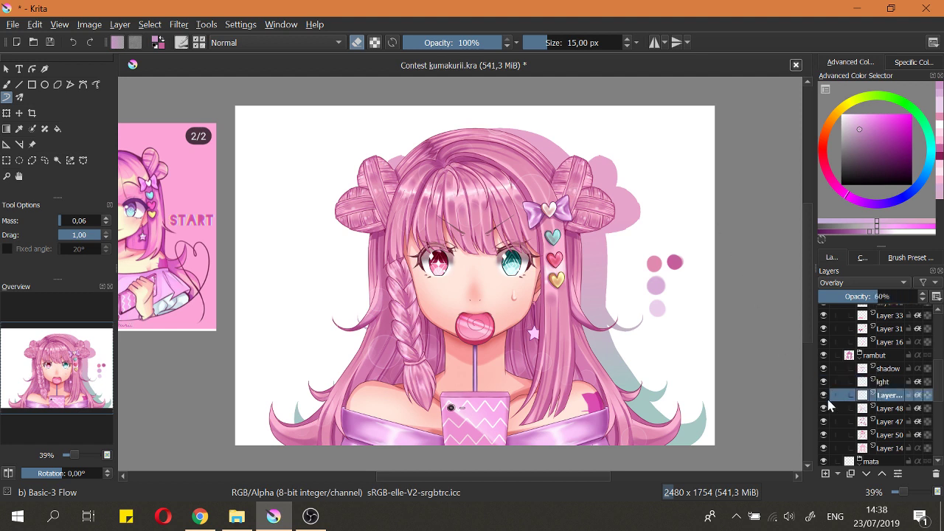
pyautogui.click(825, 397)
pyautogui.click(825, 397)
pyautogui.doubleClick(871, 393)
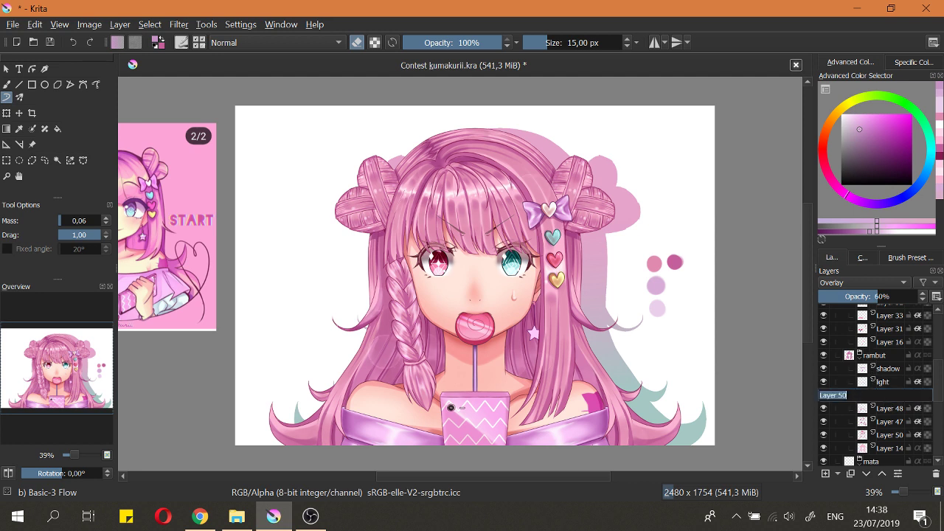
pyautogui.press('BackSpace')
pyautogui.press('Return')
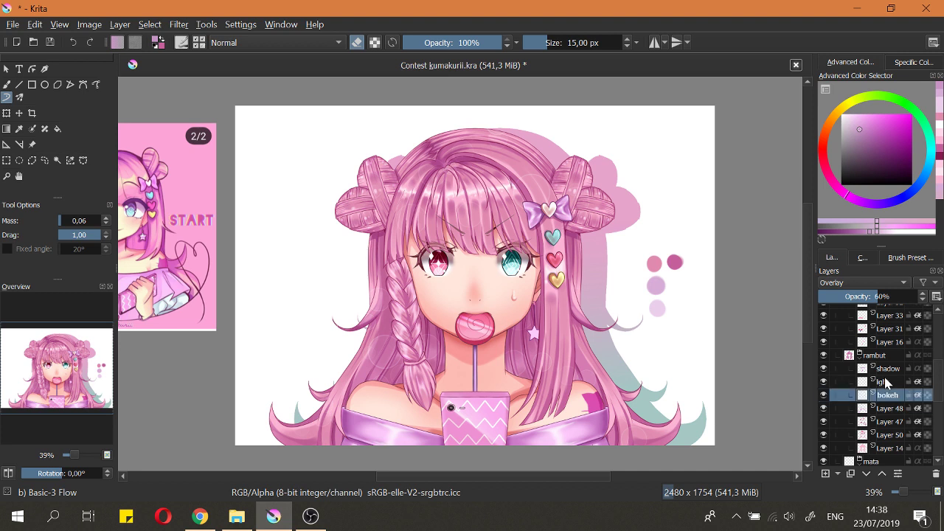
# Step: Toggle the visibility of Layer 48 to identify its content, and rename it shadow hair
pyautogui.click(833, 409)
pyautogui.click(823, 409)
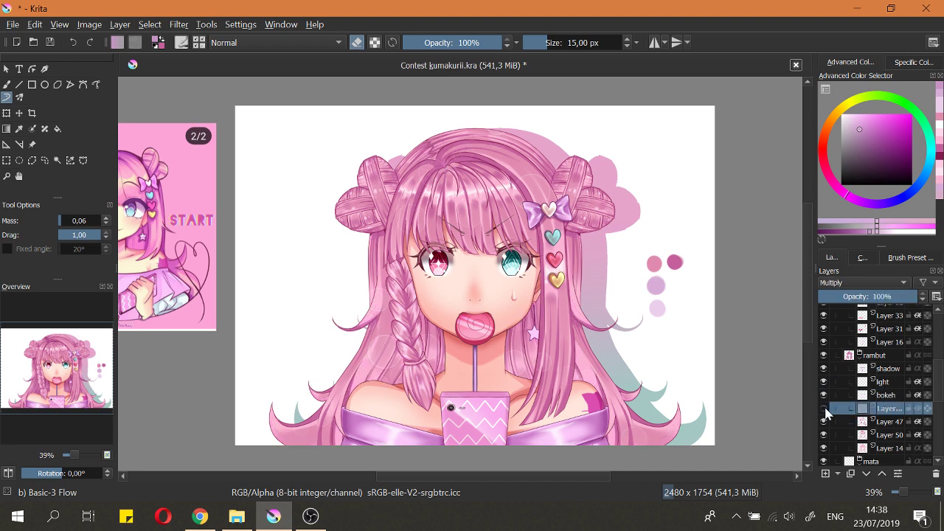
pyautogui.click(825, 410)
pyautogui.click(824, 409)
pyautogui.click(824, 410)
pyautogui.doubleClick(865, 410)
pyautogui.press('BackSpace')
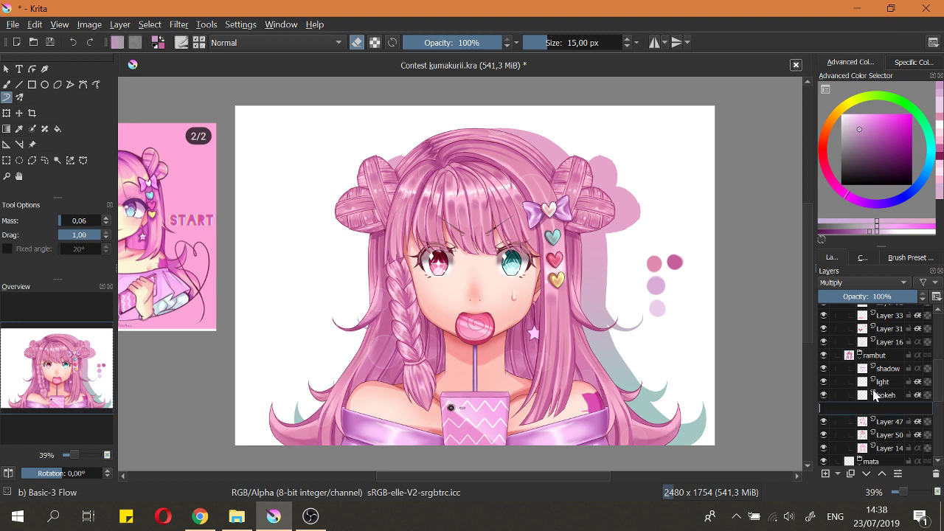
pyautogui.write('shadow hair')
pyautogui.press('Return')
# Step: Save the document with the renamed layers and look over the whole portrait
pyautogui.press('2')
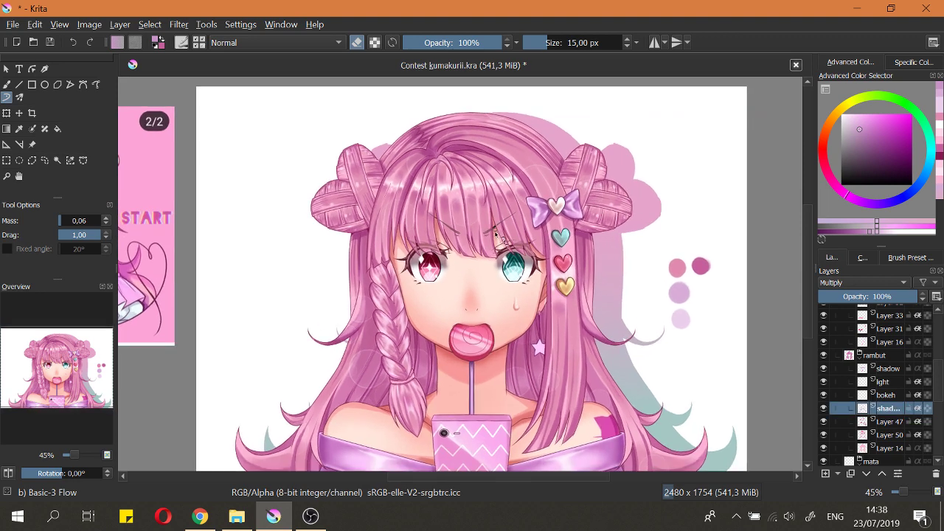
pyautogui.hotkey('ctrl', 's')
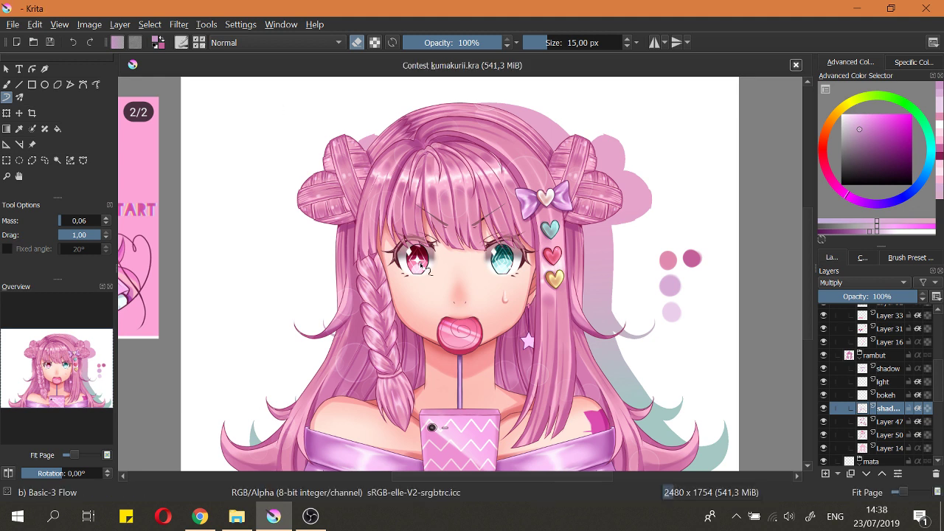
pyautogui.scroll(-2, 575, 279)
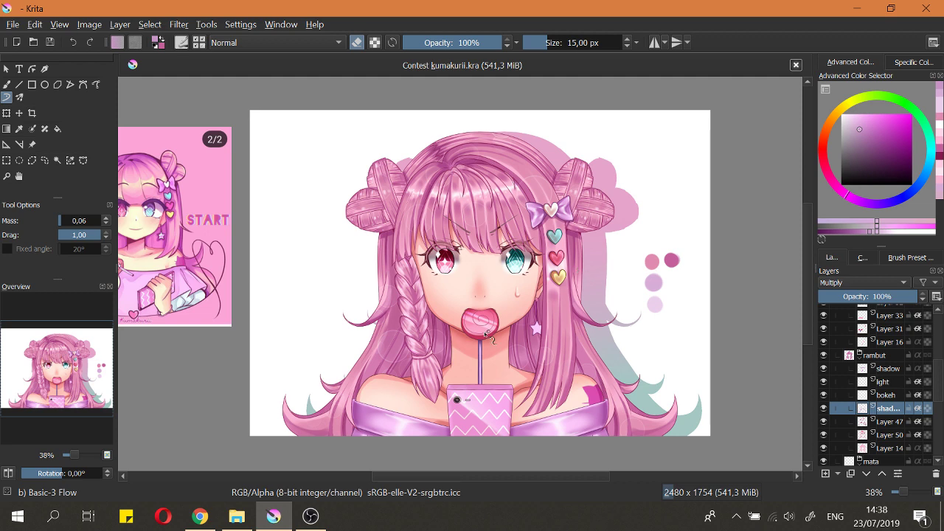
pyautogui.scroll(-1, 475, 270)
pyautogui.scroll(2, 487, 295)
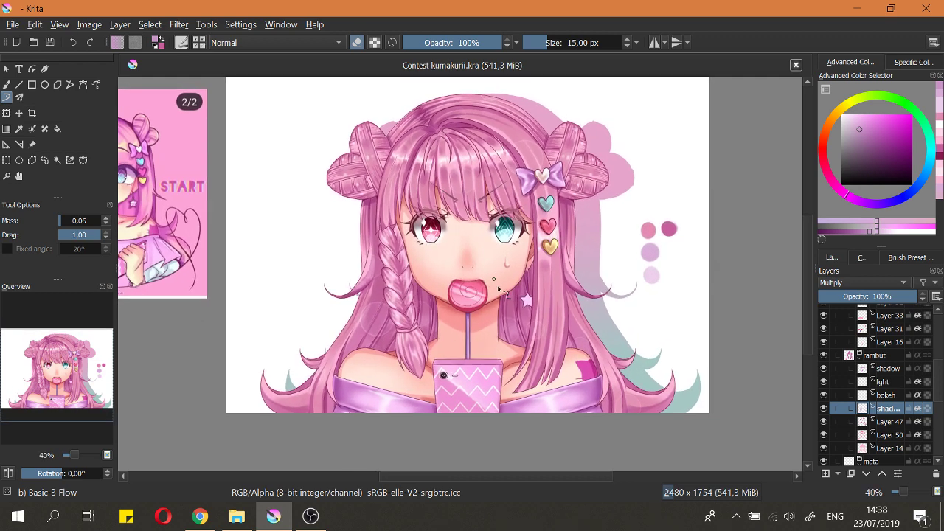
pyautogui.scroll(3, 516, 273)
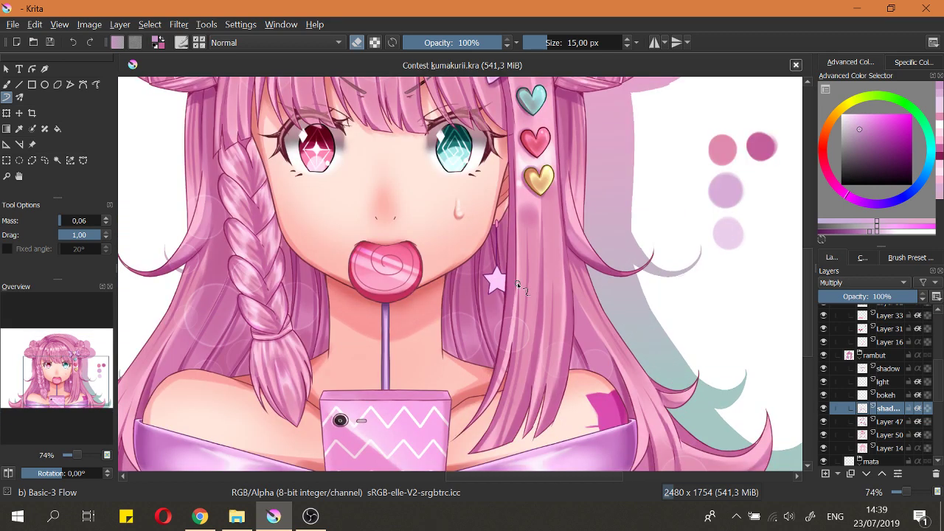
# Step: Look over the whole portrait, the face and the reference picture to find where the hair still needs shadows
pyautogui.press('2')
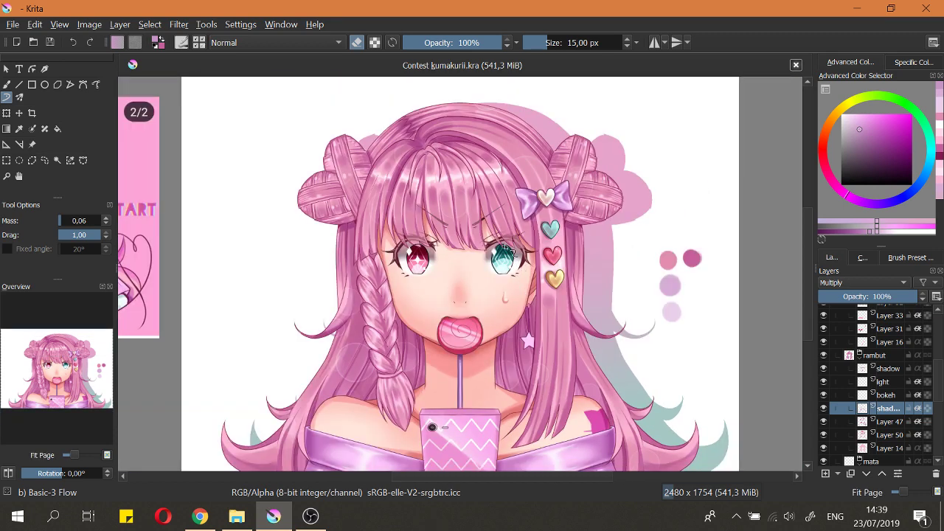
pyautogui.scroll(-1, 523, 254)
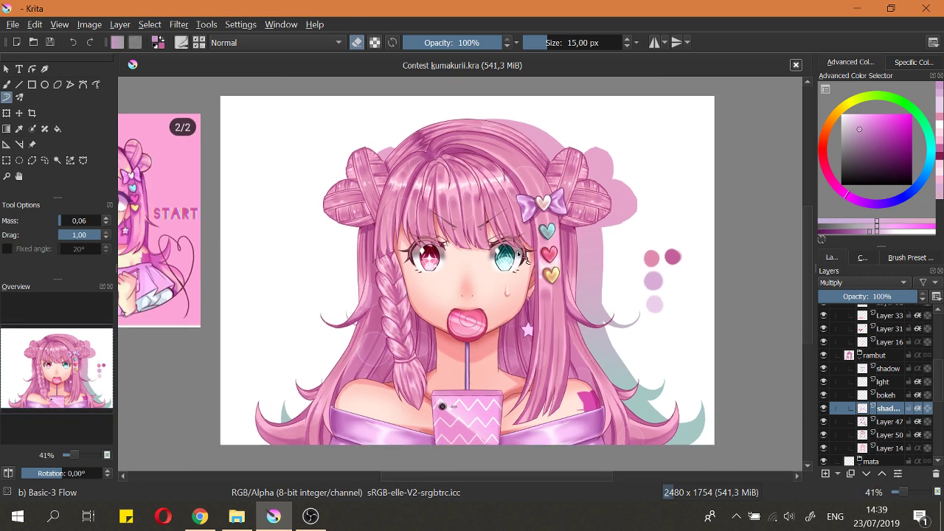
pyautogui.scroll(-1, 527, 259)
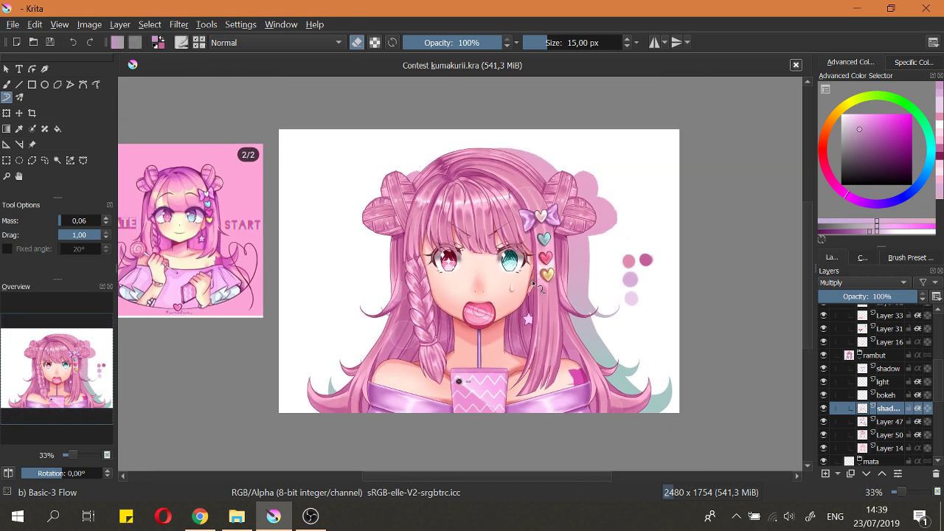
pyautogui.scroll(1, 533, 283)
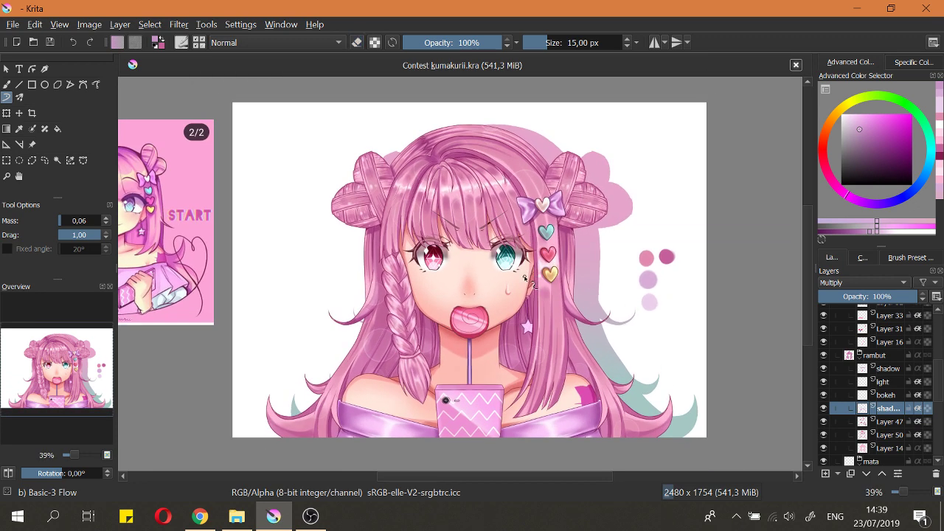
pyautogui.scroll(-1, 528, 280)
pyautogui.scroll(-1, 521, 262)
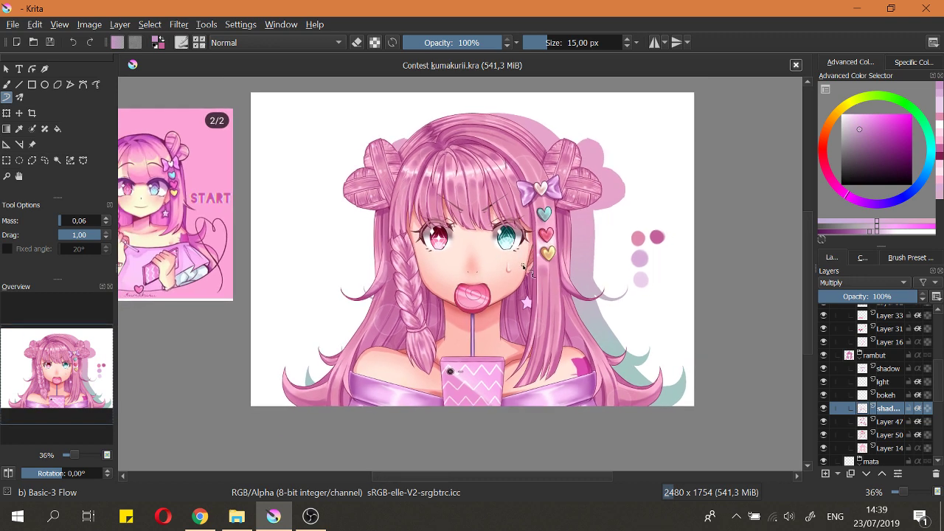
pyautogui.scroll(4, 528, 273)
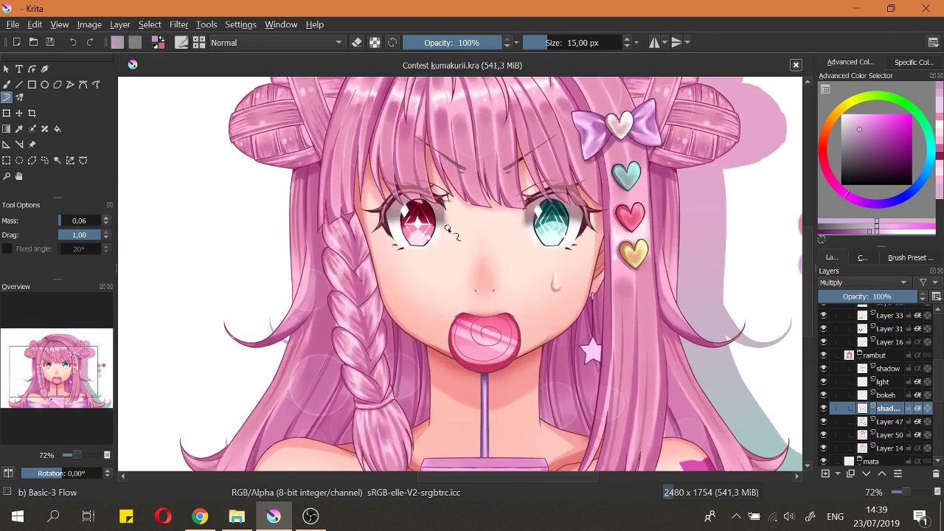
pyautogui.moveTo(422, 284); pyautogui.dragTo(434, 293)
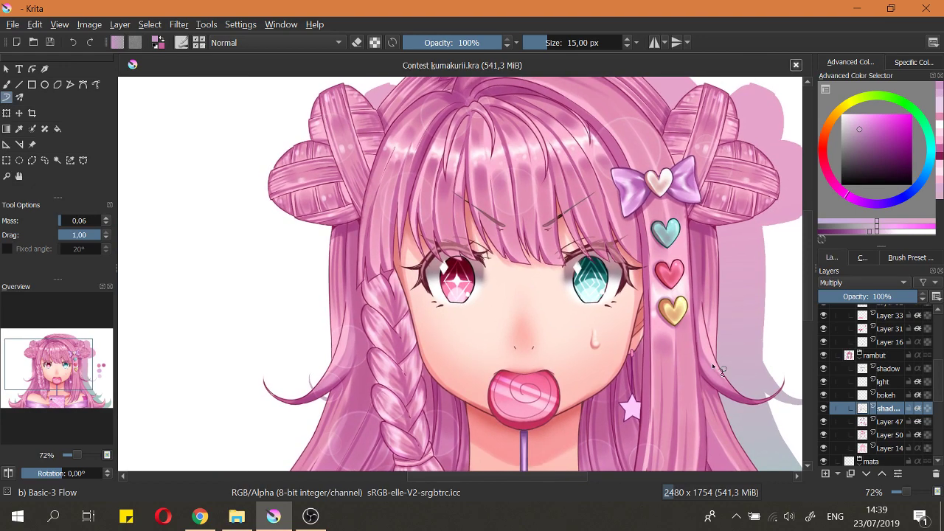
pyautogui.scroll(-4, 719, 368)
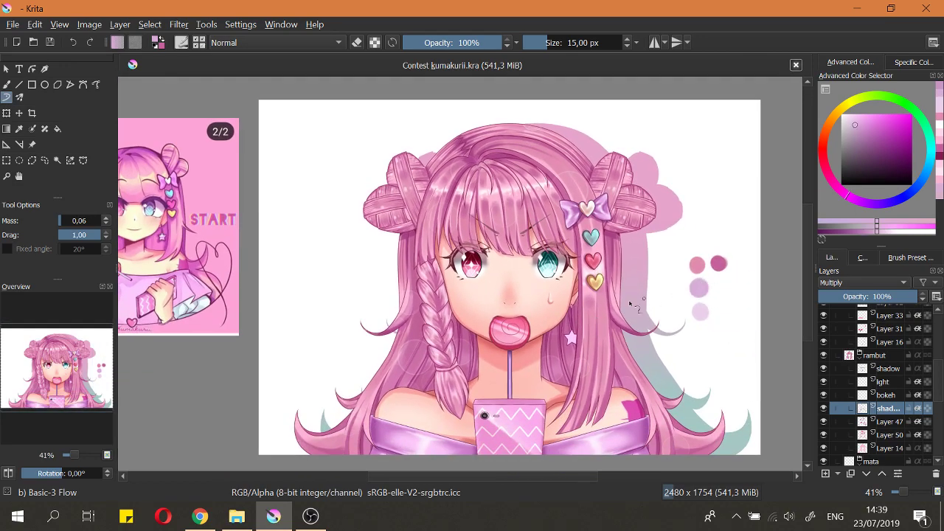
pyautogui.scroll(5, 442, 295)
# Step: On the shadow layer in rambut, paint a shadow along the braid's outer edge with the light purple swatch colour and a 26.70 px brush
pyautogui.moveTo(378, 207); pyautogui.dragTo(378, 260)
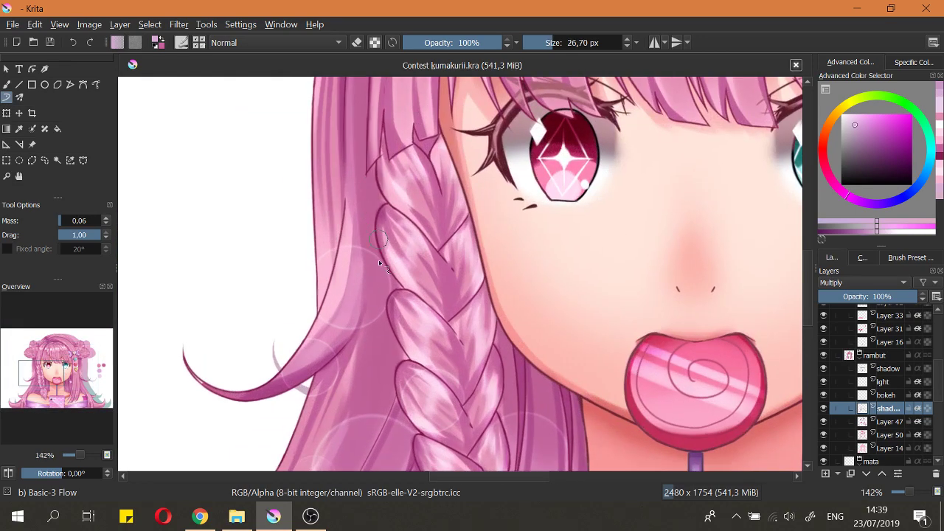
pyautogui.scroll(-3, 373, 191)
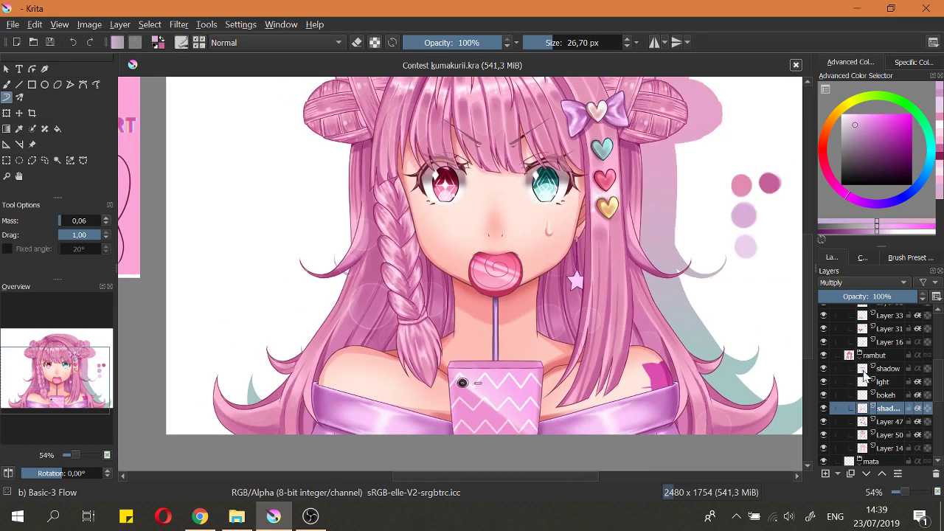
pyautogui.click(863, 370)
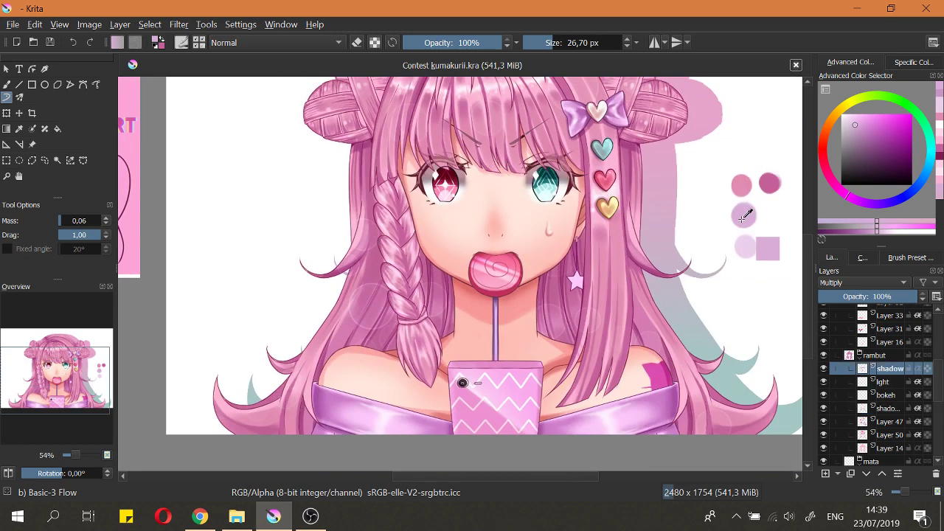
pyautogui.scroll(3, 370, 198)
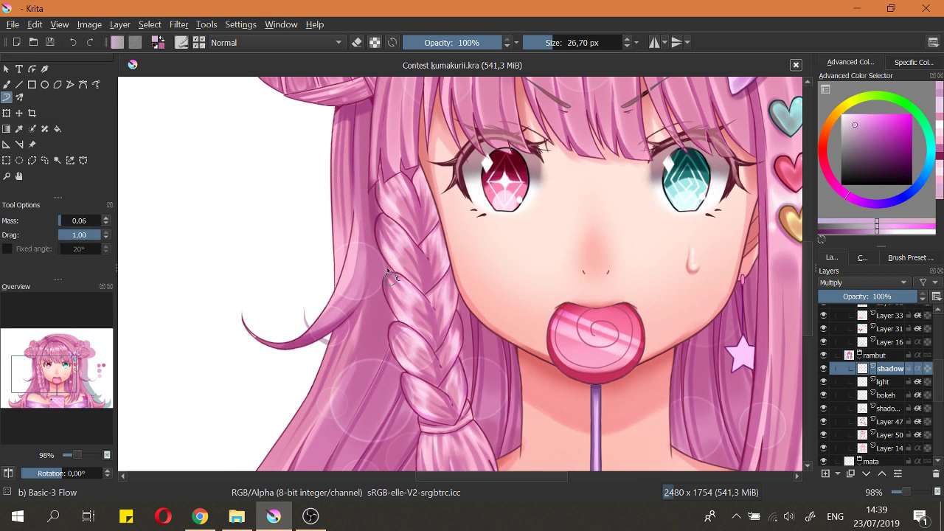
pyautogui.moveTo(382, 240); pyautogui.dragTo(391, 285)
# Step: Paint the shadow along the braid's face-side edge down to the hair tie, redoing the first stroke and erasing its excess
pyautogui.moveTo(464, 297); pyautogui.dragTo(472, 400)
pyautogui.hotkey('ctrl', 'z')
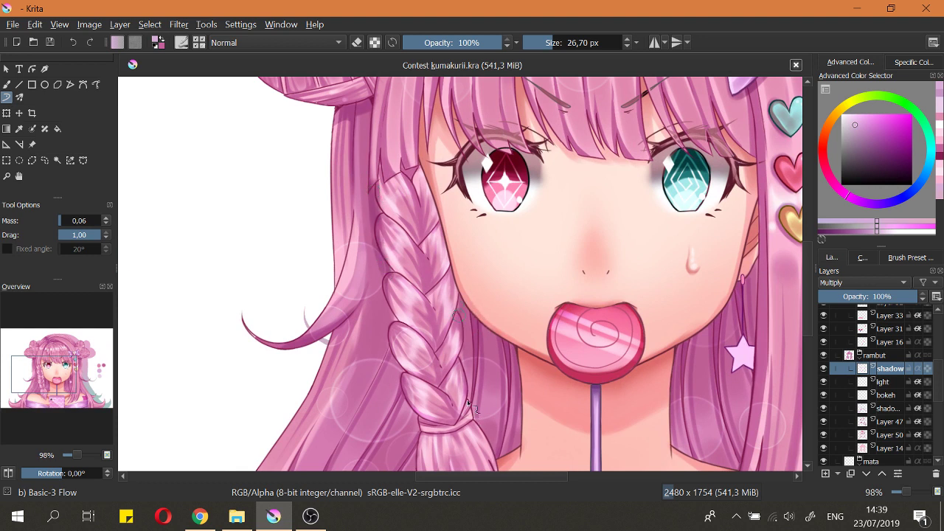
pyautogui.moveTo(460, 313); pyautogui.dragTo(488, 447)
pyautogui.press('e')
pyautogui.moveTo(464, 303); pyautogui.dragTo(468, 336)
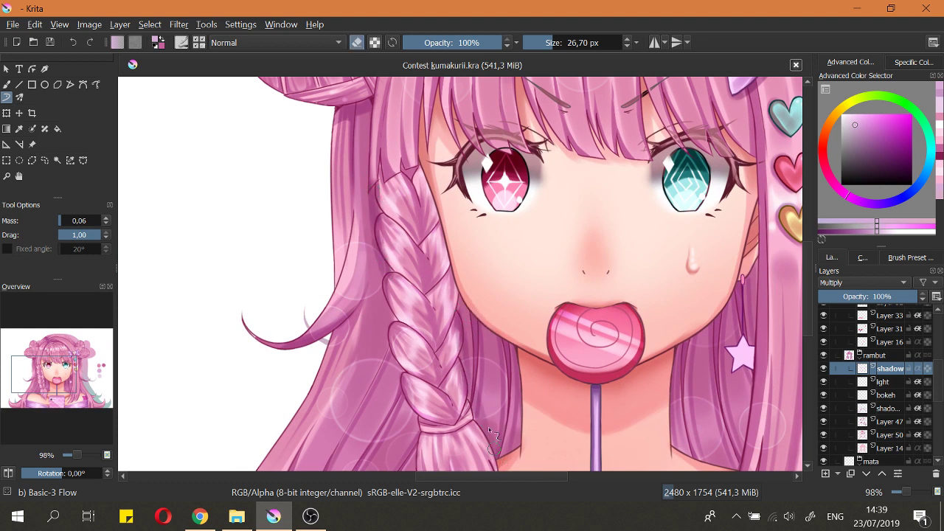
# Step: Extend the shadow down the outer edge of the braid's lower strands to the hair tie and tail
pyautogui.press('e')
pyautogui.moveTo(385, 255)
pyautogui.mouseDown()
pyautogui.moveTo(402, 206)
pyautogui.moveTo(424, 338)
pyautogui.moveTo(456, 406)
pyautogui.mouseUp()
pyautogui.moveTo(433, 366); pyautogui.dragTo(455, 467)
pyautogui.moveTo(440, 411); pyautogui.dragTo(439, 437)
pyautogui.press('e')
pyautogui.press('e')
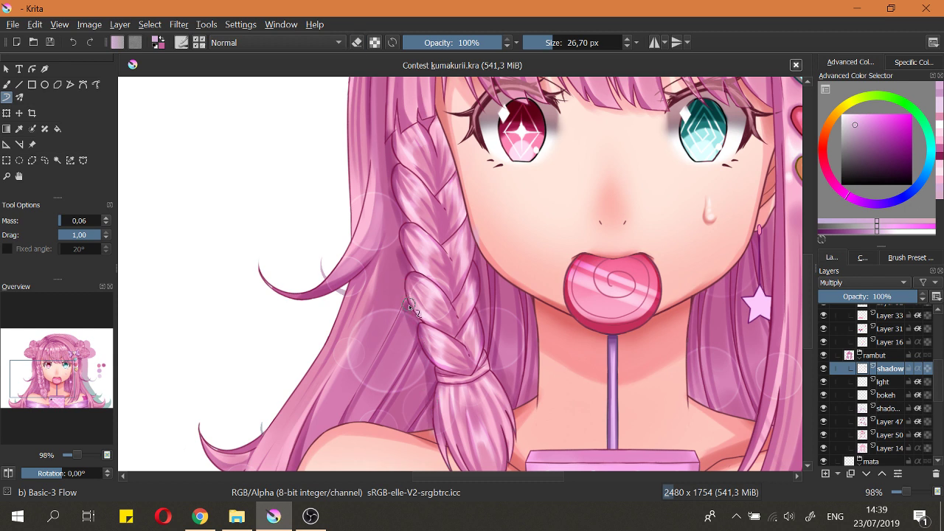
# Step: Erase excess shadow beside the braid's outer edge and touch up the shadow around its middle strands
pyautogui.press('e')
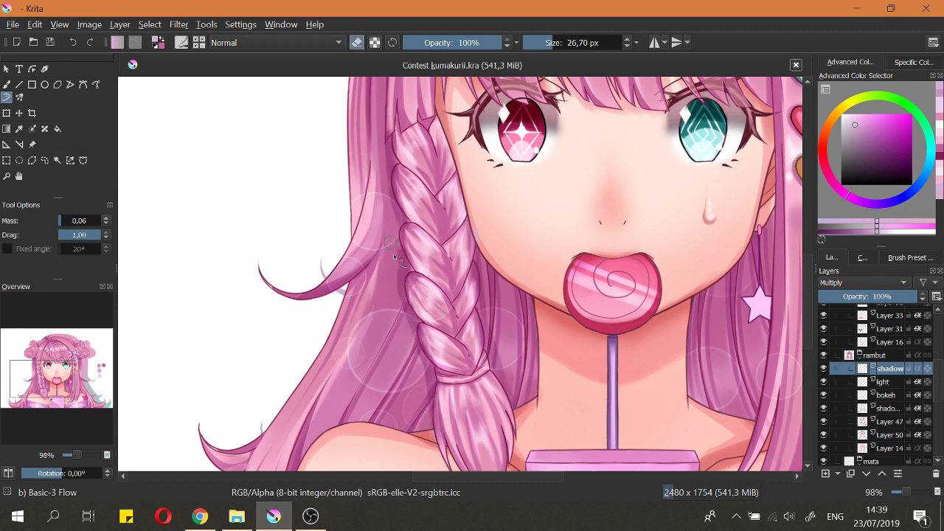
pyautogui.moveTo(394, 302); pyautogui.dragTo(410, 341)
pyautogui.press('e')
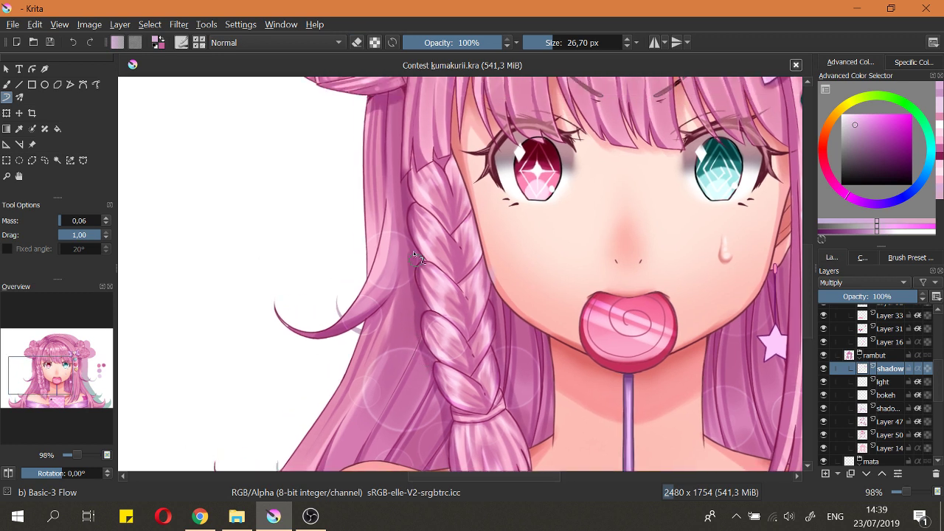
pyautogui.press('e')
pyautogui.press('e')
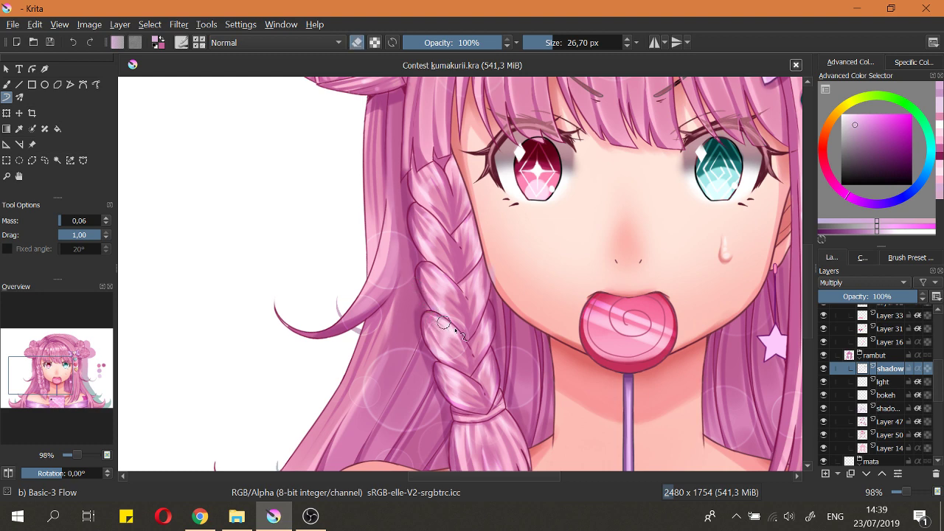
pyautogui.press('e')
# Step: Refine the shadow along the braid's upper outer edge with a 12.26 px brush, erasing the excess where the braid begins
pyautogui.scroll(3, 405, 293)
pyautogui.moveTo(450, 315); pyautogui.dragTo(439, 316)
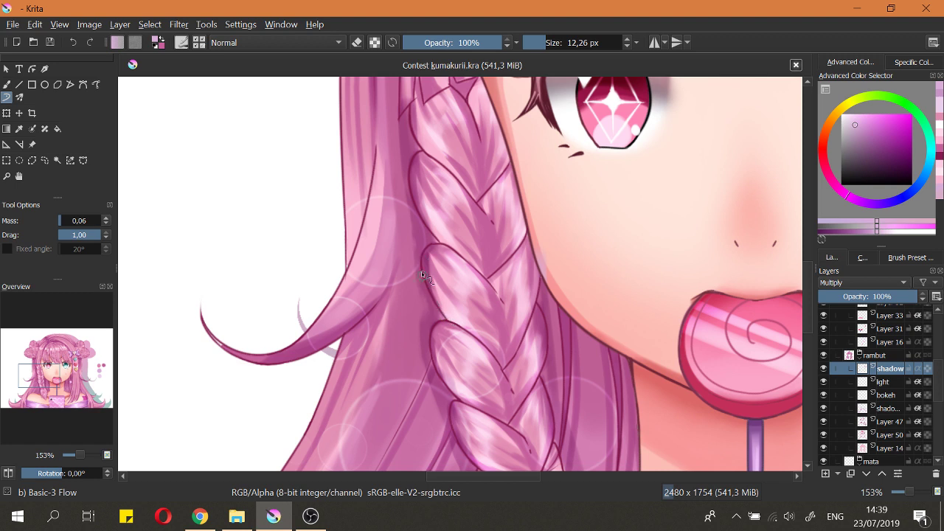
pyautogui.scroll(3, 436, 326)
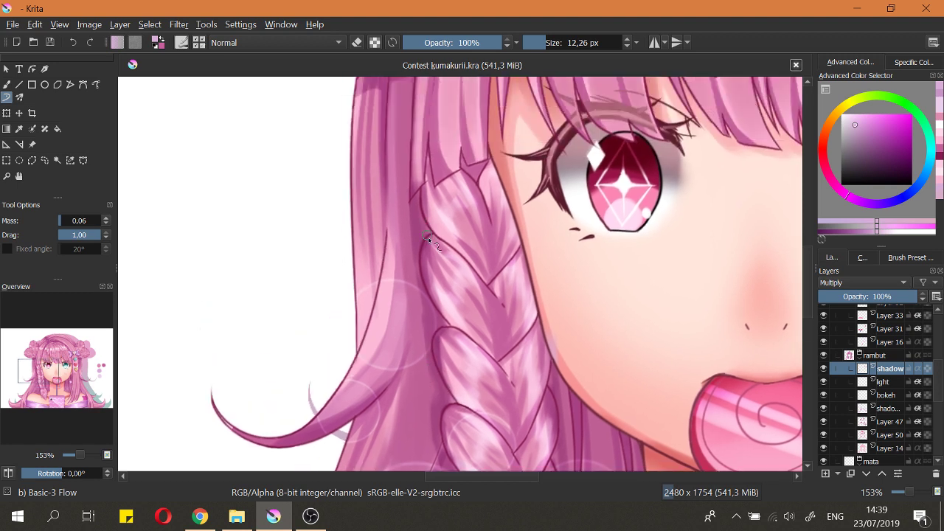
pyautogui.press('e')
pyautogui.moveTo(444, 267)
pyautogui.mouseDown()
pyautogui.moveTo(413, 173)
pyautogui.moveTo(421, 240)
pyautogui.mouseUp()
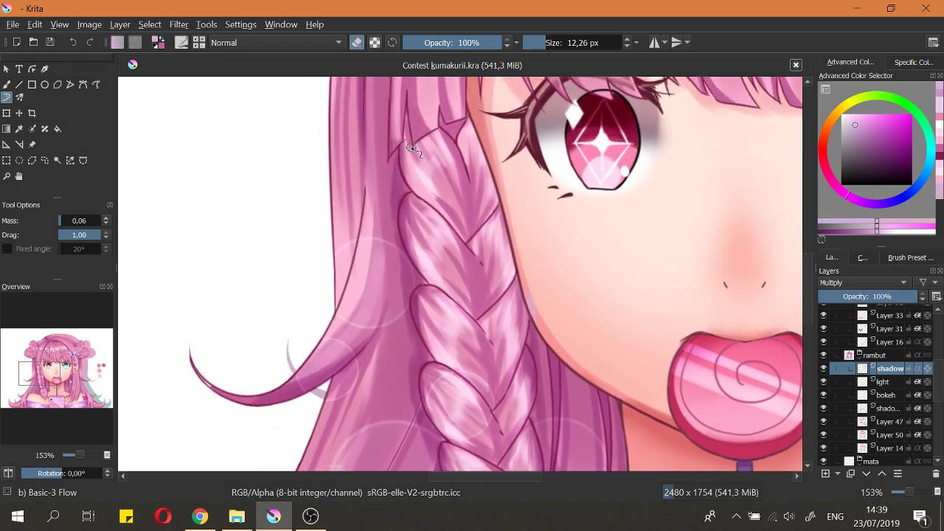
pyautogui.moveTo(410, 145); pyautogui.dragTo(414, 177)
# Step: Erase the shadow spilling onto the braid's face-side strands with a 22.34 px eraser
pyautogui.moveTo(508, 301)
pyautogui.mouseDown()
pyautogui.moveTo(493, 246)
pyautogui.moveTo(525, 263)
pyautogui.mouseUp()
pyautogui.moveTo(497, 235); pyautogui.dragTo(497, 224)
pyautogui.scroll(-2, 497, 224)
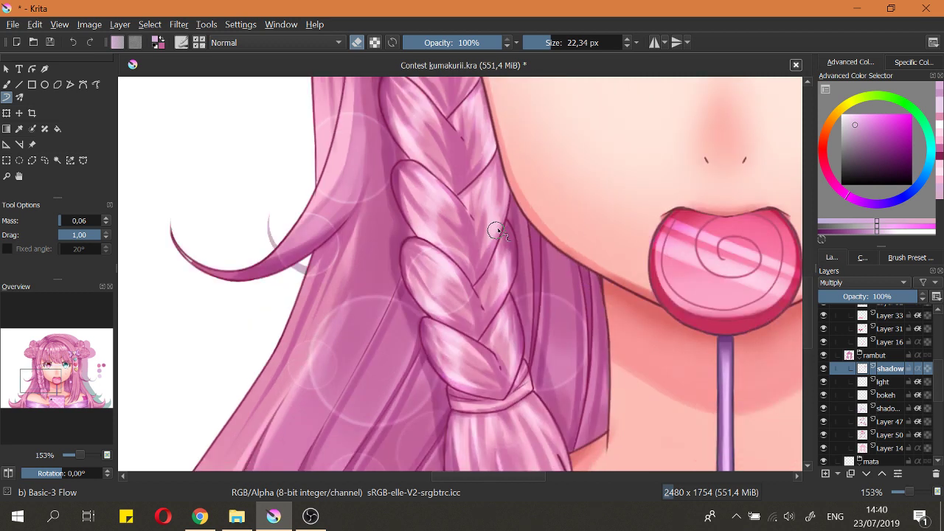
pyautogui.moveTo(512, 301); pyautogui.dragTo(522, 361)
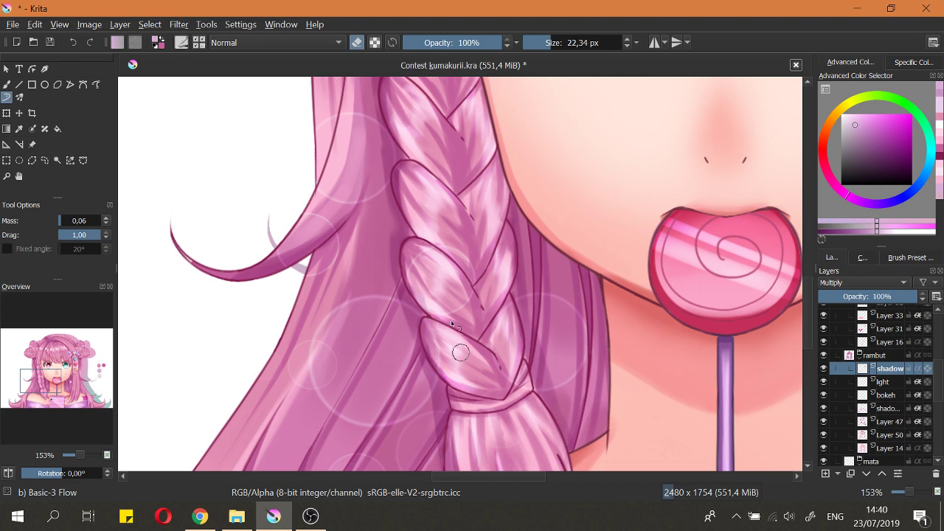
pyautogui.press('e')
pyautogui.scroll(-4, 402, 214)
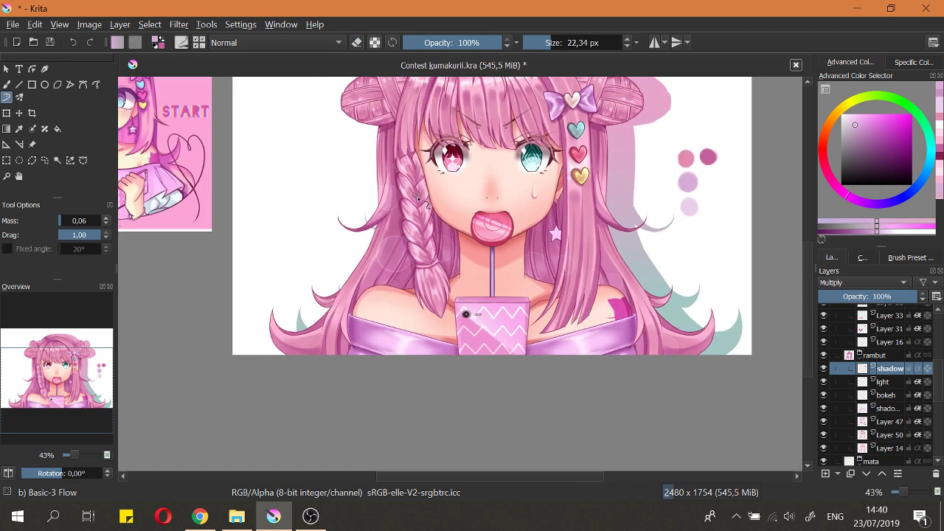
# Step: Deepen the shadow along the braid's outer edge from the upper to the lower strands with a smaller brush
pyautogui.scroll(4, 397, 220)
pyautogui.press('[')
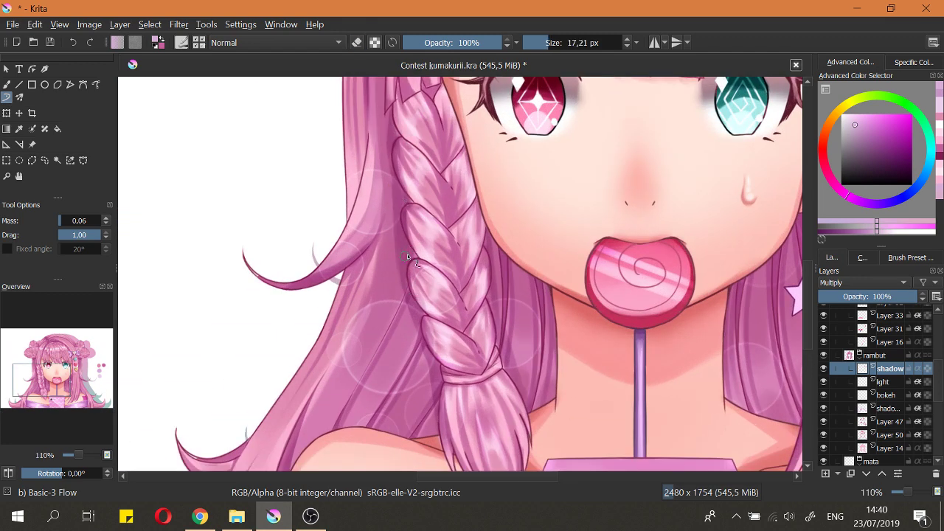
pyautogui.moveTo(405, 256); pyautogui.dragTo(415, 337)
pyautogui.moveTo(399, 189); pyautogui.dragTo(414, 299)
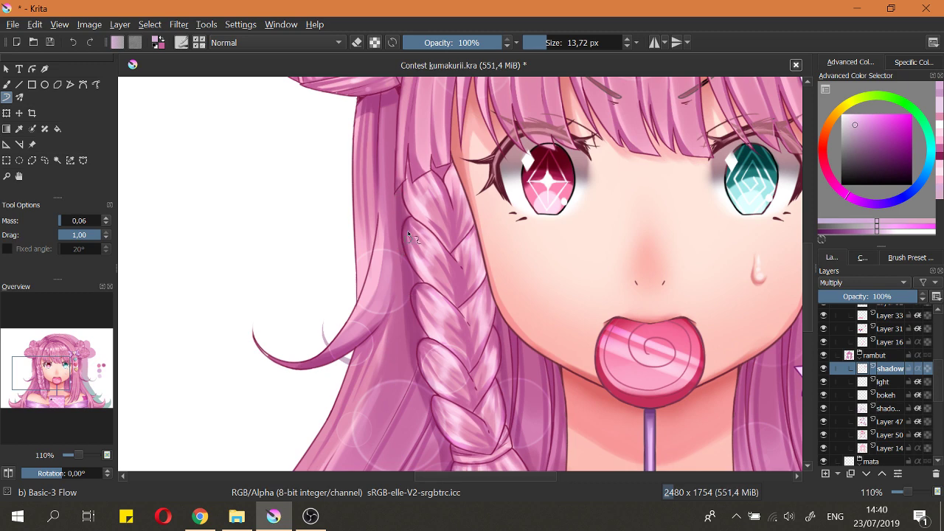
pyautogui.scroll(-5, 410, 213)
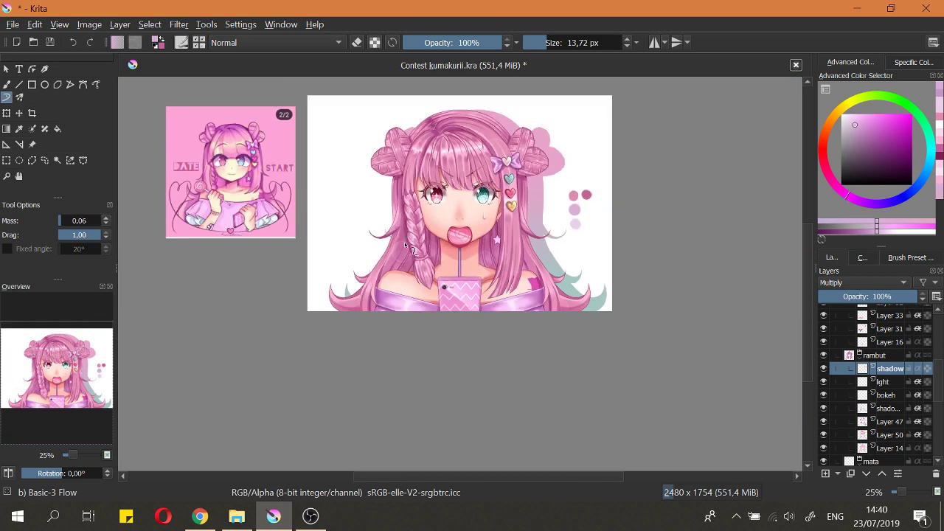
# Step: Paint the shadow beside the braid's tail with a 13.72 px brush, and turn on Inherit Alpha for the shadow layer
pyautogui.scroll(4, 407, 246)
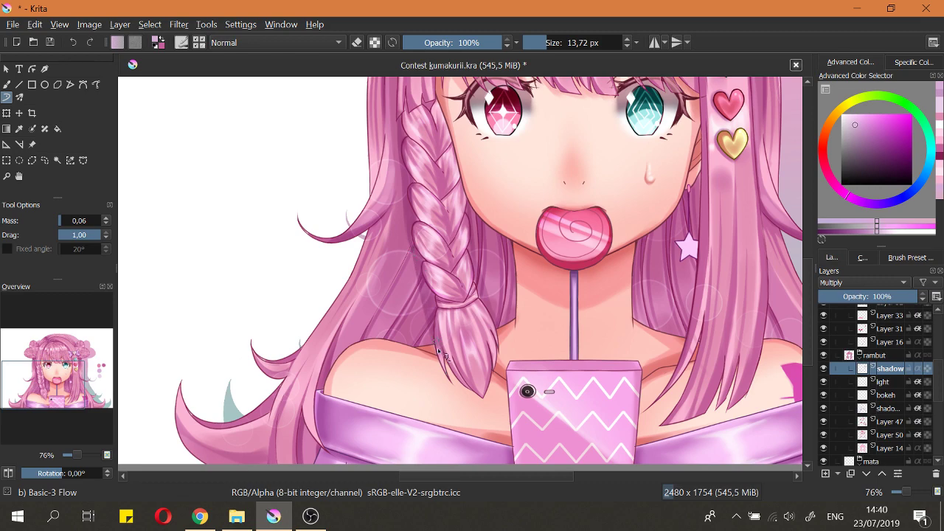
pyautogui.scroll(-4, 437, 353)
pyautogui.scroll(4, 437, 341)
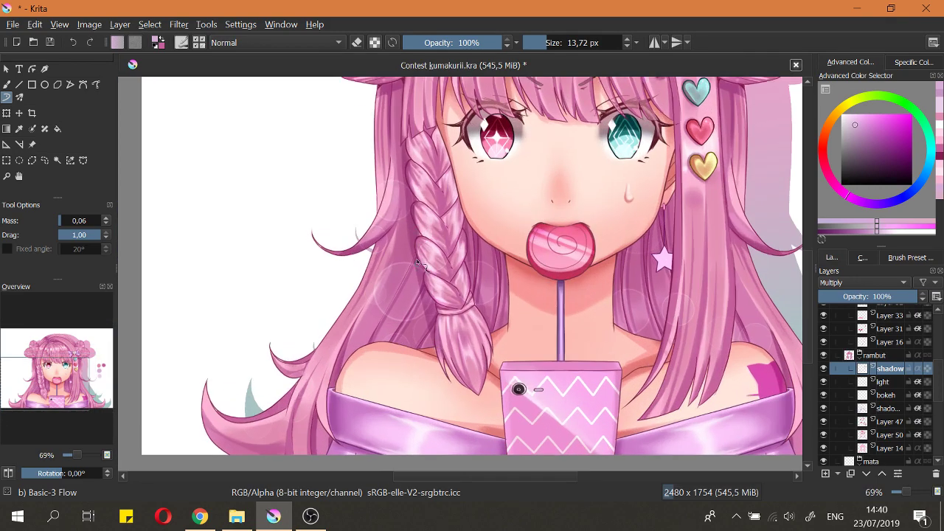
pyautogui.scroll(-3, 420, 264)
pyautogui.scroll(4, 439, 304)
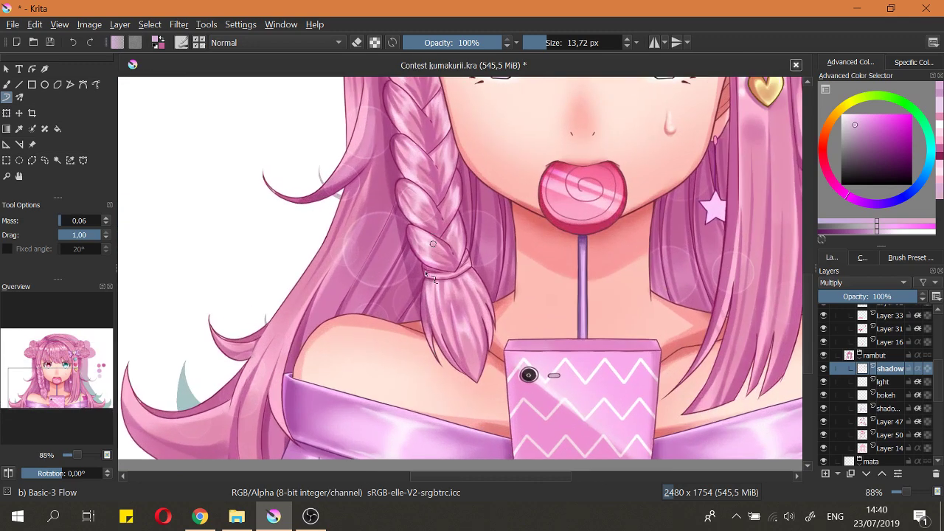
pyautogui.scroll(3, 417, 322)
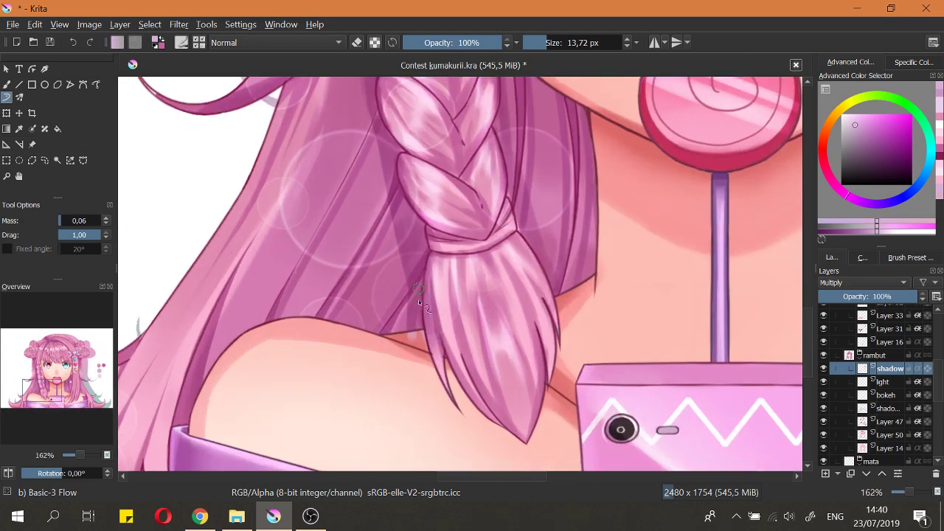
pyautogui.press('e')
pyautogui.press('e')
pyautogui.scroll(-4, 446, 294)
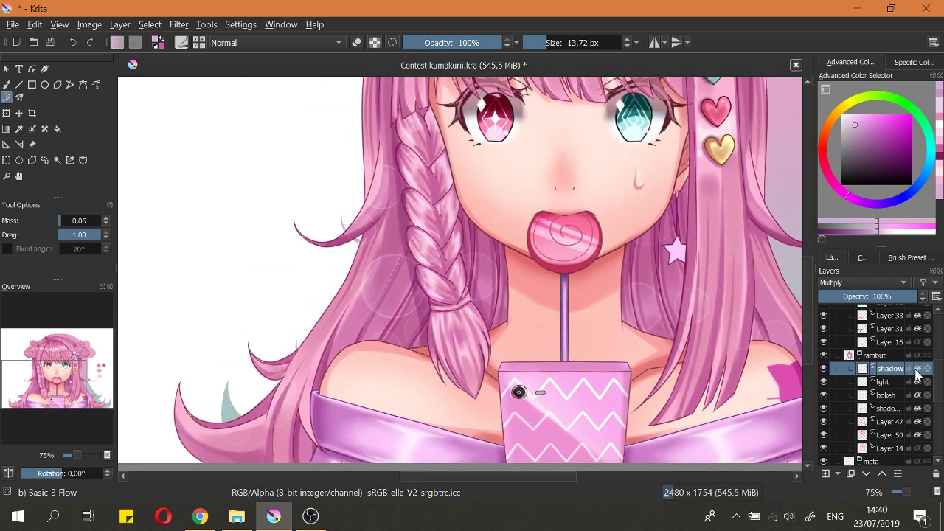
# Step: Clean up the braid's shadow by erasing the excess along its lower strands, and check the whole portrait
pyautogui.scroll(-2, 422, 170)
pyautogui.scroll(3, 439, 225)
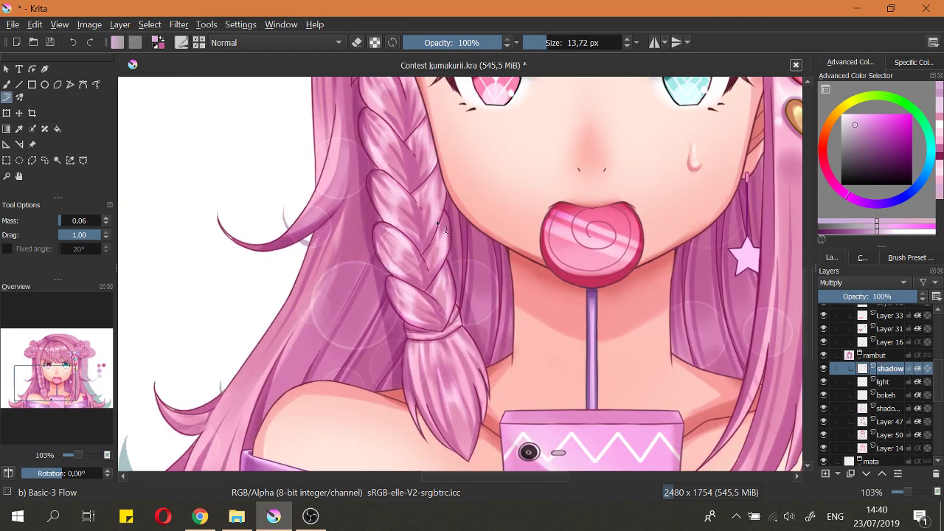
pyautogui.press('e')
pyautogui.moveTo(399, 260); pyautogui.dragTo(437, 333)
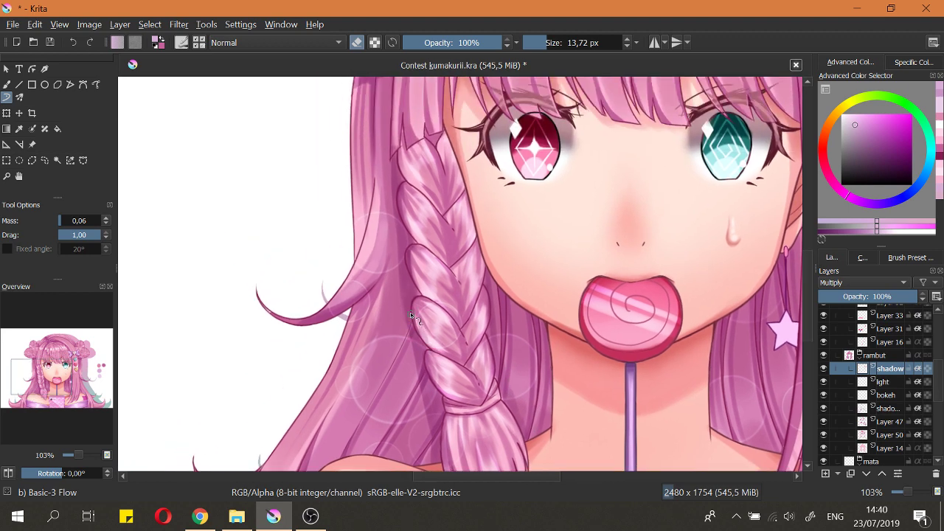
pyautogui.press('e')
pyautogui.scroll(-5, 422, 303)
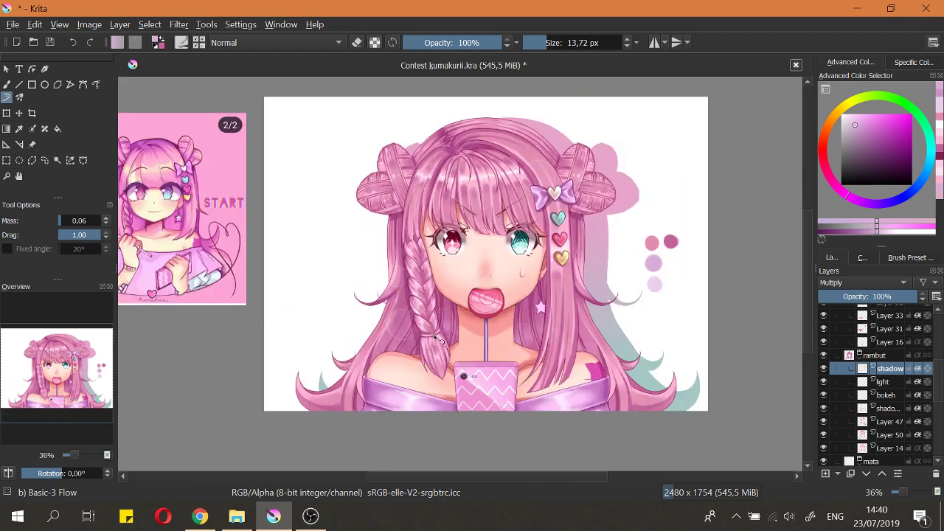
# Step: Undo the last stroke and refine the shadow at the braid's outer edge, reducing the brush from 22.62 to 13.93 px
pyautogui.scroll(5, 408, 315)
pyautogui.press('e')
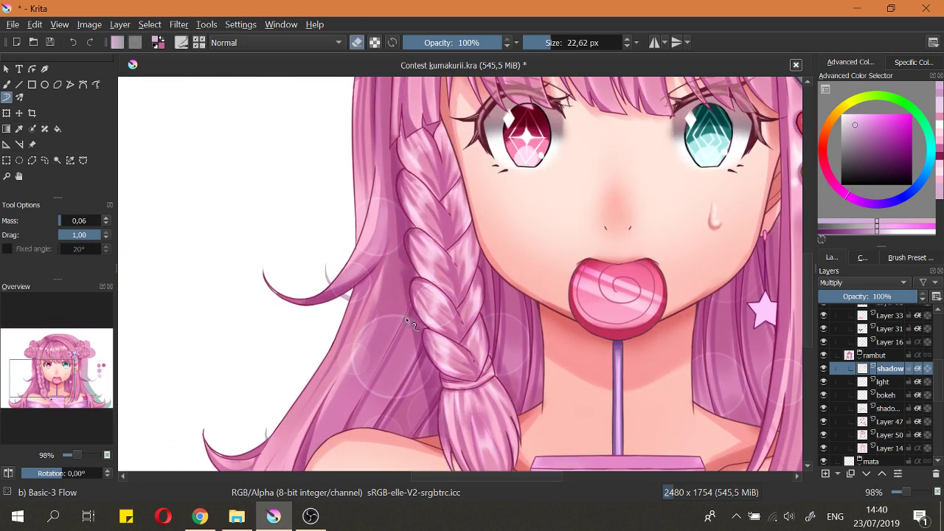
pyautogui.hotkey('ctrl', 'z')
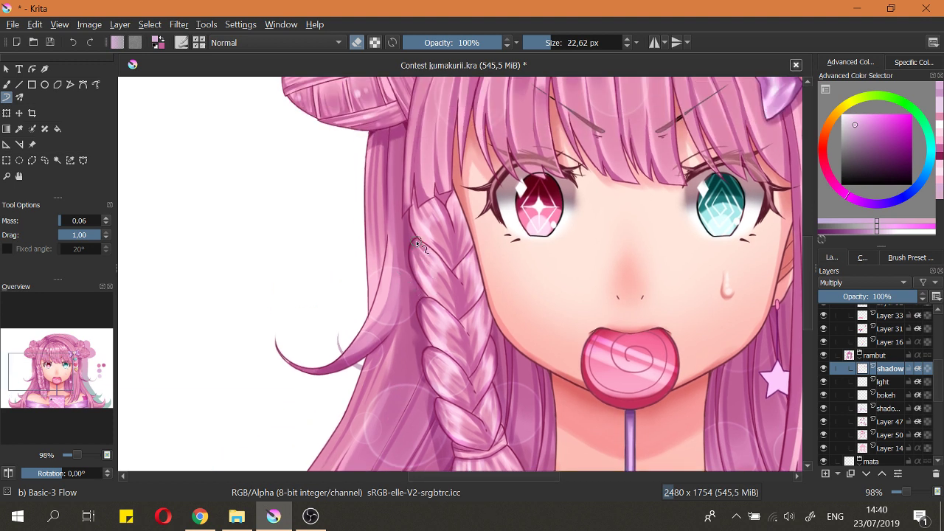
pyautogui.press('e')
pyautogui.press('[')
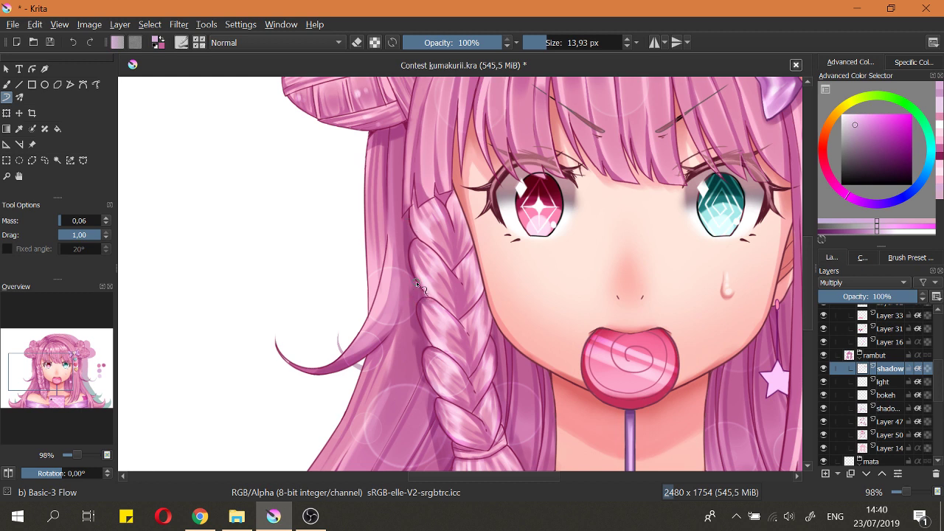
pyautogui.press('e')
pyautogui.moveTo(398, 297); pyautogui.dragTo(393, 255)
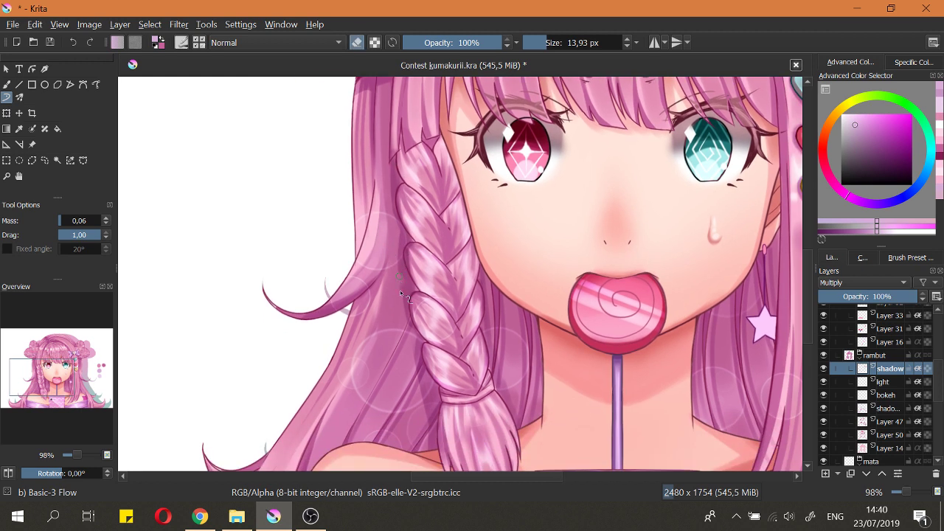
# Step: Alternate painting and erasing at 13.93 px to tidy the shadow beside the braid's middle and lower strands
pyautogui.press('e')
pyautogui.press('e')
pyautogui.press('e')
pyautogui.press('e')
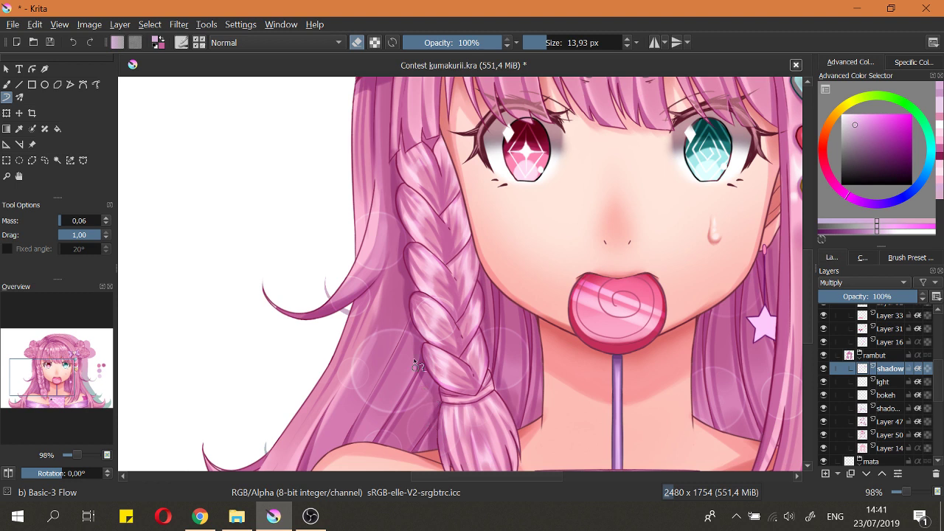
pyautogui.press('e')
pyautogui.press('e')
pyautogui.press('e')
pyautogui.press('e')
pyautogui.scroll(-3, 377, 340)
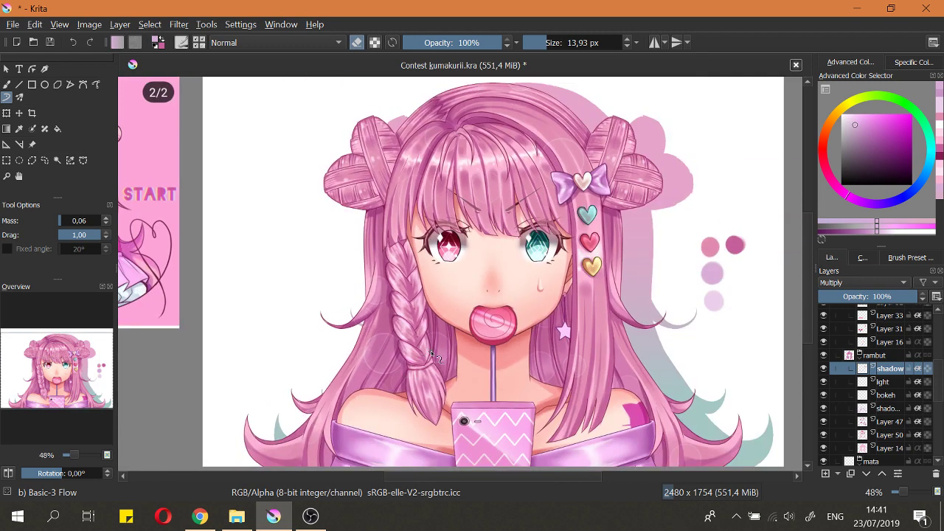
# Step: Paint a shadow along the inner edge of the long front lock beside the star earring with a 24.81 px brush
pyautogui.press('2')
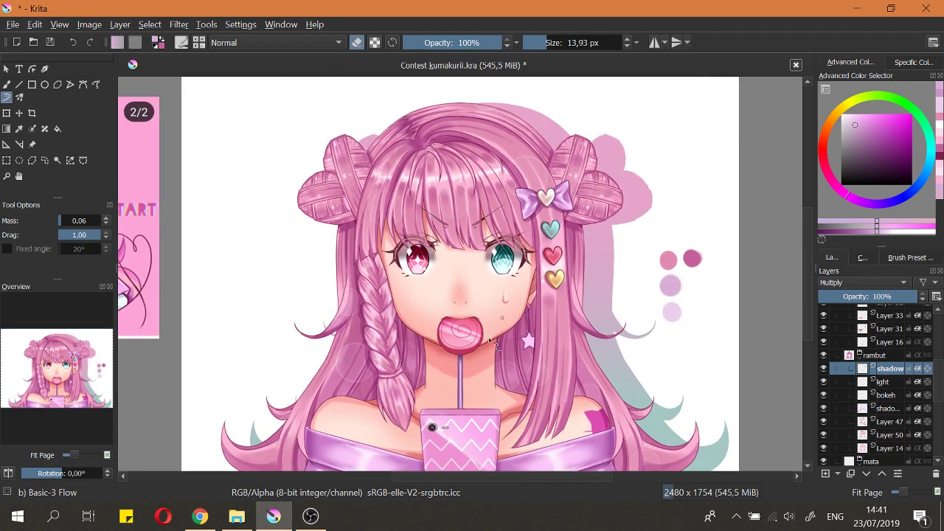
pyautogui.scroll(2, 490, 340)
pyautogui.keyDown('shift'); pyautogui.moveTo(547, 297); pyautogui.dragTo(544, 438); pyautogui.keyUp('shift')
pyautogui.press('e')
pyautogui.hotkey('ctrl', 'z')
pyautogui.moveTo(555, 267); pyautogui.dragTo(537, 441)
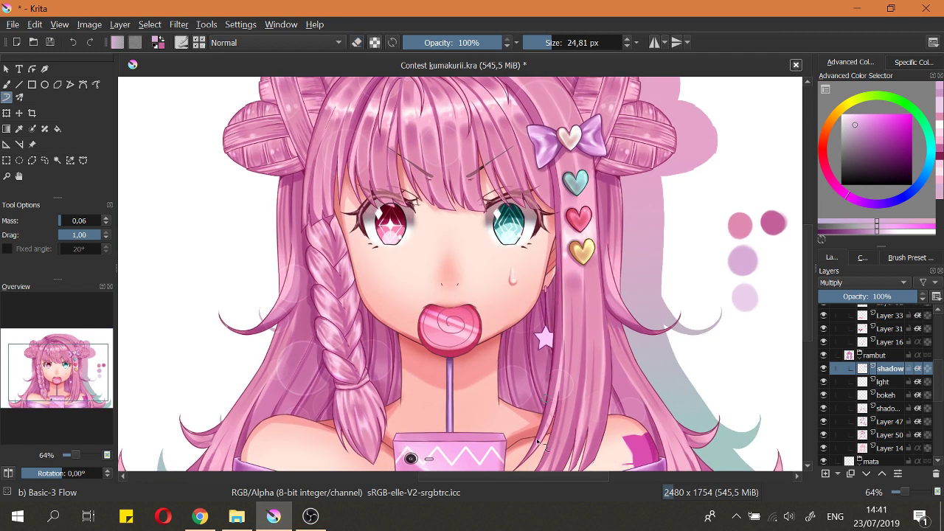
# Step: Extend the shadow down the front lock, erase the excess along its edge, and save the document
pyautogui.moveTo(552, 284); pyautogui.dragTo(541, 412)
pyautogui.press('e')
pyautogui.moveTo(564, 264); pyautogui.dragTo(560, 317)
pyautogui.moveTo(559, 267); pyautogui.dragTo(549, 427)
pyautogui.moveTo(559, 328)
pyautogui.mouseDown()
pyautogui.moveTo(558, 377)
pyautogui.moveTo(550, 324)
pyautogui.moveTo(541, 332)
pyautogui.mouseUp()
pyautogui.press('-')
pyautogui.hotkey('ctrl', 's')
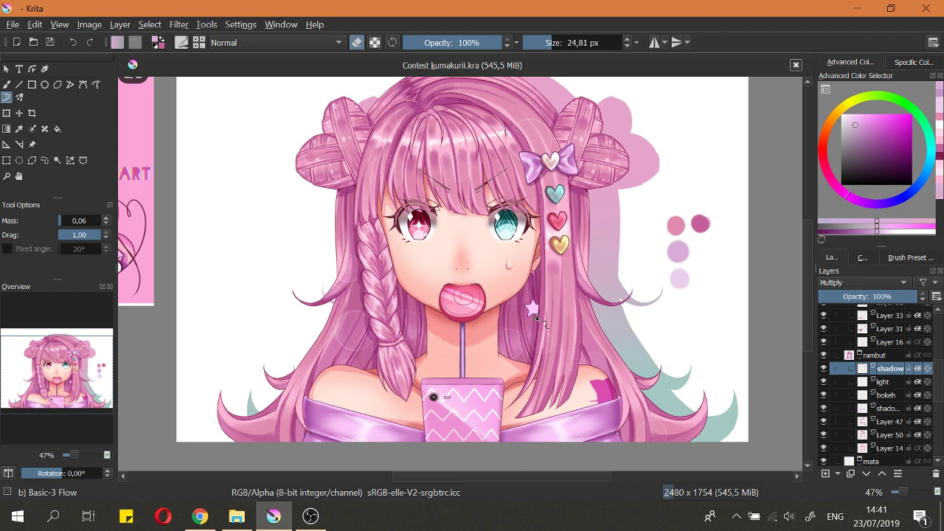
# Step: With horizontal mirroring on, paint and trim shadows where the outer strands curl outward, using 19.12 and 13.80 px brushes, and save
pyautogui.scroll(5, 570, 295)
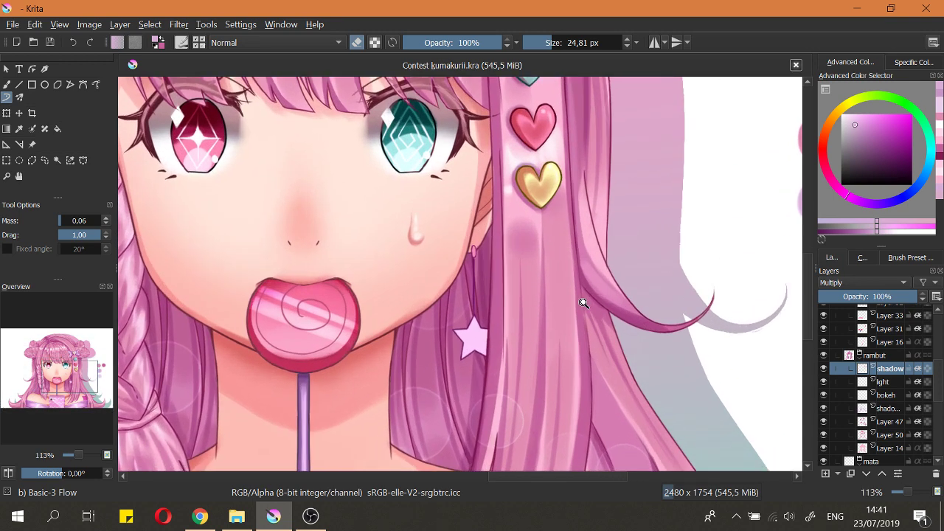
pyautogui.click(659, 42)
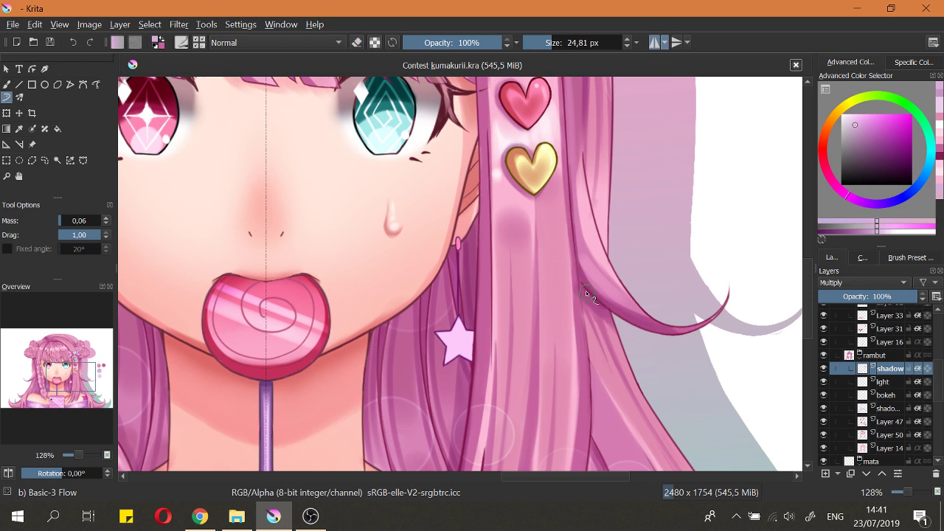
pyautogui.press('e')
pyautogui.moveTo(584, 282); pyautogui.dragTo(582, 285)
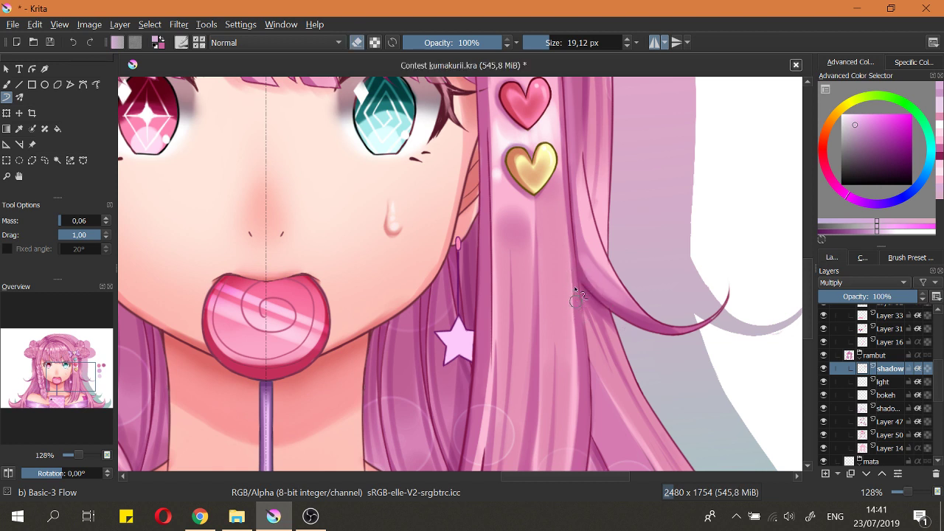
pyautogui.press('e')
pyautogui.moveTo(586, 293); pyautogui.dragTo(624, 326)
pyautogui.press('e')
pyautogui.press('e')
pyautogui.moveTo(587, 274); pyautogui.dragTo(603, 307)
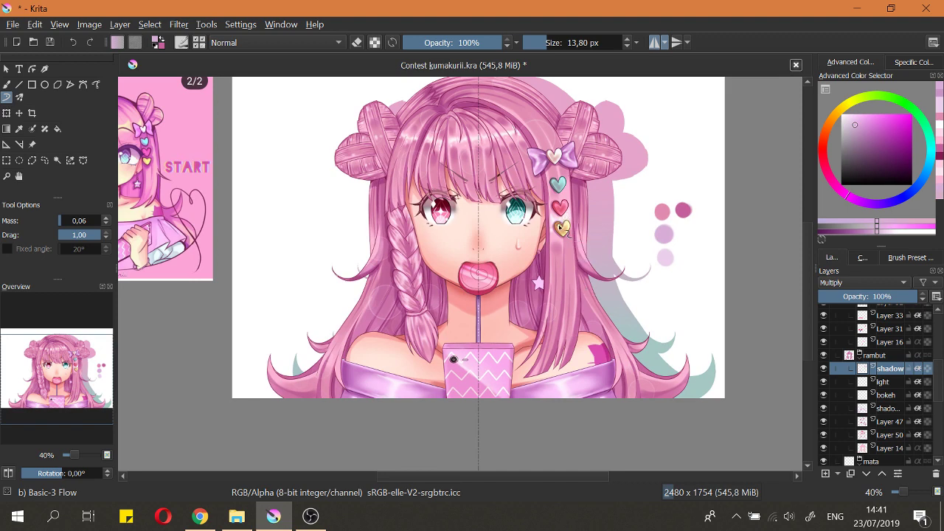
pyautogui.hotkey('ctrl', 's')
# Step: Examine the braid's shading up close and compare it with the whole portrait
pyautogui.scroll(4, 609, 221)
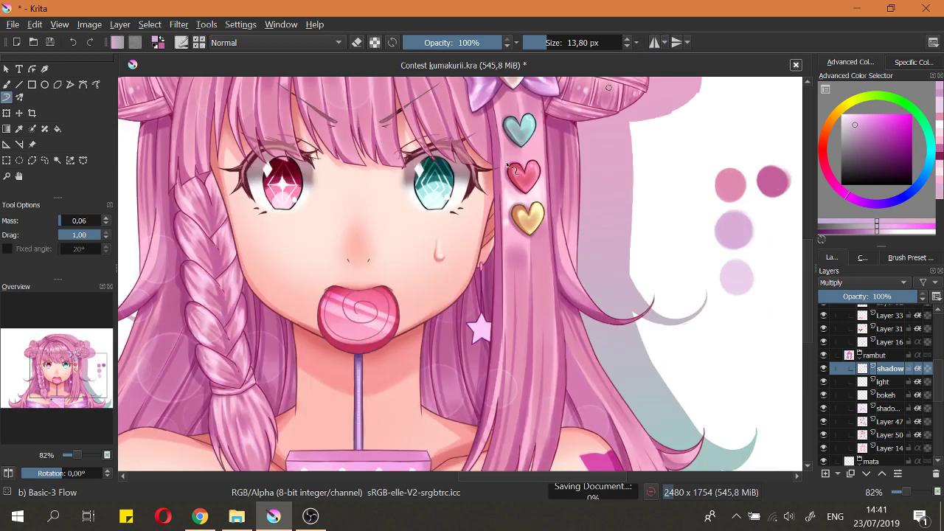
pyautogui.scroll(3, 317, 258)
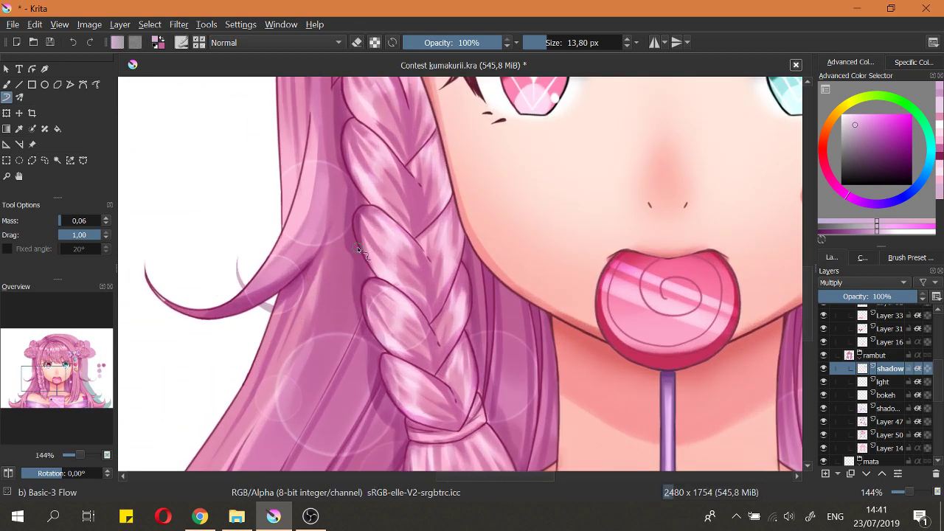
pyautogui.scroll(-5, 359, 251)
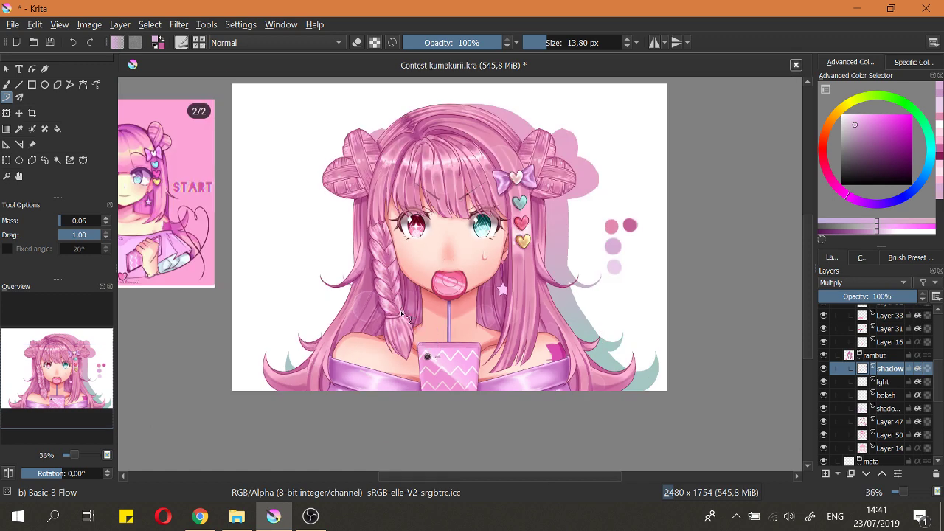
pyautogui.scroll(3, 458, 271)
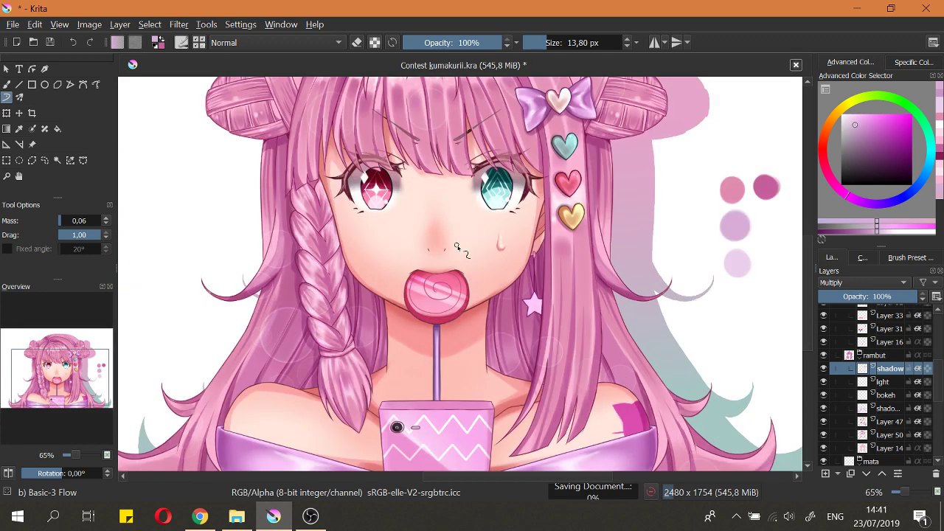
pyautogui.scroll(-1, 461, 249)
pyautogui.moveTo(459, 258); pyautogui.dragTo(462, 283)
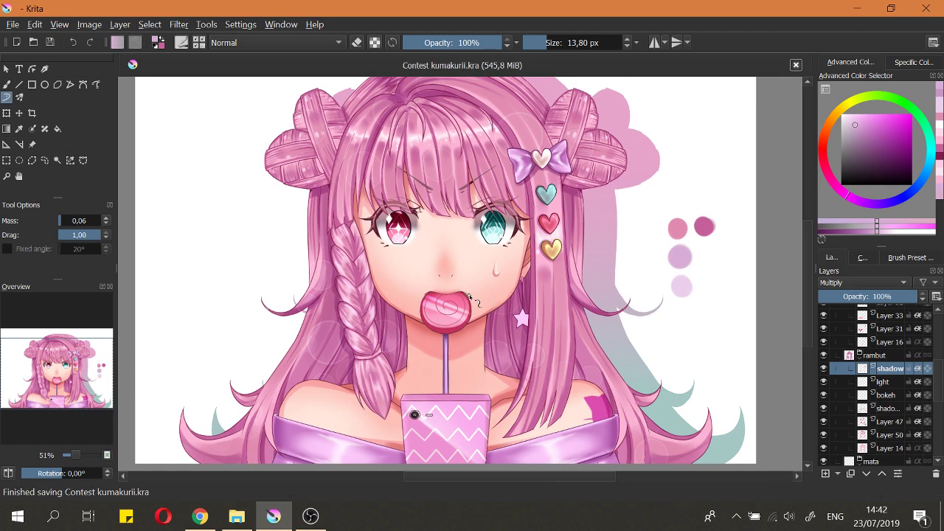
pyautogui.scroll(-1, 470, 298)
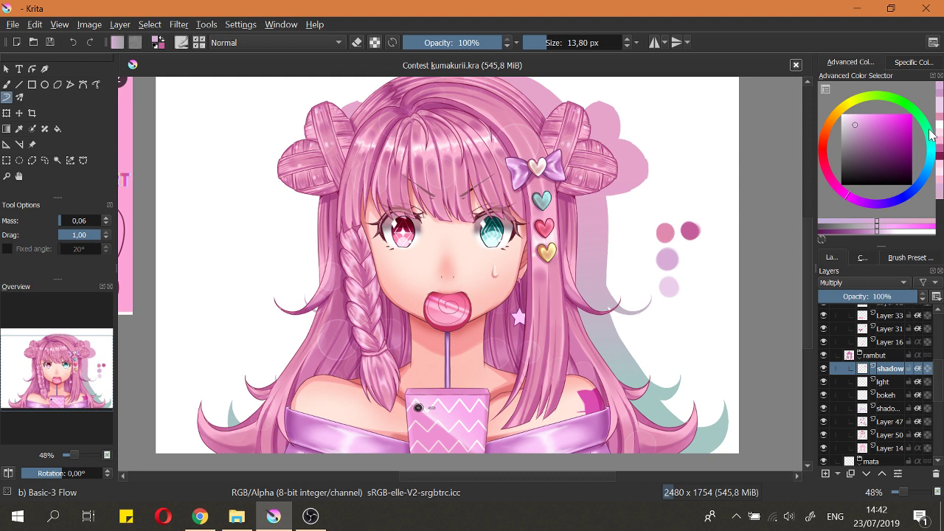
# Step: Preserve the shadow layer's alpha and tint its painted shadows with a recently used pinkish purple and a 328.25 px brush
pyautogui.click(940, 97)
pyautogui.click(375, 43)
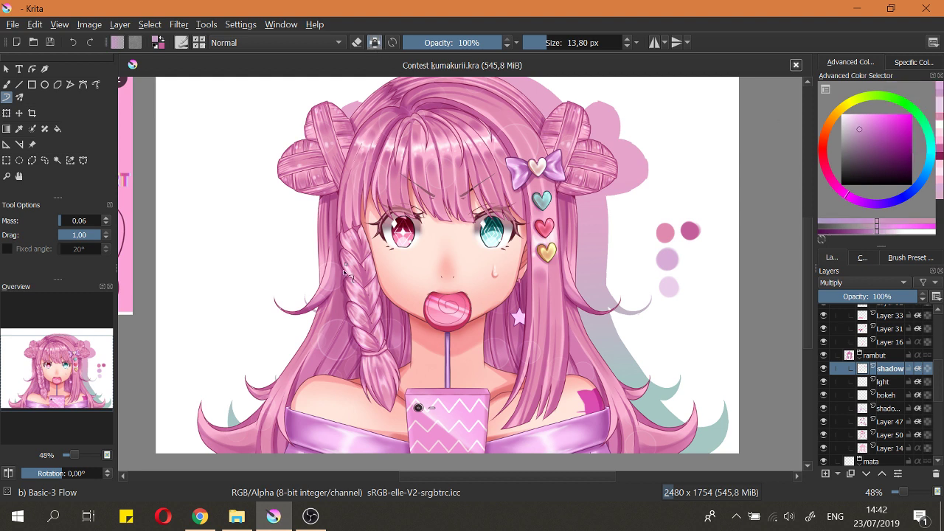
pyautogui.moveTo(350, 284); pyautogui.dragTo(427, 279)
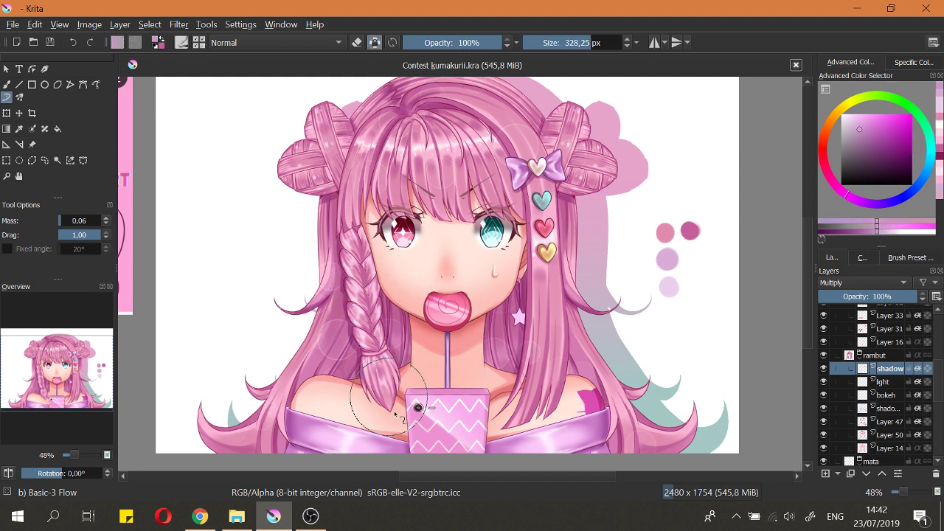
pyautogui.moveTo(614, 342); pyautogui.dragTo(550, 180)
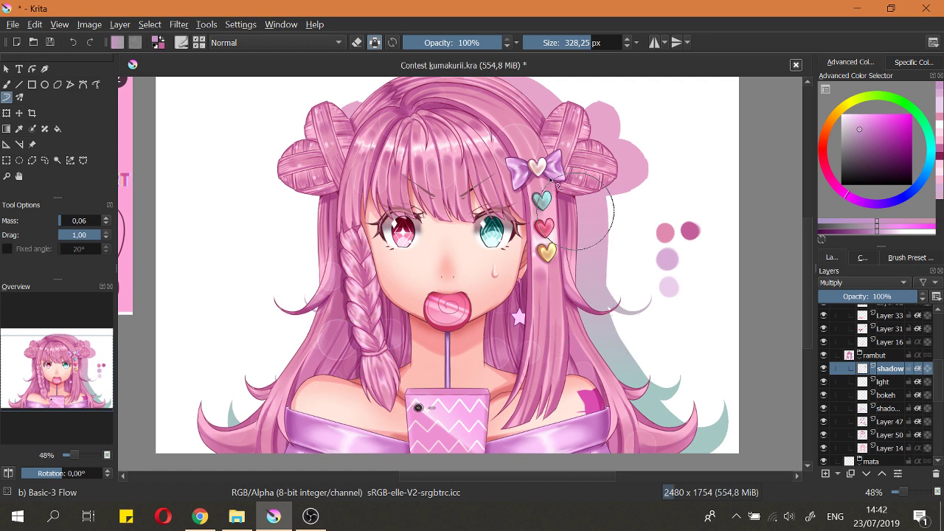
pyautogui.moveTo(497, 266); pyautogui.dragTo(514, 299)
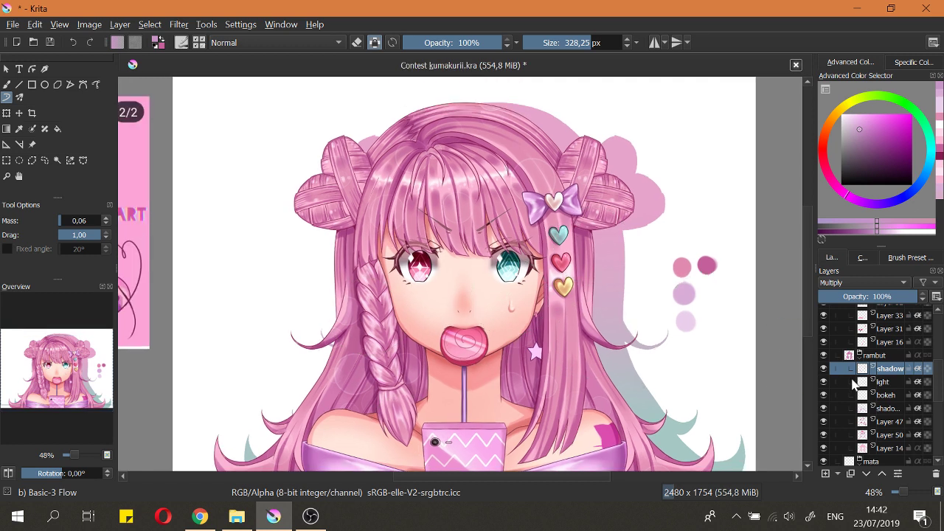
# Step: Compare the lower shadow layer below bokeh hidden and shown, and recolor its hair shadows with a 312.29 px alpha-preserving brush
pyautogui.click(869, 408)
pyautogui.click(823, 410)
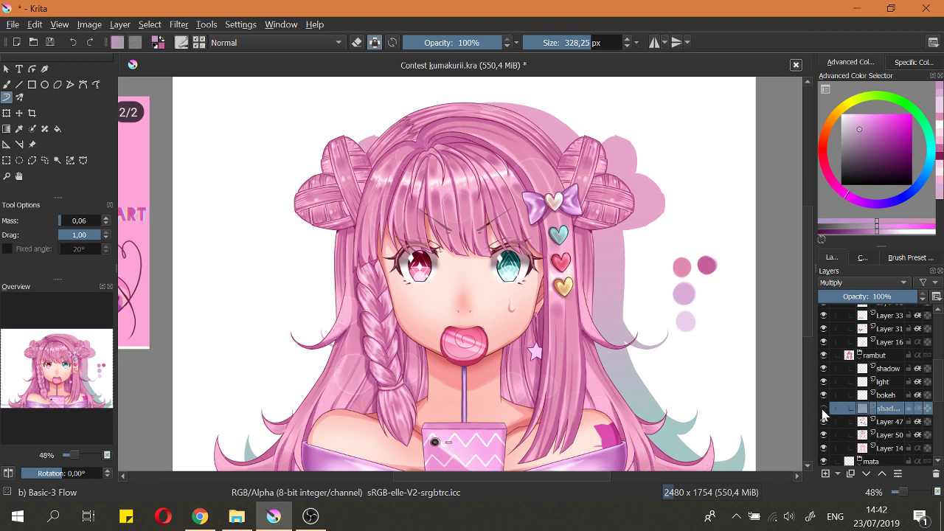
pyautogui.click(824, 409)
pyautogui.keyDown('shift'); pyautogui.moveTo(472, 161); pyautogui.dragTo(467, 161); pyautogui.keyUp('shift')
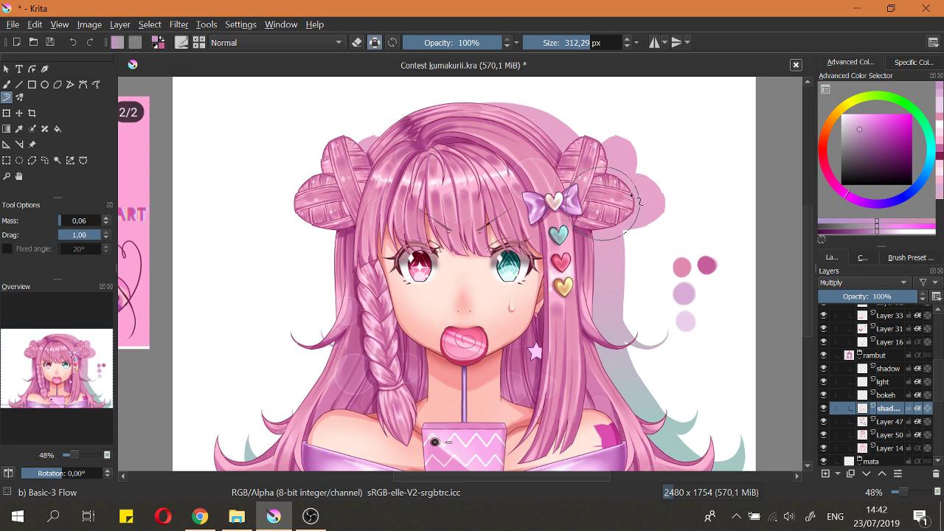
pyautogui.moveTo(518, 192); pyautogui.dragTo(537, 231)
pyautogui.press('2')
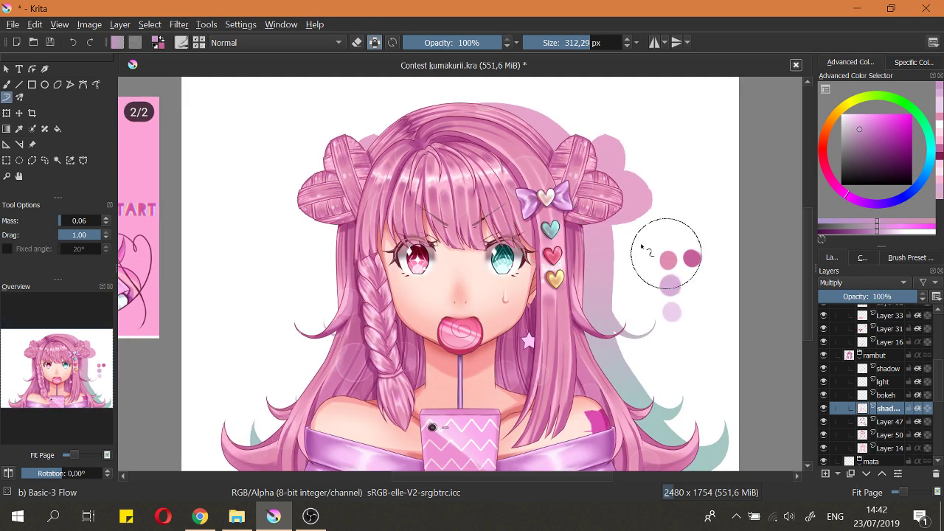
# Step: Examine the hair shading at several zoom levels and compare the portrait with the reference picture
pyautogui.scroll(2, 491, 125)
pyautogui.moveTo(491, 149); pyautogui.dragTo(506, 182)
pyautogui.press('2')
pyautogui.scroll(1, 548, 214)
pyautogui.scroll(-3, 548, 214)
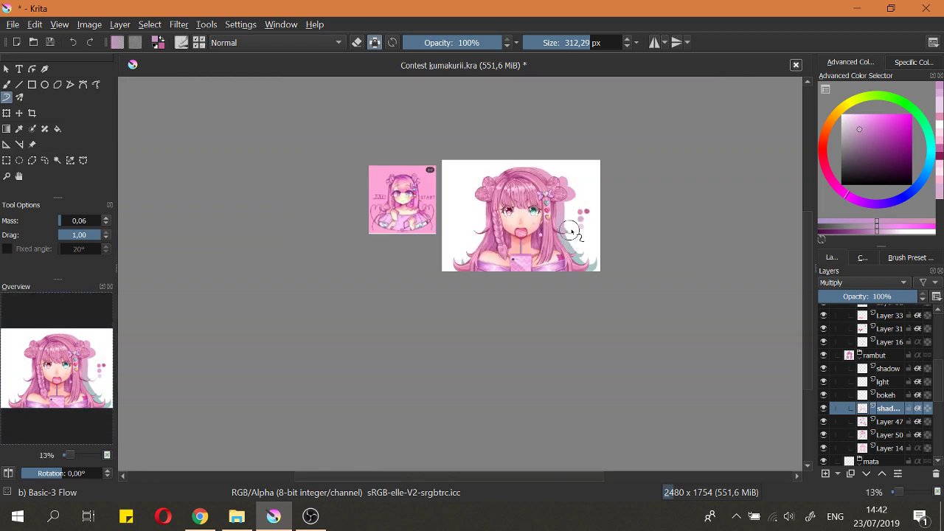
pyautogui.press('2')
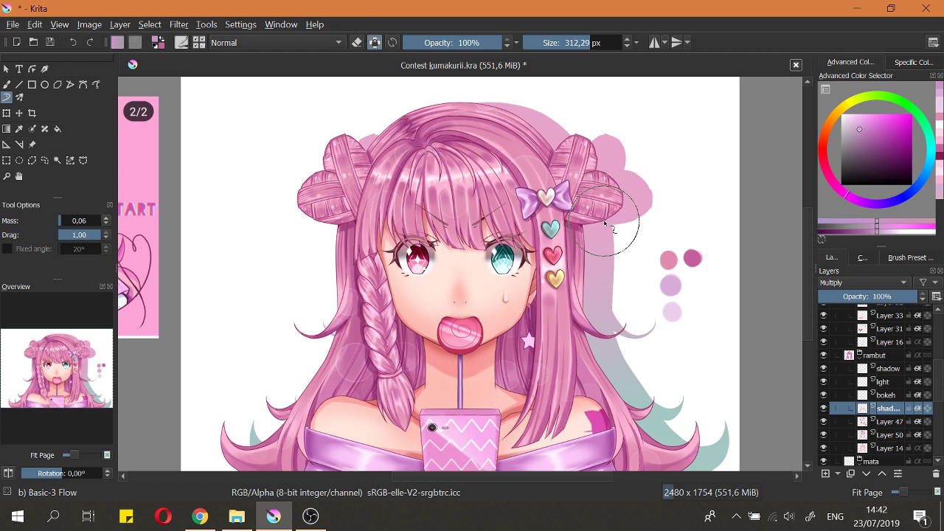
pyautogui.scroll(-1, 572, 204)
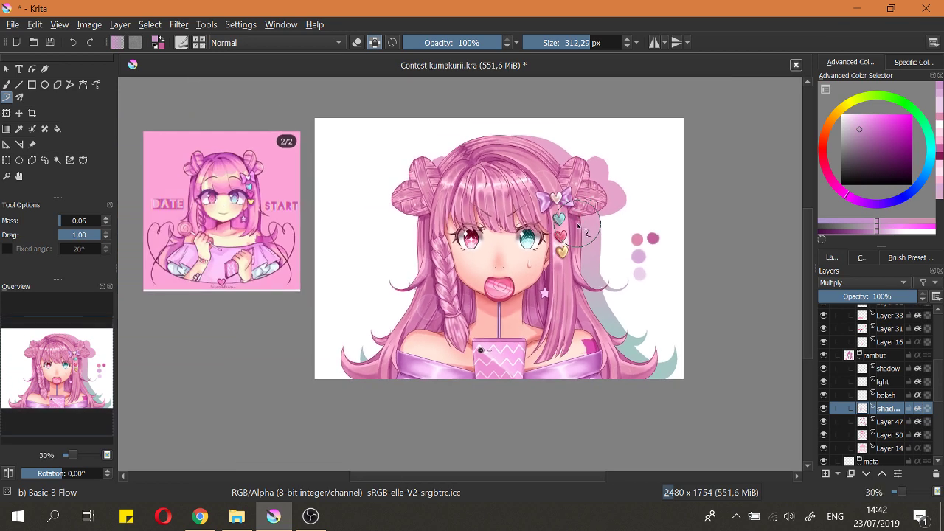
pyautogui.scroll(2, 573, 205)
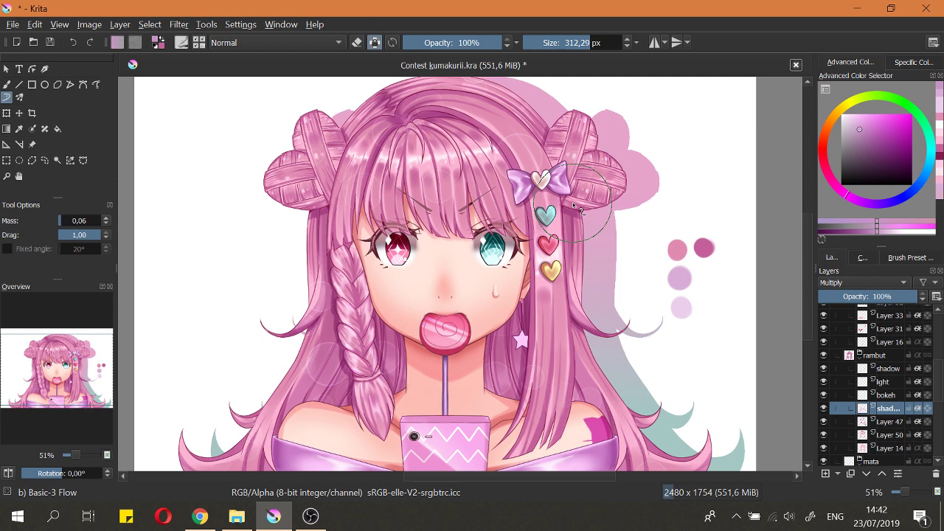
pyautogui.moveTo(544, 295); pyautogui.dragTo(553, 291)
pyautogui.press('2')
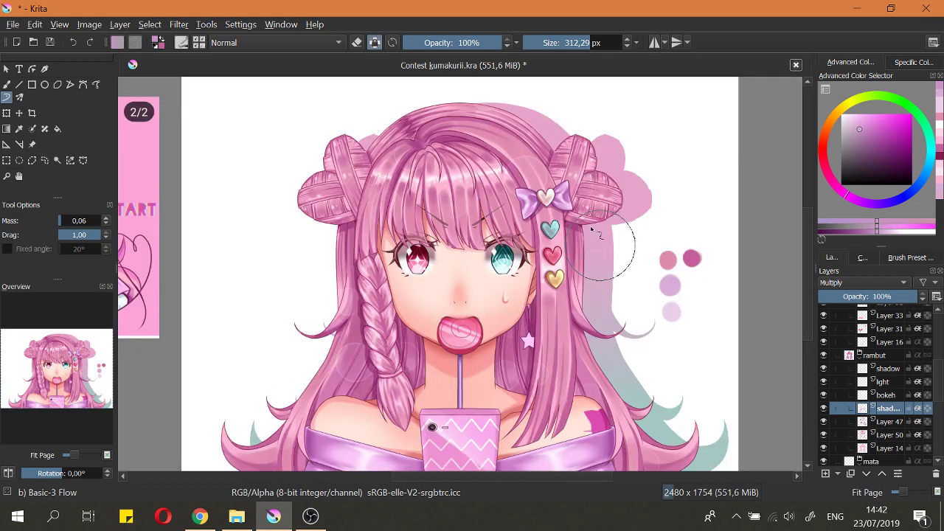
pyautogui.scroll(-3, 562, 180)
# Step: Save the document, then compare the top's shading layer below Layer 50 in the baju group hidden and shown
pyautogui.hotkey('ctrl', 's')
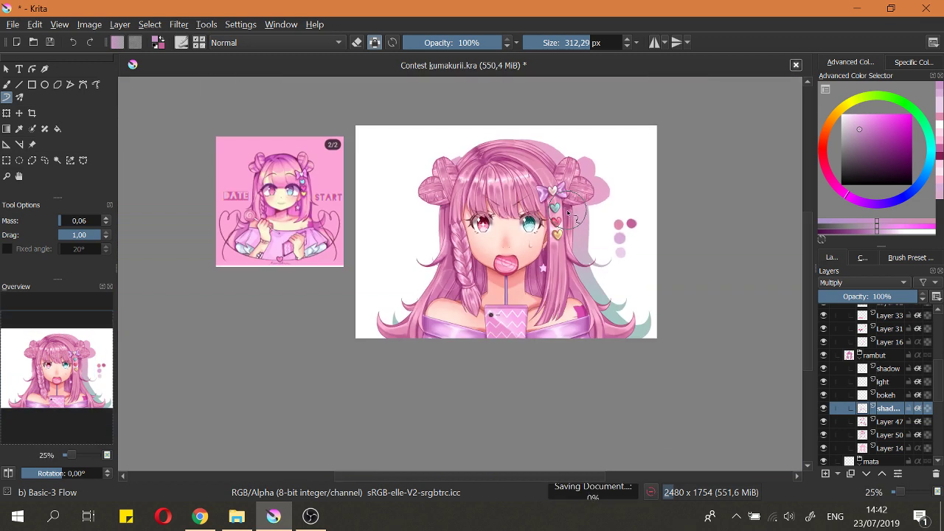
pyautogui.scroll(2, 565, 203)
pyautogui.scroll(1, 565, 206)
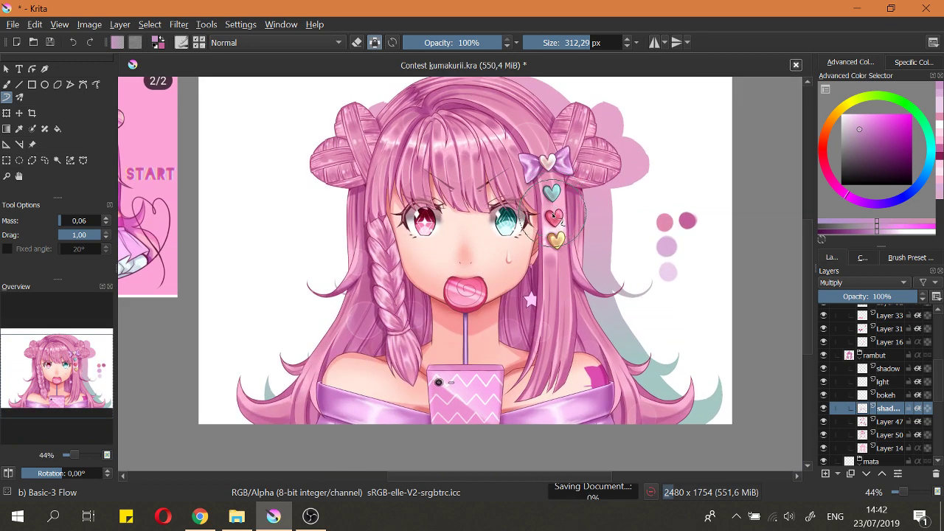
pyautogui.press('2')
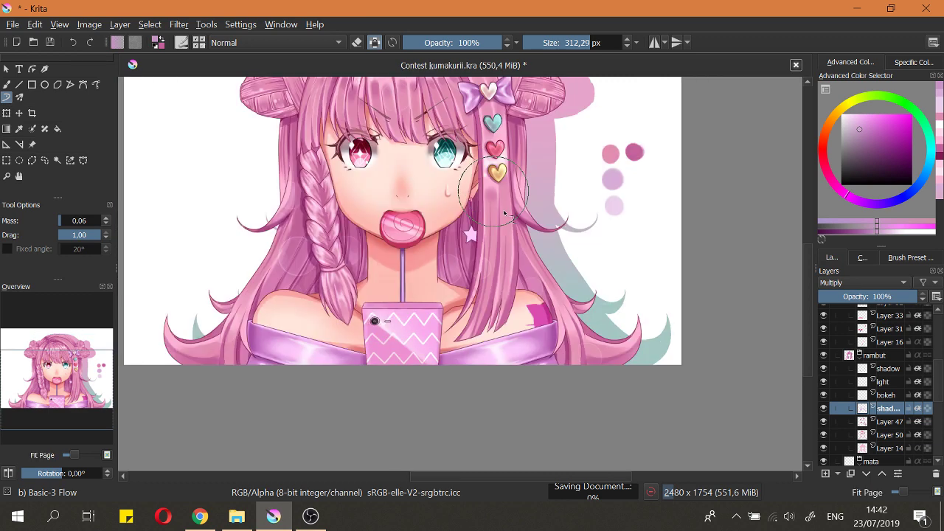
pyautogui.scroll(4, 534, 361)
pyautogui.click(551, 349)
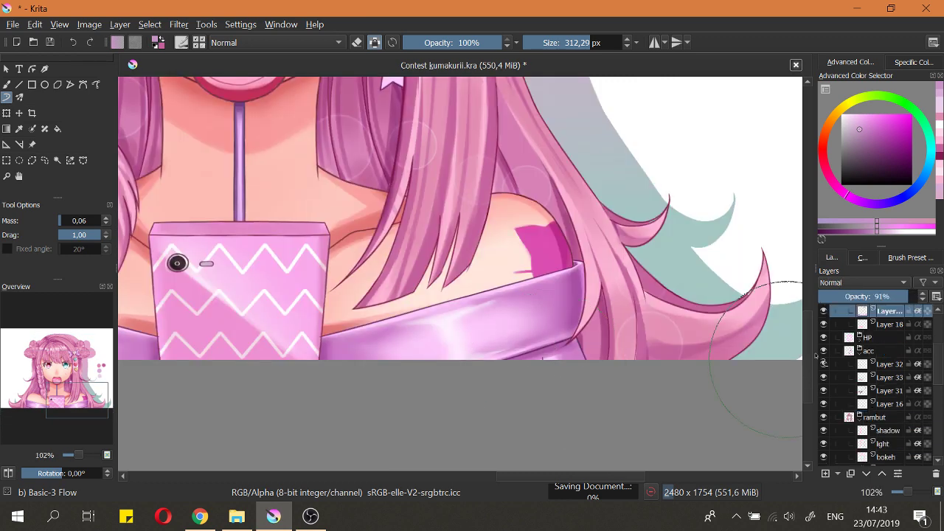
pyautogui.moveTo(940, 379); pyautogui.dragTo(940, 369)
pyautogui.scroll(1, 938, 369)
pyautogui.click(823, 363)
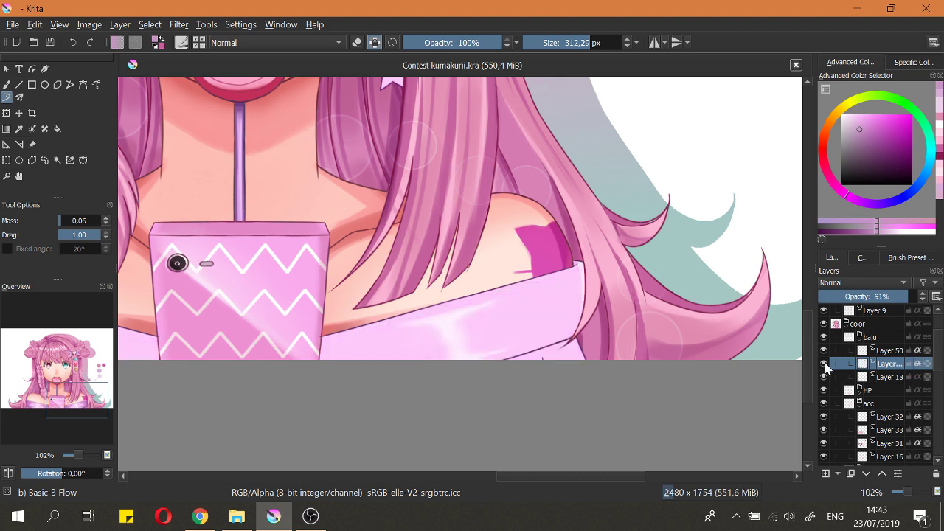
pyautogui.click(824, 364)
# Step: Shade the fold under the purple top's band with a picked, darkened purple and a 15.59 px brush, using horizontal mirroring
pyautogui.keyDown('ctrl'); pyautogui.click(553, 346); pyautogui.keyUp('ctrl')
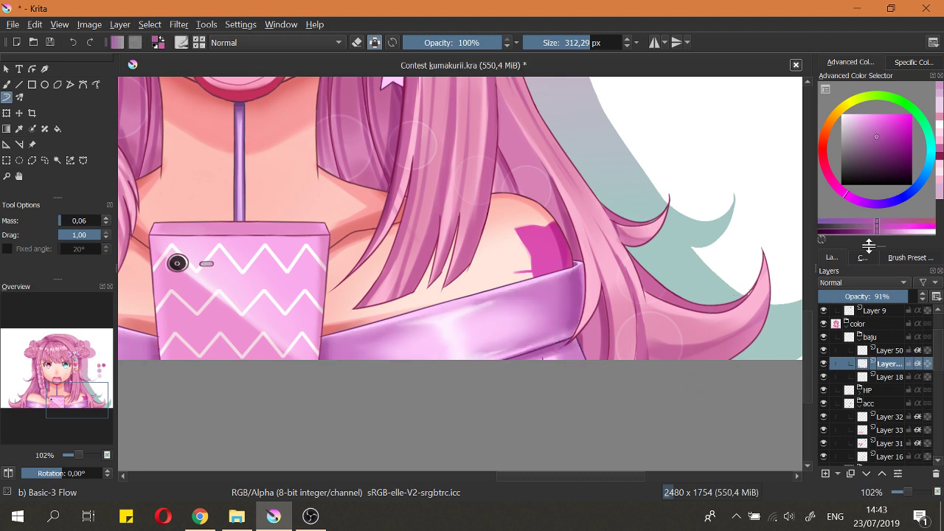
pyautogui.moveTo(874, 233); pyautogui.dragTo(858, 232)
pyautogui.keyDown('shift'); pyautogui.moveTo(506, 386); pyautogui.dragTo(398, 385); pyautogui.keyUp('shift')
pyautogui.scroll(2, 552, 301)
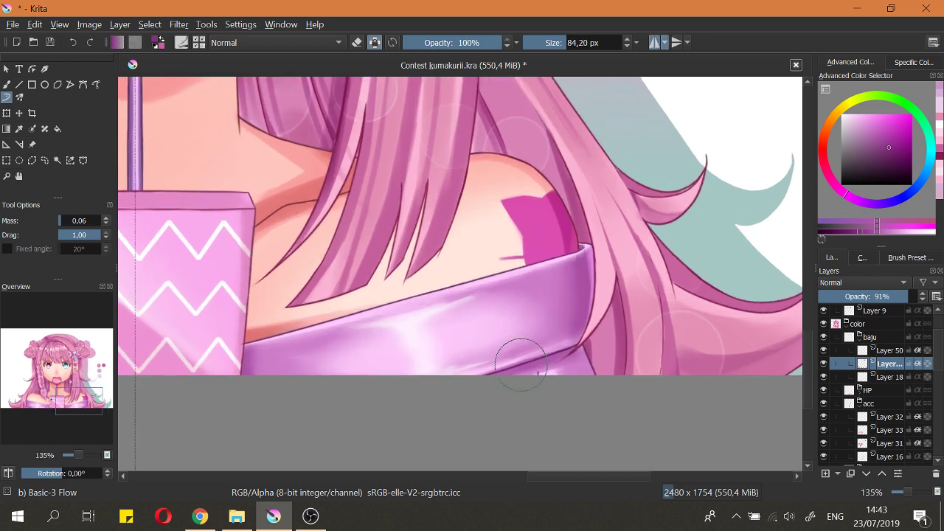
pyautogui.keyDown('shift'); pyautogui.moveTo(516, 354); pyautogui.dragTo(487, 387); pyautogui.keyUp('shift')
pyautogui.keyDown('shift'); pyautogui.moveTo(625, 336); pyautogui.dragTo(609, 337); pyautogui.keyUp('shift')
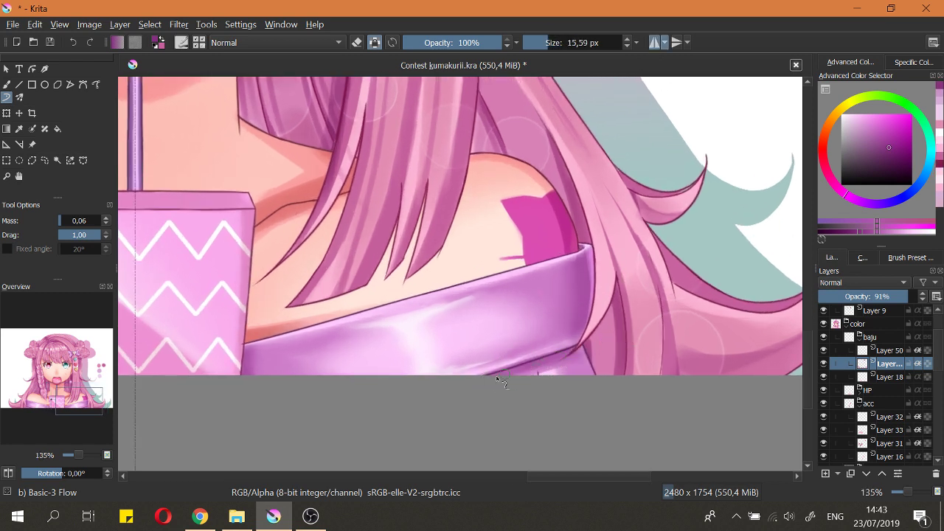
pyautogui.scroll(-5, 588, 344)
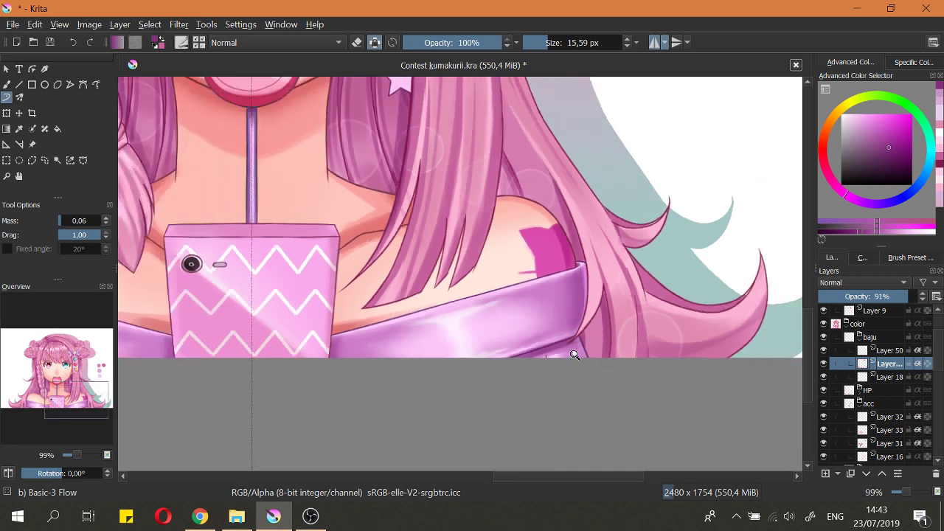
pyautogui.moveTo(577, 363); pyautogui.dragTo(583, 380)
pyautogui.press('2')
pyautogui.scroll(-1, 618, 354)
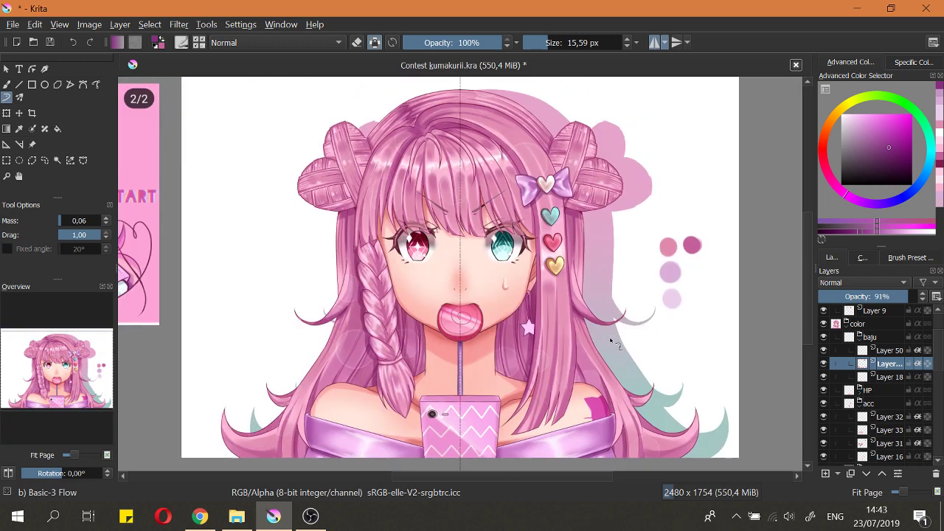
pyautogui.scroll(-3, 609, 347)
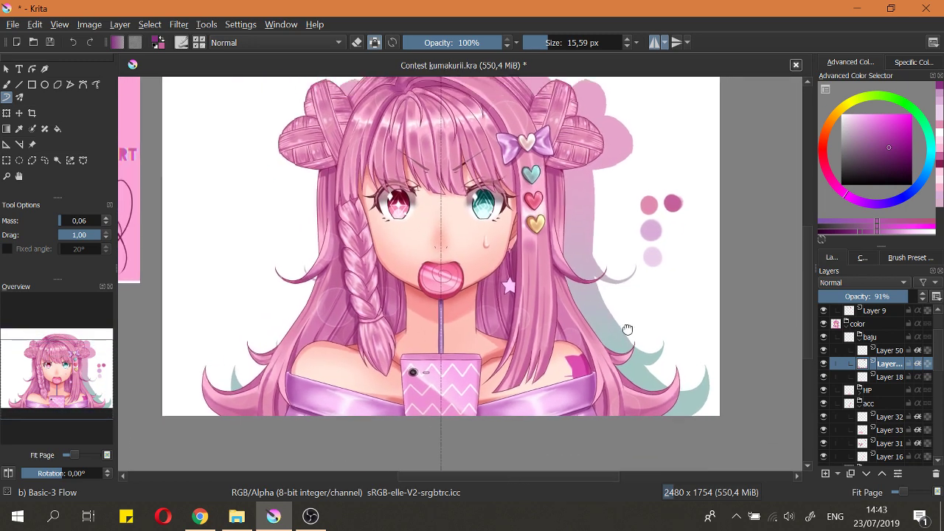
# Step: Pick the dark pink swatch beside the portrait, select Layer 47 in the rambut group and compare it hidden and shown
pyautogui.scroll(5, 626, 351)
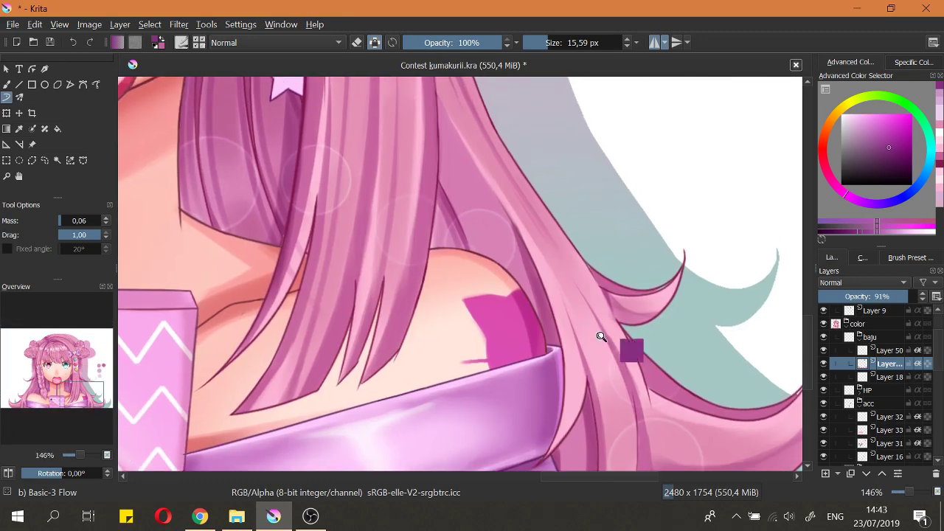
pyautogui.scroll(-5, 603, 332)
pyautogui.keyDown('ctrl'); pyautogui.click(655, 192); pyautogui.keyUp('ctrl')
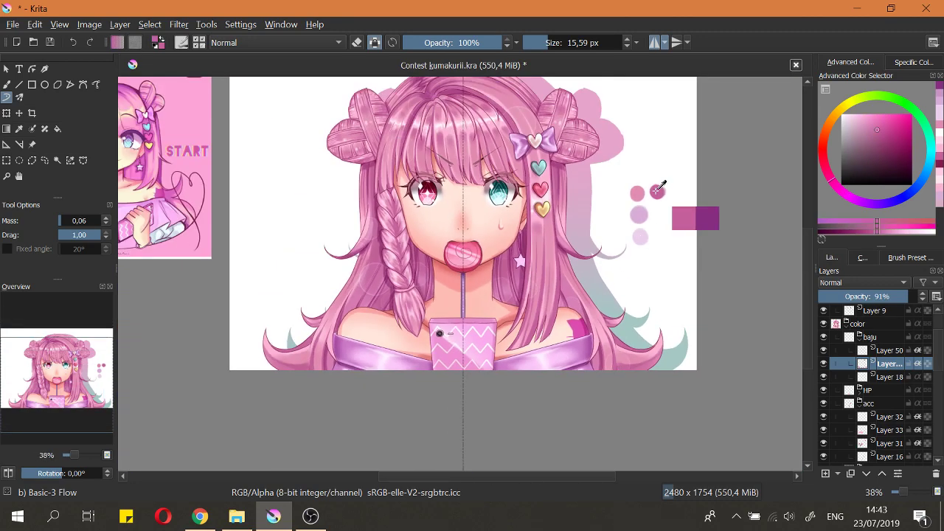
pyautogui.scroll(2, 613, 323)
pyautogui.scroll(-3, 912, 376)
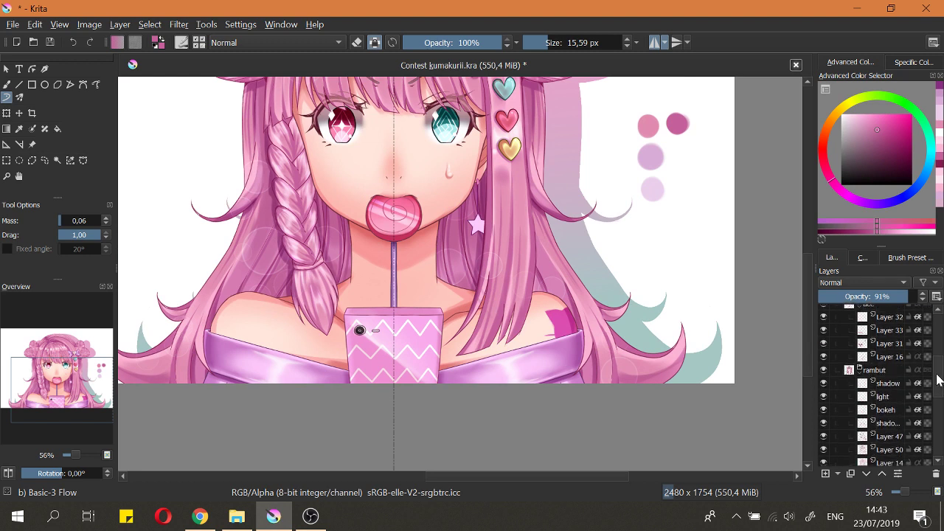
pyautogui.scroll(-2, 931, 391)
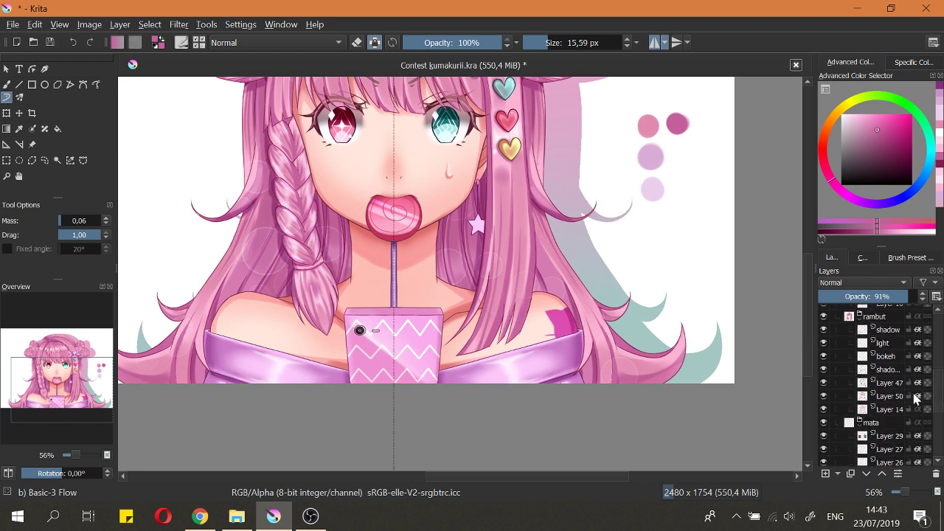
pyautogui.click(859, 398)
pyautogui.click(855, 384)
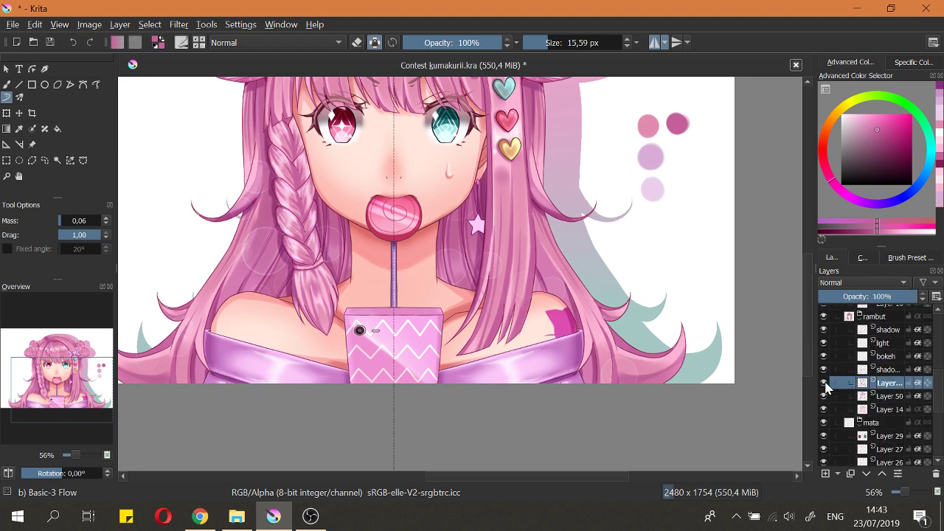
pyautogui.click(824, 382)
pyautogui.click(824, 382)
# Step: Turn off alpha preservation and paint dark pink strand shadows in the hair beside the shoulder with a 12.07 px brush
pyautogui.scroll(3, 643, 352)
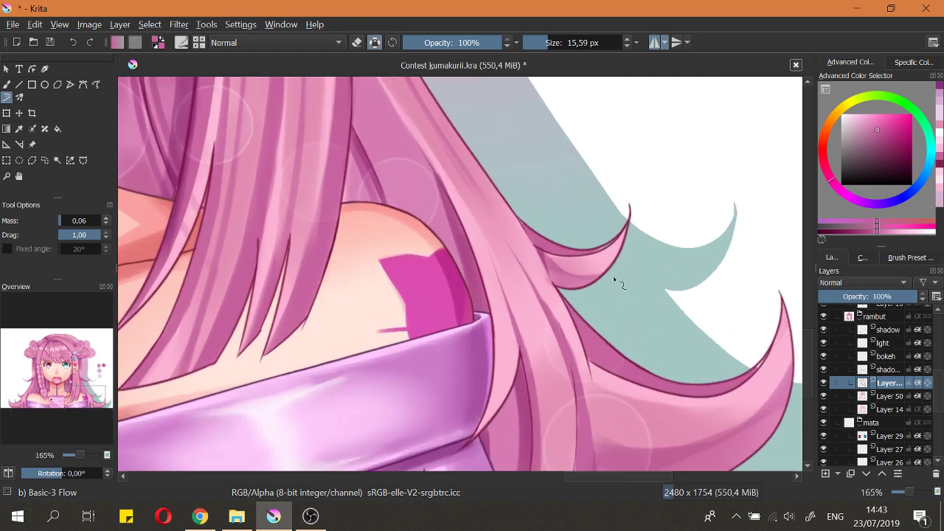
pyautogui.click(374, 42)
pyautogui.press('[')
pyautogui.press('[')
pyautogui.moveTo(513, 330); pyautogui.dragTo(499, 389)
pyautogui.hotkey('ctrl', 'z')
pyautogui.moveTo(512, 333); pyautogui.dragTo(480, 430)
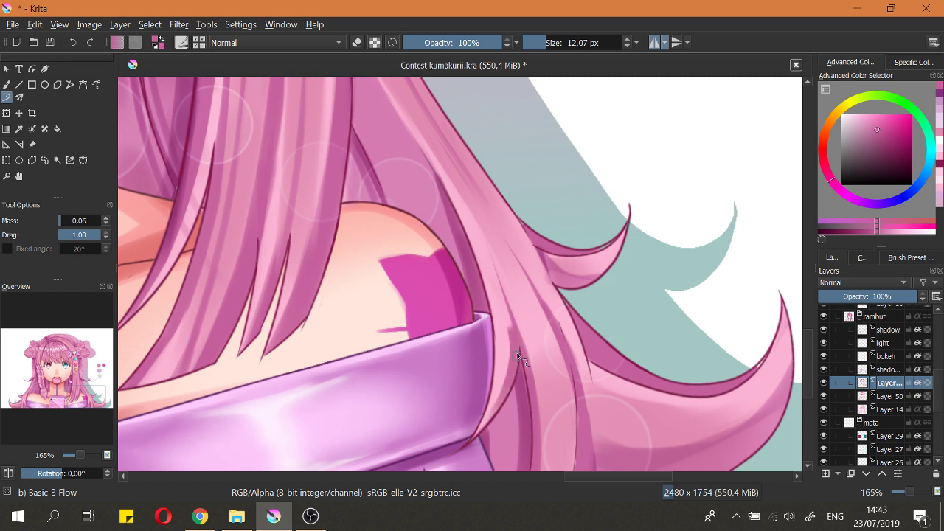
# Step: Refine the strand shadows beside the shoulder by erasing and repainting their edges, reducing the brush to 5.11 px
pyautogui.press('e')
pyautogui.moveTo(506, 323); pyautogui.dragTo(501, 389)
pyautogui.hotkey('ctrl', 'z')
pyautogui.press('e')
pyautogui.moveTo(518, 326); pyautogui.dragTo(519, 355)
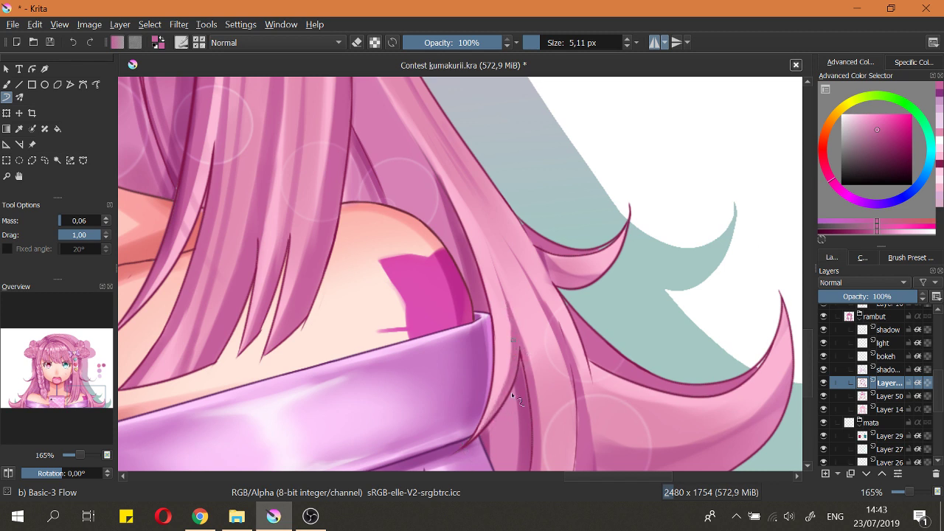
pyautogui.scroll(1, 516, 361)
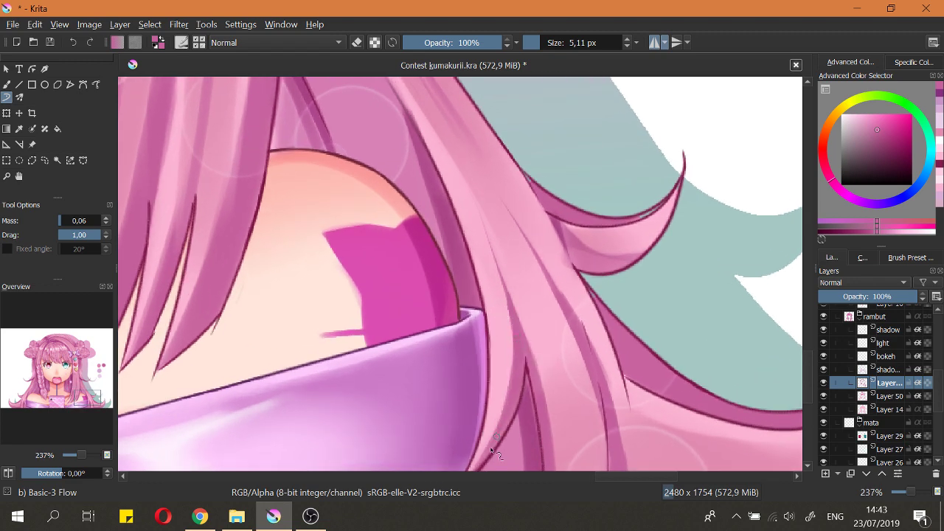
pyautogui.scroll(1, 516, 340)
pyautogui.press('e')
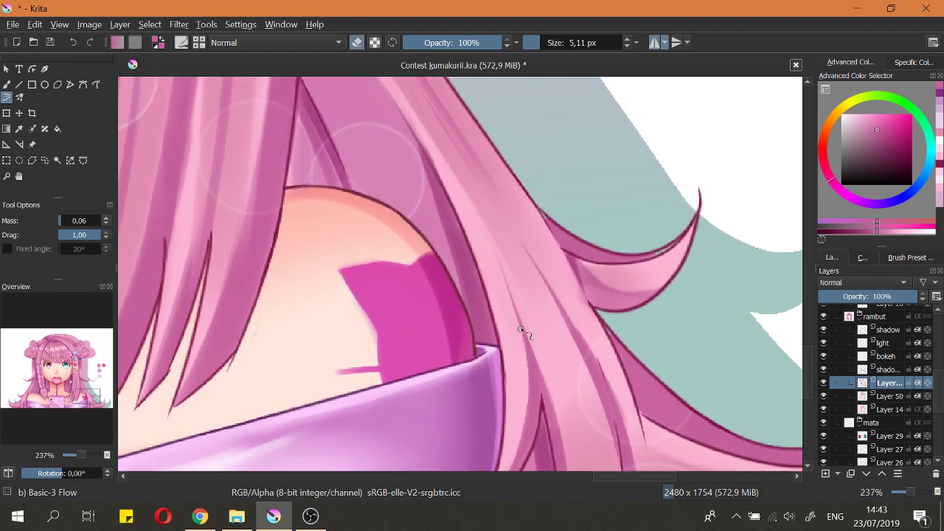
pyautogui.press('e')
pyautogui.press('2')
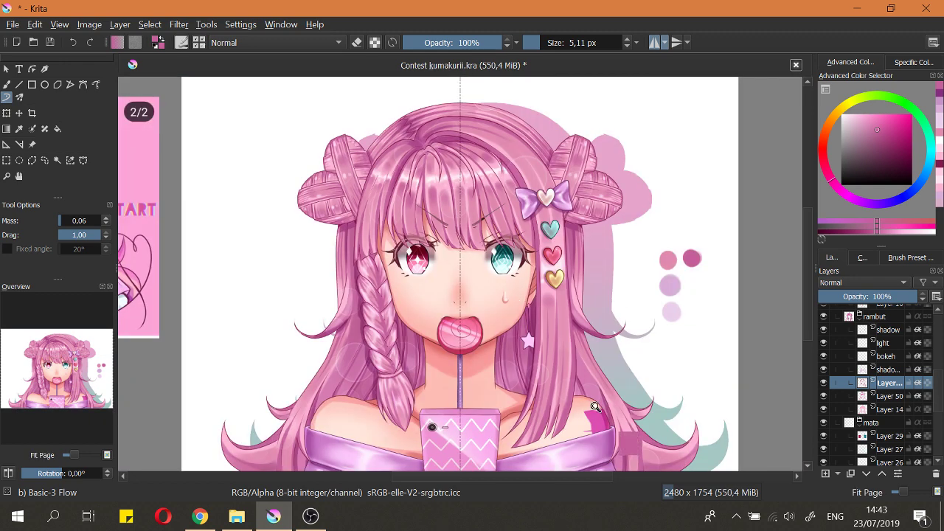
pyautogui.scroll(1, 589, 391)
pyautogui.scroll(-2, 583, 361)
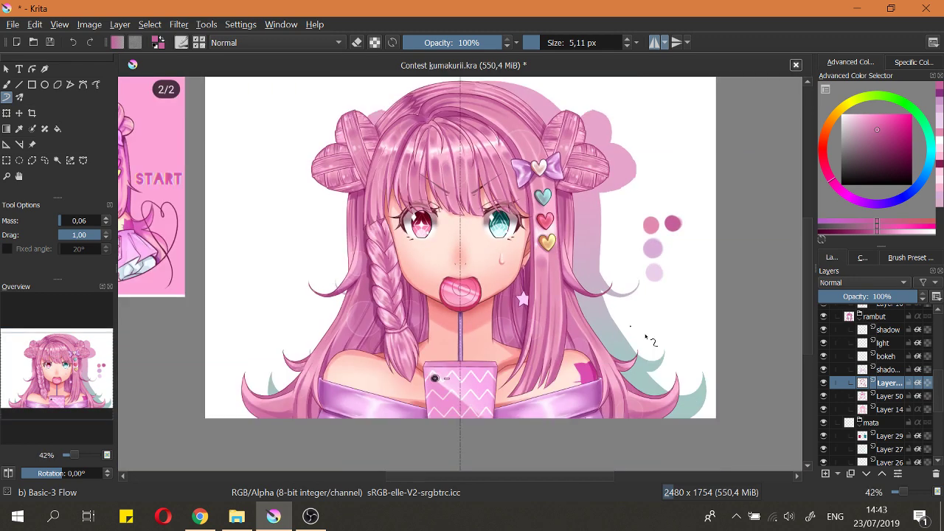
# Step: On the light layer, paint white highlights on the hair beside the shoulder with a 19.50 px brush and trim them with the eraser
pyautogui.click(863, 344)
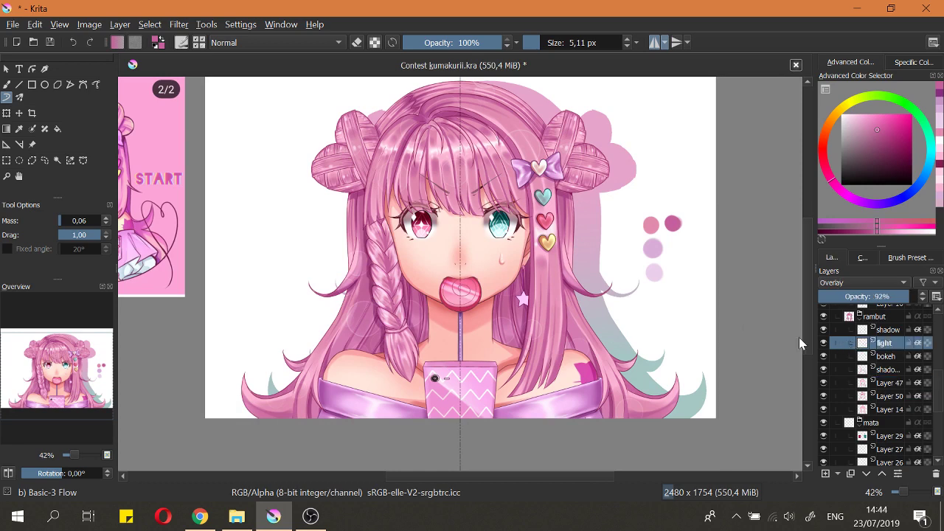
pyautogui.keyDown('ctrl'); pyautogui.click(699, 319); pyautogui.keyUp('ctrl')
pyautogui.moveTo(618, 364)
pyautogui.mouseDown()
pyautogui.moveTo(618, 344)
pyautogui.moveTo(581, 362)
pyautogui.mouseUp()
pyautogui.moveTo(580, 367); pyautogui.dragTo(604, 427)
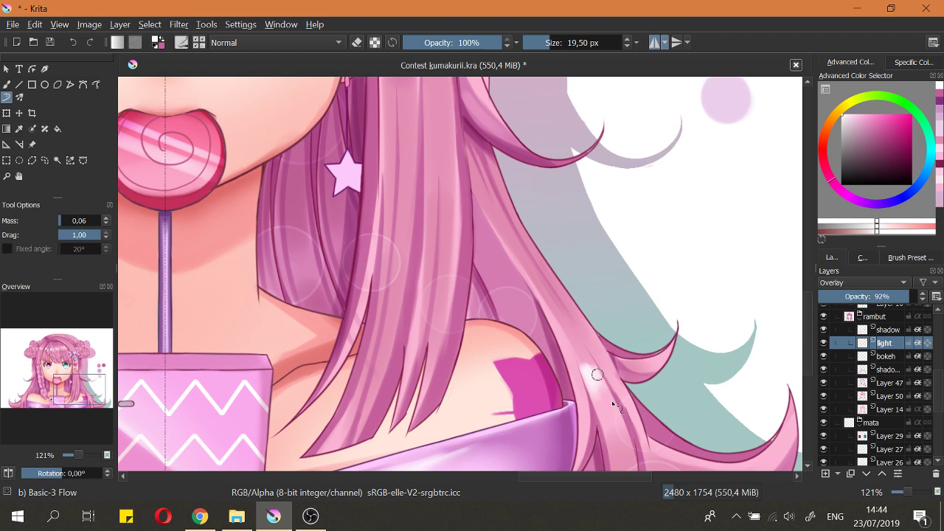
pyautogui.press('e')
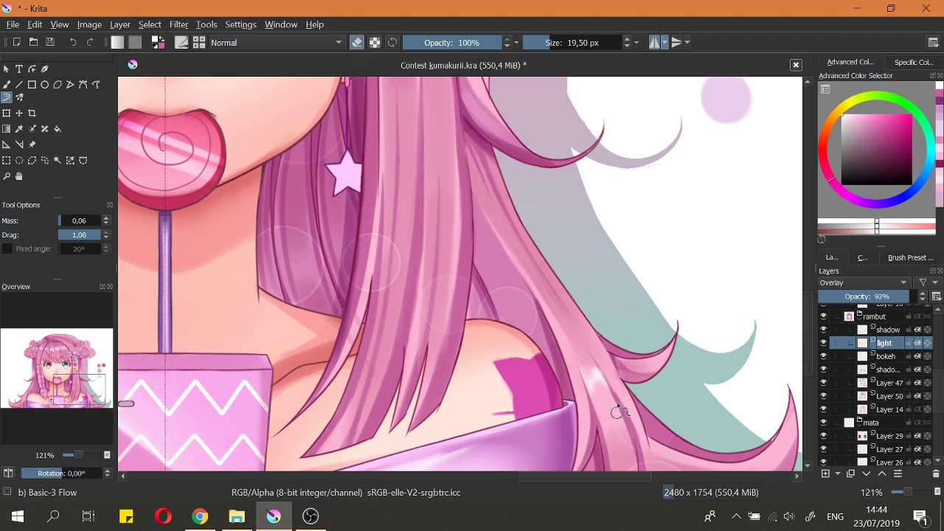
pyautogui.press('e')
pyautogui.press('e')
pyautogui.scroll(-5, 583, 369)
pyautogui.scroll(5, 596, 413)
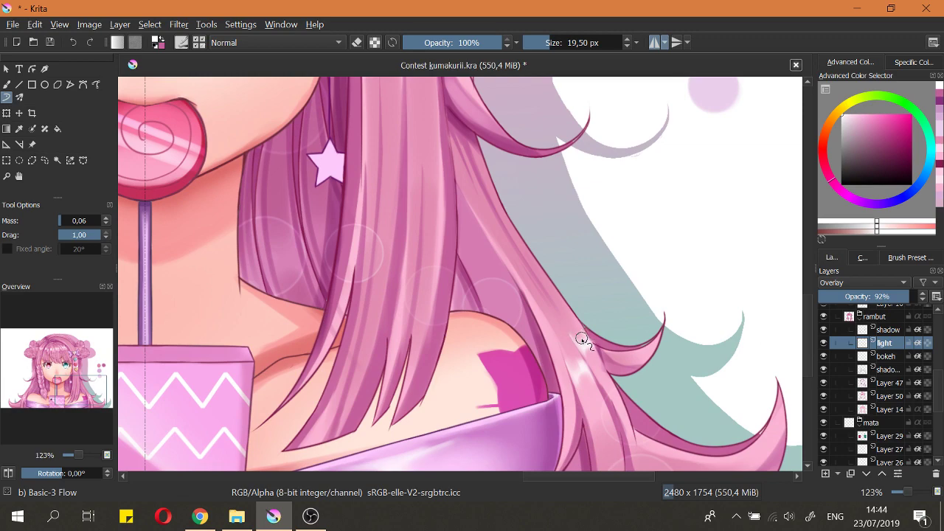
# Step: Add a highlight along the hair strand next to the shoulder and soften it with the eraser
pyautogui.scroll(-6, 583, 340)
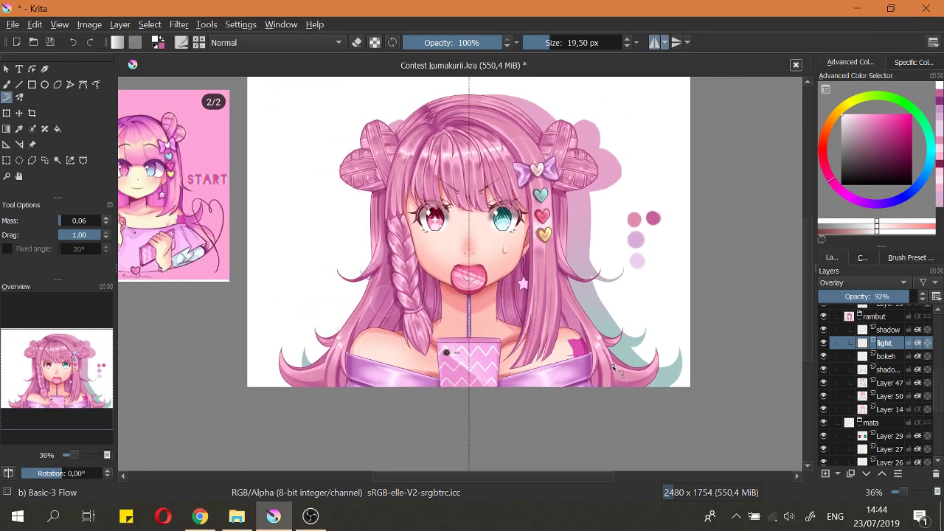
pyautogui.scroll(5, 613, 369)
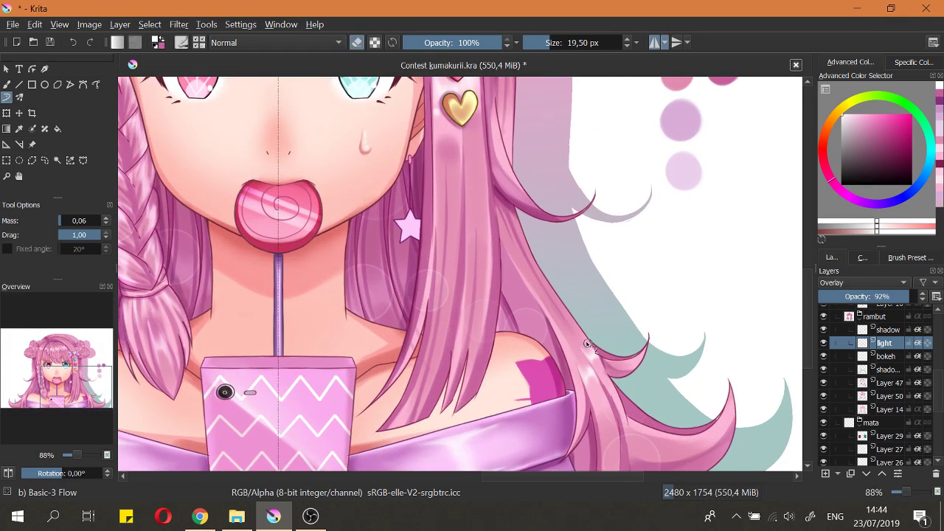
pyautogui.scroll(3, 582, 336)
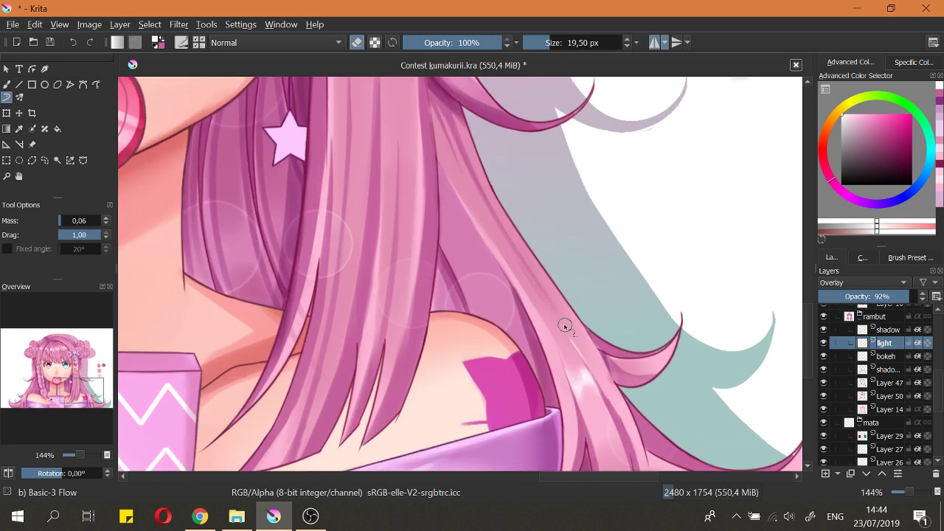
pyautogui.press('e')
pyautogui.press('e')
pyautogui.moveTo(559, 374); pyautogui.dragTo(565, 394)
pyautogui.press('e')
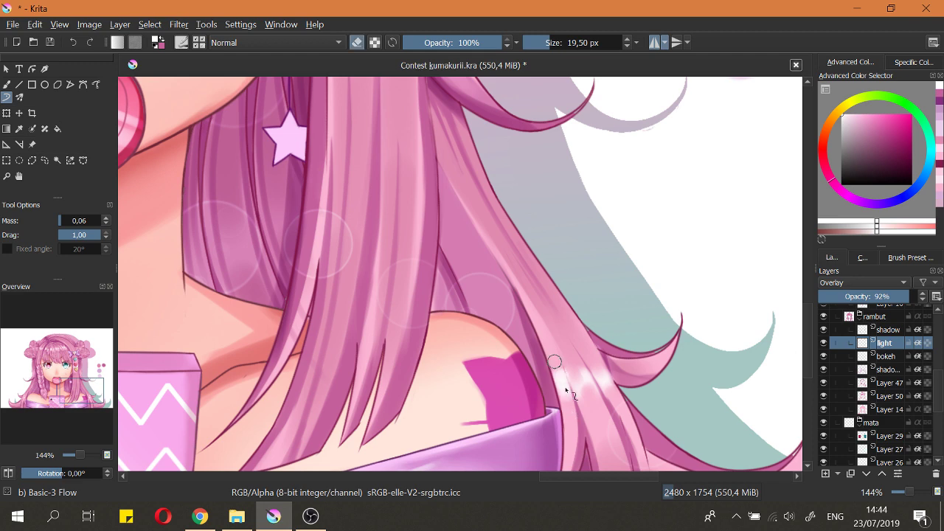
pyautogui.moveTo(555, 362); pyautogui.dragTo(566, 401)
pyautogui.press('e')
pyautogui.scroll(-6, 613, 382)
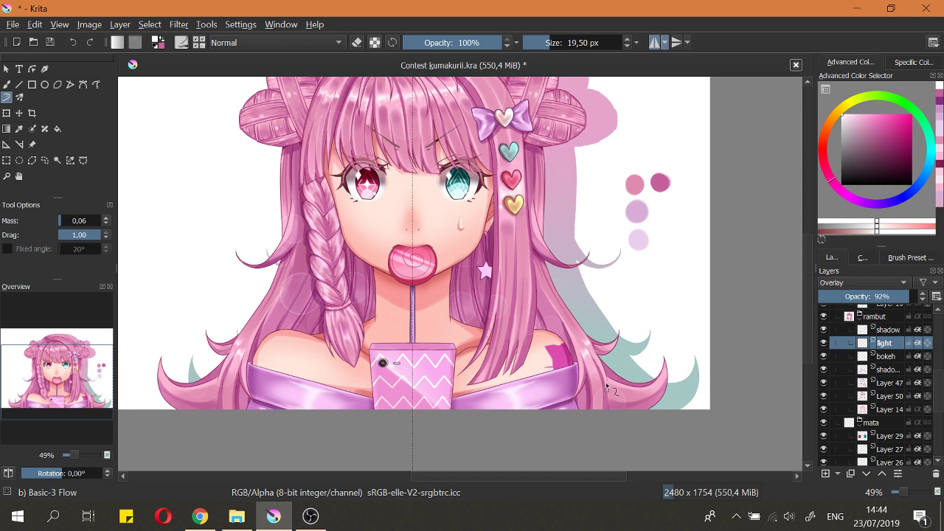
# Step: Refine the white highlights near the curled lock by alternately painting and erasing, checking the strands up close
pyautogui.scroll(5, 609, 387)
pyautogui.press('e')
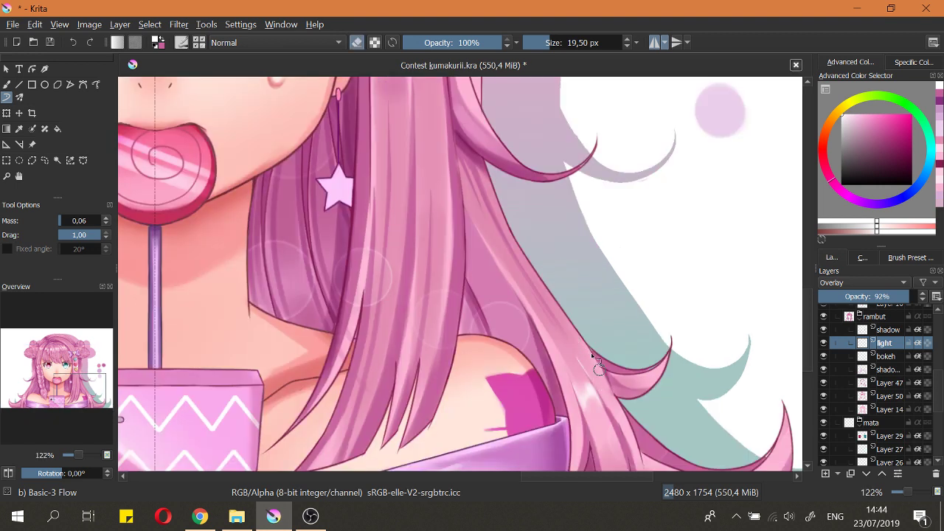
pyautogui.press('e')
pyautogui.moveTo(593, 366); pyautogui.dragTo(600, 384)
pyautogui.press('e')
pyautogui.press('e')
pyautogui.press('e')
pyautogui.press('e')
pyautogui.press('e')
pyautogui.press('e')
pyautogui.moveTo(593, 322)
pyautogui.mouseDown()
pyautogui.moveTo(616, 382)
pyautogui.moveTo(594, 254)
pyautogui.mouseUp()
pyautogui.moveTo(631, 360); pyautogui.dragTo(621, 335)
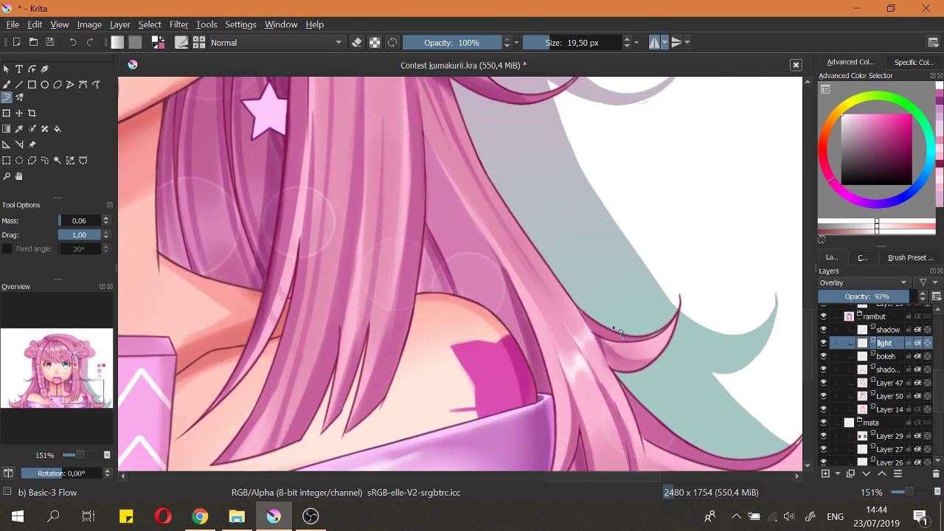
# Step: Compare Layer 47 and the shadow layer below bokeh hidden and shown, and retouch the shadow near the curled lock with a 10.92 px brush
pyautogui.click(852, 397)
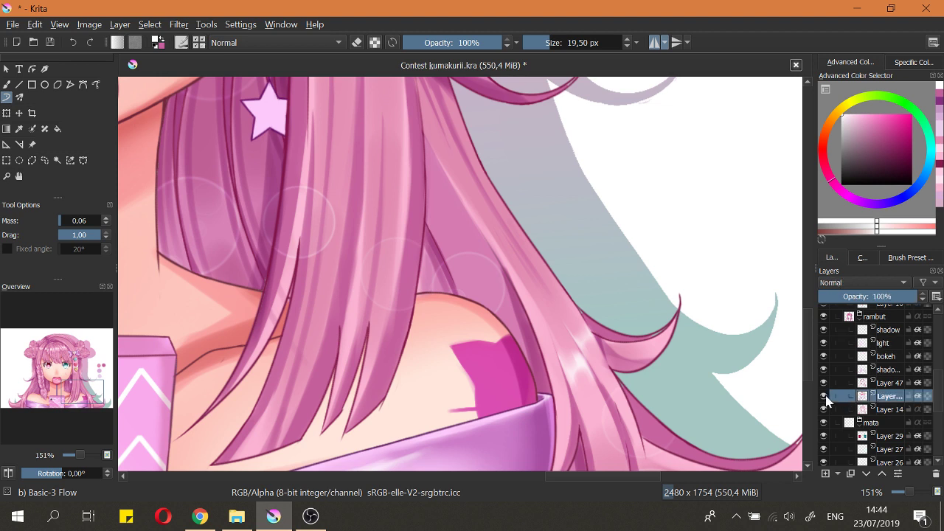
pyautogui.click(849, 384)
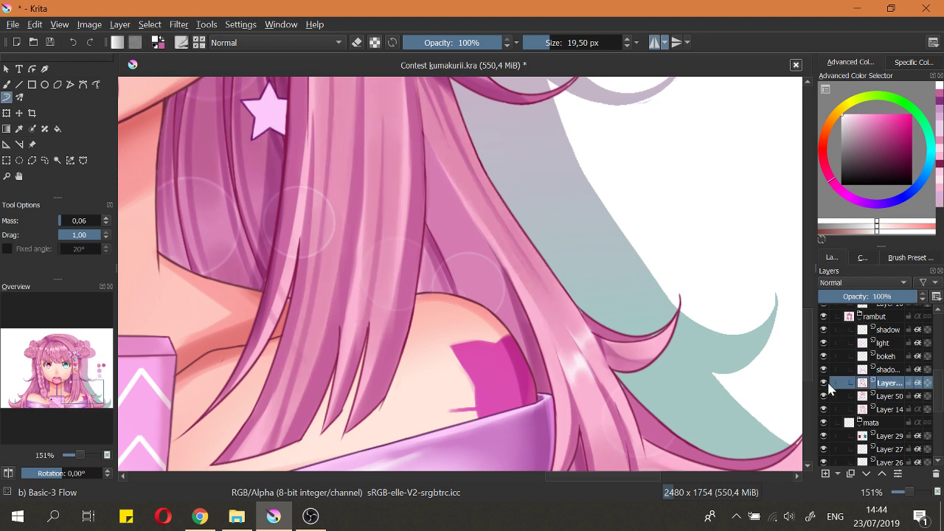
pyautogui.click(824, 383)
pyautogui.click(825, 384)
pyautogui.click(857, 370)
pyautogui.click(824, 370)
pyautogui.click(824, 371)
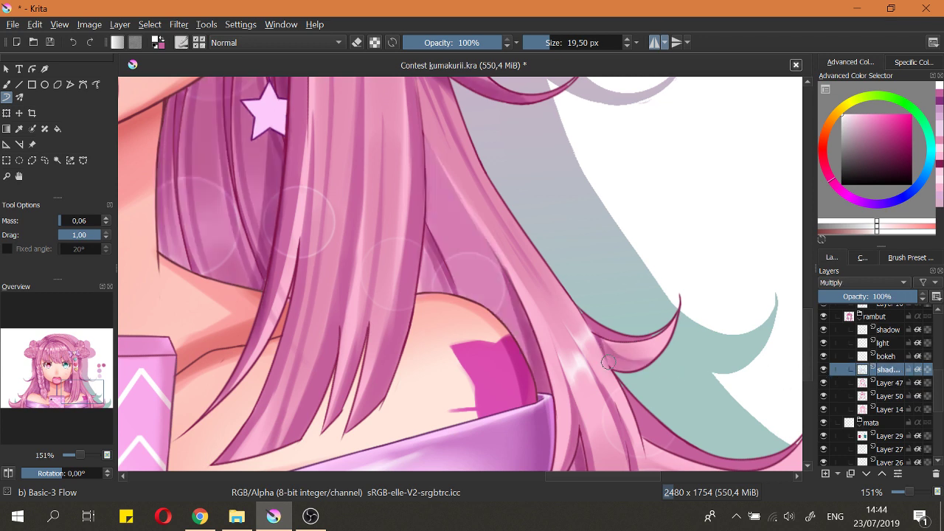
pyautogui.moveTo(606, 360); pyautogui.dragTo(596, 350)
pyautogui.press('2')
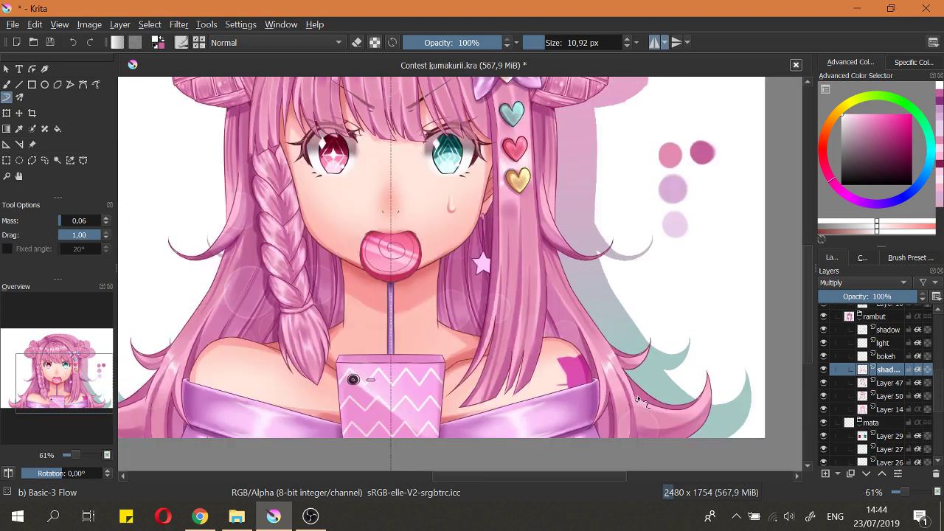
# Step: Save the drawing, then paint the lower hair lock beside the tattooed shoulder on Layer 50 with the sampled light pink swatch
pyautogui.hotkey('ctrl', 's')
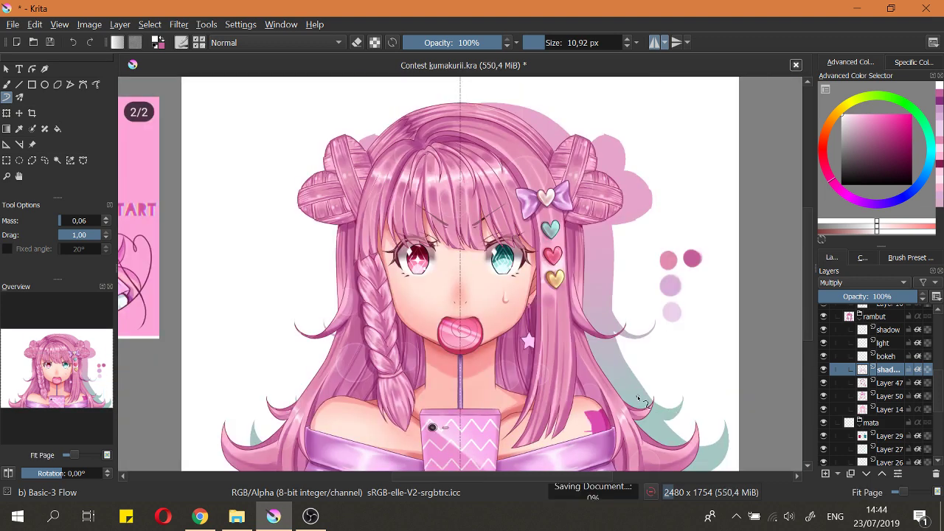
pyautogui.scroll(3, 649, 380)
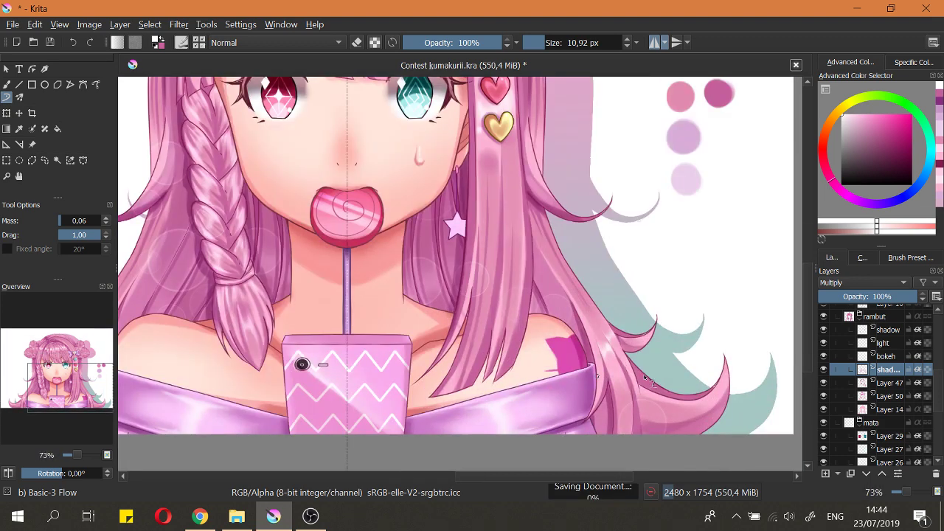
pyautogui.keyDown('ctrl'); pyautogui.click(677, 104); pyautogui.keyUp('ctrl')
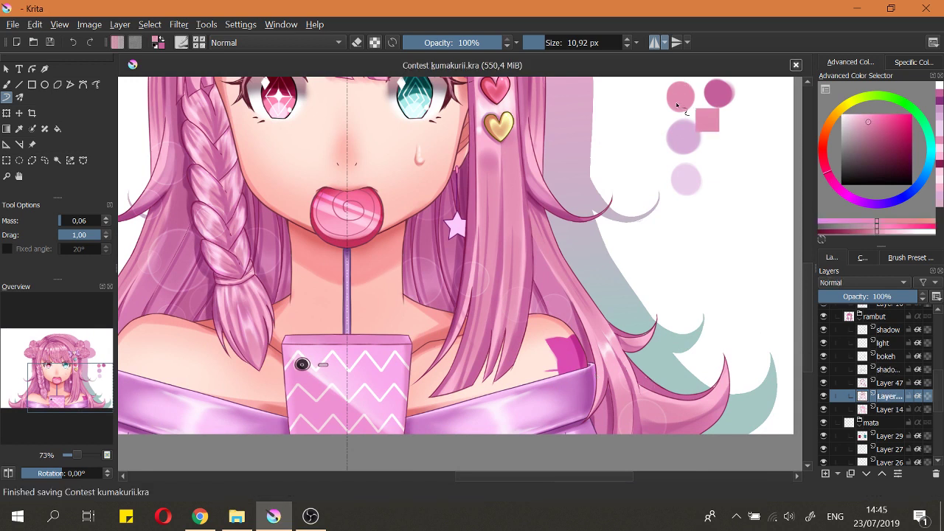
pyautogui.scroll(2, 631, 398)
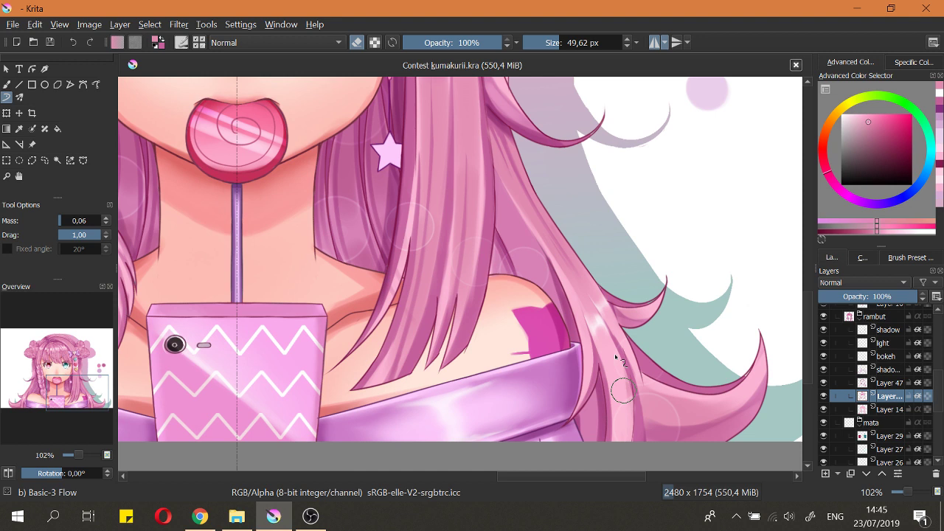
pyautogui.moveTo(616, 357); pyautogui.dragTo(626, 427)
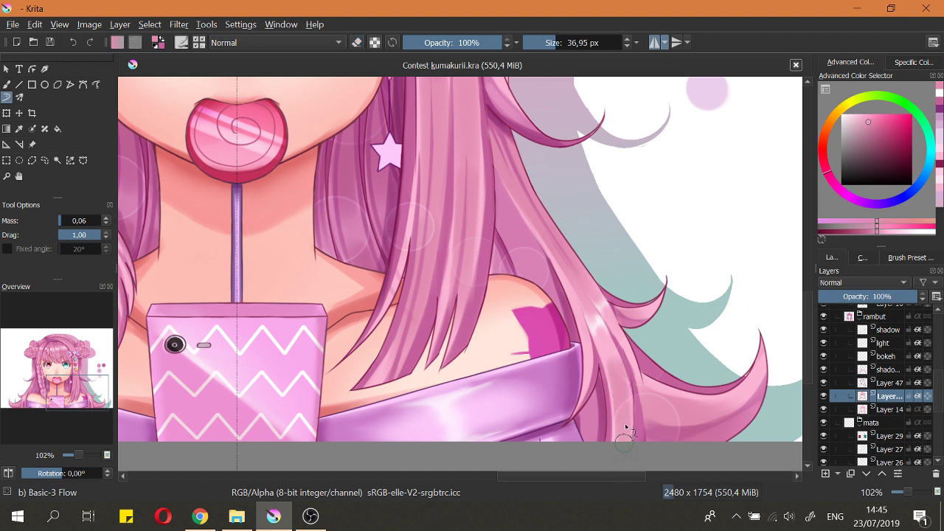
# Step: Sample the dark pink swatch, set the brush to 47.66 px with alpha preserved, and save the drawing
pyautogui.scroll(-4, 619, 398)
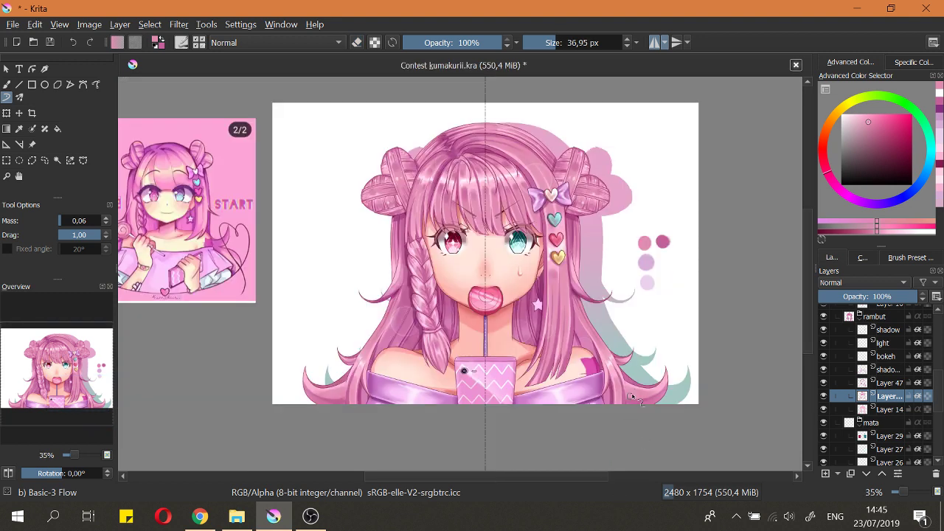
pyautogui.scroll(1, 628, 363)
pyautogui.keyDown('ctrl'); pyautogui.click(676, 186); pyautogui.keyUp('ctrl')
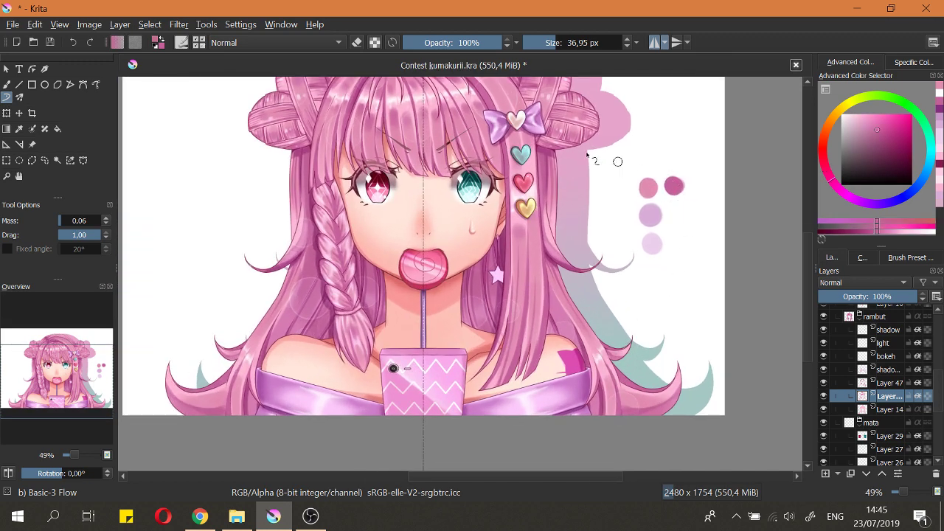
pyautogui.scroll(2, 602, 386)
pyautogui.press(']')
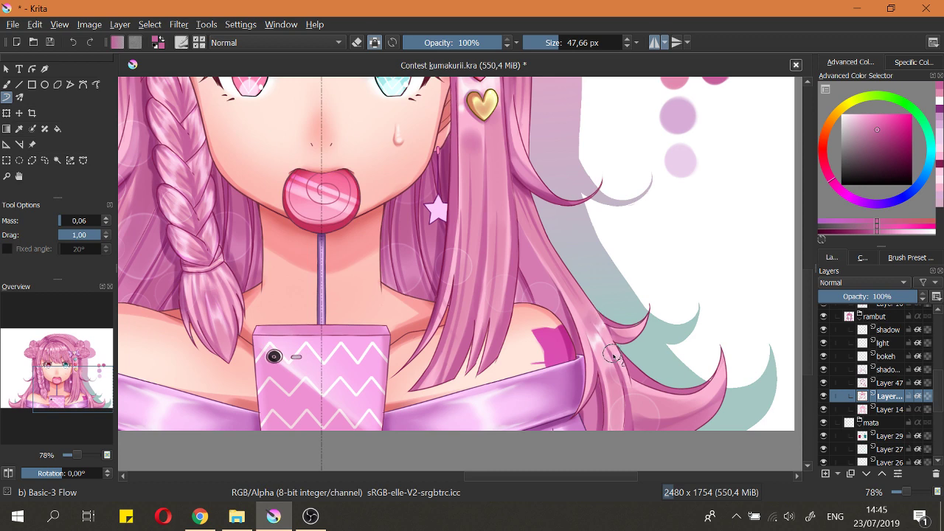
pyautogui.scroll(-3, 590, 317)
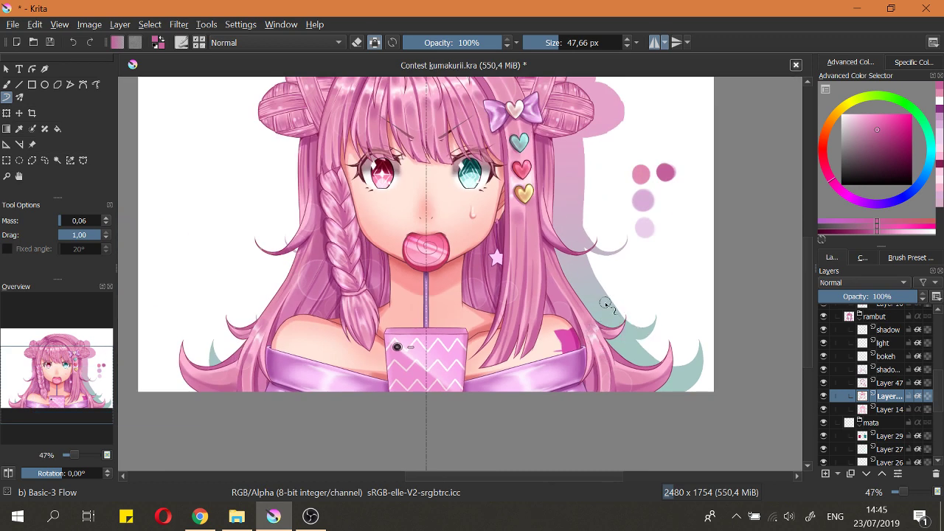
pyautogui.press('2')
pyautogui.hotkey('ctrl', 's')
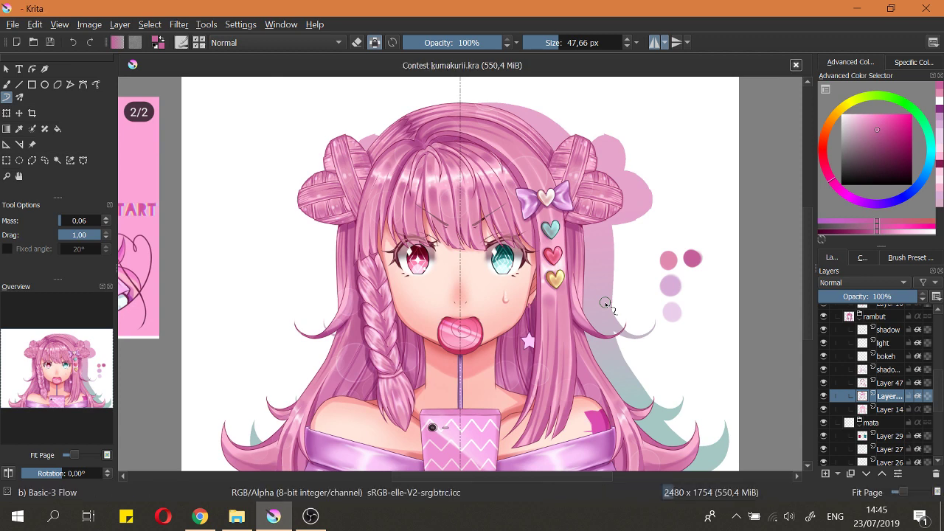
# Step: Paint the corner of the dress's lower fold beside the hair in its sampled purple on its own layer, using a 14.42 px brush
pyautogui.scroll(-4, 605, 302)
pyautogui.press('2')
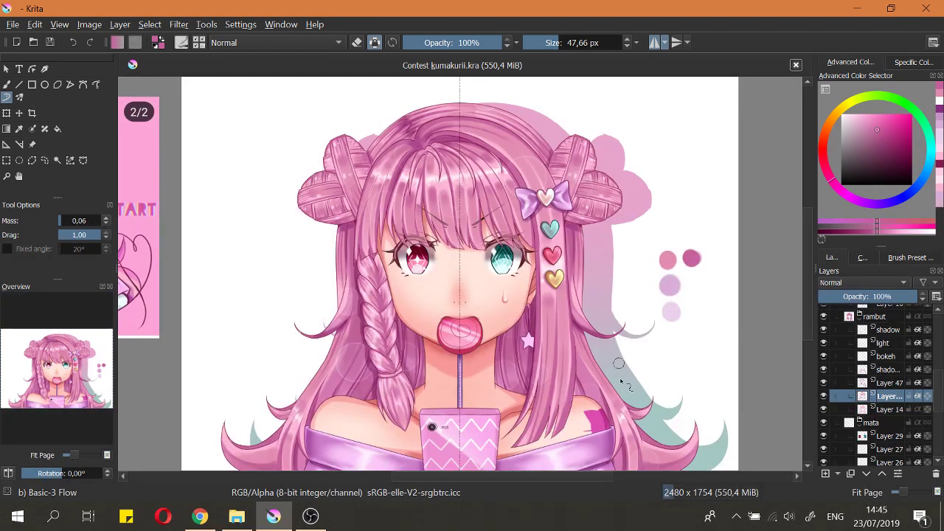
pyautogui.scroll(5, 621, 380)
pyautogui.scroll(-3, 609, 295)
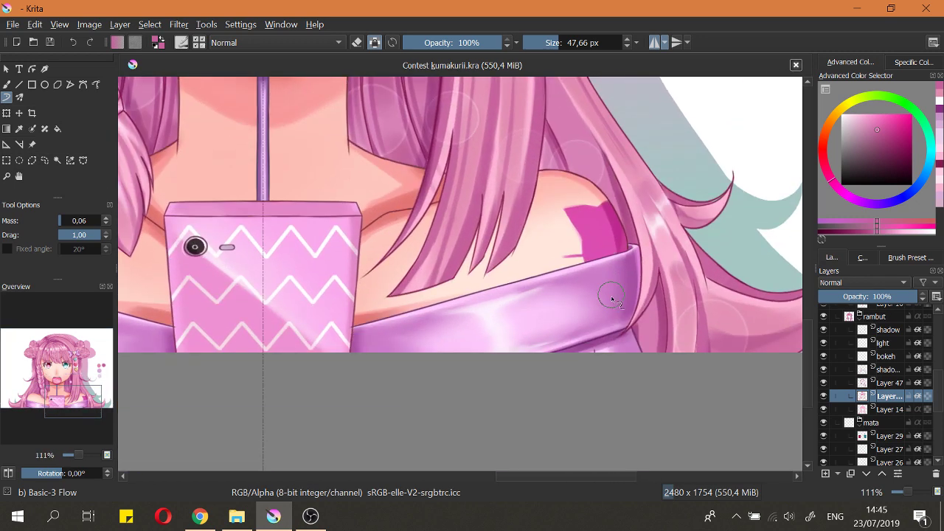
pyautogui.keyDown('ctrl'); pyautogui.click(591, 341); pyautogui.keyUp('ctrl')
pyautogui.press('r')
pyautogui.click(593, 340)
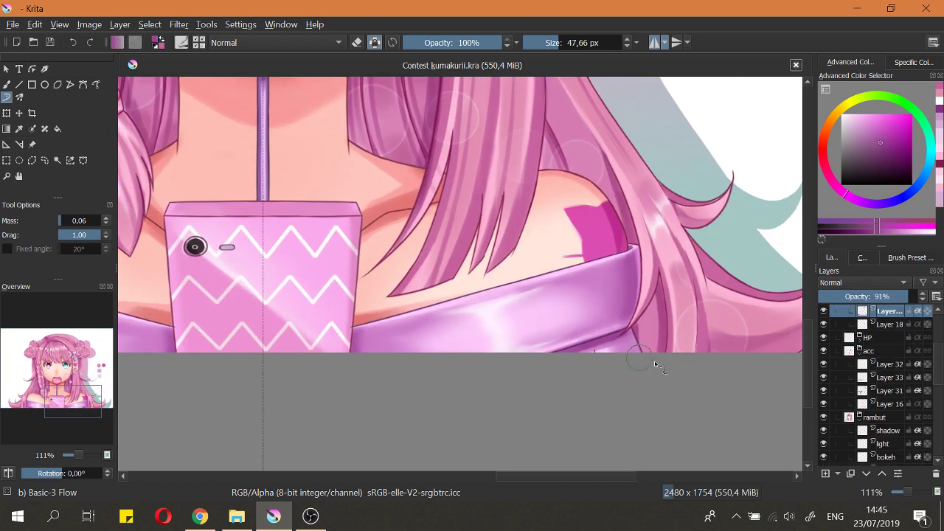
pyautogui.press('[')
pyautogui.press('[')
pyautogui.press('[')
pyautogui.press('[')
pyautogui.press('[')
pyautogui.press('[')
pyautogui.press('[')
pyautogui.press('[')
pyautogui.press('[')
pyautogui.press('[')
pyautogui.press('[')
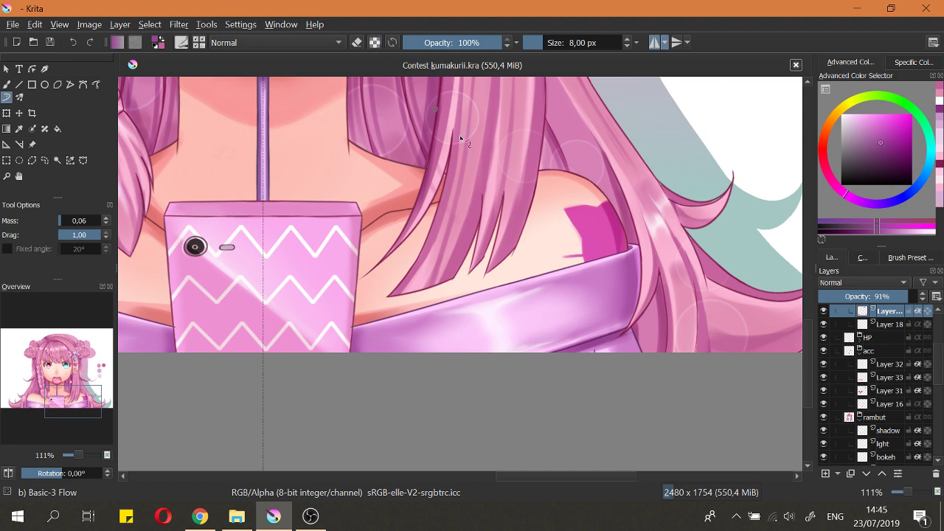
pyautogui.scroll(3, 621, 325)
pyautogui.keyDown('shift'); pyautogui.moveTo(605, 340); pyautogui.dragTo(611, 340); pyautogui.keyUp('shift')
pyautogui.moveTo(625, 332); pyautogui.dragTo(640, 326)
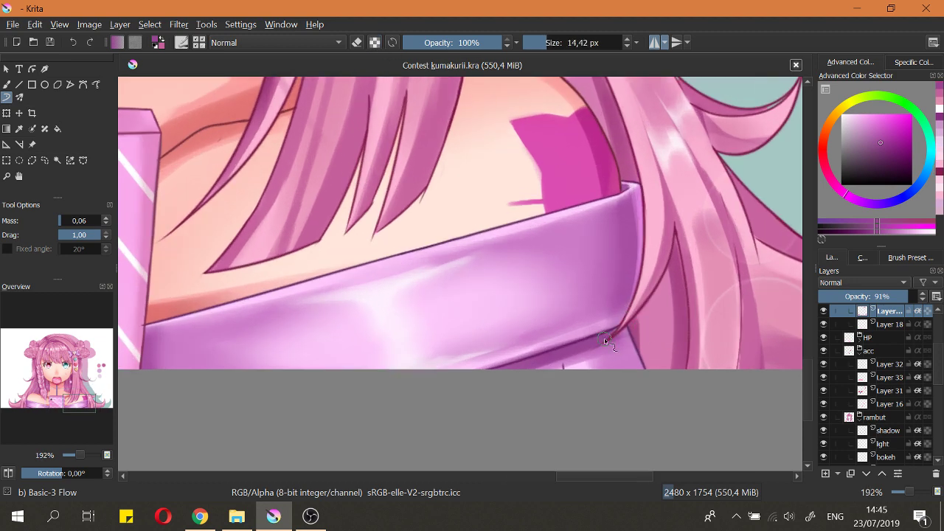
# Step: Turn off horizontal mirror painting and save the drawing
pyautogui.press('2')
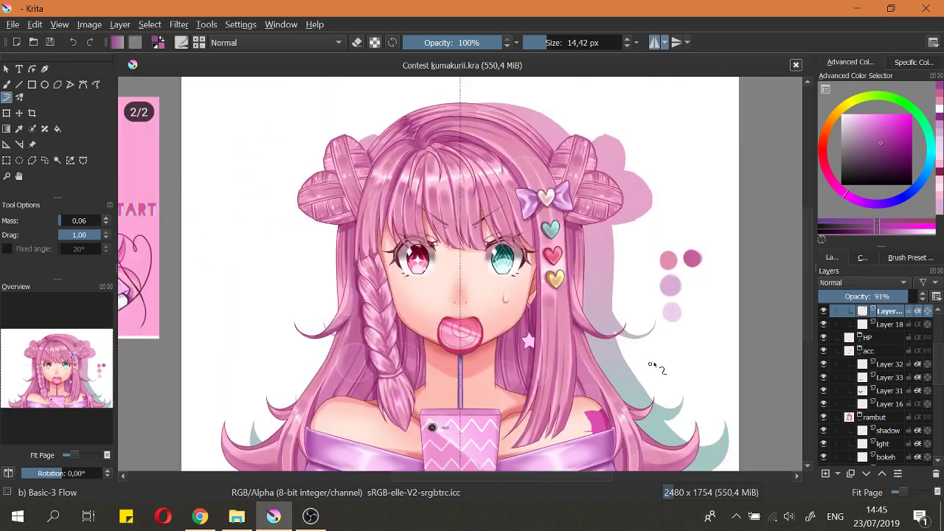
pyautogui.scroll(4, 364, 268)
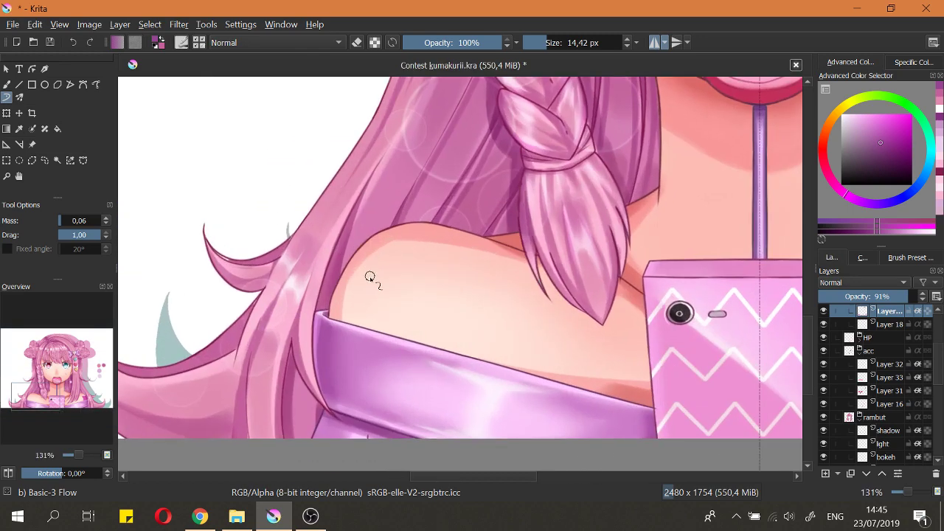
pyautogui.scroll(-4, 394, 343)
pyautogui.click(655, 44)
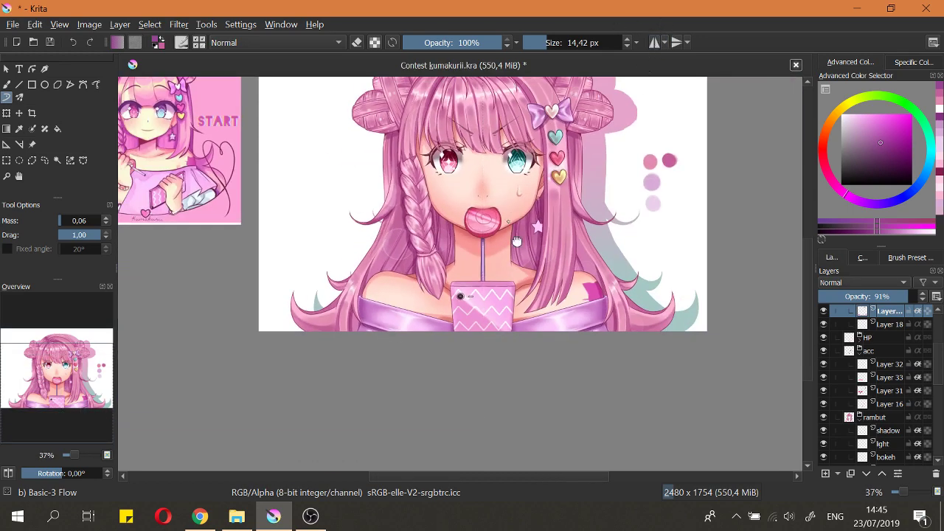
pyautogui.press('2')
pyautogui.hotkey('ctrl', 's')
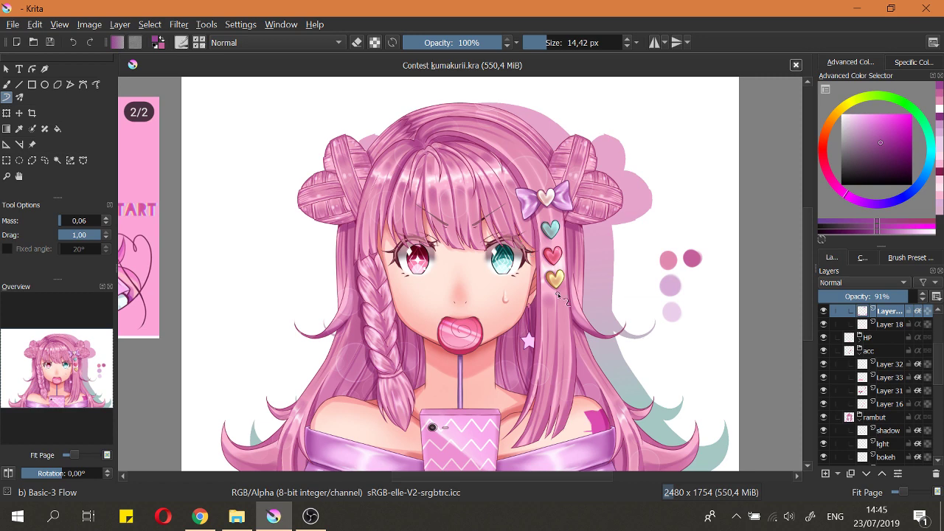
# Step: Check what Layer 49, Layer 21 and Layer 15 in the skin group contain by toggling their visibility
pyautogui.scroll(-1, 559, 296)
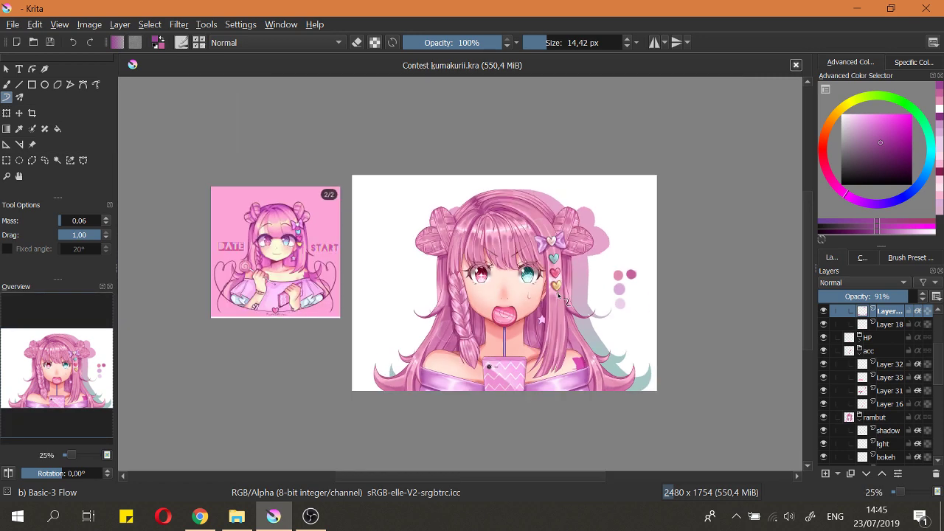
pyautogui.scroll(1, 558, 295)
pyautogui.scroll(2, 559, 296)
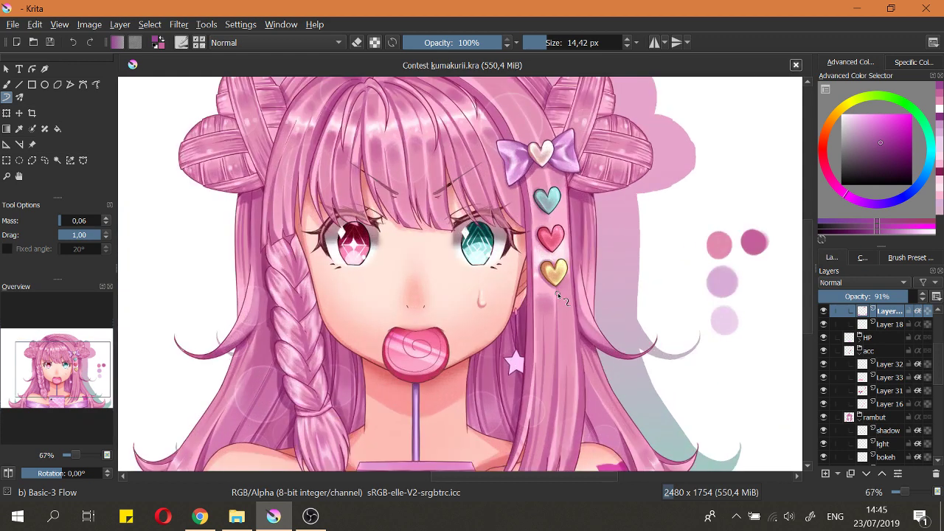
pyautogui.scroll(-1, 559, 296)
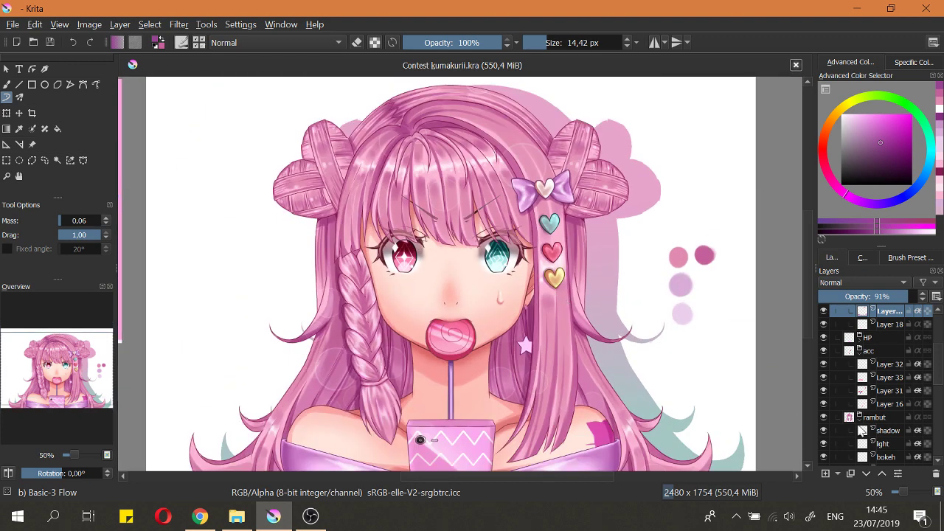
pyautogui.moveTo(941, 366); pyautogui.dragTo(929, 435)
pyautogui.click(844, 389)
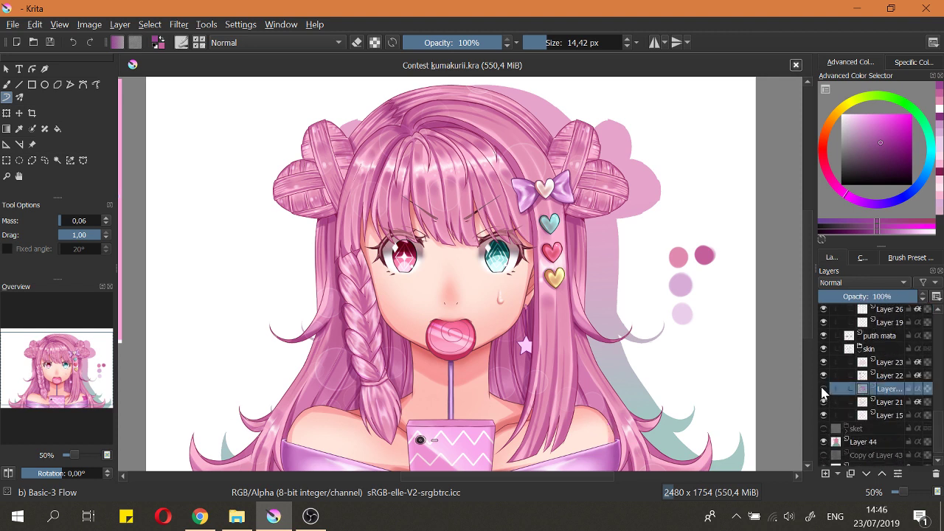
pyautogui.click(859, 405)
pyautogui.click(823, 403)
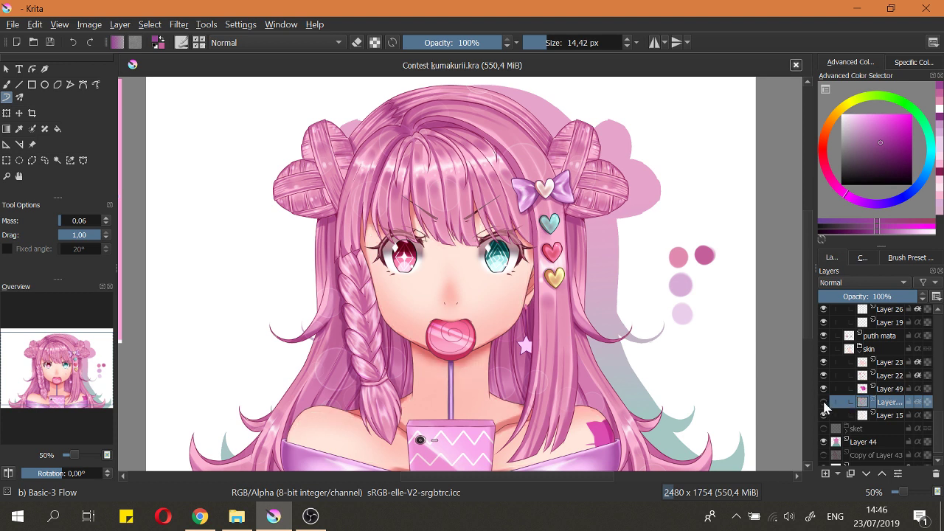
pyautogui.click(824, 403)
pyautogui.click(848, 416)
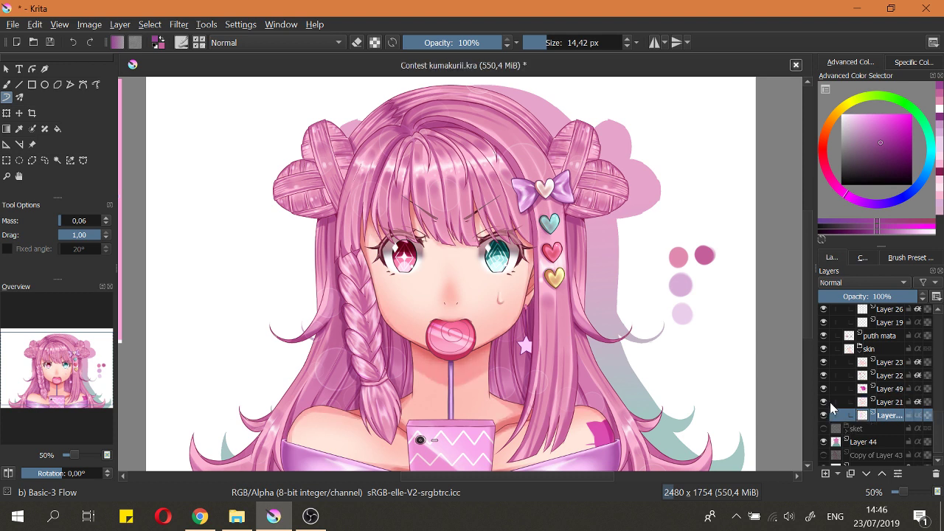
pyautogui.click(823, 415)
pyautogui.click(823, 415)
# Step: Make Layer 21 active, check it and Layer 22 by toggling their visibility, and hide Layer 23
pyautogui.moveTo(697, 415); pyautogui.dragTo(714, 395)
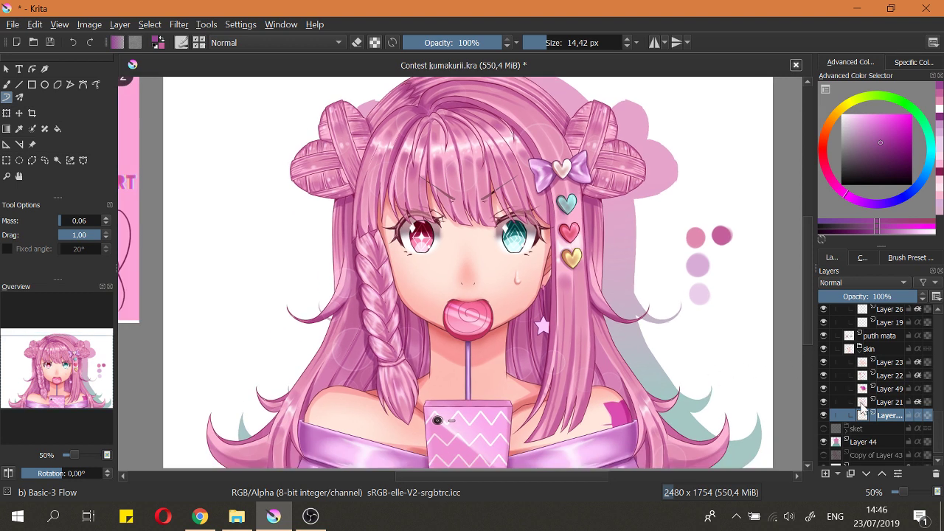
pyautogui.click(862, 402)
pyautogui.click(824, 403)
pyautogui.click(823, 402)
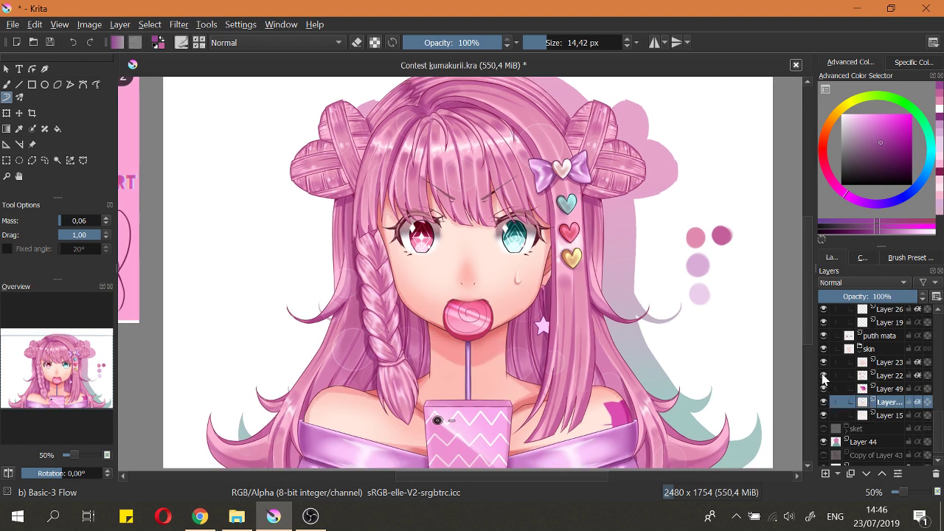
pyautogui.click(824, 376)
pyautogui.click(824, 376)
pyautogui.click(823, 362)
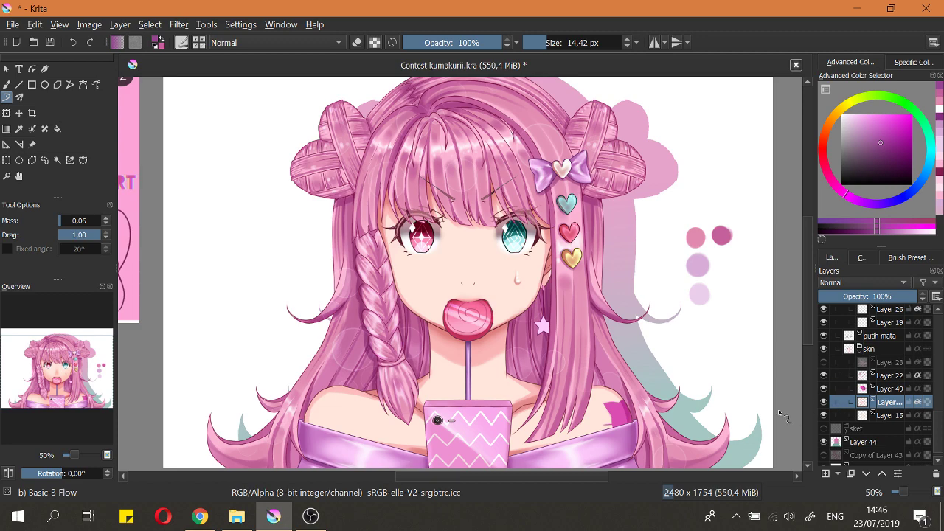
# Step: Turn on horizontal mirroring and paint the collarbone shadow on Layer 21 with the sampled skin shadow colour and a 25.27 px brush
pyautogui.moveTo(546, 433); pyautogui.dragTo(542, 339)
pyautogui.keyDown('ctrl'); pyautogui.click(527, 363); pyautogui.keyUp('ctrl')
pyautogui.moveTo(517, 382)
pyautogui.mouseDown()
pyautogui.moveTo(521, 422)
pyautogui.moveTo(508, 370)
pyautogui.moveTo(518, 382)
pyautogui.mouseUp()
pyautogui.click(654, 43)
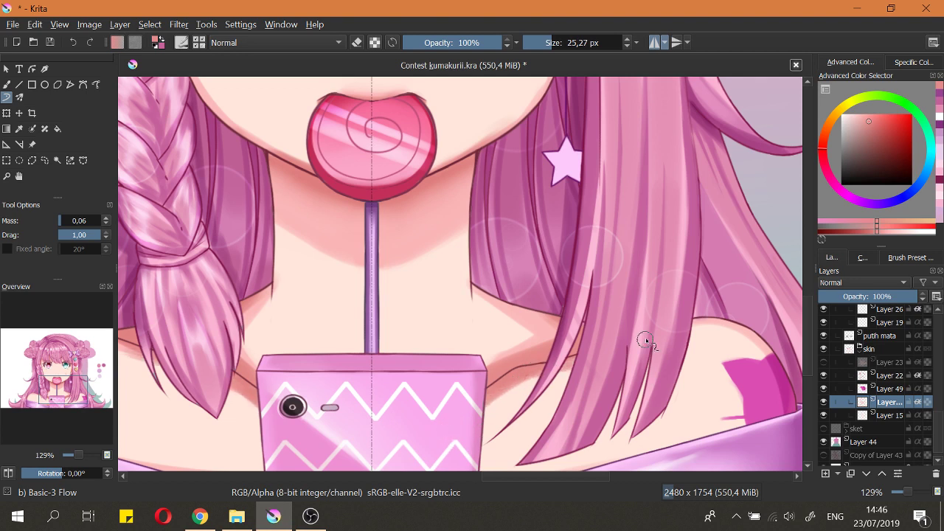
pyautogui.moveTo(533, 374)
pyautogui.mouseDown()
pyautogui.moveTo(551, 327)
pyautogui.moveTo(551, 357)
pyautogui.moveTo(575, 330)
pyautogui.moveTo(603, 352)
pyautogui.moveTo(596, 294)
pyautogui.moveTo(565, 295)
pyautogui.mouseUp()
pyautogui.rightClick(538, 295)
pyautogui.click(571, 352)
pyautogui.press('/')
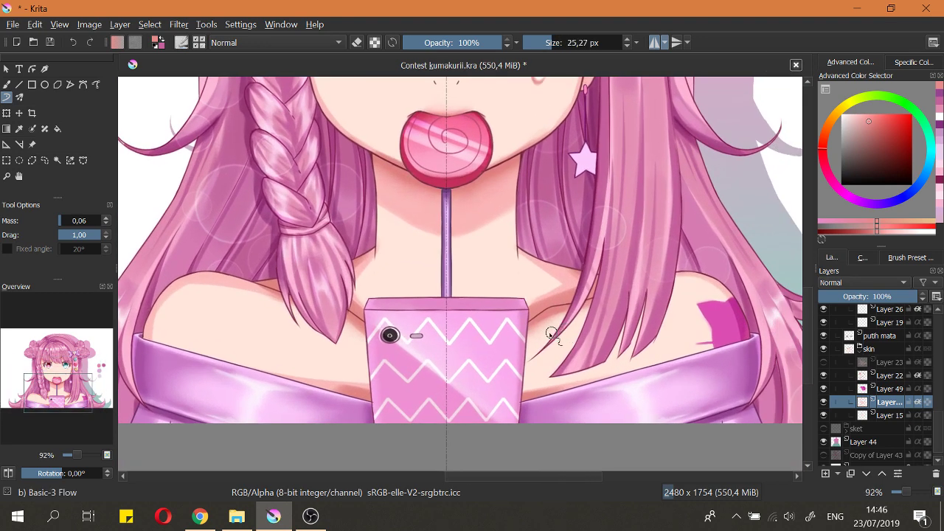
pyautogui.scroll(2, 544, 339)
pyautogui.moveTo(544, 339)
pyautogui.mouseDown()
pyautogui.moveTo(510, 363)
pyautogui.moveTo(566, 323)
pyautogui.moveTo(509, 363)
pyautogui.moveTo(564, 324)
pyautogui.moveTo(525, 352)
pyautogui.moveTo(606, 314)
pyautogui.moveTo(533, 346)
pyautogui.moveTo(603, 318)
pyautogui.moveTo(519, 370)
pyautogui.mouseUp()
pyautogui.hotkey('ctrl', 'z')
pyautogui.hotkey('ctrl', 'z')
# Step: Soften the collarbone shadow beside the hair strands with the Blender Blur brush at 51.42 px
pyautogui.press('/')
pyautogui.moveTo(567, 298); pyautogui.dragTo(576, 275)
pyautogui.scroll(3, 575, 274)
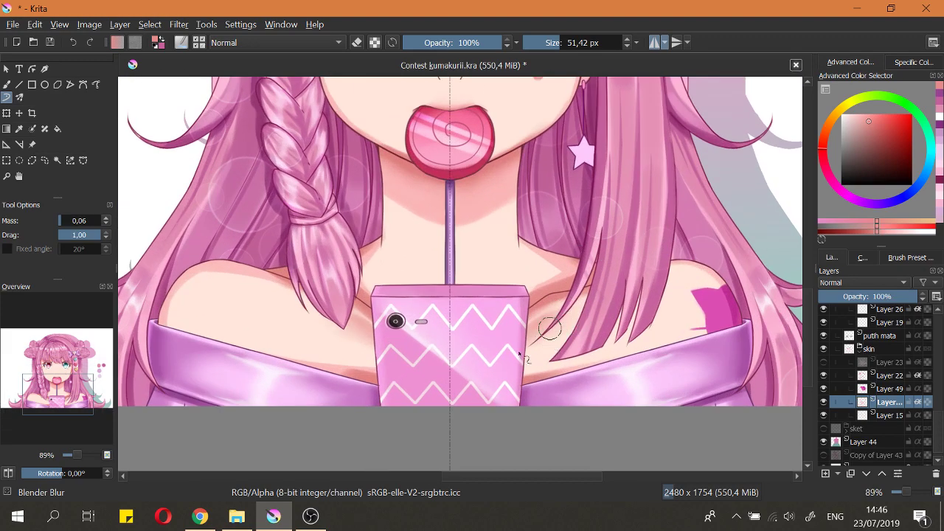
pyautogui.press('2')
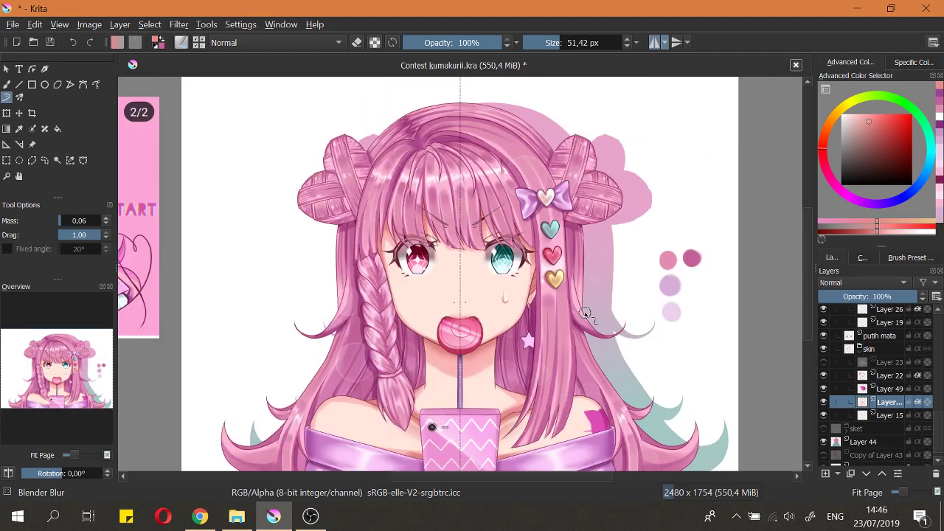
pyautogui.scroll(3, 568, 383)
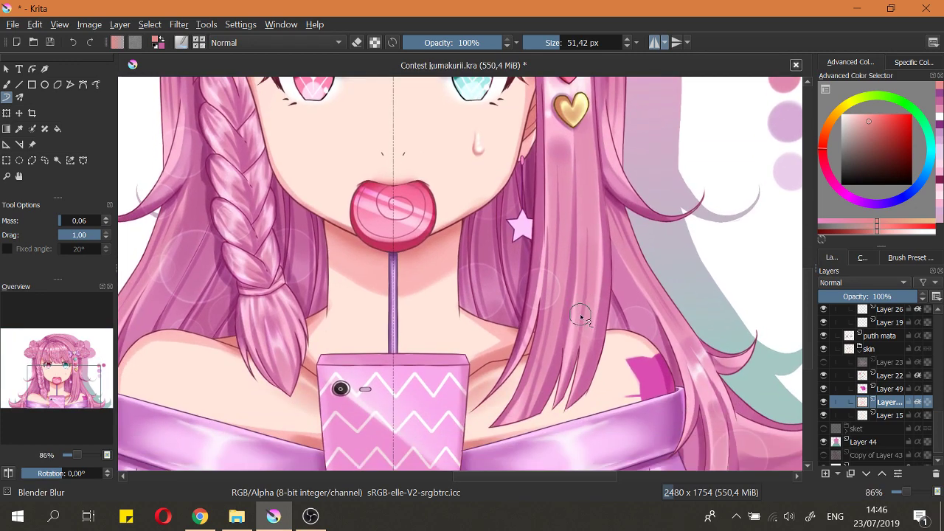
pyautogui.scroll(-5, 590, 365)
pyautogui.scroll(4, 588, 361)
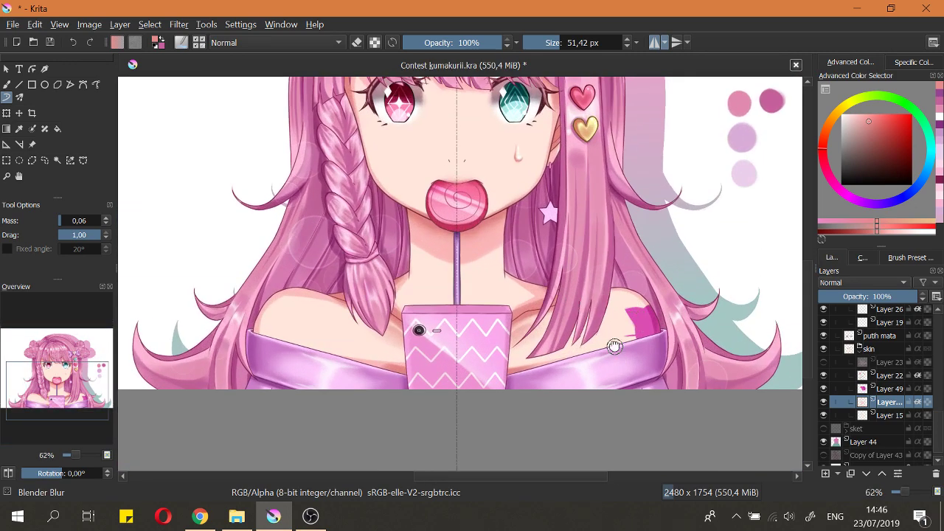
pyautogui.scroll(-5, 615, 347)
pyautogui.scroll(6, 602, 337)
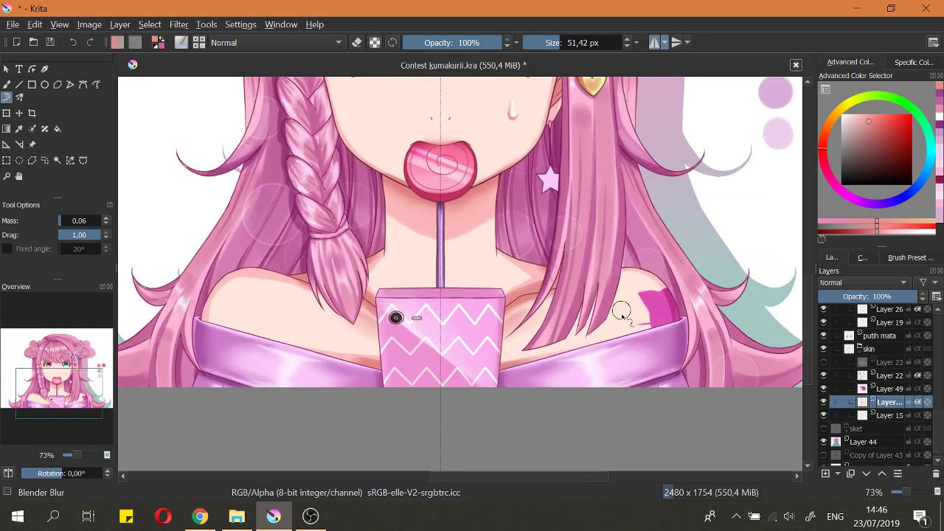
# Step: Paint a small armpit crease shadow above the dress edge on the skin with the Basic-3 Flow brush at 16.41 px
pyautogui.press('/')
pyautogui.moveTo(638, 320)
pyautogui.mouseDown()
pyautogui.moveTo(636, 346)
pyautogui.moveTo(643, 331)
pyautogui.mouseUp()
pyautogui.hotkey('ctrl', 'z')
pyautogui.click(638, 331)
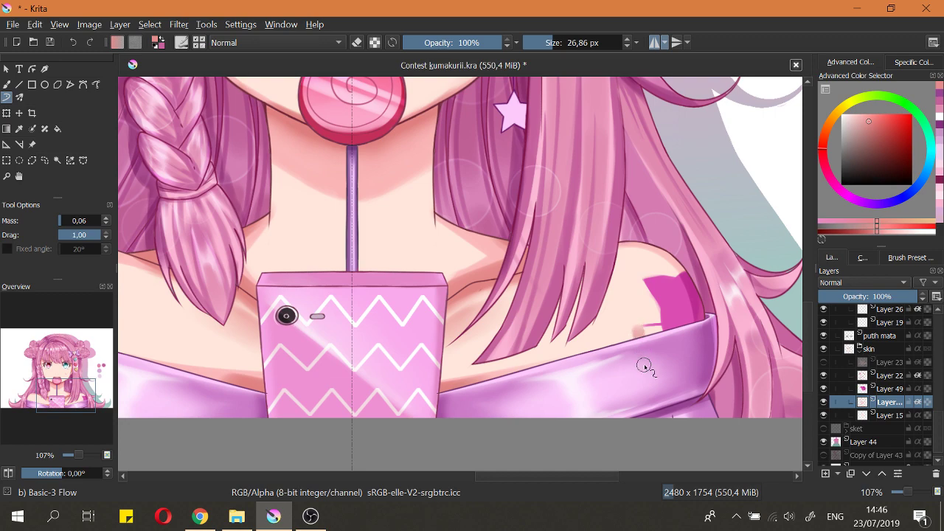
pyautogui.scroll(-4, 617, 342)
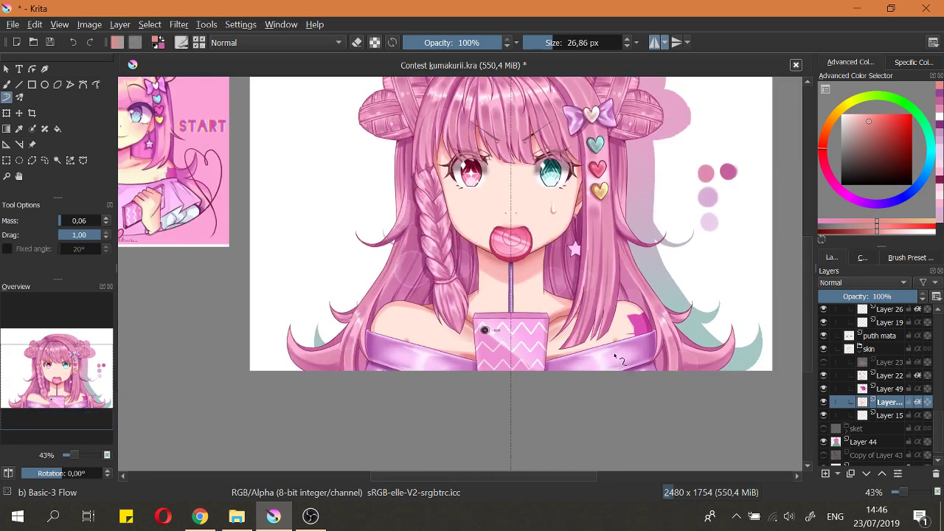
pyautogui.scroll(4, 616, 310)
pyautogui.scroll(2, 618, 342)
pyautogui.moveTo(628, 349)
pyautogui.mouseDown()
pyautogui.moveTo(625, 321)
pyautogui.moveTo(624, 358)
pyautogui.mouseUp()
# Step: Refine the shape of the armpit crease with the Basic-3 Flow brush and its eraser mode at 13.53 px
pyautogui.press('e')
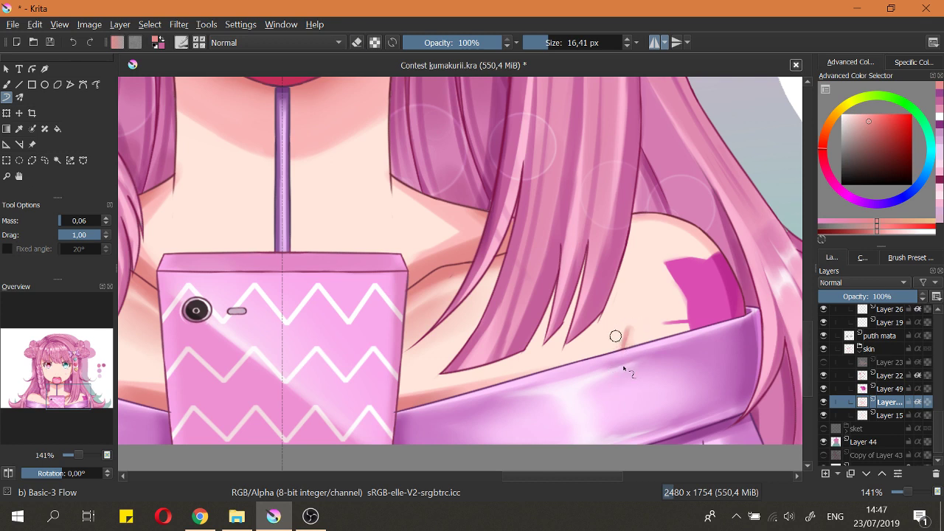
pyautogui.press('e')
pyautogui.moveTo(620, 329); pyautogui.dragTo(623, 341)
pyautogui.press('e')
pyautogui.press('e')
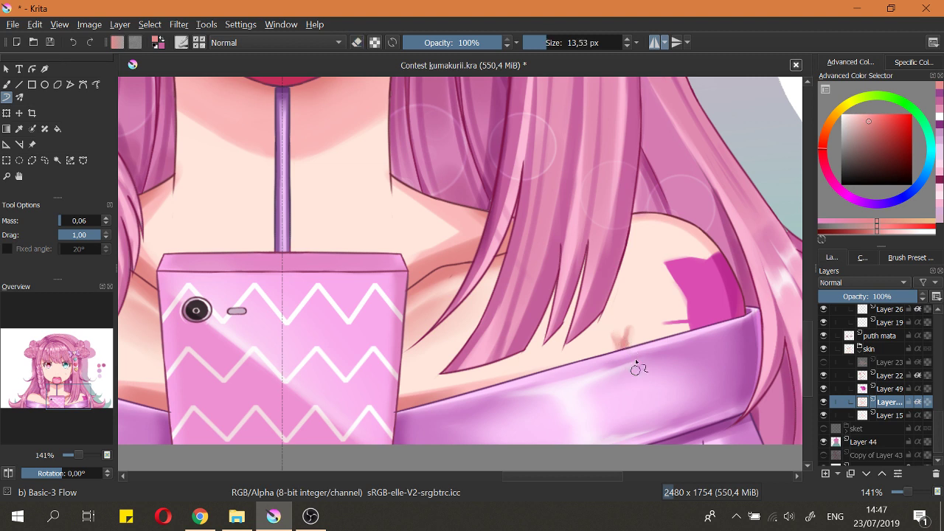
# Step: Soften the armpit crease above the dress edge with the Blender Blur brush at 25.96 px
pyautogui.rightClick(633, 319)
pyautogui.click(634, 255)
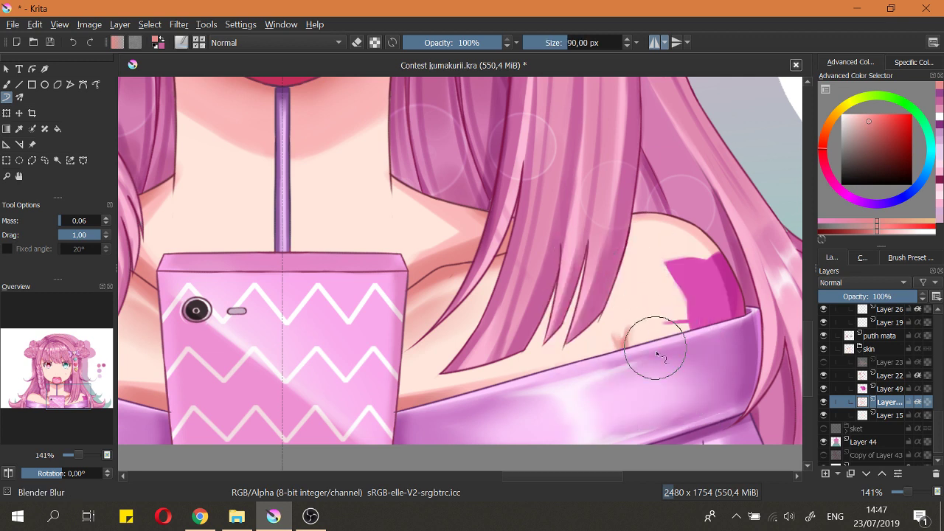
pyautogui.keyDown('shift'); pyautogui.moveTo(639, 345); pyautogui.dragTo(625, 339); pyautogui.keyUp('shift')
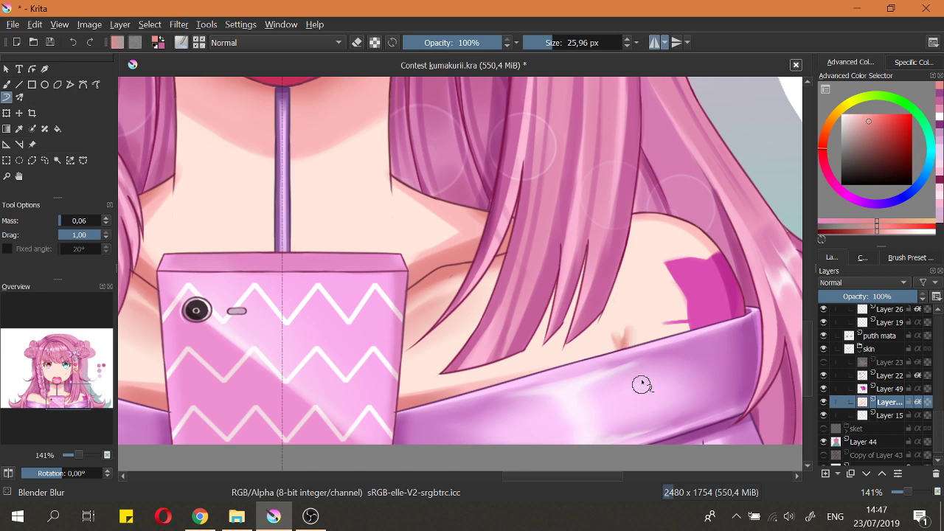
pyautogui.scroll(-4, 630, 343)
pyautogui.scroll(4, 631, 343)
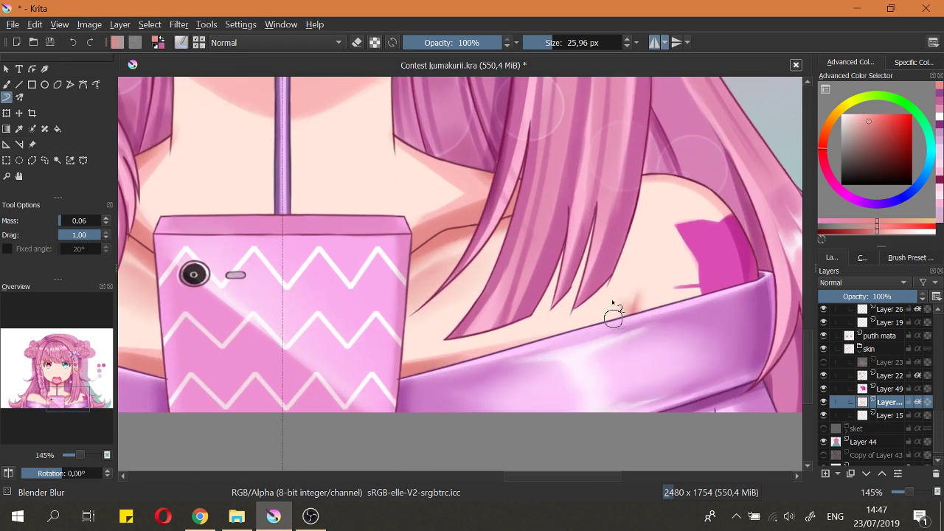
pyautogui.scroll(-3, 611, 312)
pyautogui.moveTo(616, 330); pyautogui.dragTo(622, 353)
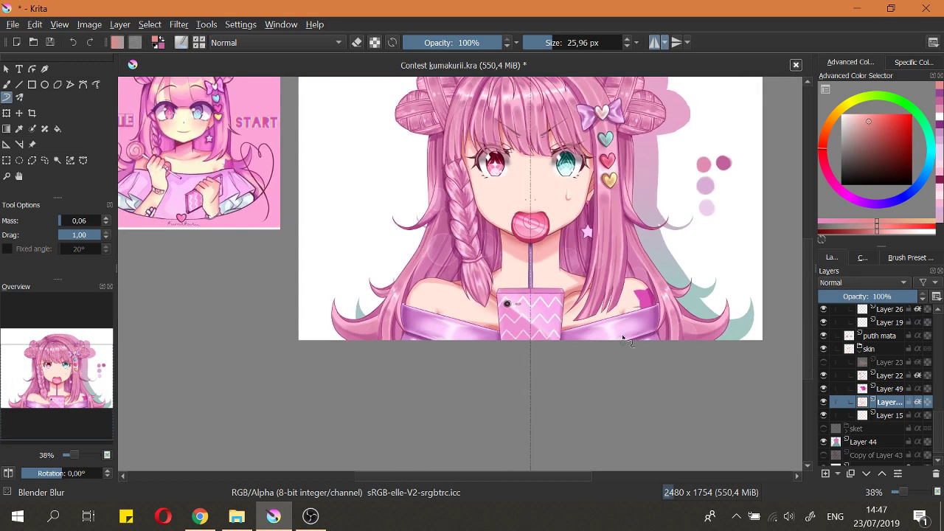
pyautogui.press('2')
pyautogui.scroll(4, 548, 428)
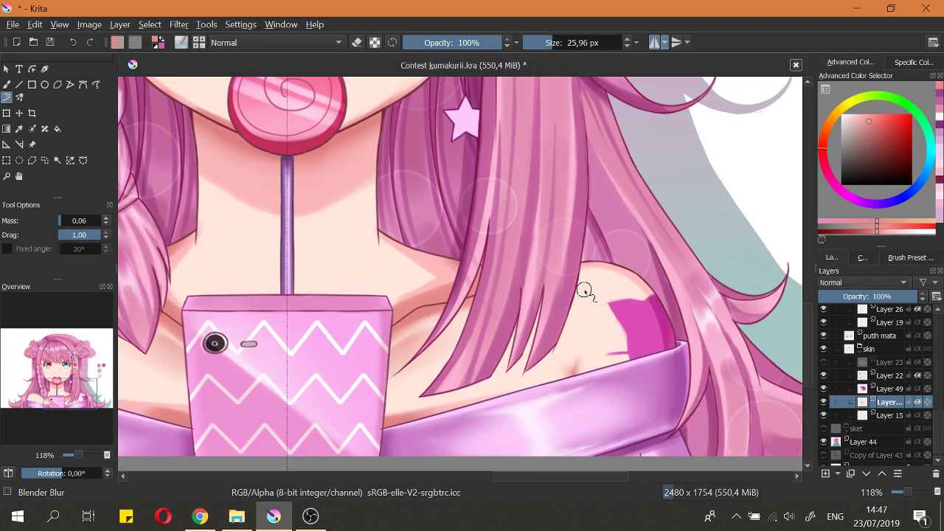
# Step: Switch to YouTube in Chrome and turn on looping for the Nocopyright music playlist
pyautogui.click(200, 517)
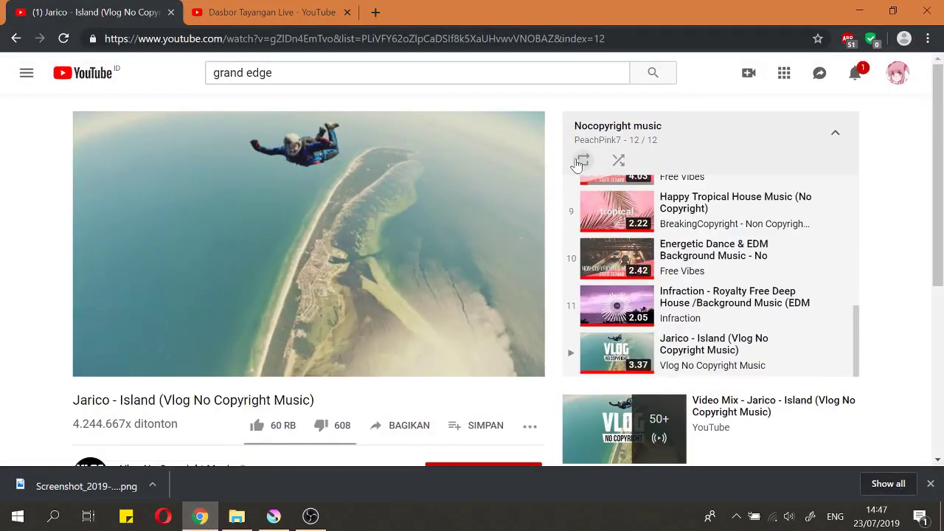
pyautogui.click(582, 160)
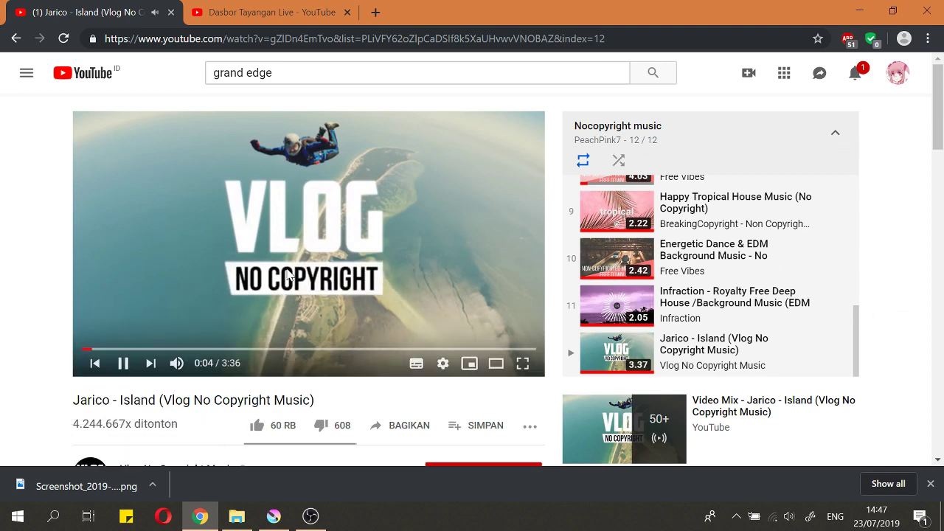
pyautogui.click(893, 11)
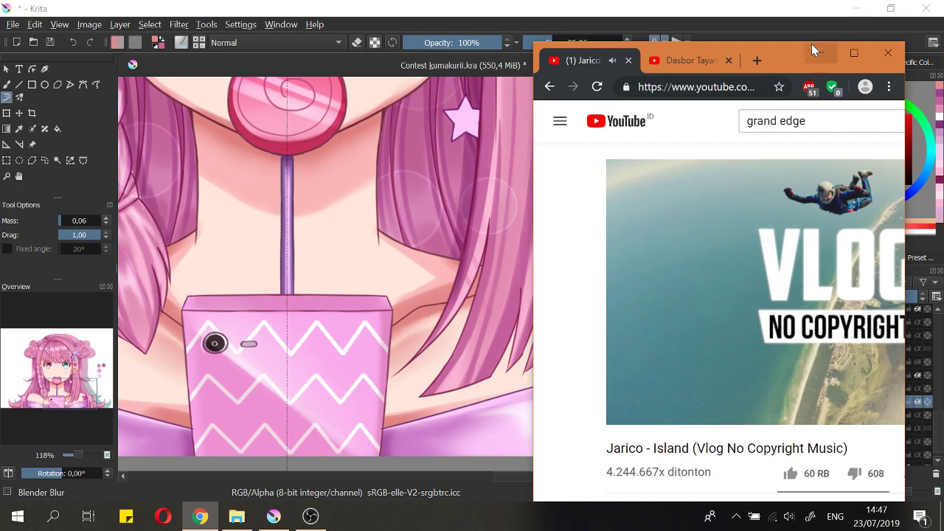
pyautogui.click(852, 52)
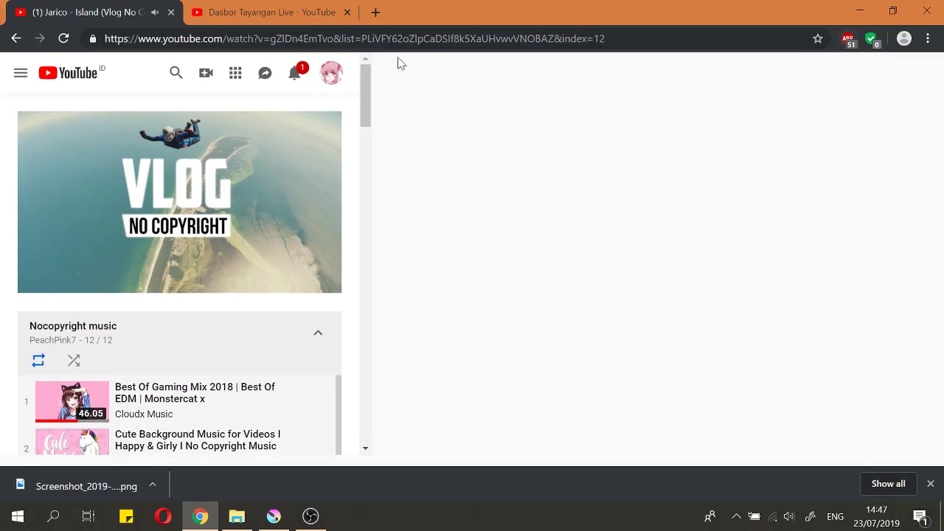
pyautogui.click(289, 12)
pyautogui.click(96, 12)
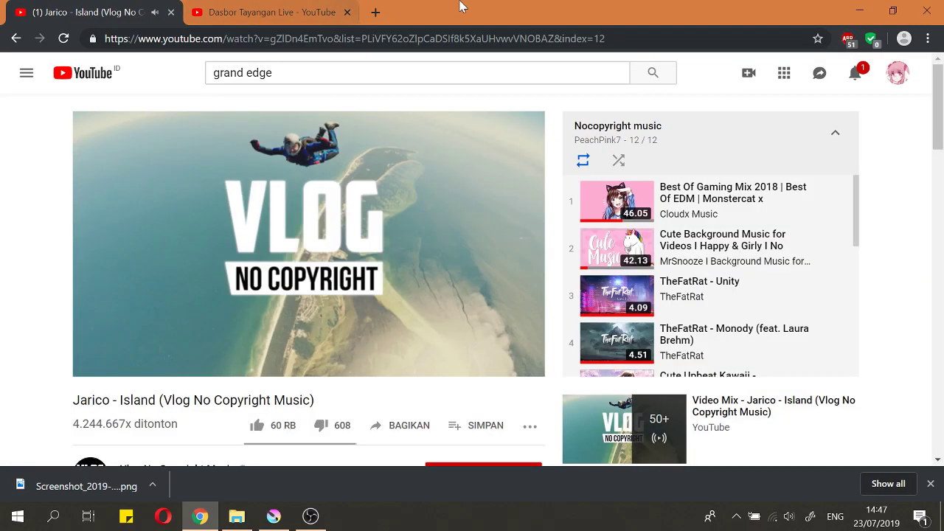
# Step: Check the YouTube notifications and return to Krita
pyautogui.click(860, 73)
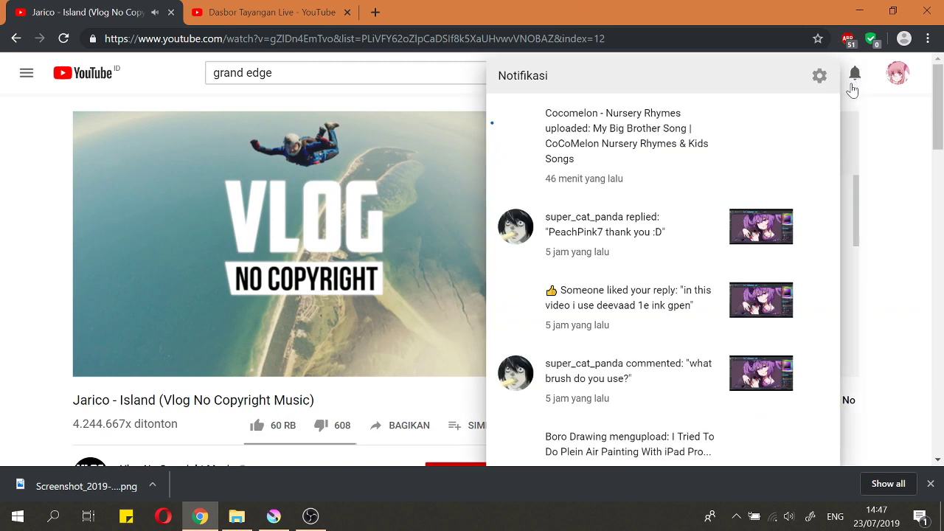
pyautogui.click(874, 140)
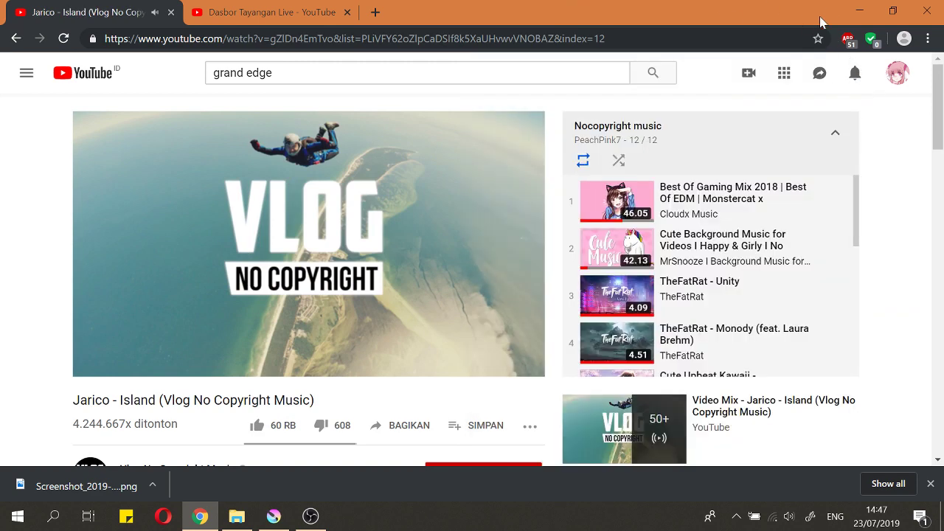
pyautogui.click(859, 10)
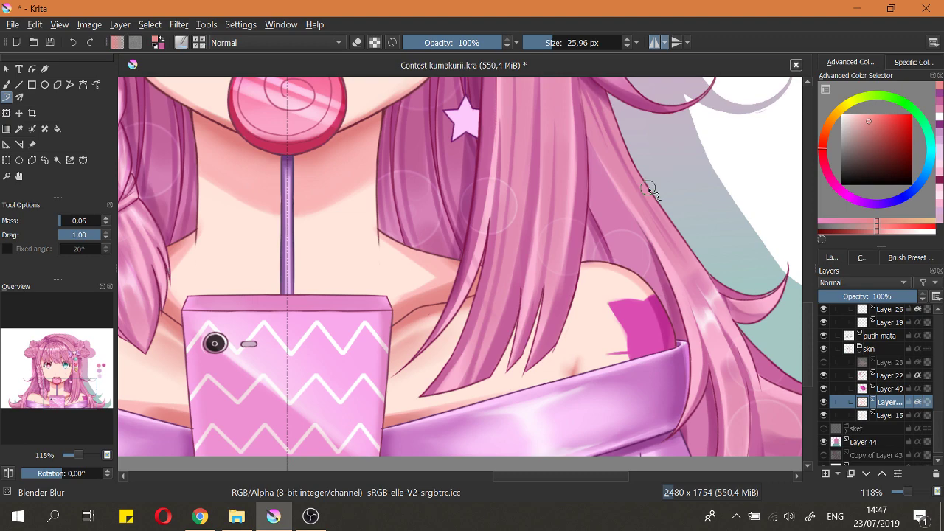
# Step: Trim the edges of the armpit crease with the Basic-3 Flow brush in eraser mode at 19.30 px
pyautogui.moveTo(525, 307); pyautogui.dragTo(537, 318)
pyautogui.moveTo(525, 277); pyautogui.dragTo(549, 314)
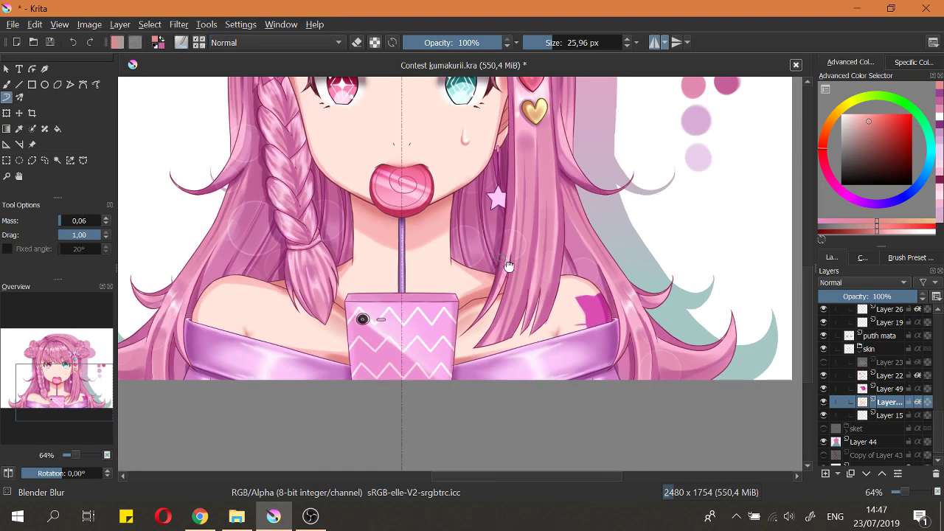
pyautogui.scroll(-2, 509, 267)
pyautogui.scroll(5, 531, 317)
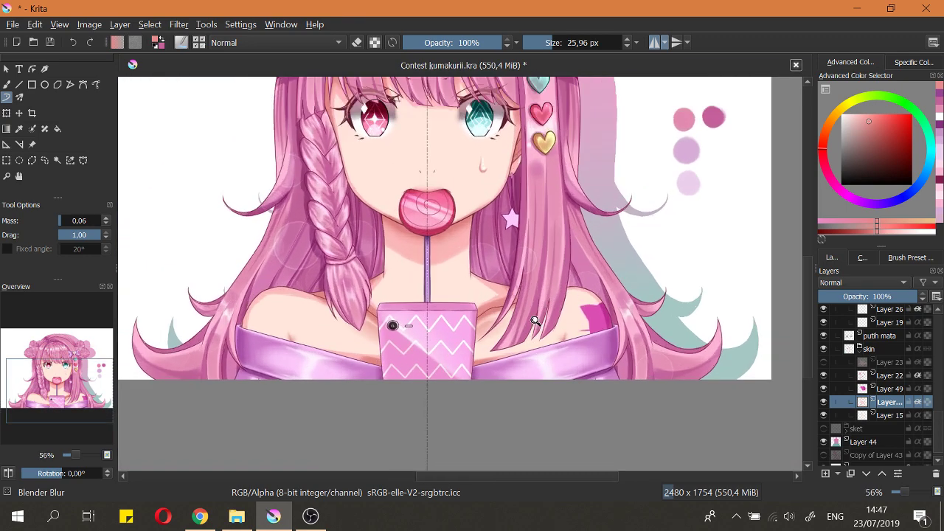
pyautogui.scroll(-5, 620, 309)
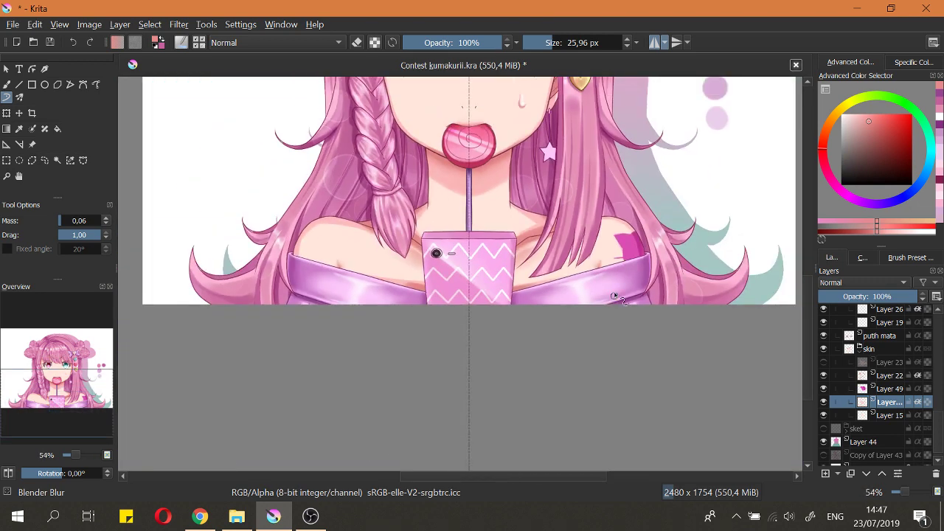
pyautogui.scroll(6, 614, 296)
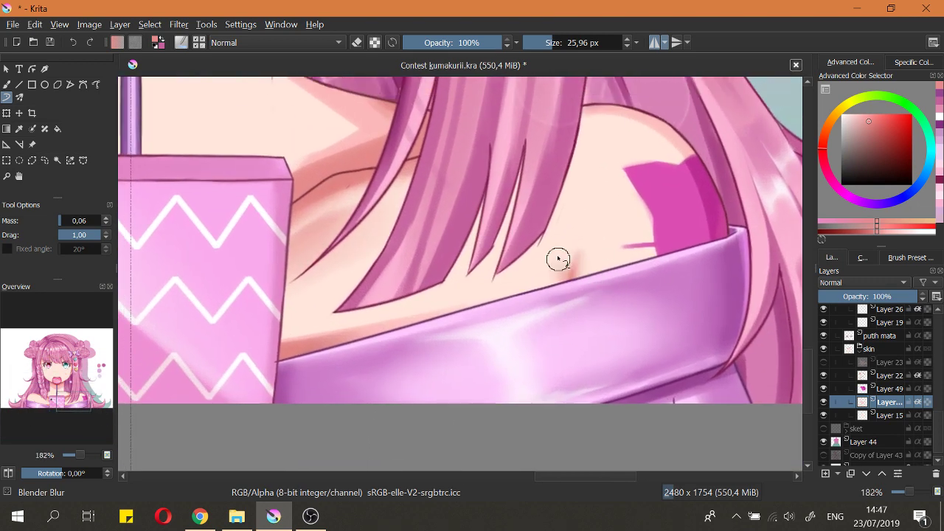
pyautogui.press('/')
pyautogui.moveTo(549, 275)
pyautogui.keyDown('shift'); pyautogui.mouseDown()
pyautogui.moveTo(566, 249)
pyautogui.moveTo(552, 304)
pyautogui.moveTo(560, 259)
pyautogui.moveTo(568, 324)
pyautogui.mouseUp(); pyautogui.keyUp('shift')
pyautogui.press('e')
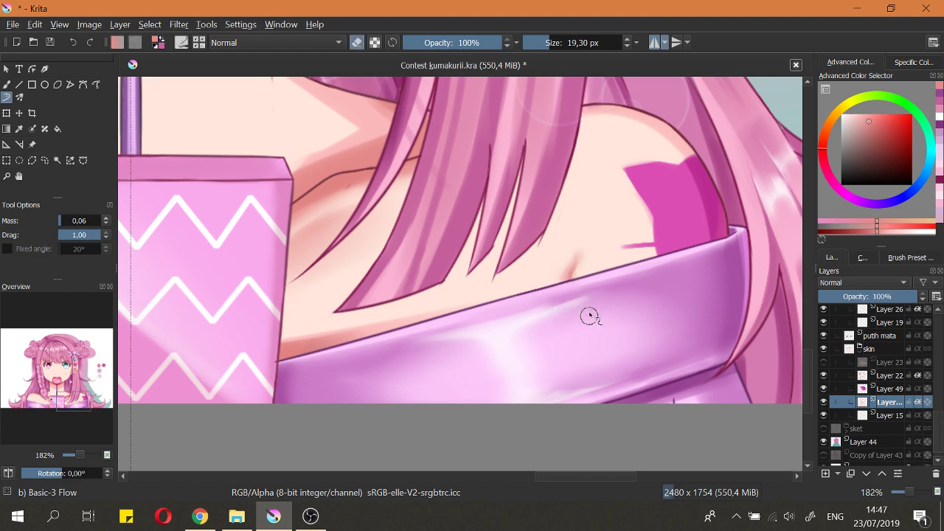
pyautogui.keyDown('ctrl'); pyautogui.moveTo(576, 283); pyautogui.dragTo(573, 257); pyautogui.keyUp('ctrl')
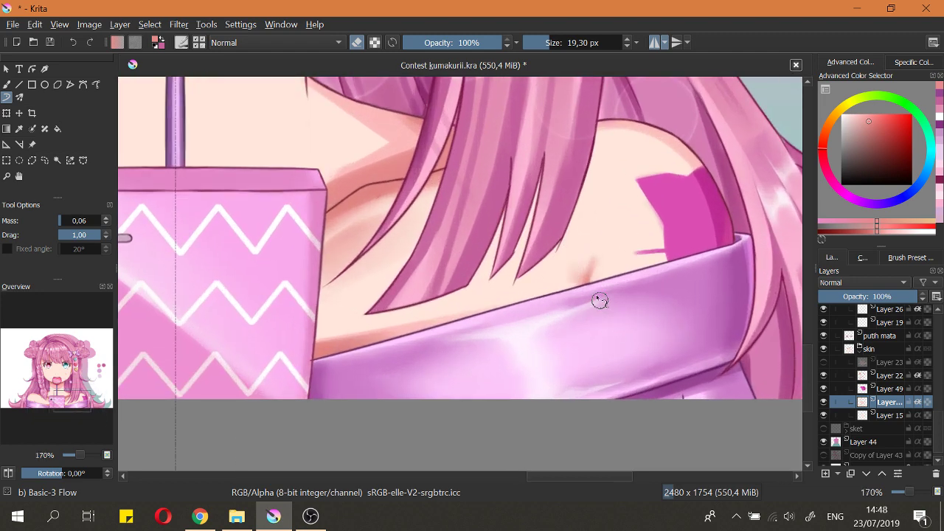
pyautogui.scroll(-4, 598, 301)
pyautogui.scroll(4, 592, 261)
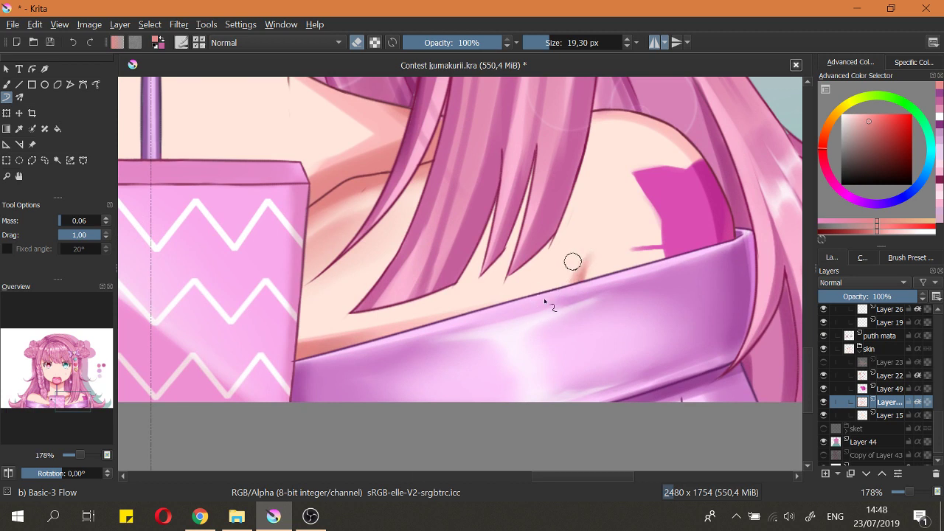
pyautogui.scroll(1, 562, 280)
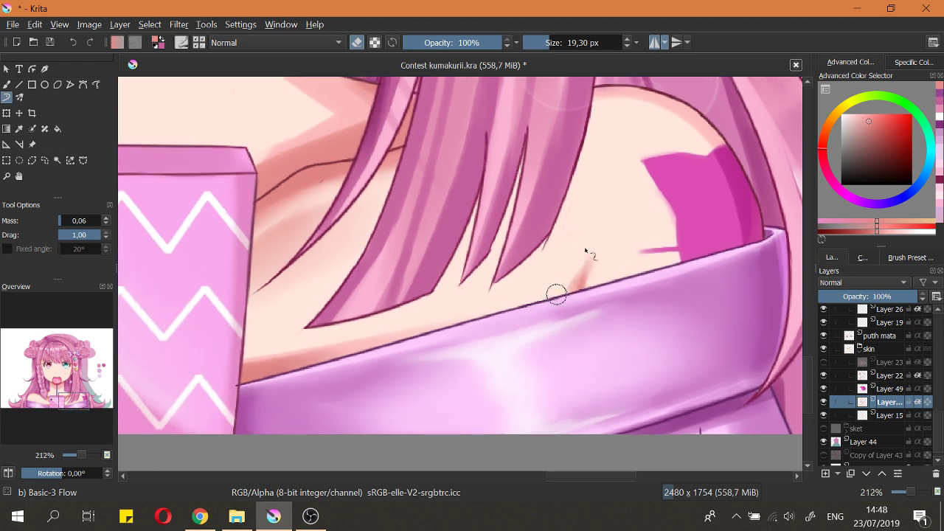
# Step: Undo the last stroke on the armpit crease and blend the crease with the Blender Blur brush at 17 px
pyautogui.rightClick(574, 280)
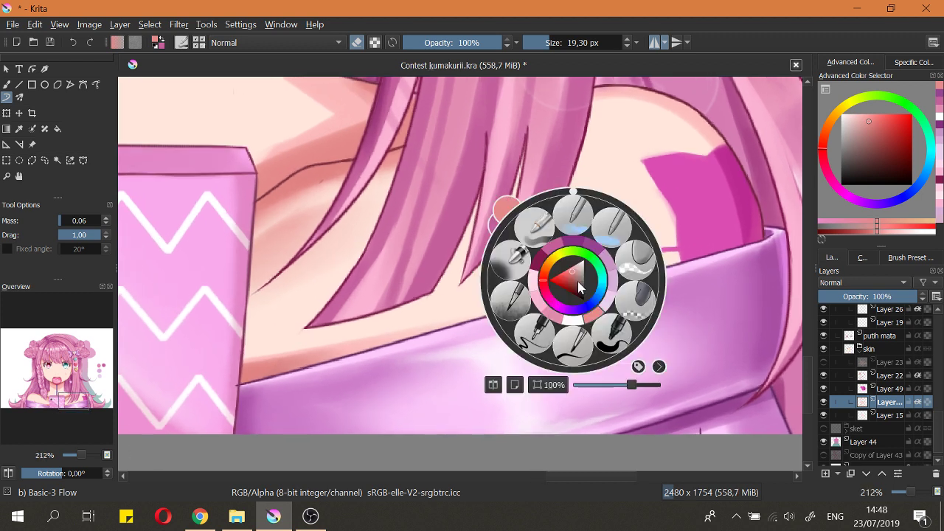
pyautogui.click(573, 212)
pyautogui.hotkey('ctrl', 'z')
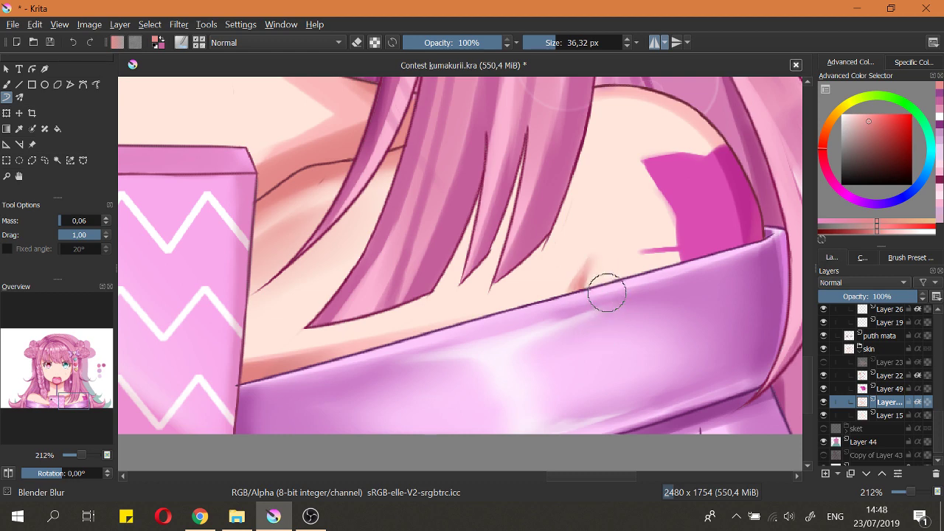
pyautogui.moveTo(605, 291)
pyautogui.keyDown('shift'); pyautogui.mouseDown()
pyautogui.moveTo(586, 285)
pyautogui.moveTo(587, 322)
pyautogui.moveTo(583, 199)
pyautogui.mouseUp(); pyautogui.keyUp('shift')
pyautogui.moveTo(582, 240); pyautogui.dragTo(590, 244)
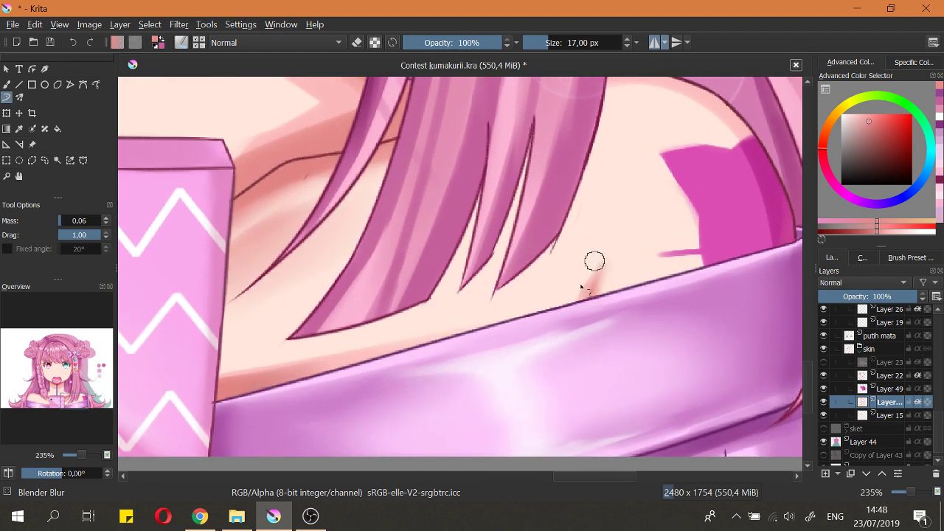
pyautogui.scroll(-5, 612, 290)
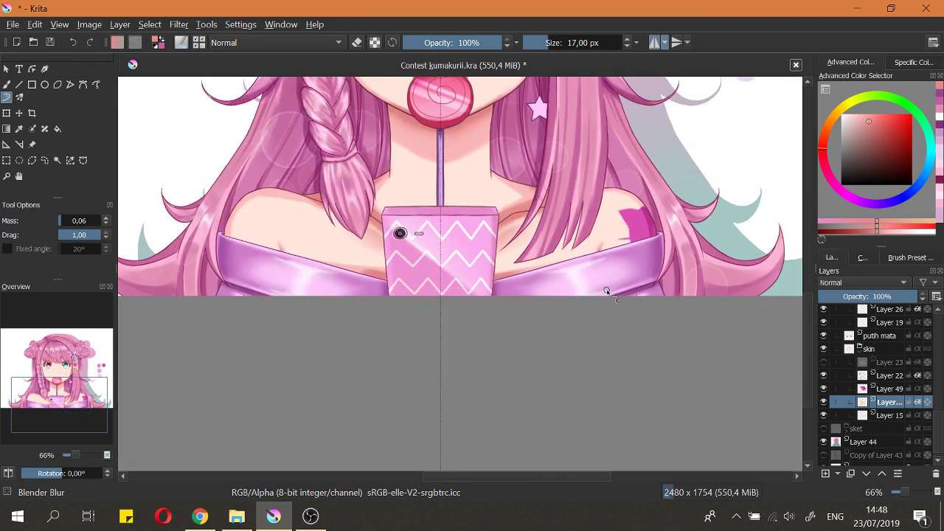
# Step: Save the Contest kumakurii.kra document and check the shoulder against the whole illustration
pyautogui.press('2')
pyautogui.hotkey('ctrl', 's')
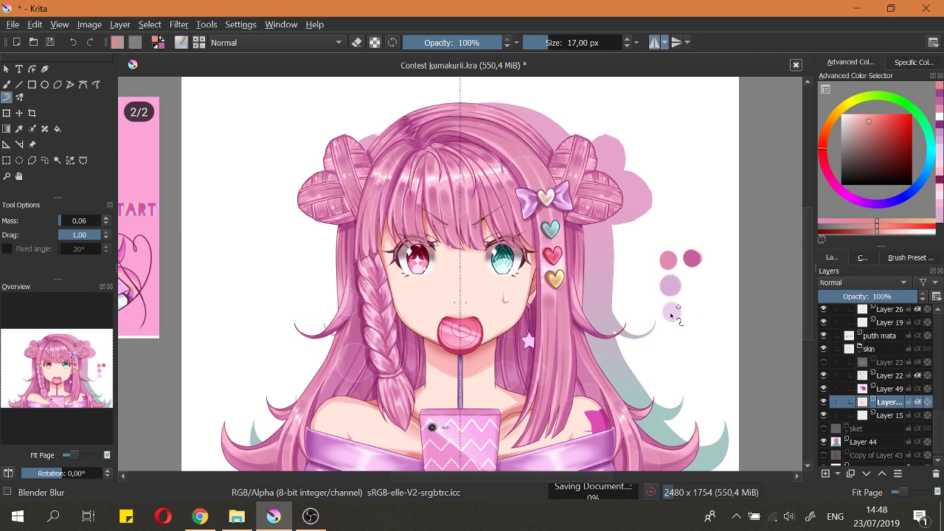
pyautogui.scroll(-1, 660, 328)
pyautogui.scroll(4, 627, 357)
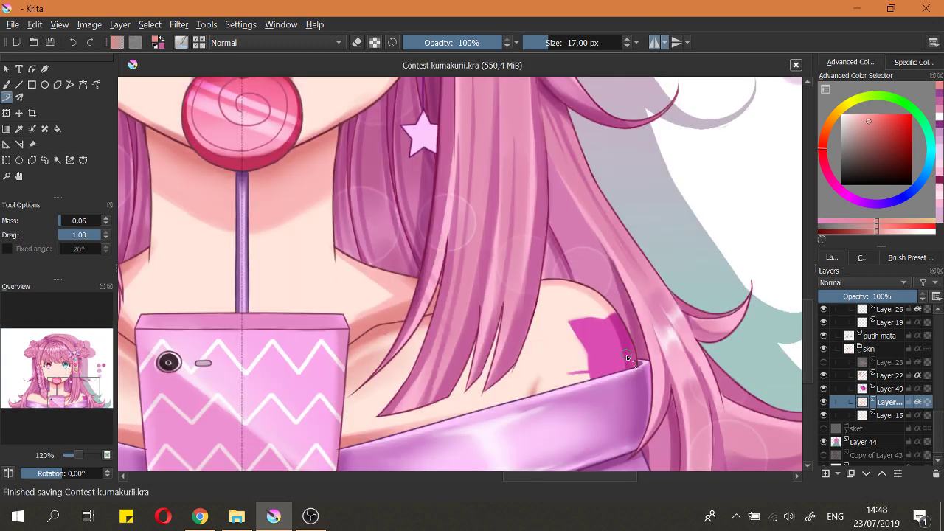
pyautogui.press('2')
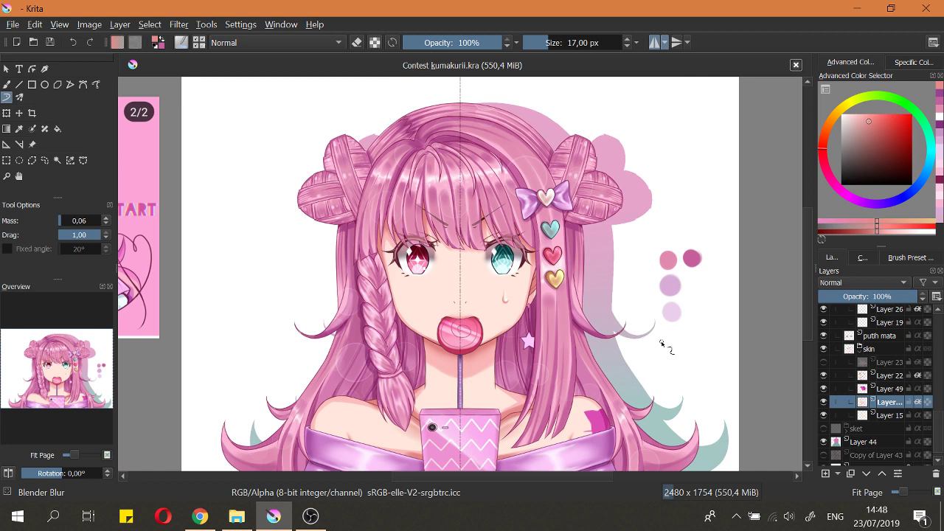
# Step: Make Layer 23 in the skin group visible
pyautogui.scroll(-1, 557, 391)
pyautogui.moveTo(556, 388); pyautogui.dragTo(548, 353)
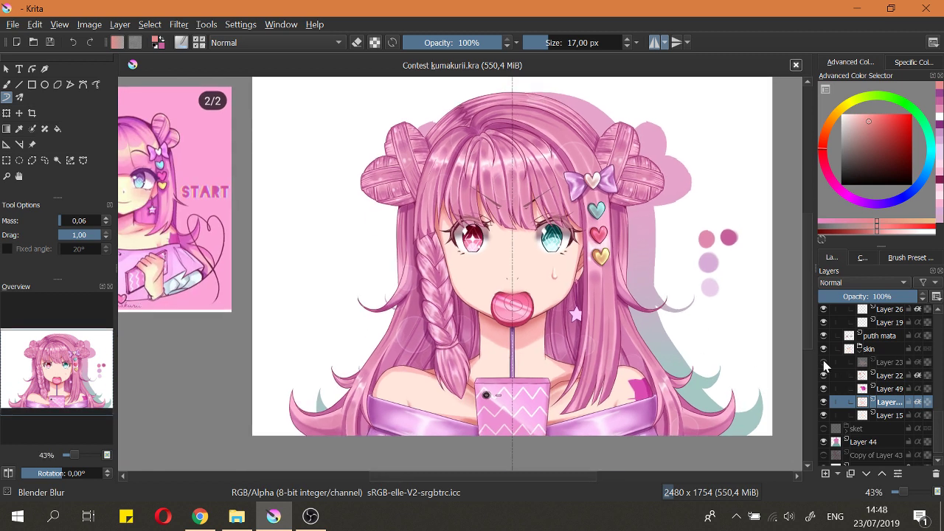
pyautogui.click(823, 362)
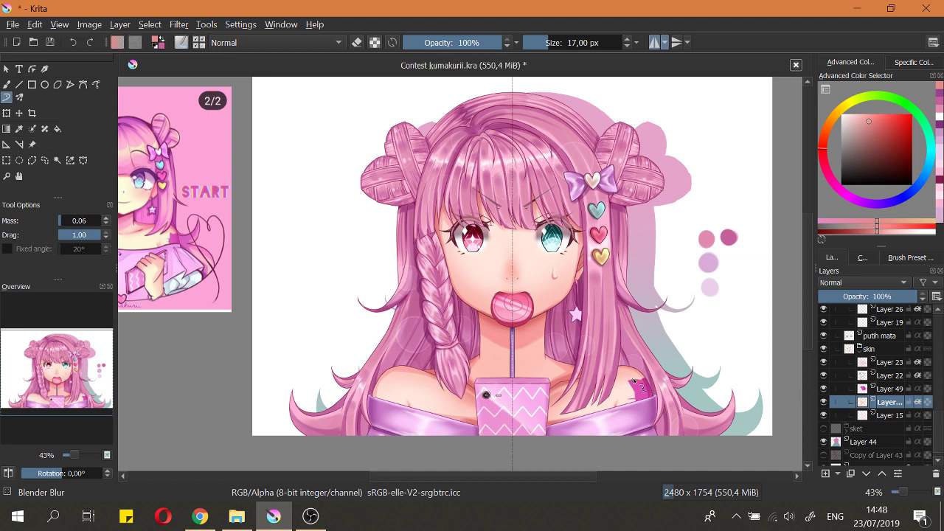
pyautogui.moveTo(634, 381); pyautogui.dragTo(695, 378)
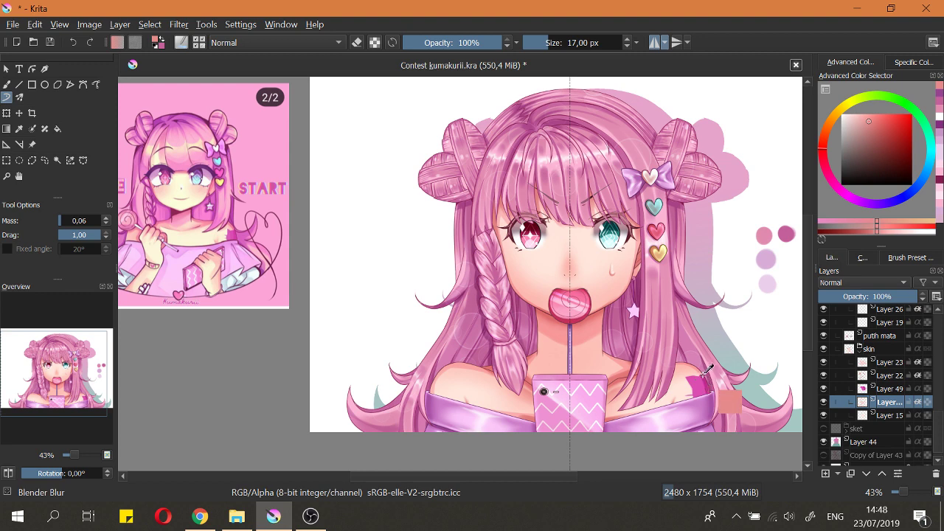
# Step: Duplicate Layer 23 at the top of the skin group
pyautogui.moveTo(700, 374); pyautogui.dragTo(704, 376)
pyautogui.press('2')
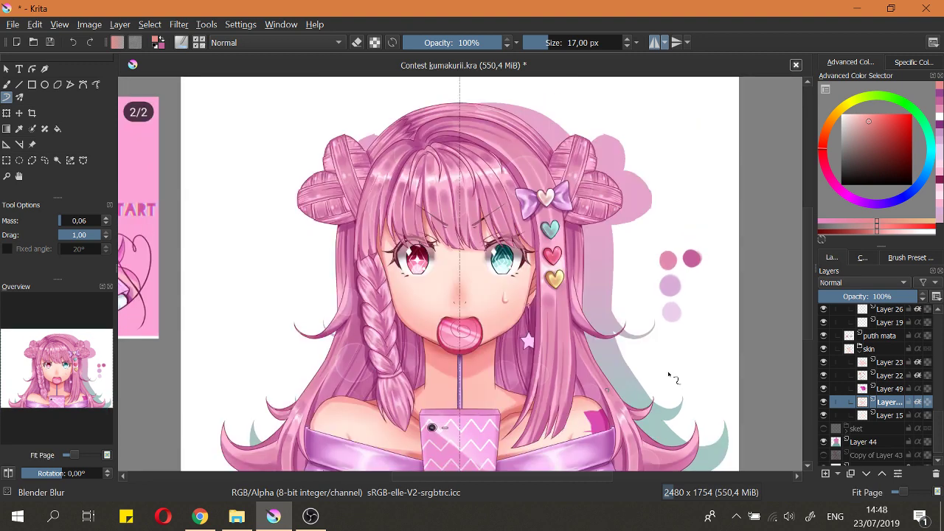
pyautogui.moveTo(620, 400); pyautogui.dragTo(655, 376)
pyautogui.click(856, 364)
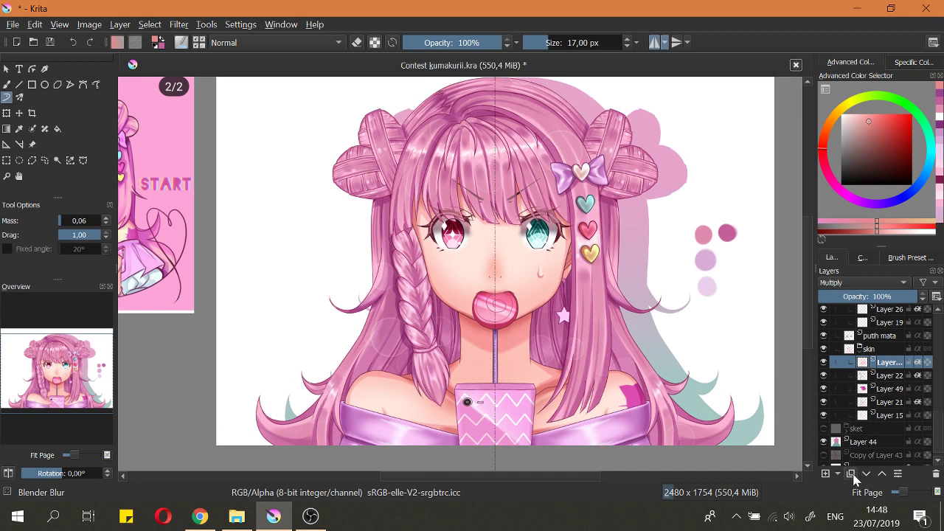
pyautogui.click(851, 475)
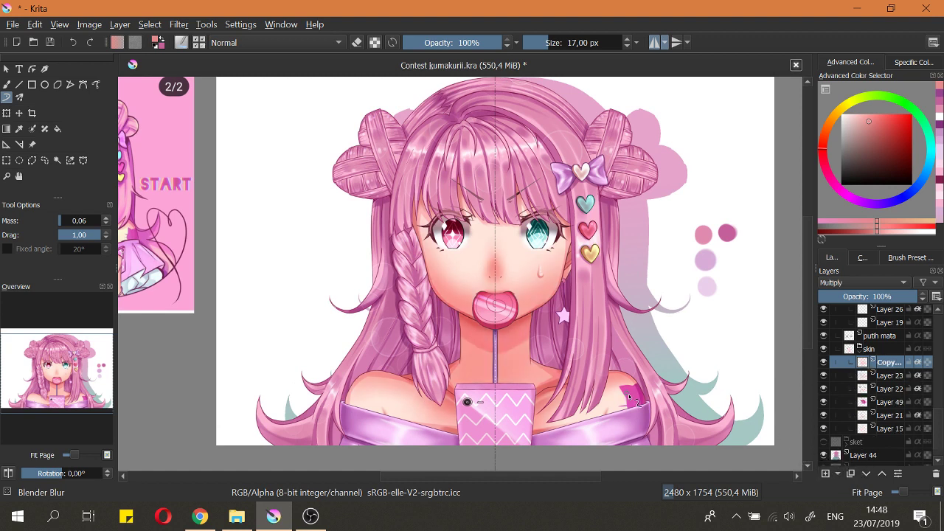
# Step: Switch to the Basic-3 Flow brush at 30.46 px and undo the trial stroke along the lollipop stick
pyautogui.scroll(4, 492, 316)
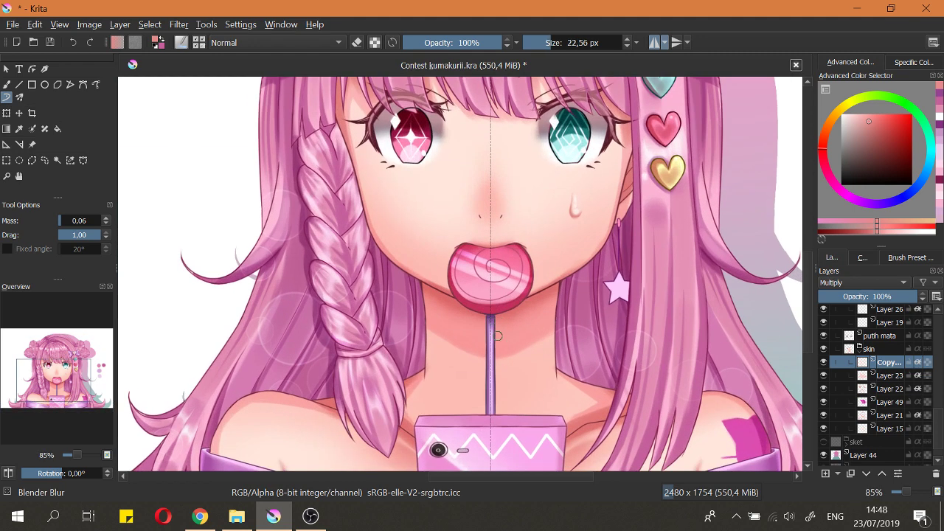
pyautogui.moveTo(498, 315)
pyautogui.mouseDown()
pyautogui.moveTo(501, 304)
pyautogui.moveTo(502, 439)
pyautogui.mouseUp()
pyautogui.rightClick(493, 293)
pyautogui.click(463, 242)
pyautogui.hotkey('ctrl', 'z')
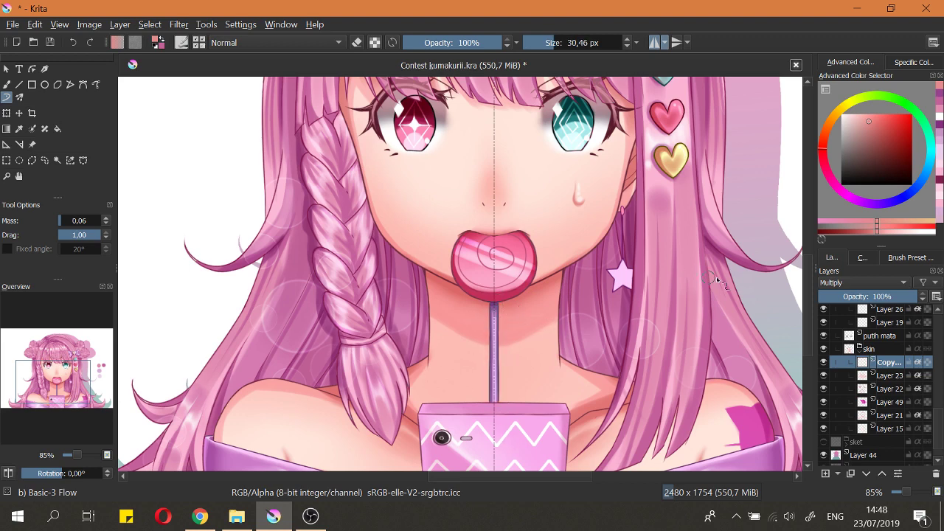
# Step: Sample a skin pink, lighten it to a pale greyish pink and paint a shadow over the neck along the lollipop stick
pyautogui.moveTo(656, 302); pyautogui.dragTo(606, 408)
pyautogui.scroll(3, 491, 187)
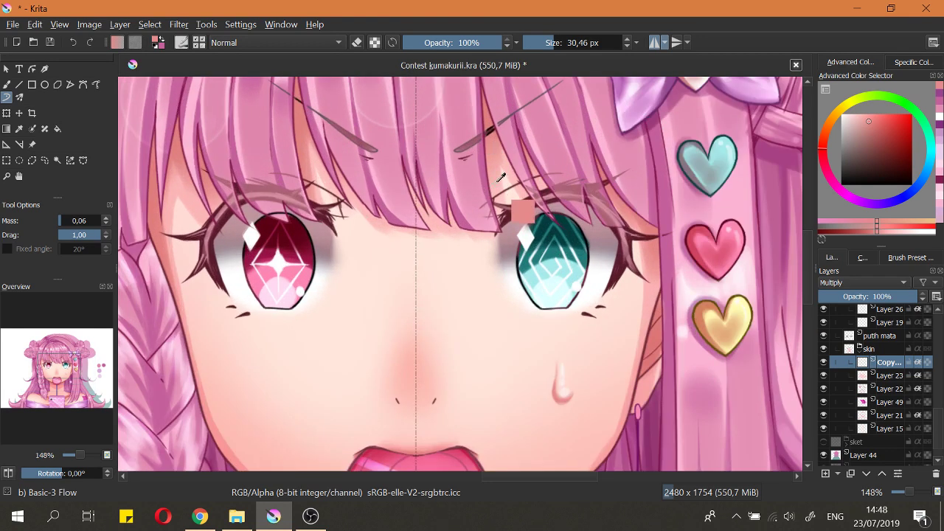
pyautogui.scroll(-5, 500, 178)
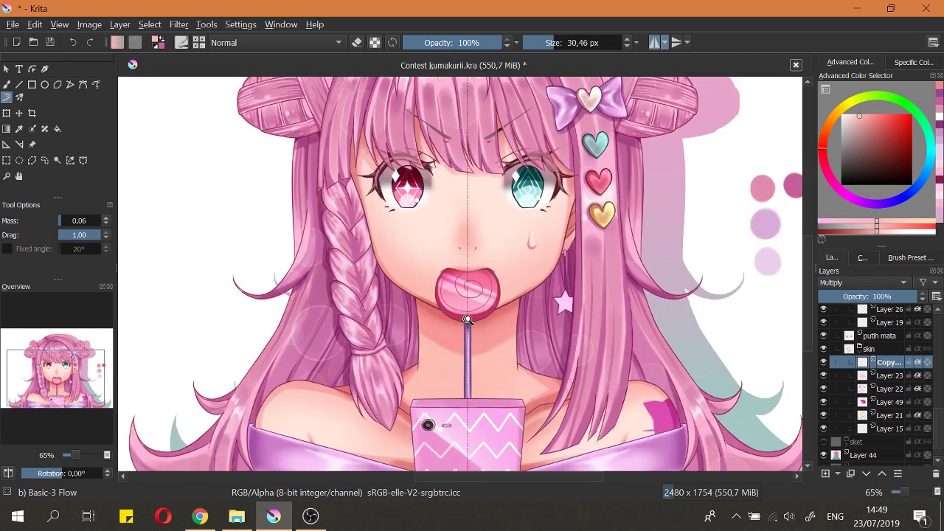
pyautogui.scroll(2, 467, 318)
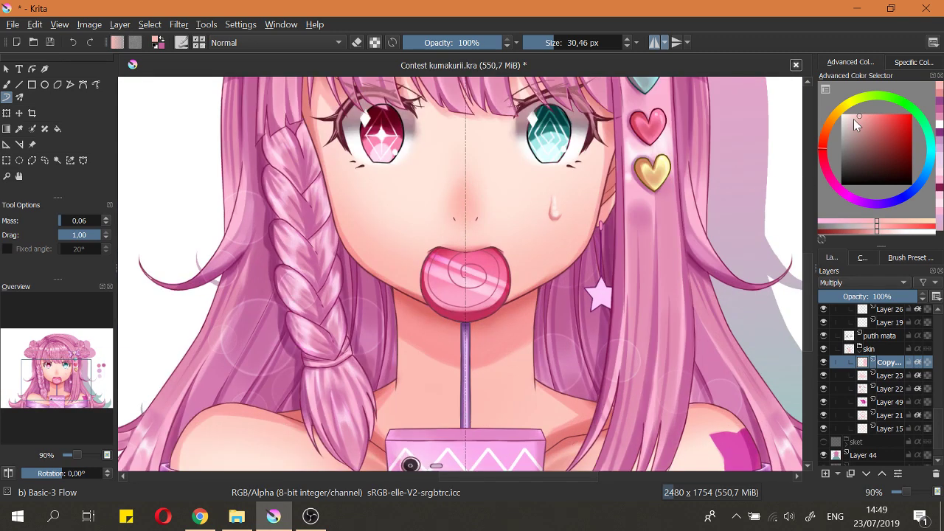
pyautogui.click(848, 123)
pyautogui.moveTo(471, 325); pyautogui.dragTo(465, 462)
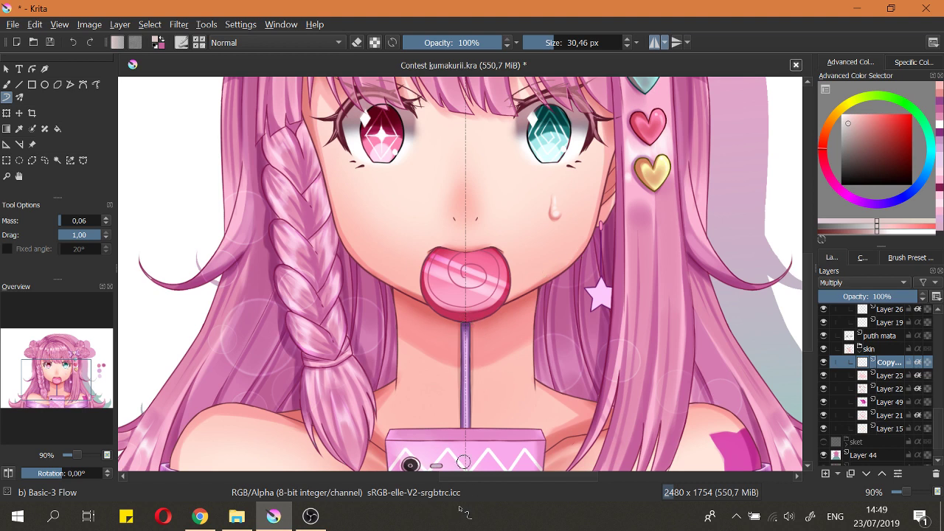
pyautogui.moveTo(473, 334); pyautogui.dragTo(466, 448)
pyautogui.moveTo(470, 329); pyautogui.dragTo(476, 479)
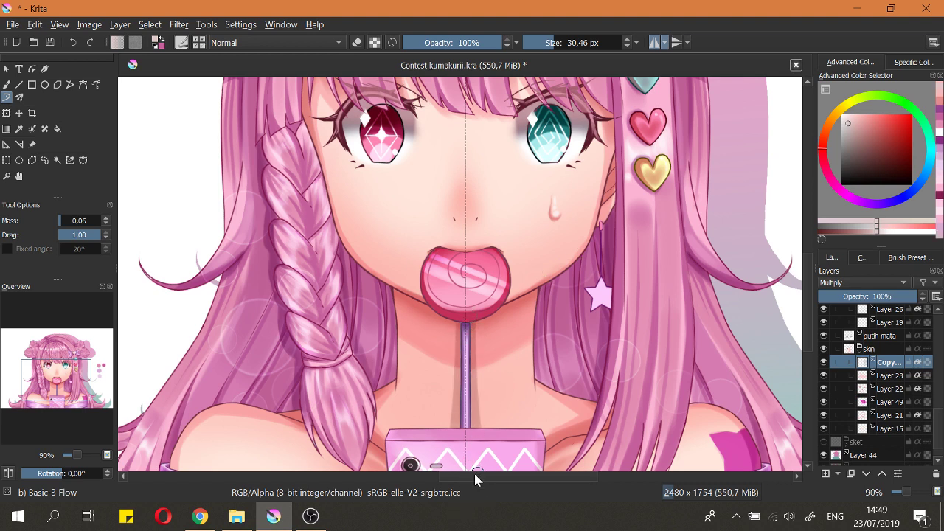
# Step: Undo the uneven shadow strokes and repaint an even shadow on the neck beside the lollipop stick, down to the phone
pyautogui.hotkey('ctrl', 'z')
pyautogui.moveTo(457, 443); pyautogui.dragTo(456, 484)
pyautogui.hotkey('ctrl', 'z')
pyautogui.moveTo(459, 330)
pyautogui.mouseDown()
pyautogui.moveTo(462, 451)
pyautogui.moveTo(467, 320)
pyautogui.moveTo(461, 472)
pyautogui.mouseUp()
pyautogui.hotkey('ctrl', 'z')
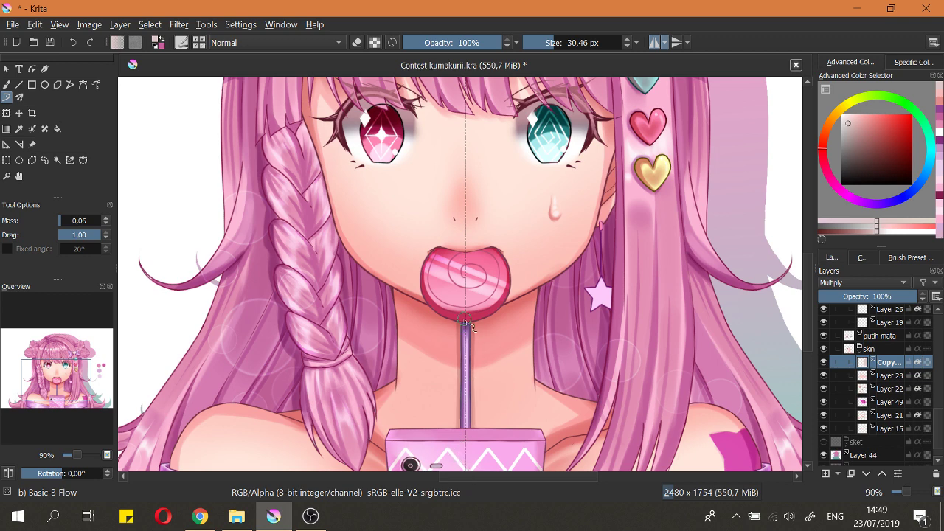
pyautogui.moveTo(460, 320); pyautogui.dragTo(464, 466)
pyautogui.hotkey('ctrl', 'z')
pyautogui.moveTo(460, 354); pyautogui.dragTo(470, 393)
# Step: Save the Contest kumakurii.kra document and check the lollipop stick's shadow against the whole illustration
pyautogui.scroll(4, 464, 382)
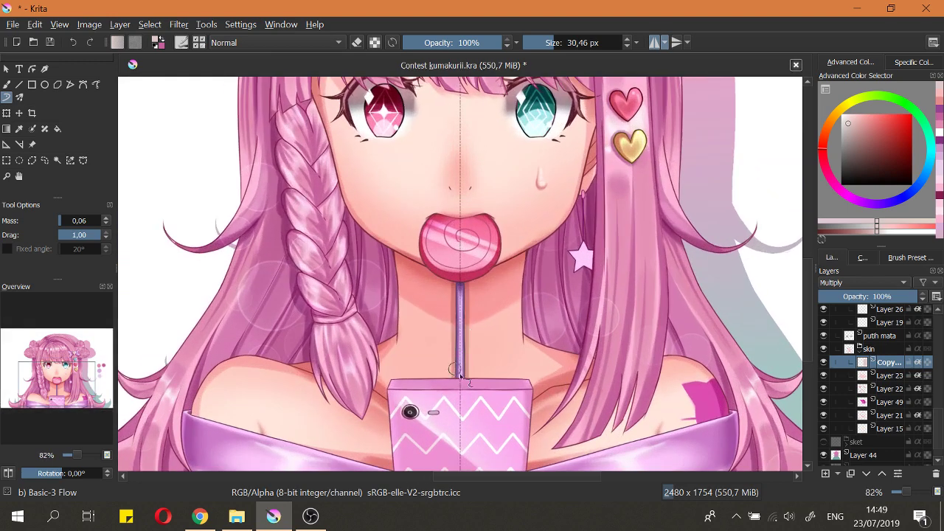
pyautogui.scroll(-2, 436, 379)
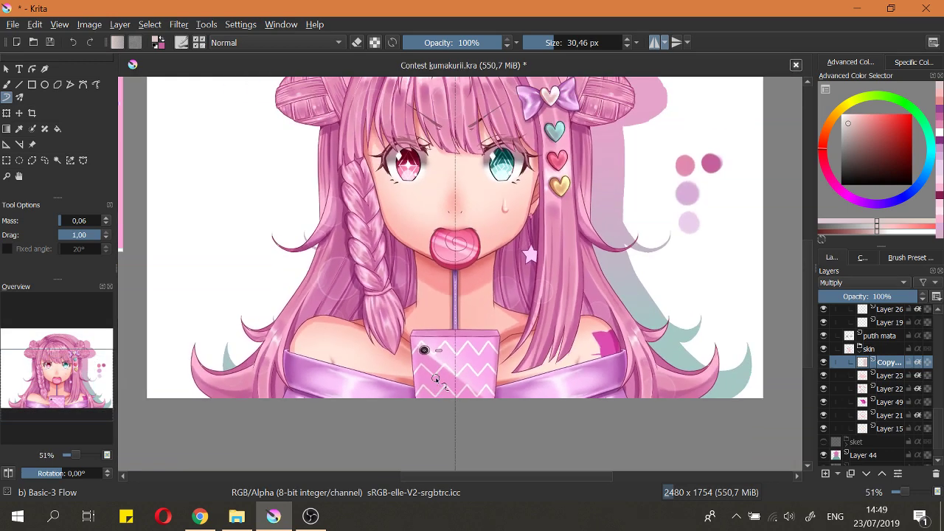
pyautogui.press('2')
pyautogui.hotkey('ctrl', 's')
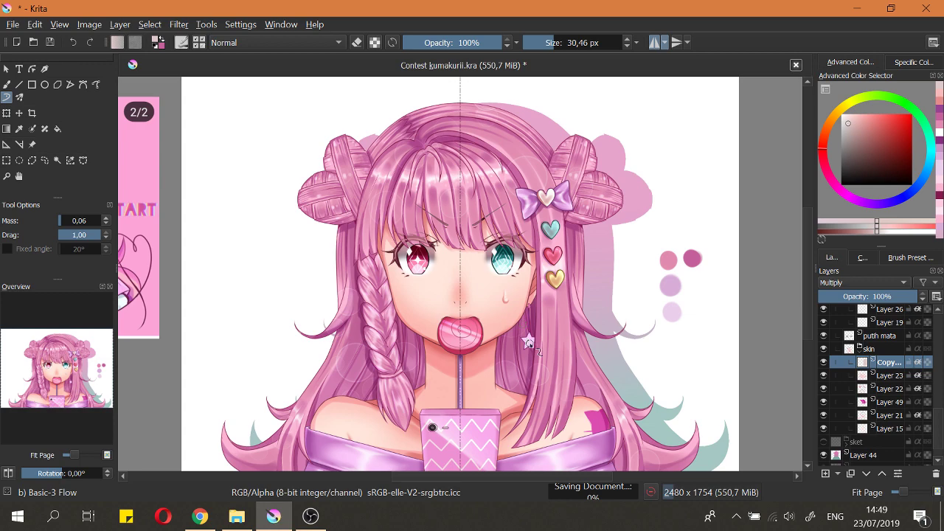
pyautogui.scroll(4, 543, 274)
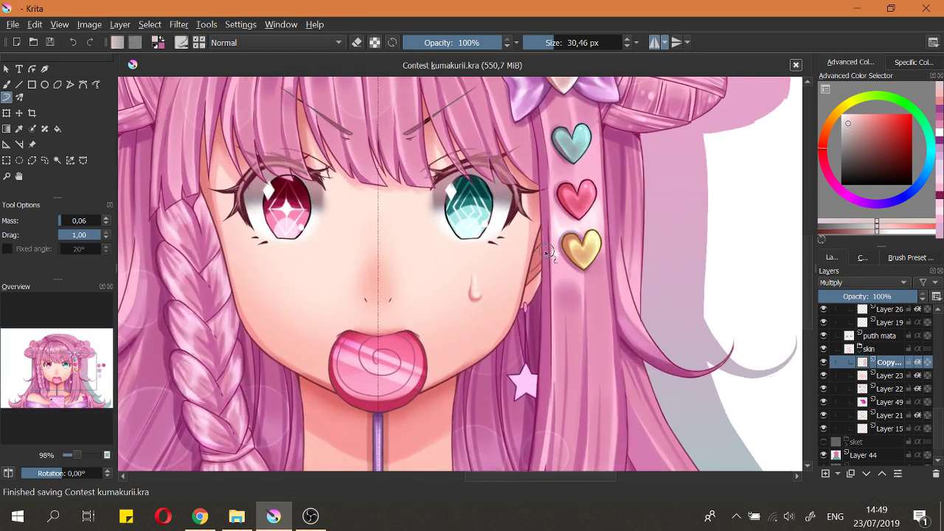
pyautogui.scroll(-2, 544, 267)
pyautogui.scroll(-2, 548, 281)
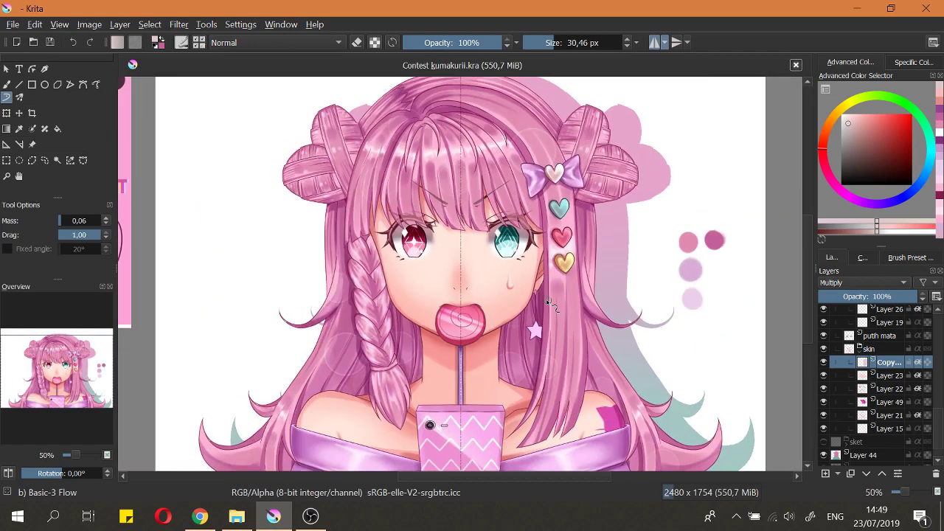
pyautogui.scroll(-2, 546, 306)
pyautogui.scroll(4, 556, 322)
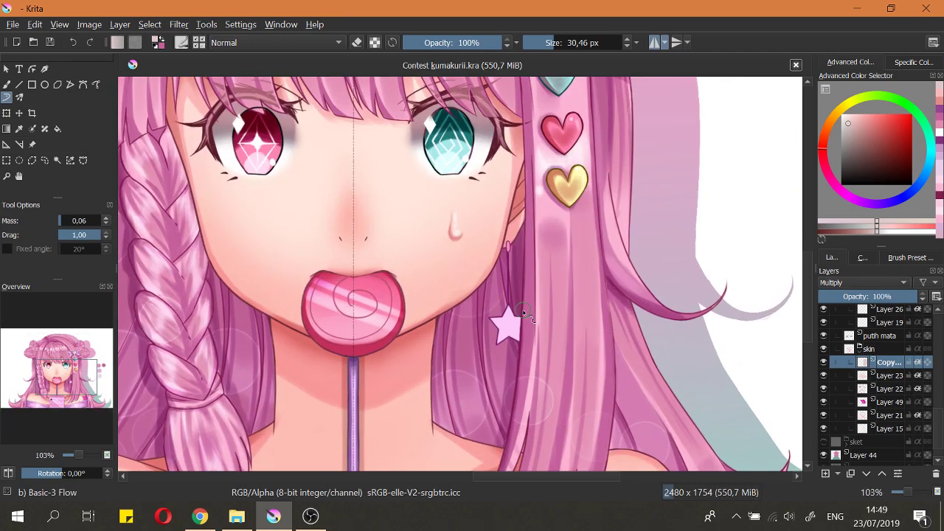
pyautogui.scroll(-2, 537, 345)
pyautogui.scroll(-1, 534, 342)
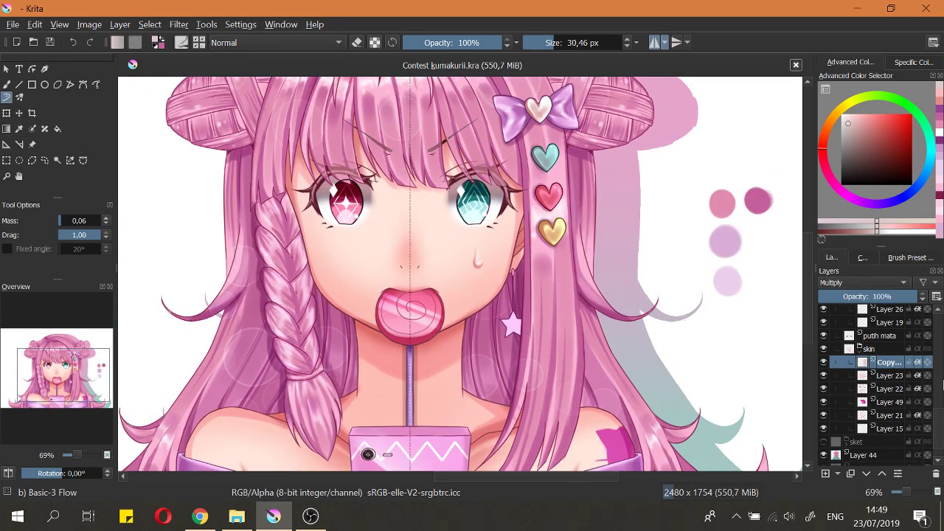
# Step: Select Layer 31 in the acc group, toggling its visibility and that of Layer 16 to check what they hold
pyautogui.scroll(5, 940, 419)
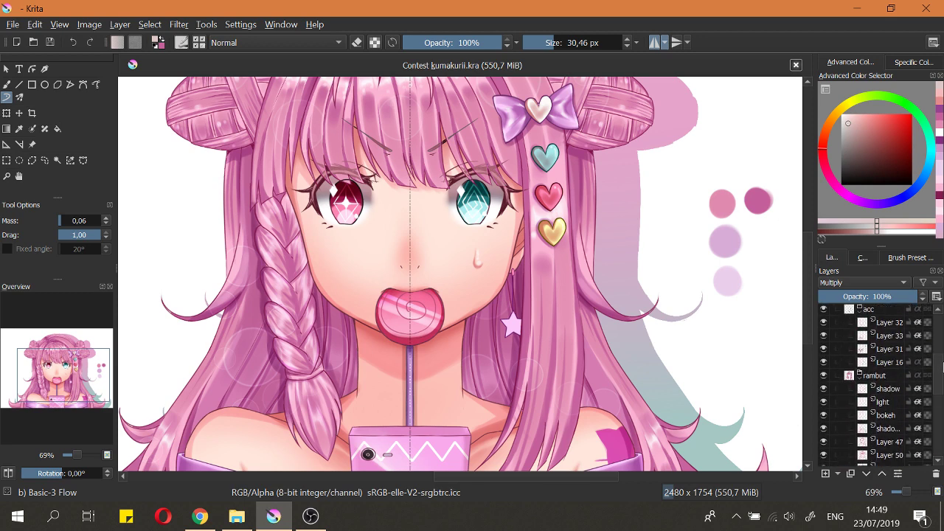
pyautogui.scroll(-3, 940, 384)
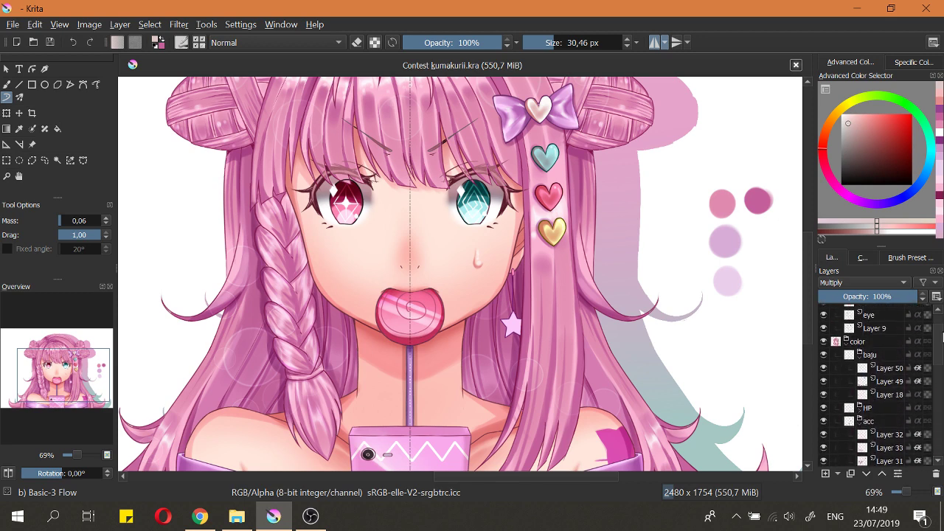
pyautogui.scroll(-1, 941, 359)
pyautogui.click(841, 377)
pyautogui.click(824, 378)
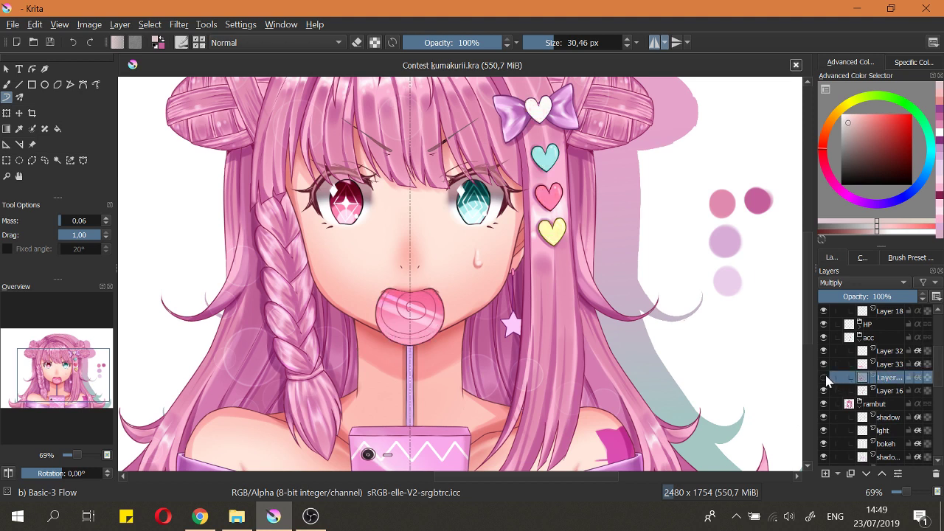
pyautogui.click(823, 378)
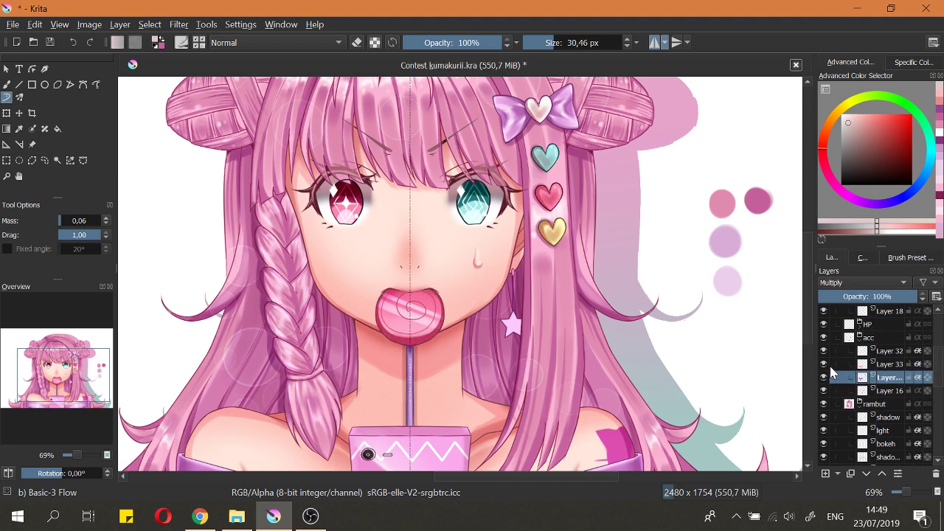
pyautogui.click(829, 376)
pyautogui.click(827, 379)
pyautogui.click(827, 377)
pyautogui.click(827, 378)
pyautogui.click(824, 391)
pyautogui.click(824, 390)
pyautogui.click(837, 285)
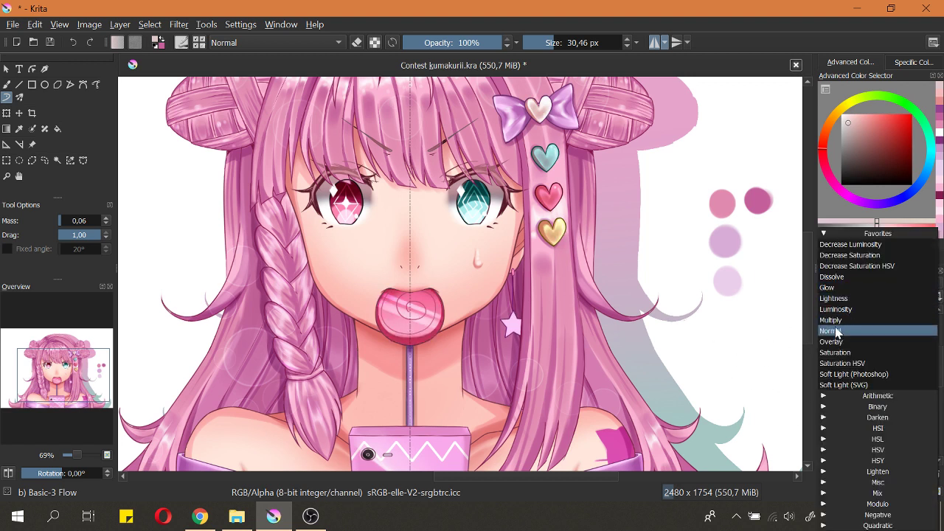
pyautogui.click(811, 212)
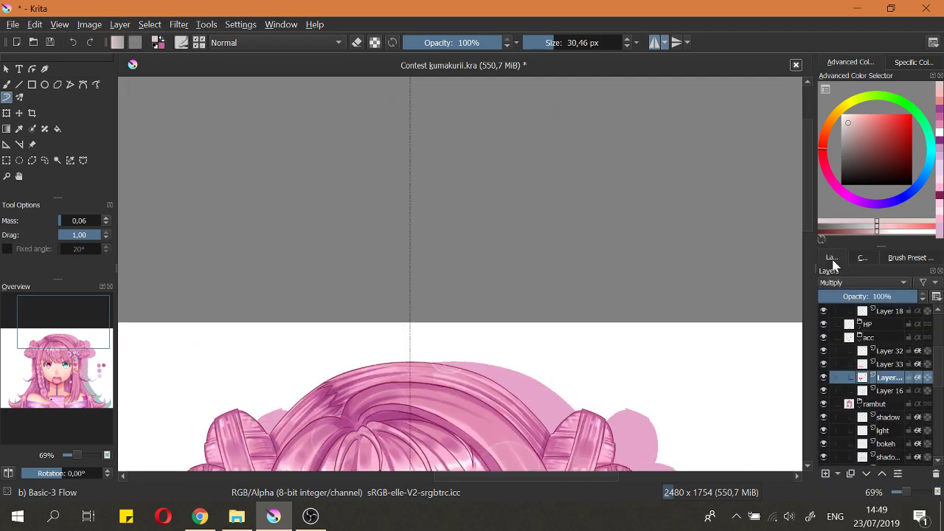
pyautogui.moveTo(814, 254); pyautogui.dragTo(805, 331)
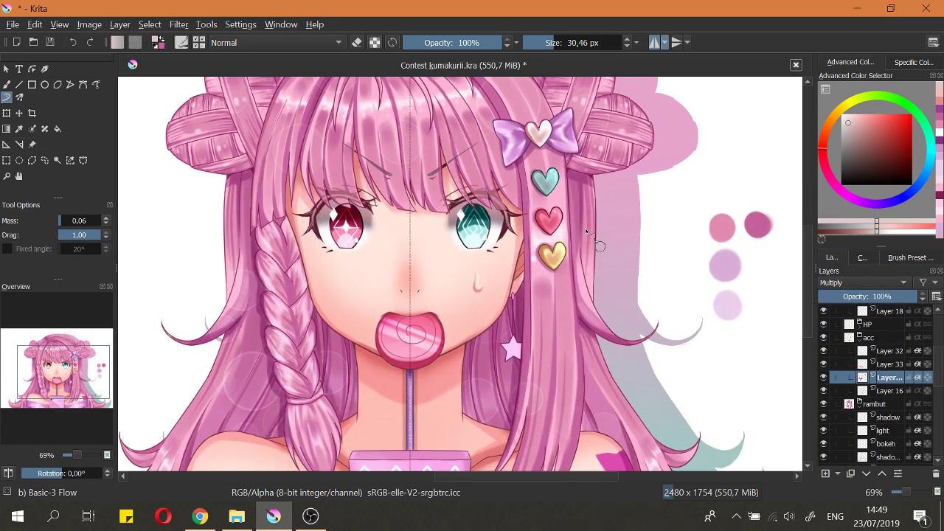
# Step: Sample a dusty pink near the bow's heart clip, set the brush to 33.06 px and save the document
pyautogui.scroll(3, 520, 130)
pyautogui.keyDown('ctrl'); pyautogui.click(558, 135); pyautogui.keyUp('ctrl')
pyautogui.scroll(-4, 548, 153)
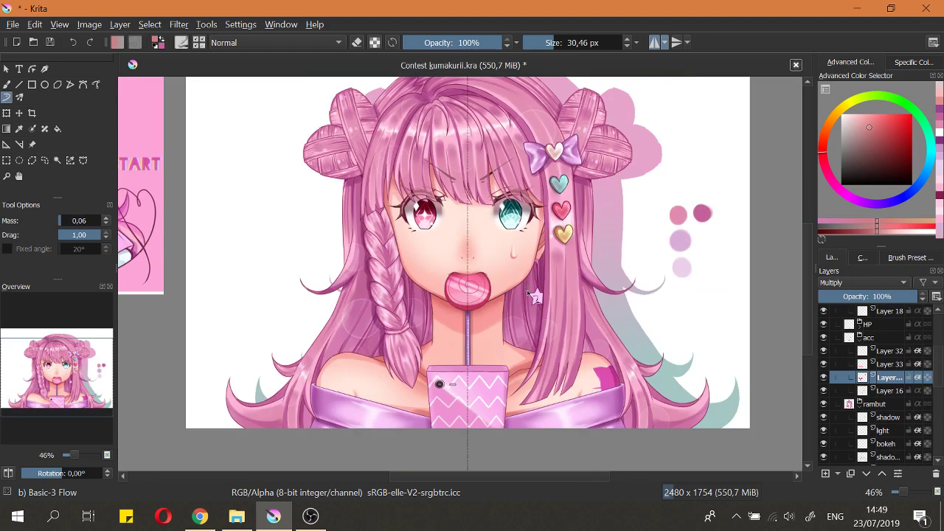
pyautogui.scroll(3, 531, 295)
pyautogui.scroll(2, 557, 343)
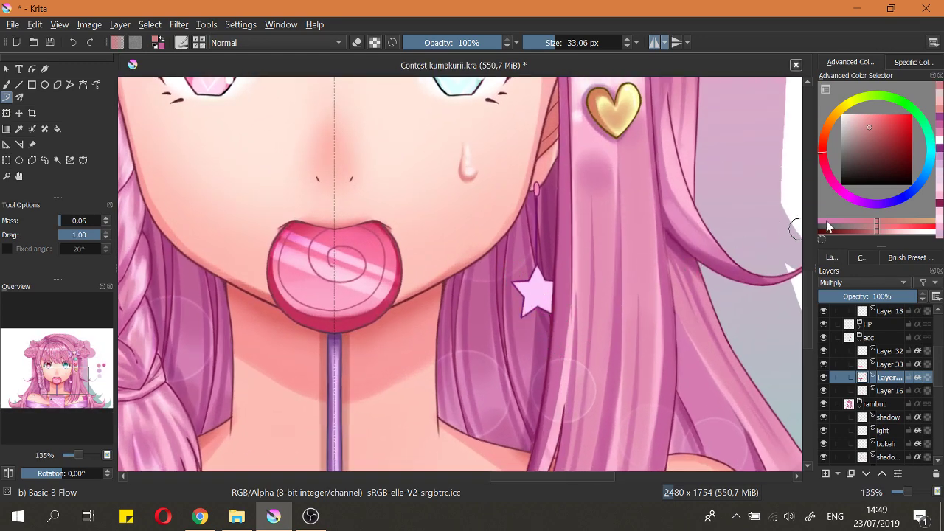
pyautogui.hotkey('ctrl', 's')
pyautogui.scroll(-5, 631, 255)
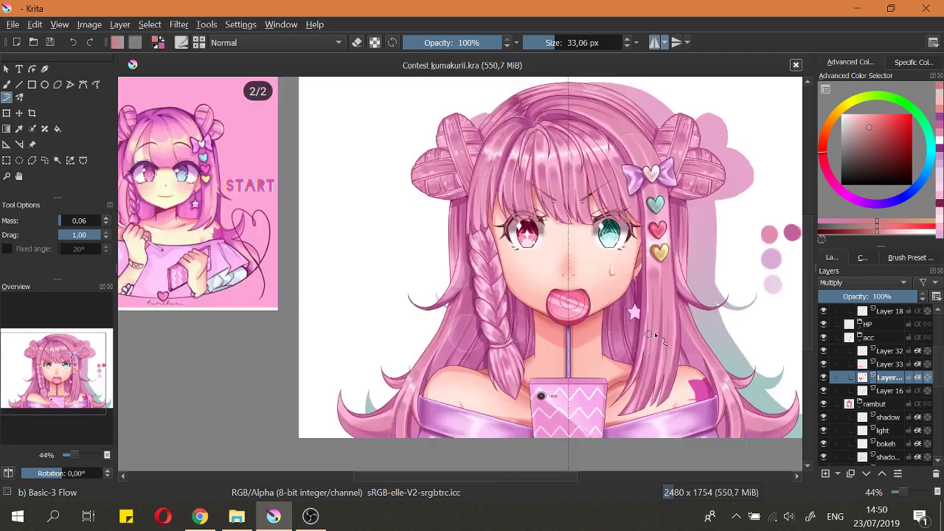
pyautogui.scroll(5, 657, 333)
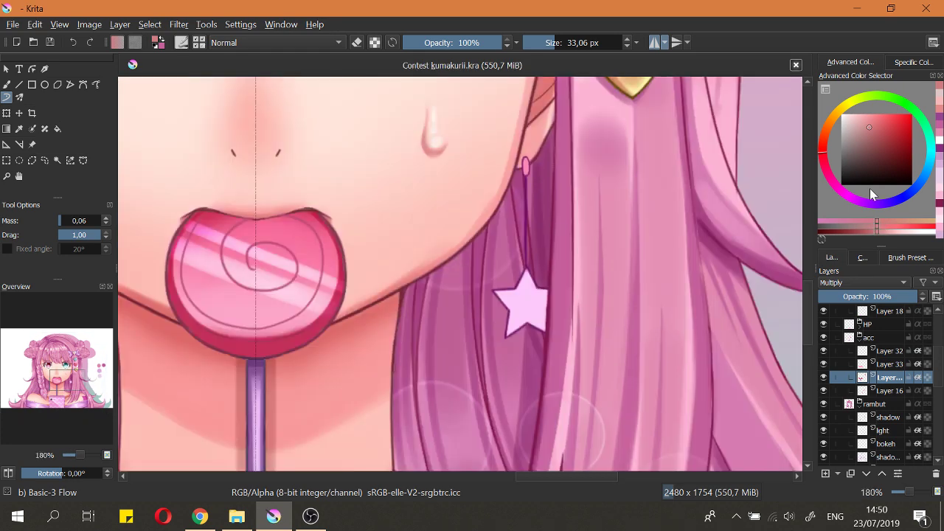
# Step: Choose a pale greyish pink and shade the star earring on Layer 31
pyautogui.click(888, 231)
pyautogui.click(853, 126)
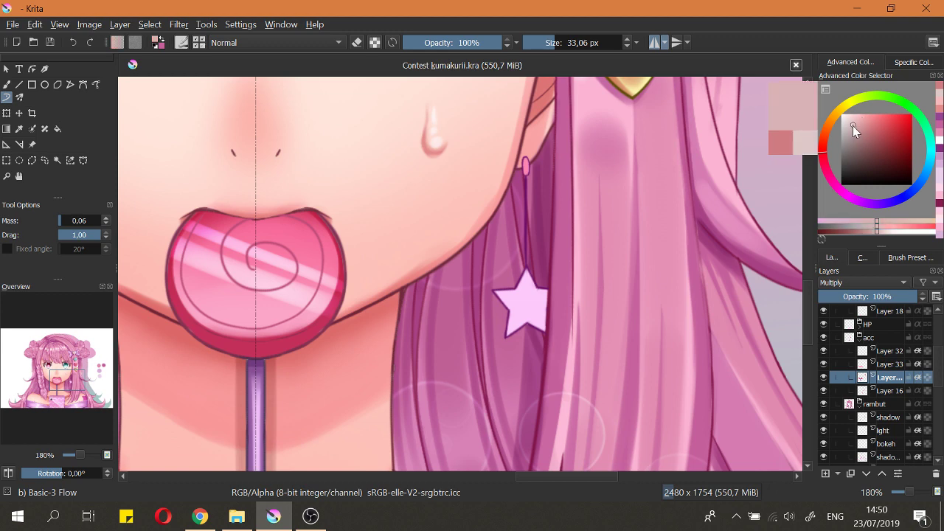
pyautogui.scroll(-3, 554, 344)
pyautogui.moveTo(553, 343); pyautogui.dragTo(565, 368)
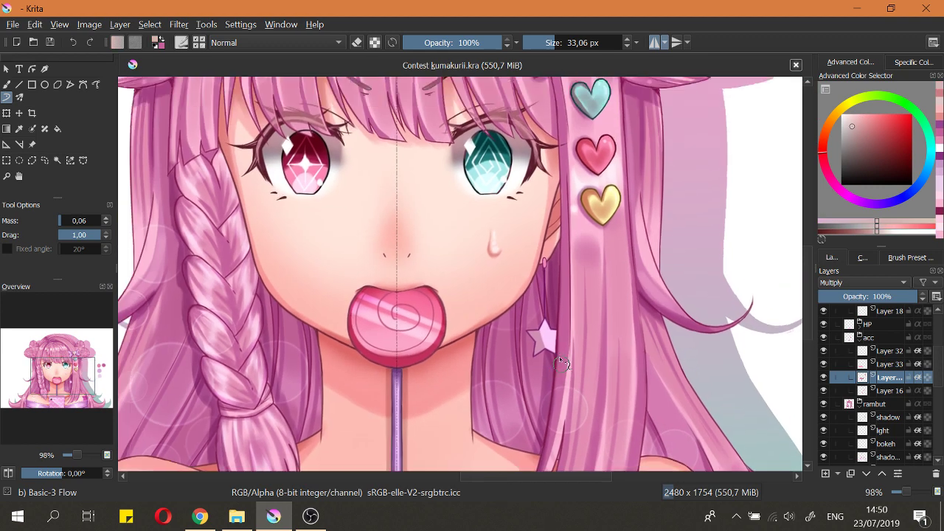
pyautogui.scroll(-2, 566, 325)
pyautogui.moveTo(582, 249); pyautogui.dragTo(587, 269)
pyautogui.click(587, 270)
# Step: Try shading the bow and the column of heart clips in one stroke with an enlarged brush
pyautogui.keyDown('shift'); pyautogui.moveTo(586, 230); pyautogui.dragTo(596, 228); pyautogui.keyUp('shift')
pyautogui.scroll(2, 598, 232)
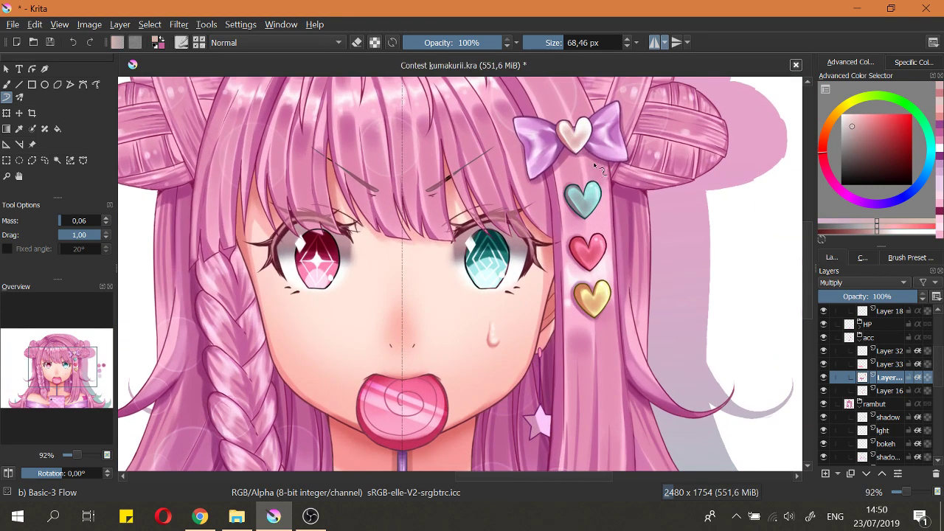
pyautogui.press(']')
pyautogui.keyDown('shift'); pyautogui.moveTo(575, 153); pyautogui.dragTo(578, 154); pyautogui.keyUp('shift')
pyautogui.moveTo(572, 128); pyautogui.dragTo(596, 313)
pyautogui.hotkey('ctrl', 'z')
# Step: Examine the star earring and hair clips against the reference picture beside the canvas, with the brush set to 51.03 px
pyautogui.moveTo(545, 255); pyautogui.dragTo(551, 187)
pyautogui.moveTo(552, 189)
pyautogui.keyDown('ctrl'); pyautogui.mouseDown()
pyautogui.moveTo(552, 207)
pyautogui.moveTo(560, 196)
pyautogui.mouseUp(); pyautogui.keyUp('ctrl')
pyautogui.keyDown('ctrl'); pyautogui.moveTo(614, 167); pyautogui.dragTo(619, 104); pyautogui.keyUp('ctrl')
pyautogui.scroll(-3, 619, 143)
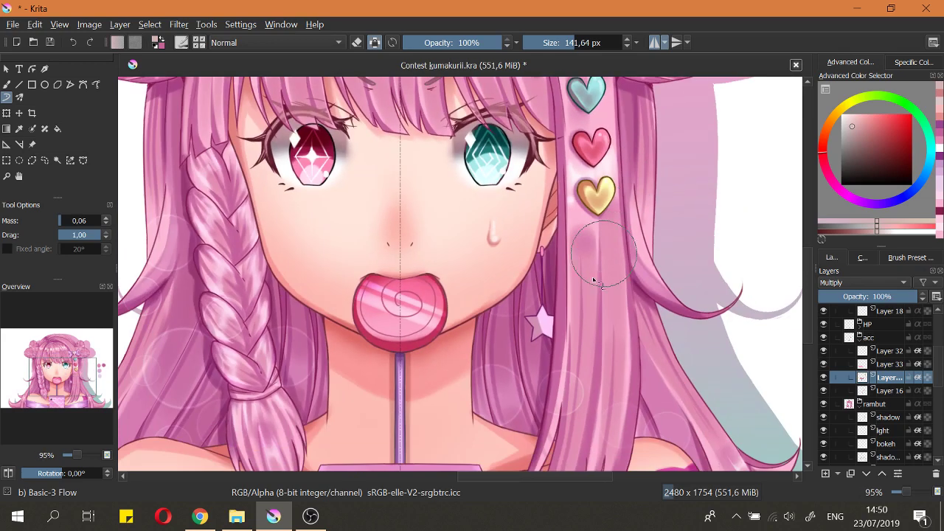
pyautogui.scroll(3, 558, 285)
pyautogui.press('[')
pyautogui.press('[')
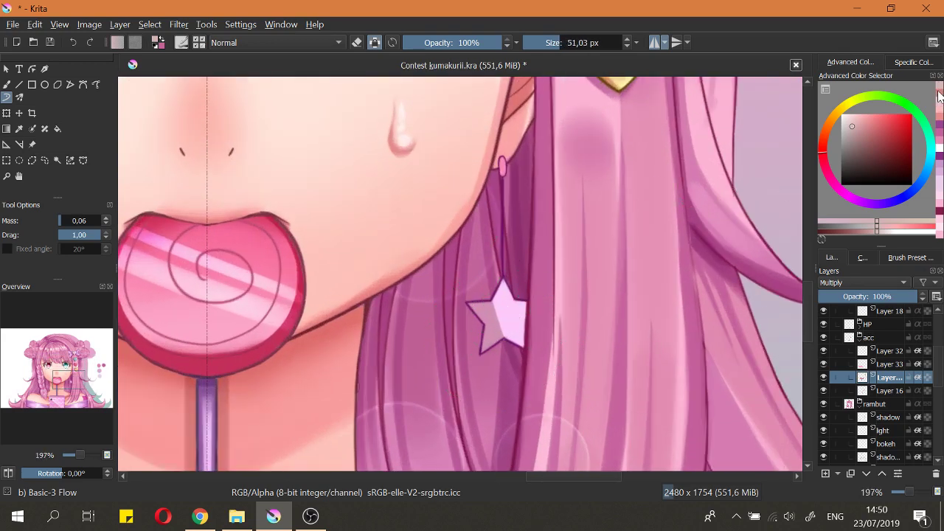
pyautogui.scroll(-2, 517, 312)
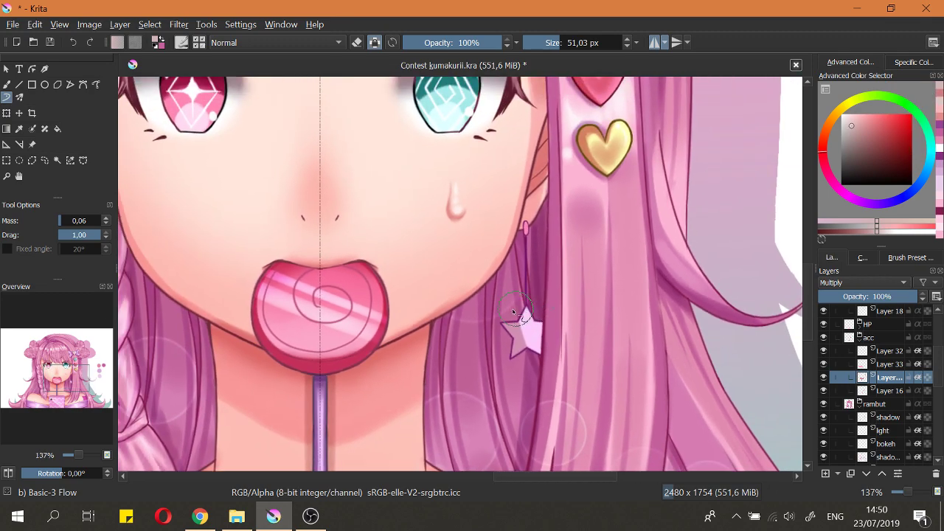
pyautogui.scroll(-6, 541, 384)
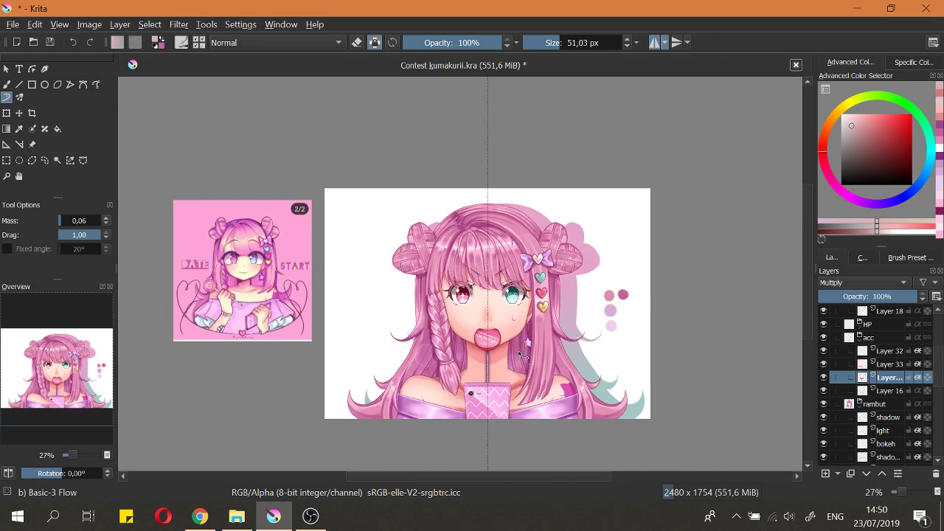
pyautogui.scroll(6, 243, 280)
pyautogui.scroll(-4, 327, 244)
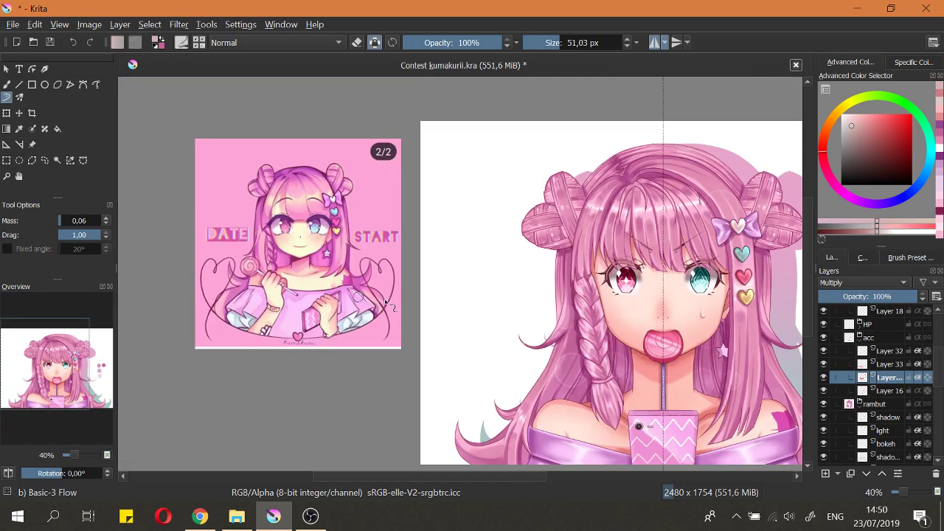
pyautogui.moveTo(529, 291); pyautogui.dragTo(442, 294)
pyautogui.scroll(5, 633, 351)
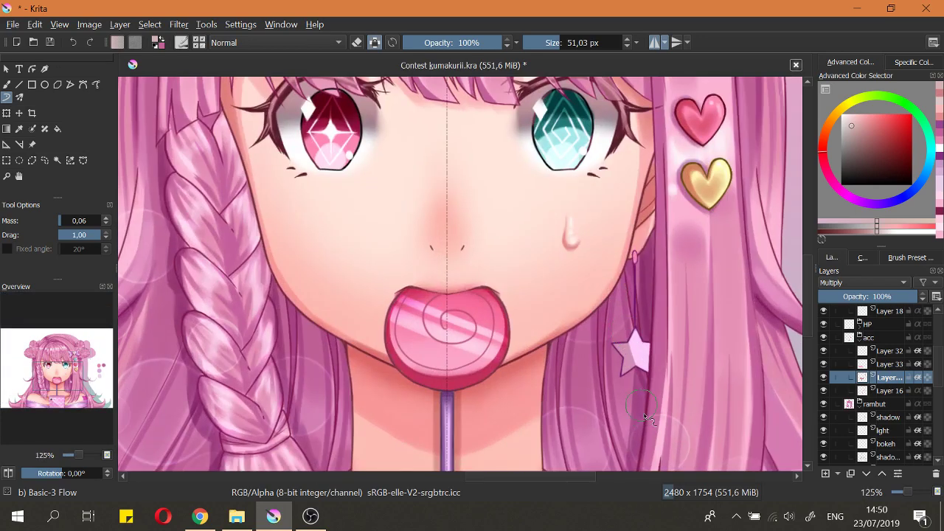
pyautogui.moveTo(582, 348); pyautogui.dragTo(538, 274)
pyautogui.scroll(2, 593, 284)
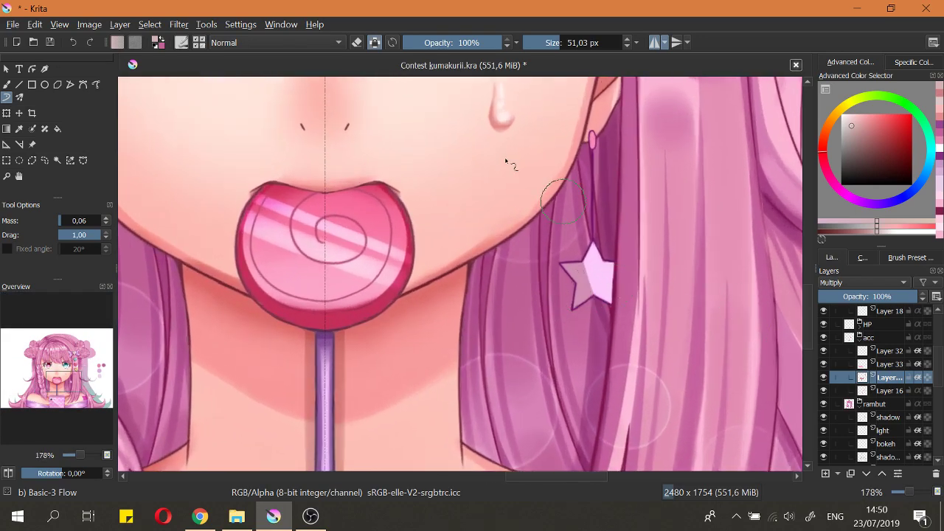
# Step: Turn off alpha lock and rework the star earring's shading with brush and eraser, undoing a stroke and setting the brush to 28.70 px
pyautogui.click(373, 43)
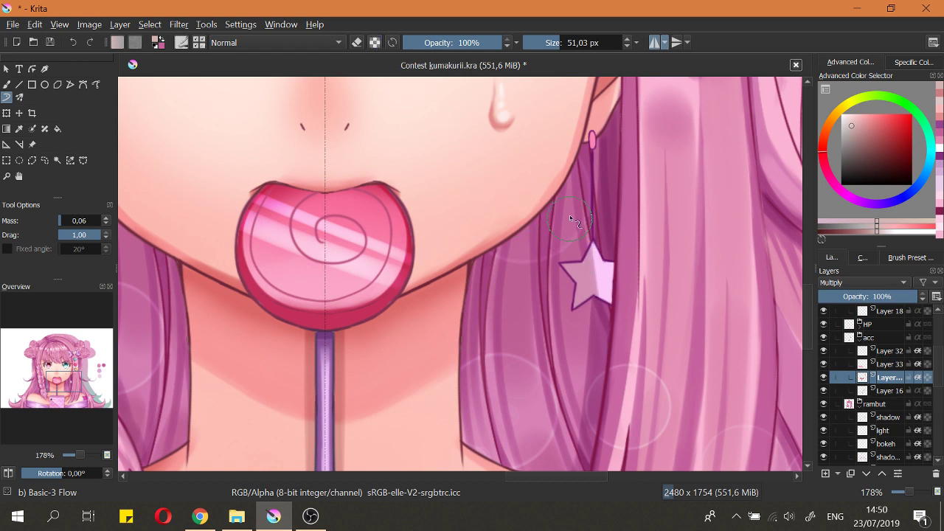
pyautogui.press('e')
pyautogui.press('e')
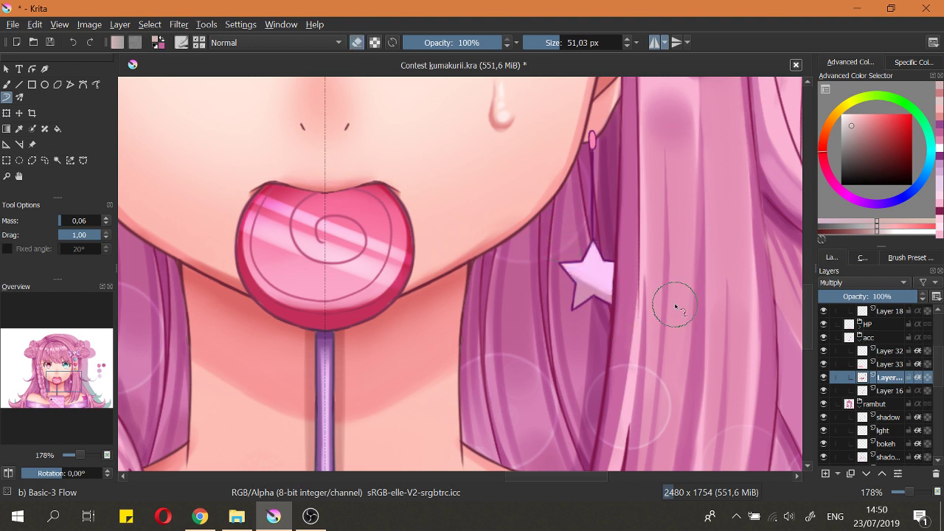
pyautogui.press('e')
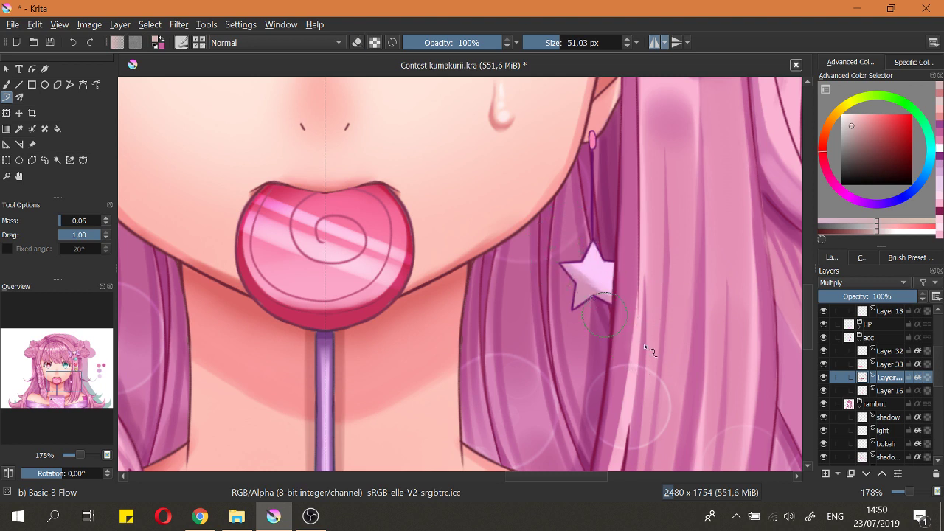
pyautogui.hotkey('ctrl', 'z')
pyautogui.keyDown('shift'); pyautogui.moveTo(645, 323); pyautogui.dragTo(631, 323); pyautogui.keyUp('shift')
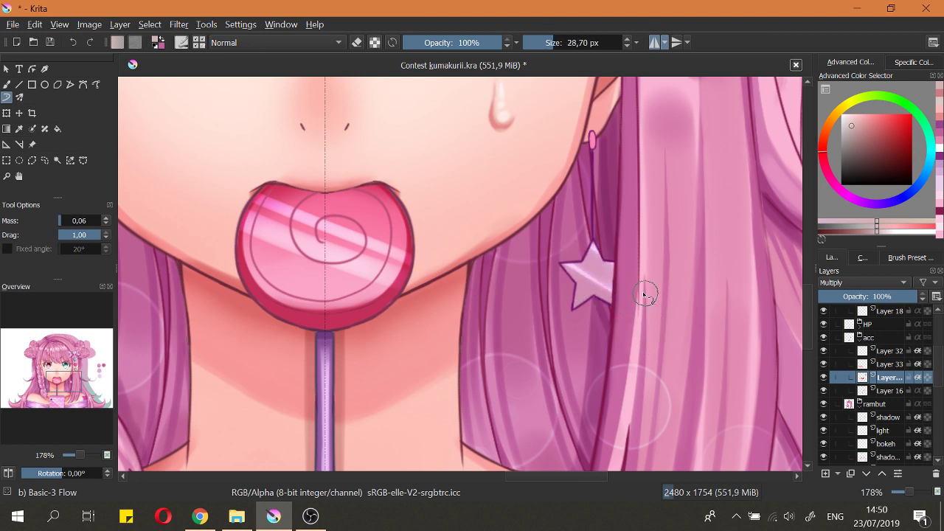
# Step: Undo the wide stroke and shade diagonal bands across the star earring with the brush at 11.32 px
pyautogui.press('[')
pyautogui.press('[')
pyautogui.press('[')
pyautogui.press('[')
pyautogui.press('[')
pyautogui.press('[')
pyautogui.hotkey('ctrl', 'z')
pyautogui.press(']')
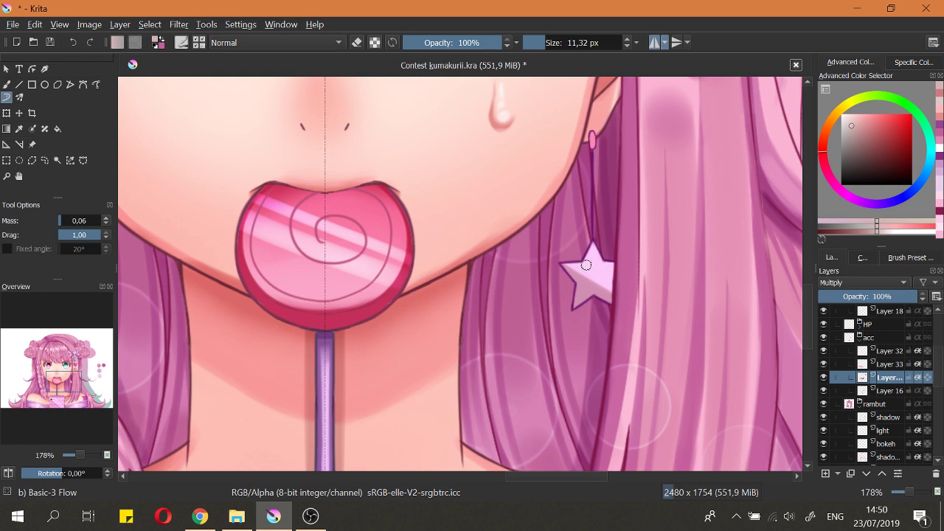
pyautogui.moveTo(586, 263); pyautogui.dragTo(653, 300)
pyautogui.moveTo(598, 260); pyautogui.dragTo(652, 285)
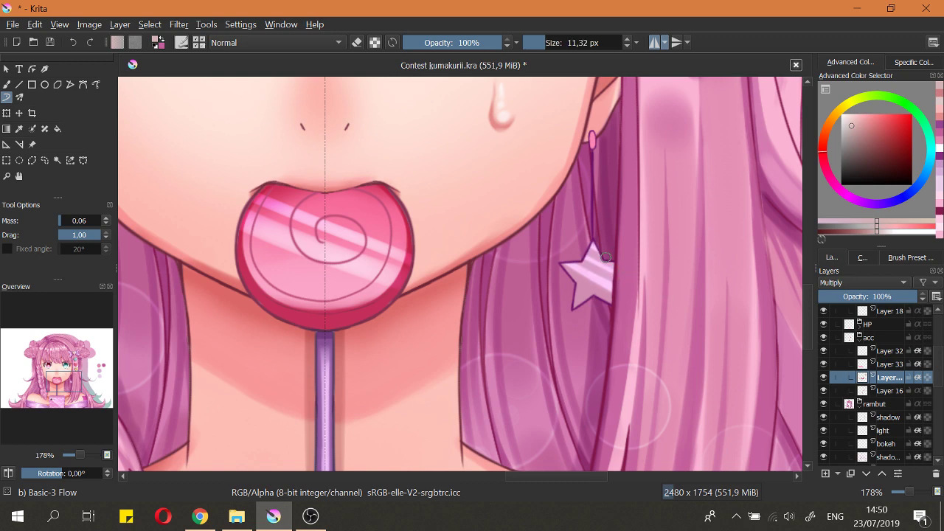
# Step: Undo the last band and redraw it on the star earring with the brush at 7.21 px
pyautogui.press('[')
pyautogui.press('[')
pyautogui.hotkey('ctrl', 'z')
pyautogui.moveTo(596, 255)
pyautogui.mouseDown()
pyautogui.moveTo(650, 288)
pyautogui.moveTo(590, 270)
pyautogui.moveTo(605, 289)
pyautogui.mouseUp()
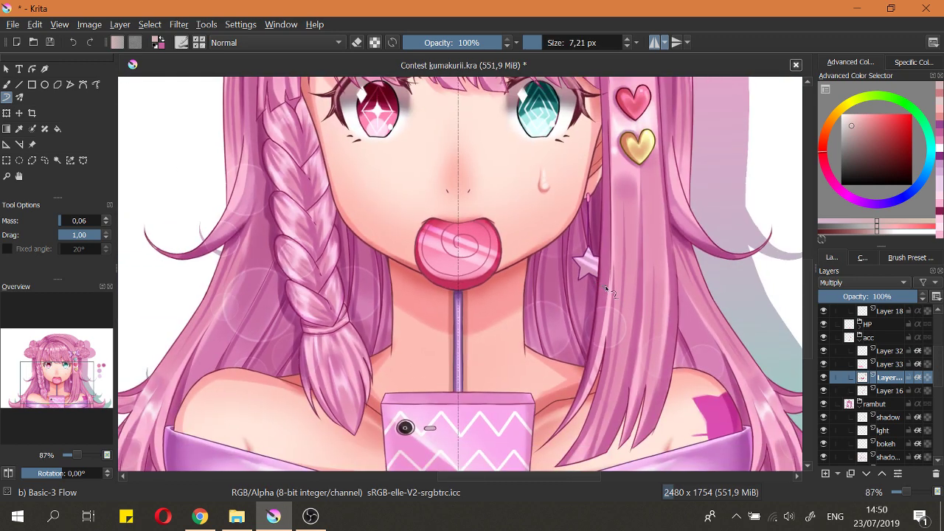
# Step: Soften the star earring's shading with the Blender Blur brush at 16.92 px and save the document
pyautogui.scroll(-3, 607, 289)
pyautogui.scroll(6, 602, 250)
pyautogui.rightClick(599, 244)
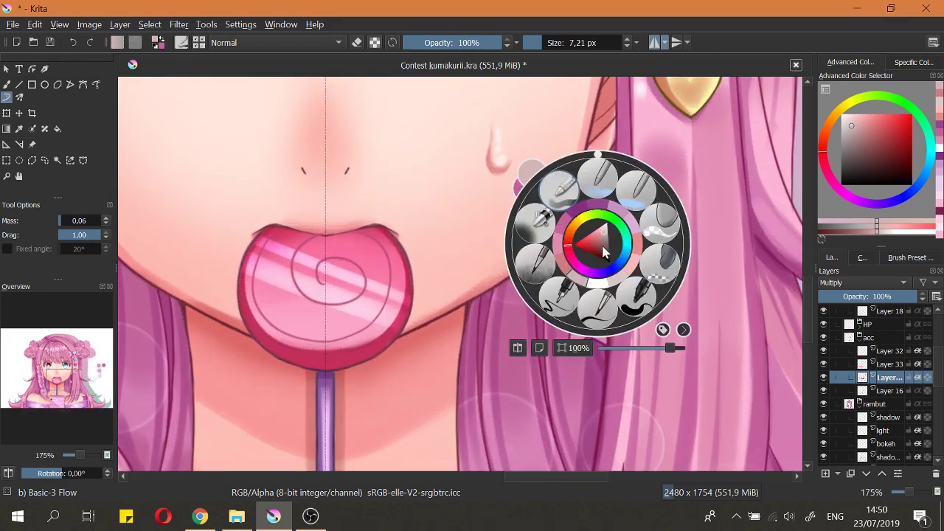
pyautogui.click(591, 186)
pyautogui.press('[')
pyautogui.press('[')
pyautogui.press('[')
pyautogui.press('[')
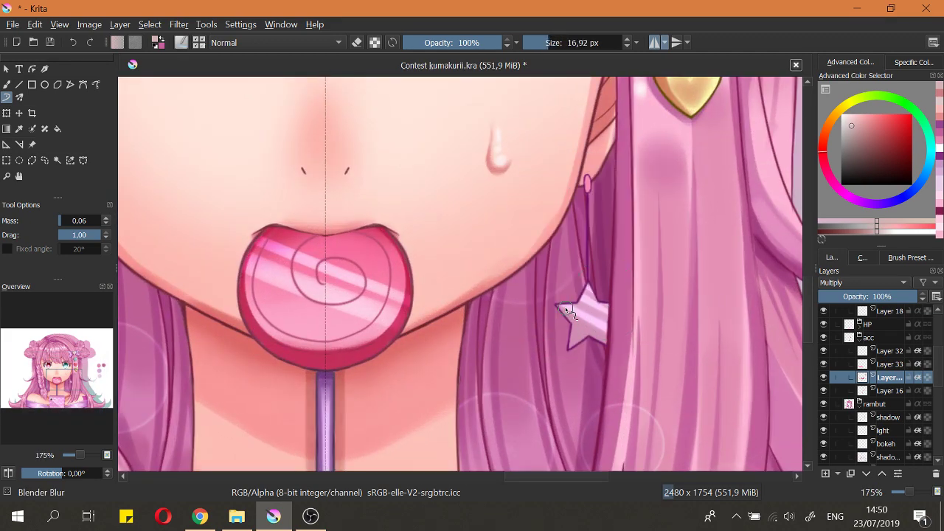
pyautogui.scroll(-4, 564, 287)
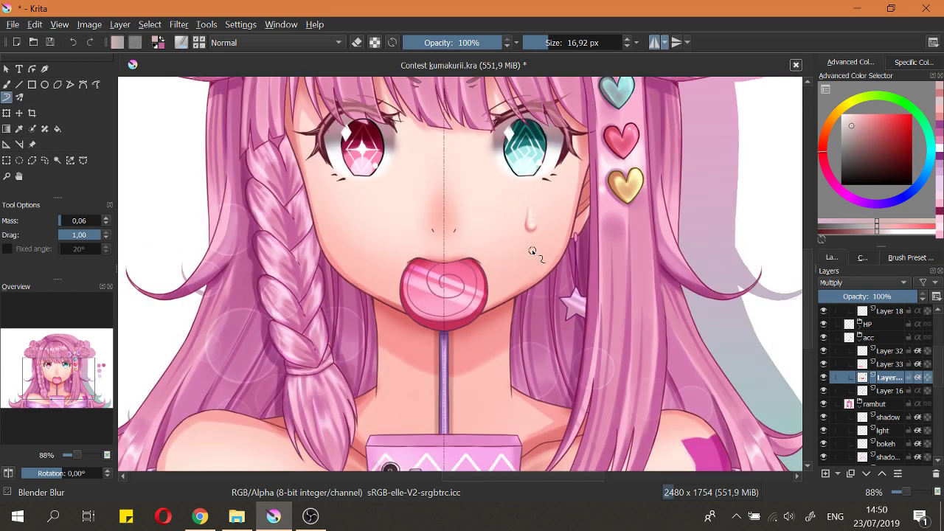
pyautogui.press('2')
pyautogui.hotkey('ctrl', 's')
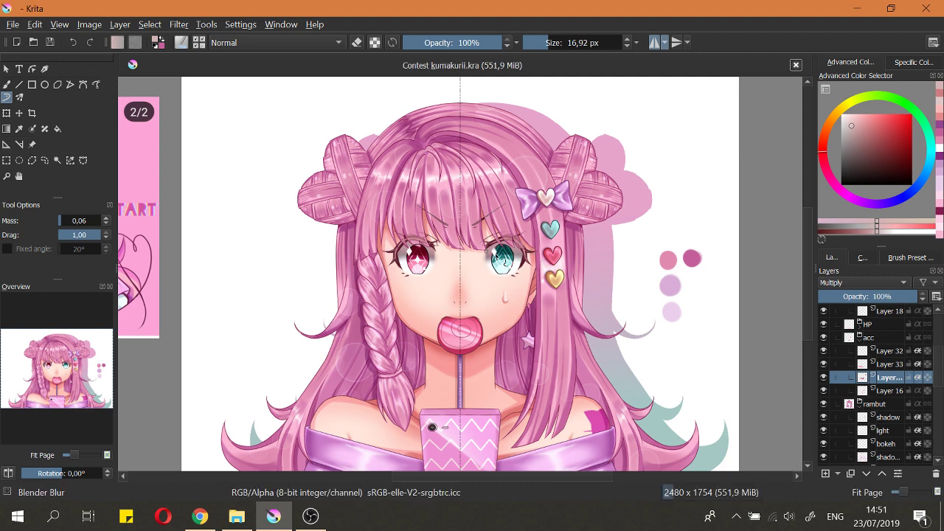
# Step: Select Layer 32 in the acc group and switch to white with the Basic-3 Flow brush at 40 px
pyautogui.scroll(3, 501, 259)
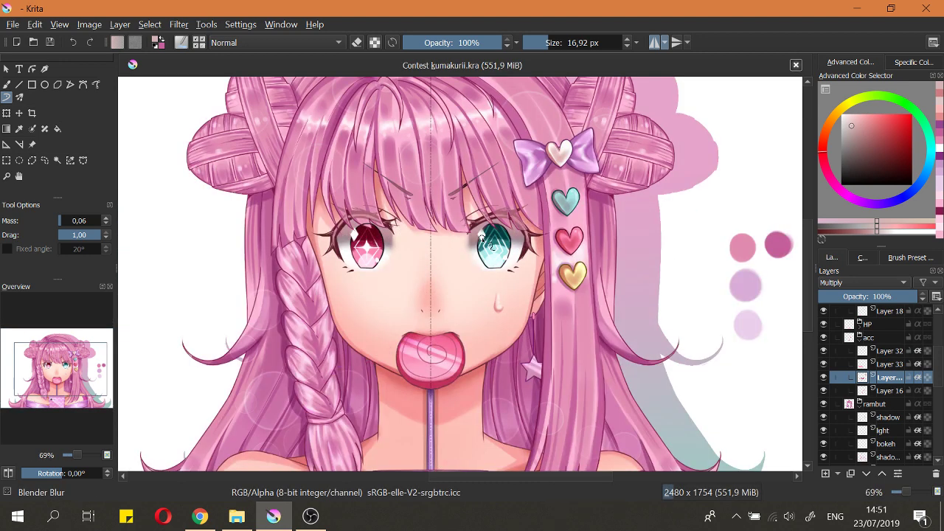
pyautogui.press('2')
pyautogui.scroll(4, 529, 302)
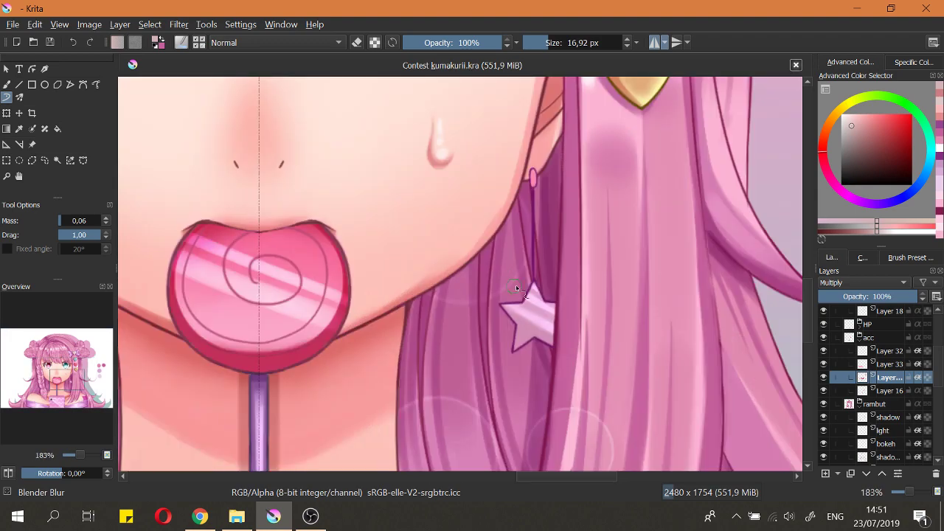
pyautogui.scroll(-1, 517, 288)
pyautogui.scroll(1, 531, 298)
pyautogui.scroll(1, 541, 308)
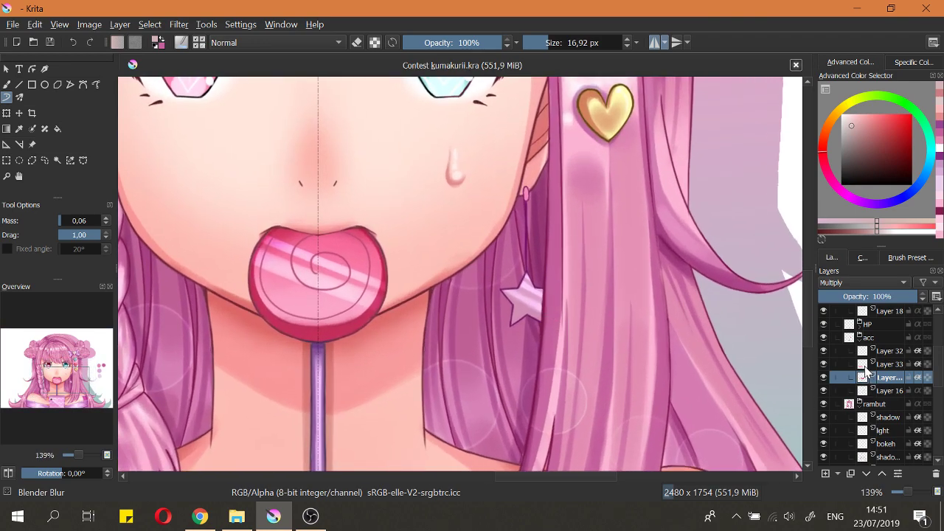
pyautogui.click(885, 364)
pyautogui.click(886, 350)
pyautogui.scroll(-3, 686, 324)
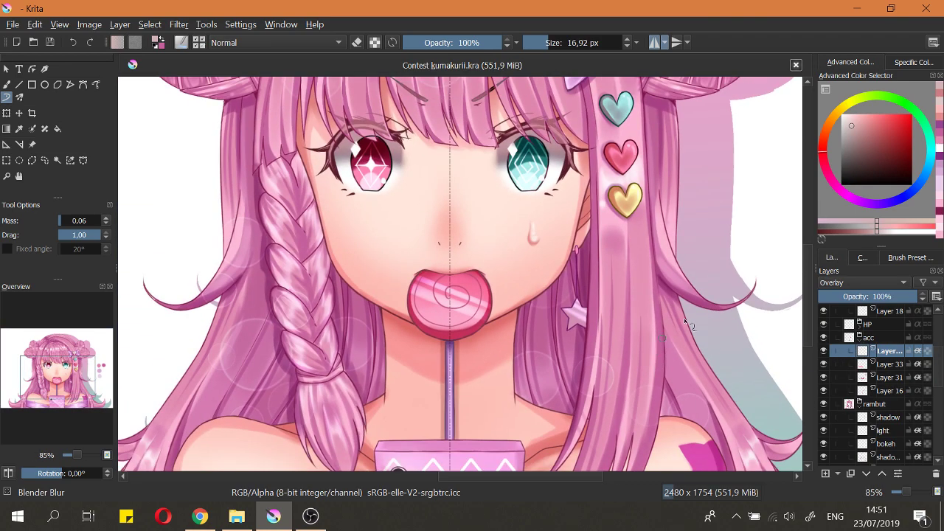
pyautogui.scroll(5, 568, 310)
pyautogui.press(']')
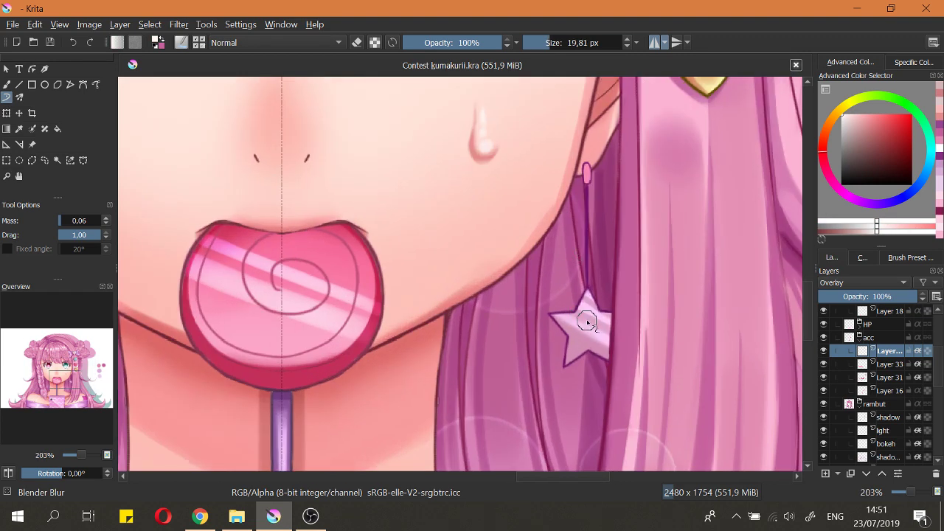
pyautogui.rightClick(574, 302)
pyautogui.click(534, 252)
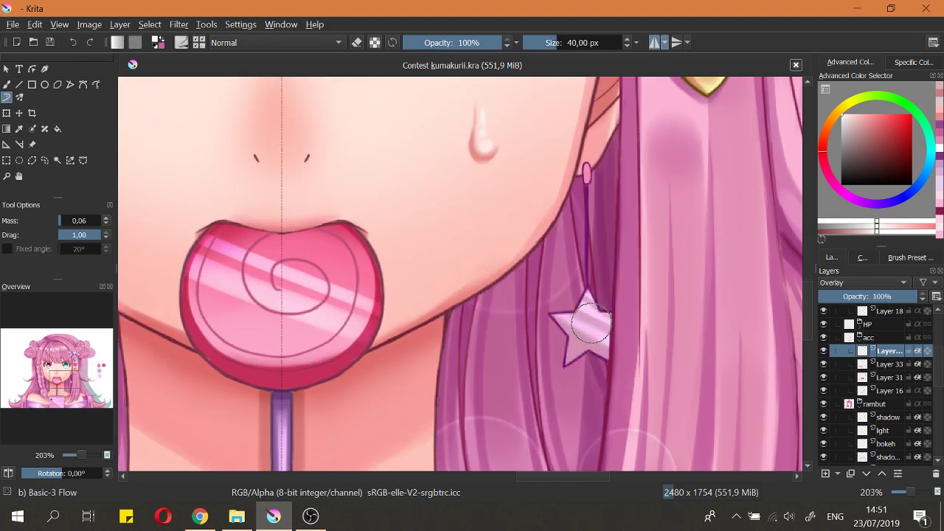
# Step: Paint diagonal white highlights across the star earring with the brush at 14.61 px, trimming their edges with the eraser
pyautogui.moveTo(593, 325)
pyautogui.keyDown('shift'); pyautogui.mouseDown()
pyautogui.moveTo(583, 321)
pyautogui.moveTo(590, 305)
pyautogui.moveTo(583, 343)
pyautogui.mouseUp(); pyautogui.keyUp('shift')
pyautogui.press('e')
pyautogui.moveTo(589, 298); pyautogui.dragTo(573, 378)
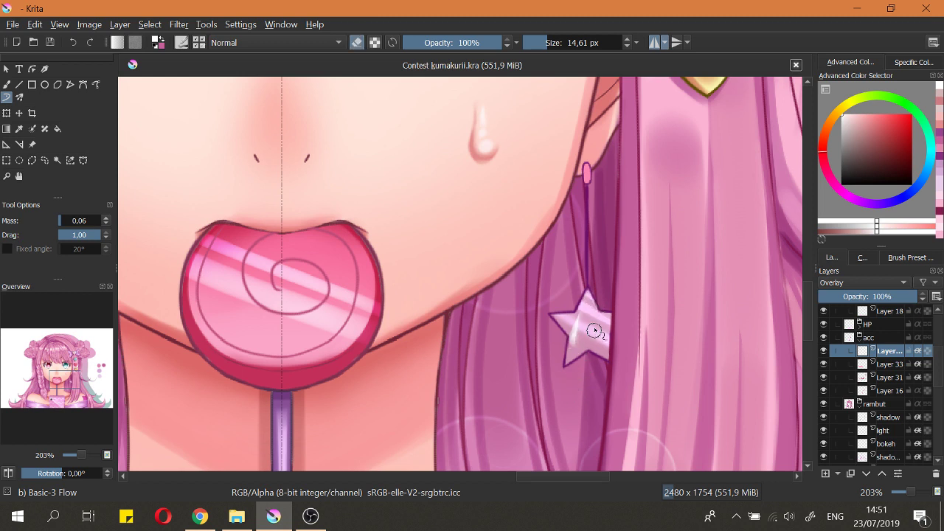
pyautogui.press('e')
pyautogui.moveTo(592, 315)
pyautogui.mouseDown()
pyautogui.moveTo(606, 322)
pyautogui.moveTo(576, 336)
pyautogui.moveTo(628, 323)
pyautogui.moveTo(648, 391)
pyautogui.mouseUp()
pyautogui.press('e')
pyautogui.press('e')
pyautogui.press('e')
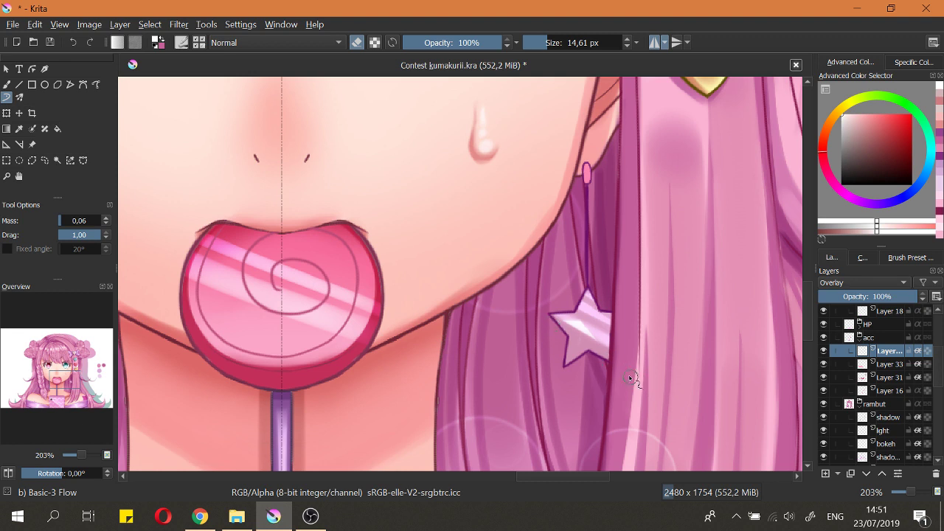
pyautogui.press('e')
pyautogui.moveTo(592, 312)
pyautogui.mouseDown()
pyautogui.moveTo(643, 365)
pyautogui.moveTo(602, 311)
pyautogui.moveTo(608, 335)
pyautogui.mouseUp()
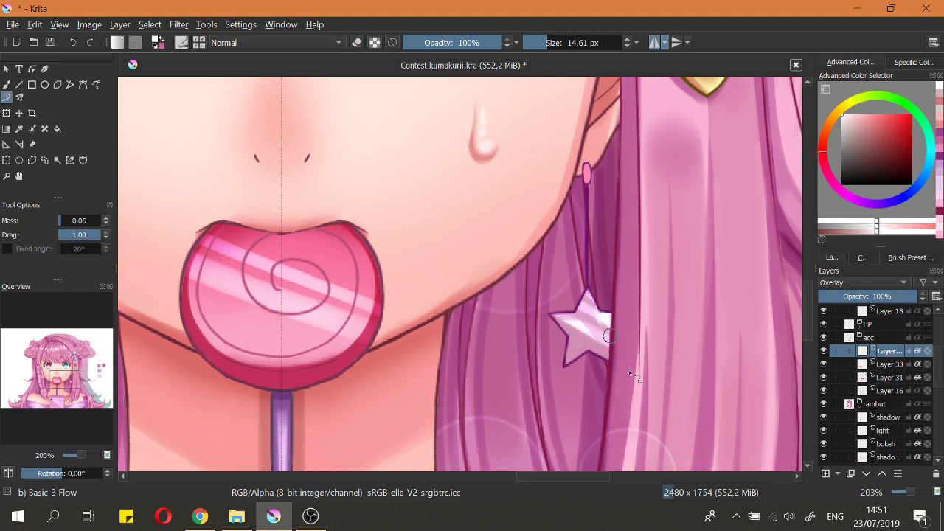
pyautogui.press('e')
pyautogui.moveTo(587, 298); pyautogui.dragTo(607, 344)
pyautogui.press('e')
# Step: Add a fine white highlight near the star earring's upper tip with a 5.82 px brush and save the document
pyautogui.scroll(-4, 581, 286)
pyautogui.scroll(4, 590, 298)
pyautogui.moveTo(570, 288); pyautogui.dragTo(554, 289)
pyautogui.moveTo(555, 267)
pyautogui.mouseDown()
pyautogui.moveTo(599, 343)
pyautogui.moveTo(586, 326)
pyautogui.moveTo(594, 325)
pyautogui.moveTo(541, 338)
pyautogui.moveTo(612, 324)
pyautogui.moveTo(519, 350)
pyautogui.moveTo(565, 308)
pyautogui.mouseUp()
pyautogui.hotkey('ctrl', 'z')
pyautogui.scroll(-3, 565, 308)
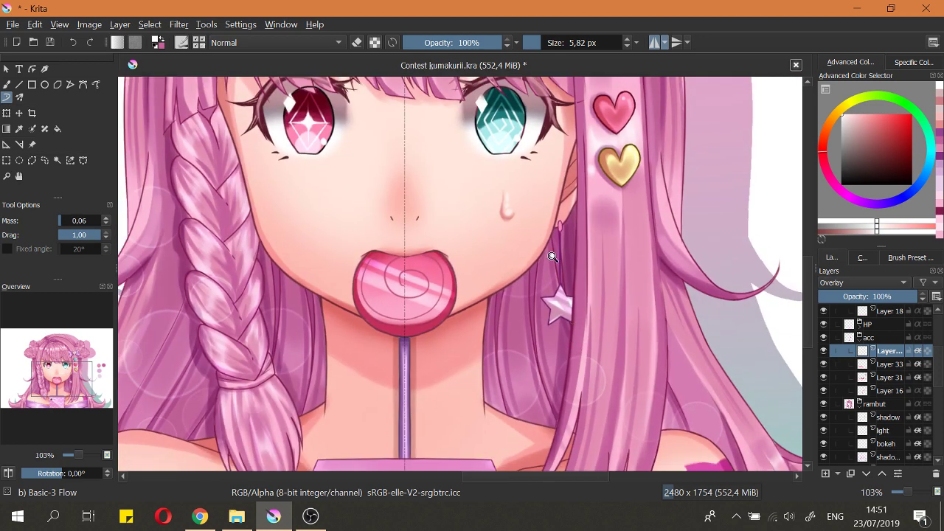
pyautogui.scroll(4, 552, 256)
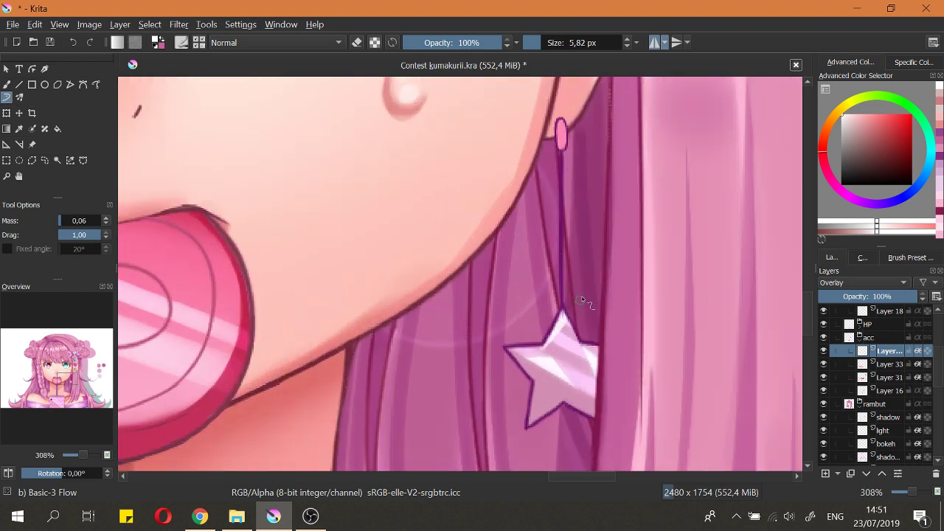
pyautogui.moveTo(553, 329)
pyautogui.mouseDown()
pyautogui.moveTo(581, 286)
pyautogui.moveTo(568, 308)
pyautogui.mouseUp()
pyautogui.hotkey('ctrl', 'shift', '0')
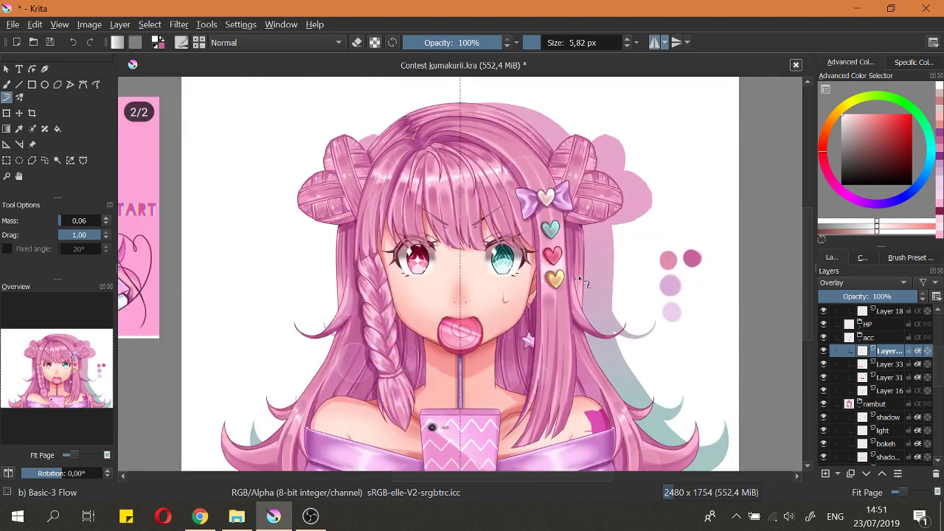
pyautogui.hotkey('ctrl', 's')
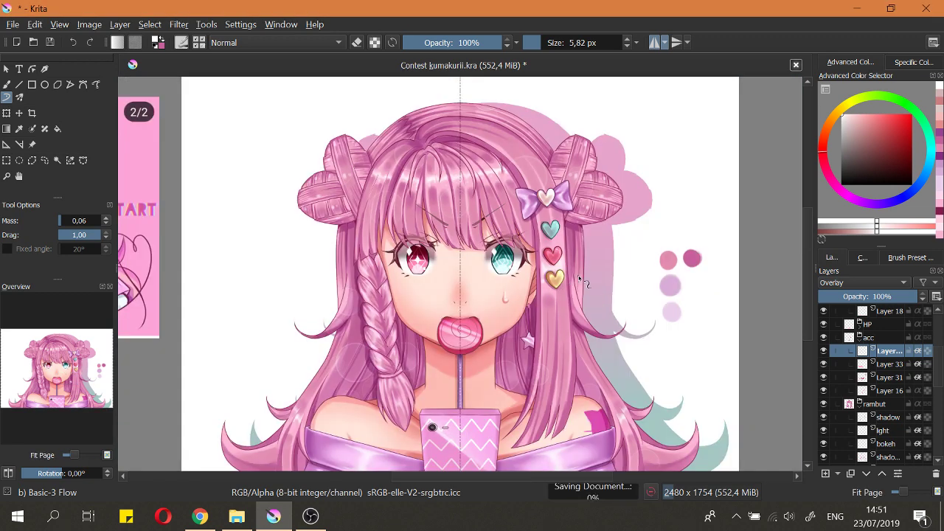
# Step: Shade the edges of the earring's oval stud on Layer 31 with a muted pink Basic-3 Flow brush at 6.69 px
pyautogui.scroll(8, 580, 278)
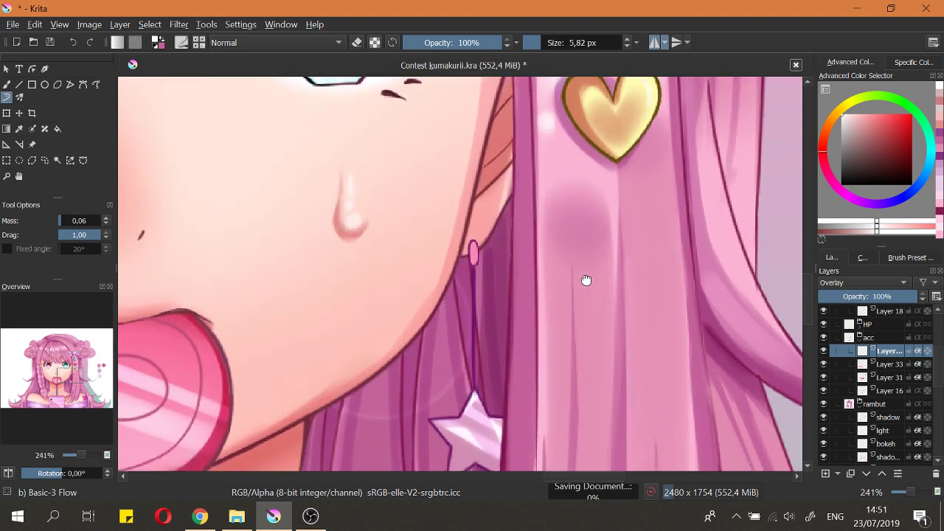
pyautogui.scroll(-4, 588, 247)
pyautogui.click(940, 95)
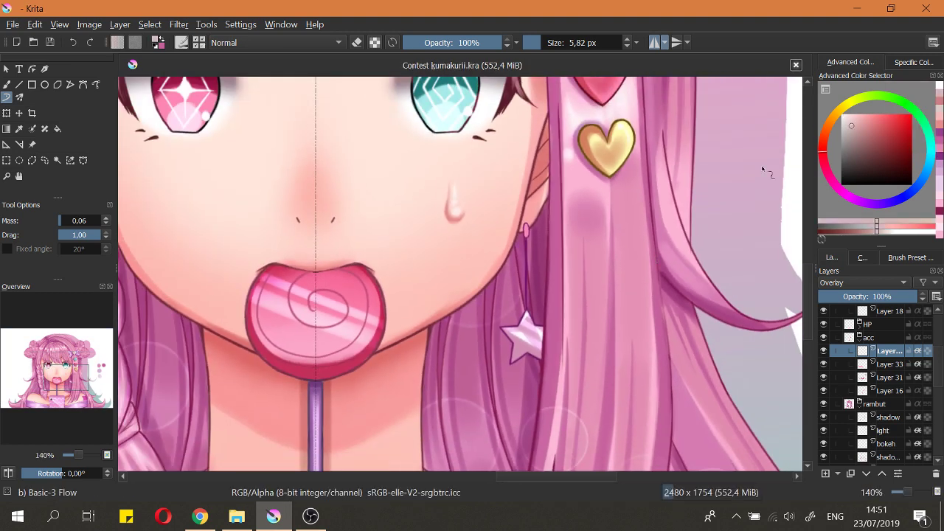
pyautogui.scroll(-1, 565, 251)
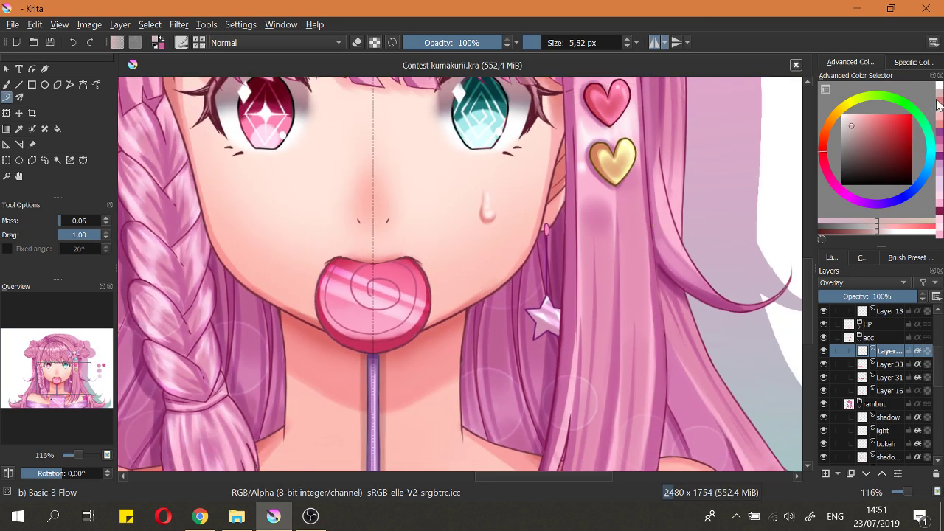
pyautogui.click(855, 129)
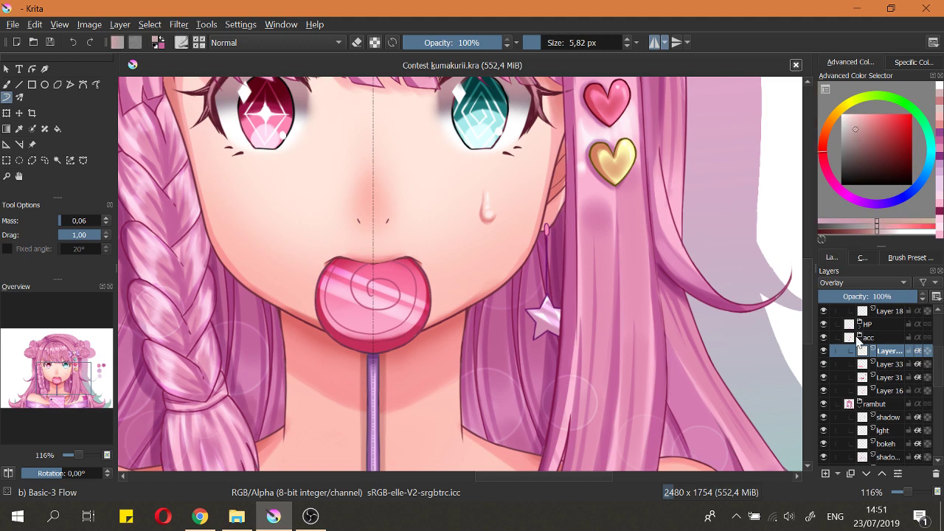
pyautogui.click(861, 382)
pyautogui.scroll(5, 569, 254)
pyautogui.press(']')
pyautogui.press(']')
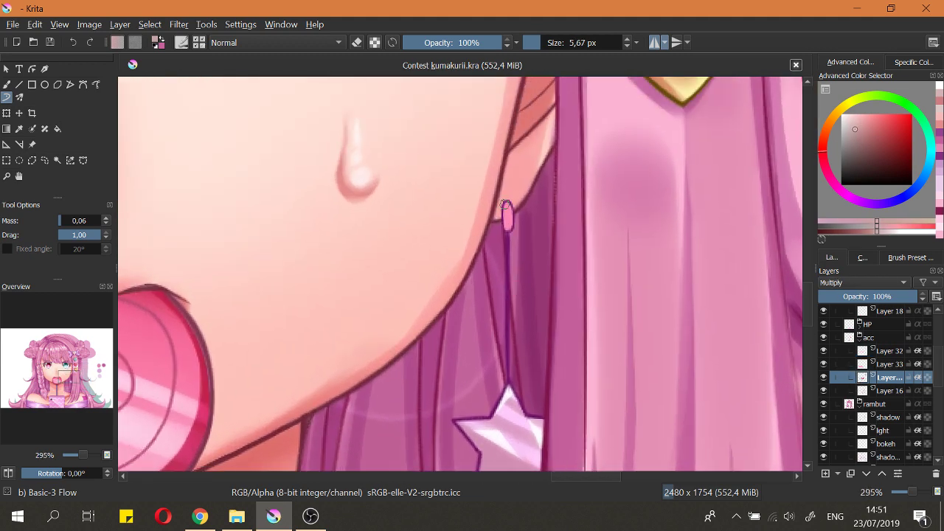
pyautogui.moveTo(507, 228); pyautogui.dragTo(514, 211)
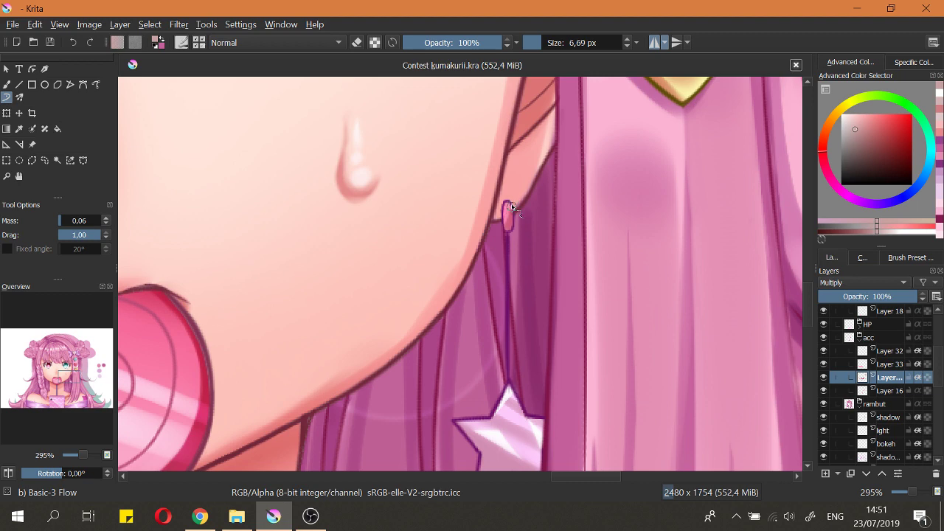
pyautogui.scroll(-7, 499, 245)
pyautogui.scroll(8, 504, 263)
pyautogui.moveTo(497, 230); pyautogui.dragTo(500, 211)
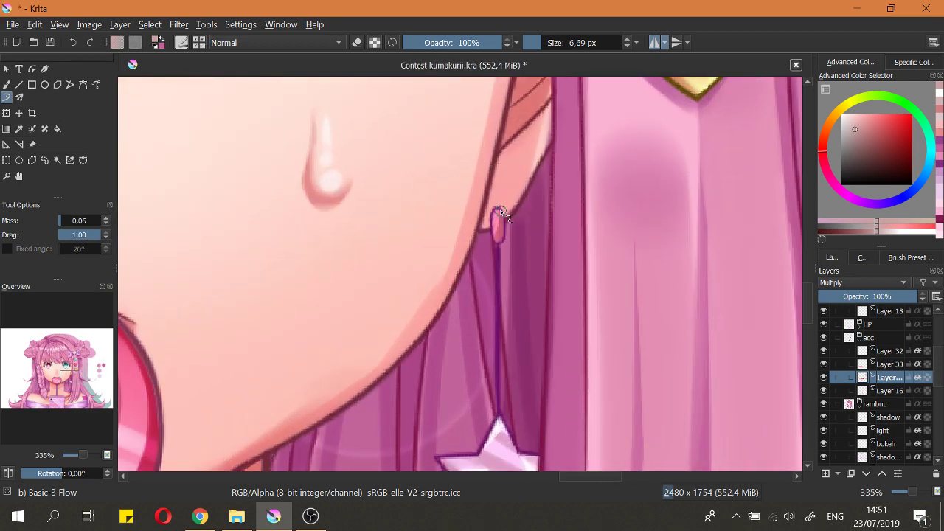
pyautogui.scroll(-4, 494, 240)
# Step: Paint fine white highlights on the earring's oval stud on Layer 32 with a 3.96 to 3.48 px brush and save the document
pyautogui.click(867, 354)
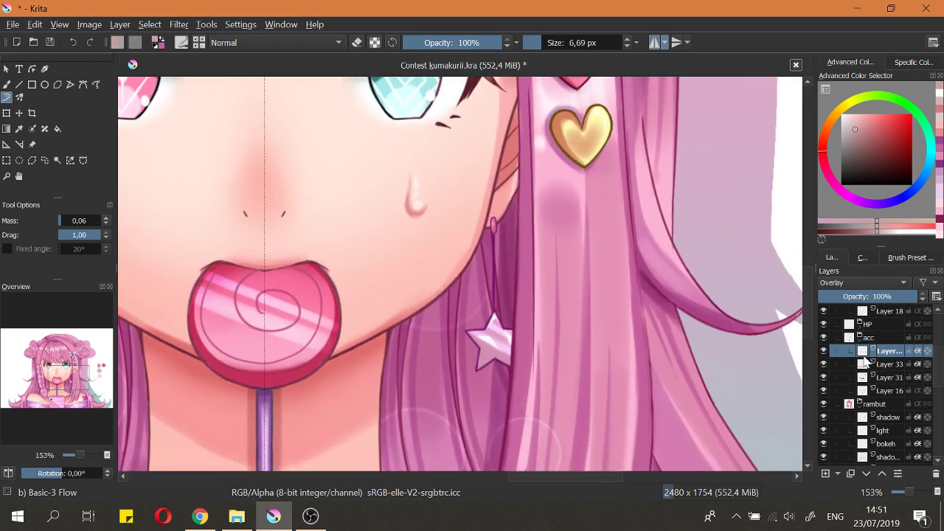
pyautogui.scroll(-3, 728, 319)
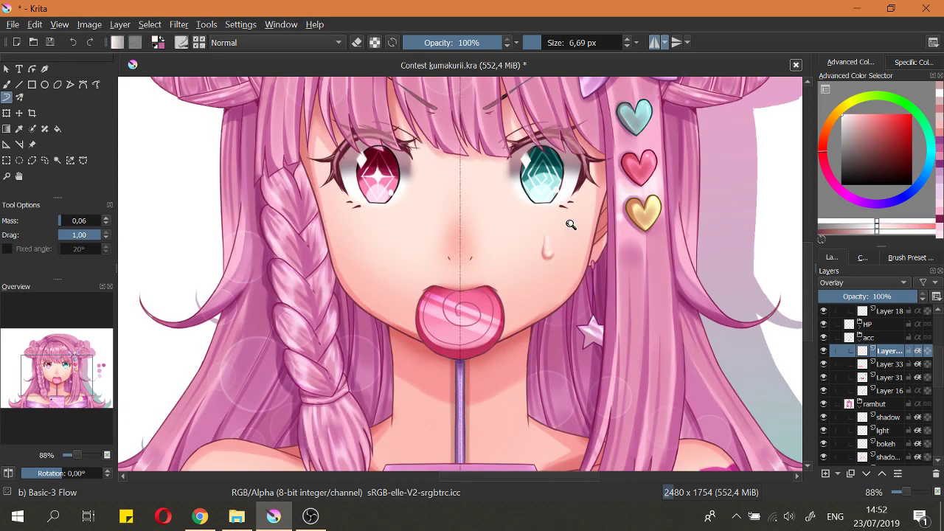
pyautogui.scroll(6, 570, 224)
pyautogui.scroll(2, 602, 277)
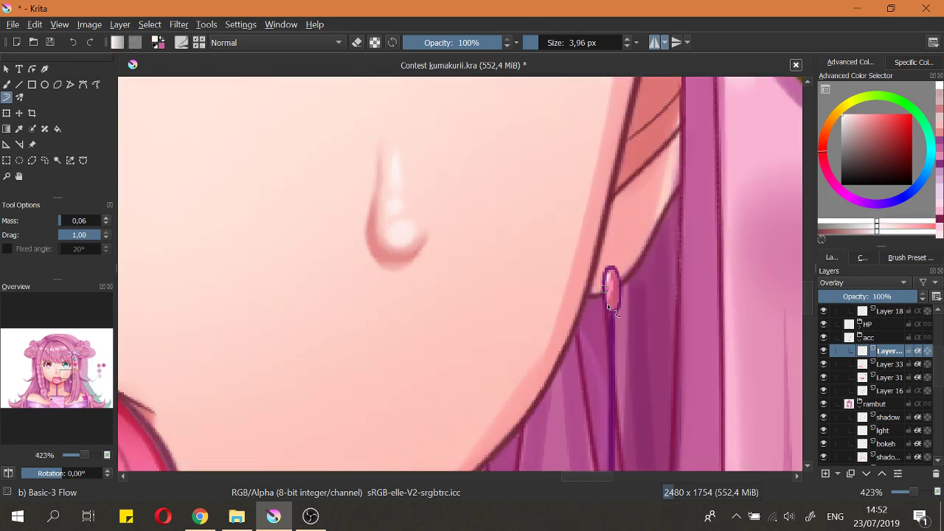
pyautogui.scroll(-2, 627, 266)
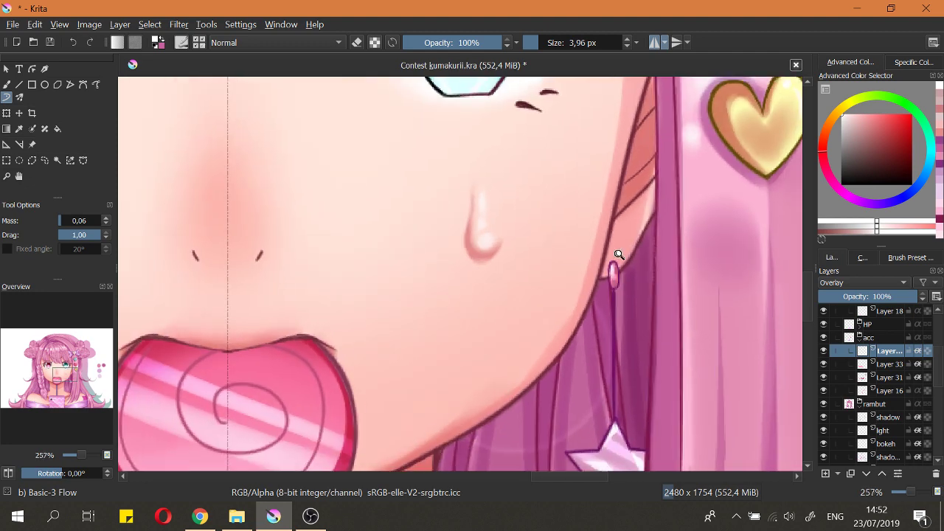
pyautogui.scroll(3, 612, 260)
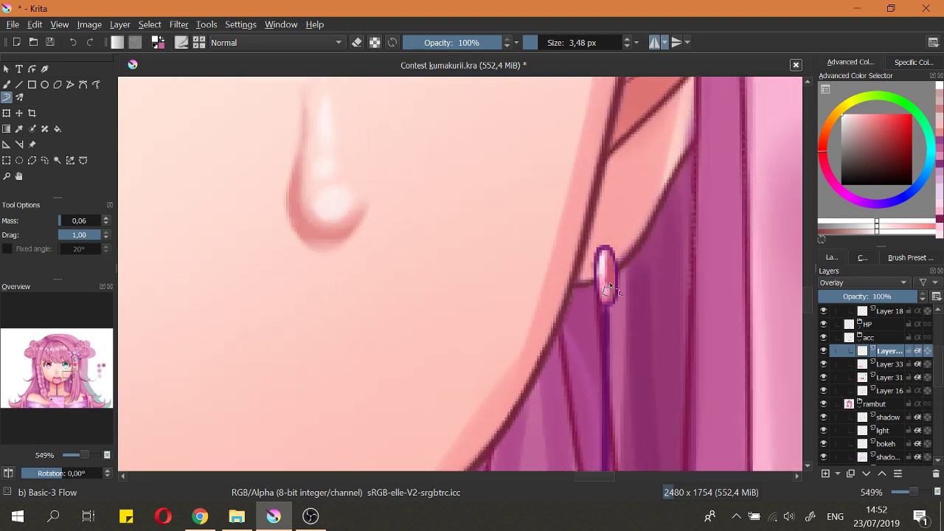
pyautogui.scroll(-4, 609, 290)
pyautogui.press('2')
pyautogui.hotkey('ctrl', 's')
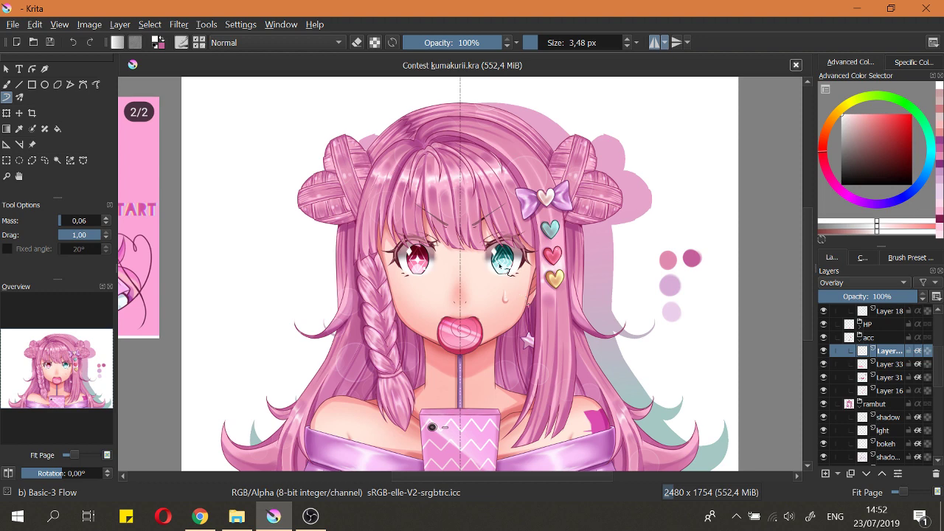
# Step: Recolor the teal heart clip's outline on Layer 10 in muted blue-grey, with alpha preserved and the brush at 77.32 px
pyautogui.scroll(-1, 503, 359)
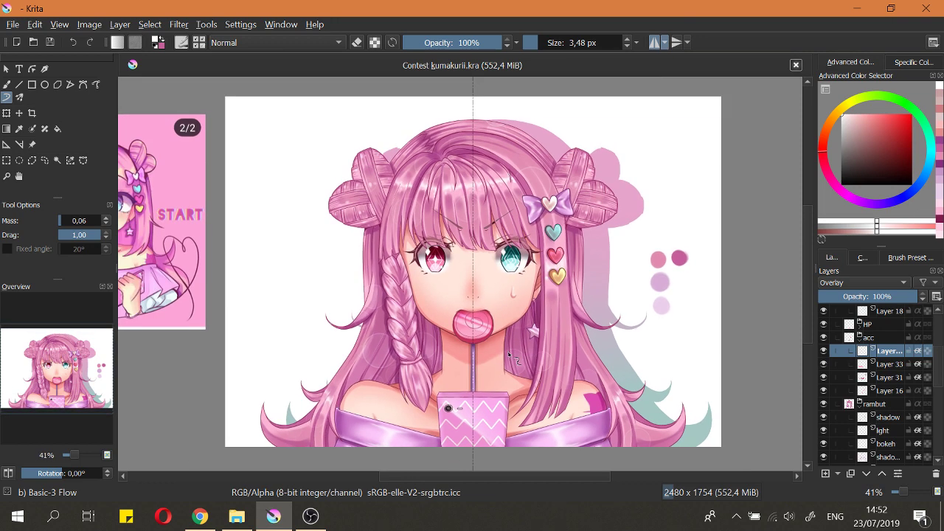
pyautogui.scroll(-1, 506, 360)
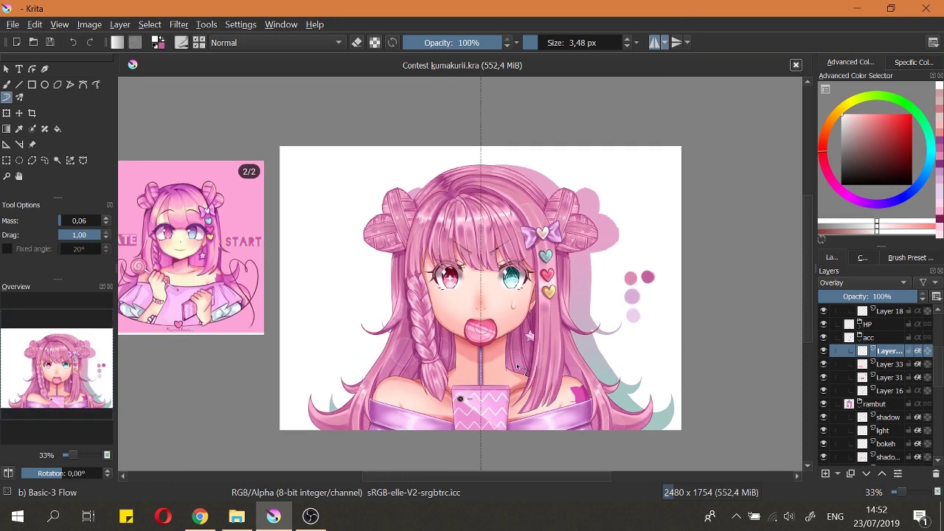
pyautogui.scroll(5, 561, 222)
pyautogui.scroll(4, 542, 248)
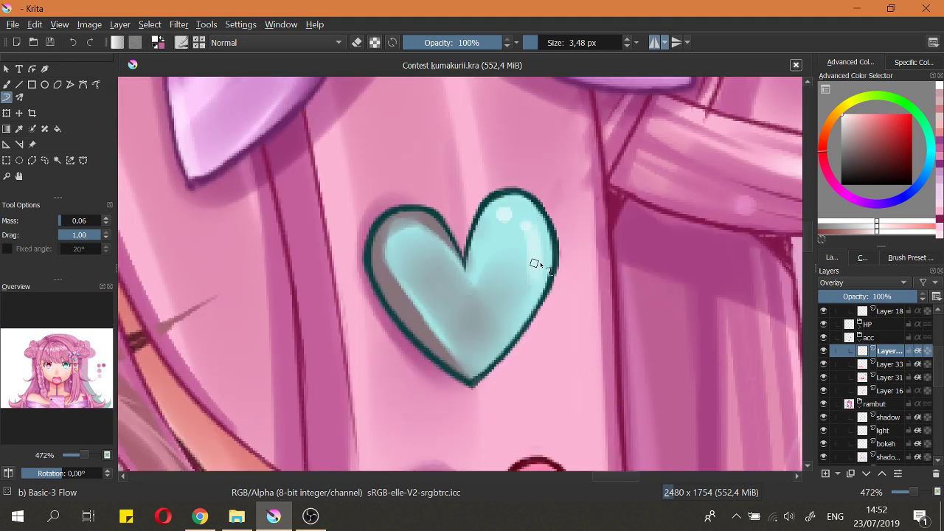
pyautogui.click(559, 267)
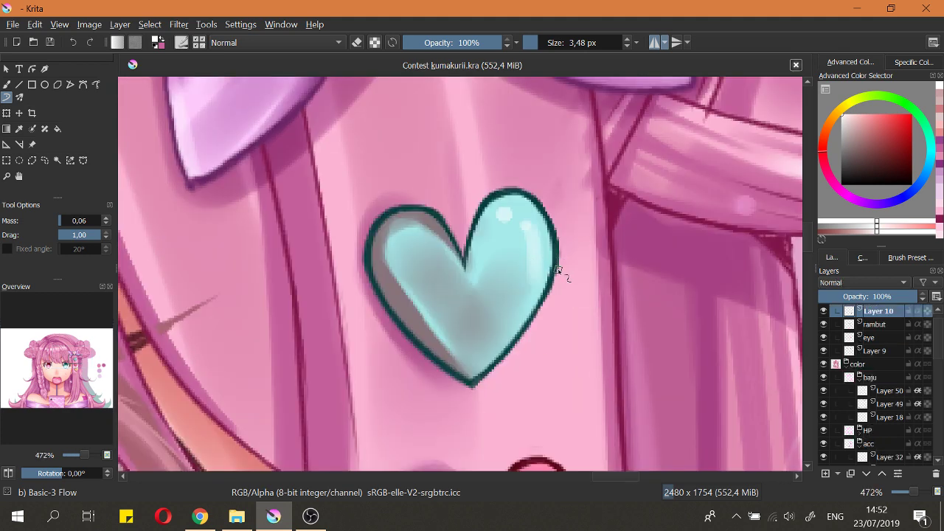
pyautogui.keyDown('ctrl'); pyautogui.click(558, 260); pyautogui.keyUp('ctrl')
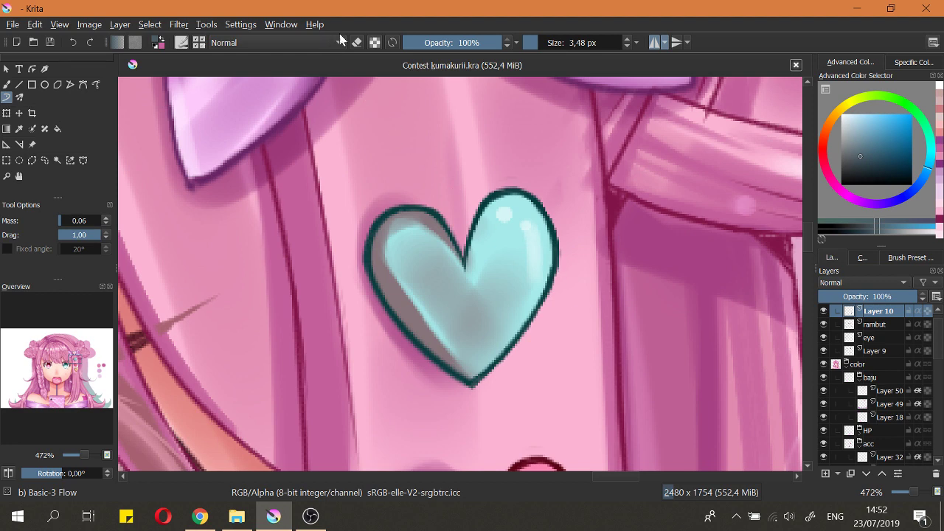
pyautogui.keyDown('shift'); pyautogui.moveTo(633, 189); pyautogui.dragTo(673, 190); pyautogui.keyUp('shift')
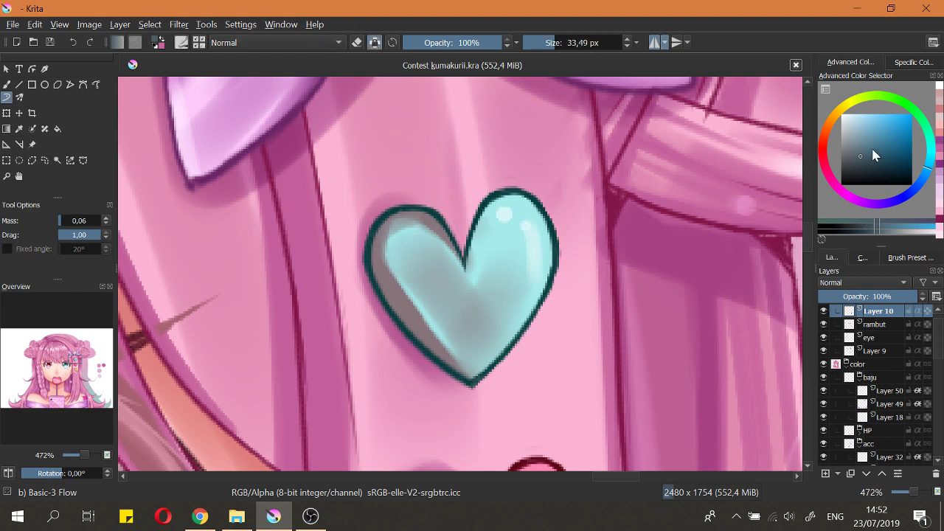
pyautogui.moveTo(861, 155); pyautogui.dragTo(862, 139)
pyautogui.scroll(-4, 535, 225)
pyautogui.keyDown('shift'); pyautogui.moveTo(504, 250); pyautogui.dragTo(526, 250); pyautogui.keyUp('shift')
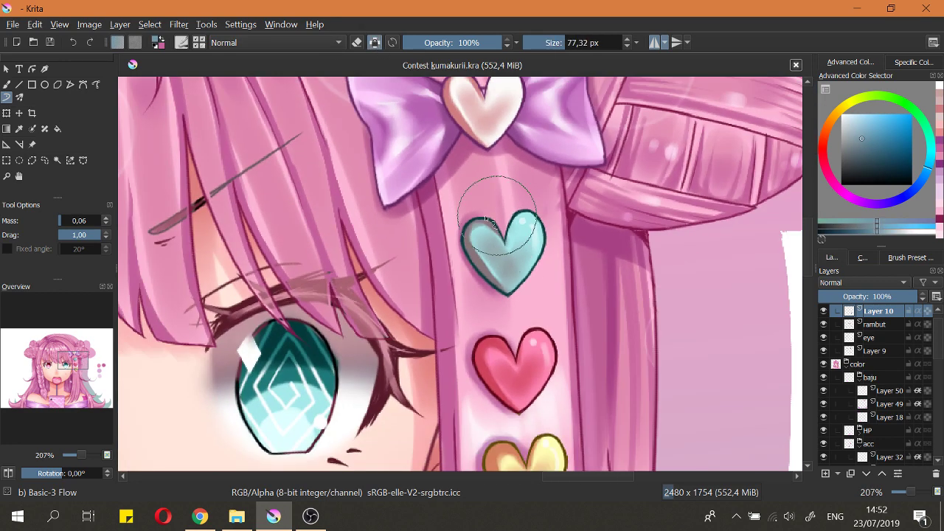
pyautogui.click(859, 150)
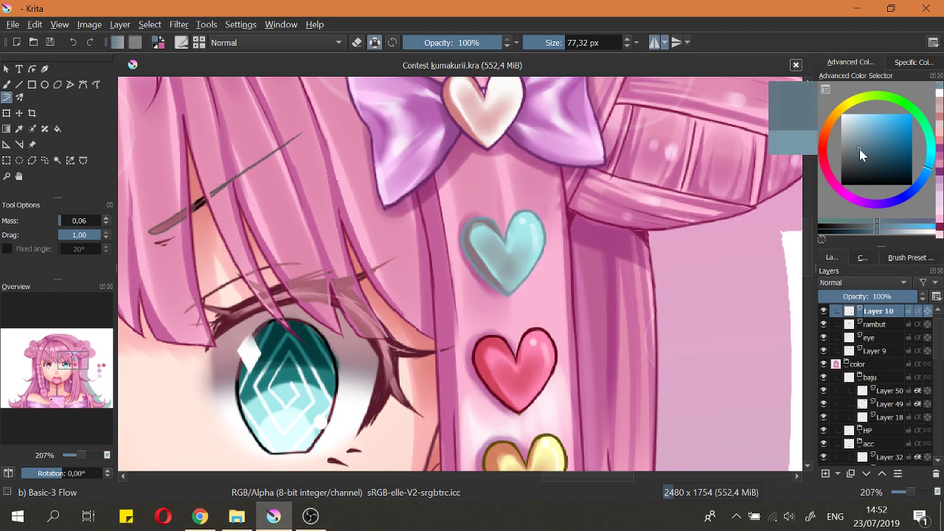
pyautogui.moveTo(500, 256)
pyautogui.mouseDown()
pyautogui.moveTo(542, 284)
pyautogui.moveTo(509, 272)
pyautogui.moveTo(528, 300)
pyautogui.moveTo(517, 219)
pyautogui.mouseUp()
pyautogui.scroll(2, 518, 219)
pyautogui.click(860, 156)
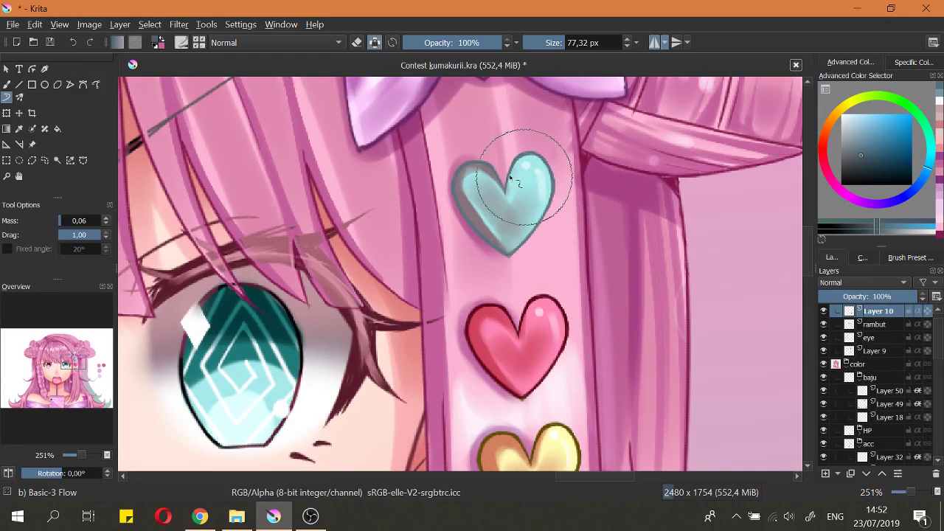
# Step: Recolor the red heart clip's outline in a softer, muted red based on its sampled line color
pyautogui.scroll(2, 538, 302)
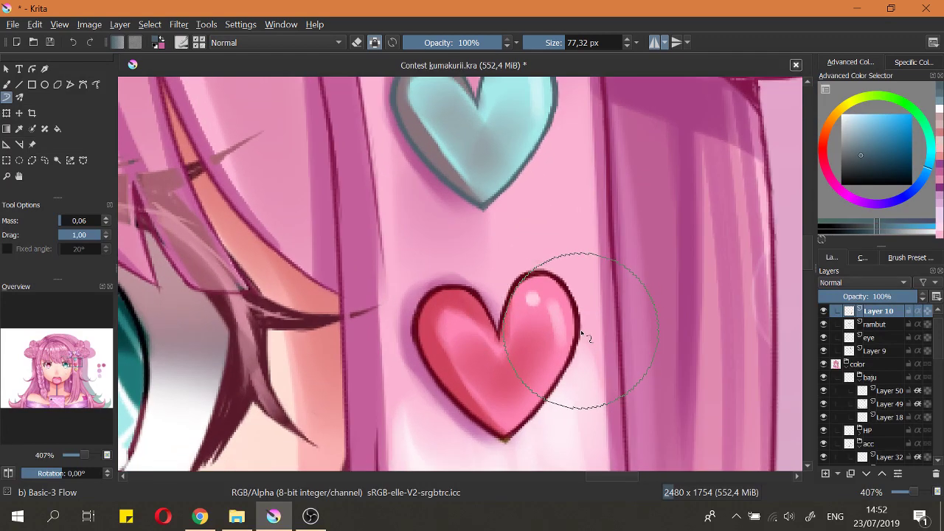
pyautogui.keyDown('ctrl'); pyautogui.click(580, 330); pyautogui.keyUp('ctrl')
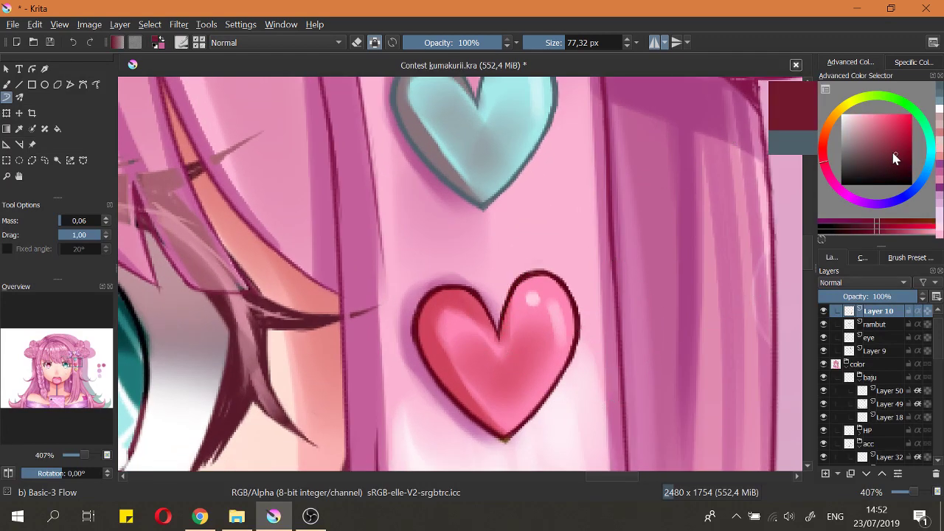
pyautogui.click(878, 145)
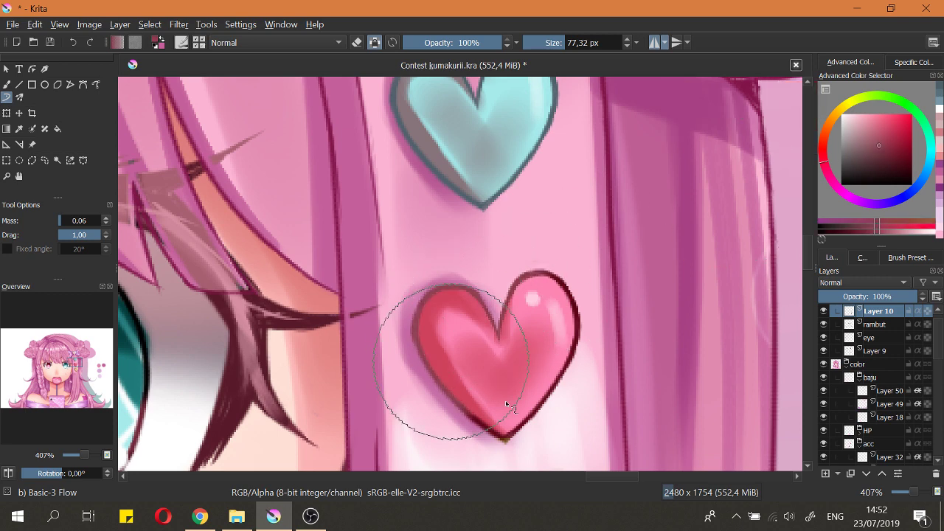
pyautogui.scroll(-5, 499, 368)
# Step: Recolor the yellow heart clip's outline in a lighter golden brown based on its sampled line color
pyautogui.scroll(3, 531, 280)
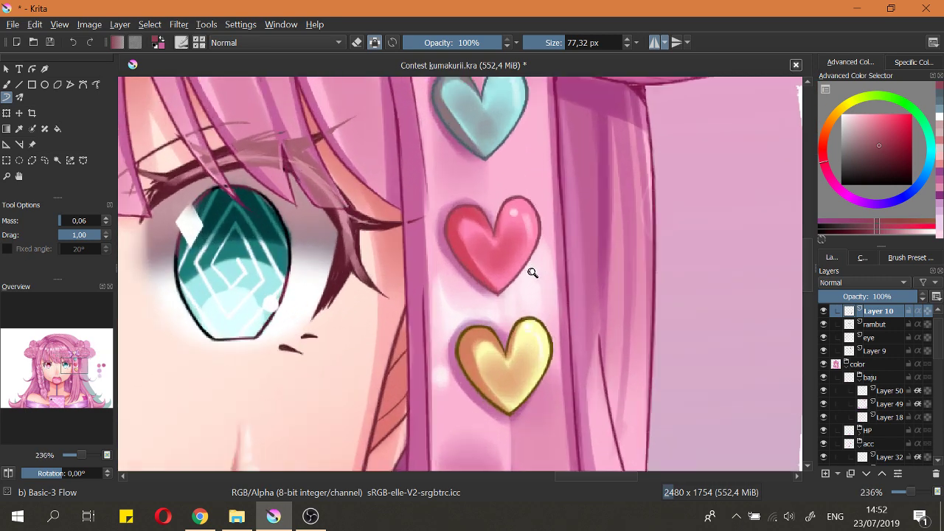
pyautogui.scroll(3, 535, 304)
pyautogui.keyDown('ctrl'); pyautogui.click(559, 301); pyautogui.keyUp('ctrl')
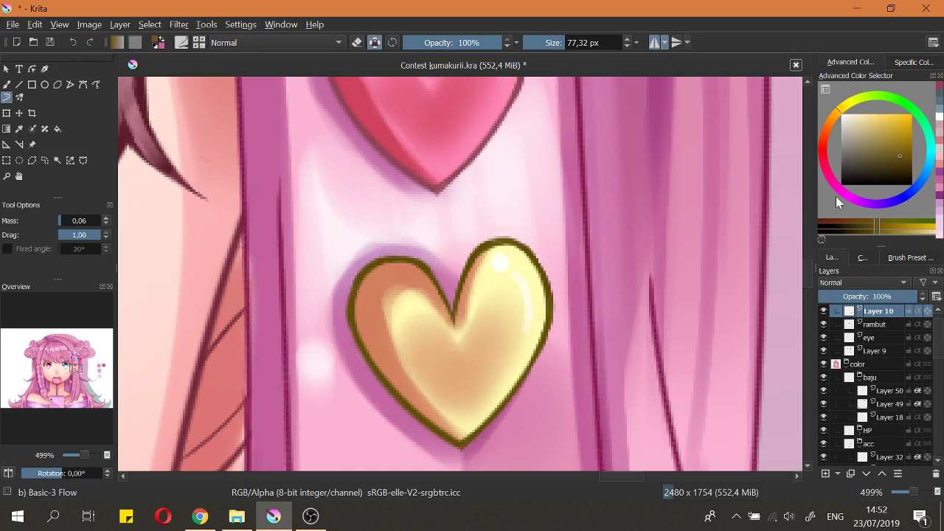
pyautogui.moveTo(899, 157); pyautogui.dragTo(887, 147)
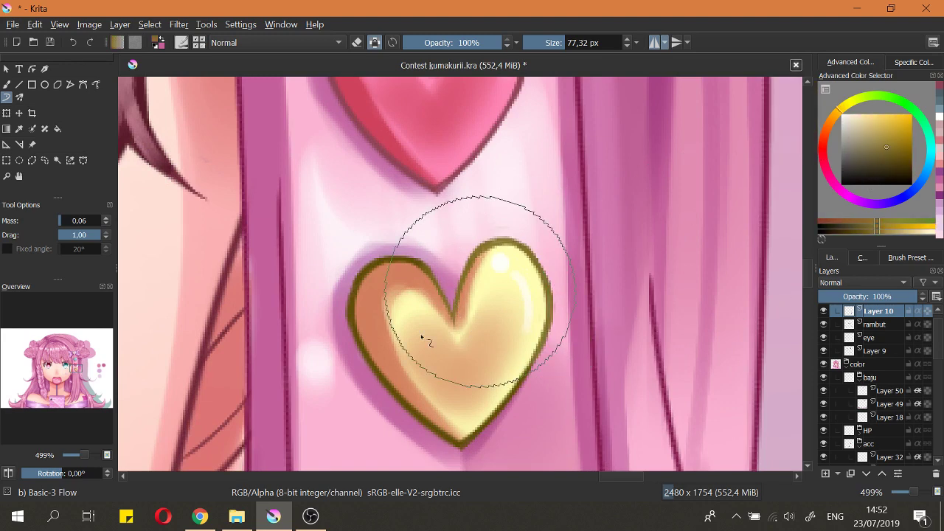
pyautogui.moveTo(426, 338); pyautogui.dragTo(440, 284)
pyautogui.scroll(-5, 474, 263)
# Step: Repaint the teal heart clip's outline in a more teal blue, then tone it down to a greyer shade
pyautogui.scroll(3, 522, 280)
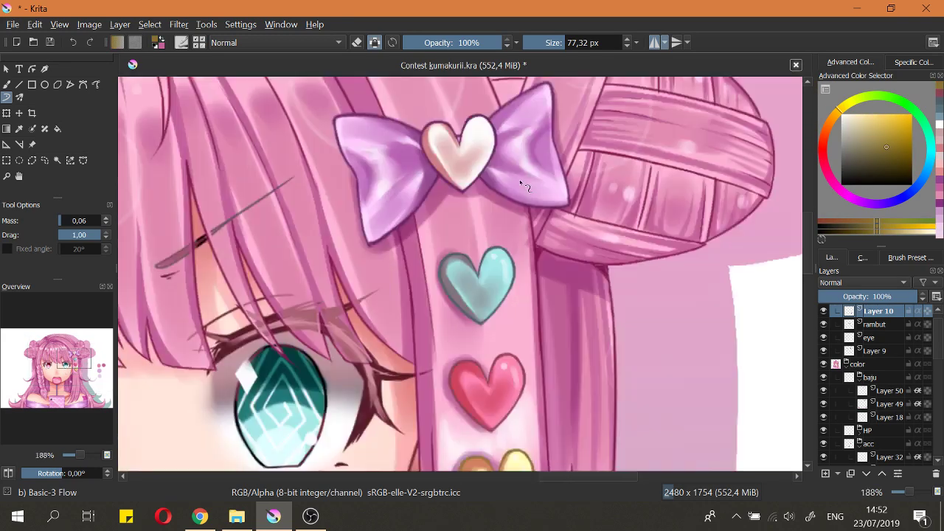
pyautogui.keyDown('ctrl'); pyautogui.click(523, 280); pyautogui.keyUp('ctrl')
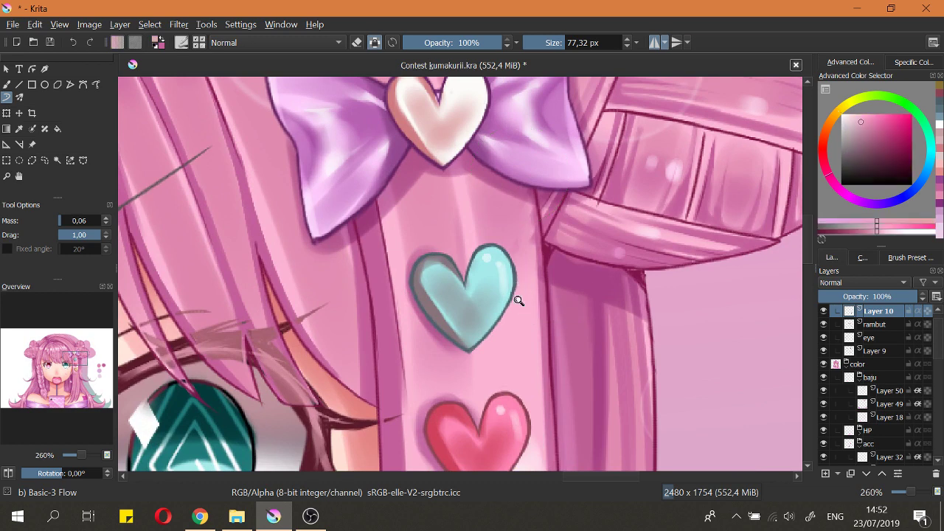
pyautogui.scroll(2, 516, 295)
pyautogui.keyDown('ctrl'); pyautogui.click(514, 264); pyautogui.keyUp('ctrl')
pyautogui.moveTo(895, 162); pyautogui.dragTo(930, 170)
pyautogui.click(882, 144)
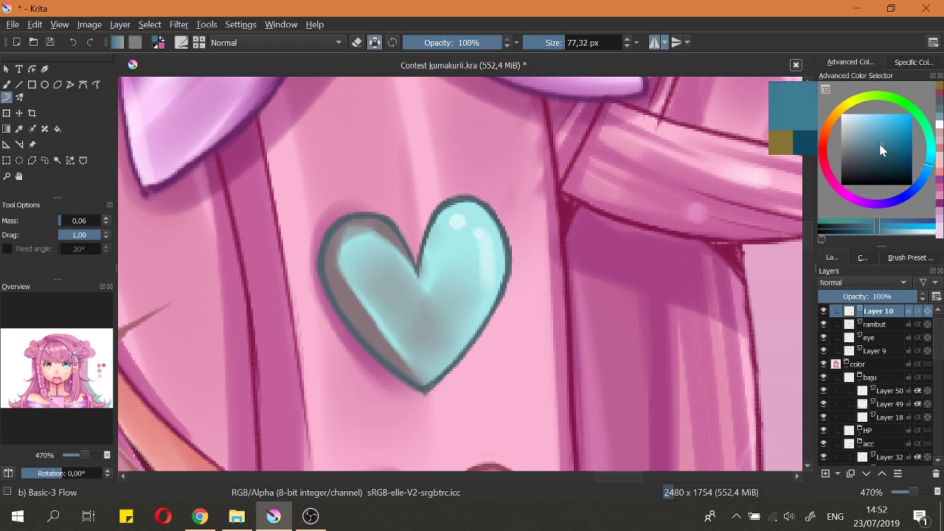
pyautogui.moveTo(393, 231)
pyautogui.mouseDown()
pyautogui.moveTo(437, 361)
pyautogui.moveTo(508, 222)
pyautogui.mouseUp()
pyautogui.scroll(-3, 467, 273)
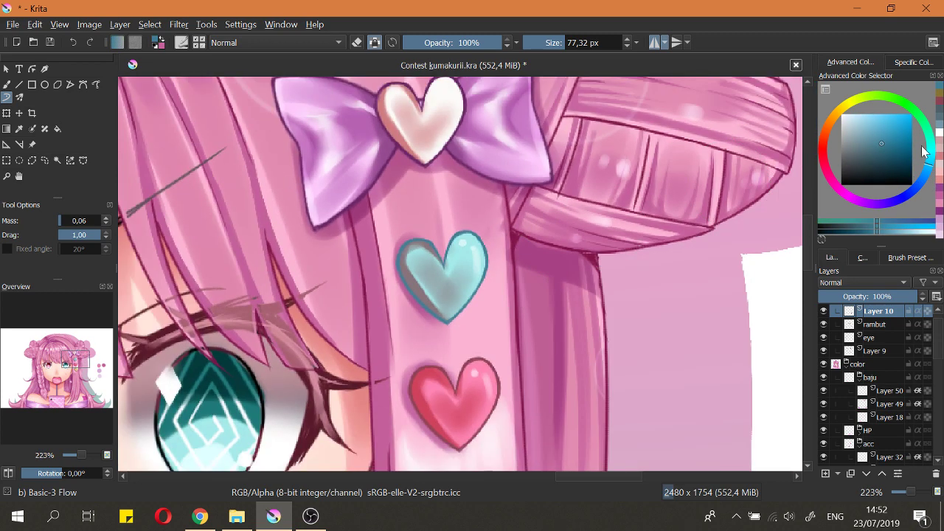
pyautogui.moveTo(884, 144); pyautogui.dragTo(873, 153)
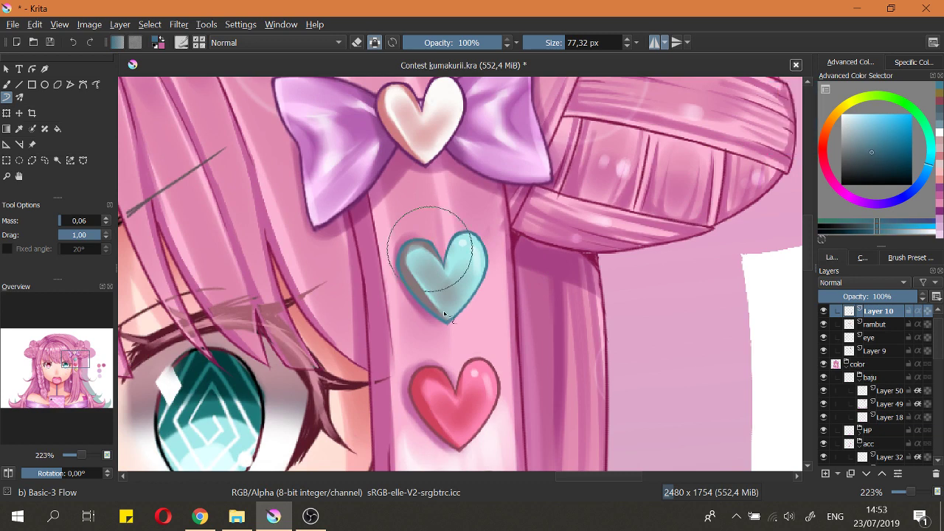
pyautogui.click(870, 153)
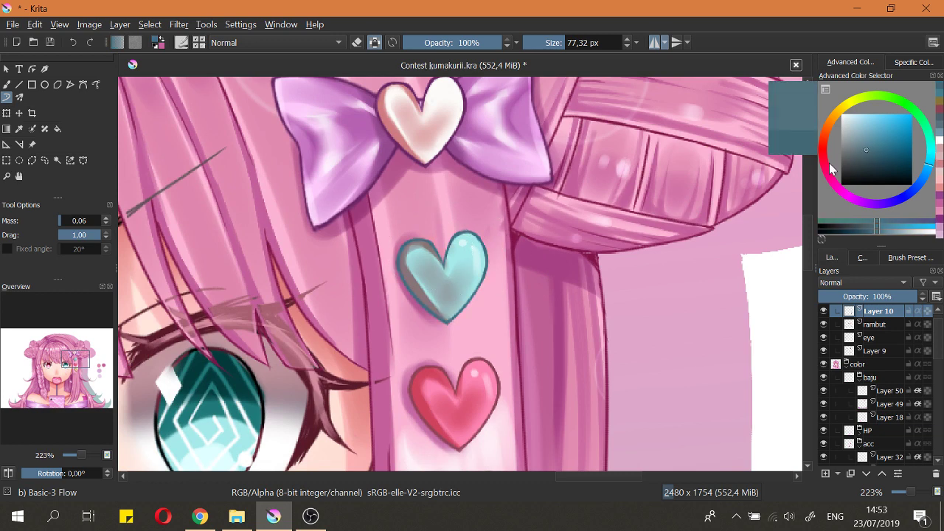
pyautogui.scroll(-3, 490, 306)
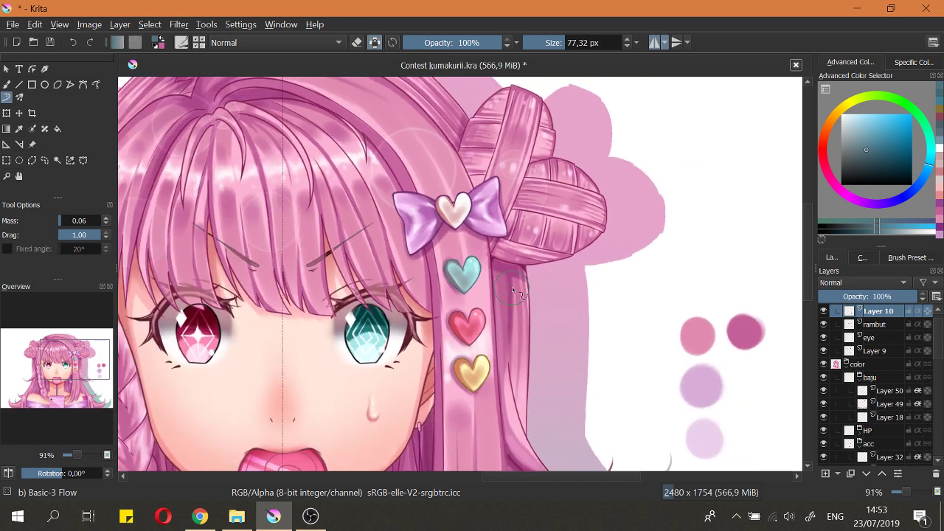
# Step: Save the document and inspect the recolored outlines of the bow and heart clips
pyautogui.press('2')
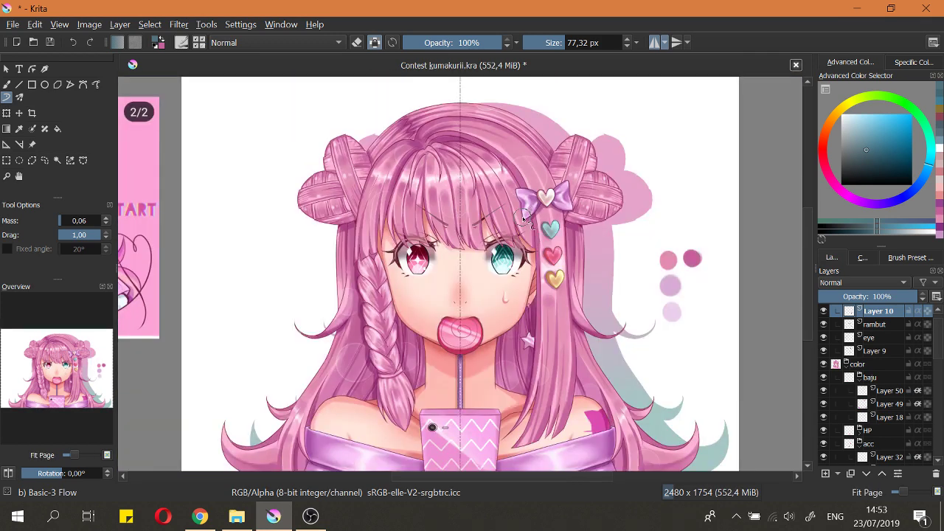
pyautogui.hotkey('ctrl', 's')
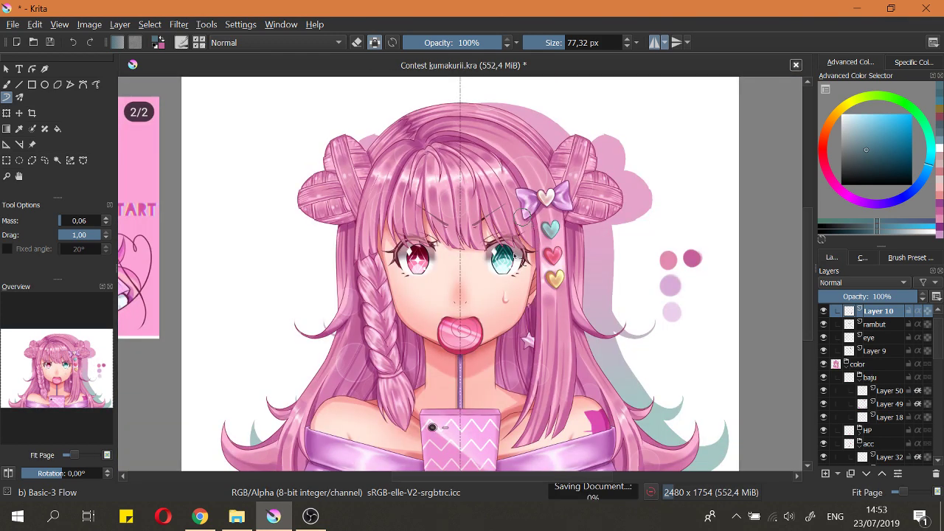
pyautogui.scroll(6, 544, 193)
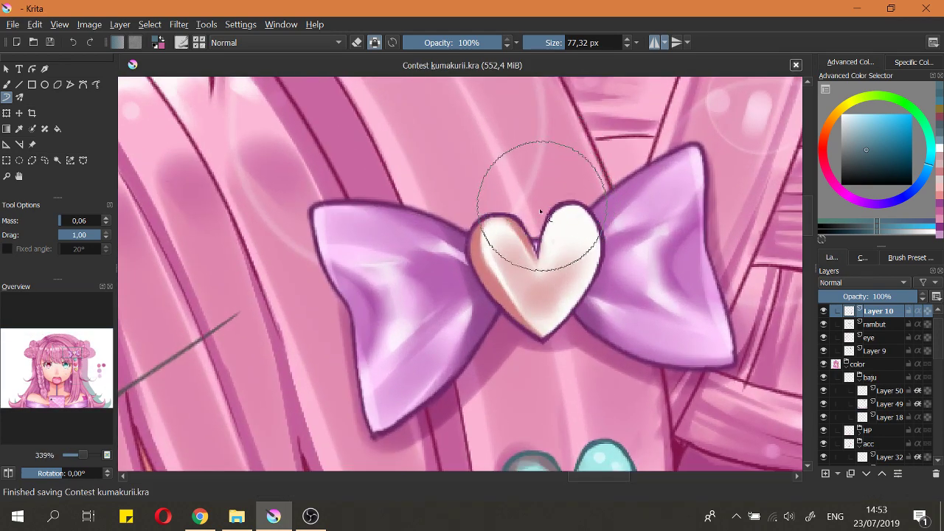
pyautogui.scroll(-4, 543, 244)
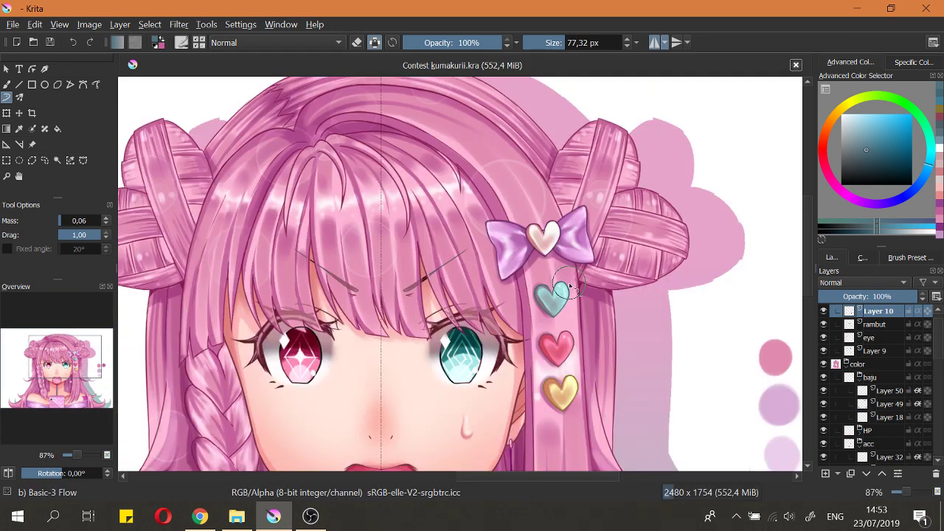
pyautogui.scroll(-3, 570, 286)
pyautogui.moveTo(567, 335); pyautogui.dragTo(563, 284)
pyautogui.press('2')
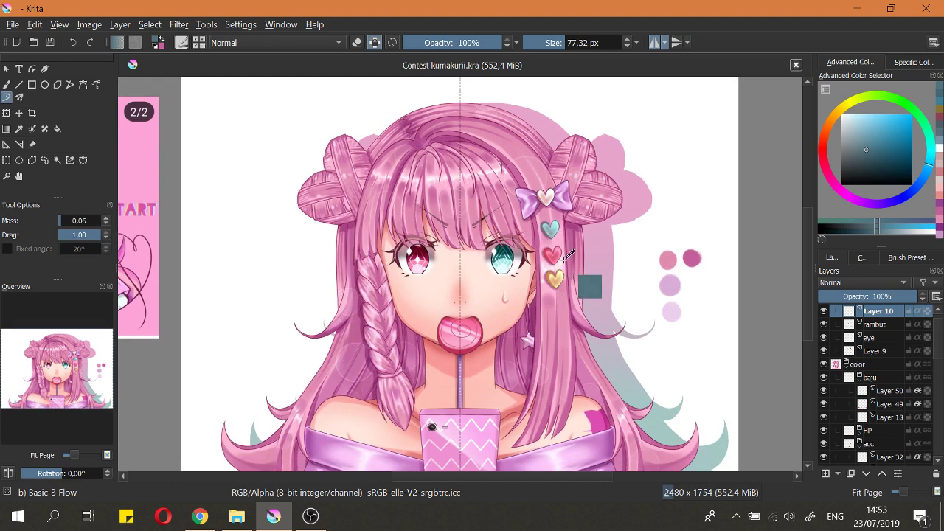
# Step: Outline the four hair color swatches beside the character with a freehand selection on their own paint layer in the rambut group
pyautogui.scroll(-3, 568, 252)
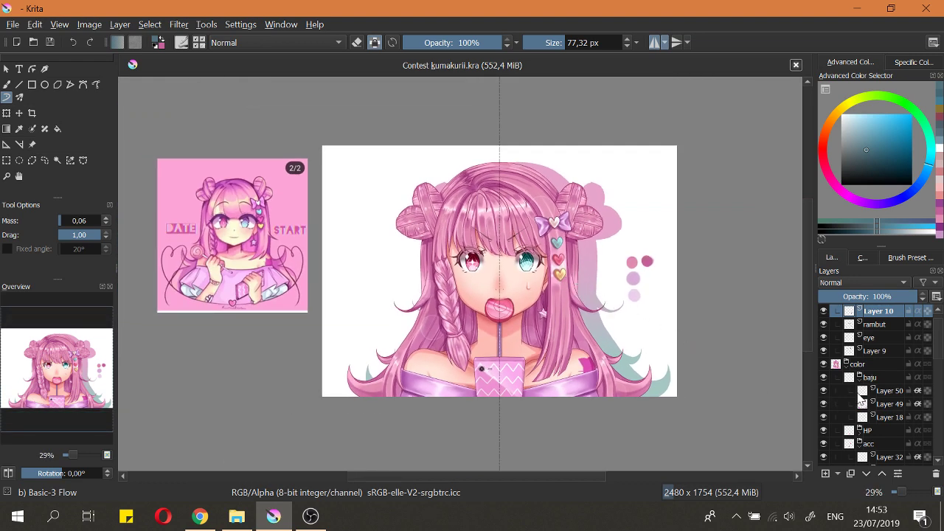
pyautogui.scroll(3, 653, 317)
pyautogui.press('r')
pyautogui.click(621, 276)
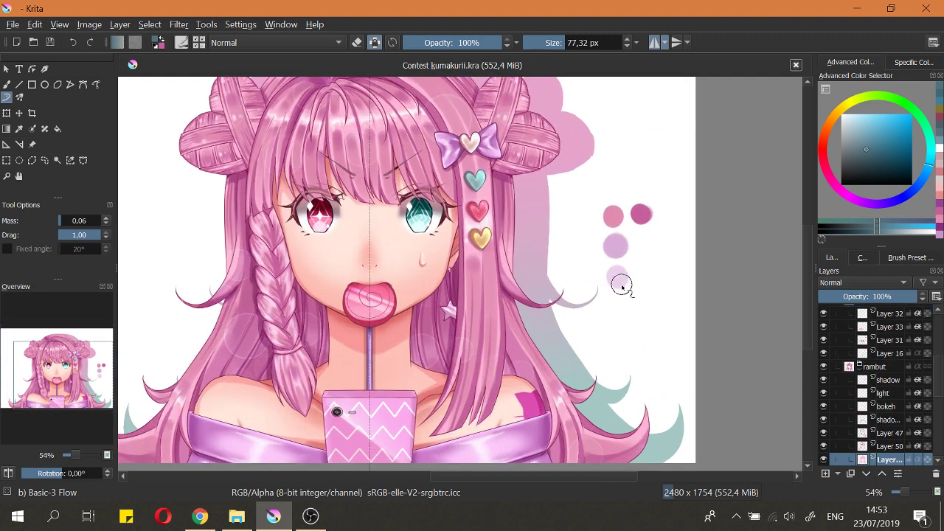
pyautogui.scroll(-2, 649, 284)
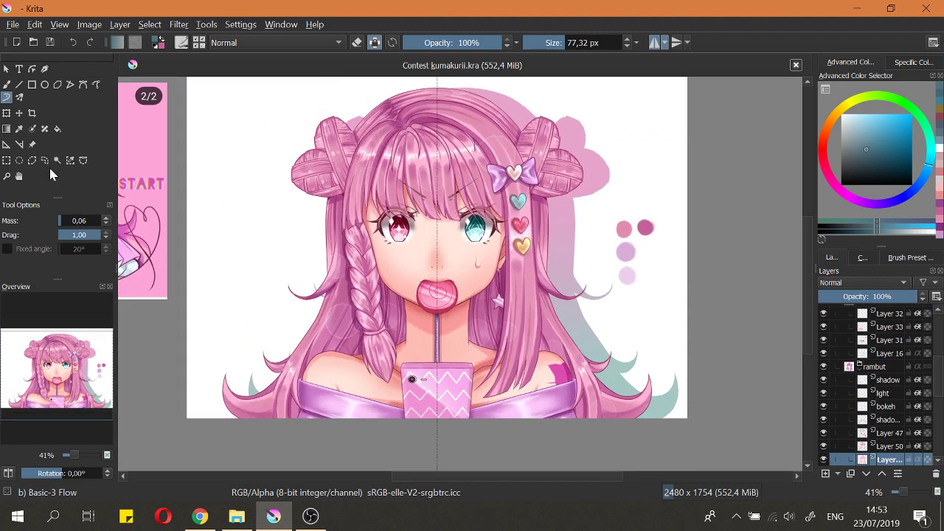
pyautogui.click(44, 160)
pyautogui.moveTo(656, 193)
pyautogui.mouseDown()
pyautogui.moveTo(594, 224)
pyautogui.moveTo(624, 308)
pyautogui.moveTo(660, 207)
pyautogui.mouseUp()
# Step: Move the selected swatches onto a separate layer and place that layer above the rambut group
pyautogui.press('Delete')
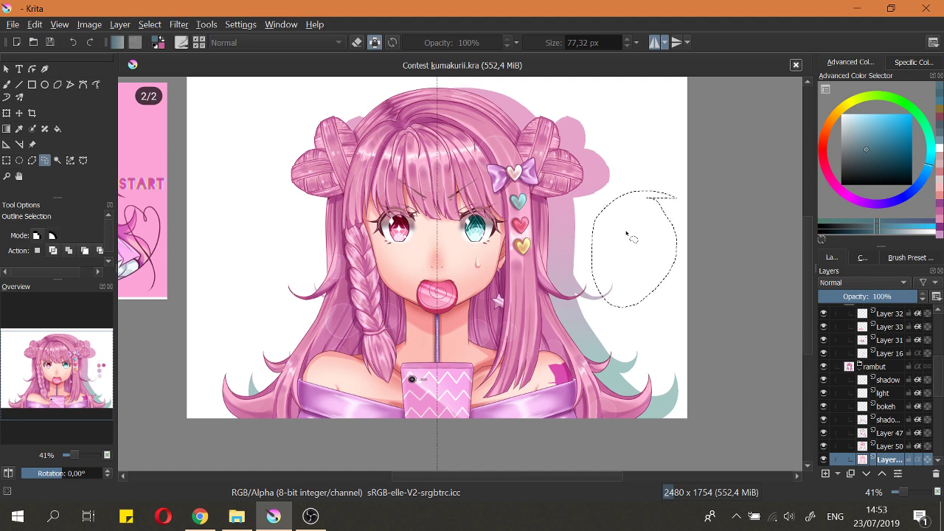
pyautogui.hotkey('ctrl', 'z')
pyautogui.hotkey('ctrl', 'c')
pyautogui.hotkey('ctrl', 'v')
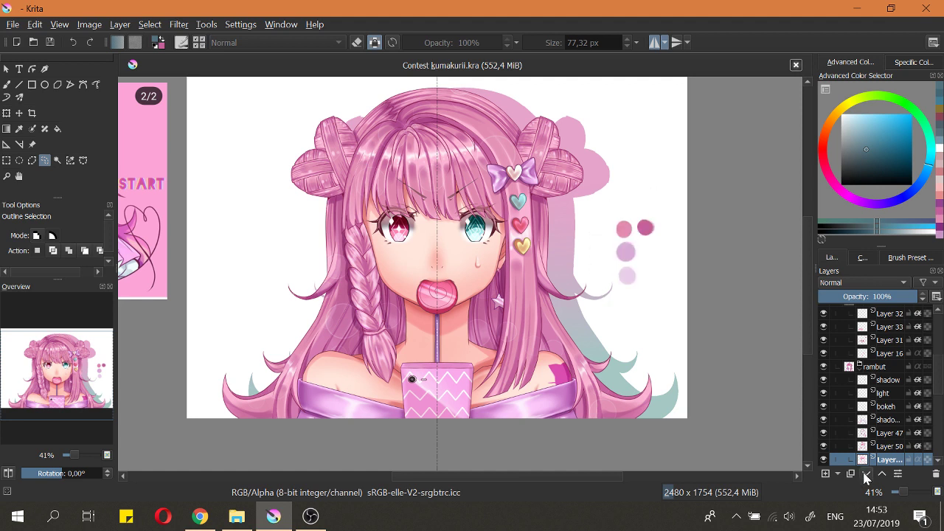
pyautogui.moveTo(865, 461); pyautogui.dragTo(883, 363)
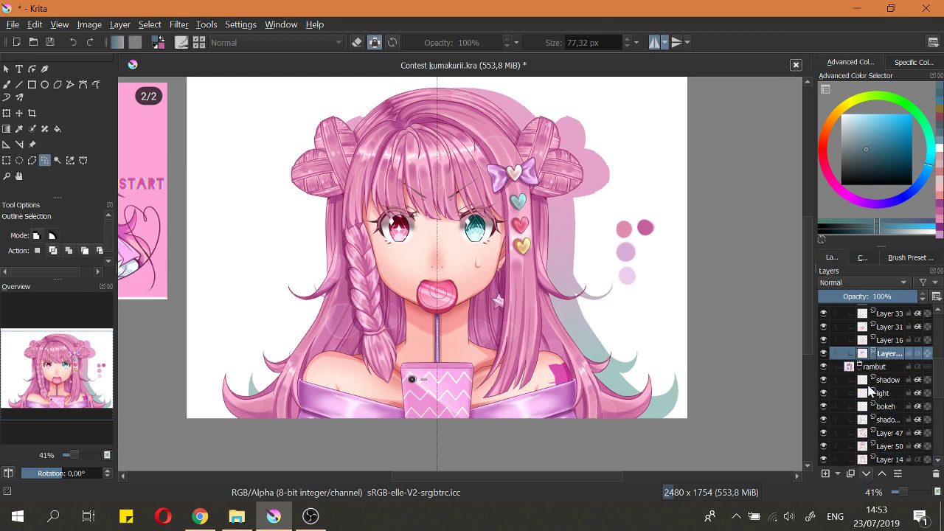
# Step: Rename the swatch layer as palette rambut and save the document
pyautogui.doubleClick(874, 354)
pyautogui.press('BackSpace')
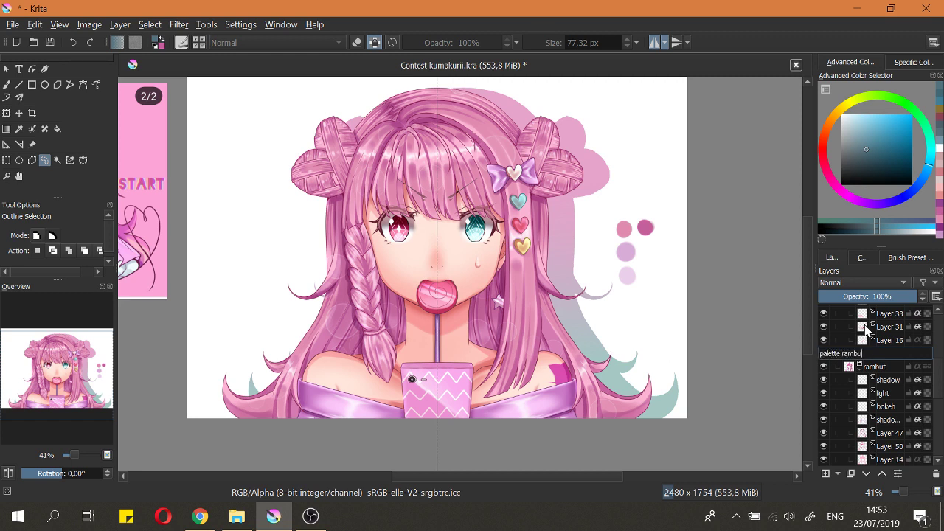
pyautogui.press('Return')
pyautogui.press('2')
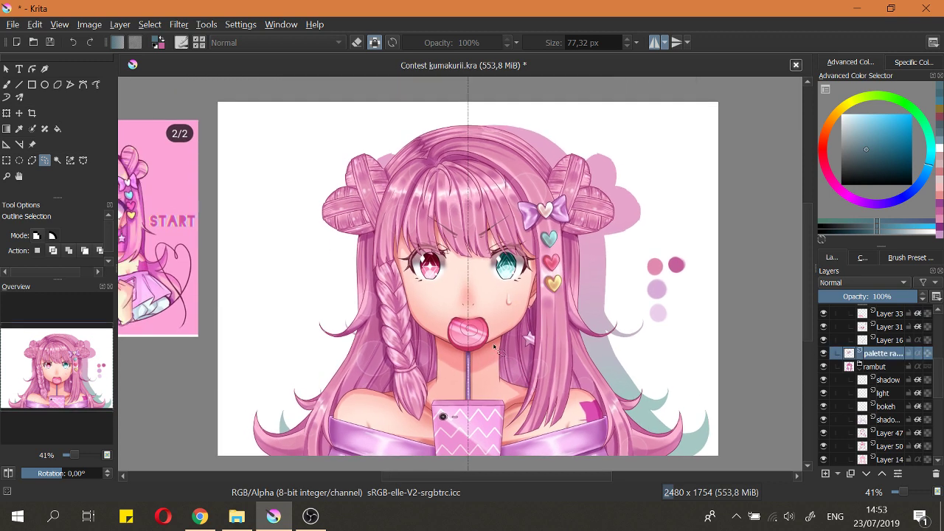
pyautogui.hotkey('ctrl', 's')
# Step: Hide the palette rambut layer so the swatches no longer show beside the character
pyautogui.scroll(-3, 548, 313)
pyautogui.scroll(3, 556, 325)
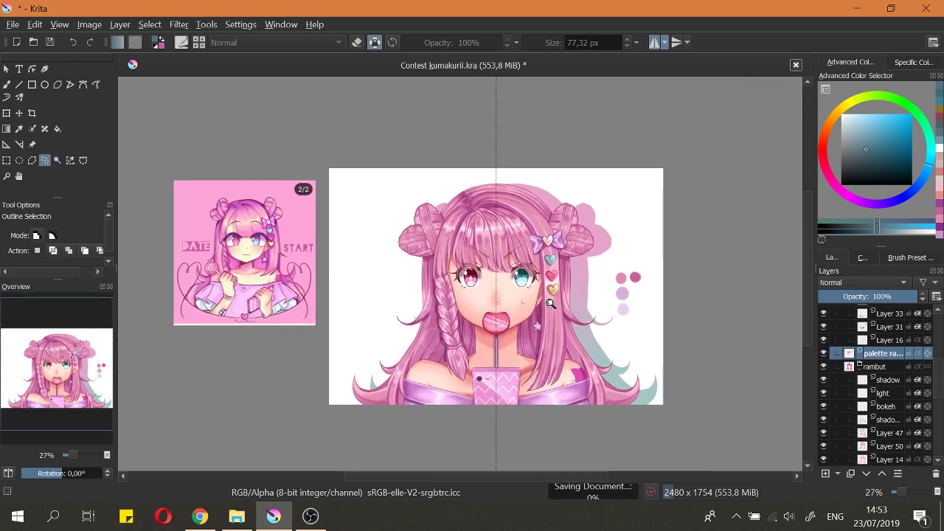
pyautogui.click(824, 354)
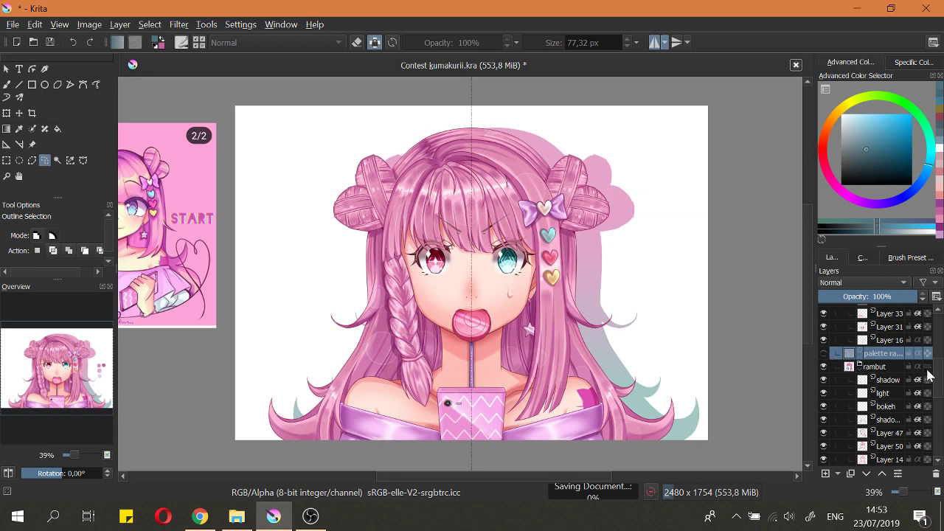
# Step: Compare the character's face, eyes and hair accessories with the reference picture
pyautogui.scroll(-1, 928, 376)
pyautogui.scroll(-2, 455, 274)
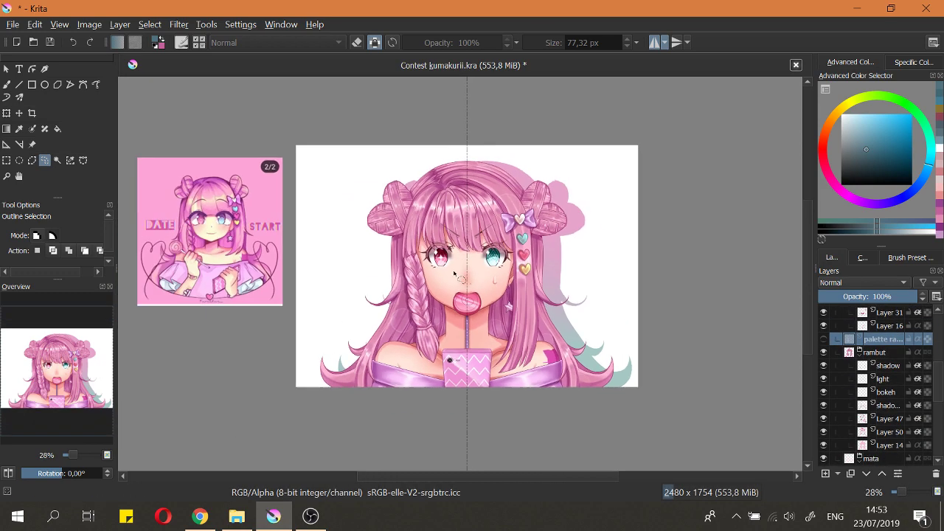
pyautogui.scroll(6, 343, 268)
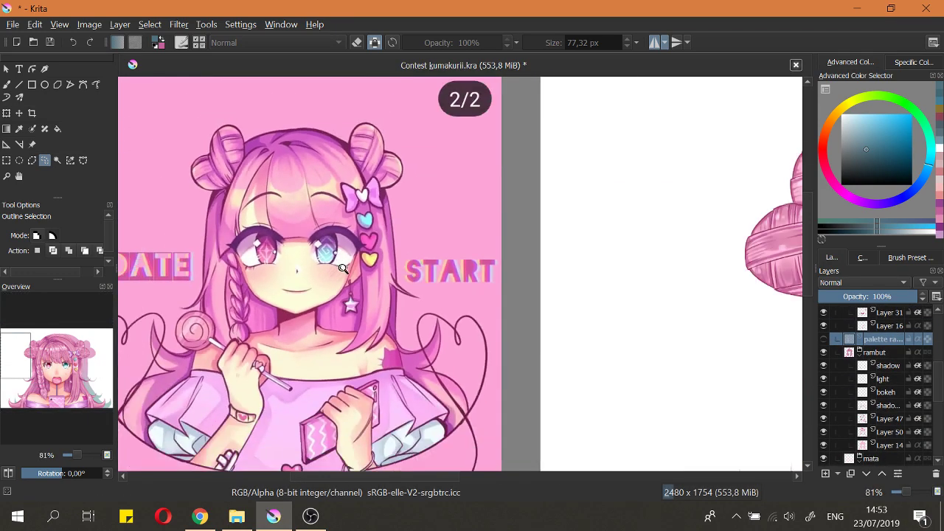
pyautogui.scroll(-2, 343, 269)
pyautogui.scroll(5, 538, 248)
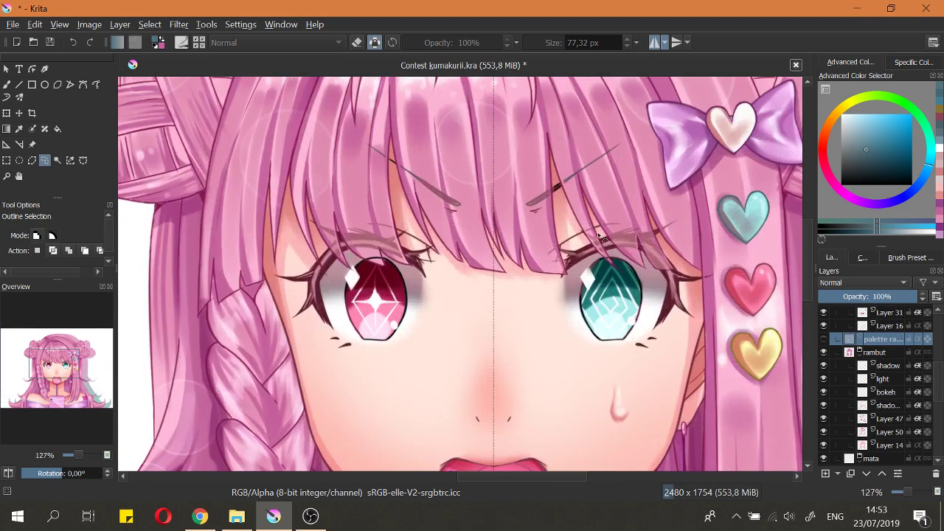
pyautogui.press('2')
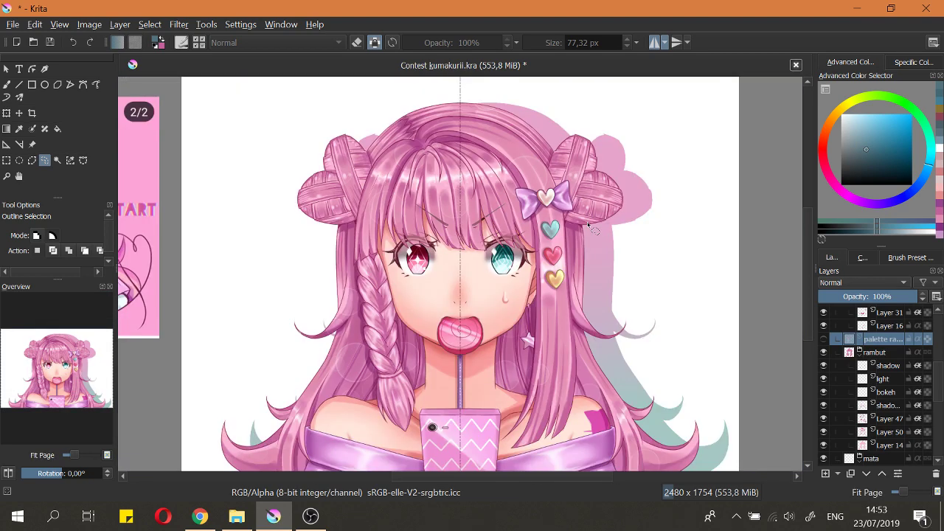
# Step: Collapse the color and line groups and select Layer 44
pyautogui.moveTo(940, 381); pyautogui.dragTo(940, 313)
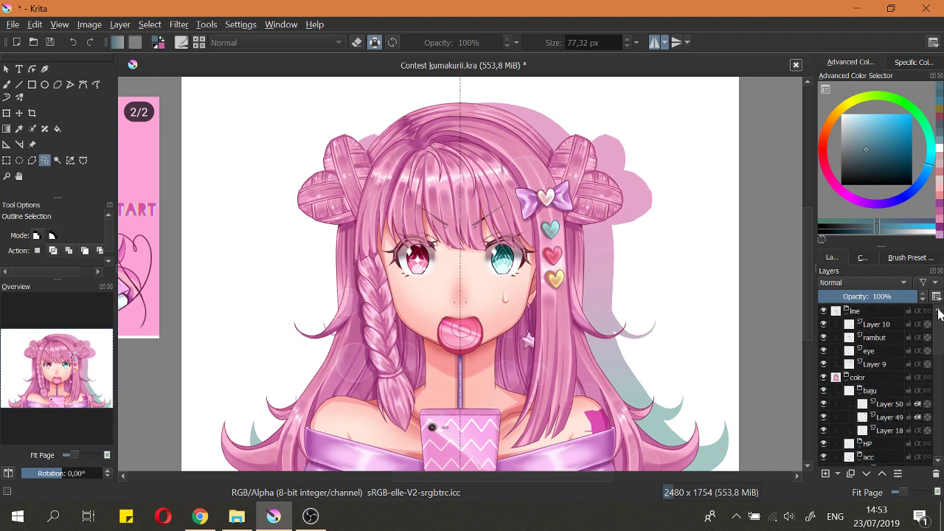
pyautogui.click(846, 377)
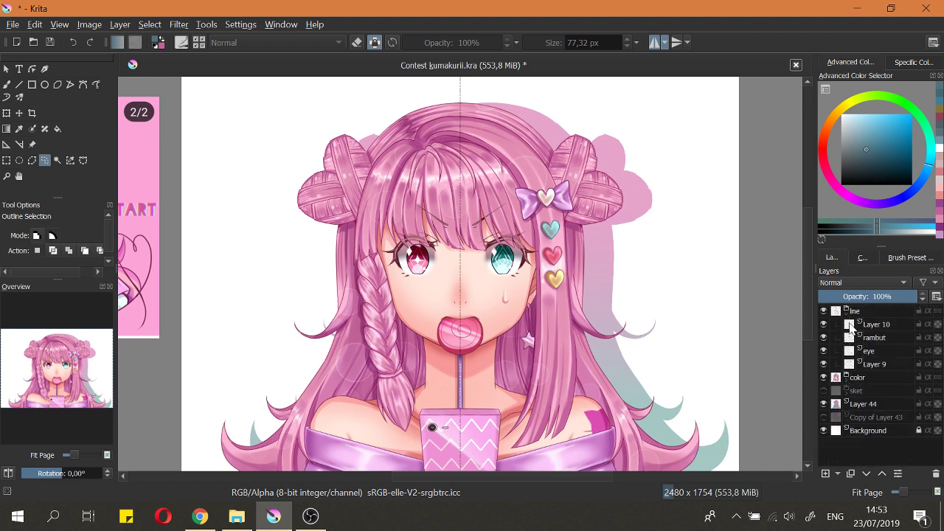
pyautogui.click(859, 404)
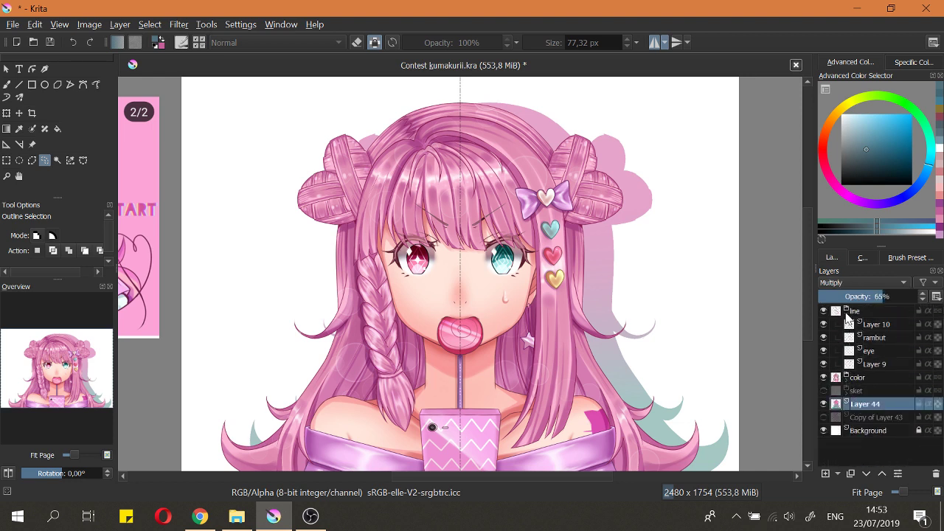
pyautogui.click(846, 311)
# Step: Toggle the visibility of Layer 44 and Copy of Layer 43 to check what each contributes behind the character
pyautogui.click(824, 352)
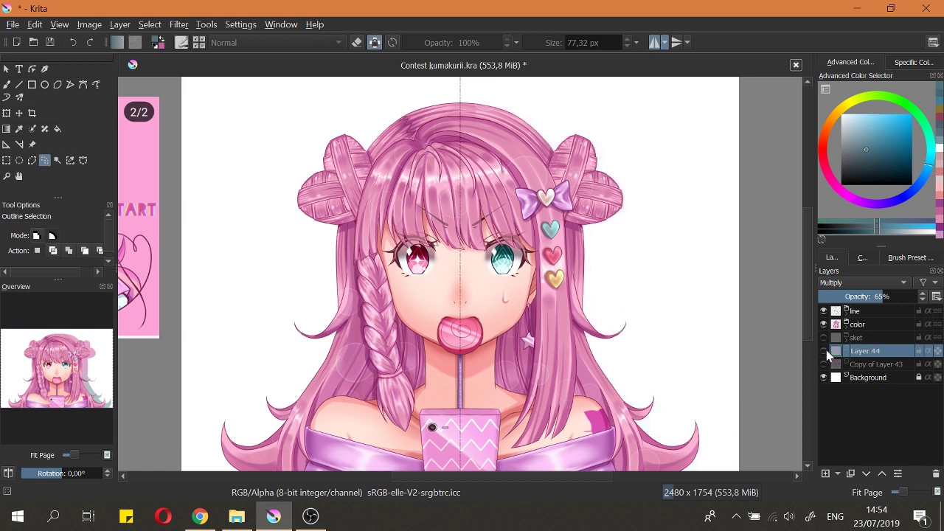
pyautogui.click(825, 352)
pyautogui.click(824, 338)
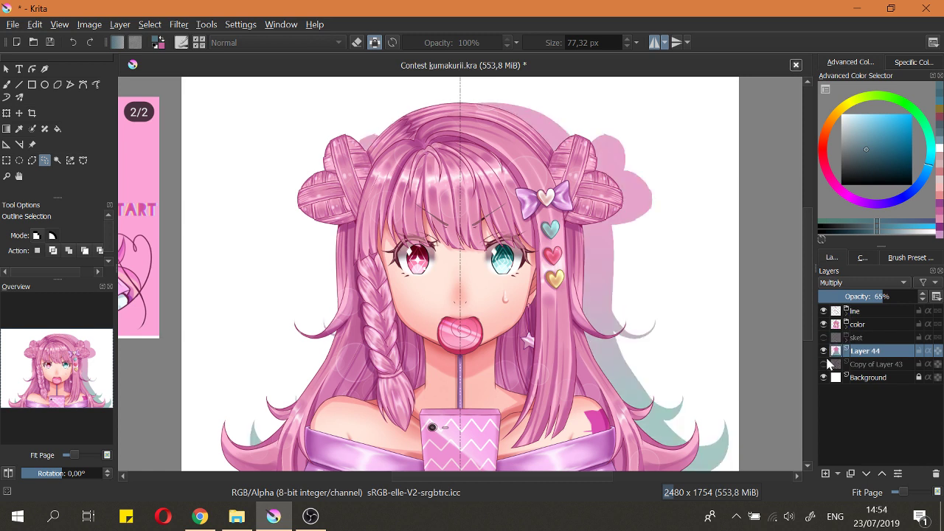
pyautogui.click(824, 365)
pyautogui.click(824, 364)
pyautogui.scroll(-2, 531, 337)
pyautogui.scroll(1, 525, 331)
pyautogui.scroll(1, 524, 327)
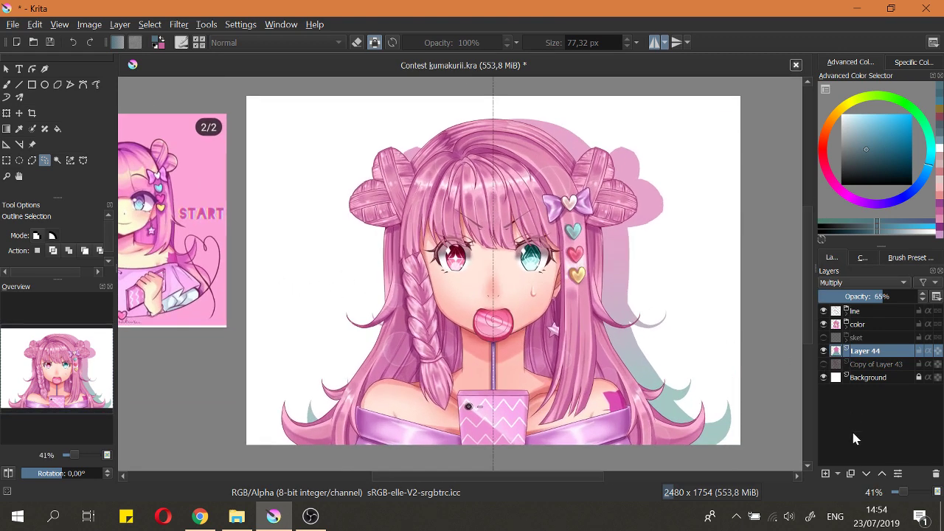
# Step: Add a vector layer directly above Layer 44 for the background
pyautogui.click(837, 472)
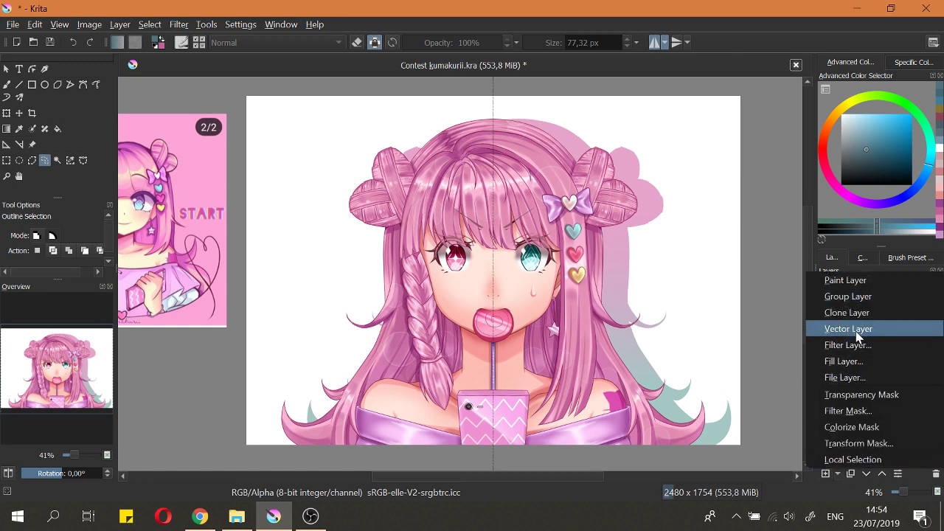
pyautogui.click(858, 335)
pyautogui.scroll(2, 612, 353)
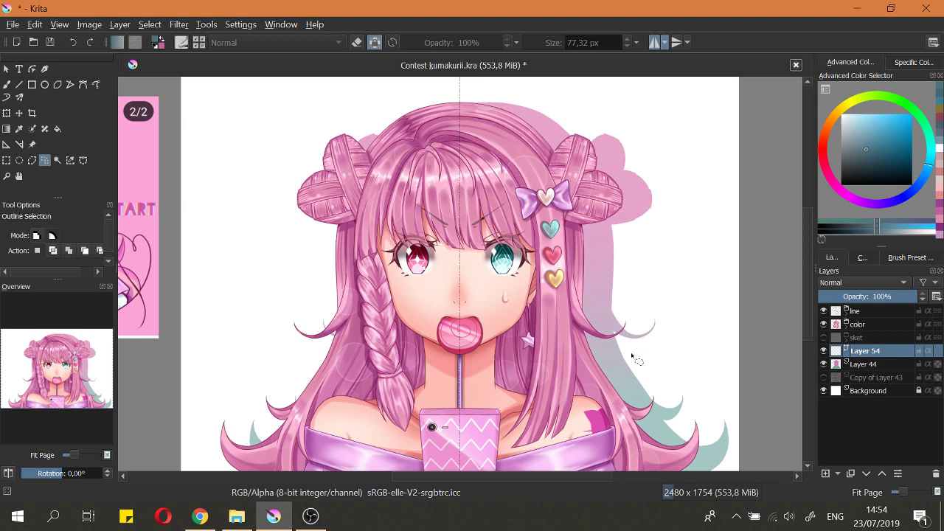
pyautogui.scroll(-3, 674, 396)
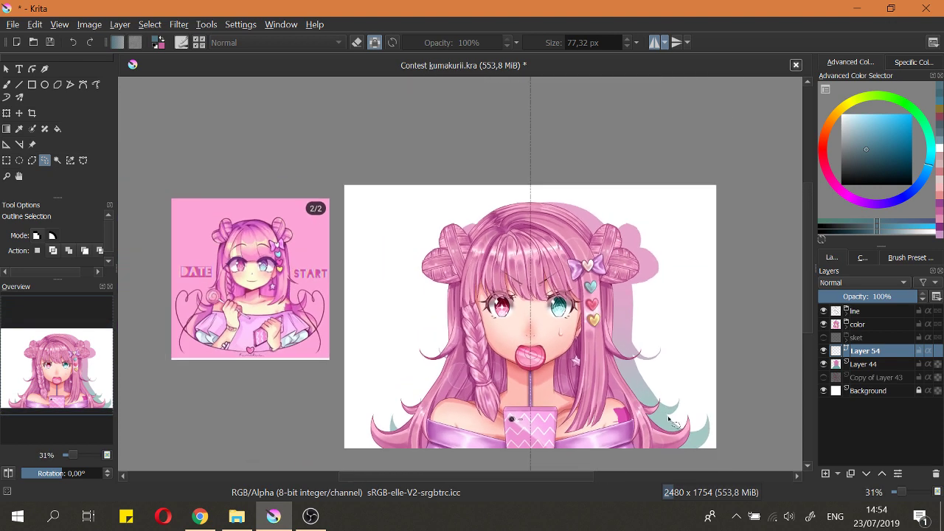
pyautogui.scroll(2, 672, 404)
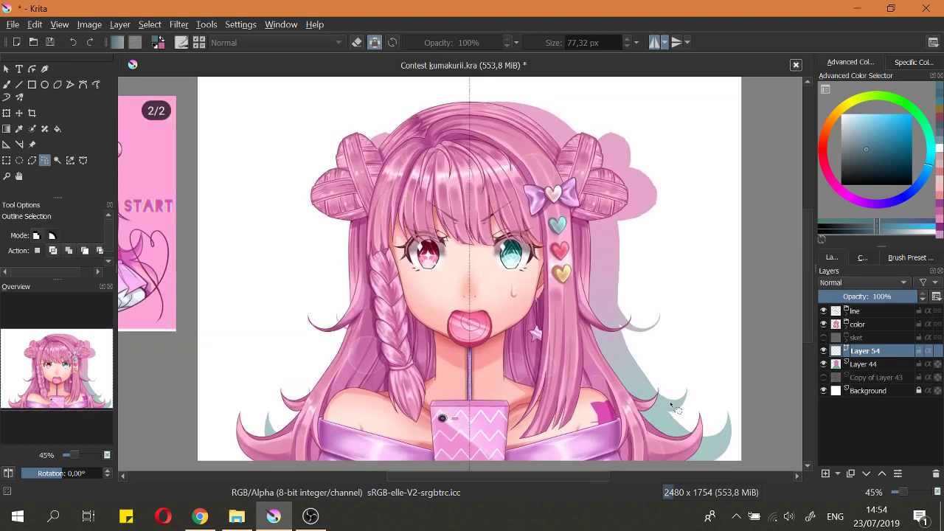
# Step: Switch to the Polyline tool and choose the Pencil texture brush preset
pyautogui.click(69, 85)
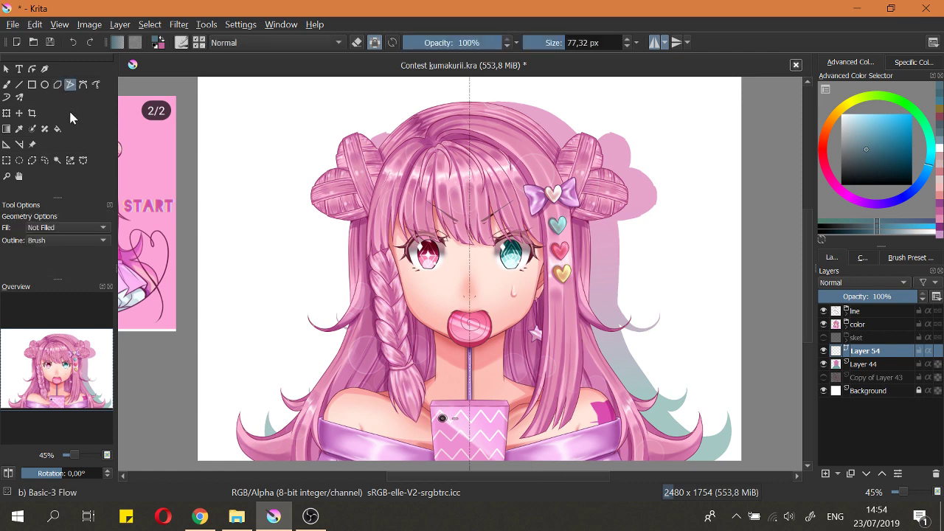
pyautogui.moveTo(273, 301); pyautogui.dragTo(265, 287)
pyautogui.scroll(1, 265, 287)
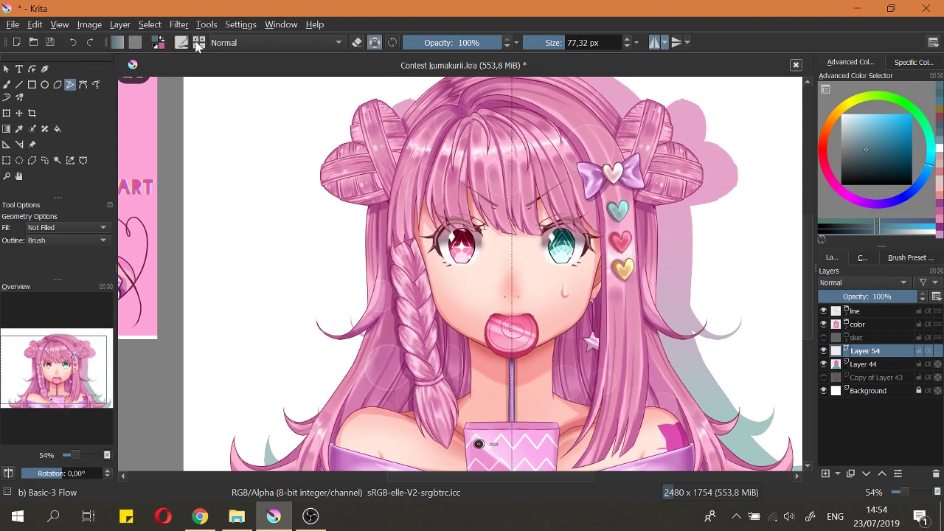
pyautogui.rightClick(225, 178)
pyautogui.click(163, 201)
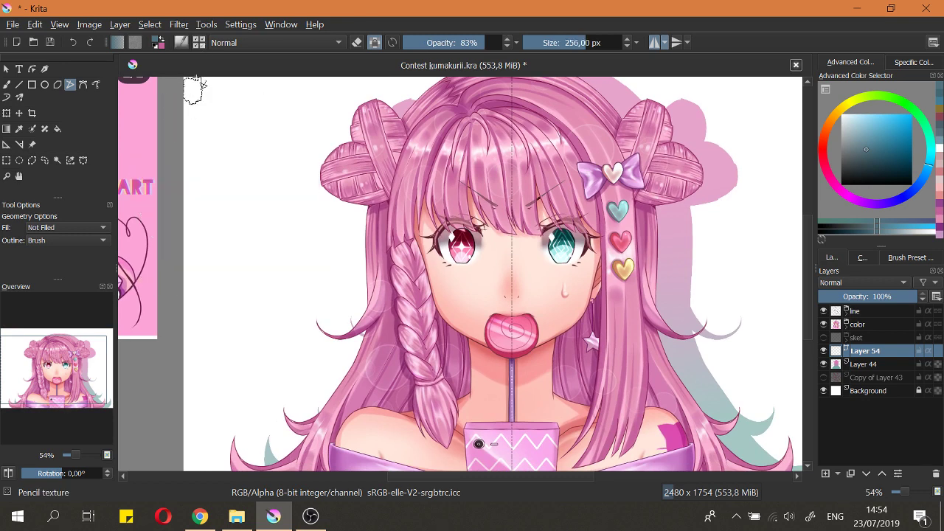
# Step: Look through the predefined brush tips in the Pencil texture preset's settings, then close the brush editor
pyautogui.click(199, 46)
pyautogui.click(183, 44)
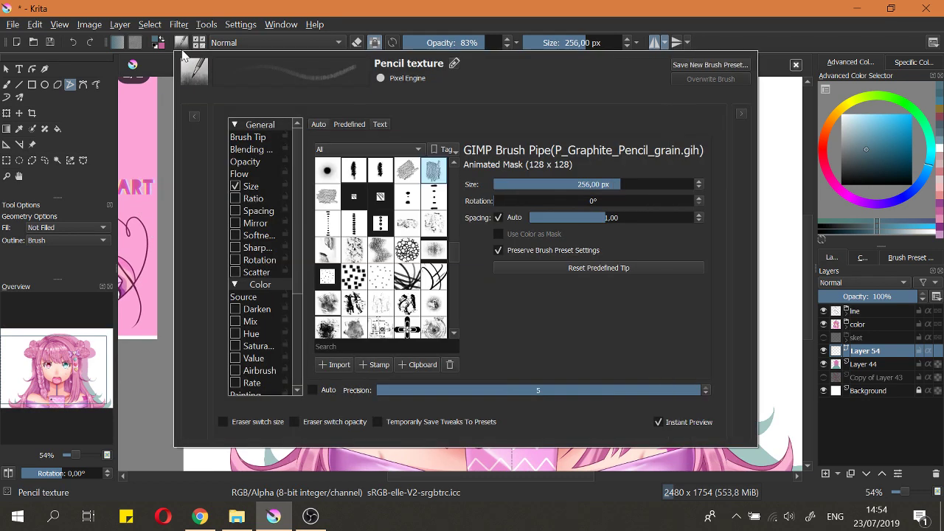
pyautogui.moveTo(452, 248)
pyautogui.mouseDown()
pyautogui.moveTo(455, 330)
pyautogui.moveTo(436, 175)
pyautogui.mouseUp()
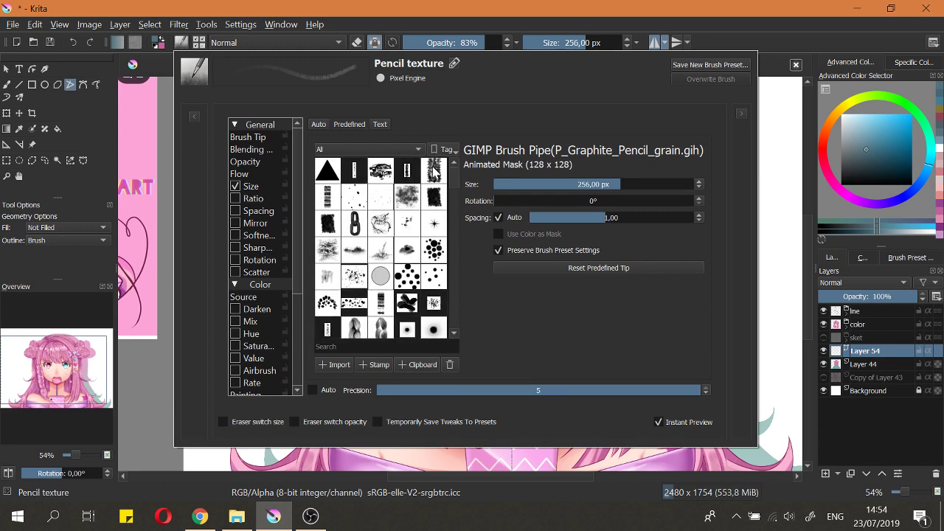
pyautogui.click(423, 9)
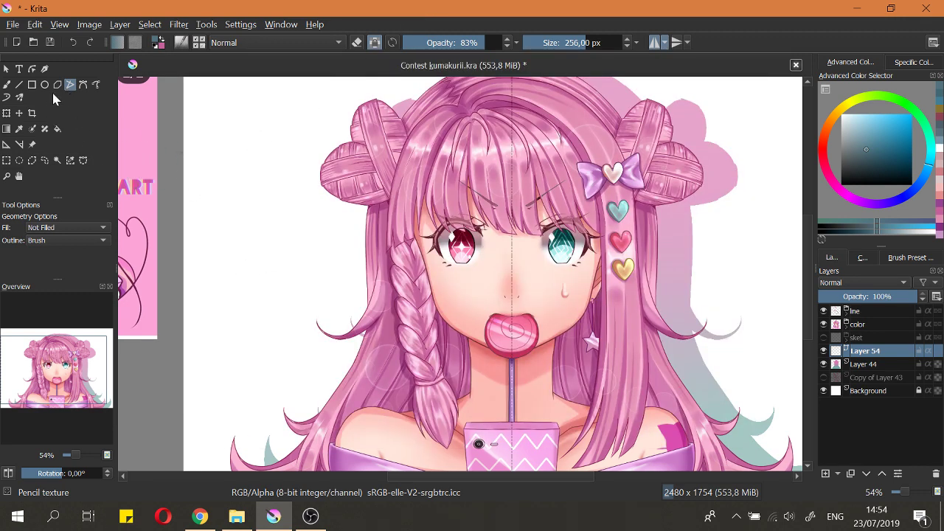
# Step: With the Ink gpen 25 preset, draw a crossed five-pointed star about 370 px wide in the white area beside the braid
pyautogui.rightClick(231, 196)
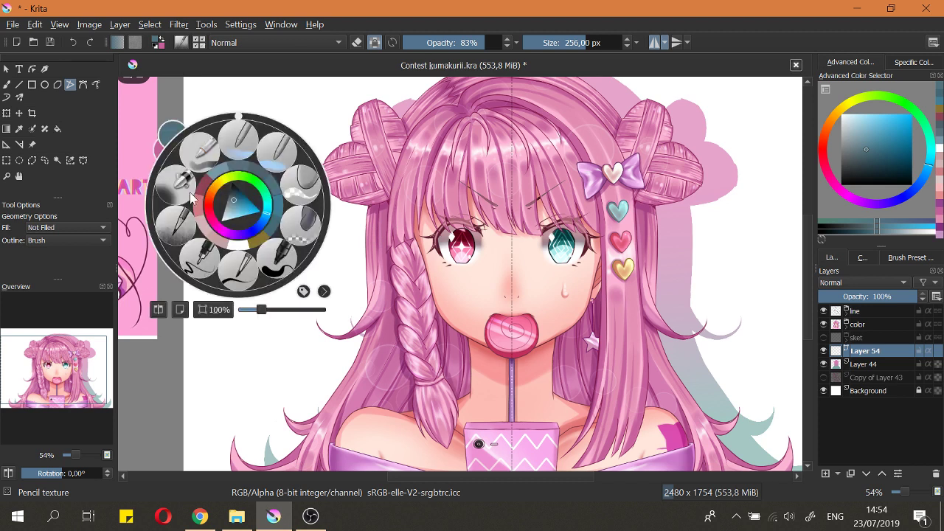
pyautogui.click(205, 258)
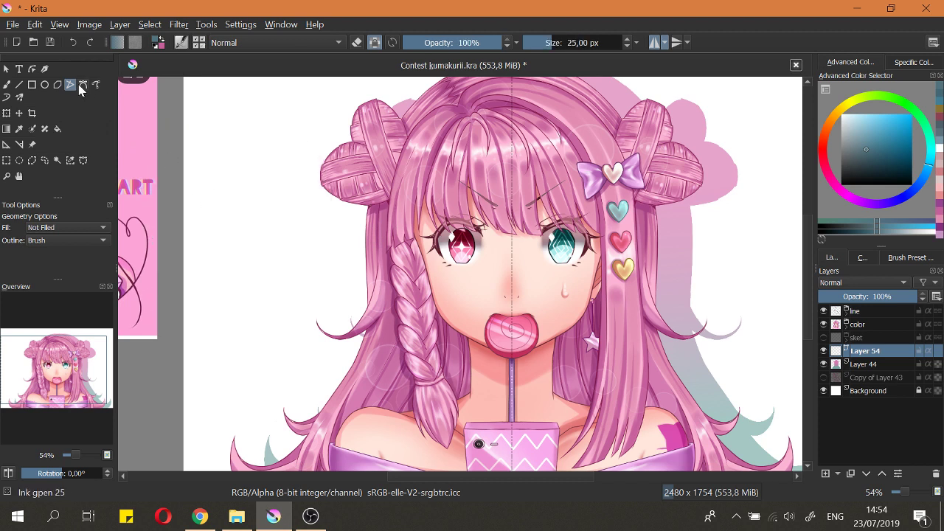
pyautogui.moveTo(263, 249)
pyautogui.mouseDown()
pyautogui.moveTo(250, 177)
pyautogui.moveTo(320, 238)
pyautogui.moveTo(225, 216)
pyautogui.moveTo(291, 194)
pyautogui.mouseUp()
pyautogui.doubleClick(264, 250)
pyautogui.press('-')
pyautogui.scroll(3, 276, 236)
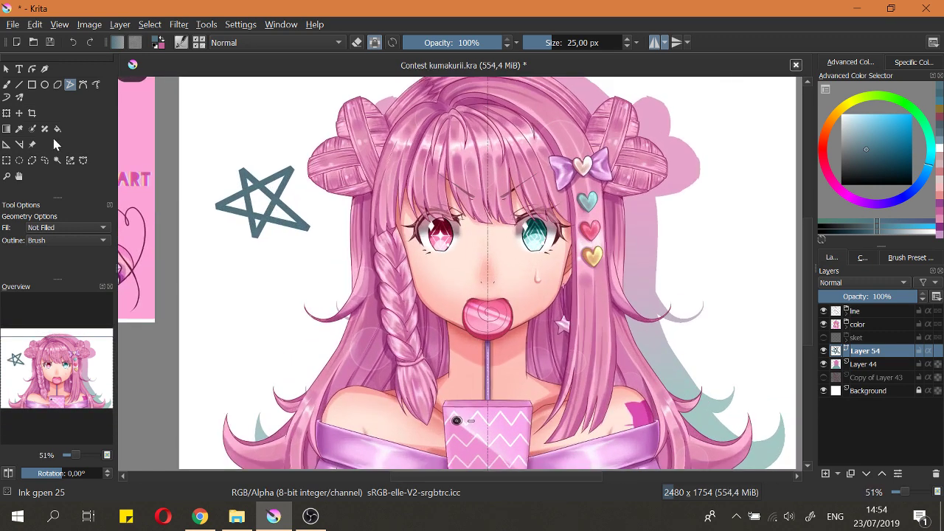
# Step: Move the star slightly down and pull its bottom point lower, making the shape about 414 px tall
pyautogui.click(6, 68)
pyautogui.moveTo(251, 196); pyautogui.dragTo(258, 220)
pyautogui.moveTo(270, 258); pyautogui.dragTo(270, 280)
pyautogui.click(32, 69)
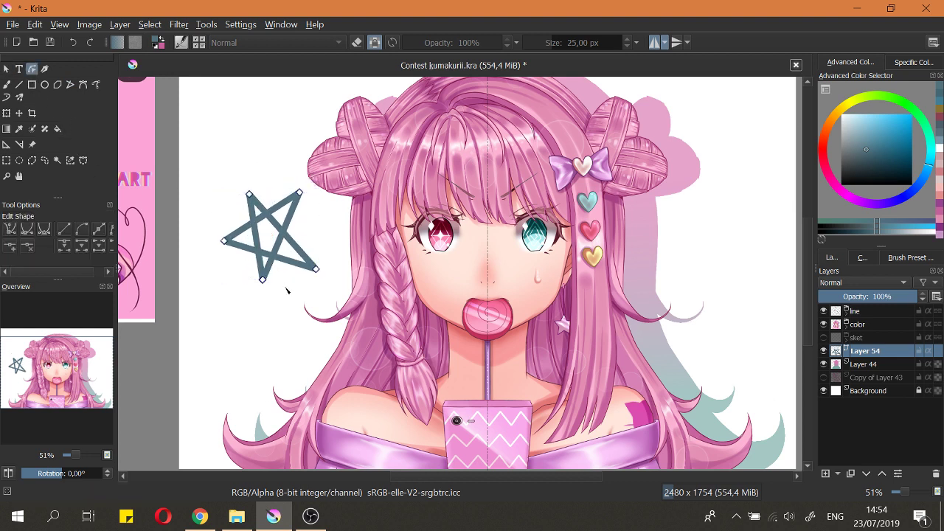
pyautogui.moveTo(263, 292); pyautogui.dragTo(260, 294)
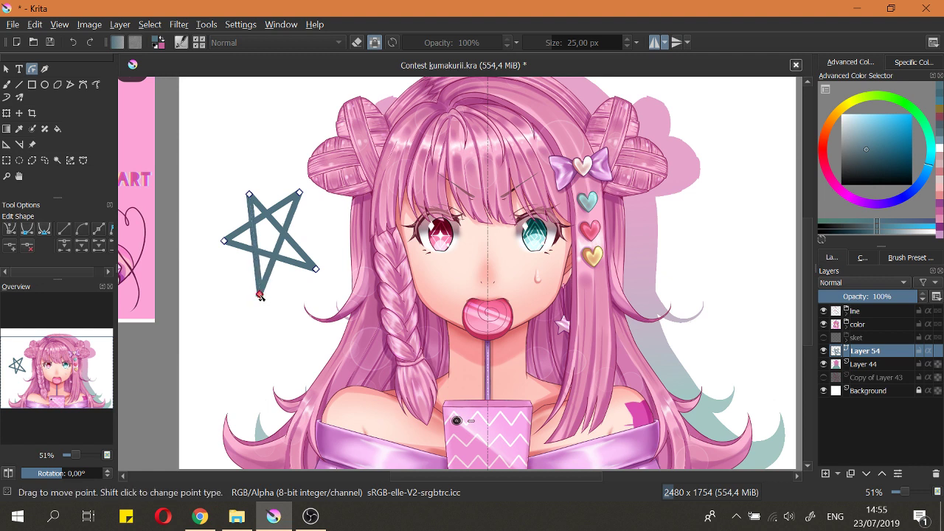
# Step: Give the crossed star a solid light blue-grey fill
pyautogui.click(6, 69)
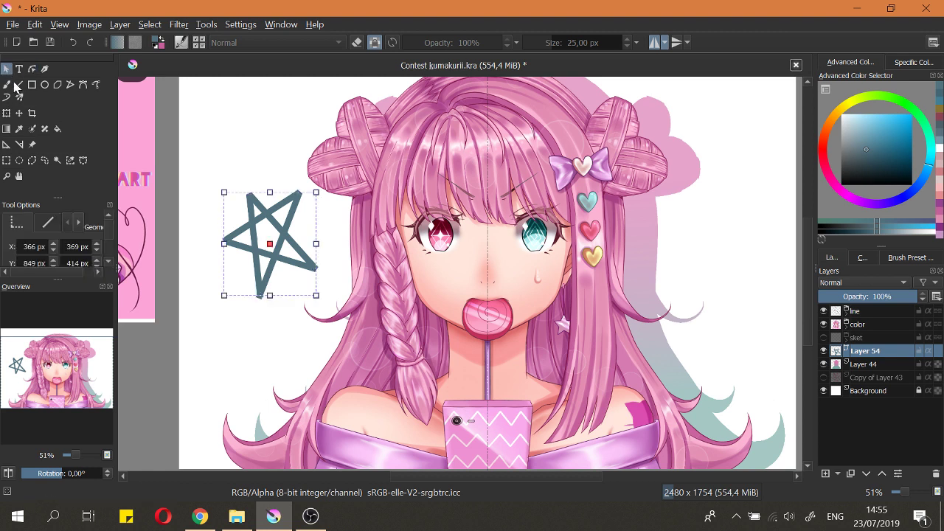
pyautogui.click(48, 222)
pyautogui.click(70, 226)
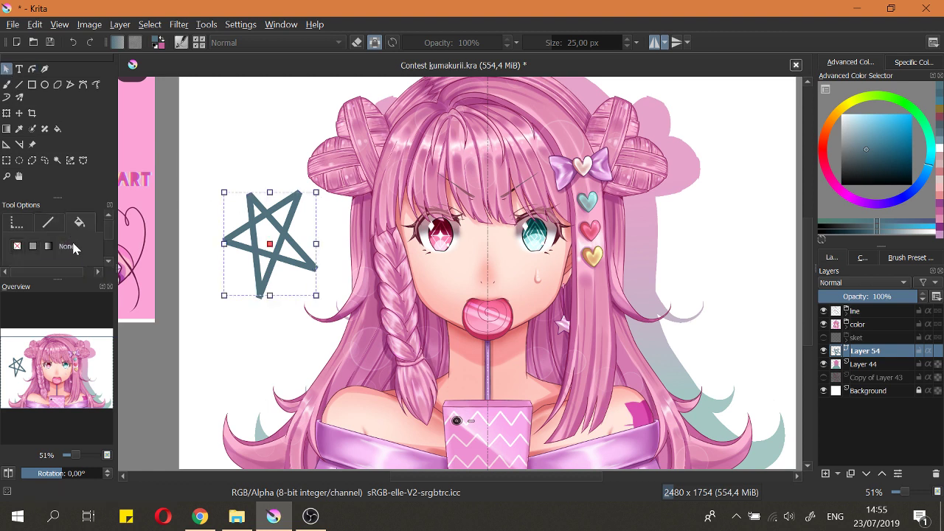
pyautogui.click(33, 246)
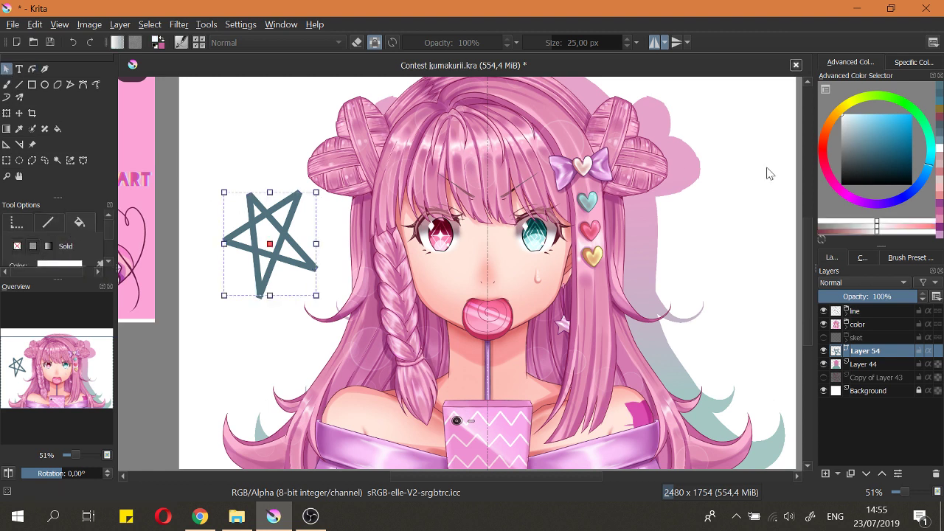
pyautogui.moveTo(852, 133)
pyautogui.mouseDown()
pyautogui.moveTo(858, 148)
pyautogui.moveTo(854, 138)
pyautogui.mouseUp()
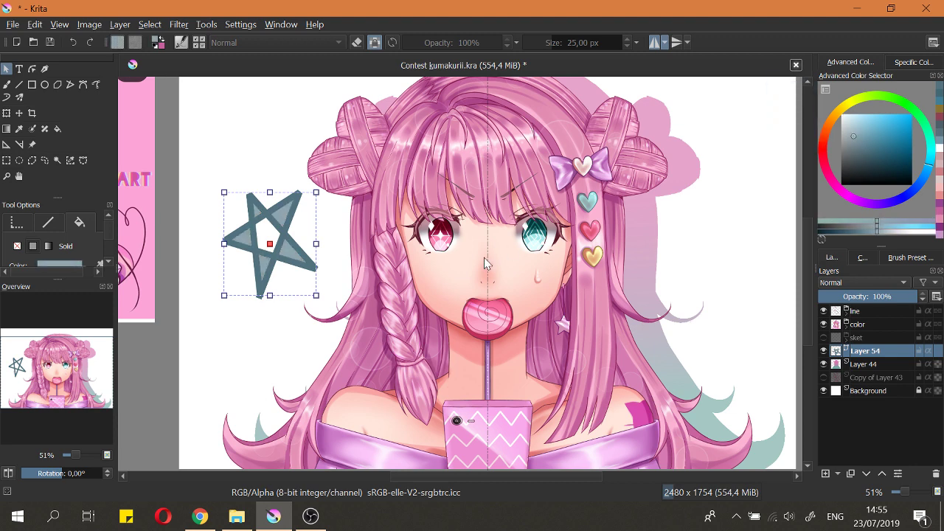
pyautogui.click(304, 363)
# Step: Reduce the outline thickness of the filled star to 11 px
pyautogui.scroll(-2, 304, 363)
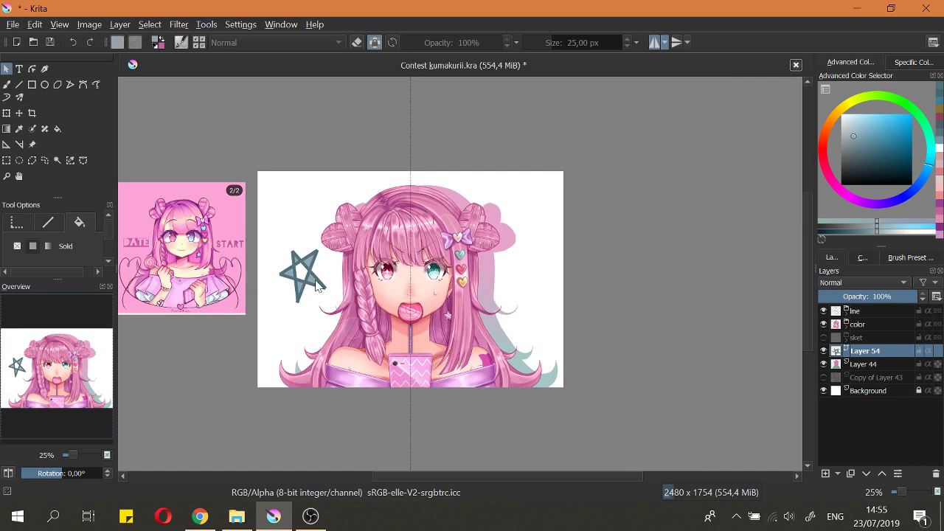
pyautogui.moveTo(330, 278); pyautogui.dragTo(355, 287)
pyautogui.scroll(1, 339, 288)
pyautogui.click(325, 288)
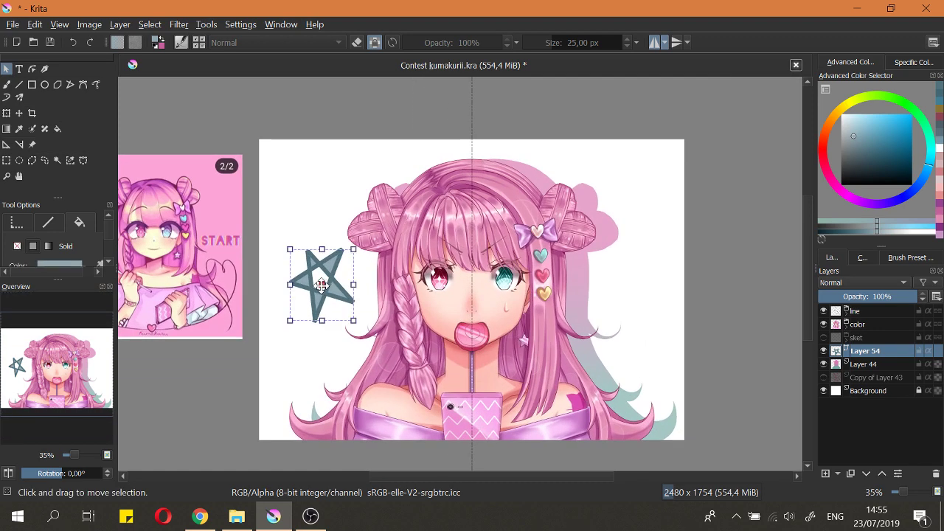
pyautogui.scroll(-2, 107, 247)
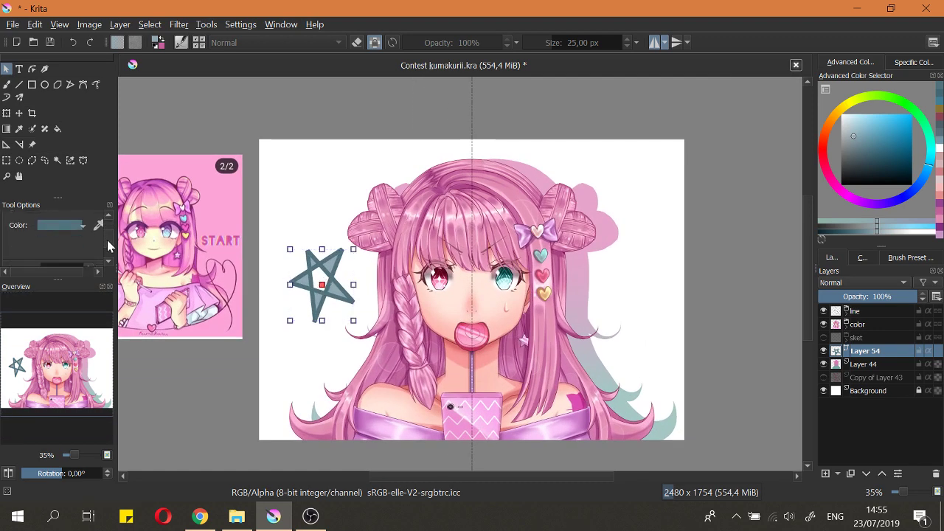
pyautogui.scroll(-2, 107, 240)
pyautogui.click(90, 236)
pyautogui.click(89, 236)
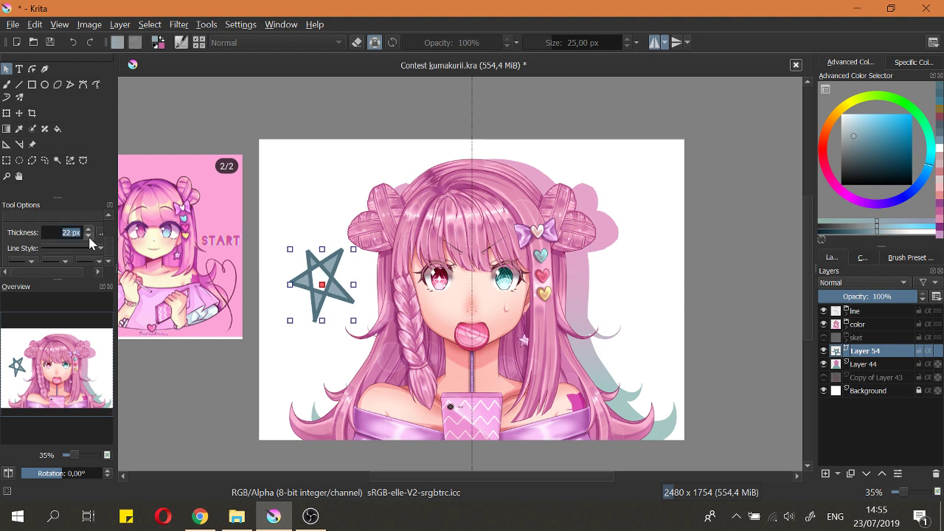
pyautogui.click(89, 237)
pyautogui.click(89, 237)
pyautogui.click(88, 237)
pyautogui.click(88, 237)
pyautogui.click(89, 237)
pyautogui.click(89, 237)
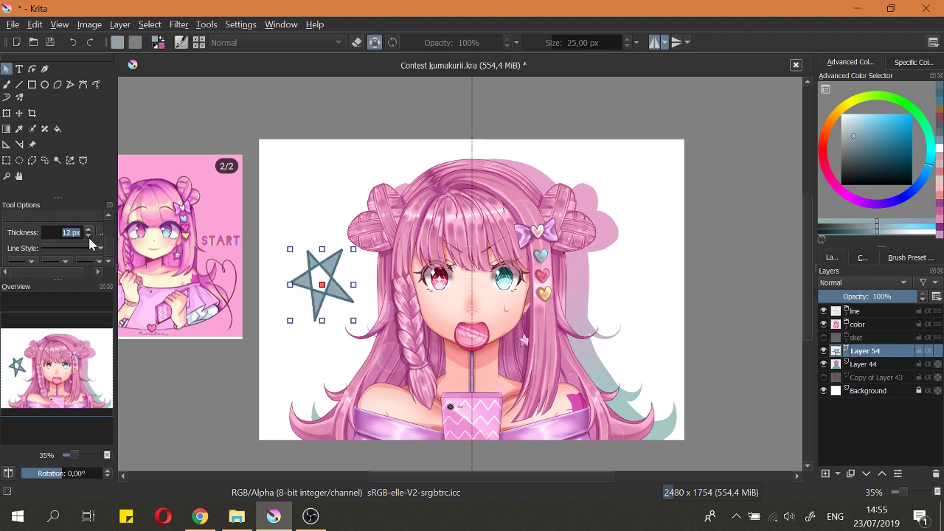
pyautogui.click(89, 237)
pyautogui.click(89, 237)
pyautogui.click(311, 362)
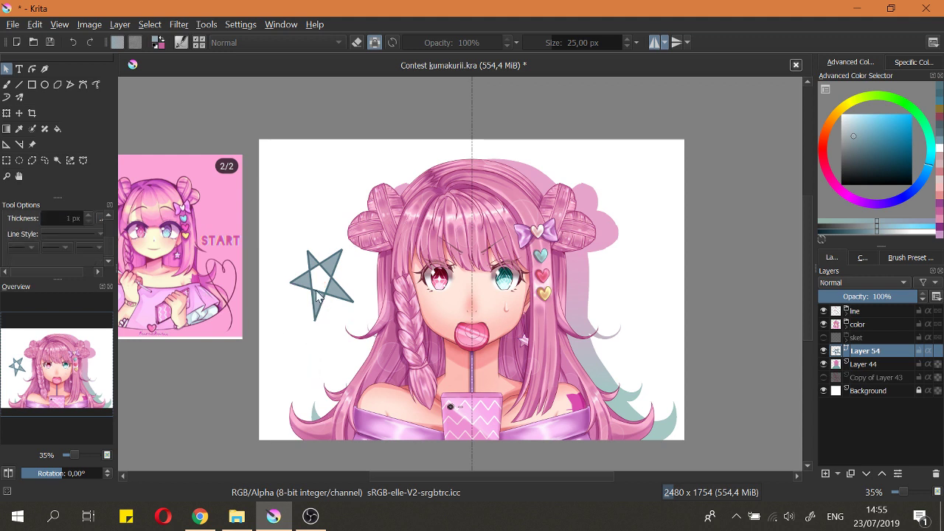
# Step: Move the filled star slightly down toward the character's hair and save the document
pyautogui.click(317, 289)
pyautogui.moveTo(319, 278); pyautogui.dragTo(331, 296)
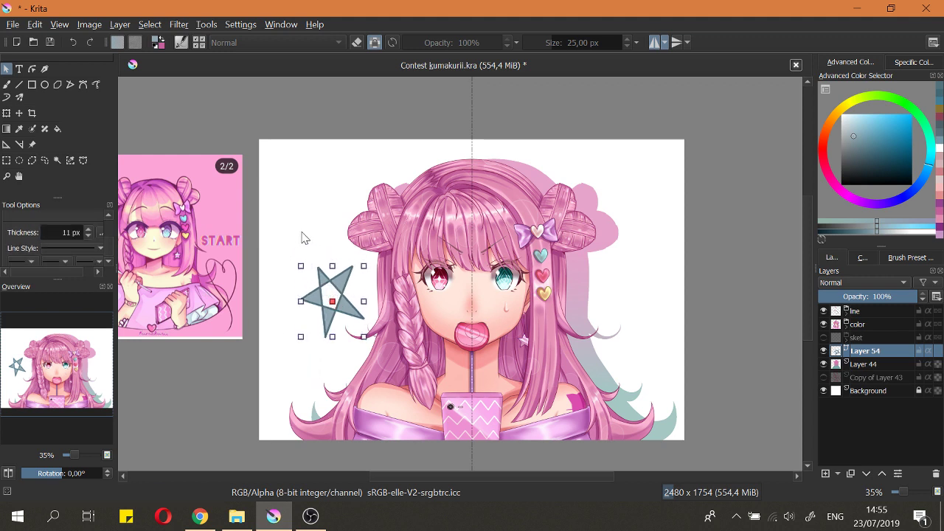
pyautogui.click(303, 233)
pyautogui.press('2')
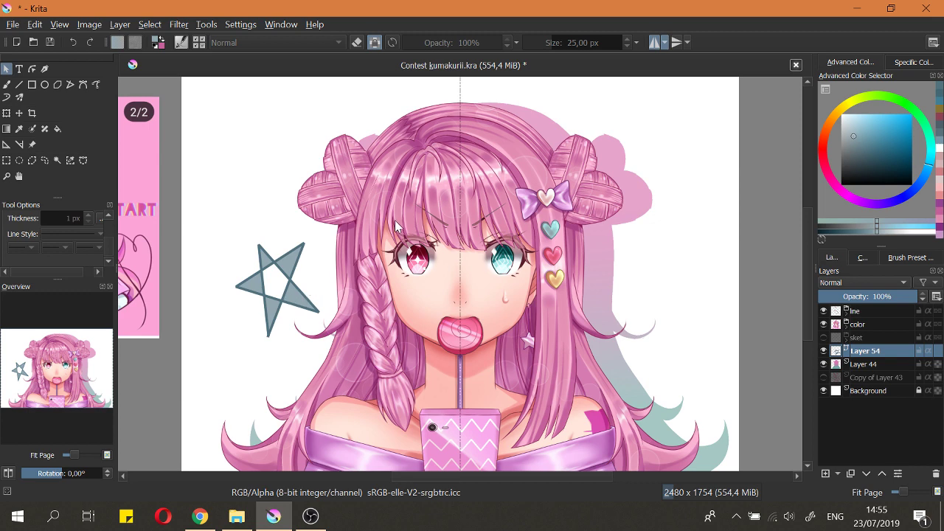
pyautogui.scroll(-1, 394, 222)
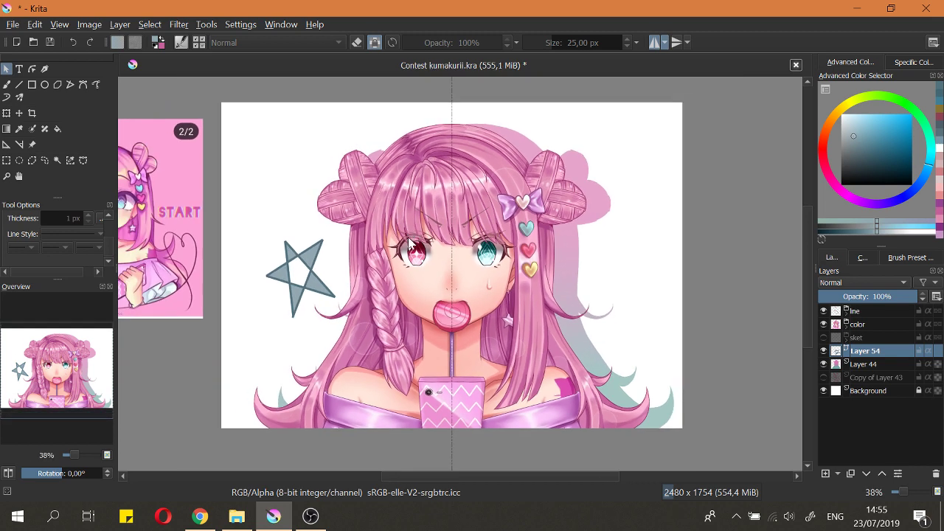
pyautogui.hotkey('ctrl', 's')
pyautogui.scroll(1, 409, 245)
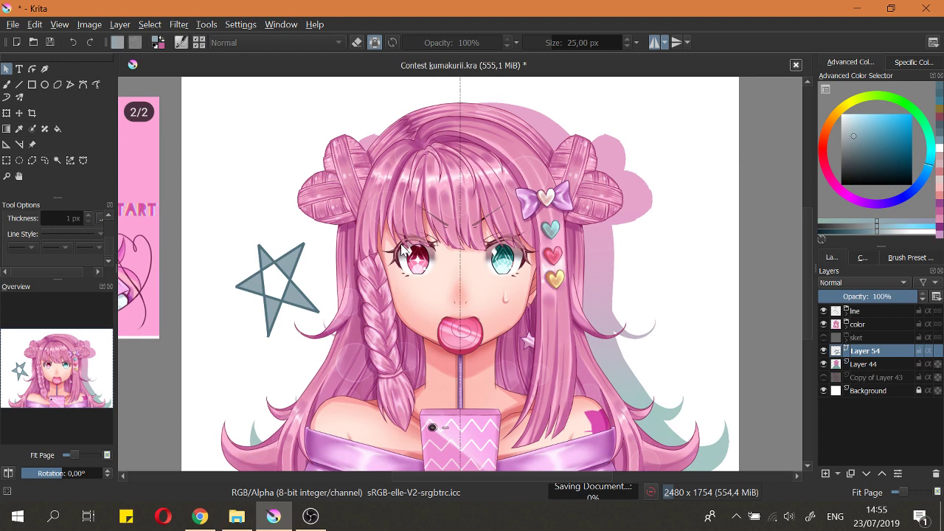
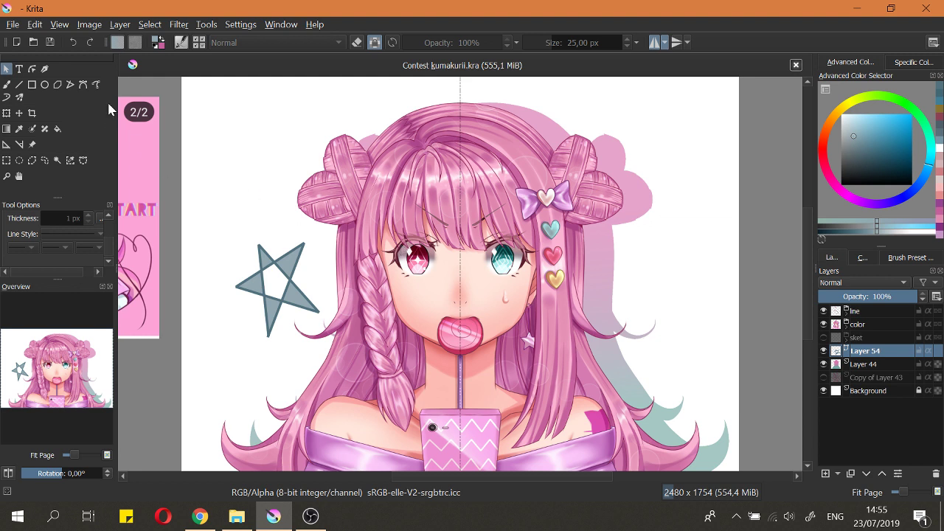
# Step: Draw an open five-pointed star outline with the Polyline tool on the character's other side, beside the hair-clip hearts
pyautogui.click(70, 84)
pyautogui.scroll(1, 659, 295)
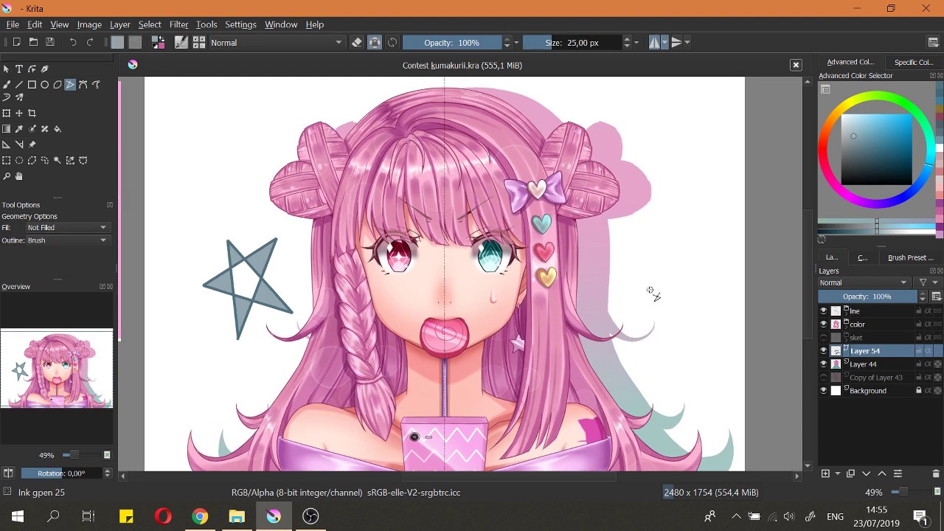
pyautogui.click(649, 292)
pyautogui.click(671, 259)
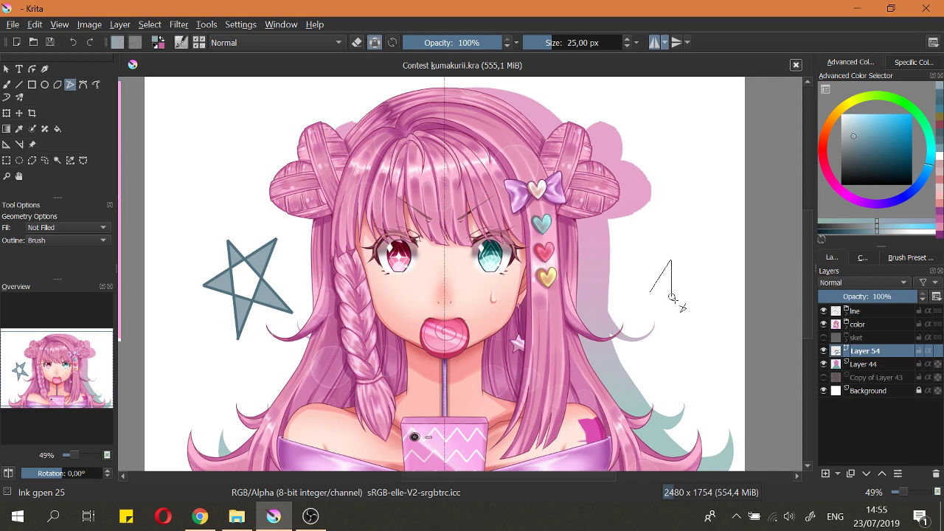
pyautogui.click(672, 297)
pyautogui.click(695, 314)
pyautogui.click(666, 321)
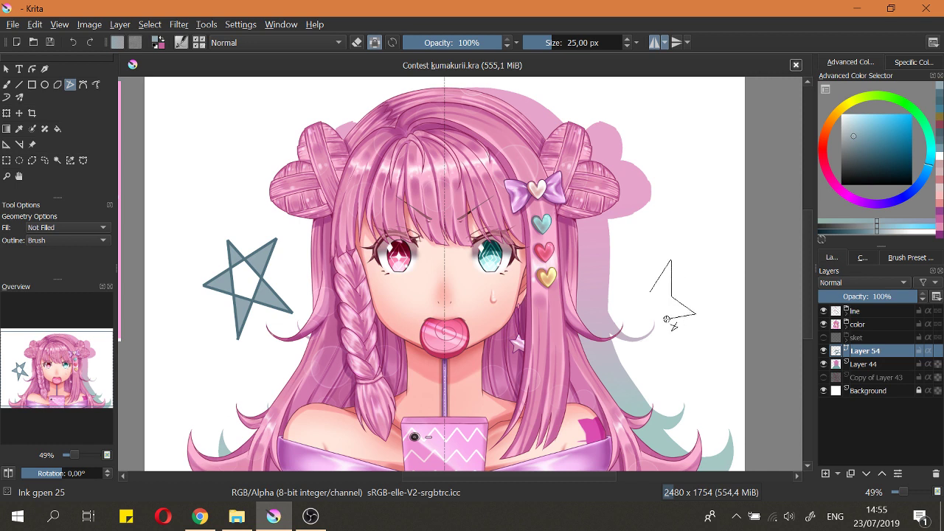
pyautogui.click(666, 358)
pyautogui.click(650, 324)
pyautogui.click(614, 332)
pyautogui.click(629, 307)
pyautogui.click(621, 271)
pyautogui.doubleClick(650, 292)
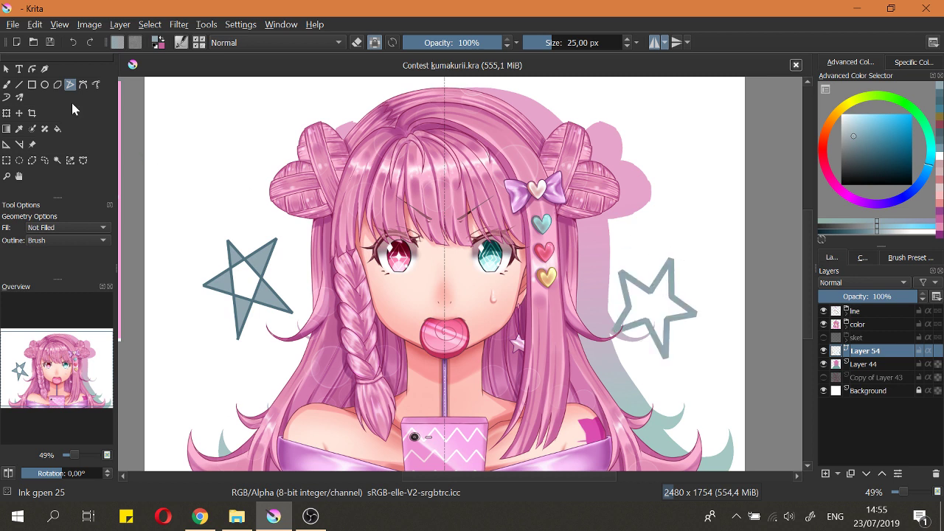
# Step: Set the new open star's outline thickness to 11 px
pyautogui.click(6, 69)
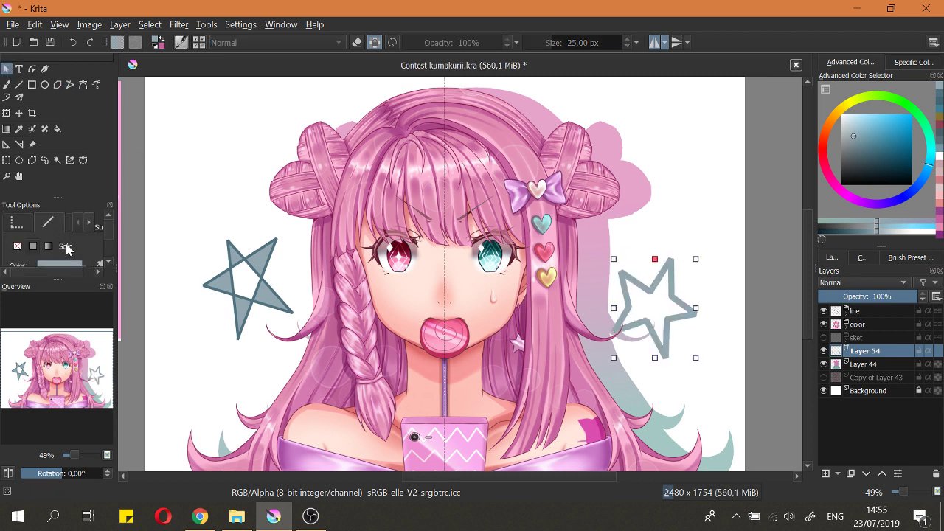
pyautogui.scroll(-3, 110, 247)
pyautogui.click(90, 233)
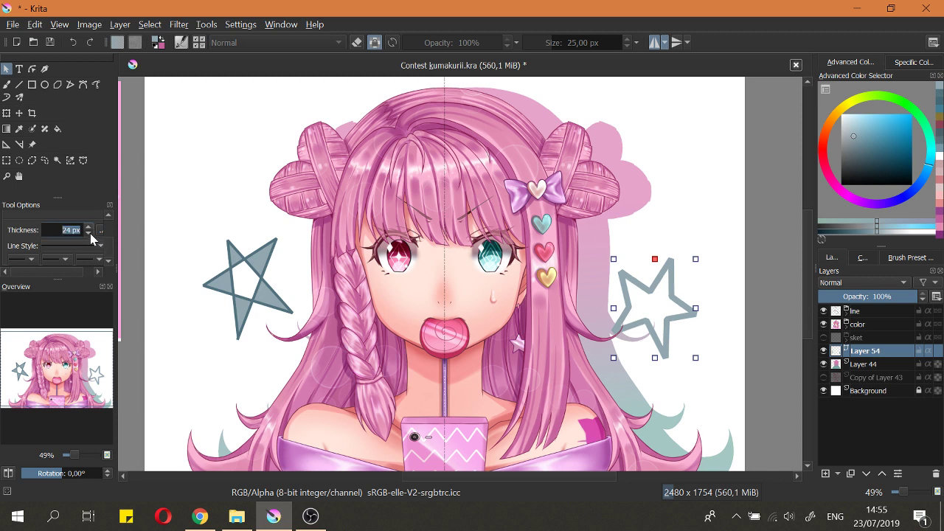
pyautogui.click(89, 234)
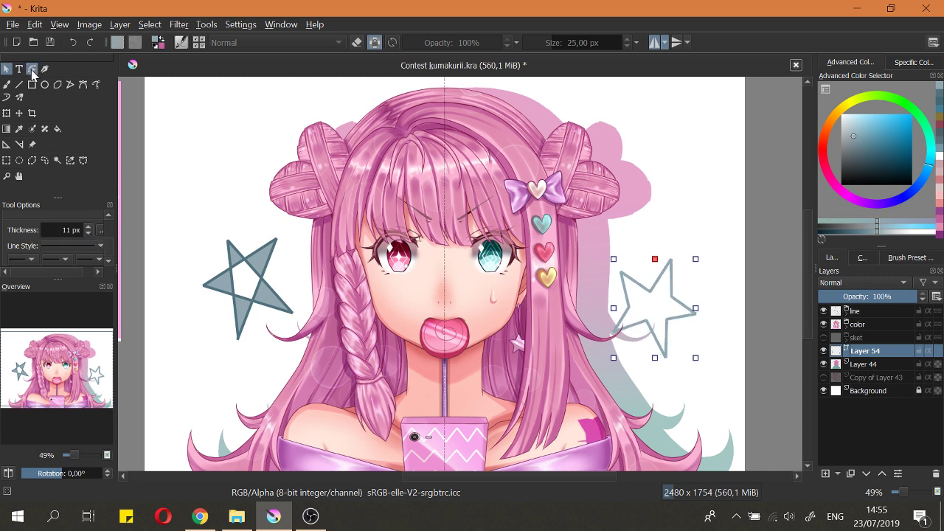
# Step: Reshape the open star's side nearest the hair by moving its two tips and adjoining inner corners for more even arms
pyautogui.click(32, 68)
pyautogui.scroll(3, 666, 301)
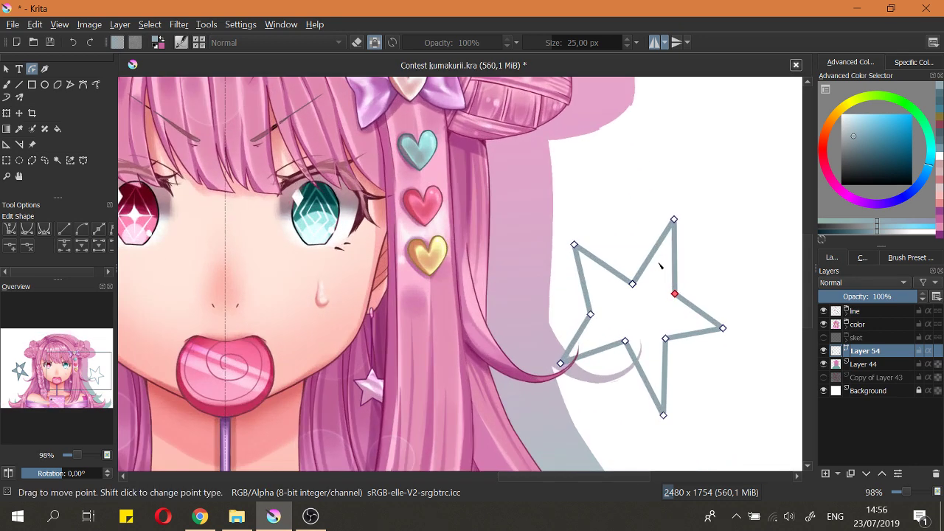
pyautogui.click(633, 282)
pyautogui.moveTo(634, 283); pyautogui.dragTo(639, 271)
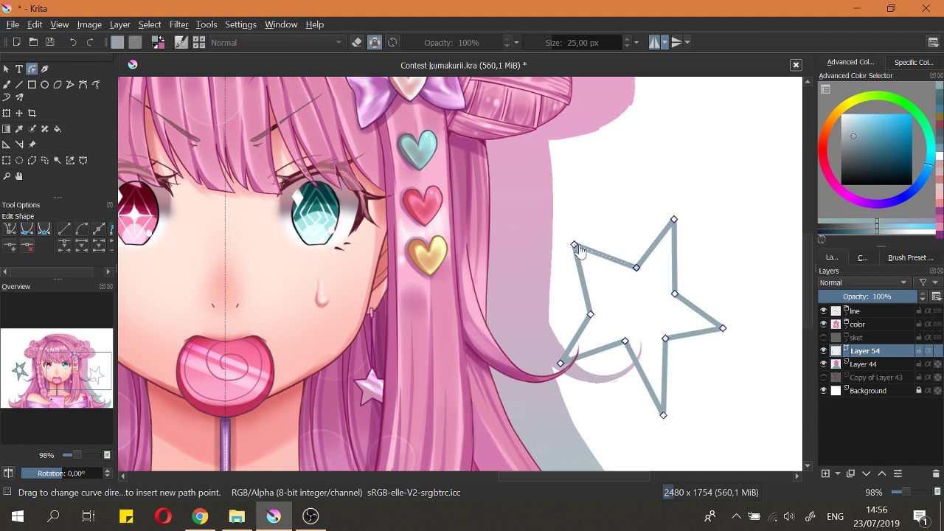
pyautogui.moveTo(574, 244); pyautogui.dragTo(584, 256)
pyautogui.click(590, 315)
pyautogui.moveTo(593, 315); pyautogui.dragTo(603, 300)
pyautogui.moveTo(562, 363); pyautogui.dragTo(573, 350)
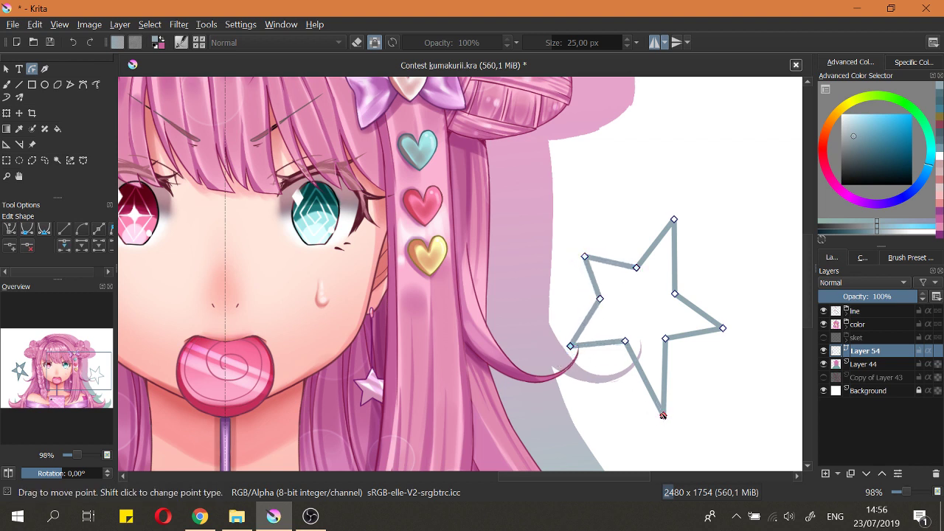
# Step: Reshape the open star's outer side by moving the lower, far and upper tips and adjoining inner corners for more balanced arms
pyautogui.moveTo(663, 414); pyautogui.dragTo(655, 386)
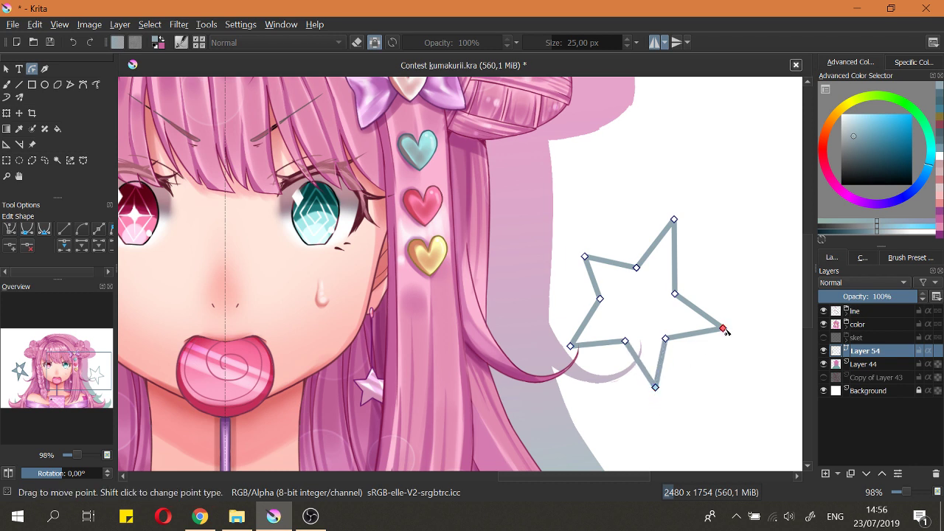
pyautogui.moveTo(724, 328); pyautogui.dragTo(712, 322)
pyautogui.moveTo(674, 294); pyautogui.dragTo(669, 292)
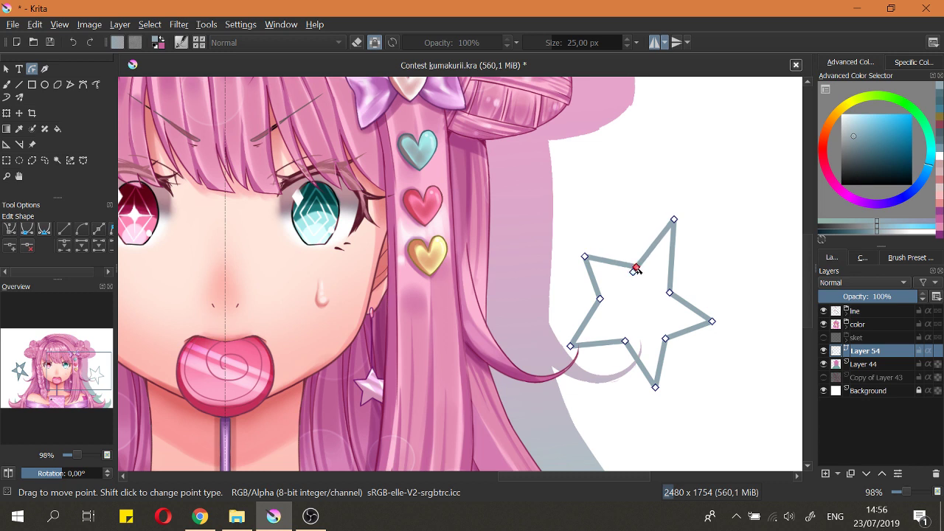
pyautogui.moveTo(673, 219); pyautogui.dragTo(683, 231)
pyautogui.moveTo(670, 294); pyautogui.dragTo(637, 269)
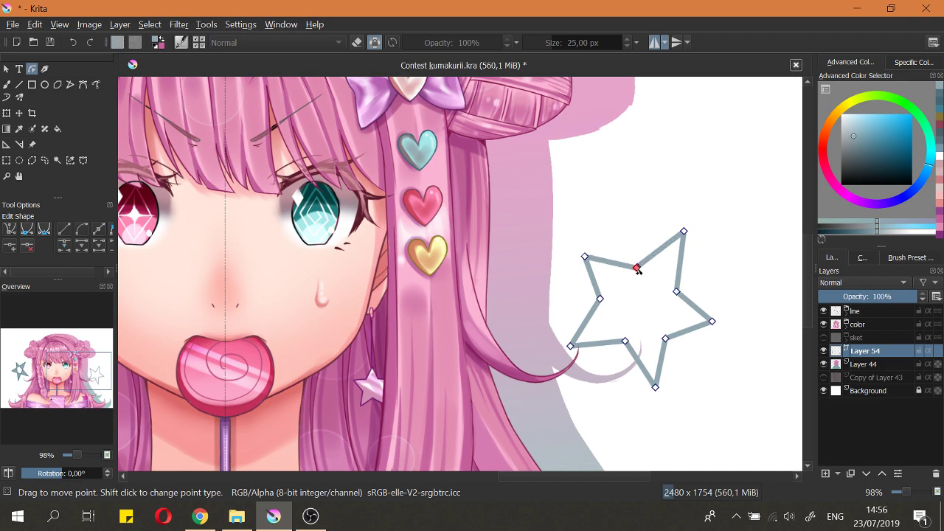
pyautogui.scroll(-3, 642, 272)
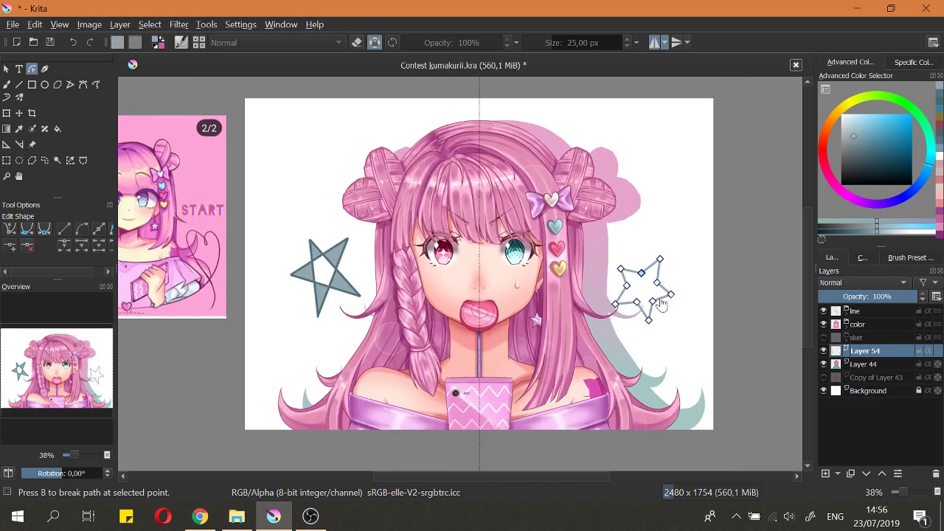
pyautogui.scroll(4, 663, 287)
pyautogui.moveTo(643, 247); pyautogui.dragTo(637, 225)
pyautogui.scroll(-5, 641, 256)
pyautogui.scroll(5, 642, 266)
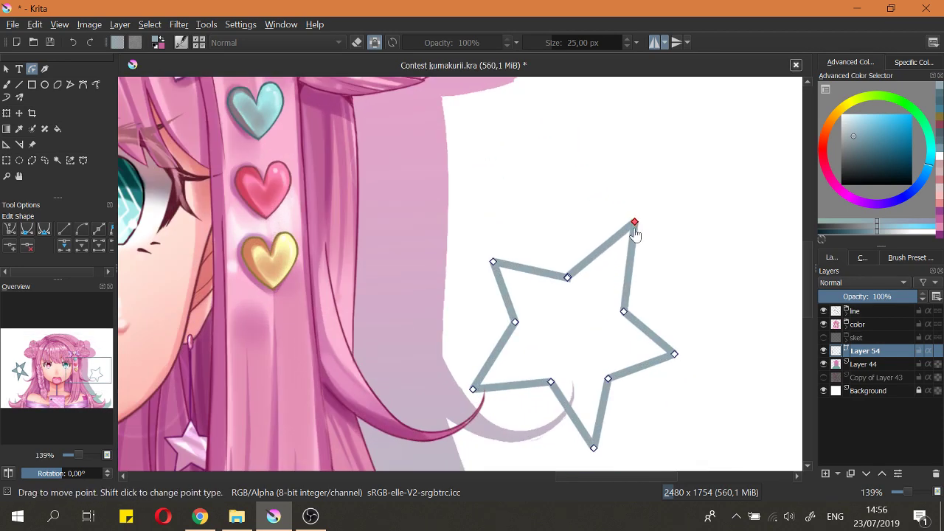
pyautogui.scroll(-3, 635, 235)
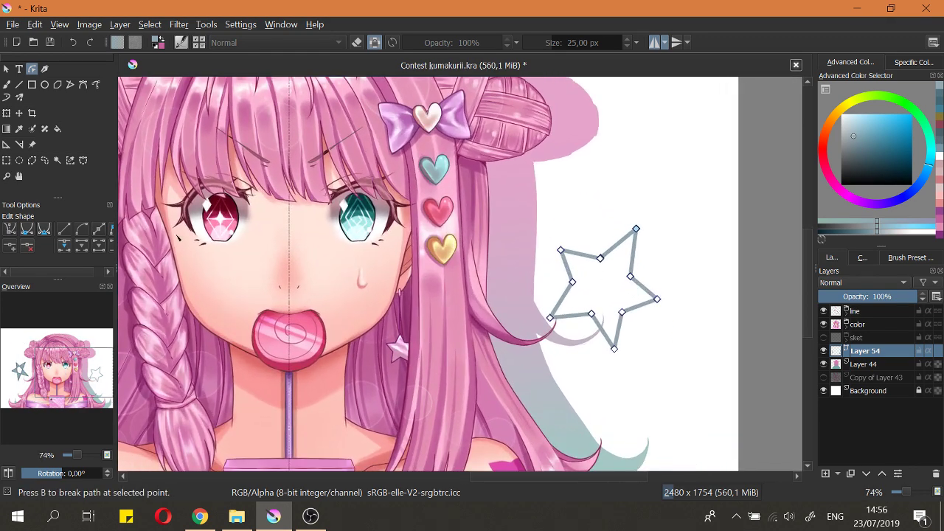
# Step: Line up the outline's two overlapping end points at the star's upper inner corner
pyautogui.click(7, 69)
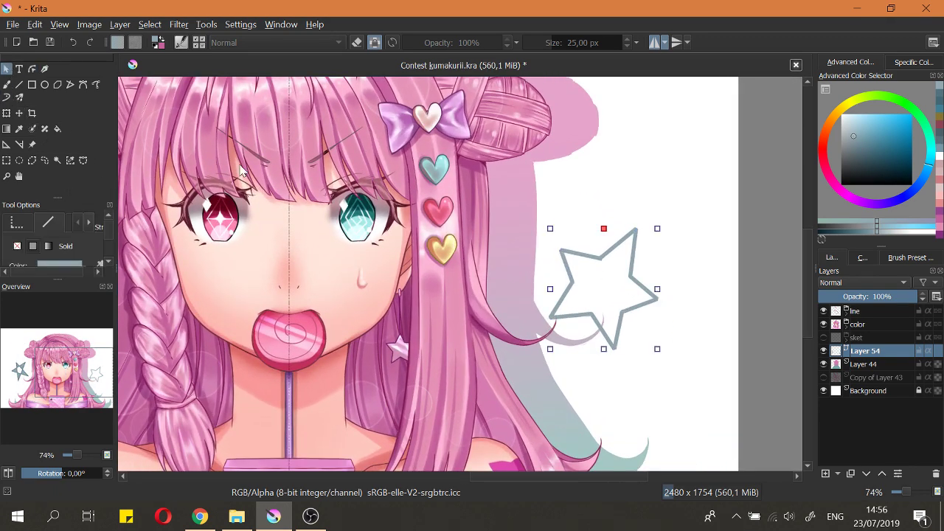
pyautogui.click(32, 68)
pyautogui.scroll(3, 597, 214)
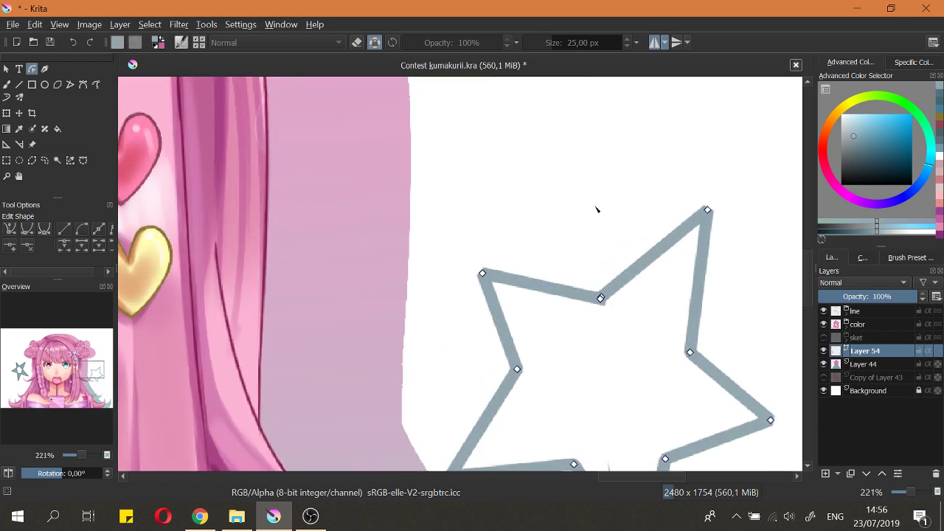
pyautogui.click(602, 298)
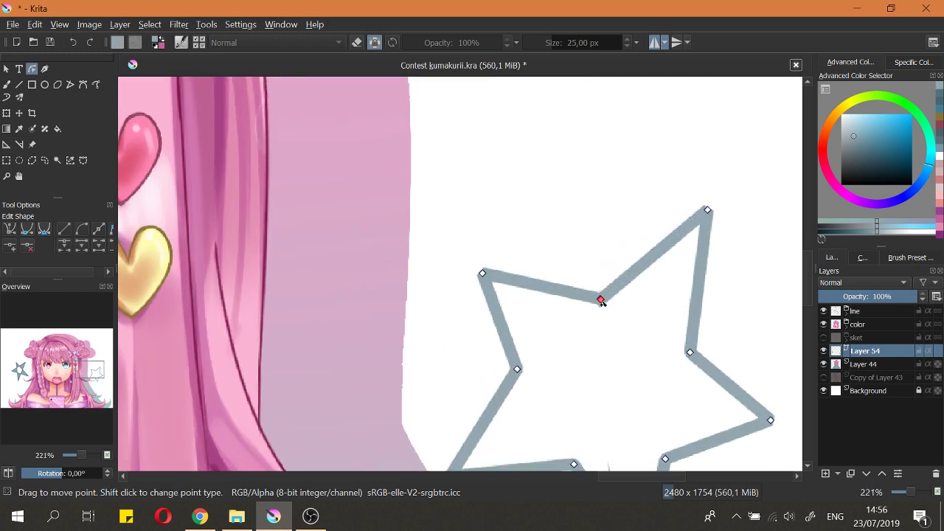
pyautogui.moveTo(601, 300); pyautogui.dragTo(601, 299)
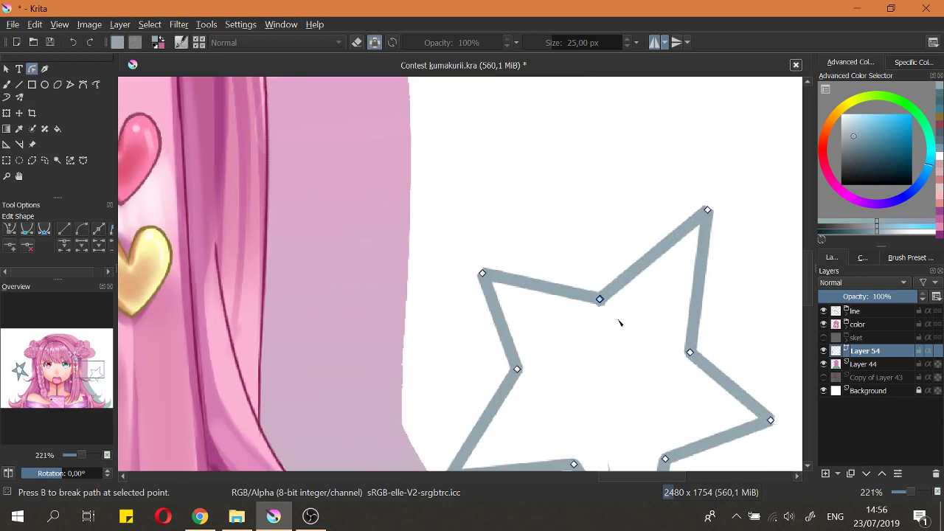
# Step: Try a thinner outline on the open star
pyautogui.scroll(-5, 605, 322)
pyautogui.click(6, 69)
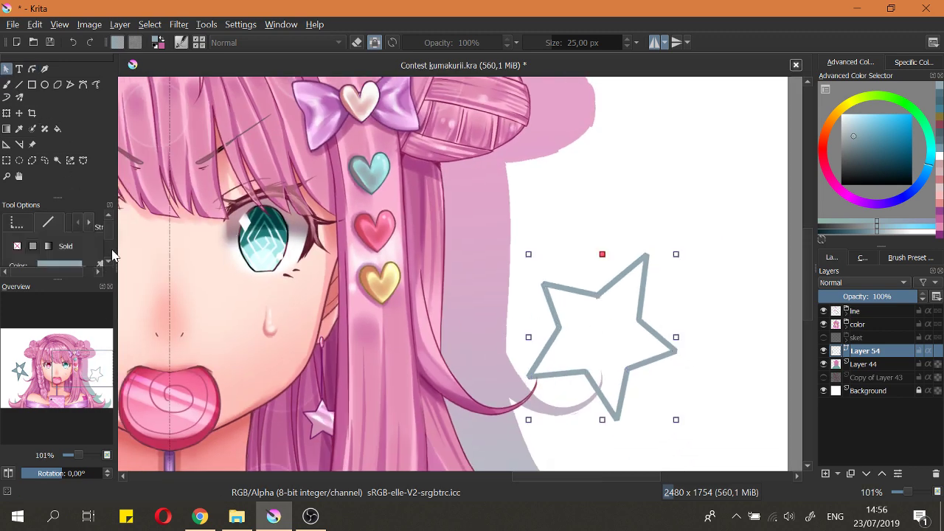
pyautogui.click(88, 233)
pyautogui.click(89, 234)
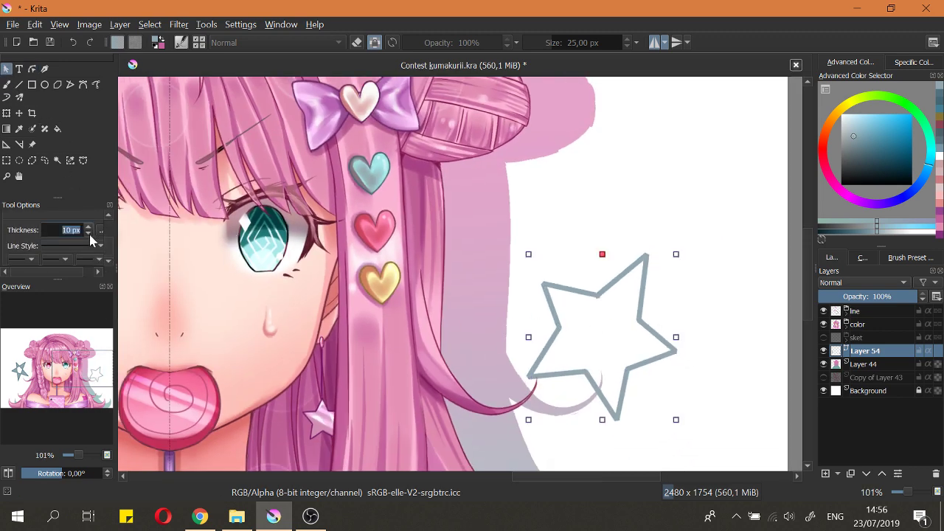
pyautogui.click(89, 233)
pyautogui.click(89, 233)
pyautogui.click(88, 233)
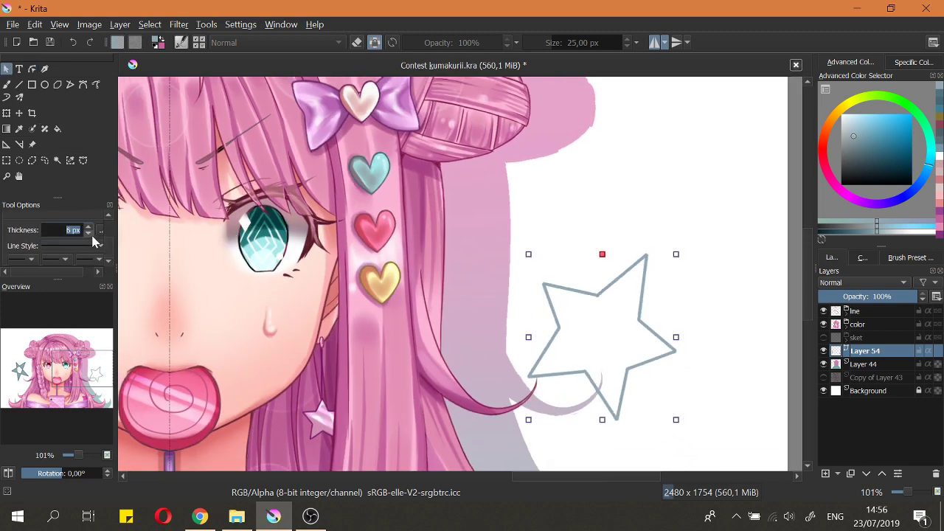
# Step: Try to join the two end points at the star's upper inner corner with the path-editing options
pyautogui.click(31, 69)
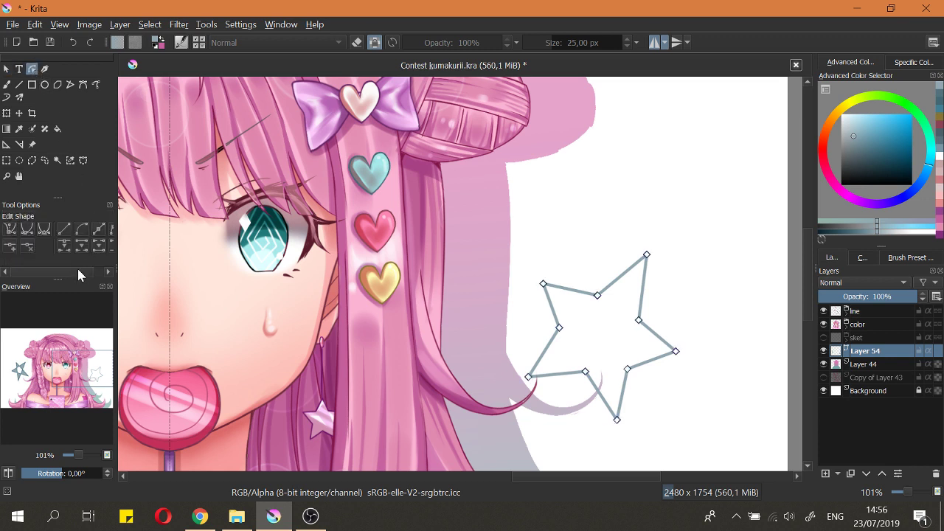
pyautogui.moveTo(76, 266); pyautogui.dragTo(87, 271)
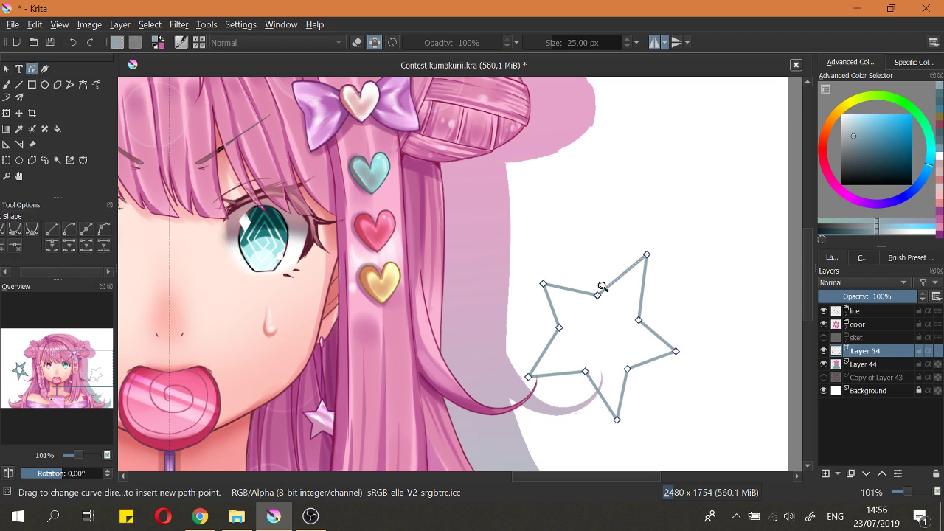
pyautogui.scroll(2, 597, 298)
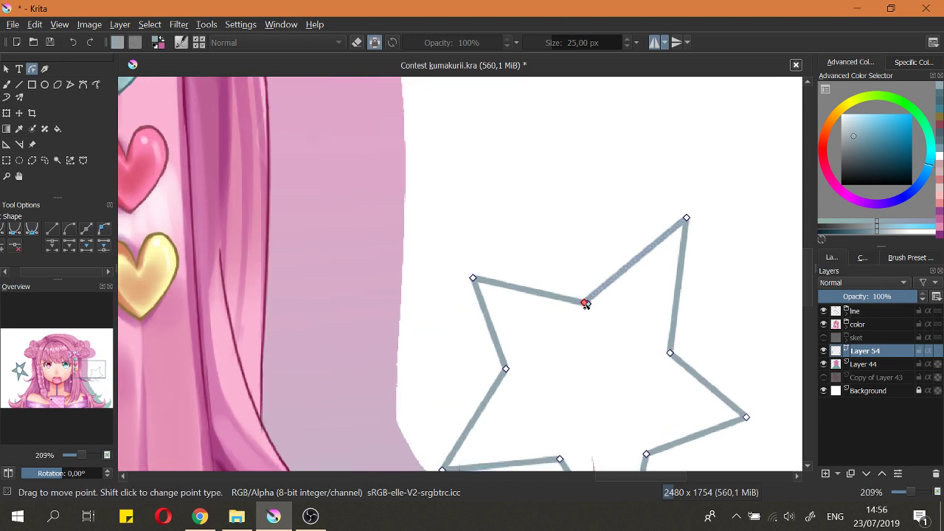
pyautogui.click(586, 304)
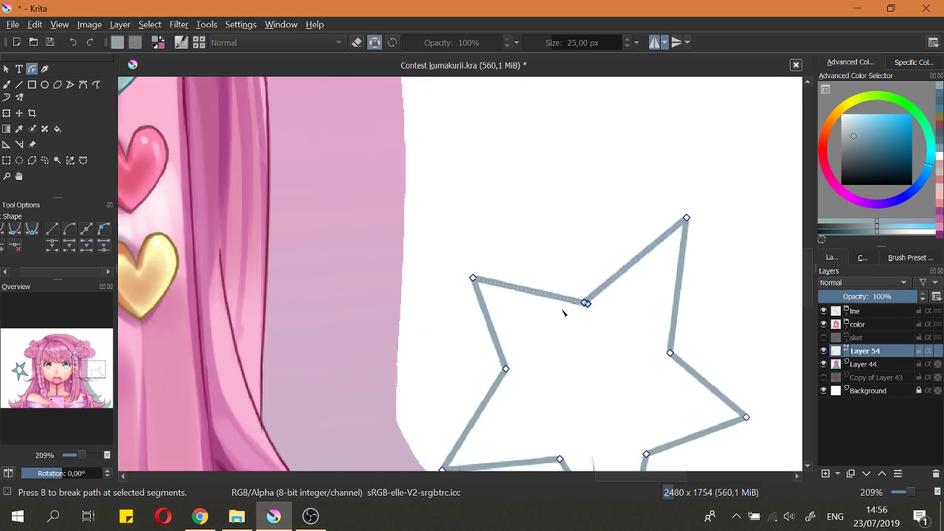
pyautogui.click(88, 248)
pyautogui.click(101, 233)
pyautogui.click(88, 233)
pyautogui.moveTo(92, 269); pyautogui.dragTo(79, 267)
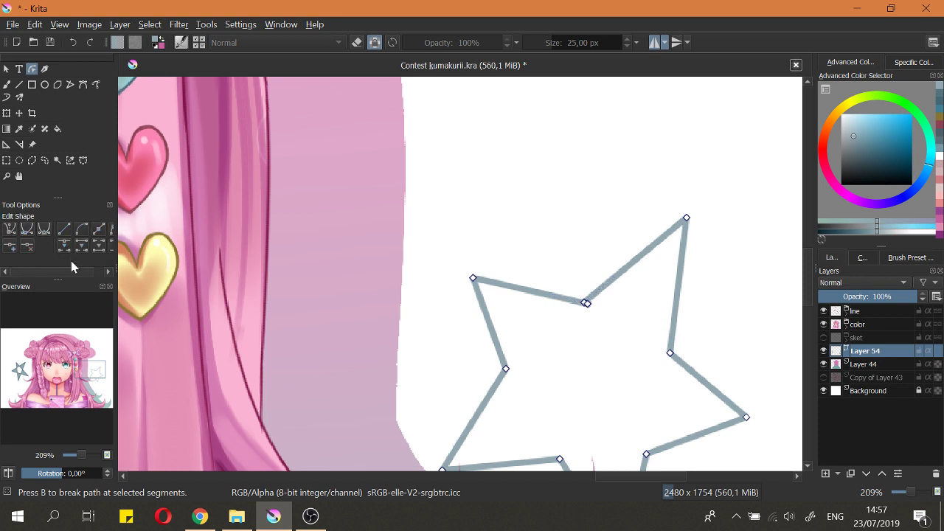
pyautogui.moveTo(94, 269); pyautogui.dragTo(102, 270)
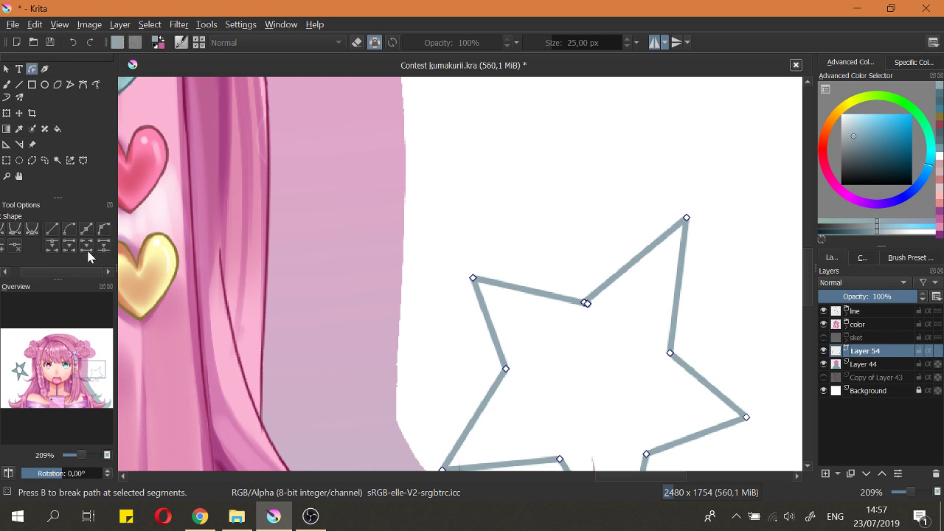
# Step: Clean up the star's upper inner corner by deleting the surplus point and aligning the remaining point with the corner
pyautogui.click(585, 304)
pyautogui.click(579, 312)
pyautogui.press('Delete')
pyautogui.moveTo(588, 303); pyautogui.dragTo(584, 303)
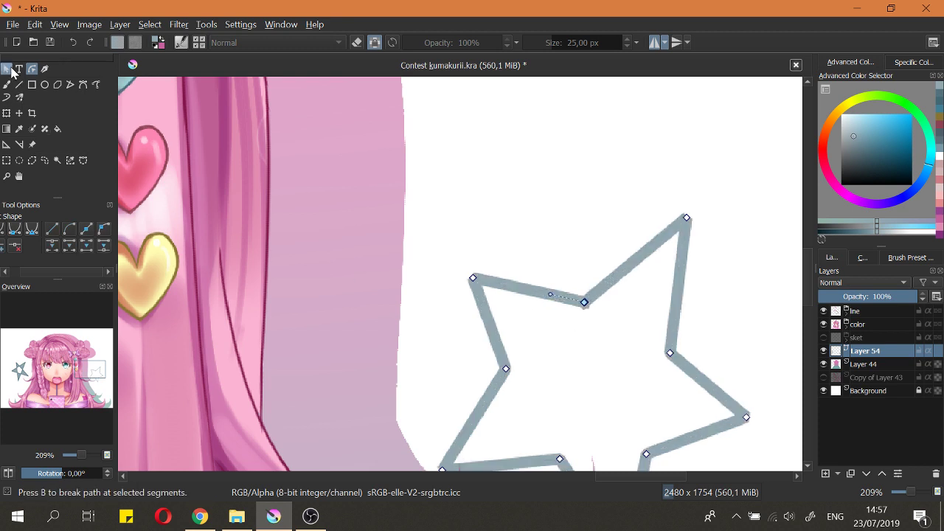
# Step: Set the open star's outline thickness to 5 px
pyautogui.click(6, 69)
pyautogui.click(66, 224)
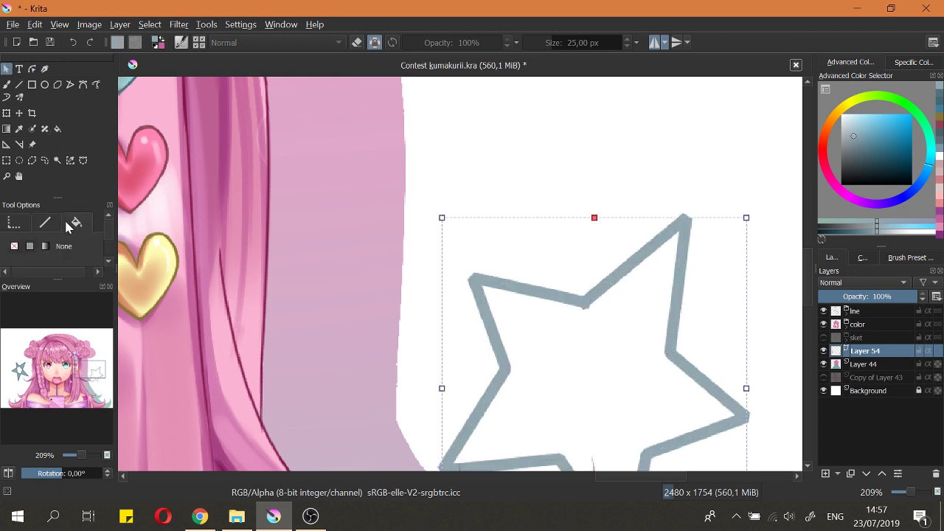
pyautogui.click(50, 226)
pyautogui.moveTo(109, 230); pyautogui.dragTo(109, 250)
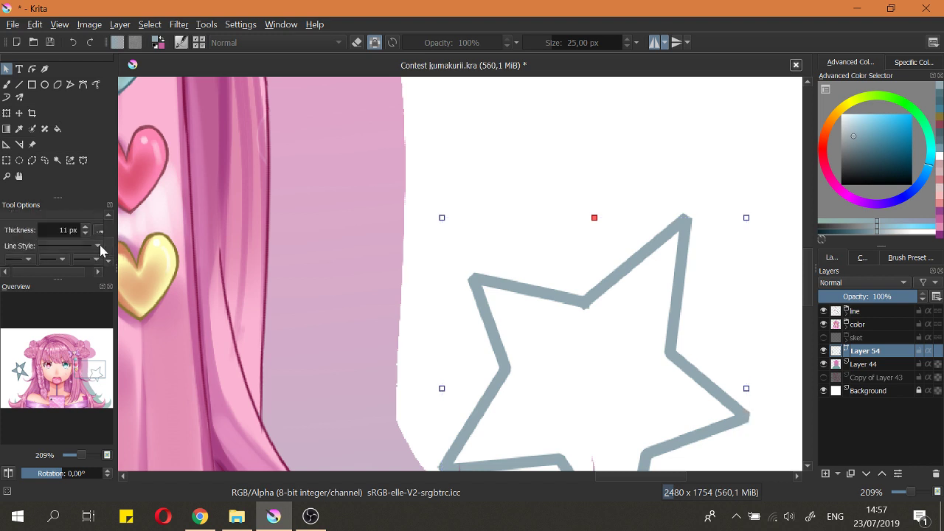
pyautogui.click(85, 234)
pyautogui.scroll(-5, 85, 235)
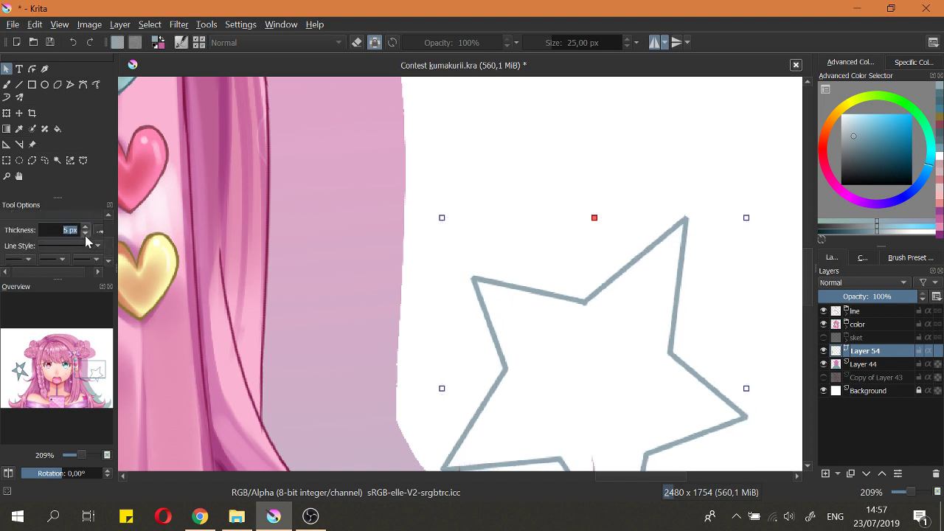
# Step: Reselect the open star and scale it down slightly from its upper corner nearest the hair
pyautogui.click(562, 145)
pyautogui.moveTo(521, 170); pyautogui.dragTo(558, 212)
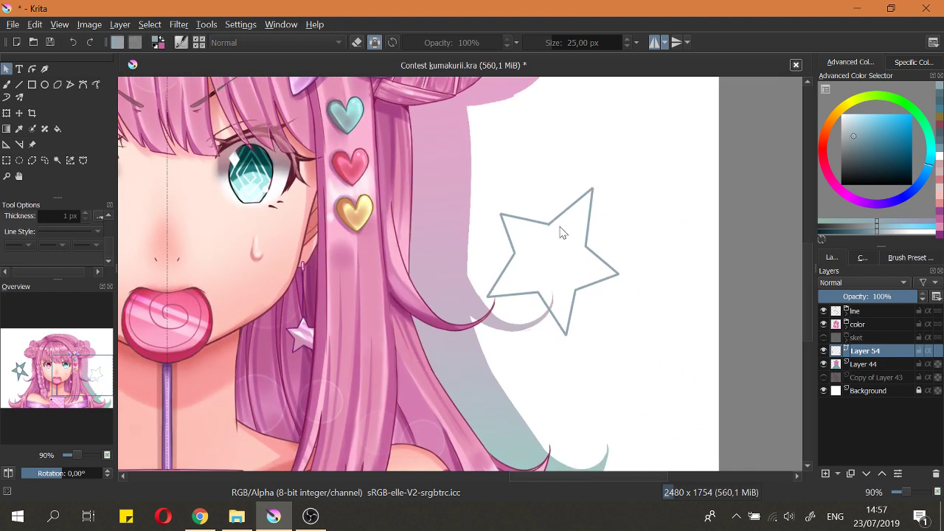
pyautogui.click(562, 233)
pyautogui.moveTo(575, 244); pyautogui.dragTo(572, 255)
pyautogui.scroll(-4, 572, 254)
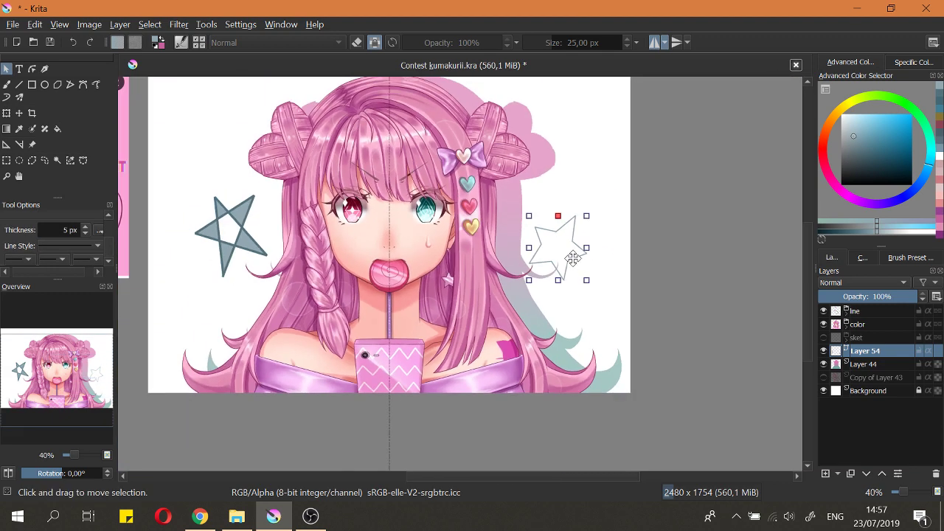
pyautogui.scroll(3, 561, 221)
pyautogui.moveTo(513, 203); pyautogui.dragTo(525, 215)
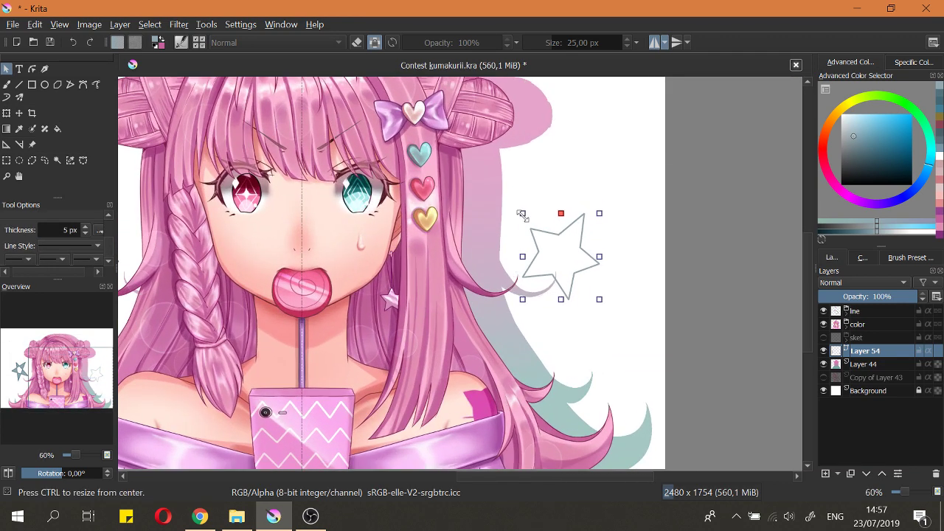
pyautogui.scroll(-2, 559, 256)
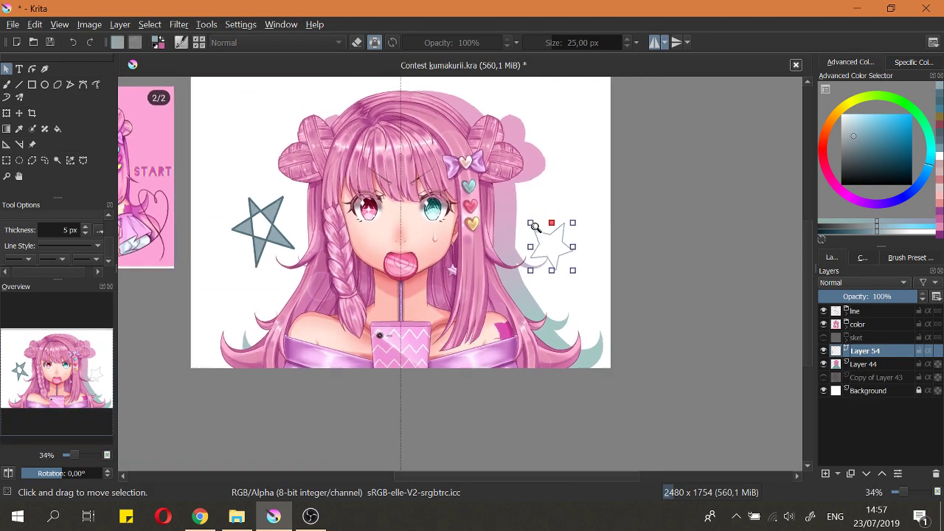
pyautogui.scroll(-1, 554, 249)
pyautogui.scroll(4, 554, 249)
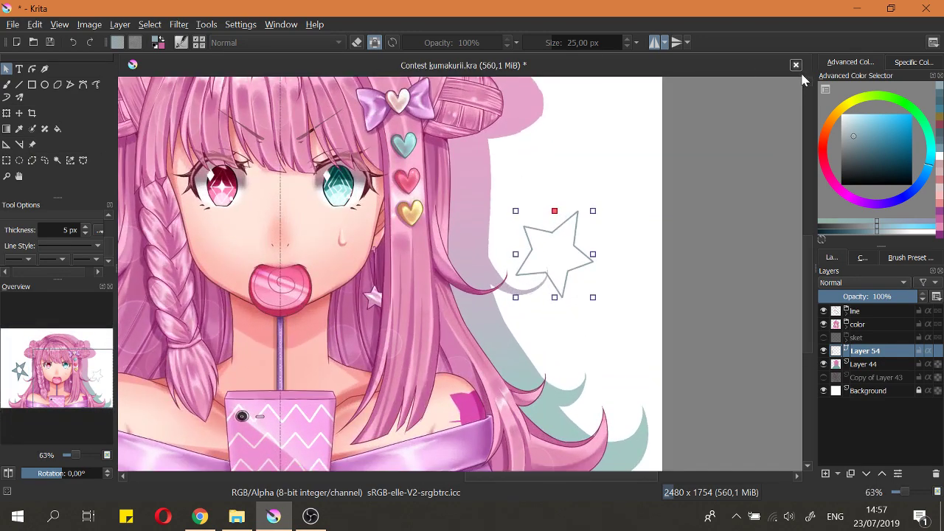
# Step: Fill the open star with pale pink, trying a light blue and a salmon pink first
pyautogui.moveTo(866, 139)
pyautogui.mouseDown()
pyautogui.moveTo(856, 114)
pyautogui.moveTo(862, 90)
pyautogui.mouseUp()
pyautogui.moveTo(860, 126); pyautogui.dragTo(852, 114)
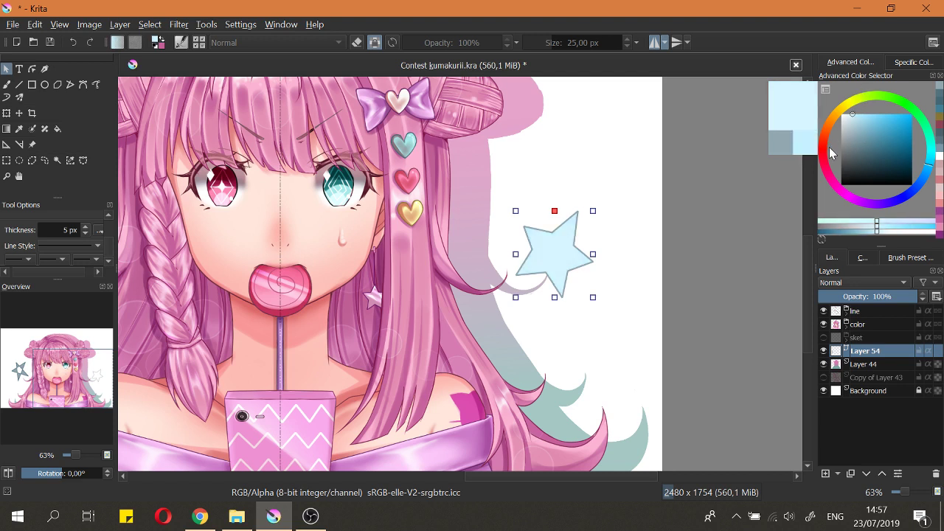
pyautogui.click(938, 210)
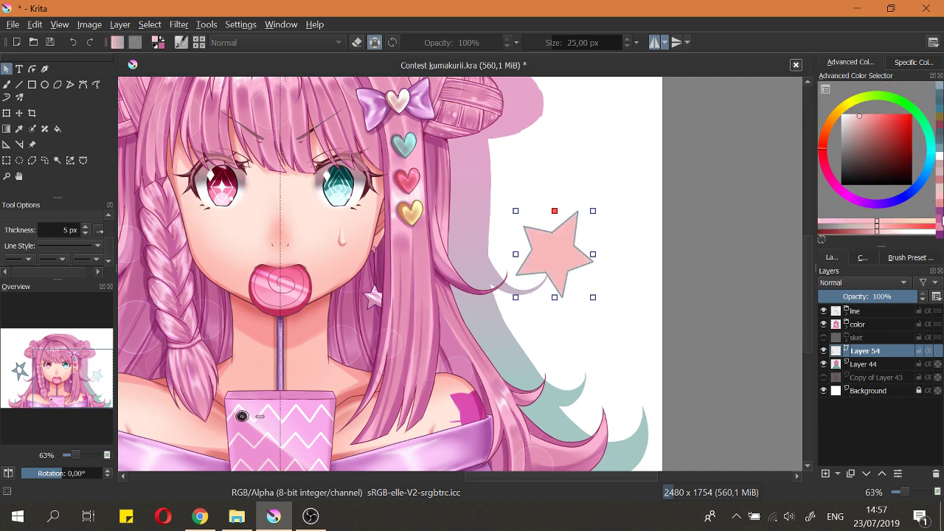
pyautogui.click(940, 229)
pyautogui.moveTo(858, 123); pyautogui.dragTo(857, 108)
pyautogui.keyDown('ctrl'); pyautogui.moveTo(654, 224); pyautogui.dragTo(627, 262); pyautogui.keyUp('ctrl')
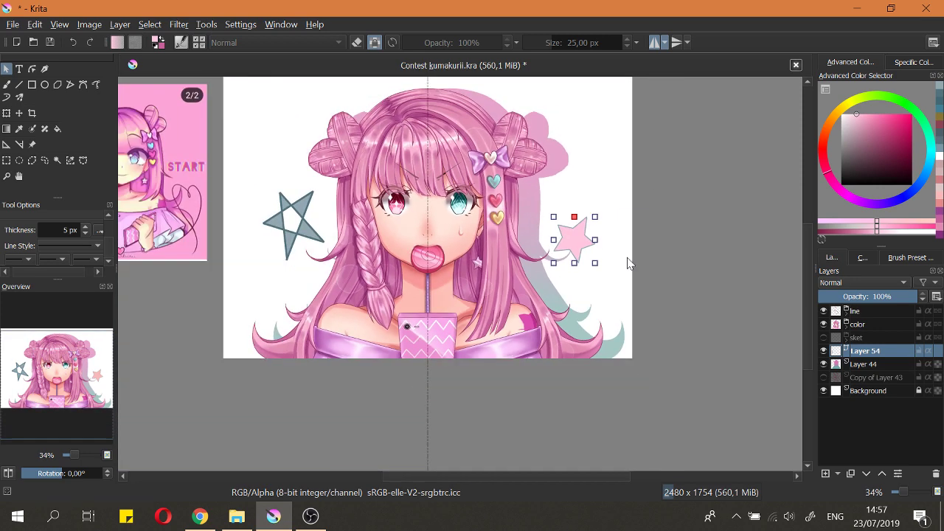
# Step: Review the whole illustration with the Copy of Layer 43 pattern shown and hidden
pyautogui.click(627, 262)
pyautogui.press('2')
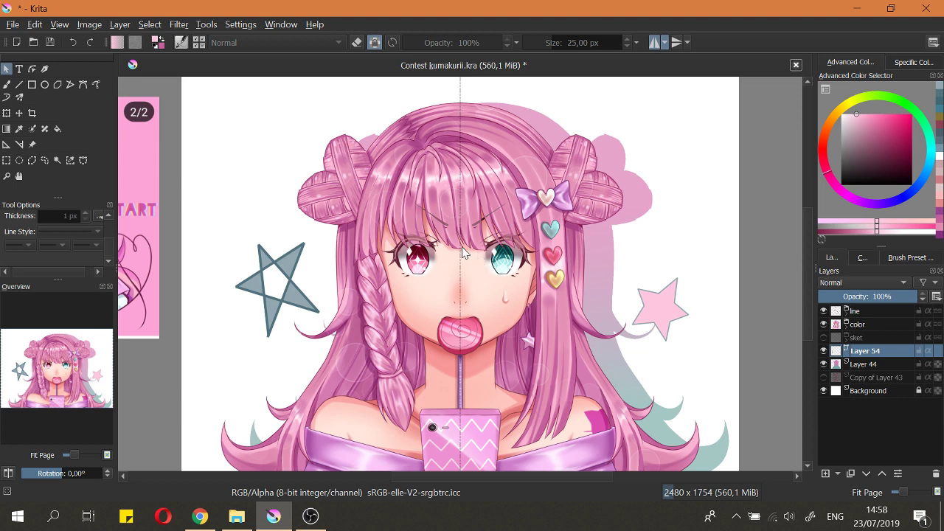
pyautogui.click(823, 377)
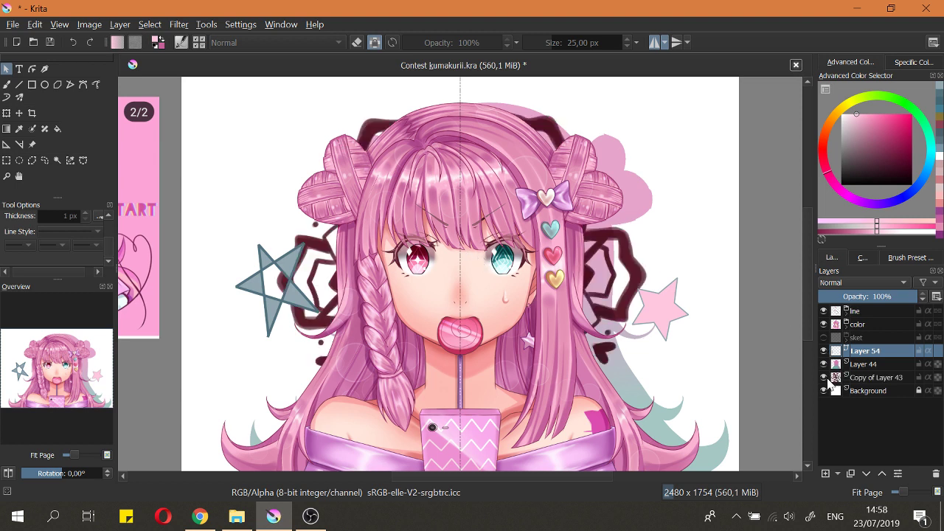
pyautogui.click(824, 377)
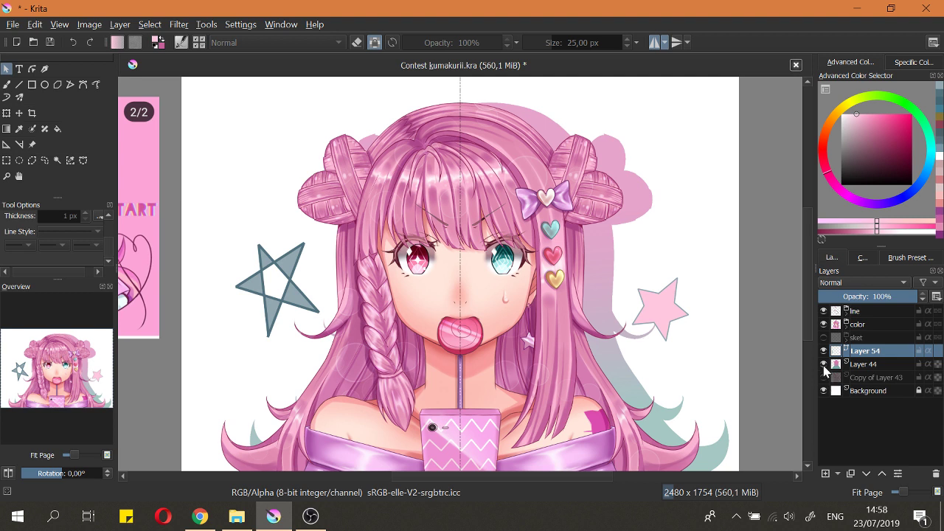
# Step: Delete the unfilled blue-gray star beside the braid and select the pale pink star
pyautogui.click(290, 278)
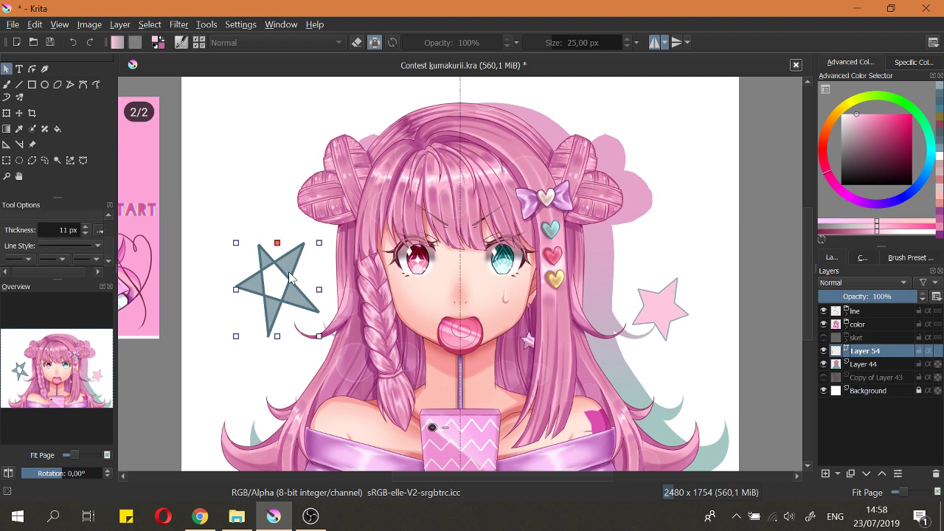
pyautogui.press('Delete')
pyautogui.click(649, 315)
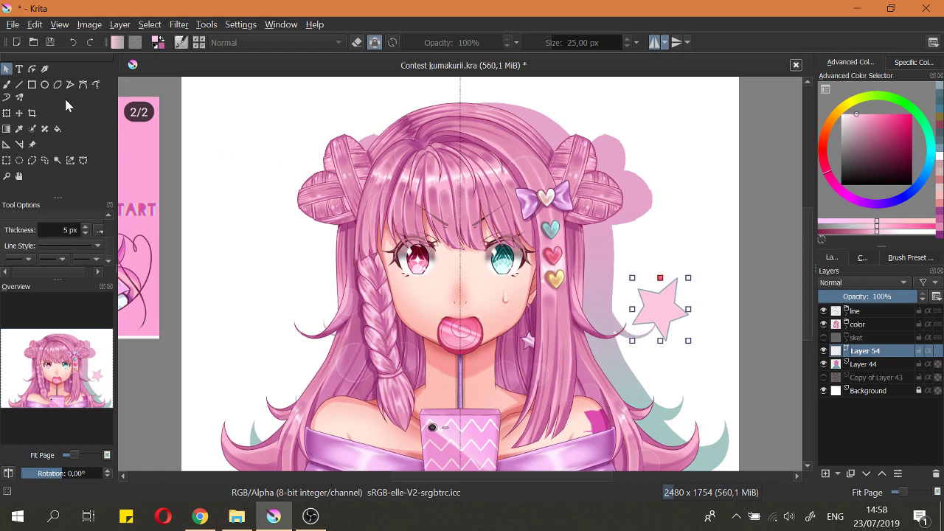
# Step: Edit the pink star's path points, trying its upper inner corner pulled far outward before placing it slightly right of its original position
pyautogui.click(31, 68)
pyautogui.scroll(5, 667, 295)
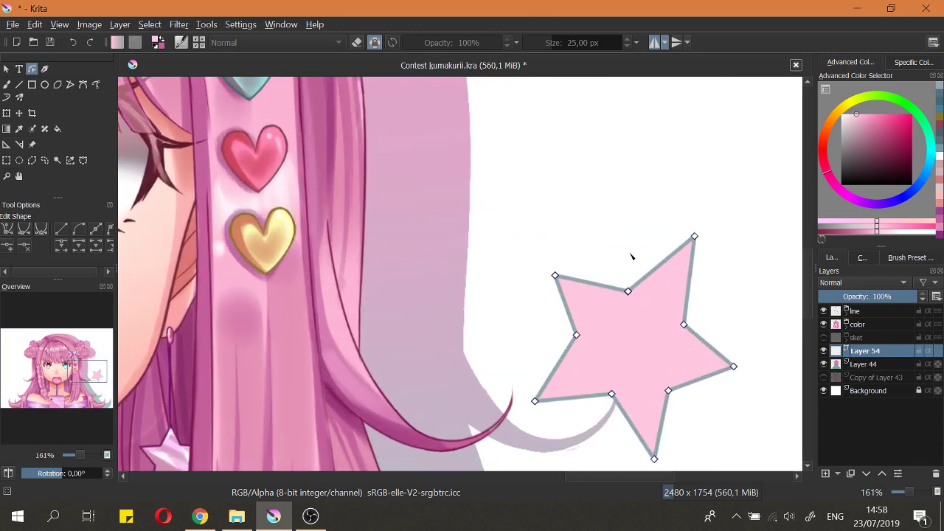
pyautogui.moveTo(628, 291)
pyautogui.mouseDown()
pyautogui.moveTo(625, 305)
pyautogui.moveTo(629, 293)
pyautogui.mouseUp()
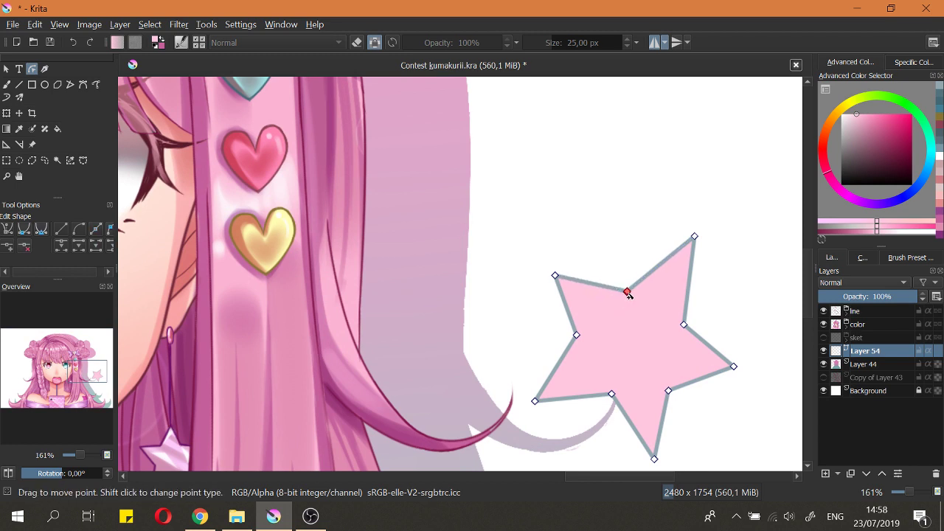
pyautogui.moveTo(628, 294)
pyautogui.mouseDown()
pyautogui.moveTo(622, 312)
pyautogui.moveTo(617, 244)
pyautogui.moveTo(592, 236)
pyautogui.mouseUp()
pyautogui.hotkey('ctrl', 'z')
pyautogui.hotkey('ctrl', 'z')
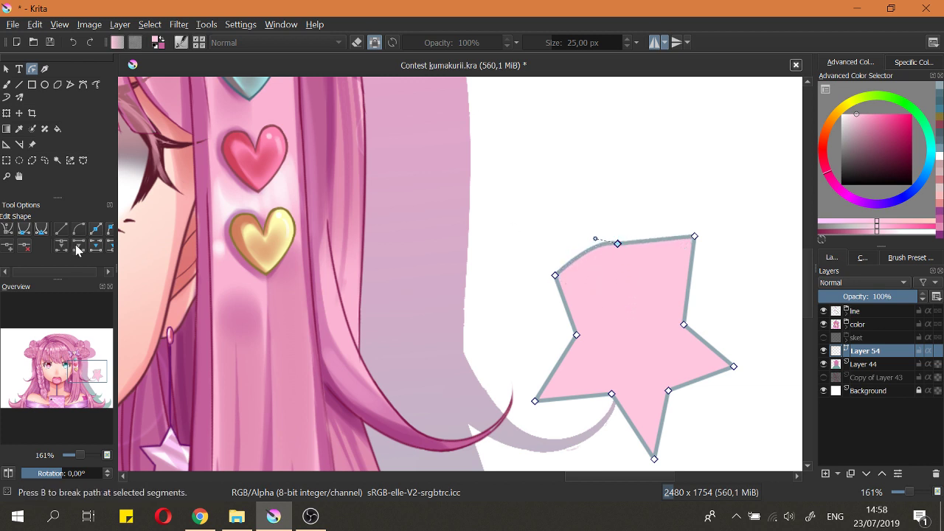
pyautogui.moveTo(90, 275); pyautogui.dragTo(93, 273)
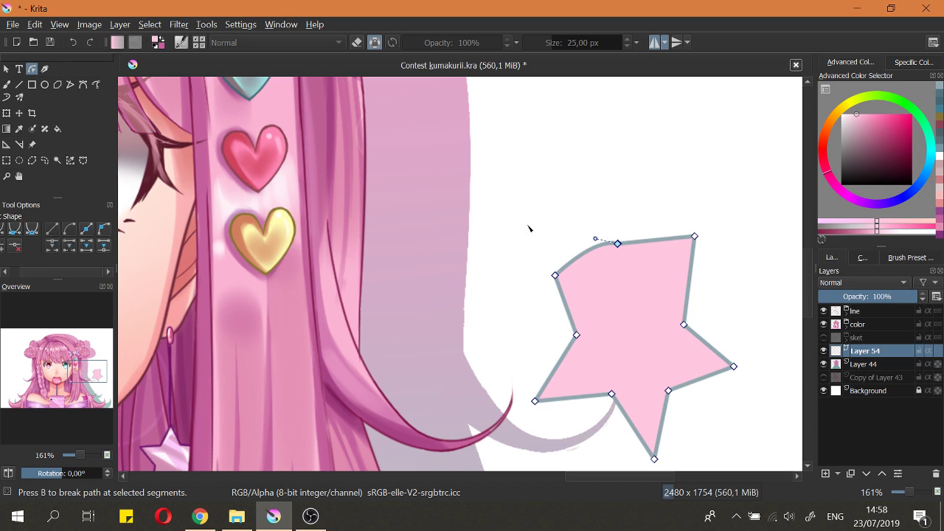
pyautogui.moveTo(594, 239); pyautogui.dragTo(633, 291)
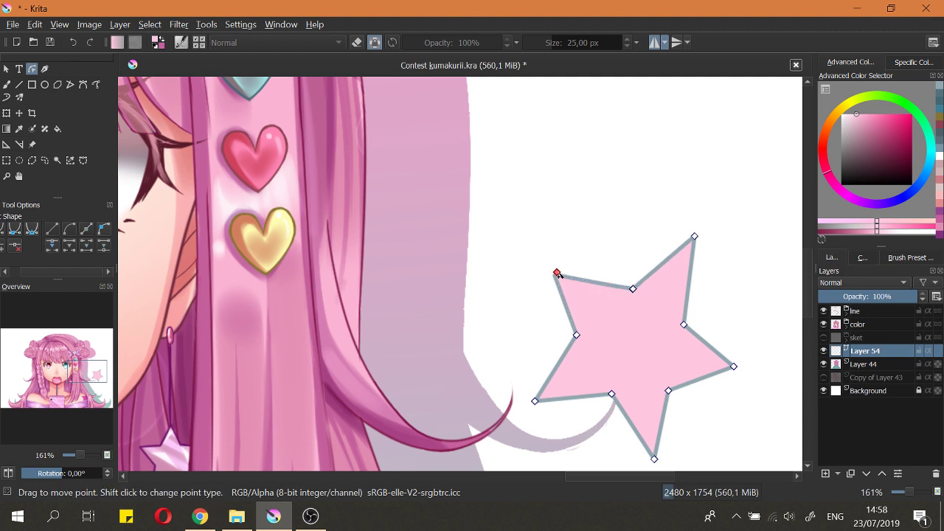
# Step: Nudge the pink star's upper-left tip slightly up and inward
pyautogui.moveTo(555, 275); pyautogui.dragTo(560, 270)
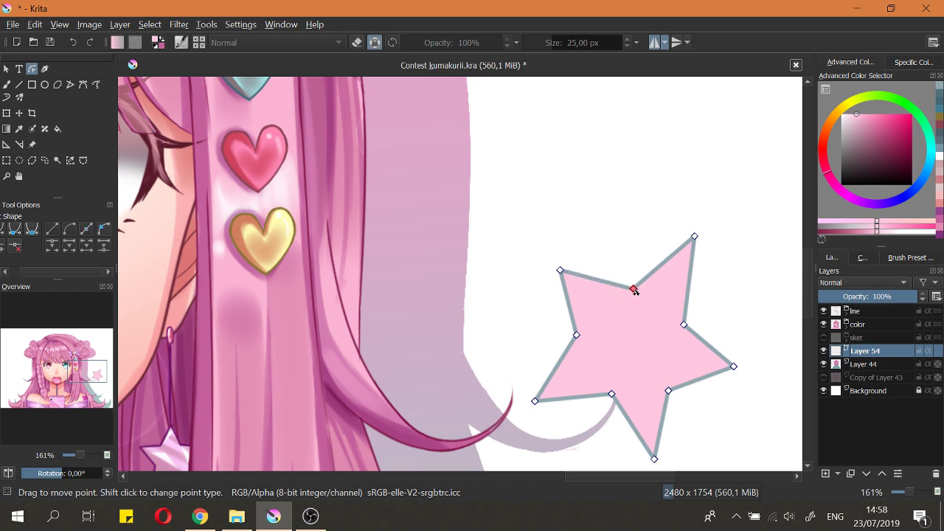
pyautogui.click(634, 291)
pyautogui.scroll(-5, 628, 271)
pyautogui.scroll(5, 603, 266)
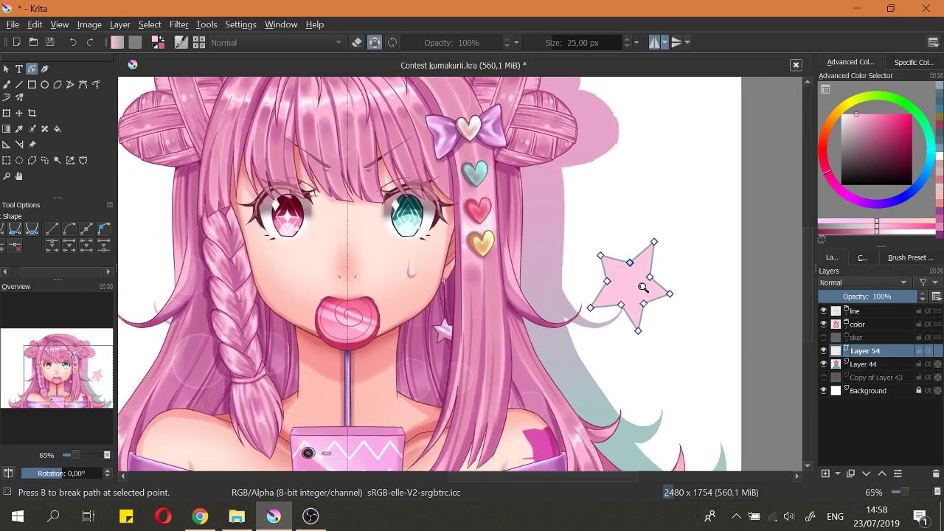
# Step: Even out the pink star's lower half by nudging its lower-left, bottom and right tips and the inner corner between the latter two
pyautogui.moveTo(586, 323); pyautogui.dragTo(584, 318)
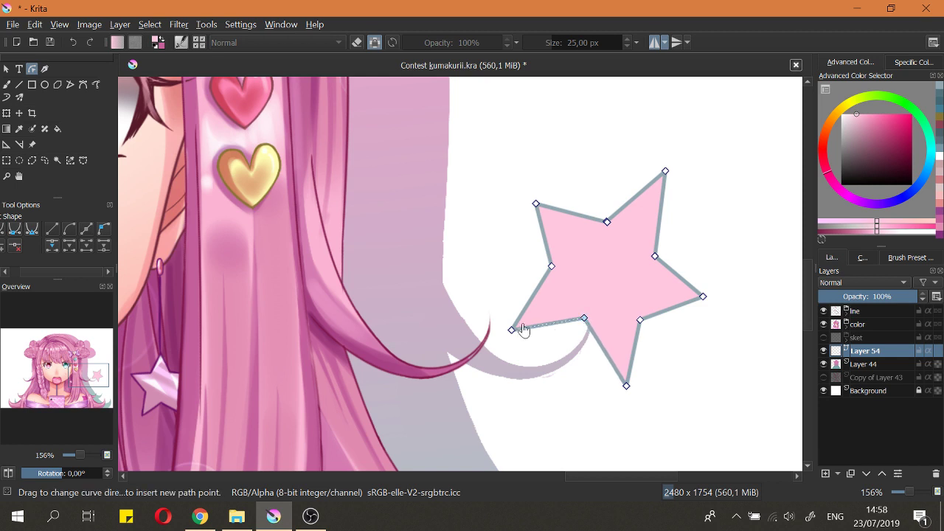
pyautogui.moveTo(512, 331); pyautogui.dragTo(511, 321)
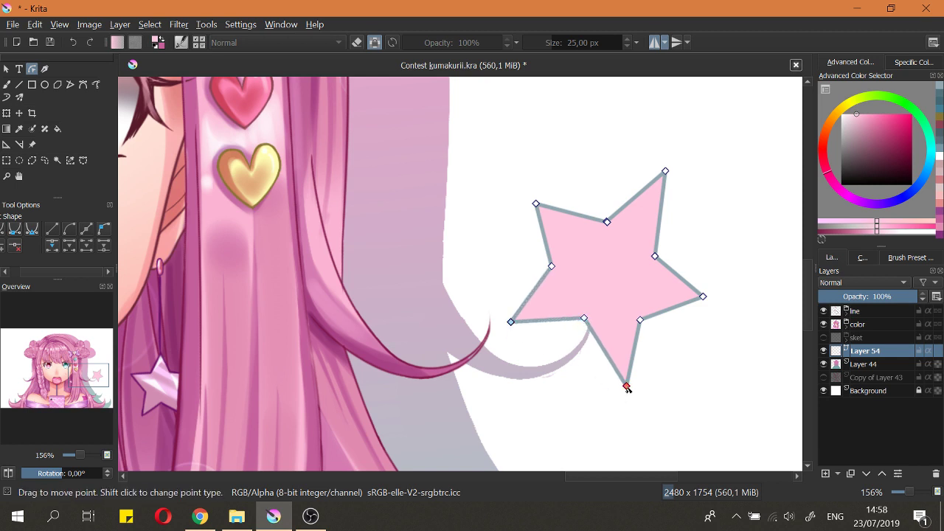
pyautogui.moveTo(626, 386); pyautogui.dragTo(619, 389)
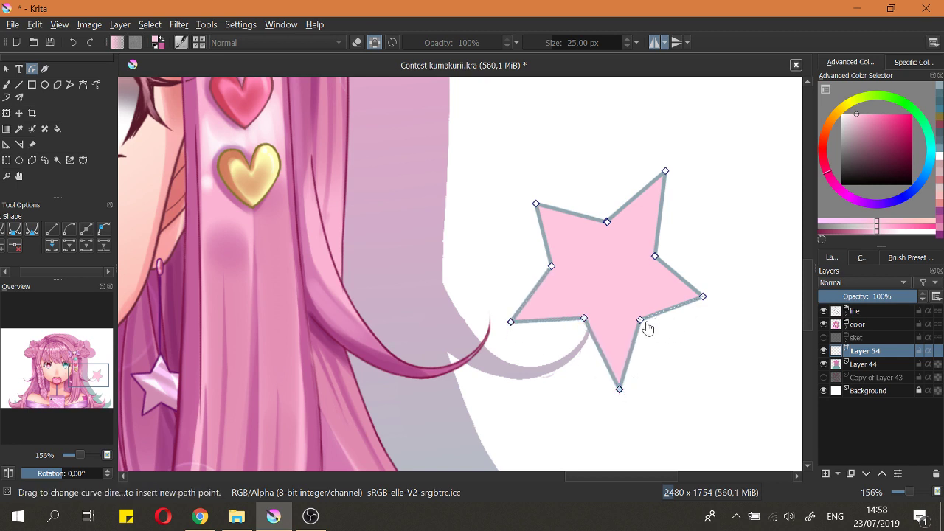
pyautogui.moveTo(642, 320); pyautogui.dragTo(645, 320)
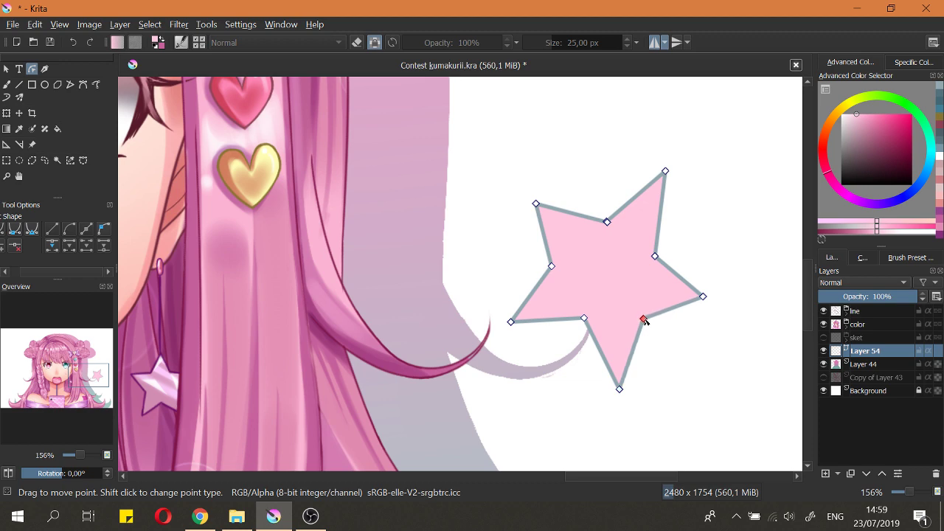
pyautogui.moveTo(703, 296); pyautogui.dragTo(710, 300)
pyautogui.scroll(-3, 612, 272)
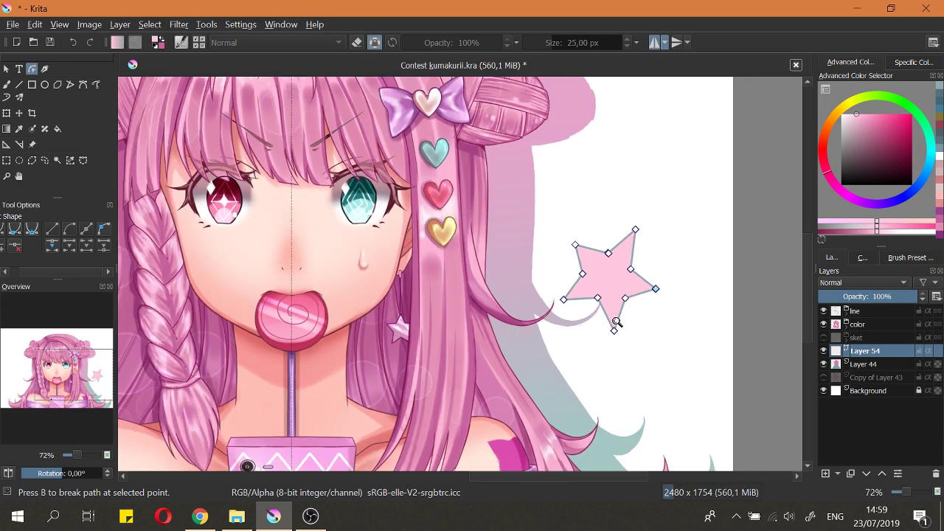
pyautogui.scroll(1, 610, 272)
# Step: Move the reshaped pink star to the empty background beside the left hair bun
pyautogui.click(6, 68)
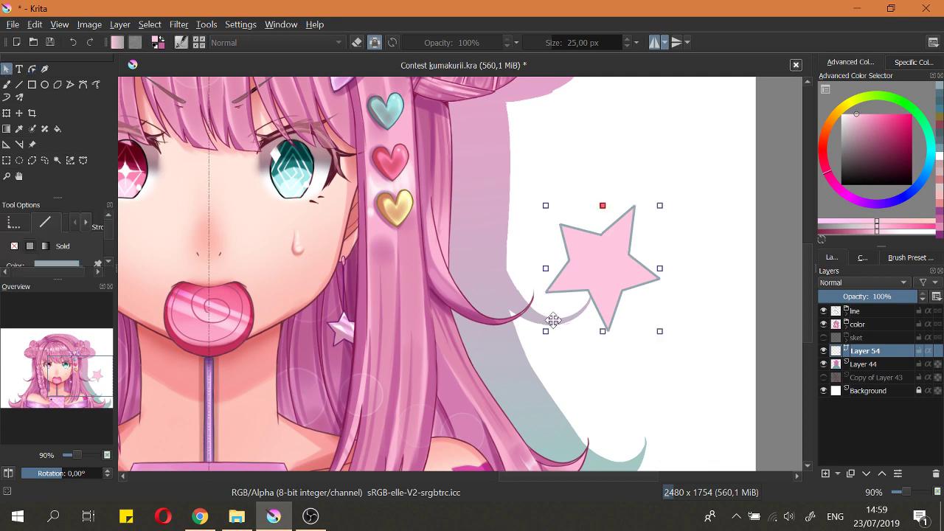
pyautogui.scroll(-5, 548, 320)
pyautogui.moveTo(583, 309); pyautogui.dragTo(362, 267)
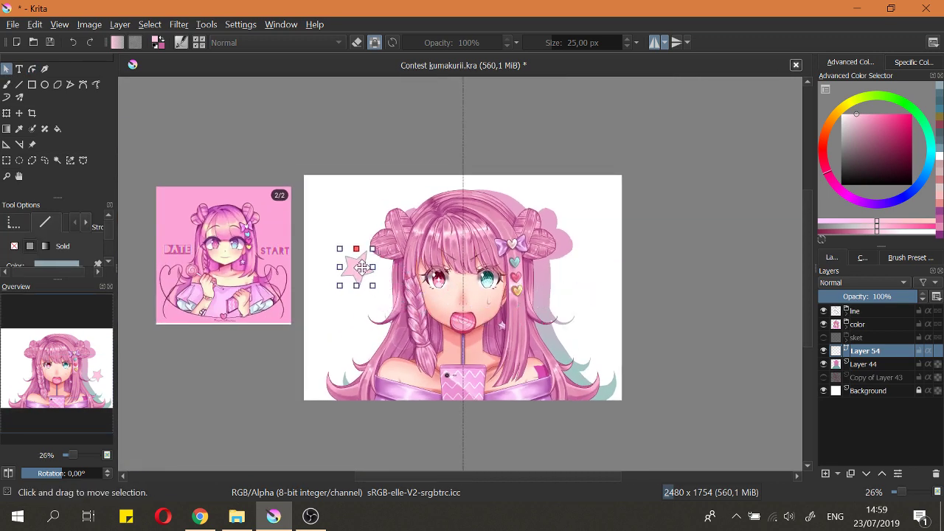
pyautogui.scroll(2, 383, 258)
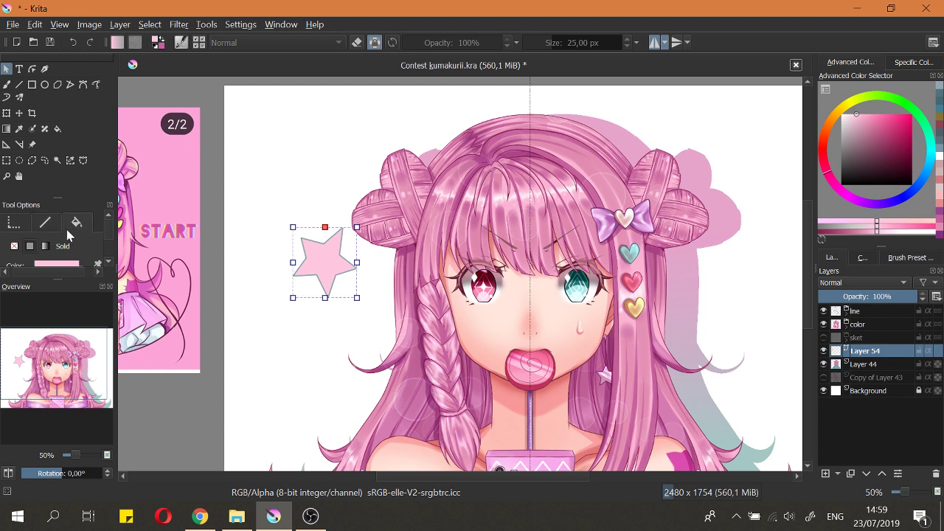
# Step: Set the pink star's outline thickness to 10 px
pyautogui.scroll(-3, 113, 239)
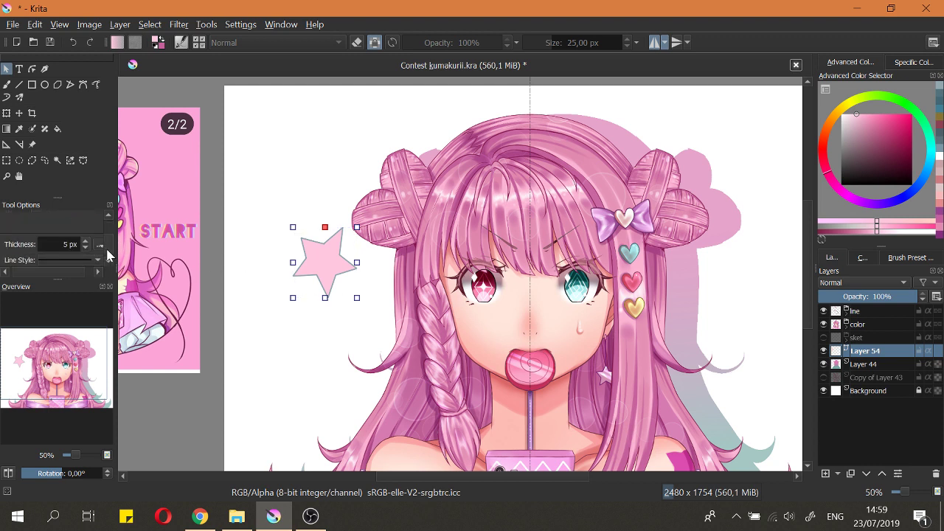
pyautogui.moveTo(63, 278); pyautogui.dragTo(74, 303)
pyautogui.click(85, 276)
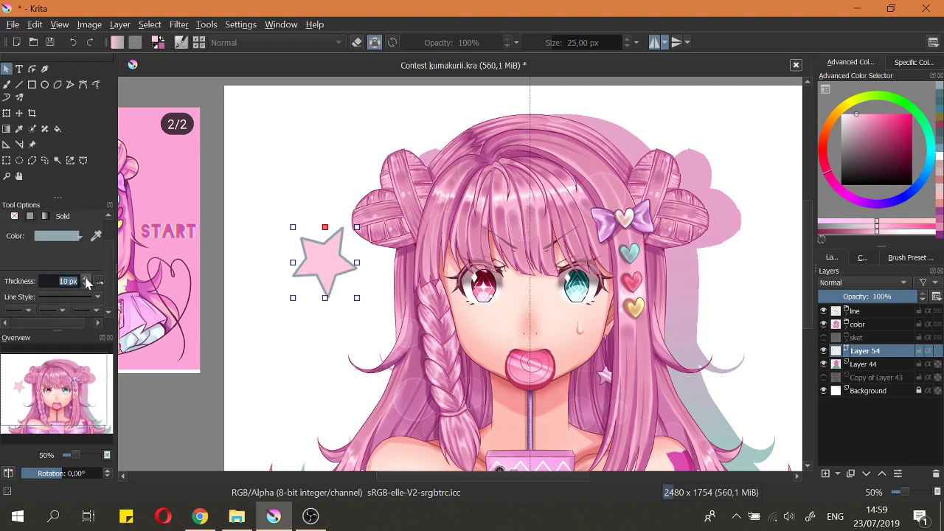
# Step: Duplicate the pink star and offset the front copy slightly up and to the left of the other
pyautogui.moveTo(273, 307); pyautogui.dragTo(278, 267)
pyautogui.click(289, 354)
pyautogui.press('2')
pyautogui.click(280, 251)
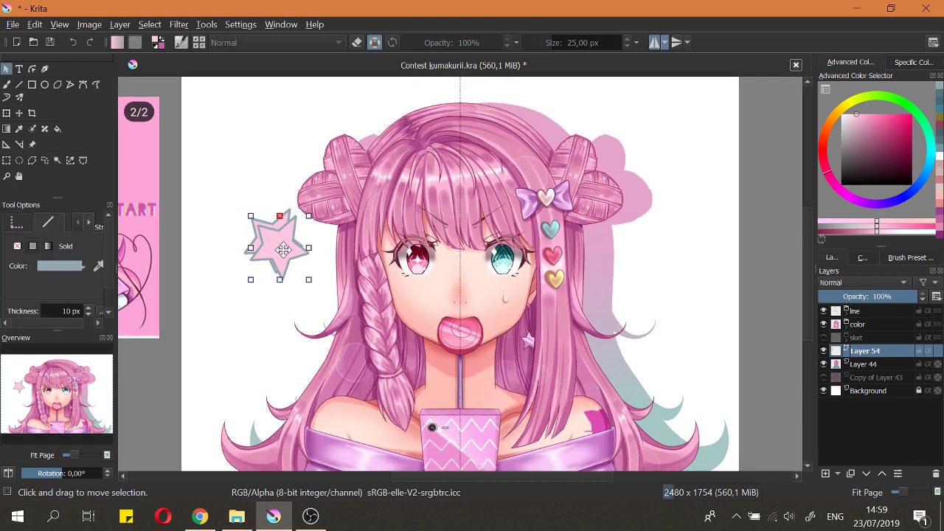
pyautogui.moveTo(278, 250)
pyautogui.mouseDown()
pyautogui.moveTo(291, 258)
pyautogui.moveTo(271, 239)
pyautogui.mouseUp()
pyautogui.click(310, 289)
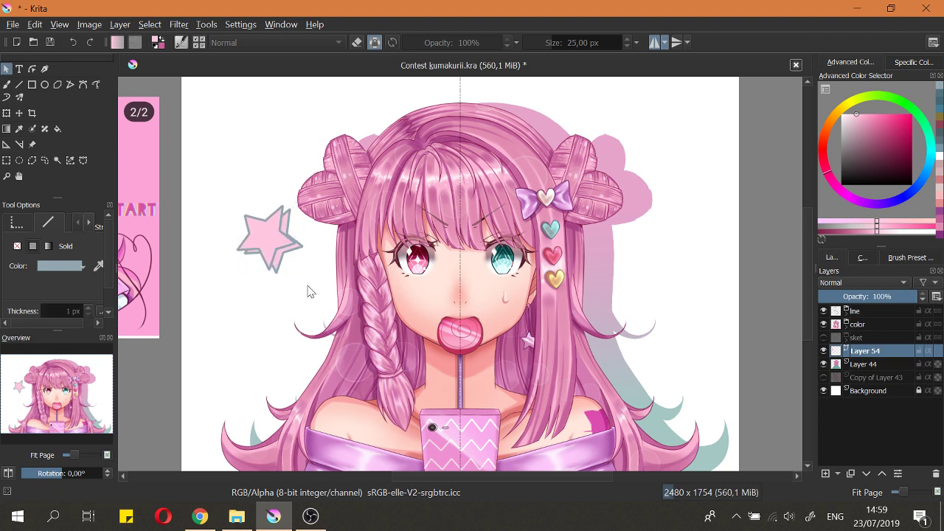
# Step: Select the rear star, nudge it slightly left and remove its outline
pyautogui.click(284, 267)
pyautogui.click(318, 273)
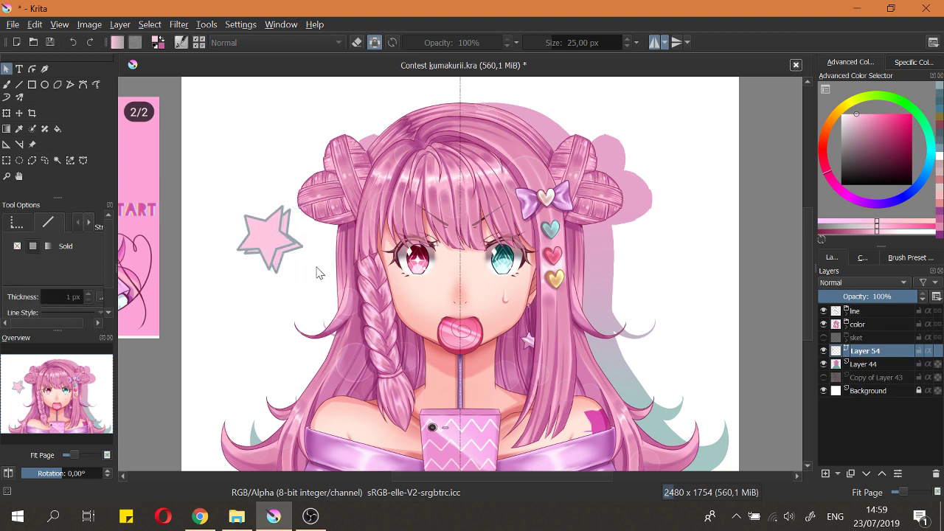
pyautogui.click(299, 251)
pyautogui.moveTo(300, 251); pyautogui.dragTo(297, 251)
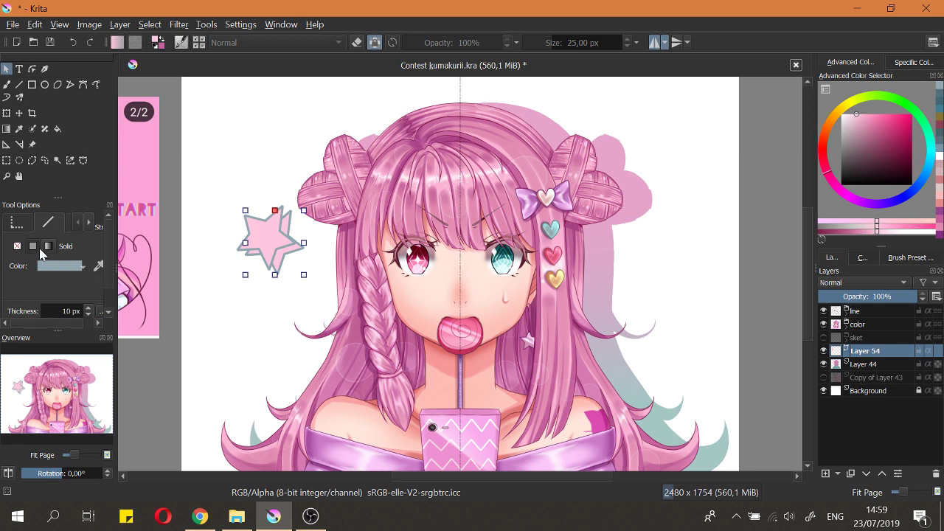
pyautogui.click(16, 245)
# Step: Fill the rear star with a linear light-to-dark pink gradient and tilt its direction more steeply downward
pyautogui.click(68, 224)
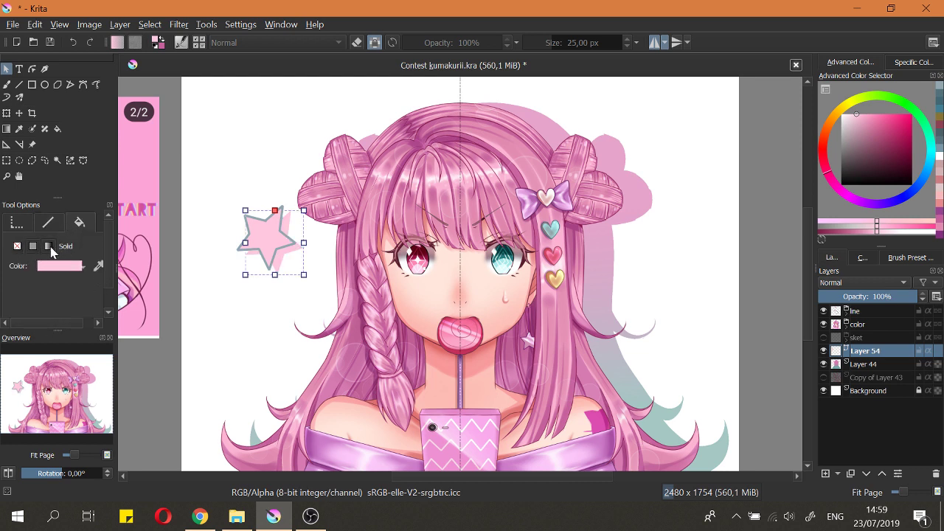
pyautogui.click(48, 246)
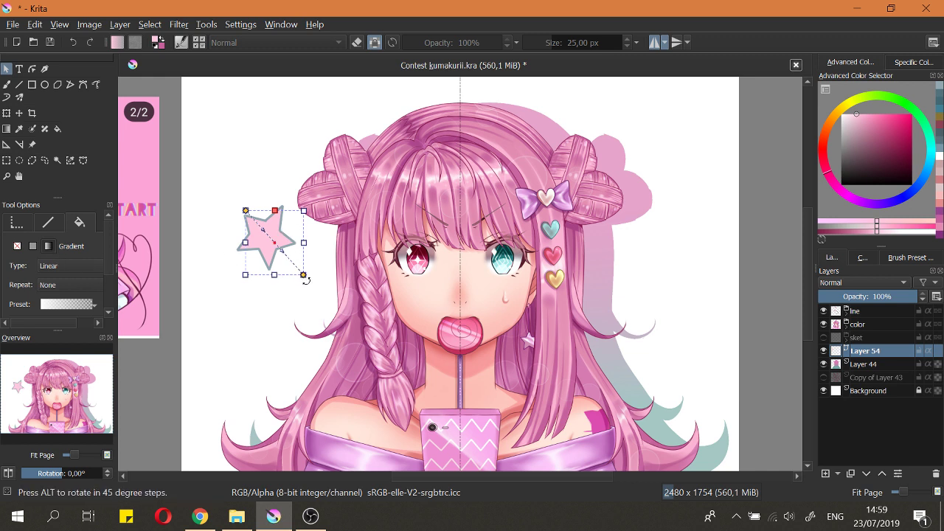
pyautogui.click(85, 309)
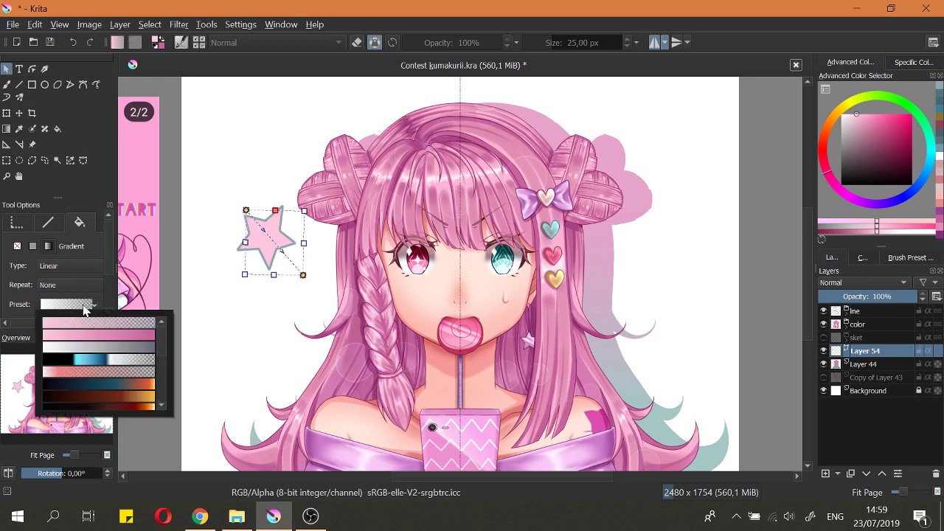
pyautogui.click(83, 340)
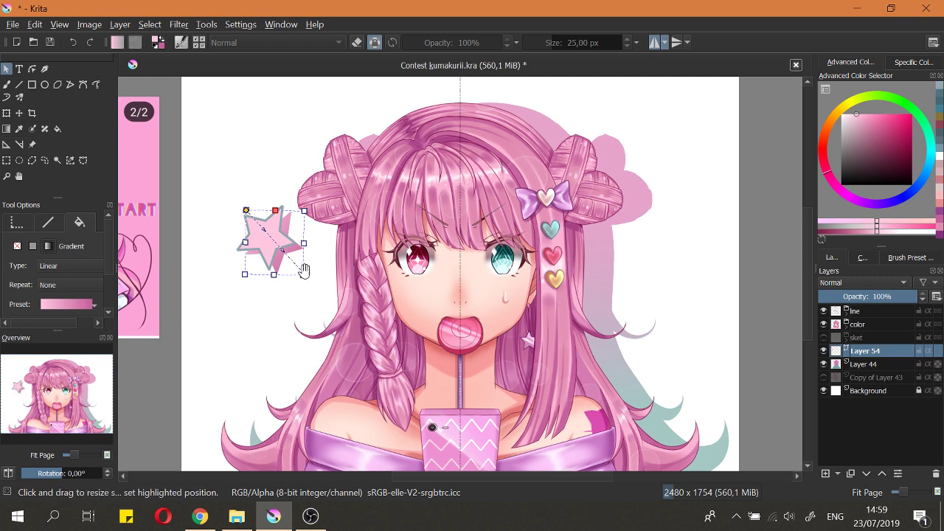
pyautogui.moveTo(304, 272)
pyautogui.mouseDown()
pyautogui.moveTo(281, 248)
pyautogui.moveTo(320, 303)
pyautogui.moveTo(312, 290)
pyautogui.moveTo(280, 305)
pyautogui.moveTo(273, 289)
pyautogui.mouseUp()
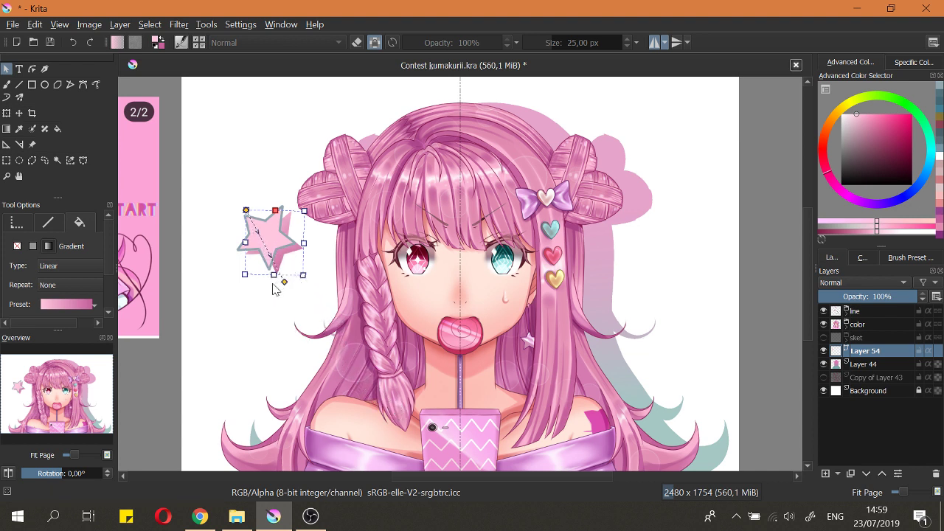
# Step: Try the Reflect and Repeat modes and the Radial type on the rear star's gradient, returning the type to Linear
pyautogui.click(53, 285)
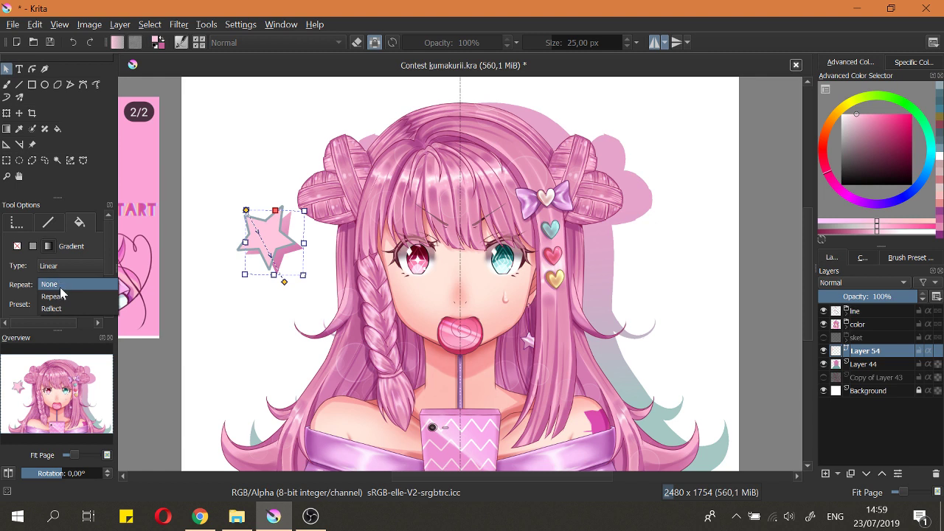
pyautogui.click(62, 308)
pyautogui.click(64, 289)
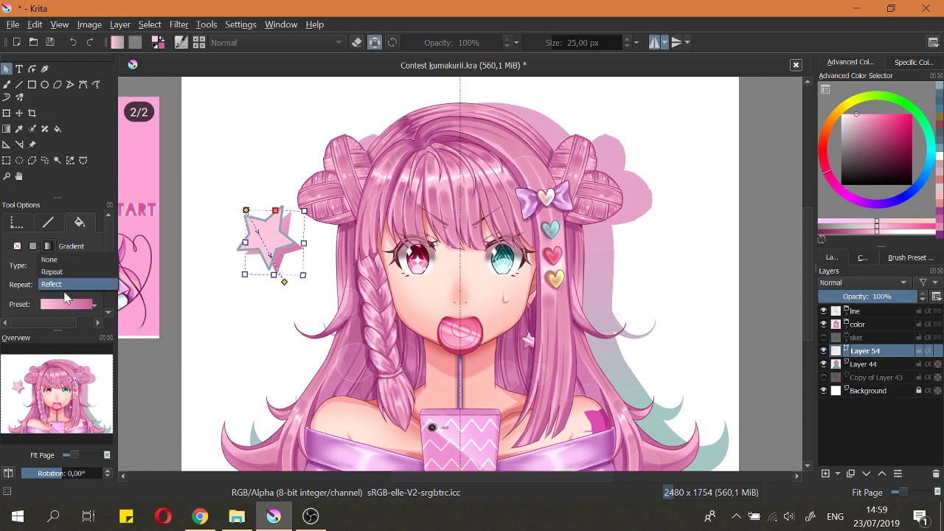
pyautogui.click(64, 272)
pyautogui.click(65, 269)
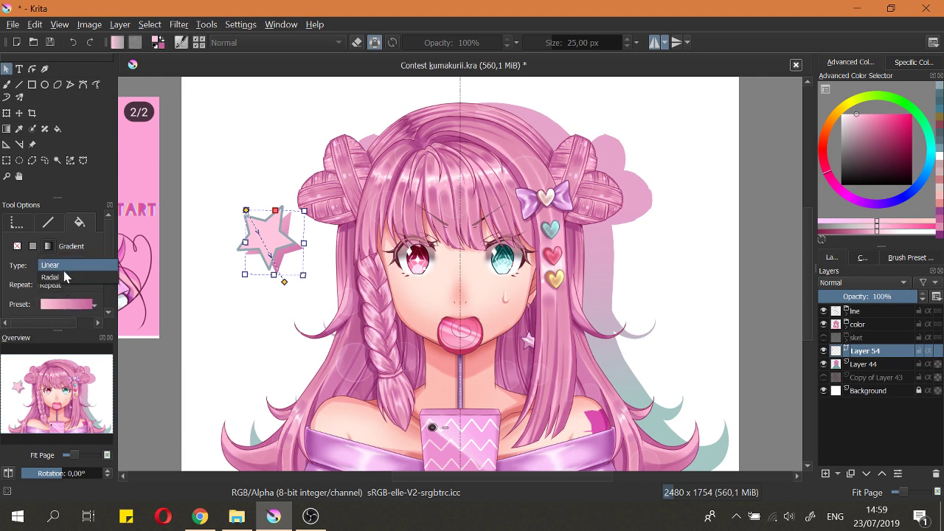
pyautogui.click(64, 276)
pyautogui.click(64, 266)
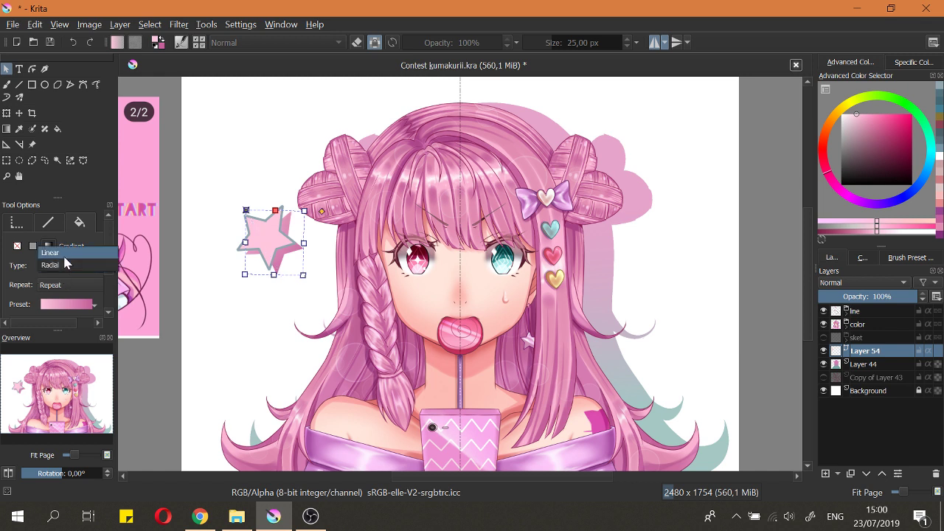
pyautogui.click(64, 256)
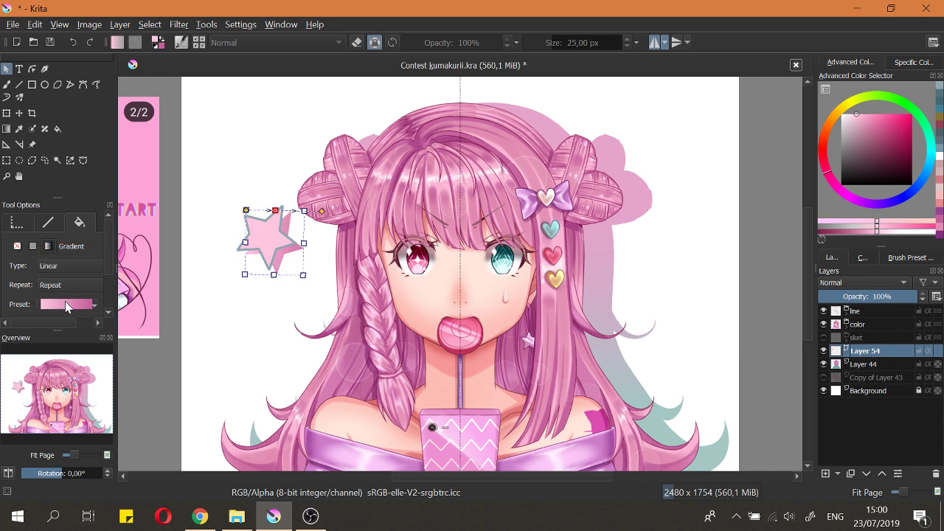
# Step: Switch the rear star's gradient to the pink-to-transparent preset and bring its color stops into view
pyautogui.click(65, 303)
pyautogui.click(76, 321)
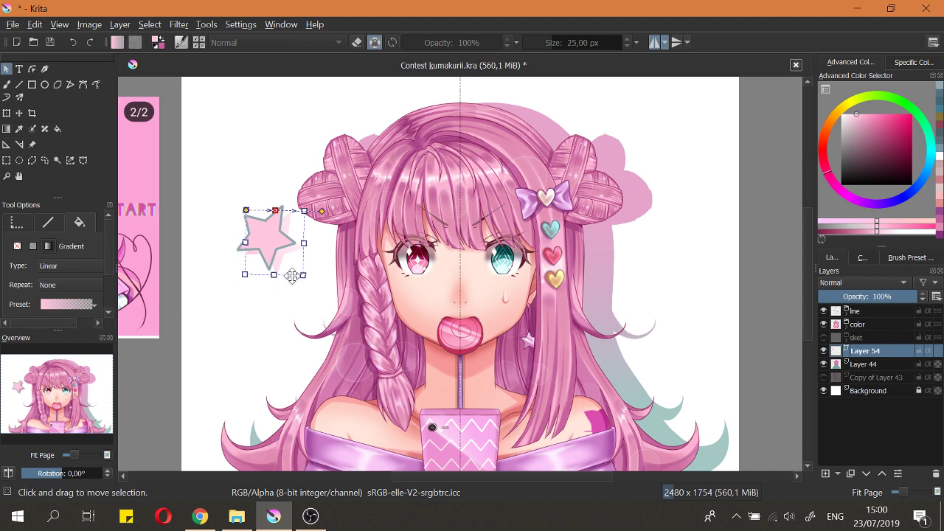
pyautogui.moveTo(110, 259); pyautogui.dragTo(114, 280)
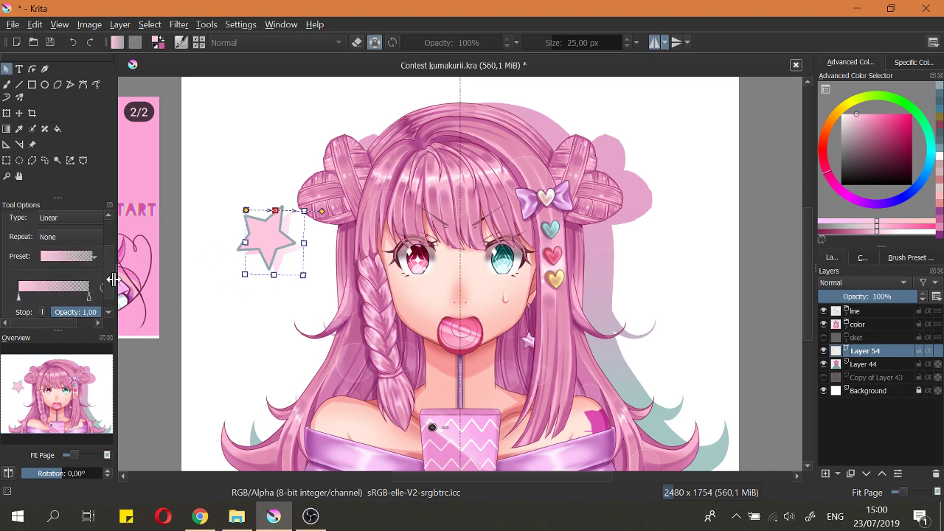
# Step: Reselect the rear star, angle its gradient steeply downward and darken the gradient's first color stop to a deeper pink
pyautogui.click(270, 307)
pyautogui.click(280, 261)
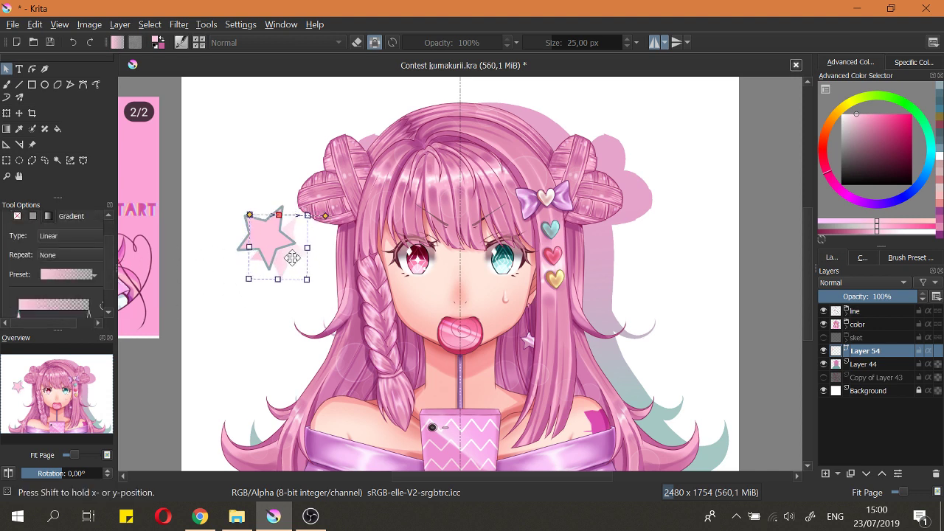
pyautogui.moveTo(322, 212); pyautogui.dragTo(355, 316)
pyautogui.moveTo(860, 127)
pyautogui.mouseDown()
pyautogui.moveTo(856, 118)
pyautogui.moveTo(866, 124)
pyautogui.mouseUp()
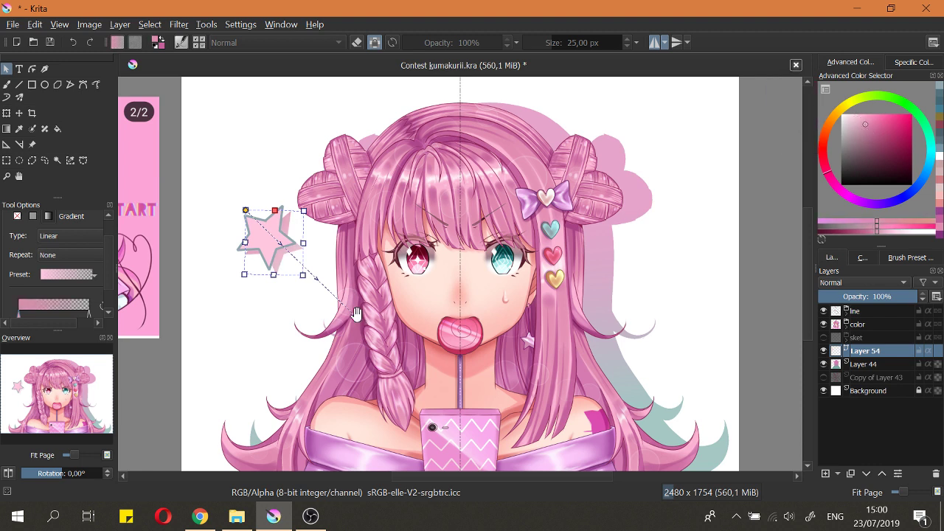
pyautogui.moveTo(356, 315); pyautogui.dragTo(284, 302)
pyautogui.scroll(-3, 345, 355)
pyautogui.scroll(2, 350, 354)
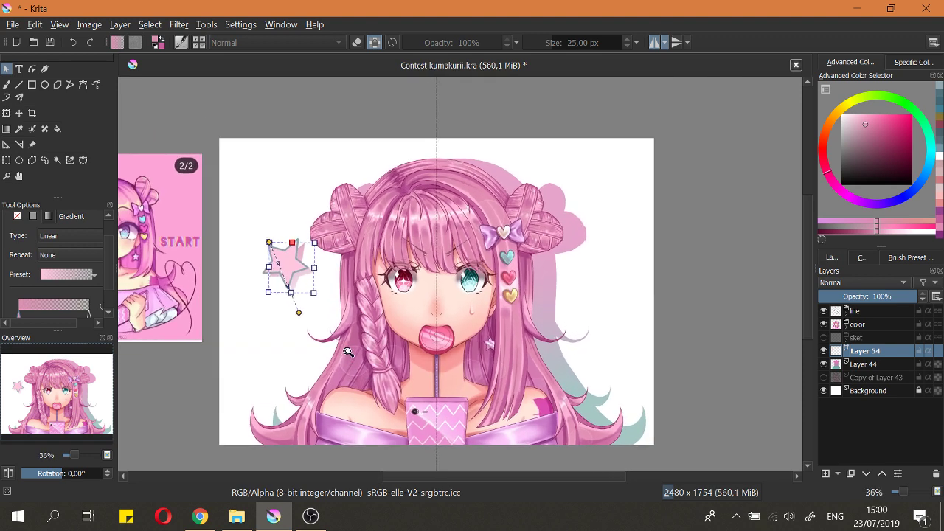
# Step: Select both layered stars together and shift them slightly downward
pyautogui.click(292, 345)
pyautogui.moveTo(205, 221); pyautogui.dragTo(369, 284)
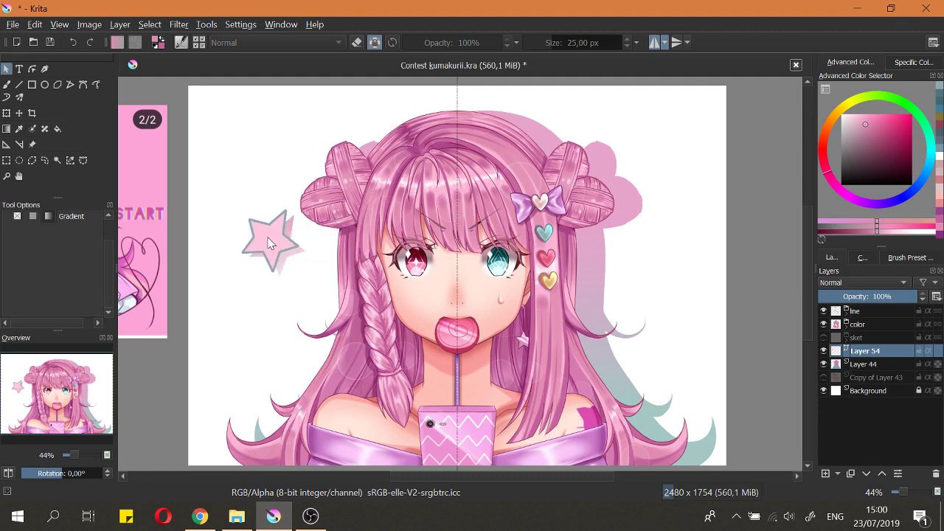
pyautogui.moveTo(202, 185); pyautogui.dragTo(390, 306)
pyautogui.moveTo(265, 235); pyautogui.dragTo(271, 250)
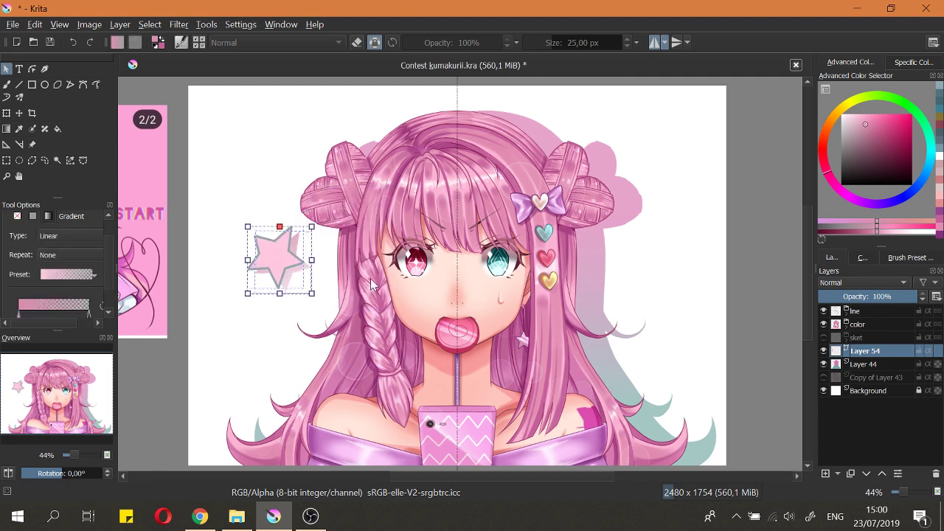
# Step: Delete the outlined pink star and its gradient shadow copy from the background
pyautogui.click(426, 272)
pyautogui.moveTo(438, 238); pyautogui.dragTo(424, 255)
pyautogui.press('2')
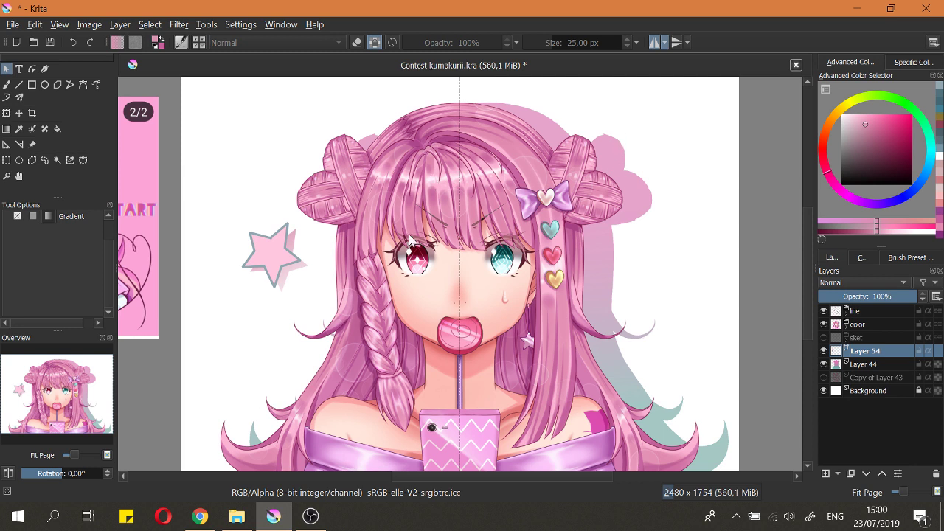
pyautogui.click(288, 270)
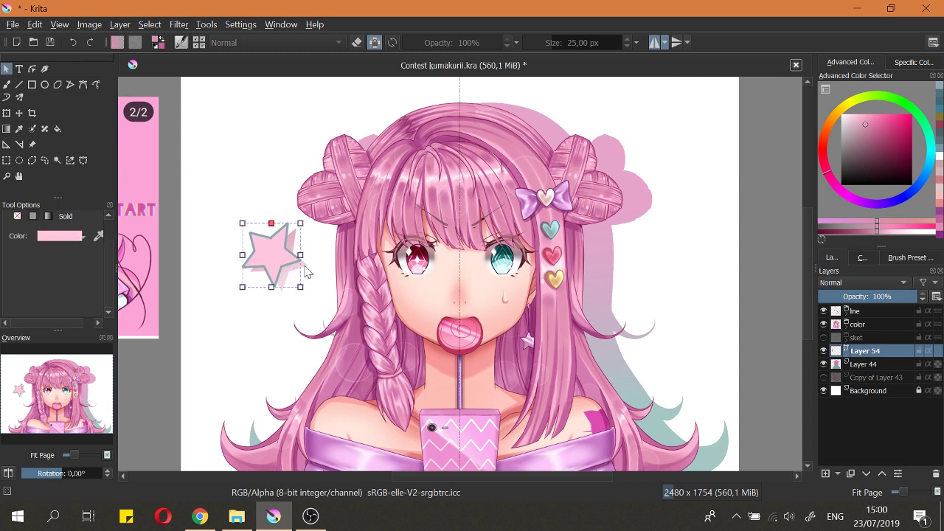
pyautogui.press('Delete')
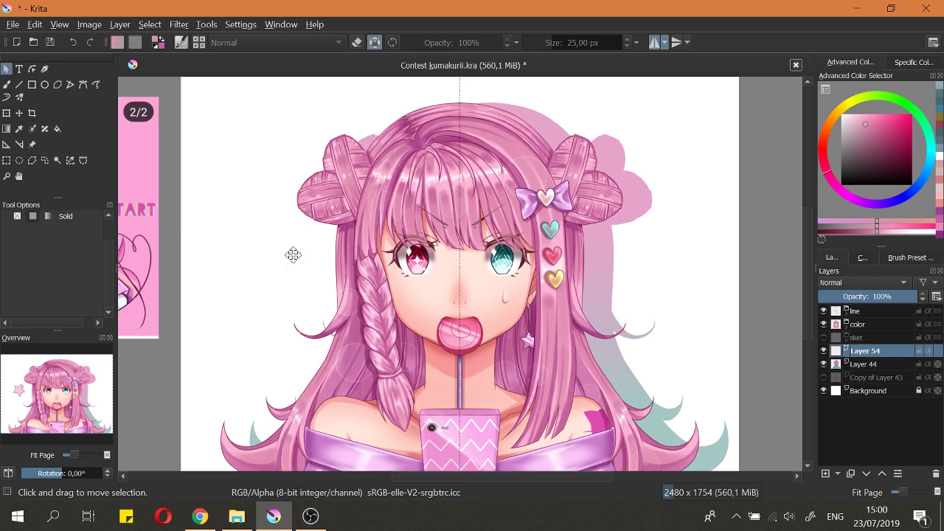
# Step: Activate the Dynamic Brush tool and select the copied layer at the top of the skin group, toggling its visibility to check it
pyautogui.scroll(3, 506, 368)
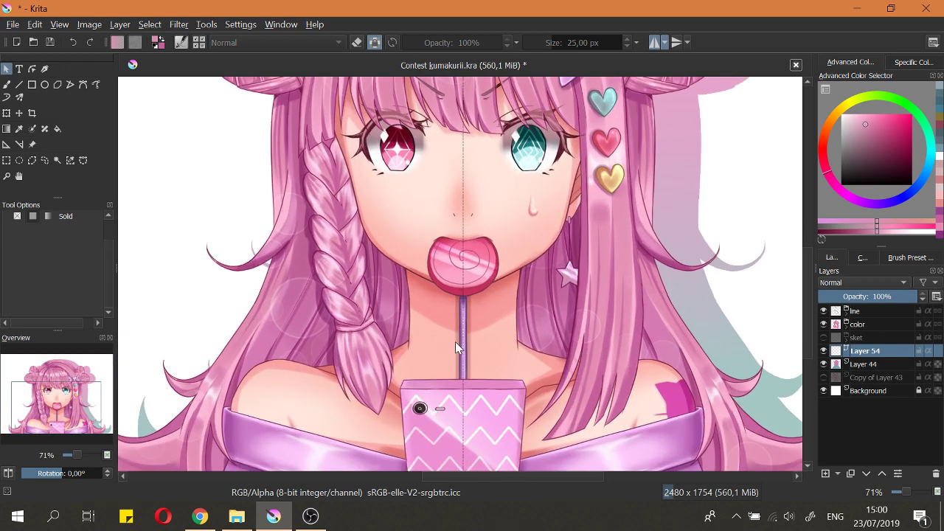
pyautogui.moveTo(506, 398); pyautogui.dragTo(529, 383)
pyautogui.press('r')
pyautogui.click(415, 380)
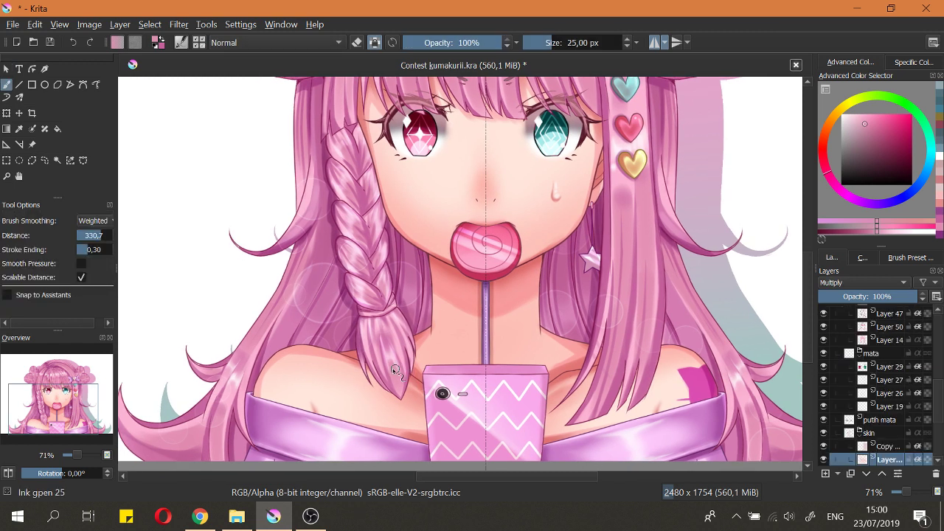
pyautogui.moveTo(396, 370); pyautogui.dragTo(397, 327)
pyautogui.press('d')
pyautogui.moveTo(939, 372); pyautogui.dragTo(936, 402)
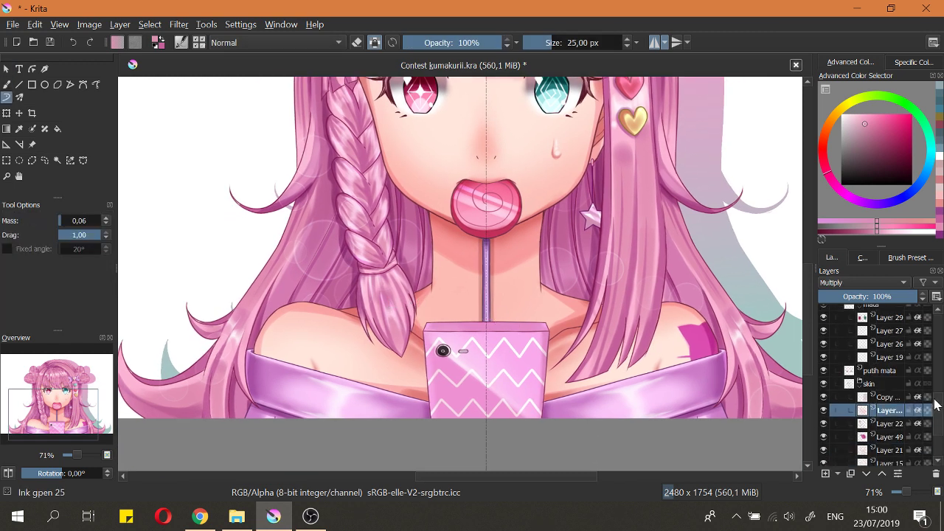
pyautogui.click(862, 397)
pyautogui.click(825, 397)
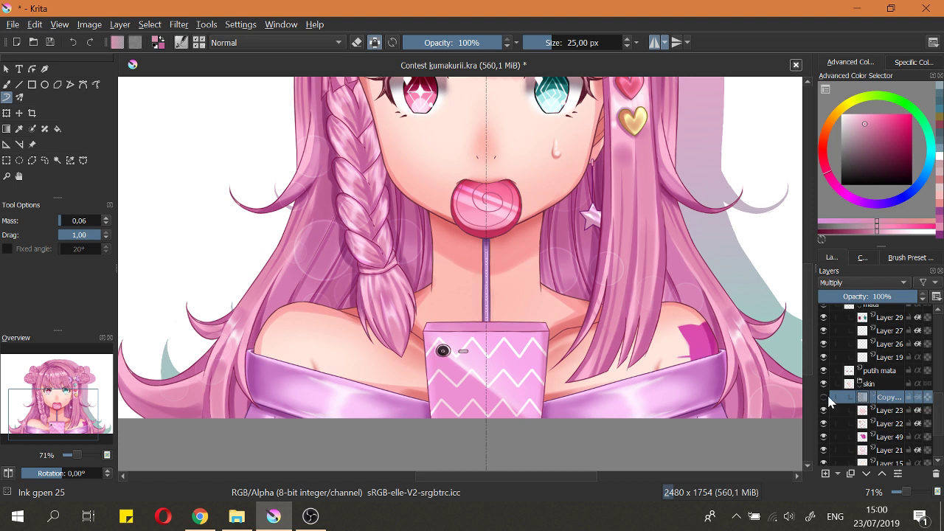
pyautogui.click(823, 398)
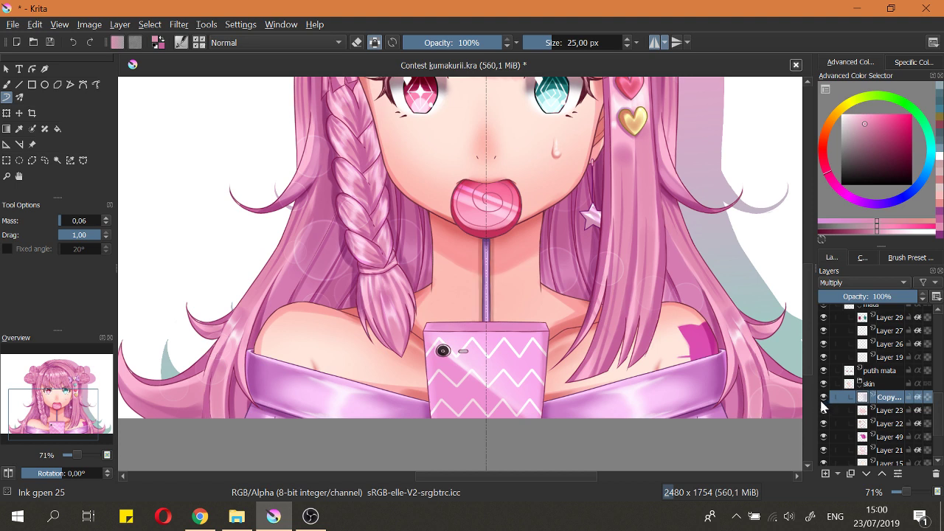
# Step: Sample the shadow color beside the lollipop stick with the skin shadow layer set to Normal, and return the layer to Multiply
pyautogui.click(861, 282)
pyautogui.click(863, 335)
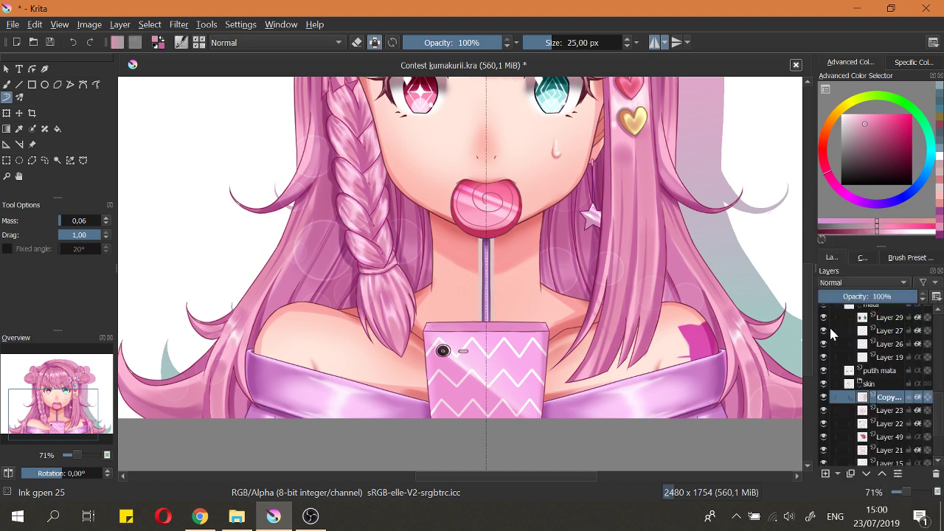
pyautogui.scroll(4, 498, 287)
pyautogui.keyDown('ctrl'); pyautogui.click(495, 289); pyautogui.keyUp('ctrl')
pyautogui.scroll(-5, 529, 329)
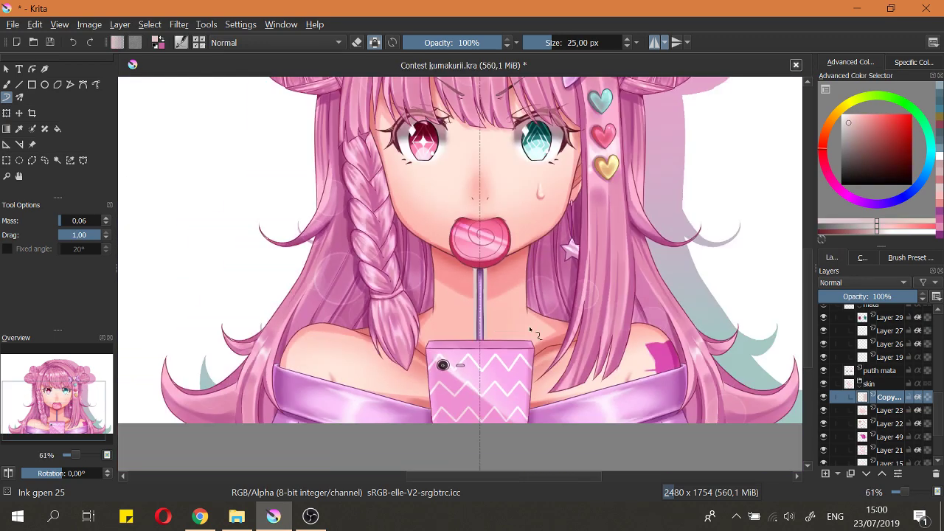
pyautogui.click(841, 283)
pyautogui.click(831, 324)
pyautogui.scroll(3, 572, 369)
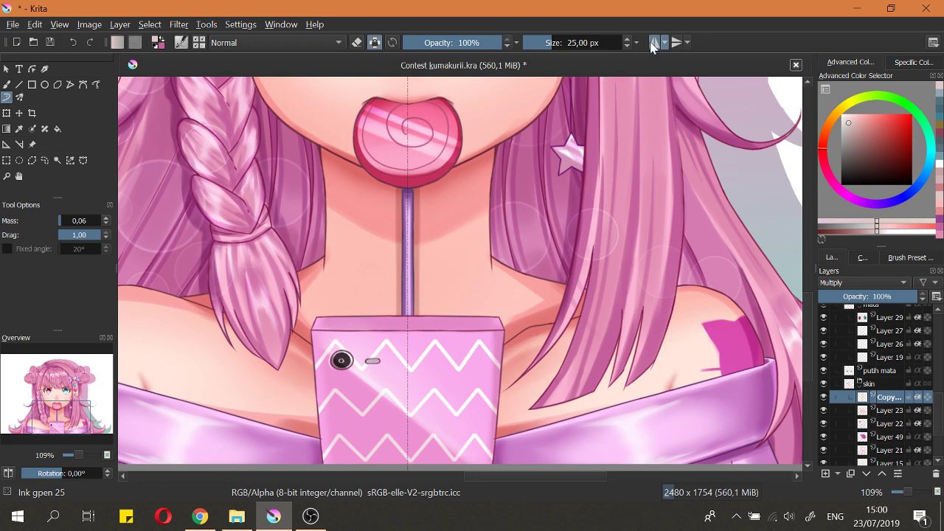
# Step: Turn off horizontal mirroring, recheck the skin shadow layer's visibility and choose the Basic-3 Flow brush preset
pyautogui.click(654, 42)
pyautogui.scroll(-5, 600, 238)
pyautogui.scroll(6, 512, 348)
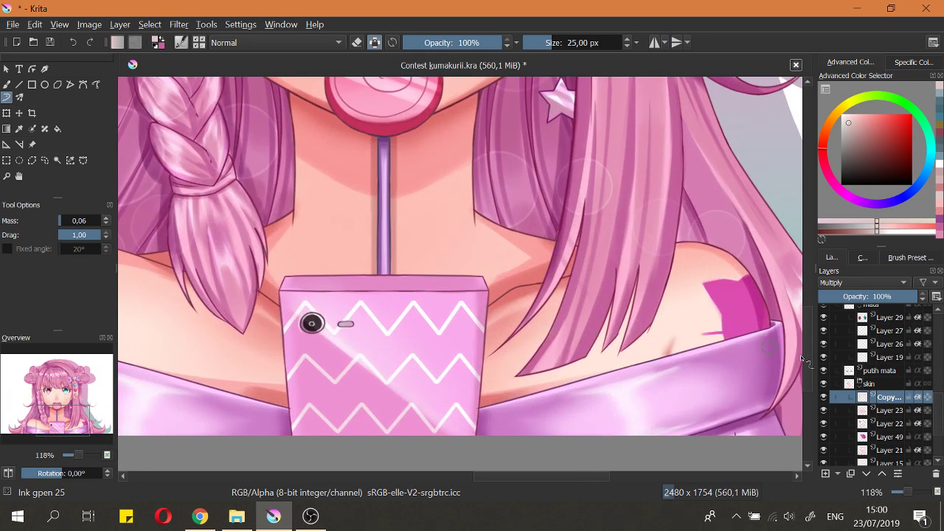
pyautogui.click(823, 396)
pyautogui.click(823, 398)
pyautogui.rightClick(522, 241)
pyautogui.click(466, 191)
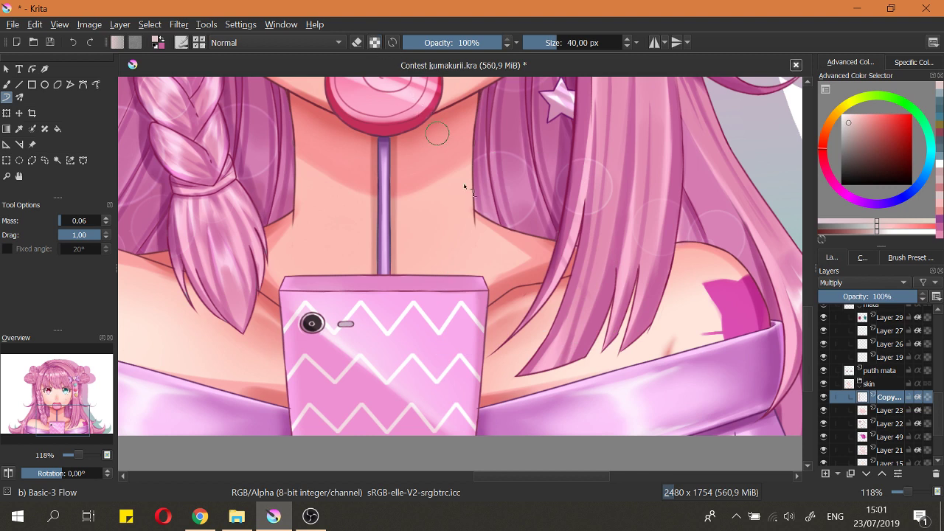
# Step: Paint a cast shadow on the skin along the long hair lock beside the phone, using a 27,54 px brush and erasing excess
pyautogui.moveTo(517, 338)
pyautogui.mouseDown()
pyautogui.moveTo(601, 235)
pyautogui.moveTo(522, 339)
pyautogui.moveTo(582, 272)
pyautogui.mouseUp()
pyautogui.hotkey('ctrl', 'z')
pyautogui.press('e')
pyautogui.moveTo(499, 361); pyautogui.dragTo(572, 313)
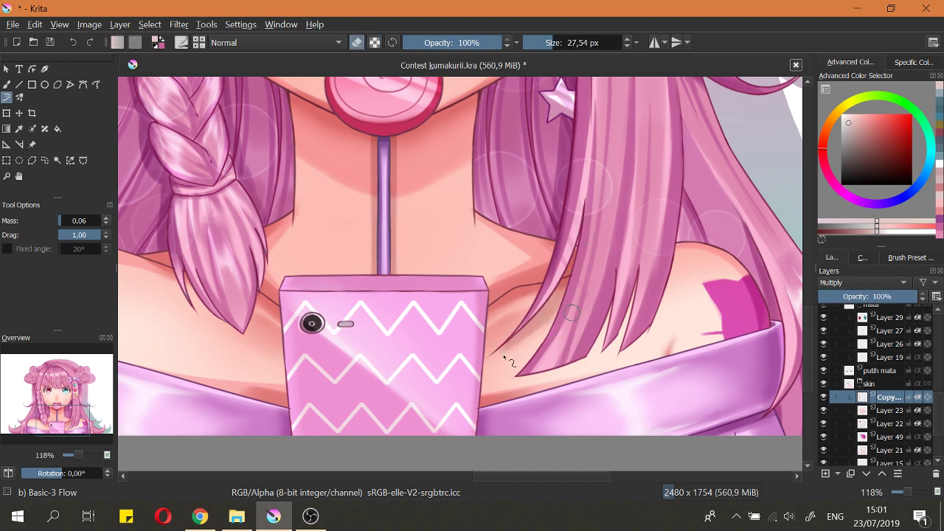
pyautogui.press('e')
pyautogui.moveTo(485, 350); pyautogui.dragTo(601, 243)
pyautogui.press('e')
pyautogui.press('e')
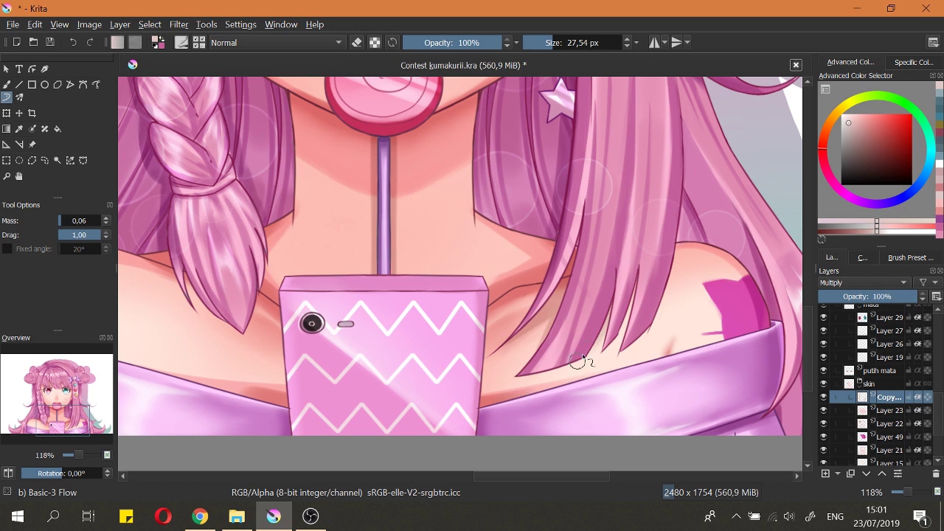
# Step: Paint small cast shadows on the shoulder between the tips of the neighboring hair locks
pyautogui.moveTo(606, 323); pyautogui.dragTo(597, 346)
pyautogui.moveTo(613, 306); pyautogui.dragTo(594, 351)
pyautogui.moveTo(640, 273); pyautogui.dragTo(620, 342)
# Step: Paint a cast shadow on the skin along both sides of the braid's loose end, redoing unsatisfactory strokes
pyautogui.moveTo(581, 283); pyautogui.dragTo(674, 305)
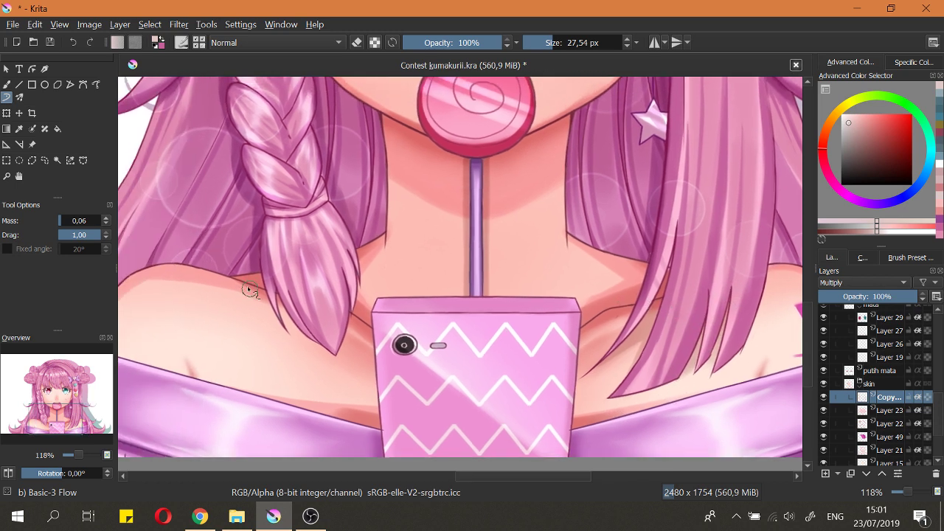
pyautogui.moveTo(258, 281); pyautogui.dragTo(308, 345)
pyautogui.hotkey('ctrl', 'z')
pyautogui.moveTo(274, 297); pyautogui.dragTo(333, 352)
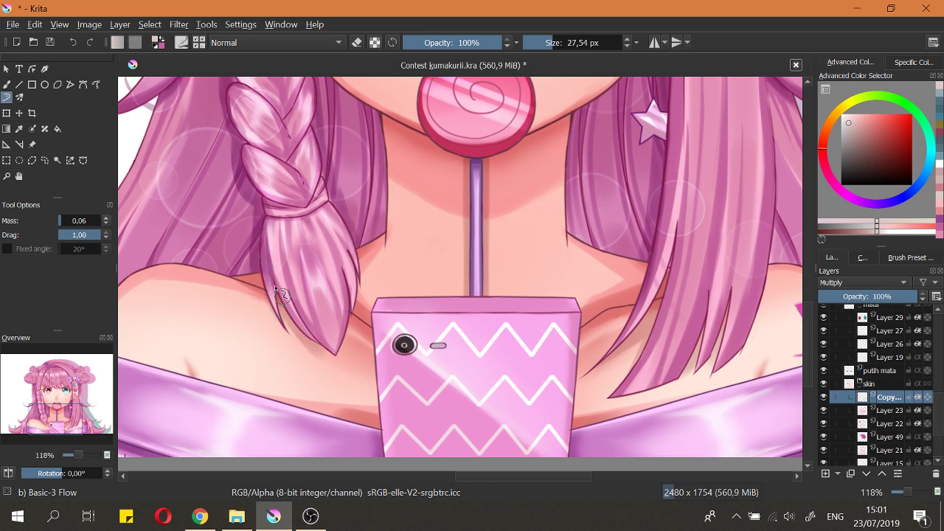
pyautogui.hotkey('ctrl', 'z')
pyautogui.moveTo(283, 298); pyautogui.dragTo(338, 359)
pyautogui.moveTo(349, 310); pyautogui.dragTo(343, 350)
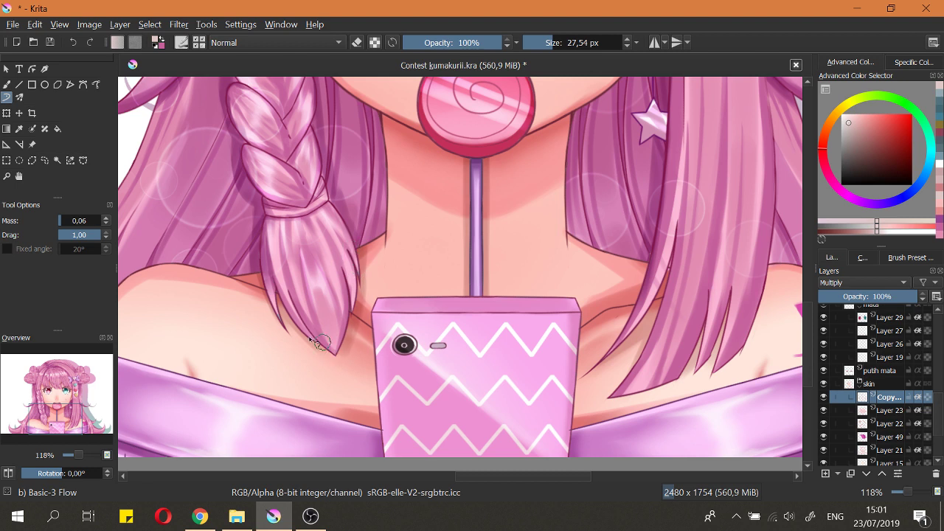
# Step: Touch up the shadow beside the braid's tip and save the document
pyautogui.press('e')
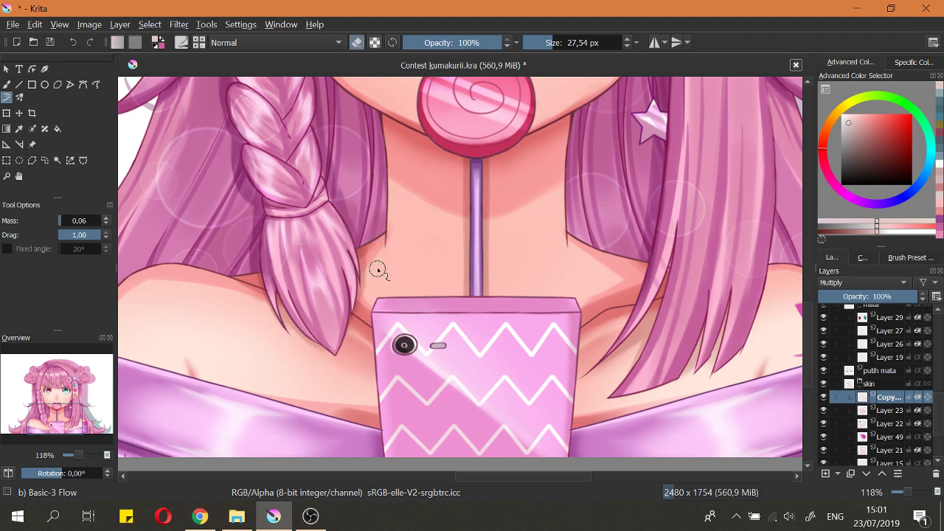
pyautogui.press('e')
pyautogui.moveTo(298, 324)
pyautogui.mouseDown()
pyautogui.moveTo(337, 350)
pyautogui.moveTo(322, 345)
pyautogui.mouseUp()
pyautogui.press('e')
pyautogui.press('e')
pyautogui.scroll(-4, 302, 292)
pyautogui.press('2')
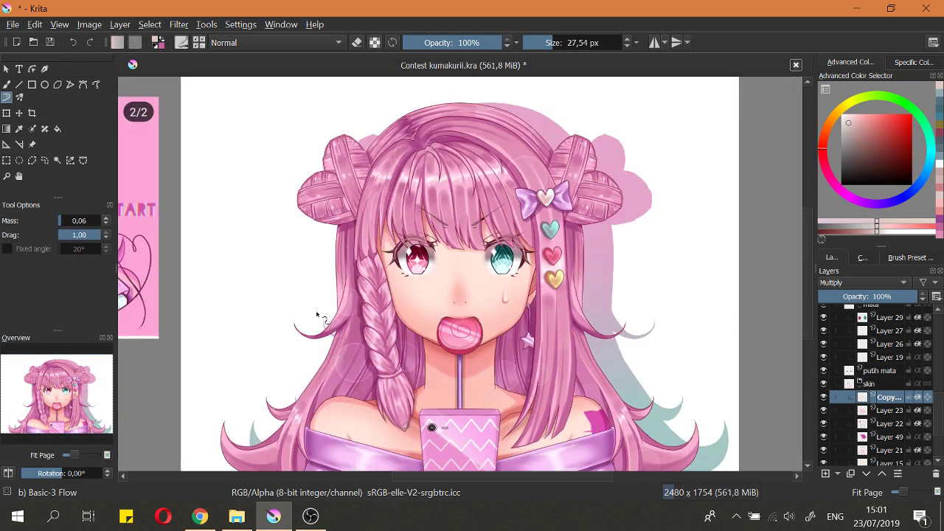
pyautogui.hotkey('ctrl', 's')
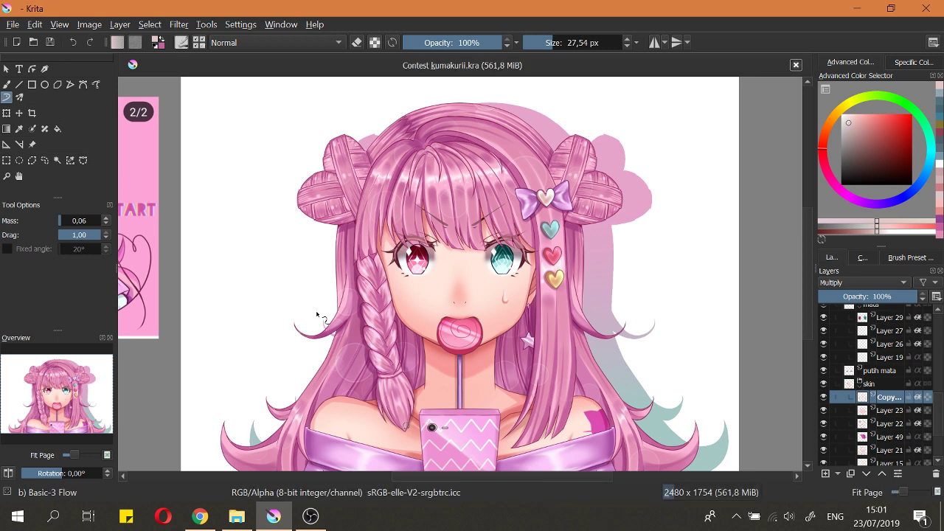
# Step: Select the shadow layer in the rambut group, check its visibility and set its blending mode to Normal
pyautogui.scroll(-4, 465, 200)
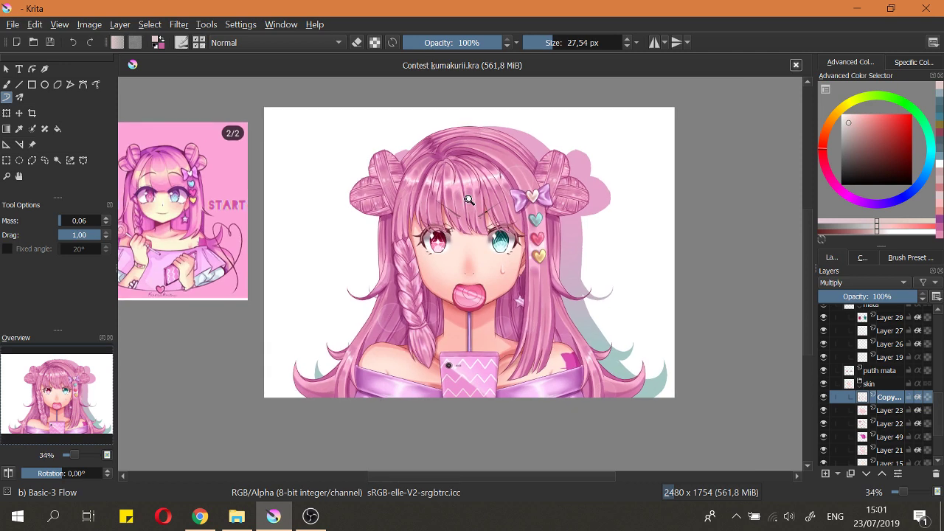
pyautogui.scroll(4, 526, 294)
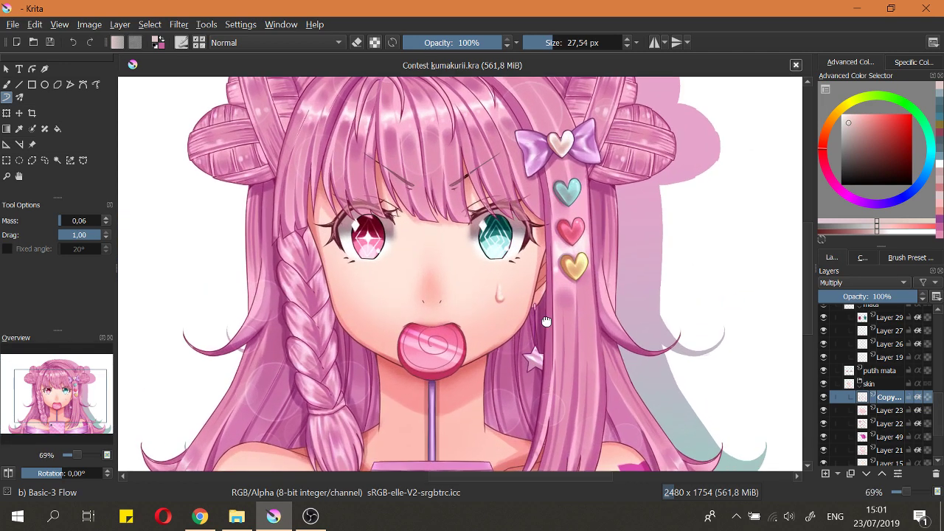
pyautogui.scroll(3, 527, 297)
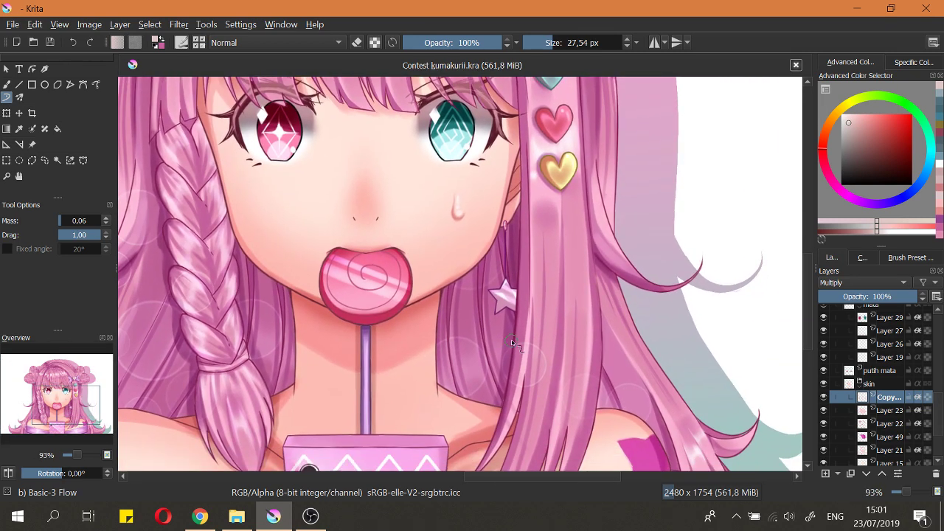
pyautogui.click(514, 341)
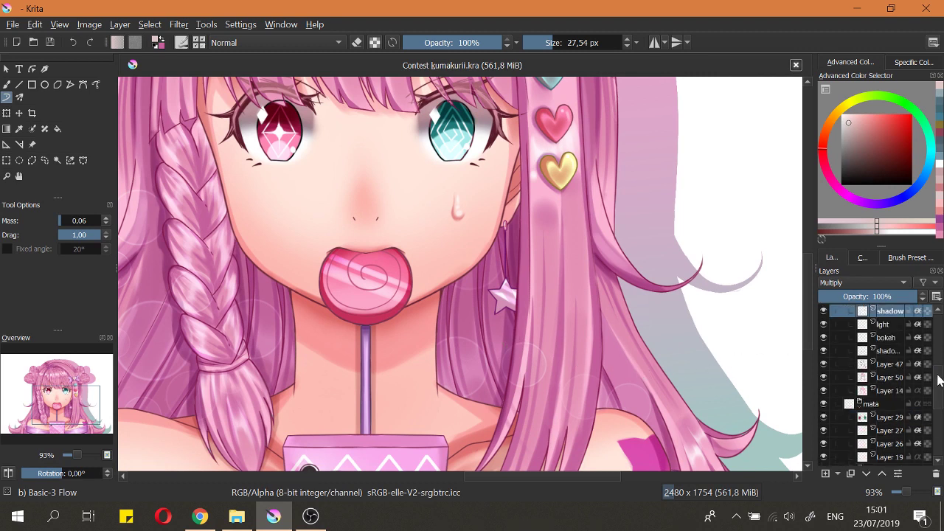
pyautogui.moveTo(938, 375); pyautogui.dragTo(939, 360)
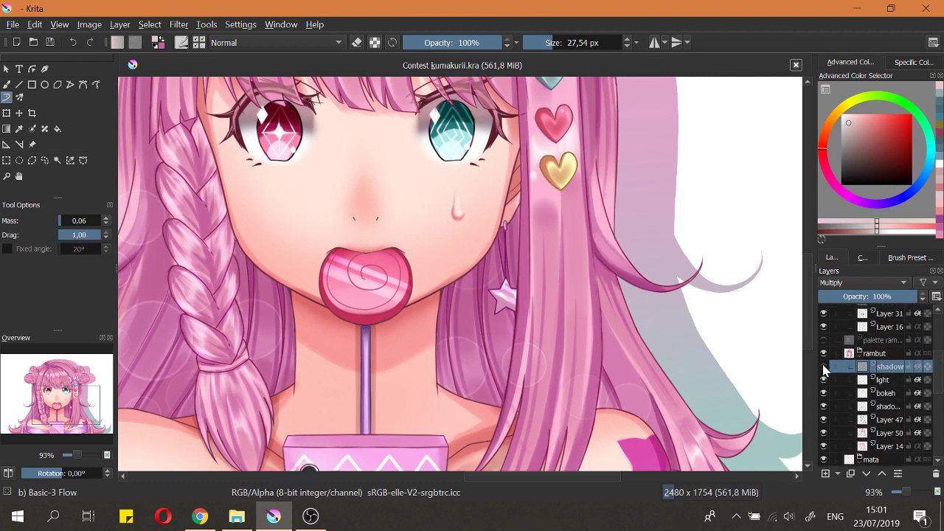
pyautogui.click(850, 284)
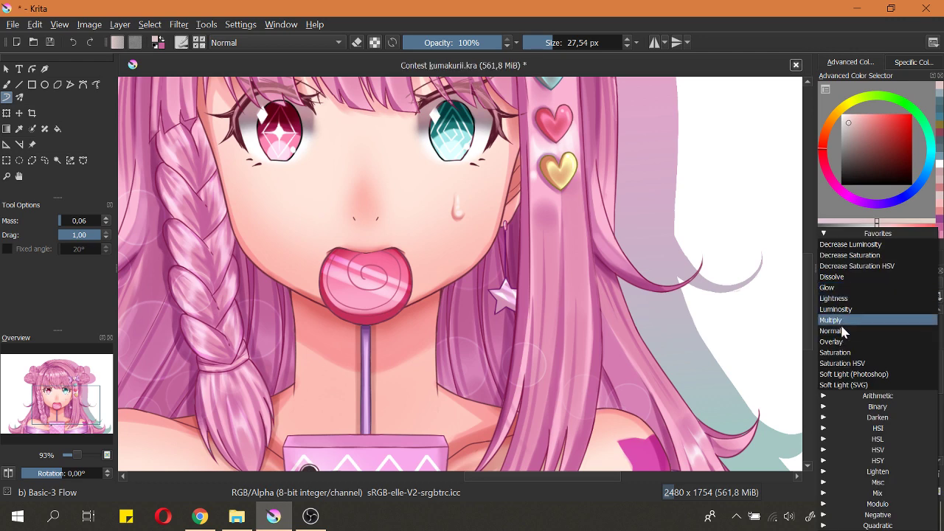
pyautogui.click(832, 331)
# Step: Sample the light purple hair shadow color near the star earring, keep the layer in Normal and turn on Preserve Alpha
pyautogui.scroll(3, 509, 327)
pyautogui.keyDown('ctrl'); pyautogui.click(512, 325); pyautogui.keyUp('ctrl')
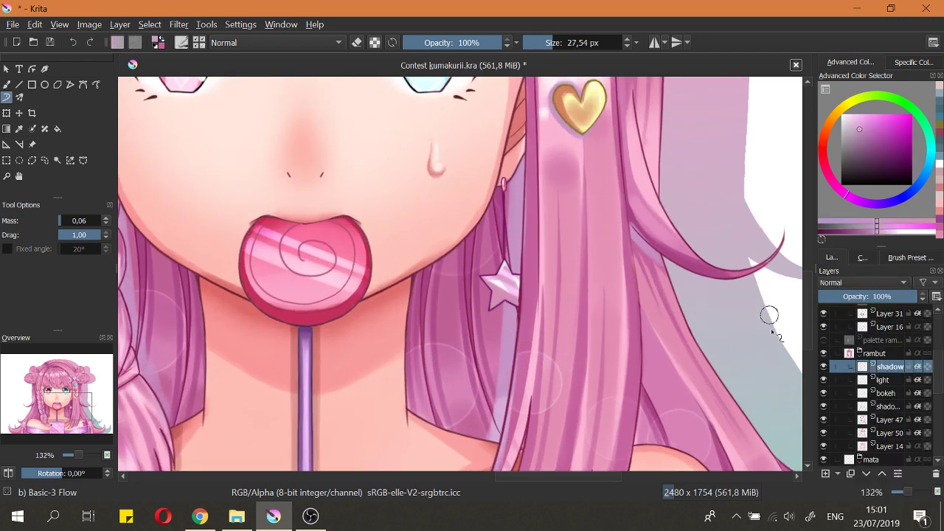
pyautogui.scroll(-1, 516, 399)
pyautogui.moveTo(517, 399); pyautogui.dragTo(559, 361)
pyautogui.keyDown('ctrl'); pyautogui.click(555, 342); pyautogui.keyUp('ctrl')
pyautogui.click(855, 281)
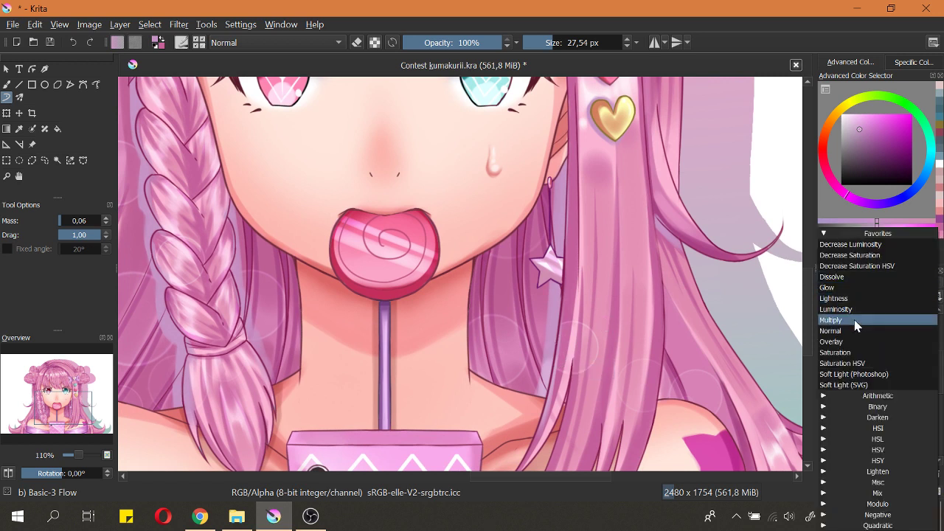
pyautogui.click(852, 332)
pyautogui.click(375, 42)
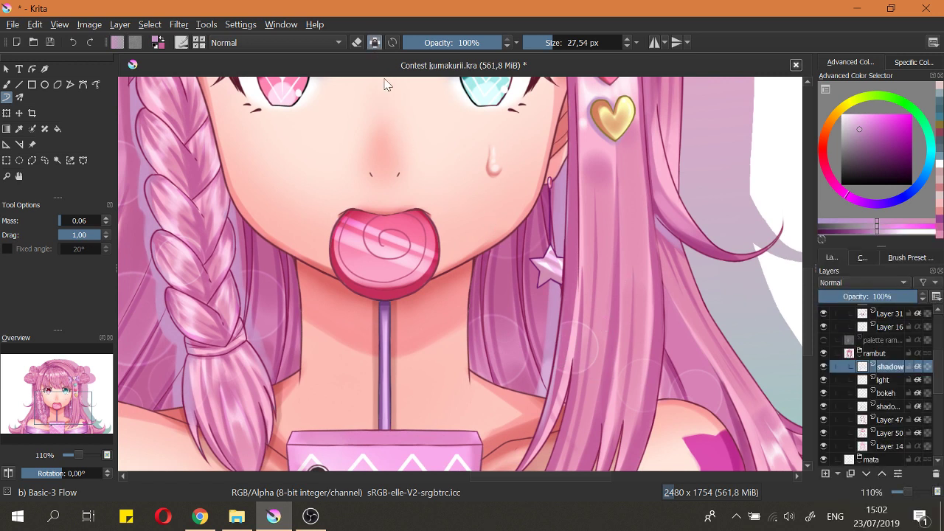
# Step: Set the hair shadow layer's blending mode to Multiply, reduce the brush to about 27 px and turn off Preserve Alpha
pyautogui.click(861, 282)
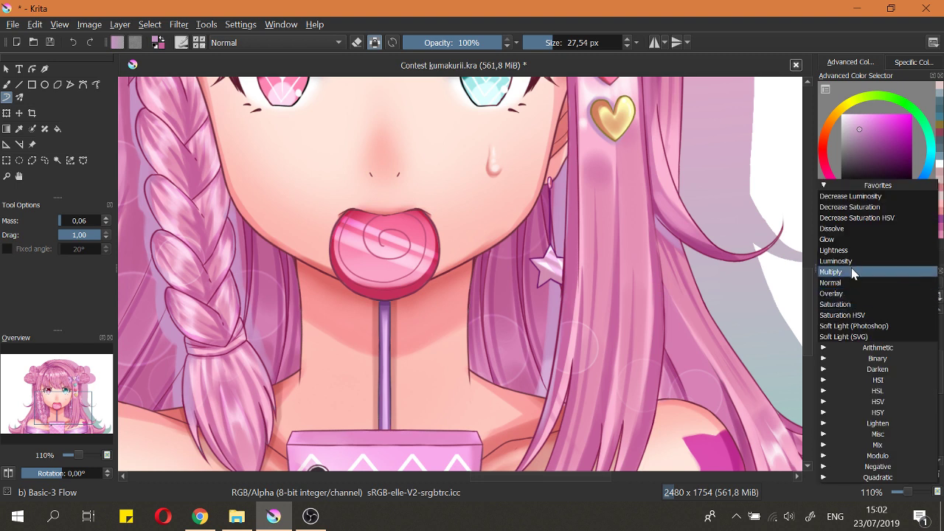
pyautogui.click(848, 270)
pyautogui.moveTo(552, 353); pyautogui.dragTo(537, 413)
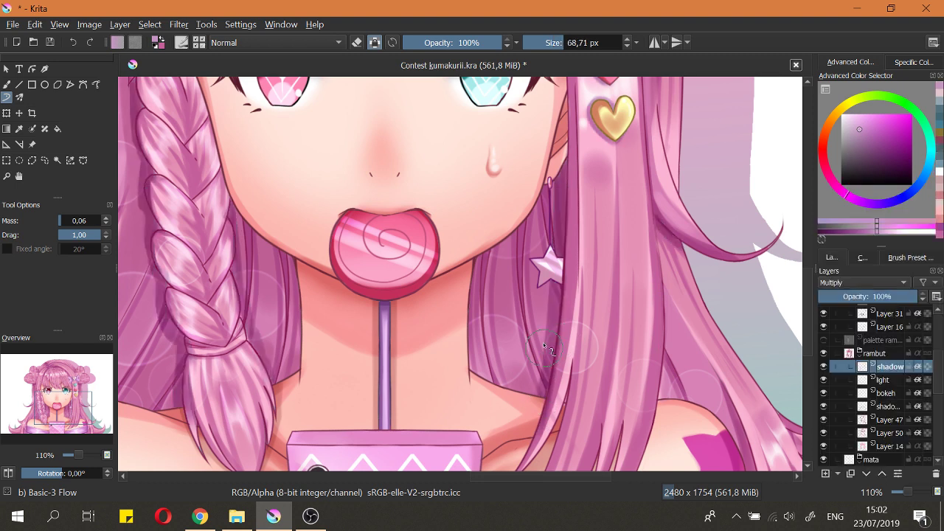
pyautogui.scroll(3, 579, 335)
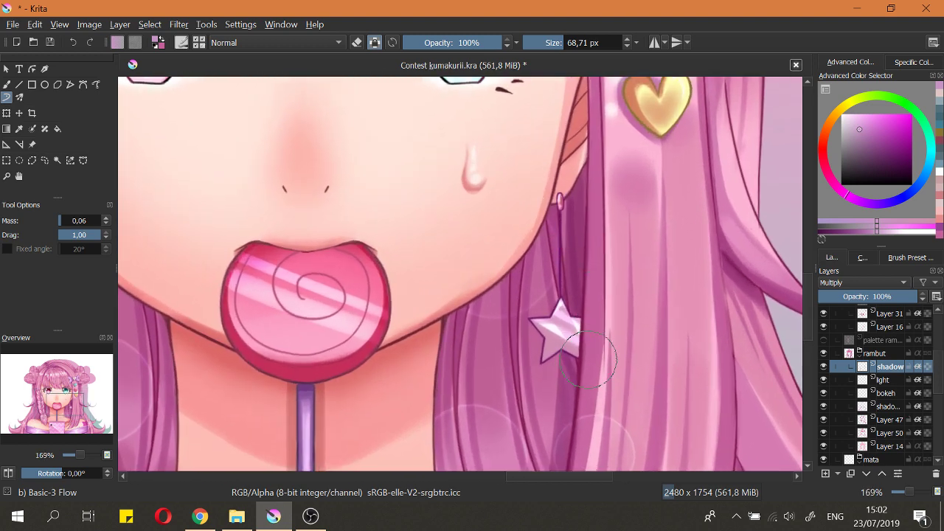
pyautogui.moveTo(589, 359); pyautogui.dragTo(554, 360)
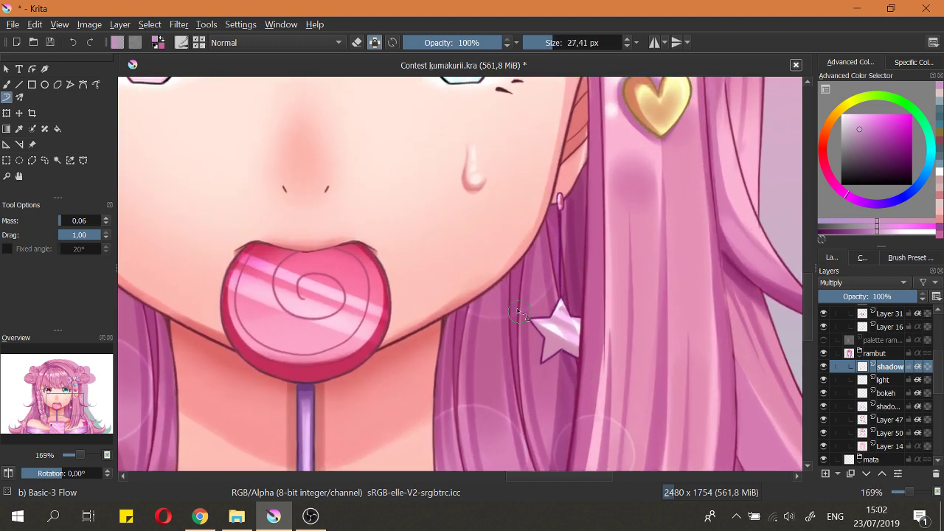
pyautogui.click(375, 44)
# Step: Paint the star earring's cast shadow with a smaller brush, undo the unsatisfactory stroke and erase excess shadow below the star
pyautogui.scroll(2, 560, 343)
pyautogui.press('[')
pyautogui.press('[')
pyautogui.press('[')
pyautogui.press('[')
pyautogui.moveTo(560, 324)
pyautogui.mouseDown()
pyautogui.moveTo(526, 329)
pyautogui.moveTo(540, 340)
pyautogui.moveTo(530, 322)
pyautogui.moveTo(552, 361)
pyautogui.moveTo(539, 343)
pyautogui.moveTo(538, 373)
pyautogui.moveTo(582, 342)
pyautogui.moveTo(557, 363)
pyautogui.mouseUp()
pyautogui.hotkey('ctrl', 'z')
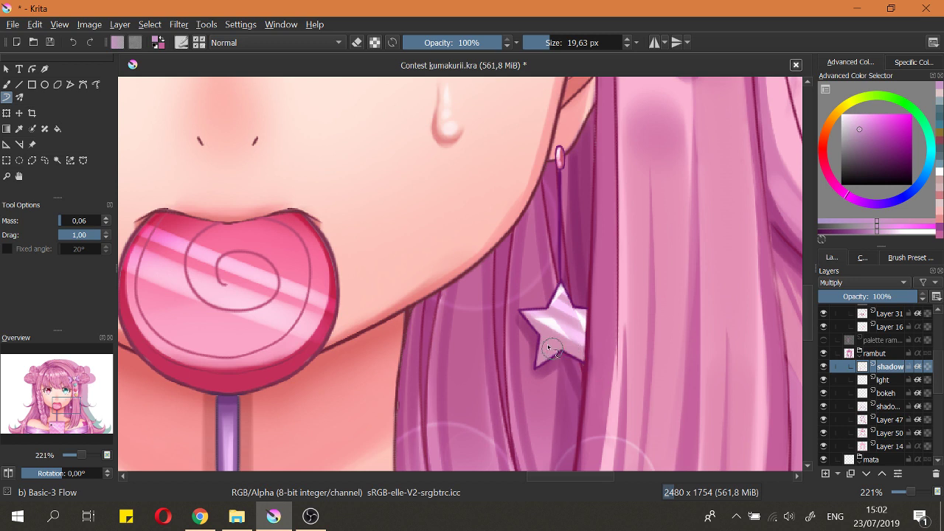
pyautogui.press('e')
pyautogui.moveTo(570, 368)
pyautogui.mouseDown()
pyautogui.moveTo(566, 410)
pyautogui.moveTo(533, 388)
pyautogui.mouseUp()
pyautogui.press('e')
pyautogui.press('e')
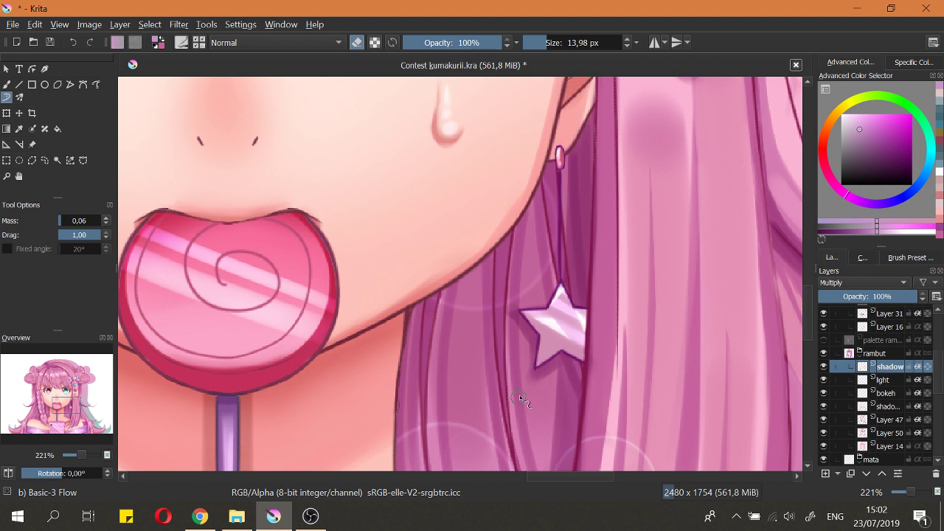
# Step: Refine the edges of the shadow around the star earring by alternating fine painting and erasing, and save the document
pyautogui.press('e')
pyautogui.press('e')
pyautogui.moveTo(529, 295); pyautogui.dragTo(538, 294)
pyautogui.moveTo(524, 350)
pyautogui.mouseDown()
pyautogui.moveTo(535, 375)
pyautogui.moveTo(520, 275)
pyautogui.mouseUp()
pyautogui.press('e')
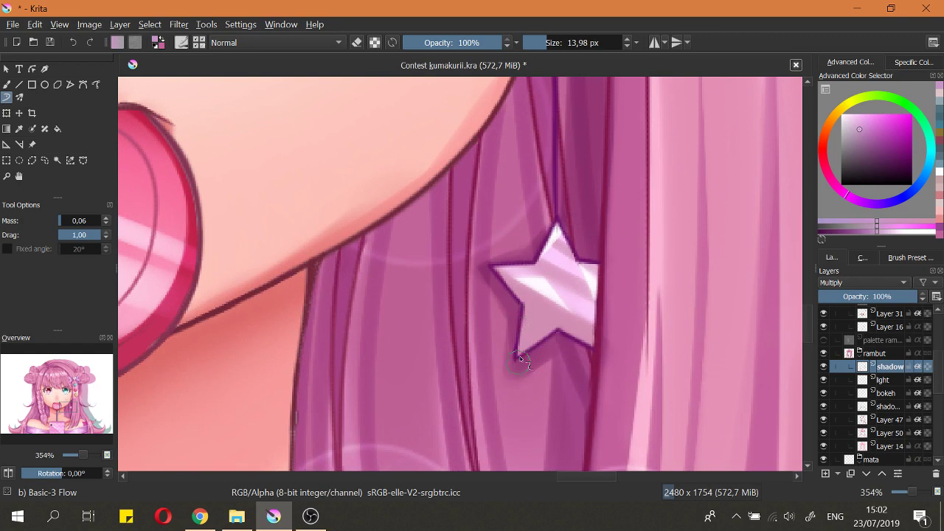
pyautogui.press('e')
pyautogui.press('e')
pyautogui.press('e')
pyautogui.moveTo(559, 352)
pyautogui.mouseDown()
pyautogui.moveTo(513, 393)
pyautogui.moveTo(577, 347)
pyautogui.moveTo(573, 365)
pyautogui.moveTo(543, 375)
pyautogui.mouseUp()
pyautogui.press('e')
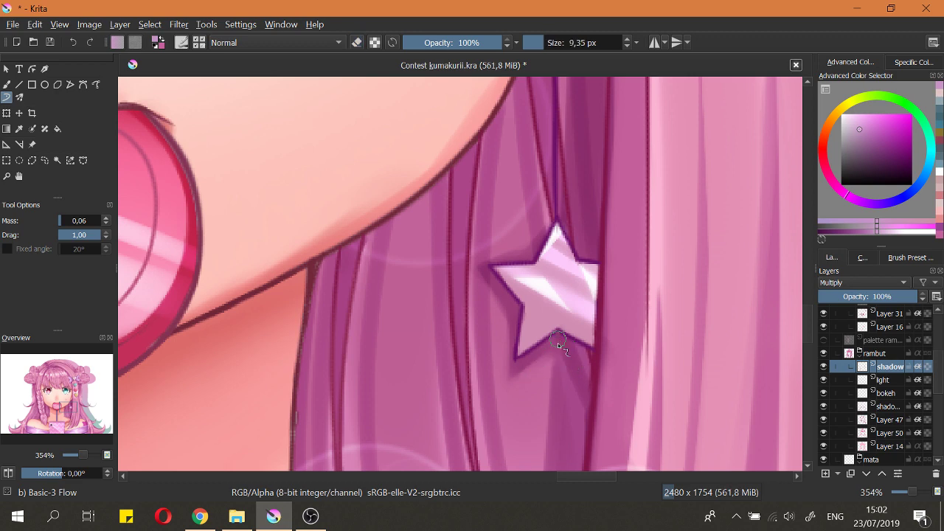
pyautogui.scroll(-5, 568, 359)
pyautogui.hotkey('ctrl', 's')
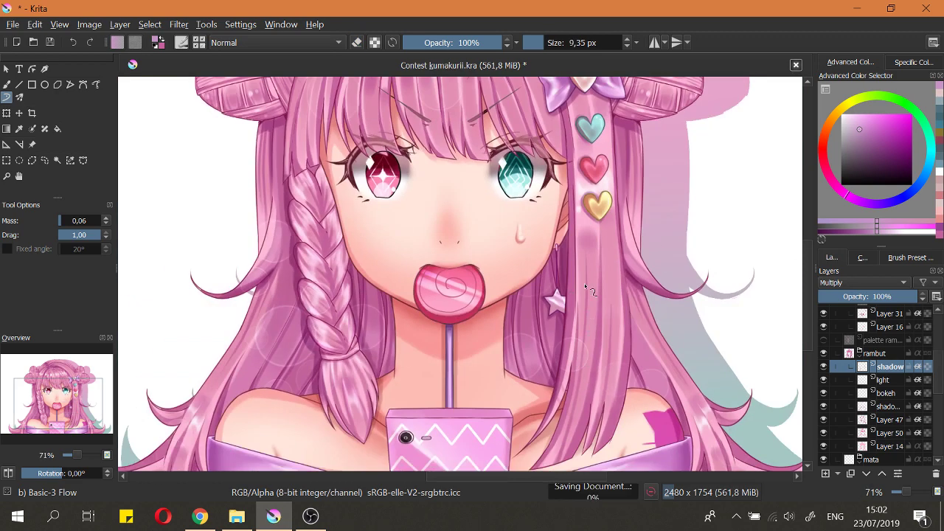
# Step: Select Layer 9, which holds the line art around the jaw and neck, and check it by toggling its visibility
pyautogui.scroll(-2, 593, 284)
pyautogui.press('2')
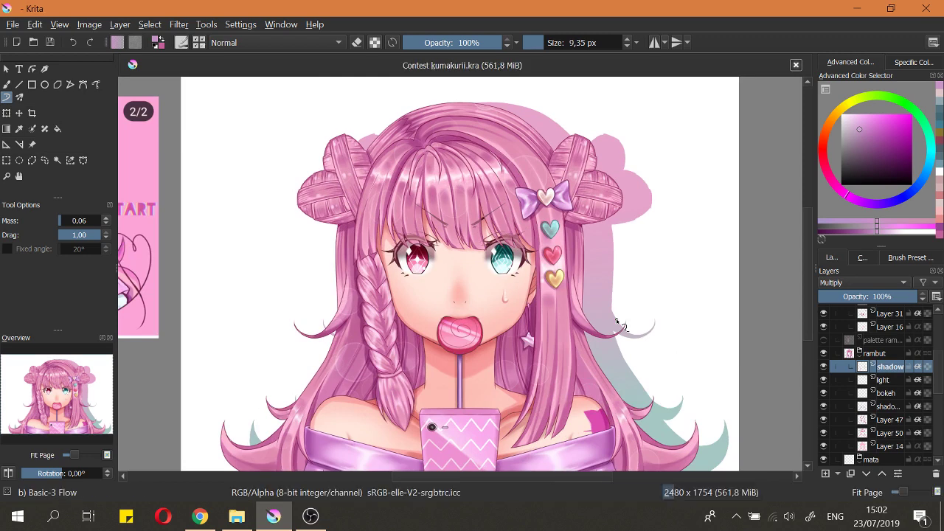
pyautogui.scroll(-3, 479, 234)
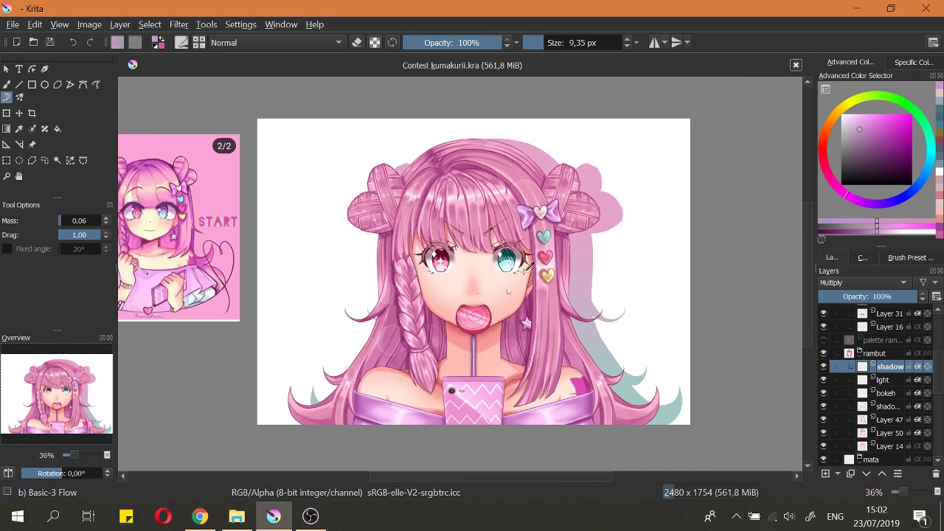
pyautogui.moveTo(482, 271); pyautogui.dragTo(482, 237)
pyautogui.scroll(5, 516, 335)
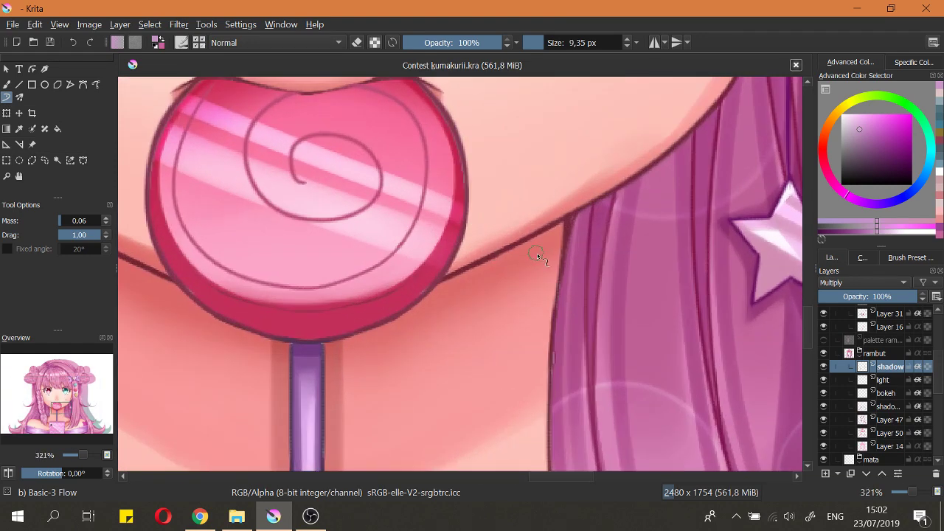
pyautogui.moveTo(571, 232); pyautogui.dragTo(616, 279)
pyautogui.click(568, 230)
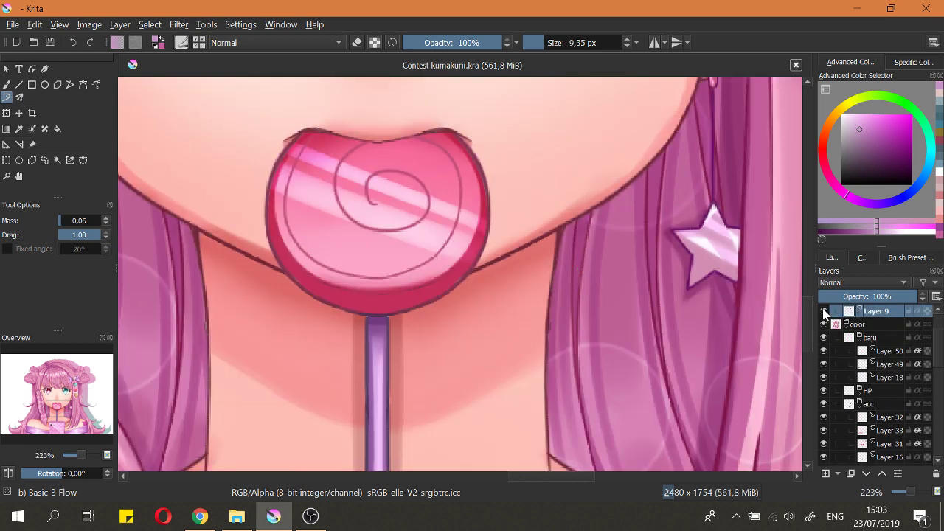
pyautogui.click(824, 312)
pyautogui.click(824, 312)
# Step: Sample the dark line color beside the jaw, shift it to a brighter red, enlarge the brush to about 230 px and turn on Preserve Alpha
pyautogui.scroll(3, 545, 196)
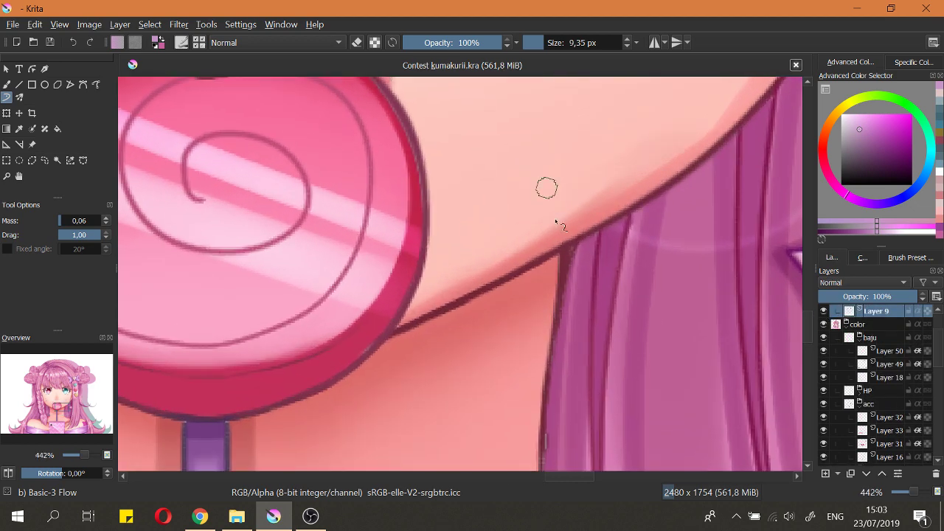
pyautogui.keyDown('ctrl'); pyautogui.click(567, 259); pyautogui.keyUp('ctrl')
pyautogui.moveTo(887, 157); pyautogui.dragTo(881, 155)
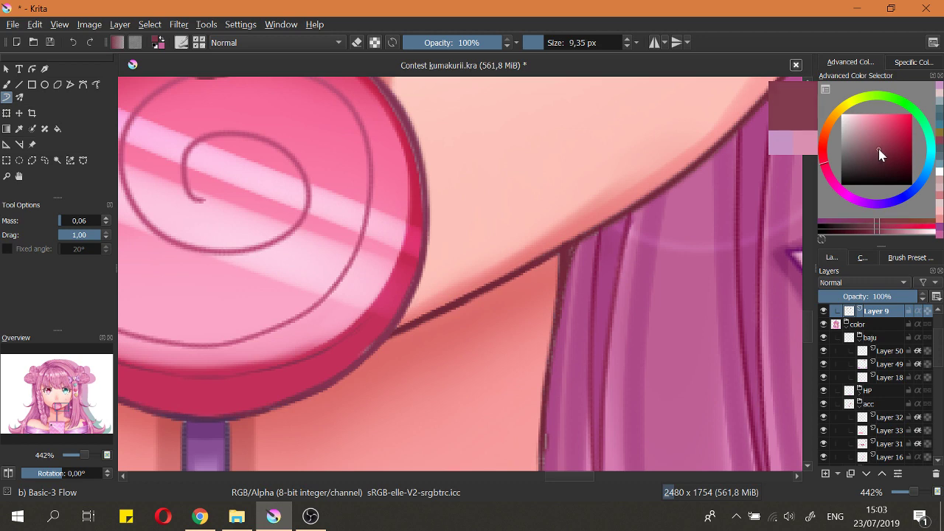
pyautogui.scroll(-5, 493, 254)
pyautogui.moveTo(409, 247)
pyautogui.keyDown('shift'); pyautogui.mouseDown()
pyautogui.moveTo(494, 254)
pyautogui.moveTo(492, 358)
pyautogui.mouseUp(); pyautogui.keyUp('shift')
pyautogui.scroll(-1, 468, 255)
pyautogui.click(375, 42)
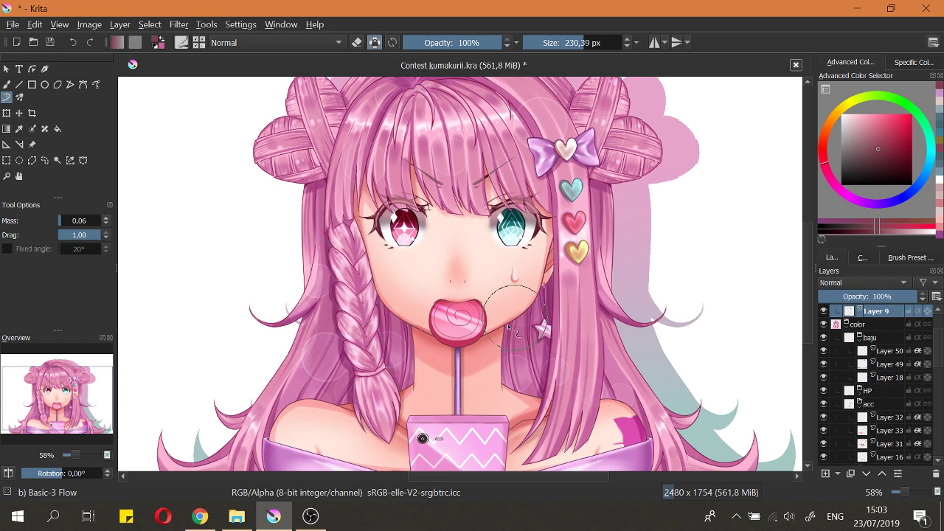
pyautogui.moveTo(882, 148); pyautogui.dragTo(883, 141)
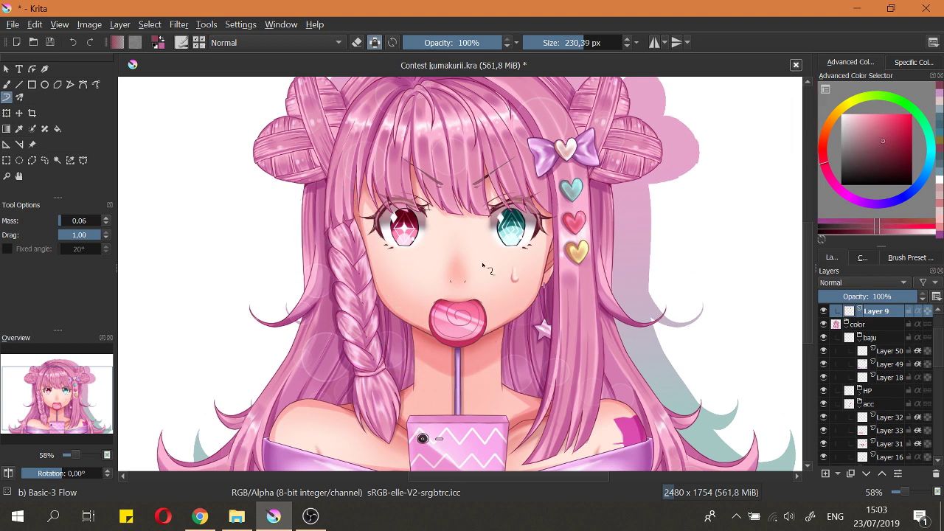
# Step: Recolor the line art around the face and neck with the muted red, using a brush of about 146 to 166 px
pyautogui.scroll(2, 483, 265)
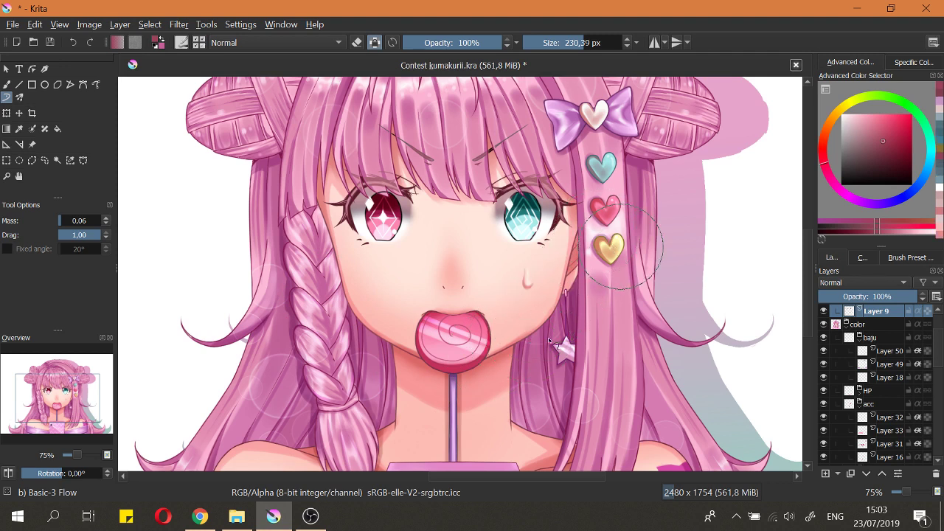
pyautogui.keyDown('shift'); pyautogui.moveTo(323, 269); pyautogui.dragTo(288, 259); pyautogui.keyUp('shift')
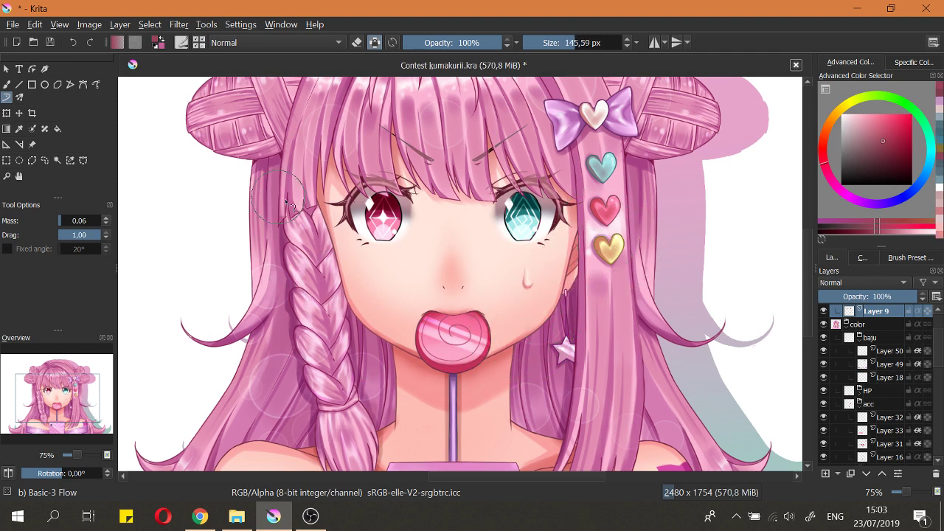
pyautogui.scroll(-3, 295, 225)
pyautogui.press(']')
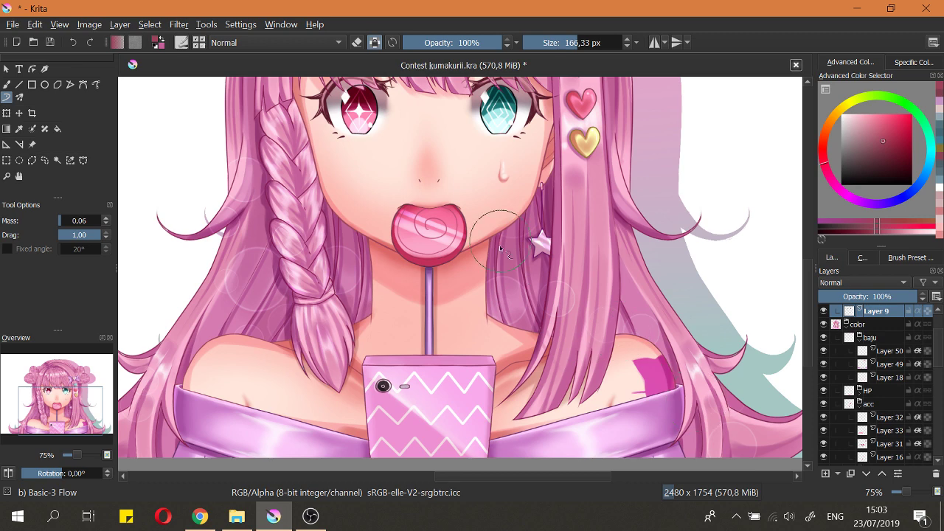
pyautogui.scroll(2, 500, 248)
pyautogui.moveTo(517, 267); pyautogui.dragTo(553, 351)
pyautogui.press('2')
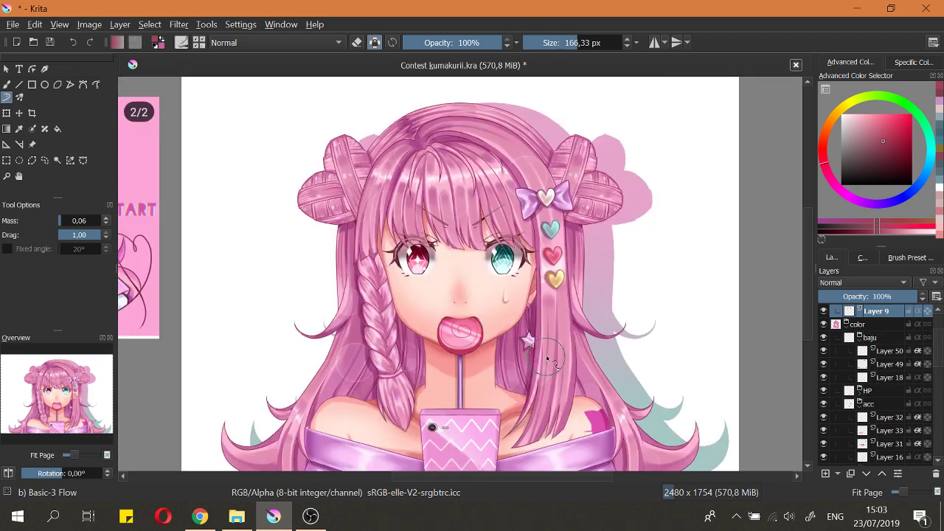
# Step: Adjust to a slightly more saturated red, touch up the line art of the skin on the shoulders and face, and save the document
pyautogui.scroll(2, 612, 326)
pyautogui.click(887, 144)
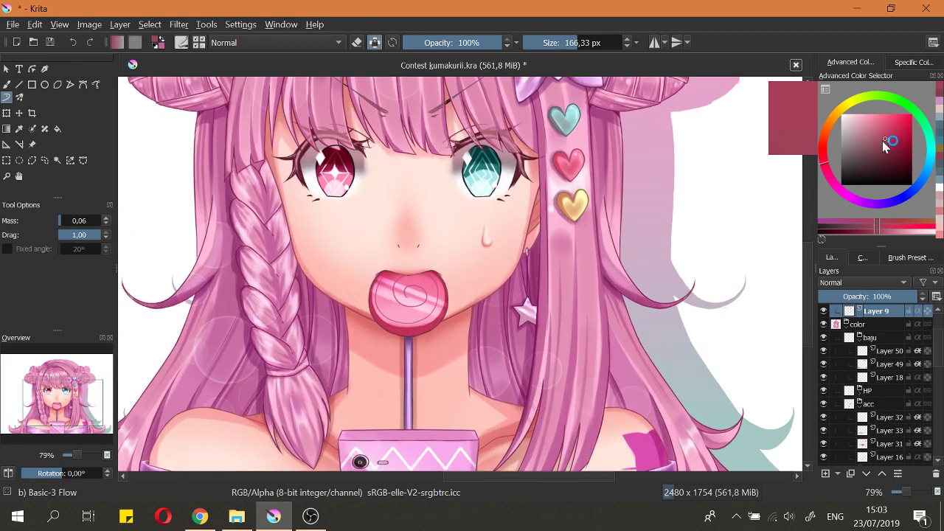
pyautogui.click(886, 146)
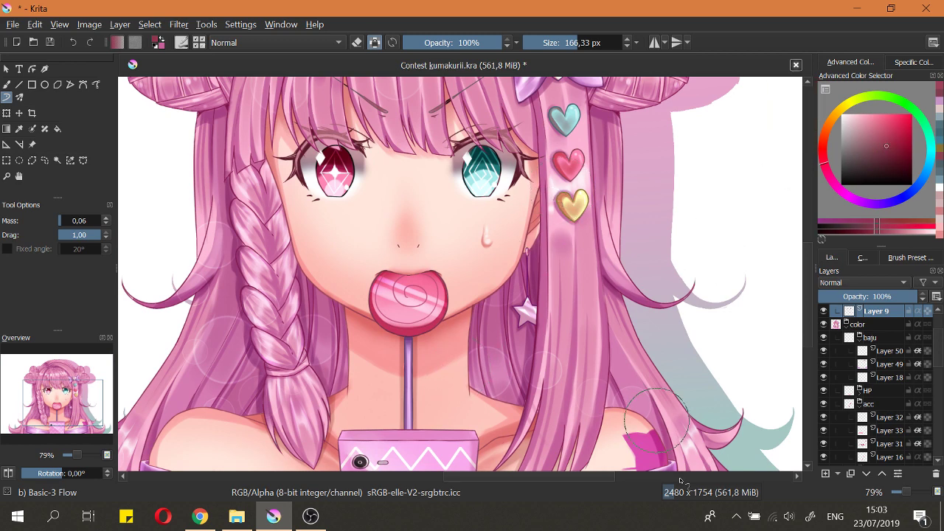
pyautogui.moveTo(511, 438); pyautogui.dragTo(575, 343)
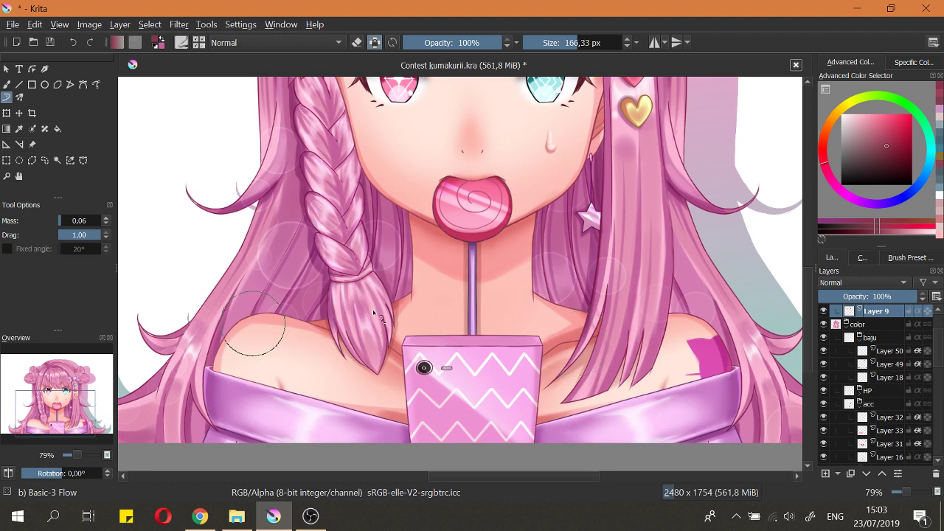
pyautogui.scroll(3, 384, 350)
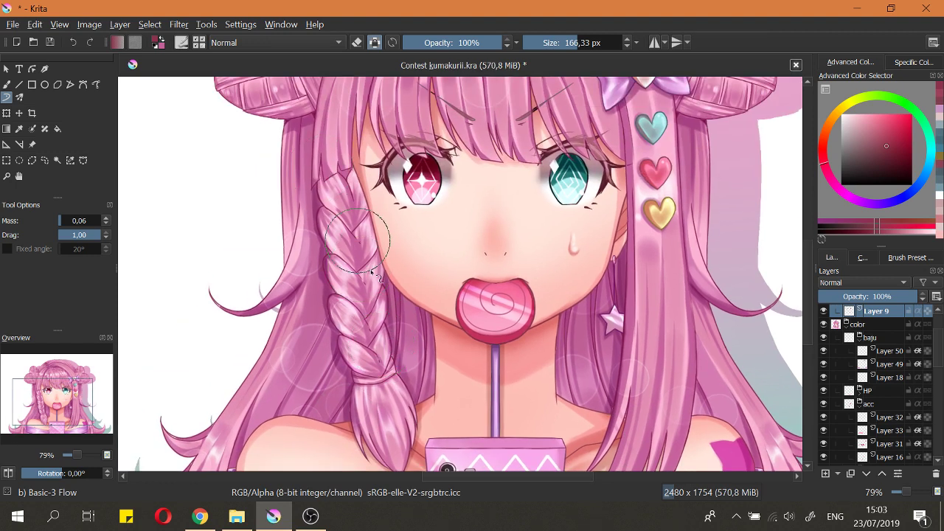
pyautogui.press('2')
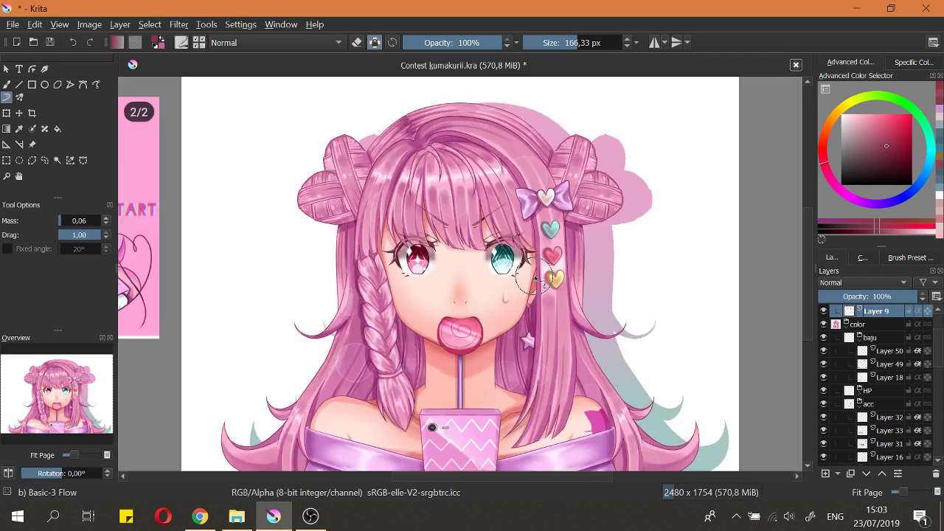
pyautogui.hotkey('ctrl', 's')
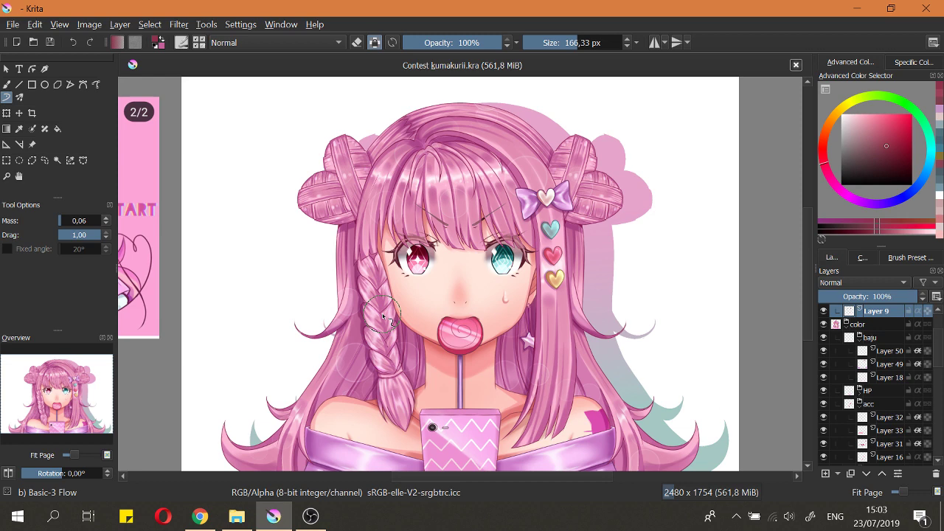
# Step: Examine the whole illustration beside the reference drawing at several zoom levels
pyautogui.moveTo(384, 317); pyautogui.dragTo(449, 249)
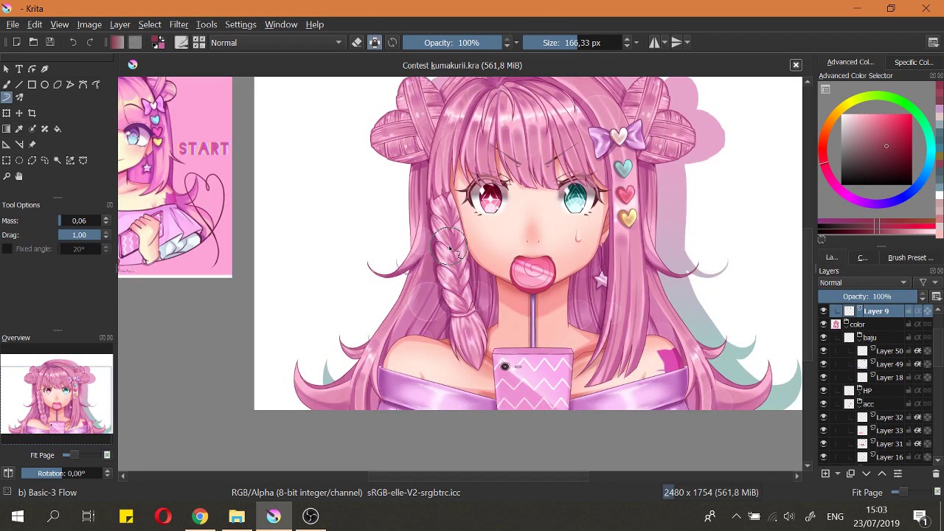
pyautogui.moveTo(461, 296); pyautogui.dragTo(450, 320)
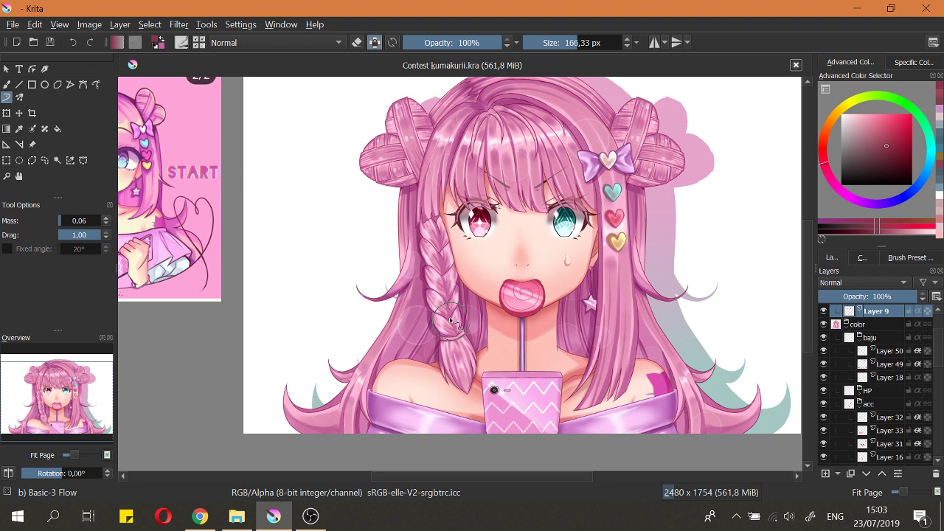
pyautogui.moveTo(450, 320); pyautogui.dragTo(523, 364)
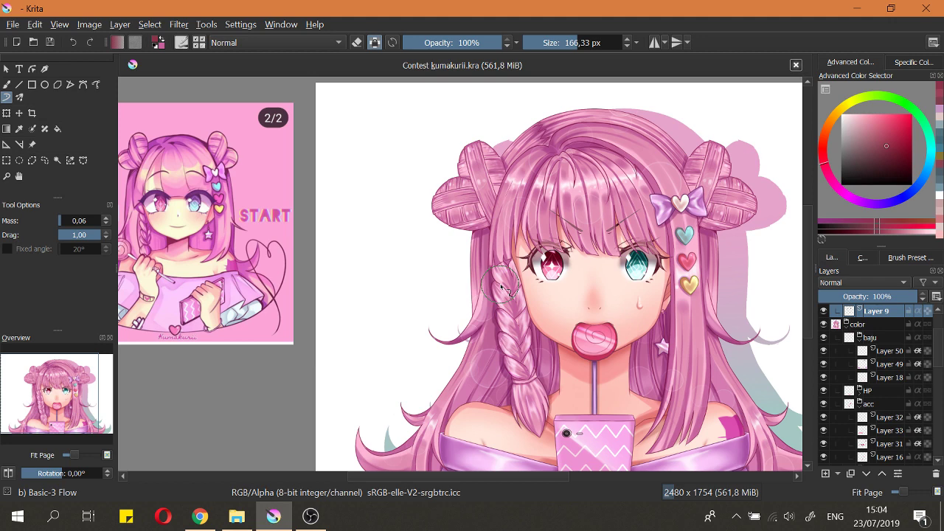
pyautogui.moveTo(470, 273)
pyautogui.mouseDown()
pyautogui.moveTo(458, 275)
pyautogui.moveTo(366, 220)
pyautogui.moveTo(362, 198)
pyautogui.moveTo(417, 301)
pyautogui.mouseUp()
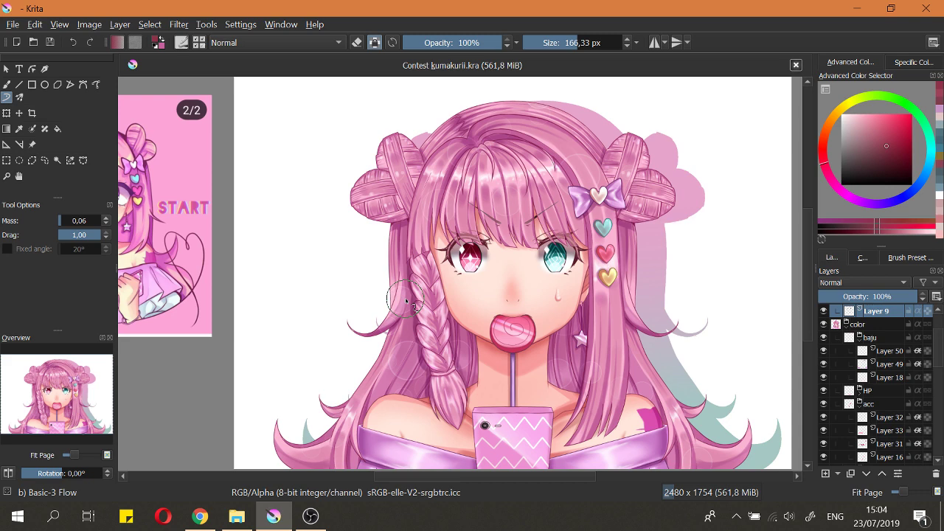
pyautogui.moveTo(523, 255); pyautogui.dragTo(522, 268)
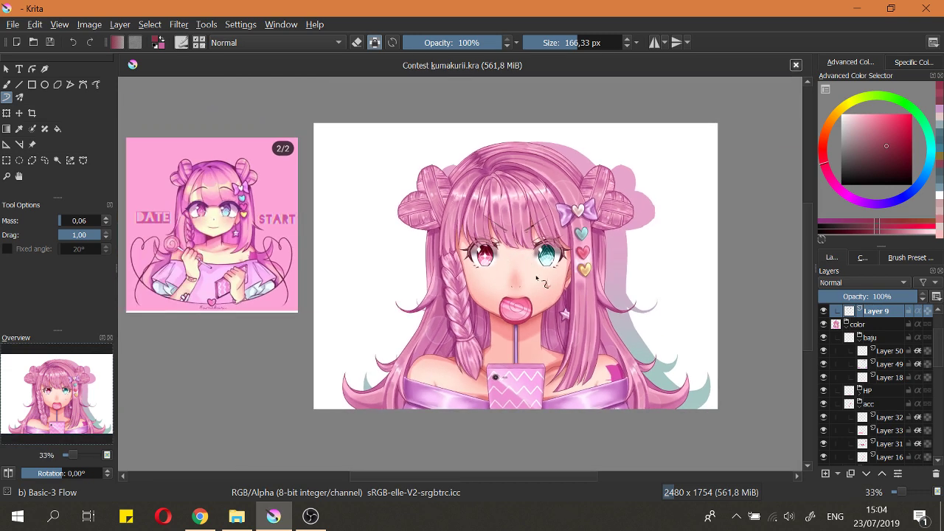
pyautogui.scroll(2, 536, 282)
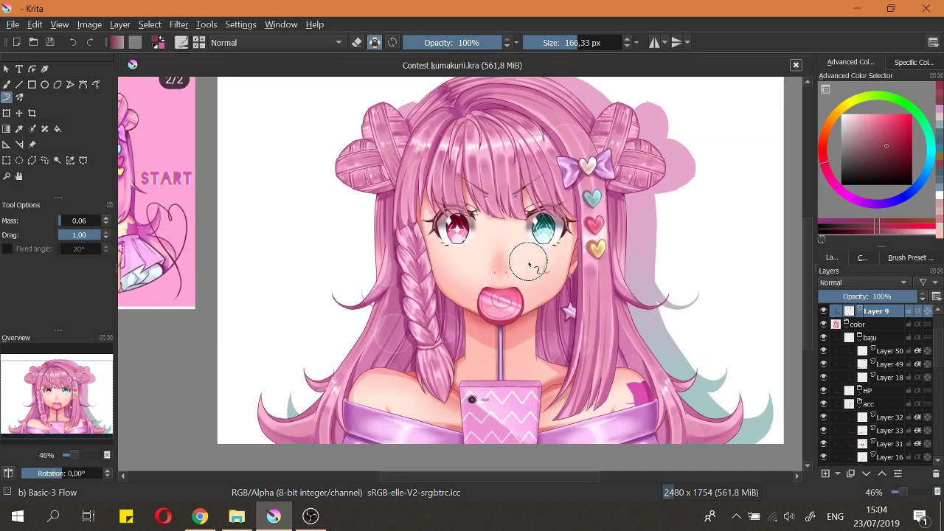
pyautogui.moveTo(532, 258); pyautogui.dragTo(549, 294)
pyautogui.press('2')
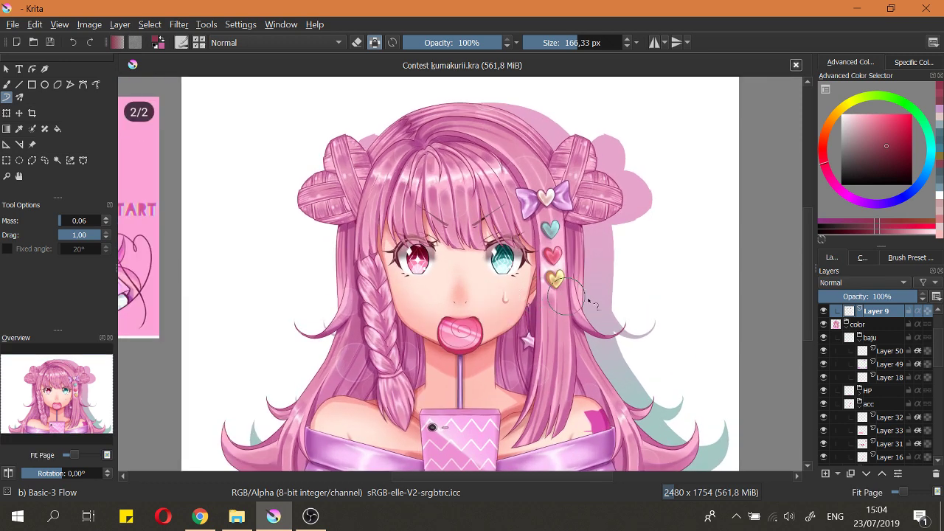
# Step: Collapse the line and color groups and select Layer 44, the character's background silhouette
pyautogui.scroll(2, 939, 358)
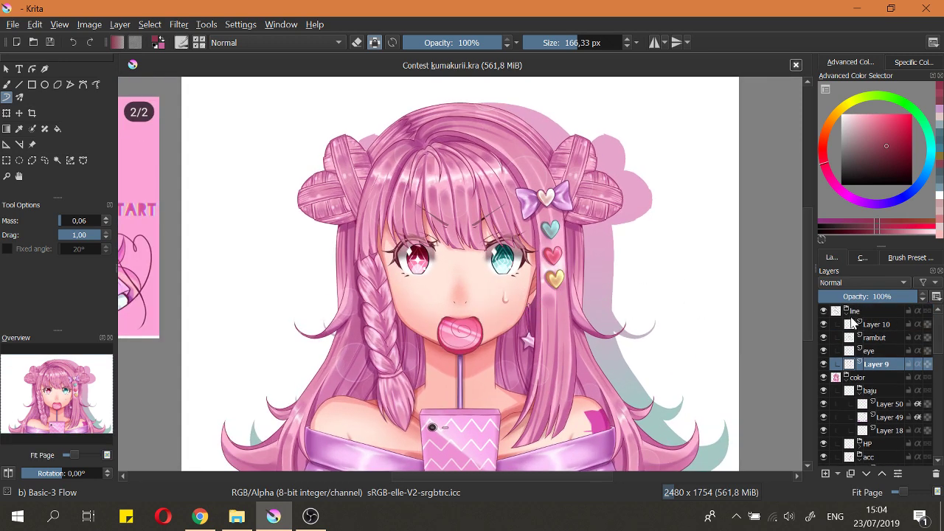
pyautogui.click(847, 311)
pyautogui.click(846, 324)
pyautogui.click(859, 364)
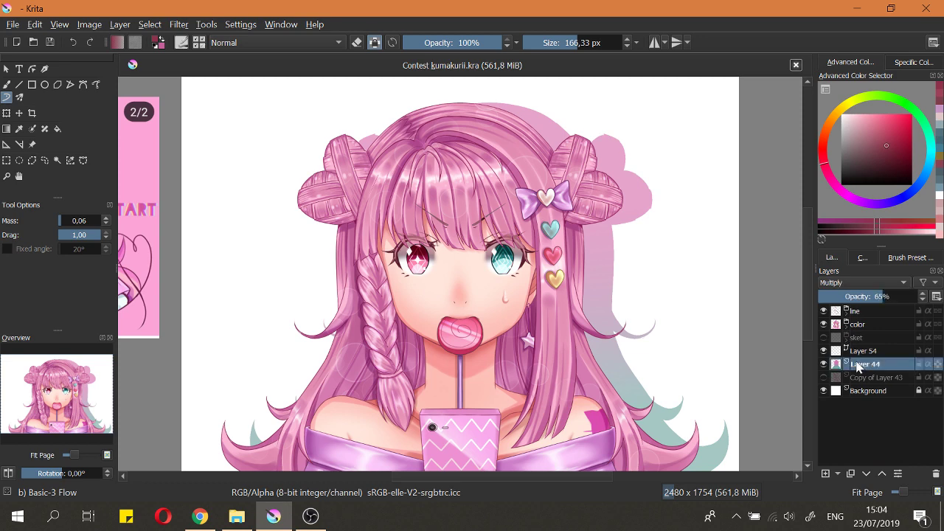
# Step: Switch to the OBS window with the streaming controls
pyautogui.moveTo(852, 315)
pyautogui.click(310, 516)
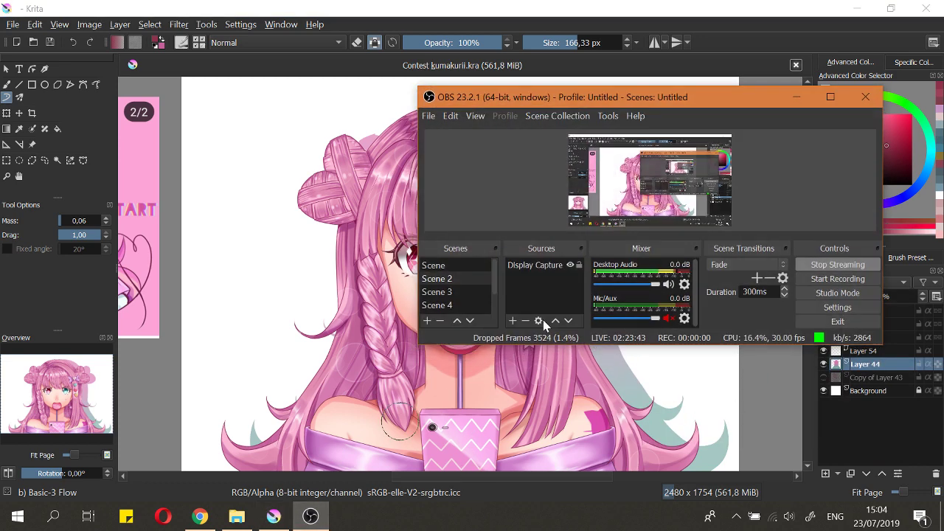